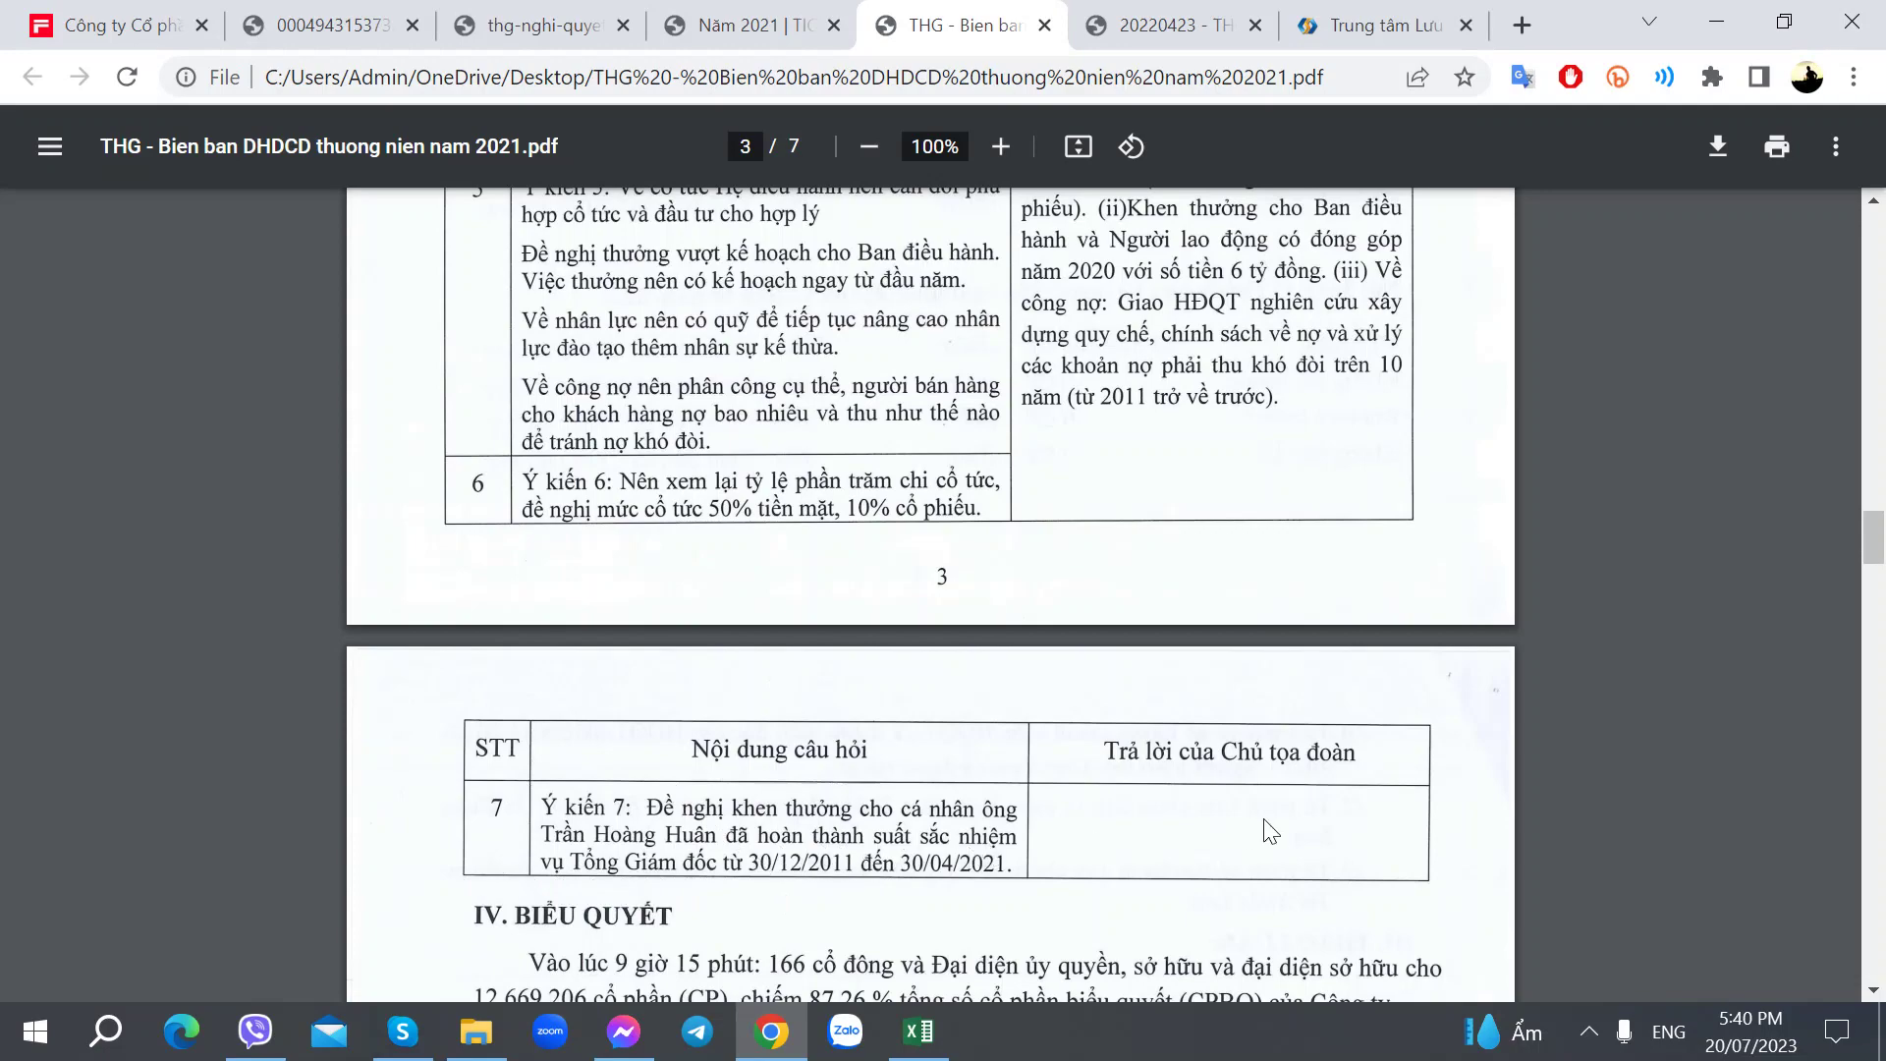
Step: Read the shareholder questions and the chair's answers on pages 3 and 4 of the 2021 meeting minutes
scroll(1266, 830, up, 10)
scroll(1229, 792, down, 3)
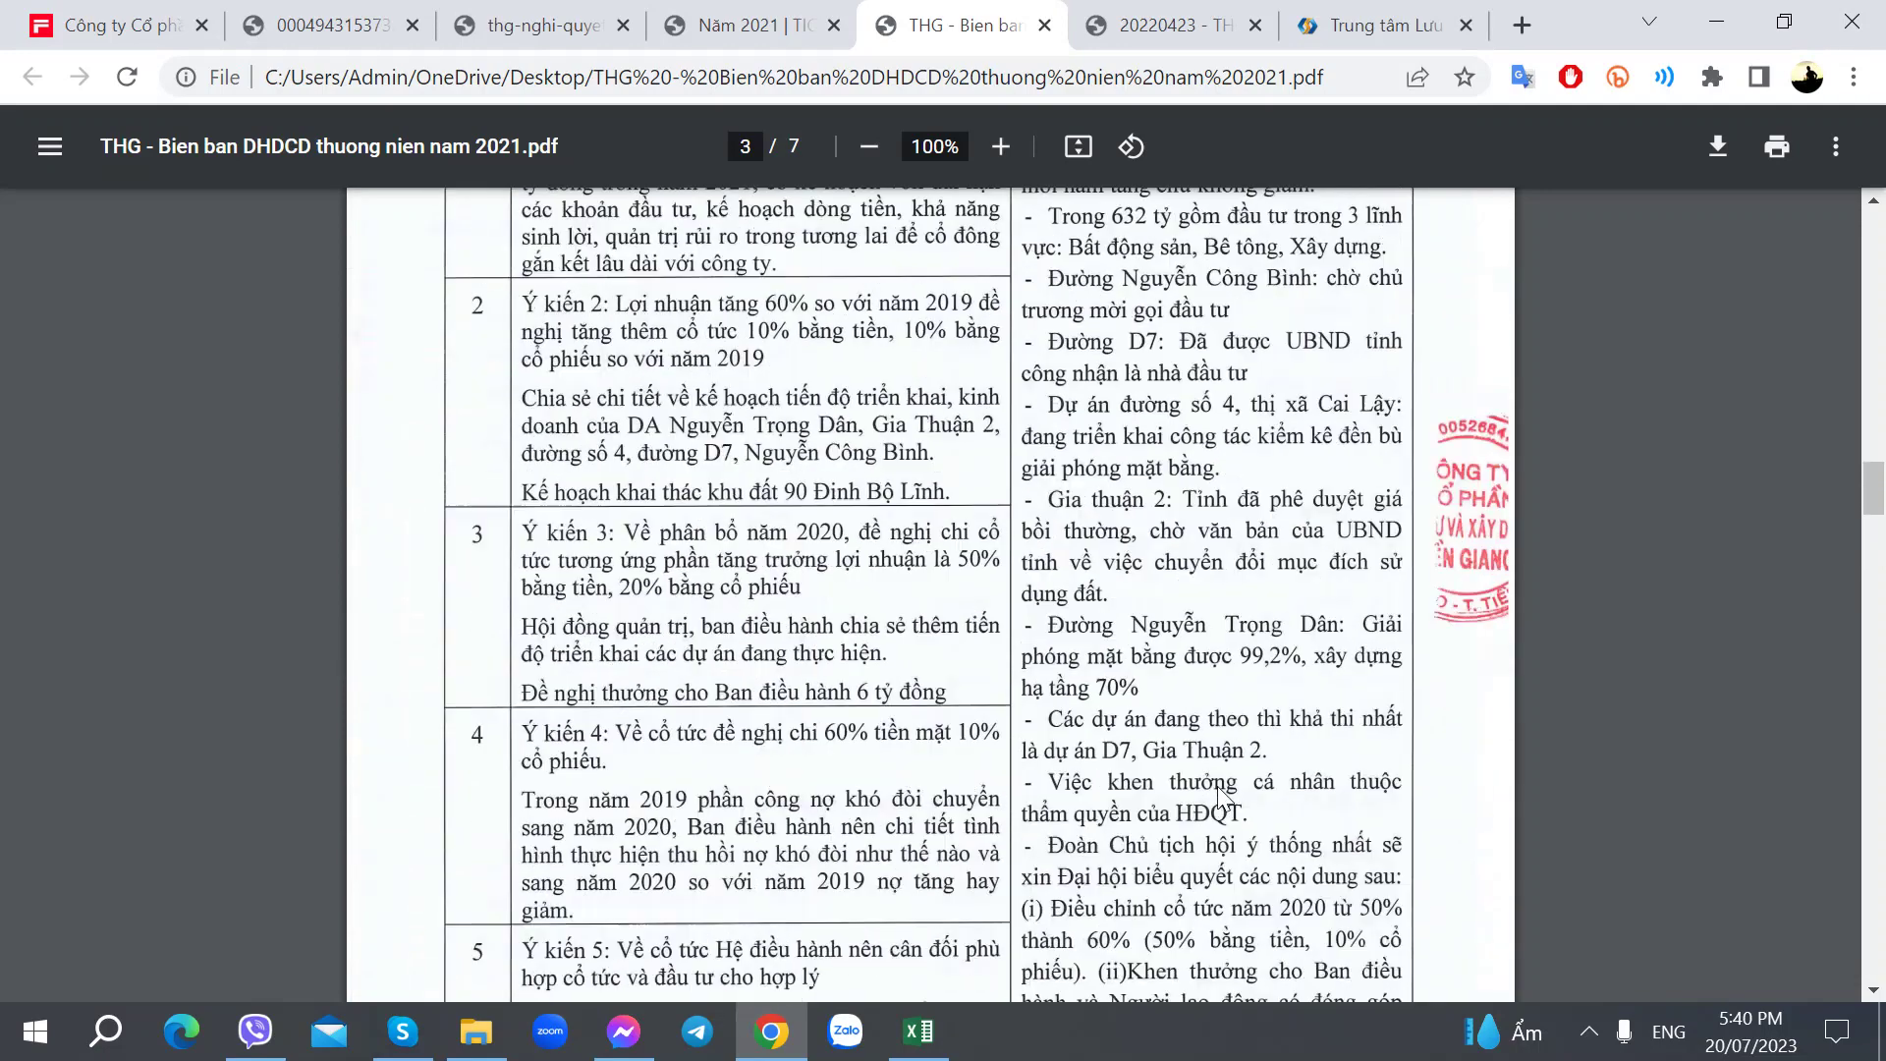
scroll(1143, 744, down, 2)
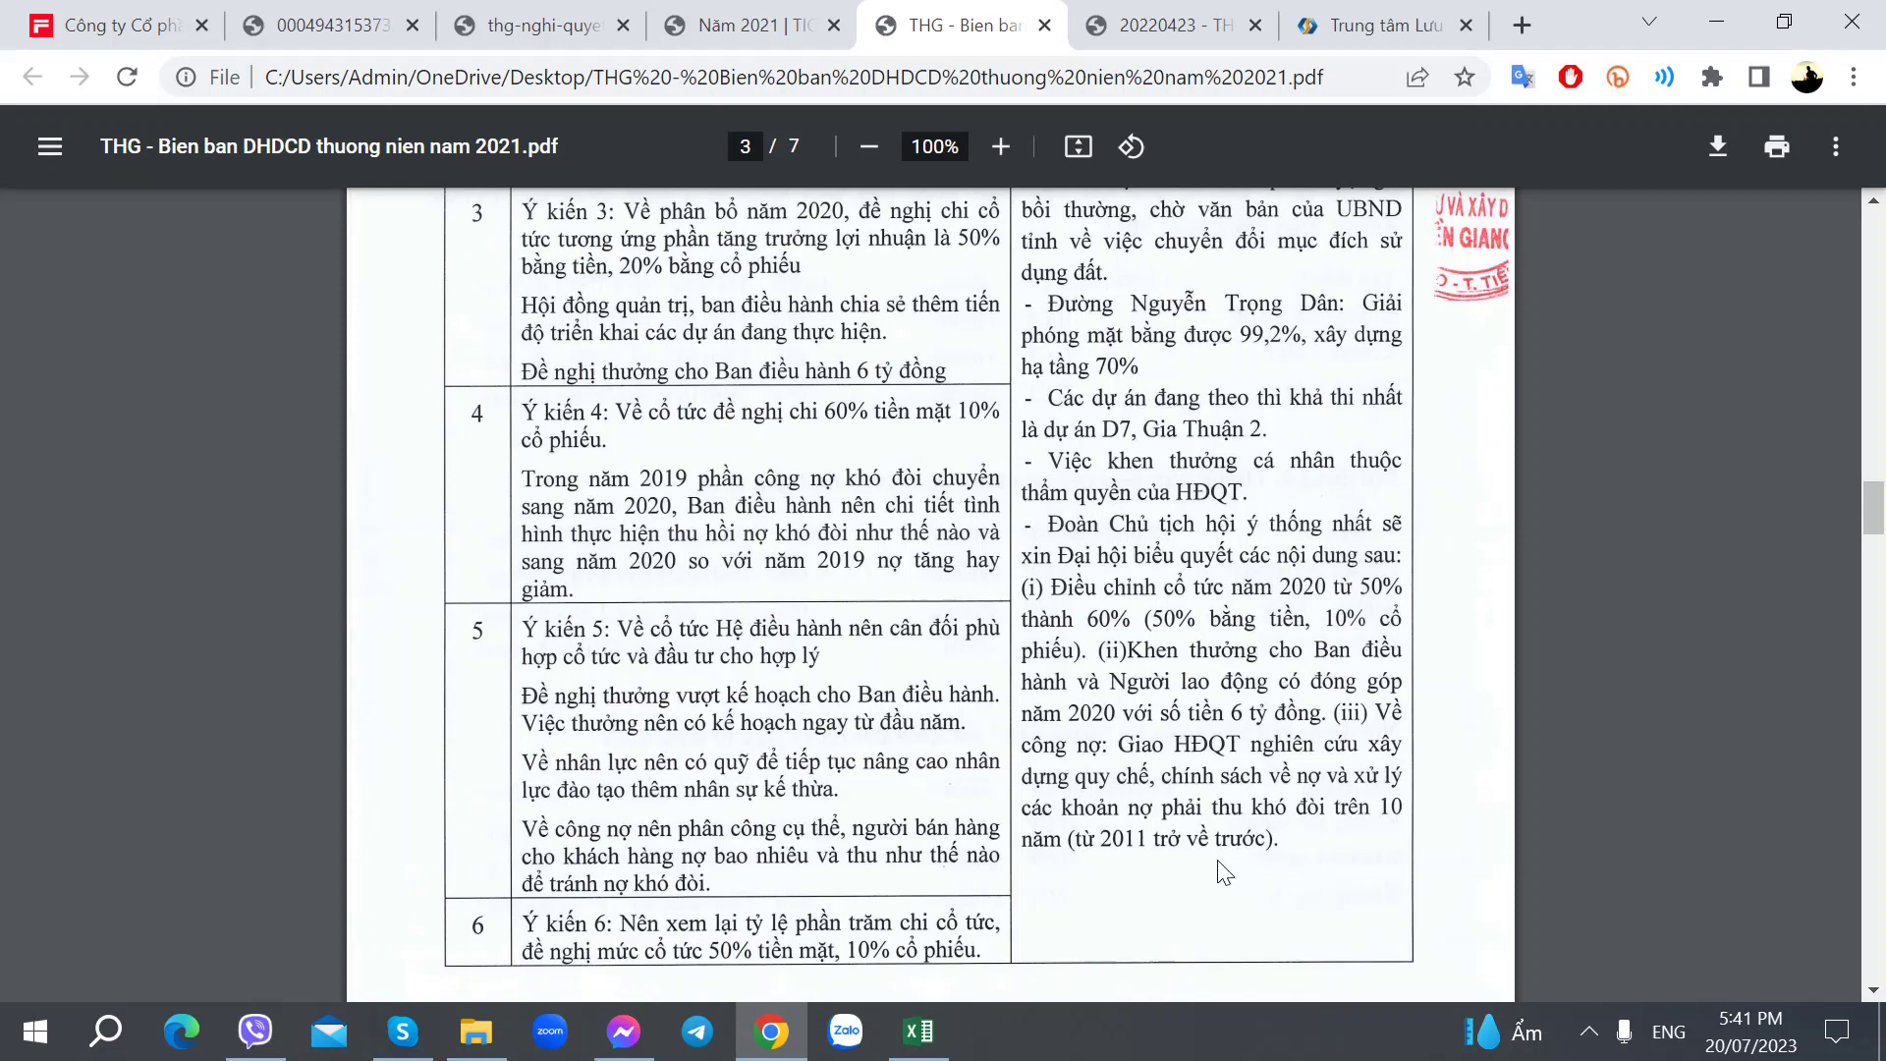
scroll(1223, 872, down, 6)
scroll(1184, 753, down, 3)
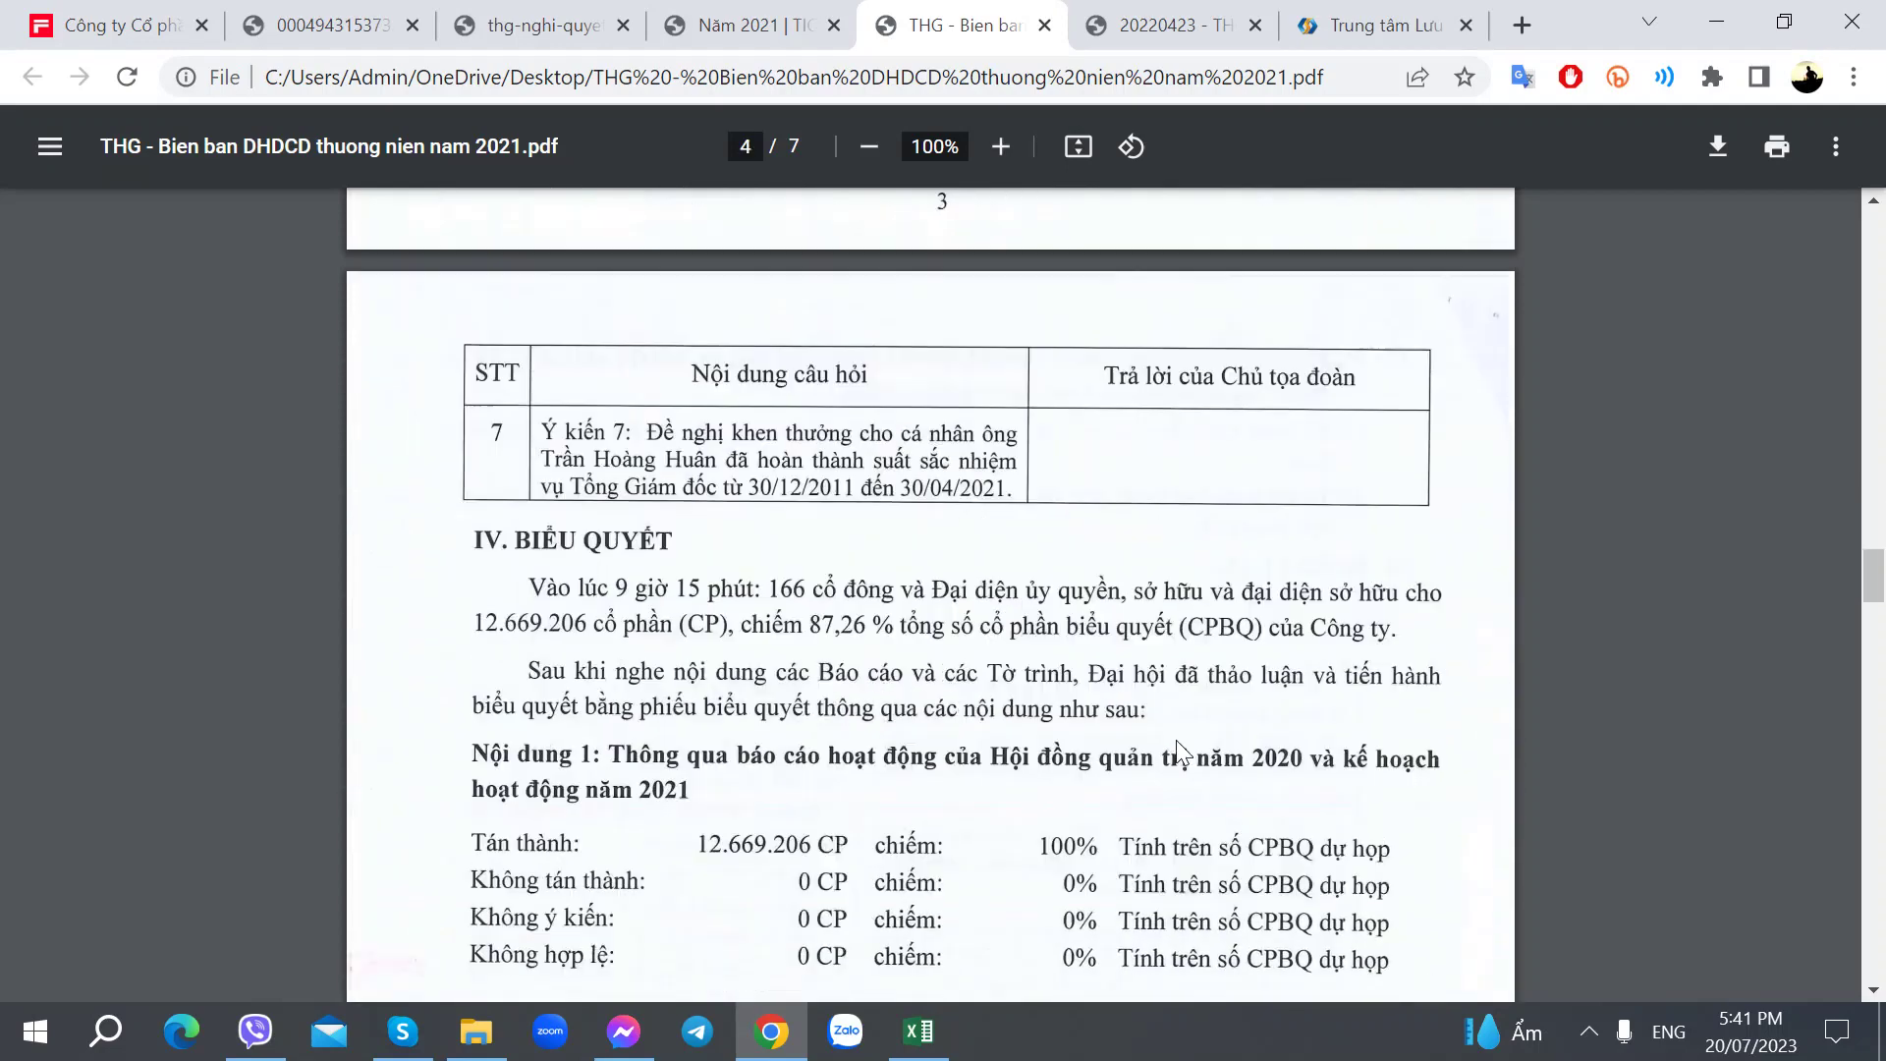
scroll(1184, 752, up, 5)
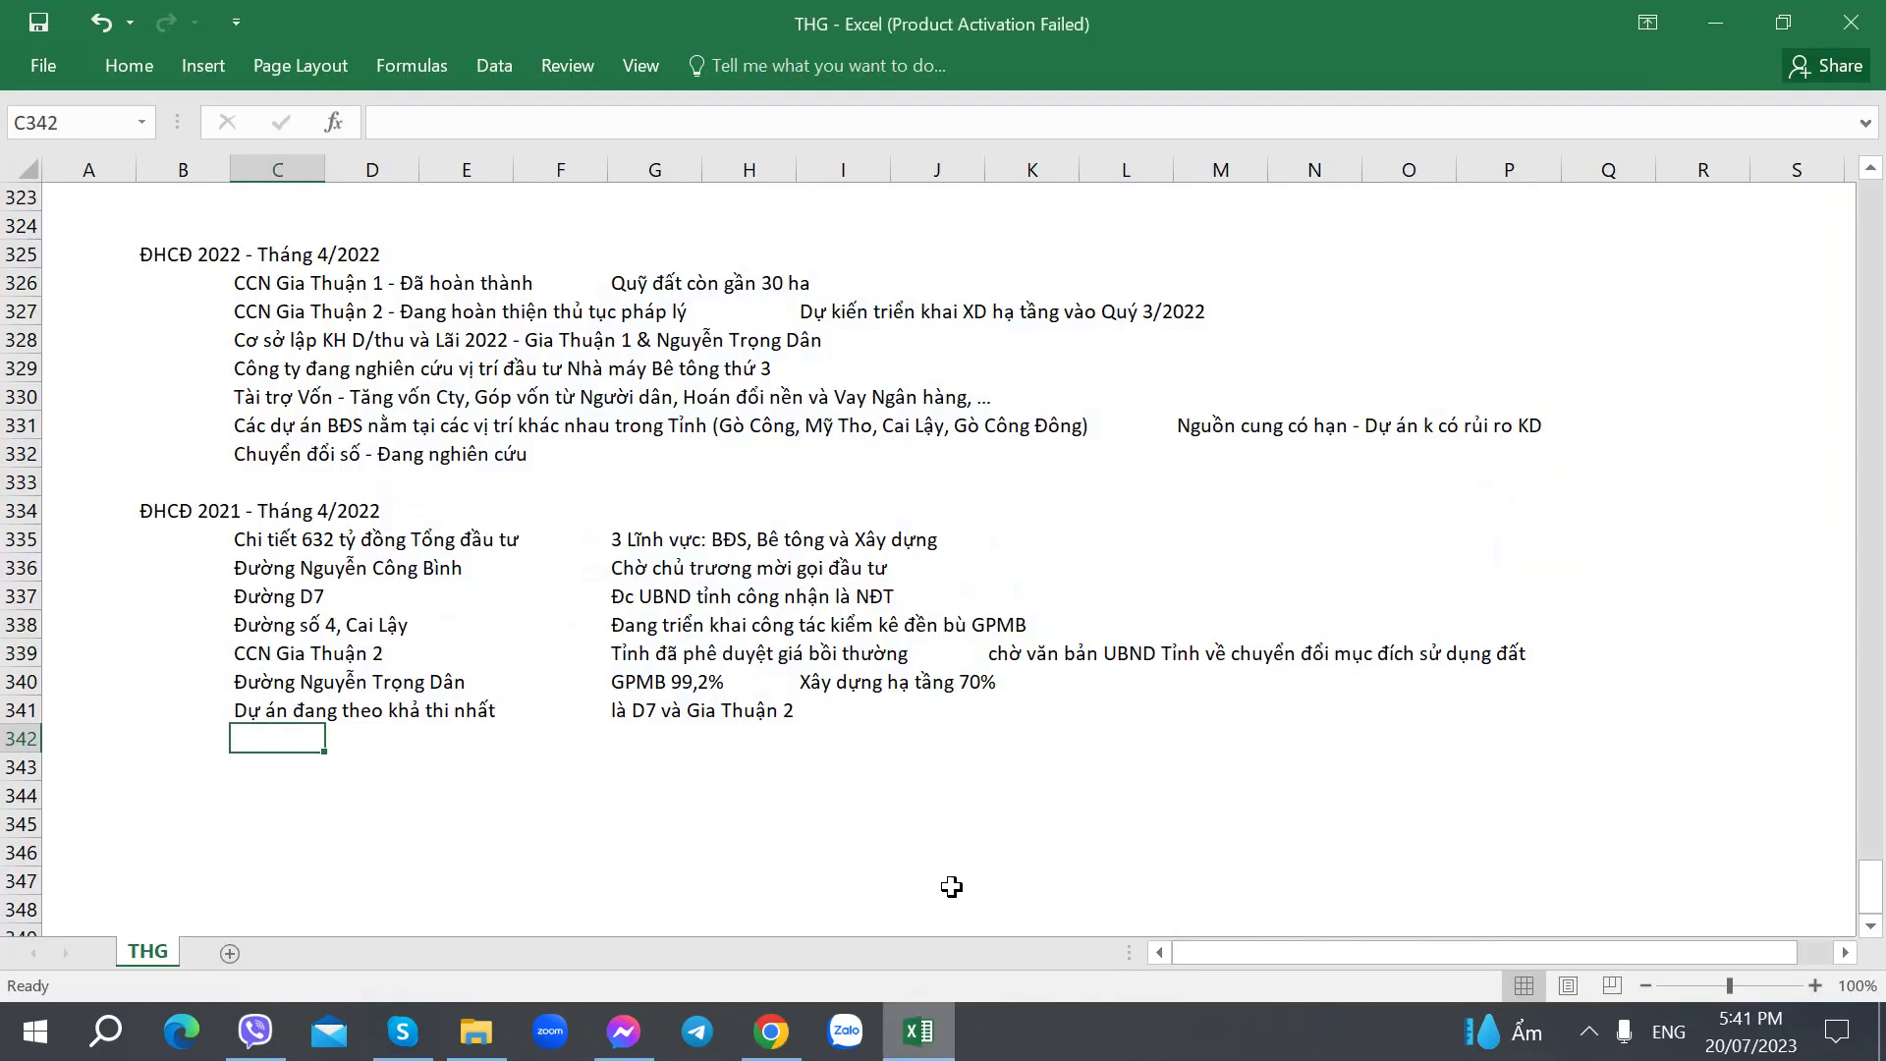
Step: Switch to the THG workbook in Excel and review the ĐHCĐ 2021 project notes in rows 335 to 341
click(945, 1036)
drag(678, 540, 676, 711)
click(996, 782)
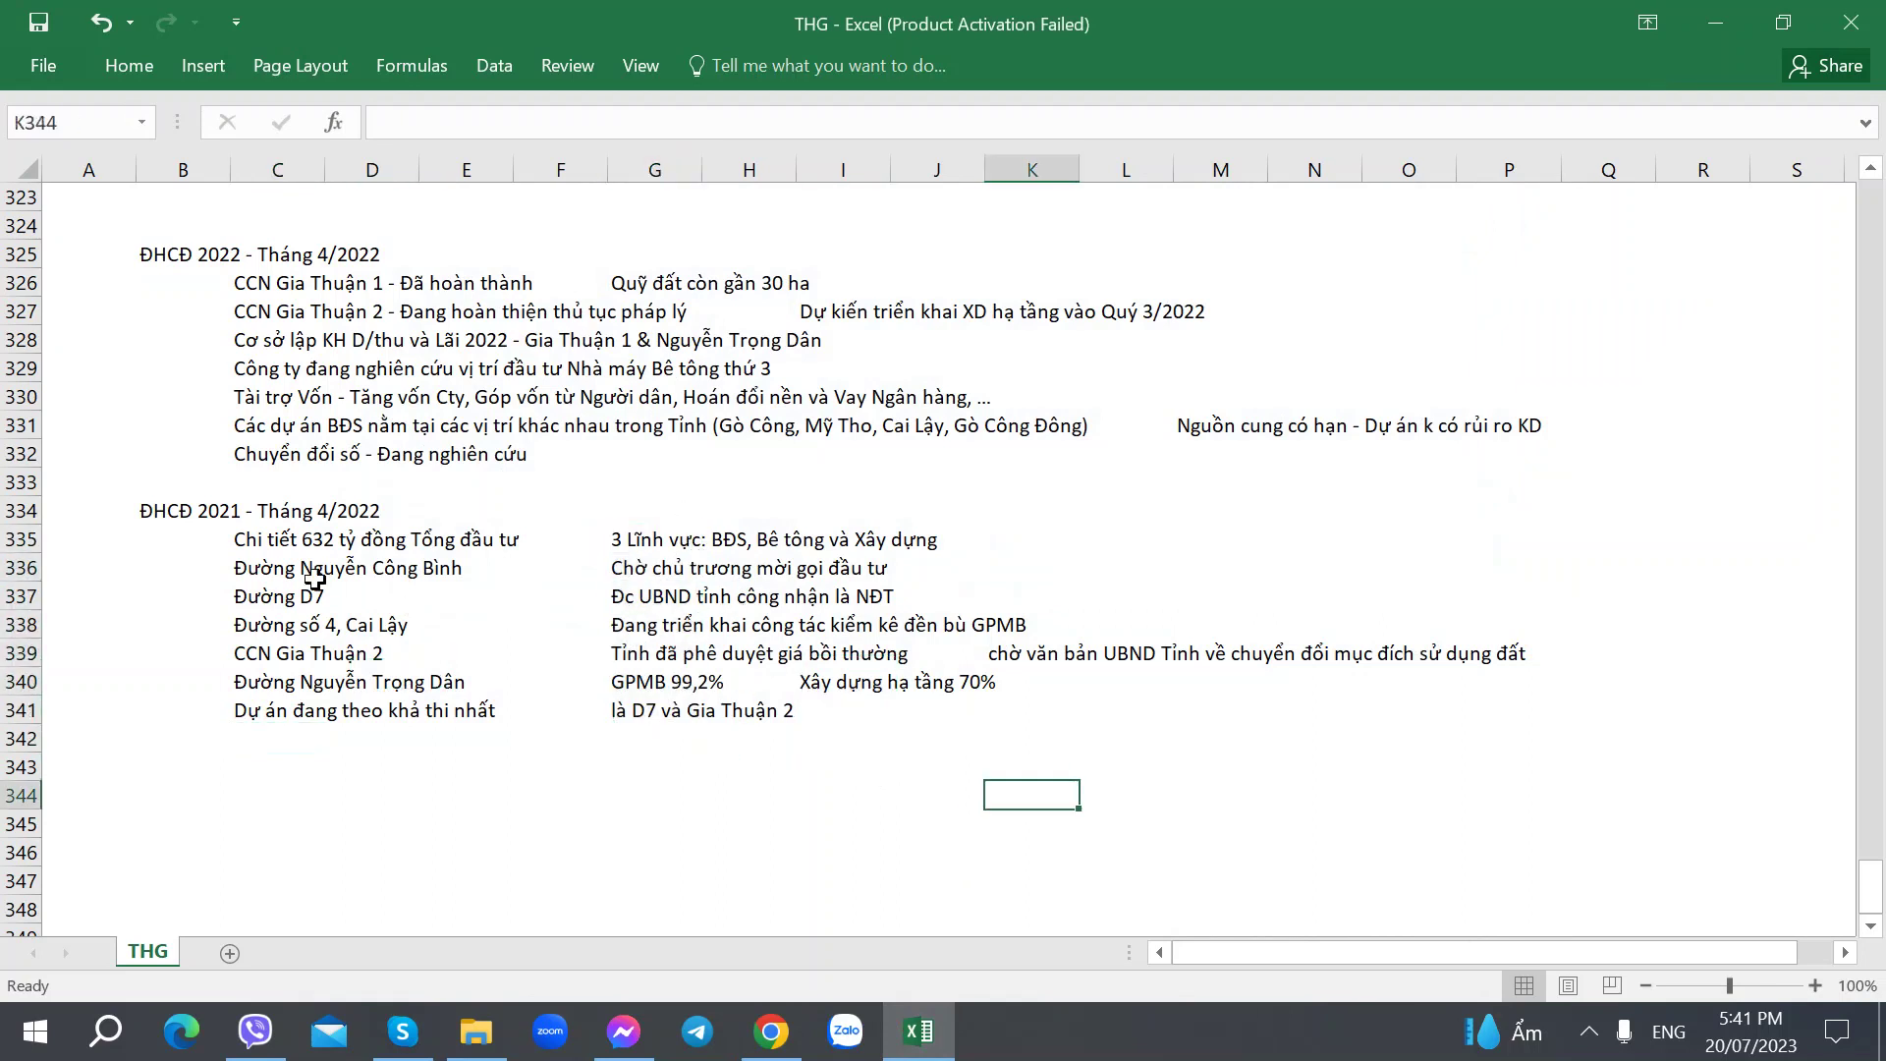
drag(316, 579, 855, 568)
click(654, 908)
drag(654, 909, 560, 881)
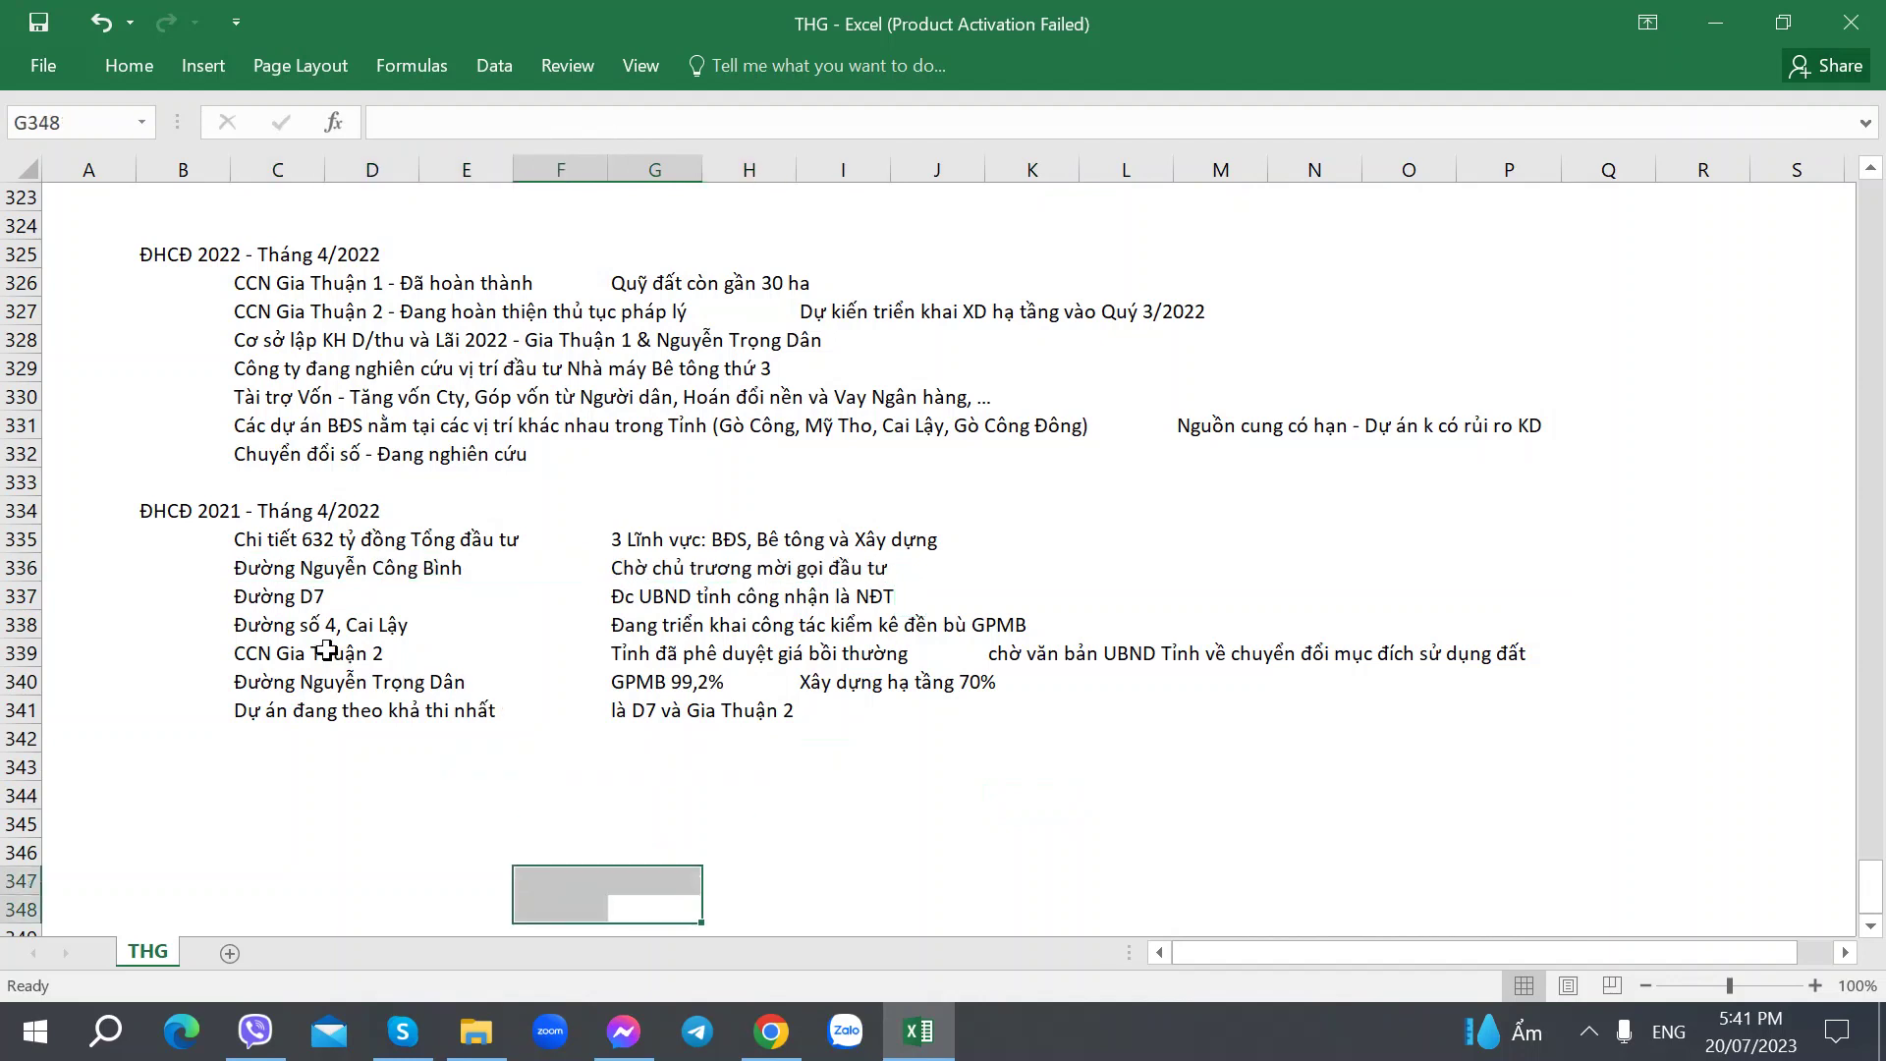
click(261, 744)
click(264, 778)
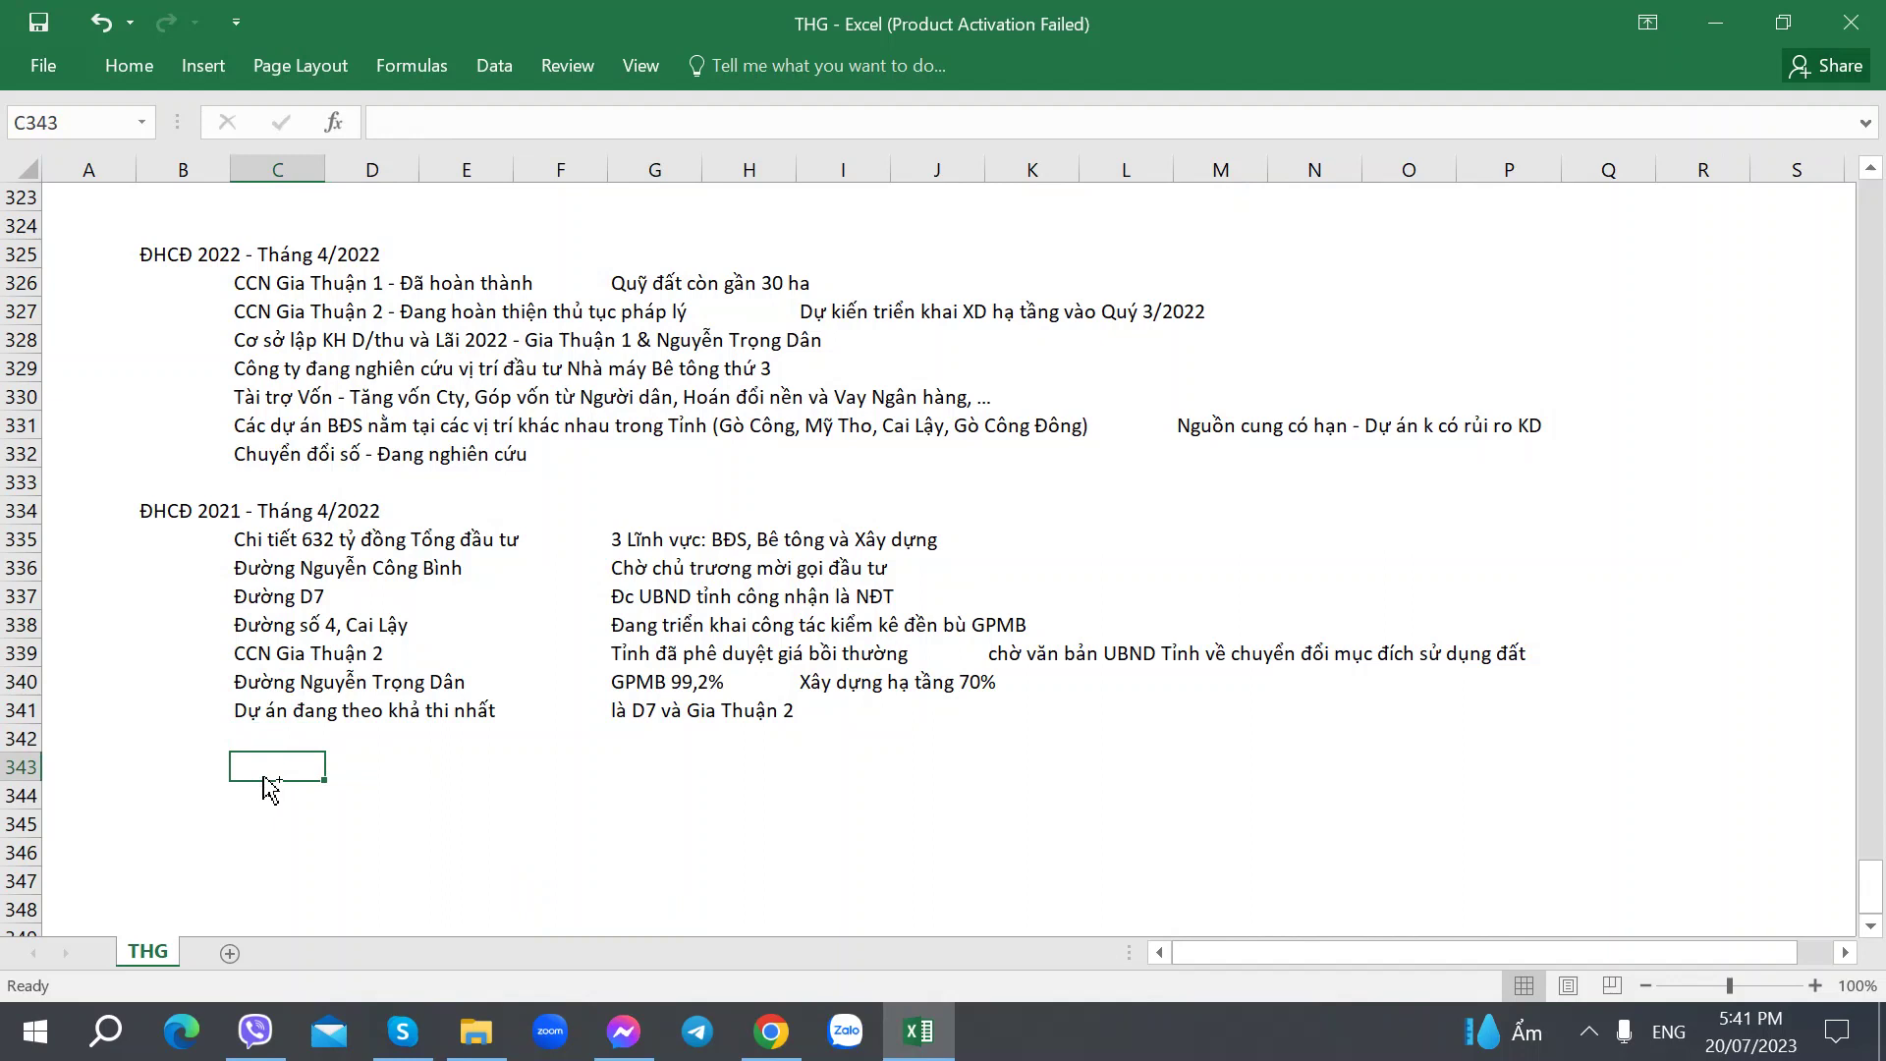
click(652, 742)
click(655, 708)
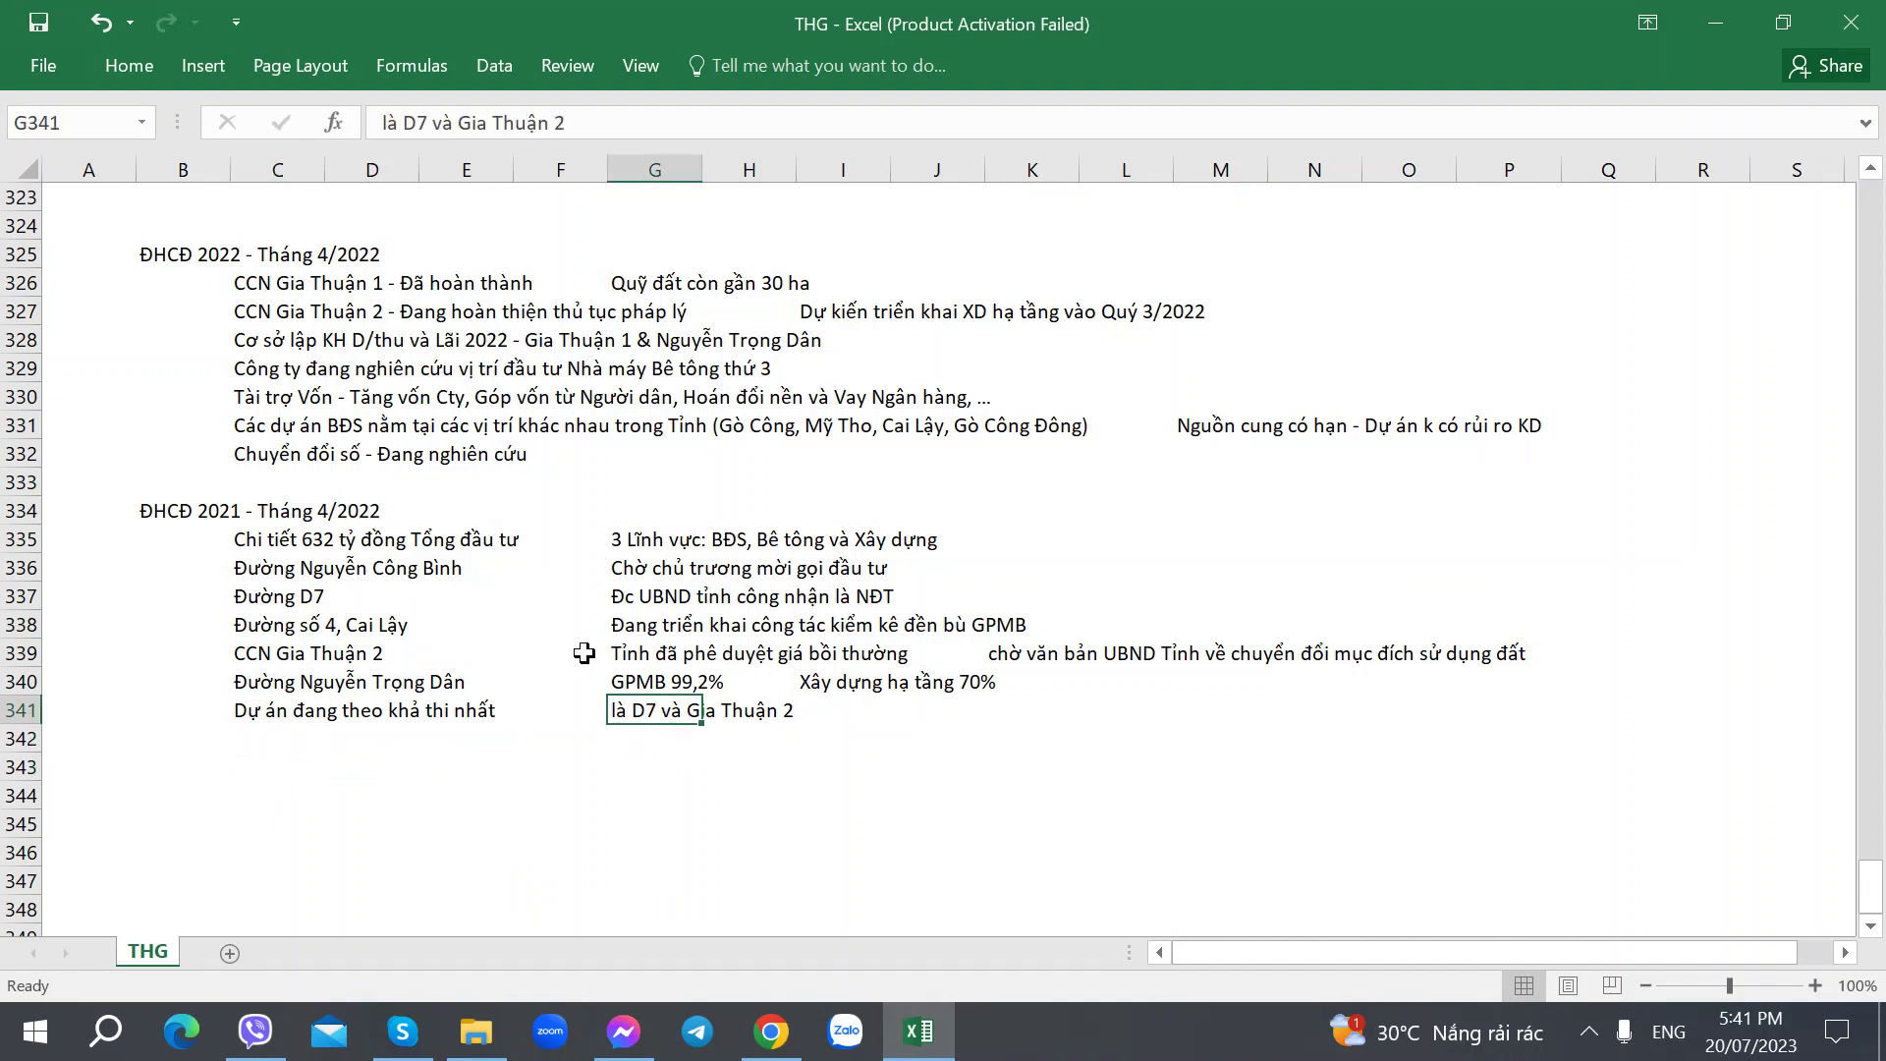
click(630, 597)
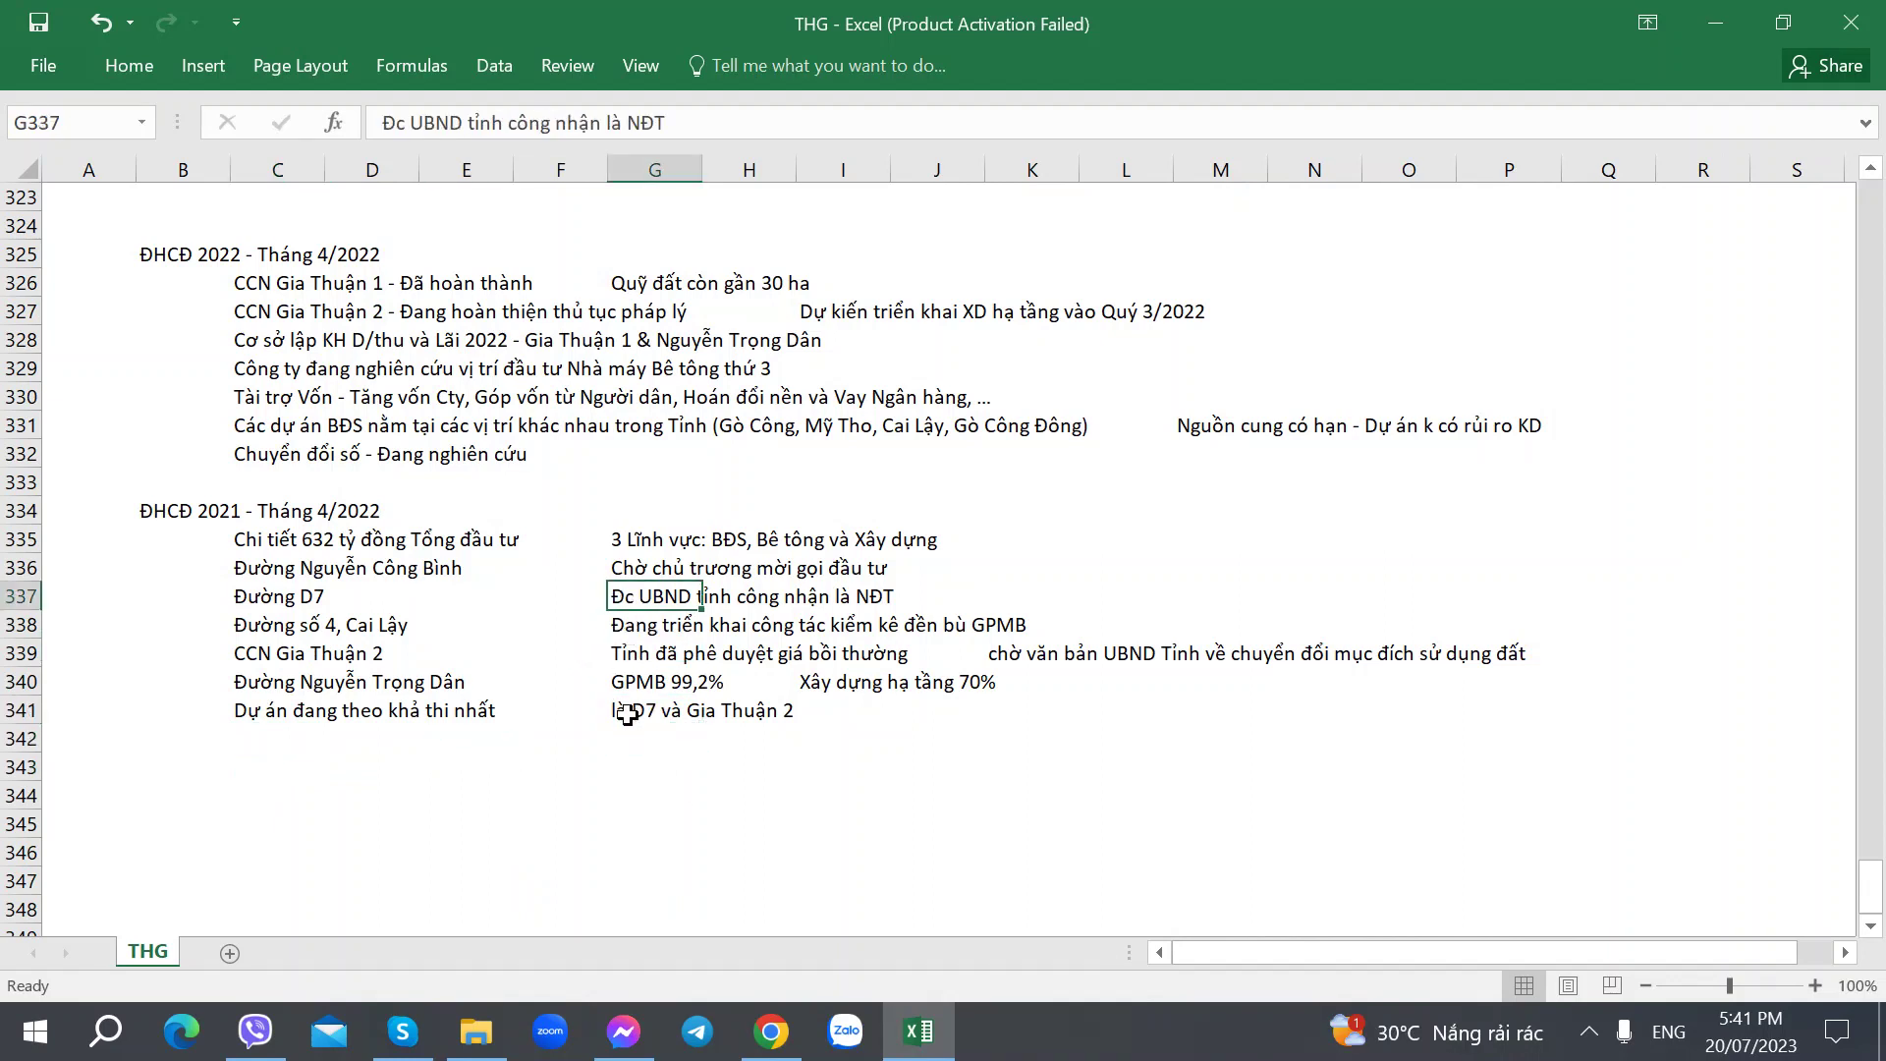
Step: Compare the ĐHCĐ 2022 project notes with the ĐHCĐ 2021 notes below them
scroll(627, 714, up, 1)
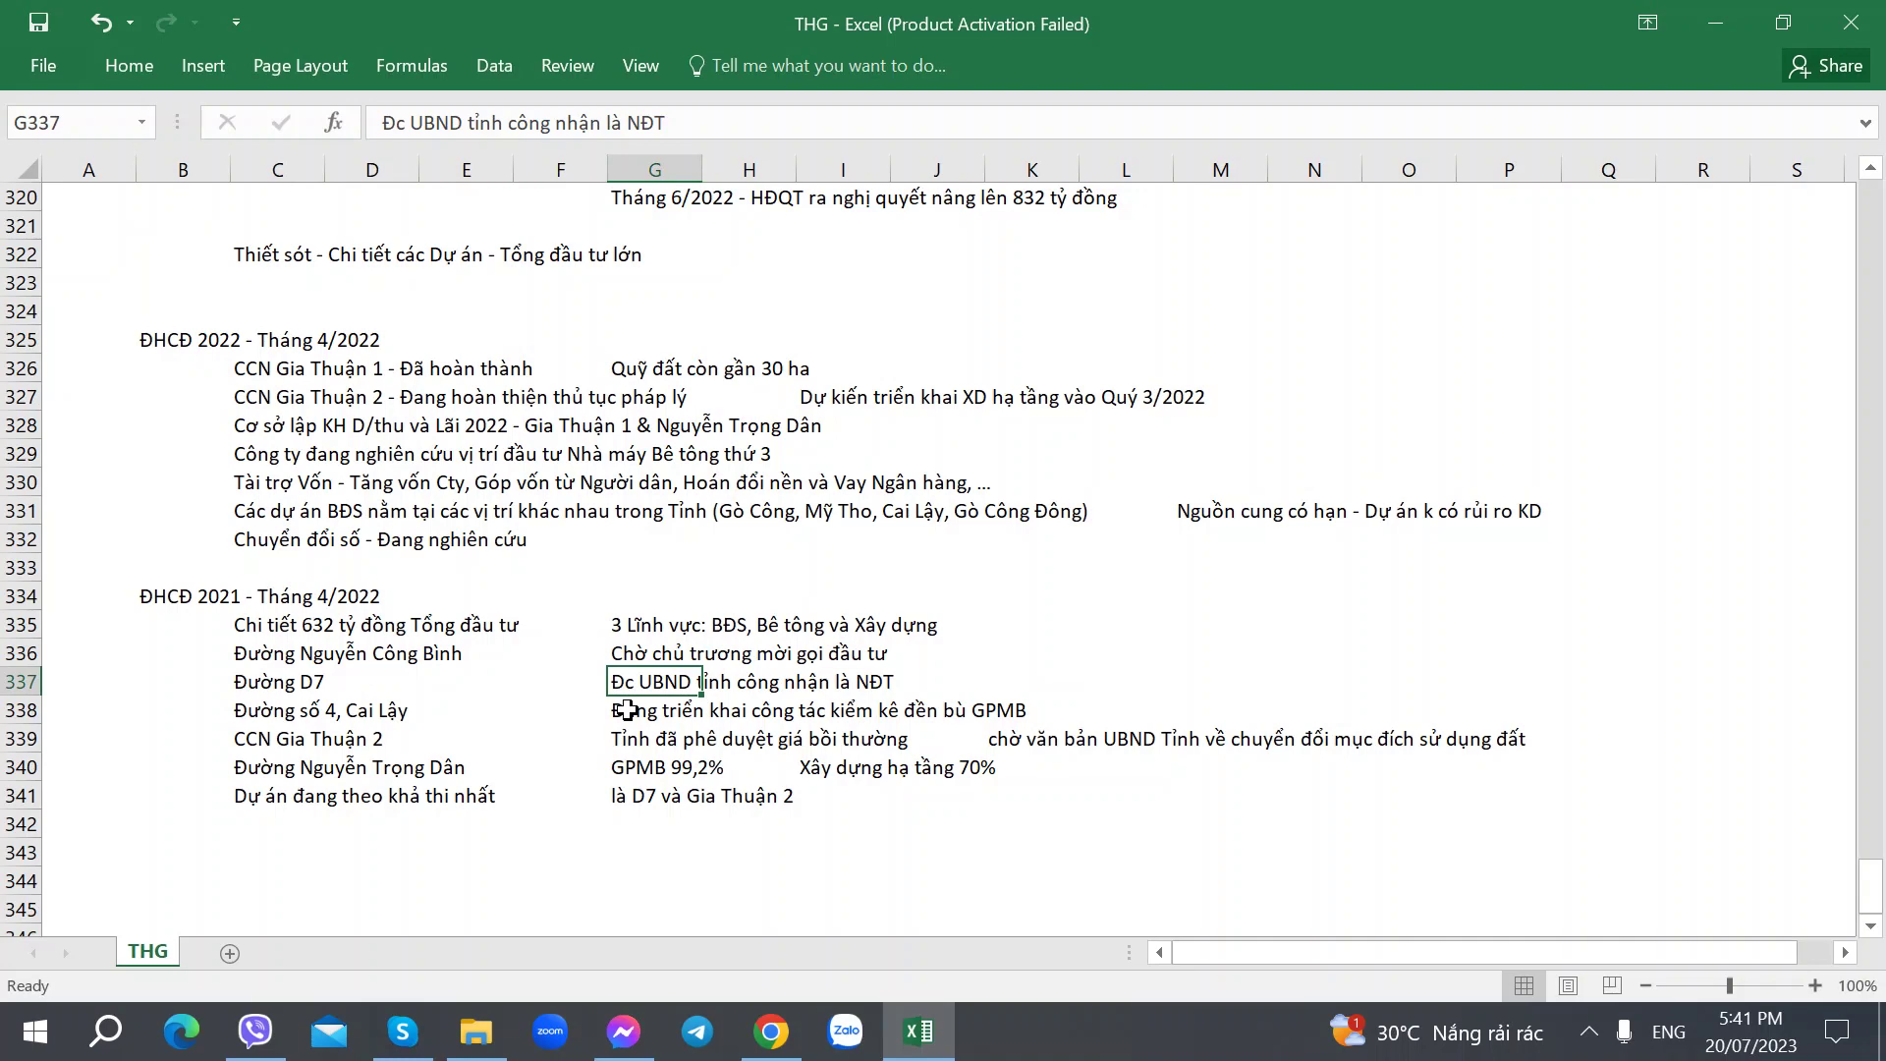
scroll(627, 709, up, 2)
scroll(626, 709, down, 2)
click(638, 713)
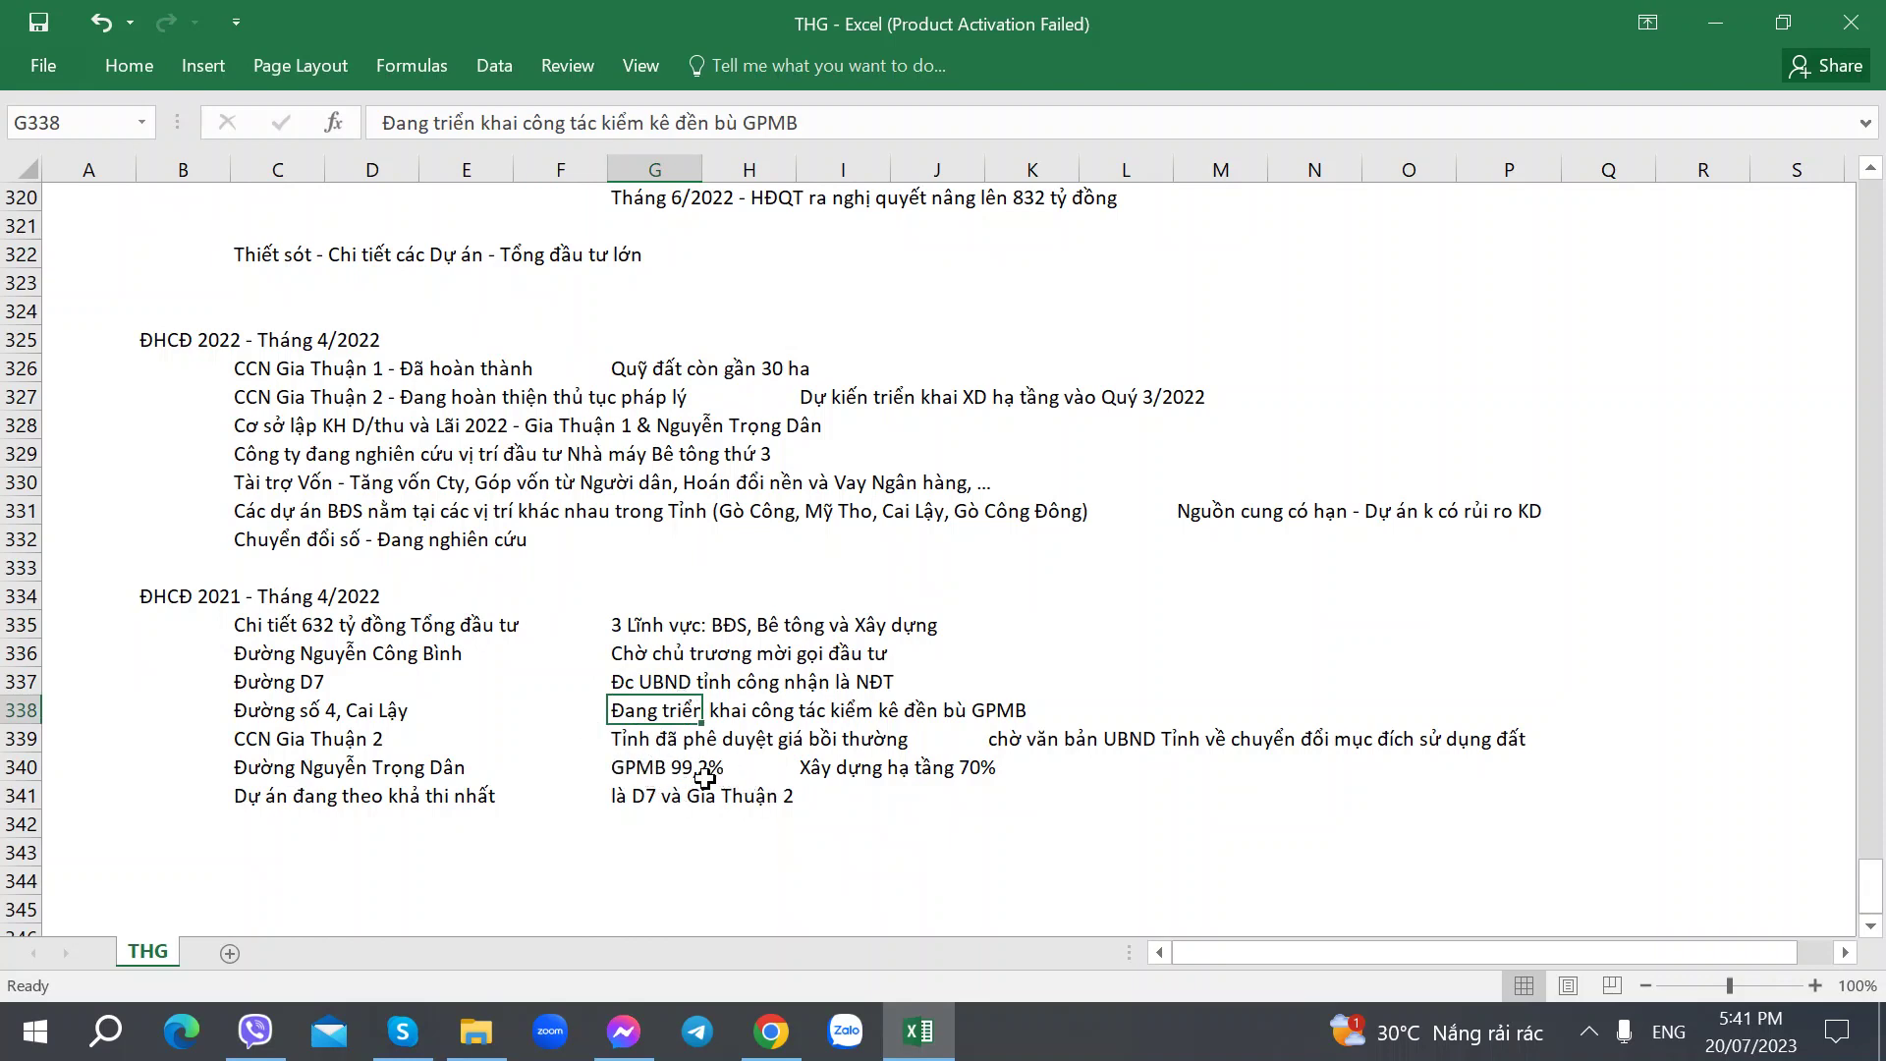
scroll(638, 785, up, 1)
scroll(550, 834, down, 1)
click(378, 774)
Step: Look back through the earlier notes, from the ĐHCĐ 2023 sections up to the HĐQT meetings and board list
scroll(819, 811, up, 8)
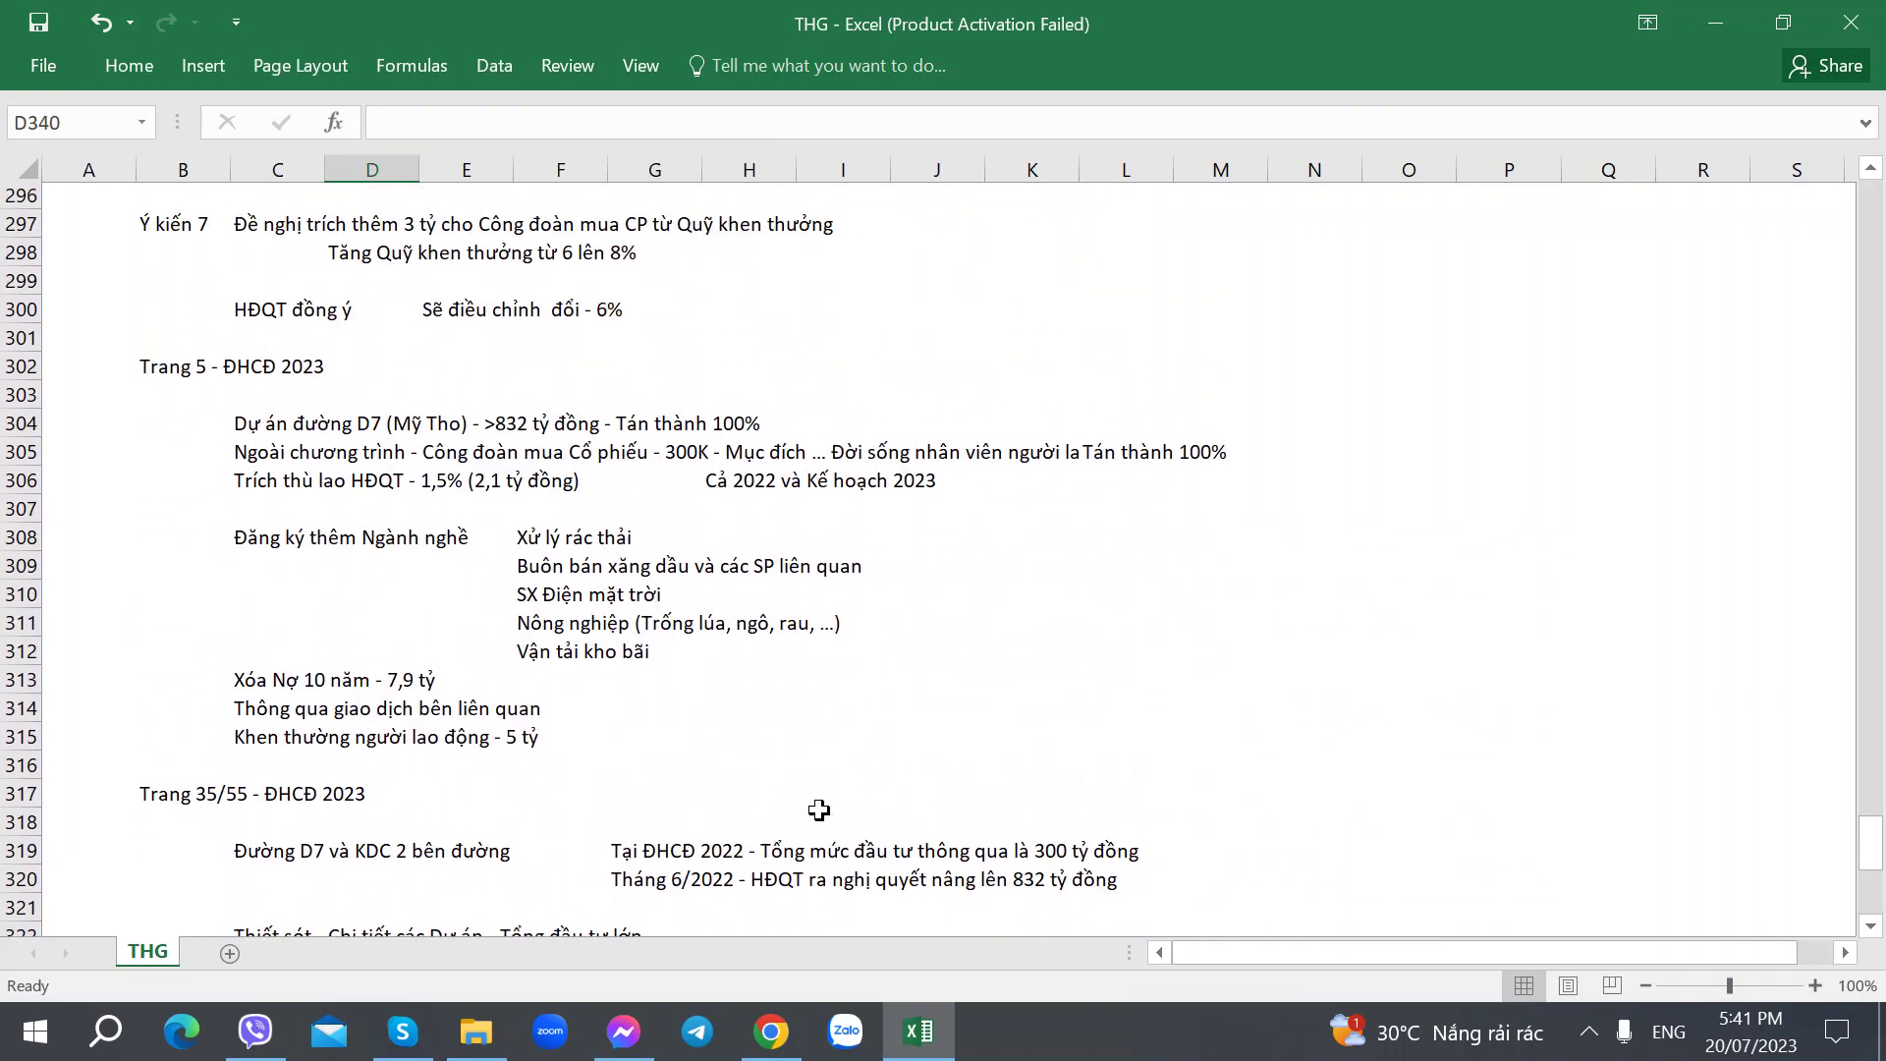
scroll(819, 811, down, 7)
scroll(819, 811, up, 20)
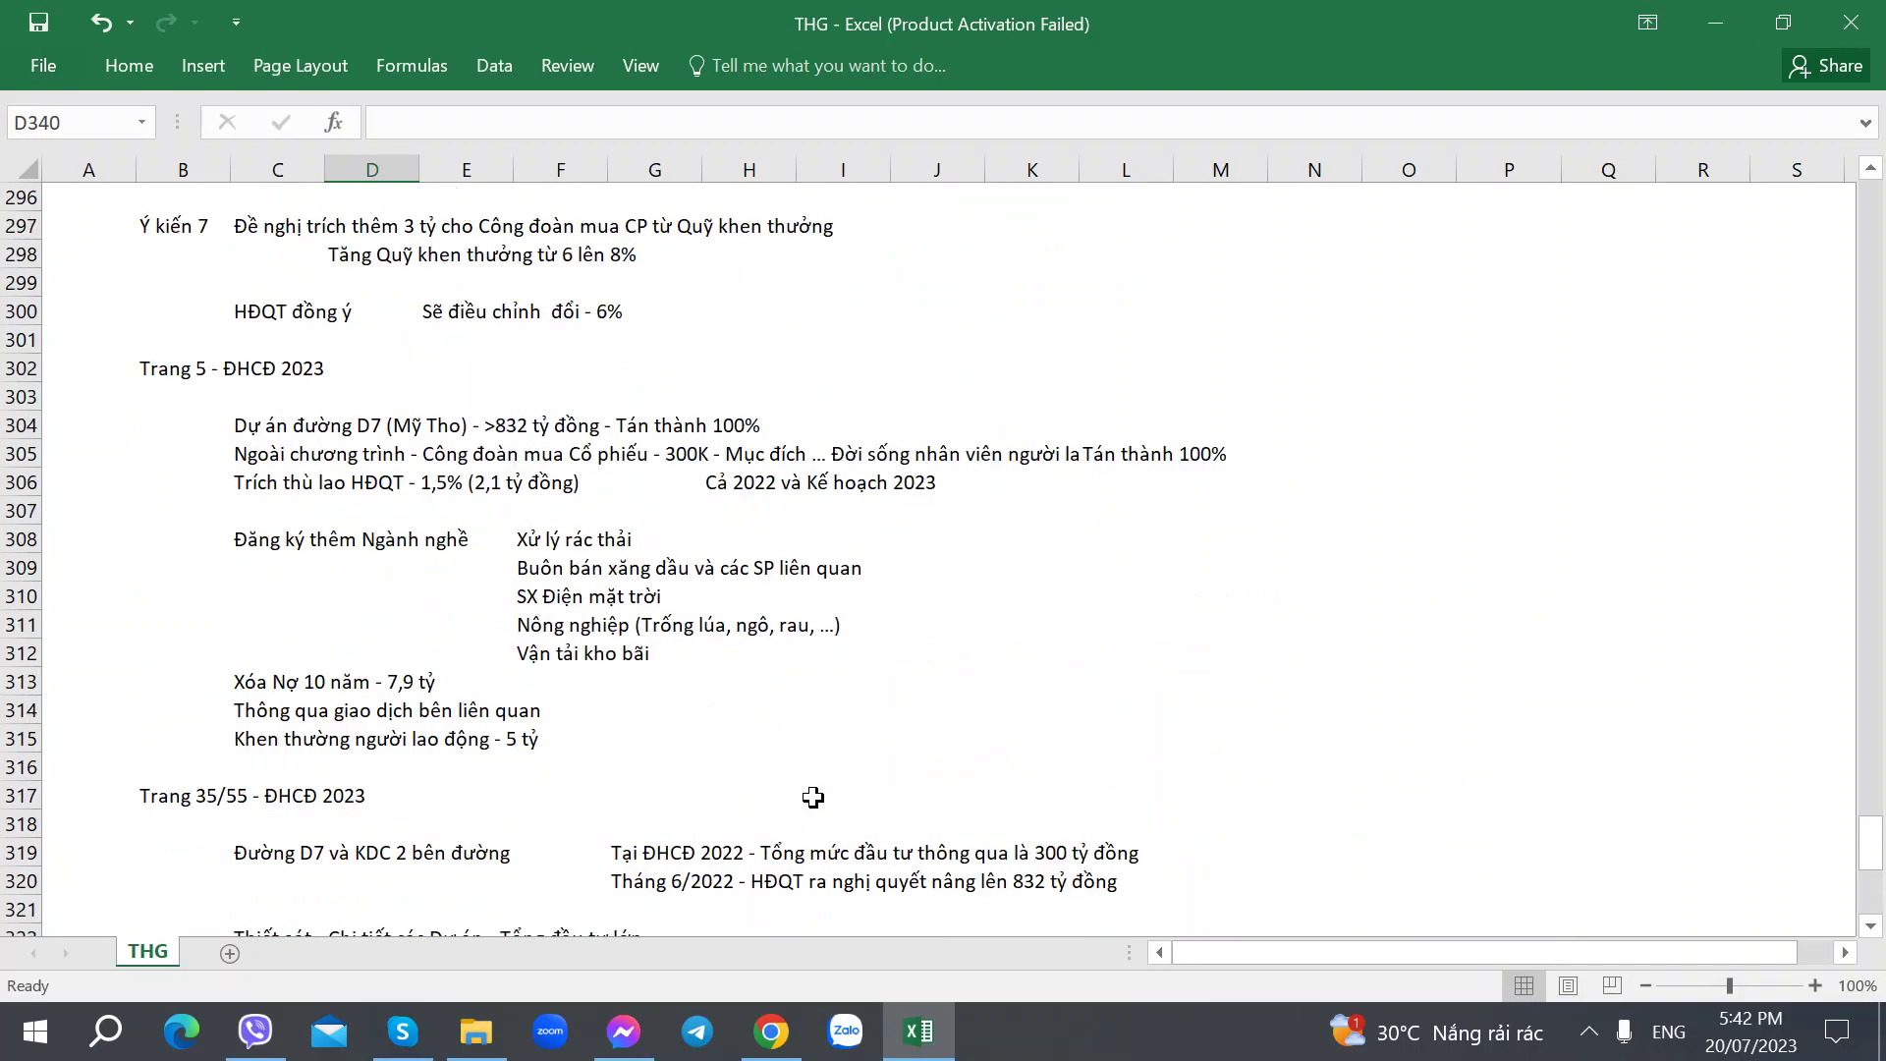
scroll(800, 779, up, 20)
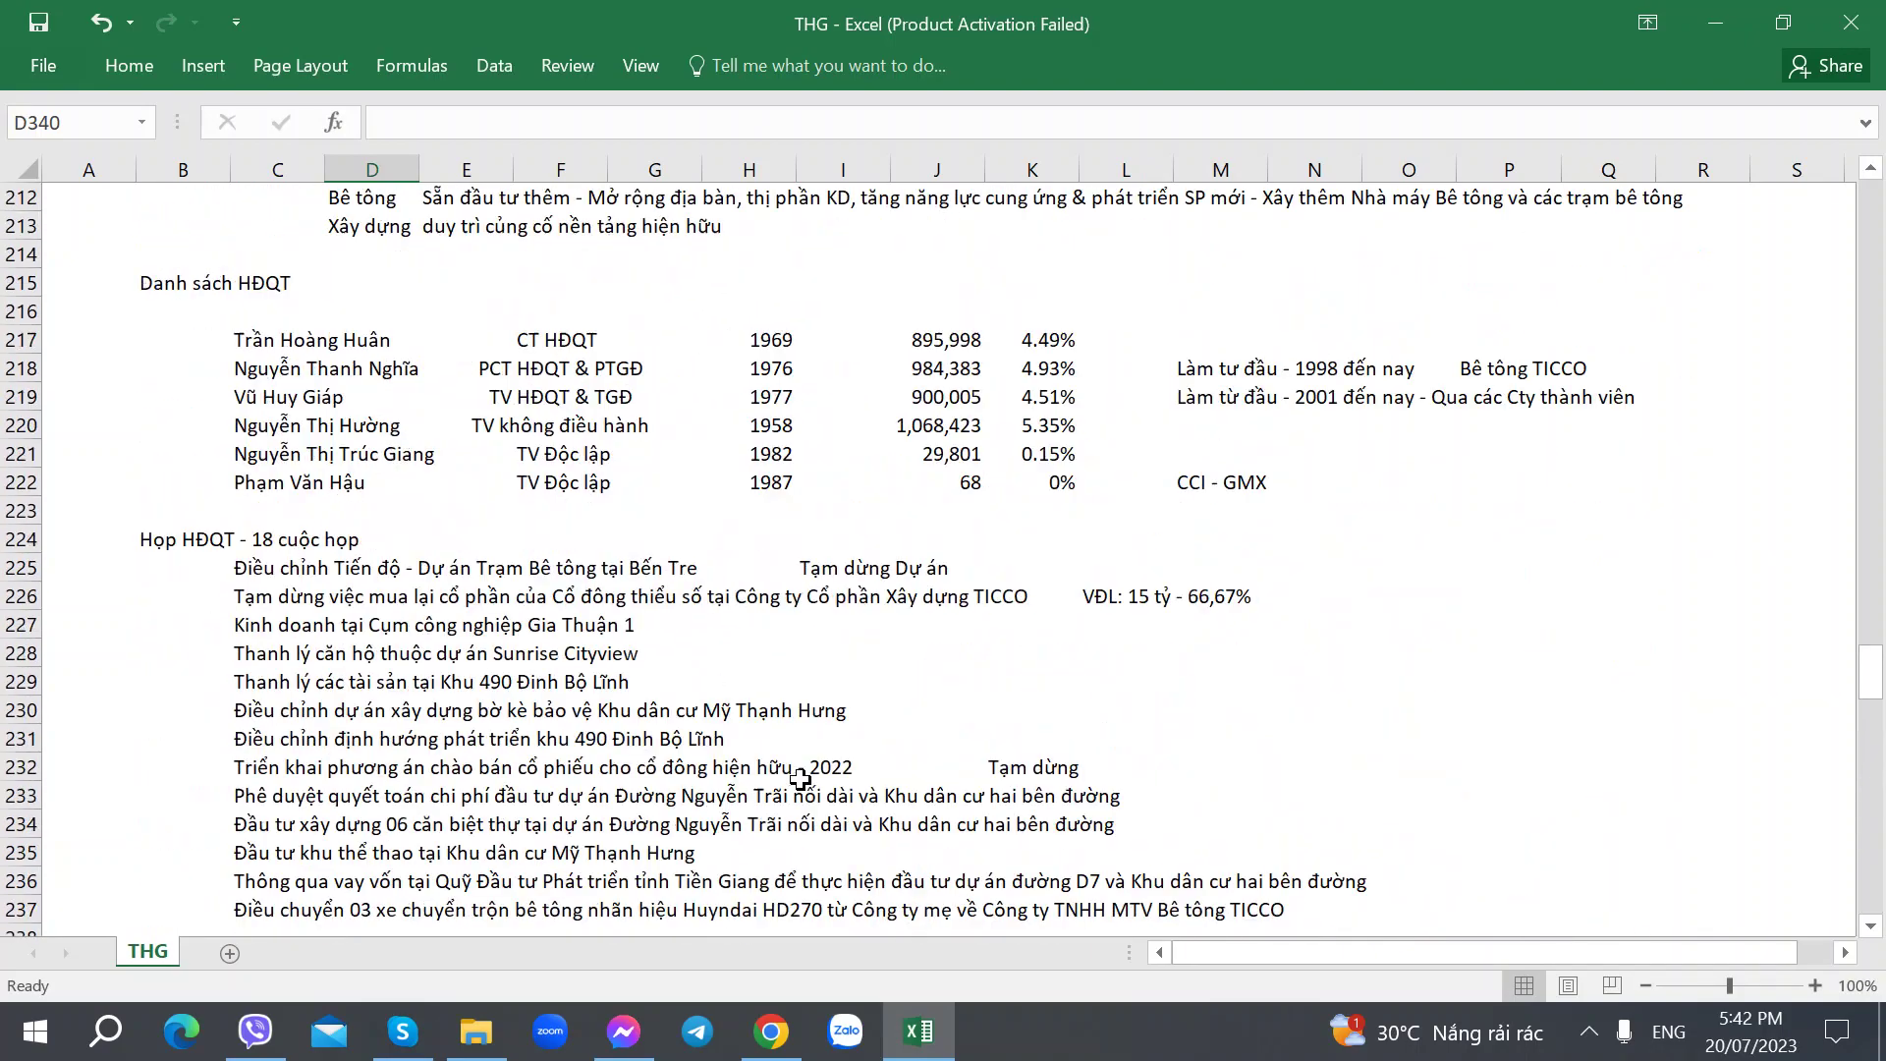
scroll(801, 779, up, 8)
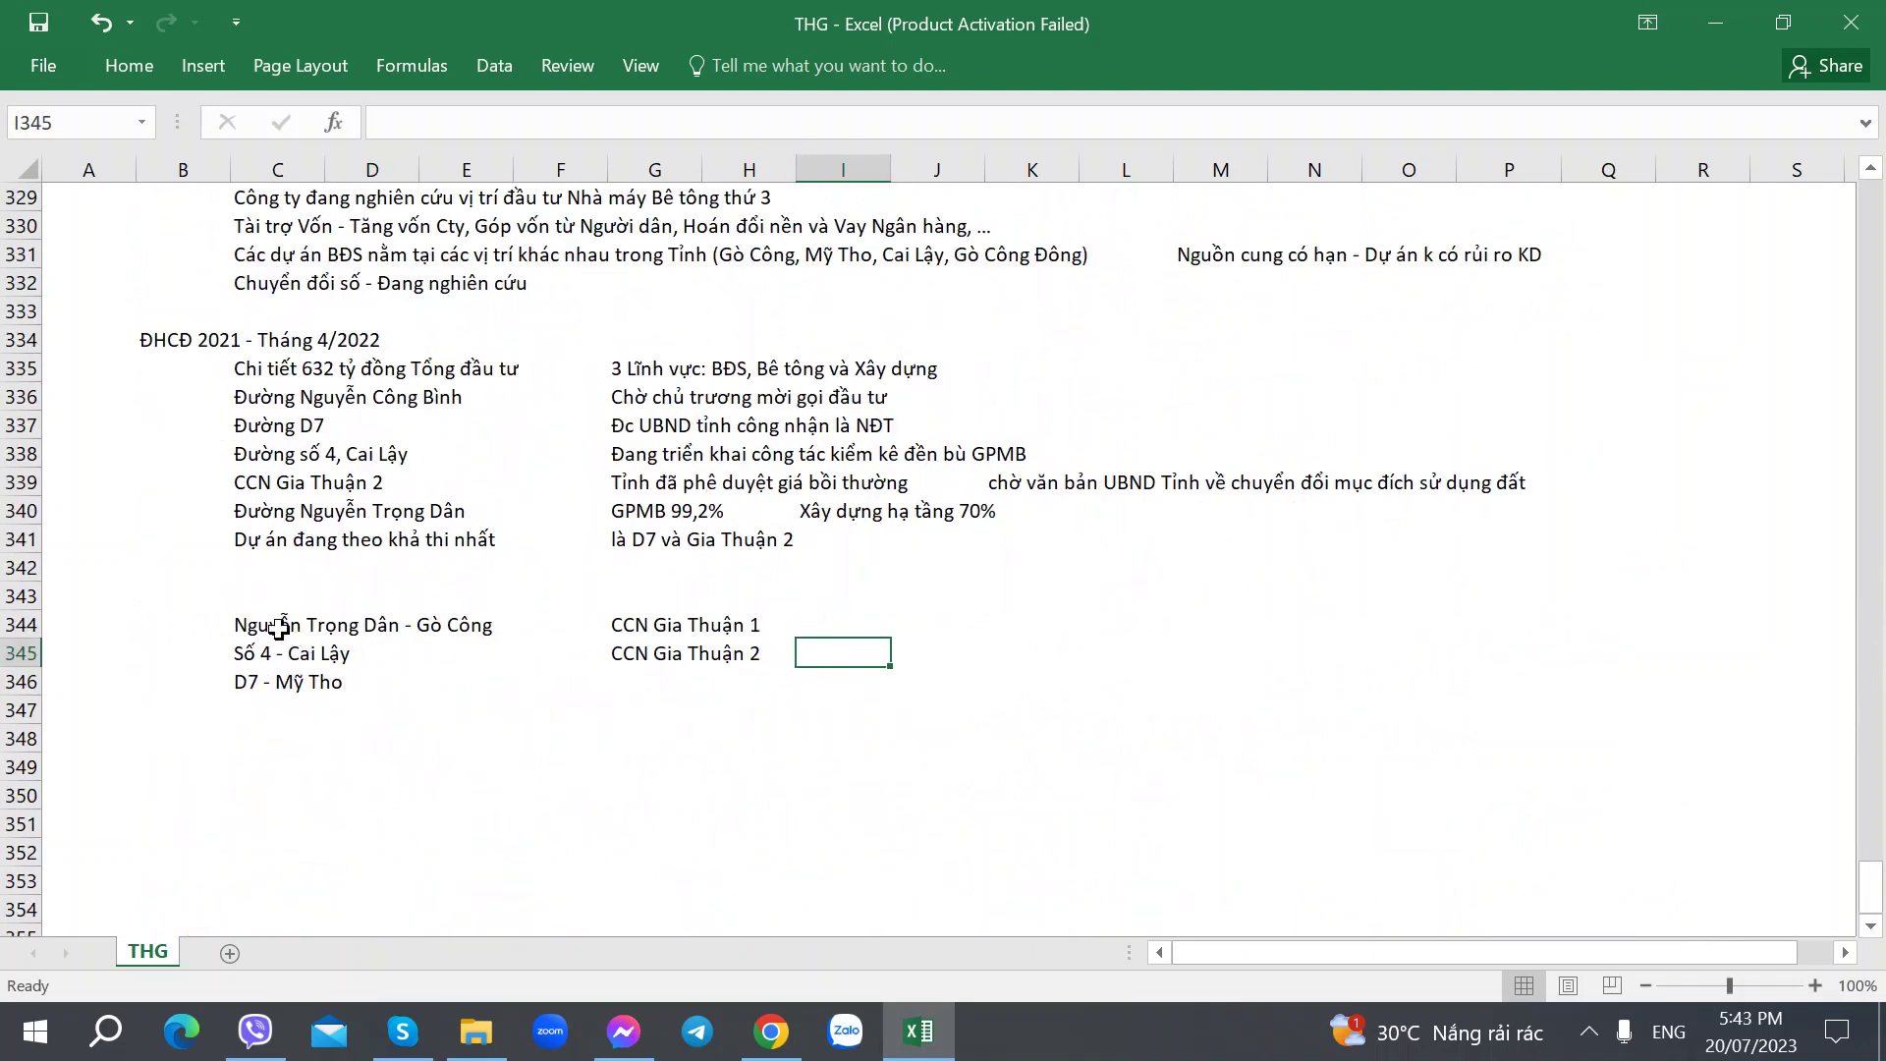
Step: Examine the project summary in rows 344 to 346, covering the road projects and the CCN Gia Thuận 1 and 2 clusters
drag(278, 629, 636, 682)
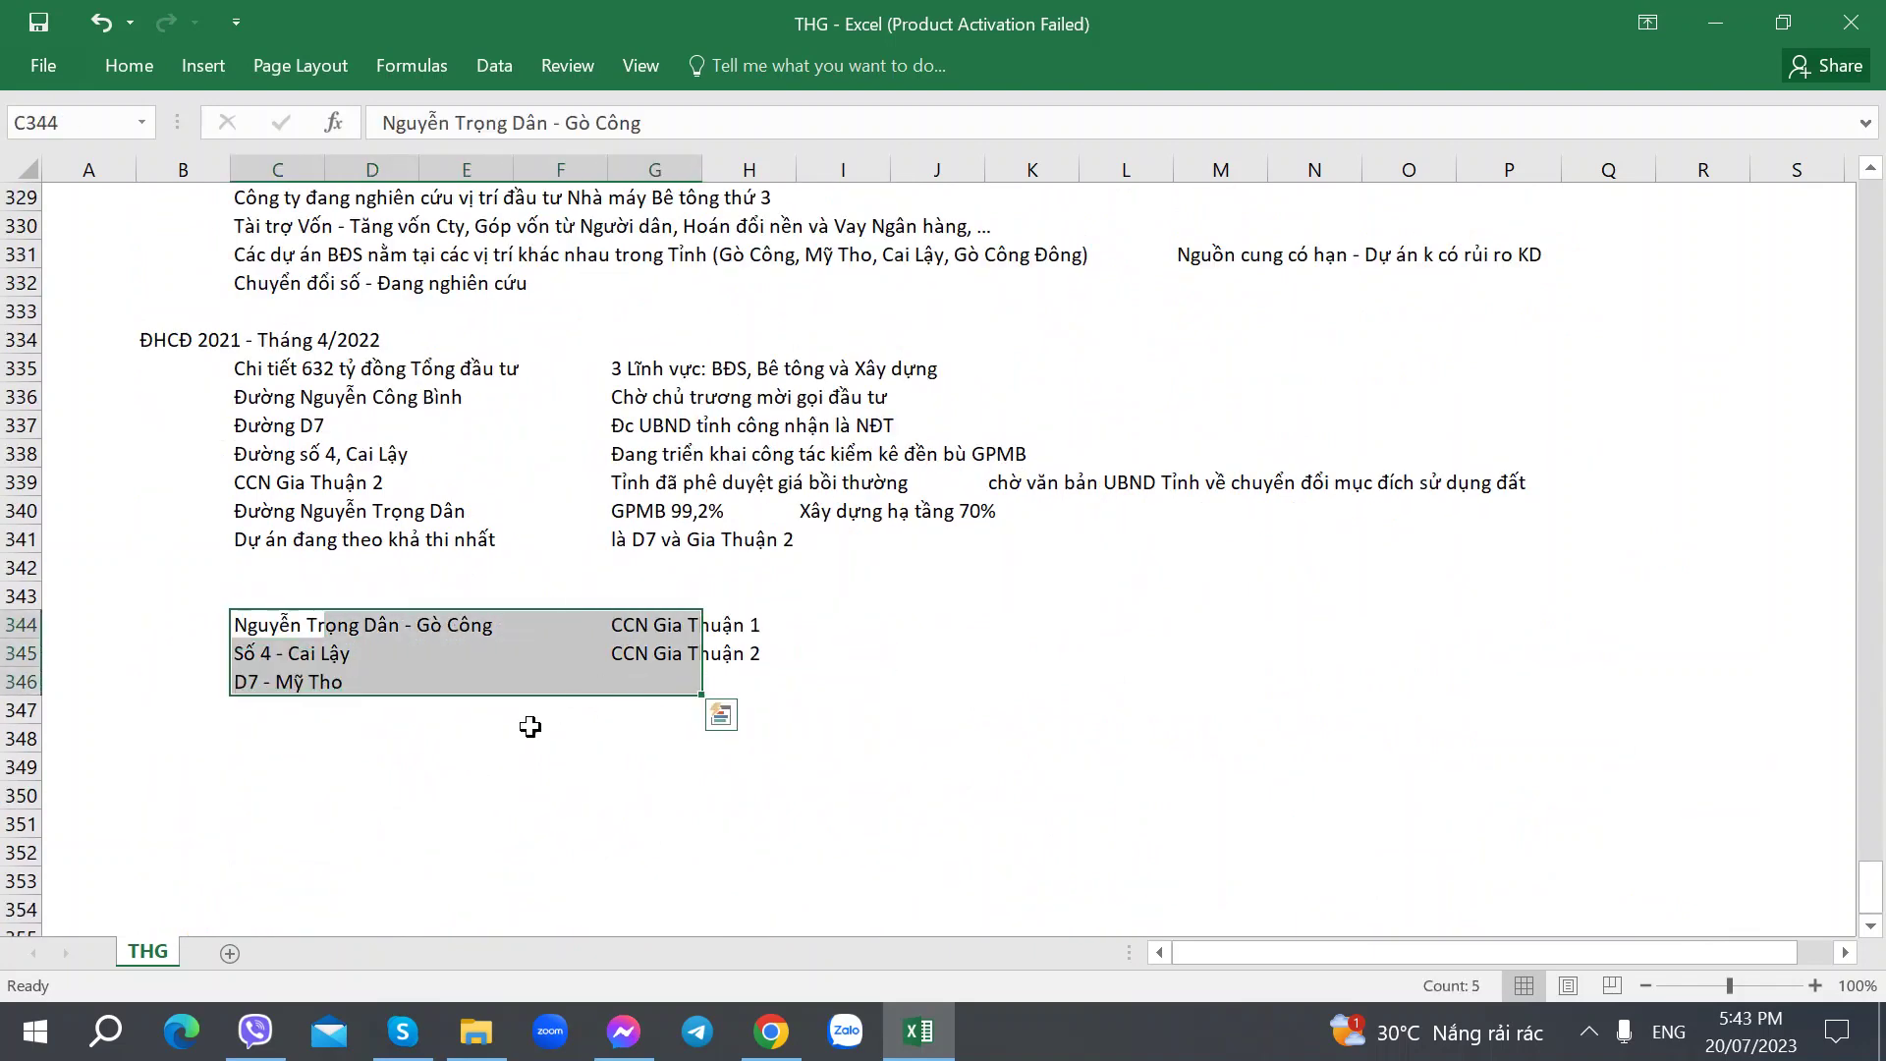
click(530, 728)
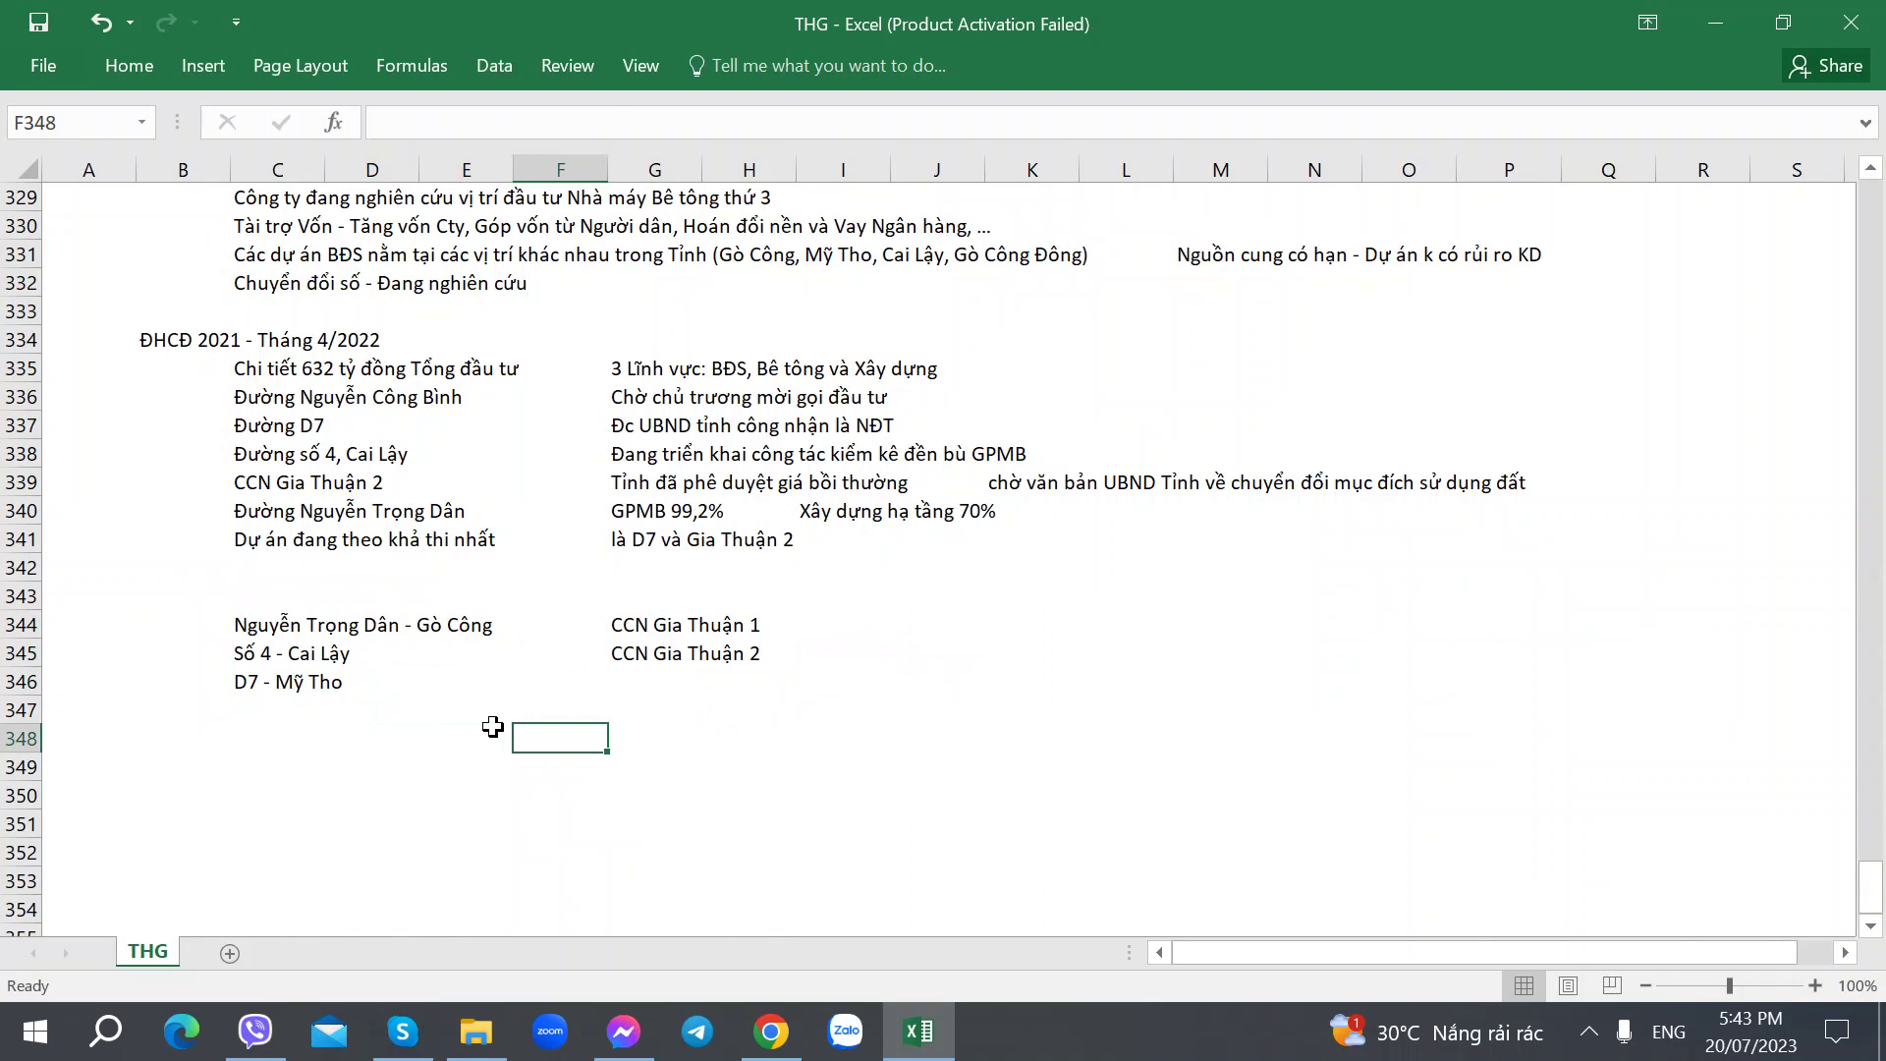
click(270, 624)
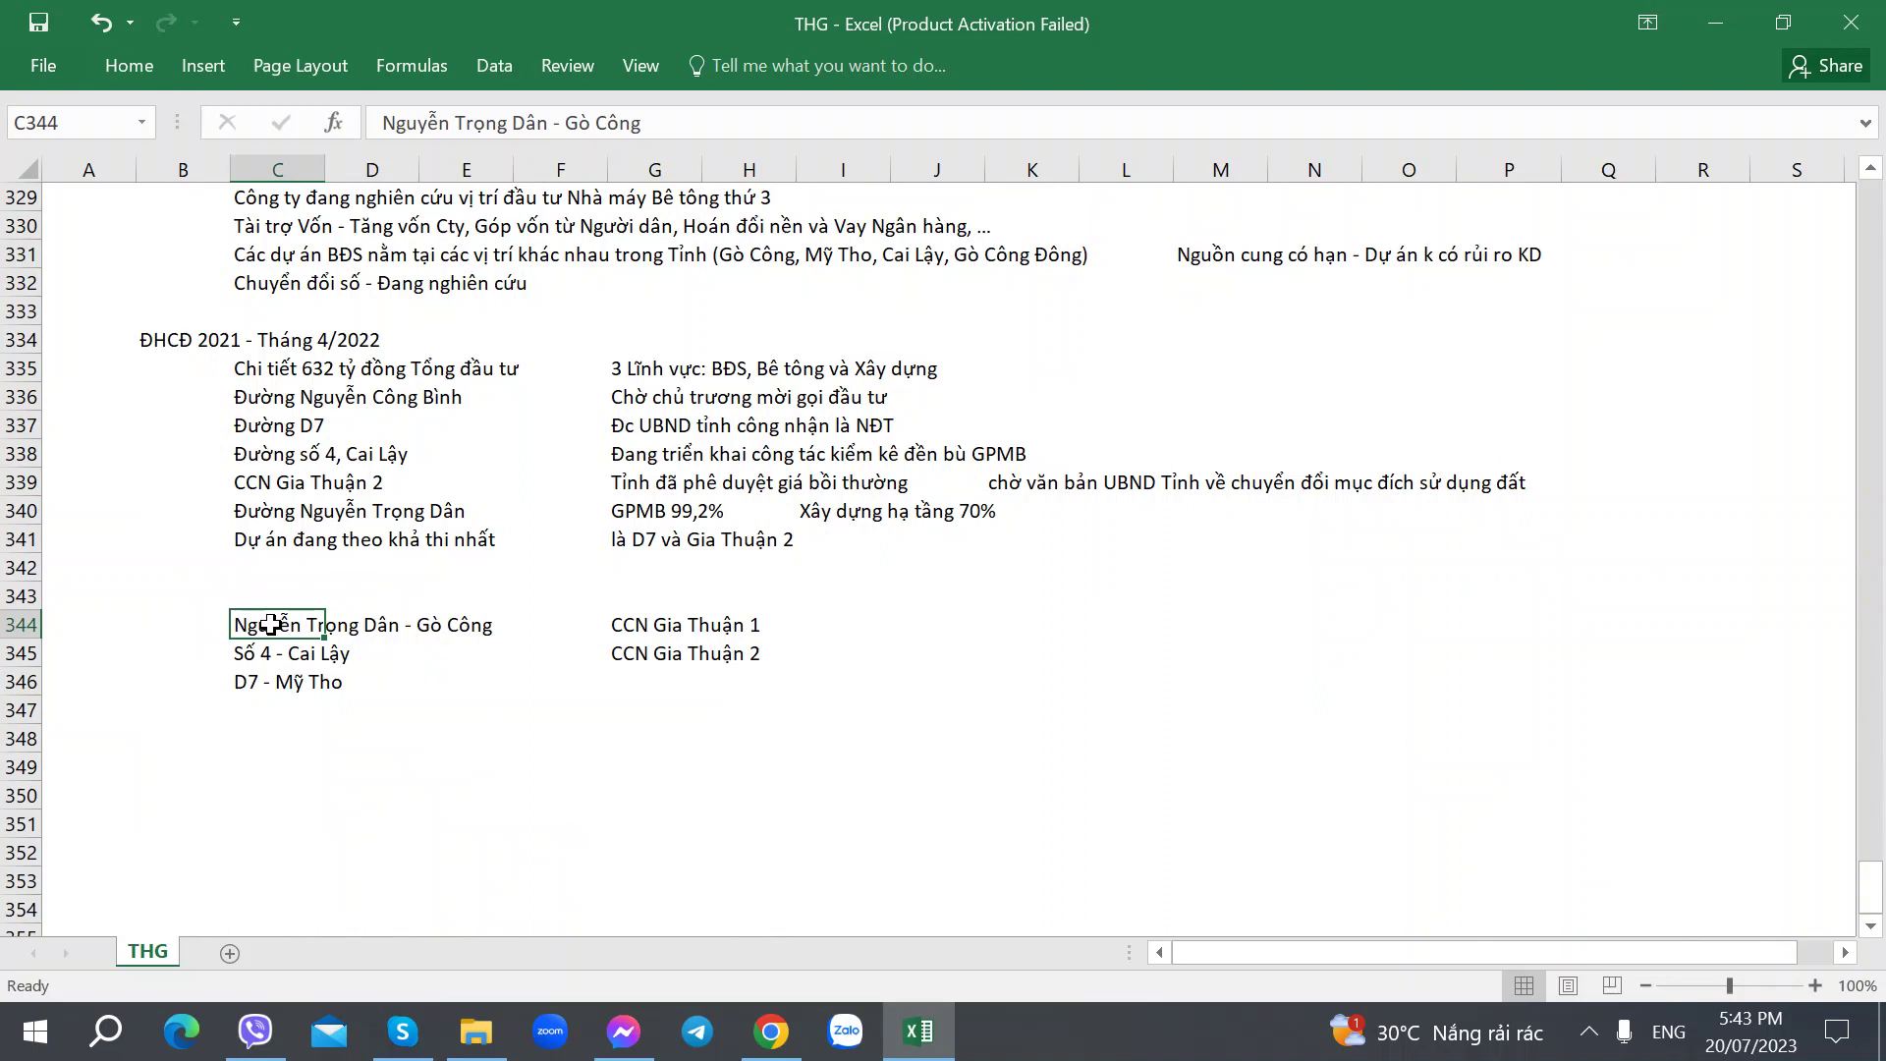
click(627, 623)
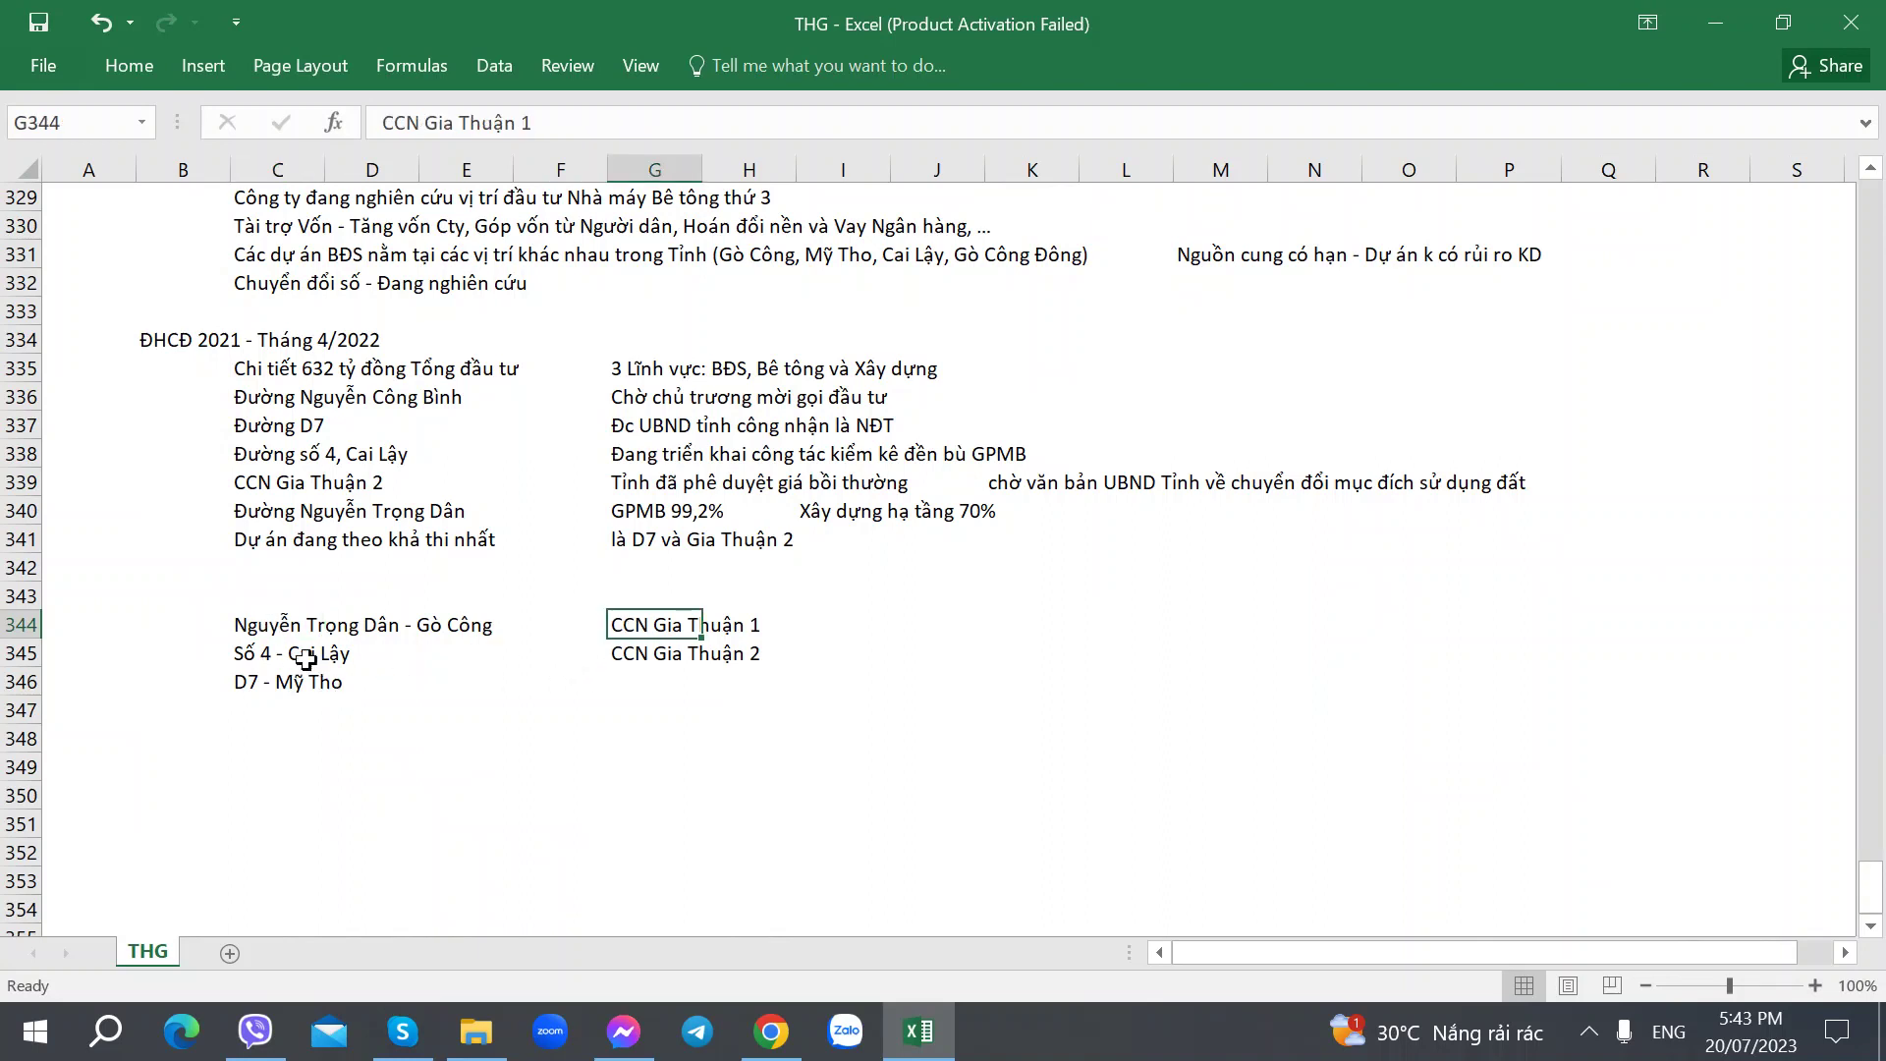
drag(263, 651, 678, 675)
click(871, 653)
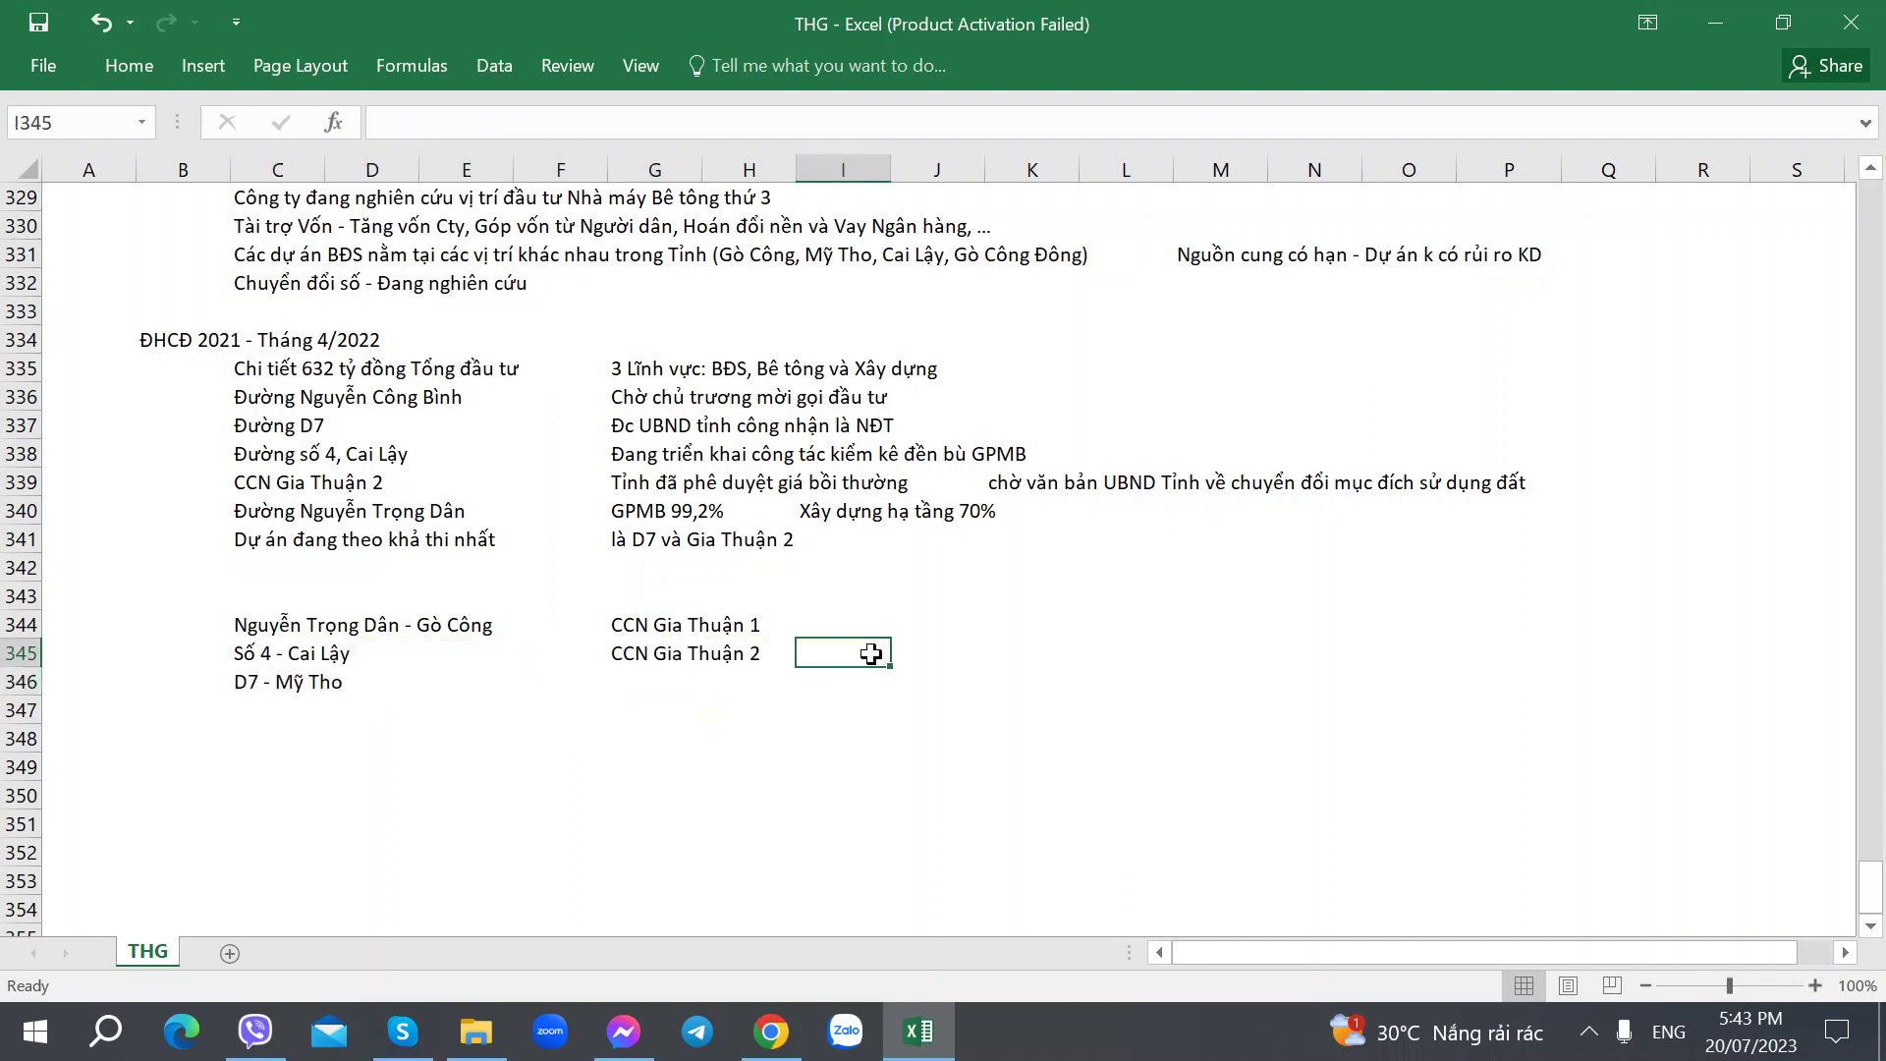
click(949, 664)
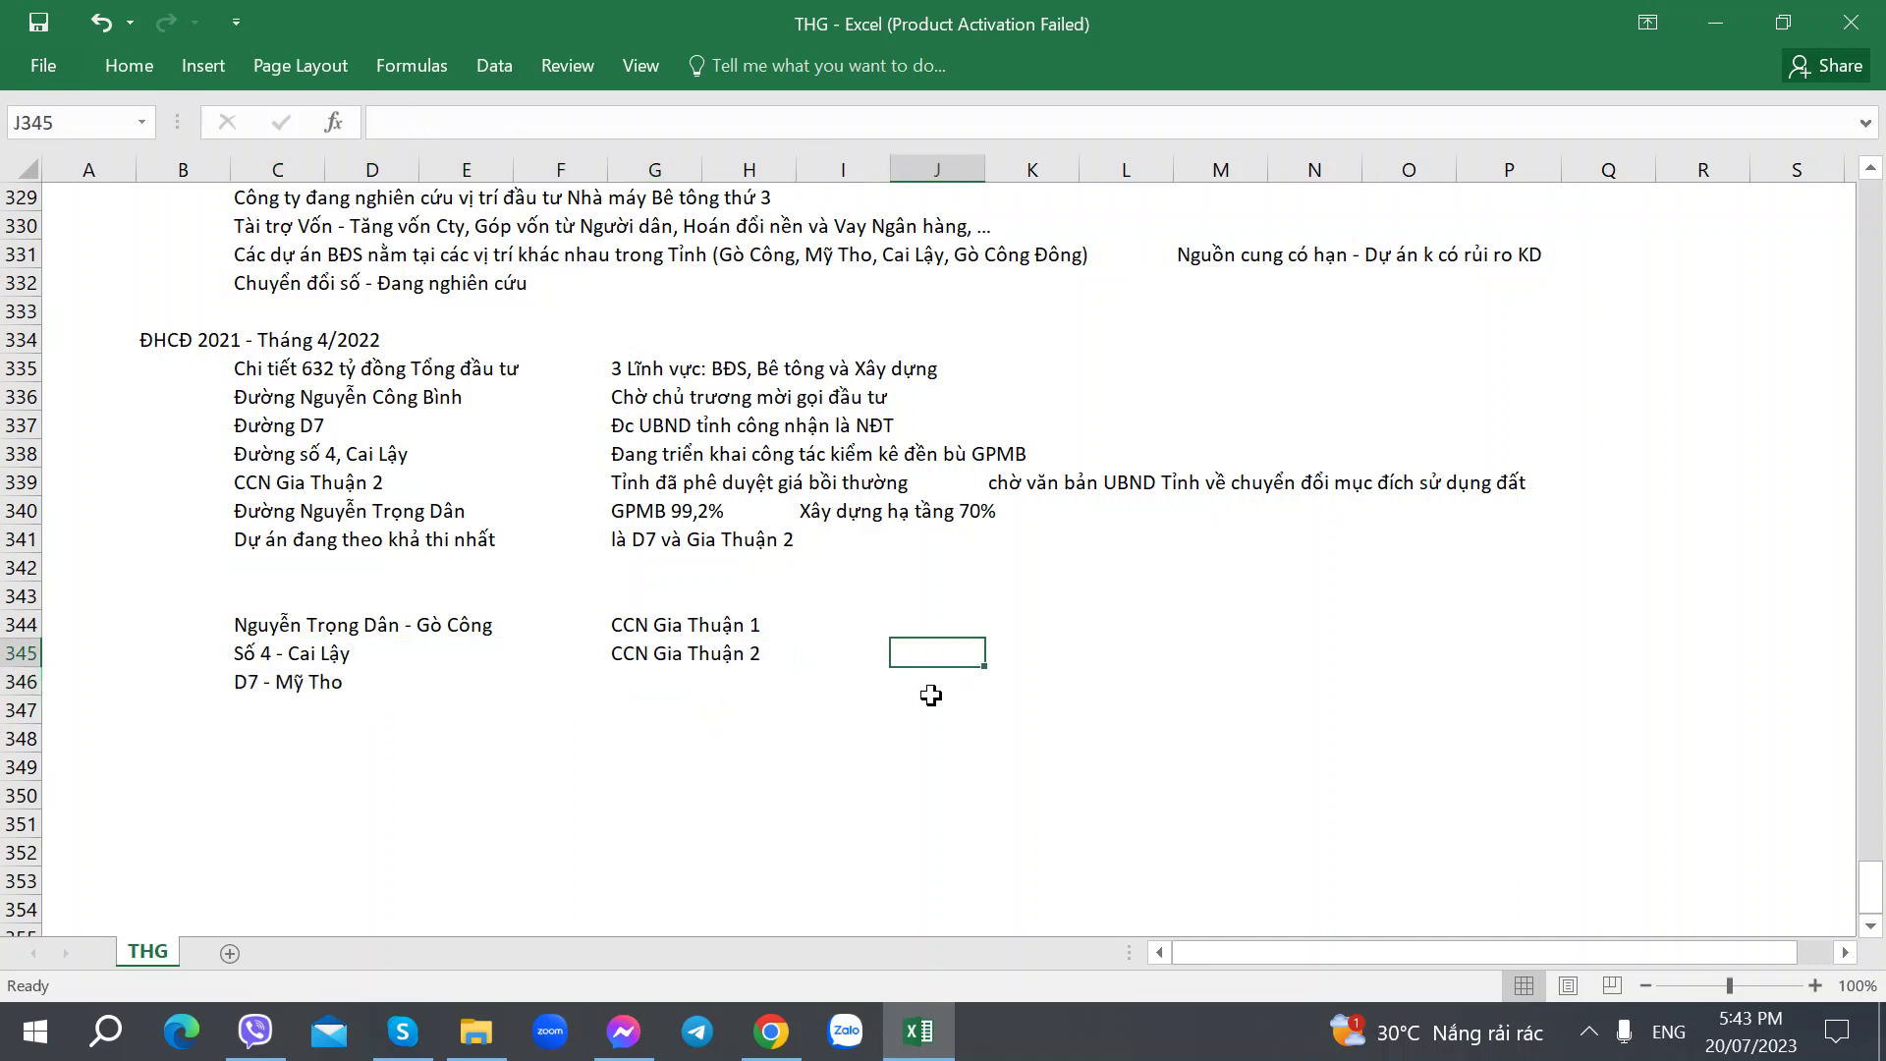
Step: Switch to Chrome and look through the open documents, from the 2021 minutes to the financial report's revenue and cost notes
key(alt+Tab)
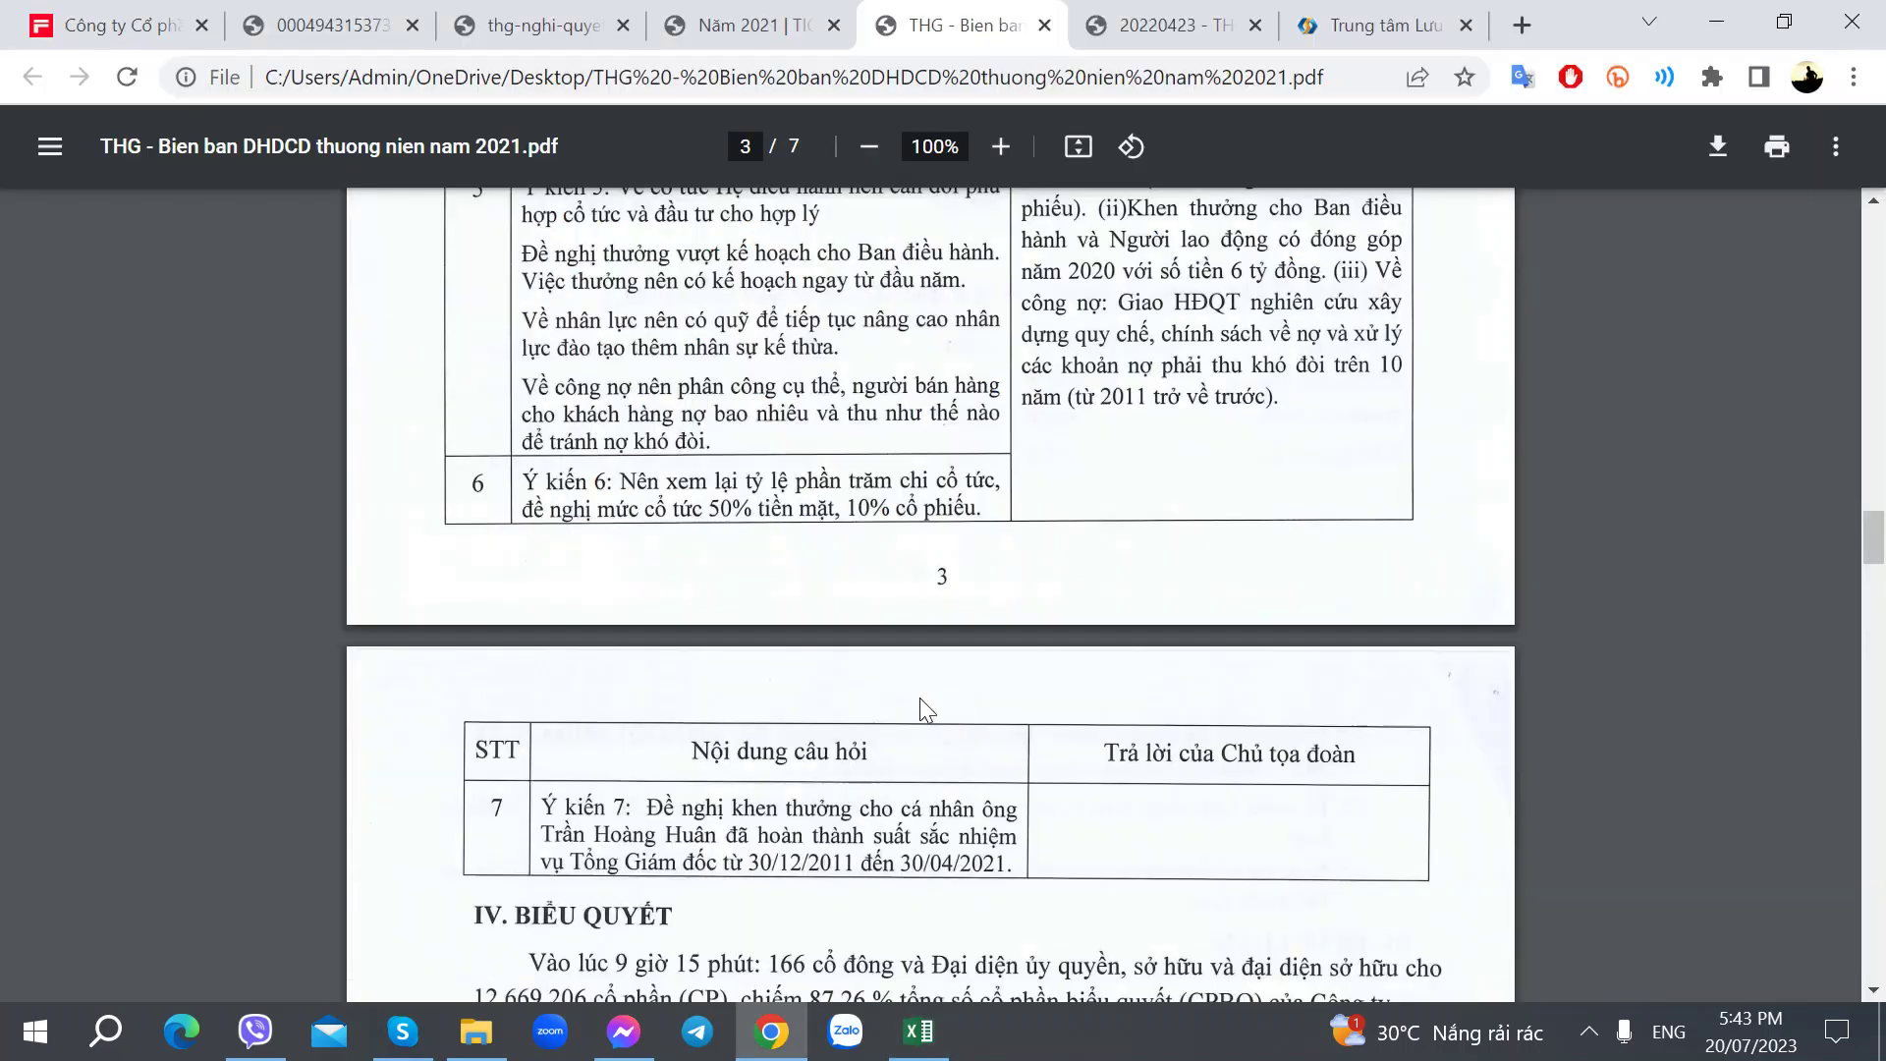
scroll(827, 671, down, 2)
key(alt+Tab)
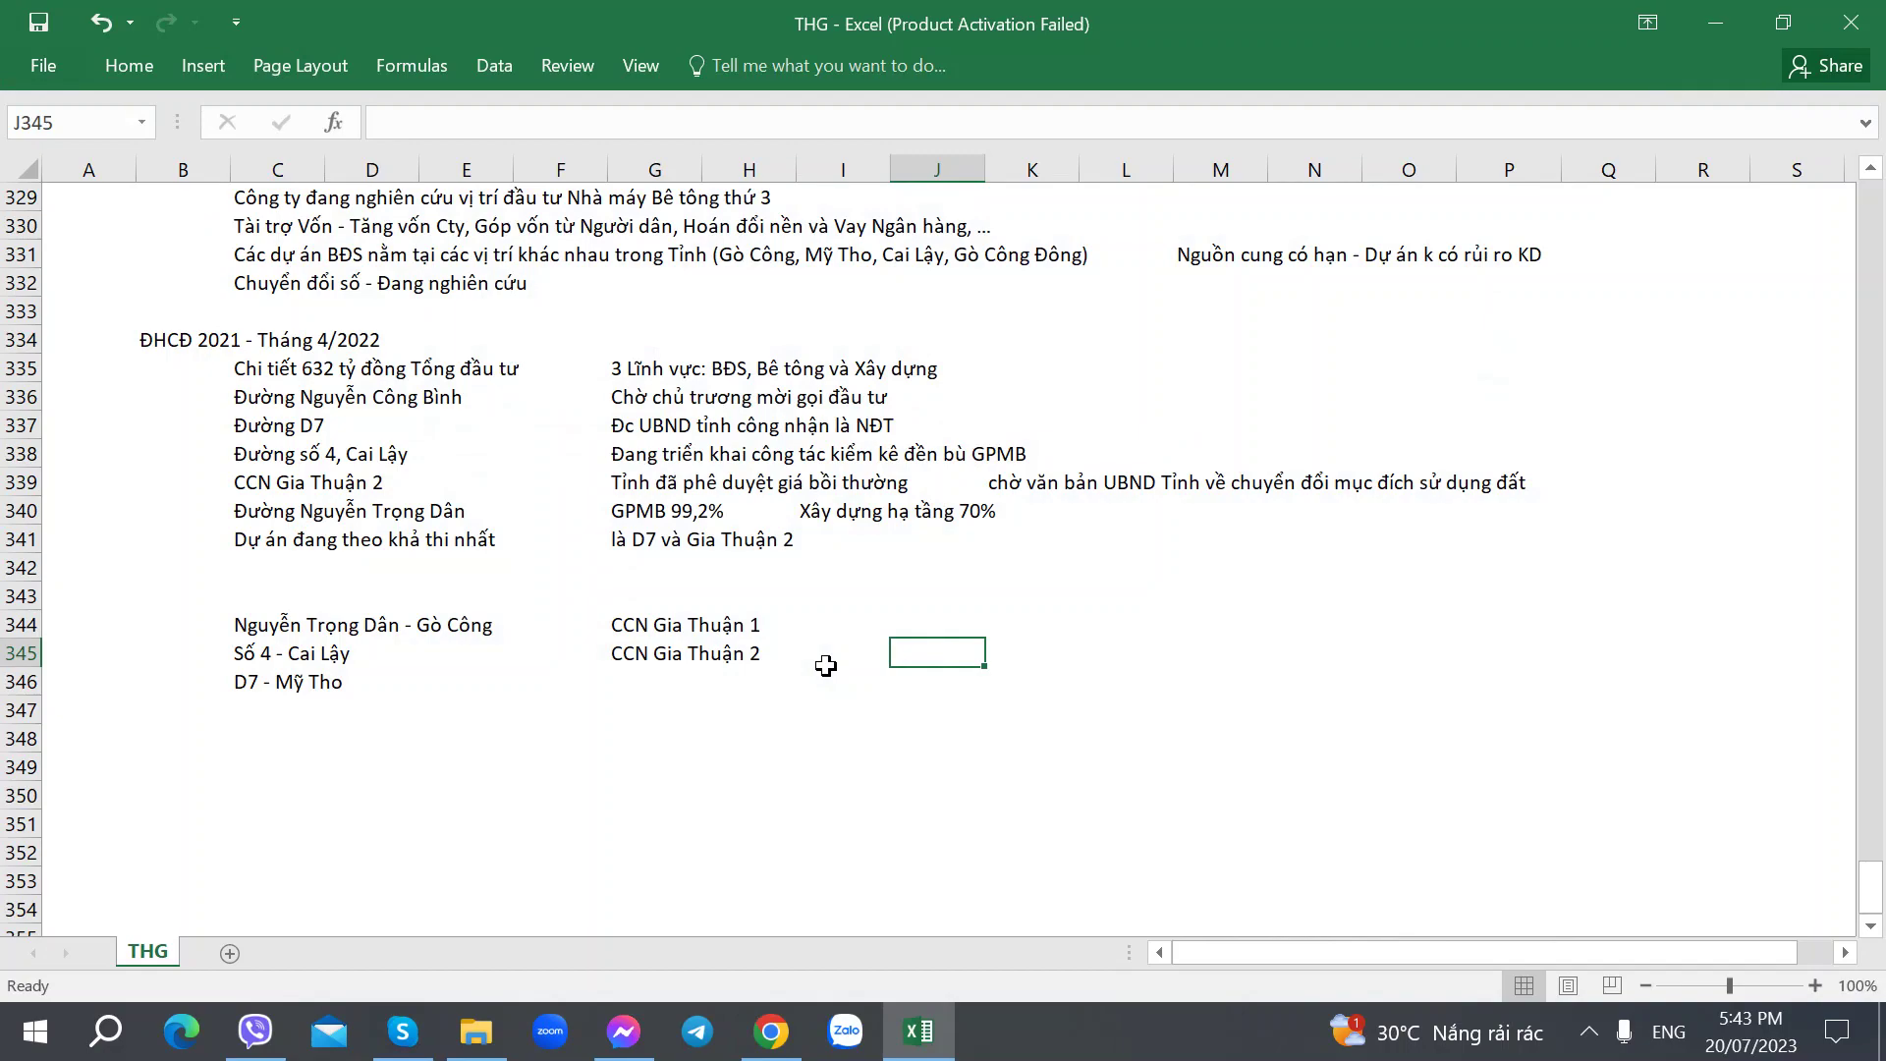
key(alt+Tab)
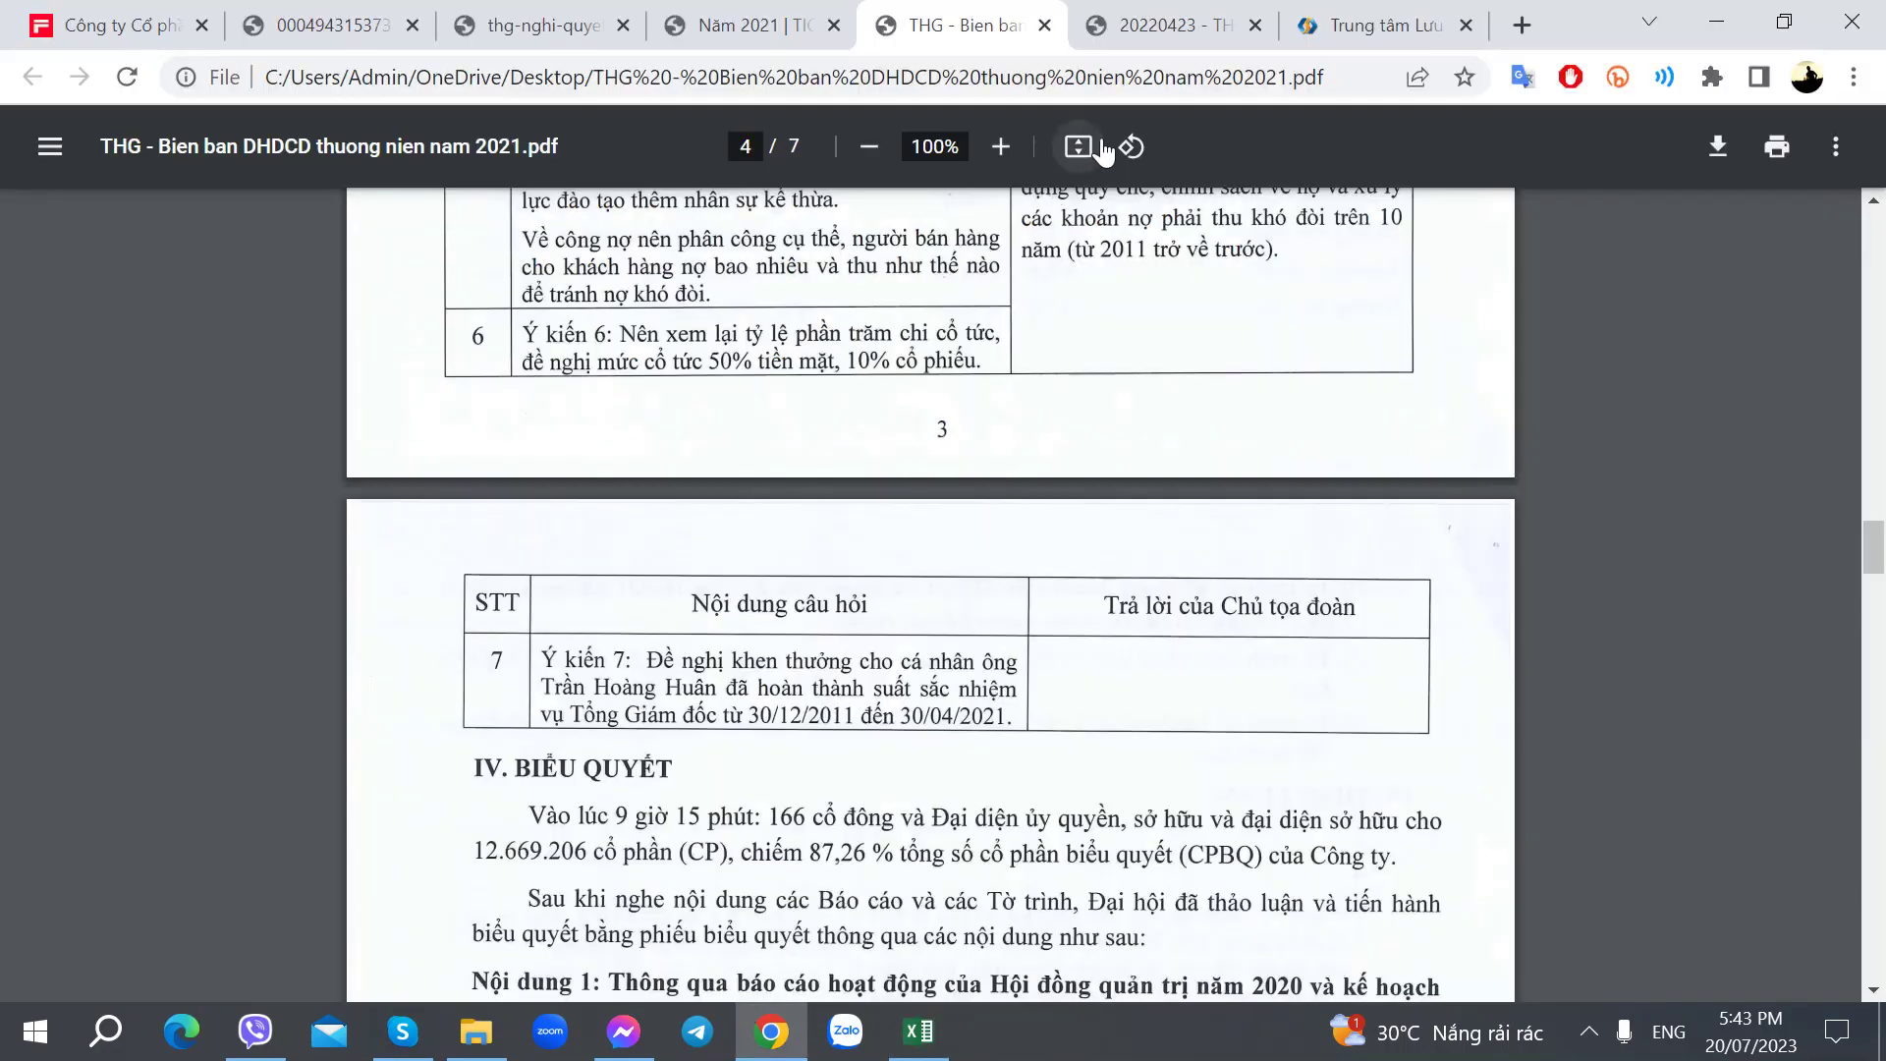
click(1163, 8)
scroll(998, 369, up, 2)
click(957, 13)
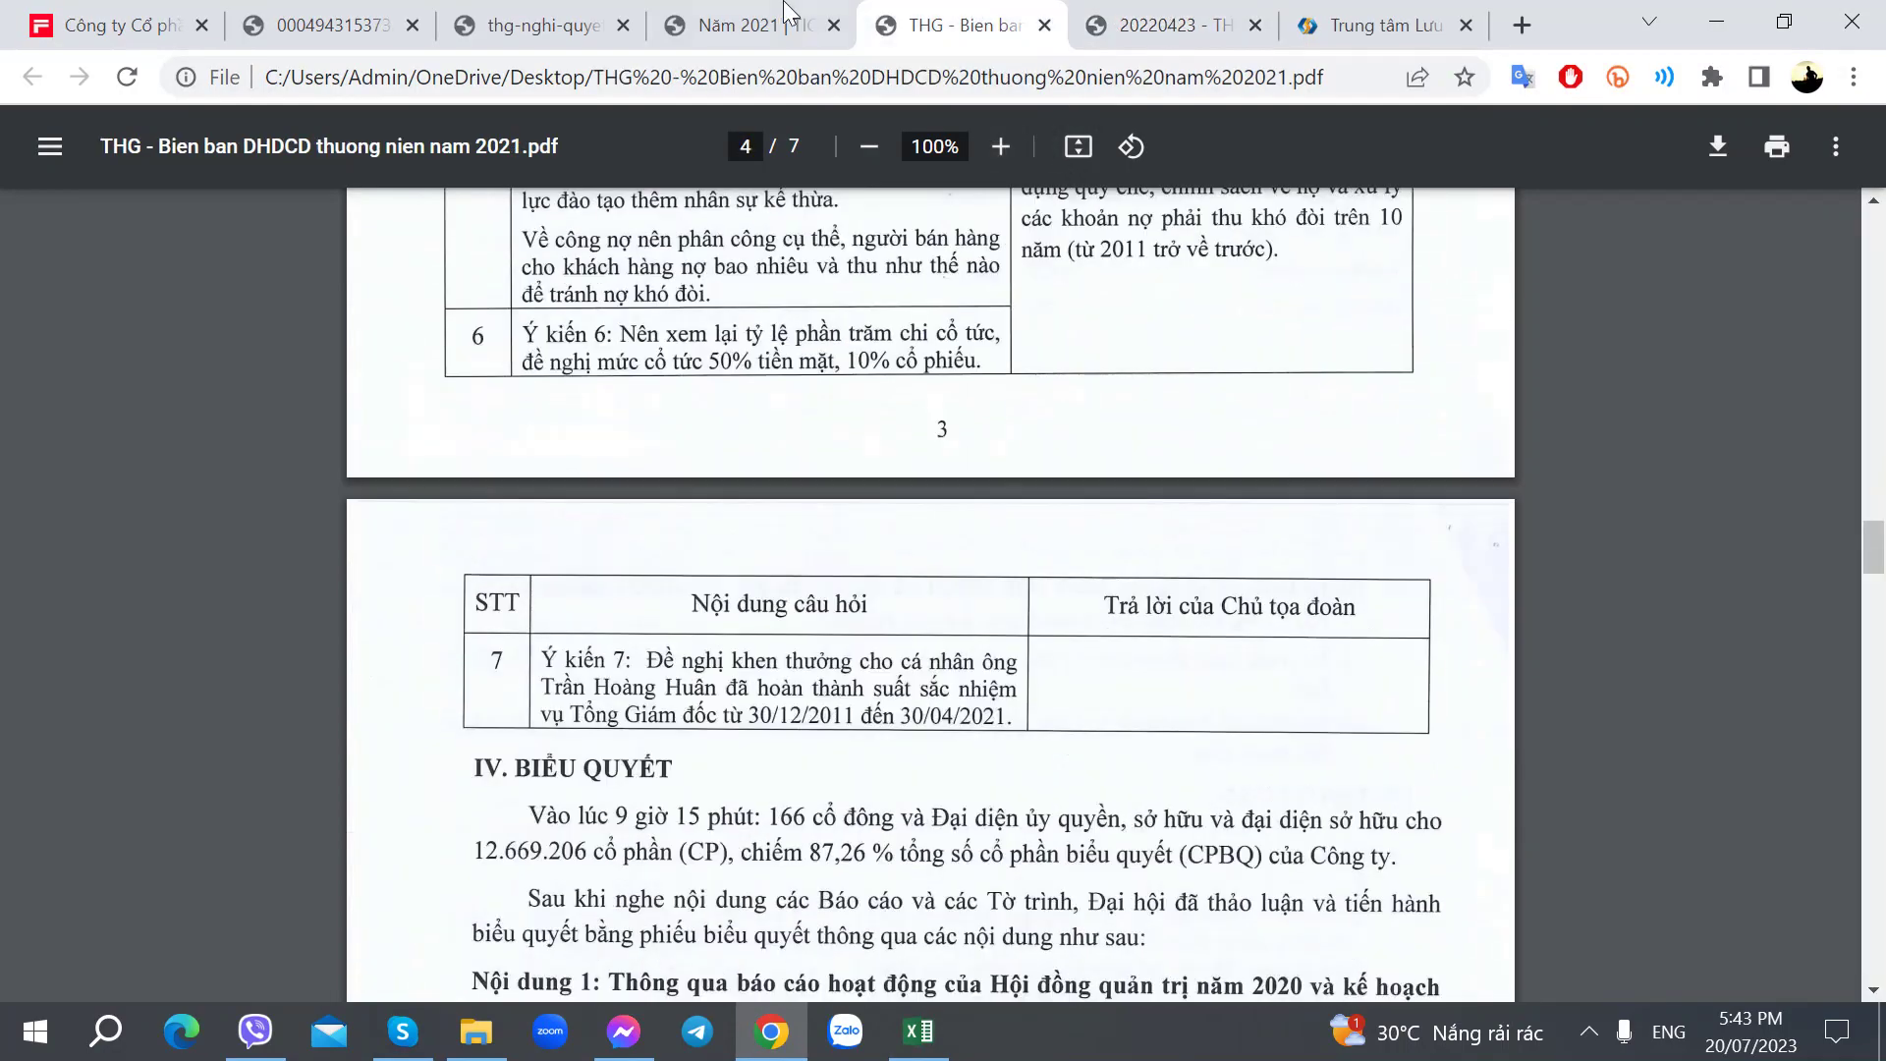
click(746, 14)
click(469, 10)
click(329, 17)
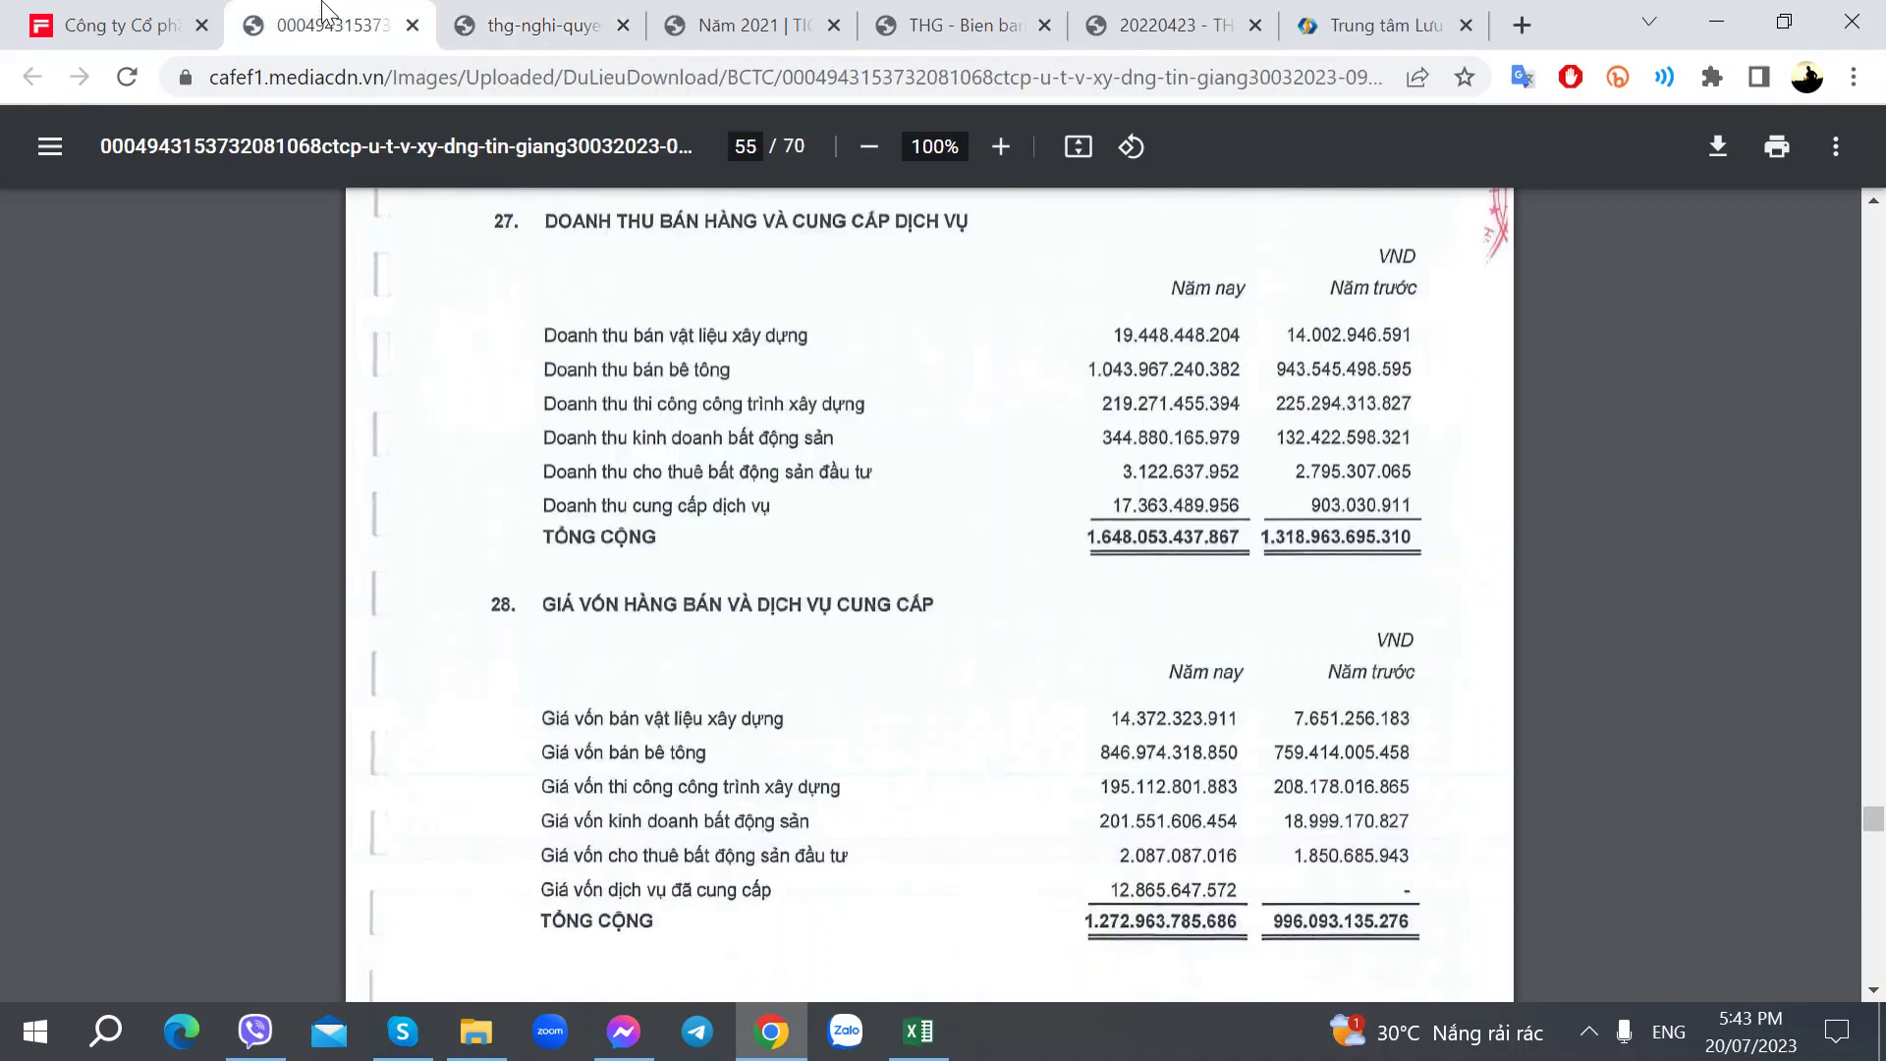
Step: Open THG's company page on CafeF and look over its company profile and trading information
click(149, 26)
scroll(683, 766, up, 18)
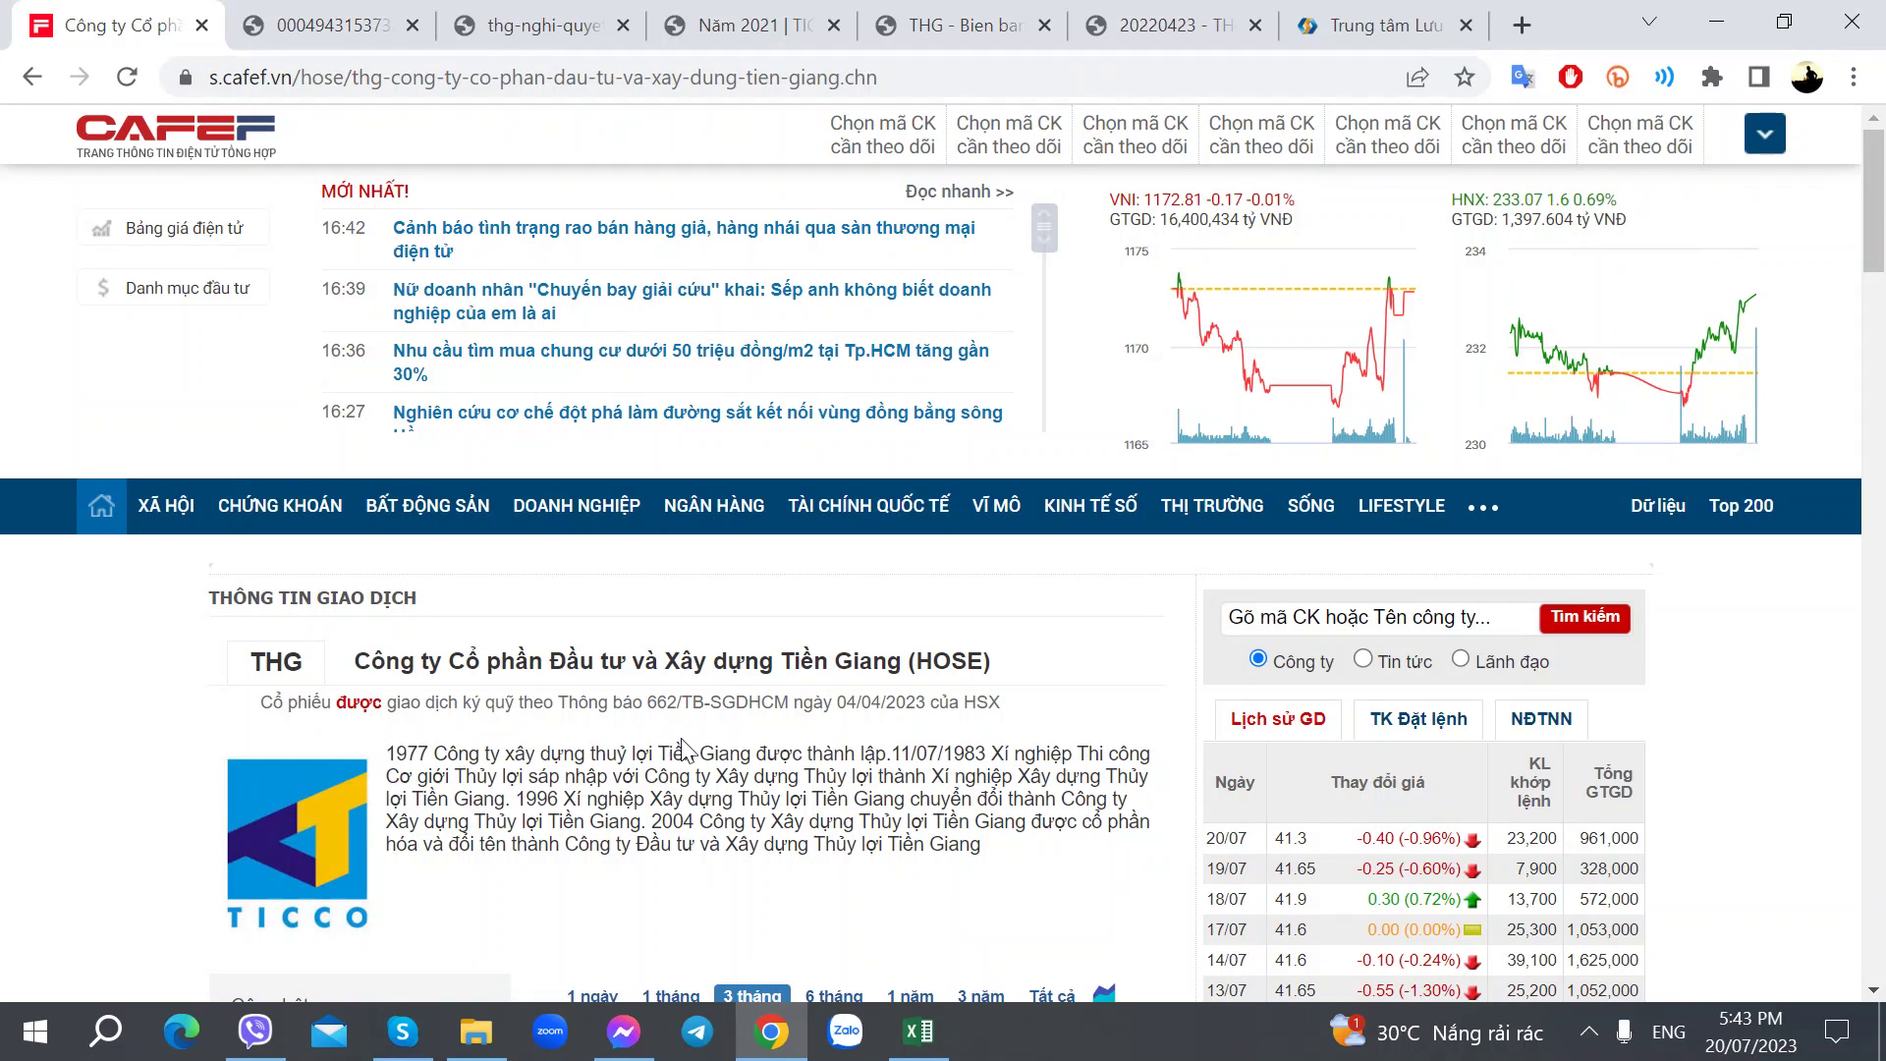
click(668, 733)
scroll(750, 572, down, 5)
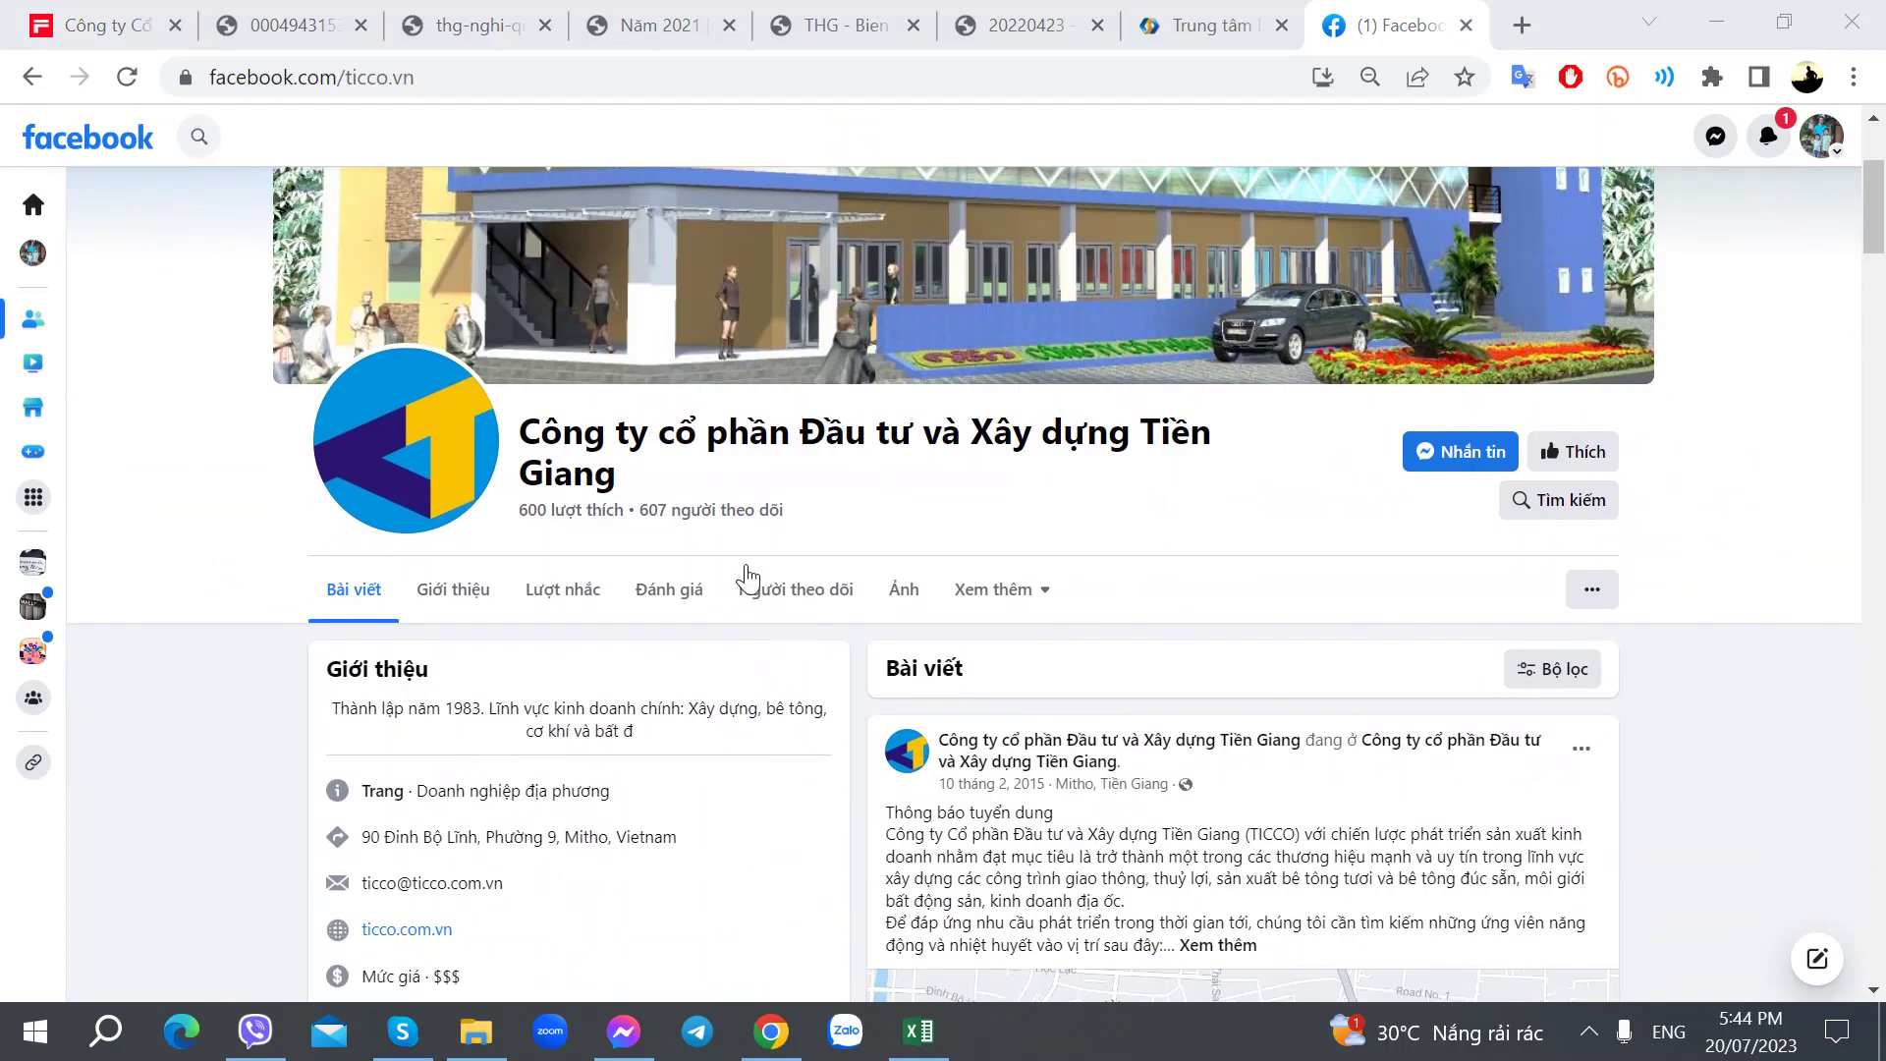
Step: Browse the company information, photos and old posts on Công ty cổ phần Đầu tư và Xây dựng Tiền Giang's Facebook page
scroll(992, 471, down, 10)
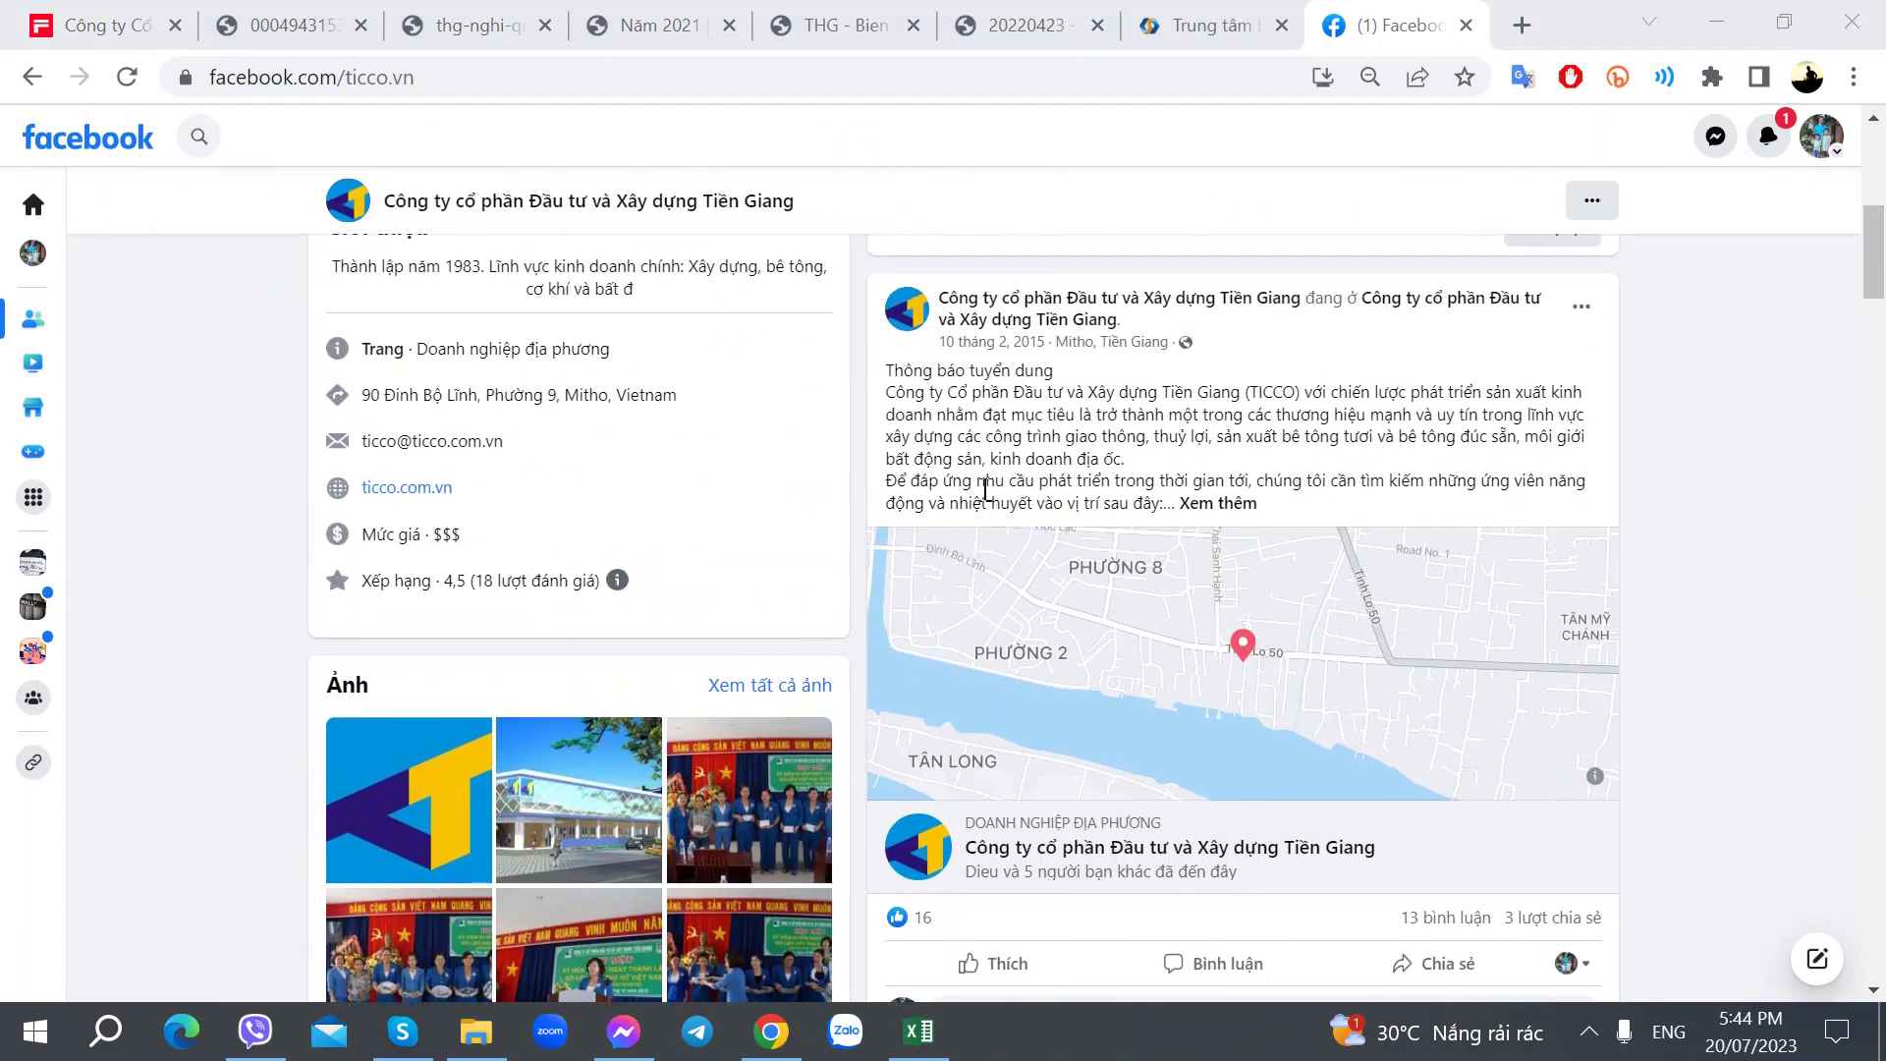
scroll(987, 471, down, 1)
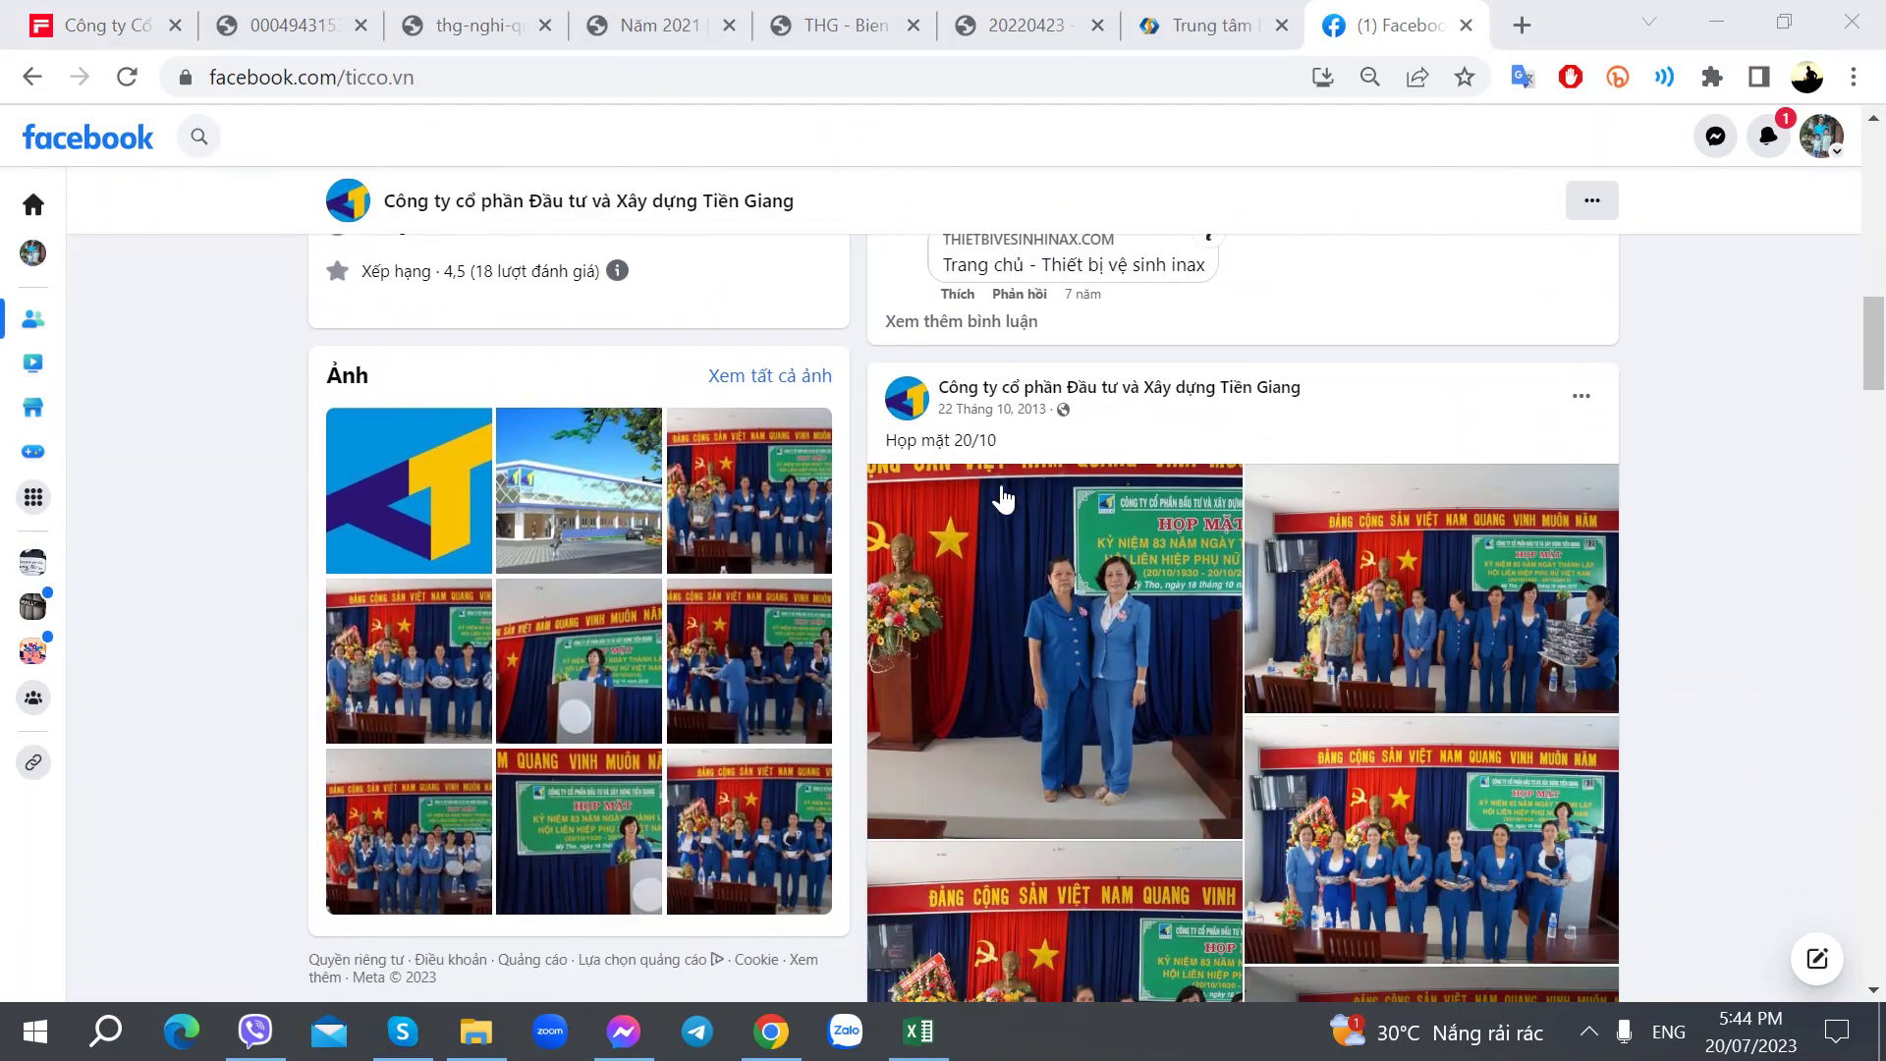
scroll(1022, 432, down, 15)
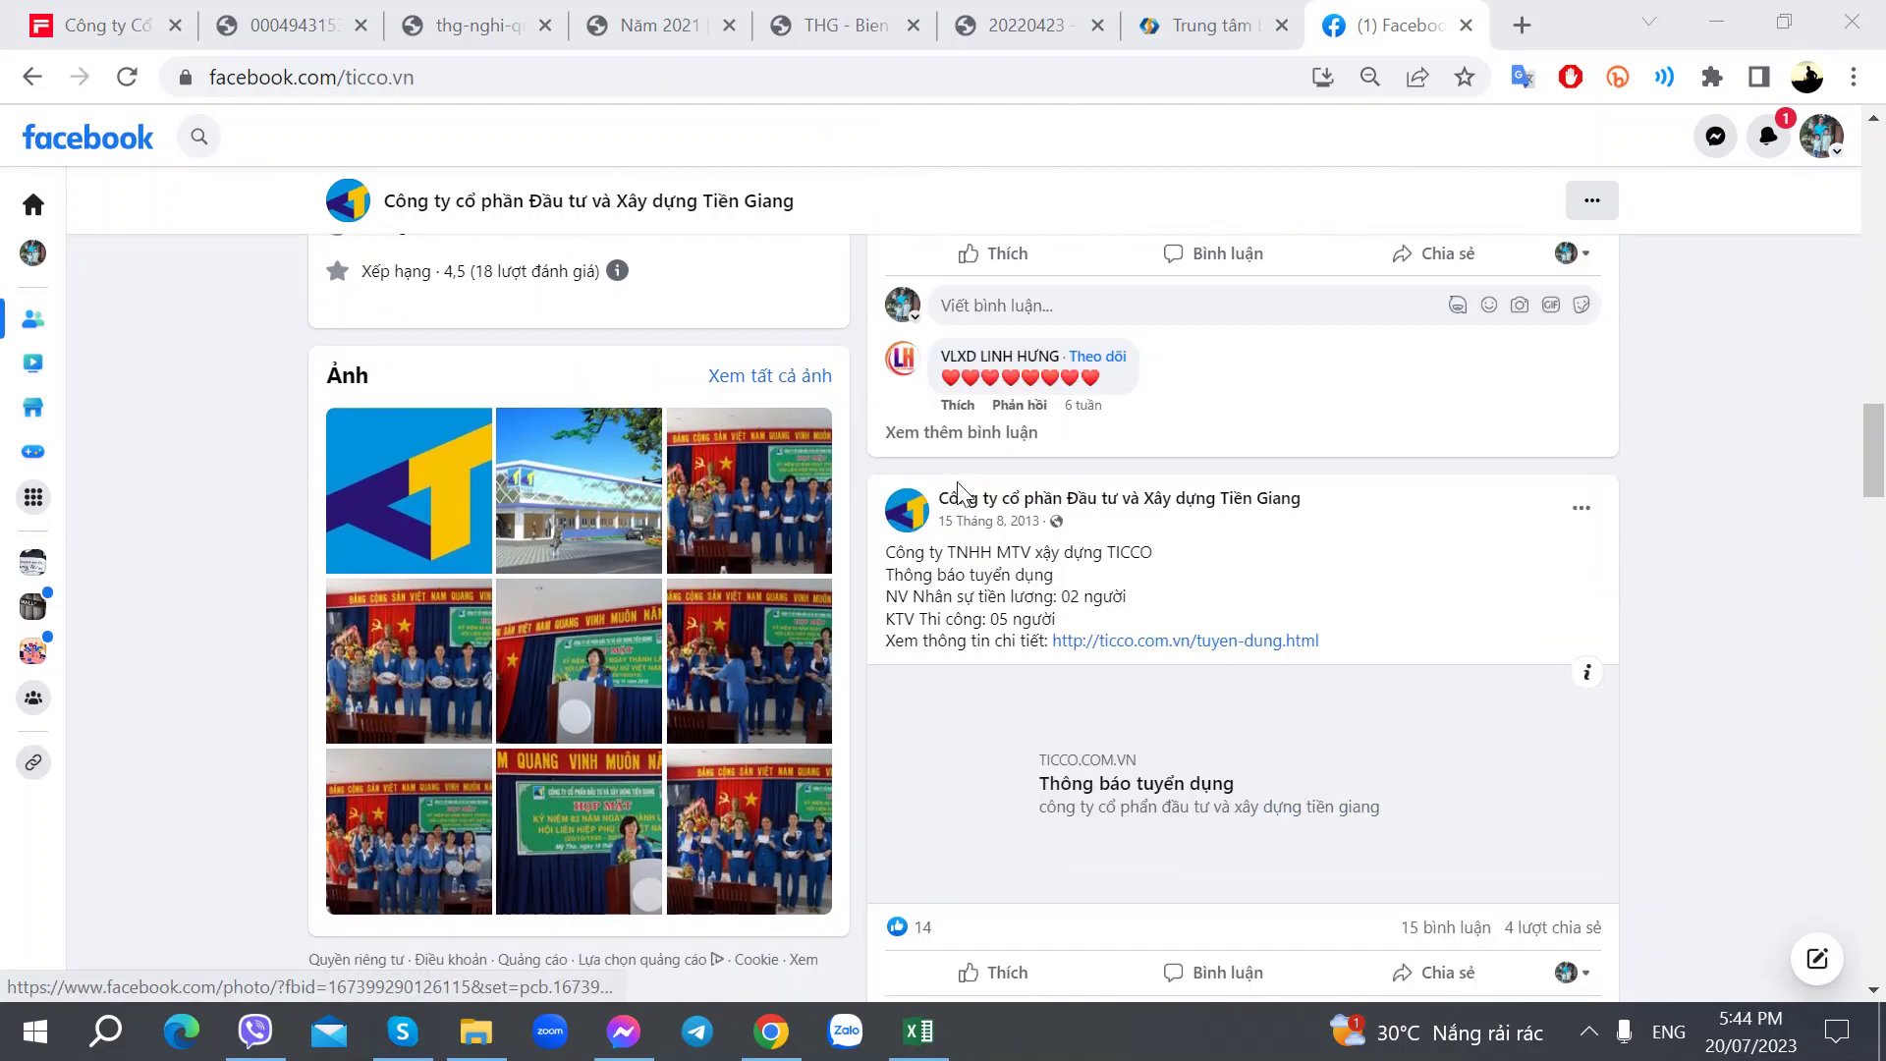
scroll(944, 568, down, 5)
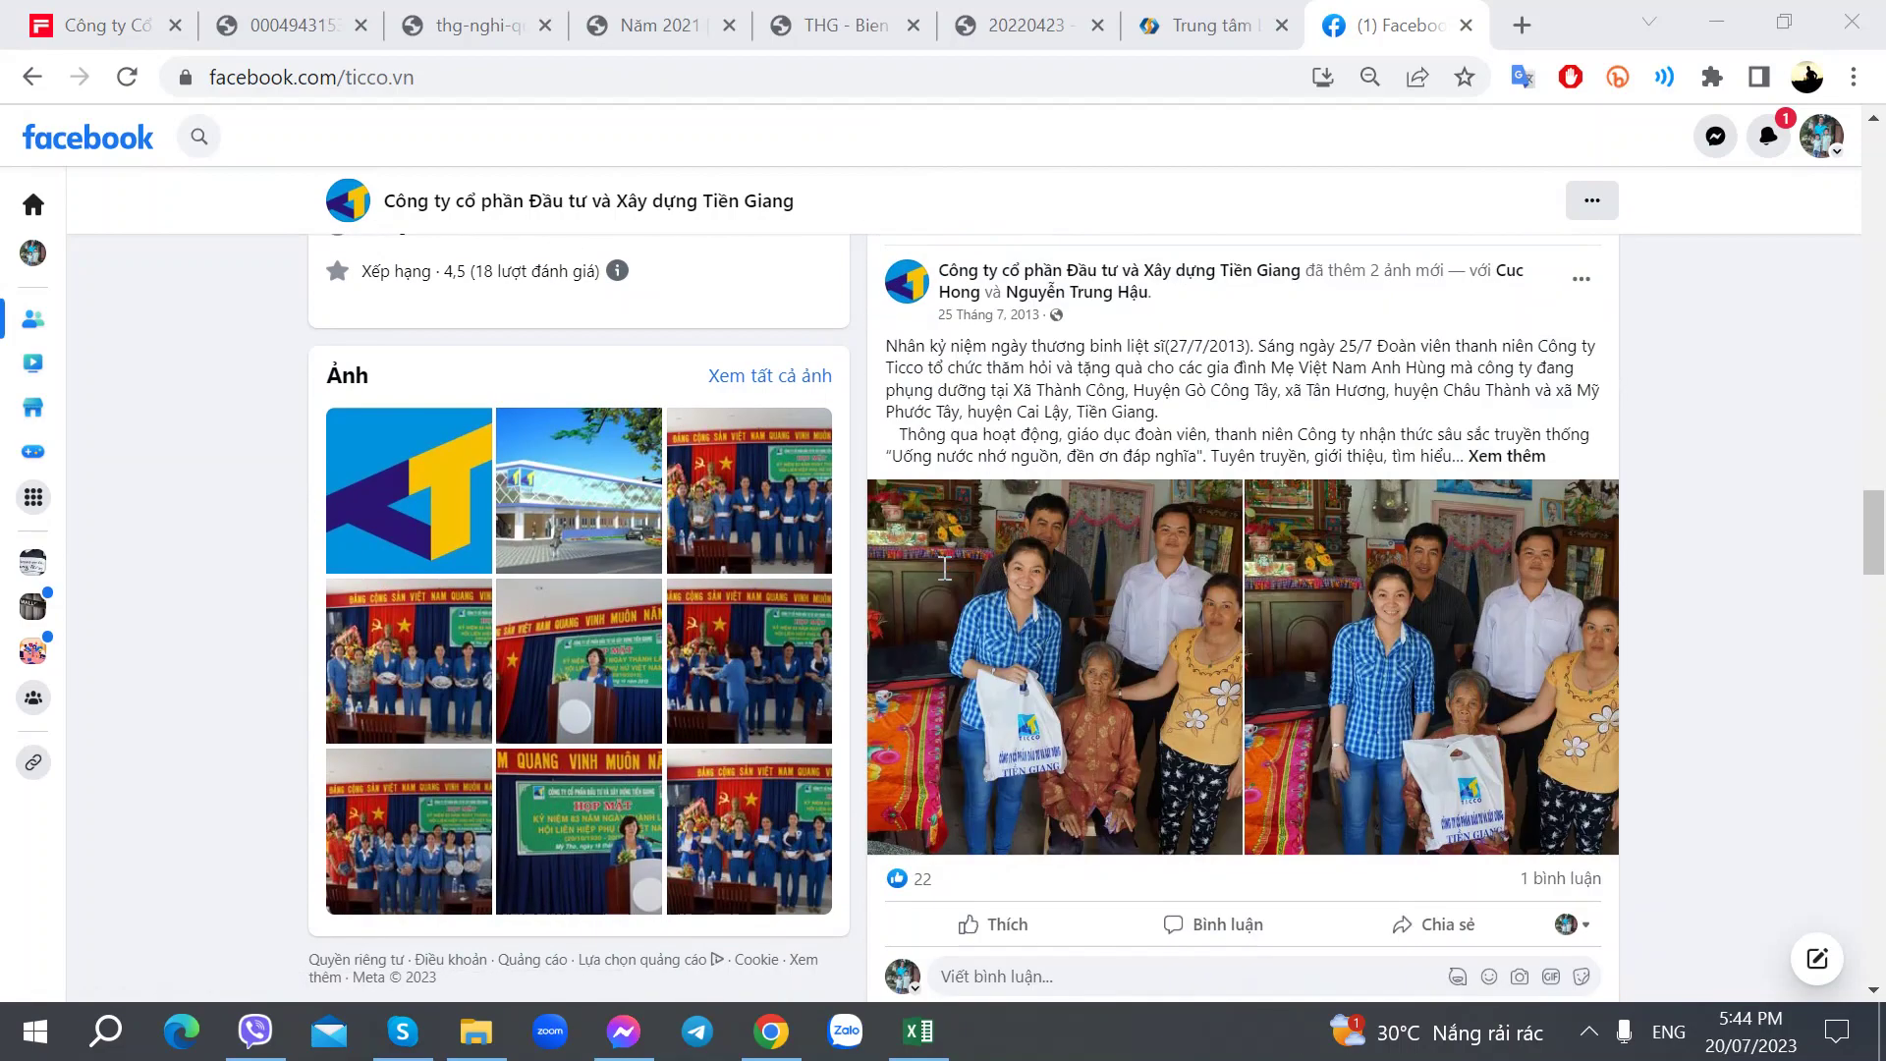
scroll(941, 565, up, 8)
scroll(939, 561, up, 15)
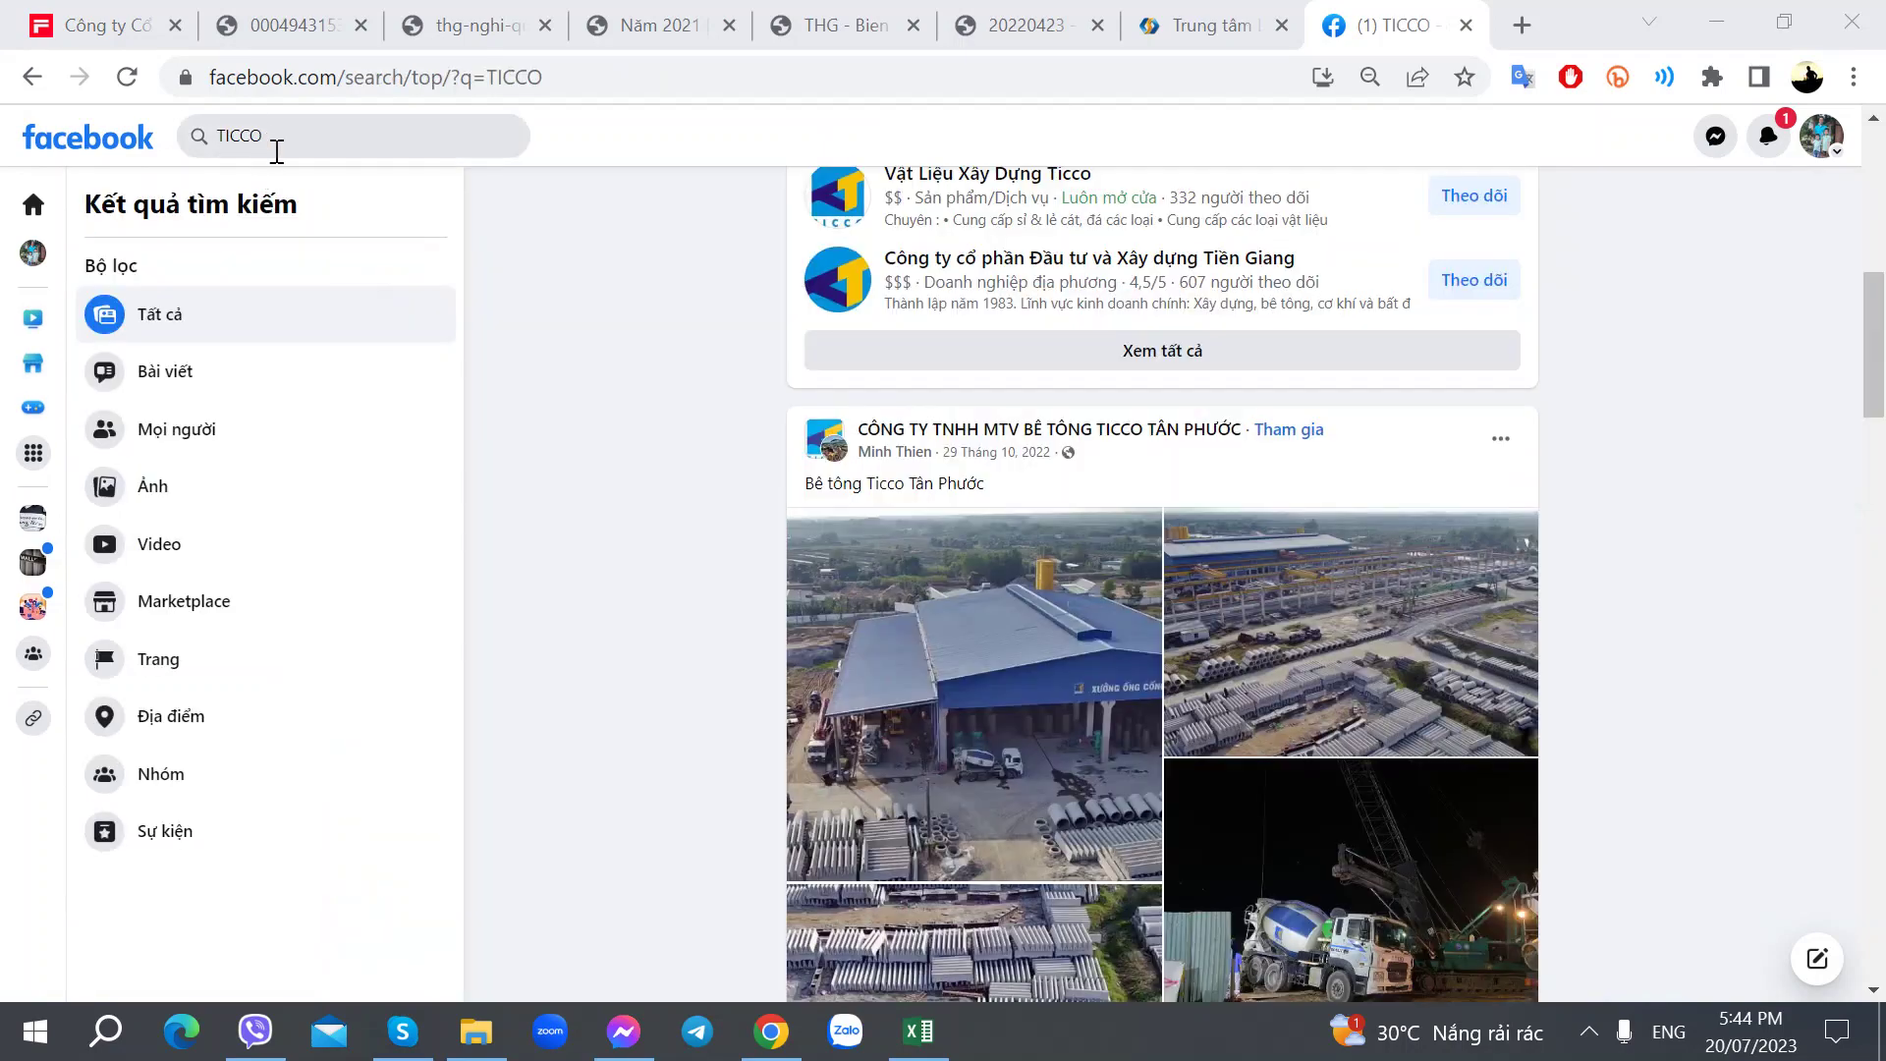
Step: Examine the Facebook search results for TICCO, including the related pages and the Bê tông Ticco Tân Phước post
scroll(638, 481, up, 1)
scroll(643, 481, down, 3)
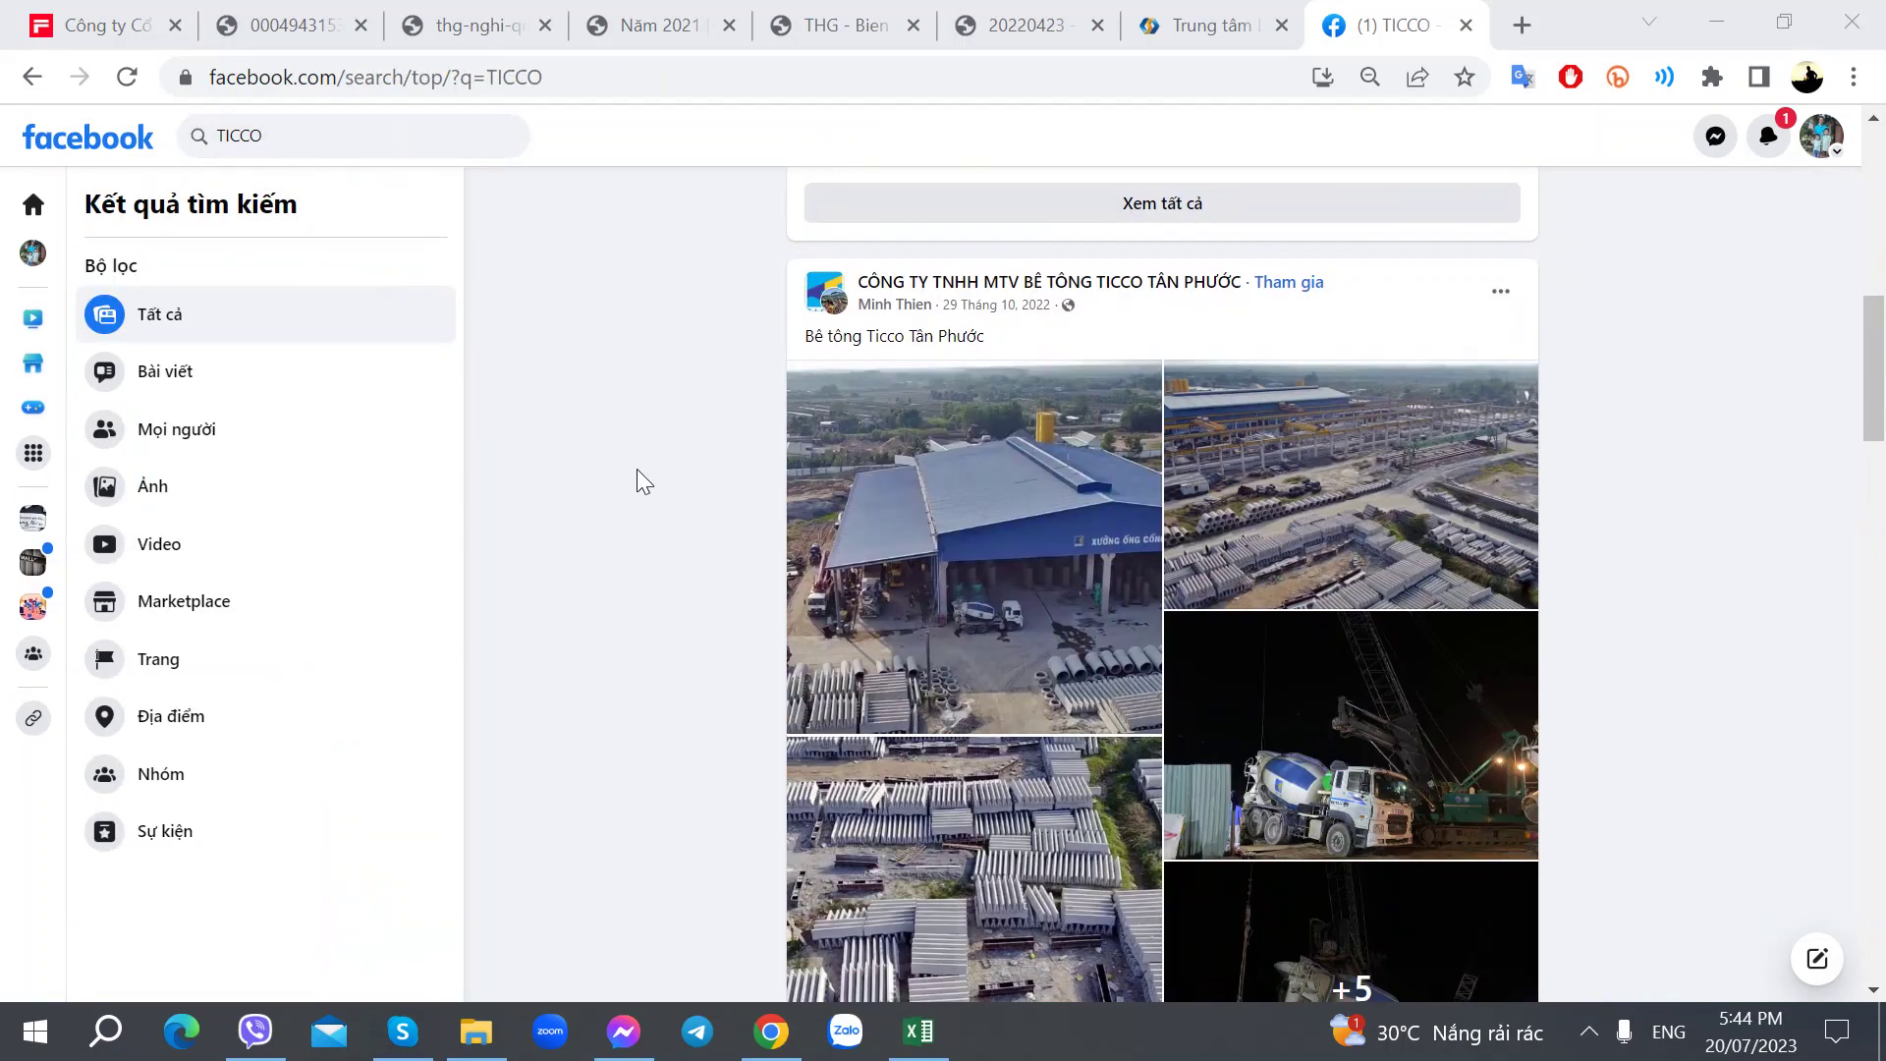
scroll(653, 471, up, 5)
scroll(1400, 584, down, 3)
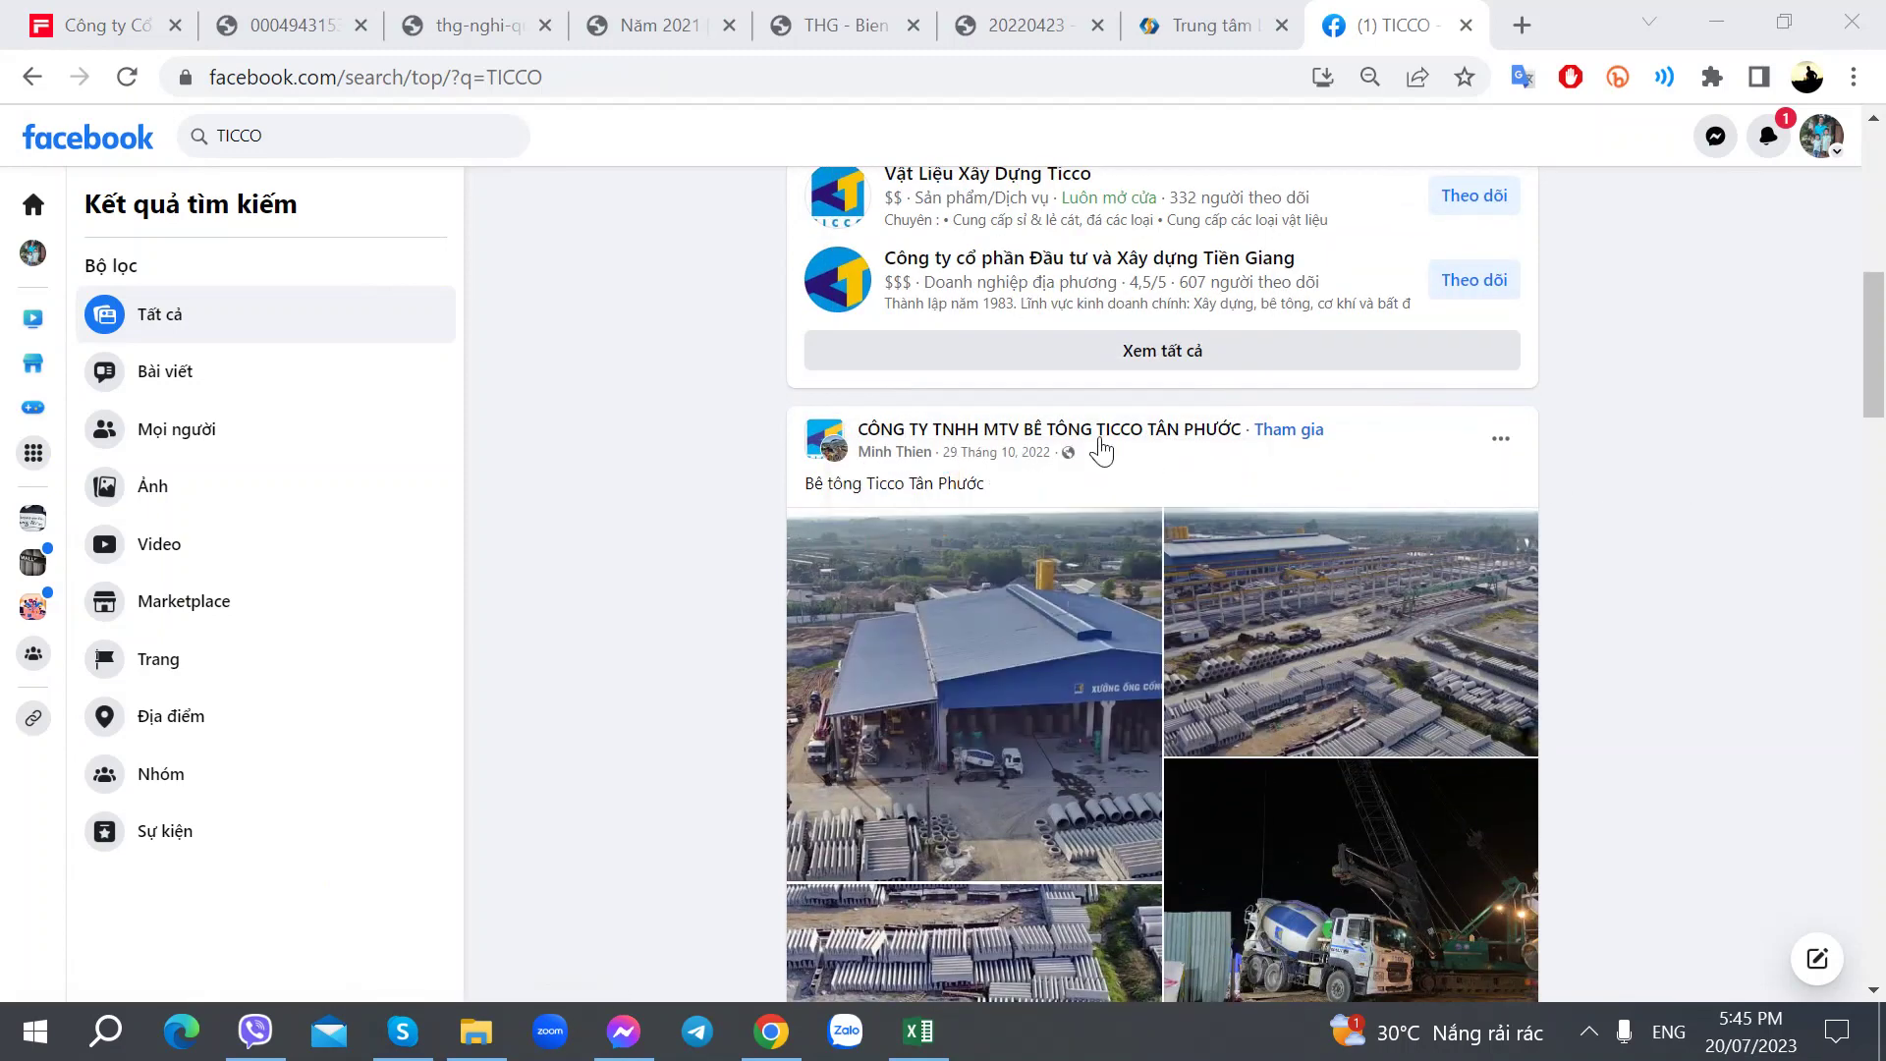
Step: Browse further Facebook results for TICCO, including the 40th-anniversary post and the Bê Tông Ticco Tân Phước product photos
mouse_move(1102, 434)
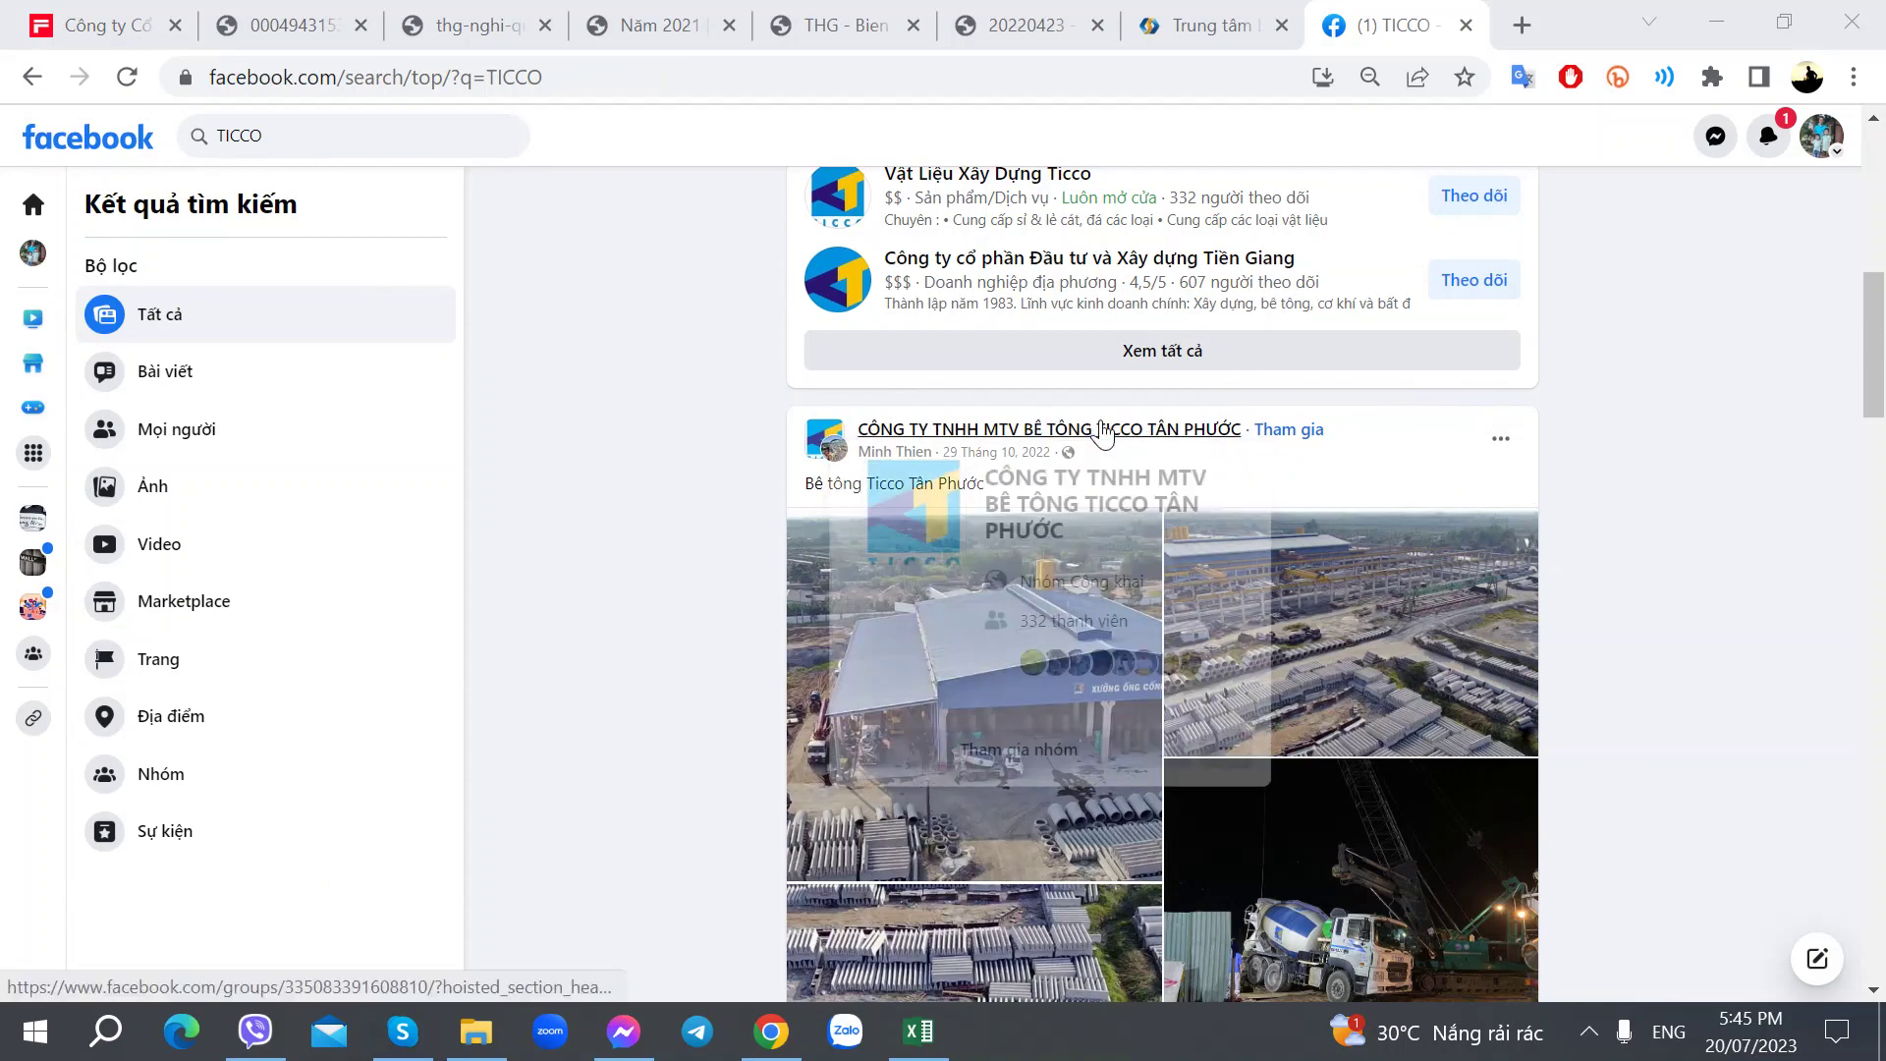
scroll(1714, 594, down, 20)
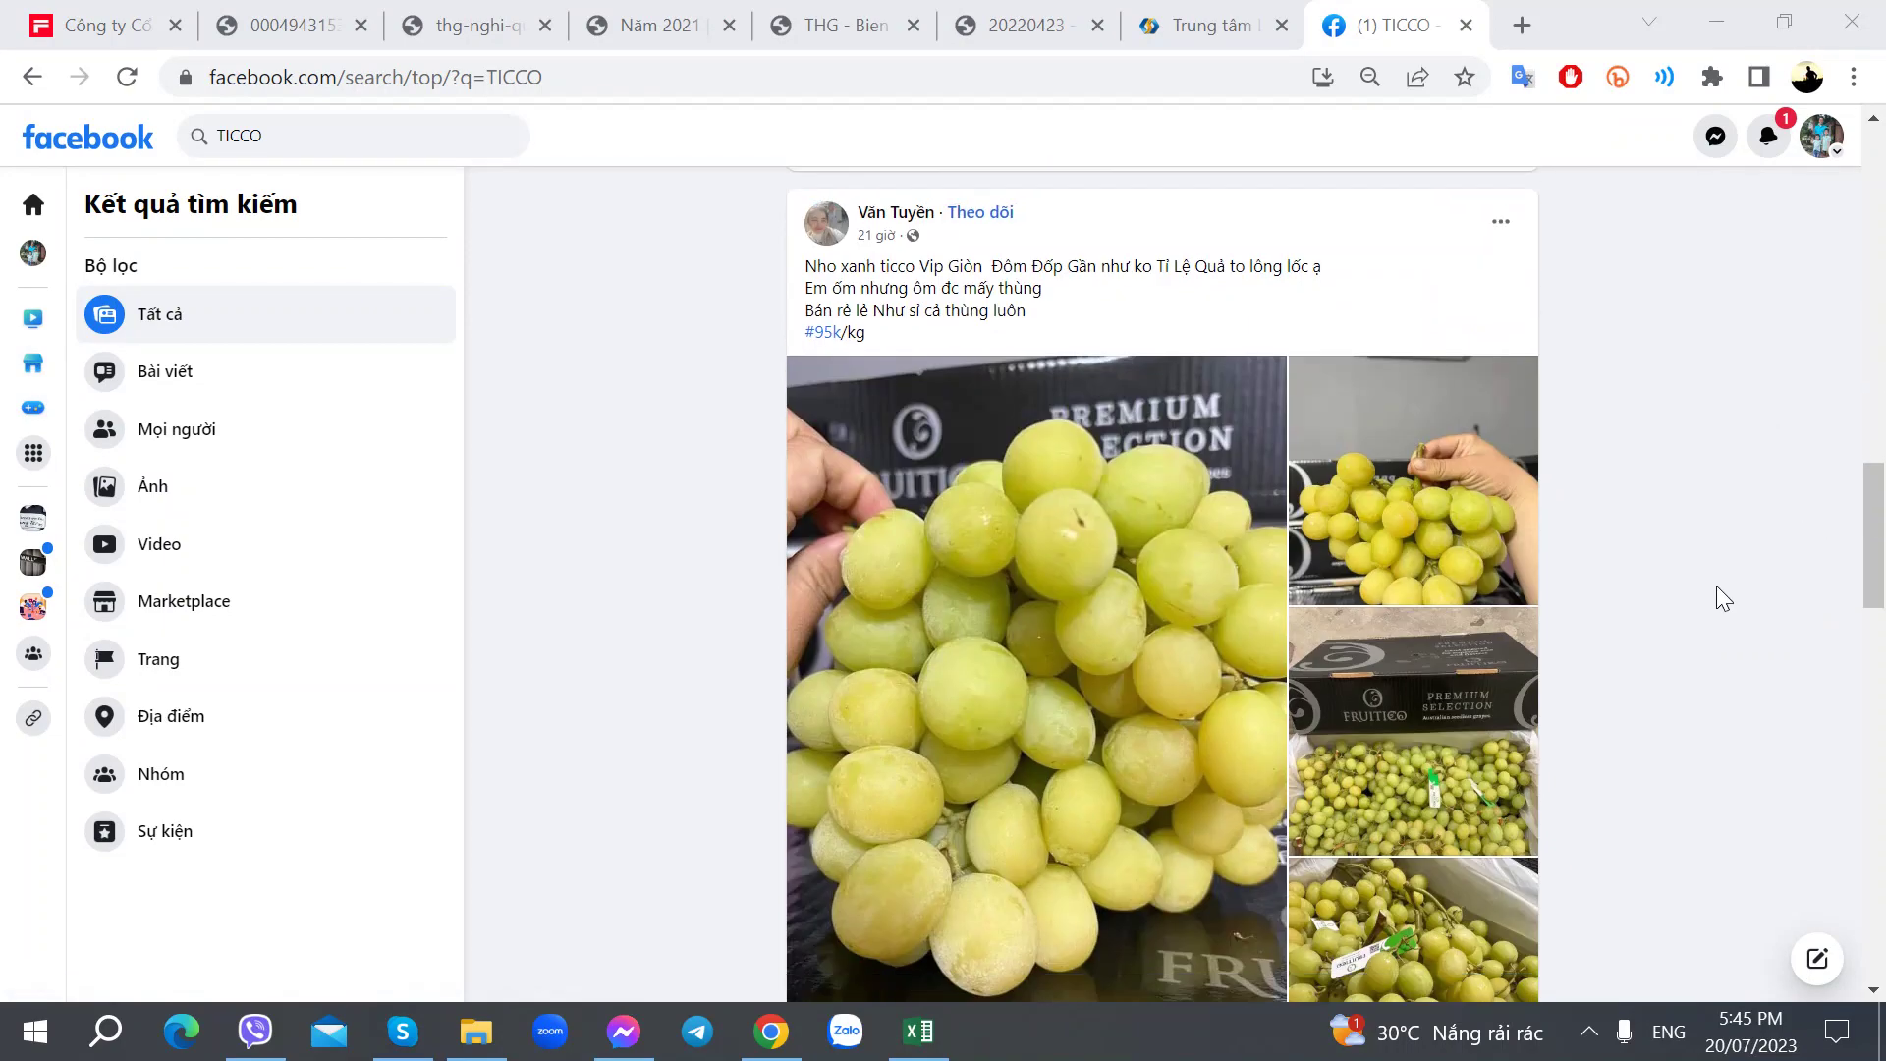
scroll(1713, 594, down, 1)
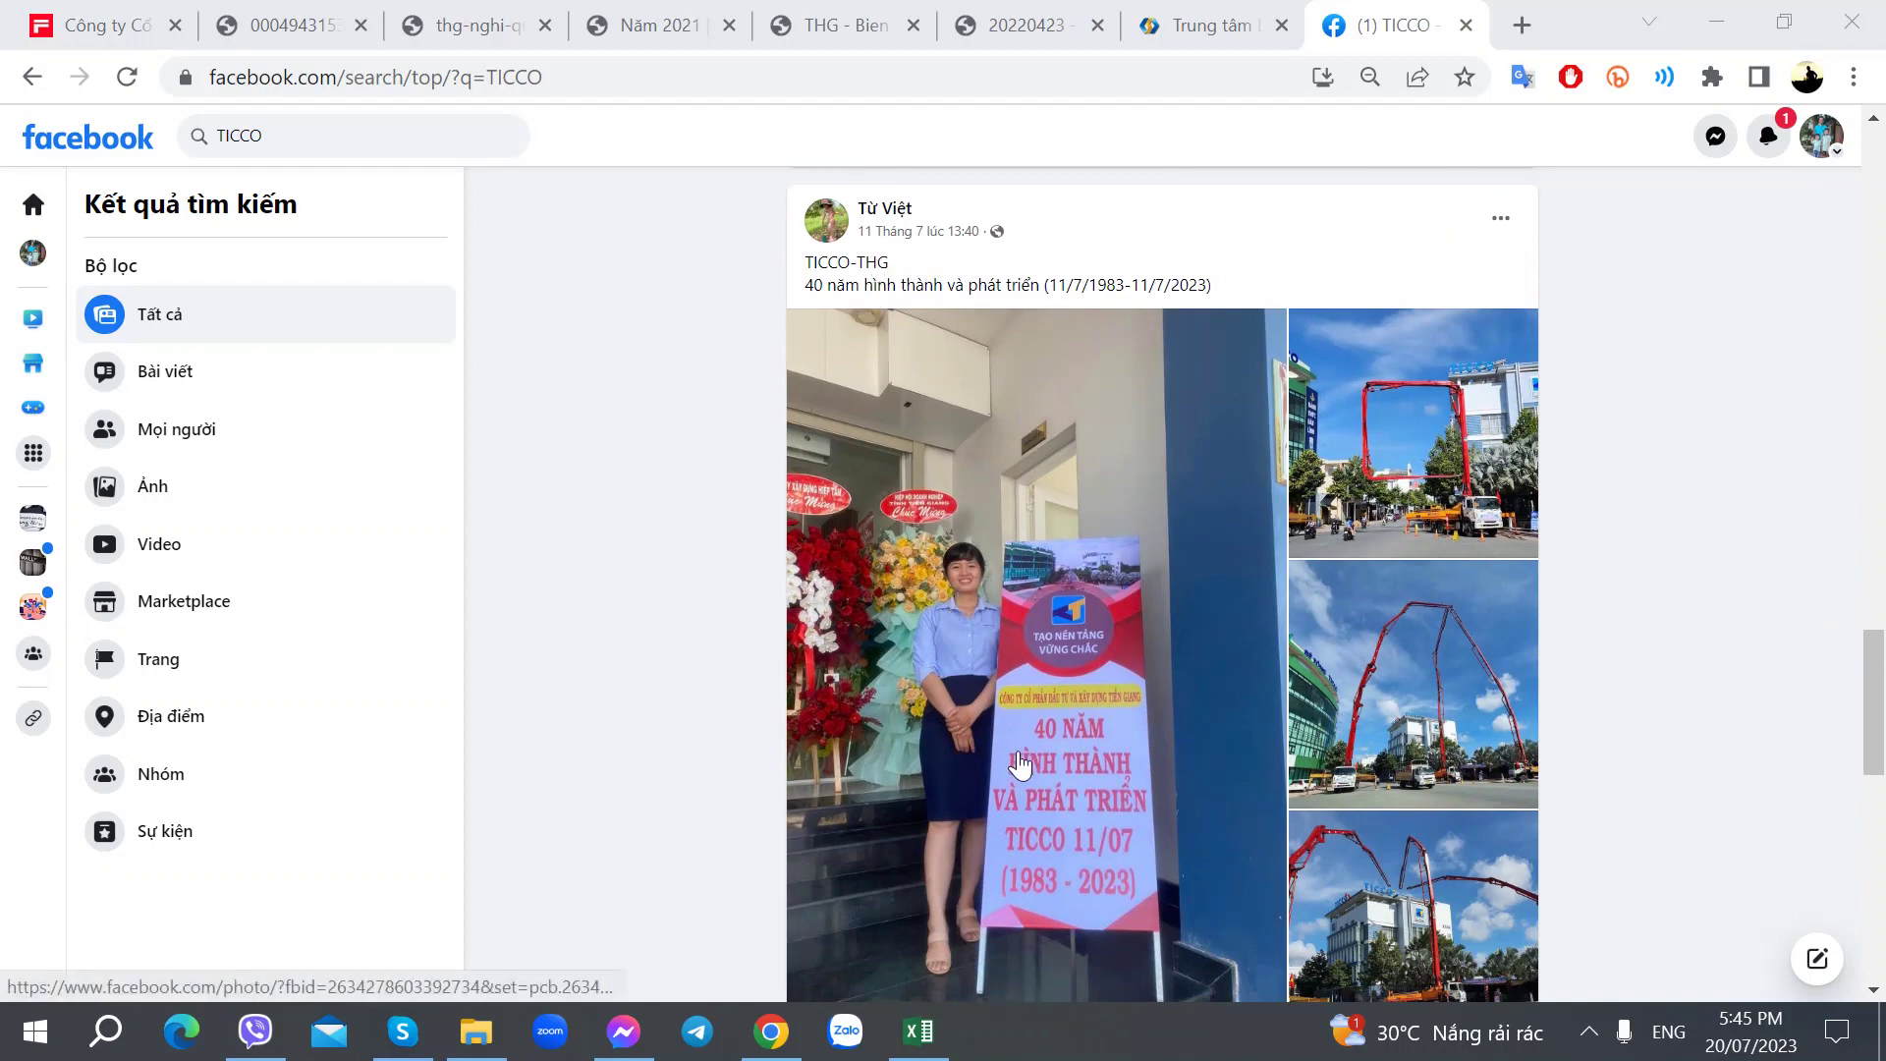
scroll(1022, 764, down, 3)
scroll(1021, 764, up, 4)
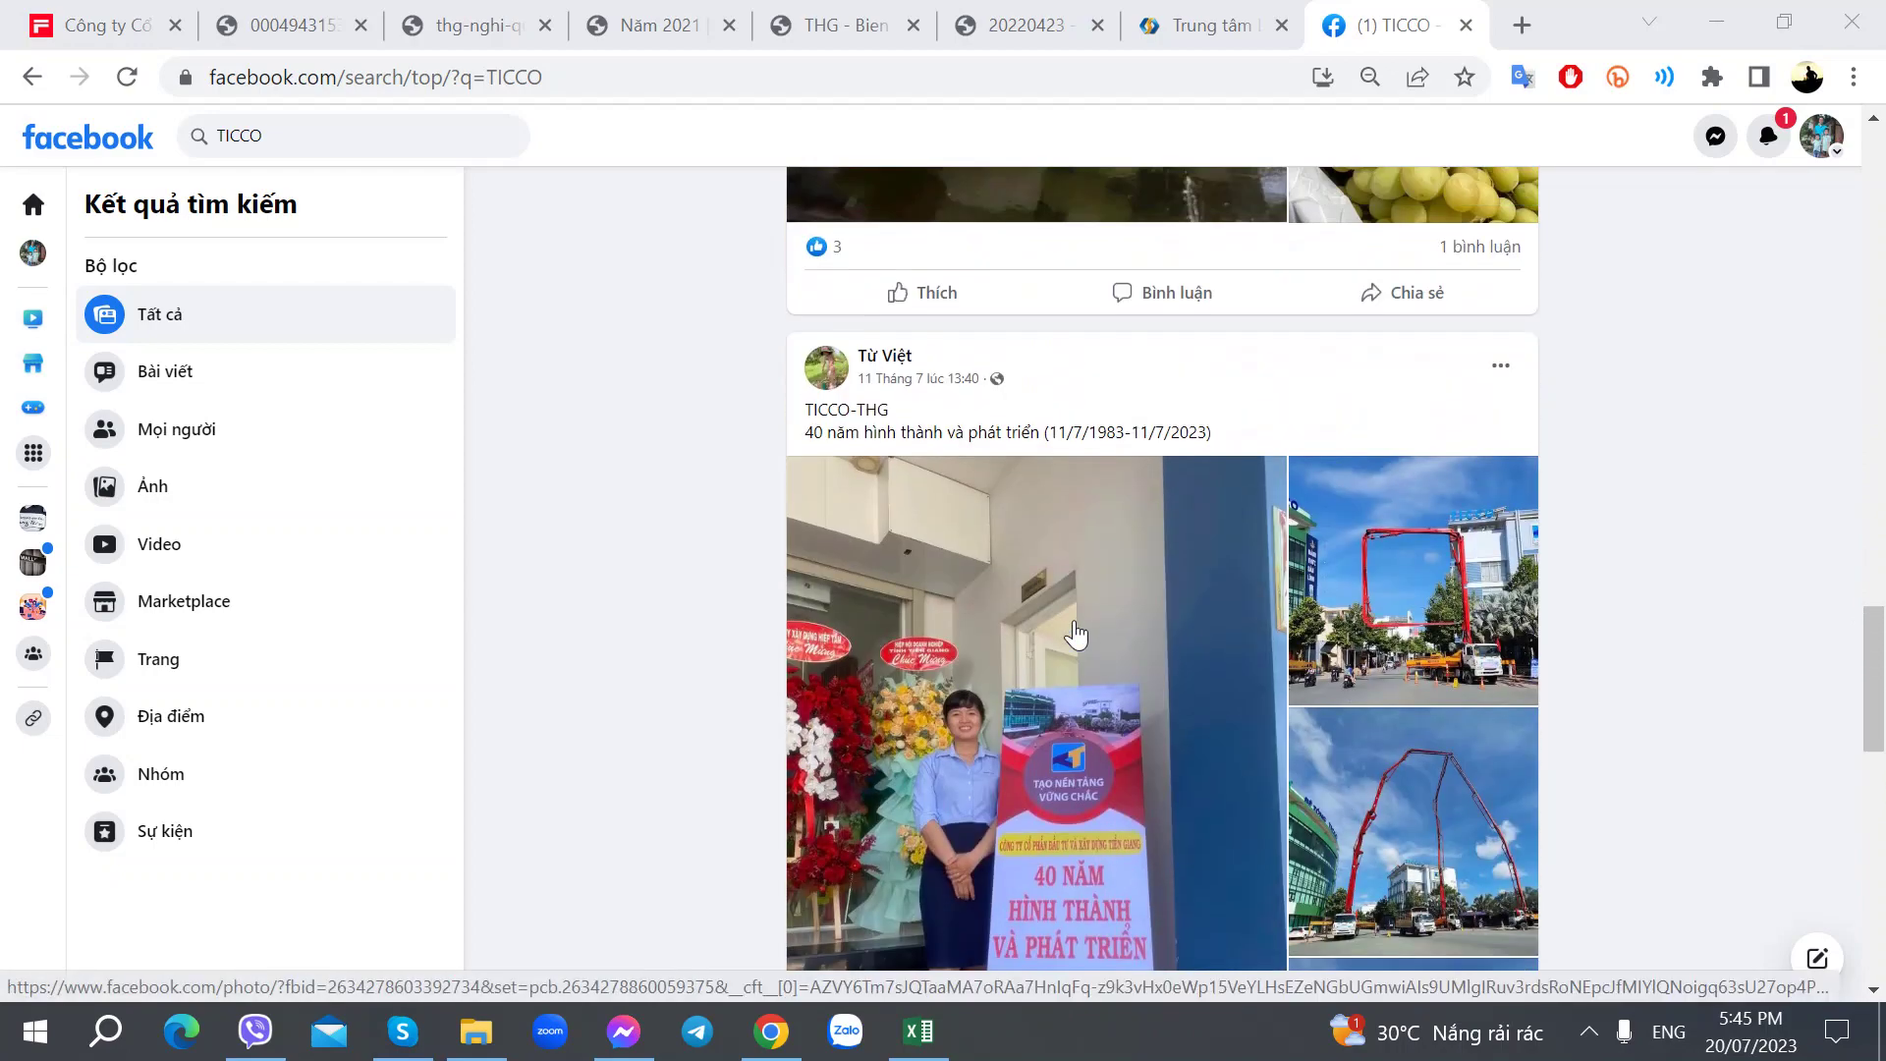
scroll(1075, 633, down, 6)
scroll(1075, 629, down, 3)
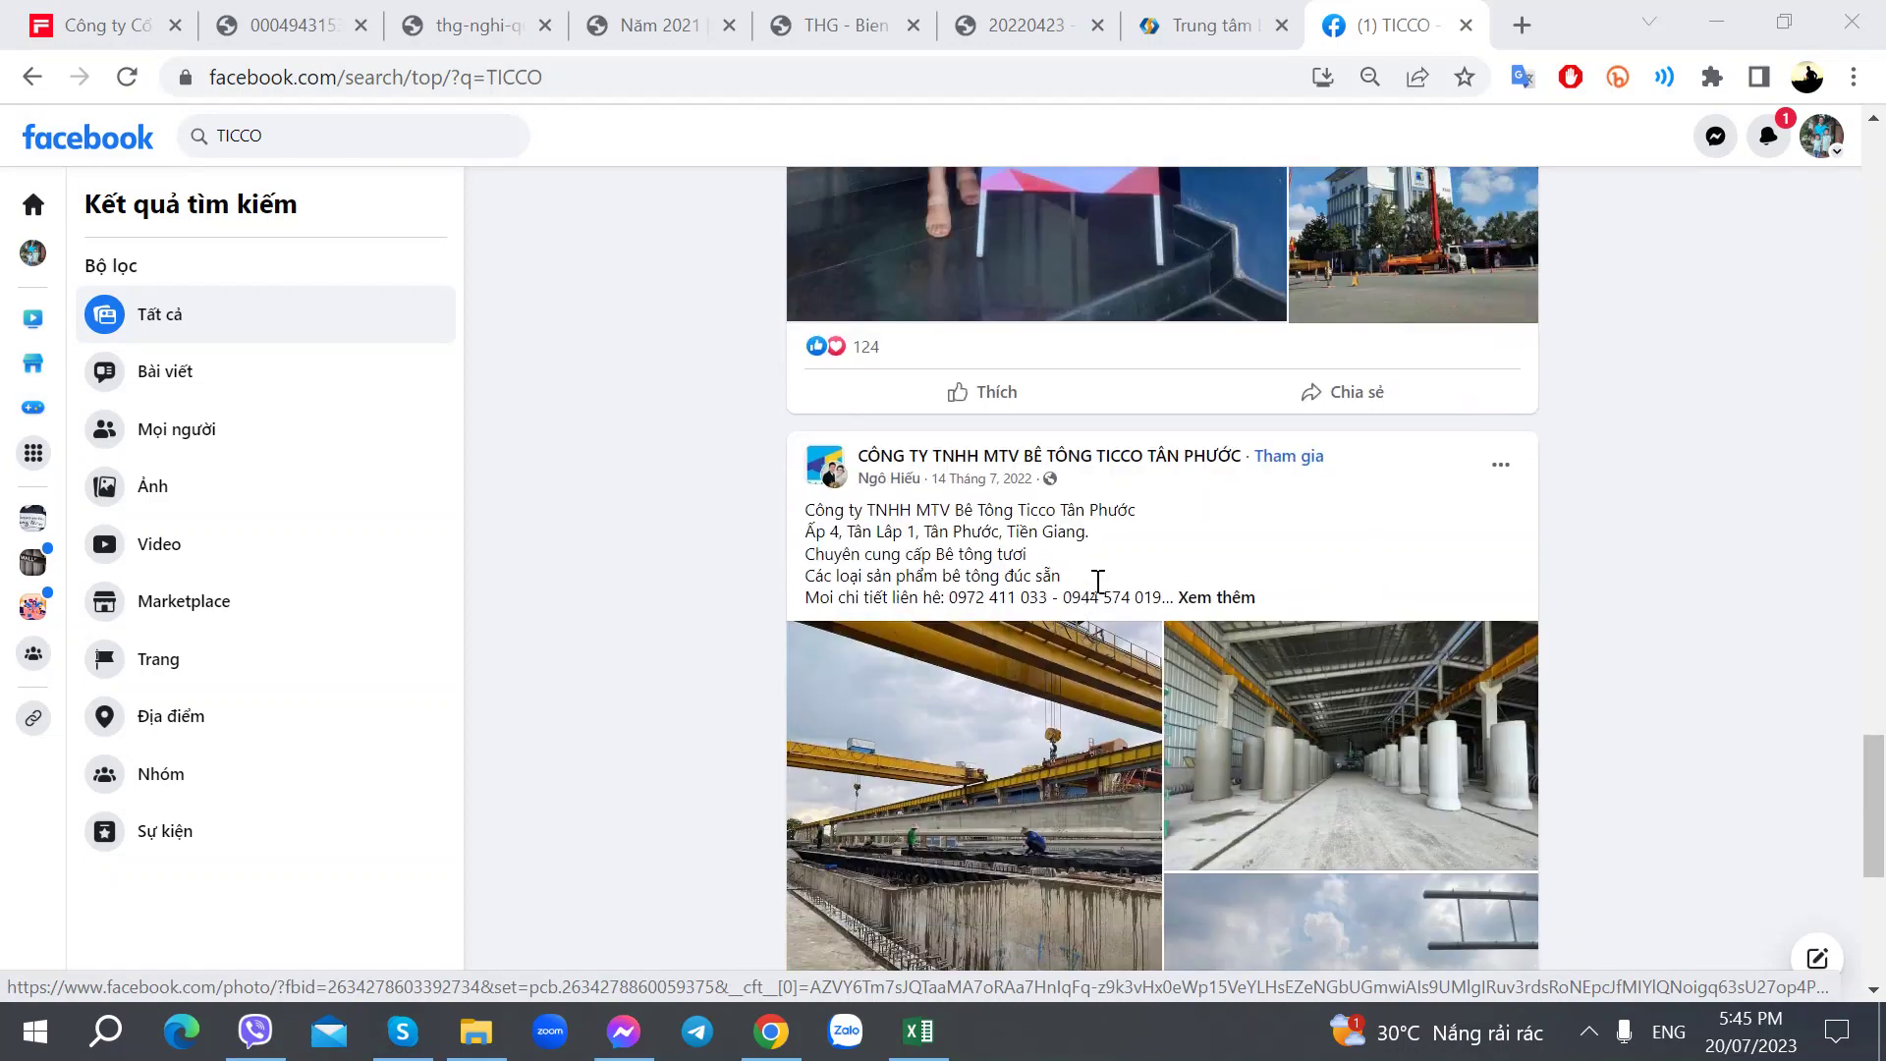
scroll(980, 540, down, 7)
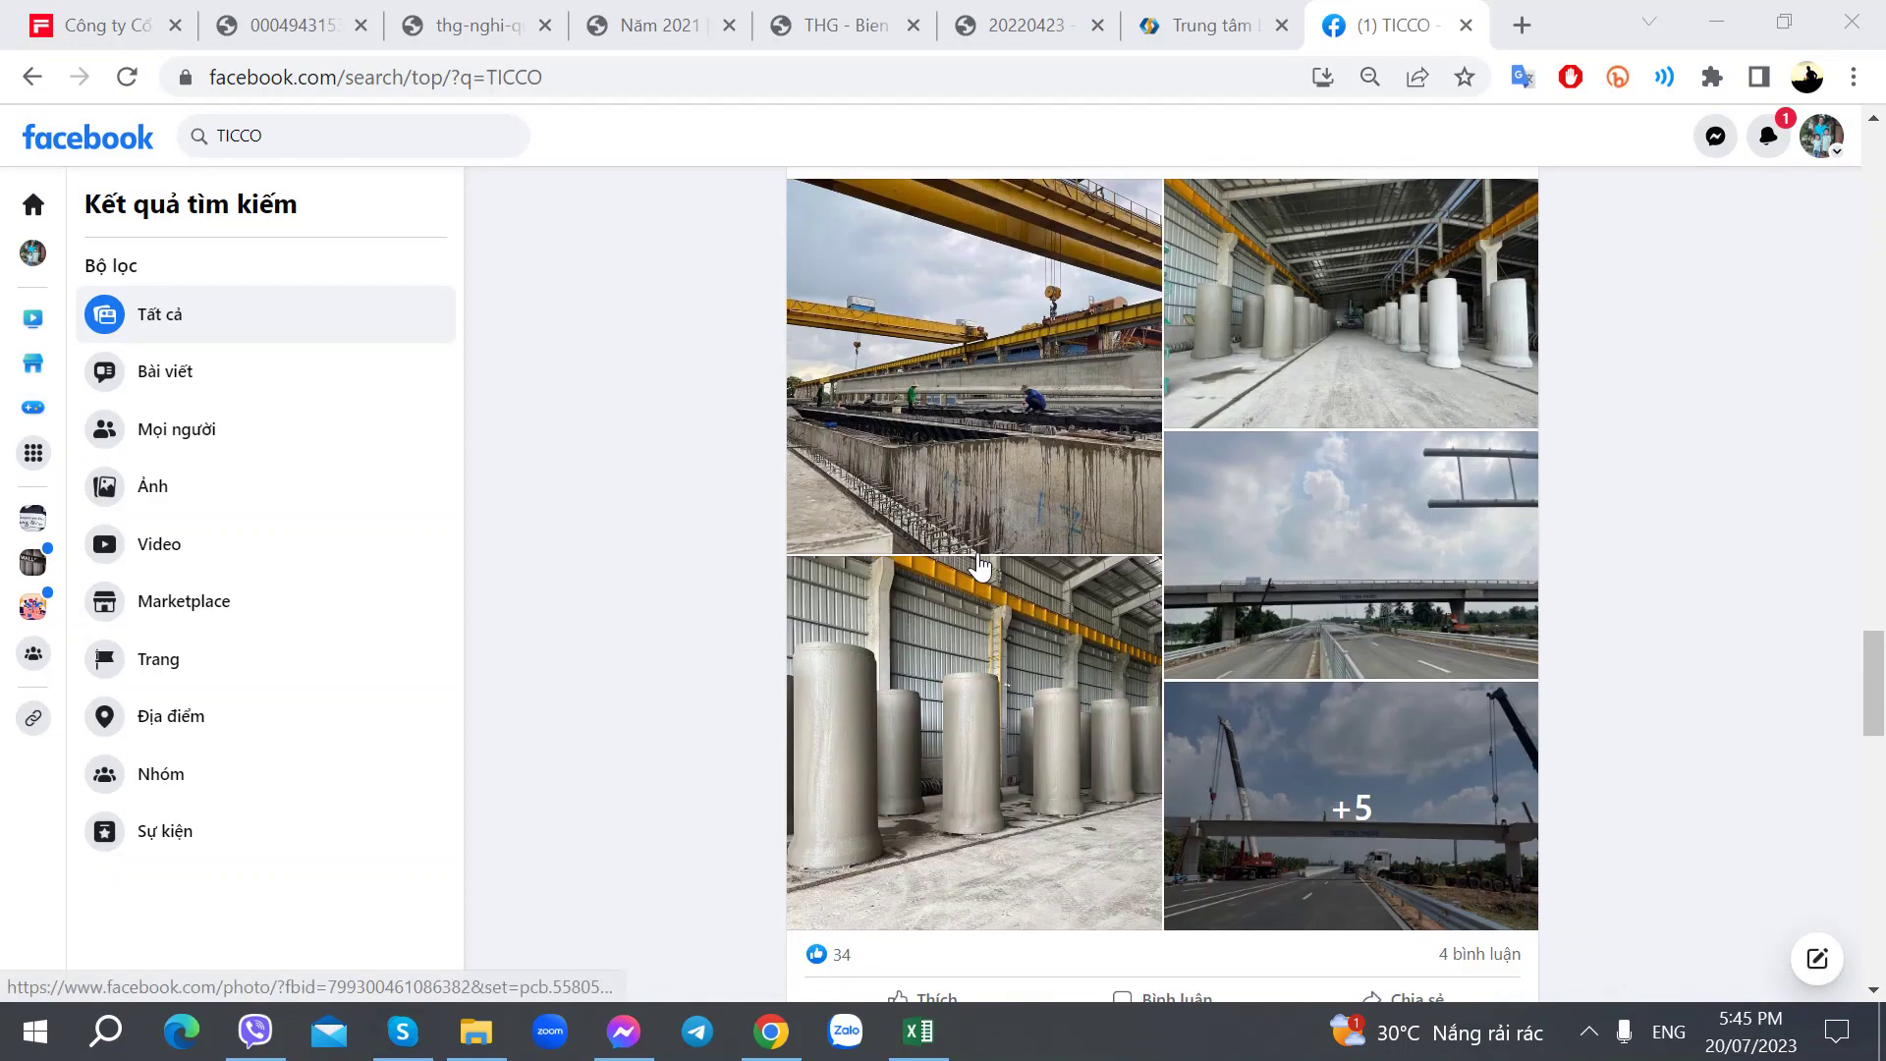
scroll(979, 567, up, 3)
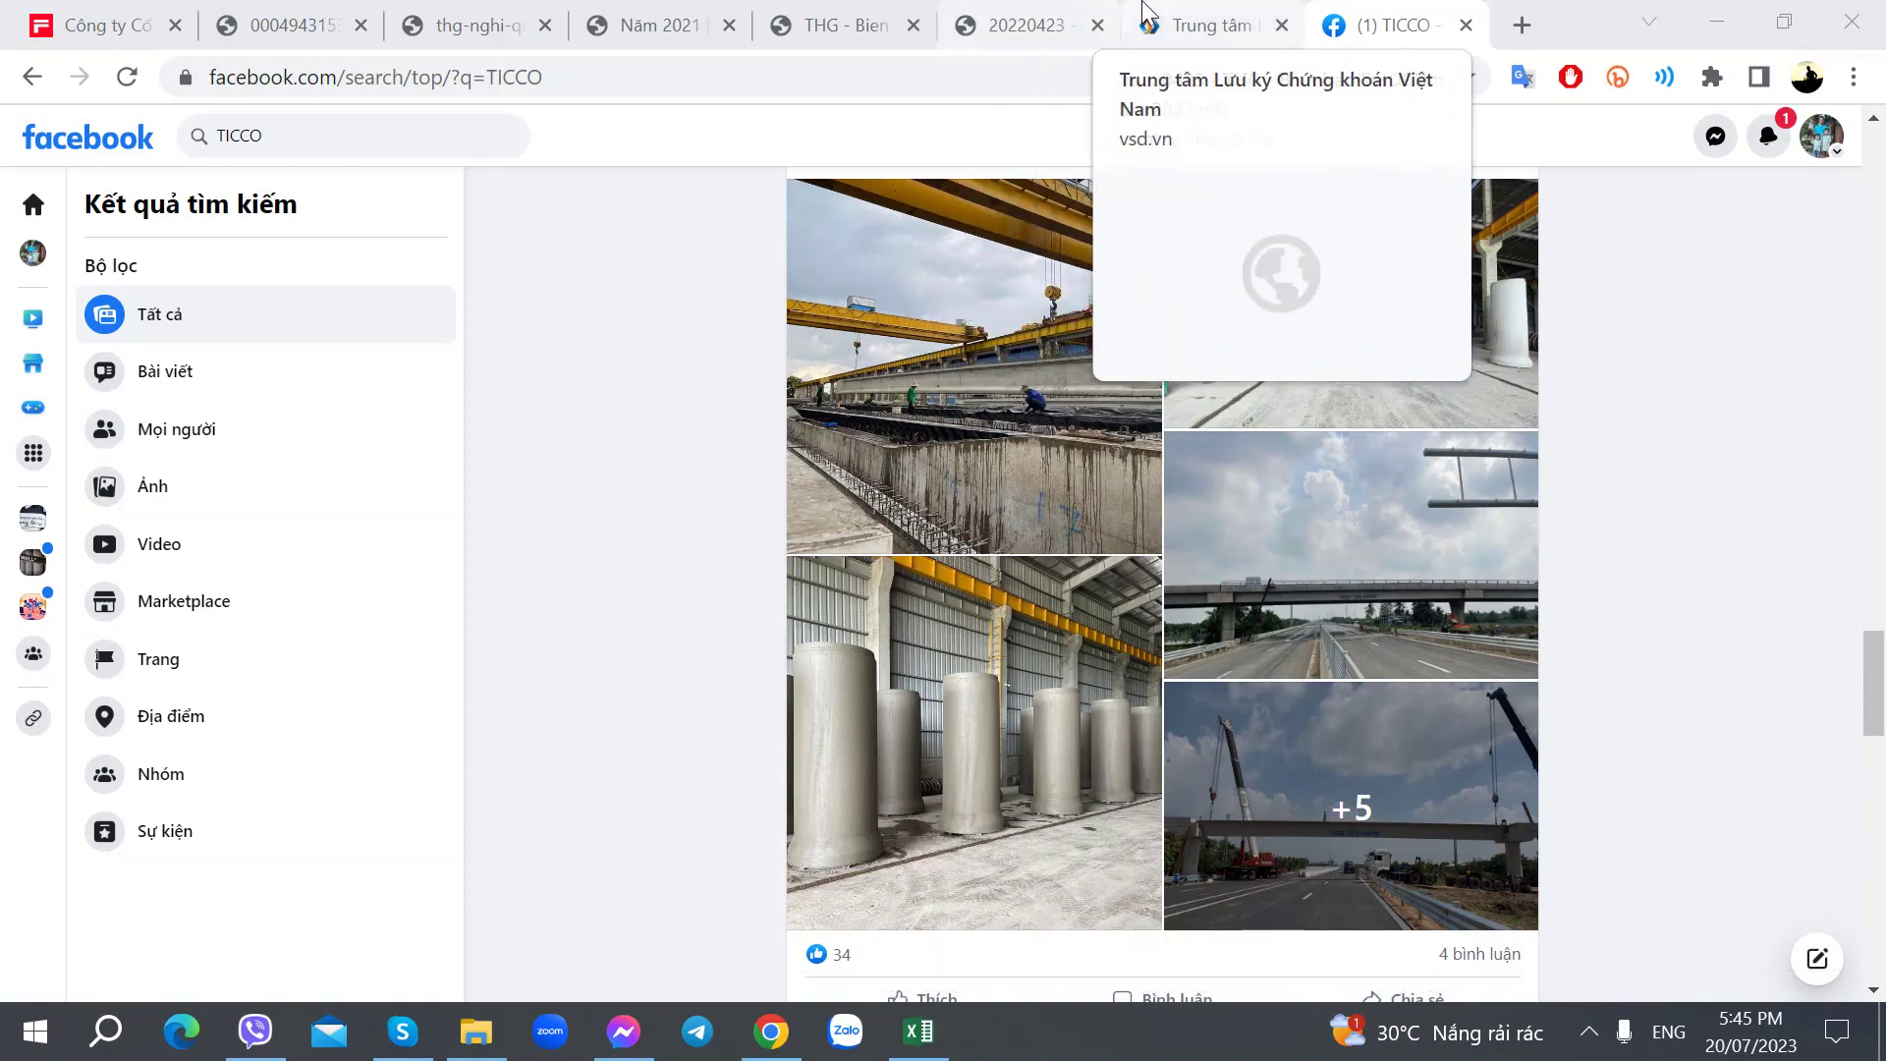
Step: Return to THG's CafeF page and look over its list of downloadable financial reports
click(1178, 8)
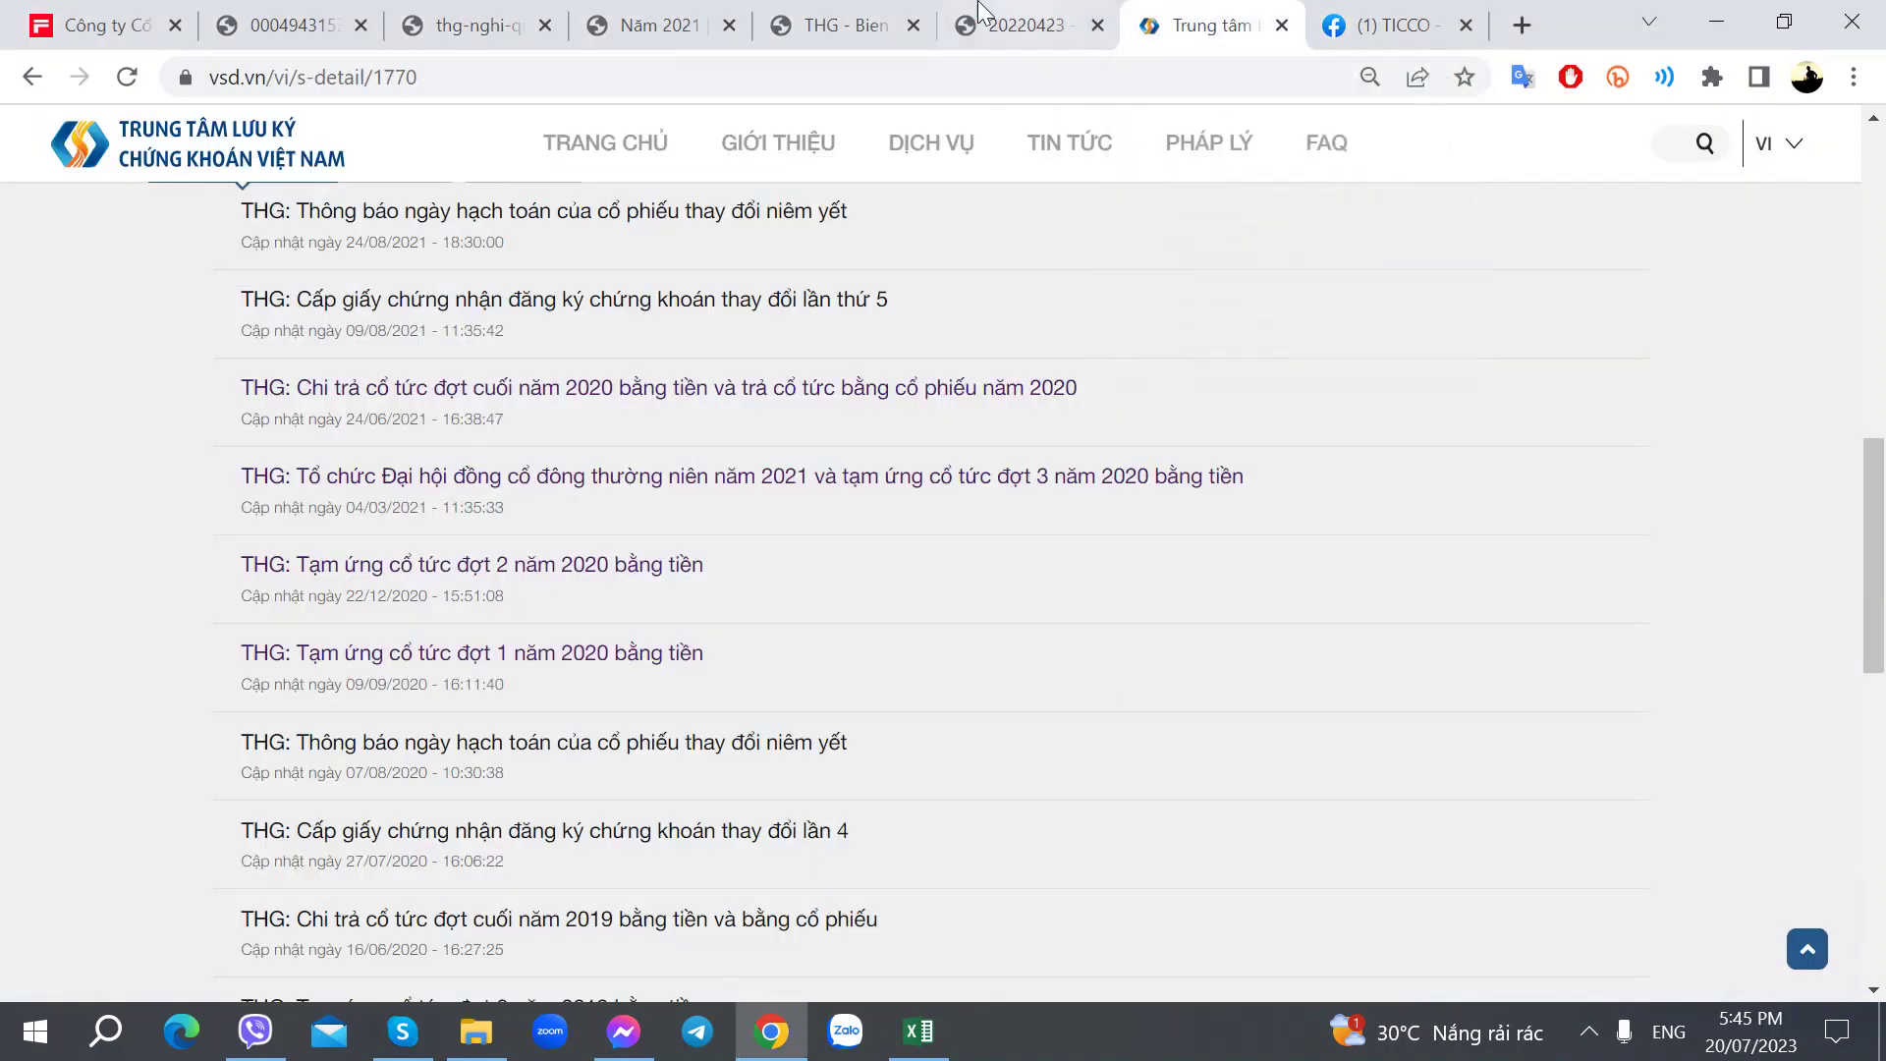
click(945, 19)
click(98, 22)
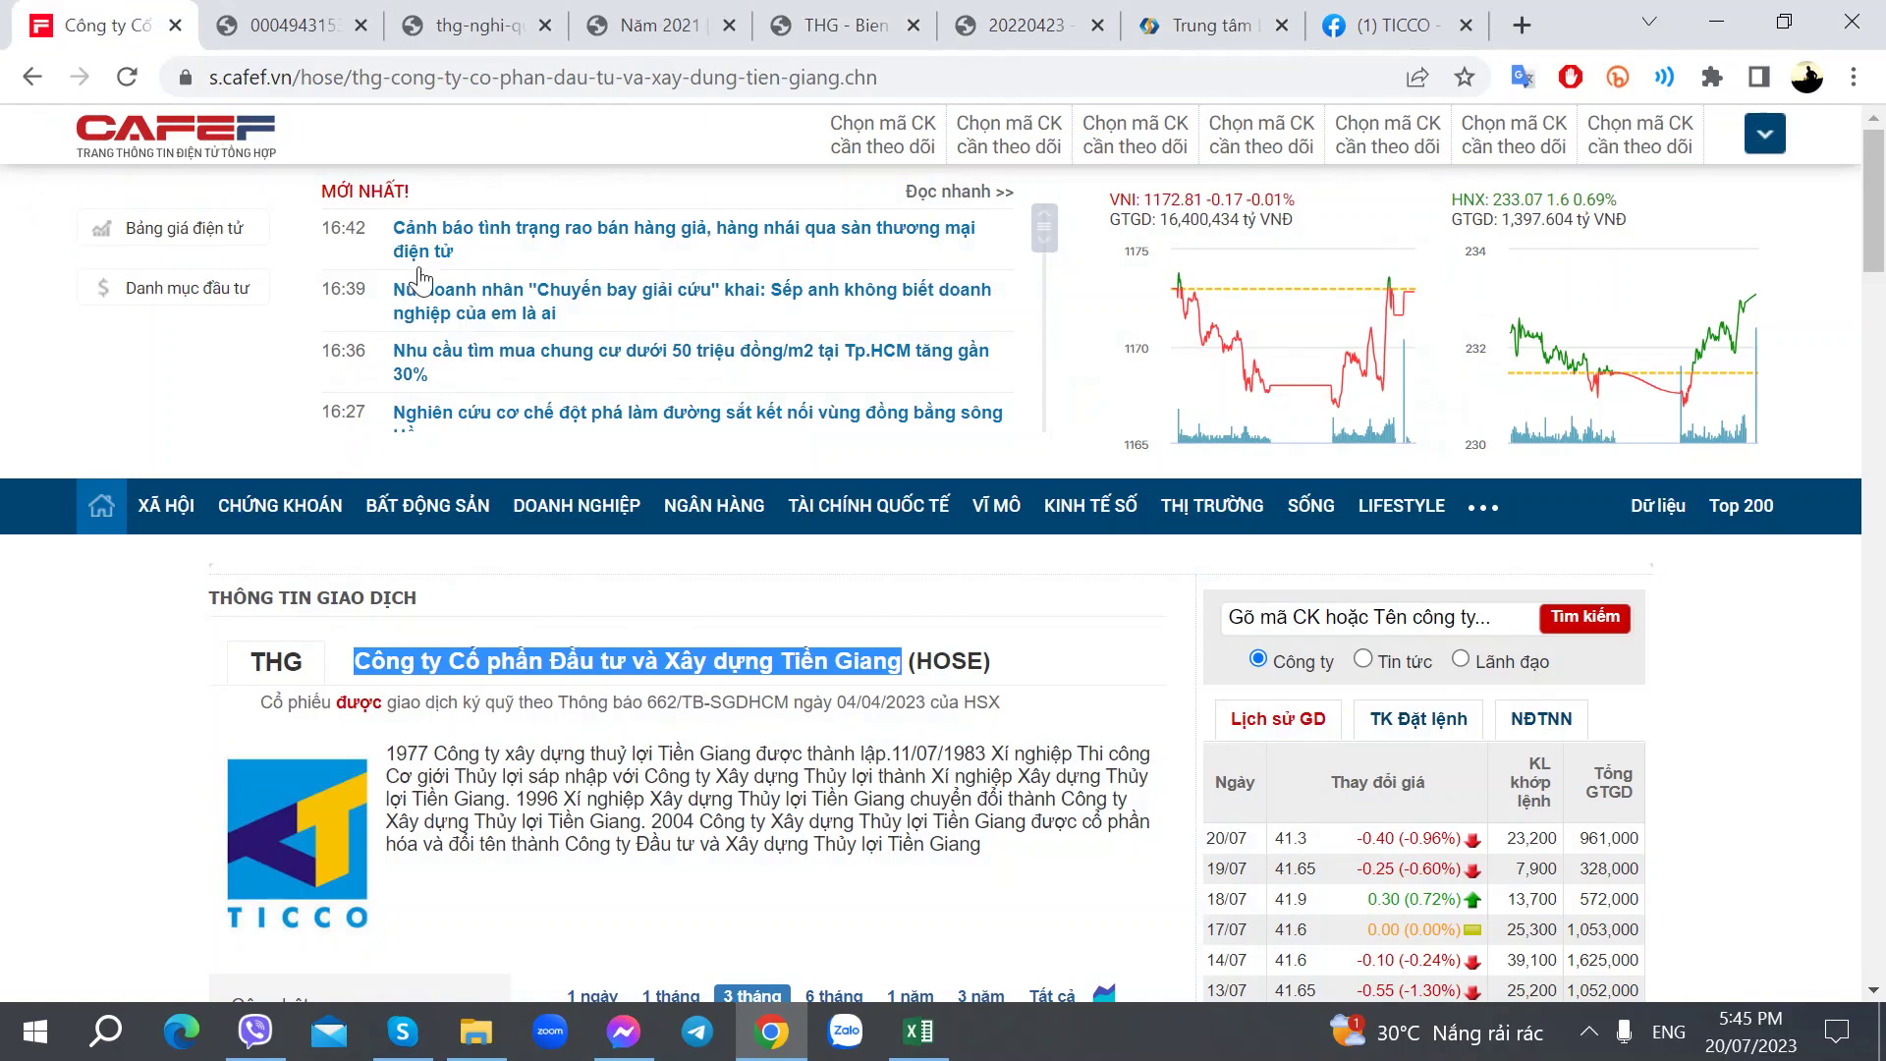
scroll(655, 601, down, 12)
scroll(654, 601, down, 4)
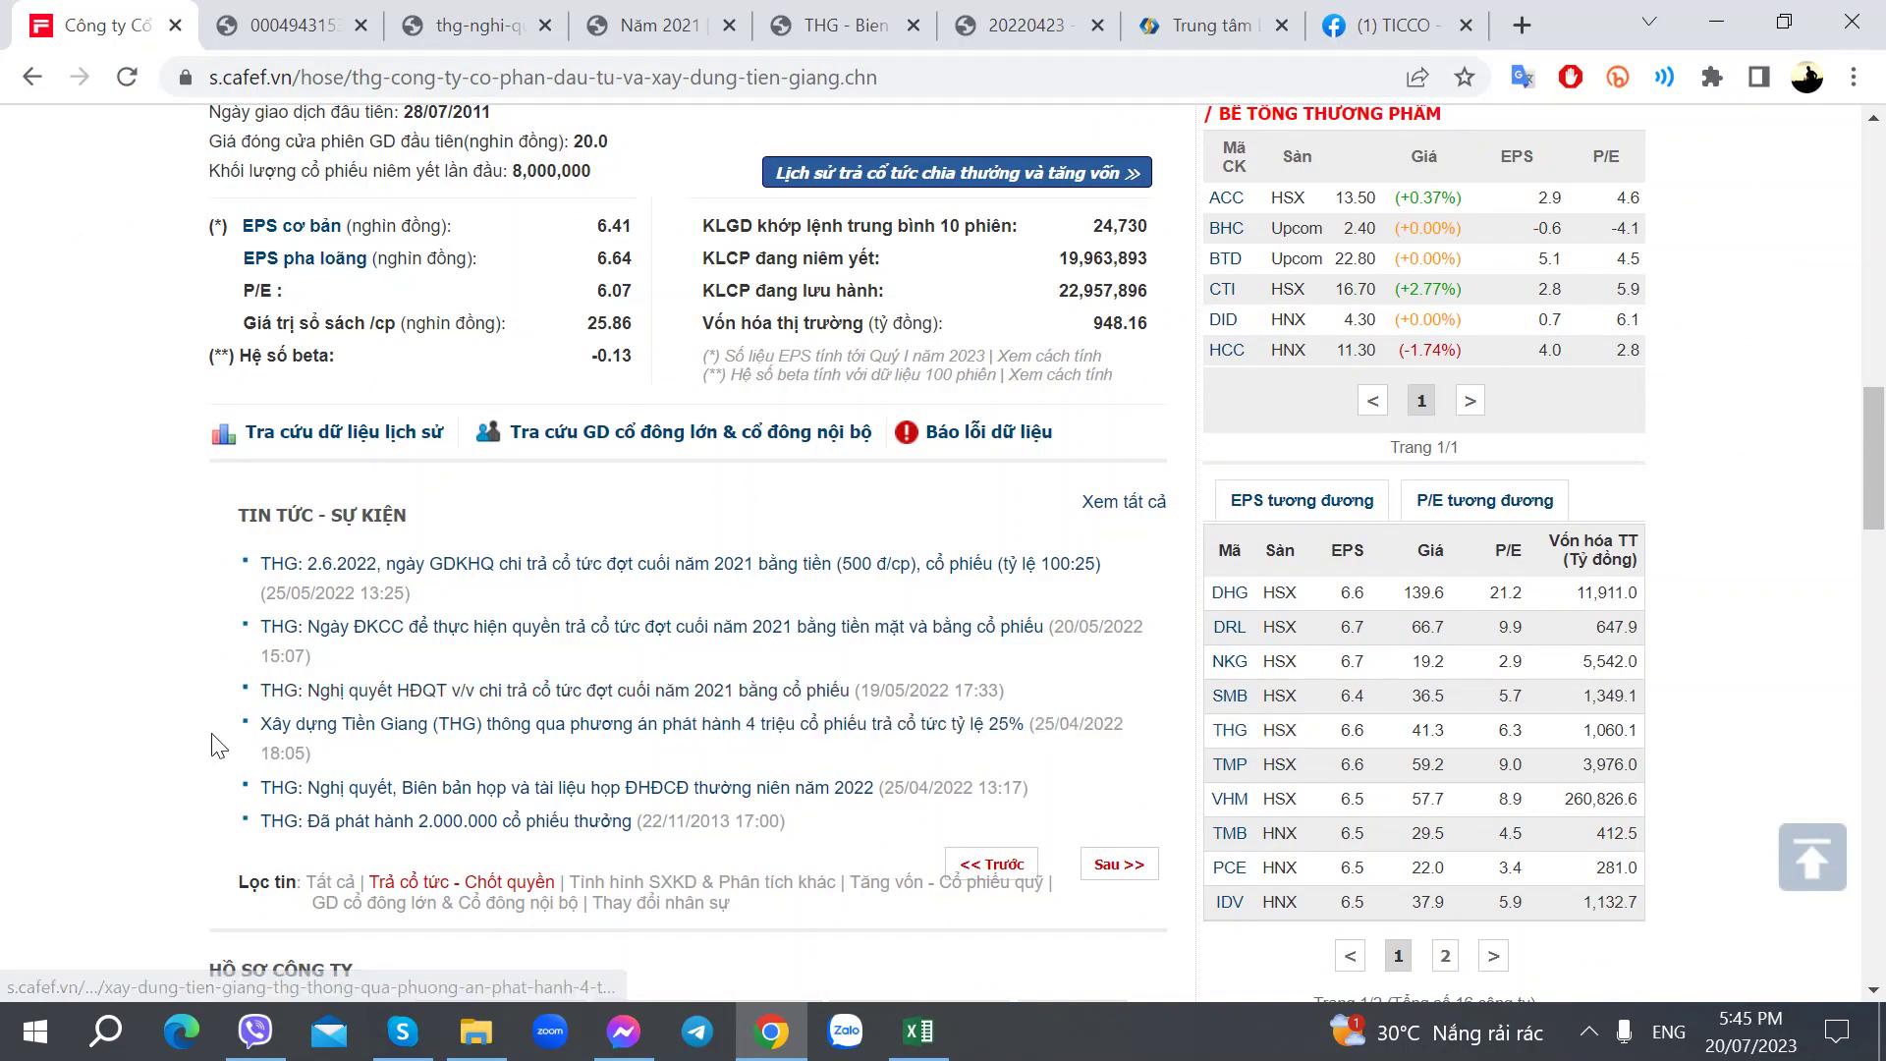
scroll(854, 727, down, 5)
click(1078, 438)
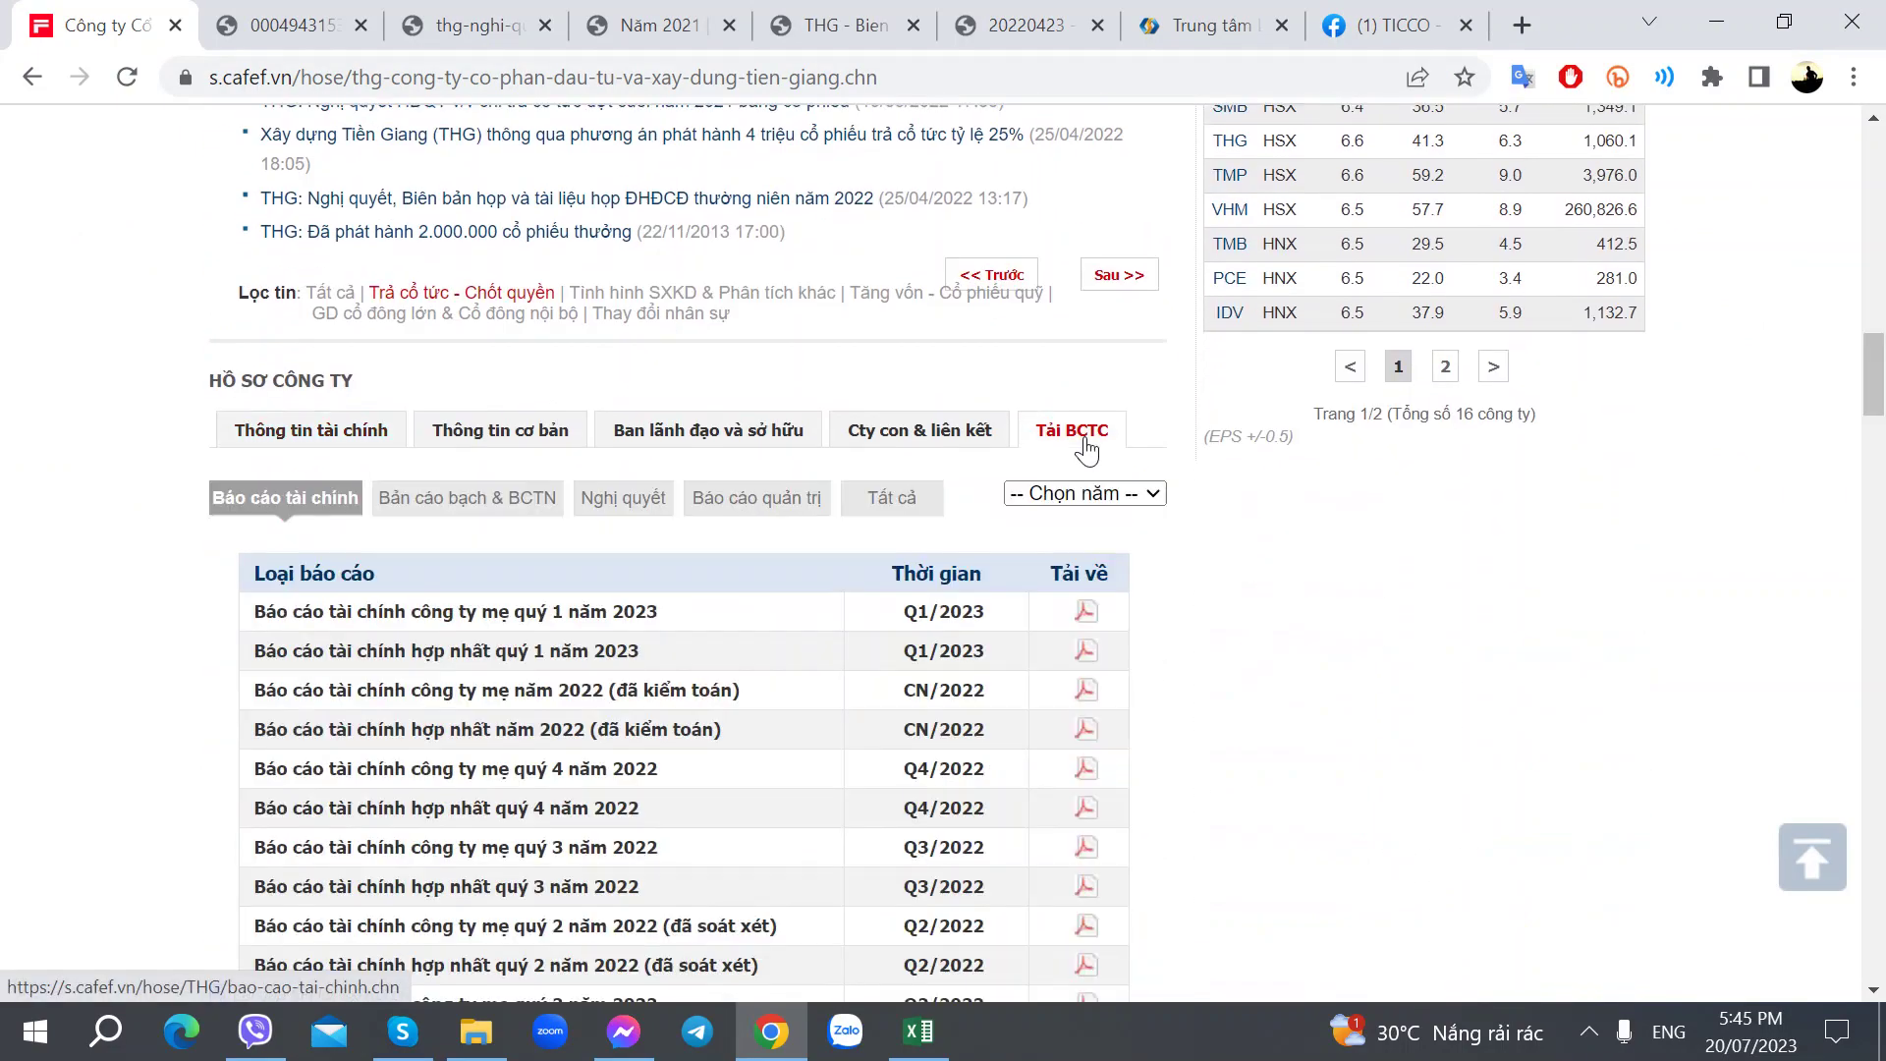
scroll(888, 619, down, 1)
scroll(895, 633, down, 2)
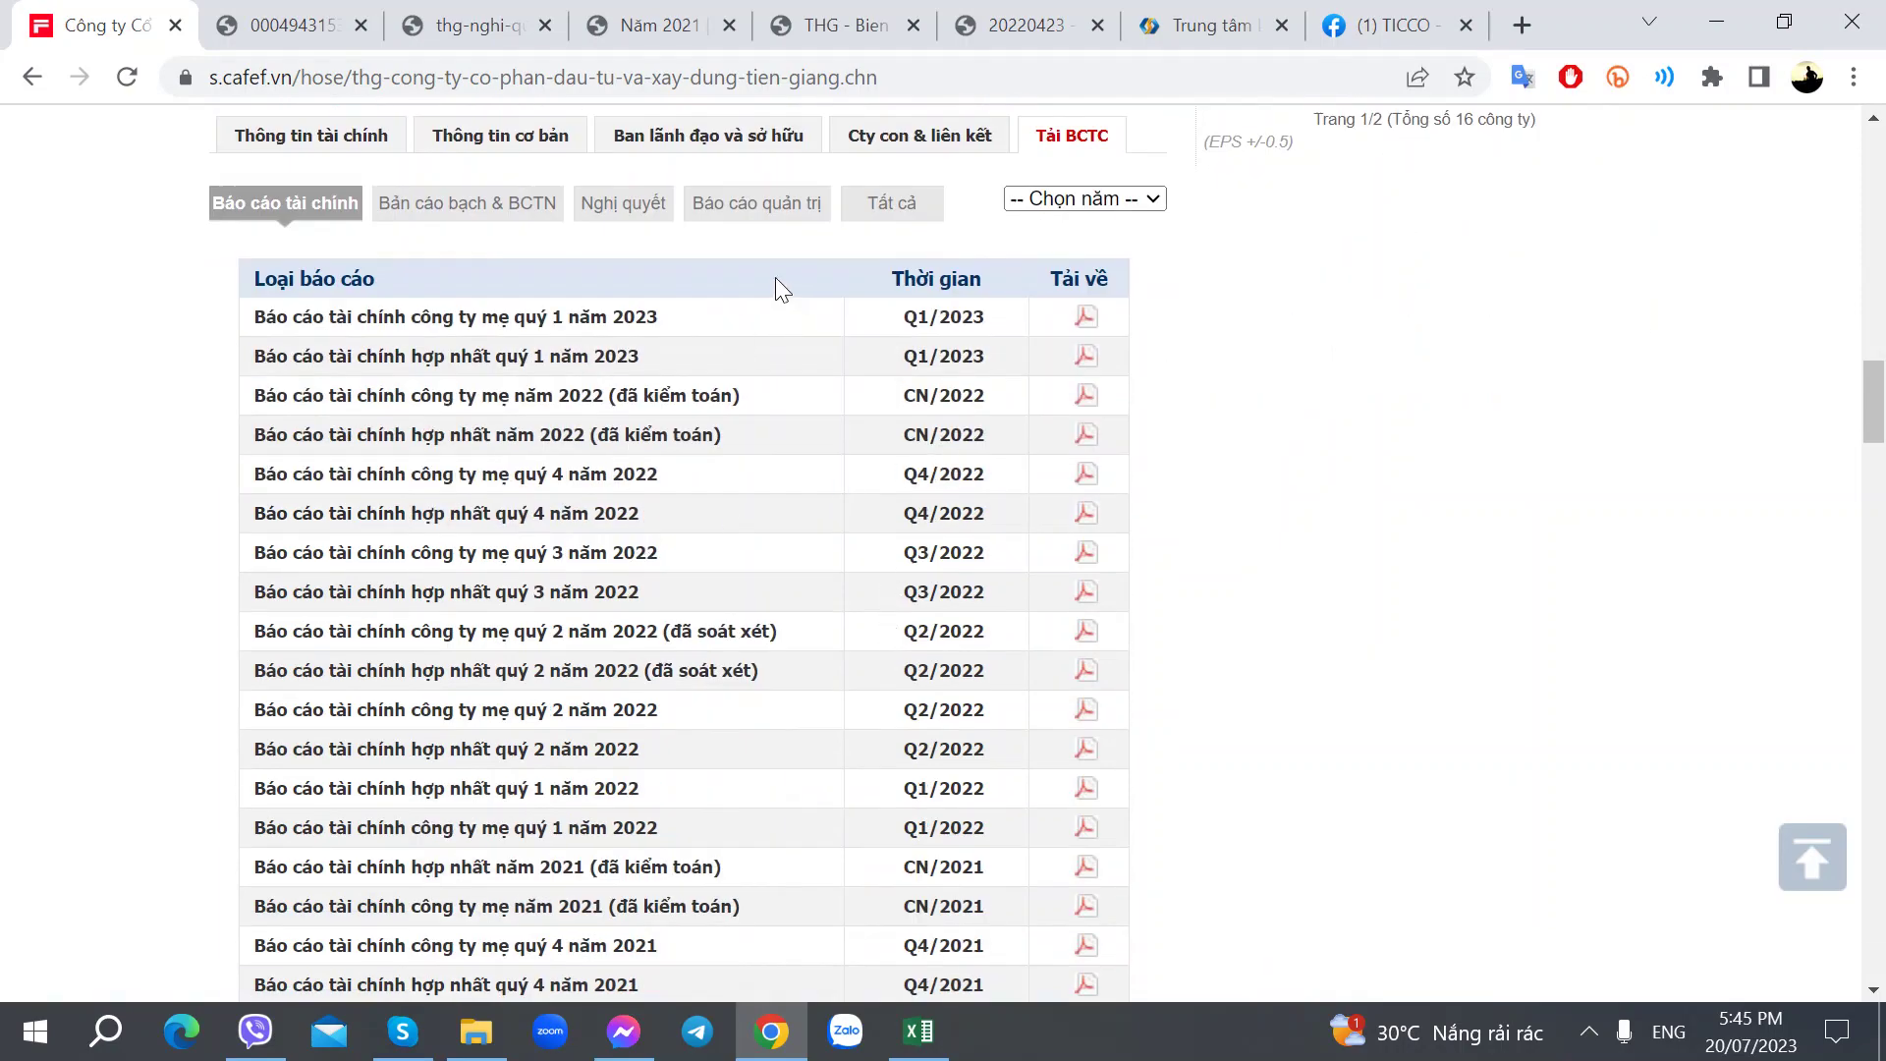
scroll(339, 481, up, 8)
scroll(334, 481, down, 7)
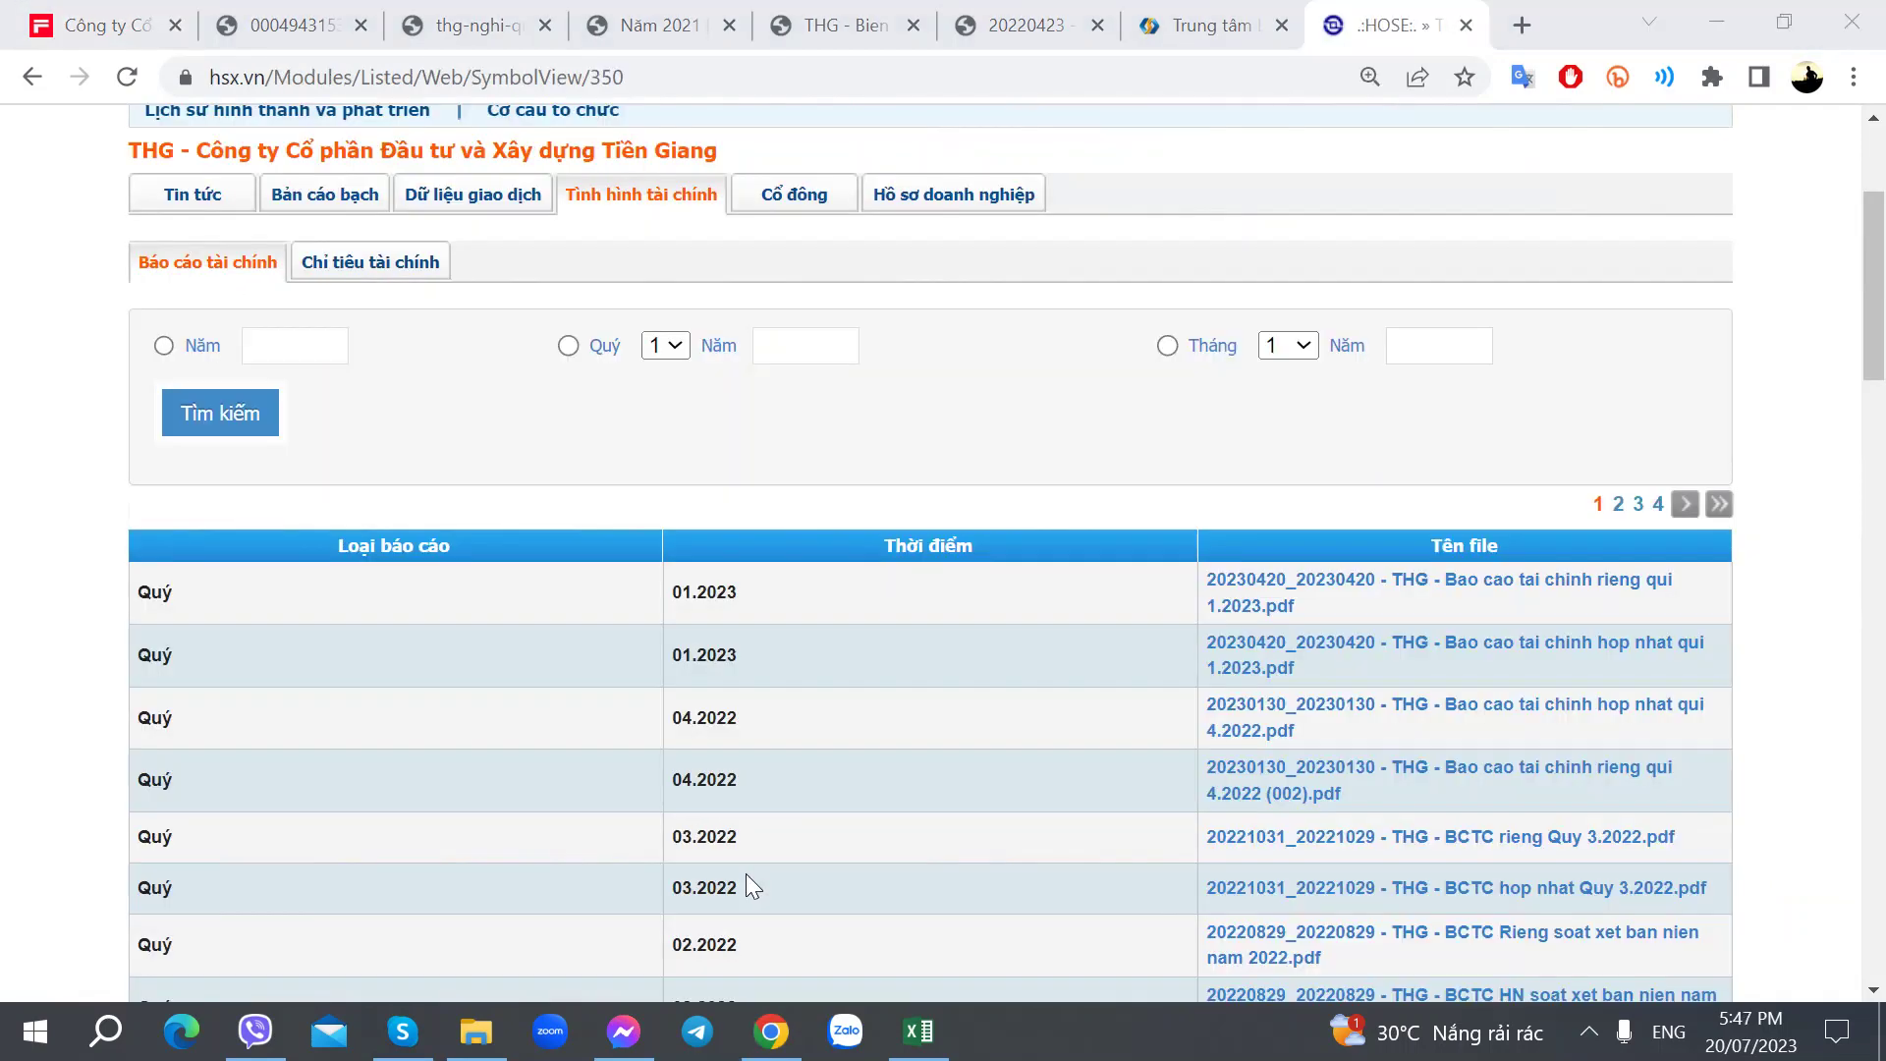
Step: Examine THG's list of quarterly financial reports from 2021 to 2023 on the HOSE site
scroll(742, 871, down, 2)
scroll(545, 562, up, 5)
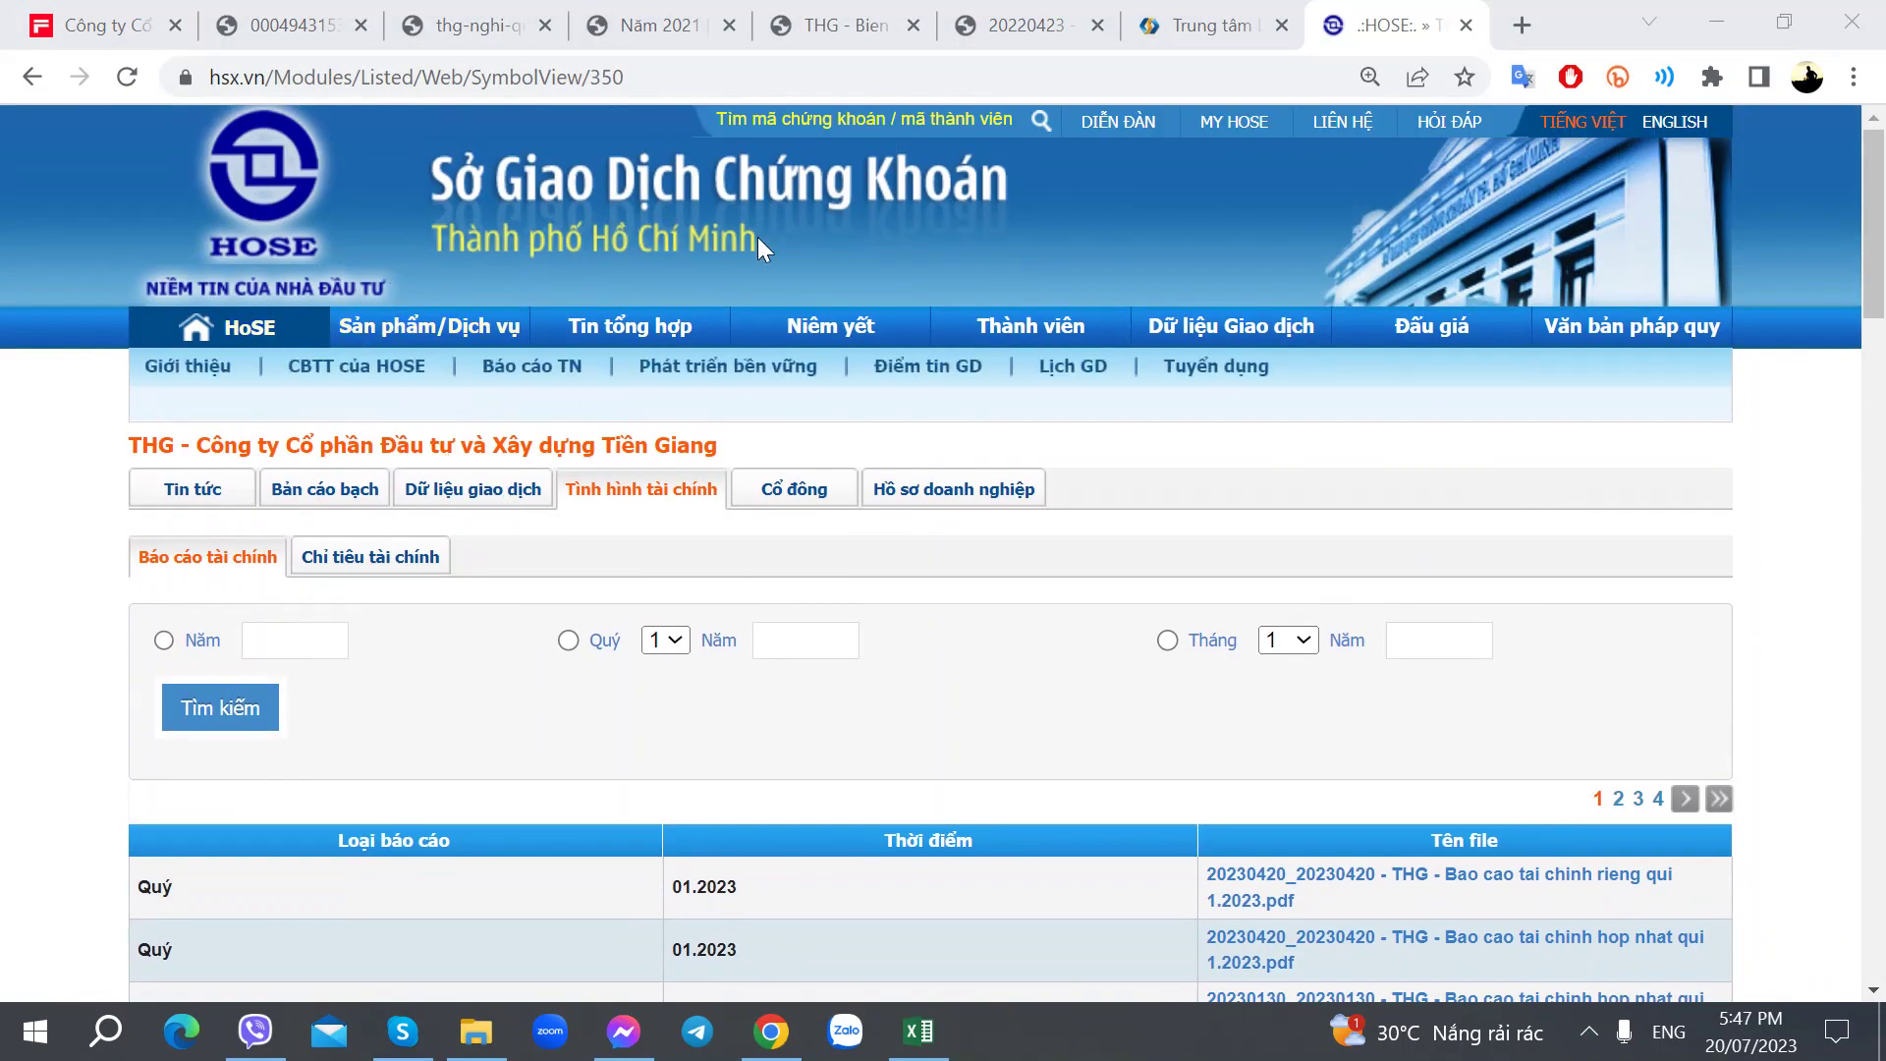
scroll(673, 403, down, 1)
scroll(672, 402, down, 5)
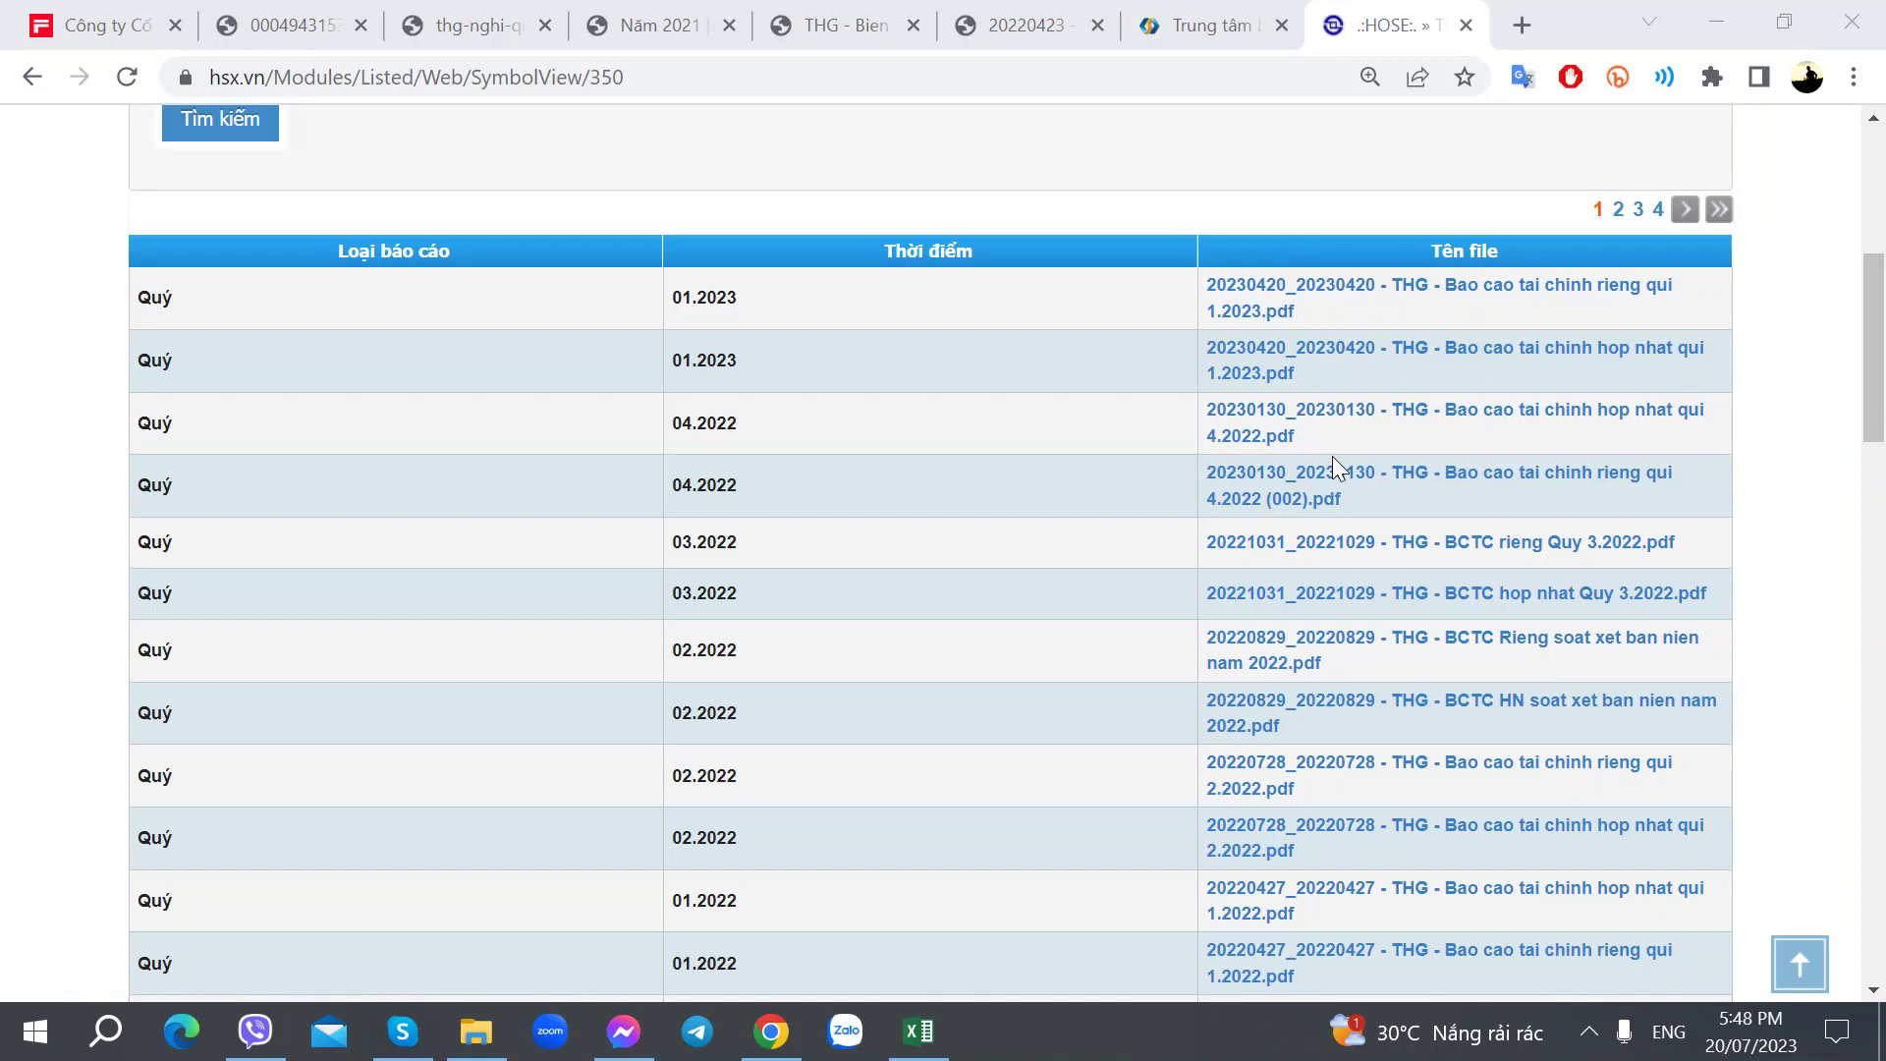
scroll(1332, 455, down, 1)
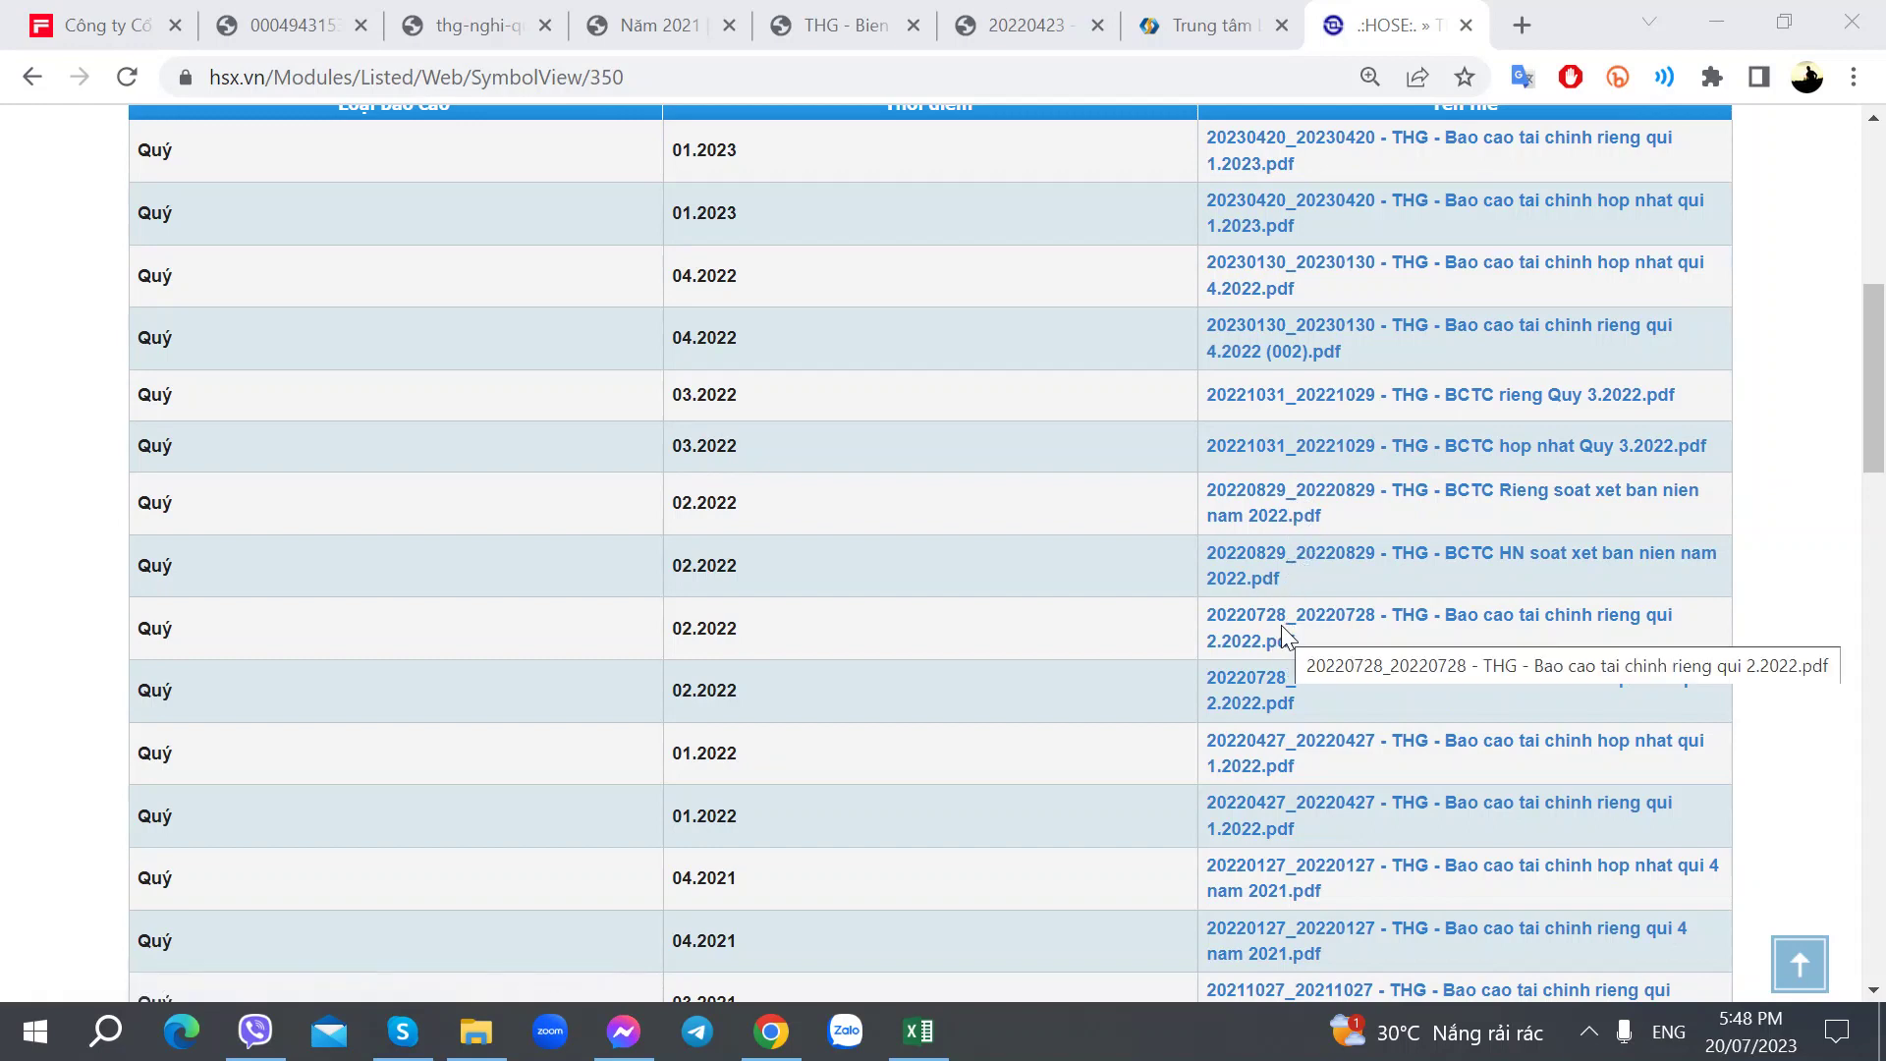
scroll(1281, 637, down, 1)
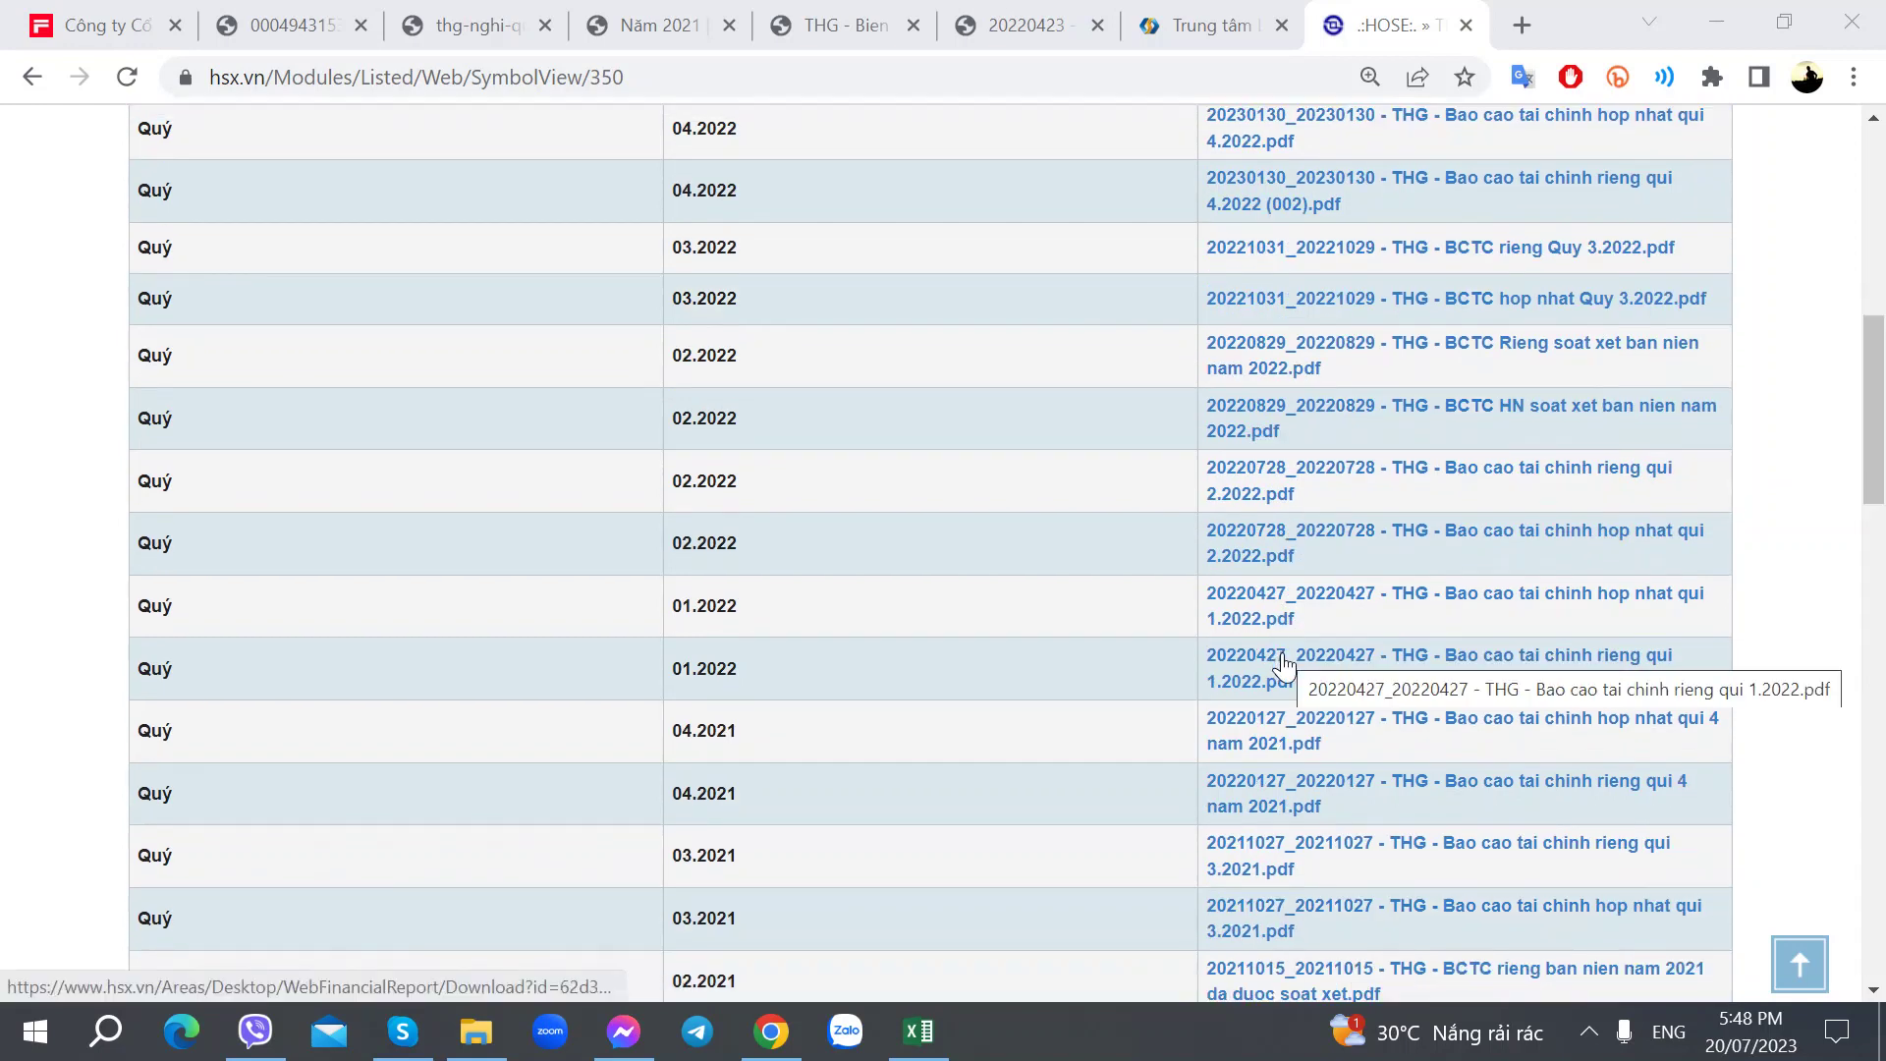
scroll(1271, 653, down, 1)
scroll(1277, 550, up, 3)
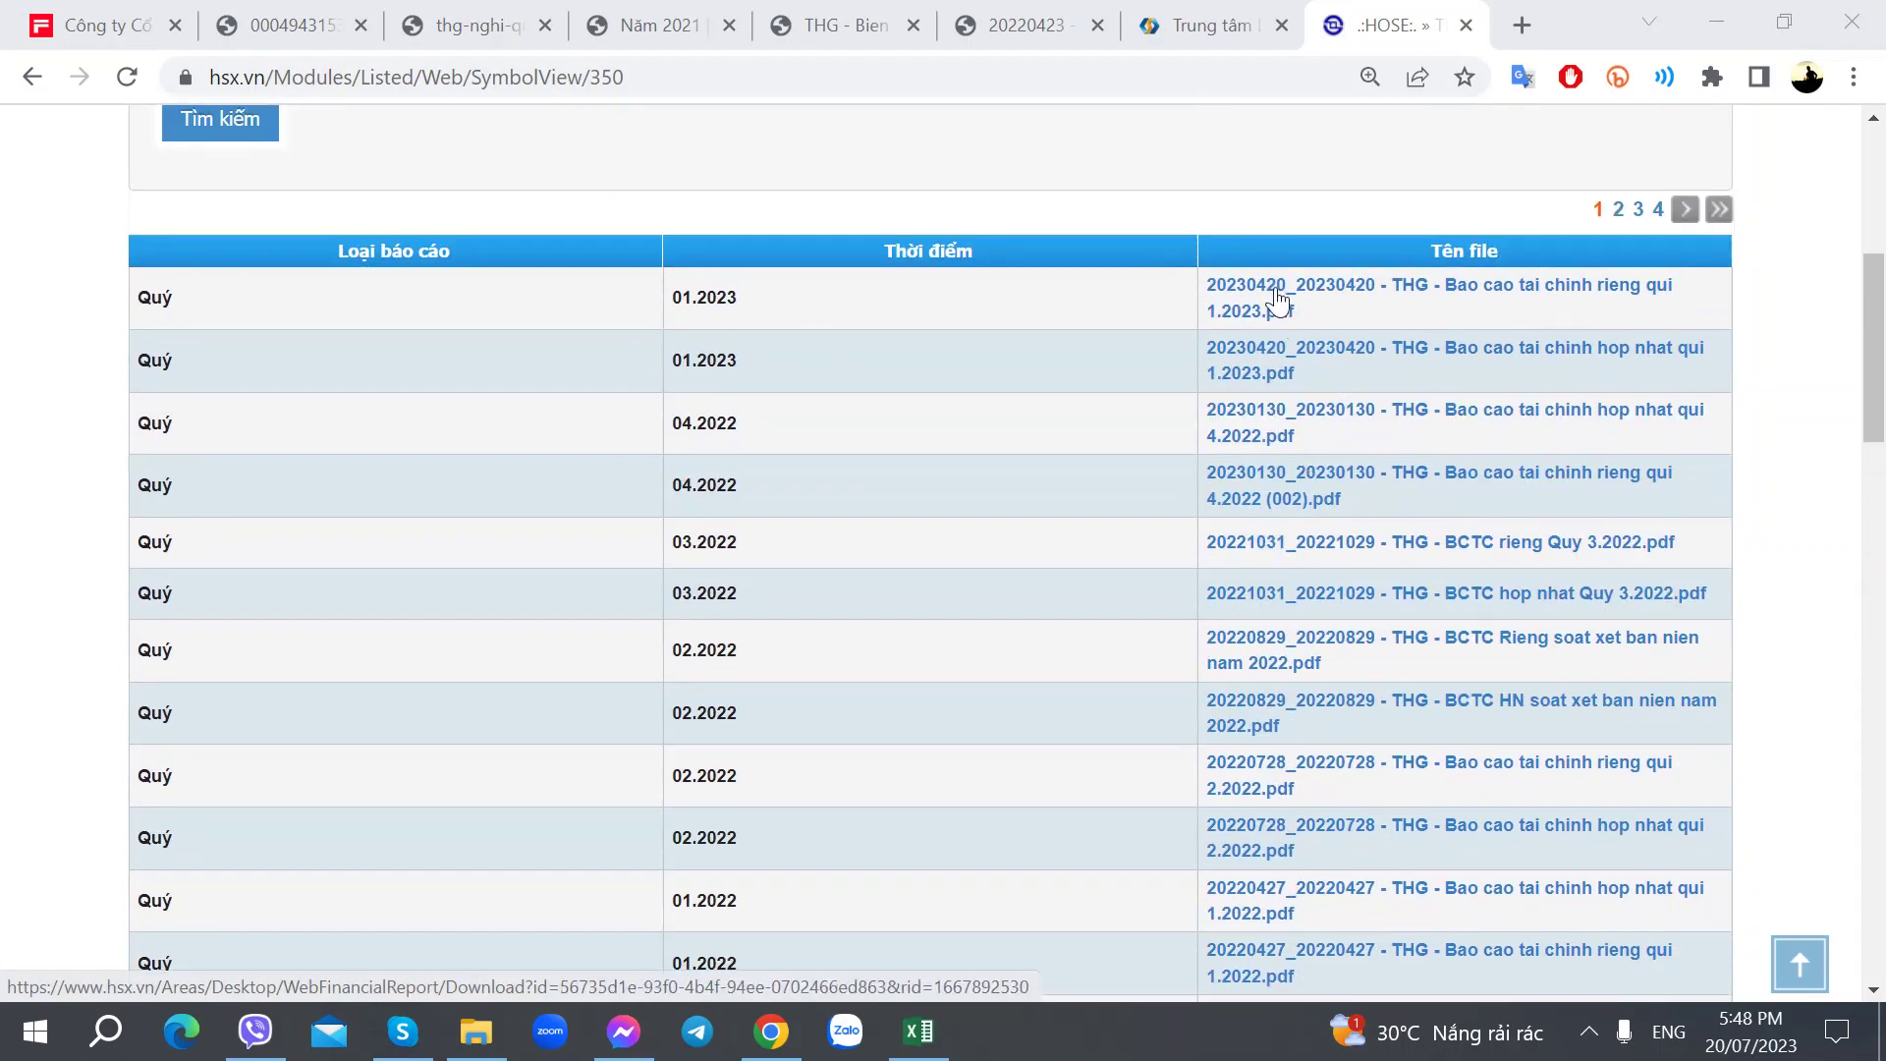
scroll(1522, 857, down, 1)
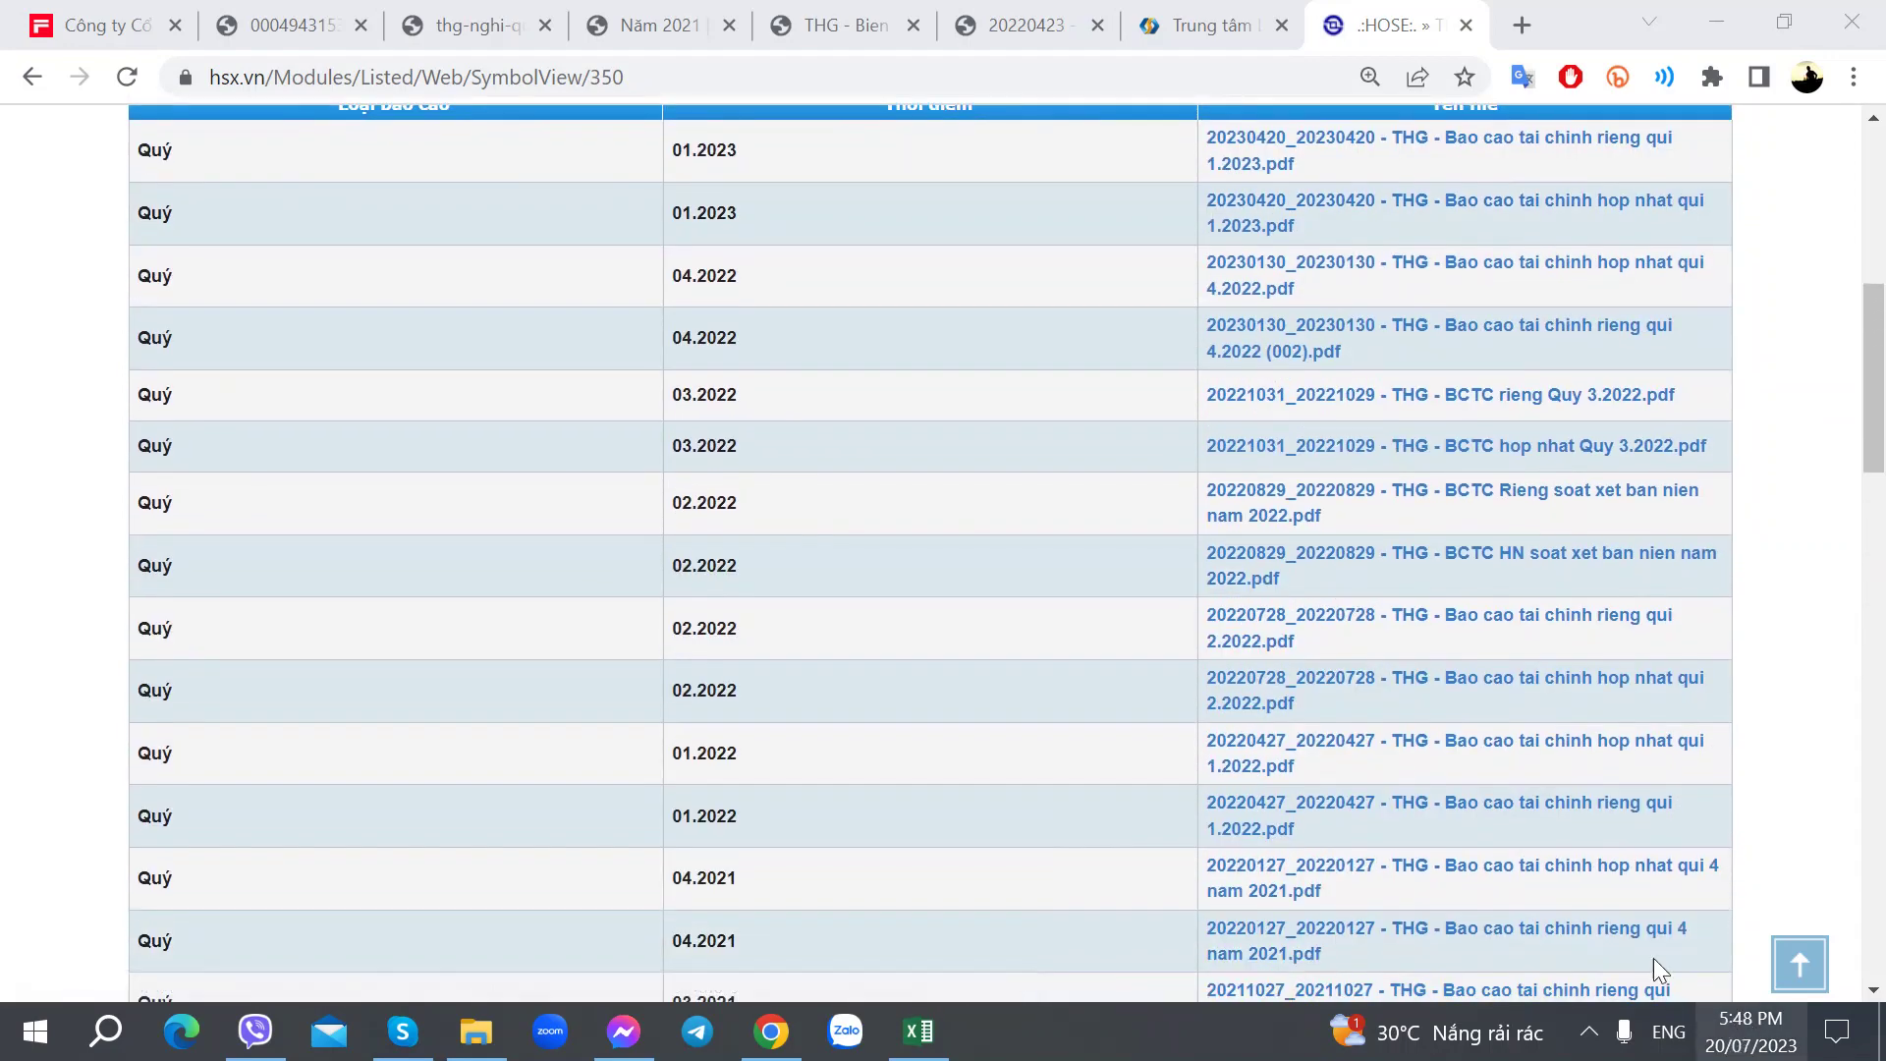
scroll(1306, 698, down, 1)
scroll(1306, 698, down, 2)
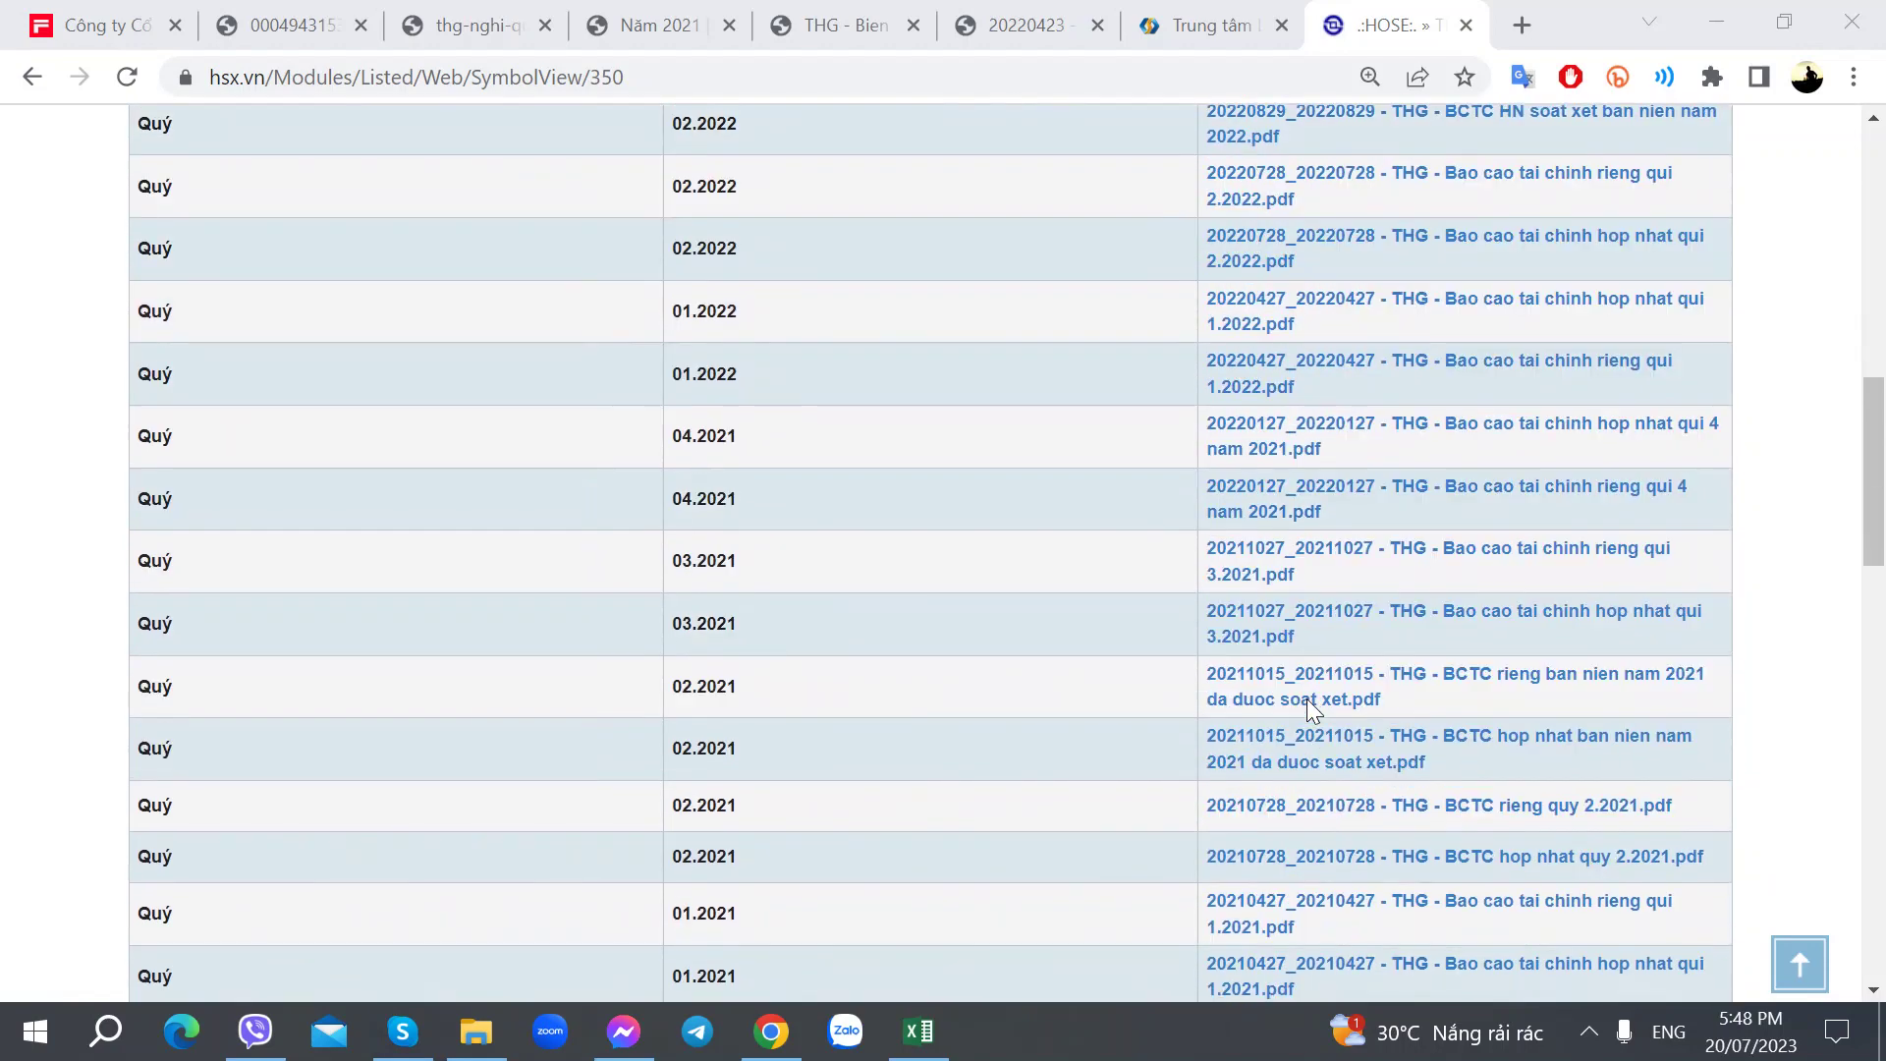
scroll(1307, 698, down, 1)
scroll(1306, 698, up, 3)
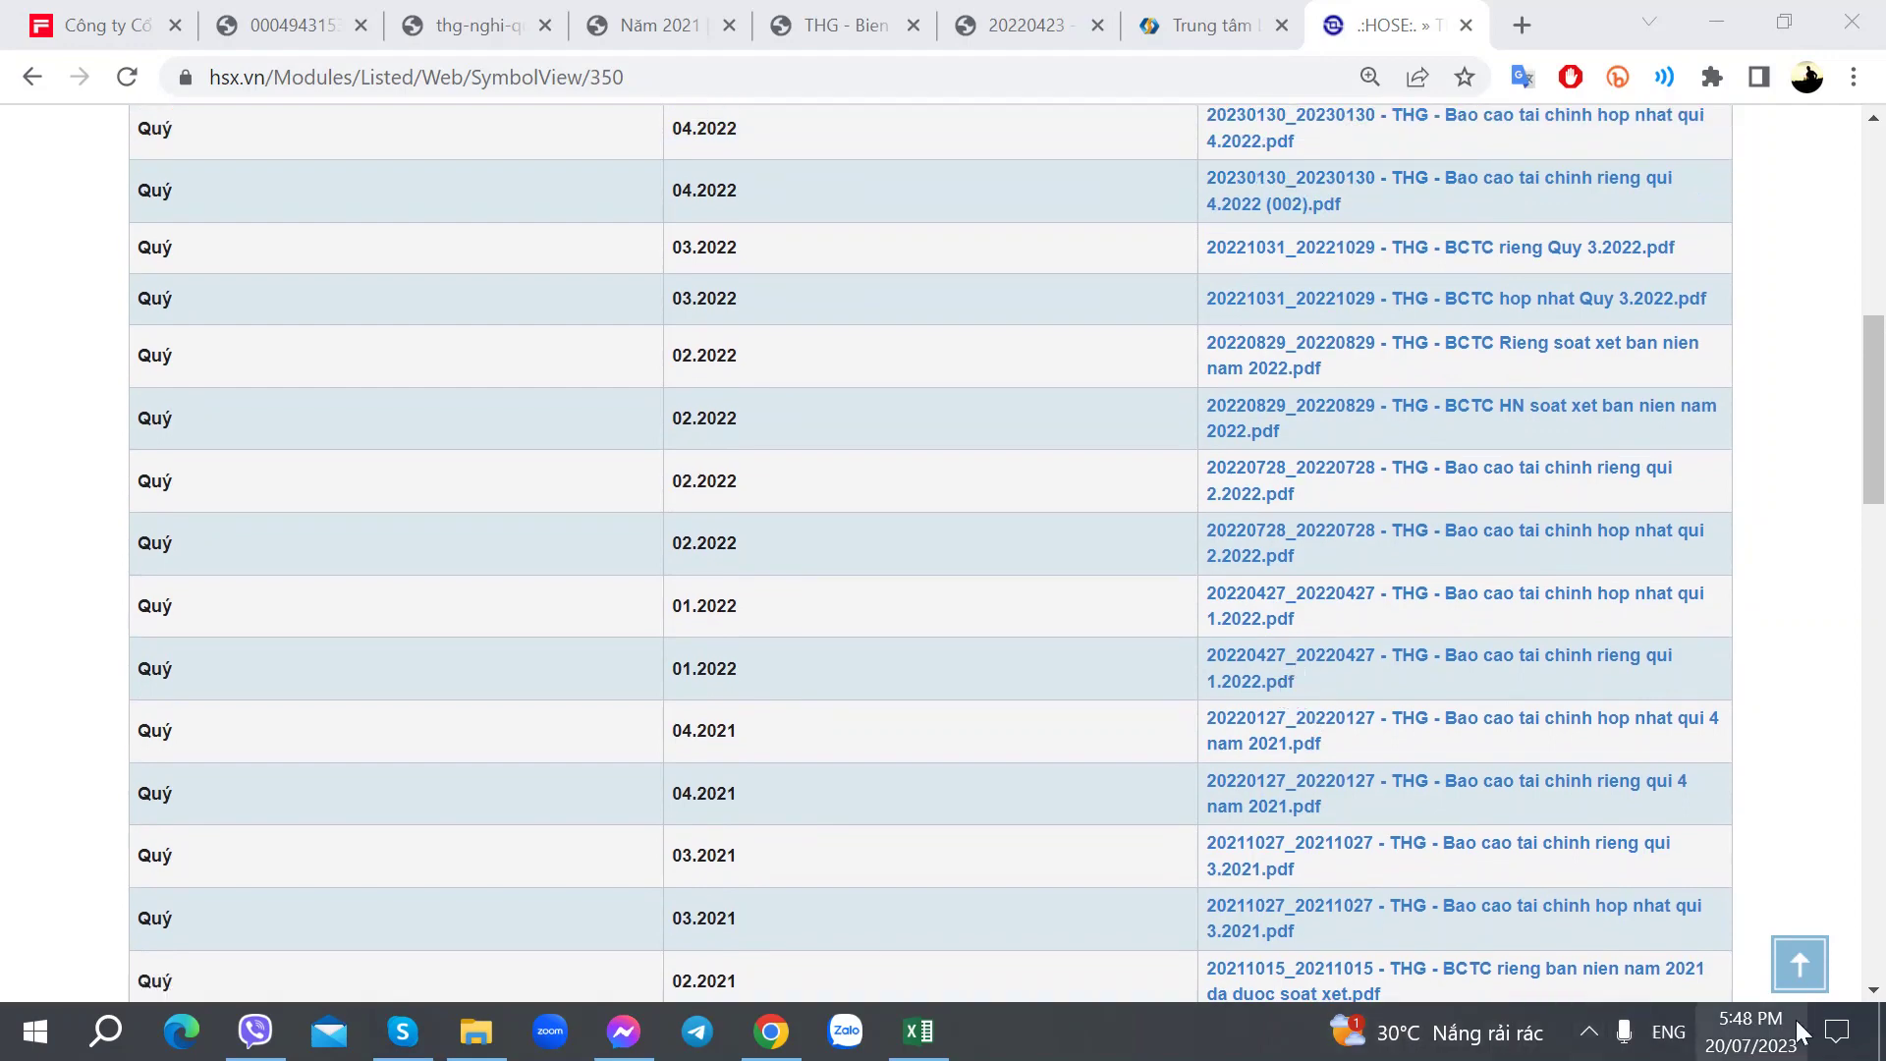
Step: Open the audited consolidated 2022 financial report from THG's CafeF report list in a new tab
click(299, 14)
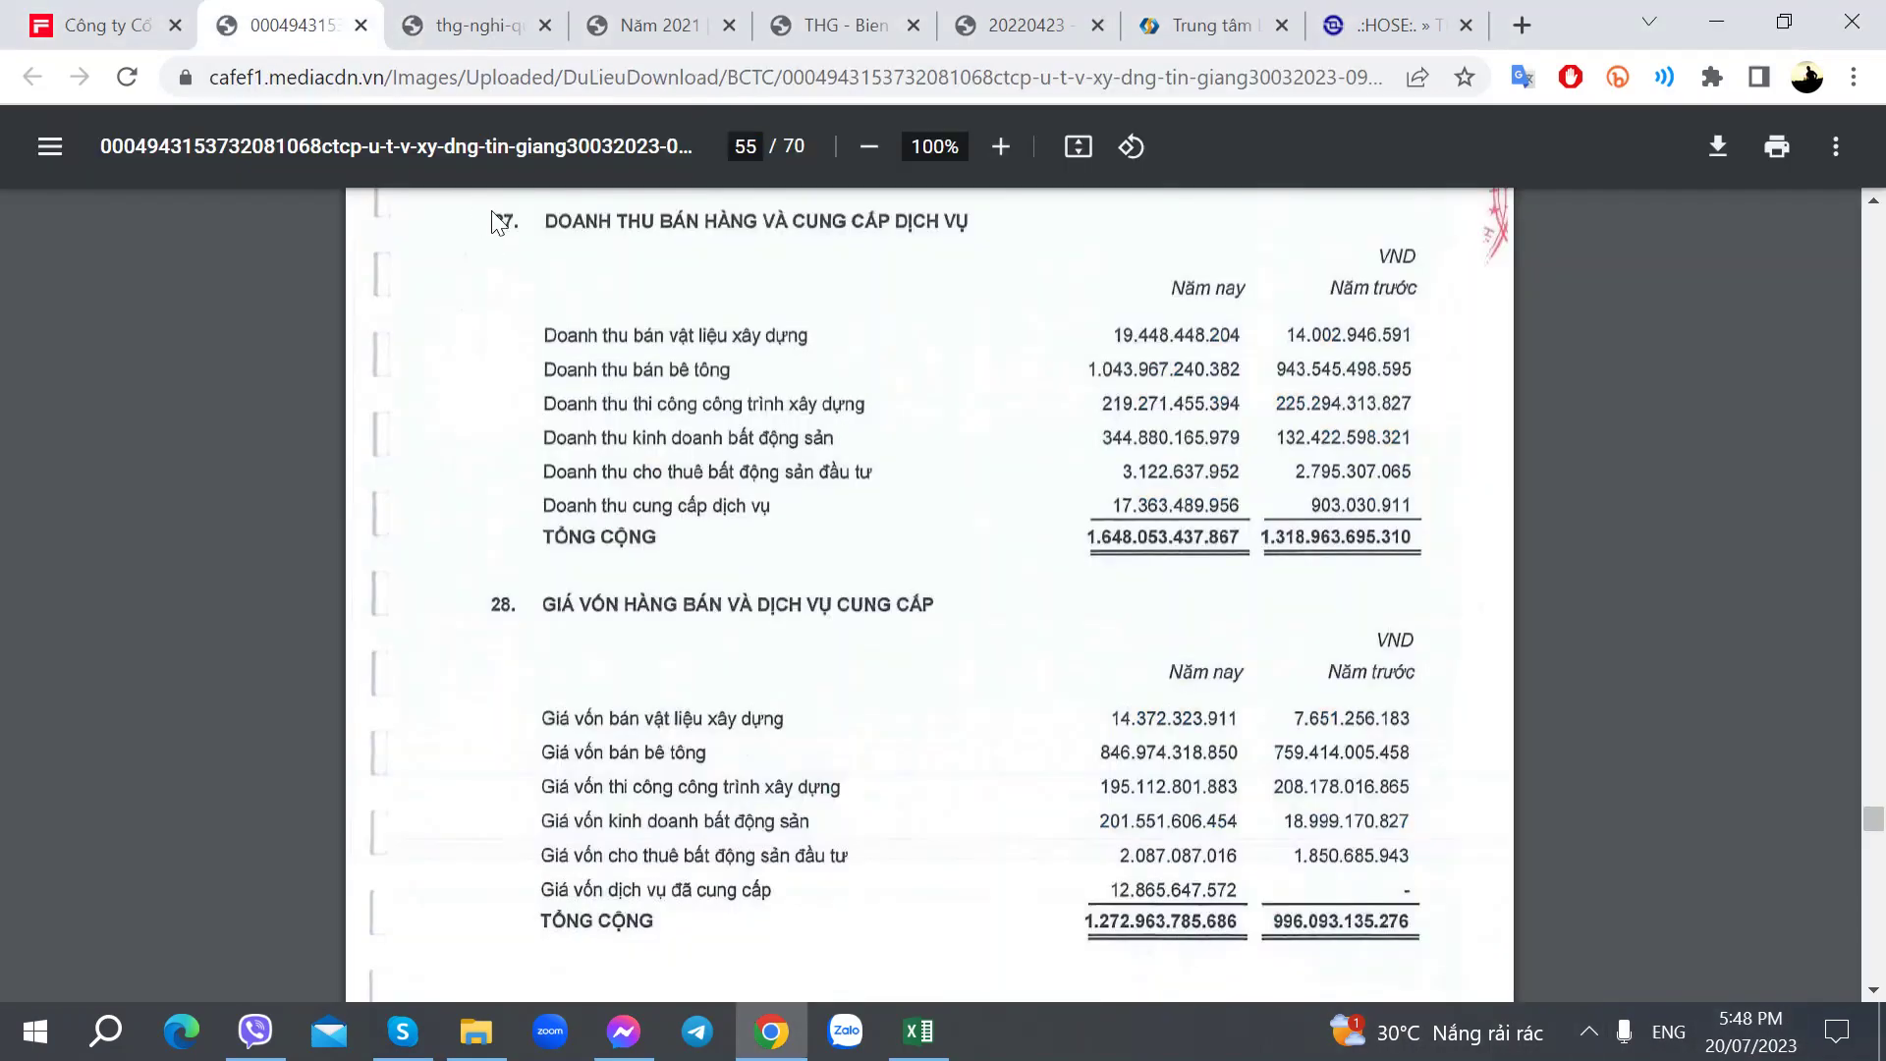
click(948, 12)
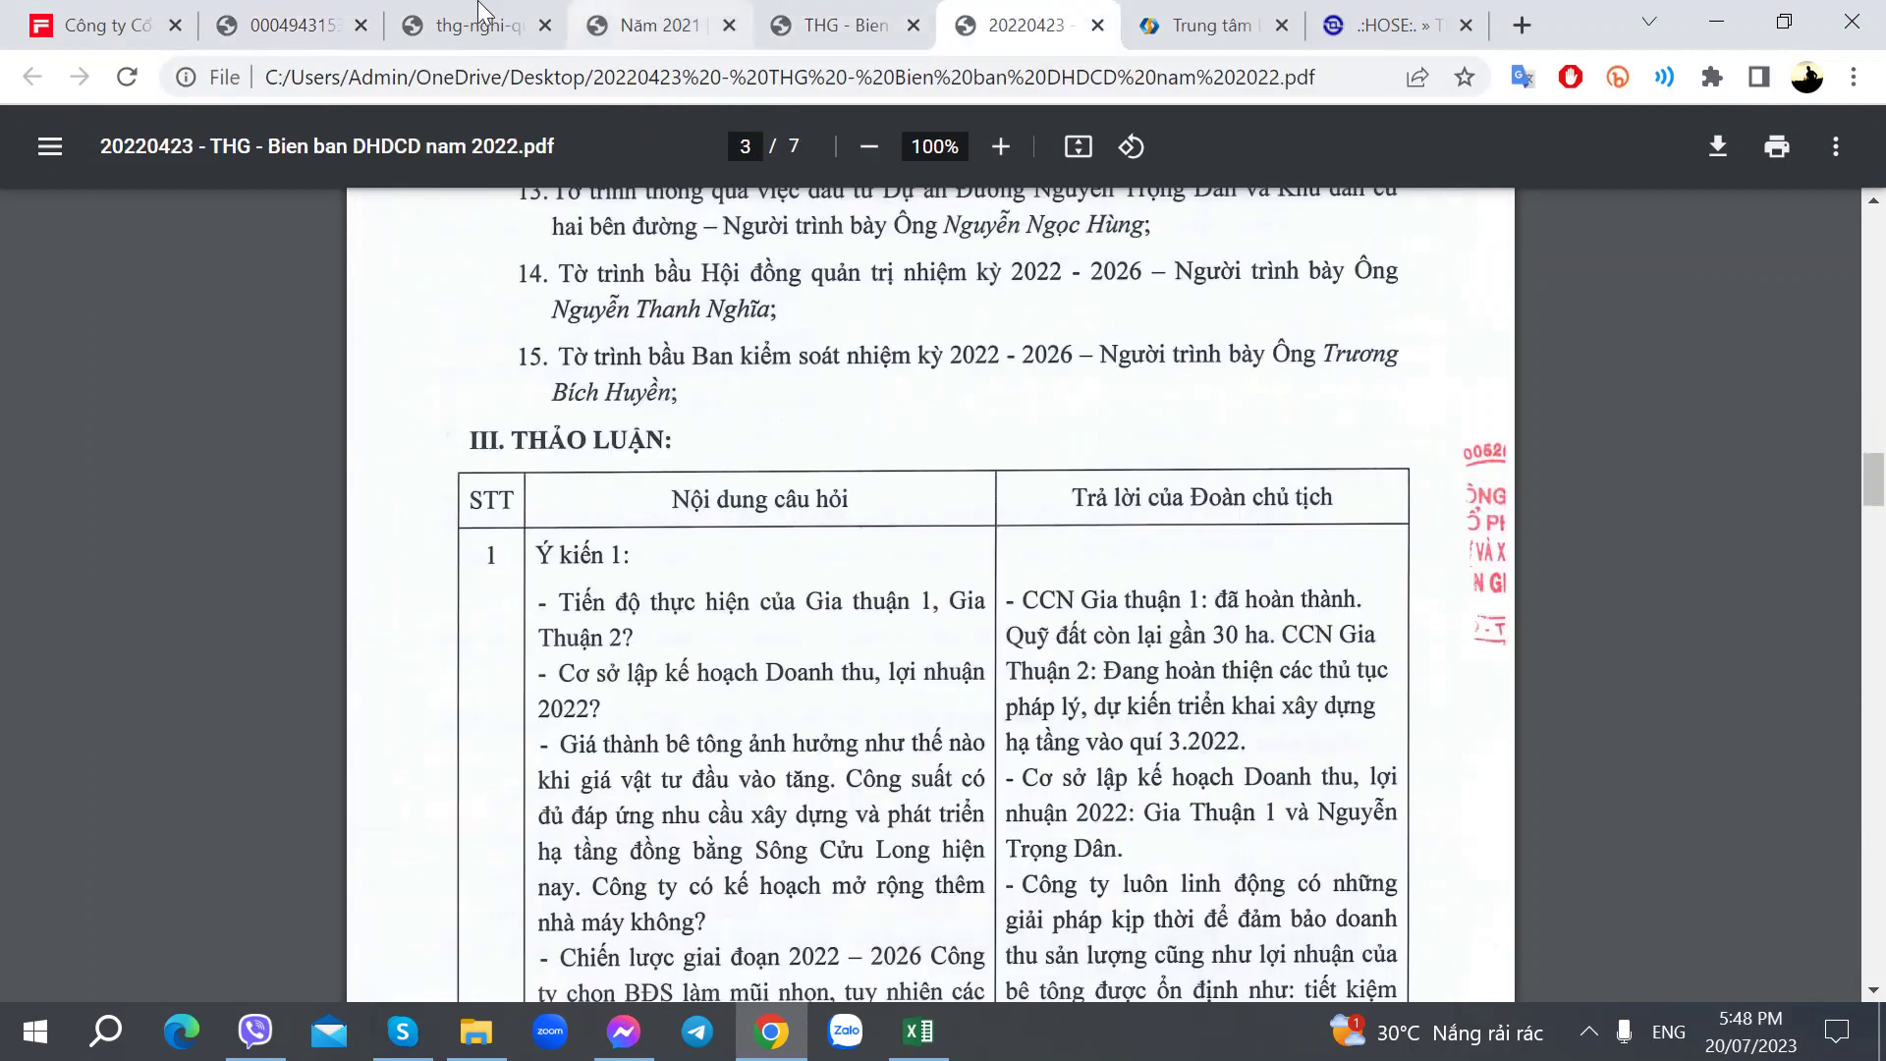
click(98, 25)
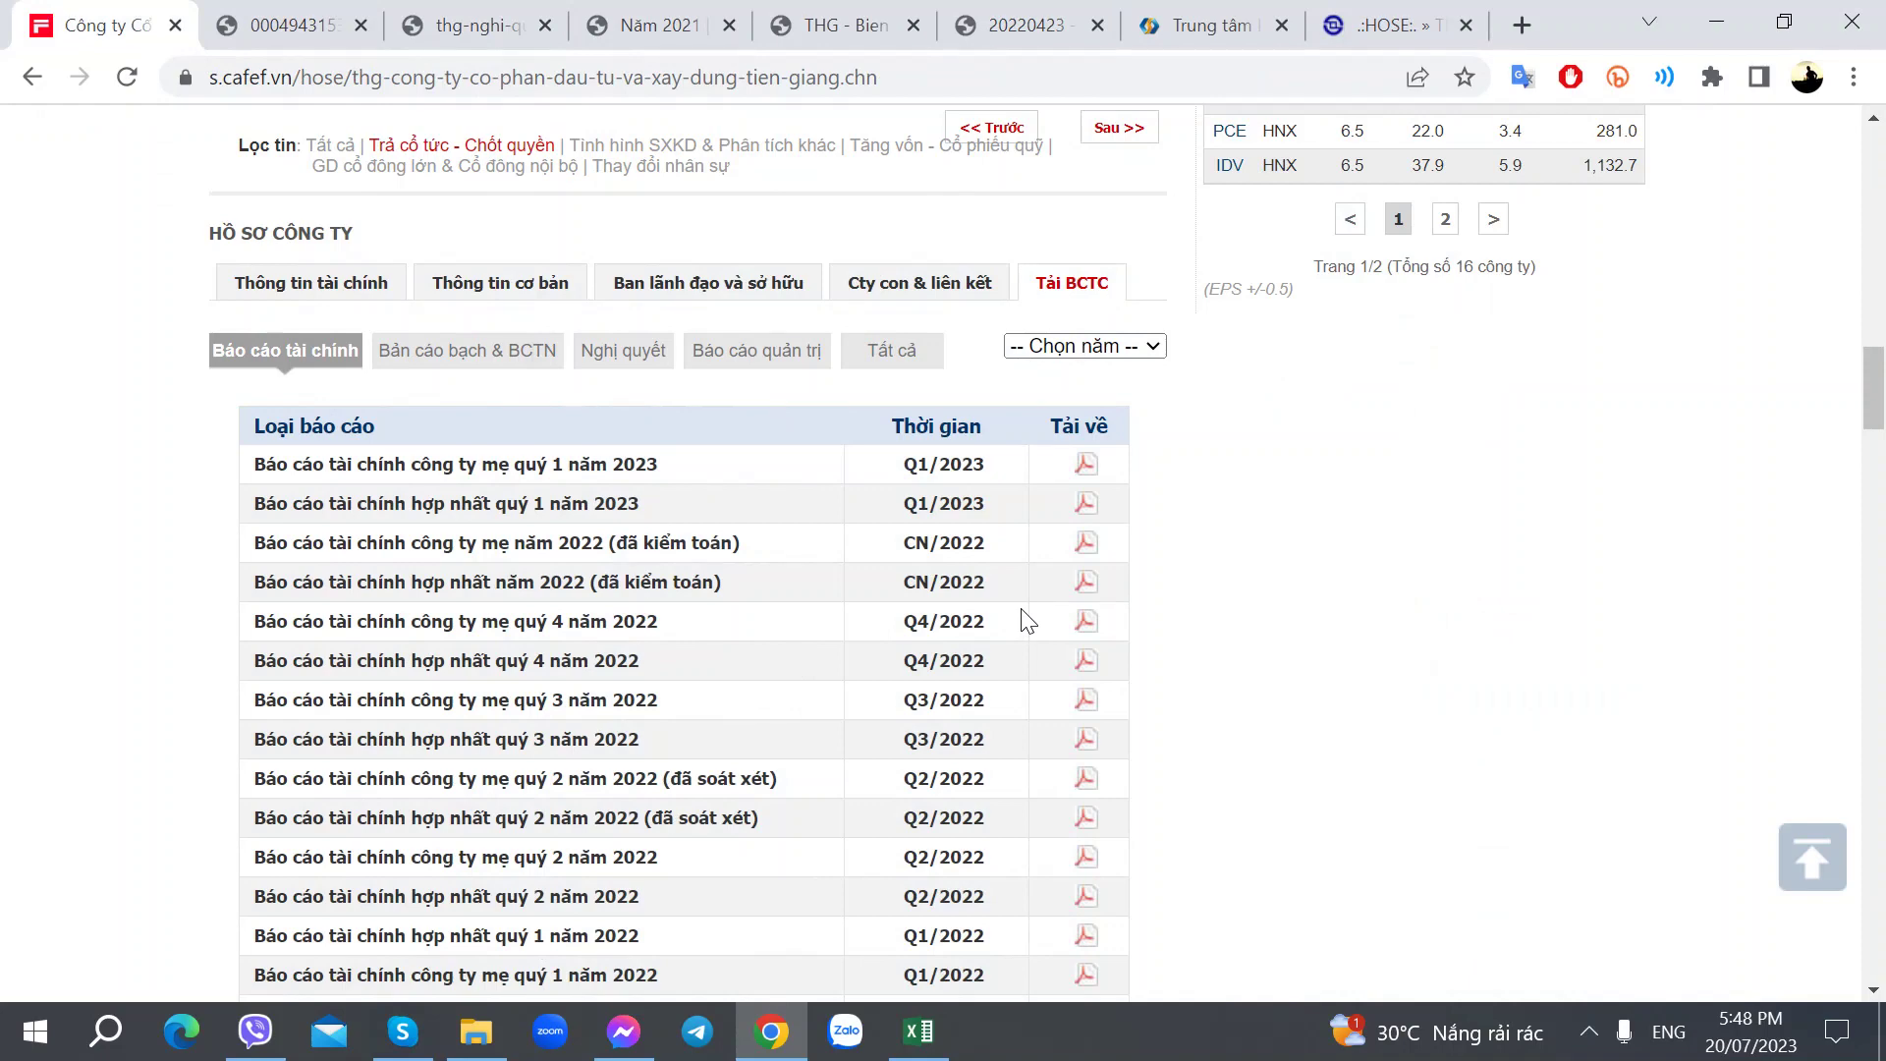
right_click(1086, 584)
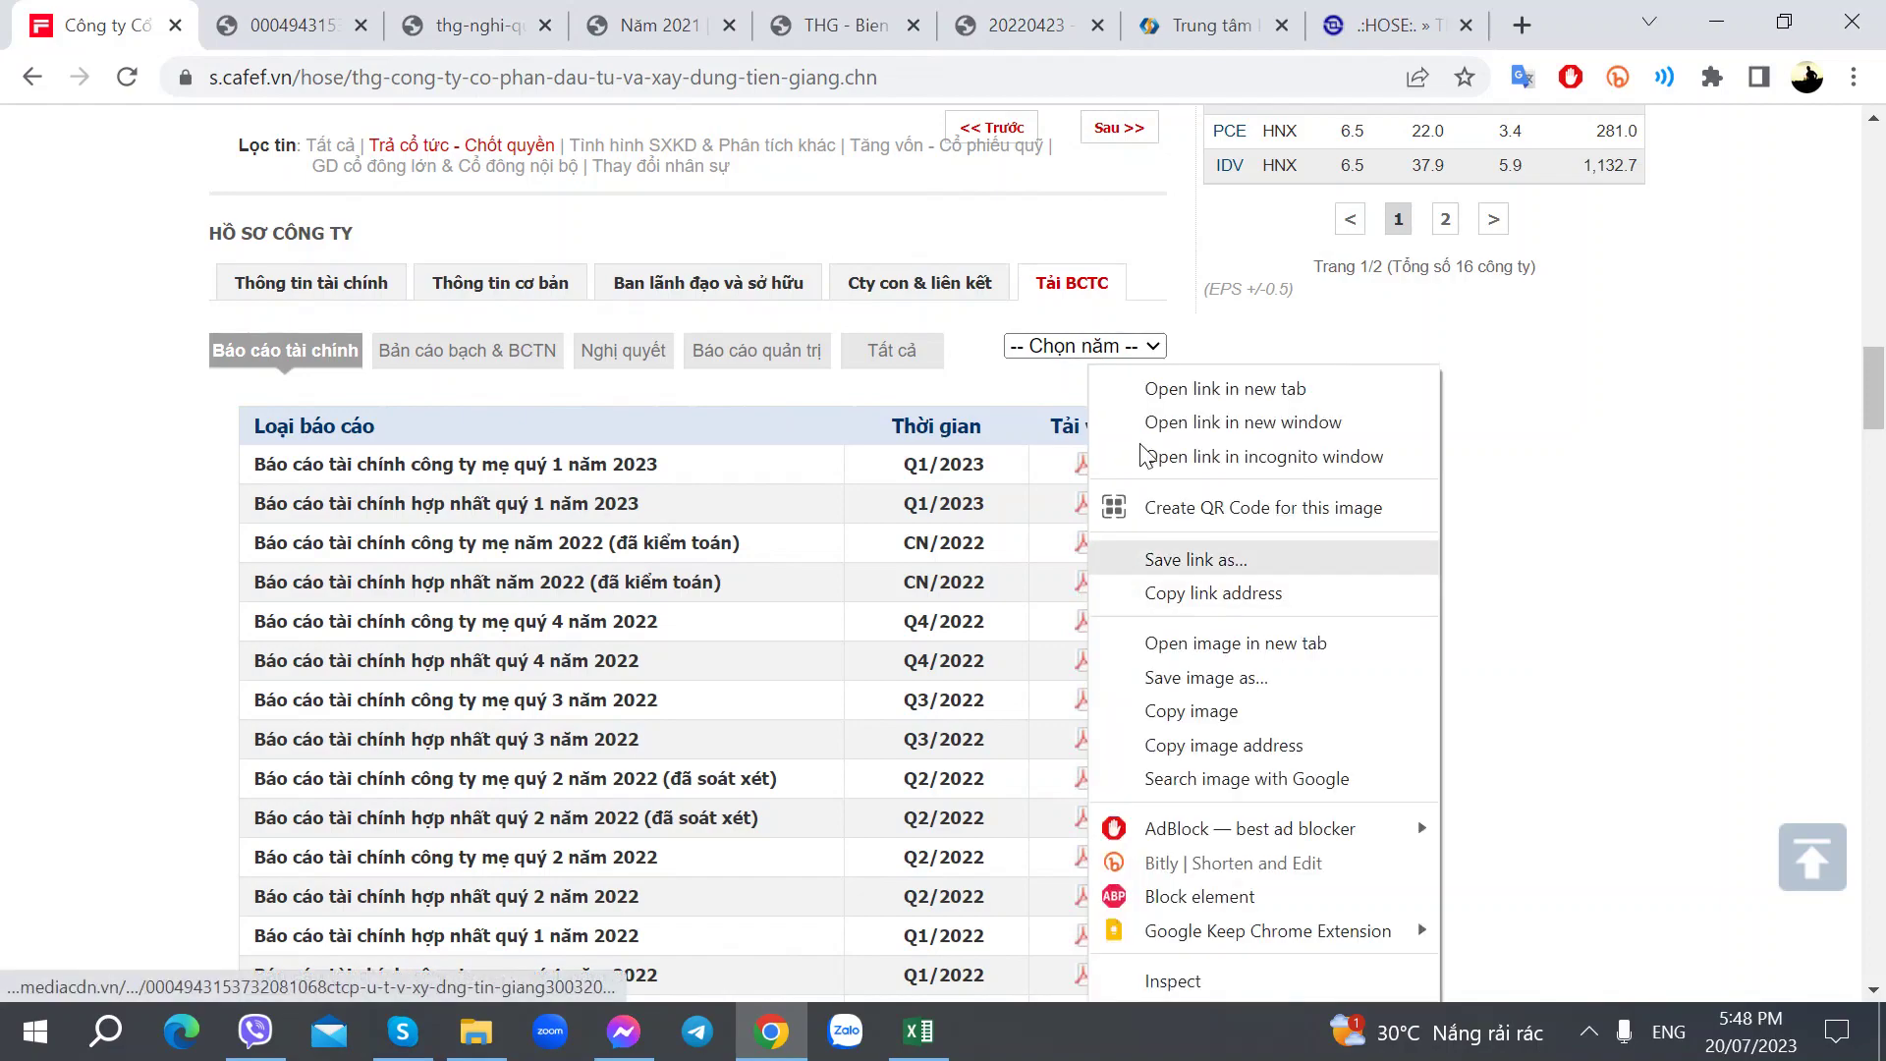
click(1167, 385)
Step: Close the old document and VSD tabs, and move the newly opened financial report after the HOSE tab
click(266, 25)
key(ctrl+w)
click(526, 33)
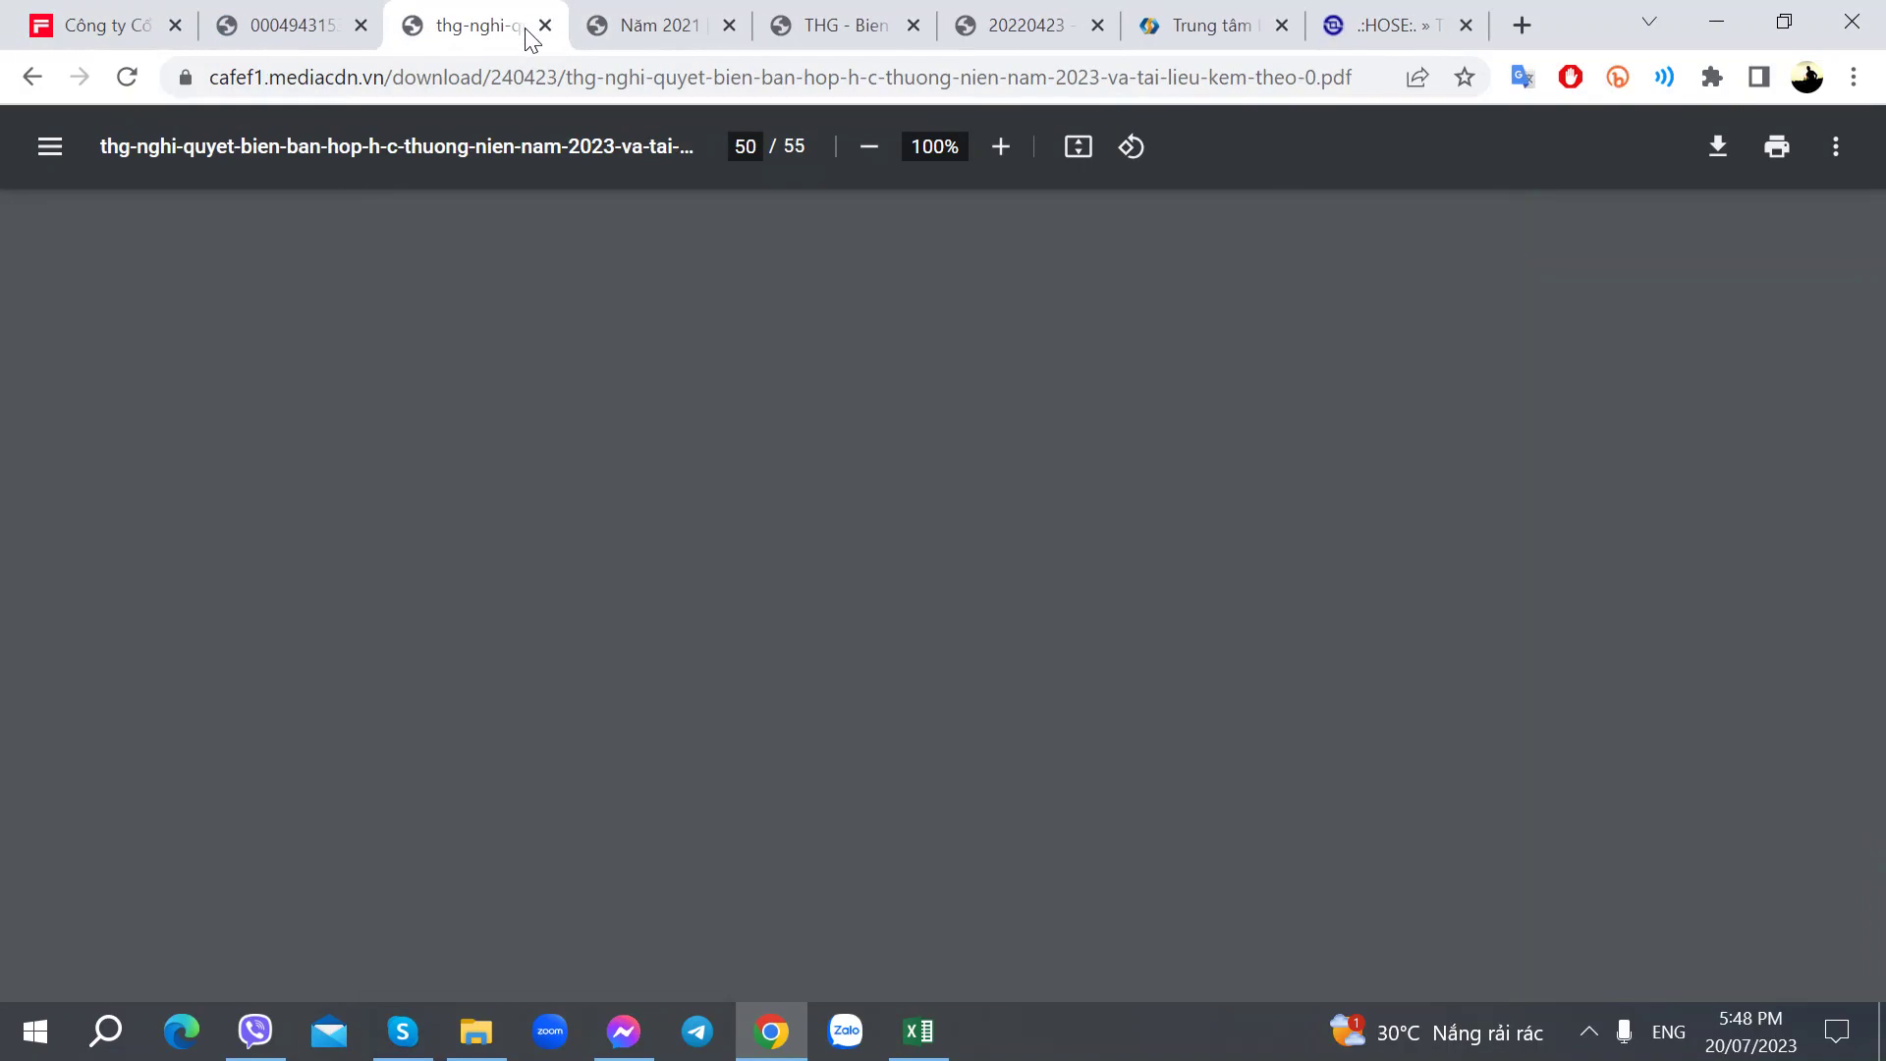
key(ctrl+w)
key(ctrl+w)
key(ctrl+w)
key(ctrl+w)
key(ctrl+w)
key(ctrl+w)
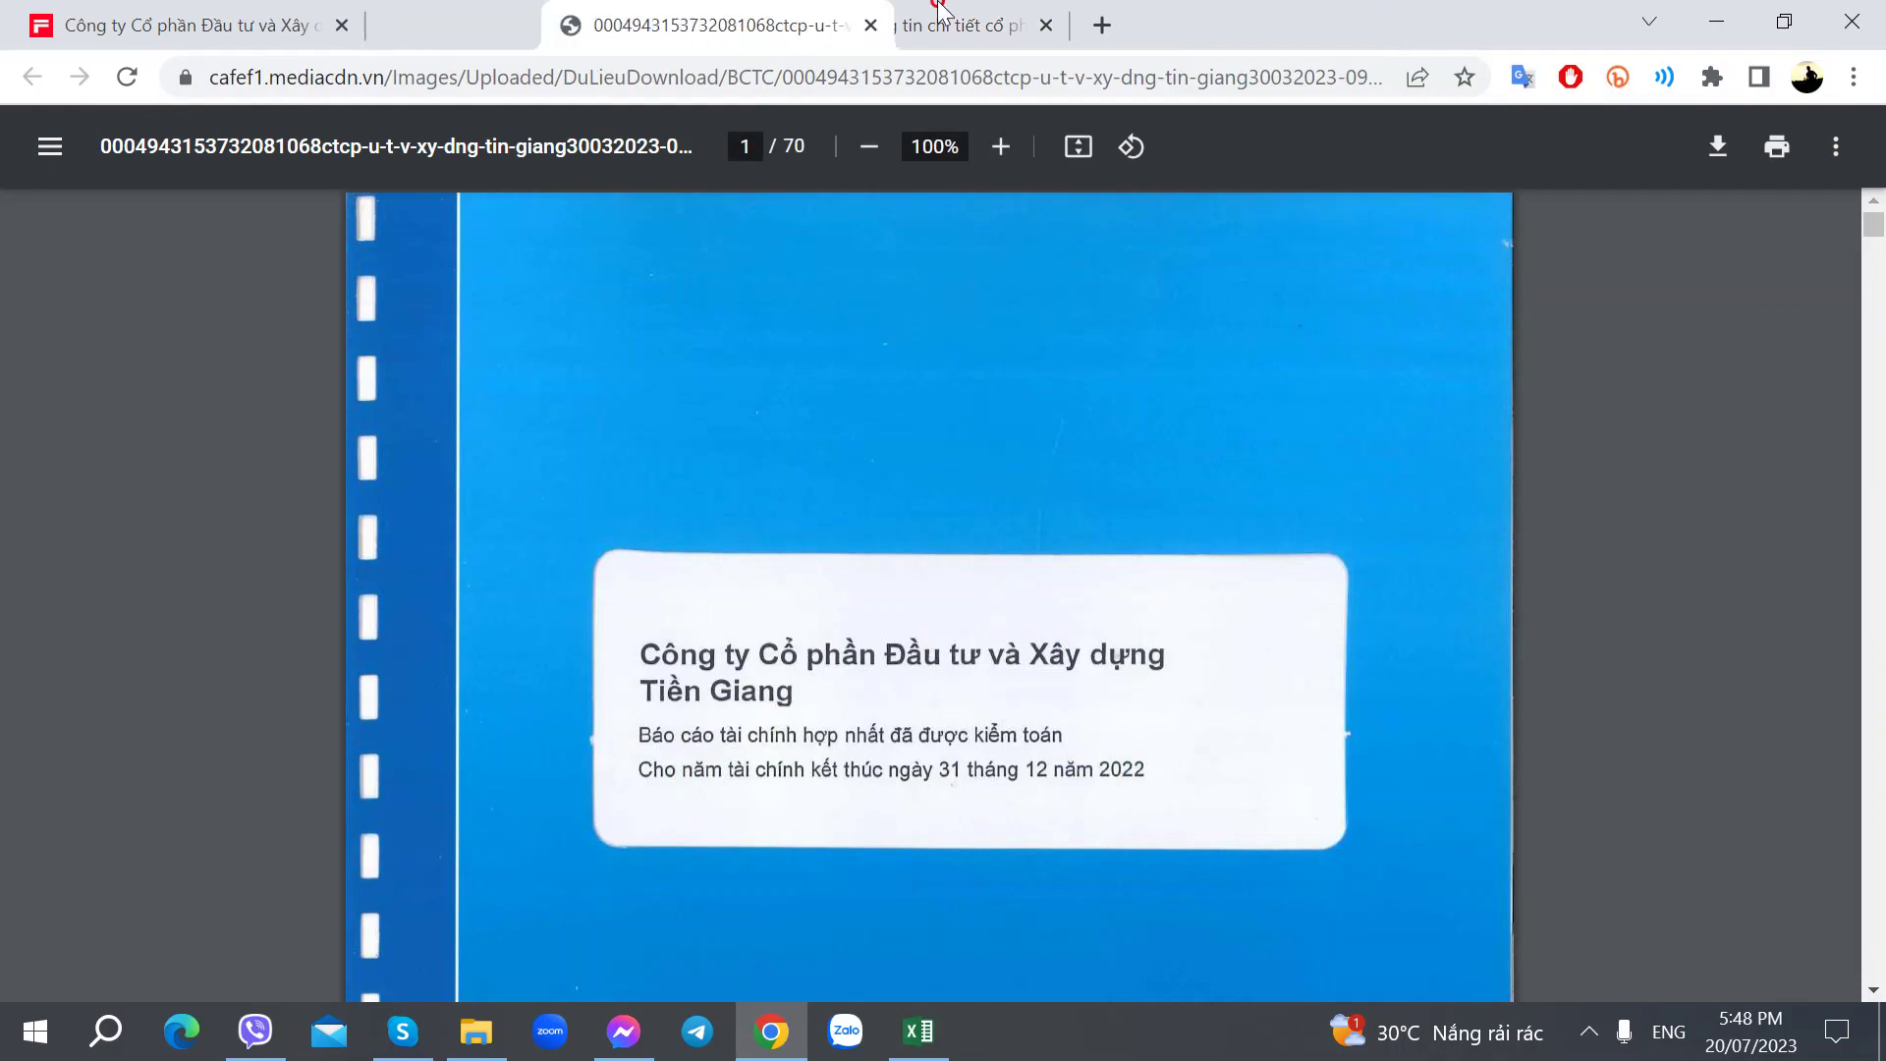
drag(940, 10, 972, 18)
Step: Glance at THG's CafeF page, then look through the 2022 financial report up to the consolidated balance sheet's assets
click(187, 25)
scroll(265, 540, up, 8)
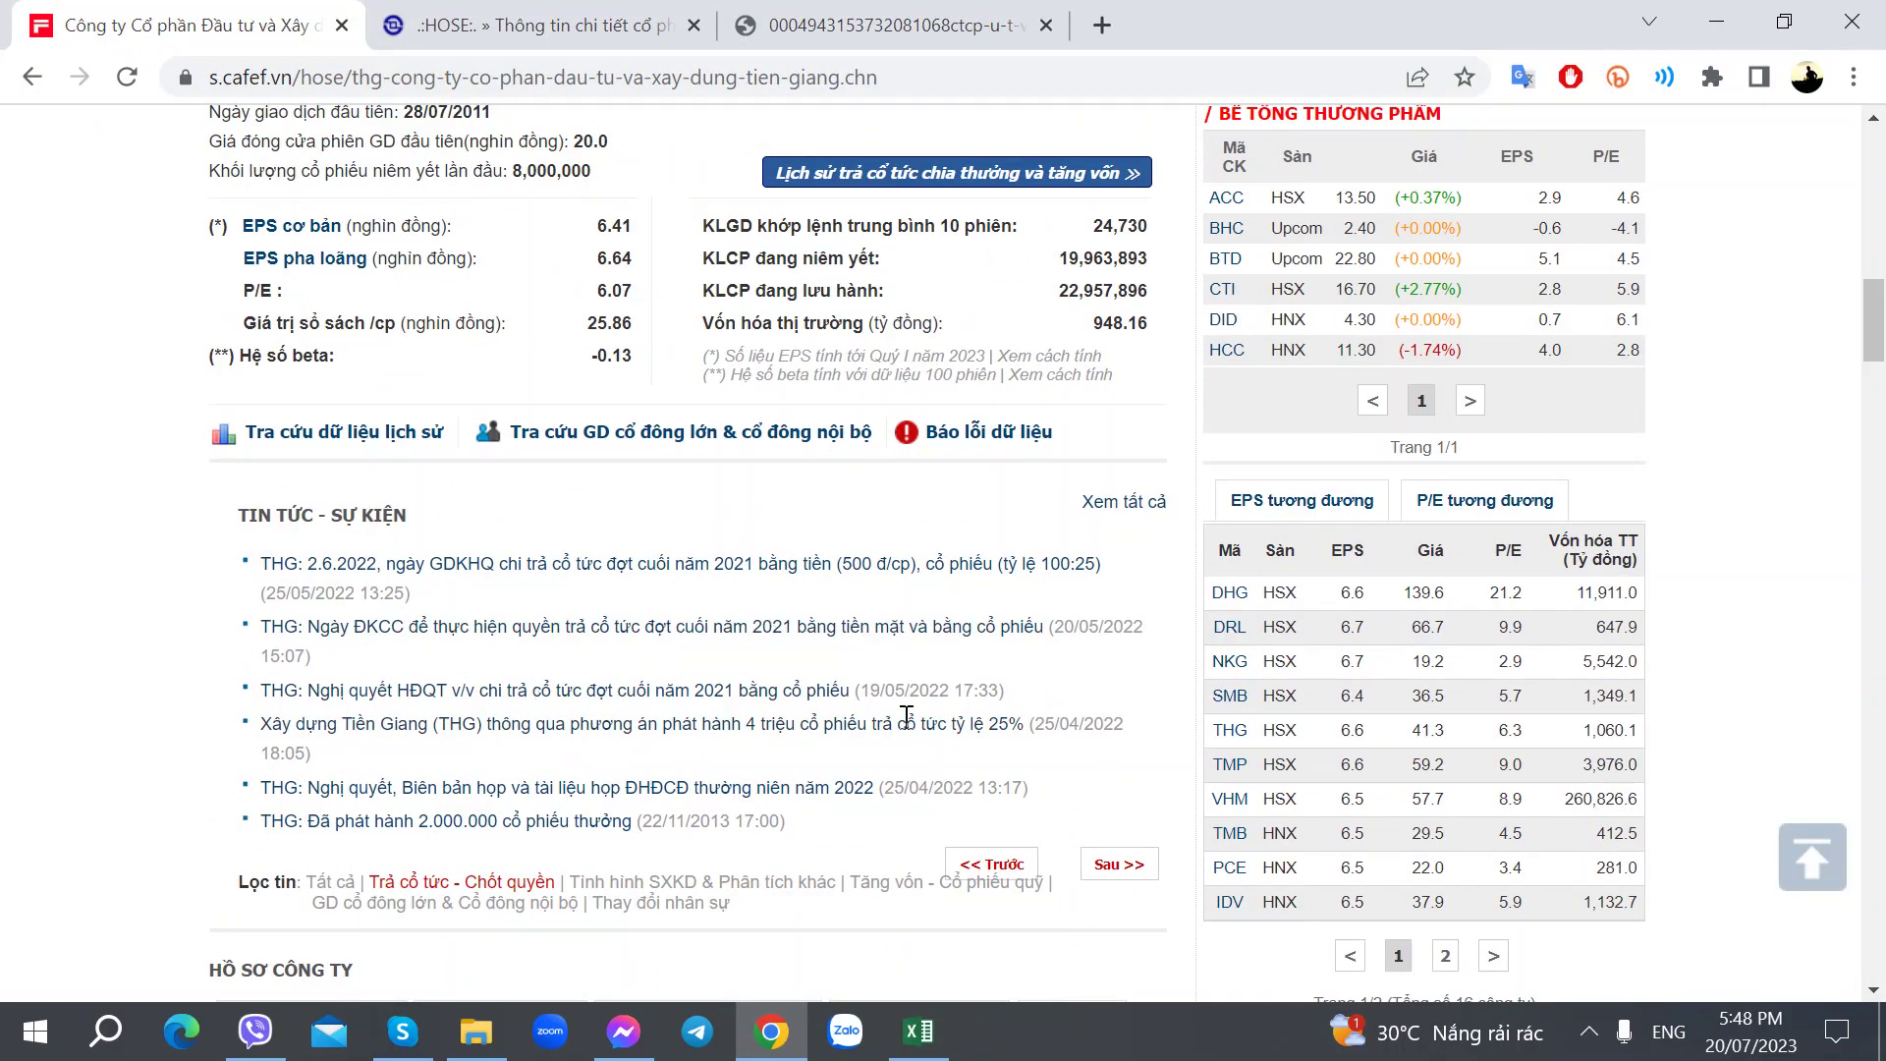
key(ctrl+3)
scroll(650, 715, down, 15)
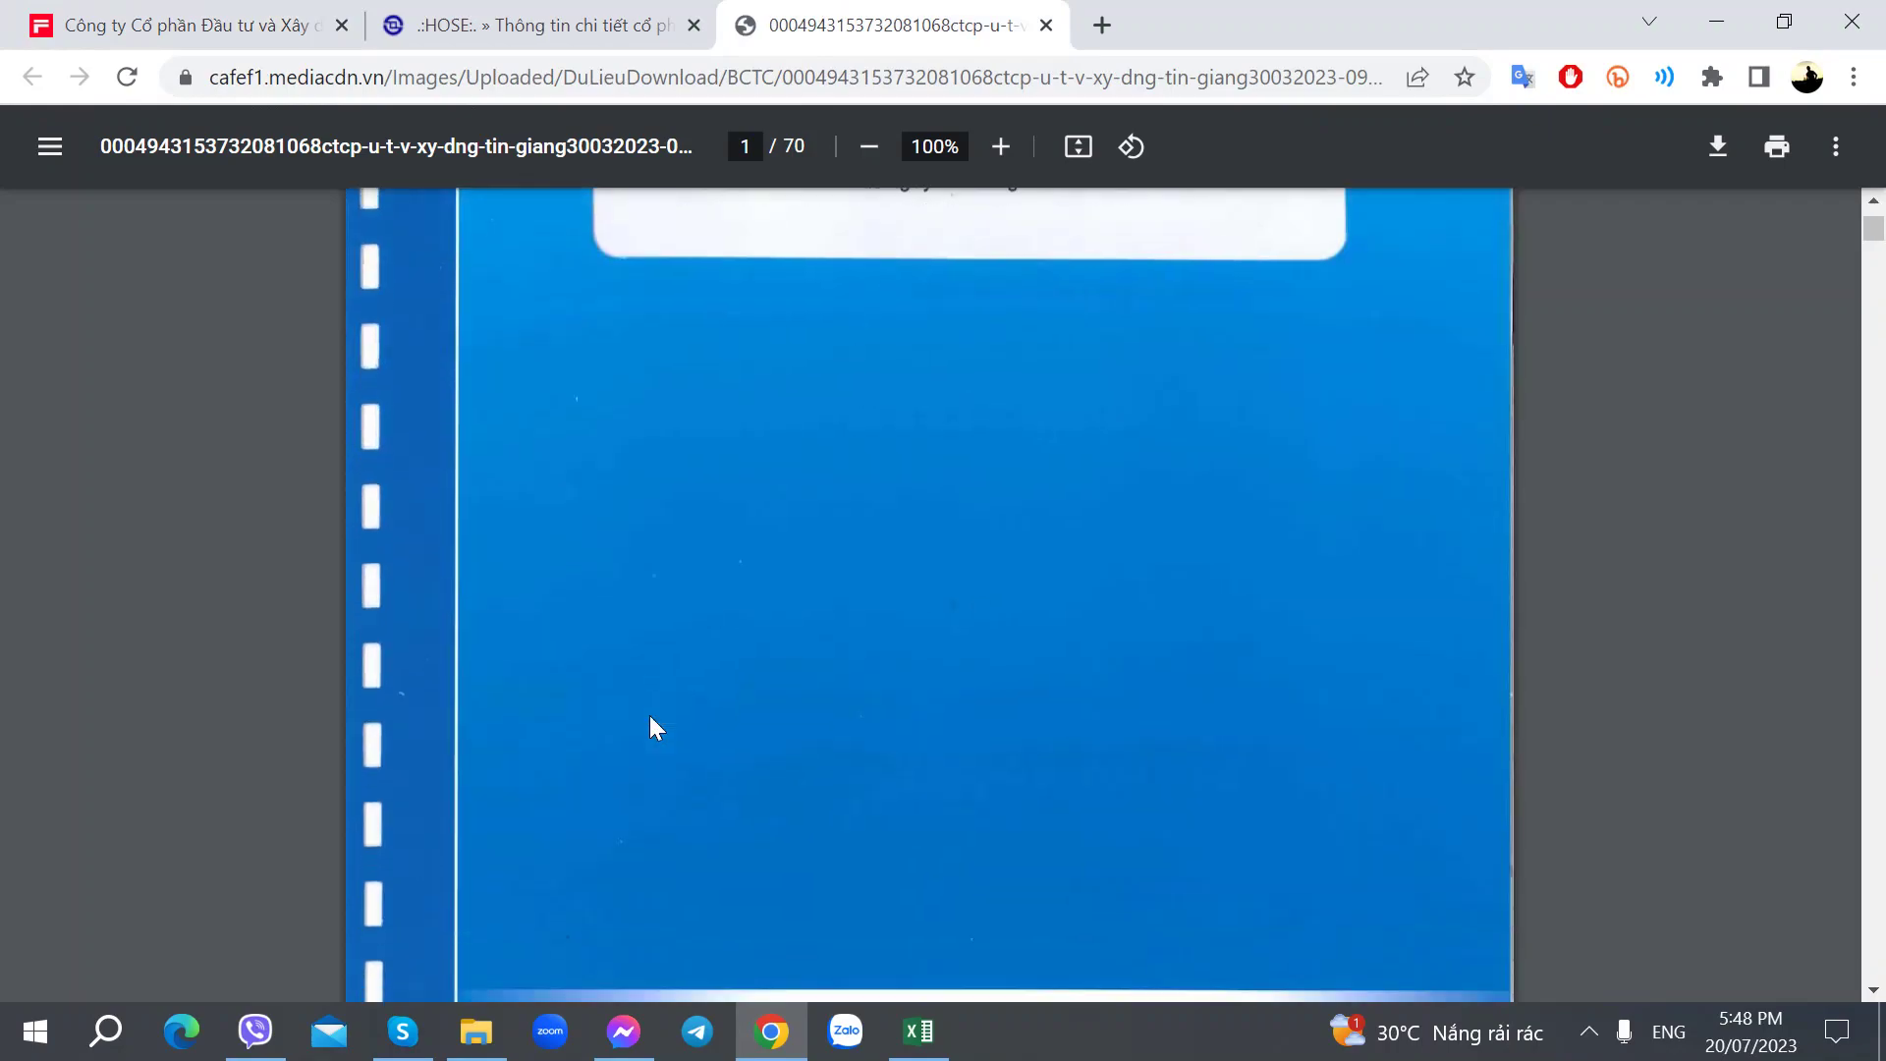
scroll(650, 719, down, 20)
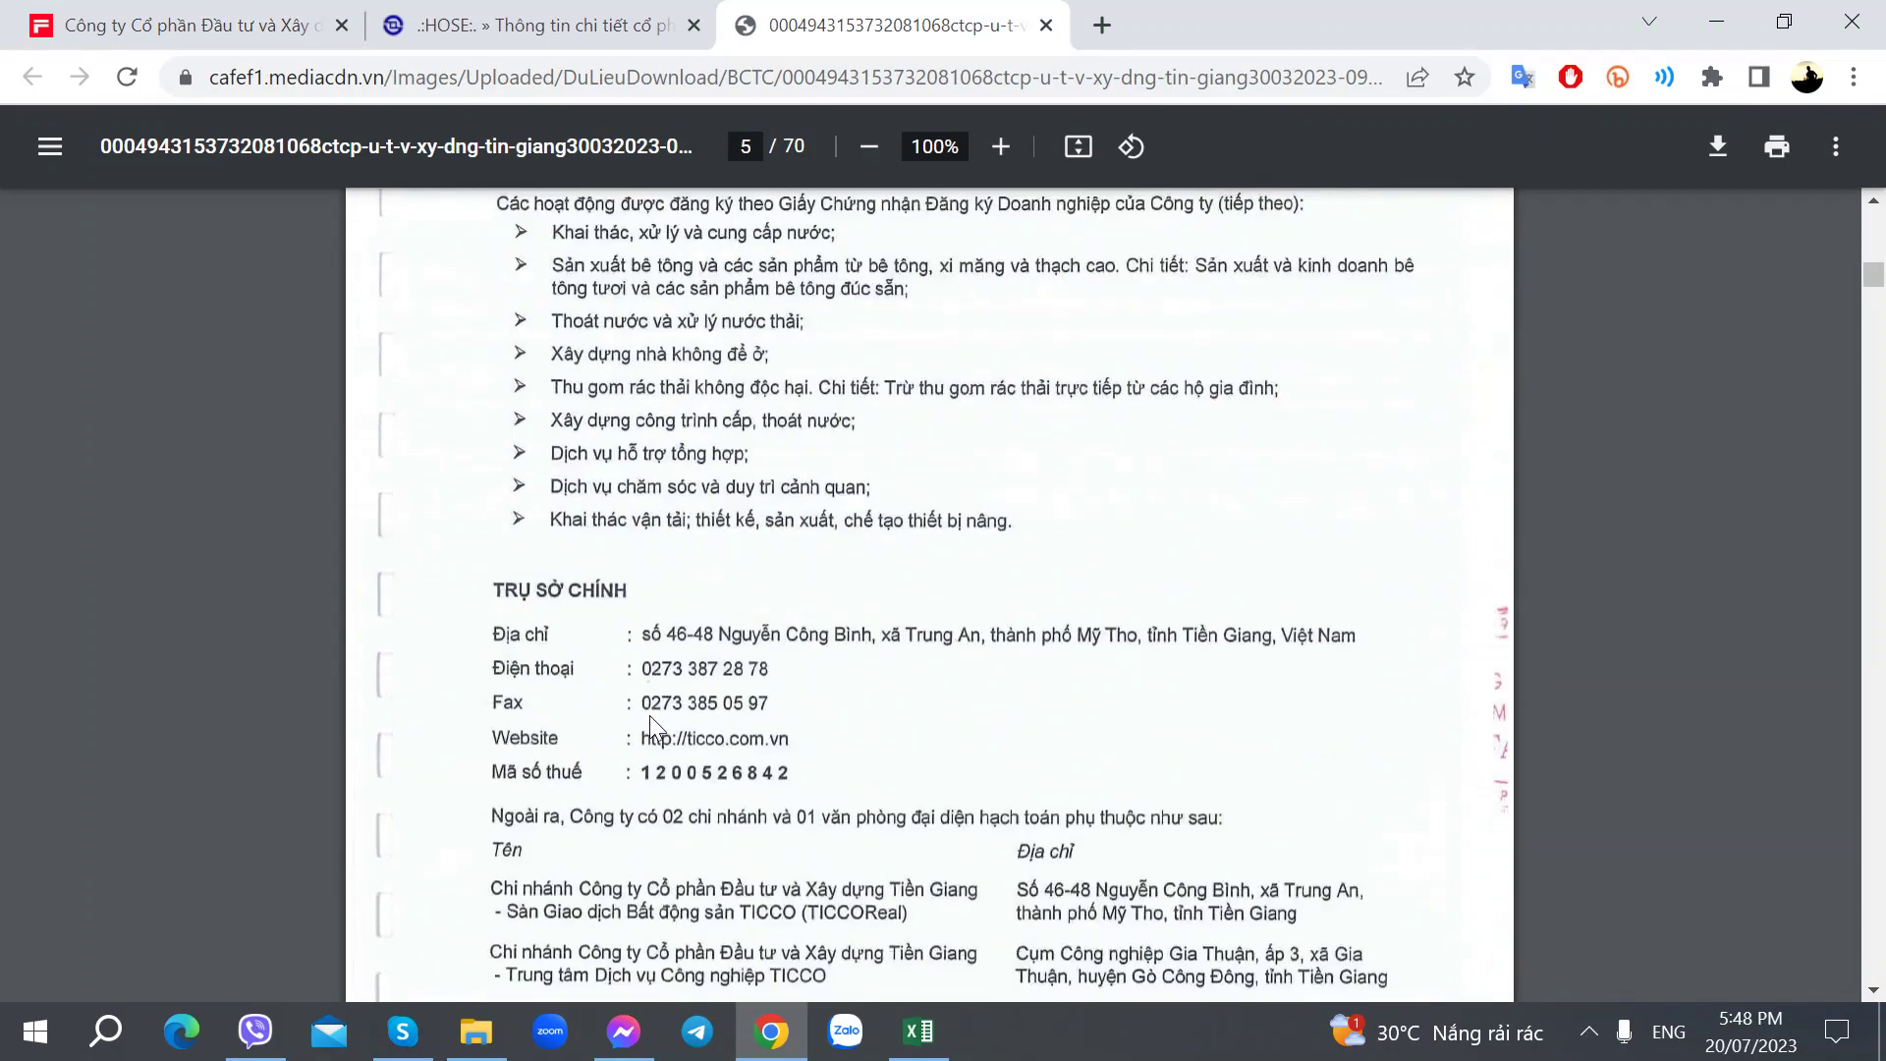
scroll(650, 717, down, 20)
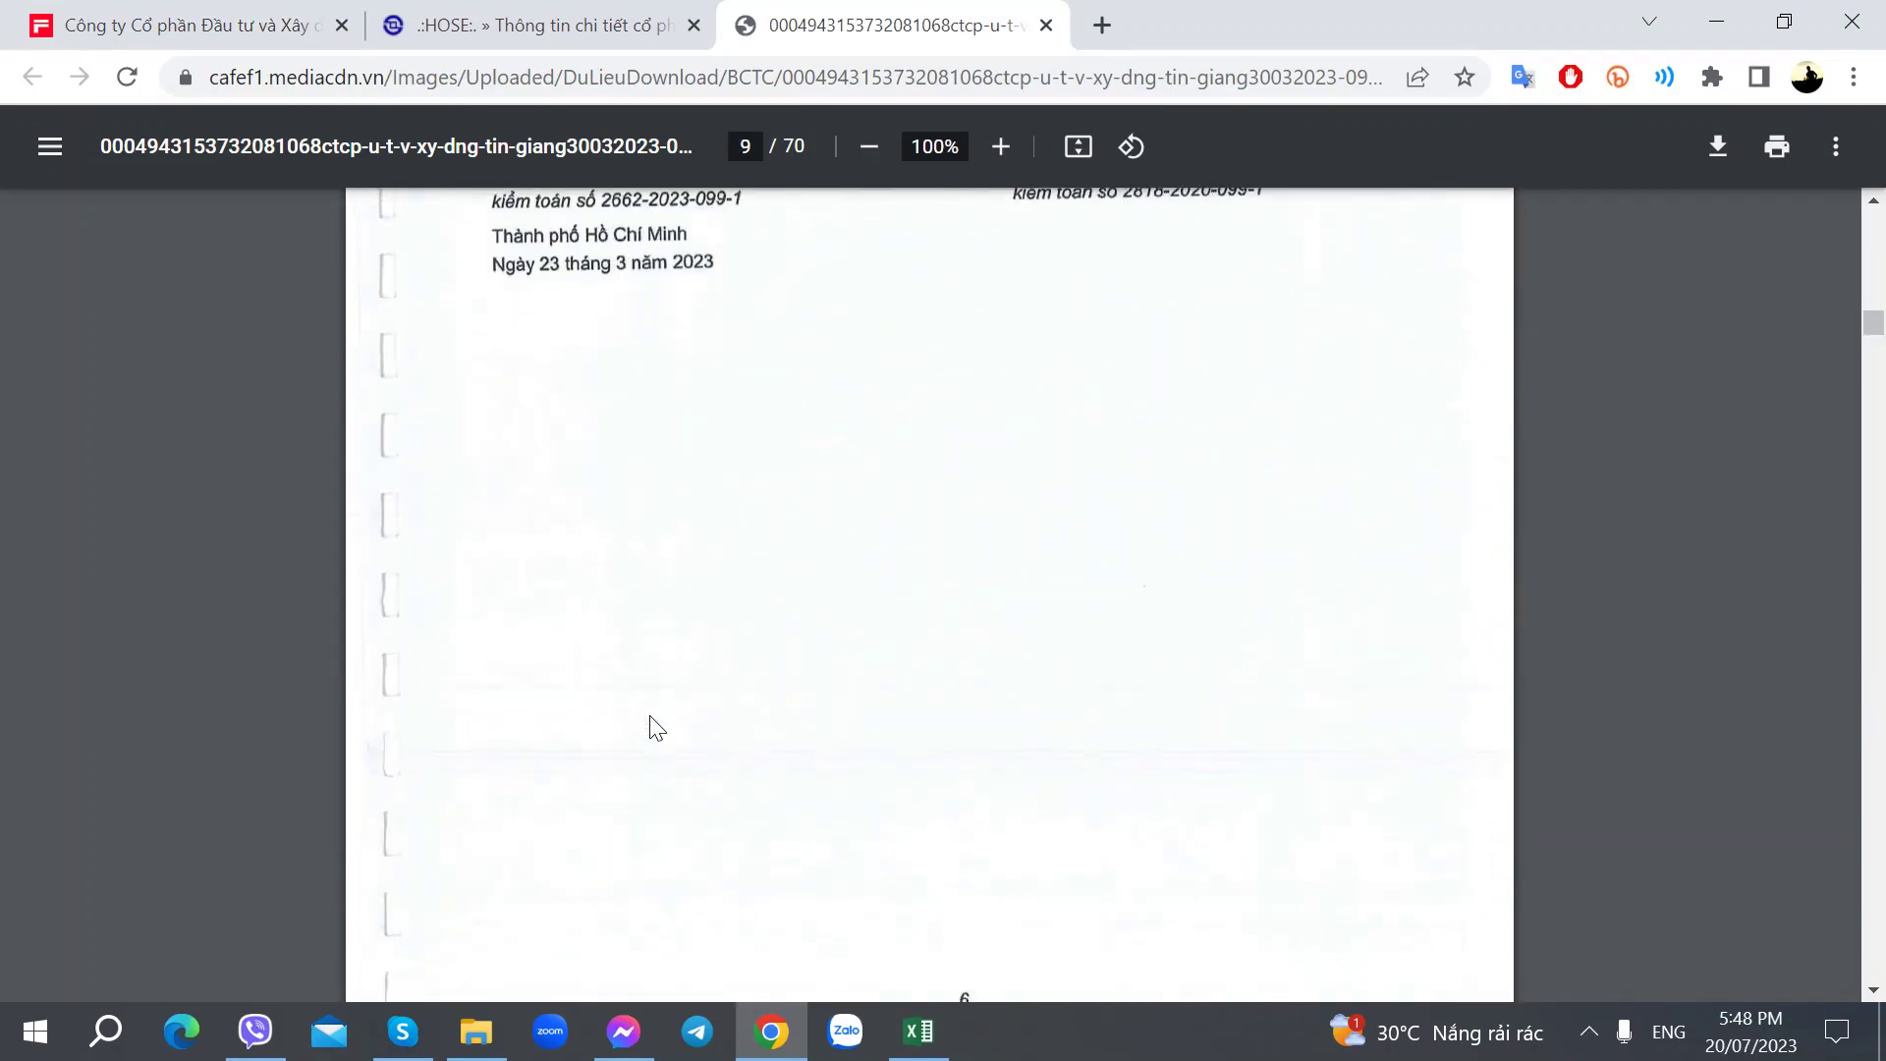
scroll(657, 728, up, 6)
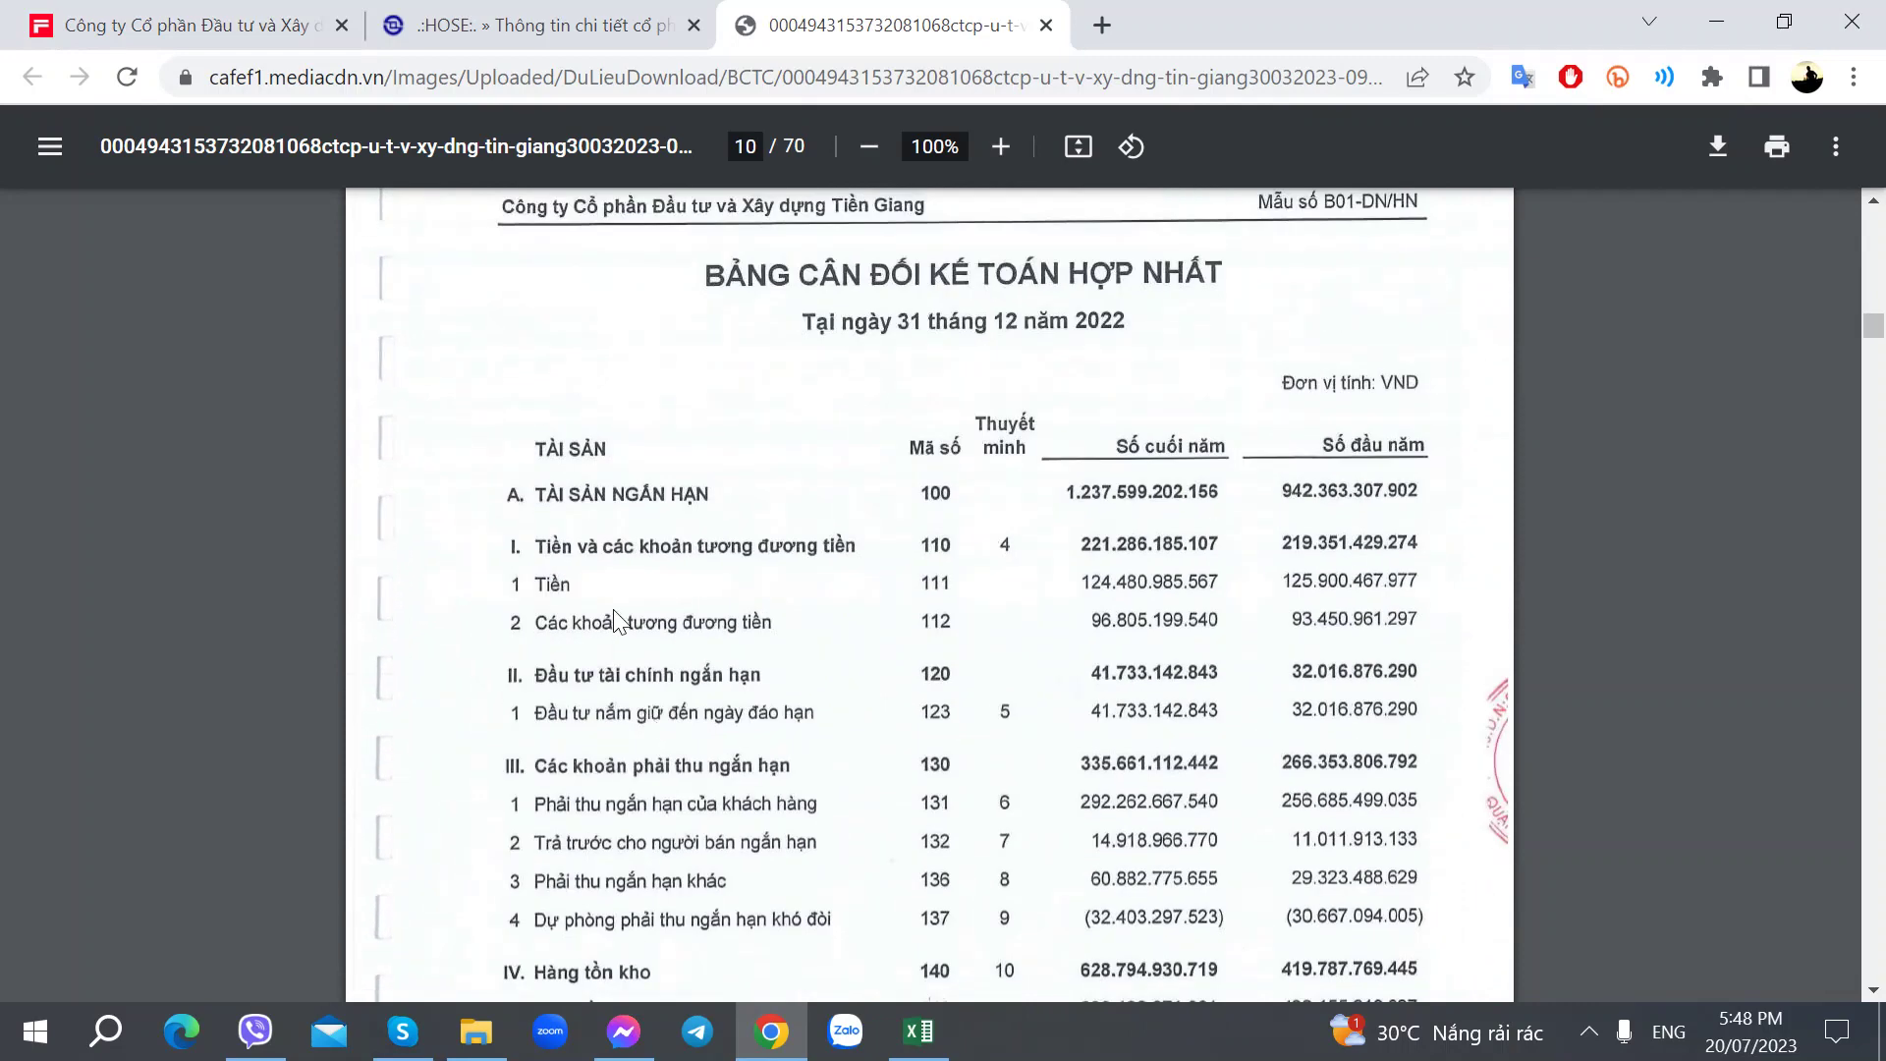
scroll(616, 620, down, 3)
Step: Switch to the THG workbook in Excel and enter the heading "Báo cáo Tài chính" in cell B349
key(alt+Tab)
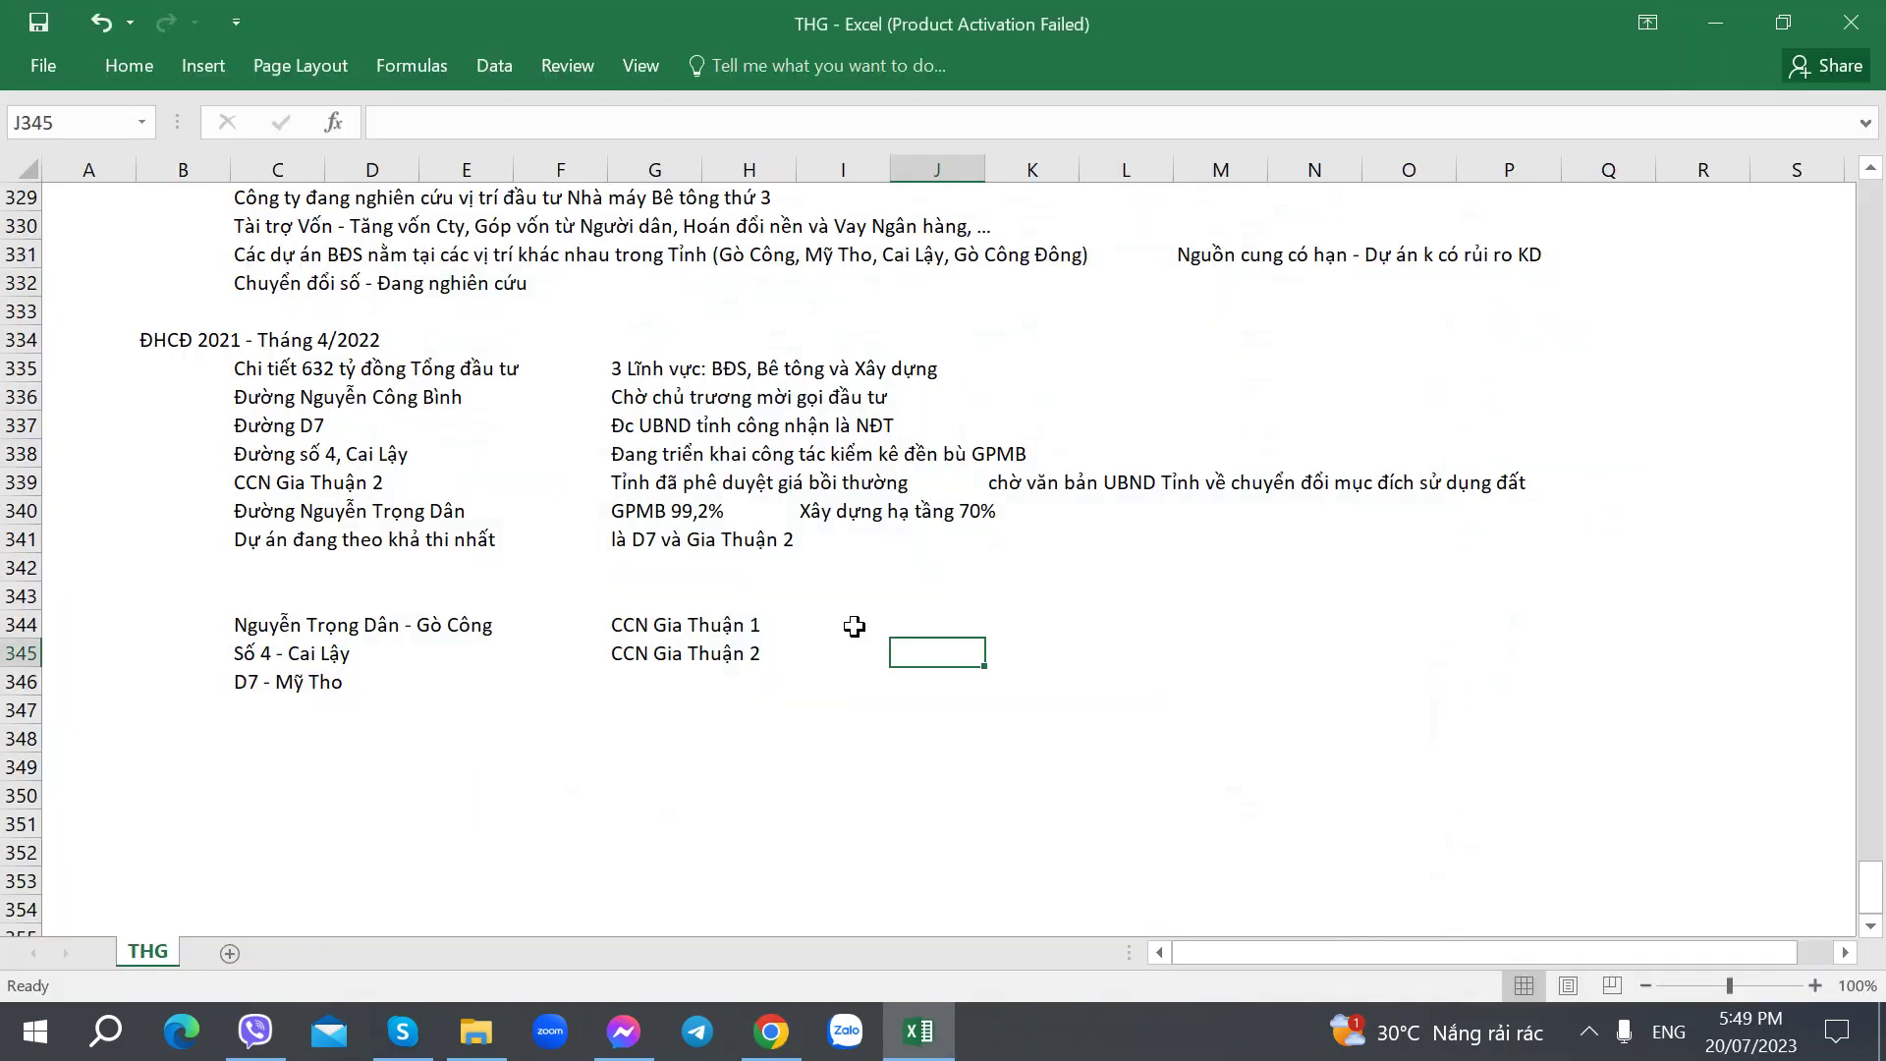
click(186, 766)
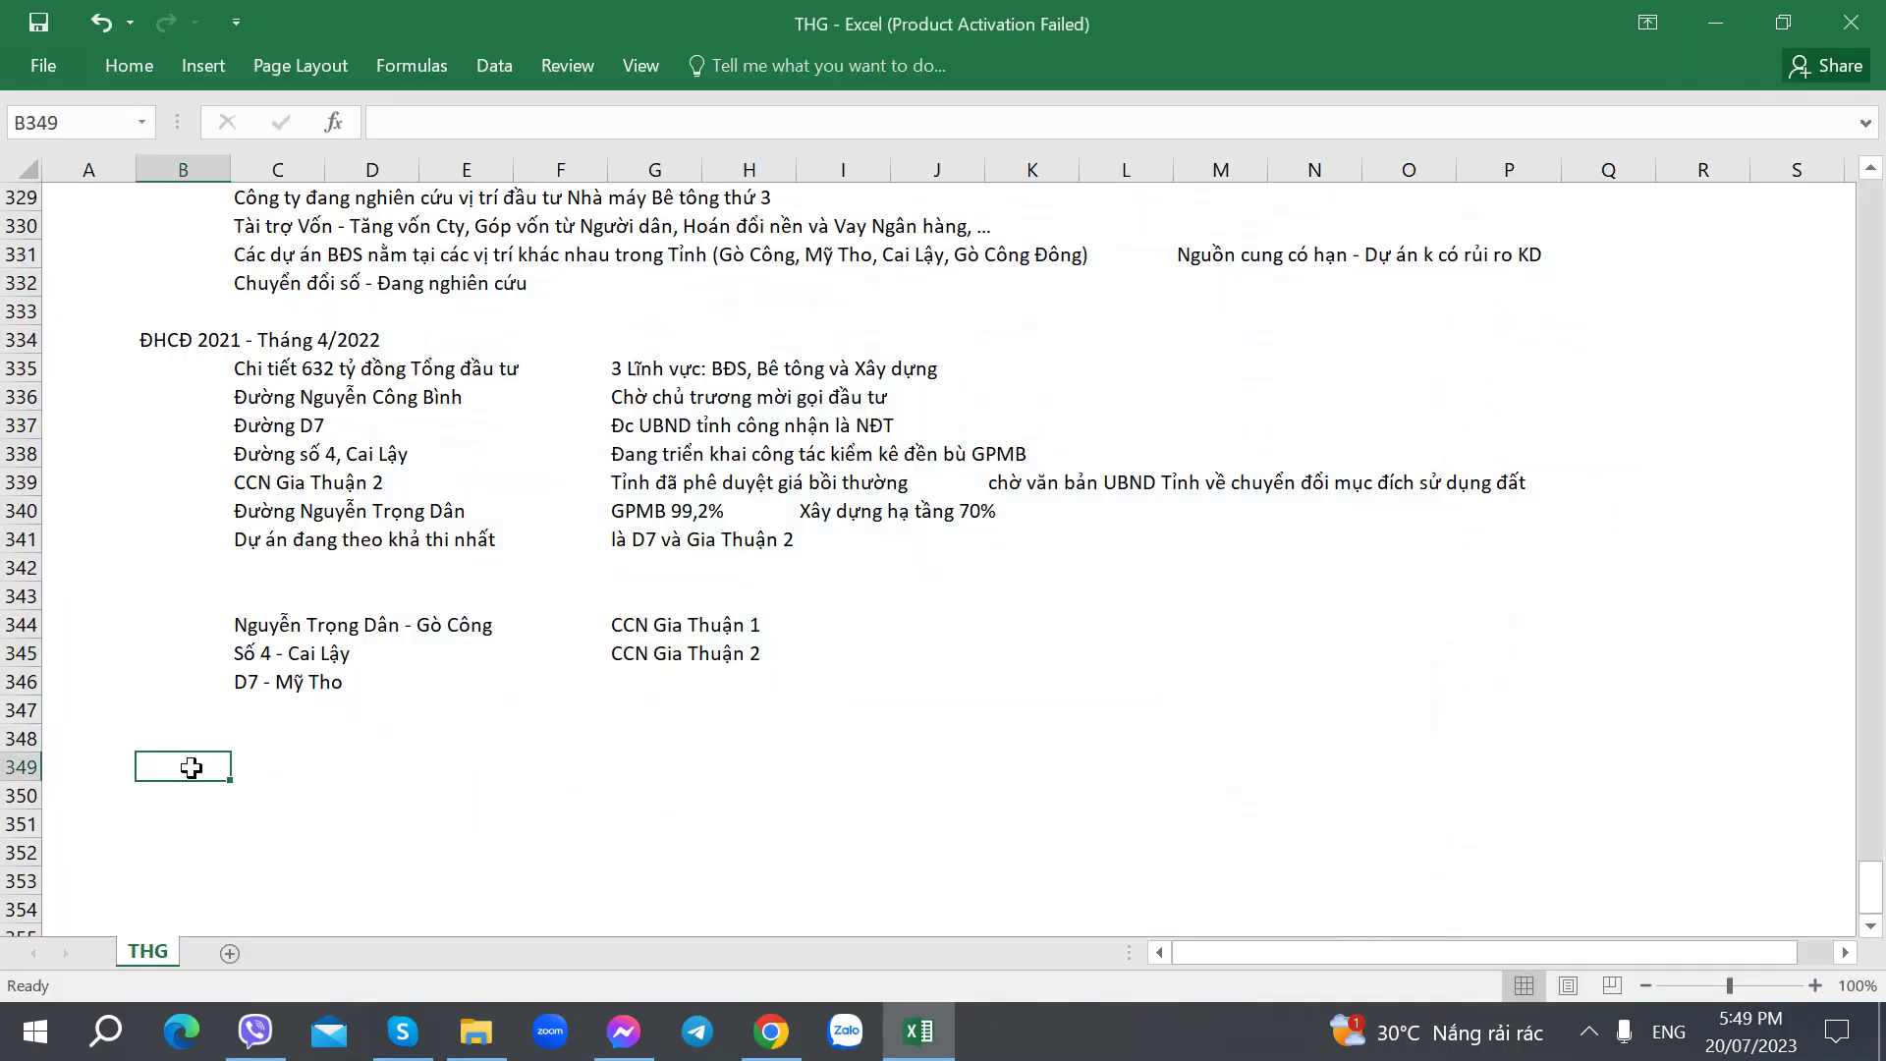
text(Báo cáo Tài chí)
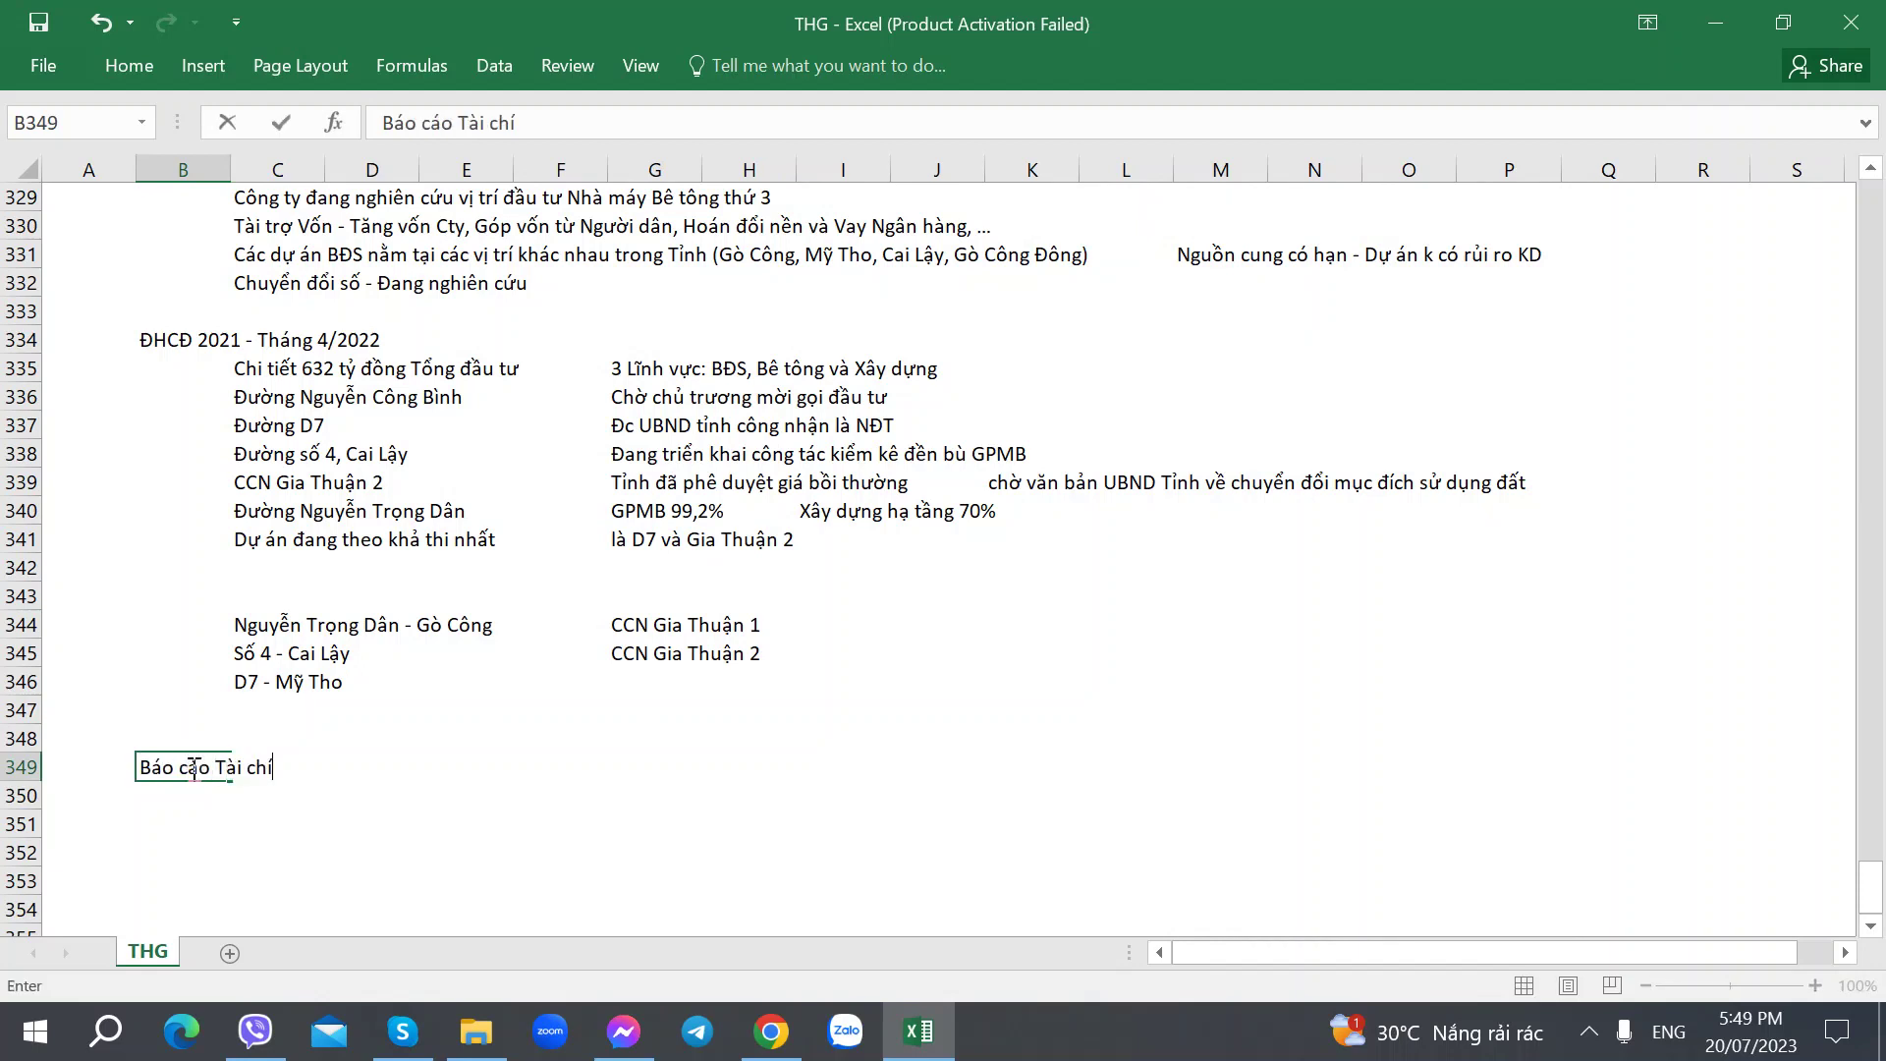
text(nh)
key(Return)
click(192, 767)
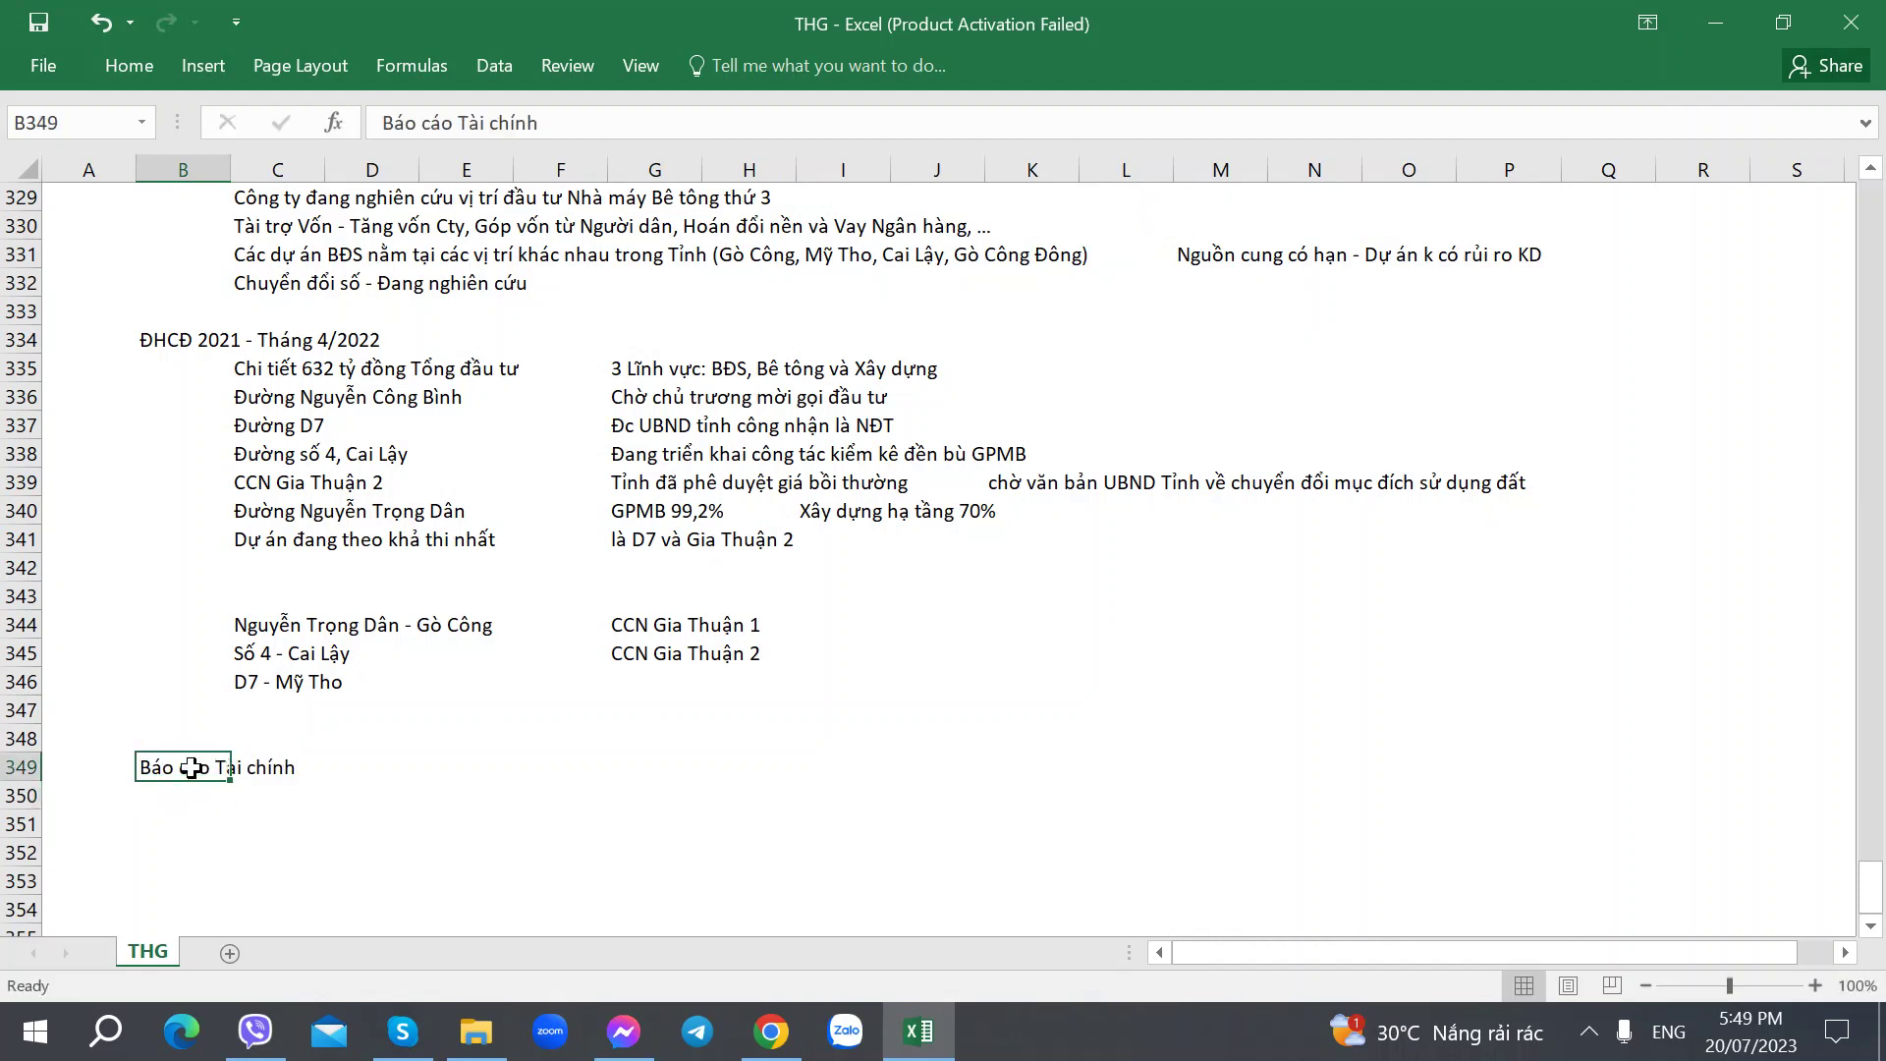
key(Down)
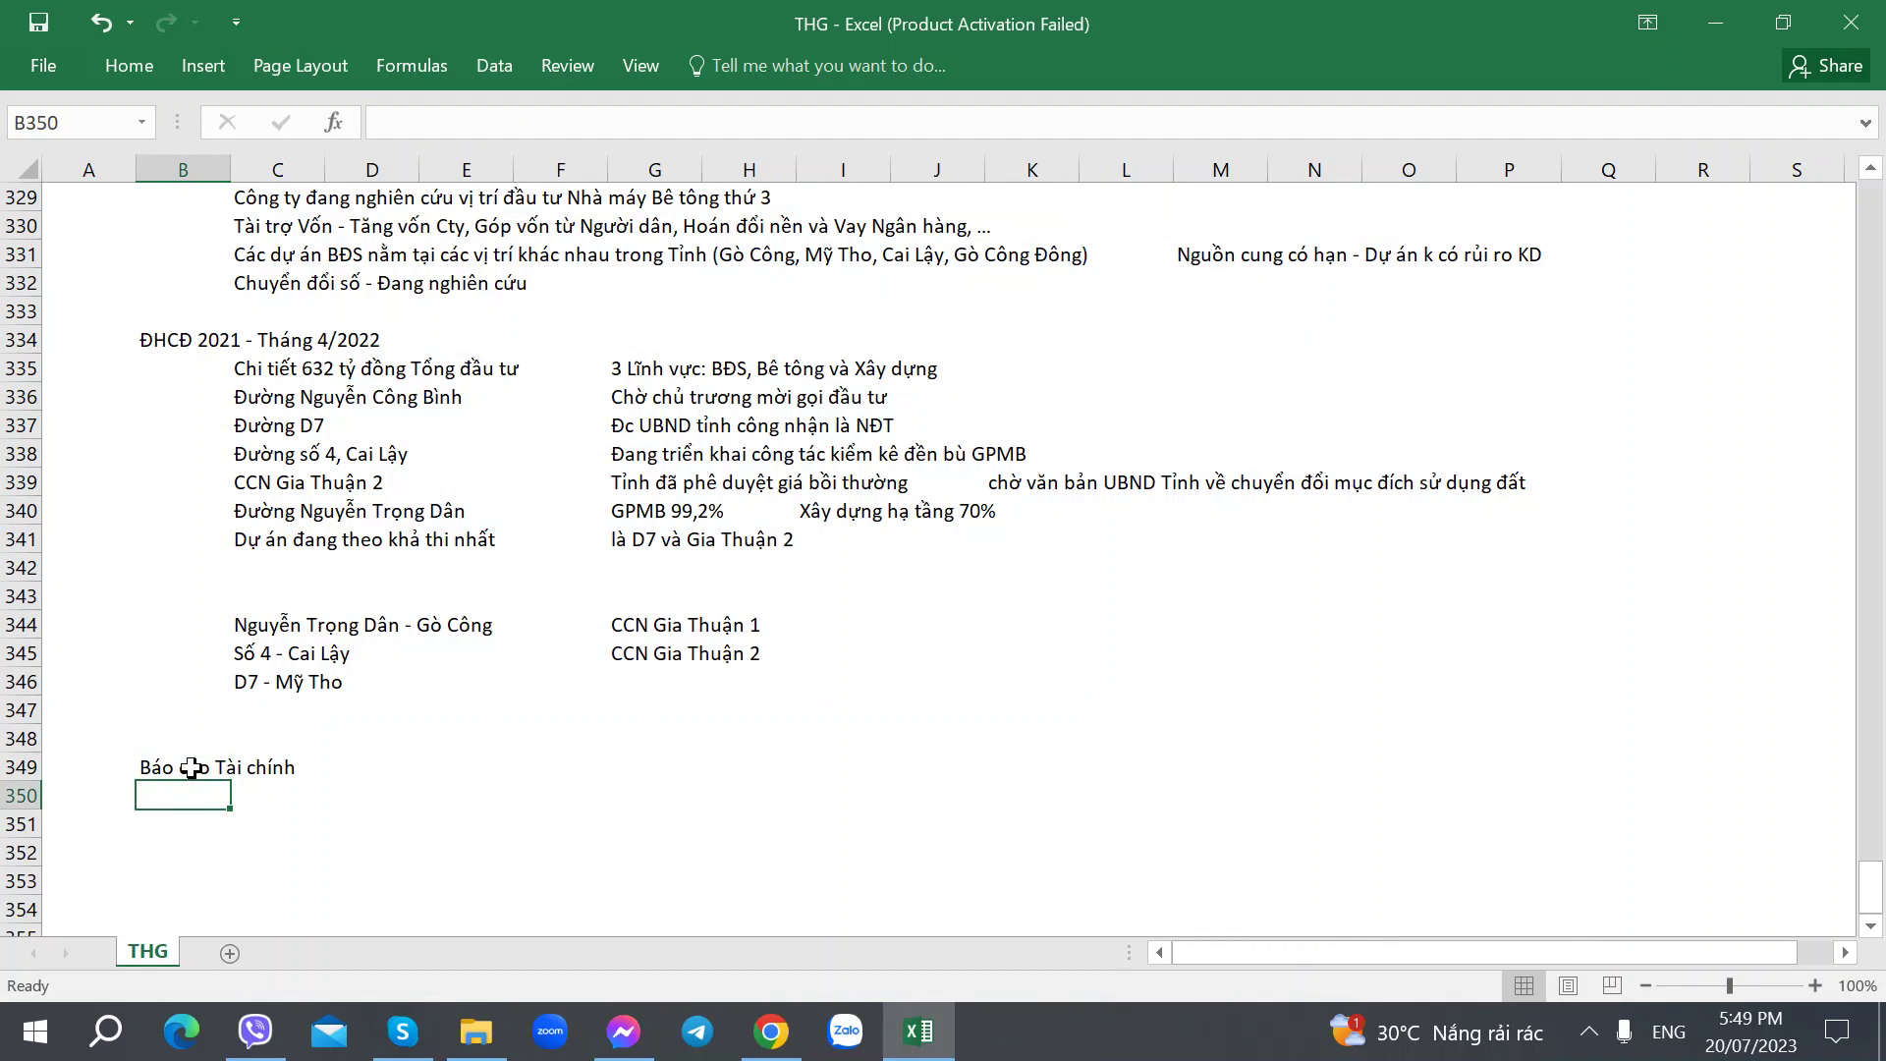
key(ctrl+o)
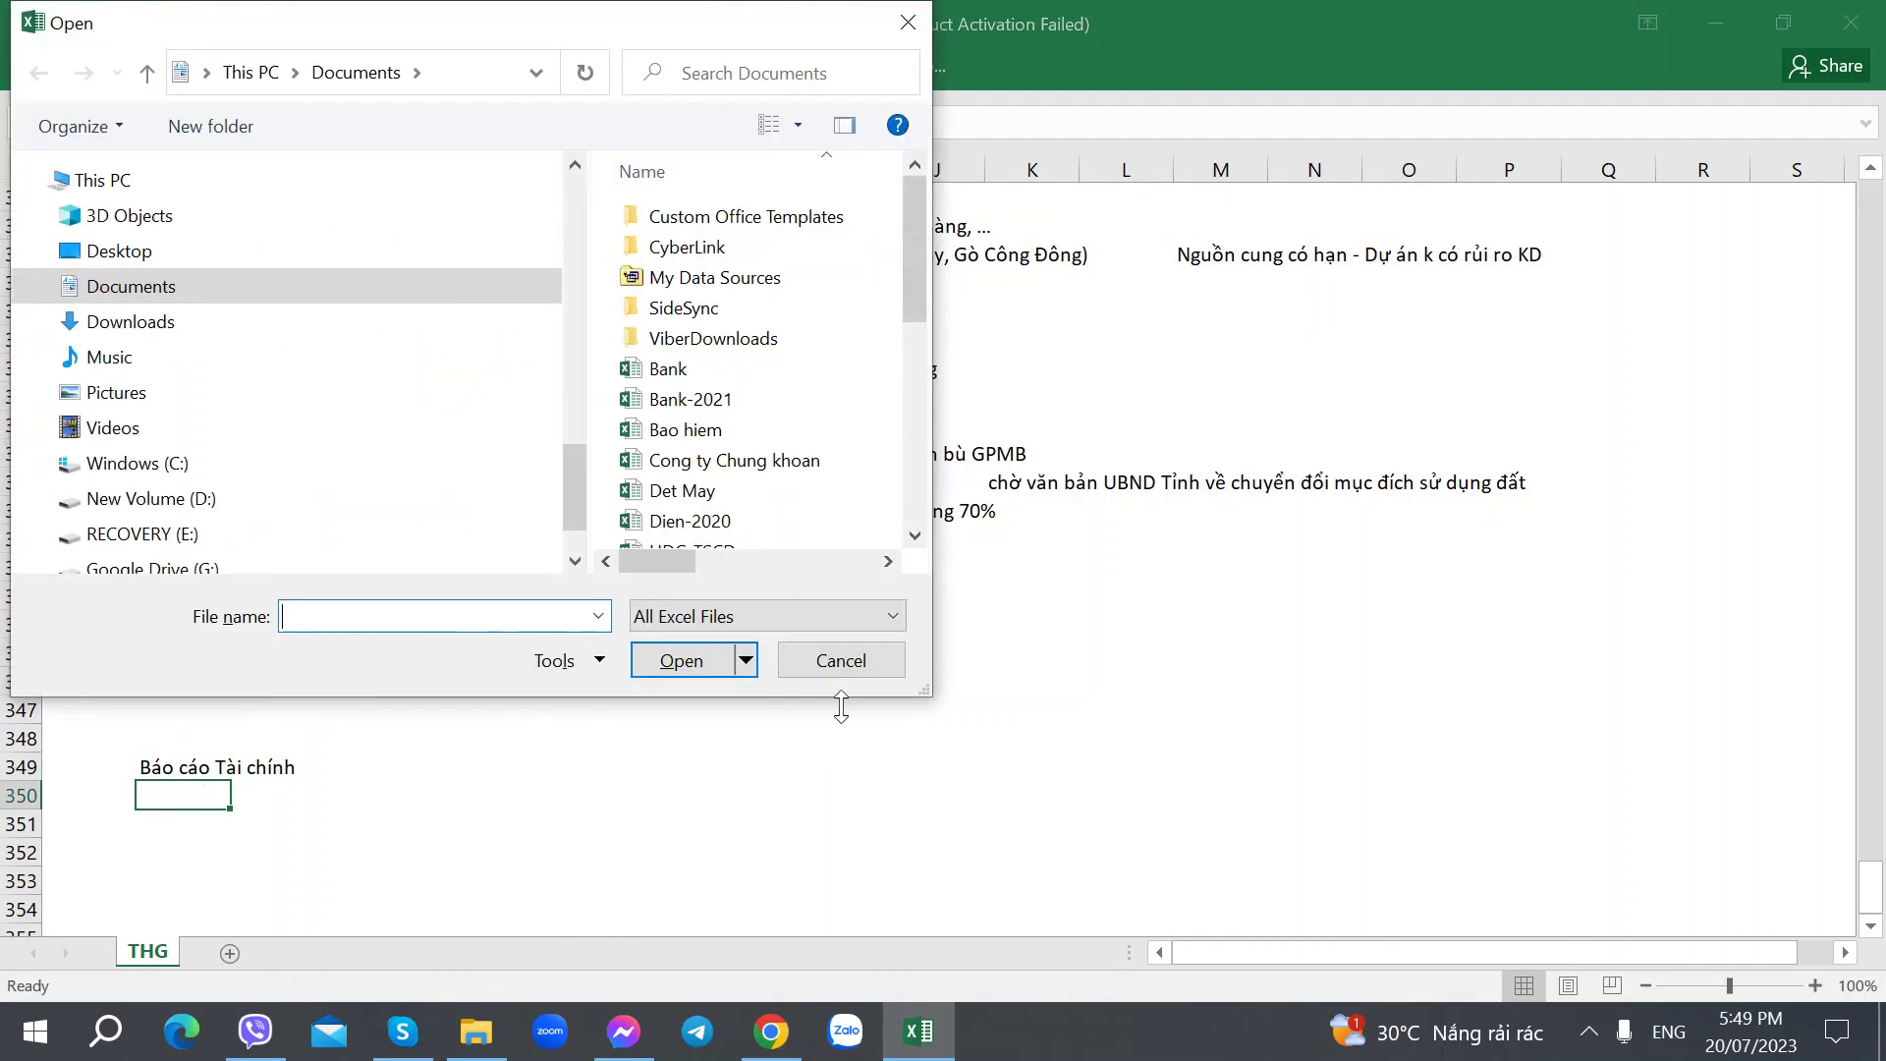
click(864, 662)
click(791, 821)
scroll(808, 809, down, 2)
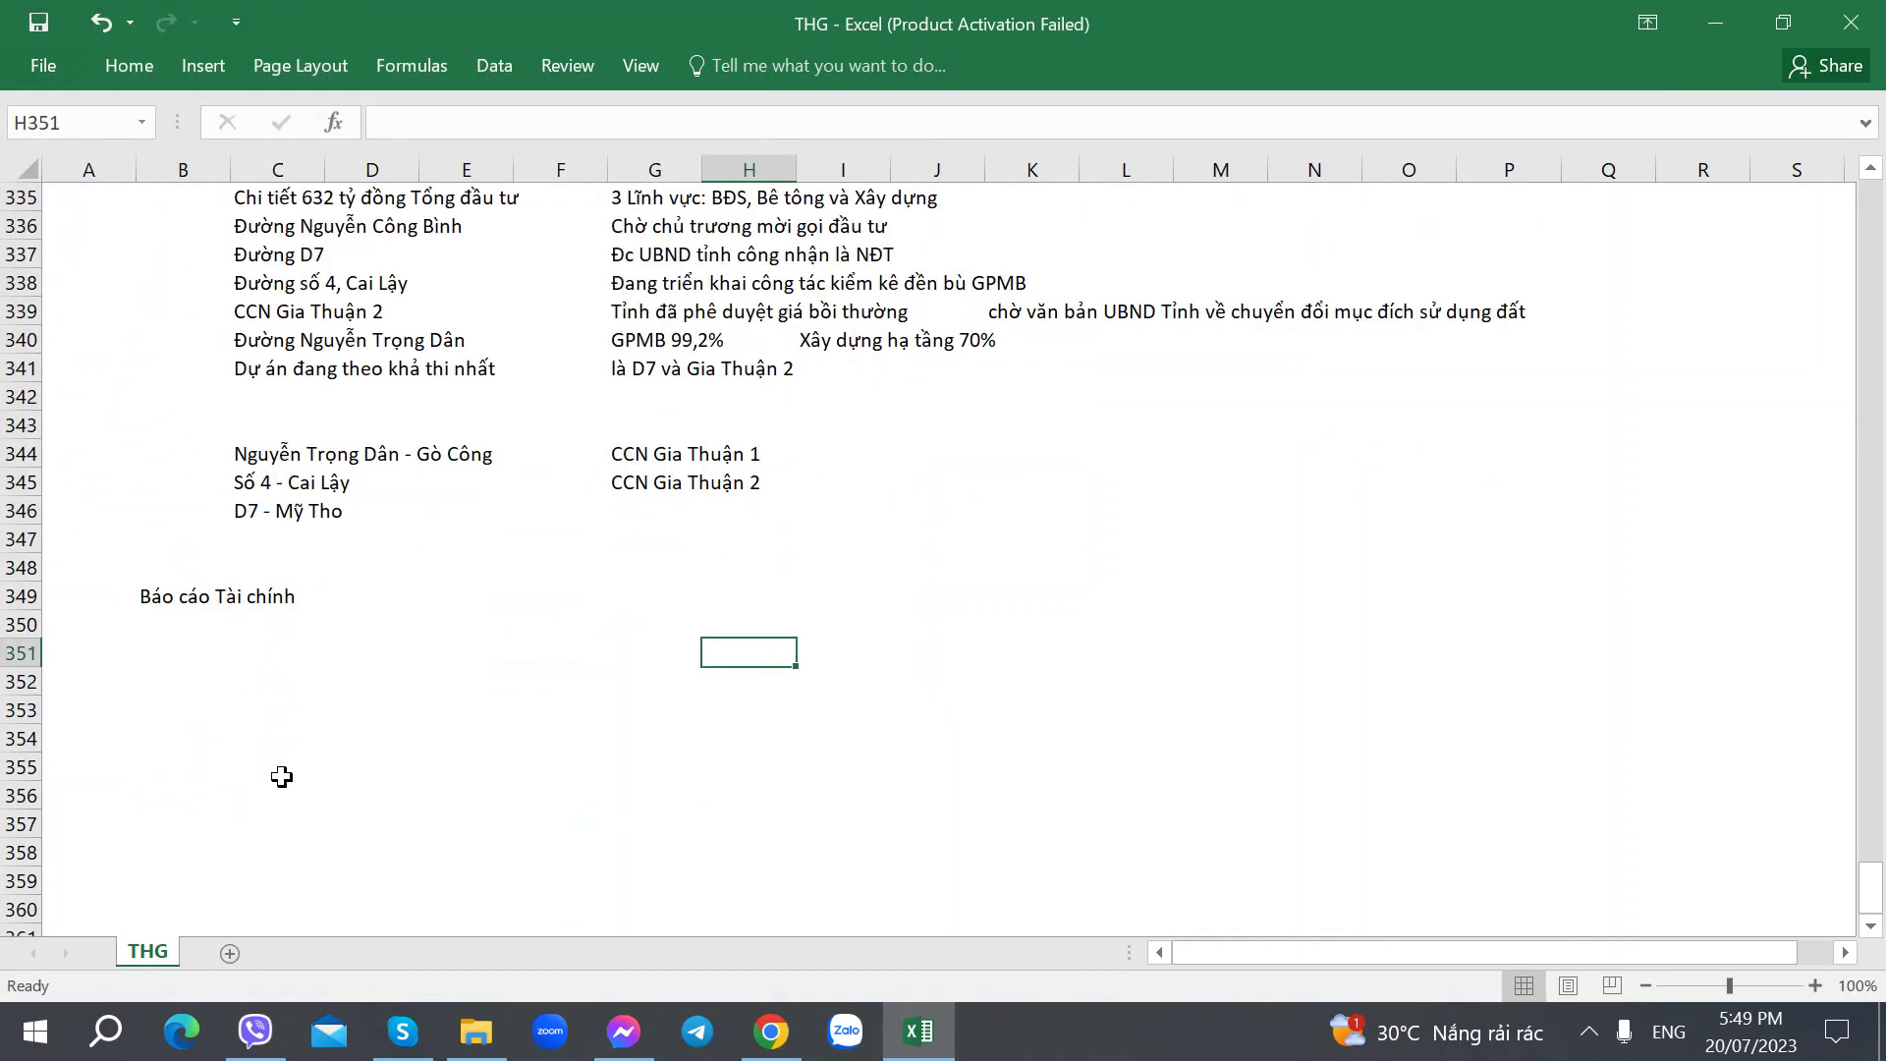
drag(280, 698, 279, 677)
key(alt+Tab)
key(alt+Tab)
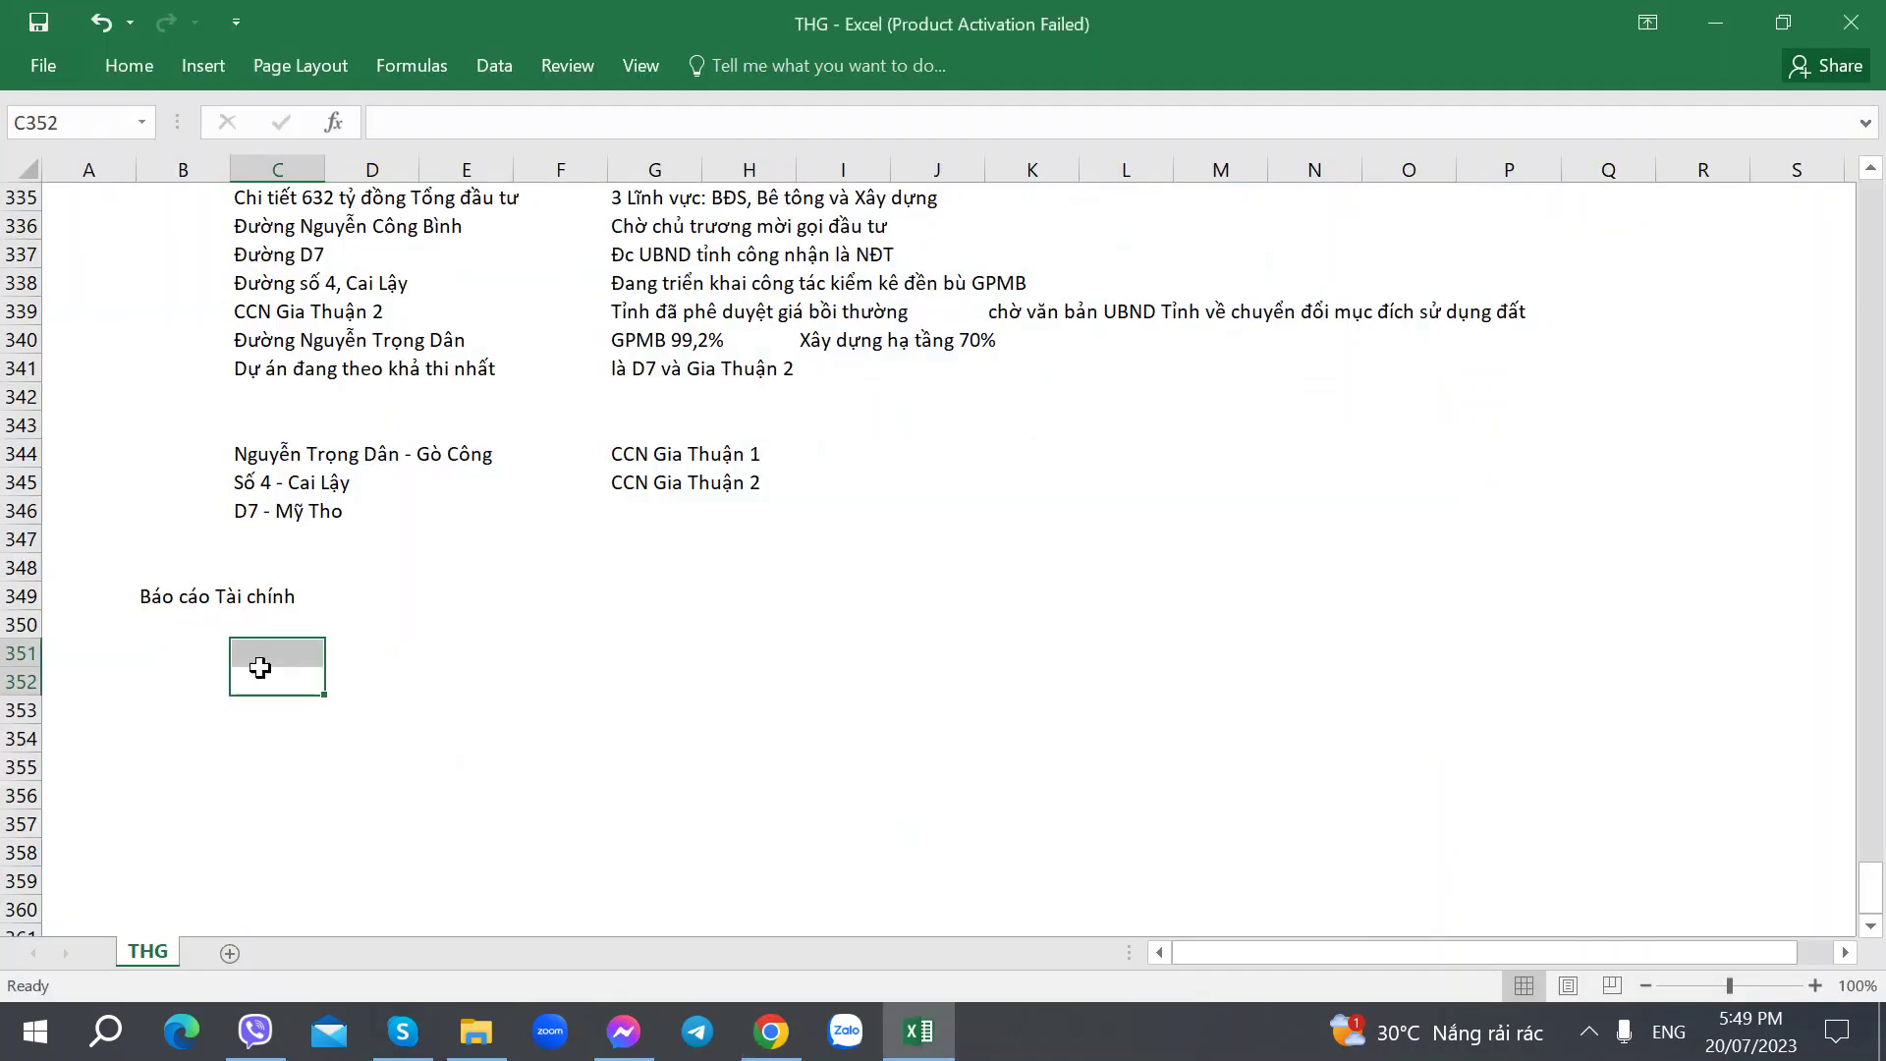
click(245, 651)
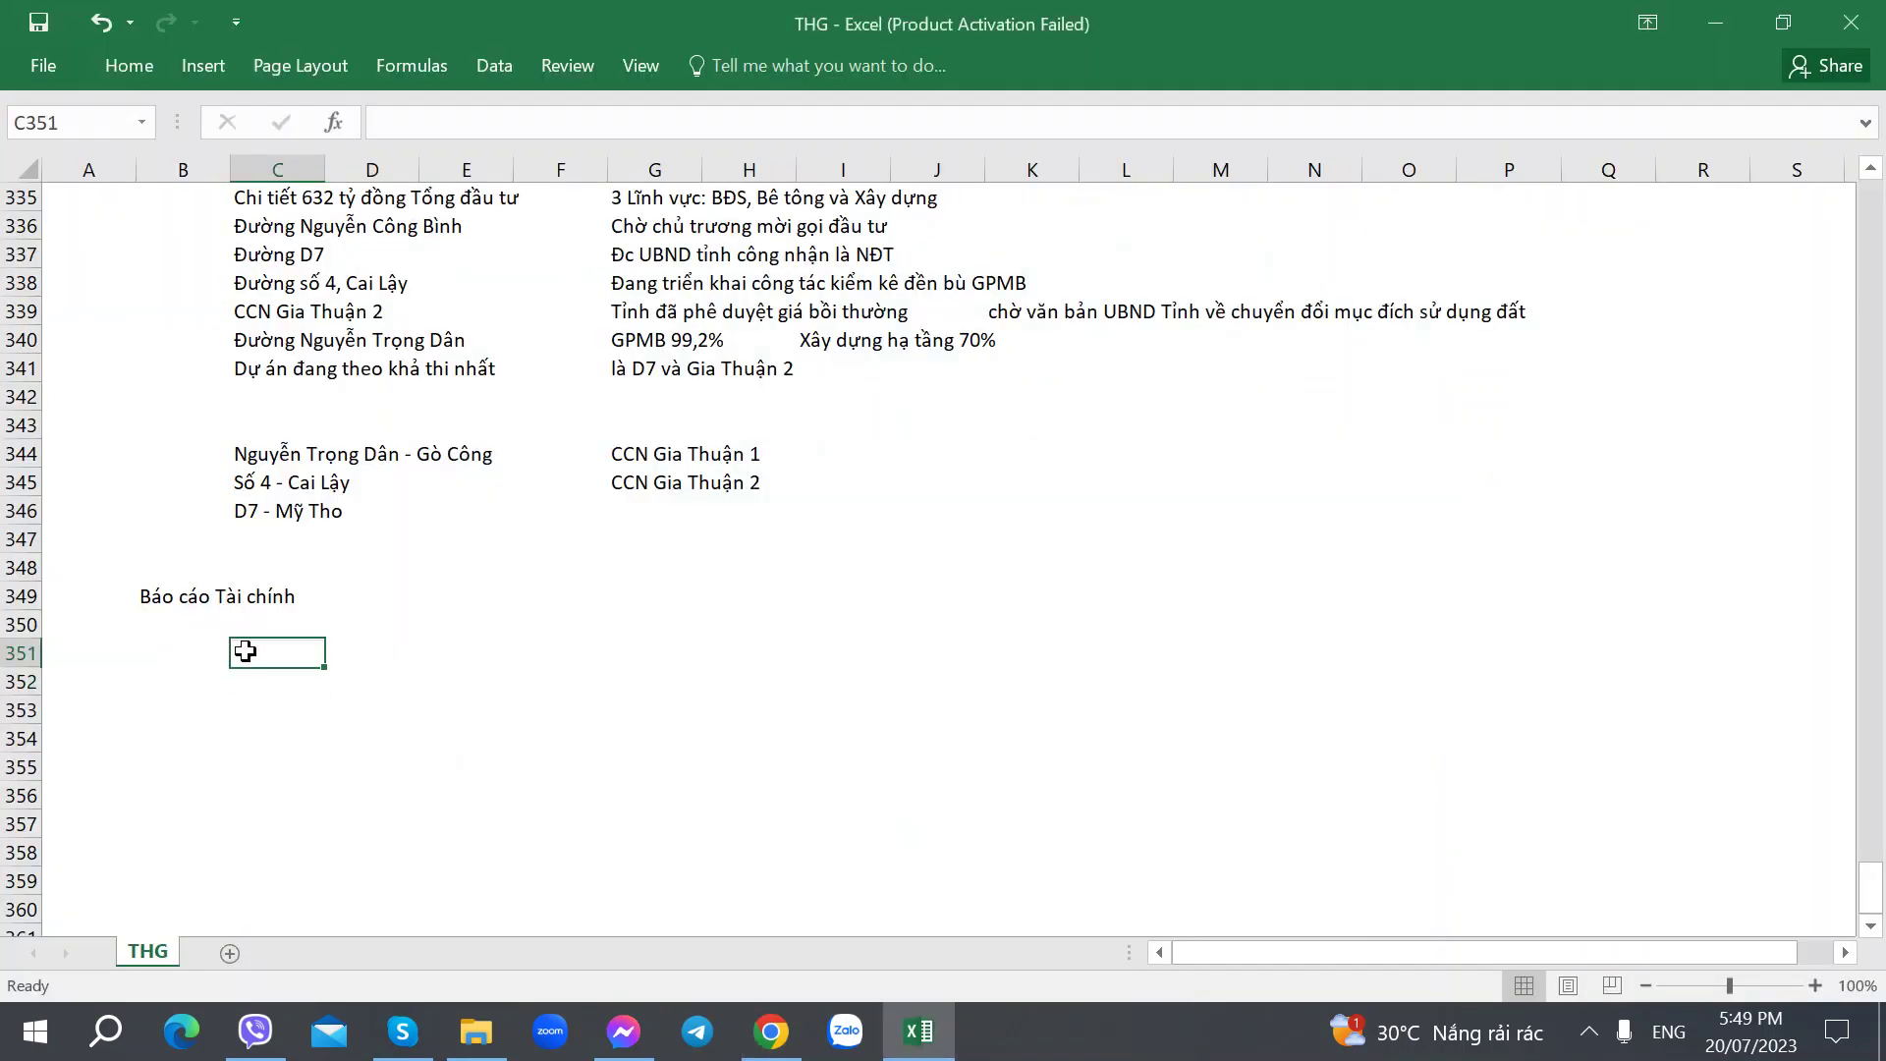
Step: Enter the first period header with 31/3 in cell F350 and 2023 in F351
click(566, 643)
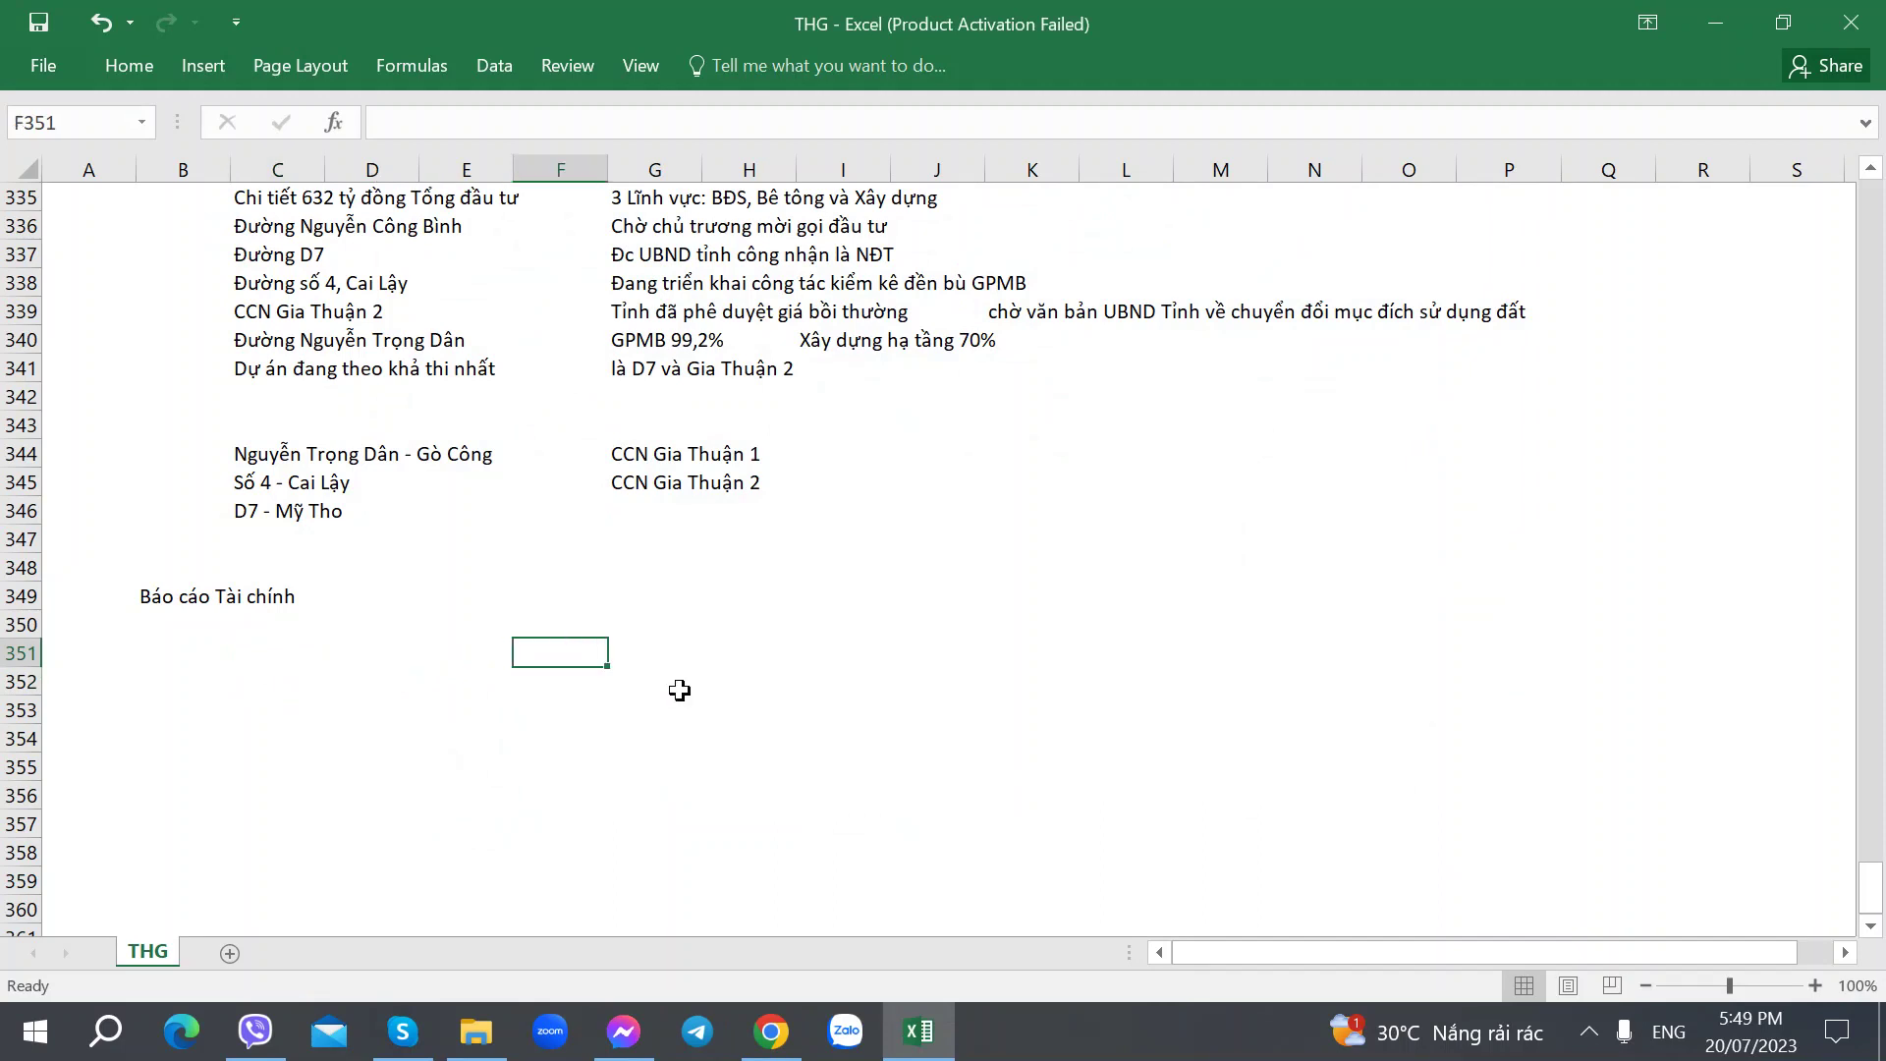
key(Up)
text(31/3)
key(Return)
text(22)
text(2023)
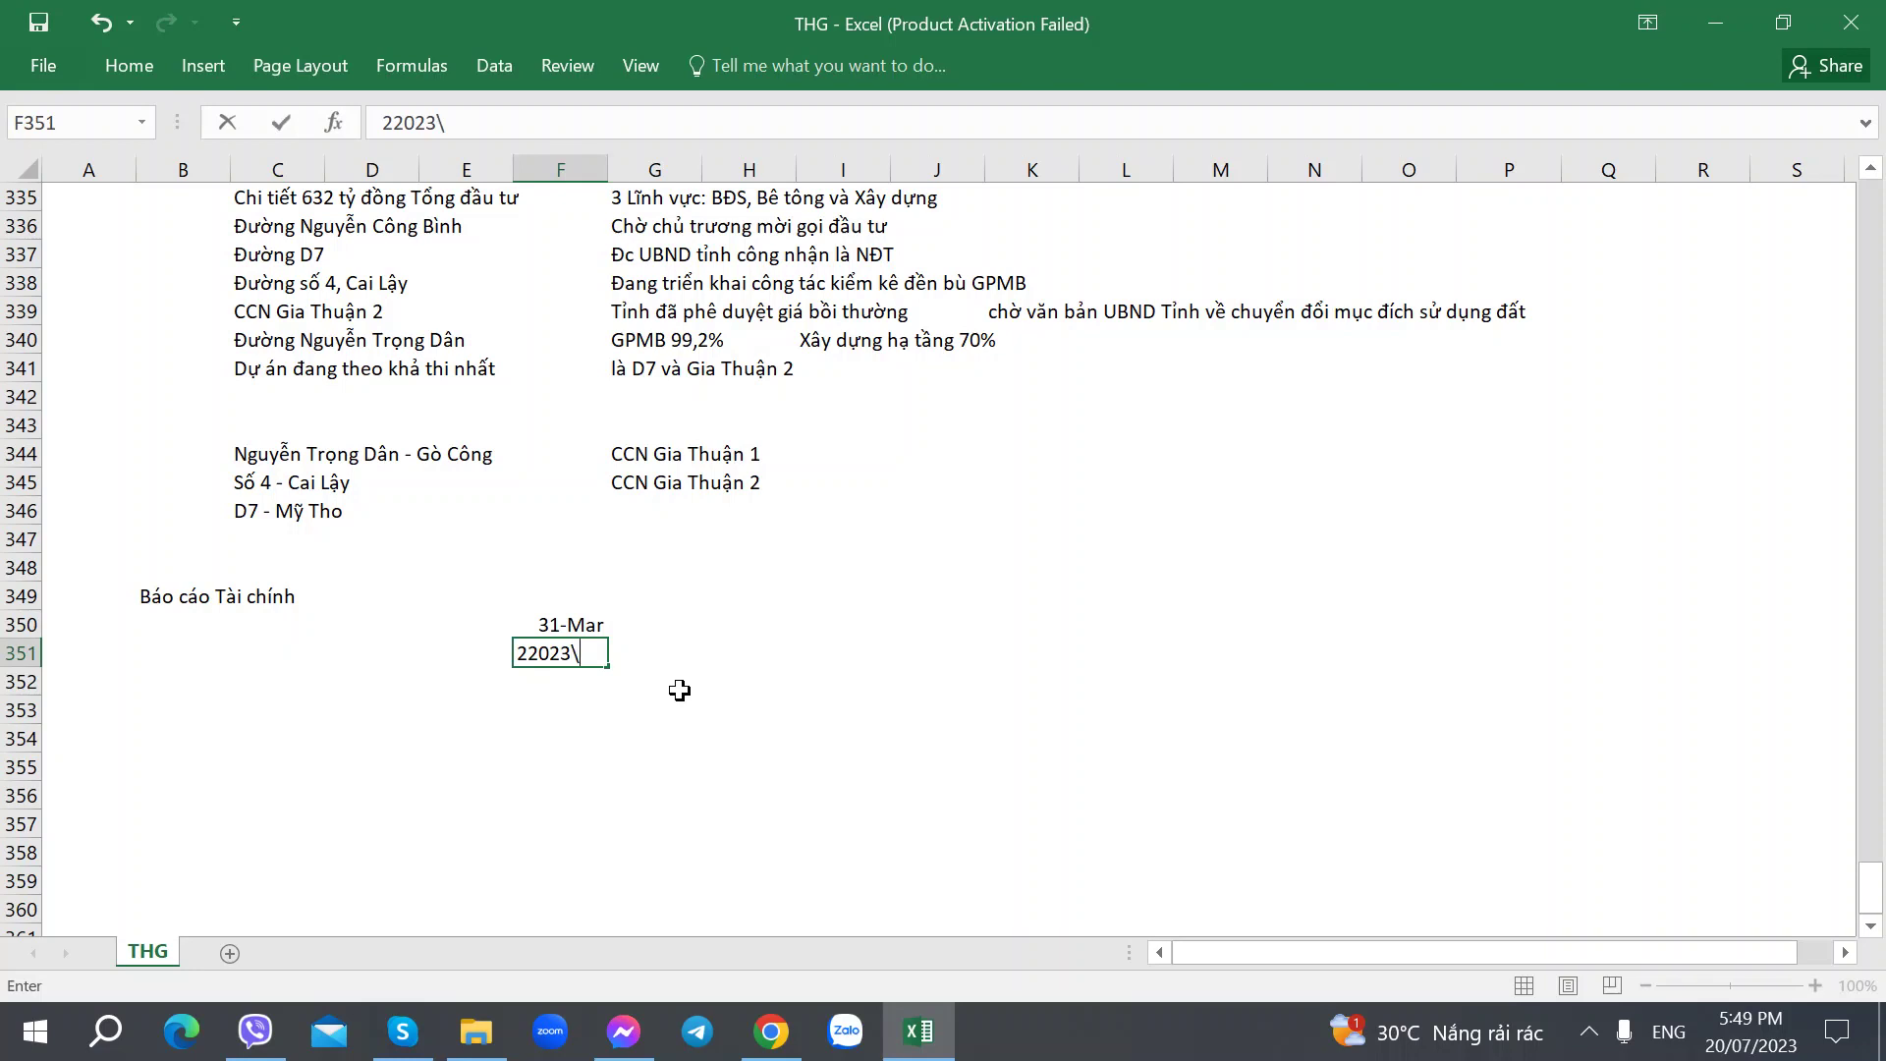
key(BackSpace)
key(BackSpace)
text(0)
text(22)
key(BackSpace)
text(3)
Step: Enter the second period header with 31/12 in cell I350 and 2022 in I351
key(Up)
key(Right)
key(Right)
key(Right)
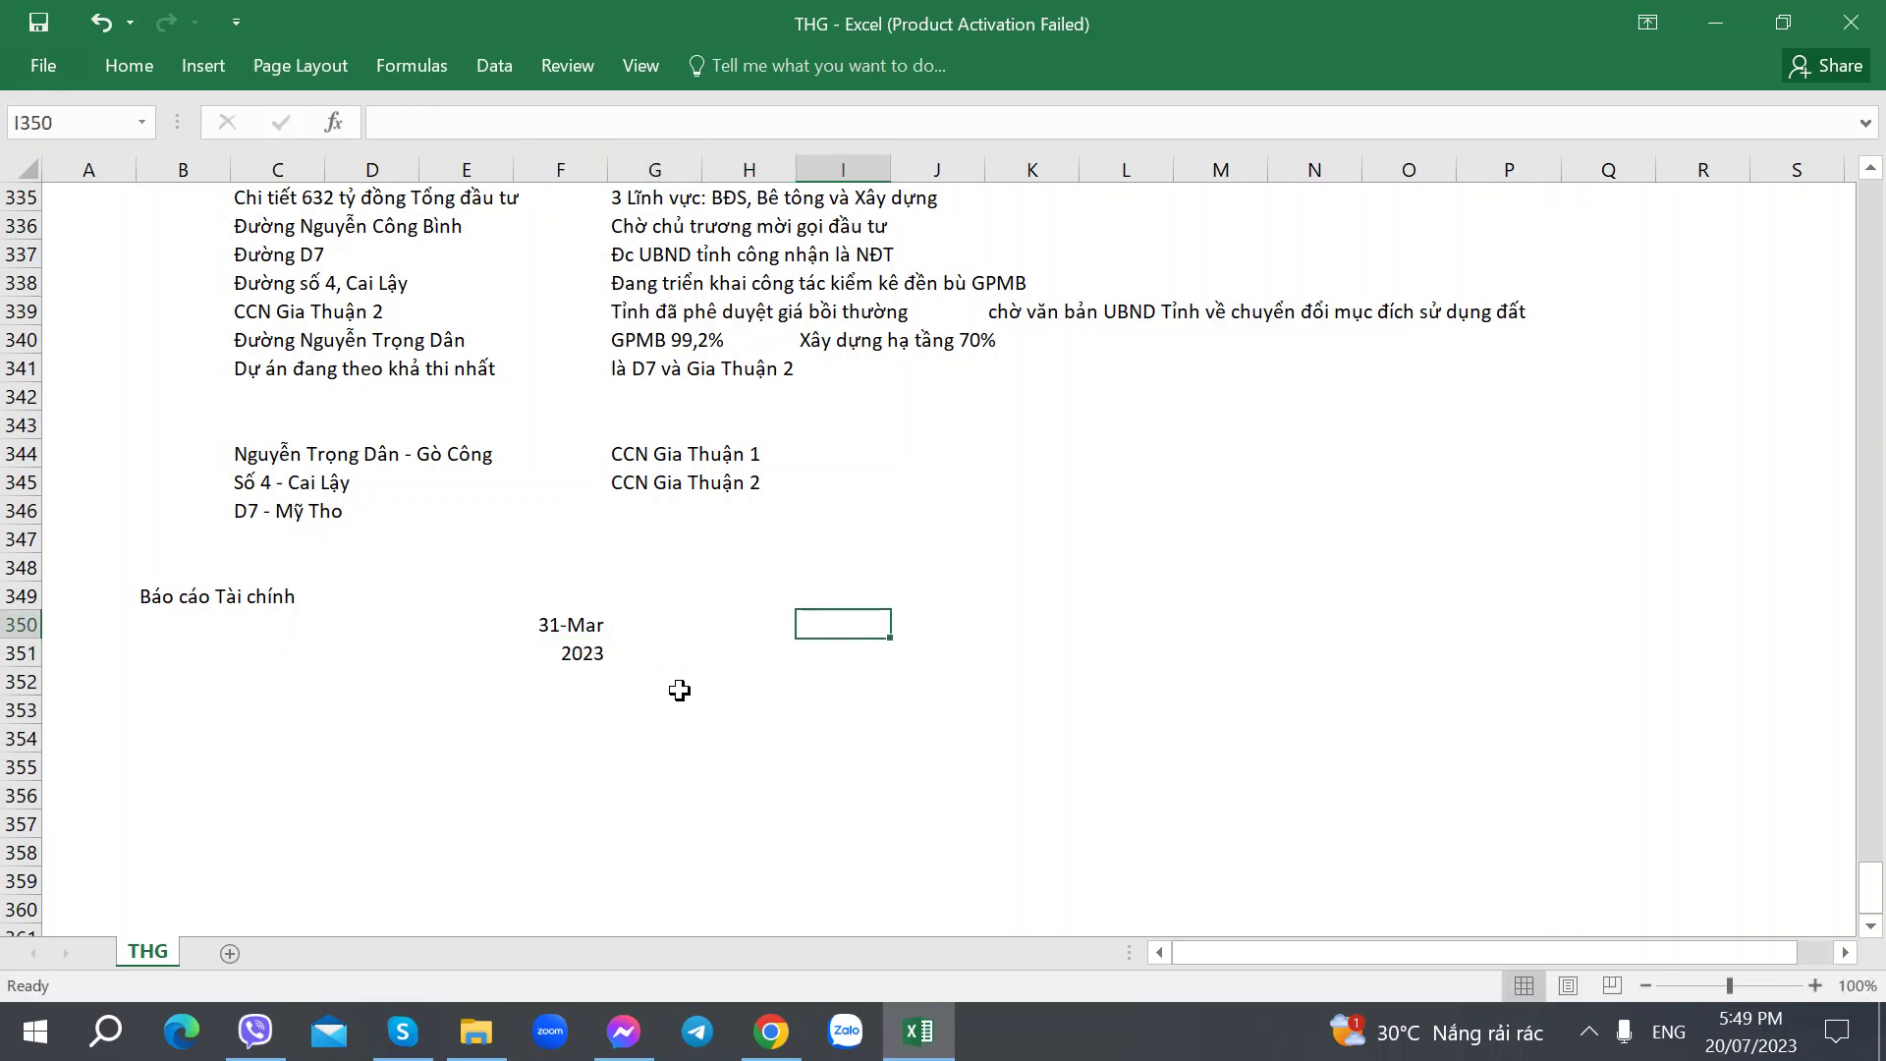
text(2)
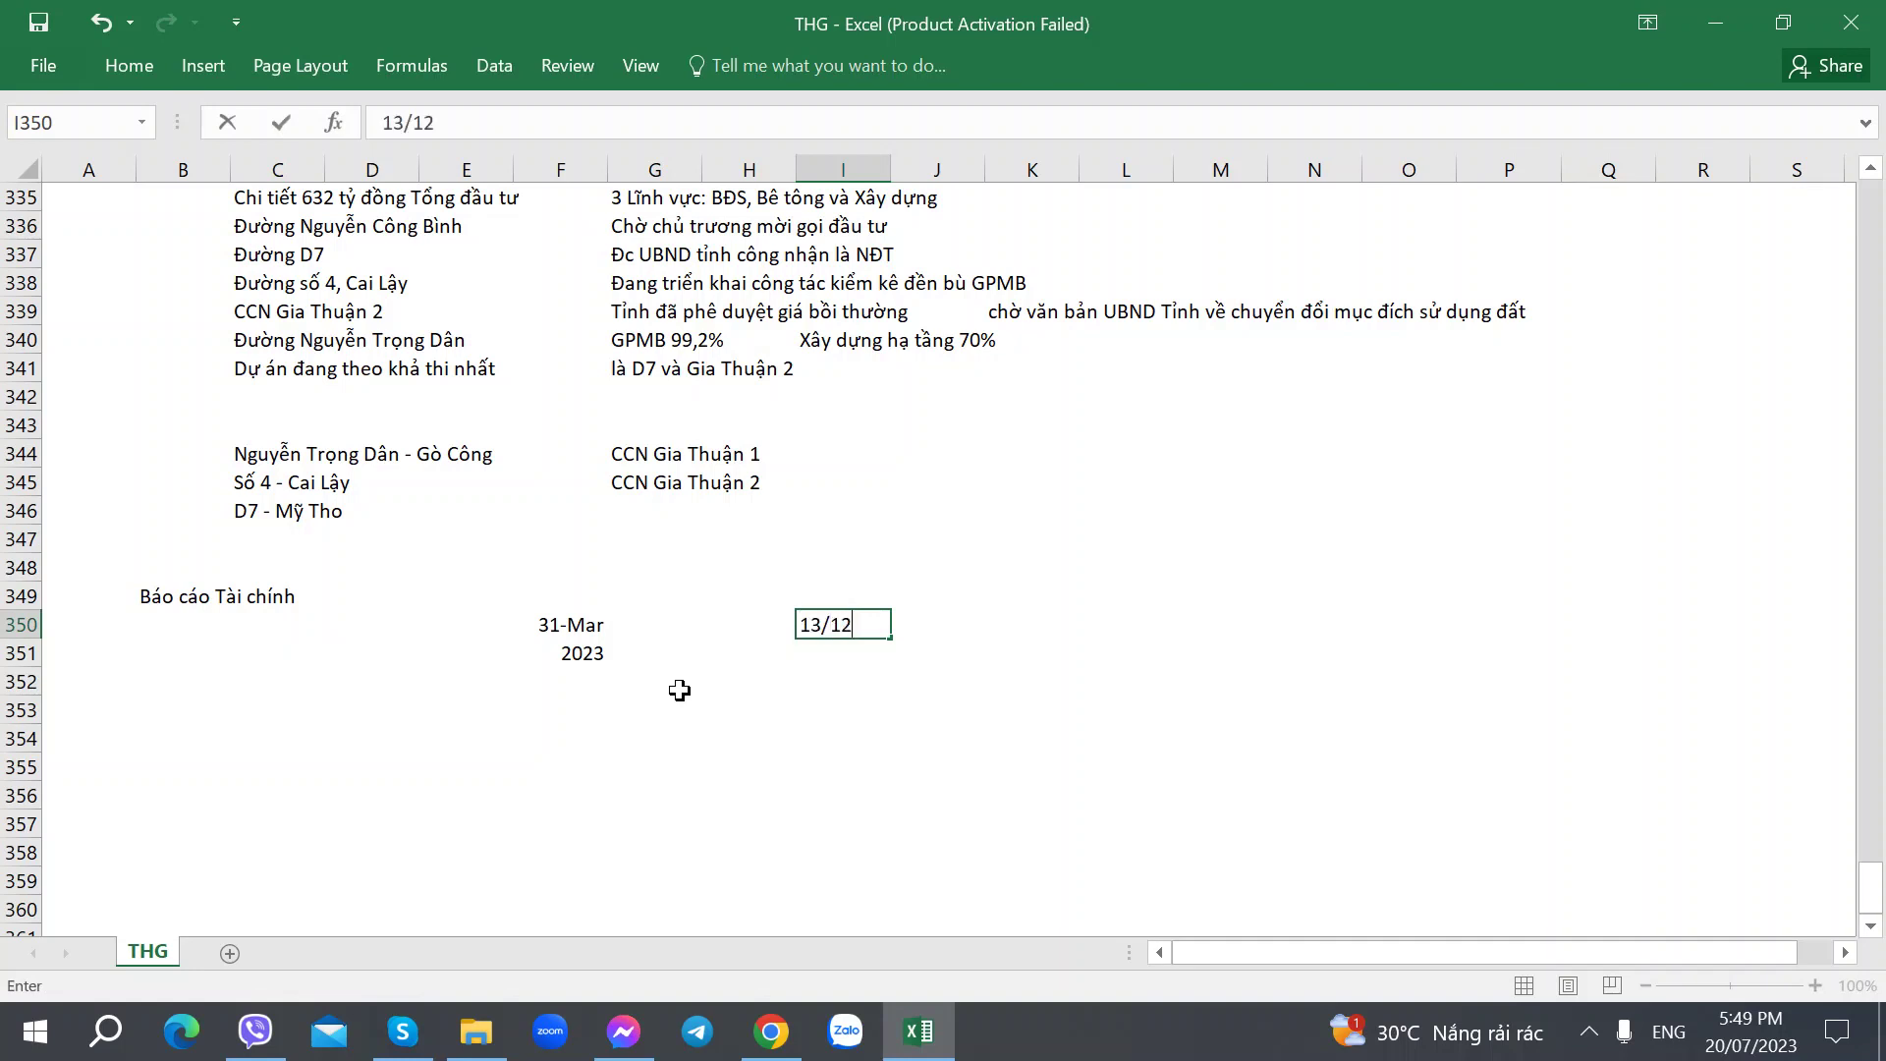
key(BackSpace)
key(BackSpace)
key(BackSpace)
key(BackSpace)
key(BackSpace)
text(31/12)
key(Return)
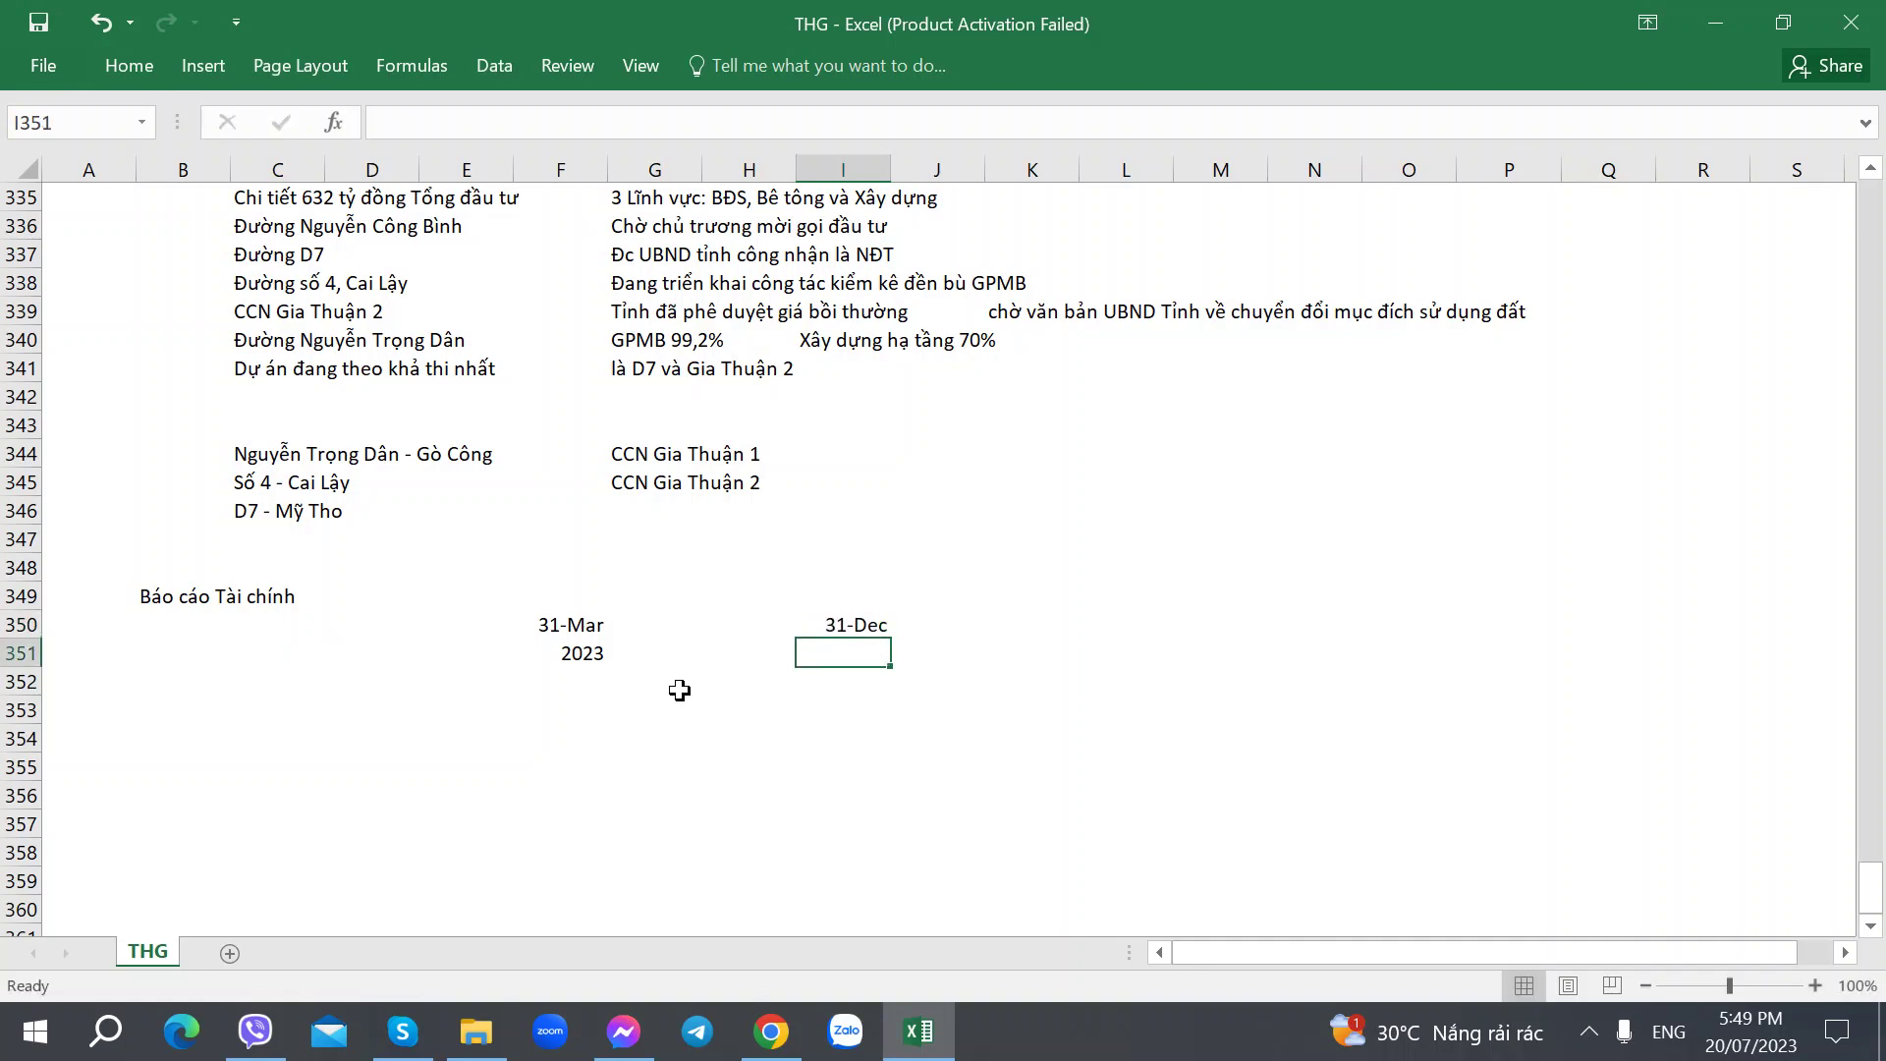
text(2022)
Step: Copy the 31/12 and 2022 header cells I350:I351 to L350:L351
key(Up)
key(shift+Down)
key(ctrl+c)
key(Right)
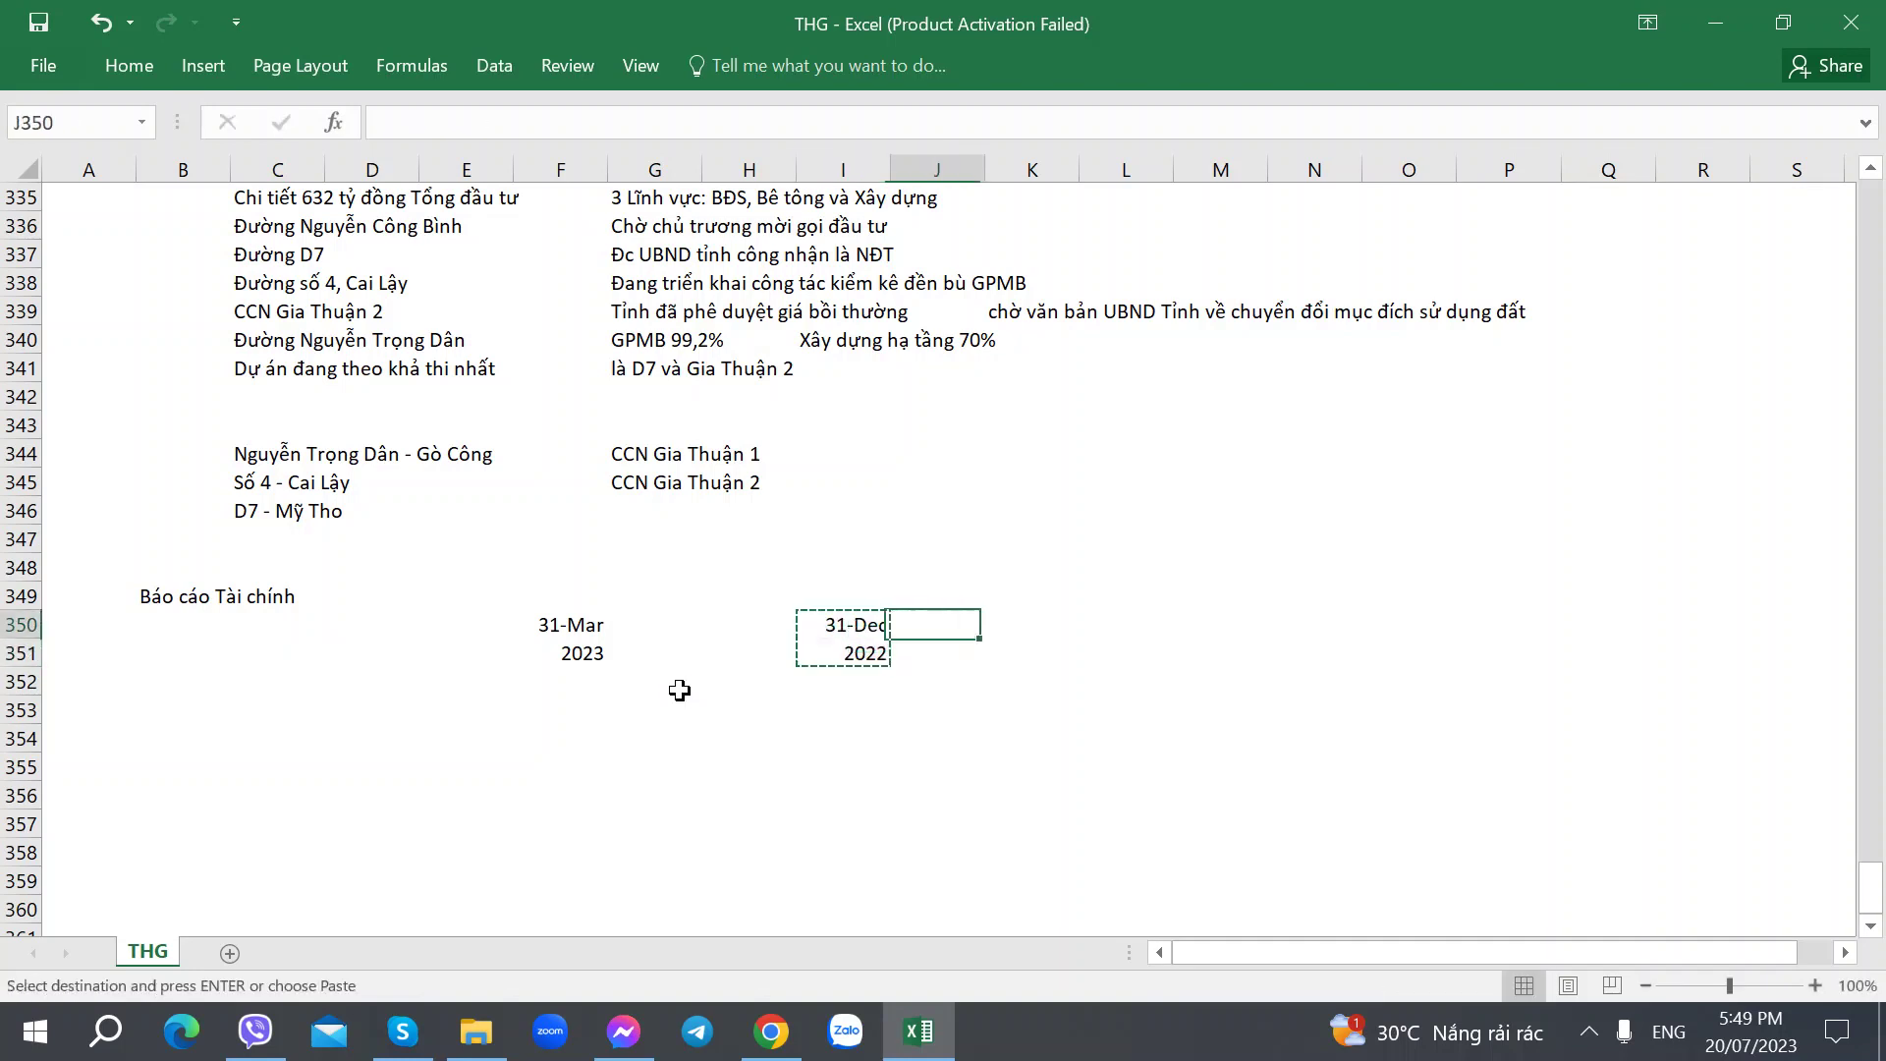
key(Right)
key(Right)
key(ctrl+v)
key(Down)
key(F2)
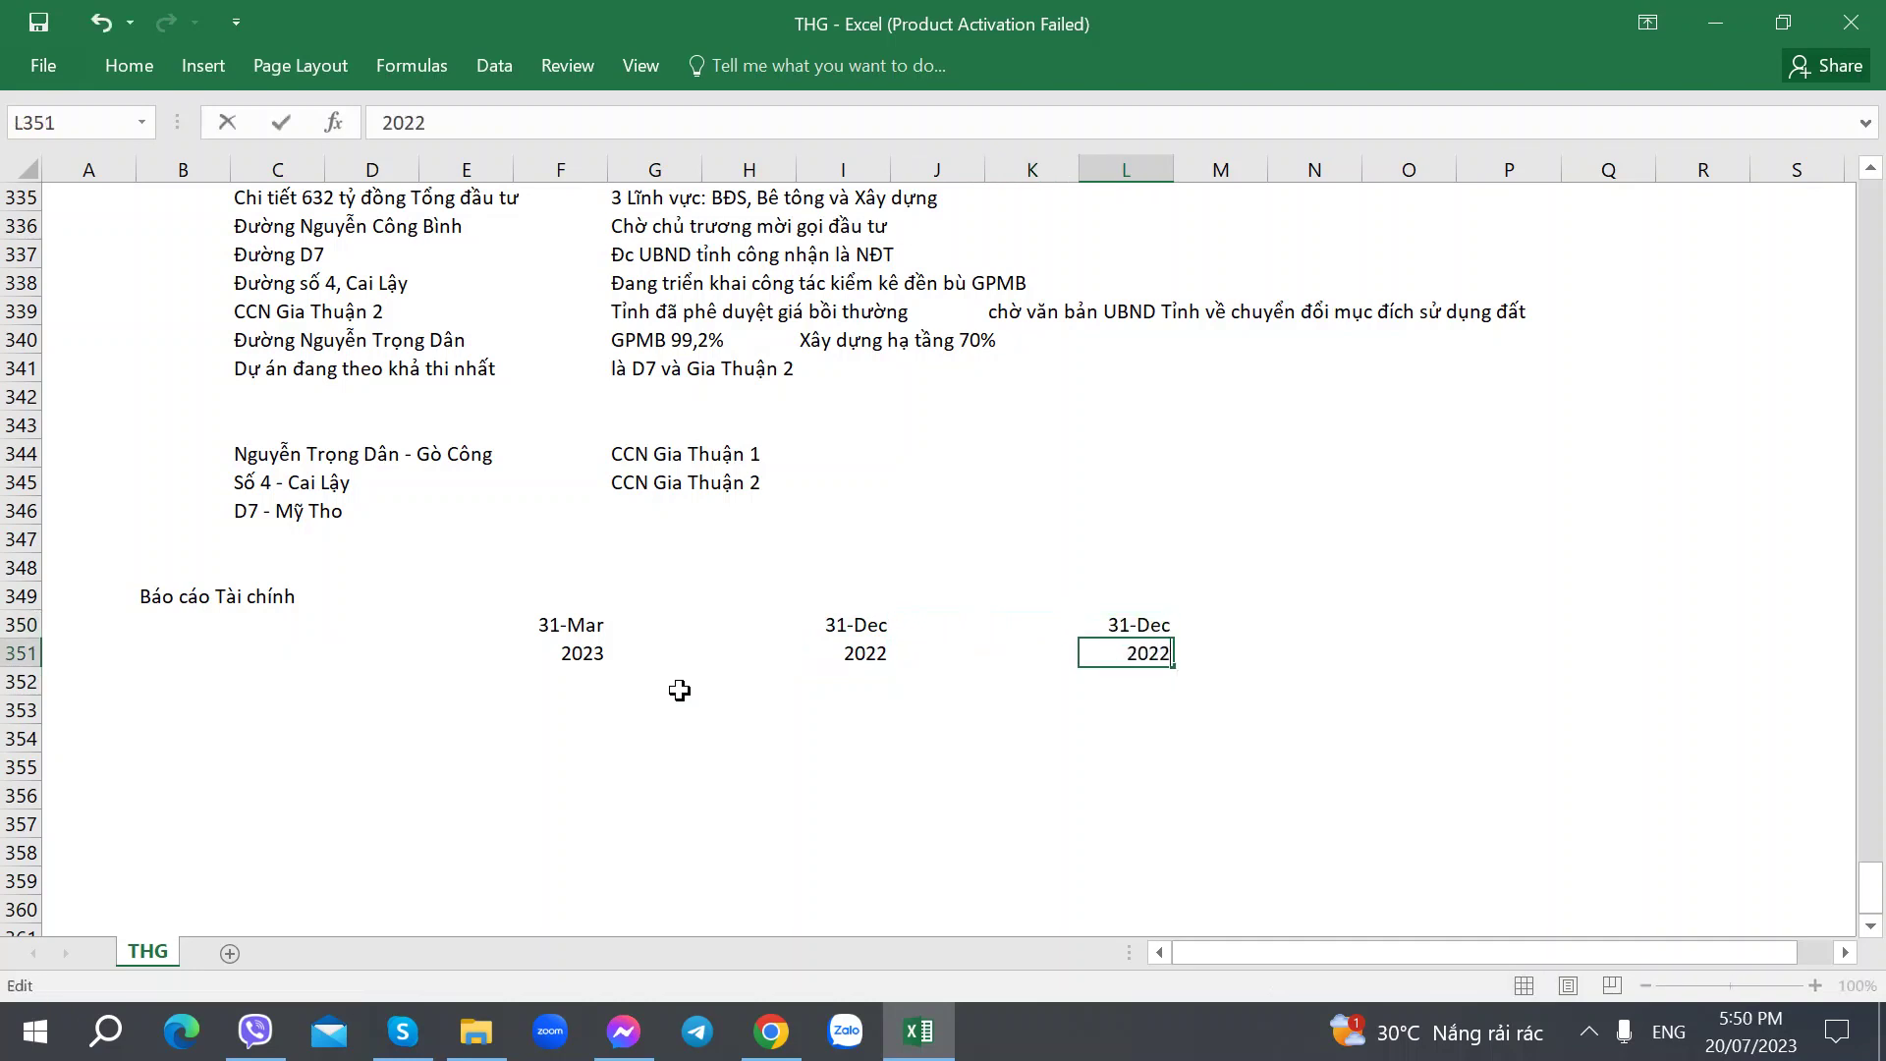
key(Return)
Step: Add the row label "Tổng Tài sản" in cell B352
key(Left)
key(Left)
key(Left)
key(Left)
click(684, 703)
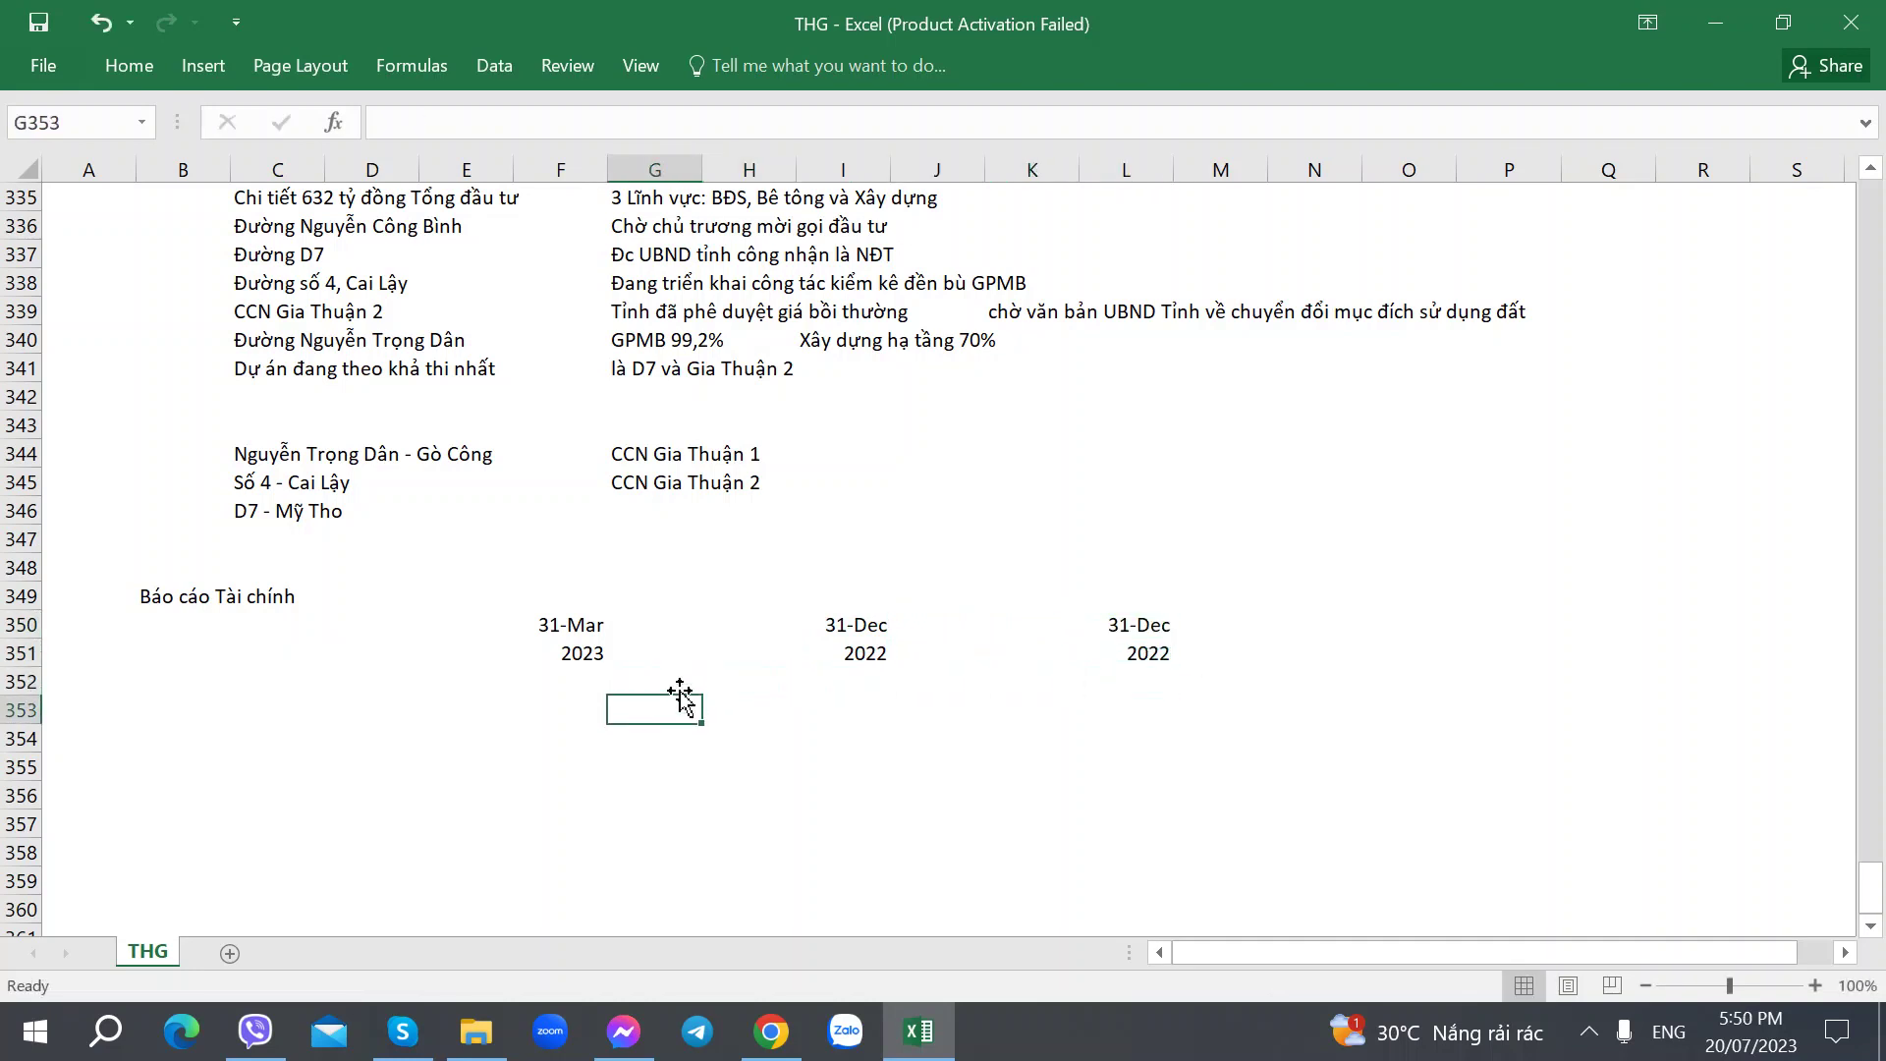
key(Left)
key(Left)
key(Left)
key(Left)
key(Up)
key(Left)
key(Up)
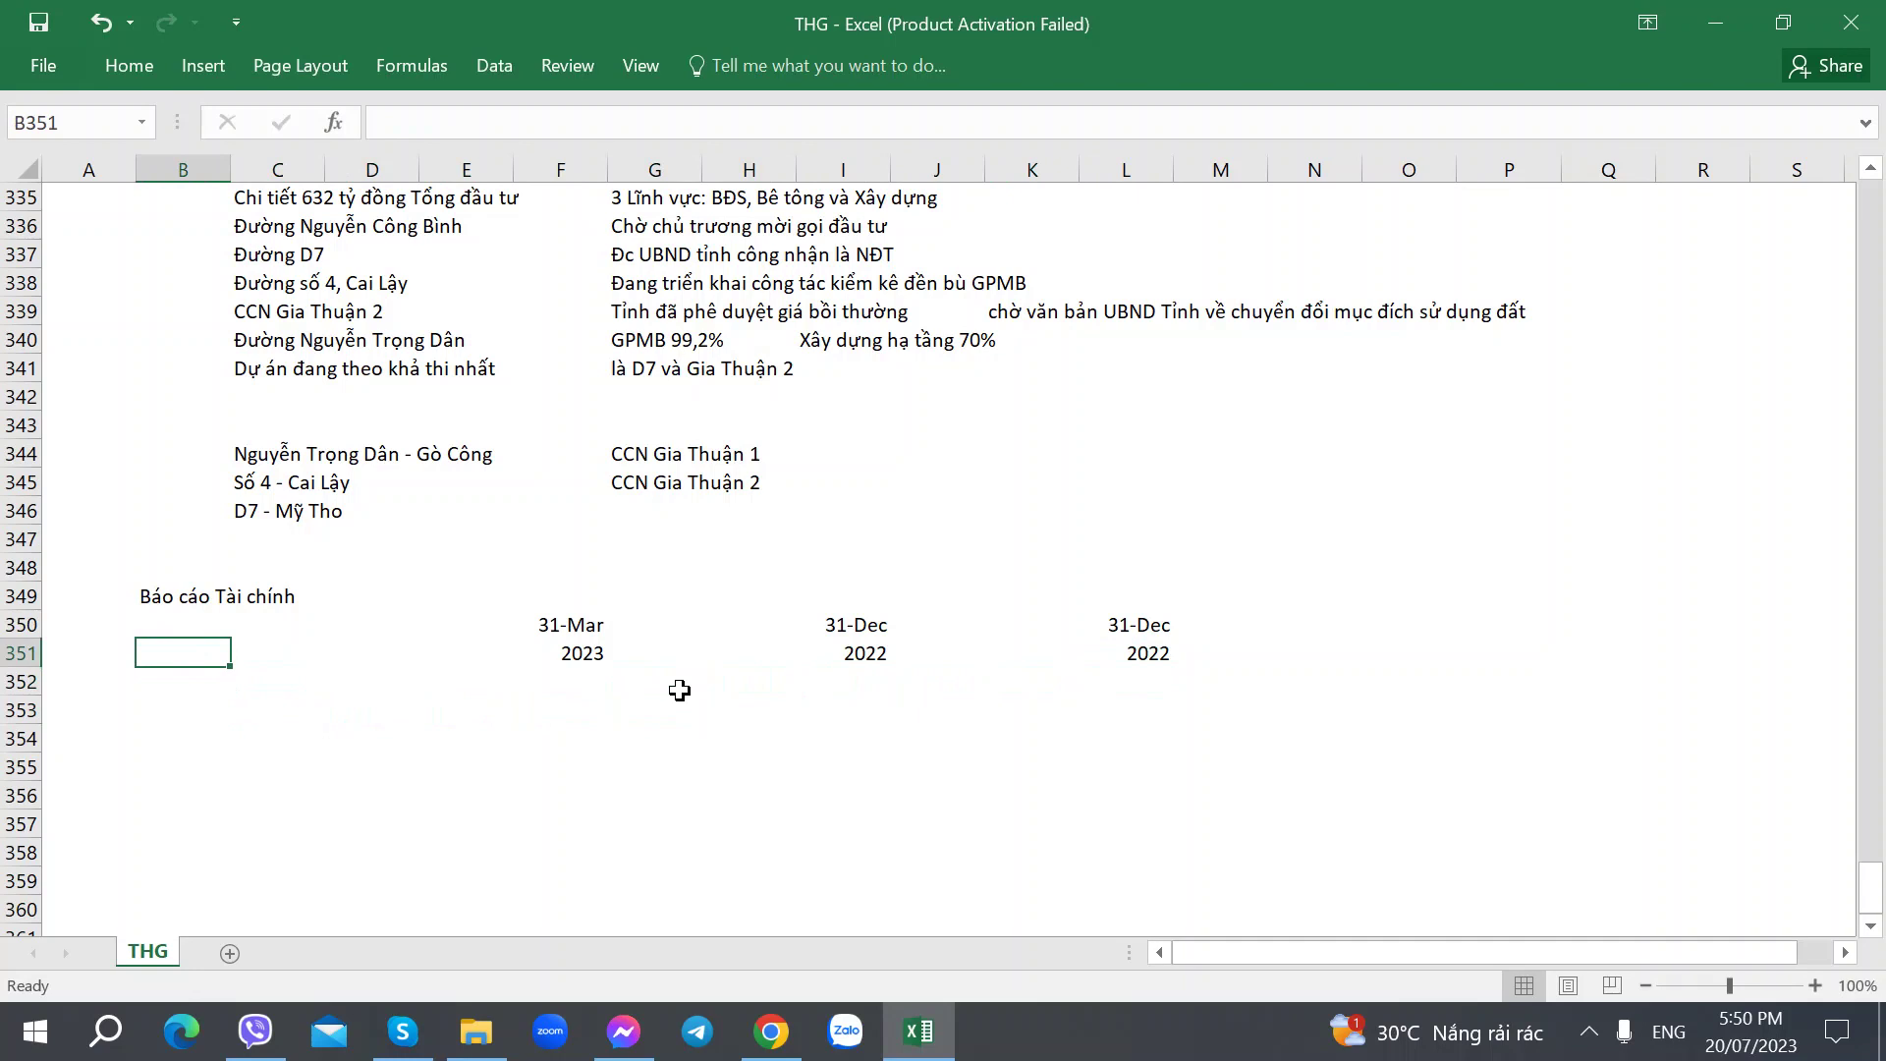
key(Down)
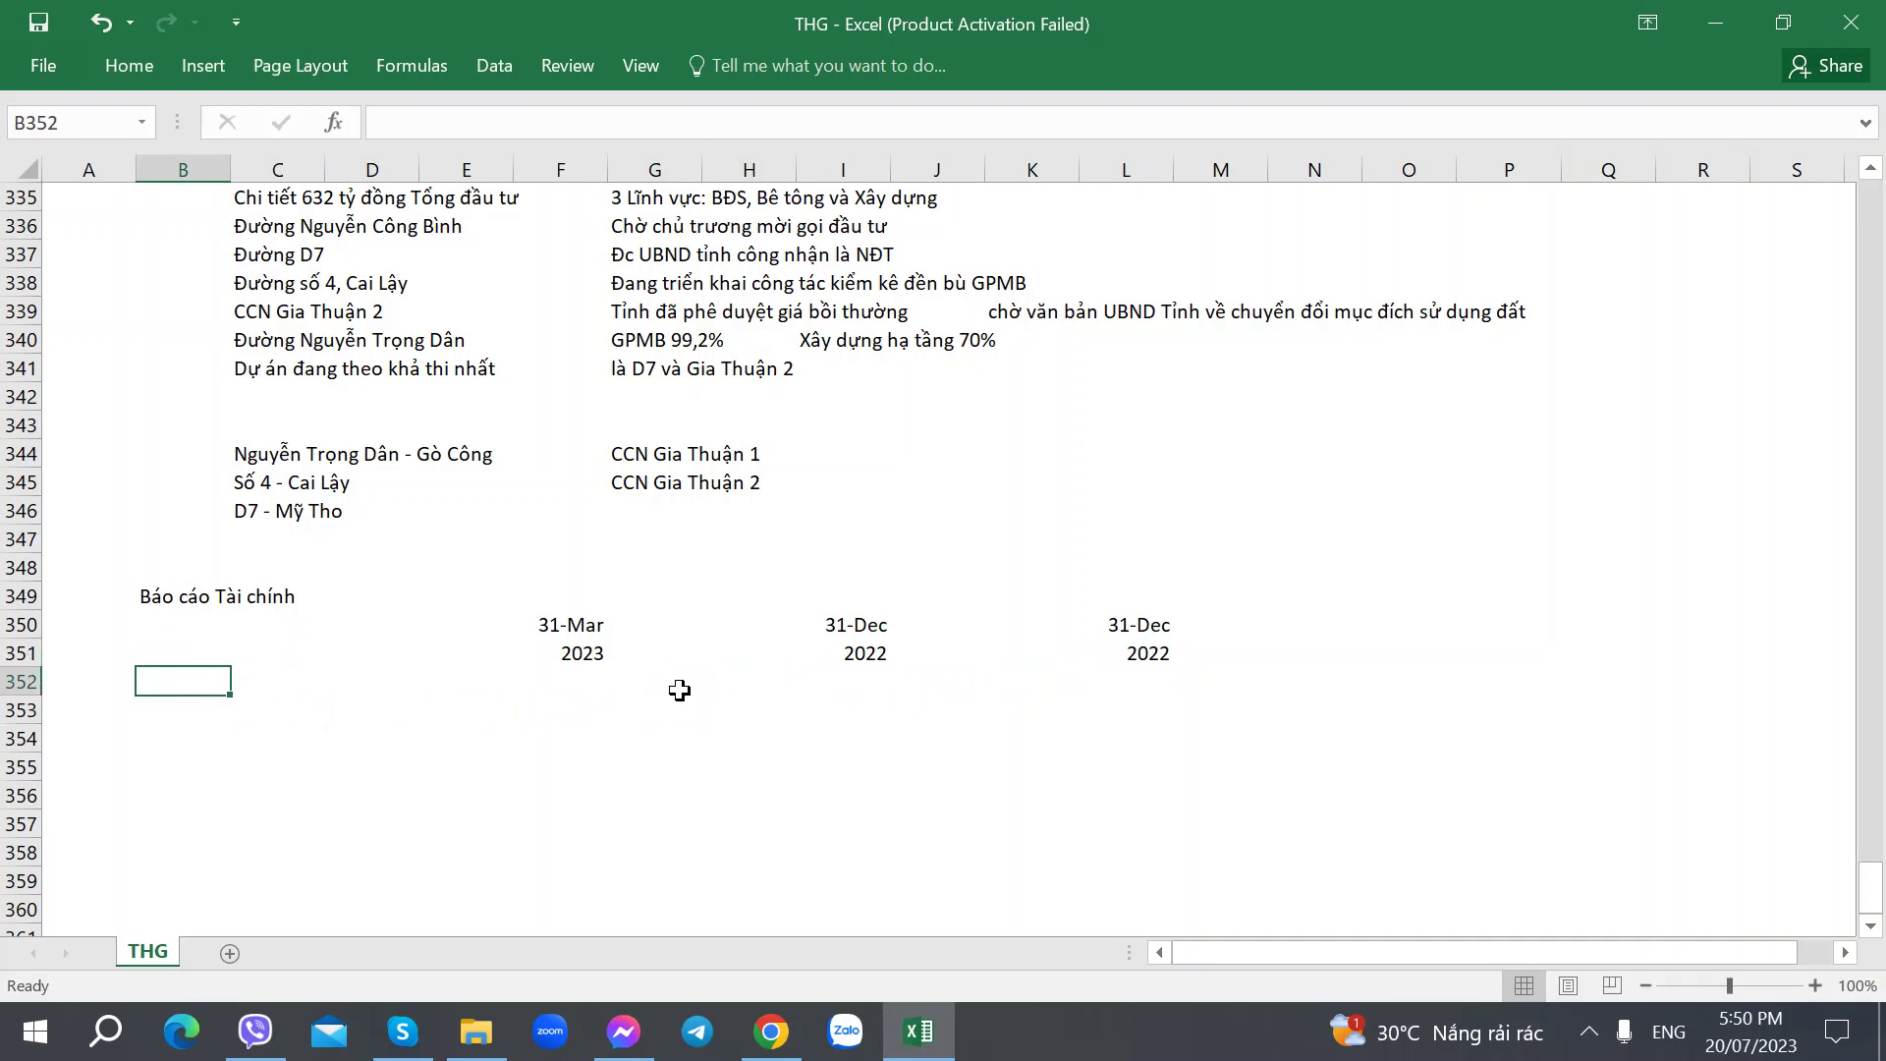
text(Tổng Tài sản)
Step: Look up year-end total assets in the 2022 report's consolidated balance sheet and enter 1848 in cell I352
key(Right)
key(Right)
key(Right)
key(Right)
key(Right)
key(Right)
key(Right)
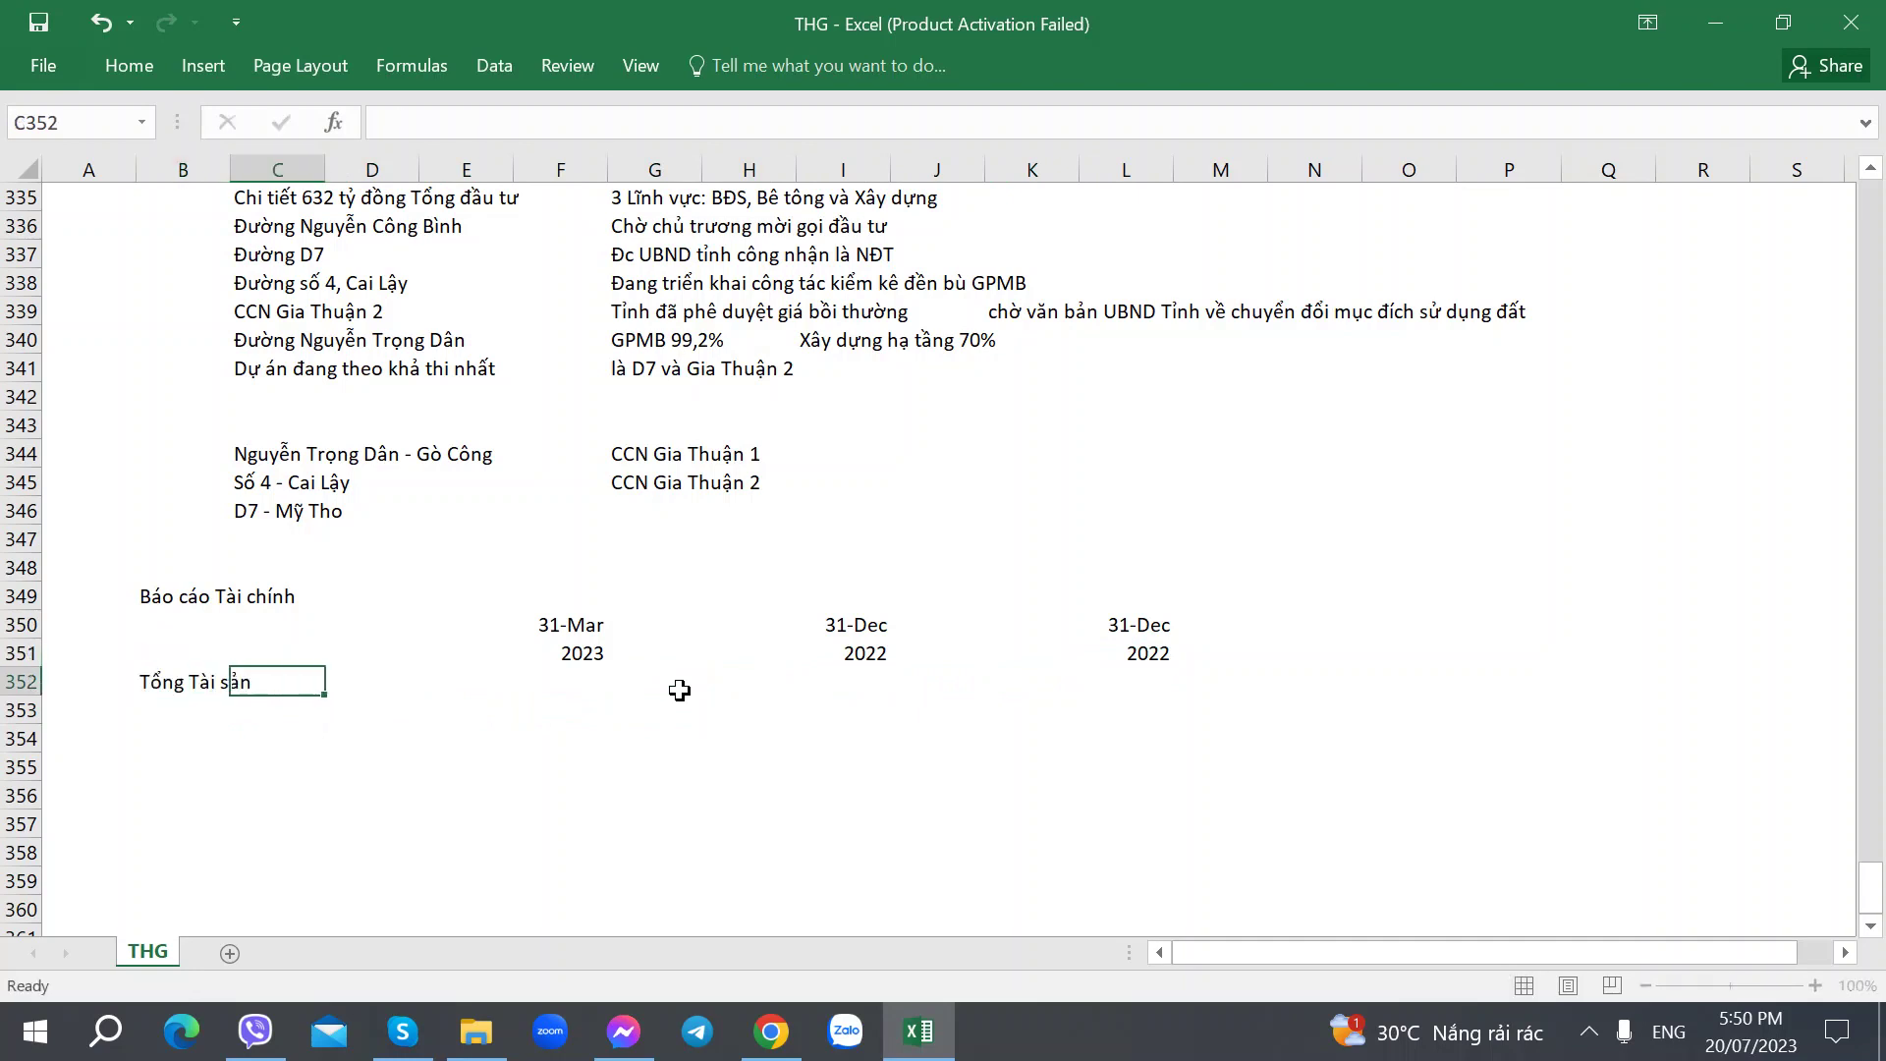
key(alt+Tab)
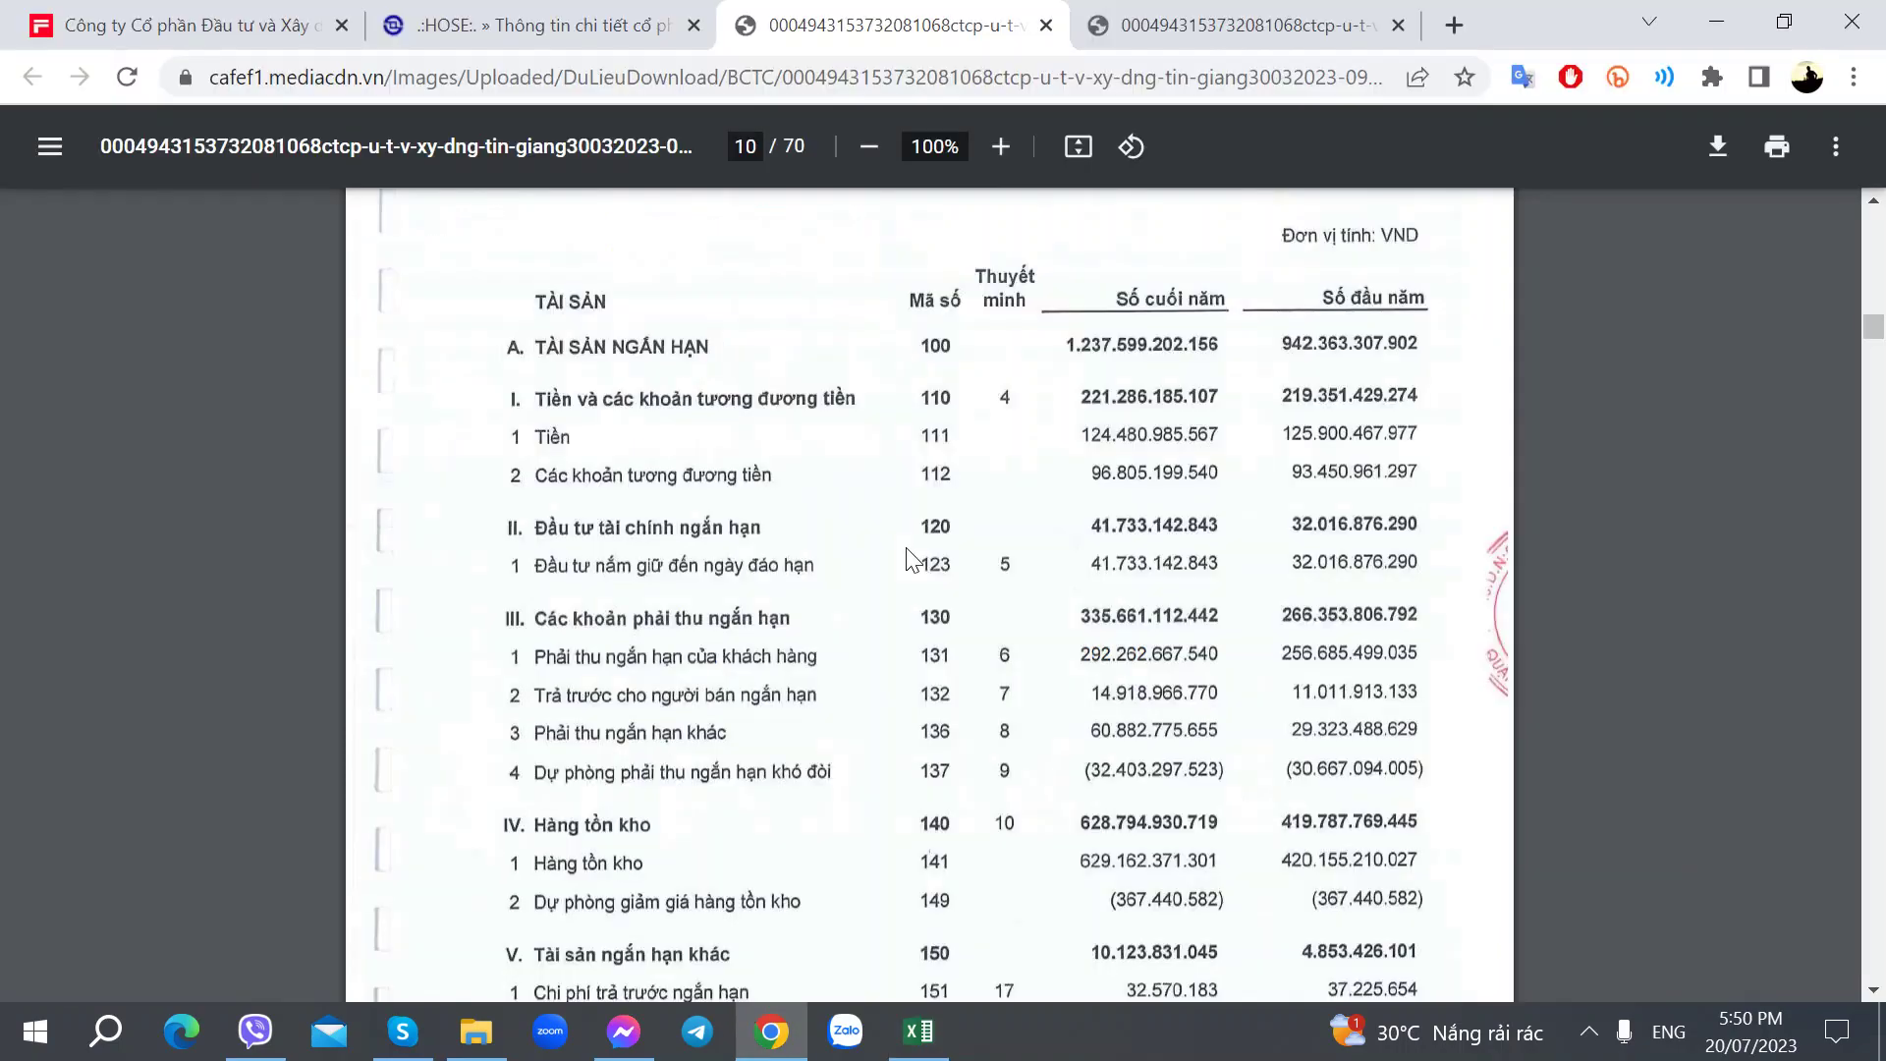
scroll(909, 554, down, 15)
scroll(909, 556, down, 3)
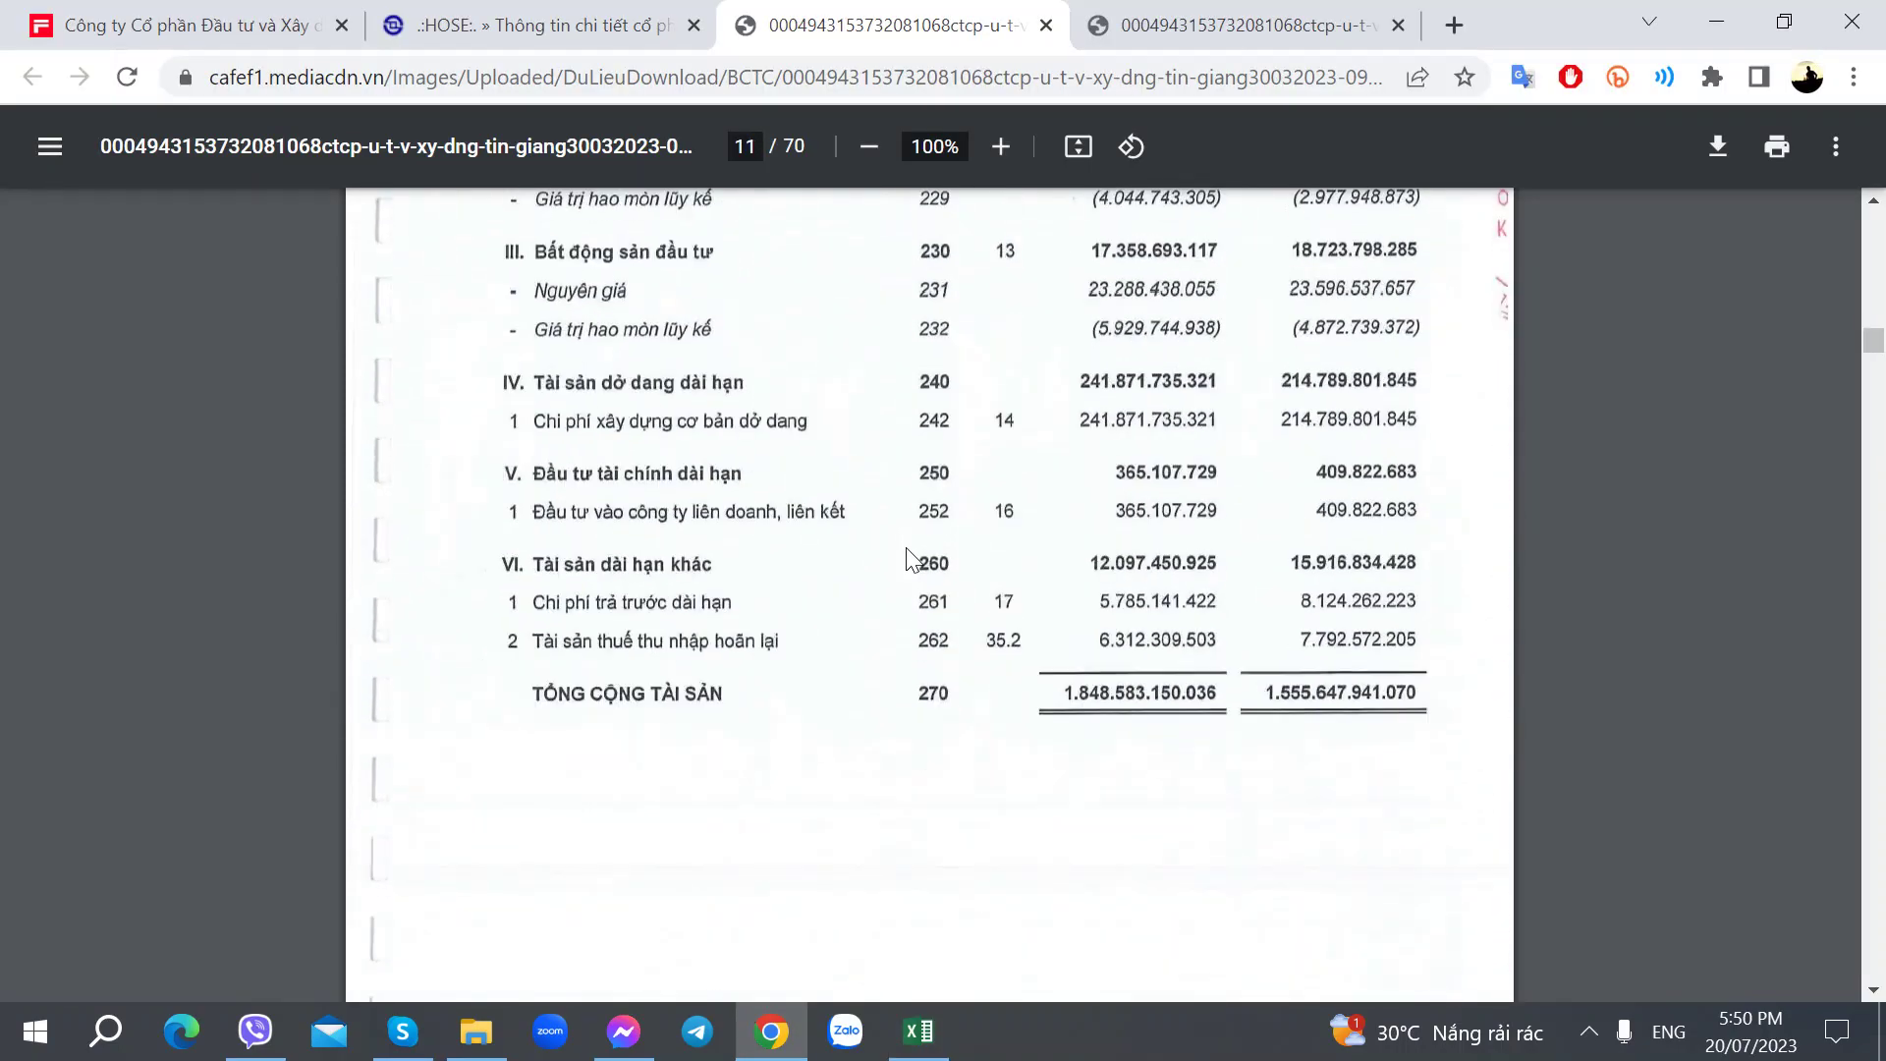
key(alt+Tab)
text(1848)
key(Right)
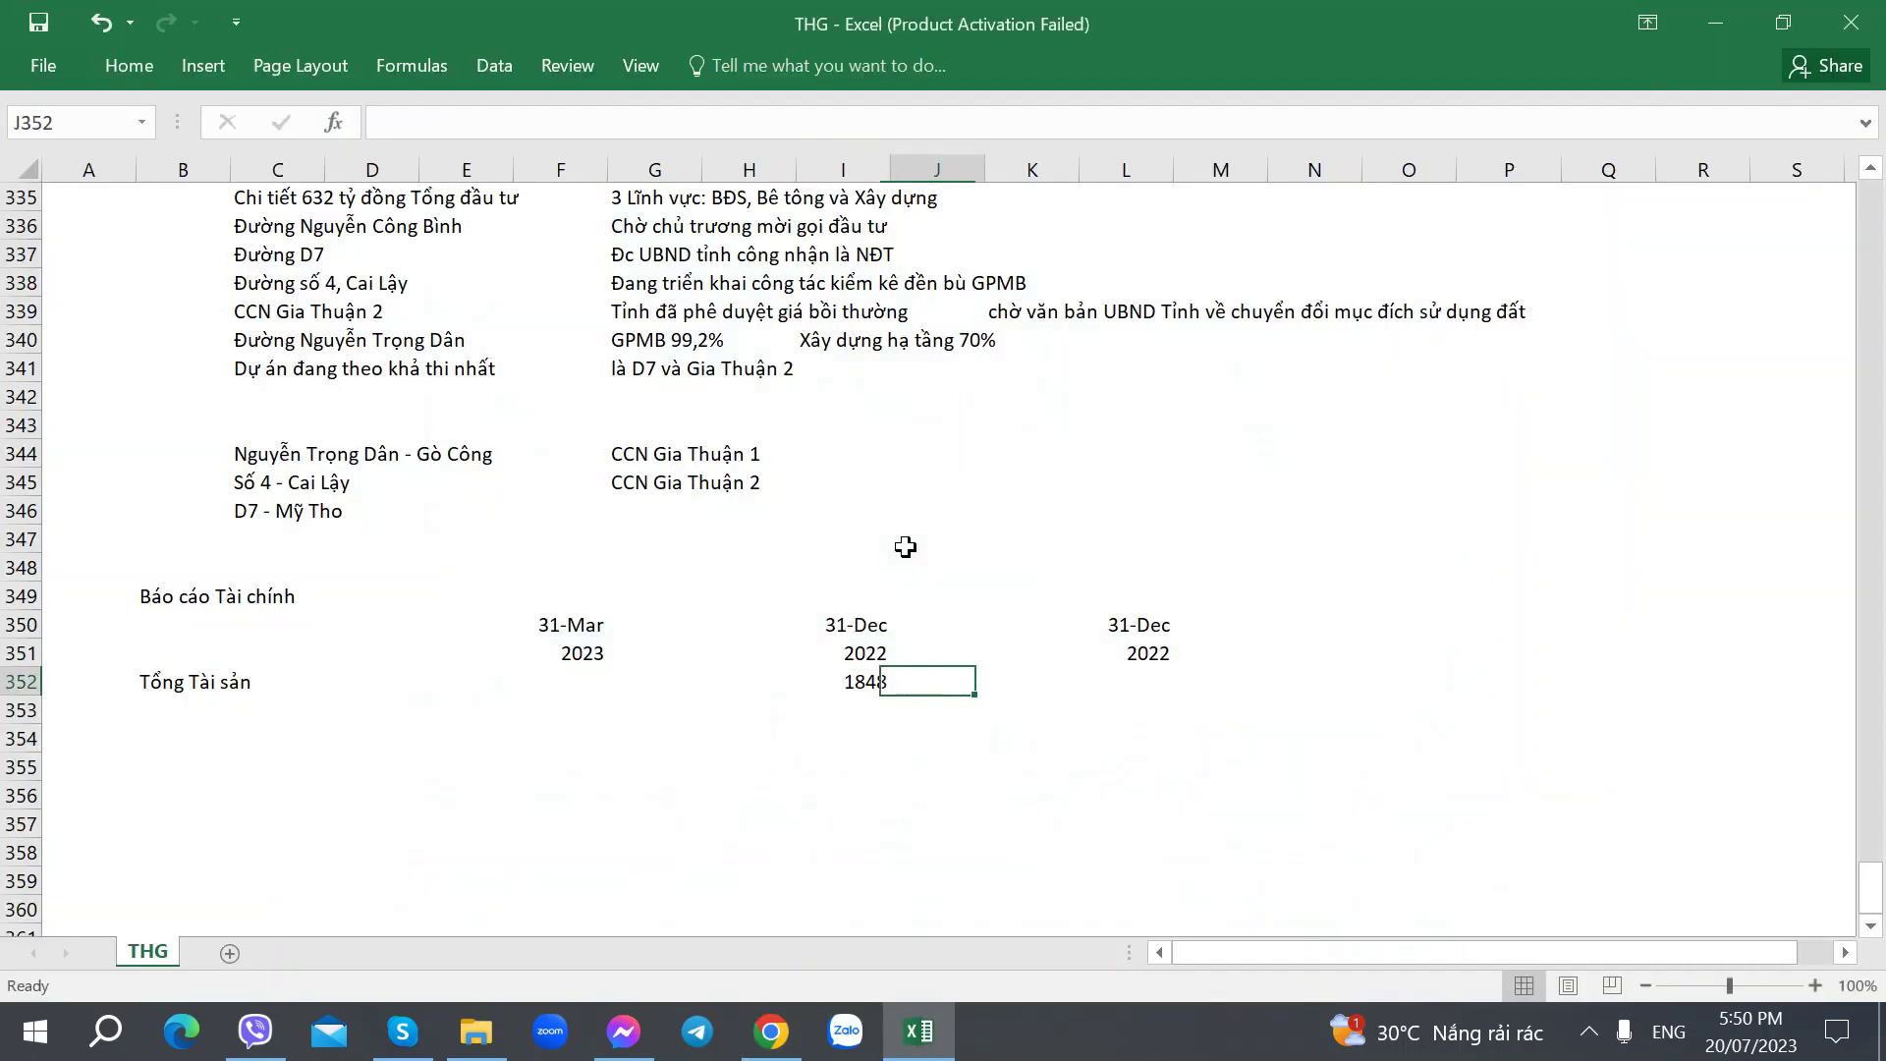
Step: Check the beginning-of-year total assets in the report and enter 1555 in cell L352
key(Right)
key(alt+Tab)
key(alt+Tab)
text(1555)
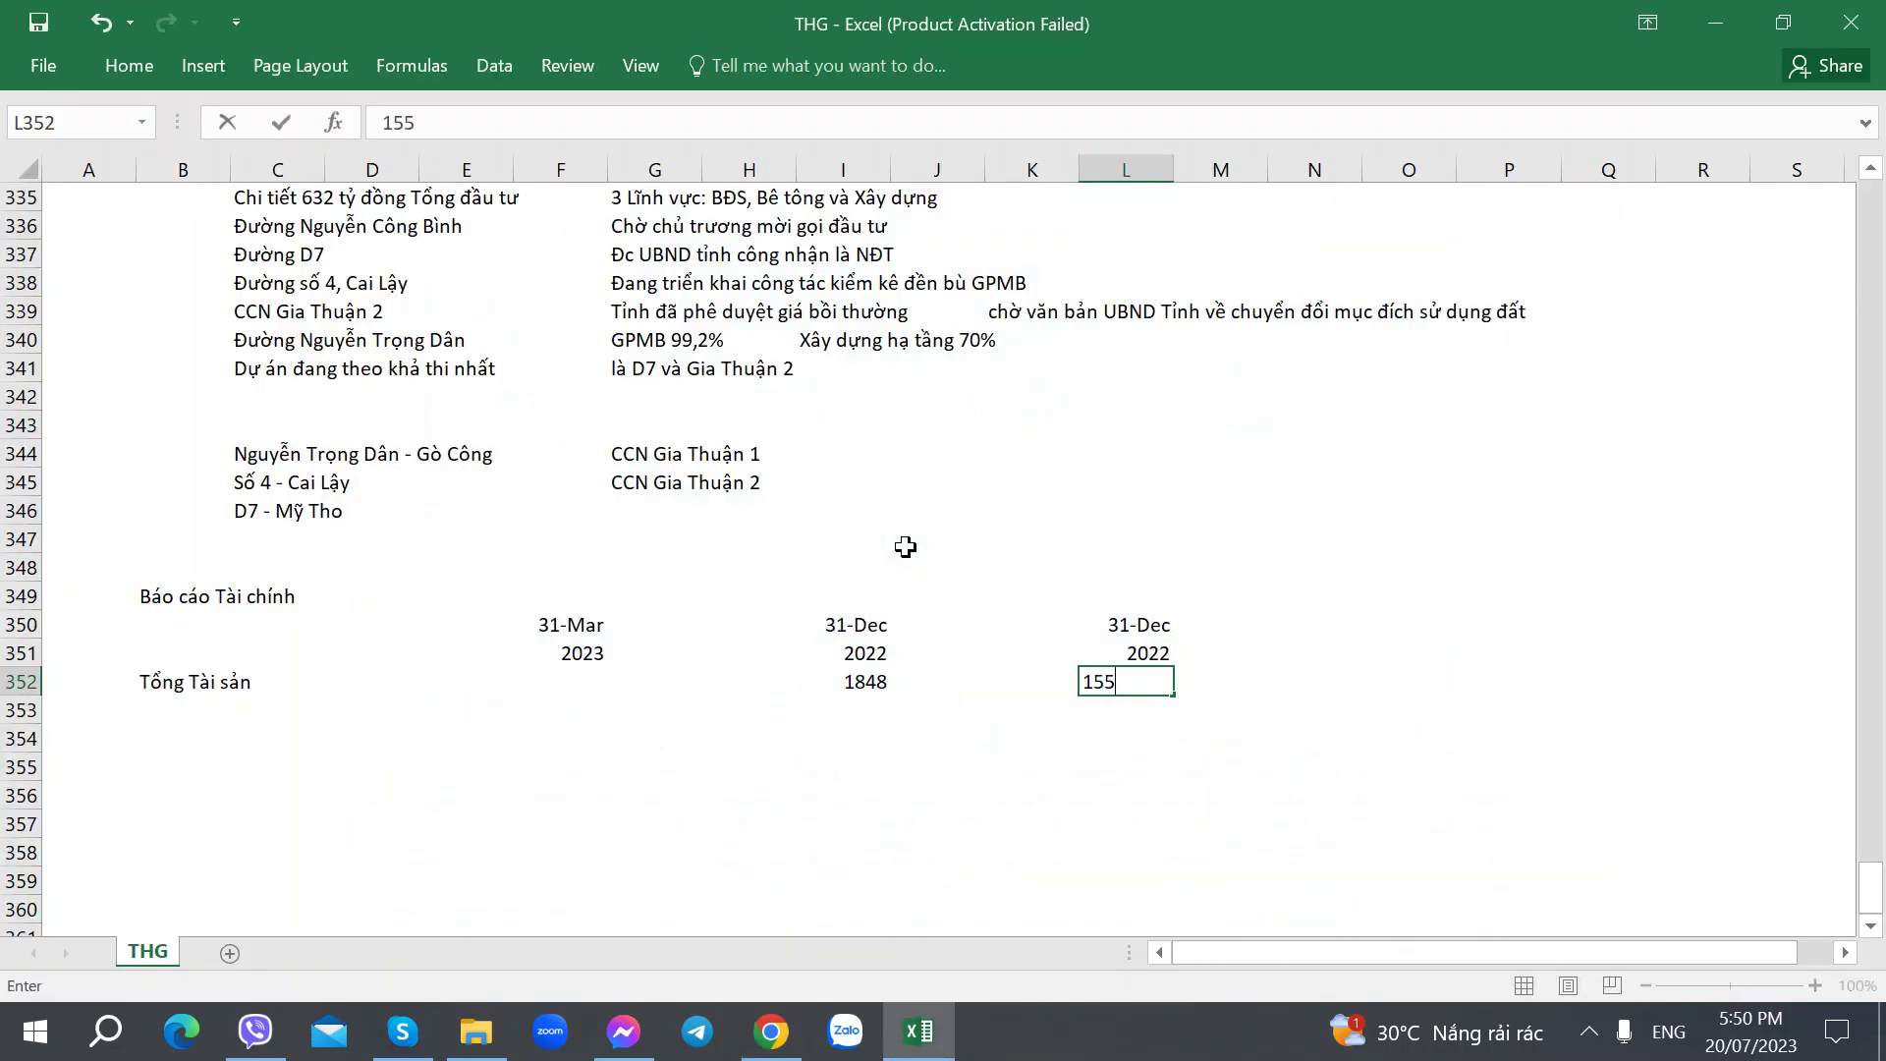
key(Right)
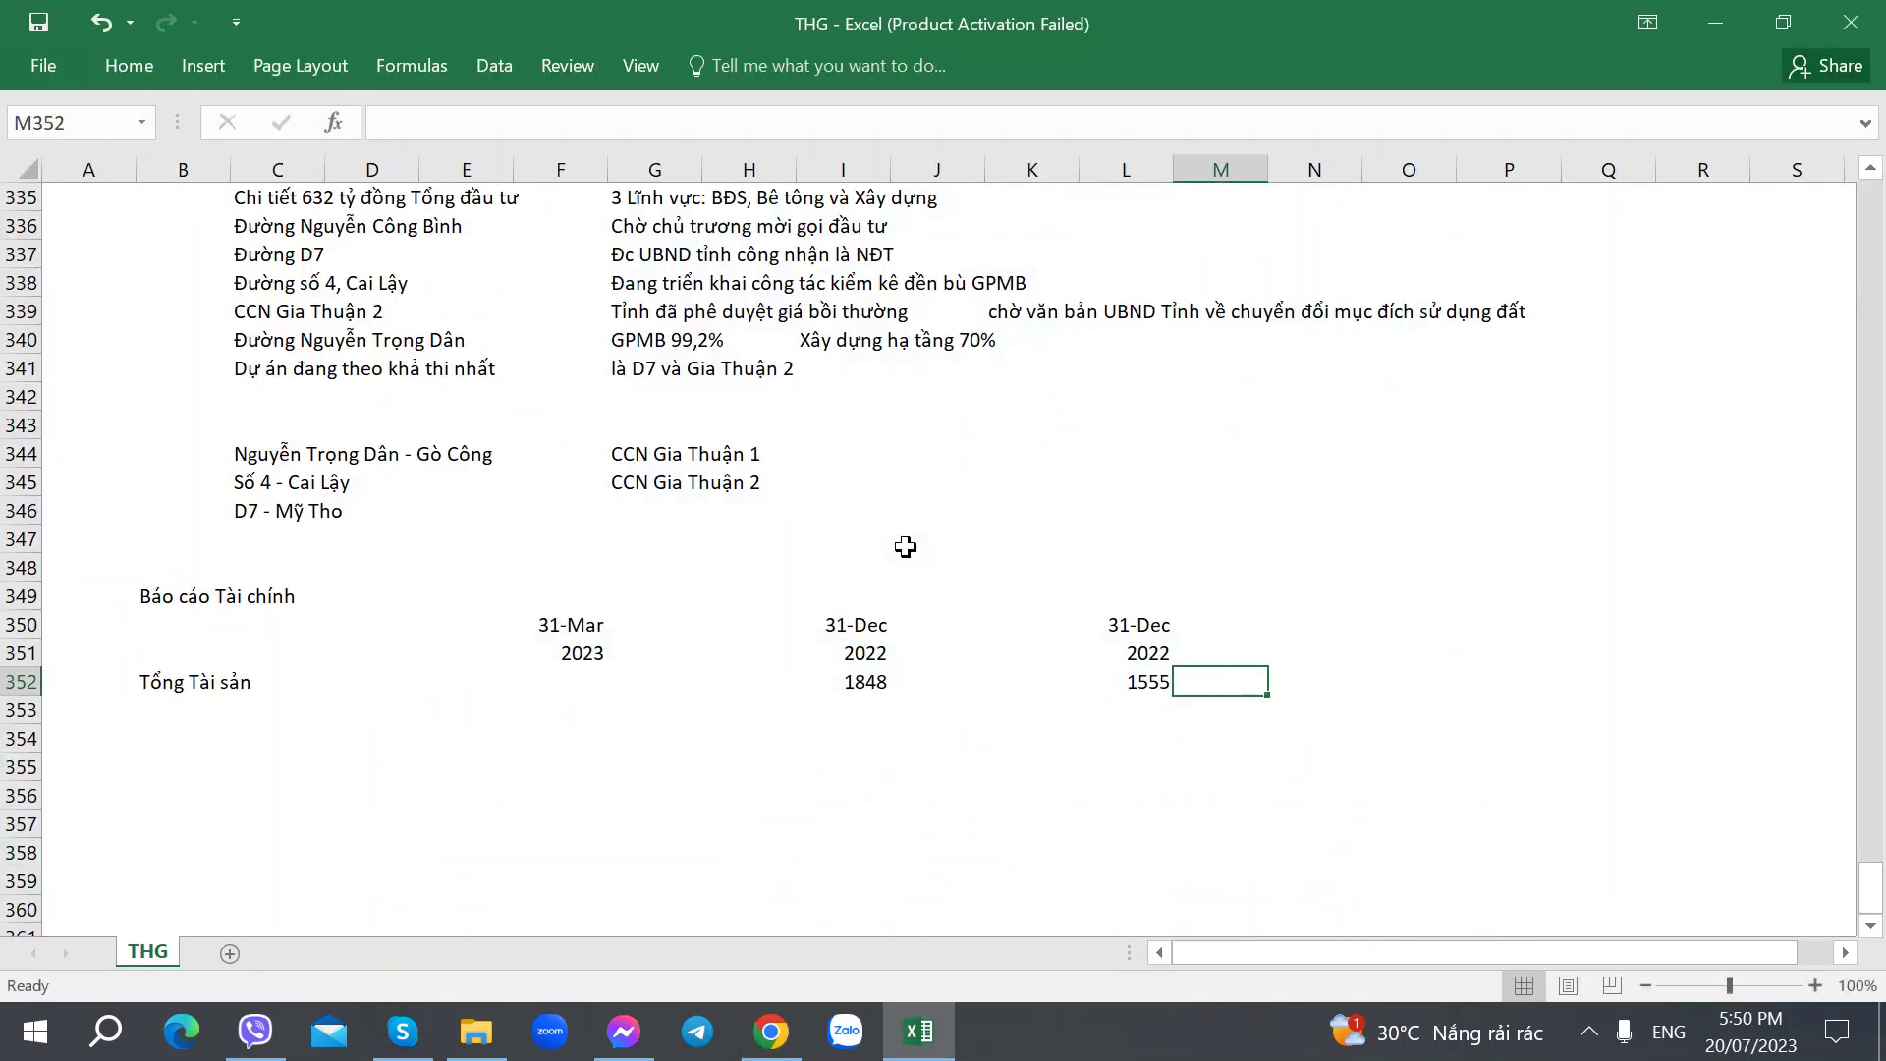
Step: Change the year of the last period header in cell L351 to 2021
key(Left)
key(Up)
key(F2)
key(BackSpace)
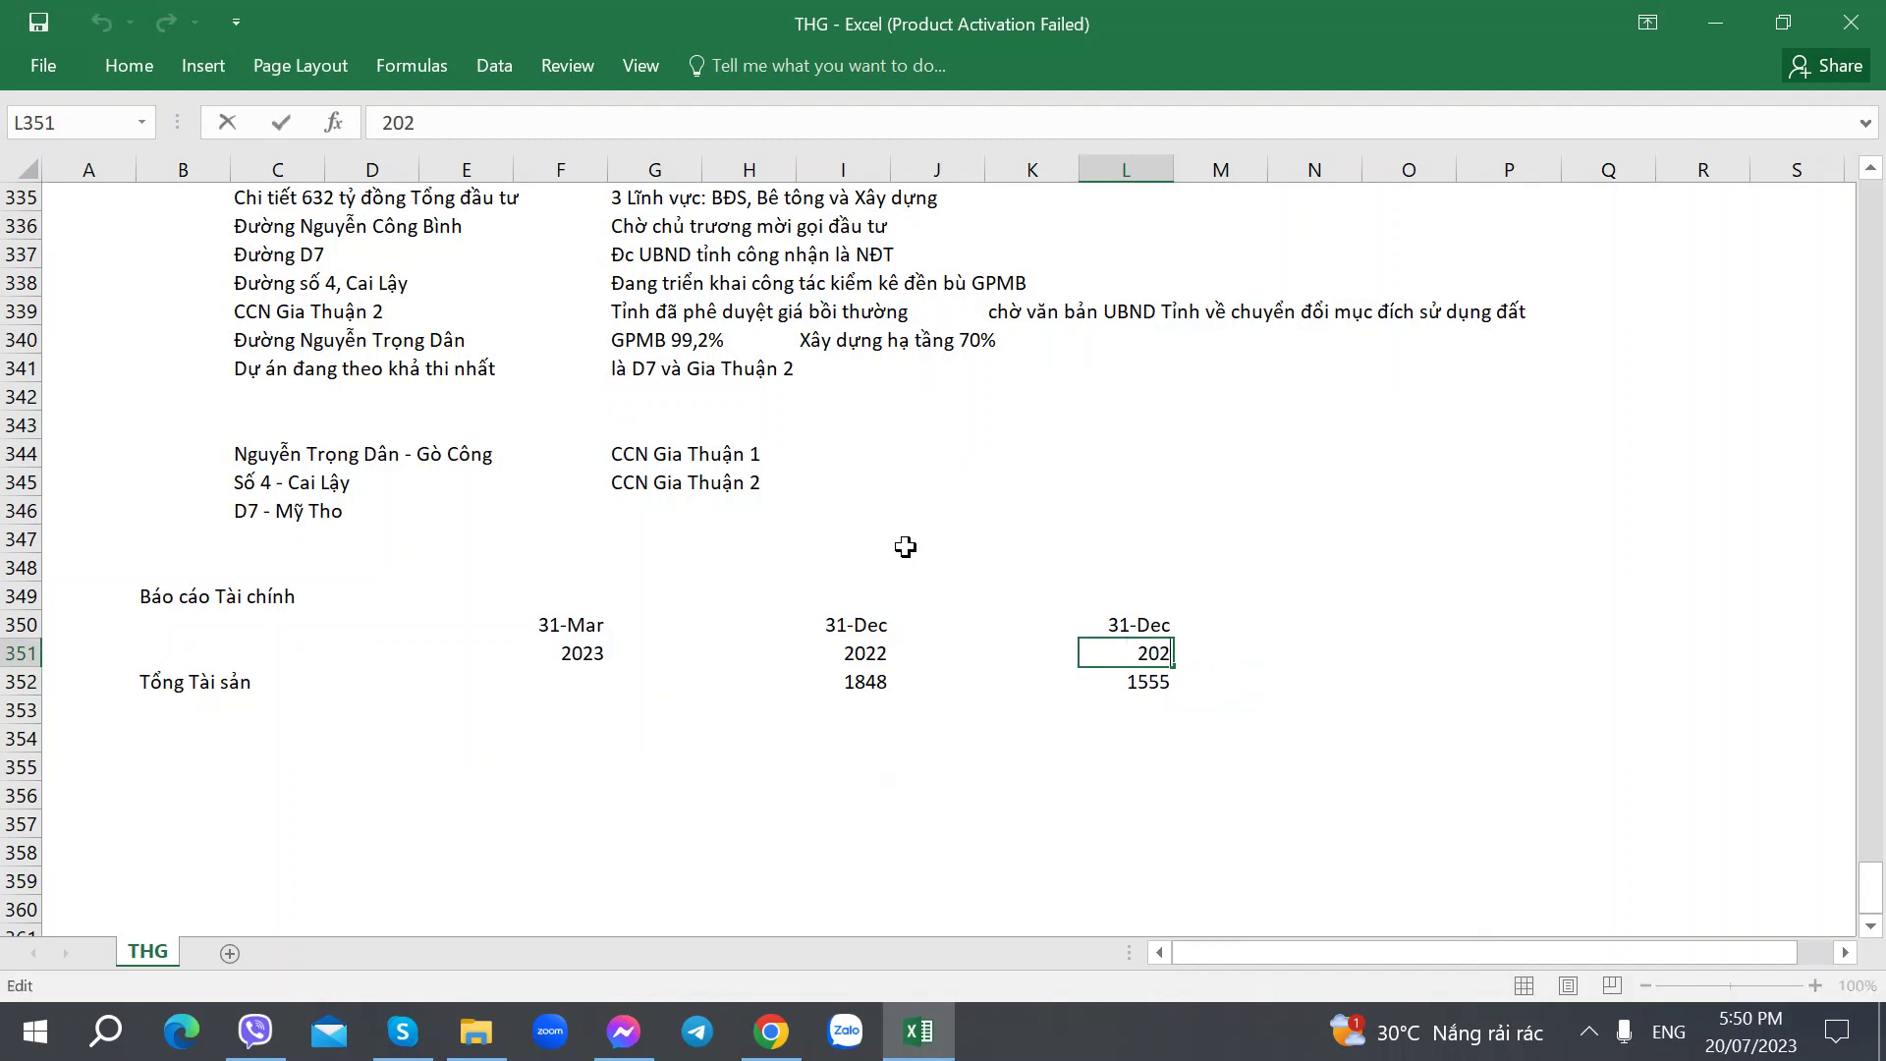
text(1)
key(Return)
Step: Calculate the total assets ratio of 2022 to 2021 in cell K352 with the formula =I352/L352
key(Right)
key(Left)
key(Left)
text(=)
key(Left)
key(Left)
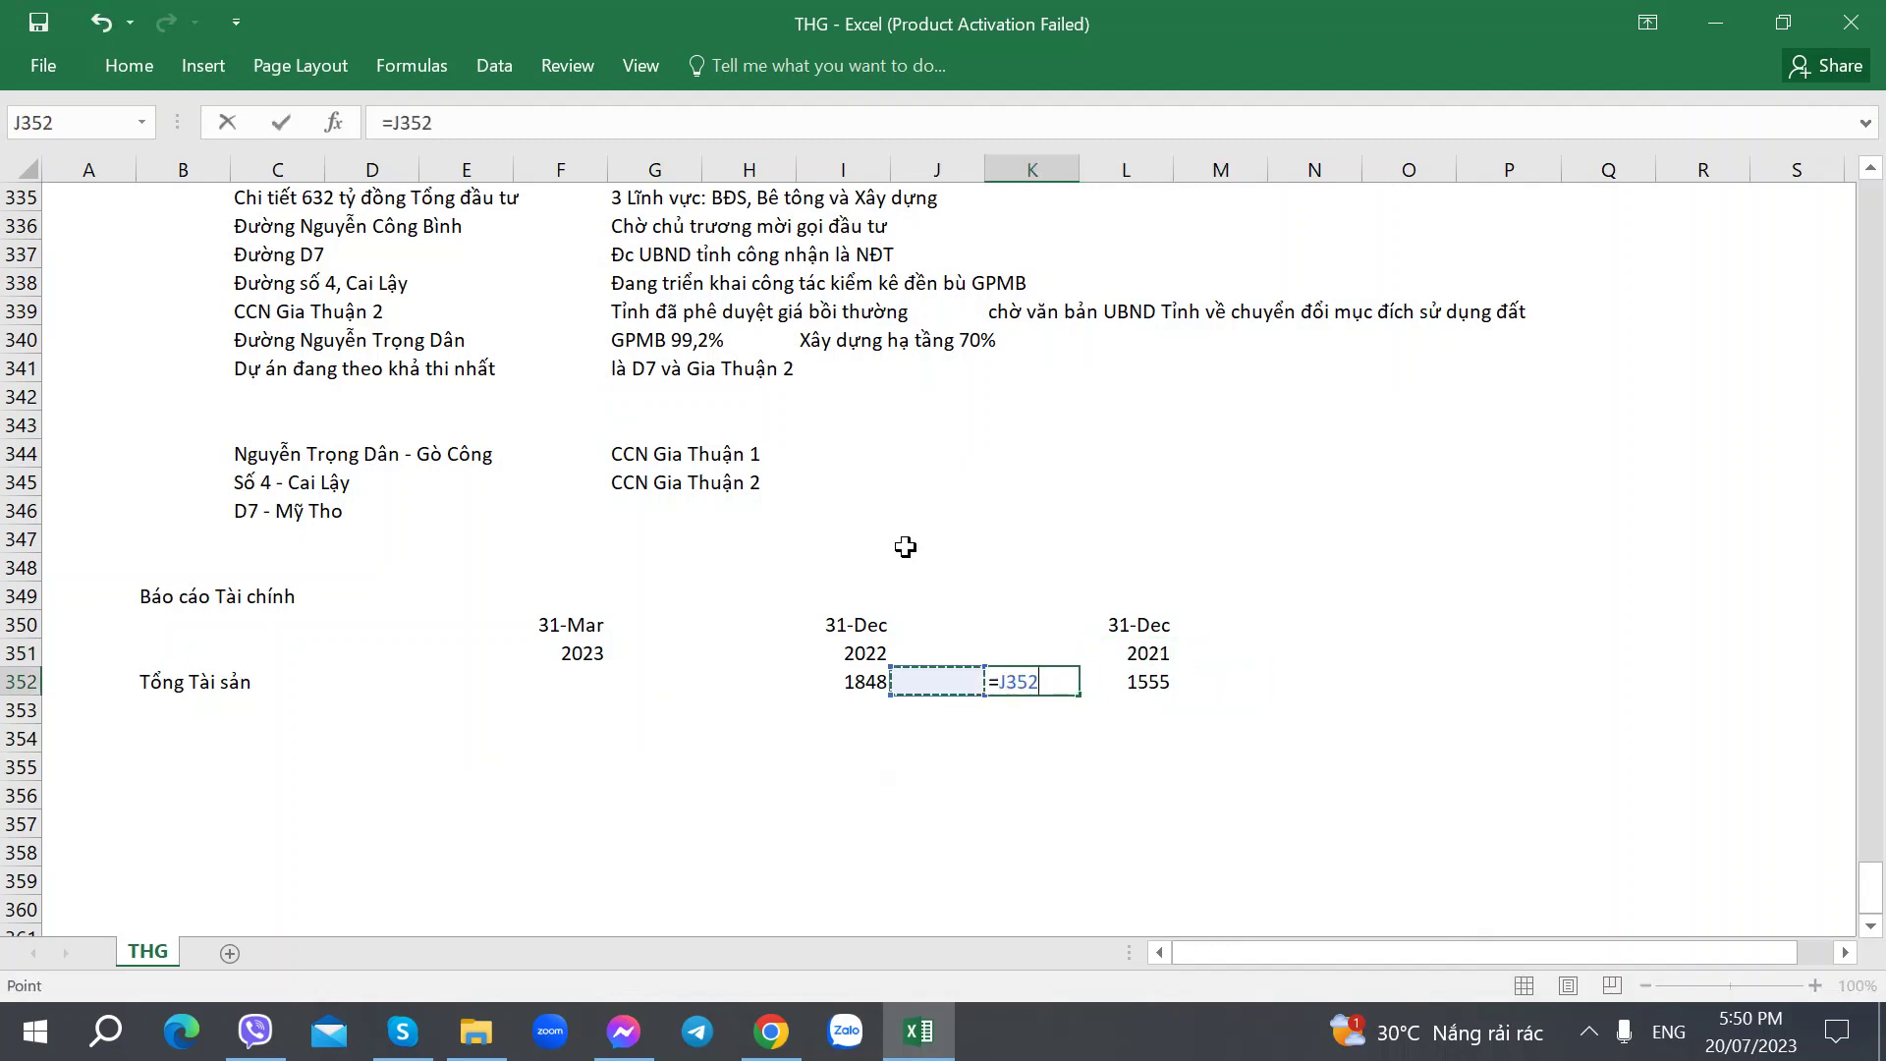
text(/)
key(Right)
key(ctrl+Return)
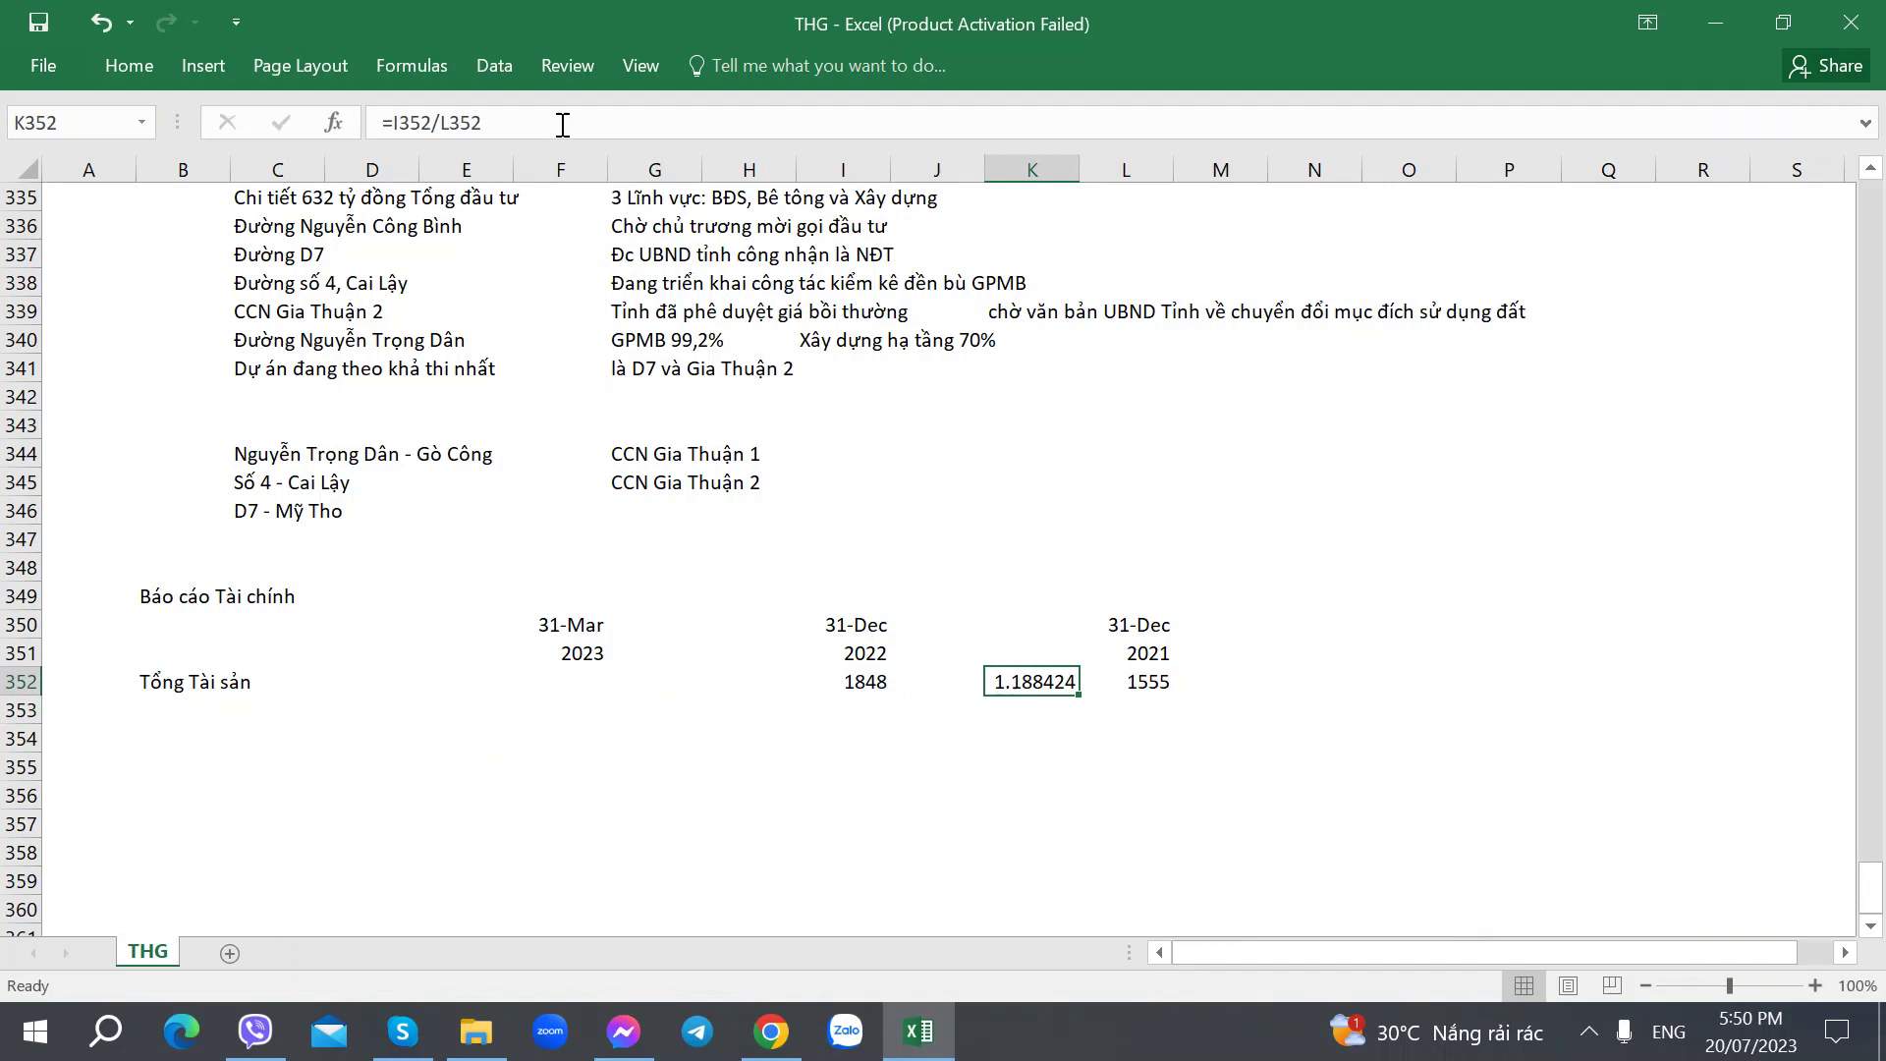
Step: Reduce the total assets ratio in cell K352 to four decimal places
click(129, 66)
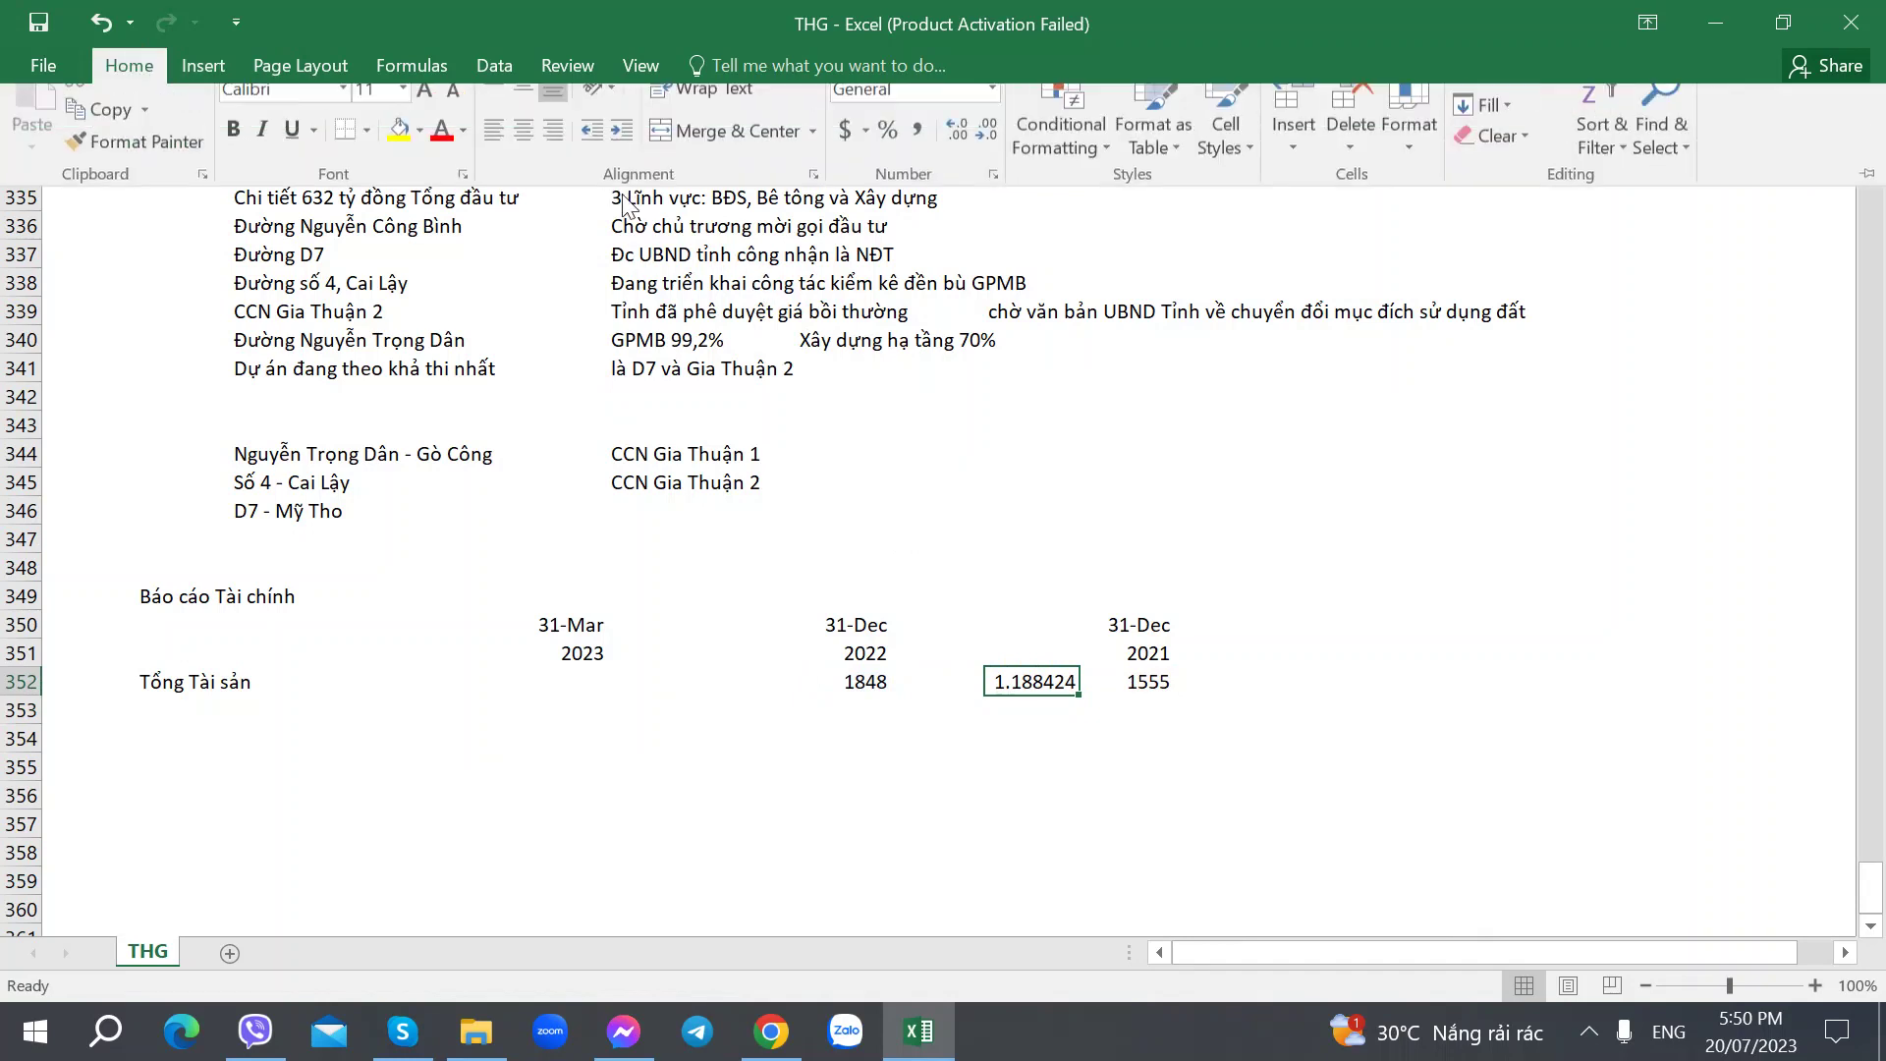
click(988, 159)
click(988, 159)
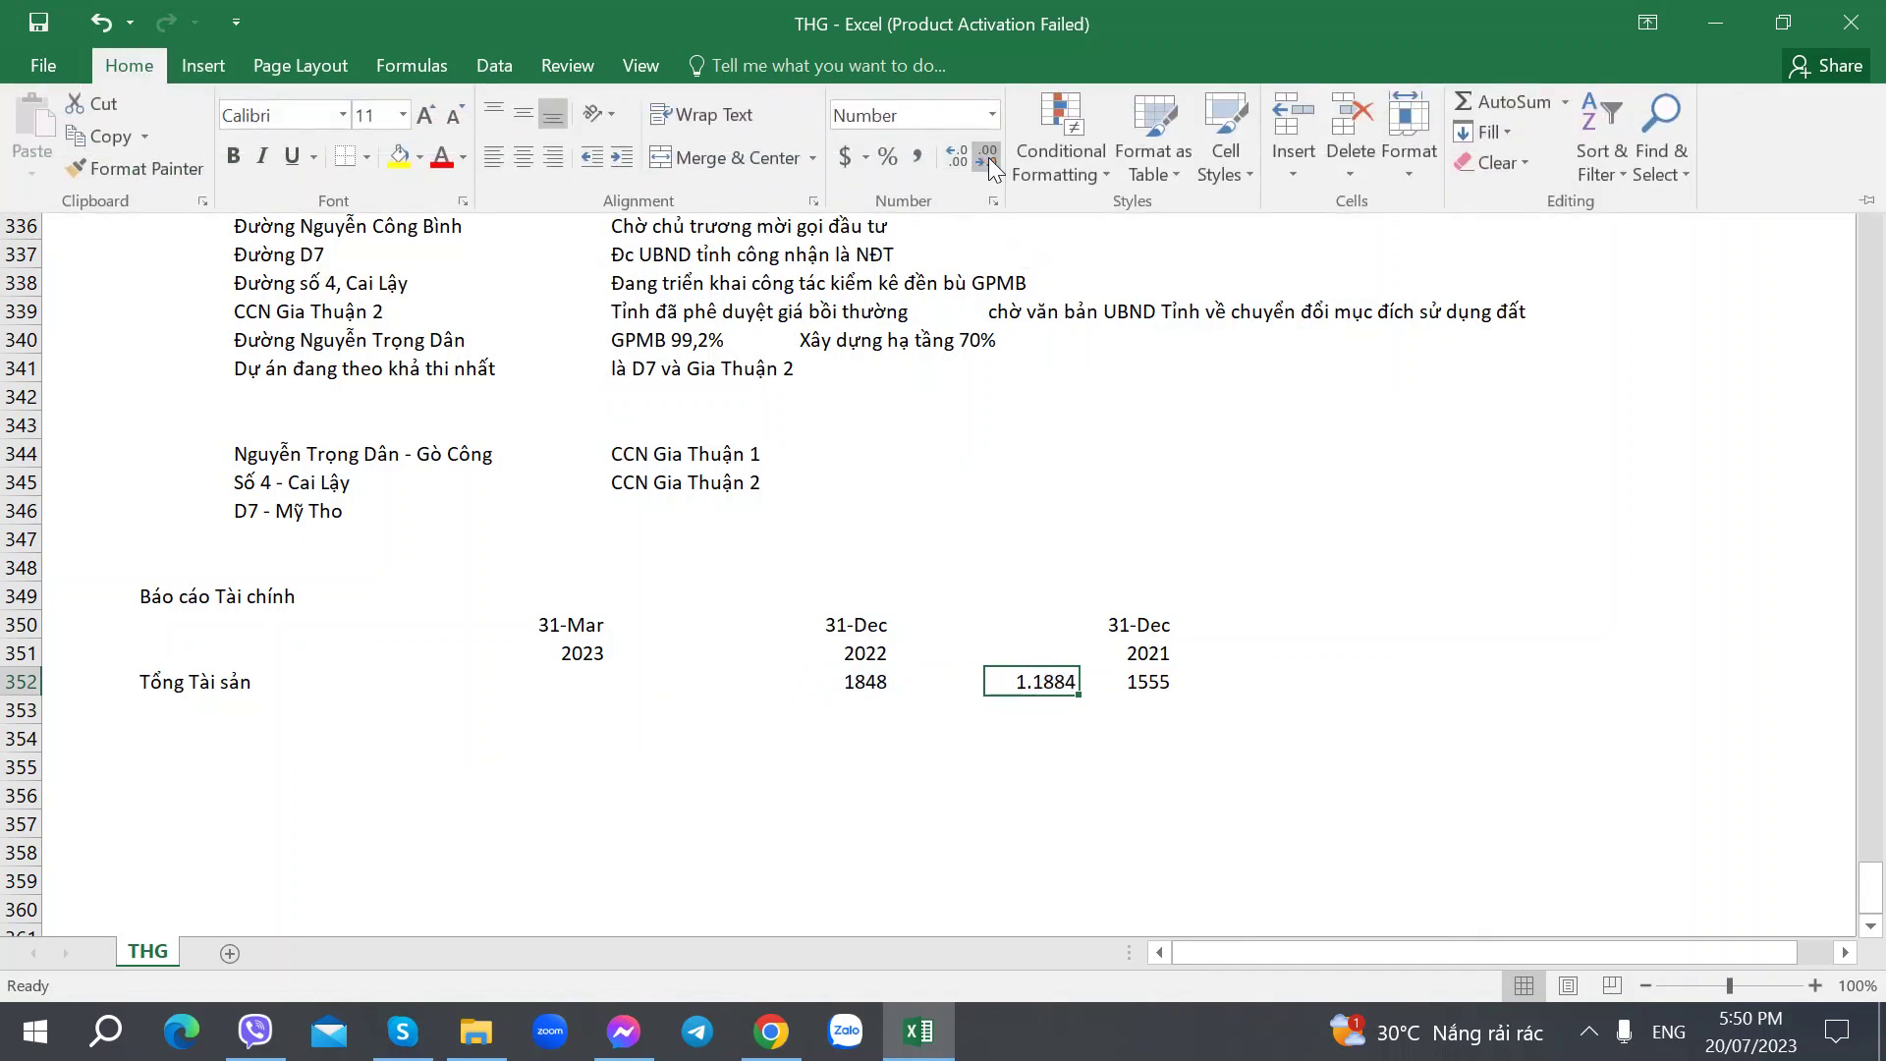
click(884, 403)
click(895, 687)
Step: Add the row label "Tiền" in cell C353, indented beneath the total assets row
click(222, 718)
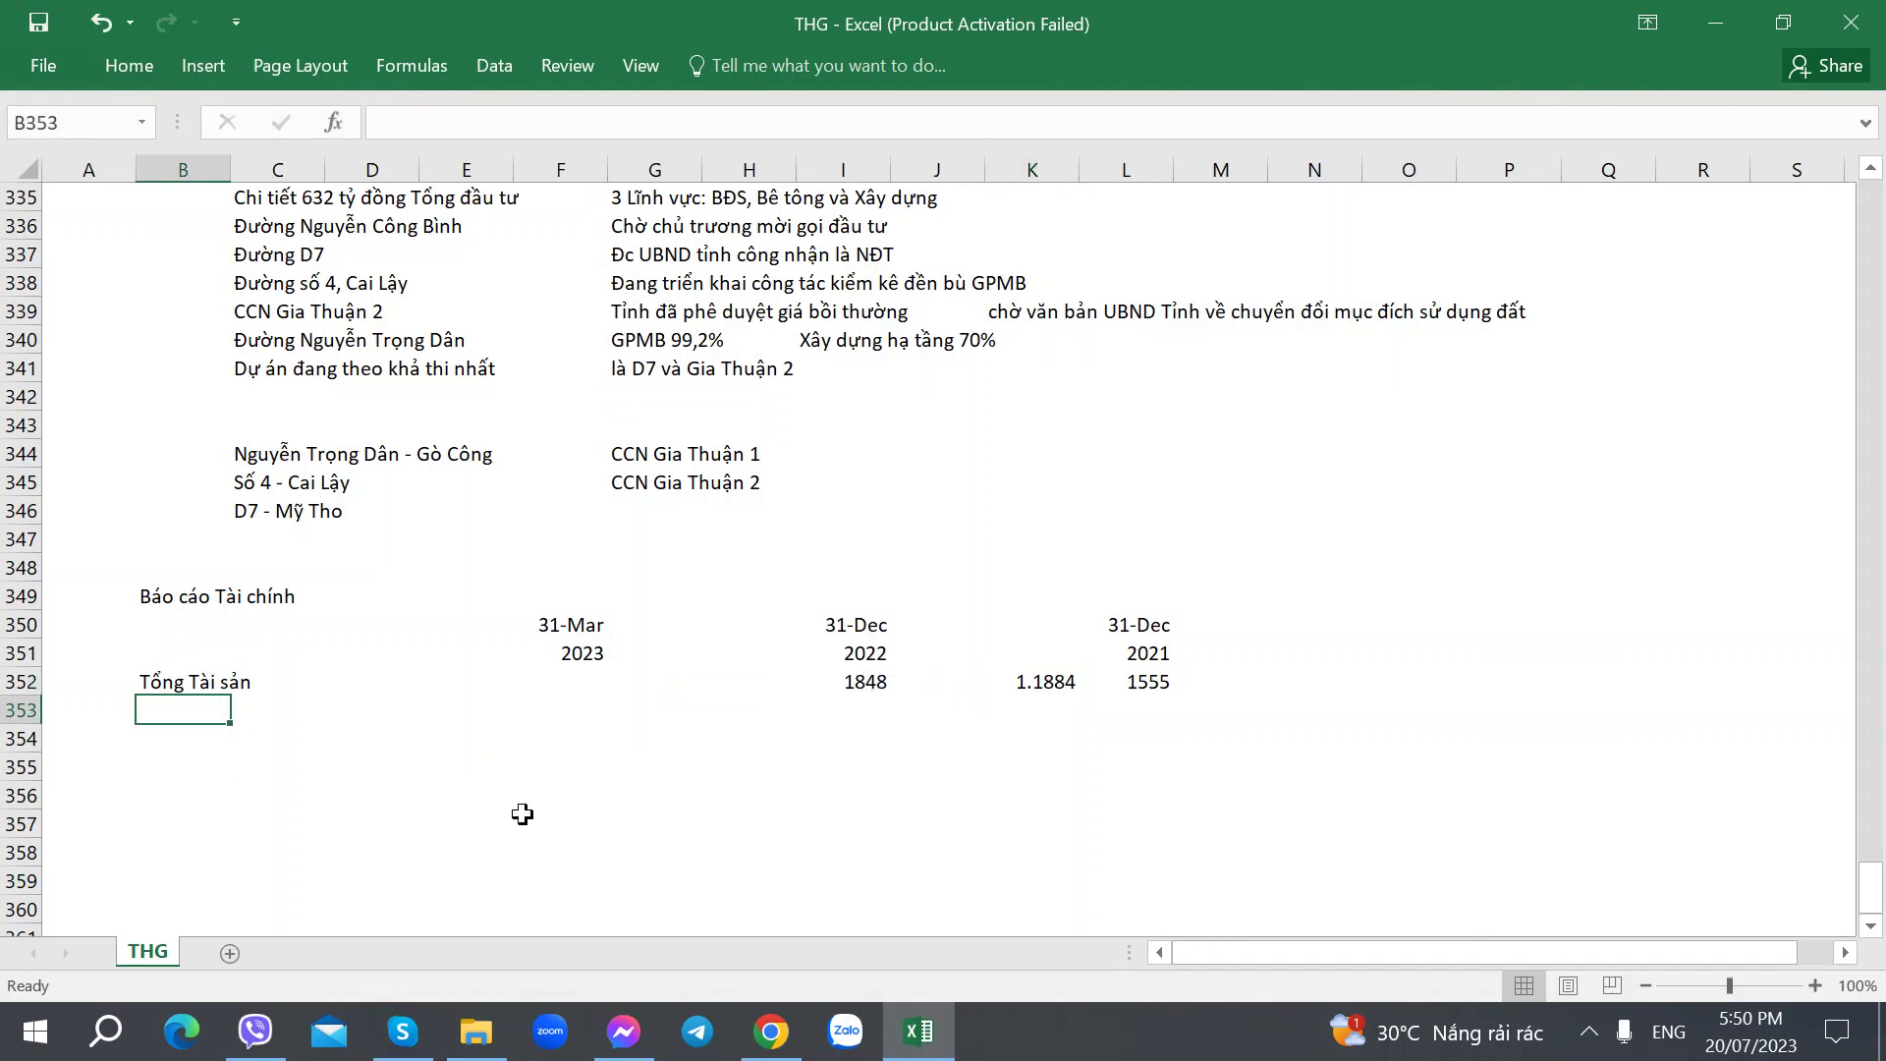
key(Right)
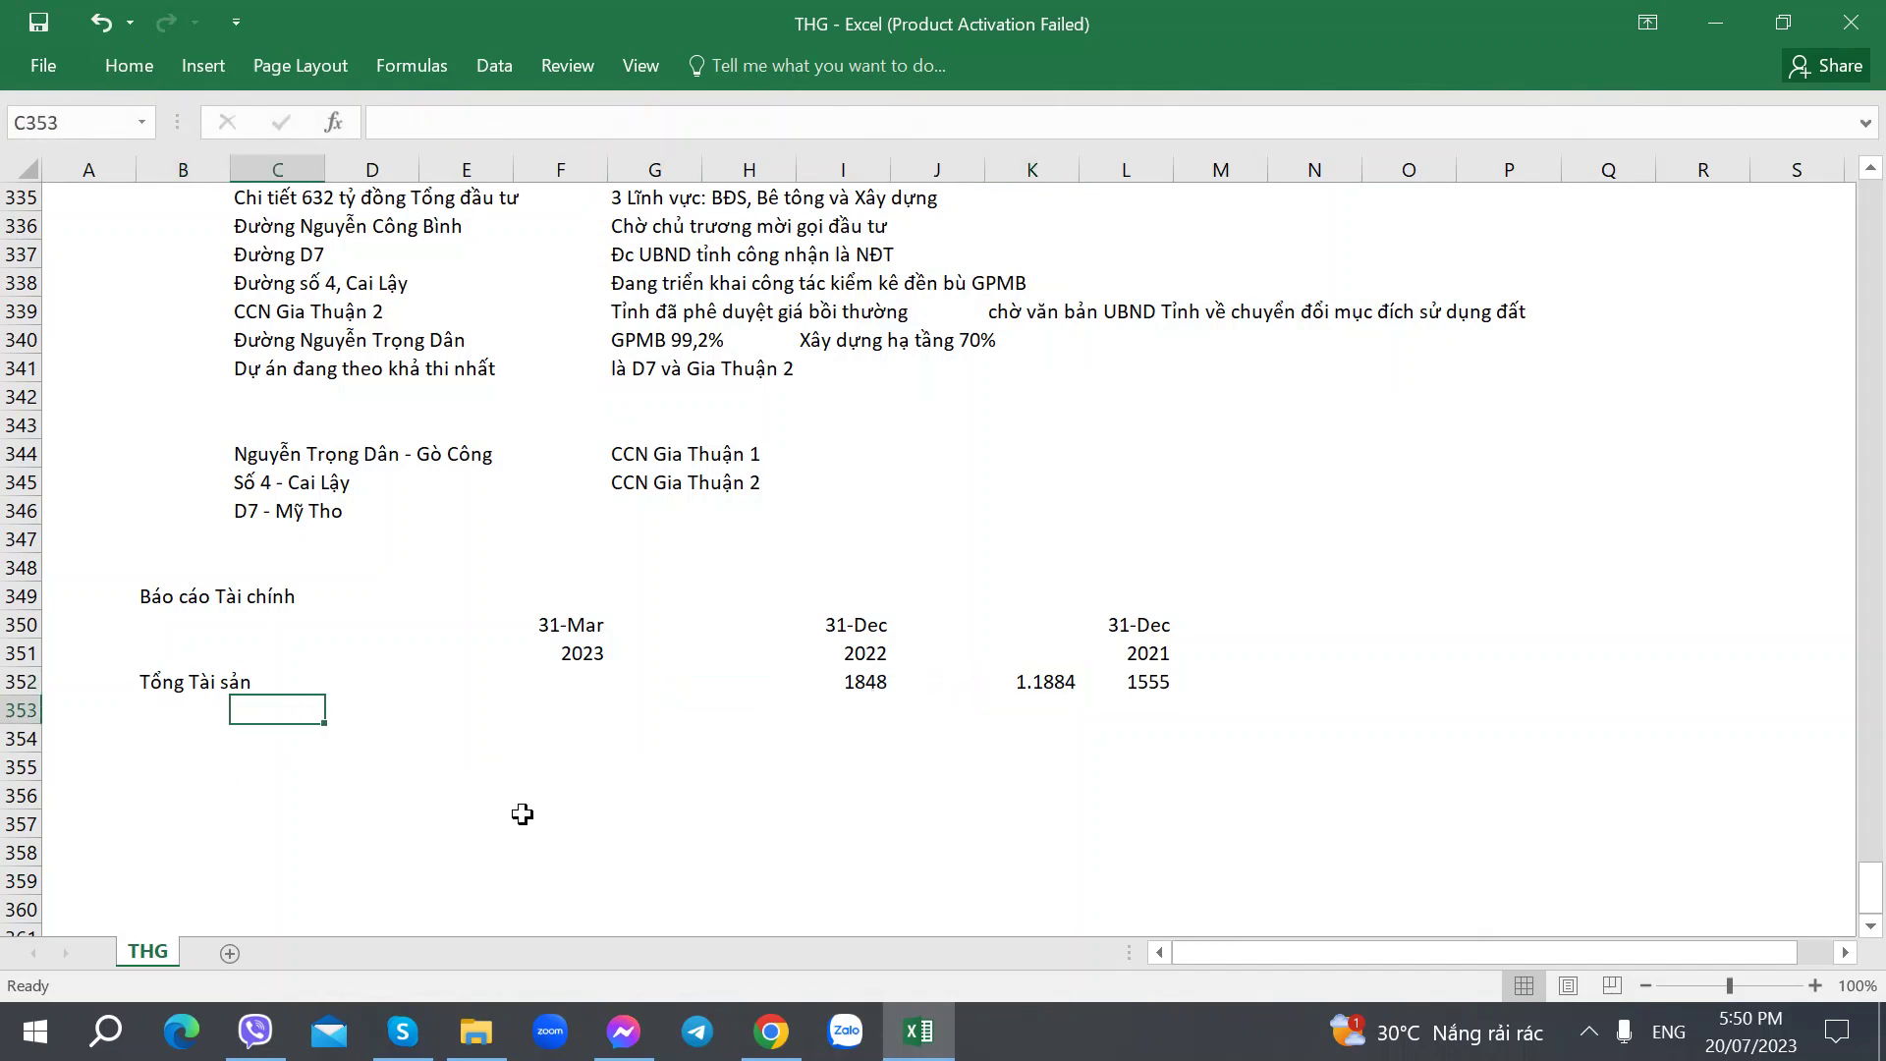
text(Tiền)
Step: Enter the 2022 cash figure in cell I353 as =221+41, adding cash and equivalents to short-term investments from the consolidated balance sheet
key(Right)
key(Right)
key(Right)
key(Right)
key(Right)
key(Right)
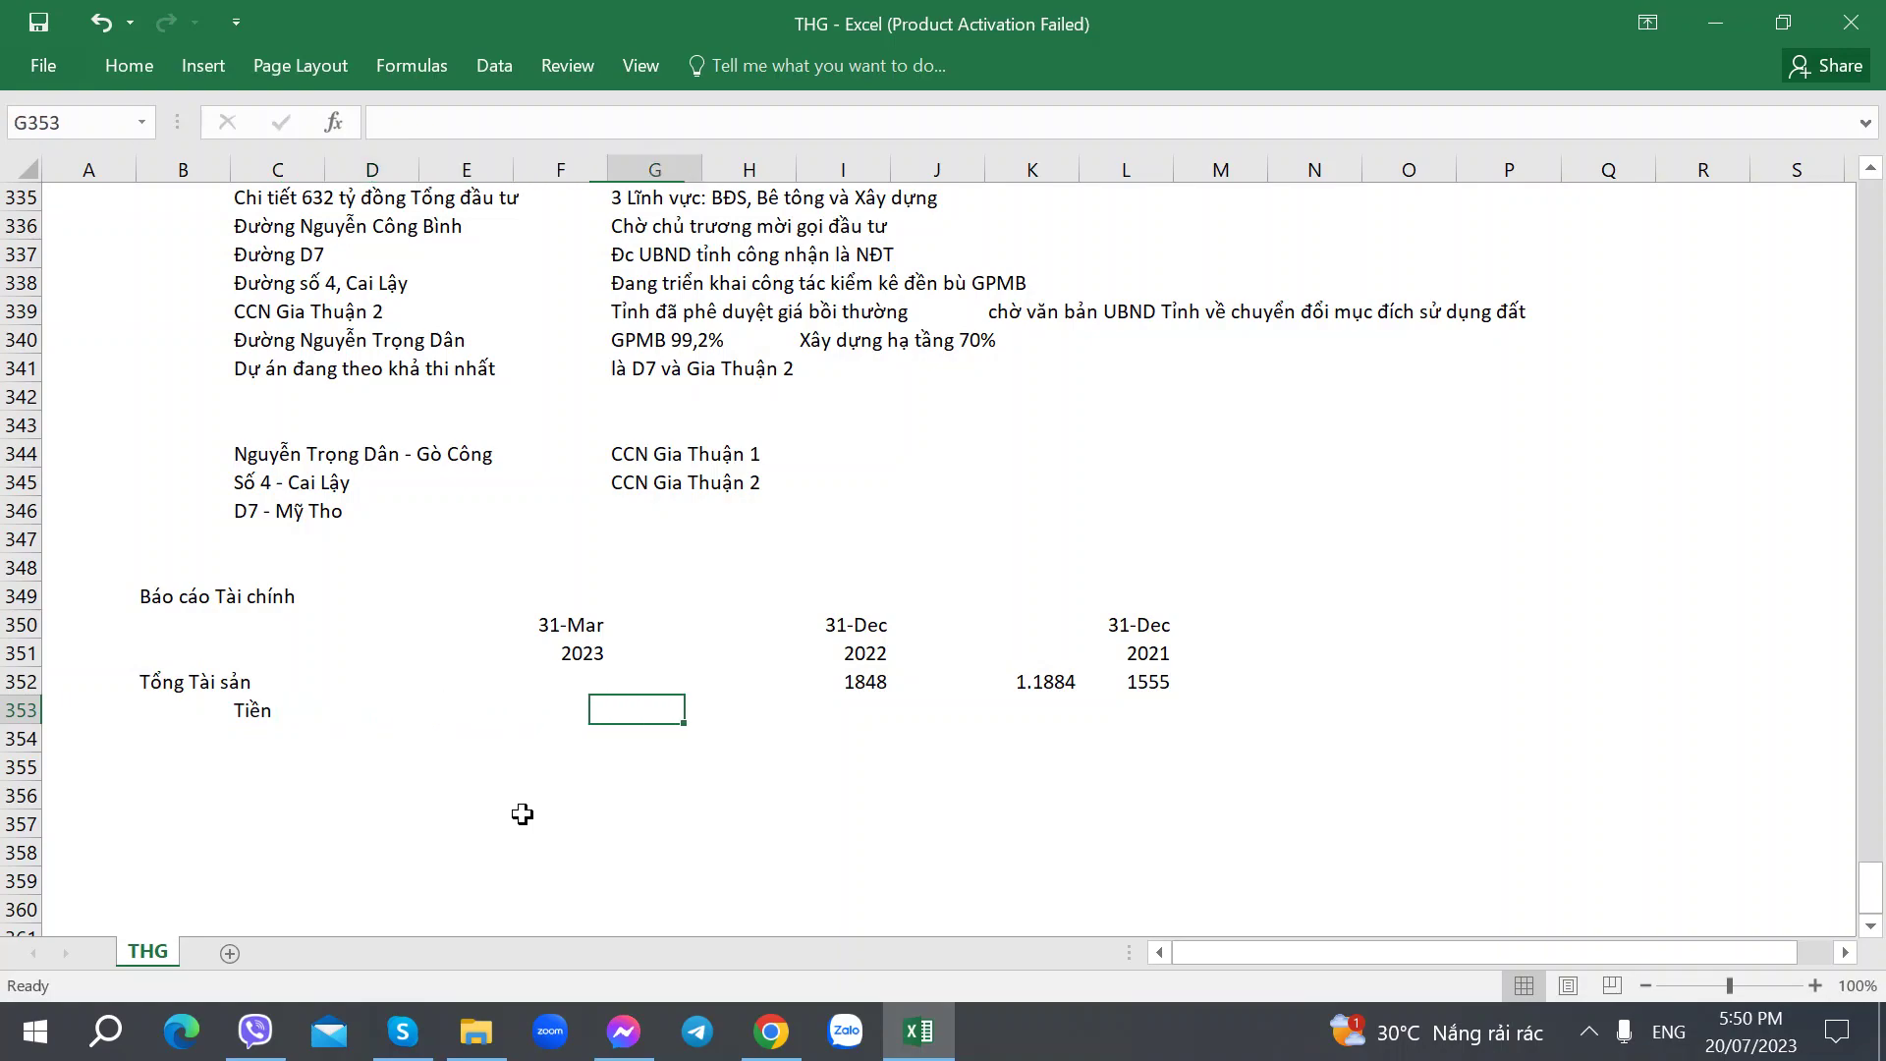
key(alt+Tab)
scroll(476, 781, up, 20)
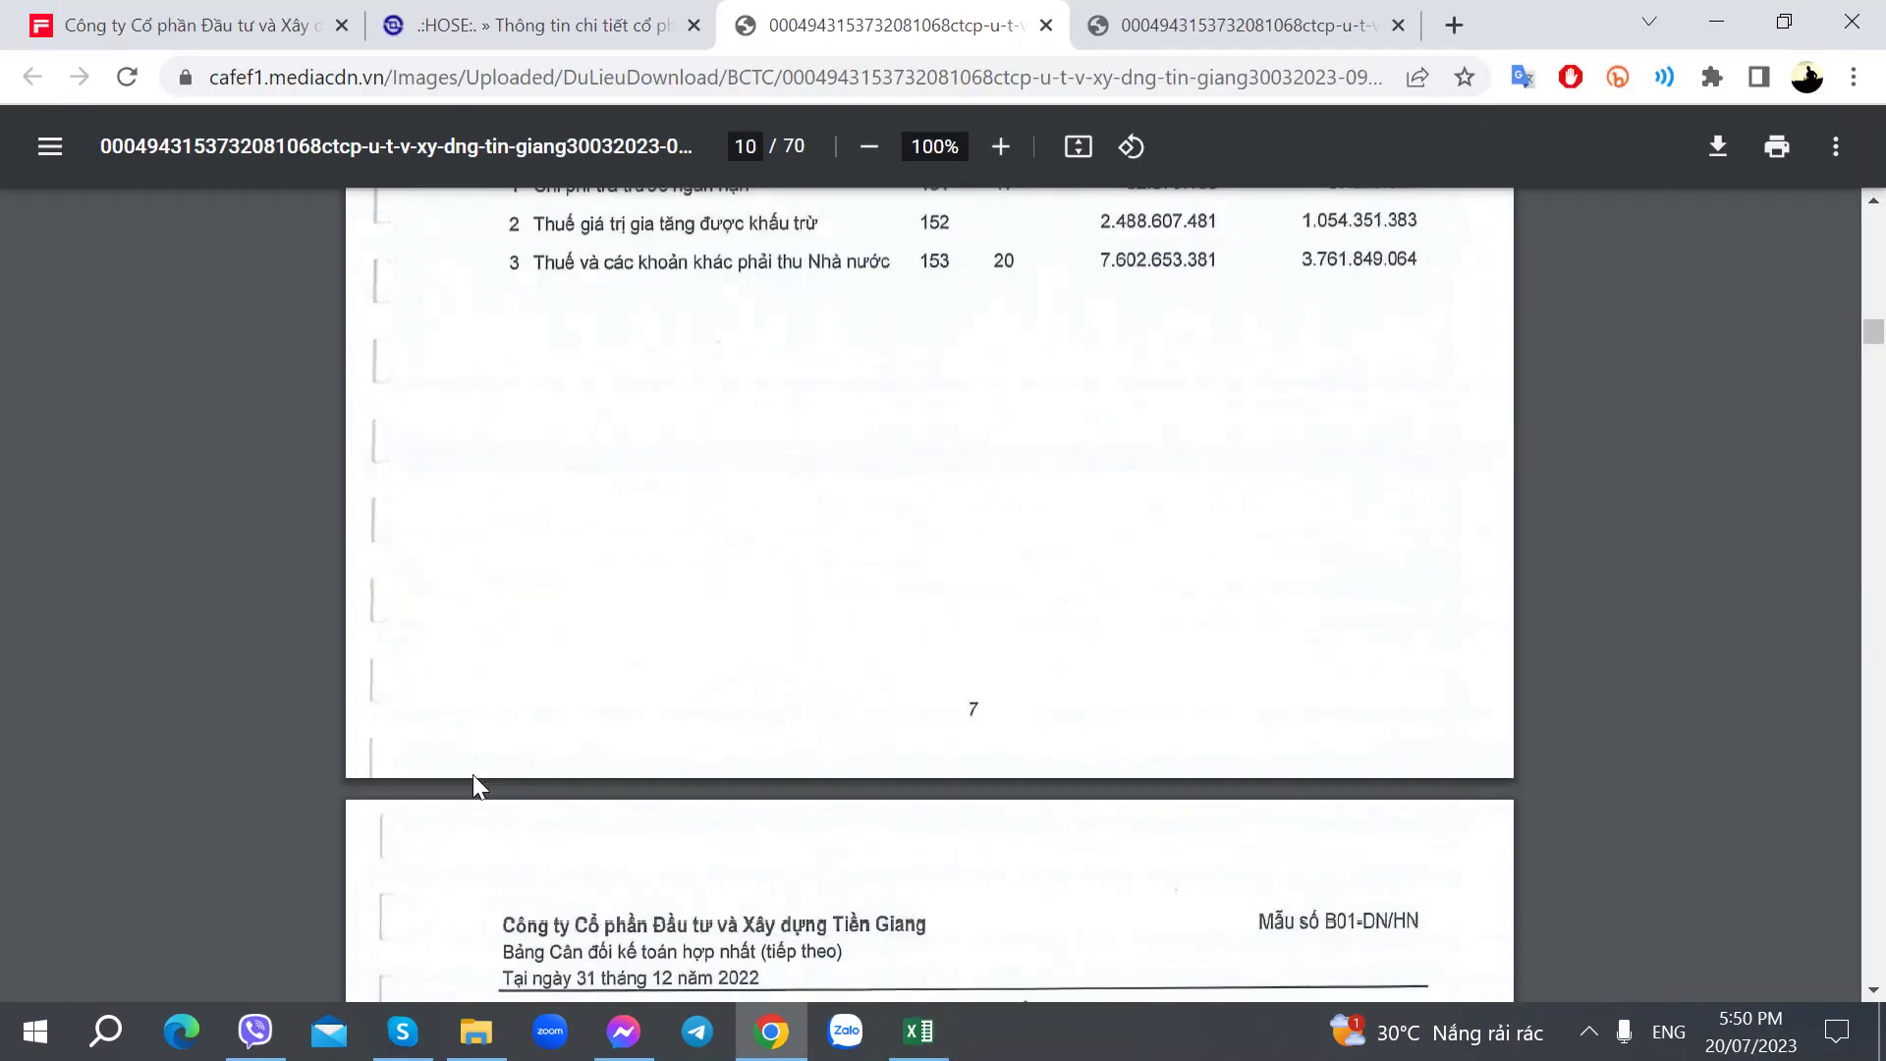
scroll(478, 786, up, 3)
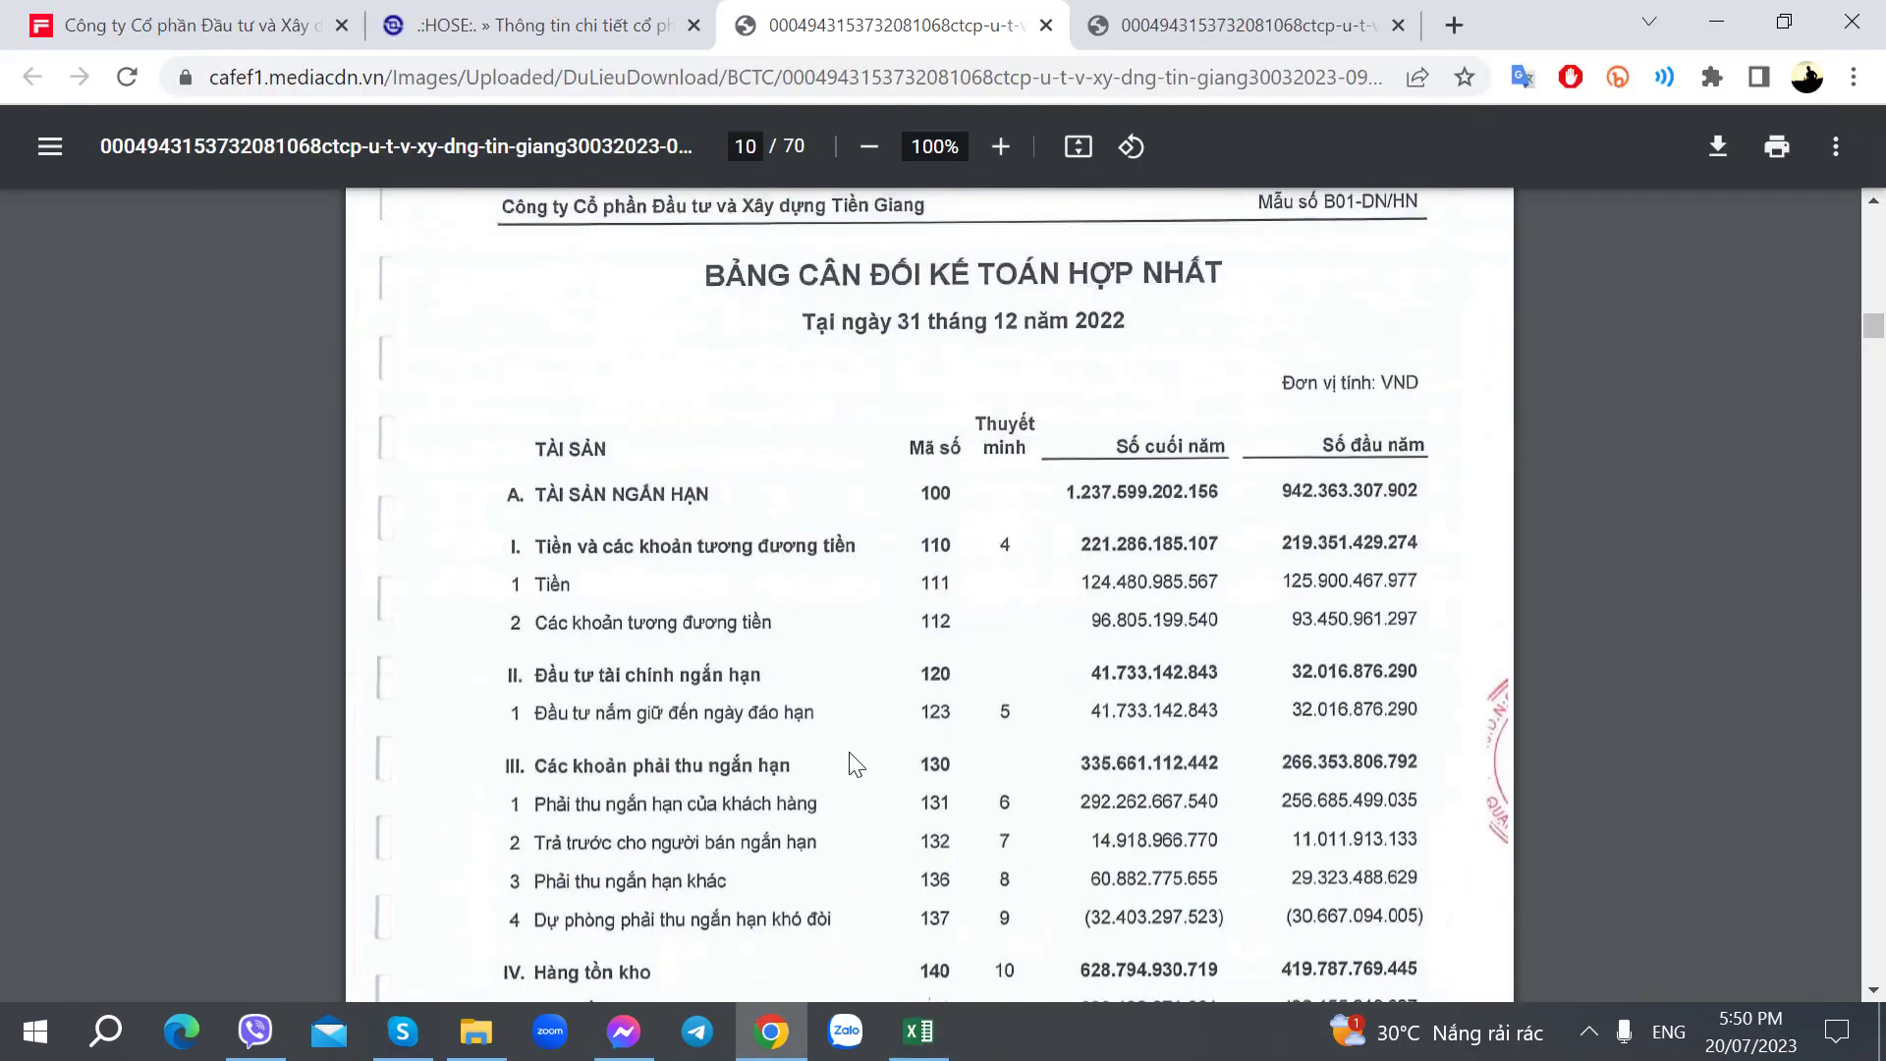
scroll(1027, 690, down, 2)
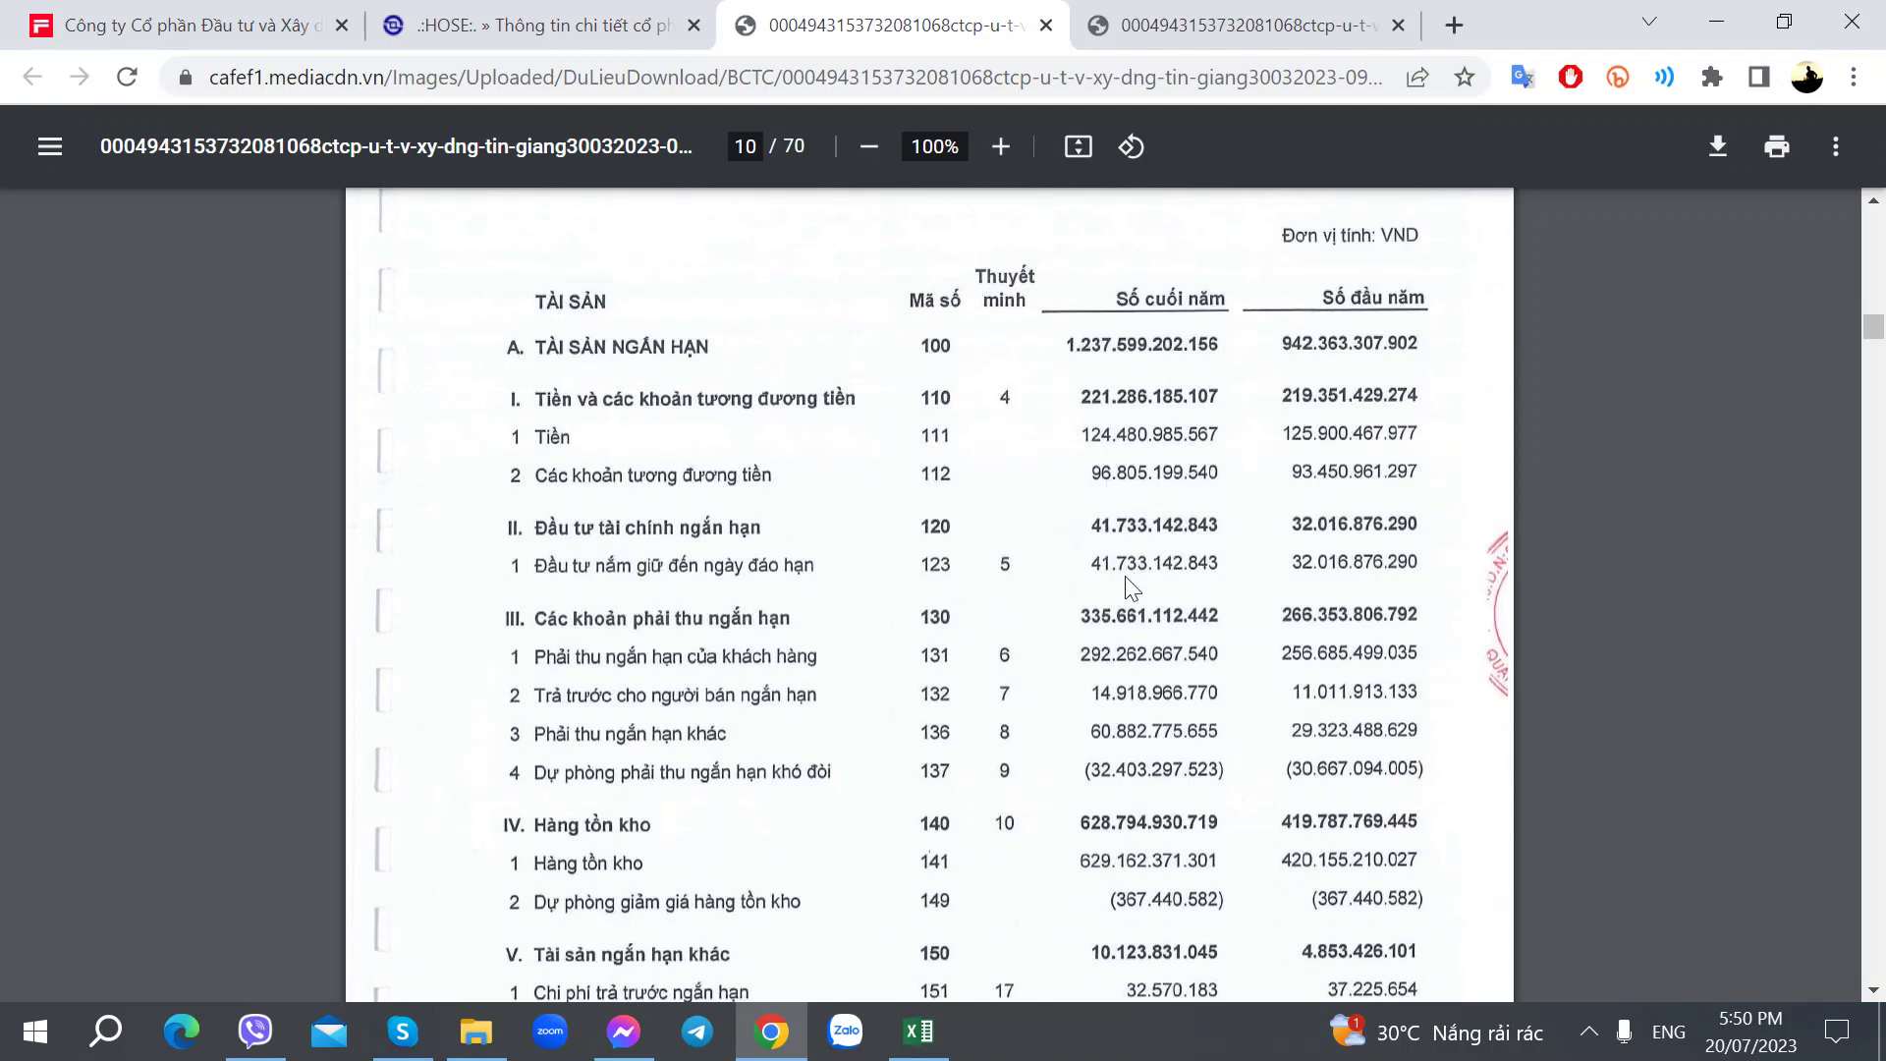
key(alt+Tab)
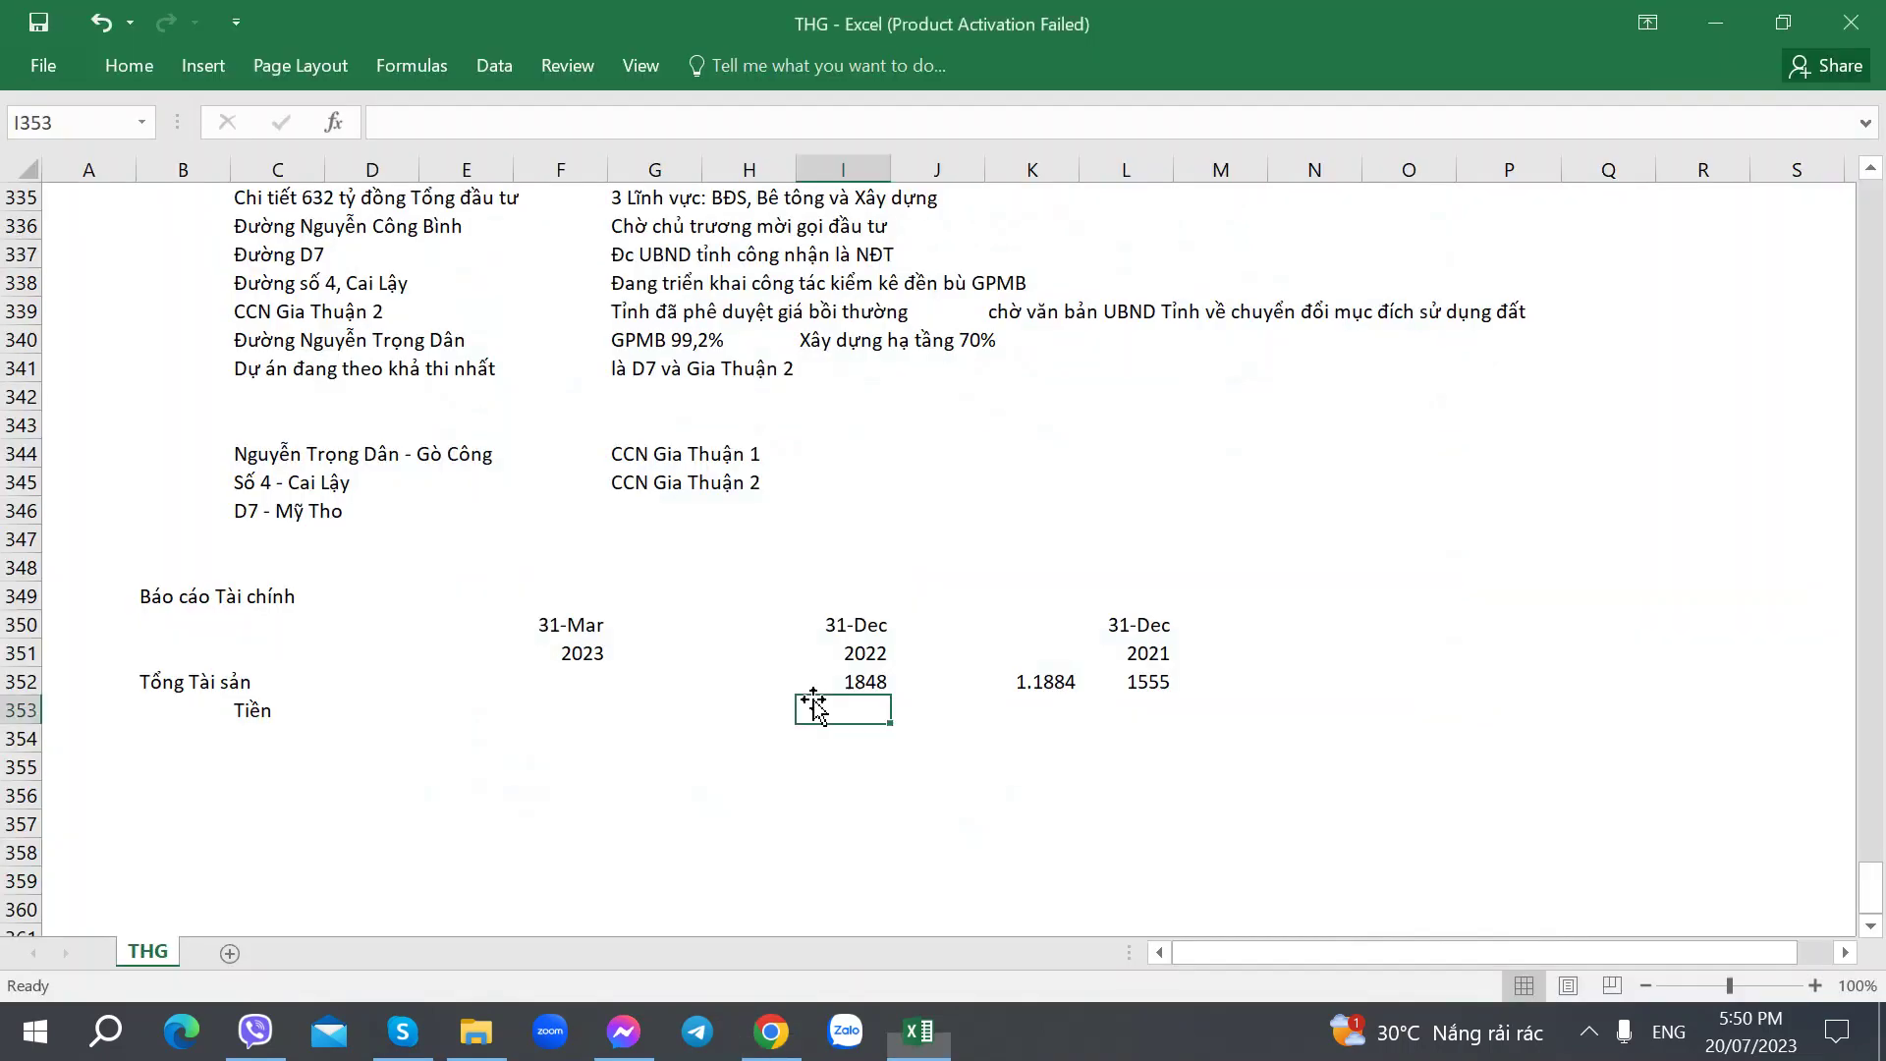
text(=221+)
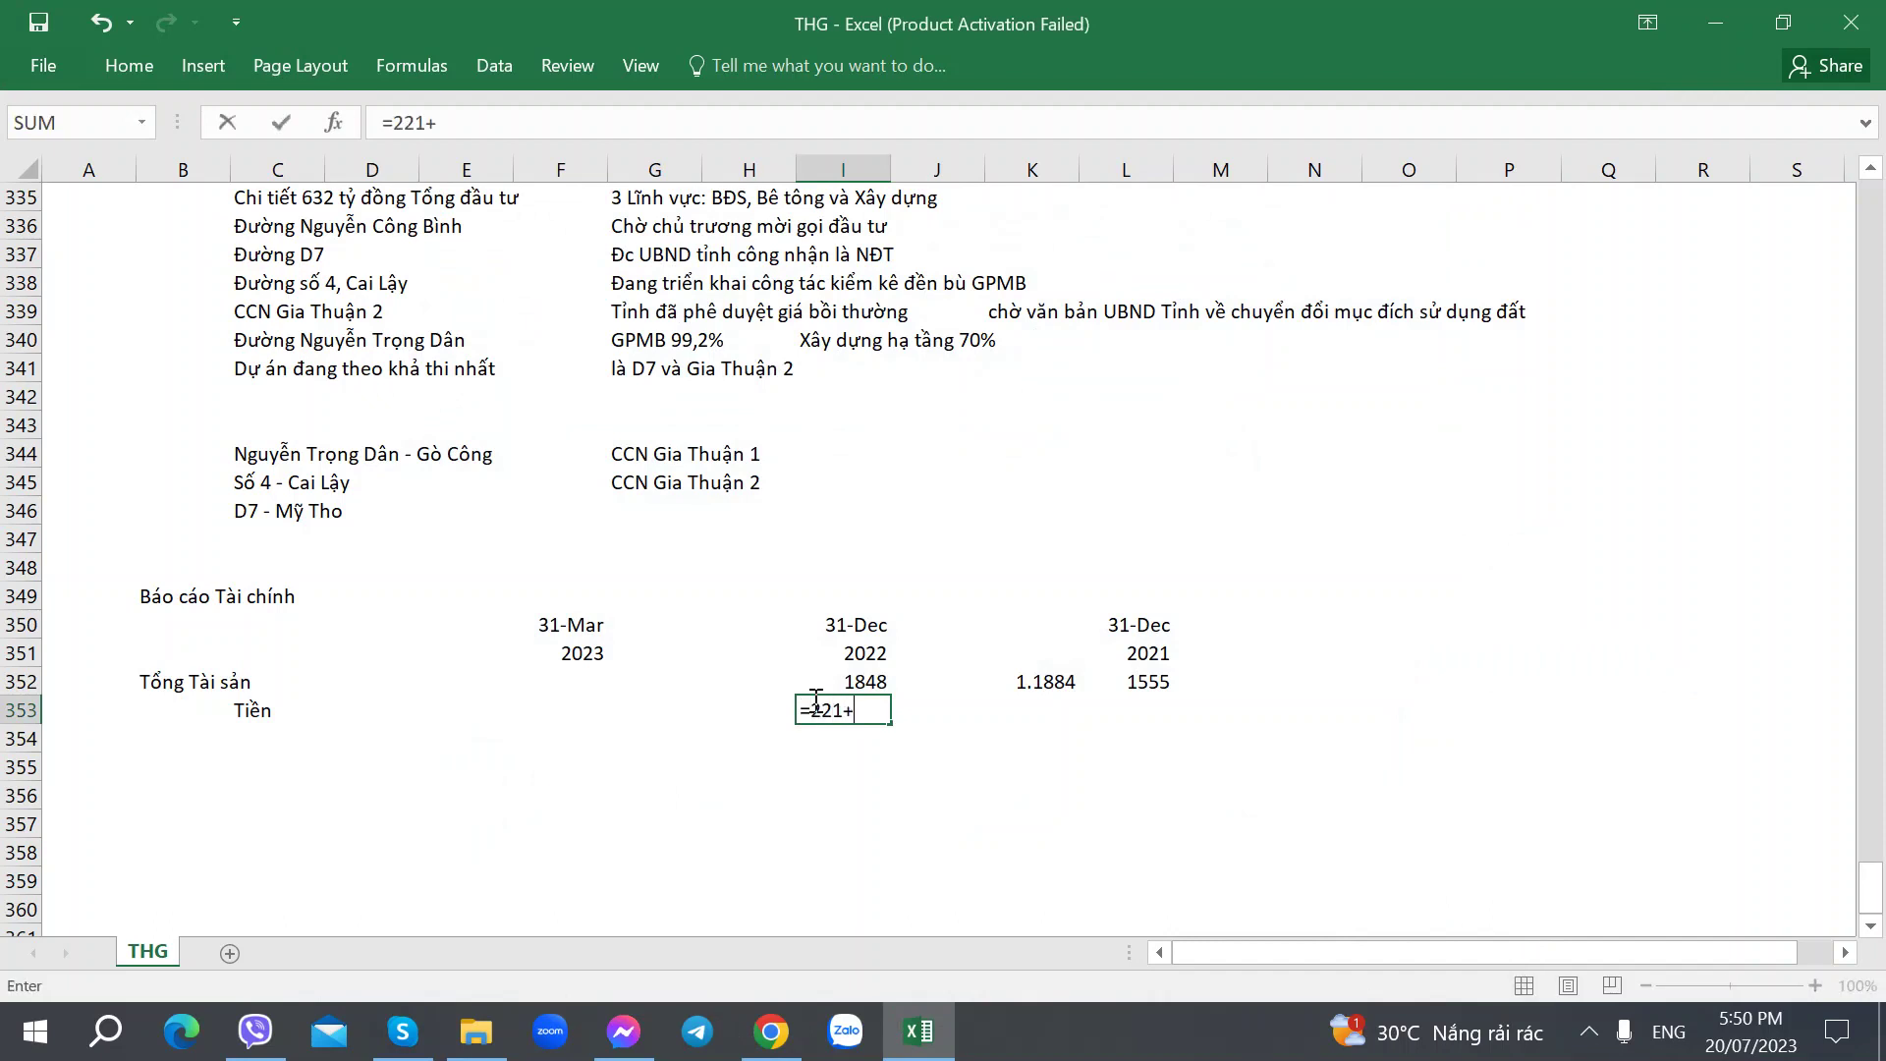
text(41)
key(Tab)
Step: Calculate cash as a share of 2022 total assets in cell J353 with the formula =I353/I352, and reselect that cell
text(=)
click(816, 707)
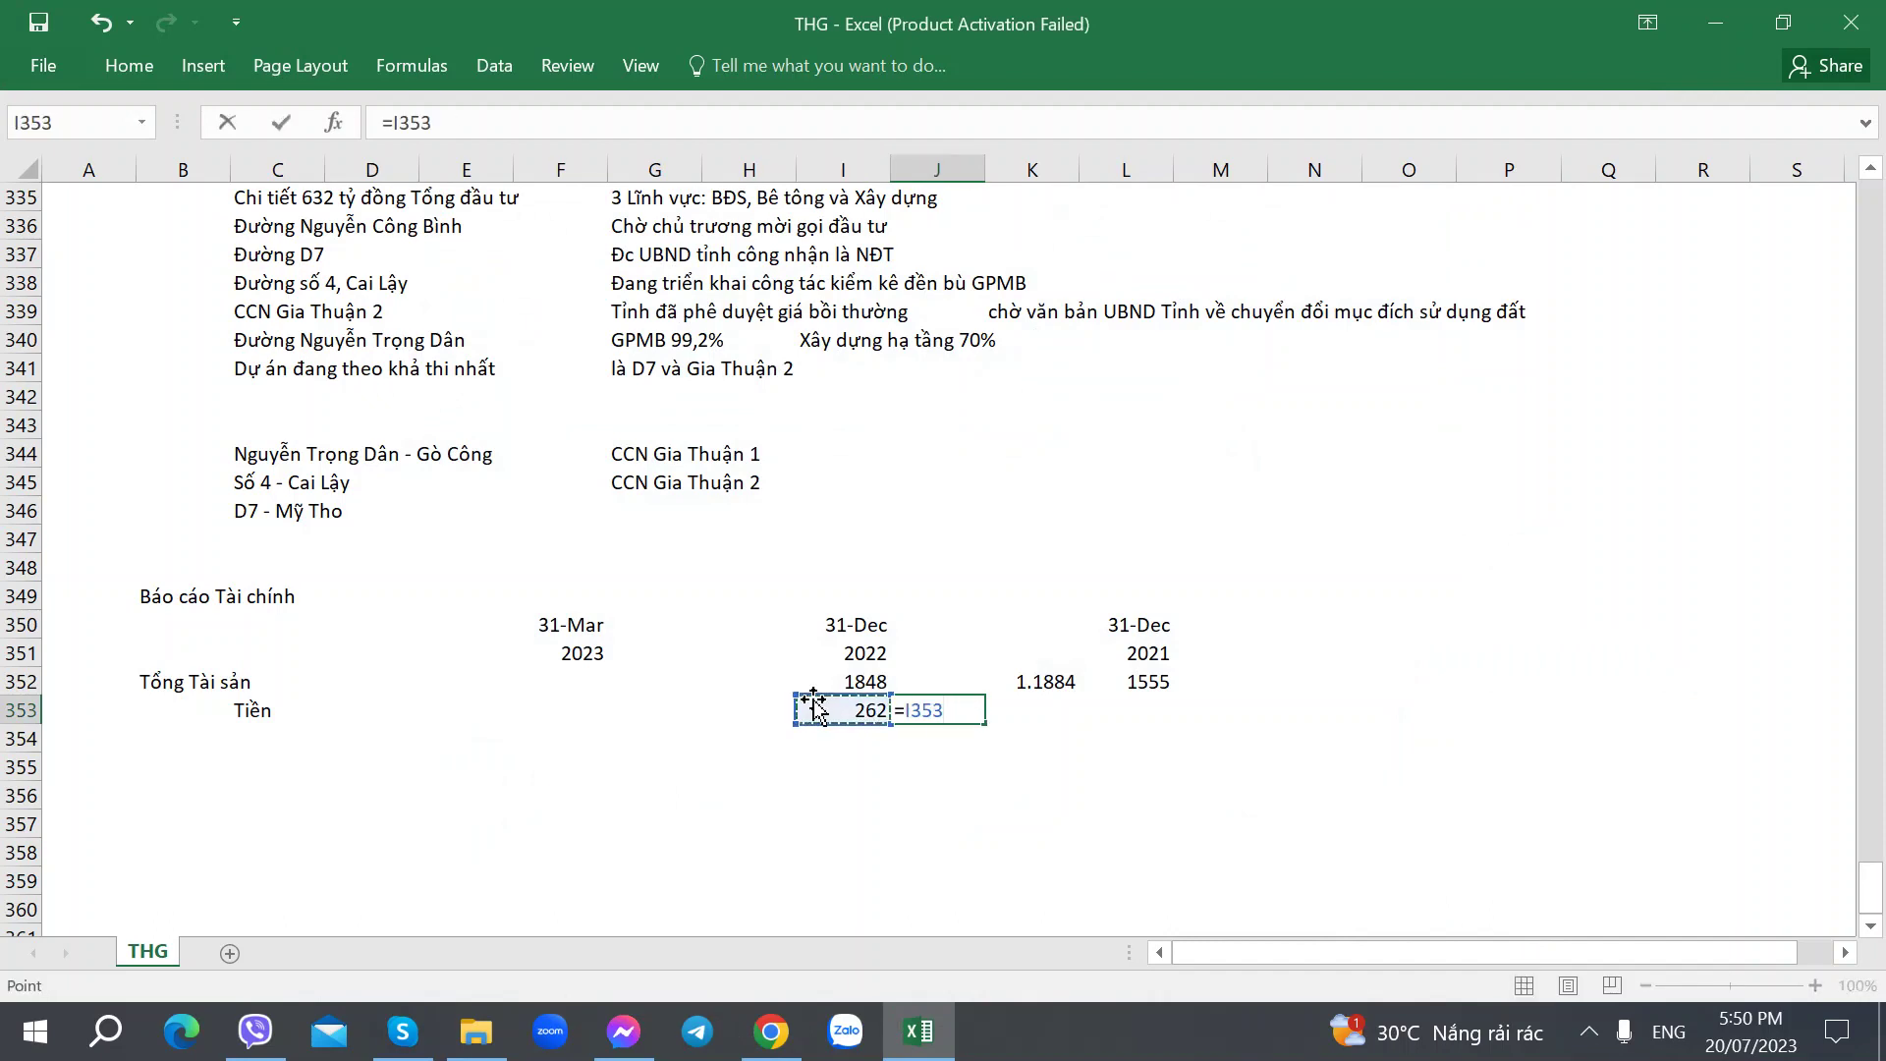
text(/)
key(Up)
key(Up)
key(Down)
key(Return)
key(Up)
key(Right)
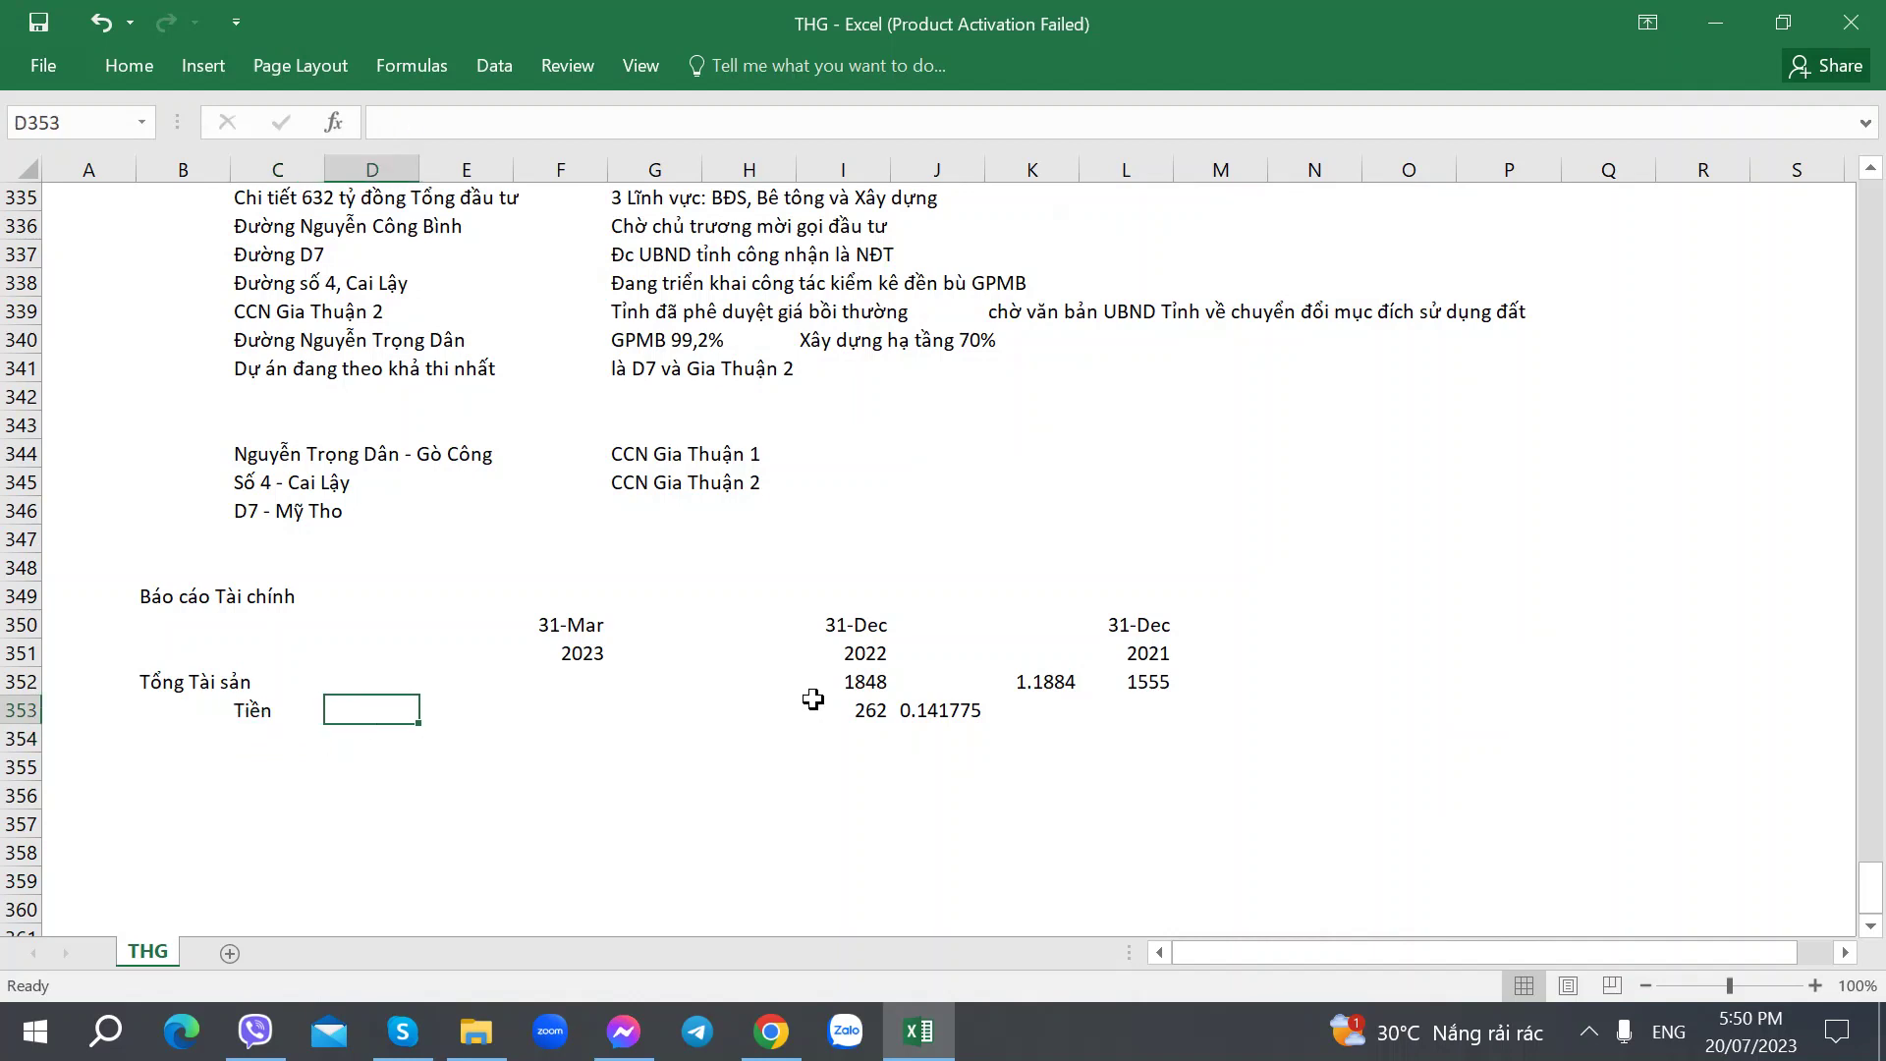
key(Right)
key(Right)
key(Right)
key(Right)
key(Right)
key(Right)
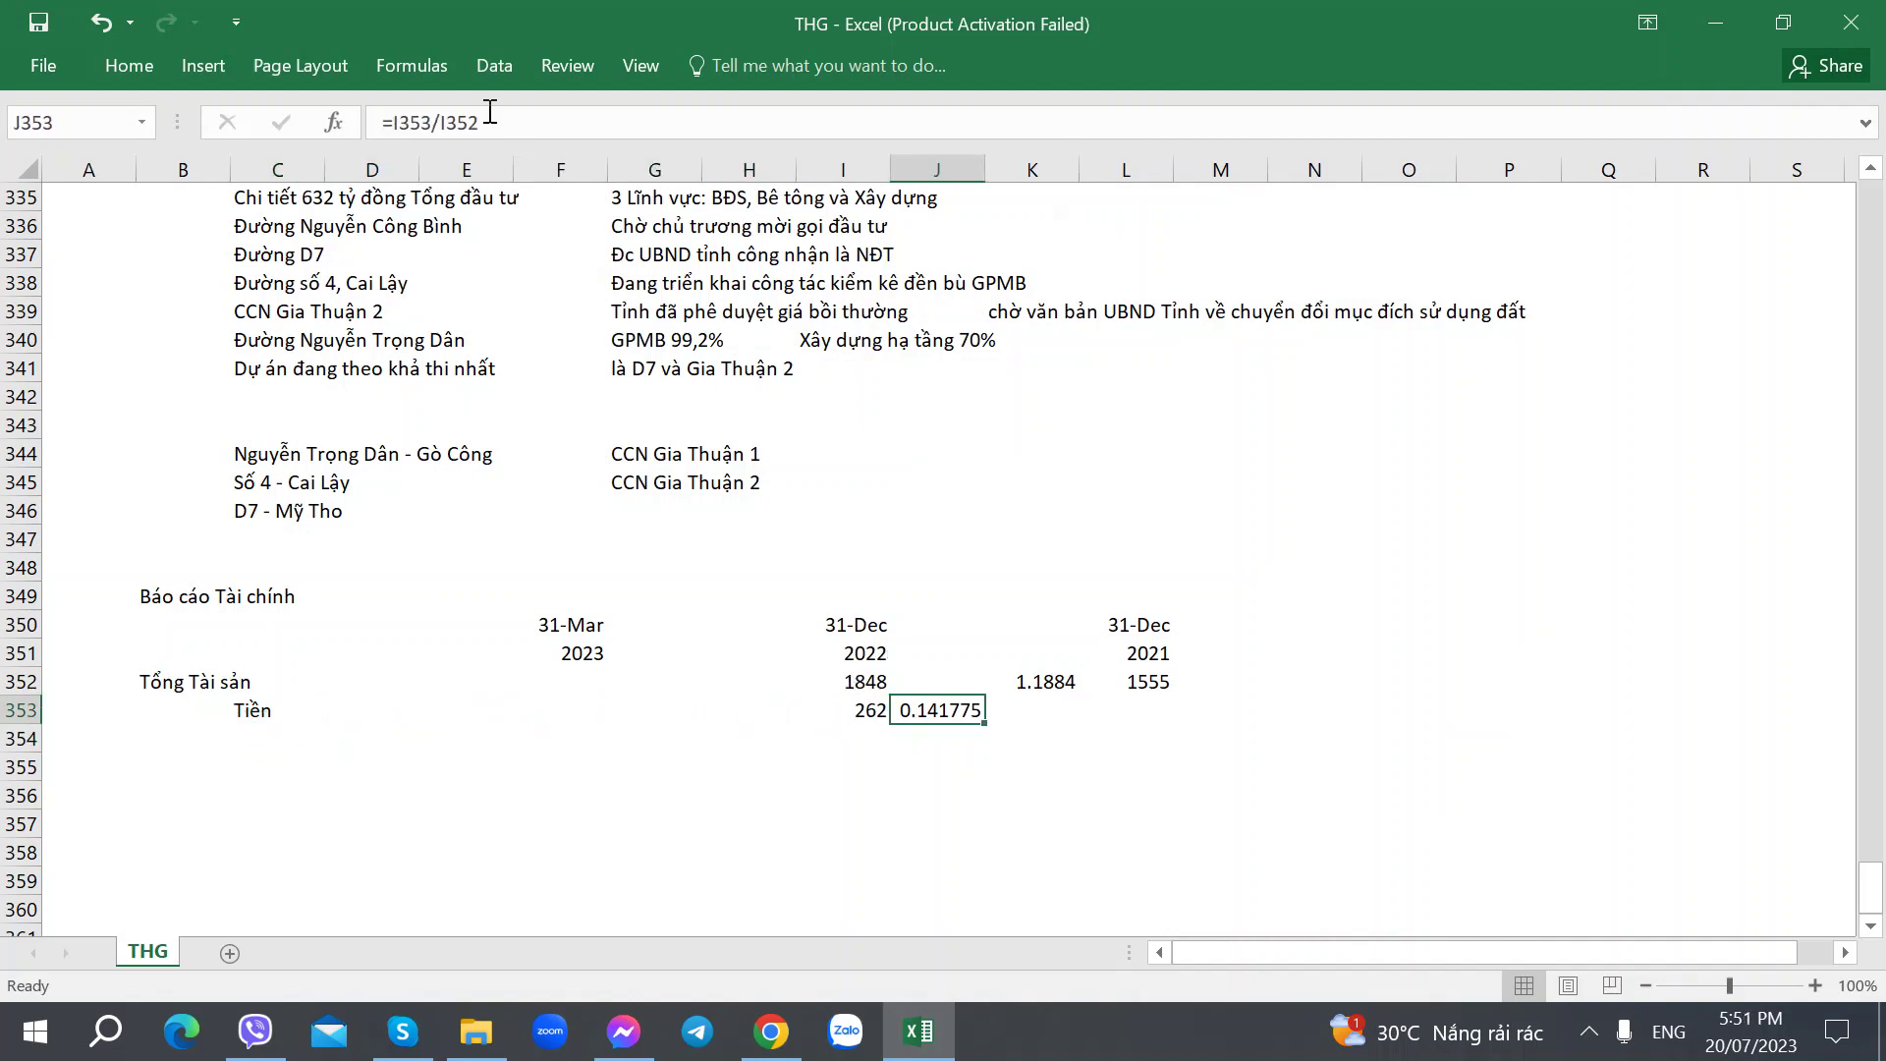
Step: Try changing the decimal places of the cash ratio in cell J353, and undo the change while keeping the formula
click(114, 69)
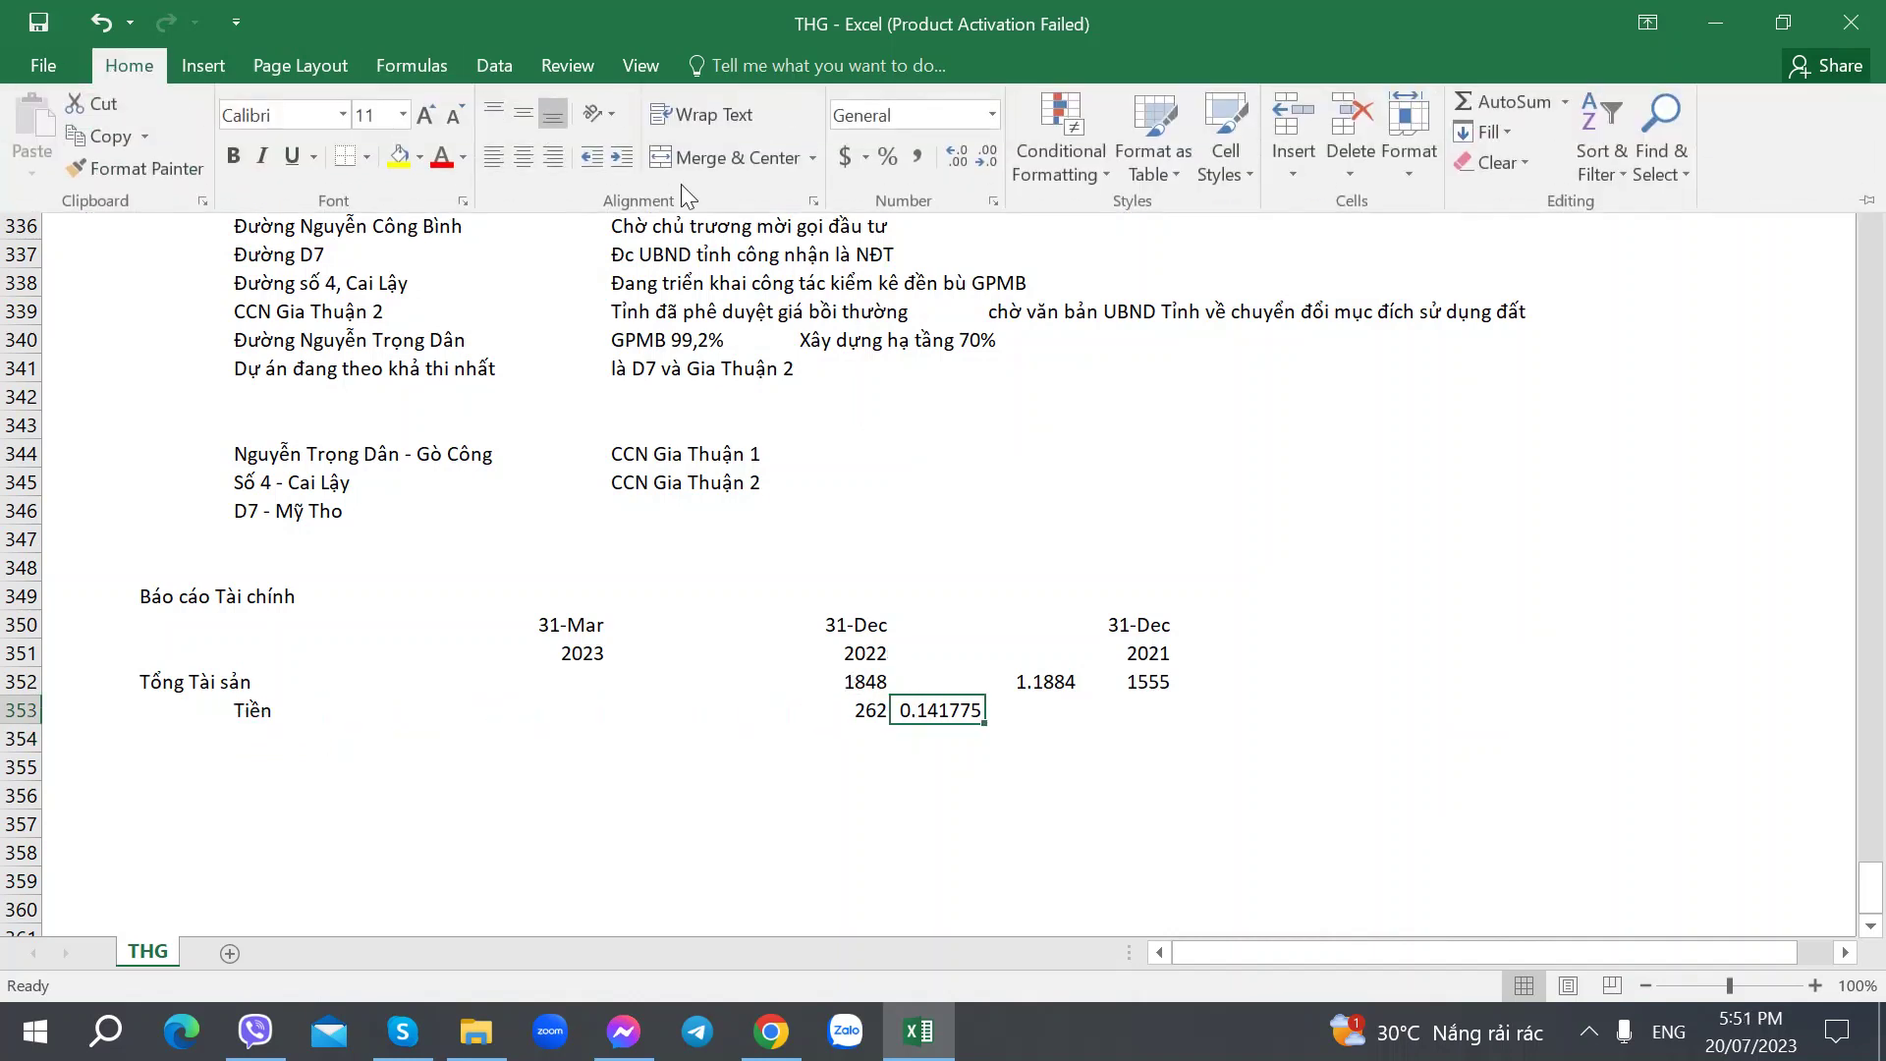
click(957, 157)
click(958, 157)
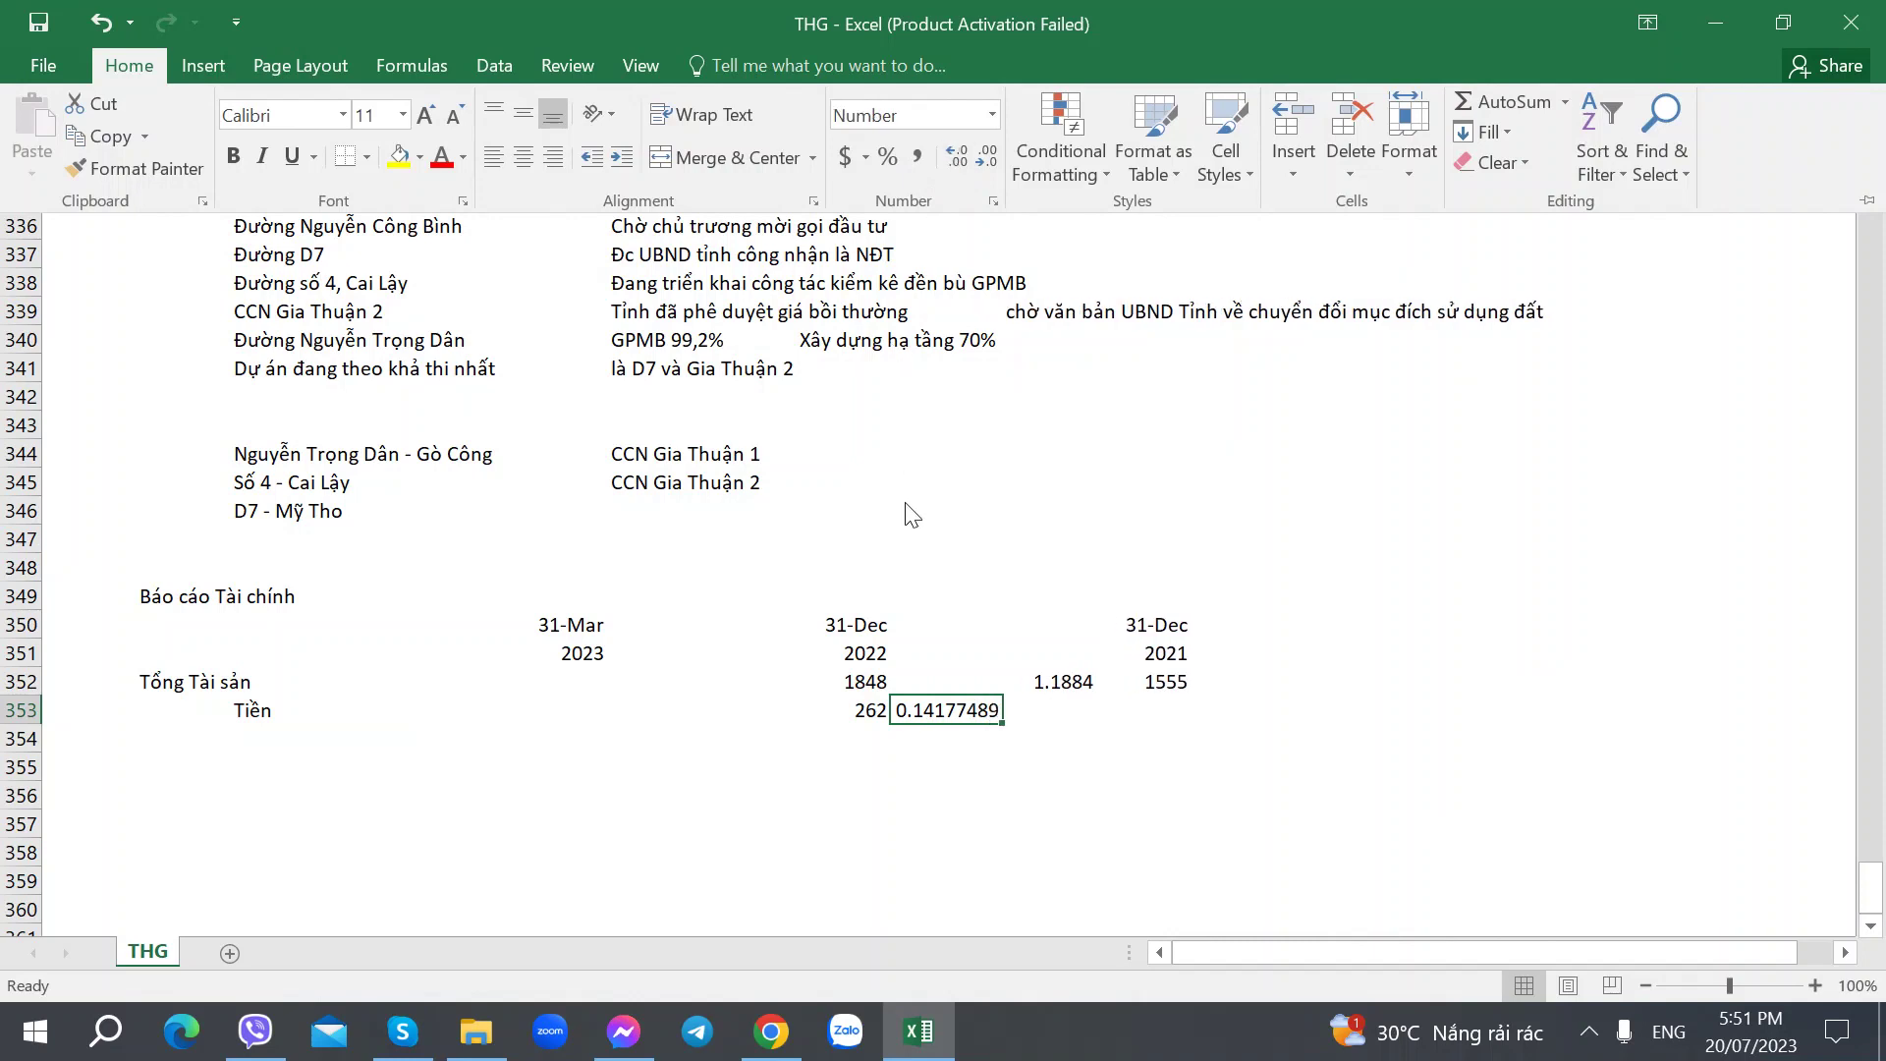
key(ctrl+z)
key(ctrl+z)
key(ctrl+z)
key(ctrl+z)
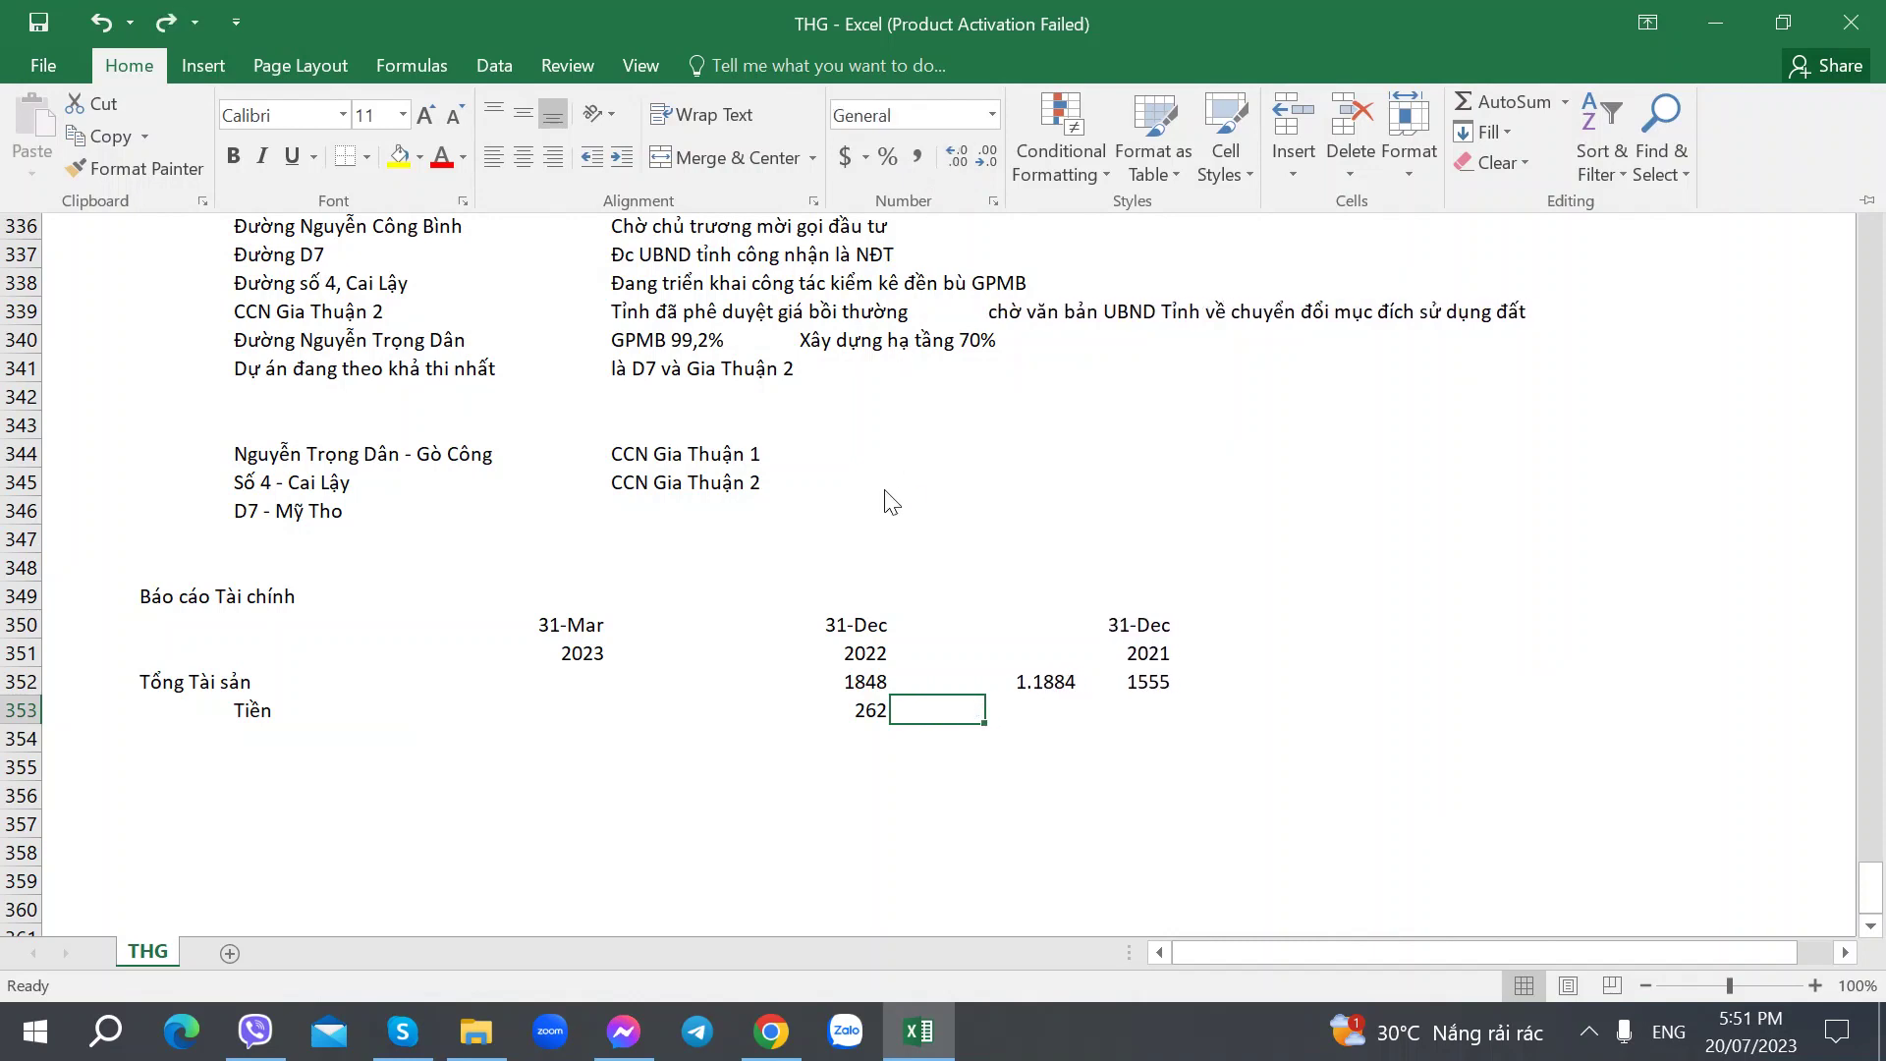
key(ctrl+y)
key(Escape)
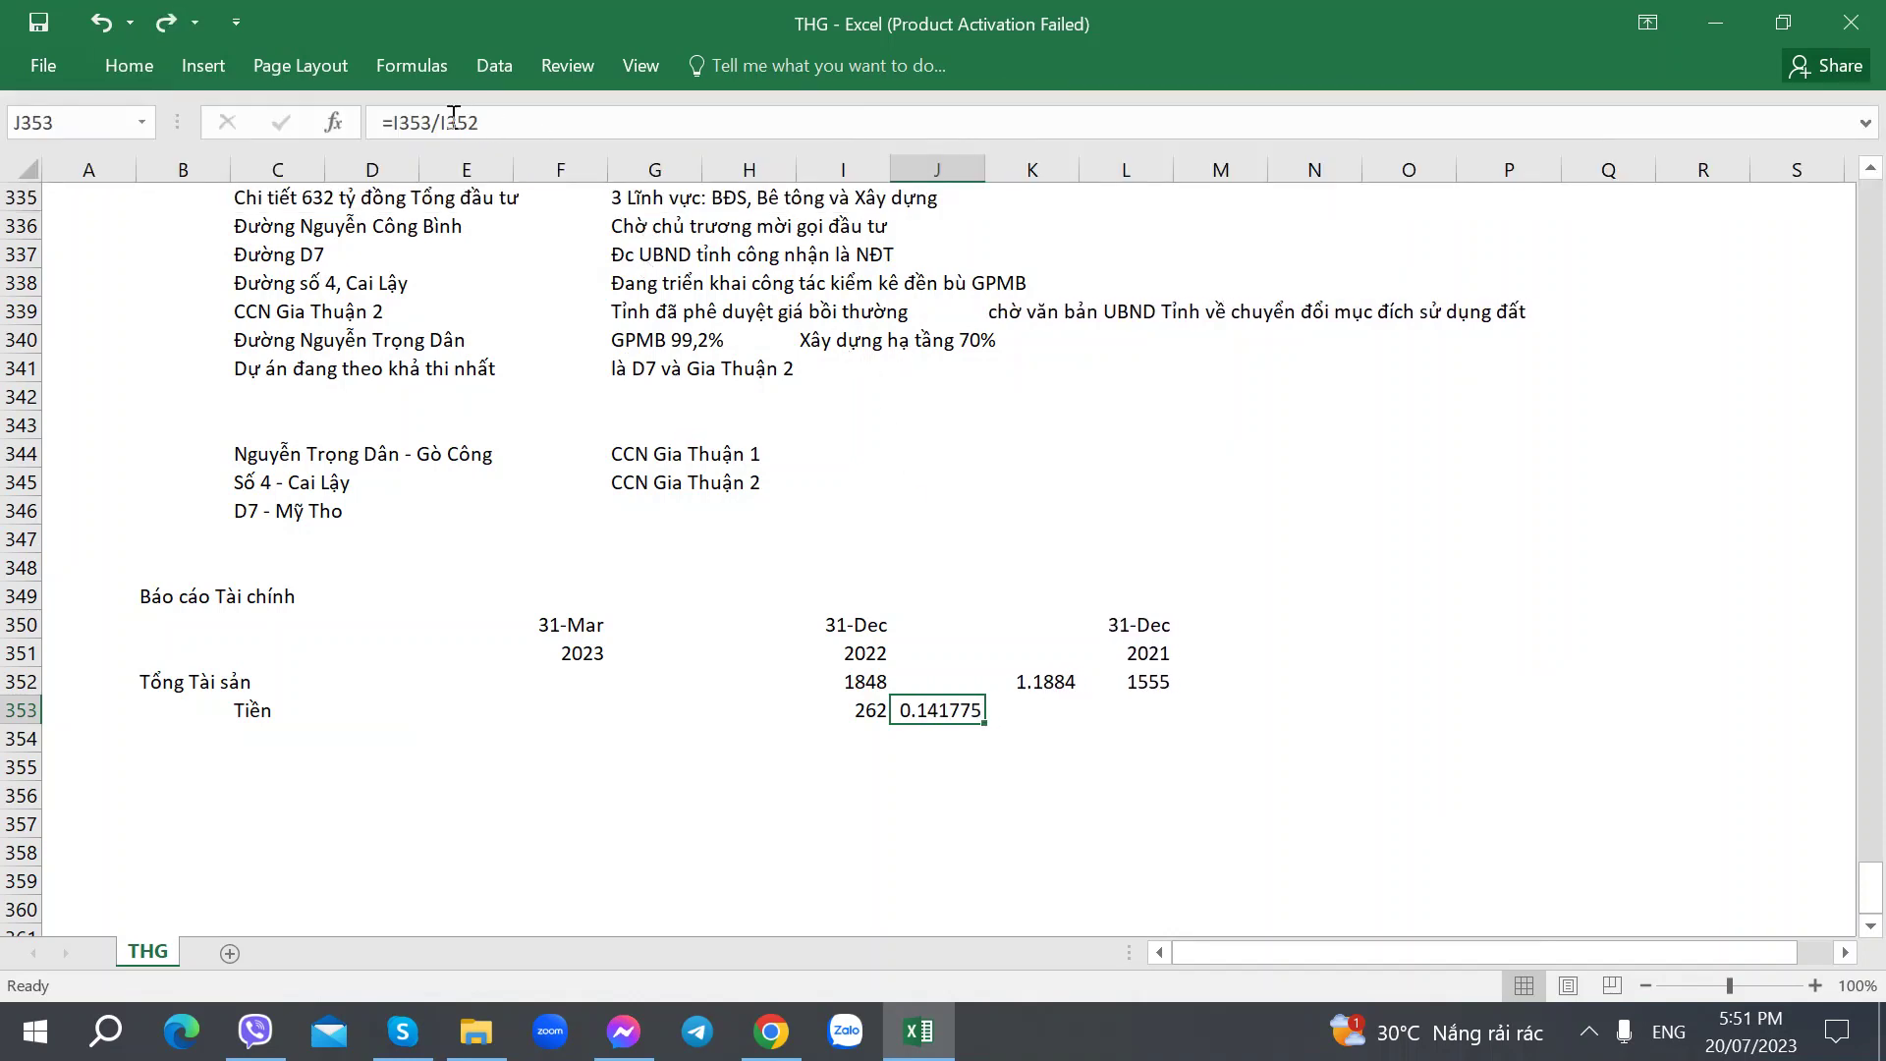
Step: Lock the total assets row in the cash ratio formula in cell J353, making it =I353/I$352
click(450, 123)
text($)
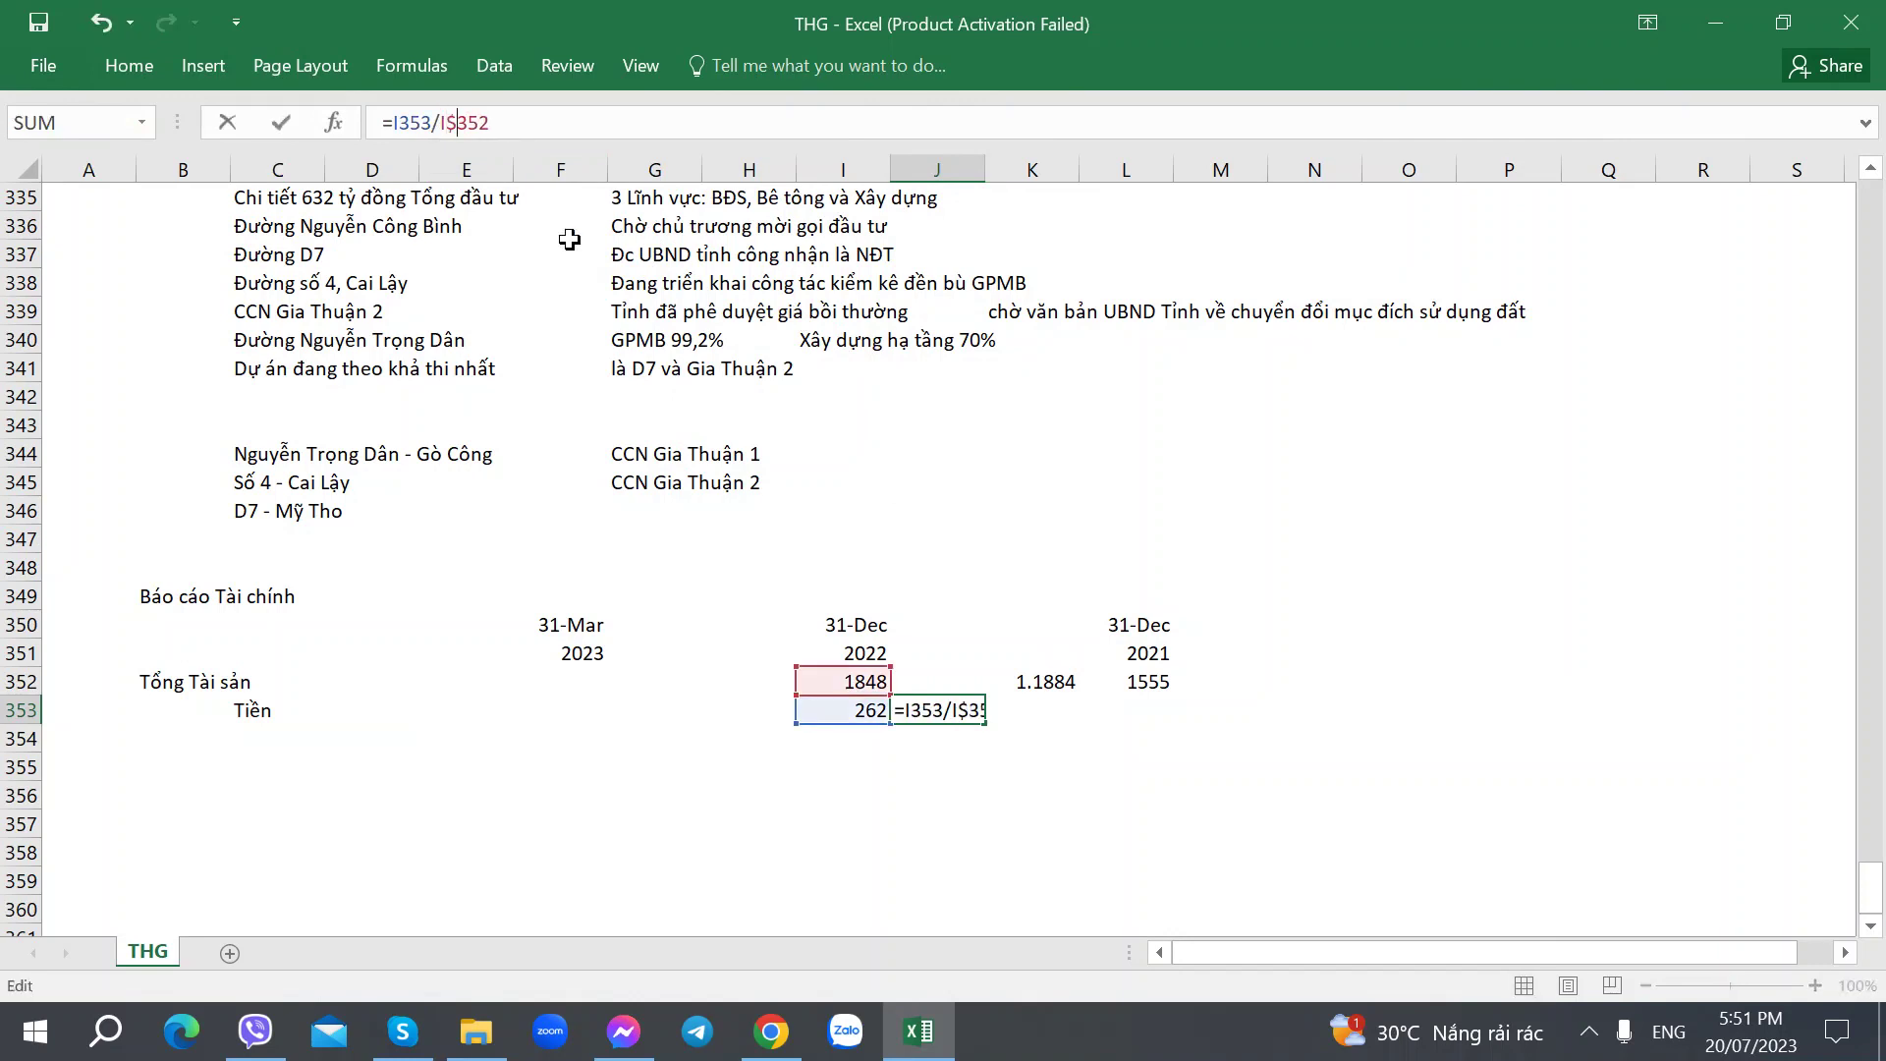
key(ctrl+Return)
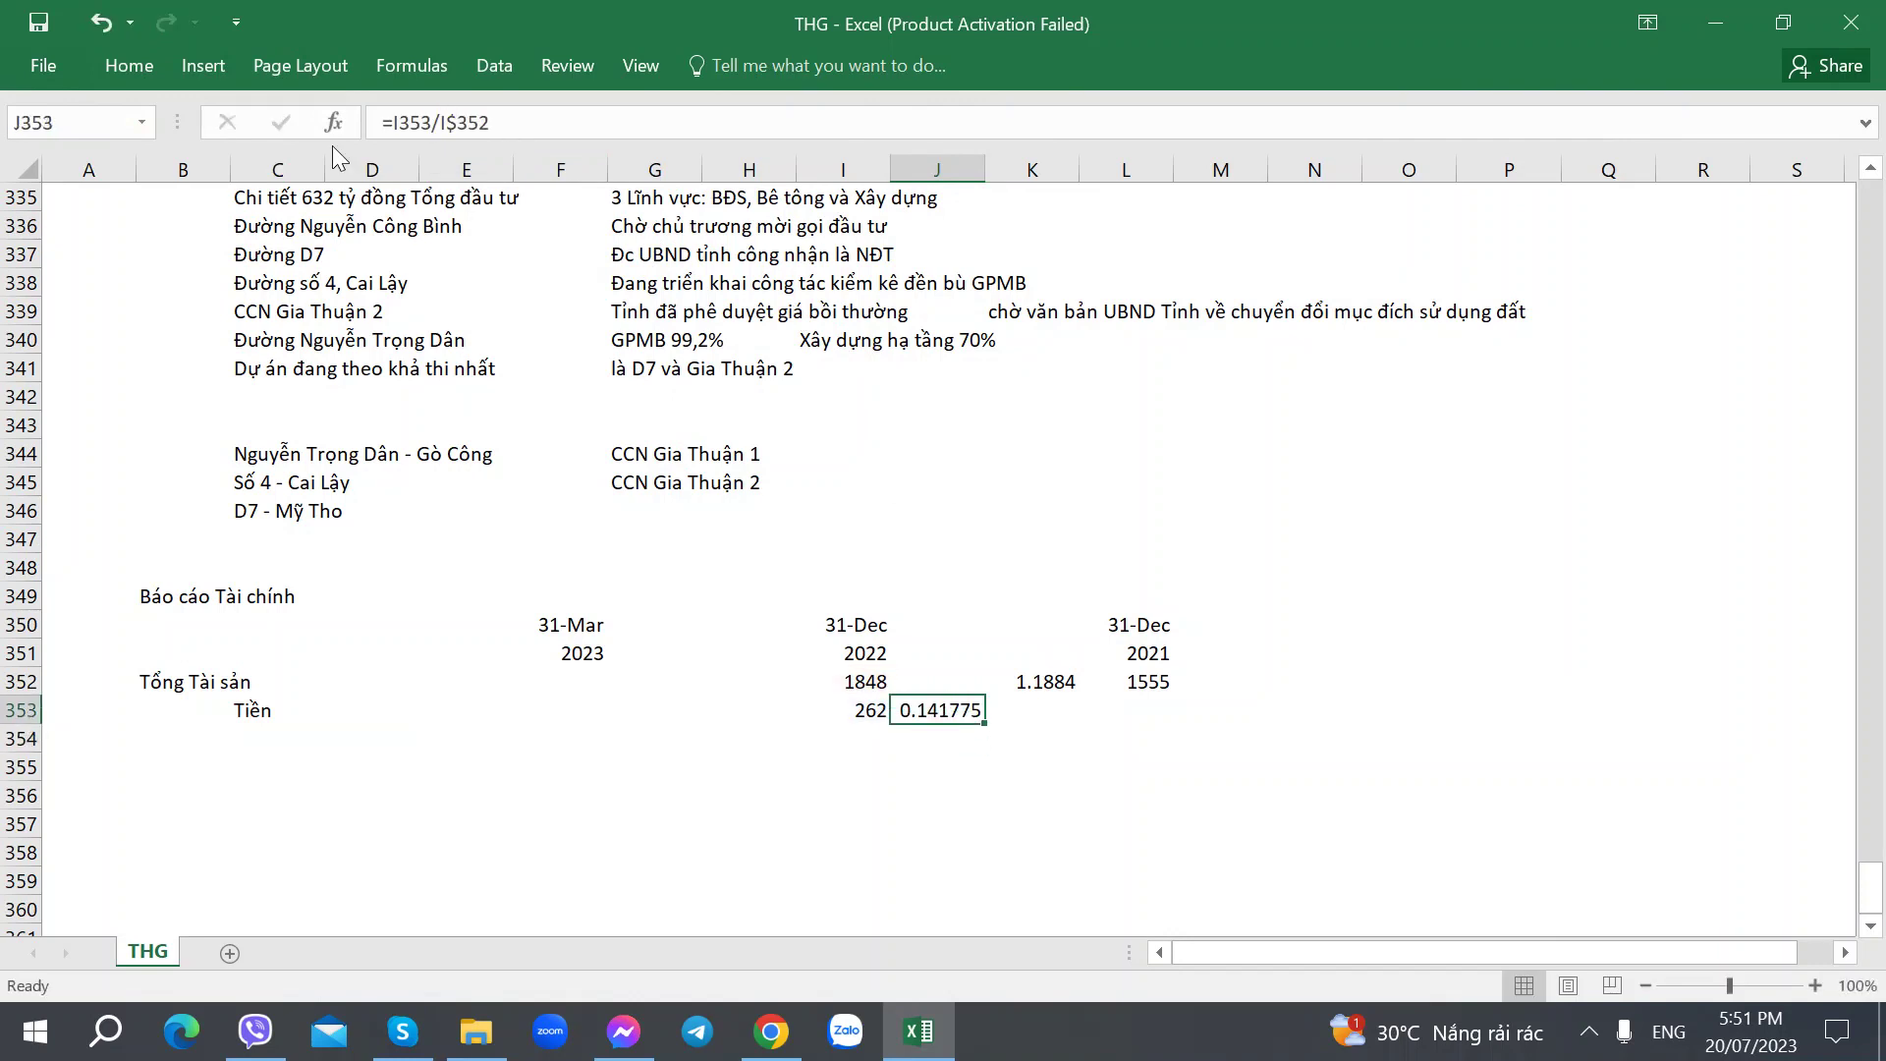
Step: Format the cash ratio in cell J353 as a percentage with two decimal places
click(129, 65)
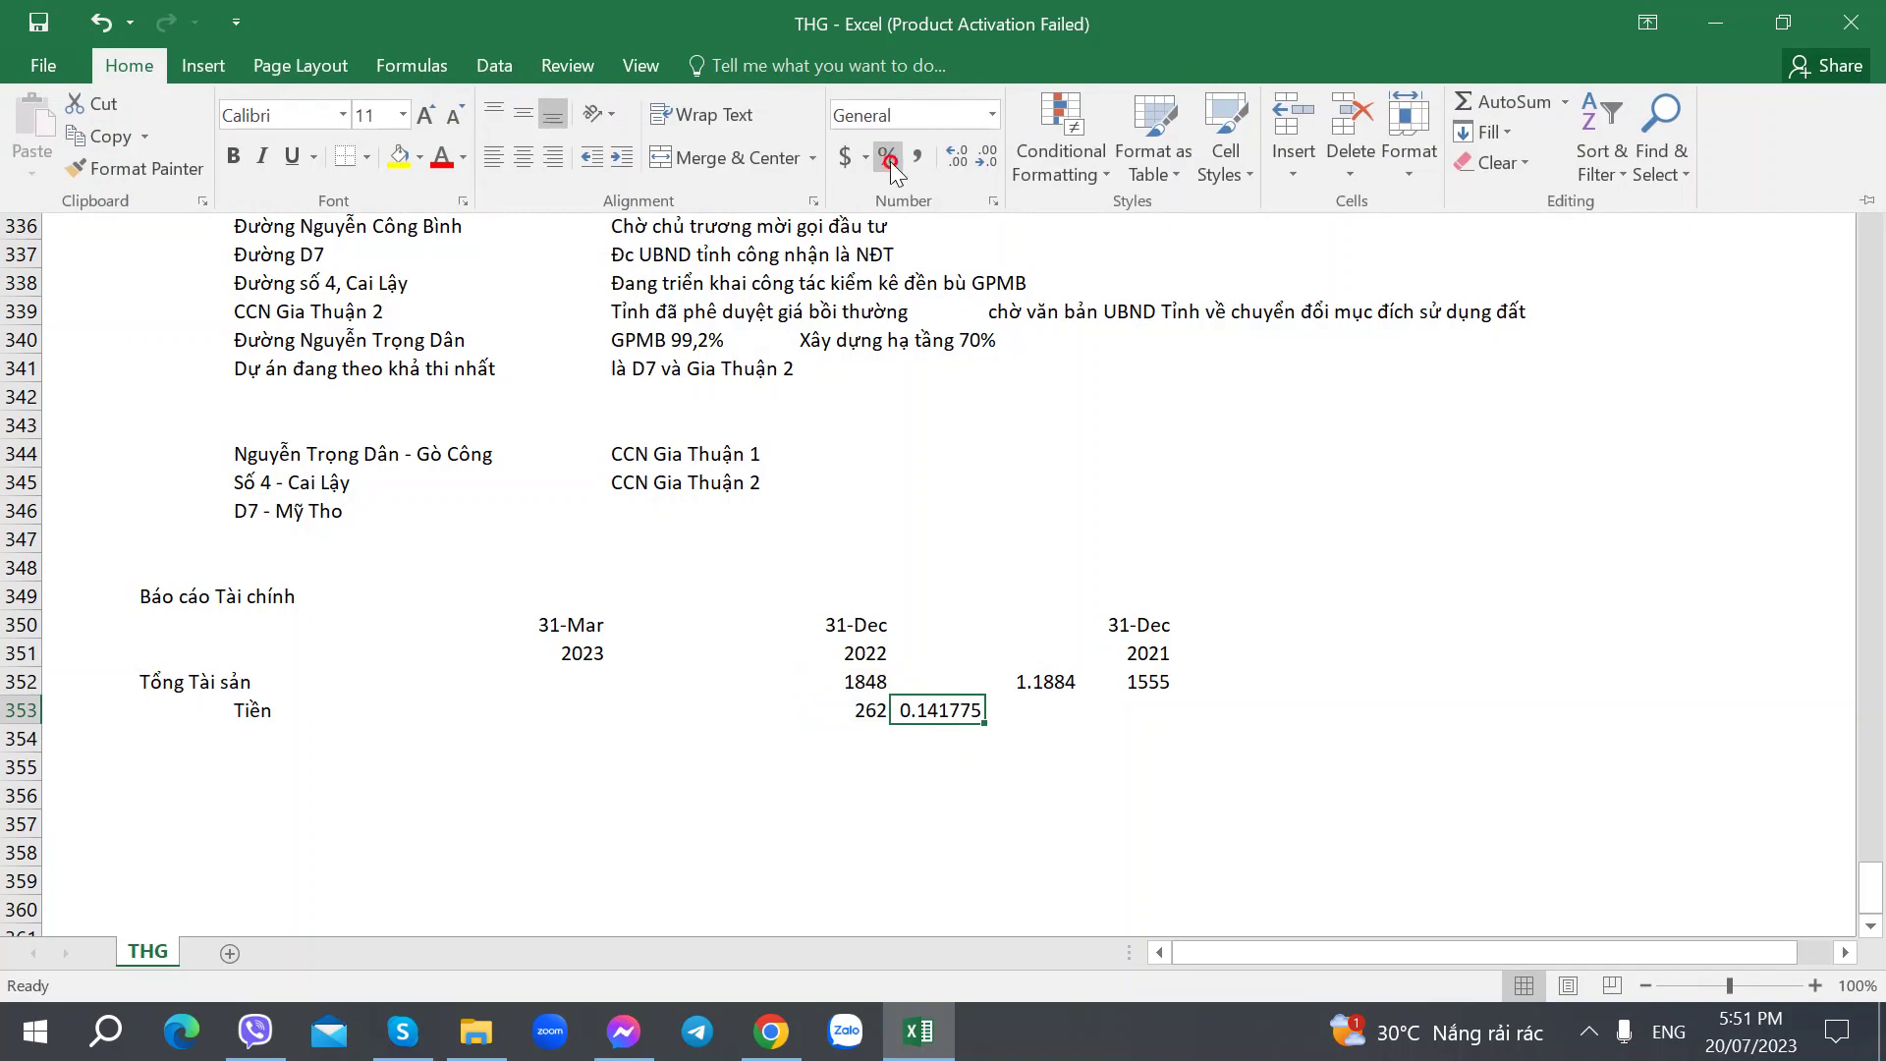
click(891, 169)
click(957, 157)
click(956, 157)
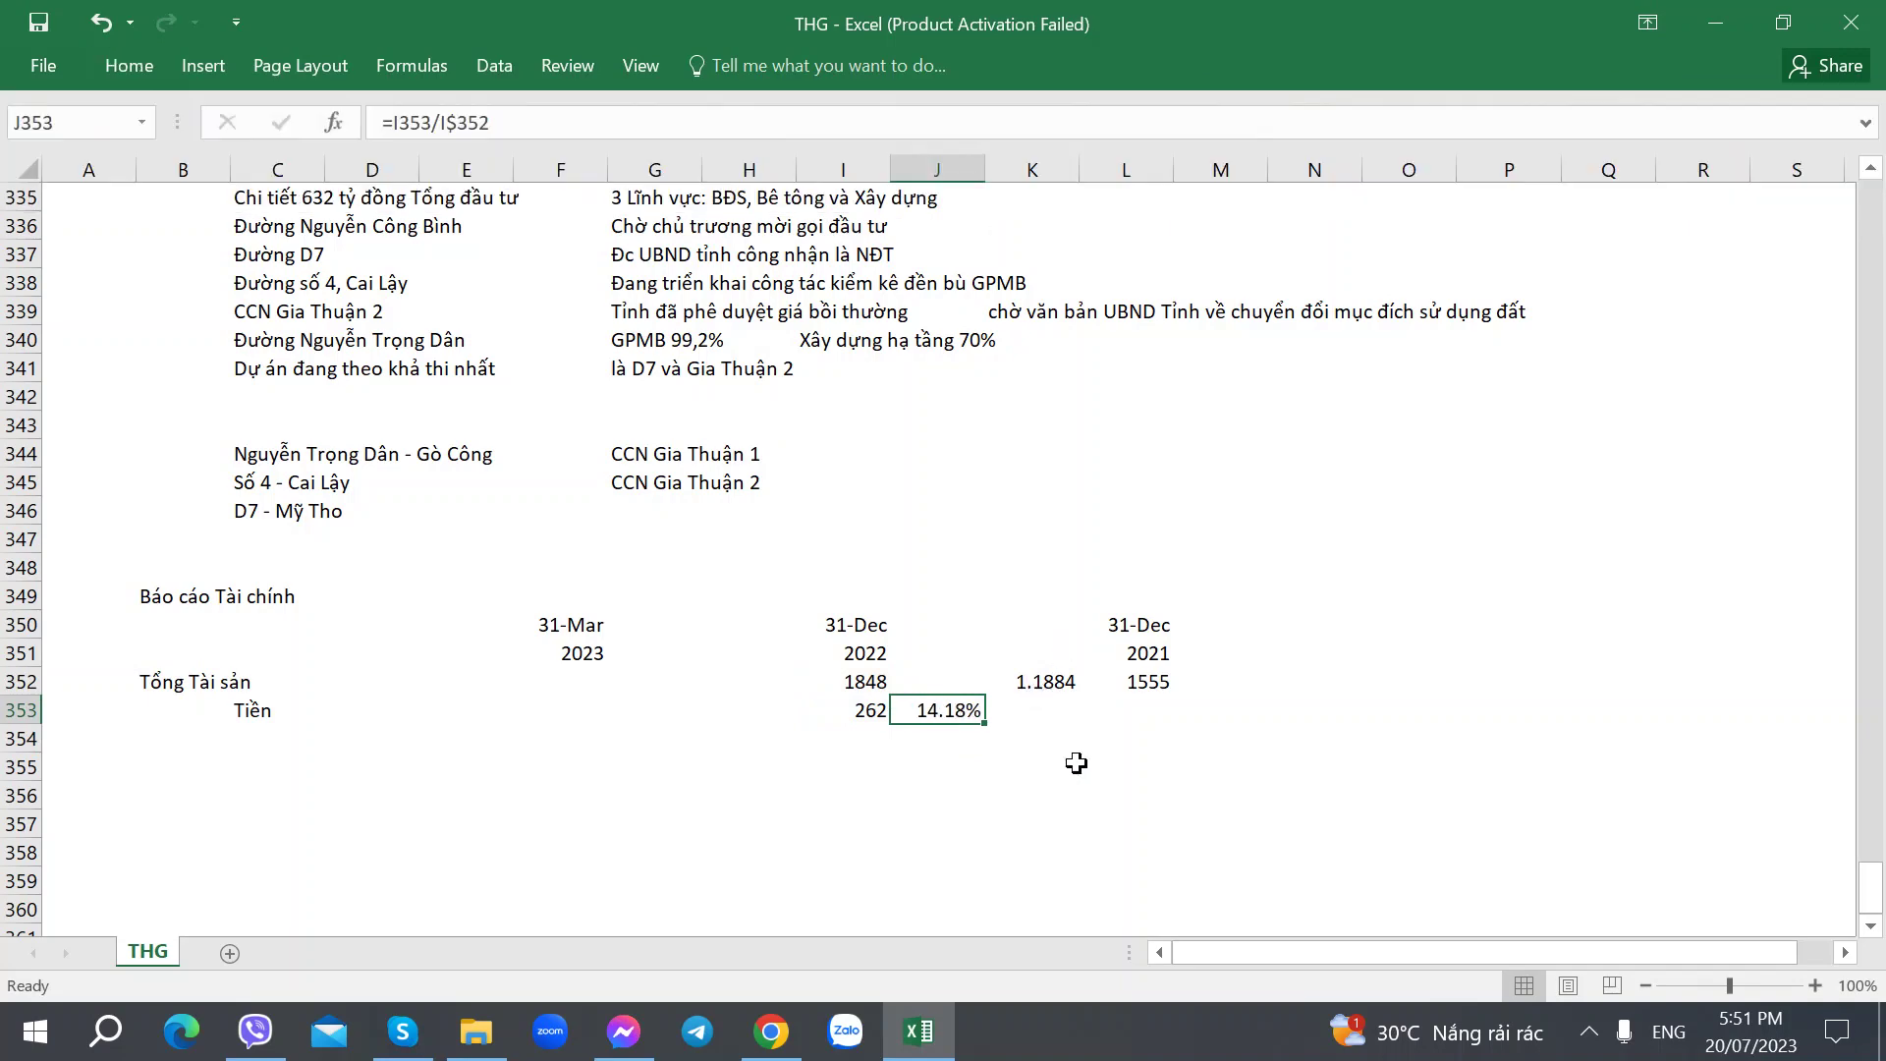
Step: Enter the 2021 cash figure in cell L353 as =219+32, using the opening balances of the consolidated balance sheet
key(Right)
key(Right)
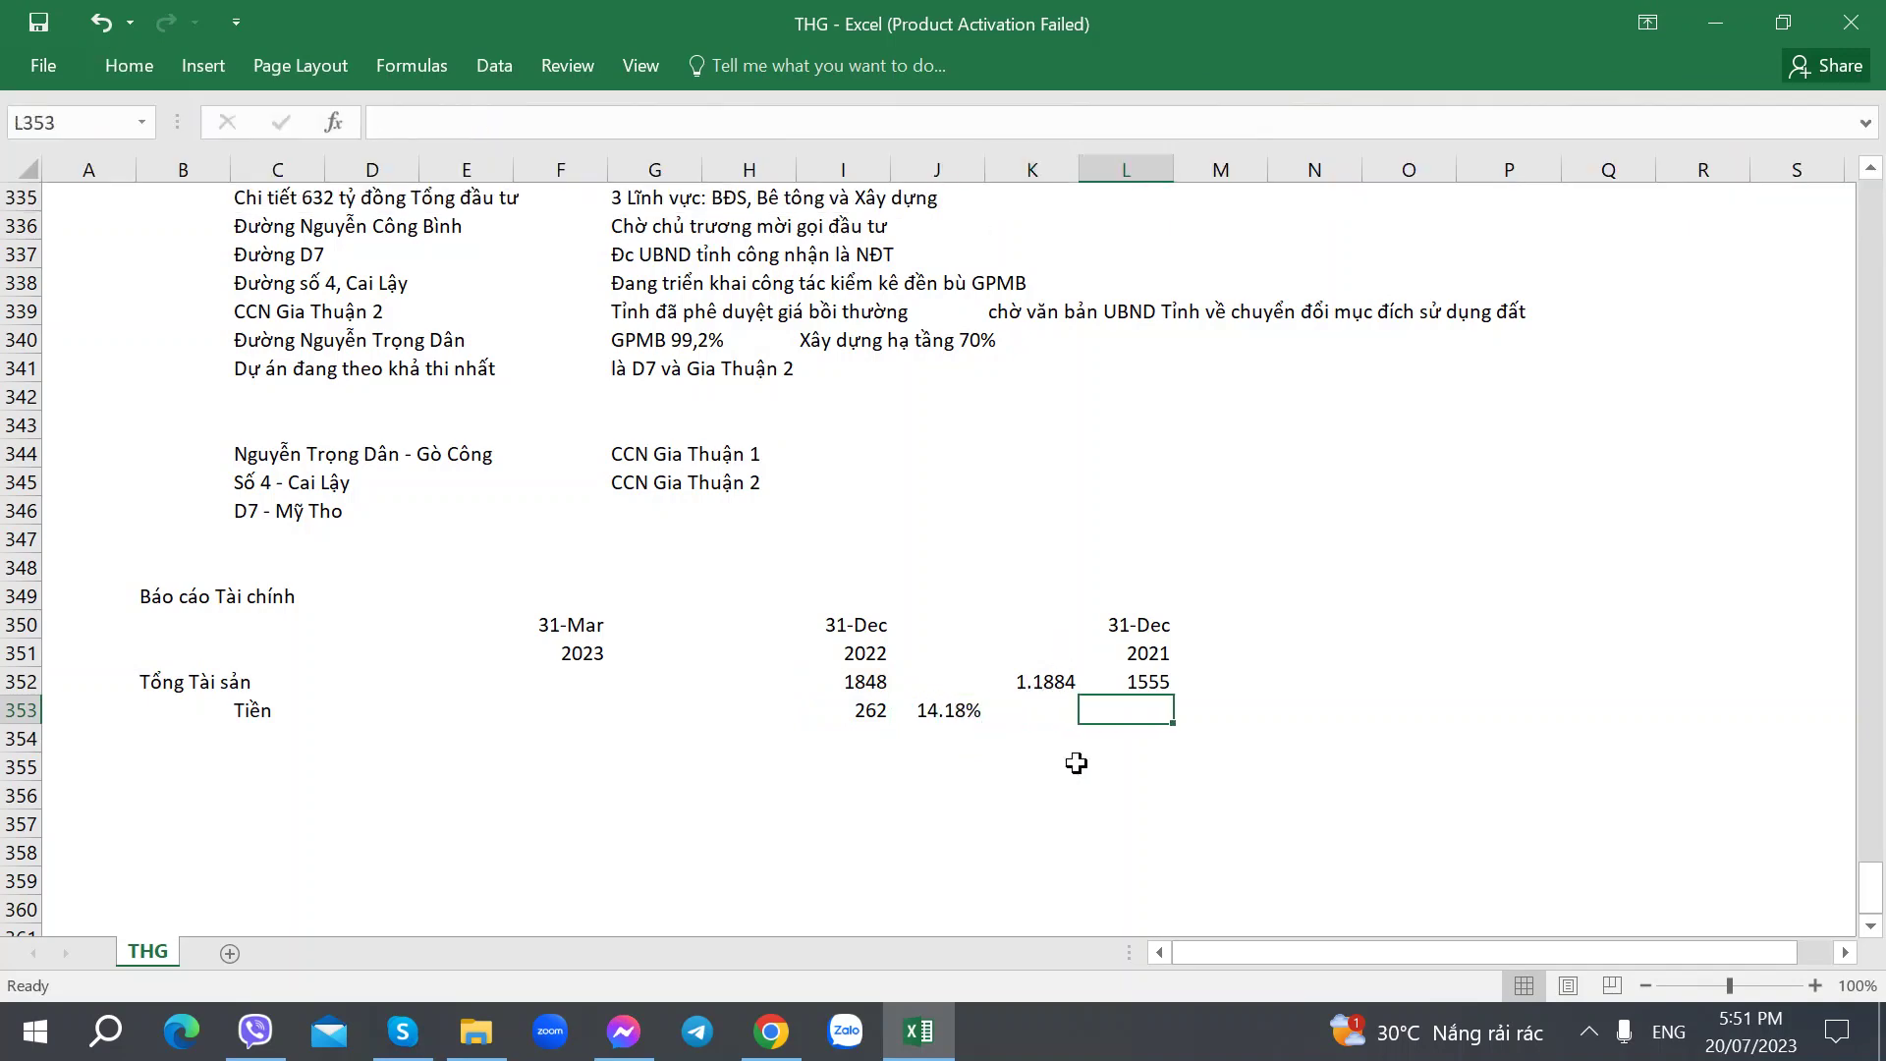
key(alt+Tab)
key(alt+Tab)
text(=21)
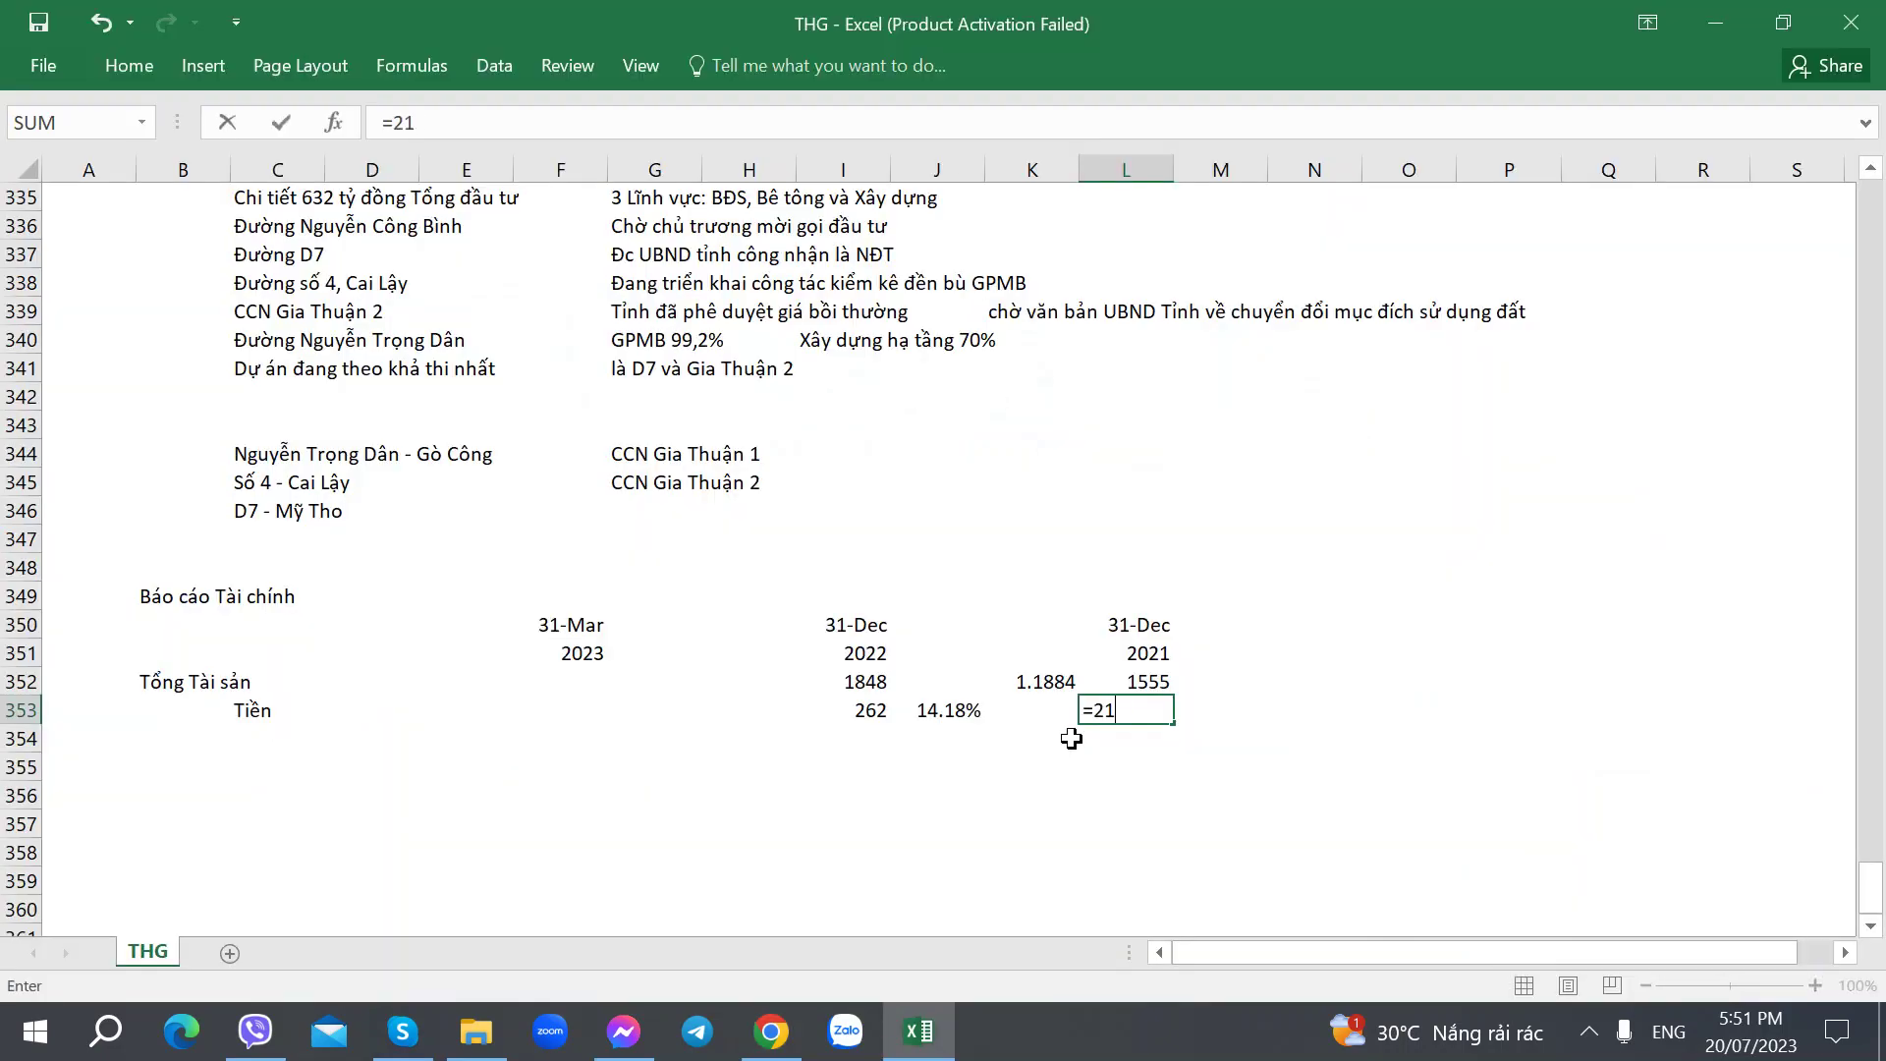
key(alt+Tab)
key(alt+Tab)
key(alt+Tab)
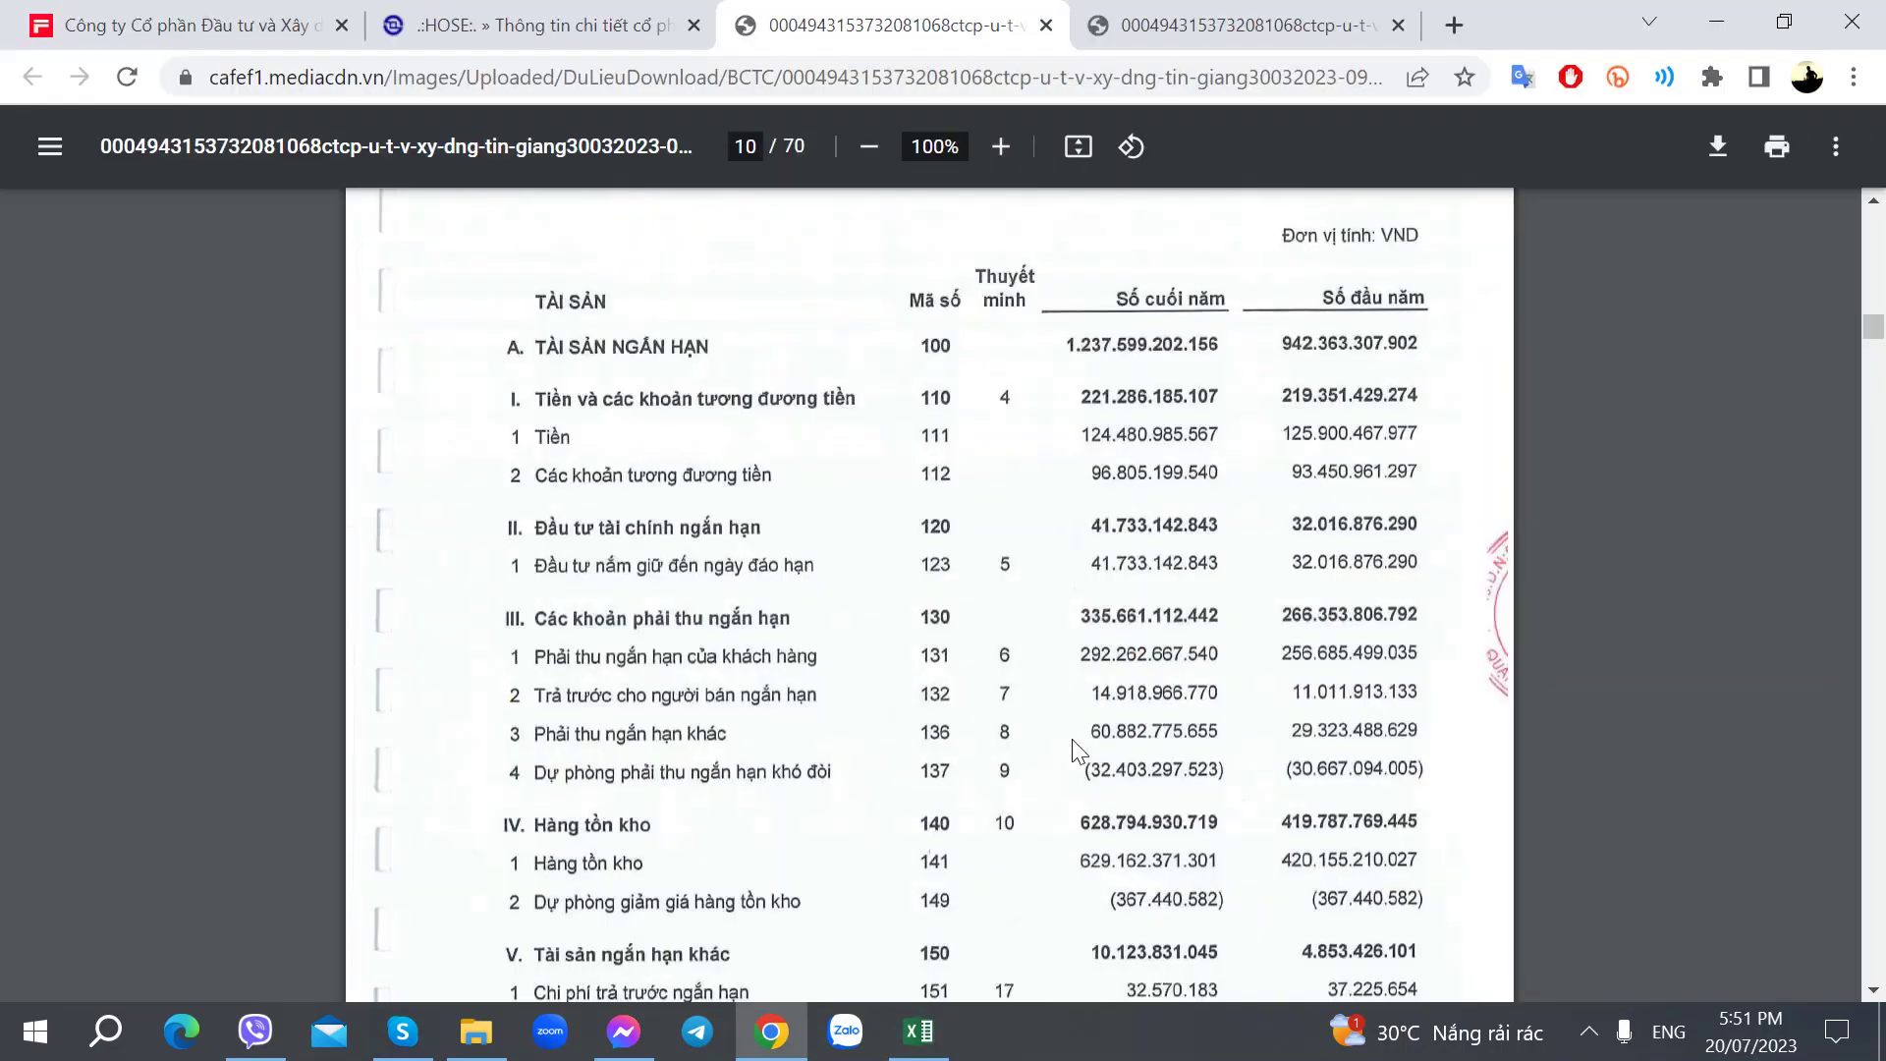
key(alt+Tab)
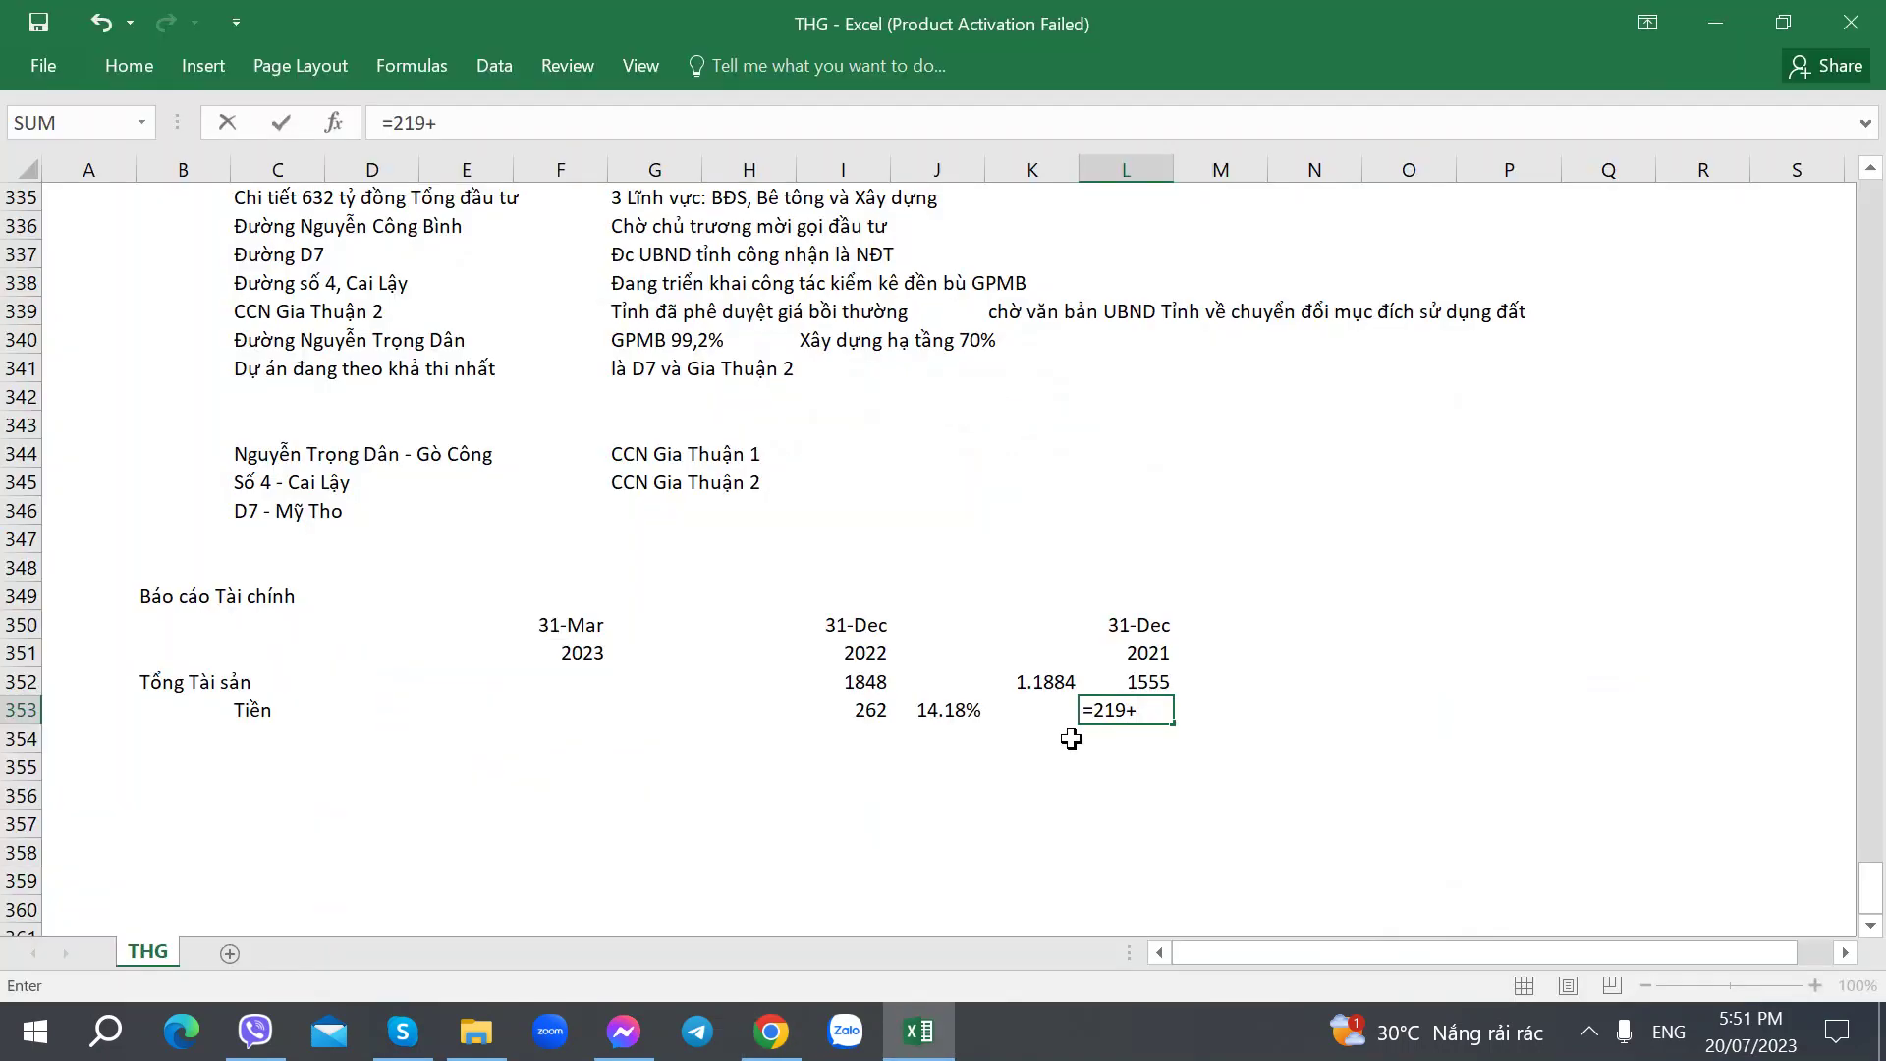
text(32)
key(ctrl+Return)
Step: Copy the cash ratio formula from cell J353 to cell M353 for the 2021 figures
key(Left)
key(Left)
key(Left)
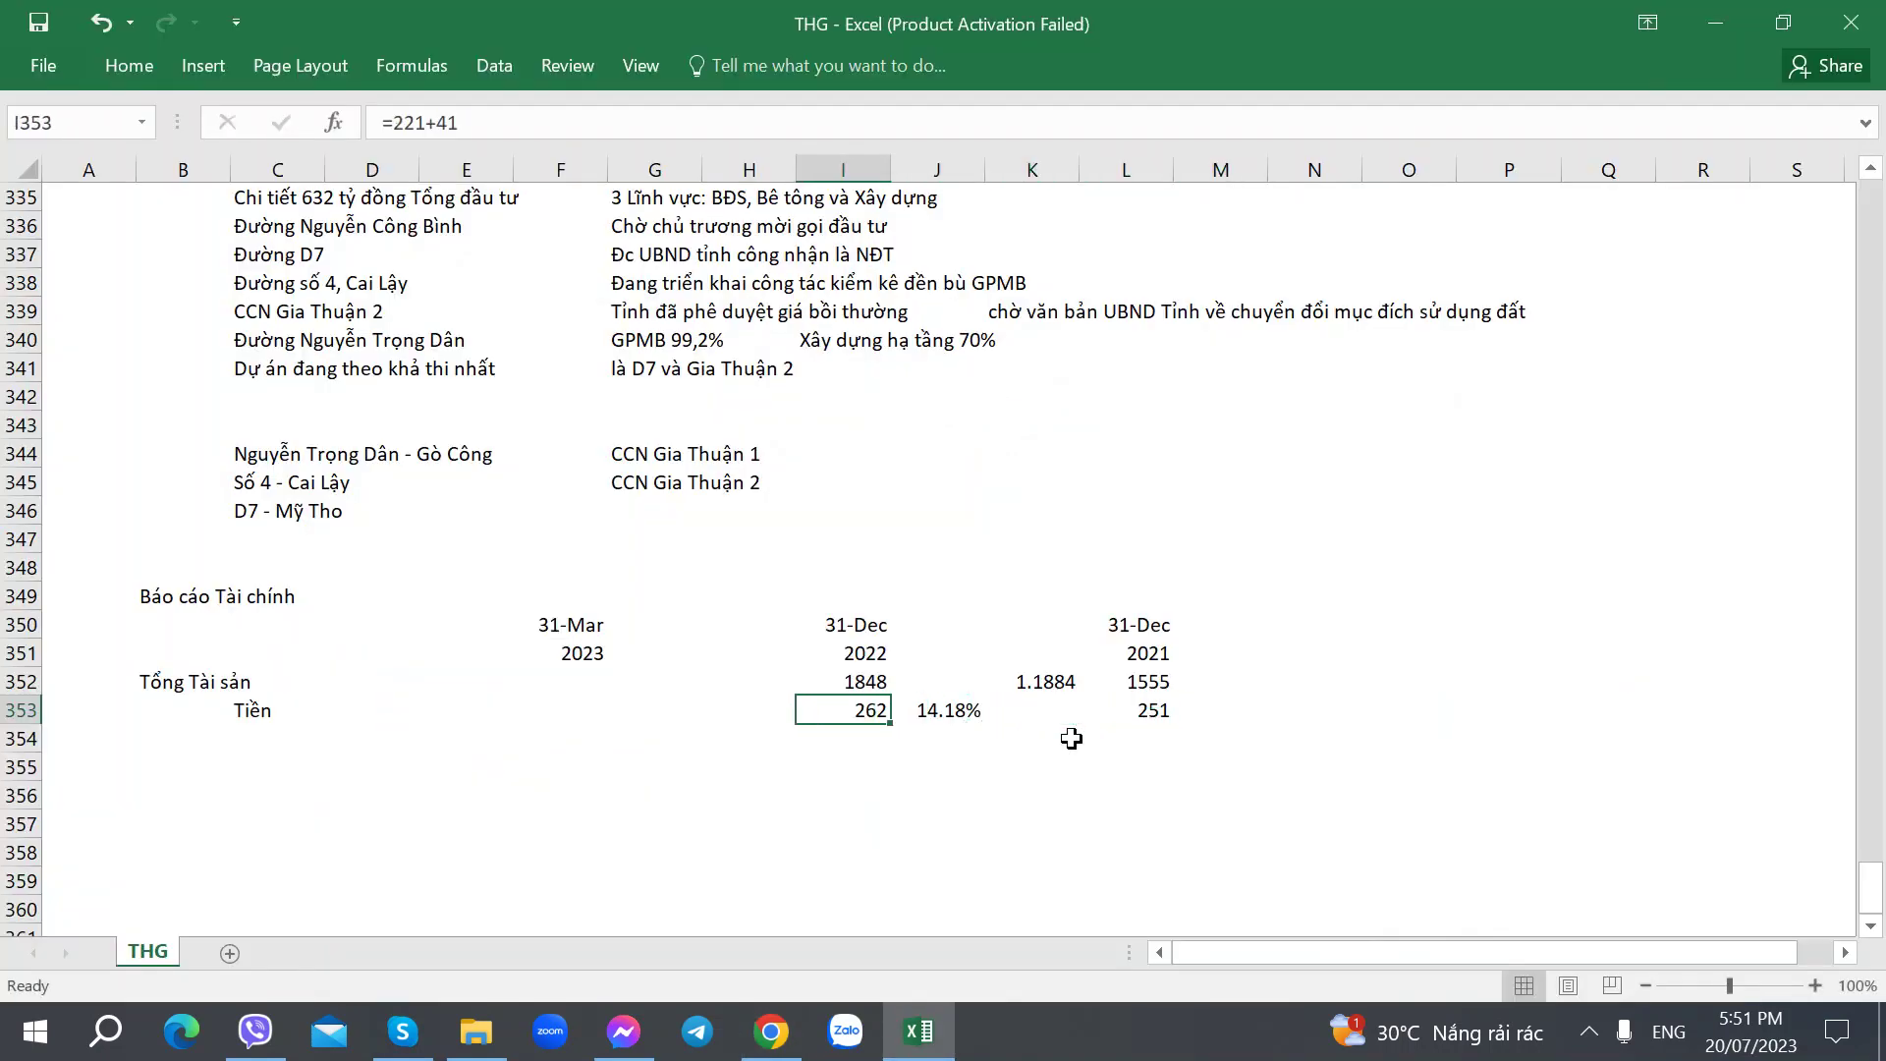
key(Right)
key(Right)
key(Right)
key(Left)
key(Left)
key(ctrl+c)
key(Right)
key(Right)
key(Right)
key(ctrl+v)
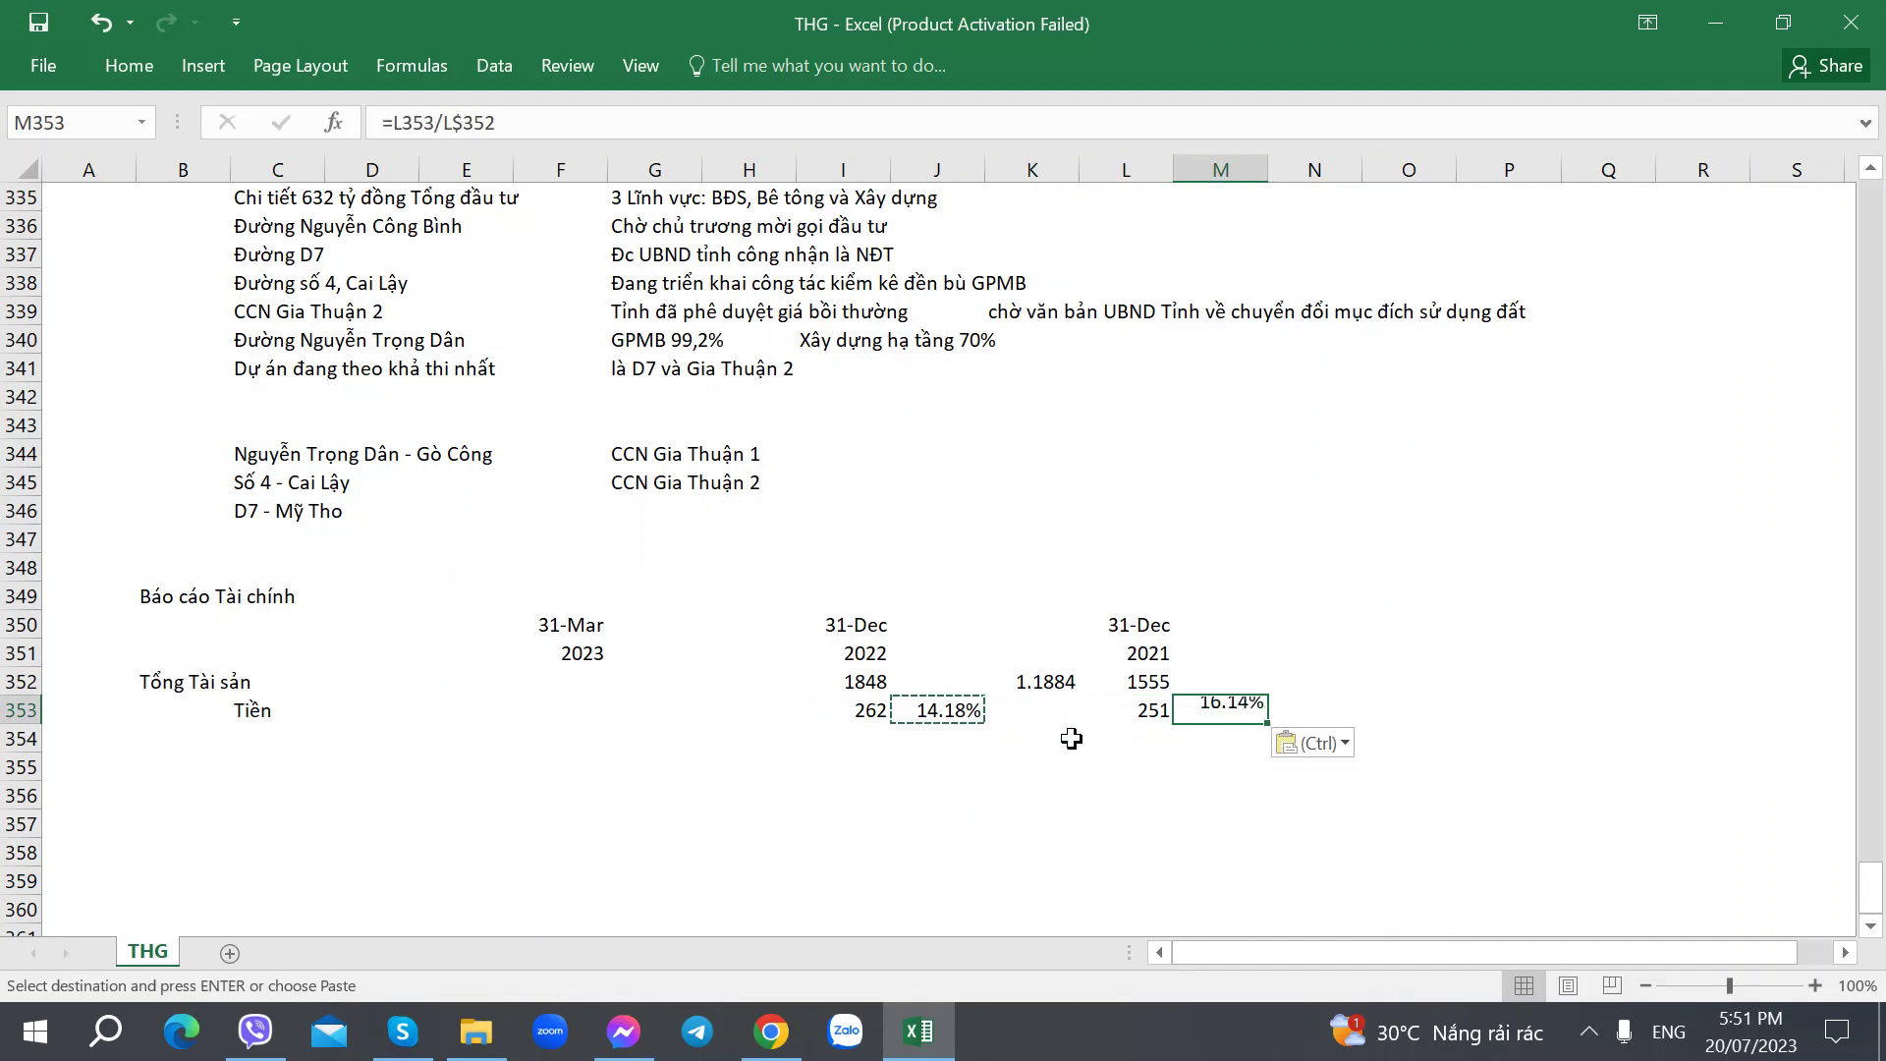
key(Down)
Step: In the second copy of the audited report in Chrome, examine note 4 on cash and equivalents and note 5 on short-term held-to-maturity investments
key(alt+Tab)
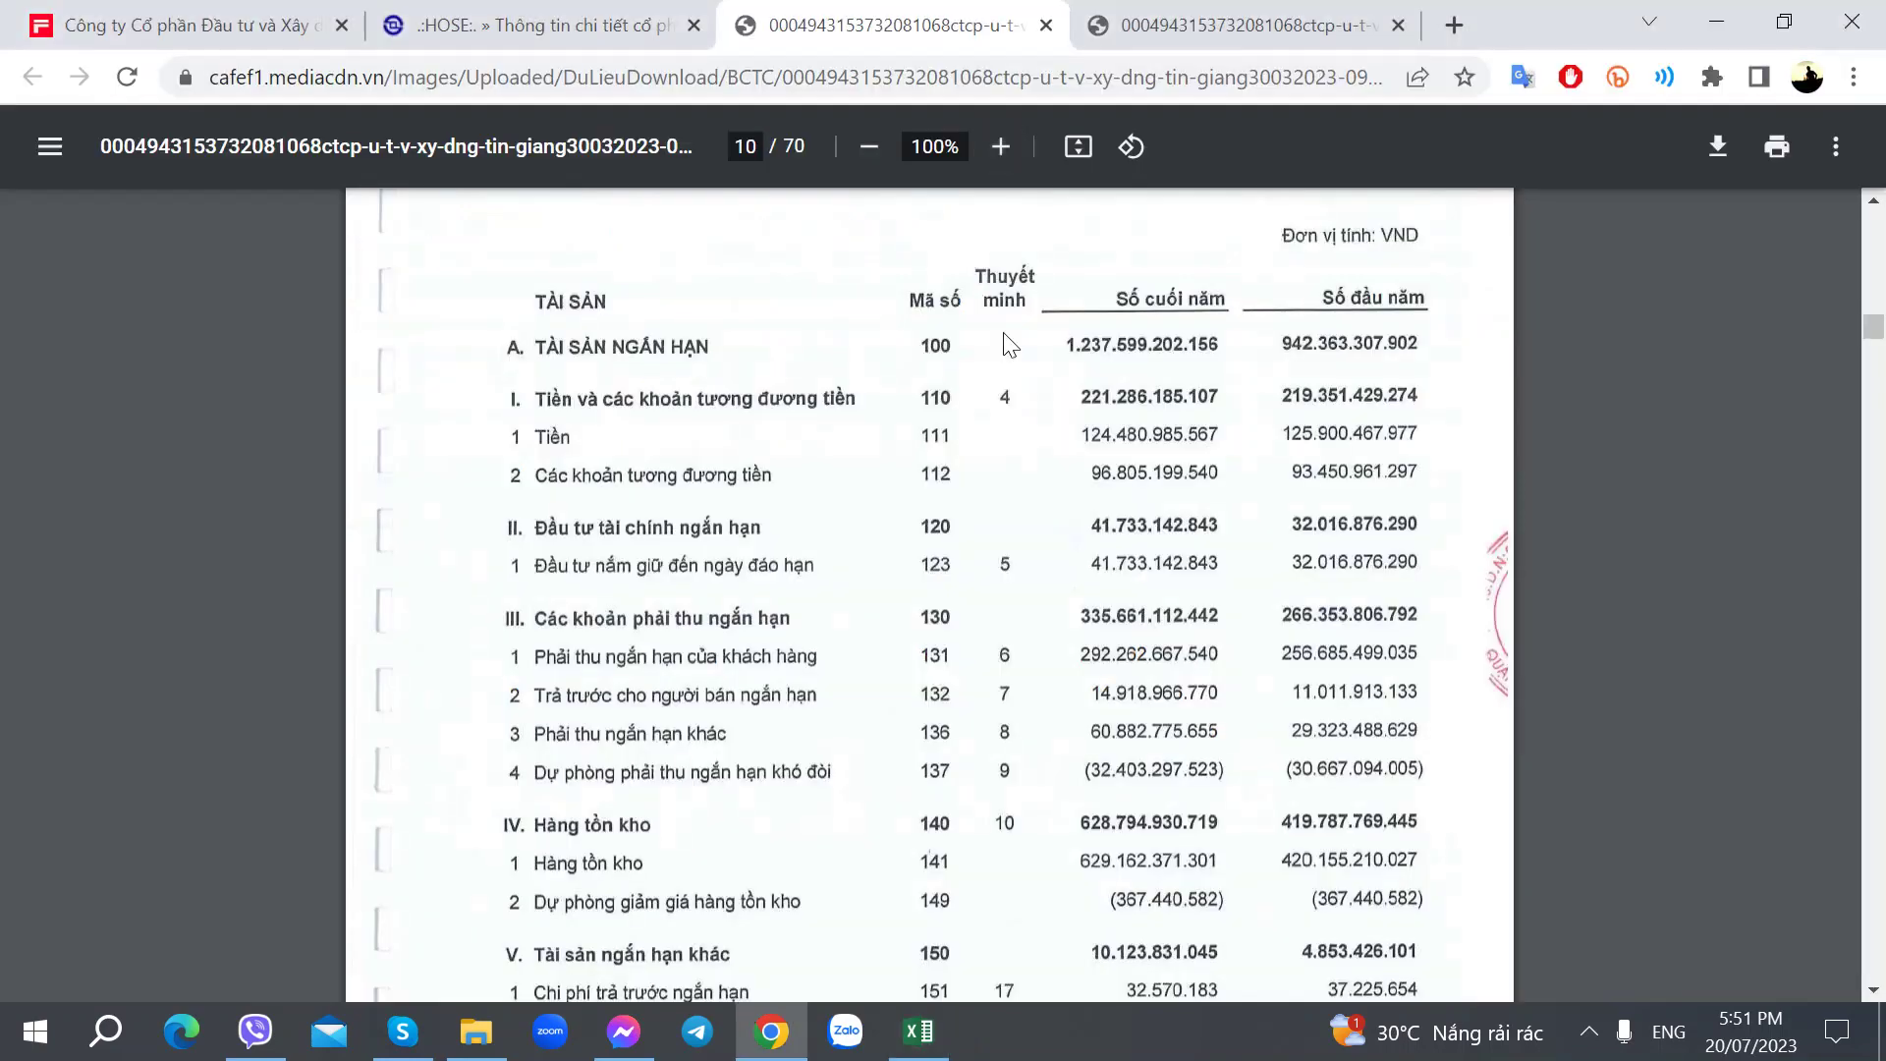
click(1169, 15)
scroll(855, 602, down, 10)
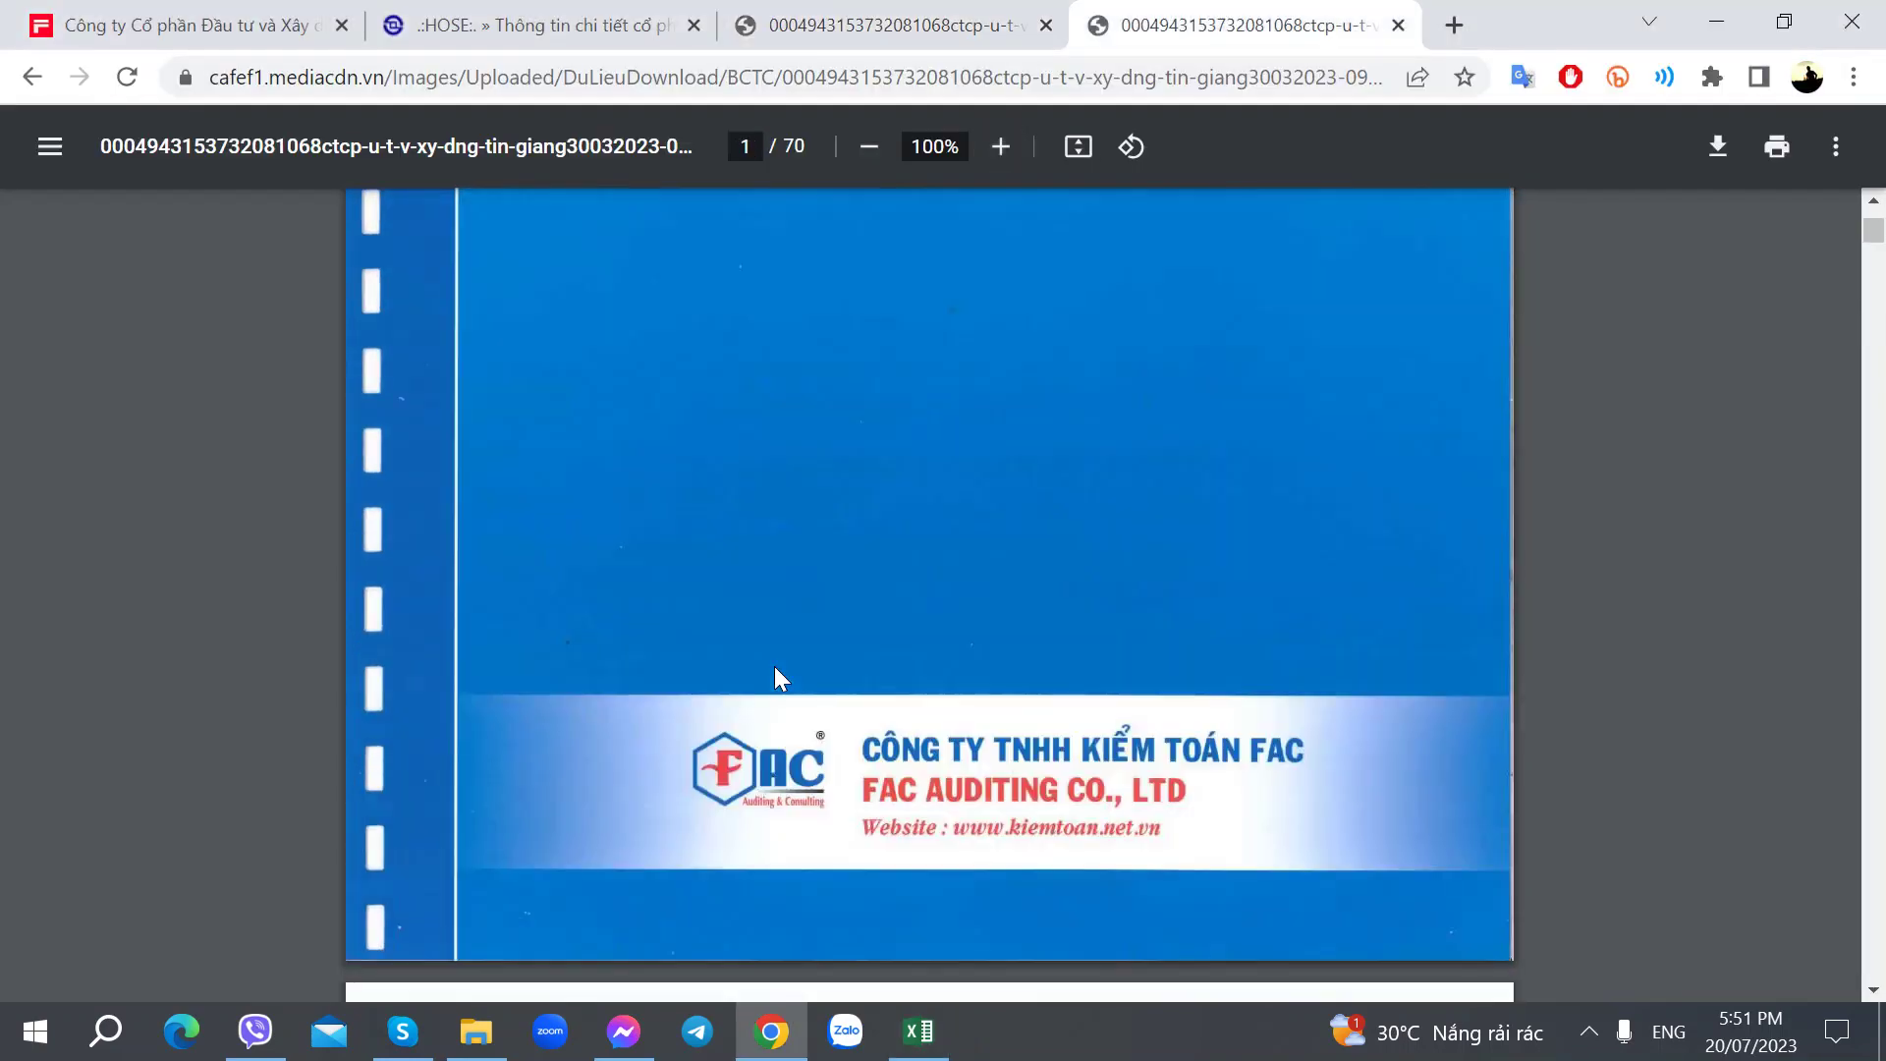
drag(1876, 241, 1421, 546)
scroll(1416, 530, up, 20)
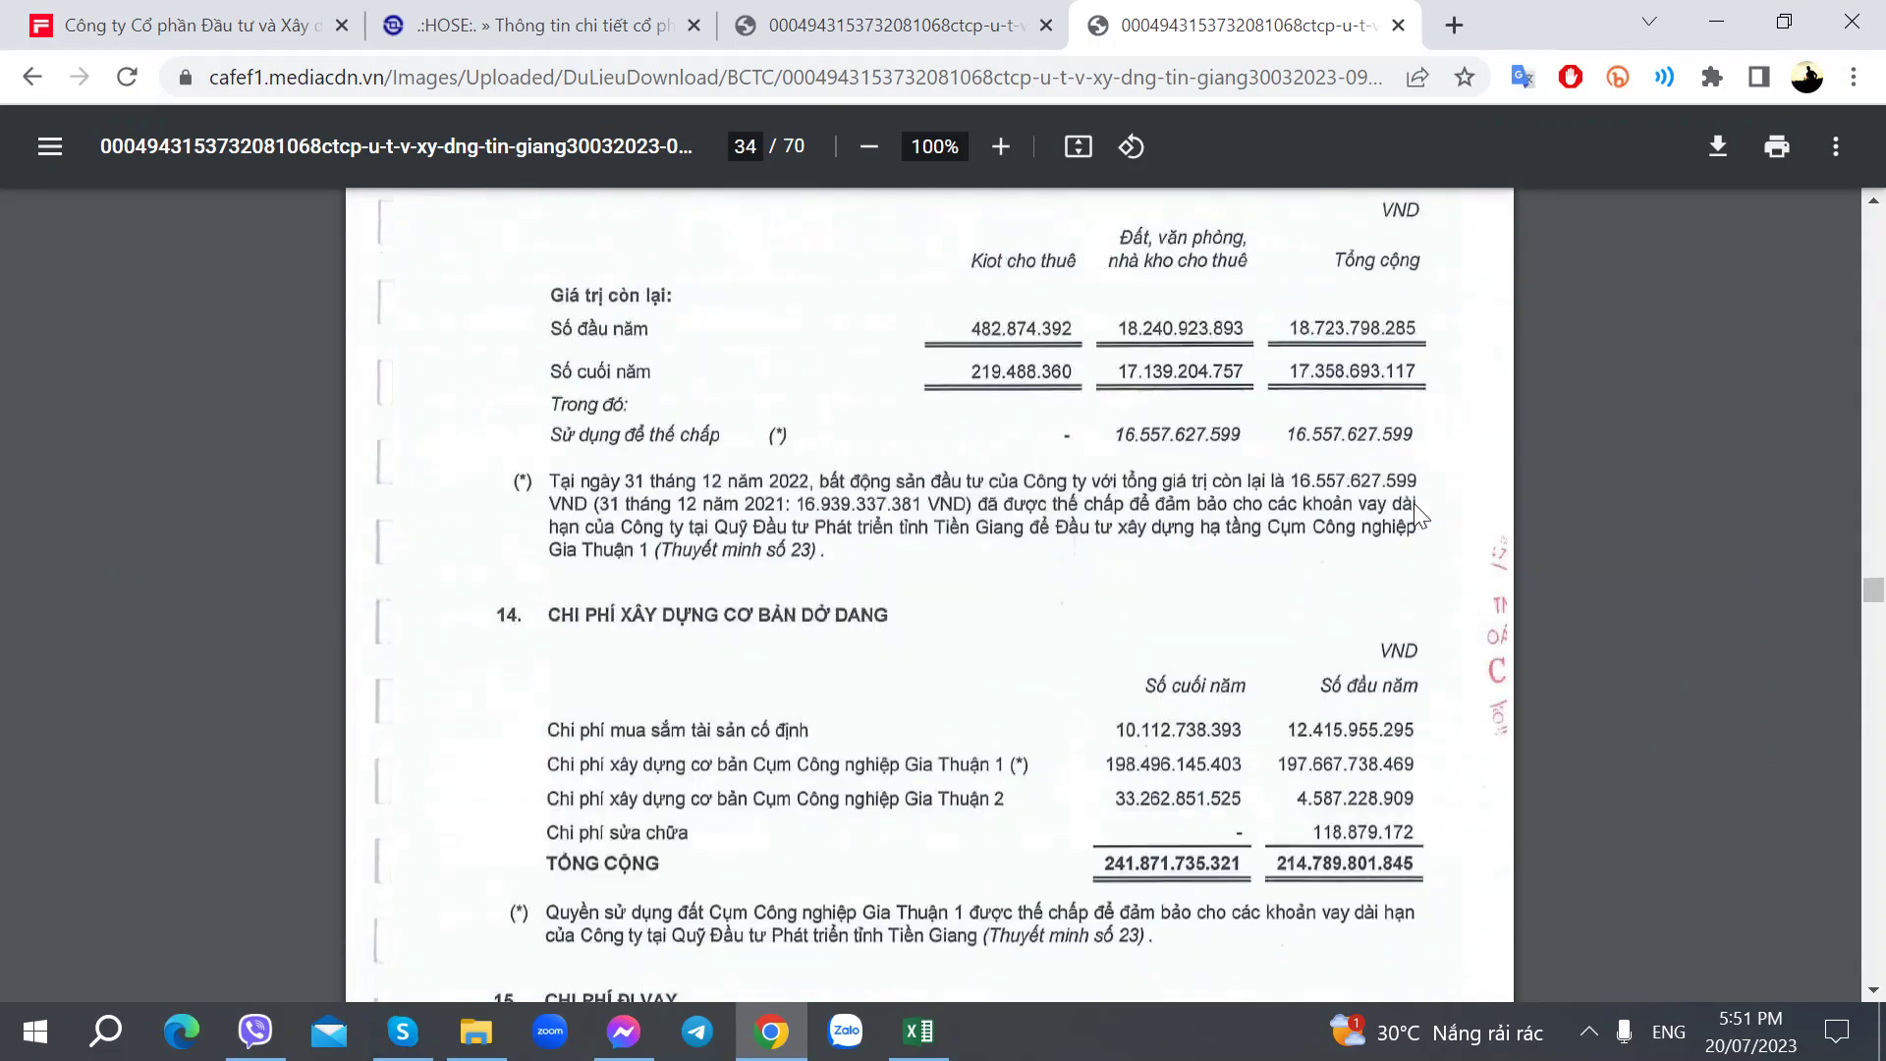
drag(1876, 589, 1872, 511)
scroll(1264, 574, up, 10)
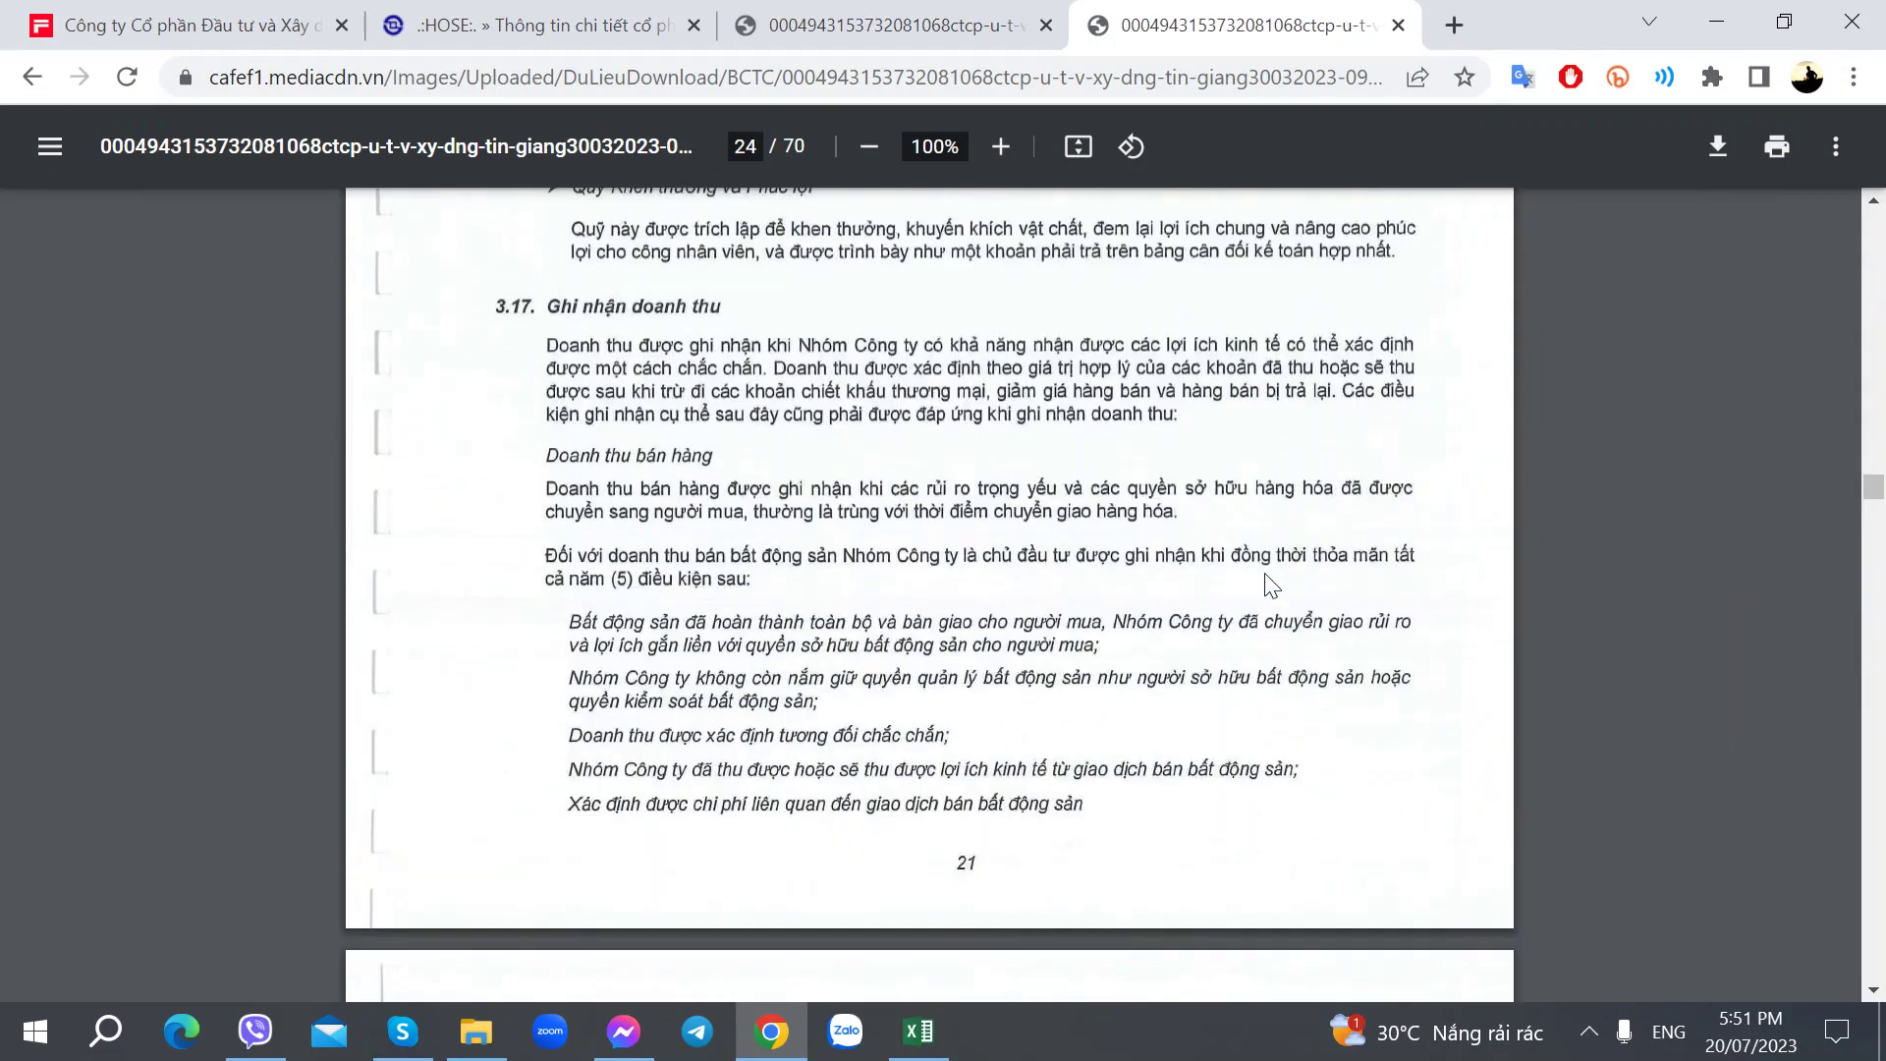
scroll(1264, 577, down, 20)
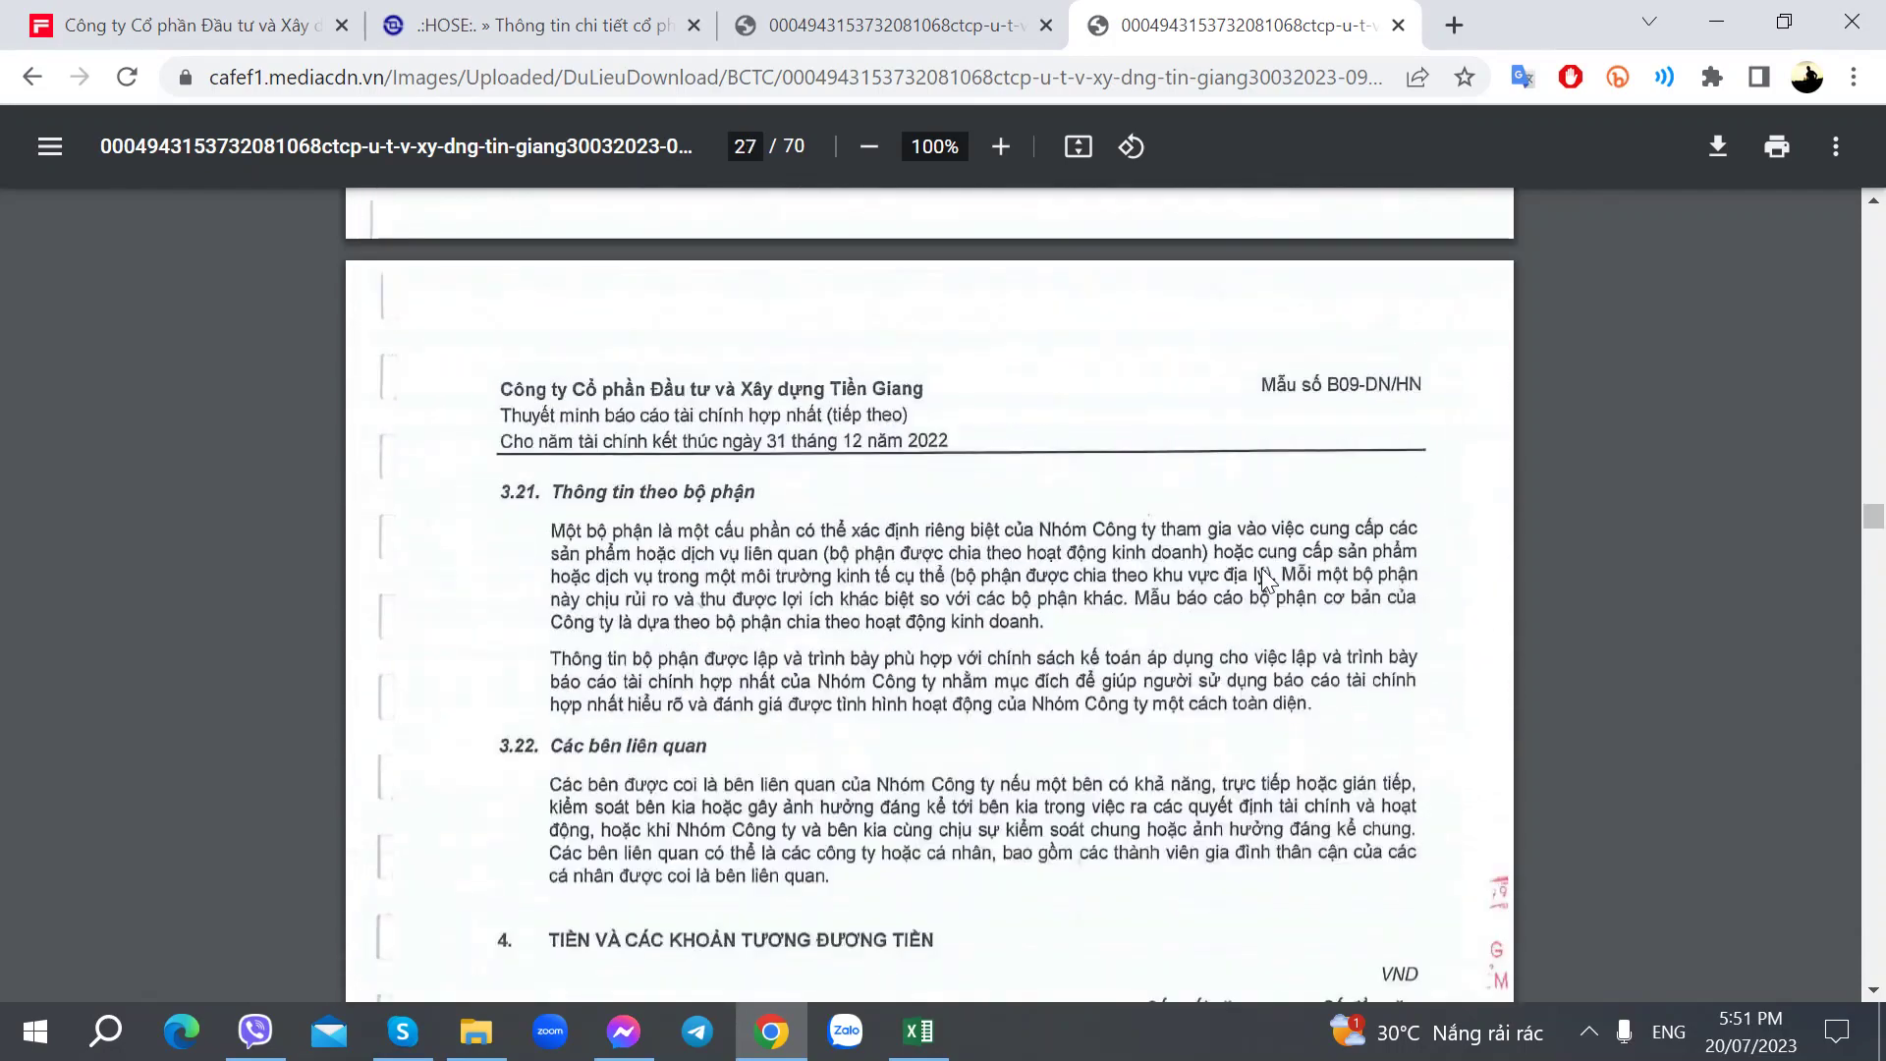
scroll(1266, 579, up, 7)
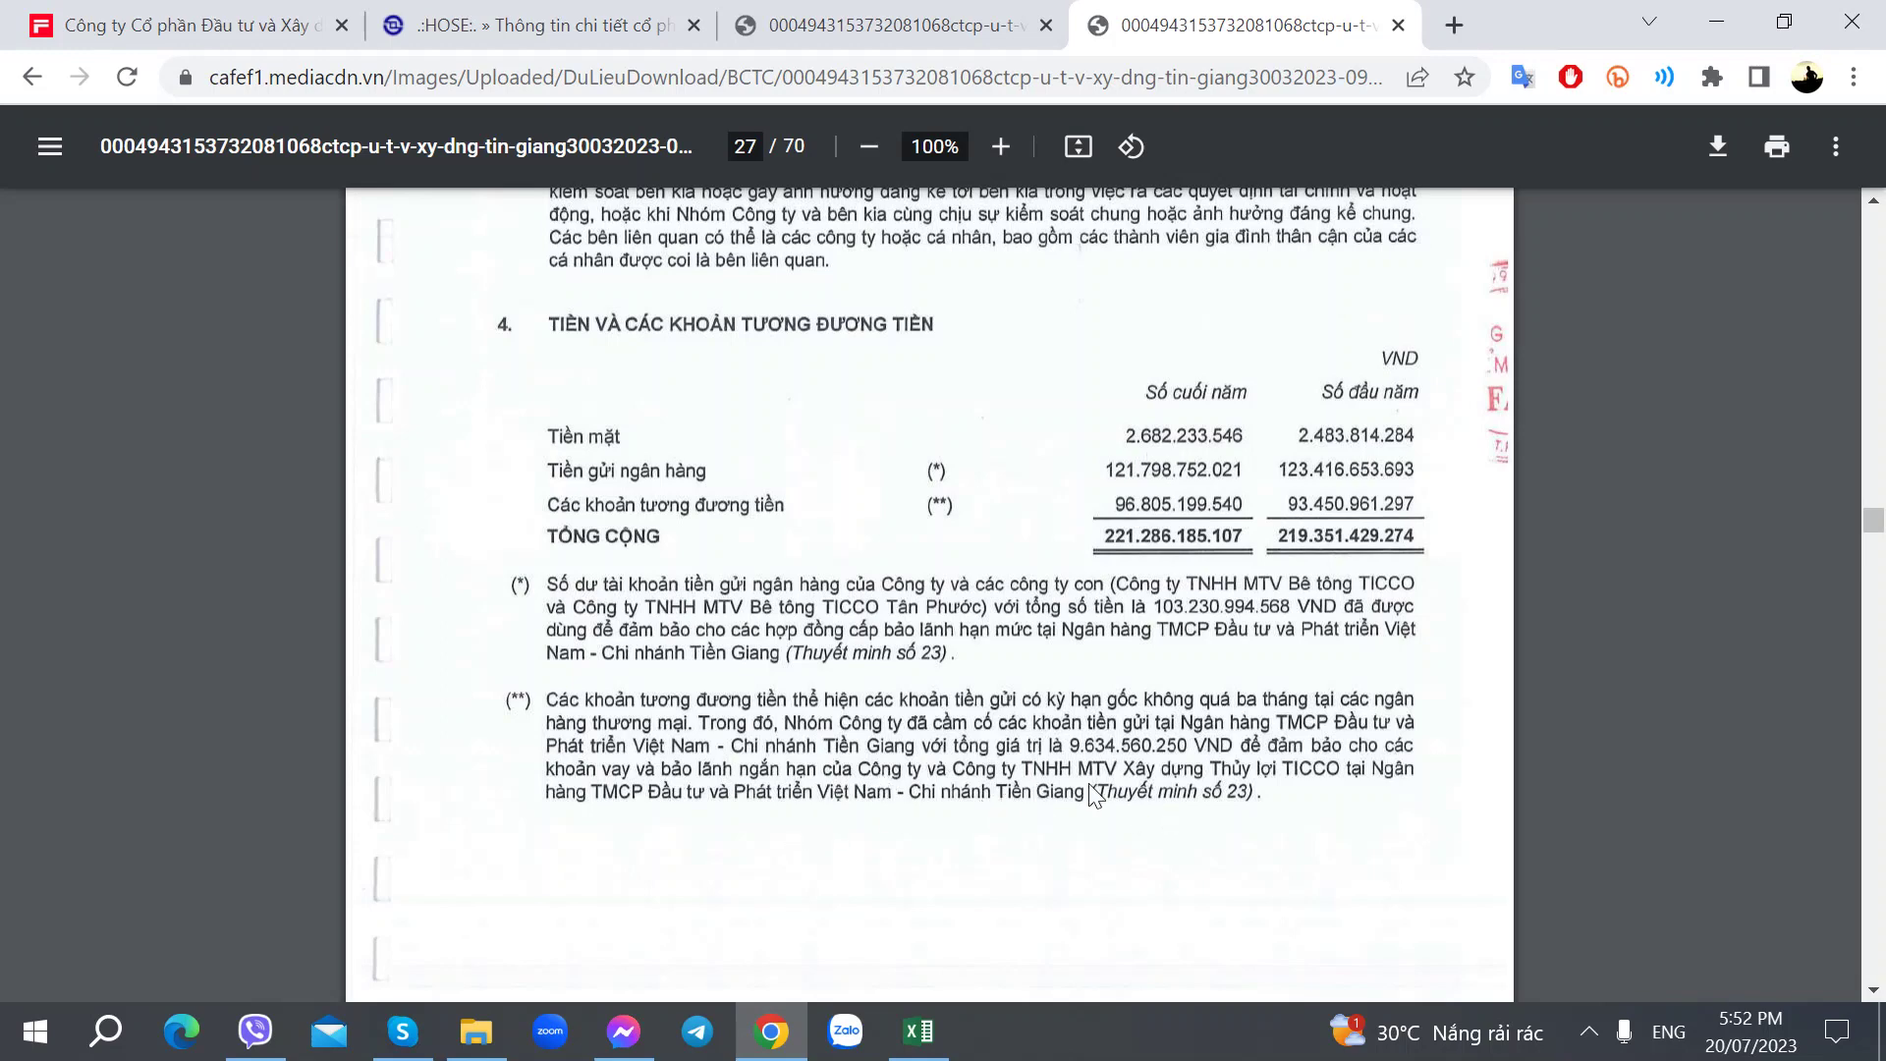
scroll(867, 800, down, 10)
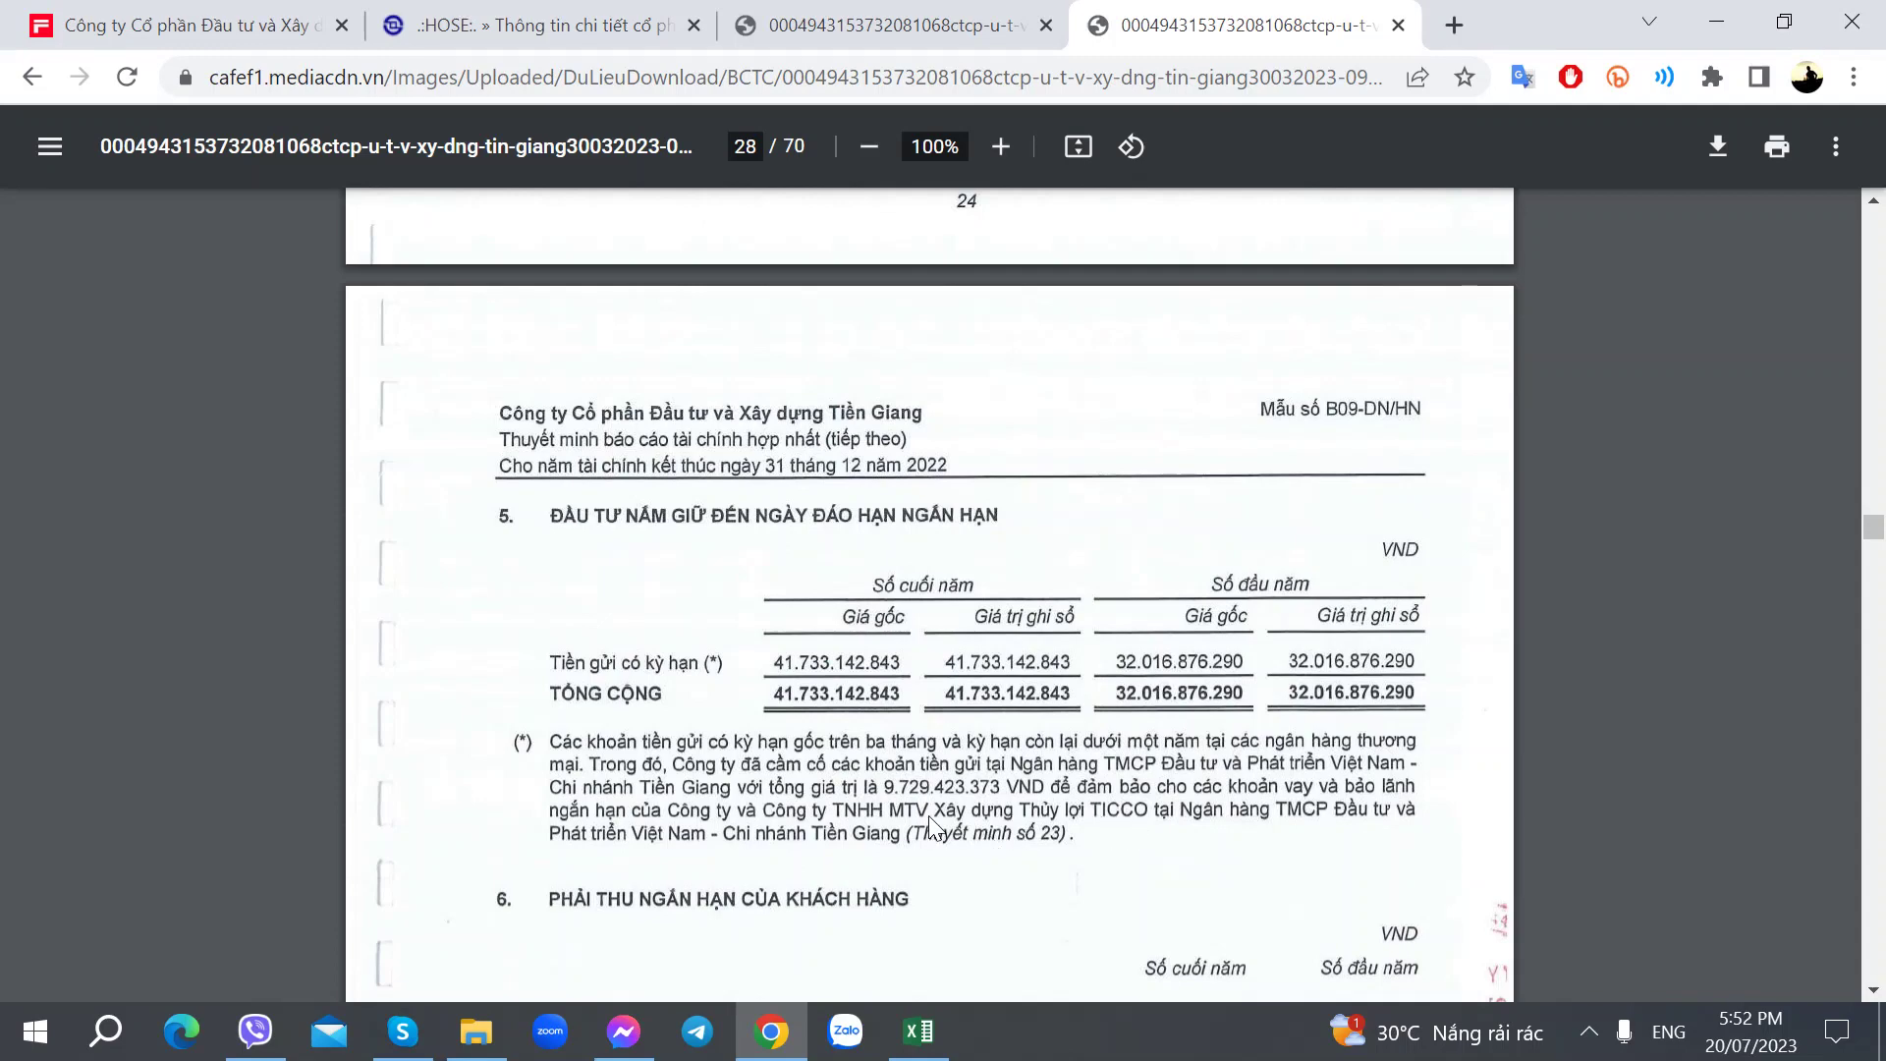
scroll(932, 825, down, 1)
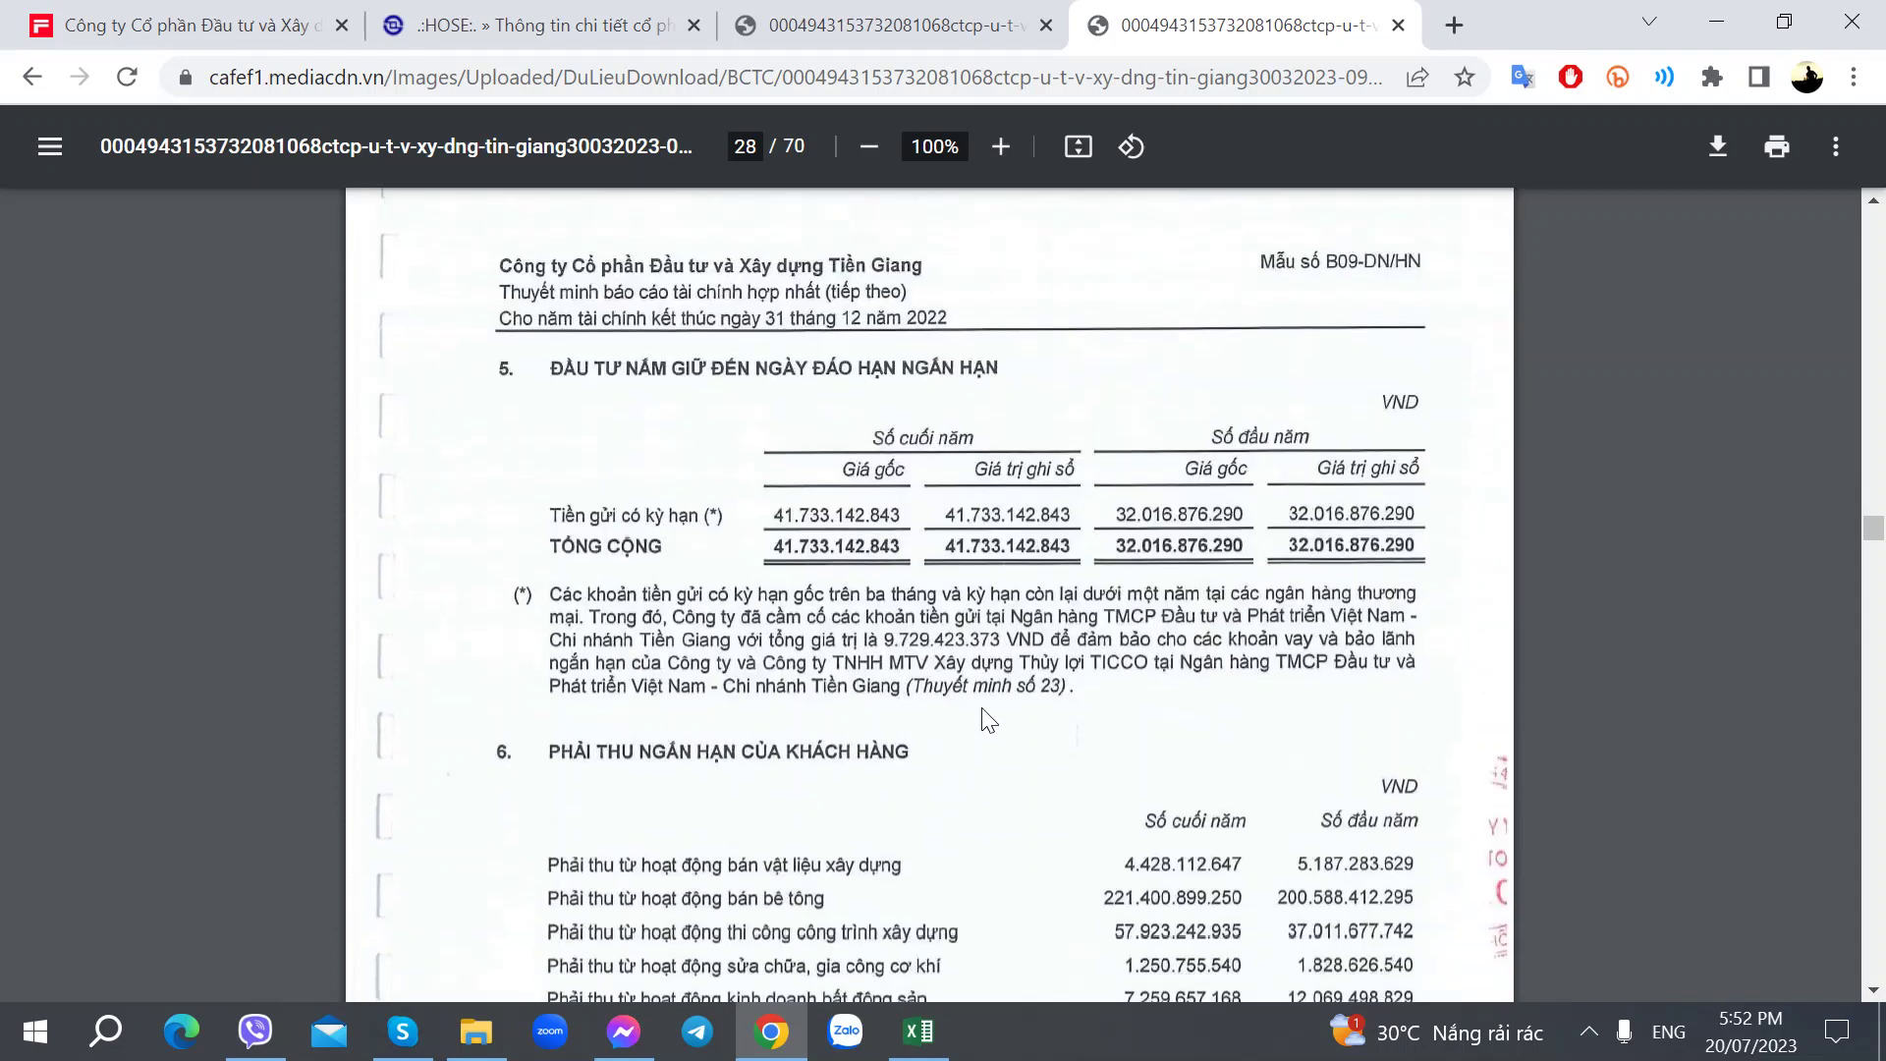
Step: Return to the Excel worksheet and select the empty cell C354 beneath the "Tiền" label
click(894, 22)
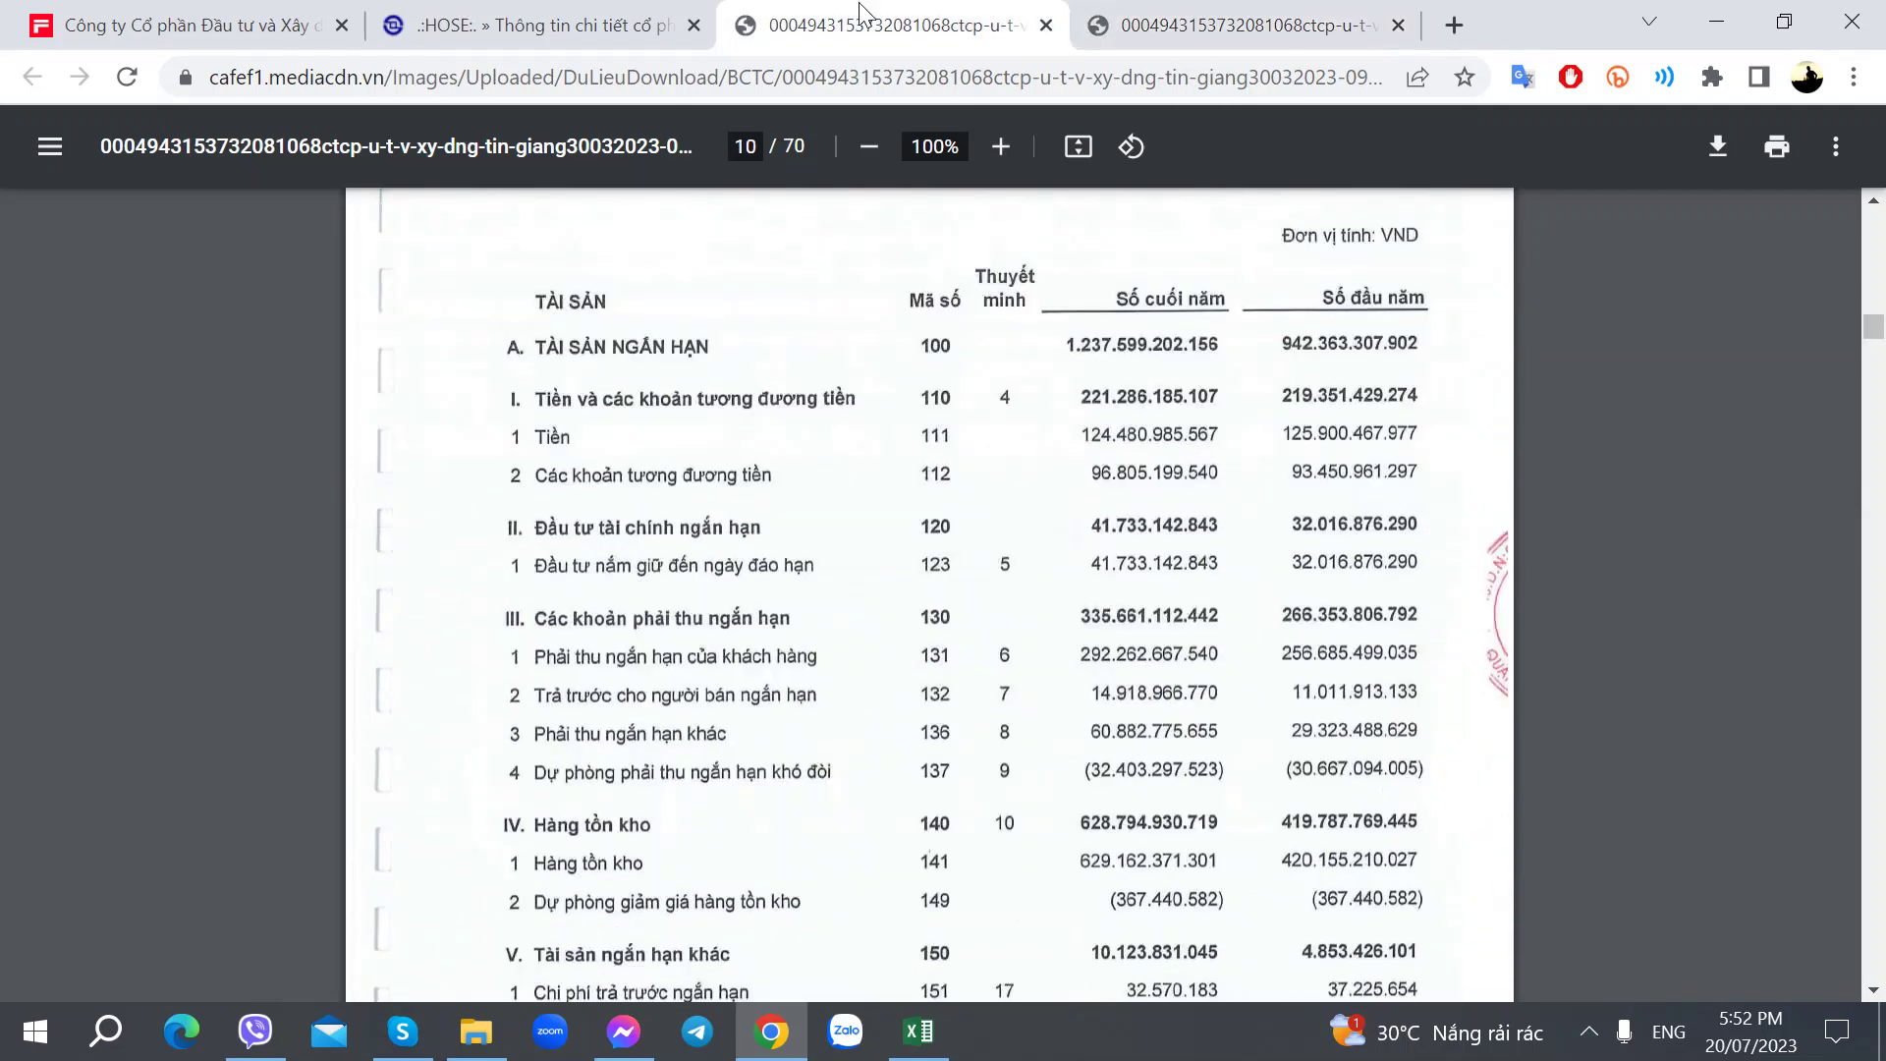
key(alt+Tab)
click(731, 738)
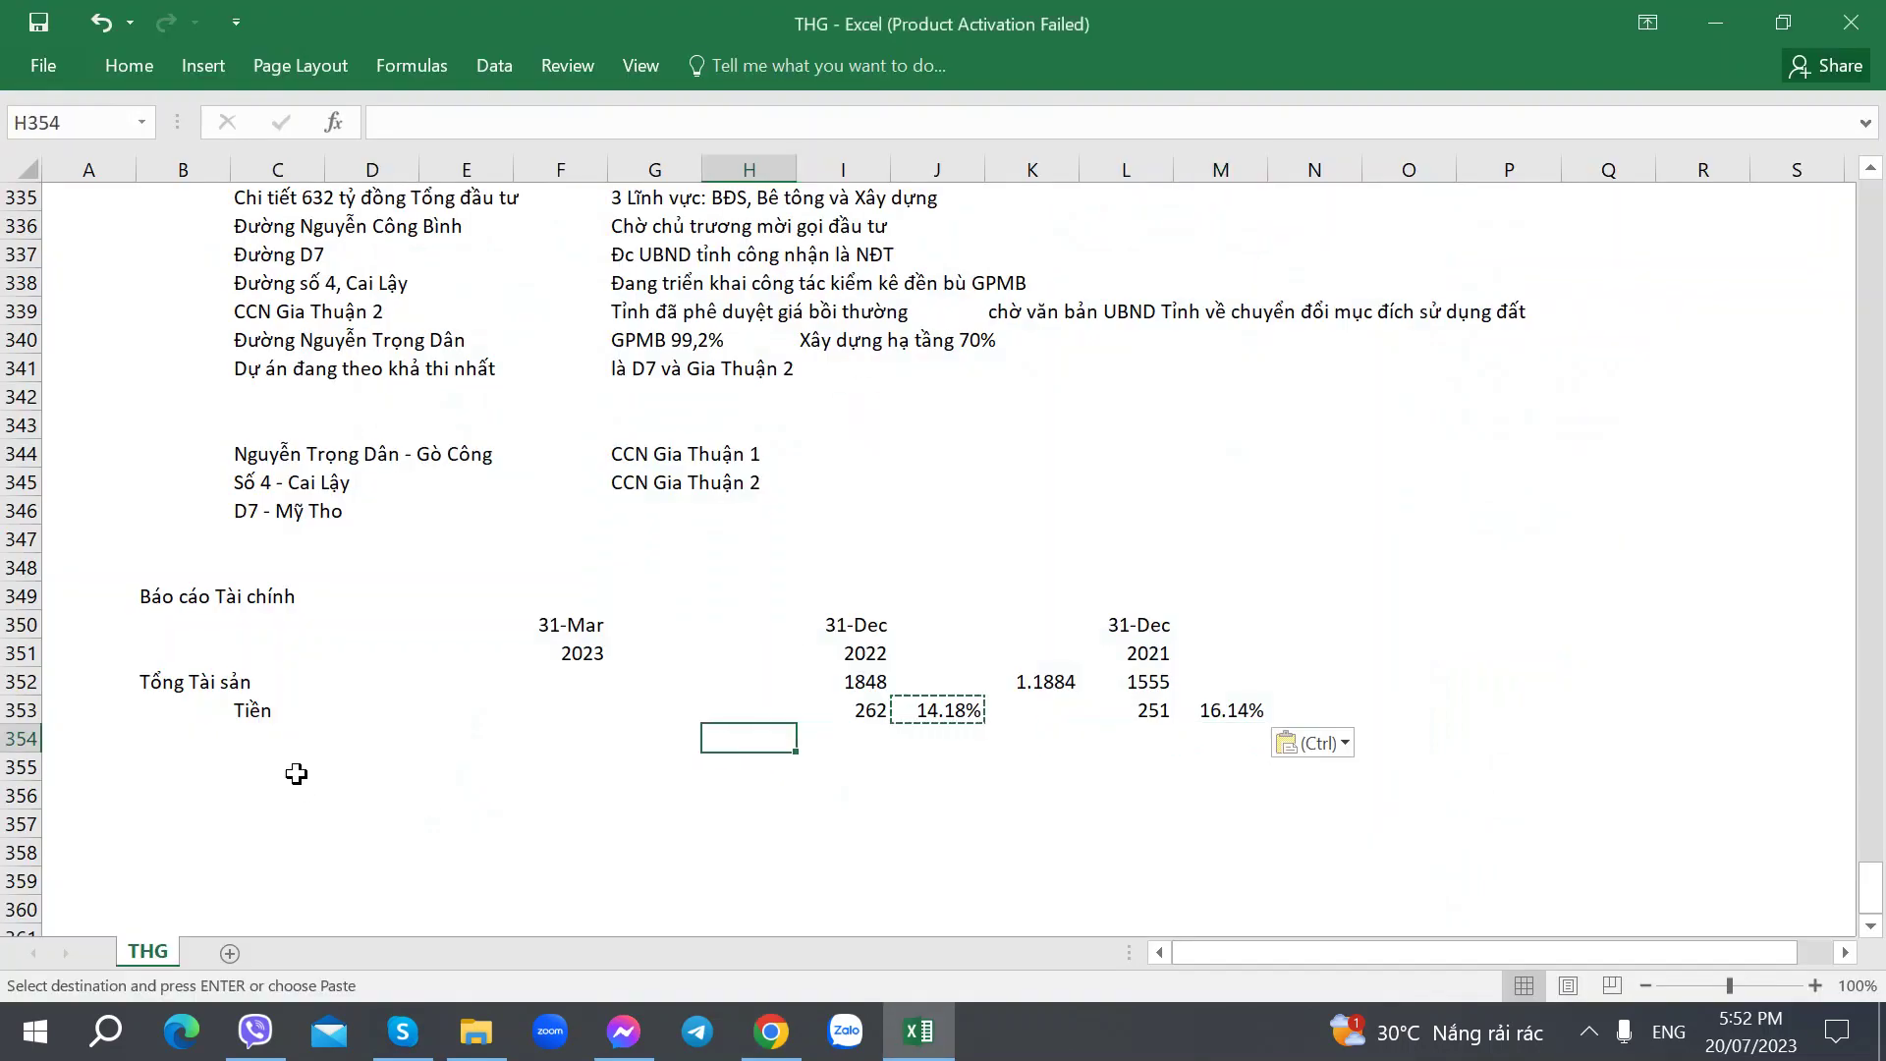
click(282, 741)
Step: Switch to Chrome, open the consolidated Q1 2023 financial report from the CafeF list in a new tab, and go to its balance sheet
key(alt+Tab)
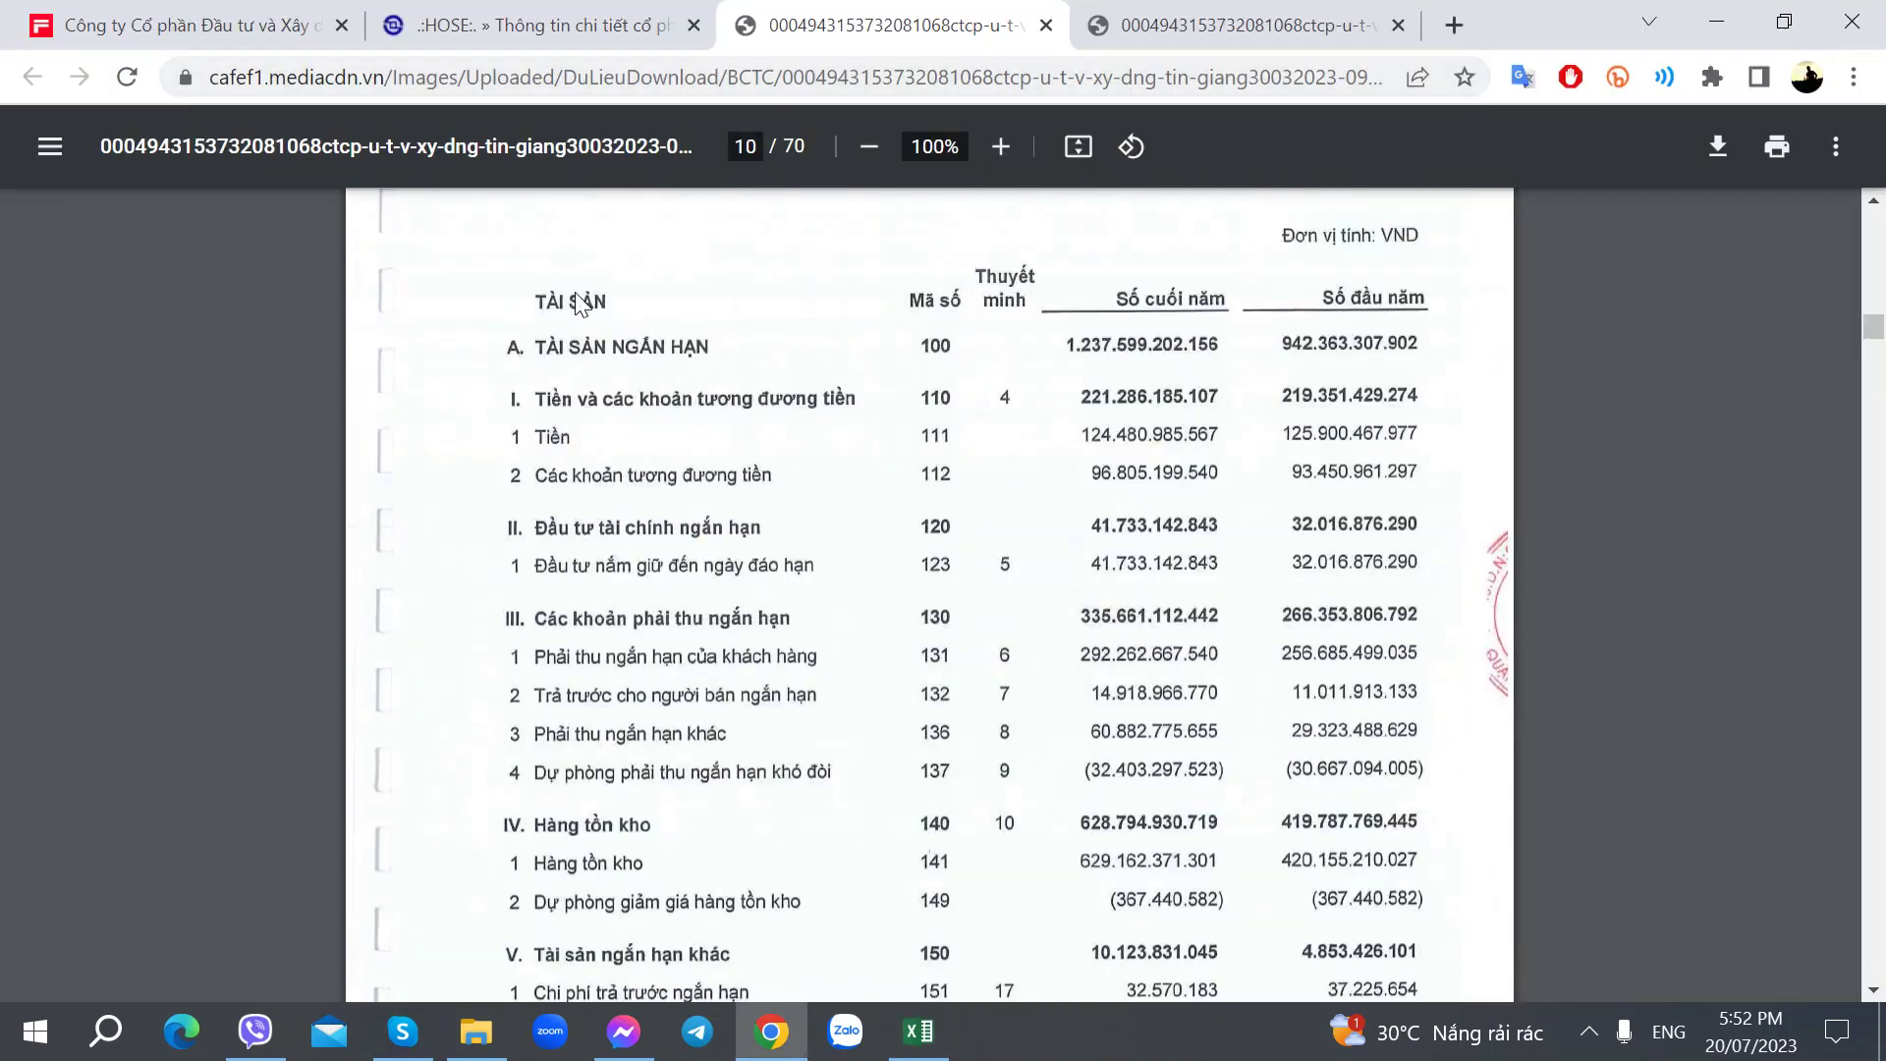
click(225, 14)
scroll(1038, 746, down, 7)
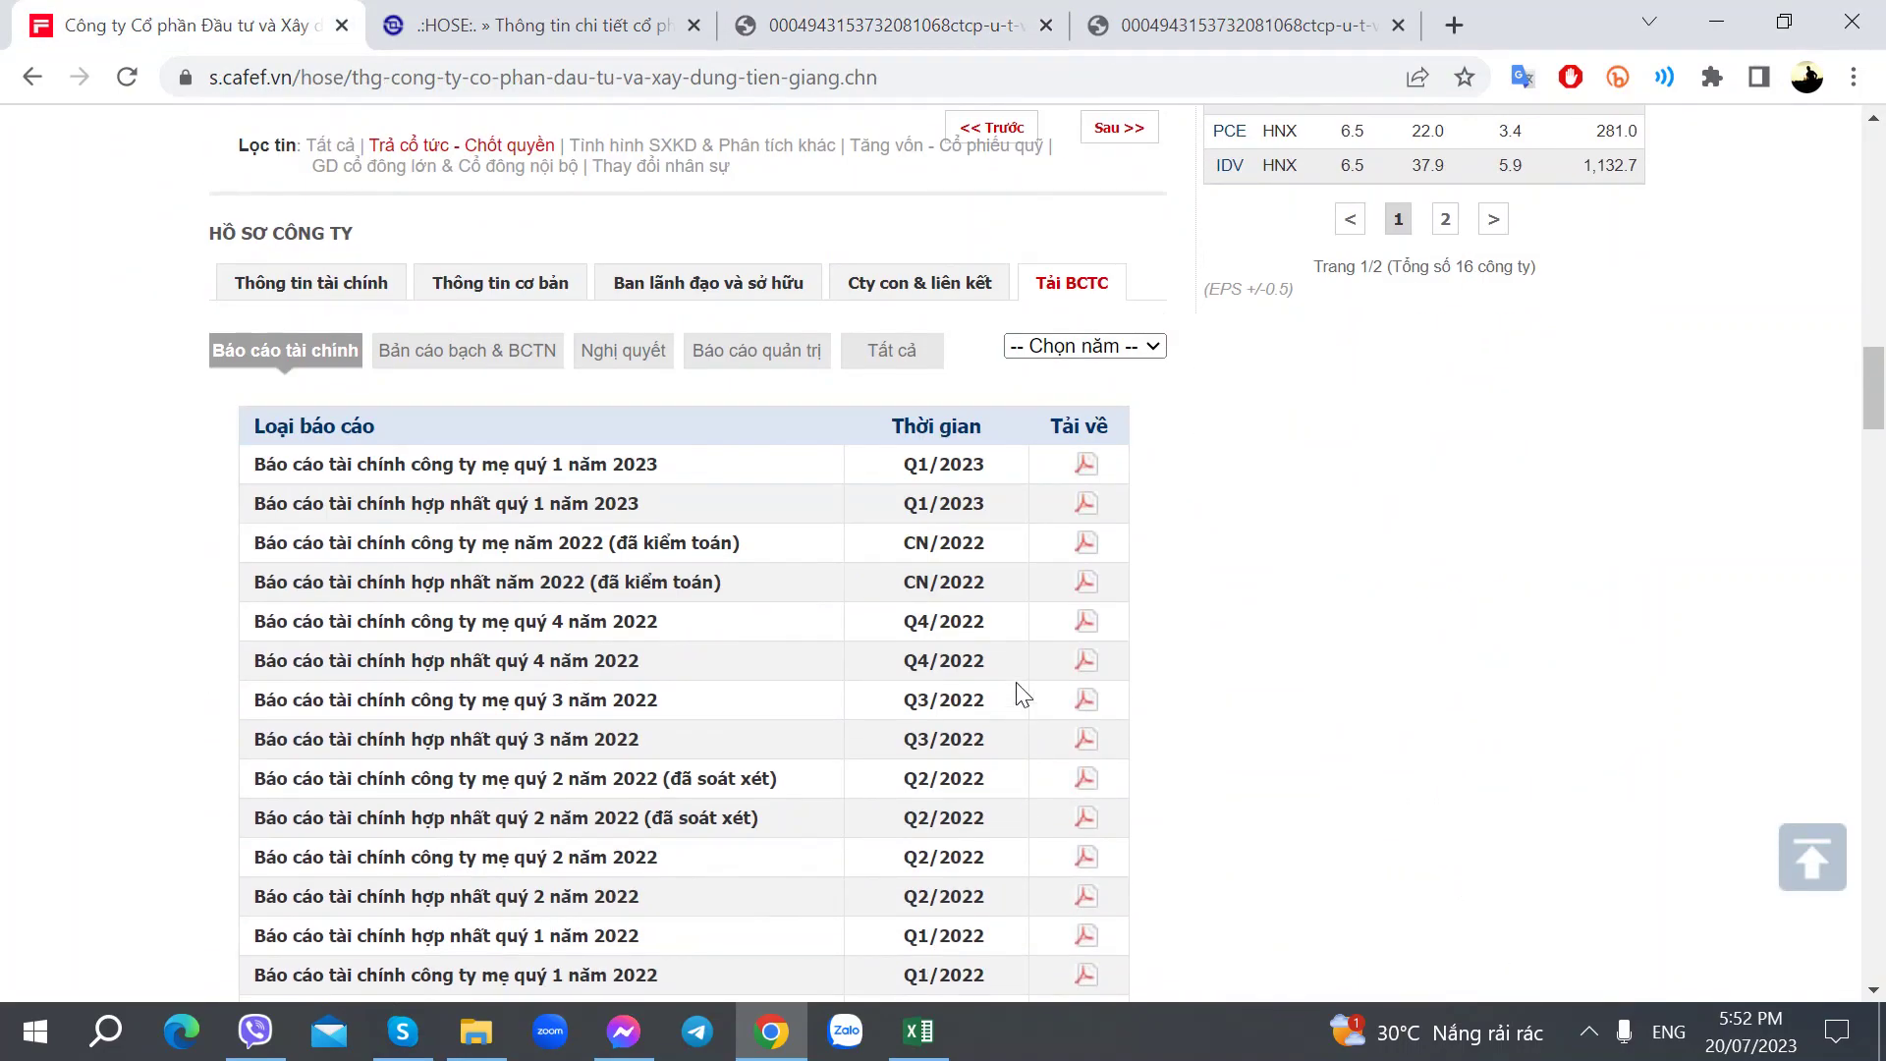
right_click(1082, 503)
click(1204, 393)
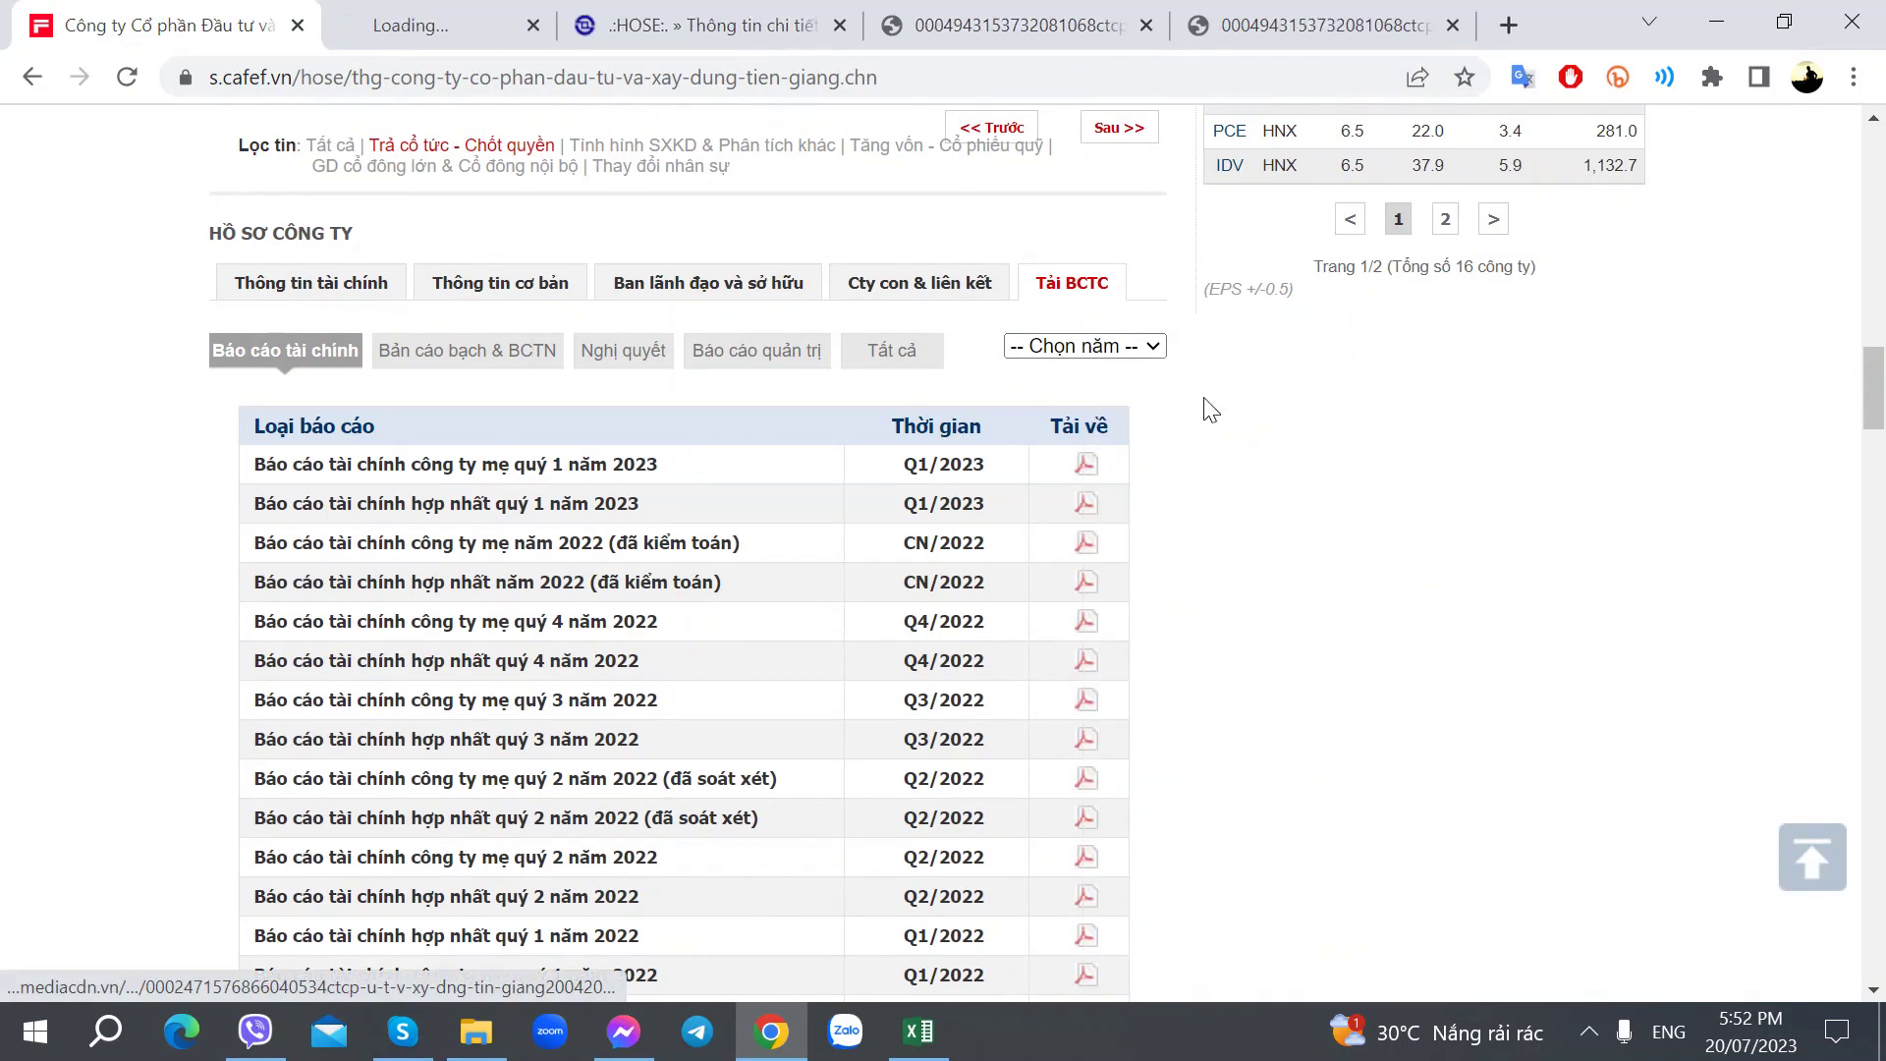
drag(451, 25, 752, 24)
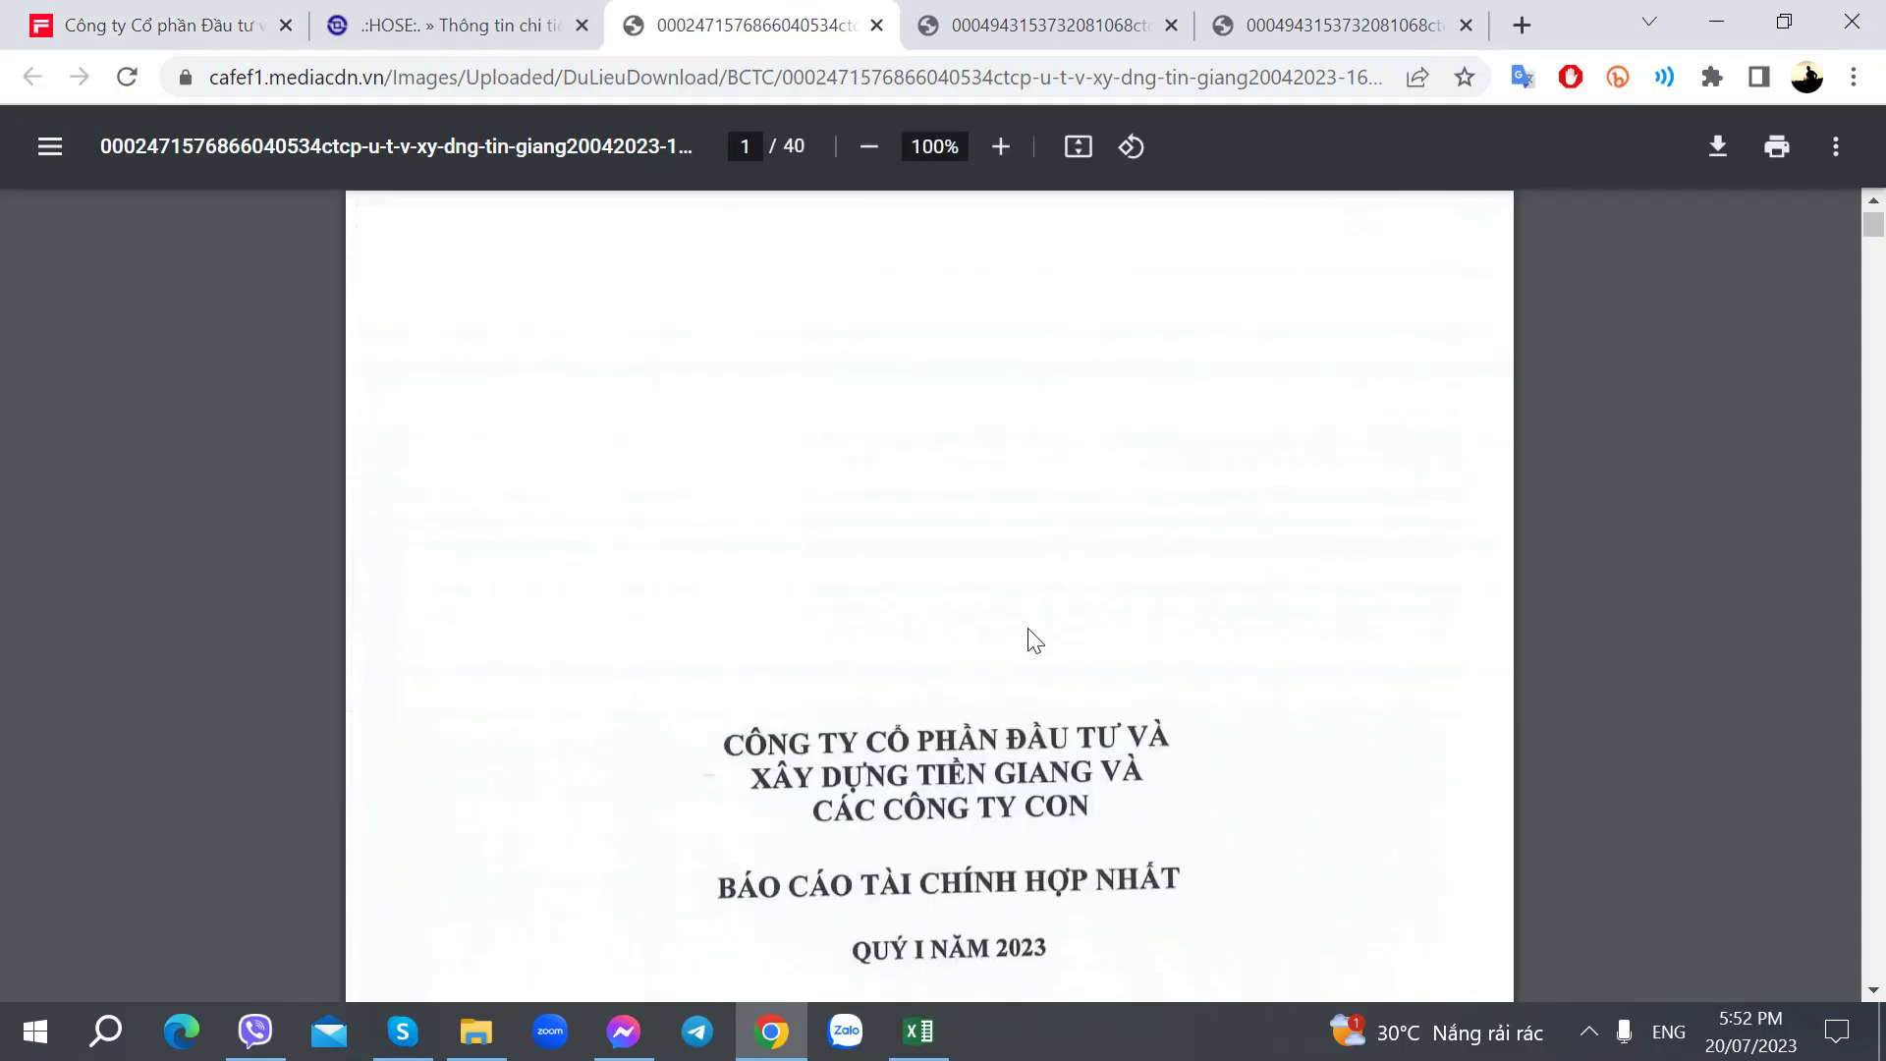
scroll(1031, 639, down, 20)
scroll(1032, 638, up, 15)
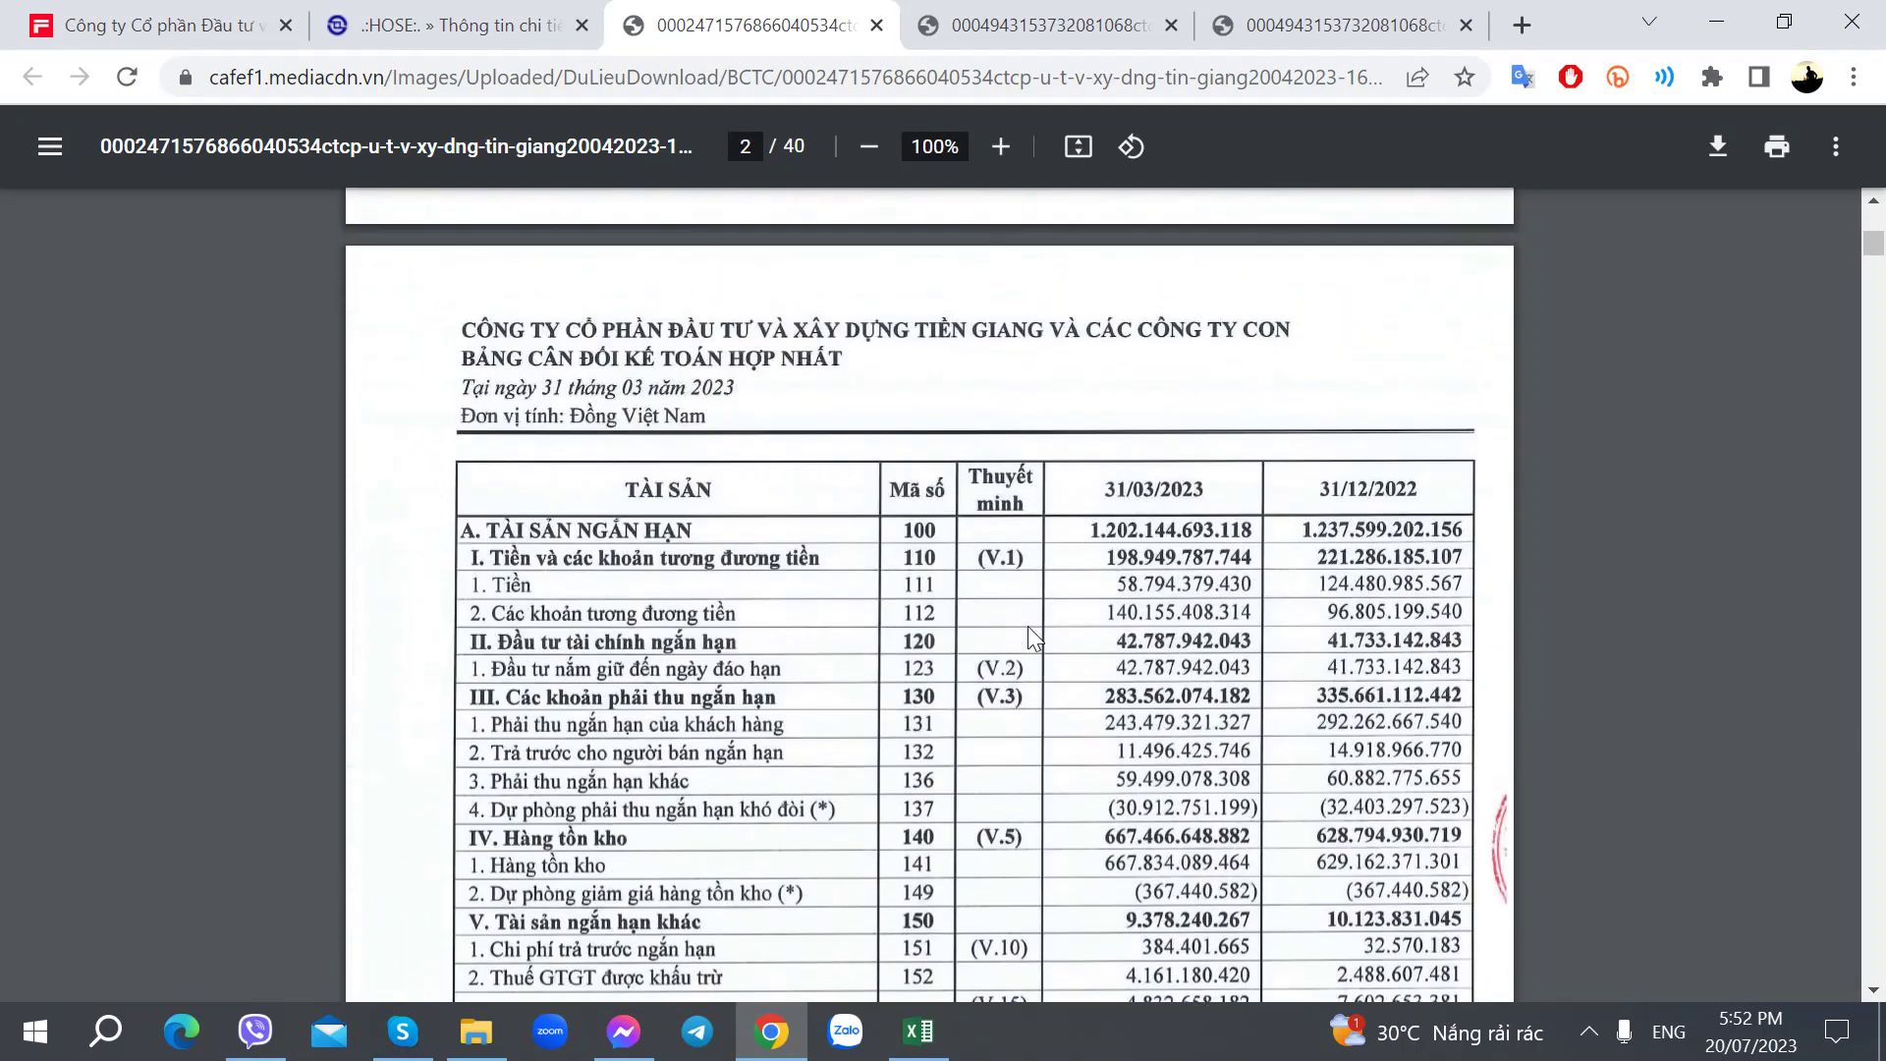
Step: Enter 1802 as the 31 March 2023 total assets in cell F352 of the Excel sheet, taken from the Q1 2023 balance sheet
key(alt+Tab)
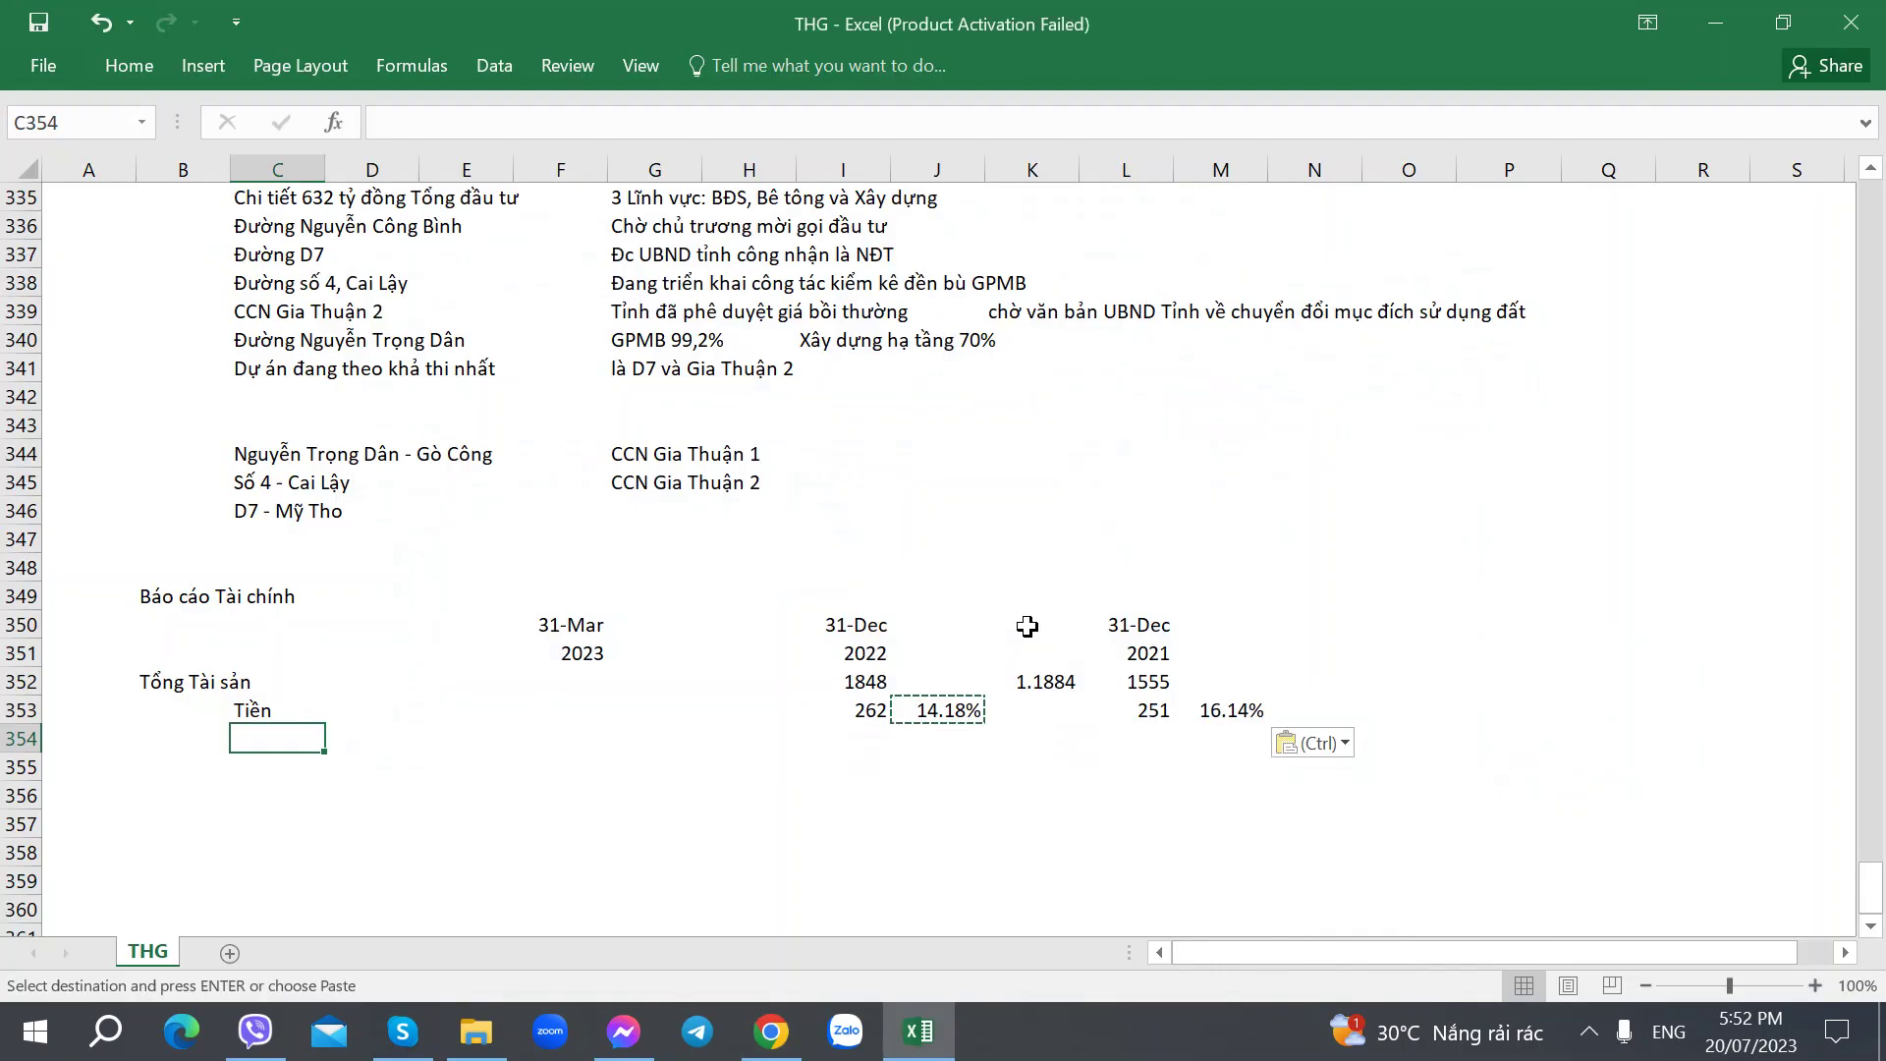
key(Right)
key(Right)
key(Right)
key(Right)
key(Up)
key(Left)
key(Up)
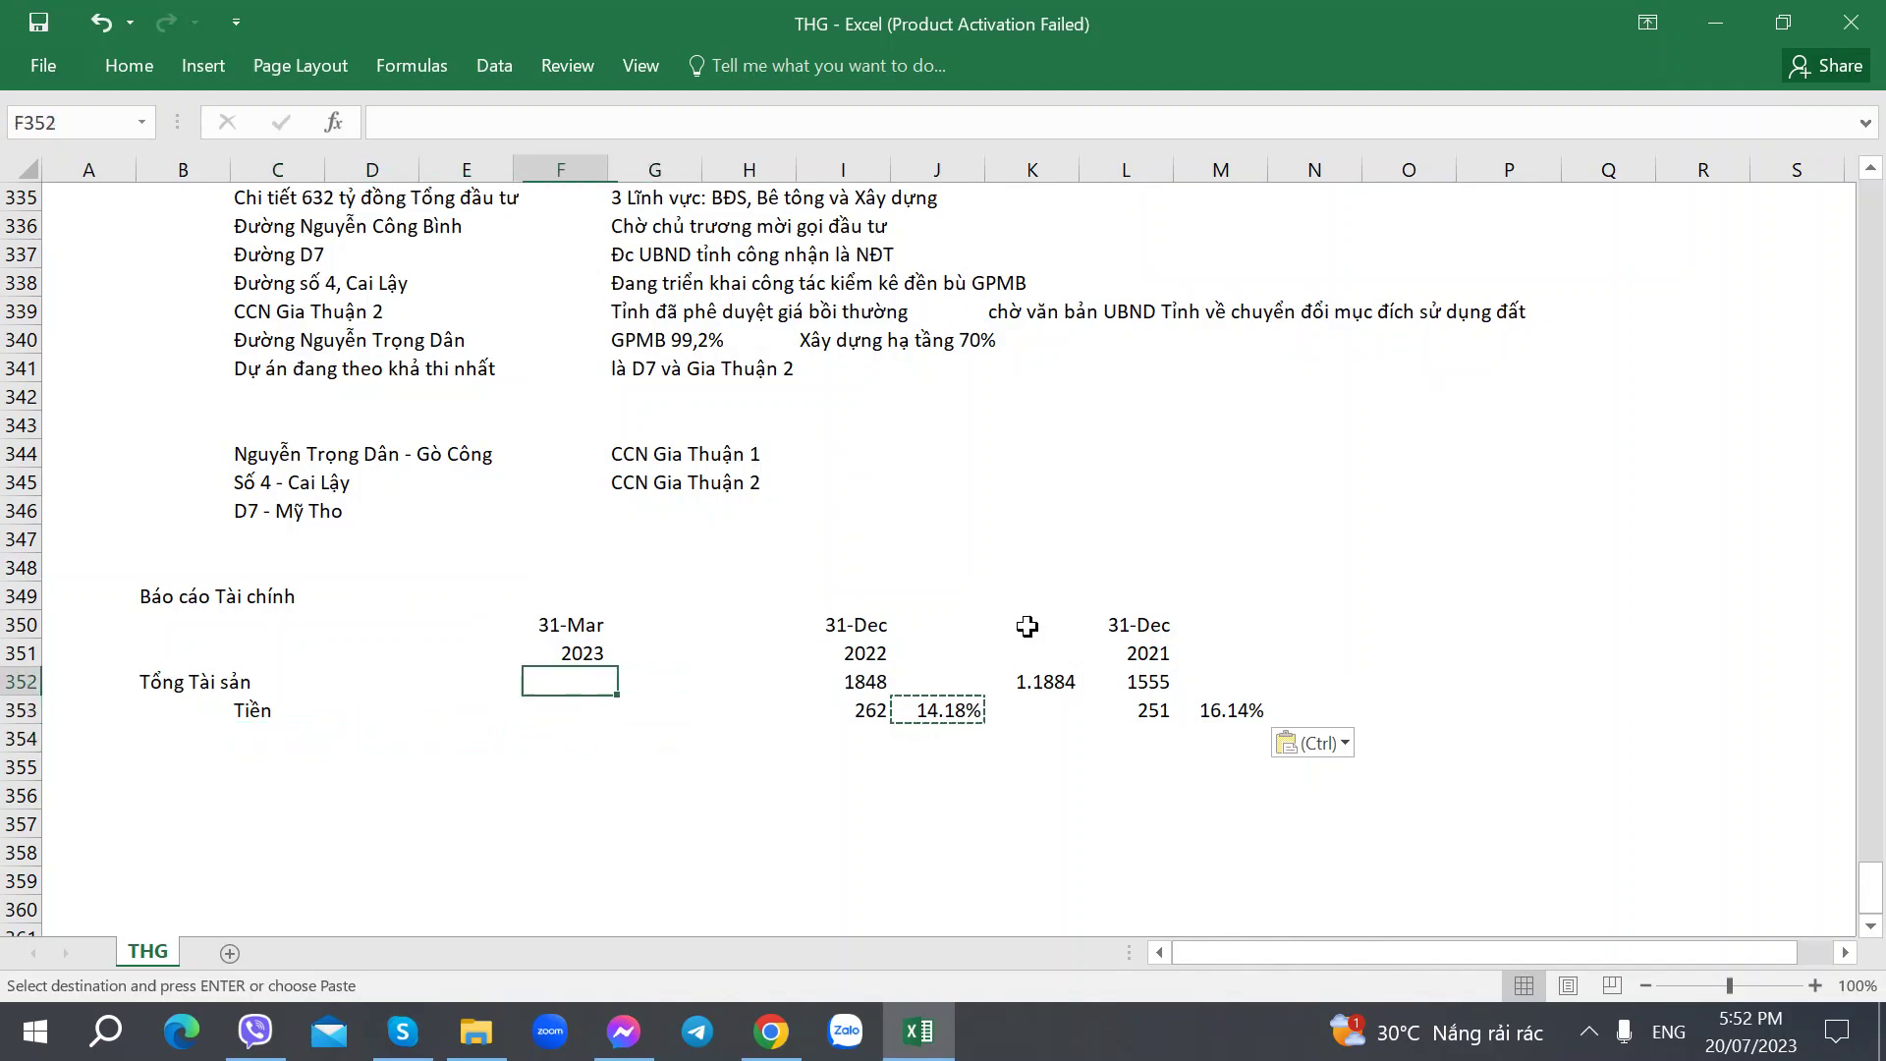
key(alt+Tab)
scroll(1029, 623, down, 13)
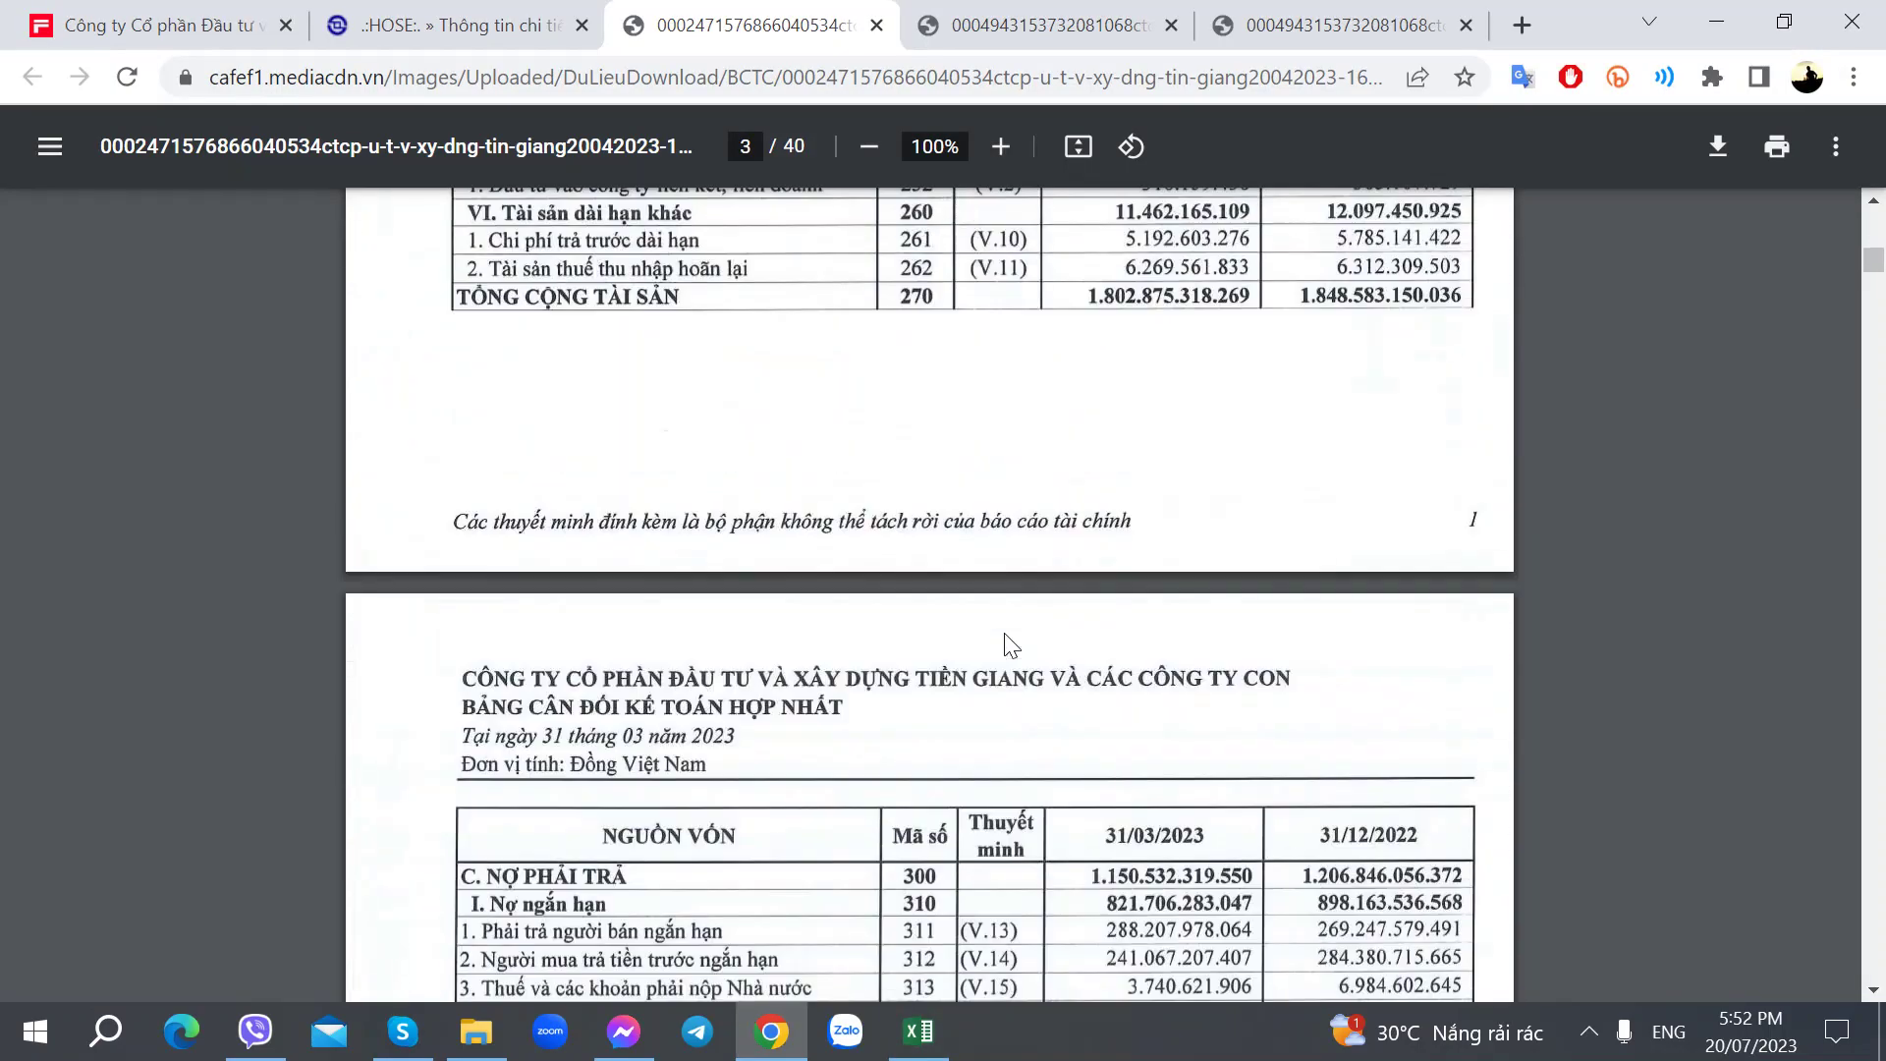
scroll(1011, 645, up, 3)
key(alt+Tab)
text(1802)
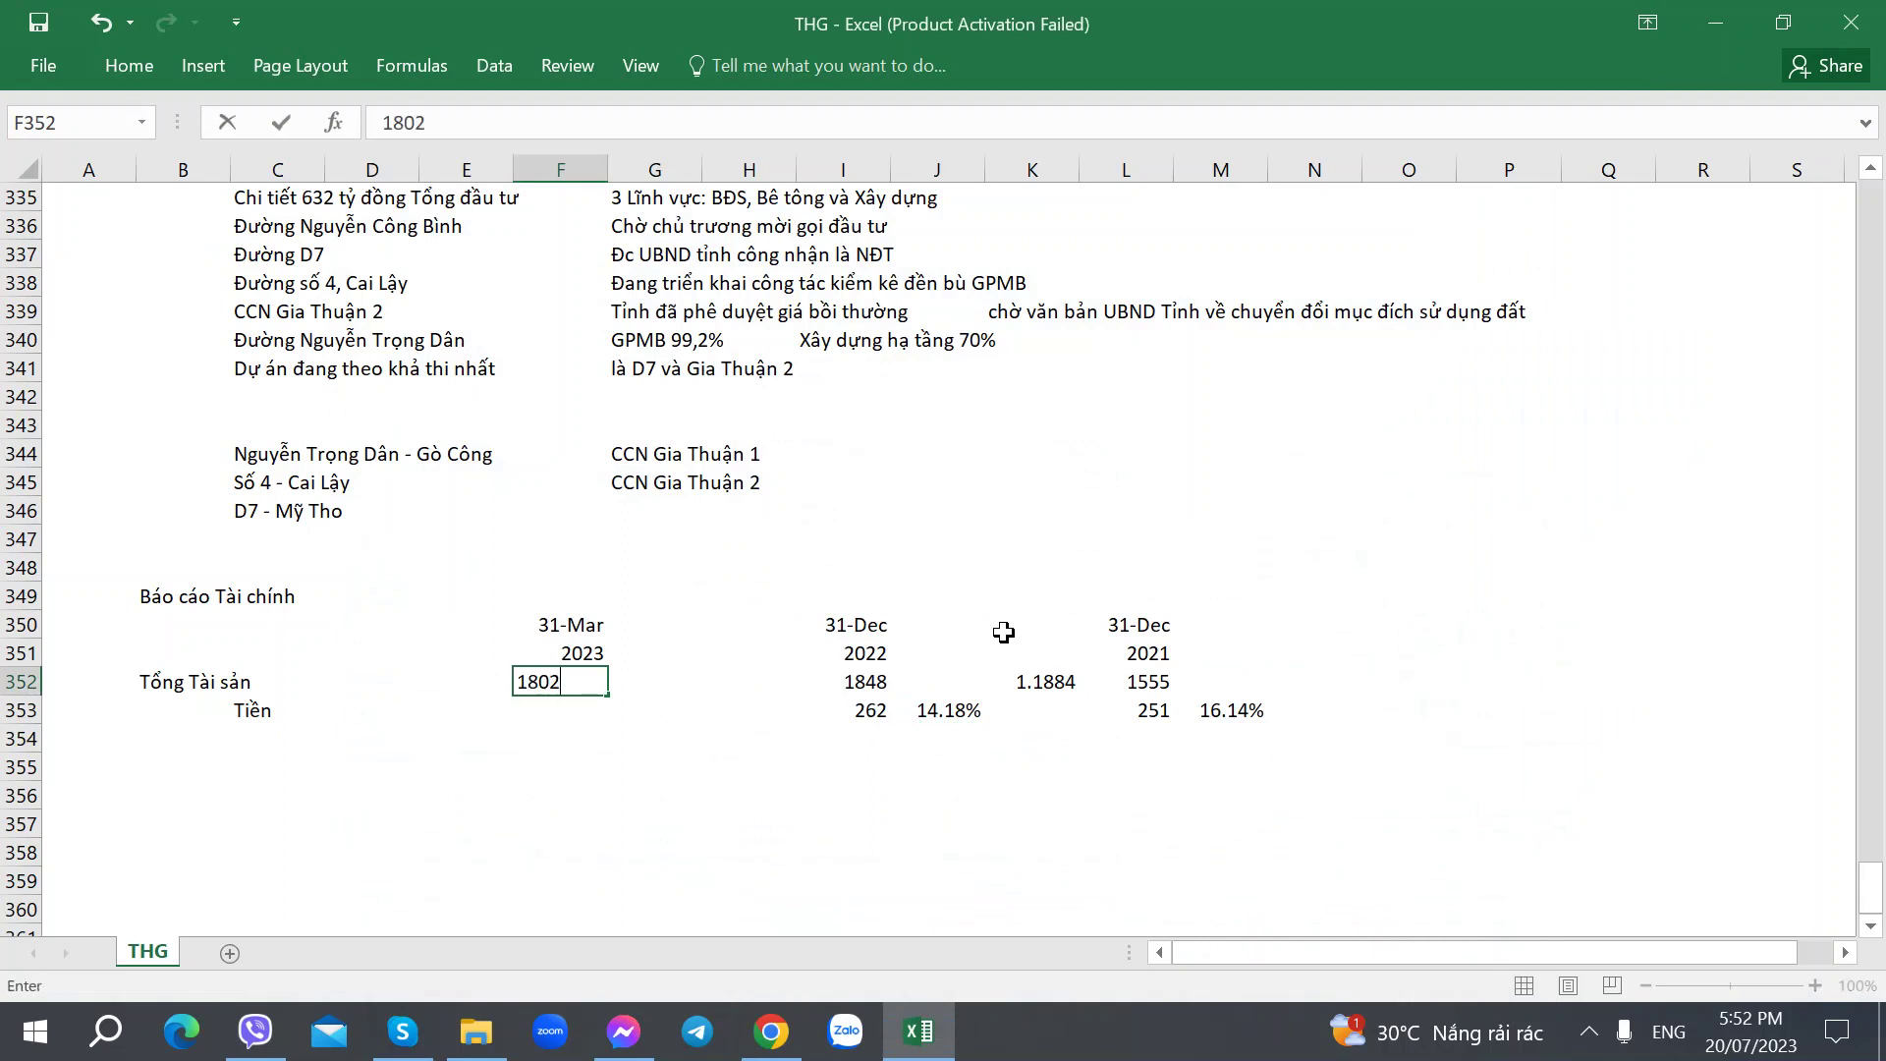
key(Right)
Step: Copy the total assets growth ratio formula from cell K352 to cell H352
key(Right)
key(Right)
key(Right)
key(Down)
key(Left)
key(Left)
key(Right)
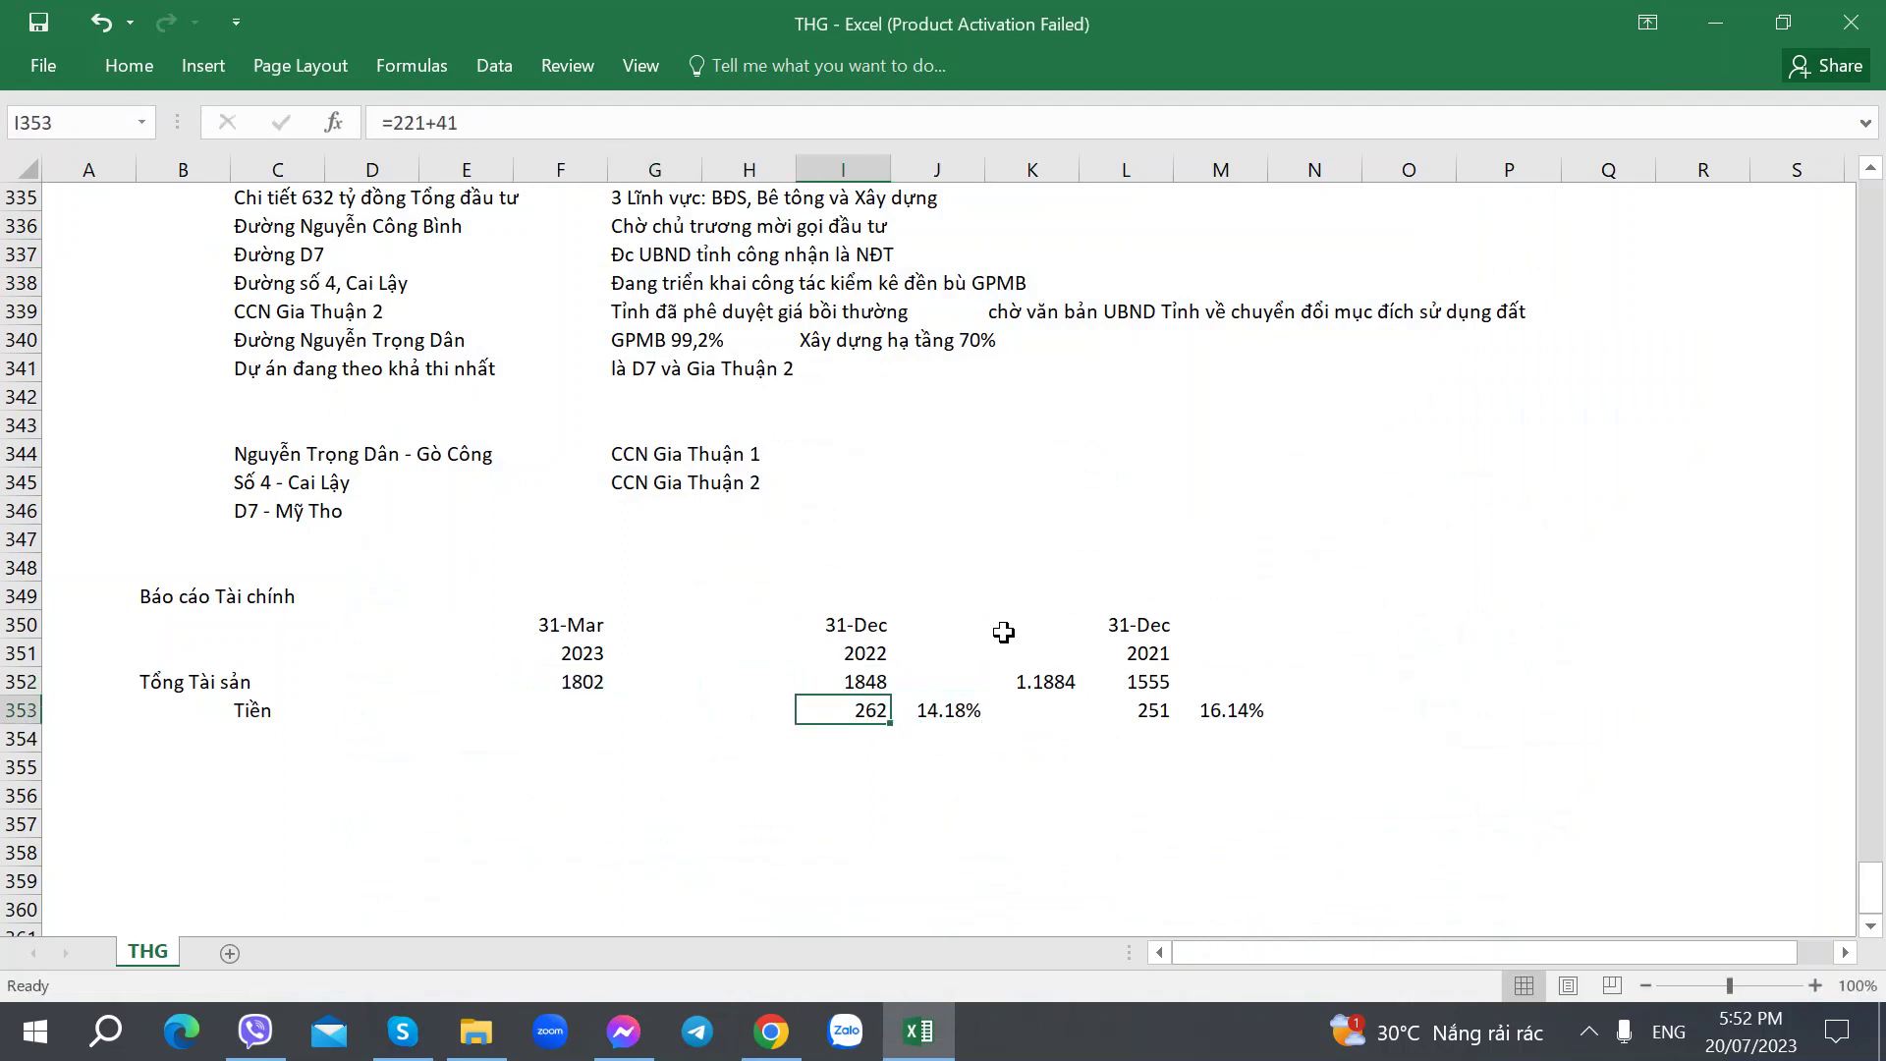
key(Right)
key(Up)
key(Right)
key(ctrl+c)
key(Left)
key(Left)
key(Left)
key(ctrl+v)
Step: Enter the 31 March 2023 cash figure in cell F353 as =198+42, using the cash and short-term investment balances in the Q1 report
key(Down)
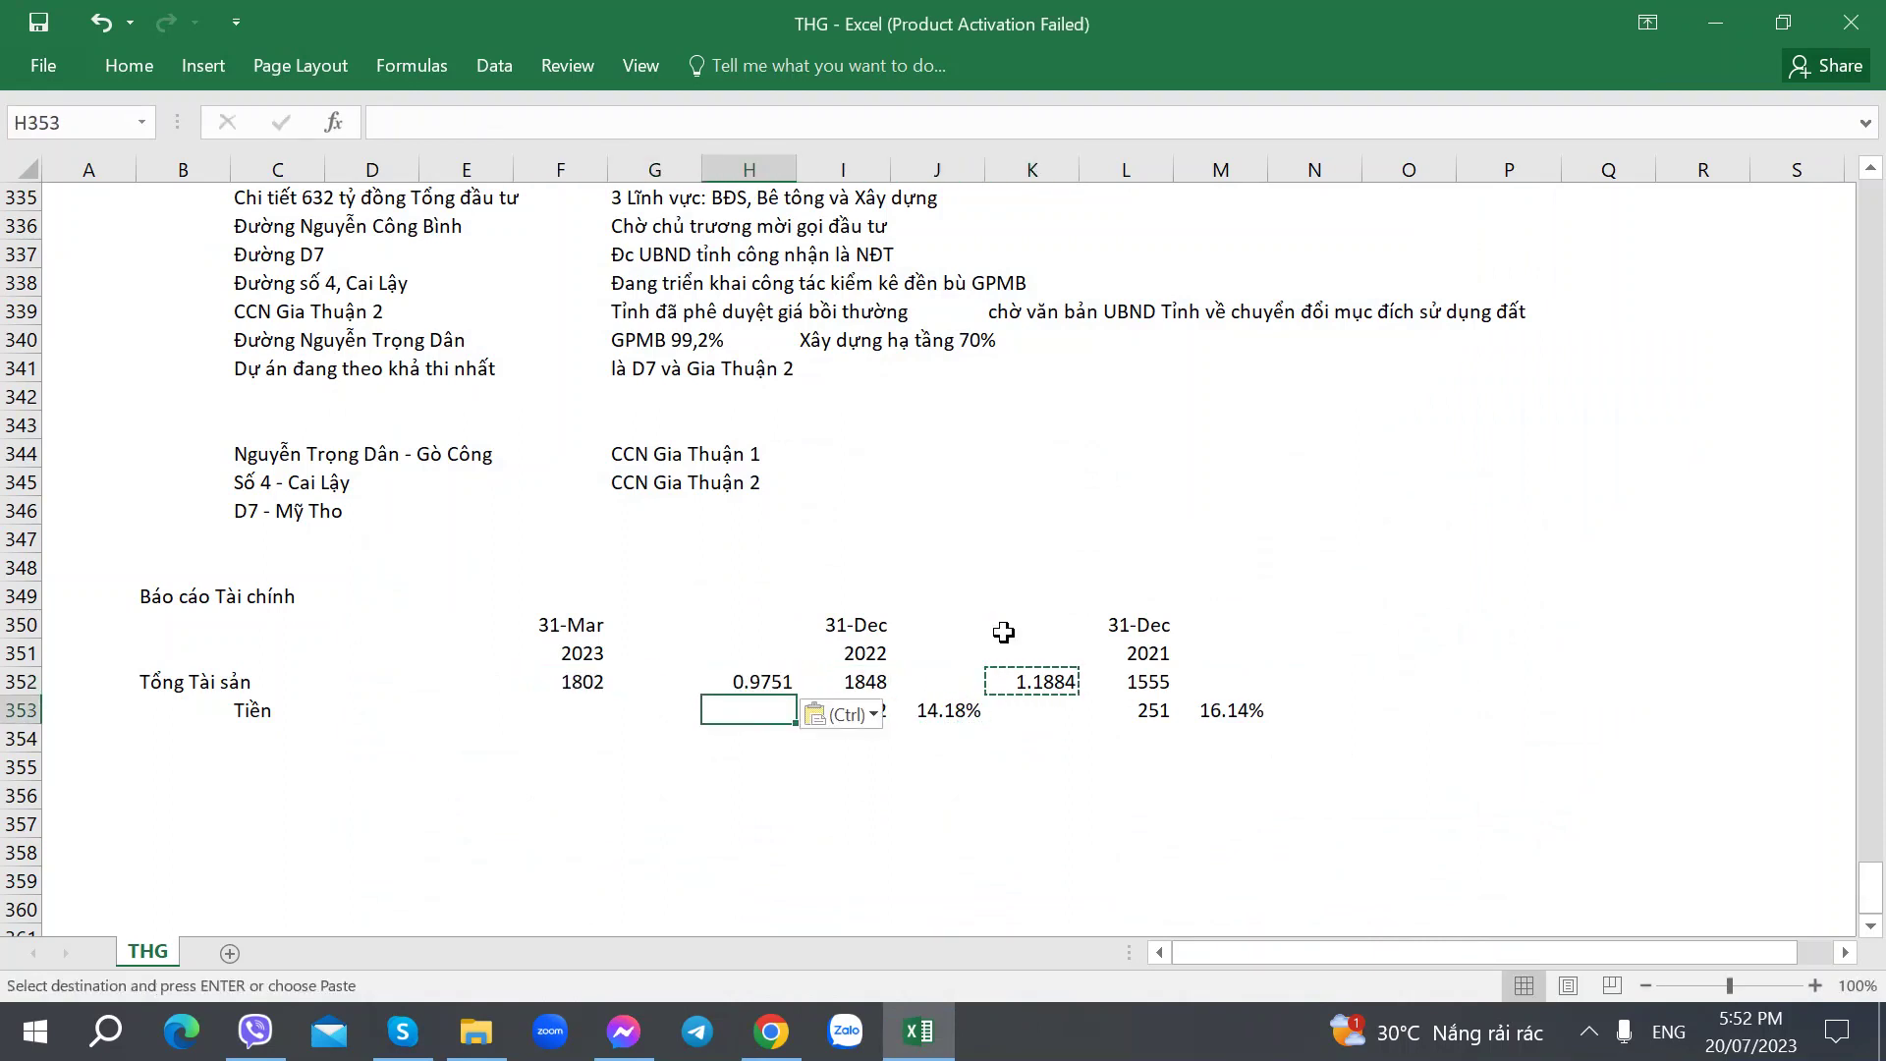
key(Left)
key(Left)
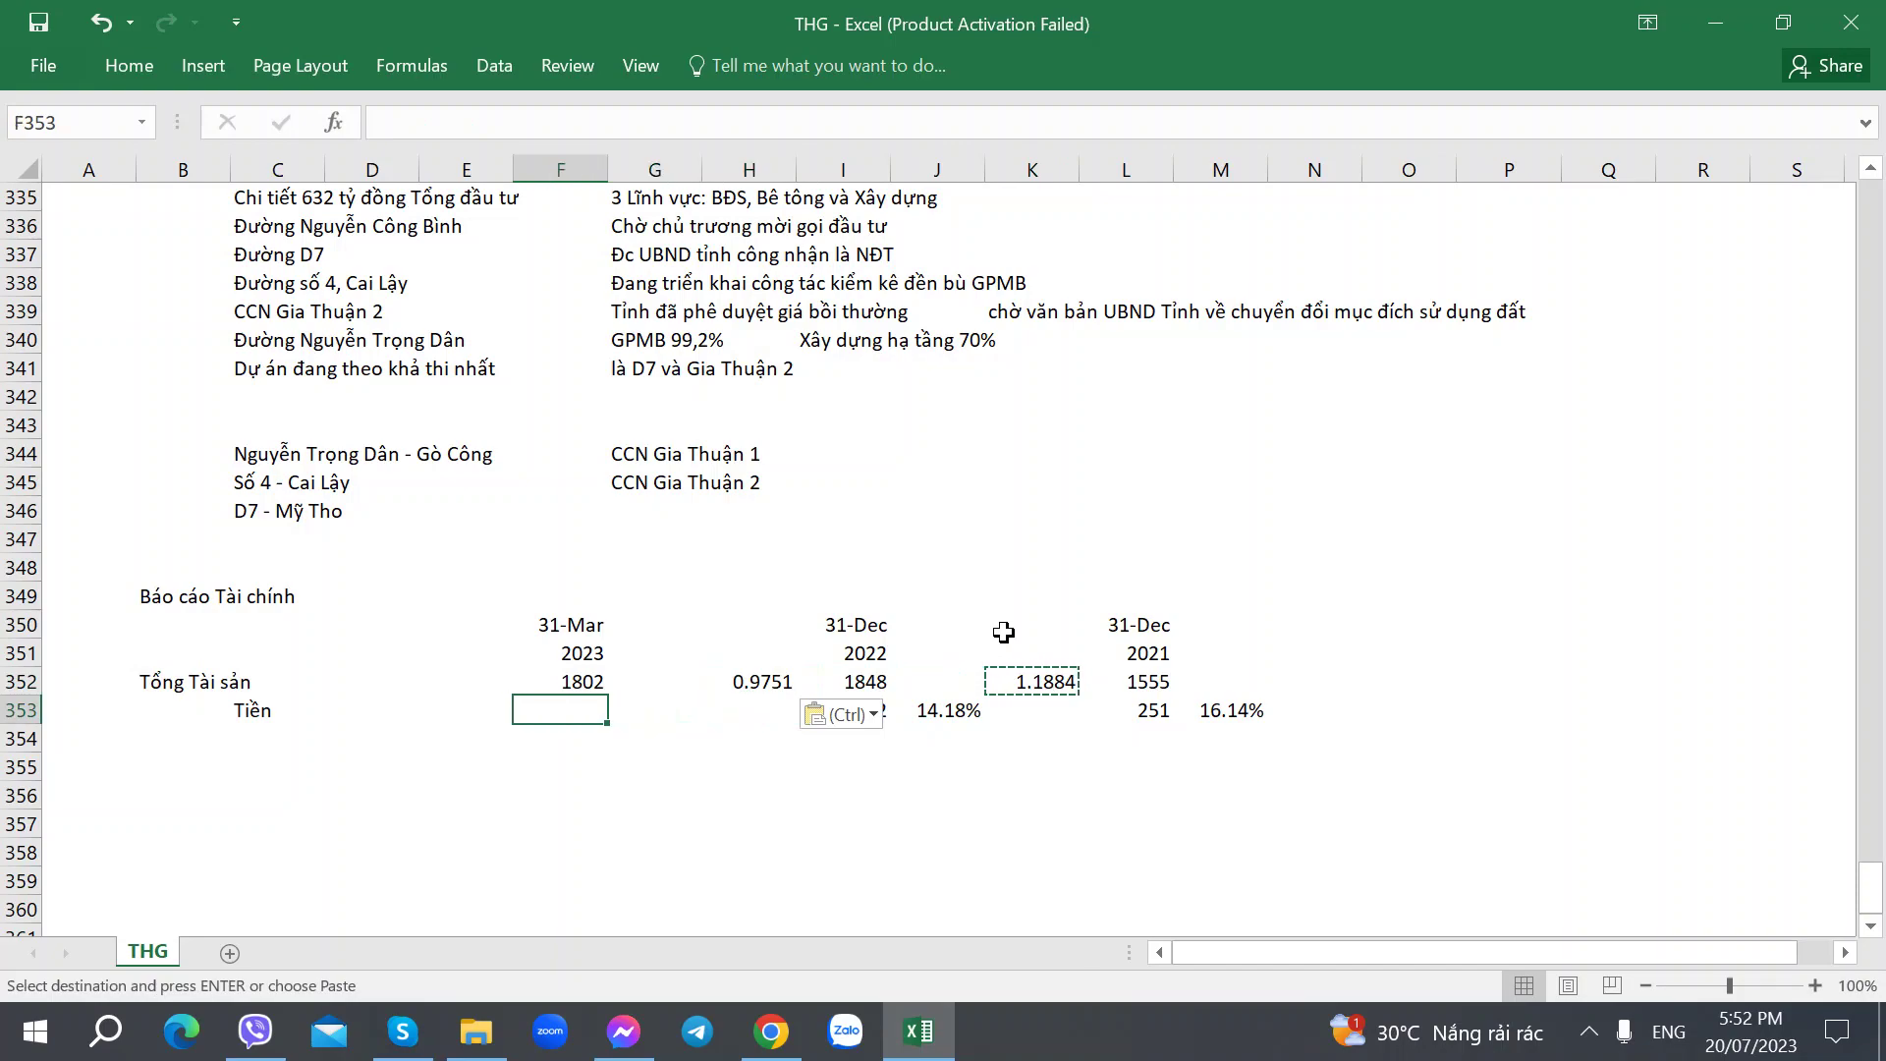
key(alt+Tab)
scroll(1004, 632, up, 15)
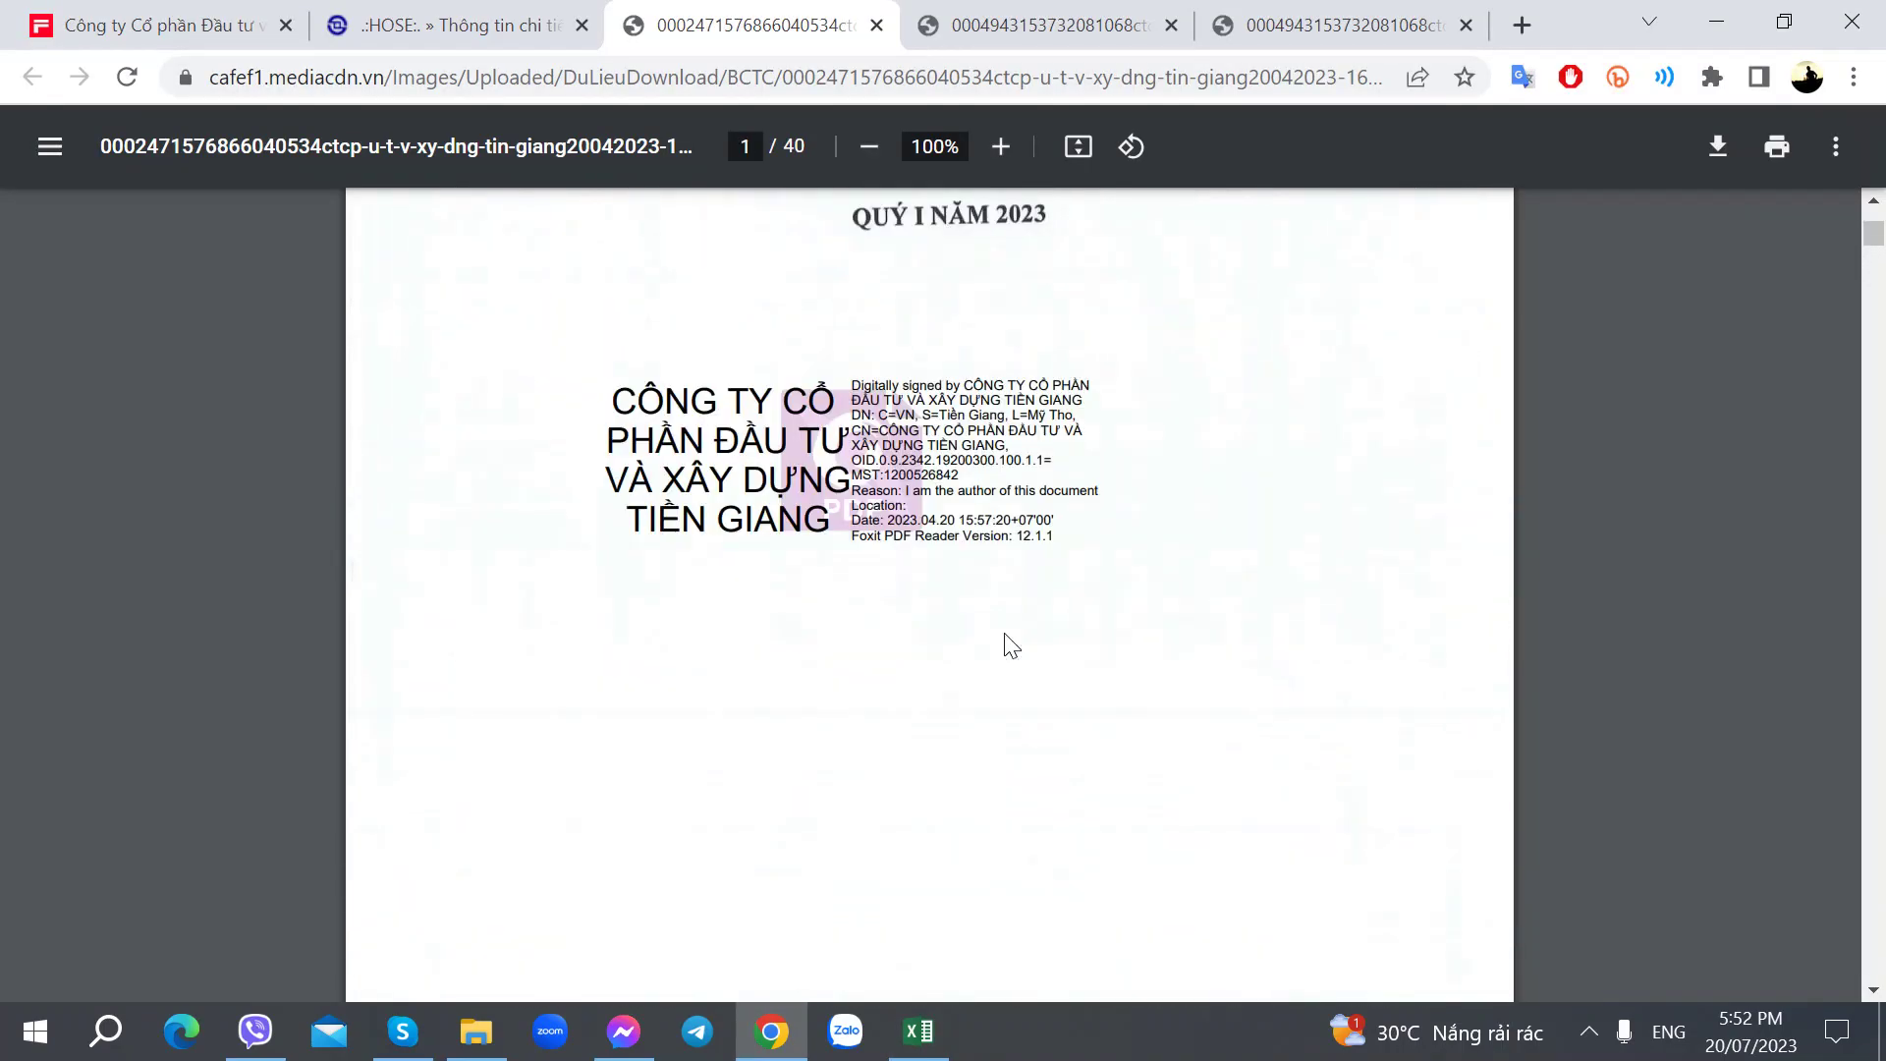
scroll(1004, 633, down, 8)
scroll(1004, 632, down, 3)
key(alt+Tab)
text(=1)
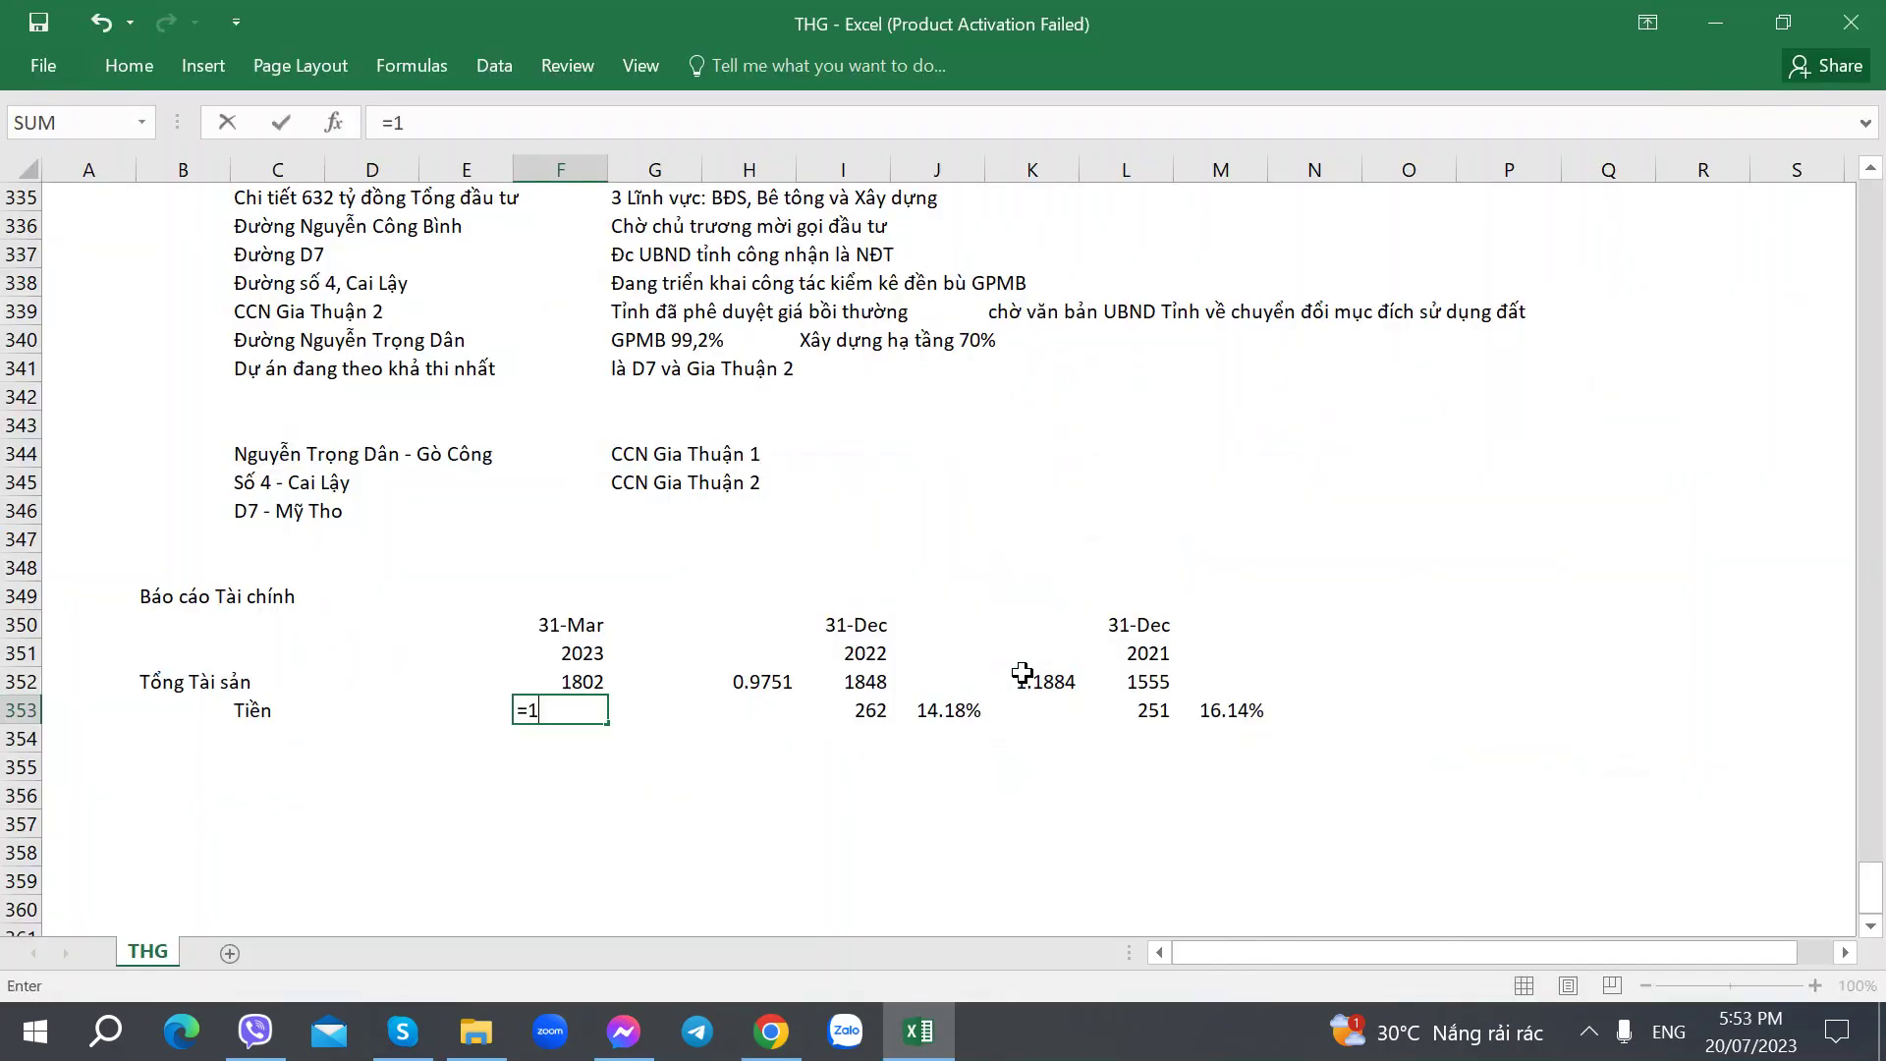
key(alt+Tab)
key(alt+Tab)
text(+42)
key(Right)
Step: Copy the cash ratio formula from cell J353 to cell G353 for the March 2023 figures
key(Right)
key(Right)
key(Right)
key(ctrl+c)
key(Left)
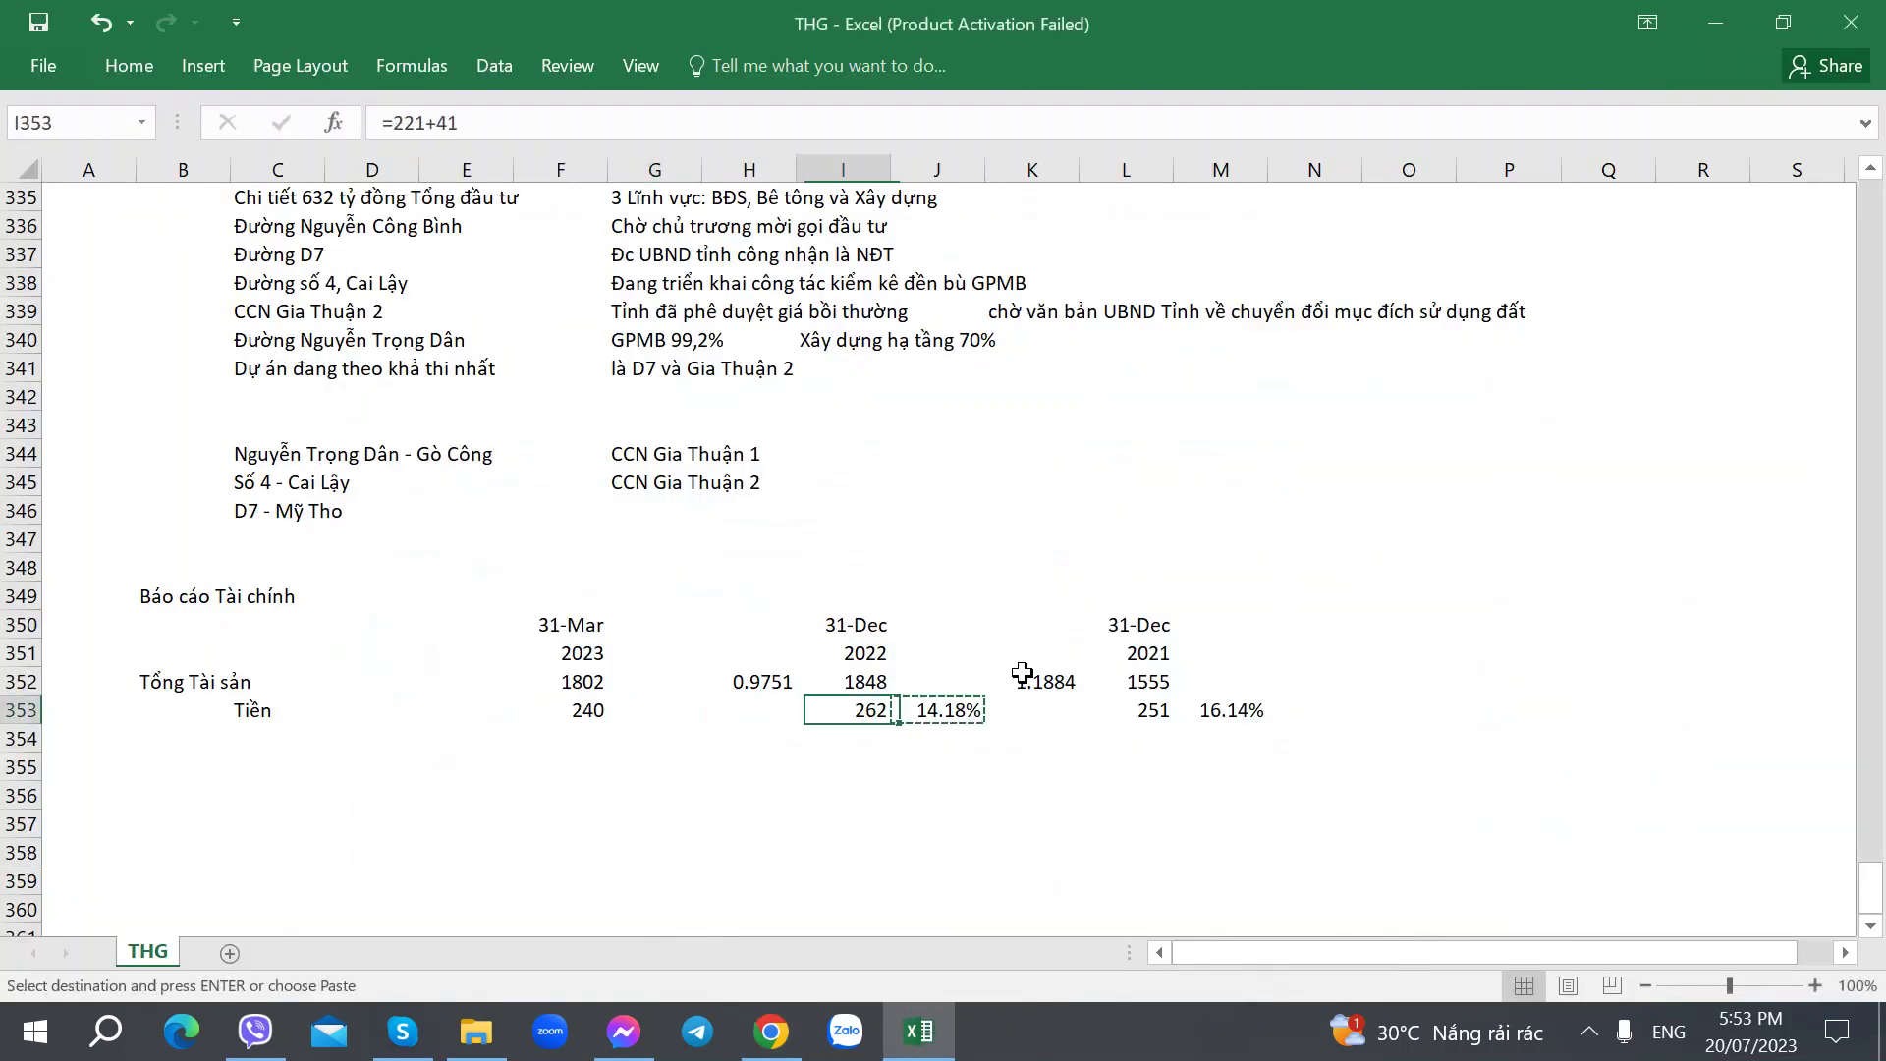
key(Left)
key(Left)
key(ctrl+v)
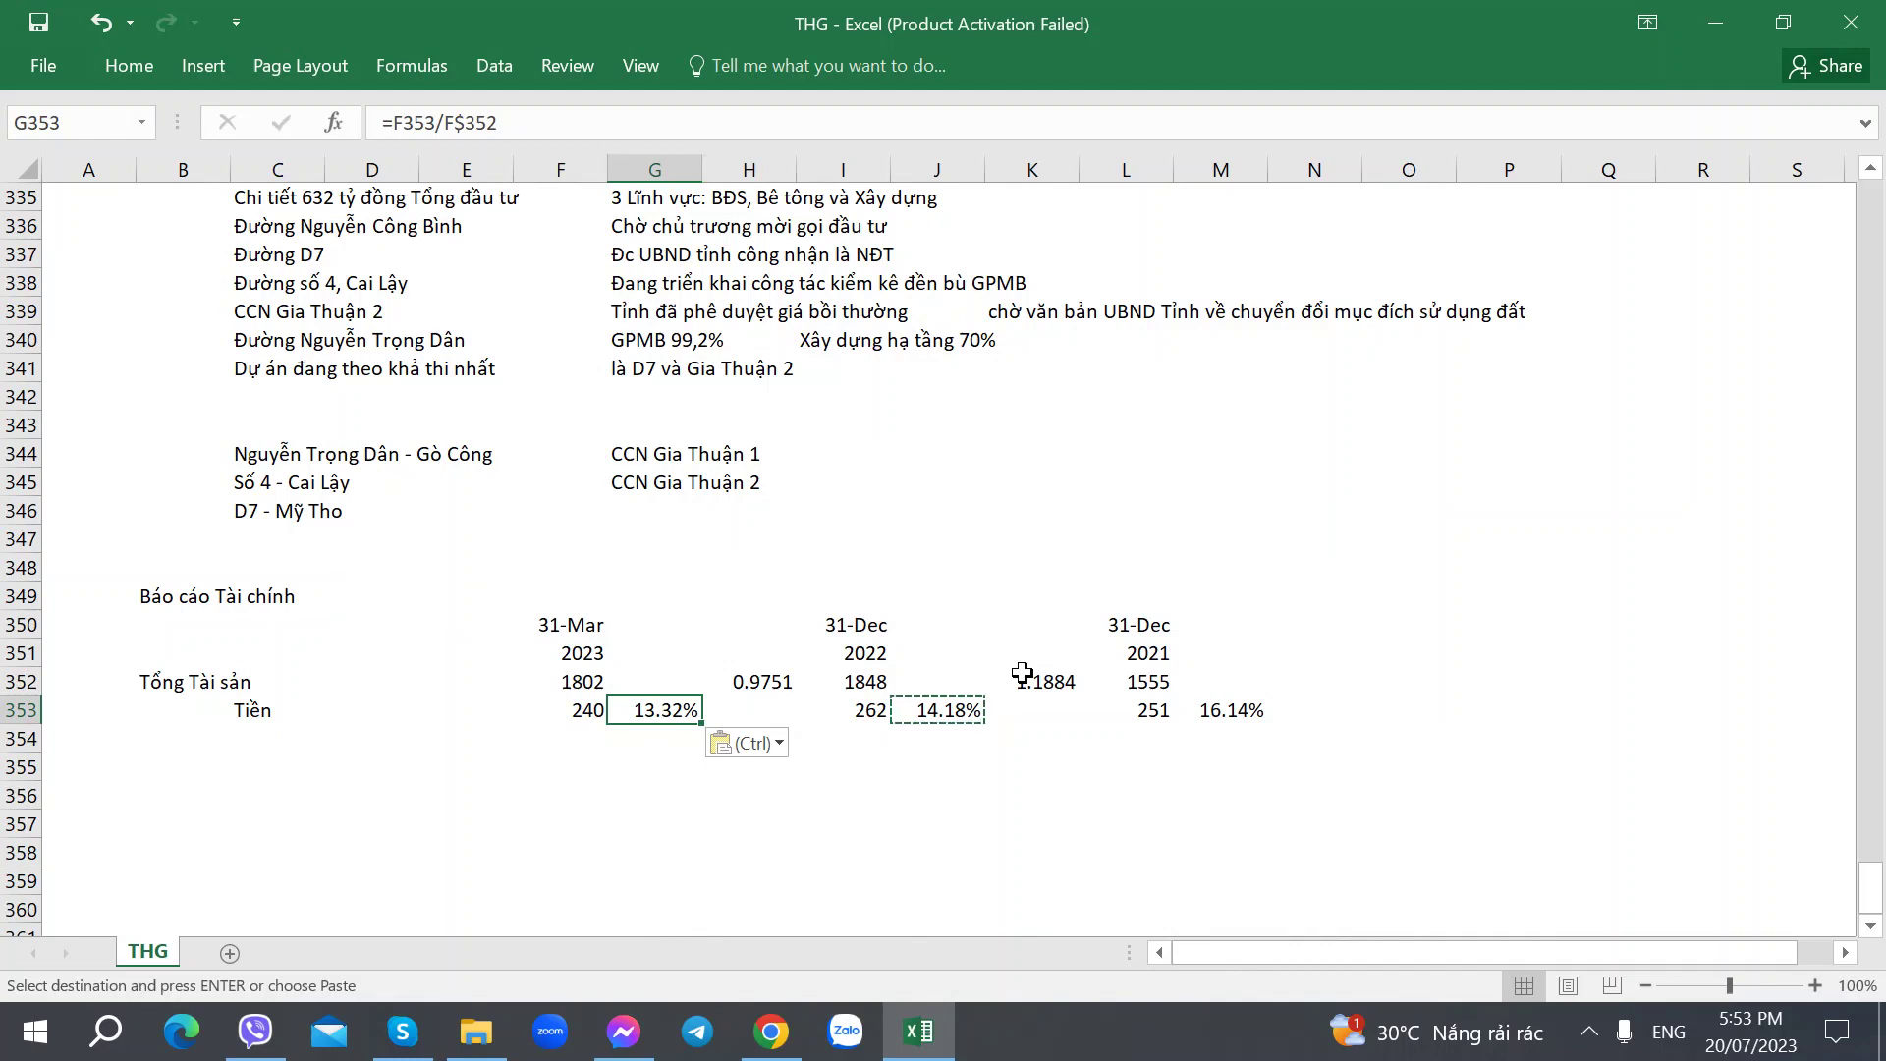
key(Right)
key(Right)
key(Left)
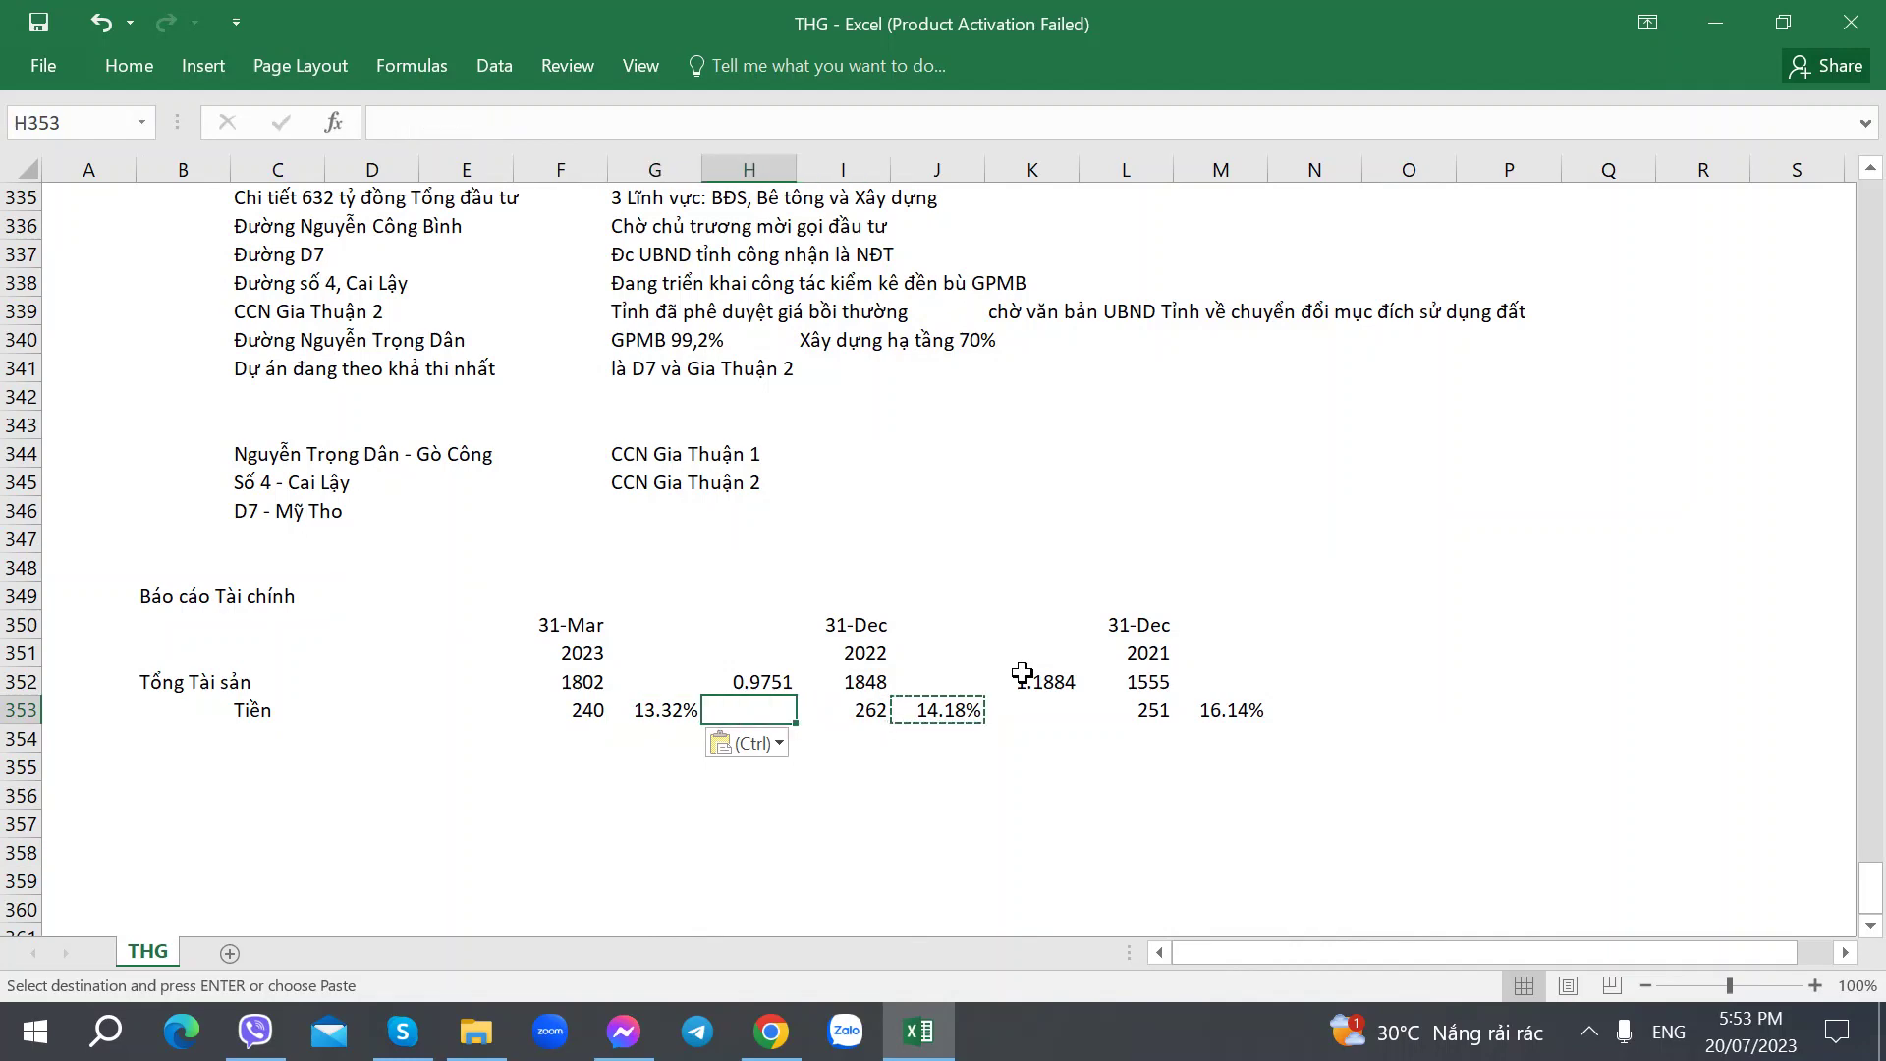
key(Escape)
key(Right)
key(Right)
key(Right)
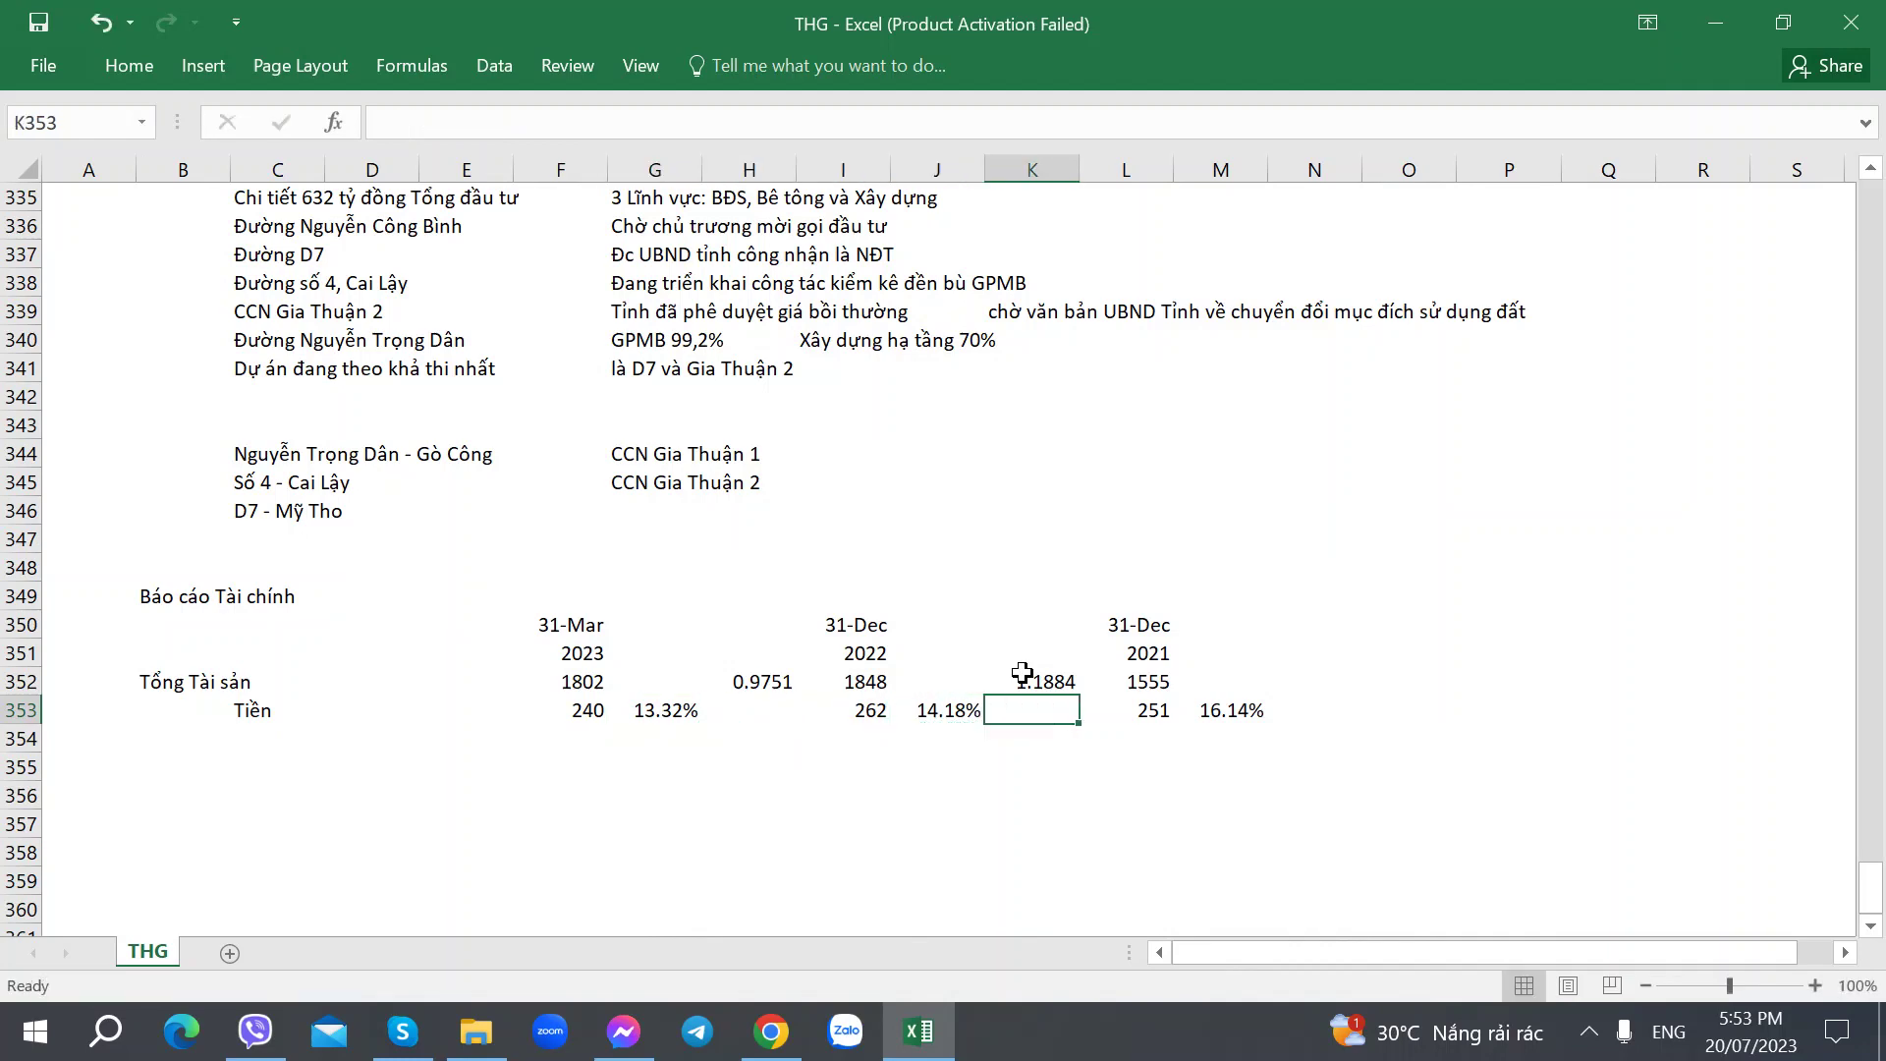
Step: In Chrome, bring up the 2020 audited report THG_20CN_BCTC_HNKT.pdf and find its consolidated balance sheet
key(alt+Tab)
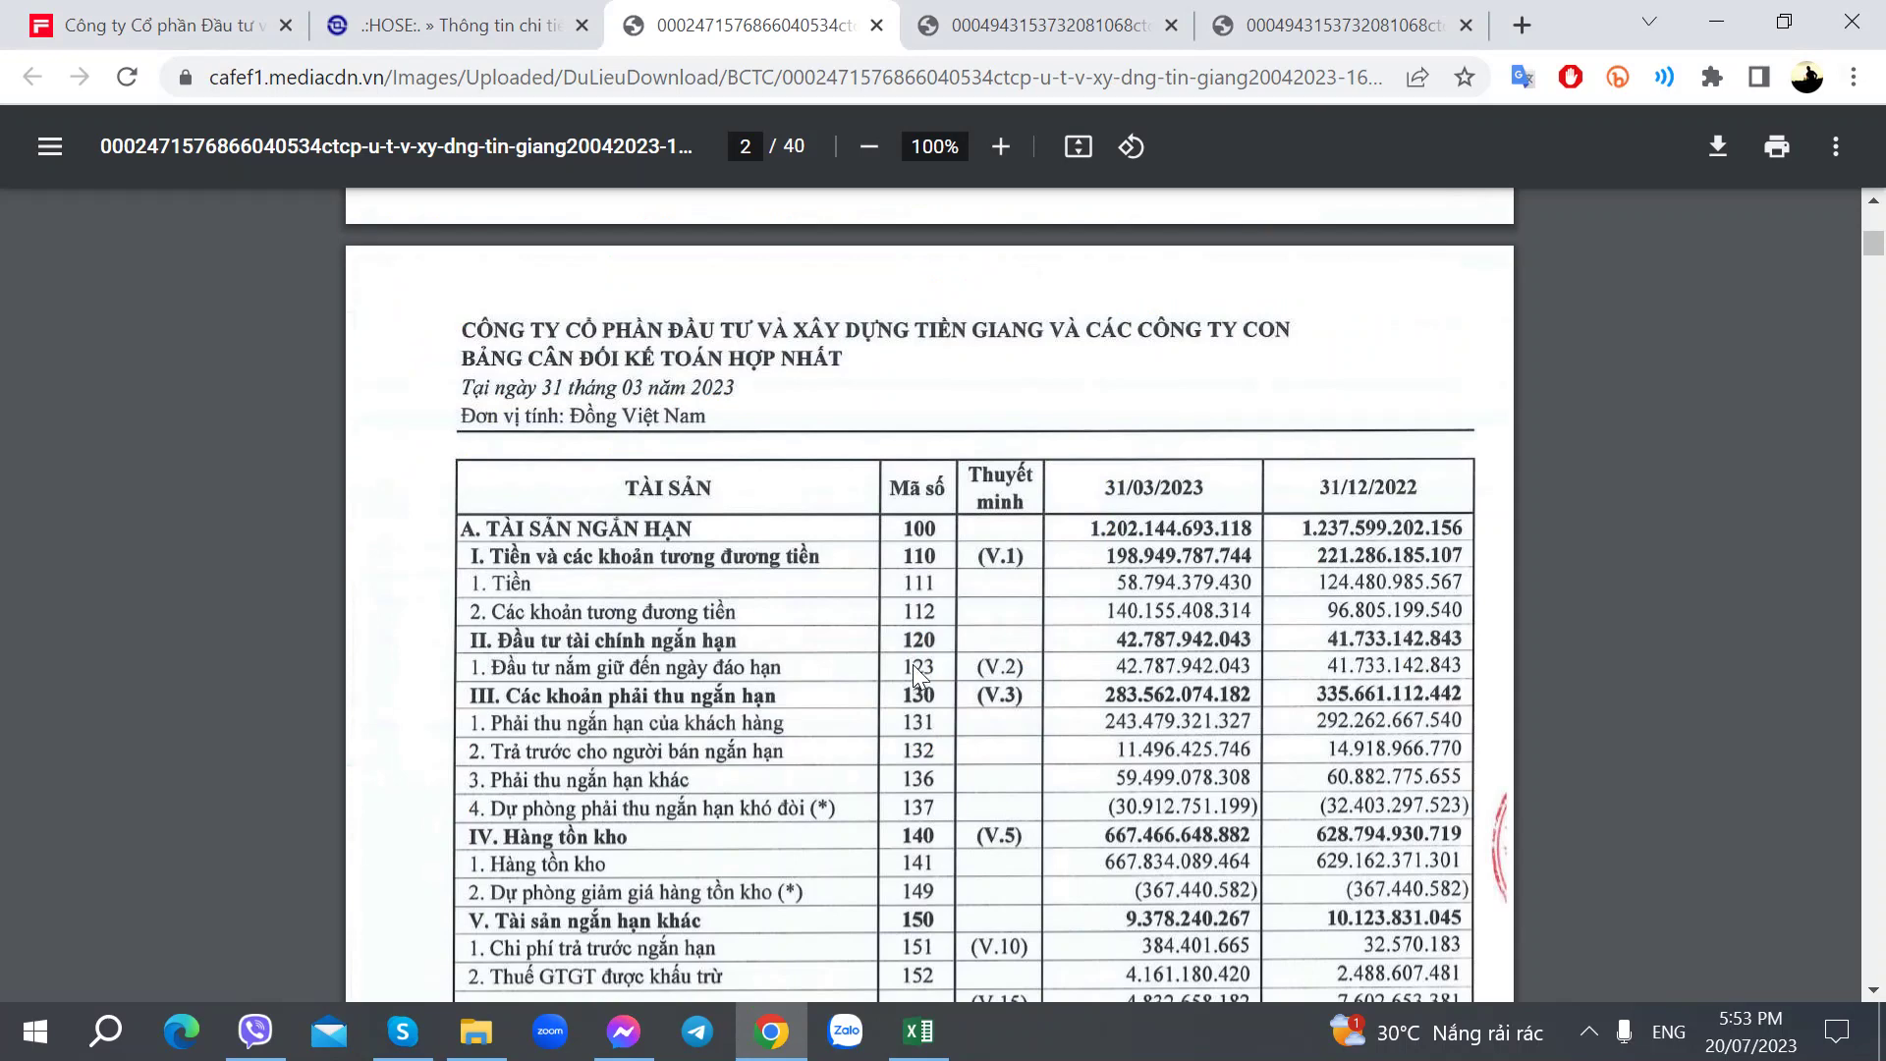
scroll(911, 664, down, 3)
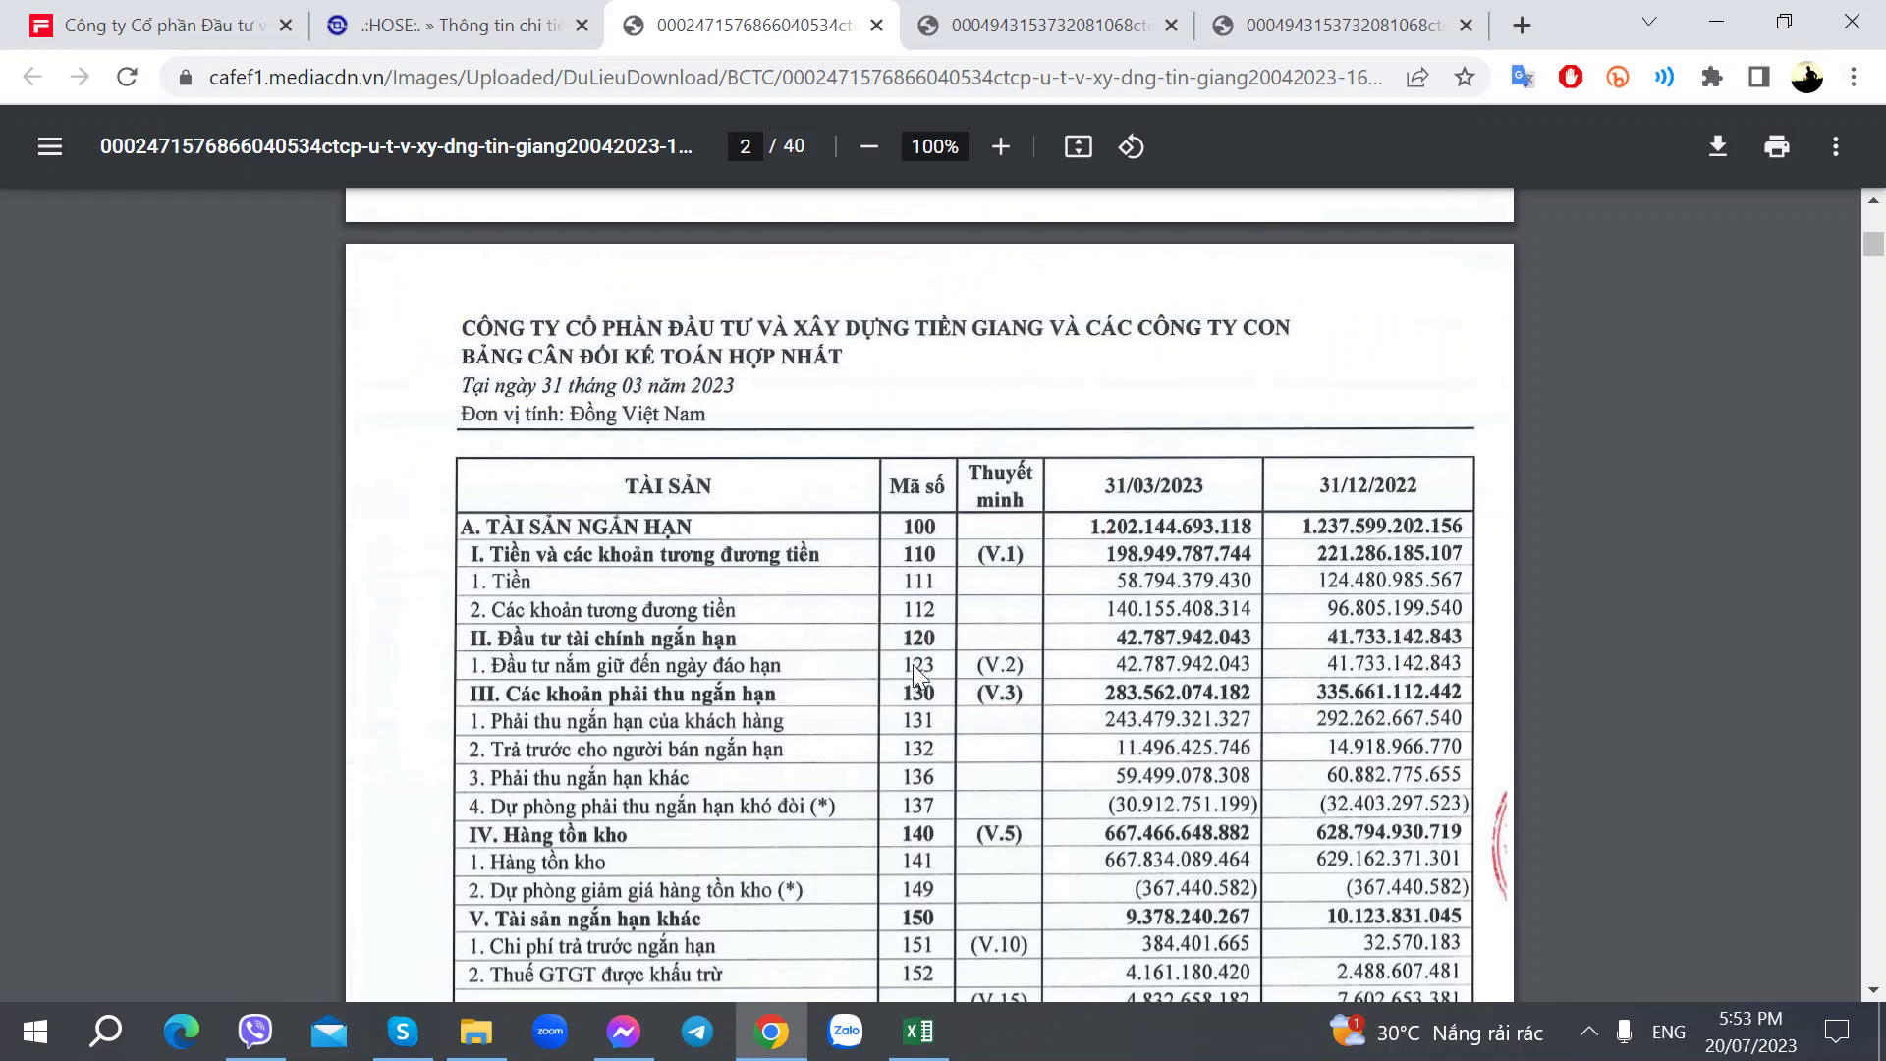
click(1296, 10)
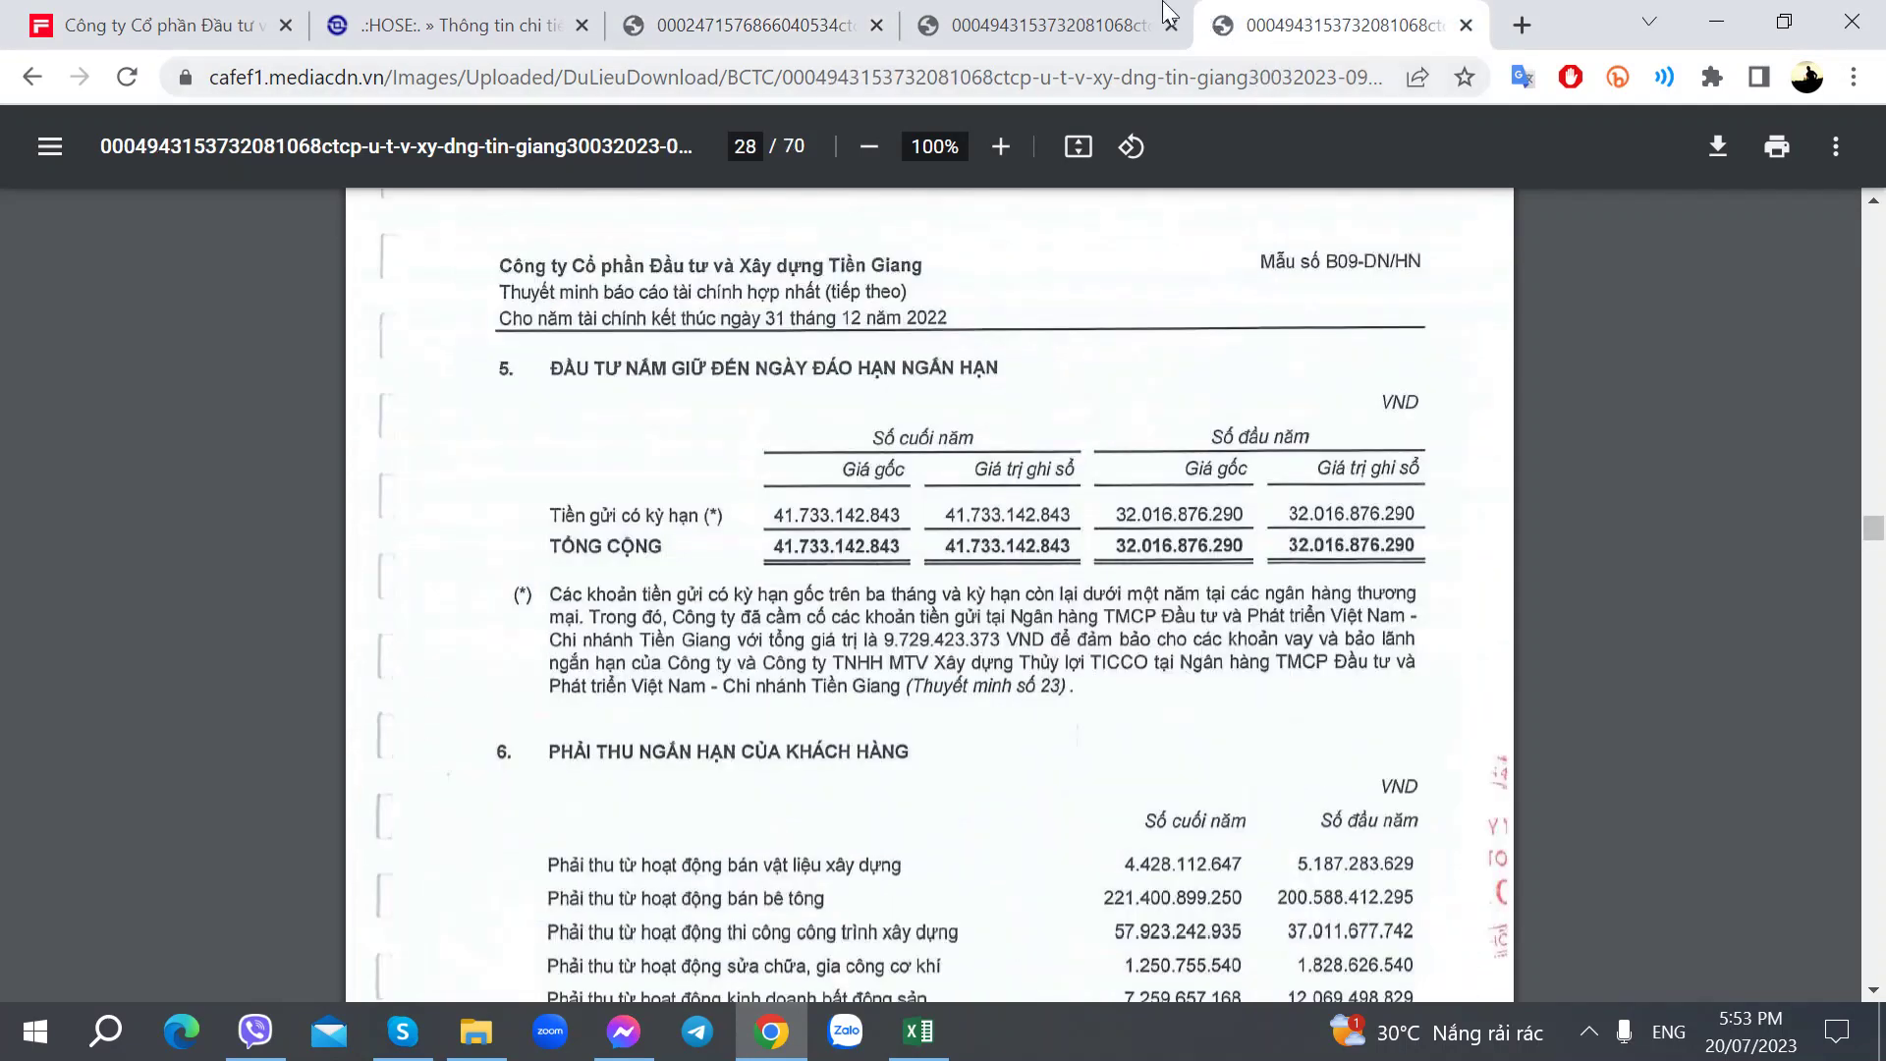
click(1068, 11)
click(1277, 22)
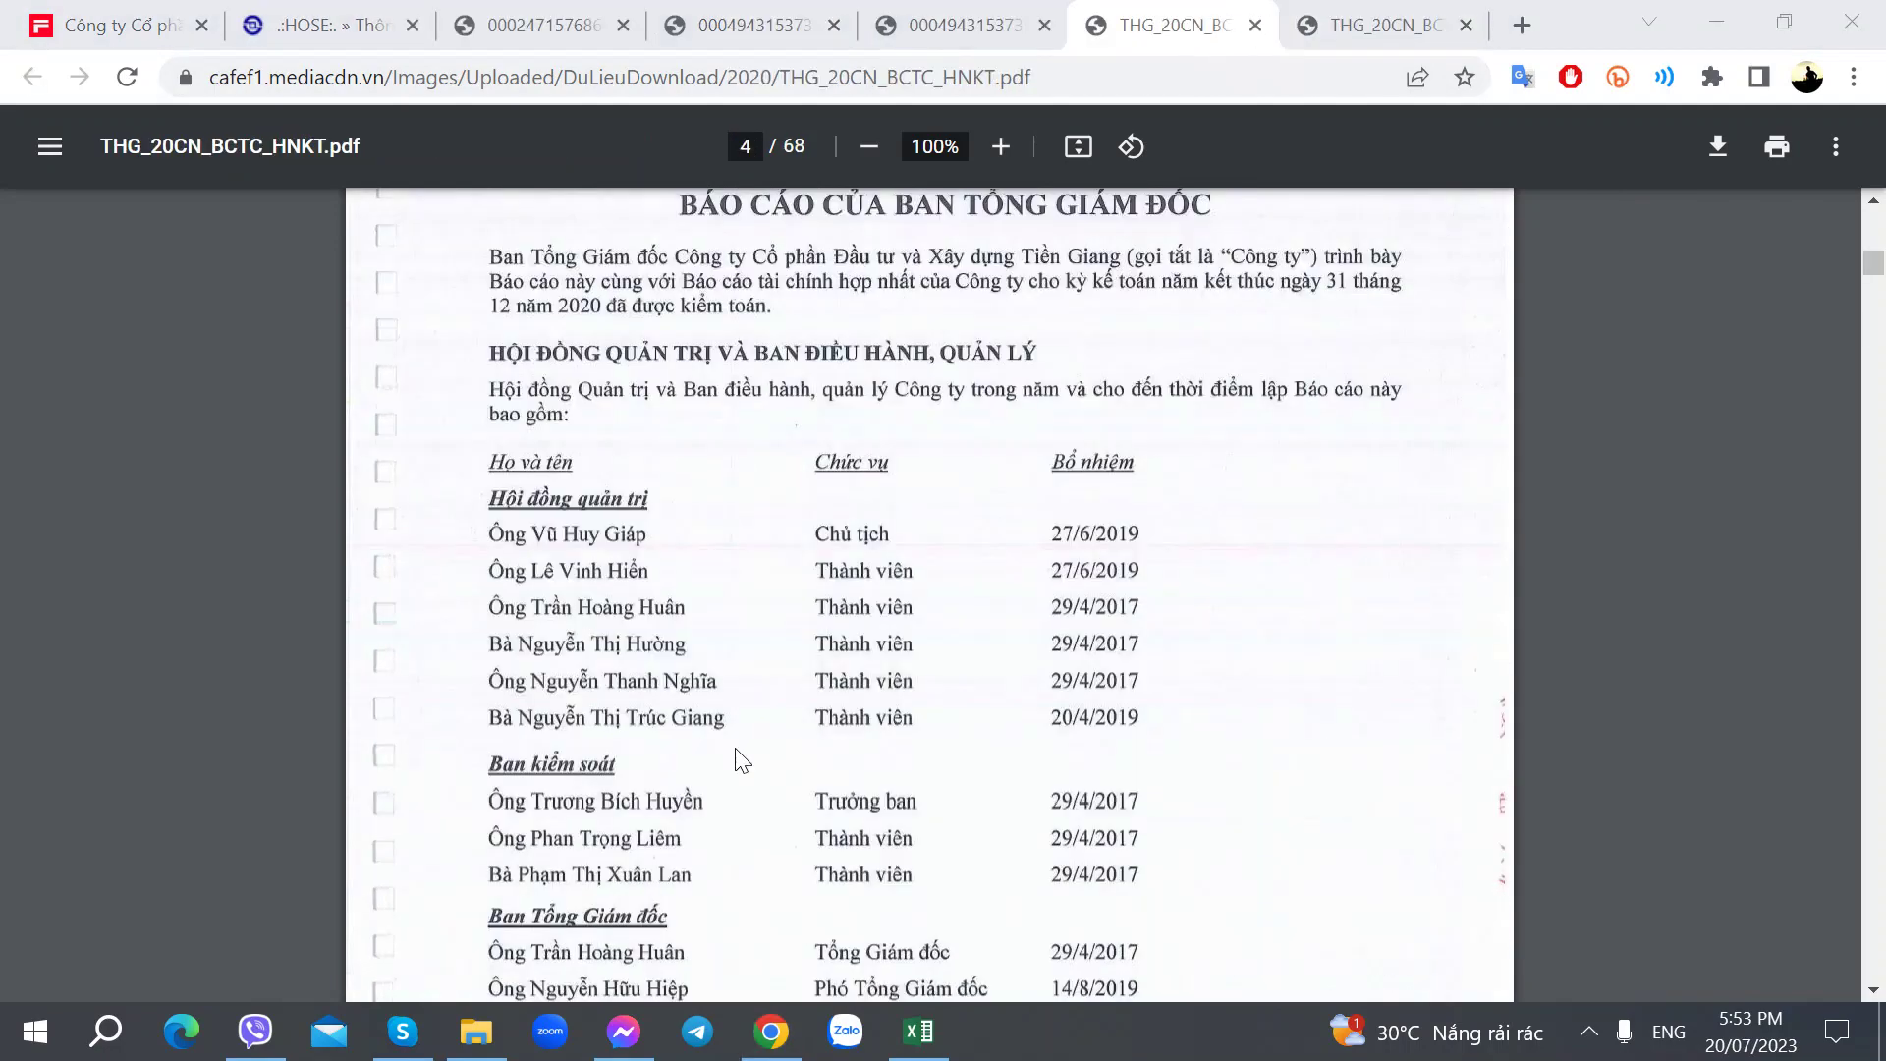
scroll(737, 757, down, 20)
scroll(737, 761, down, 15)
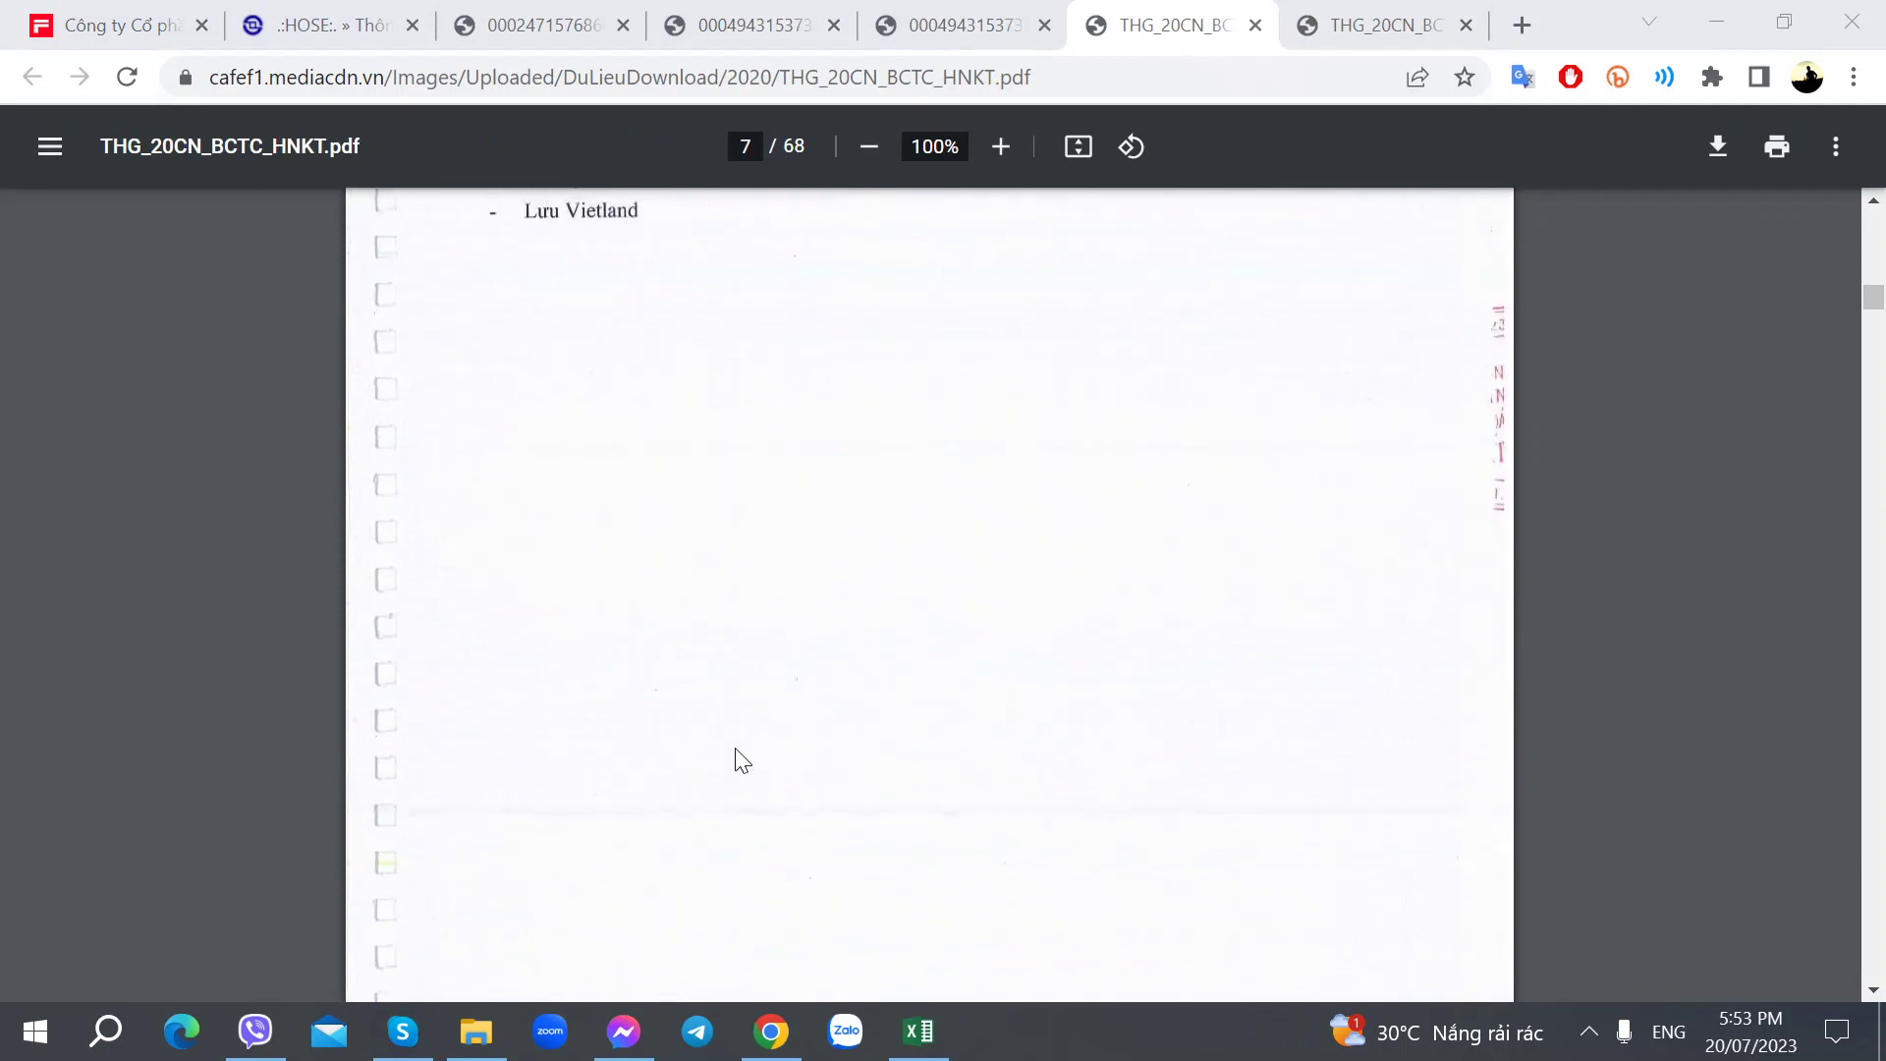
scroll(737, 761, up, 5)
scroll(742, 761, down, 10)
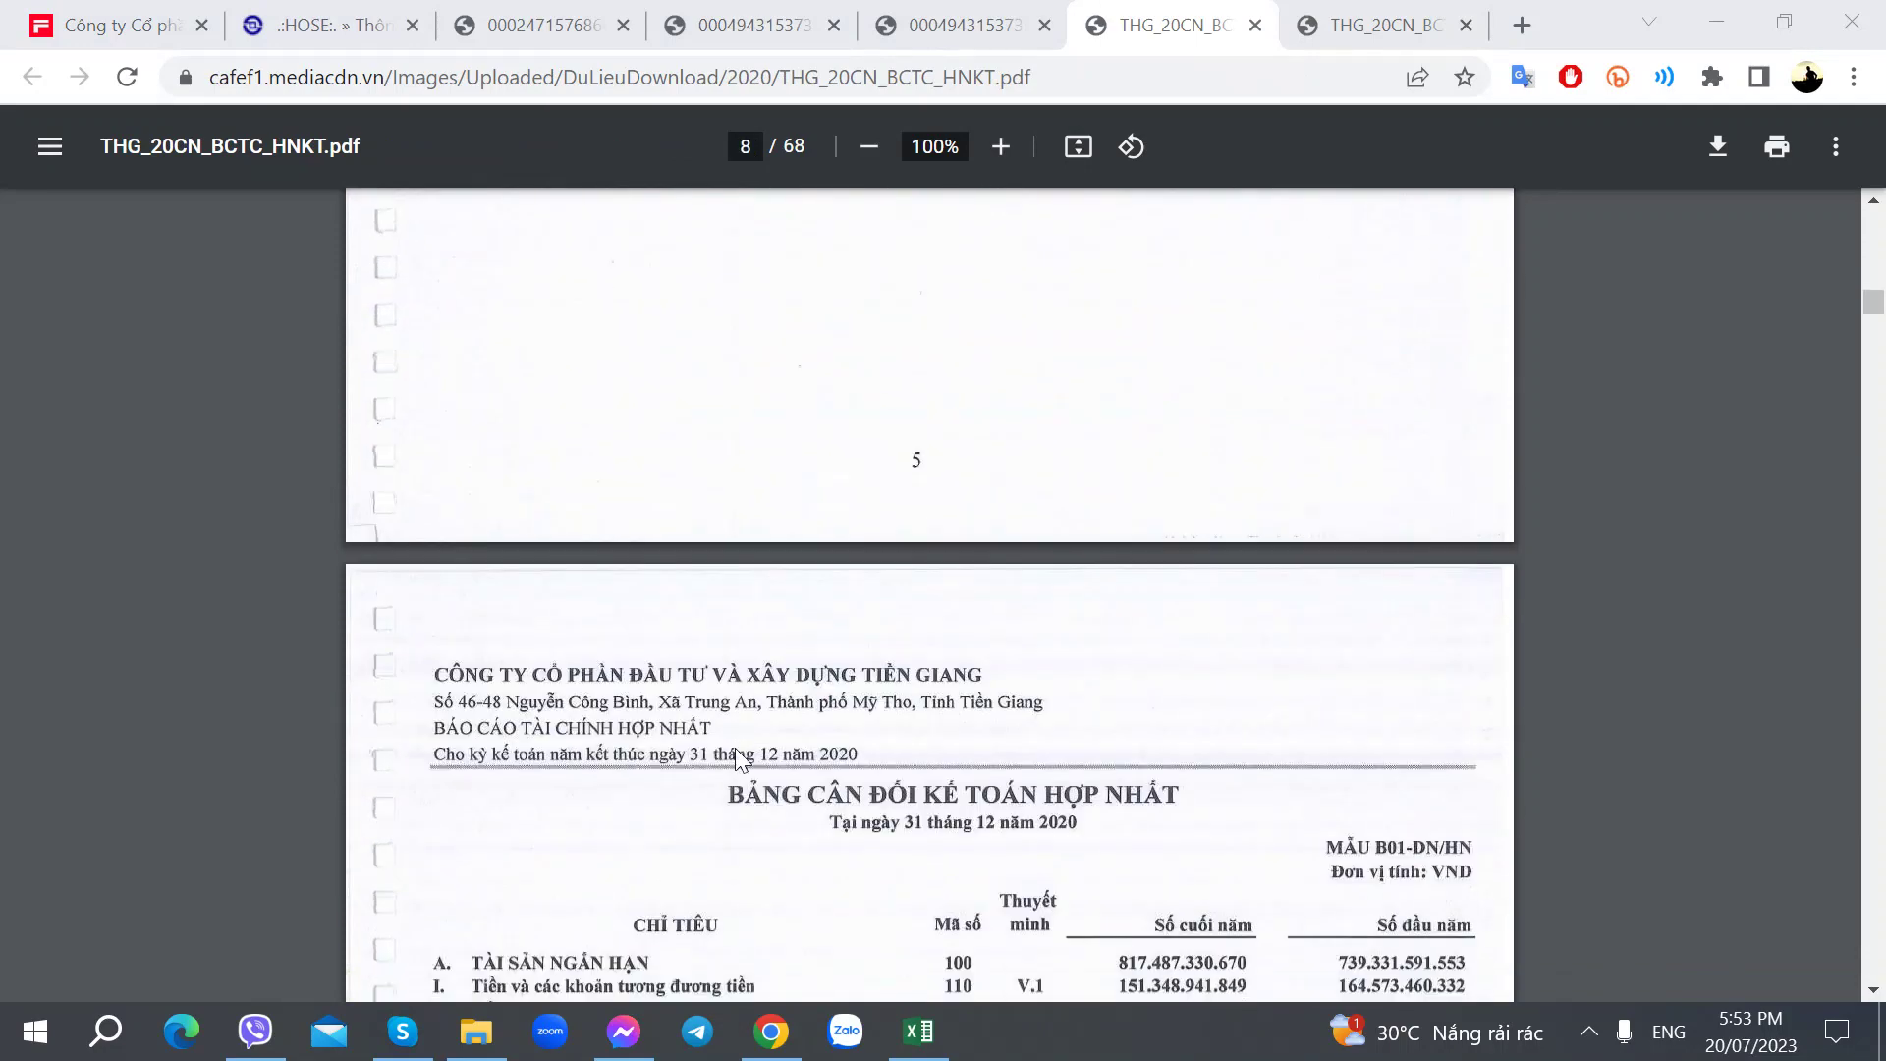
scroll(746, 756, up, 3)
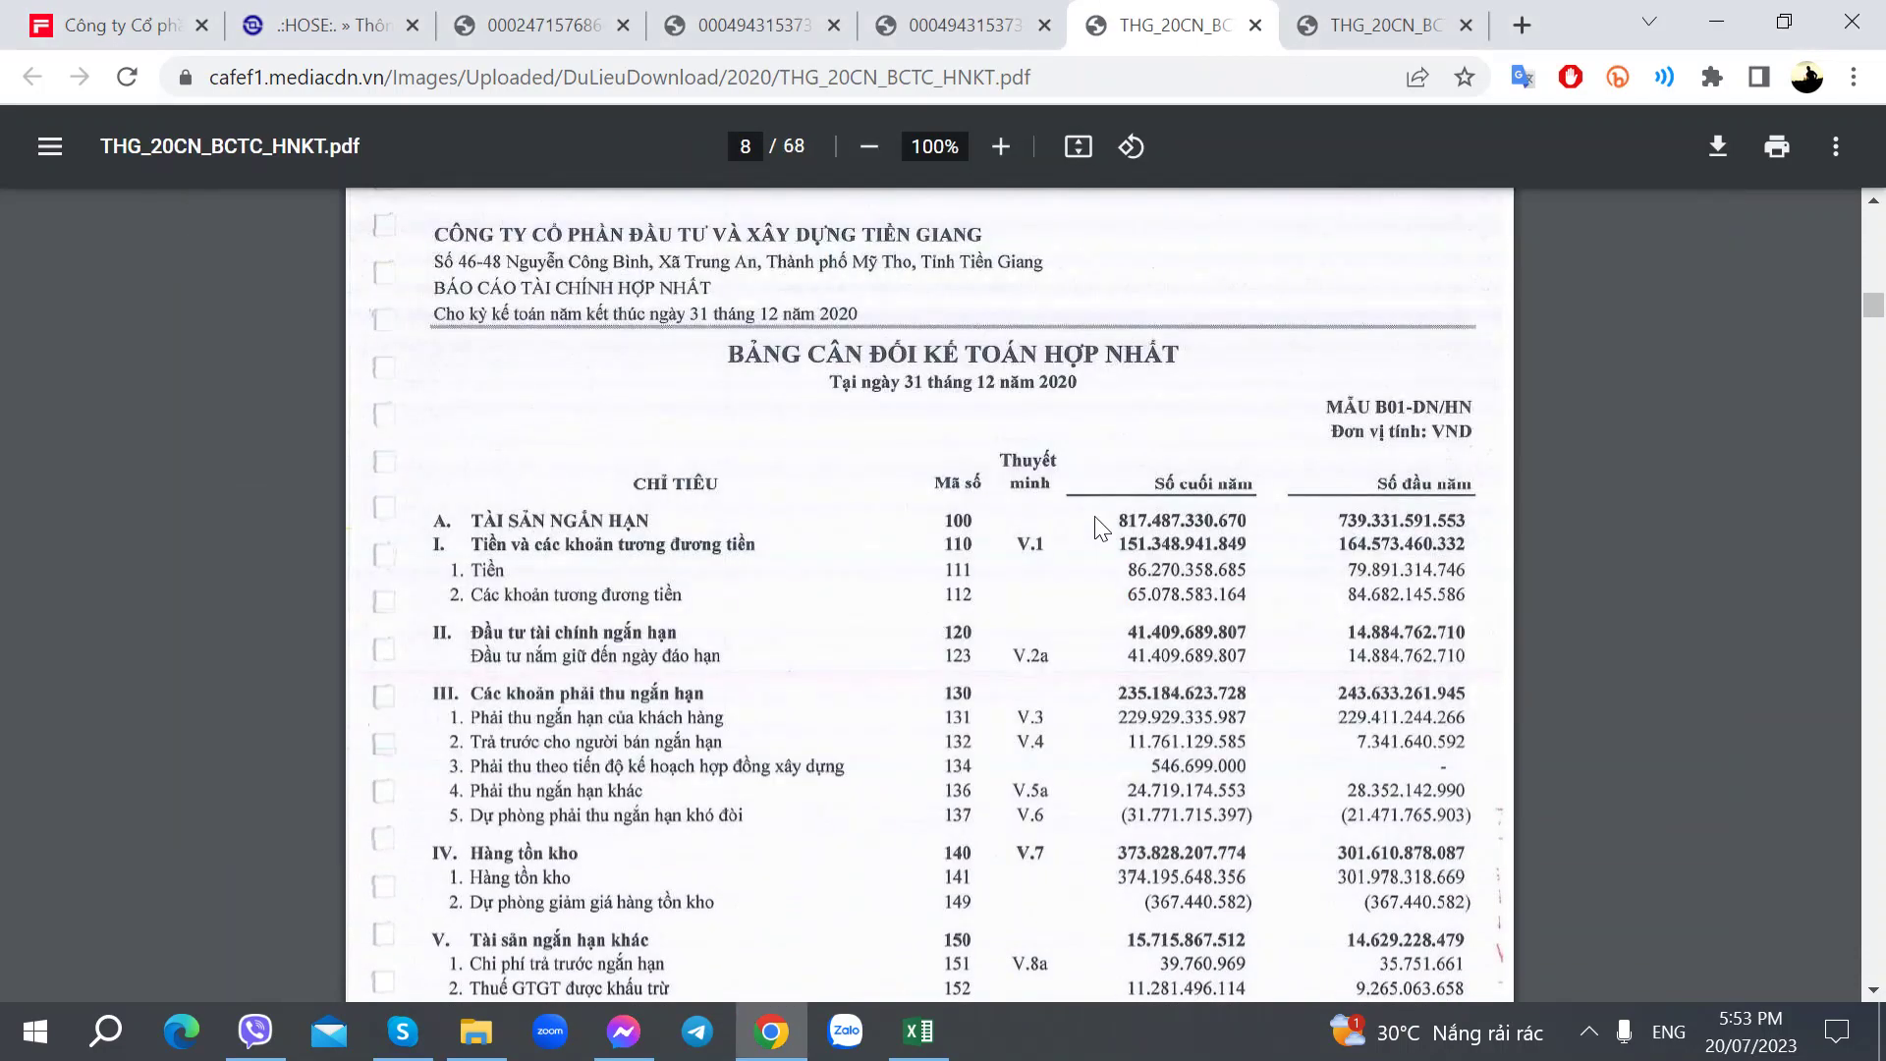
Step: In Excel, copy the date and year headers in L350:L351 to O350 and R350 to start two more year columns
click(919, 1032)
click(1127, 624)
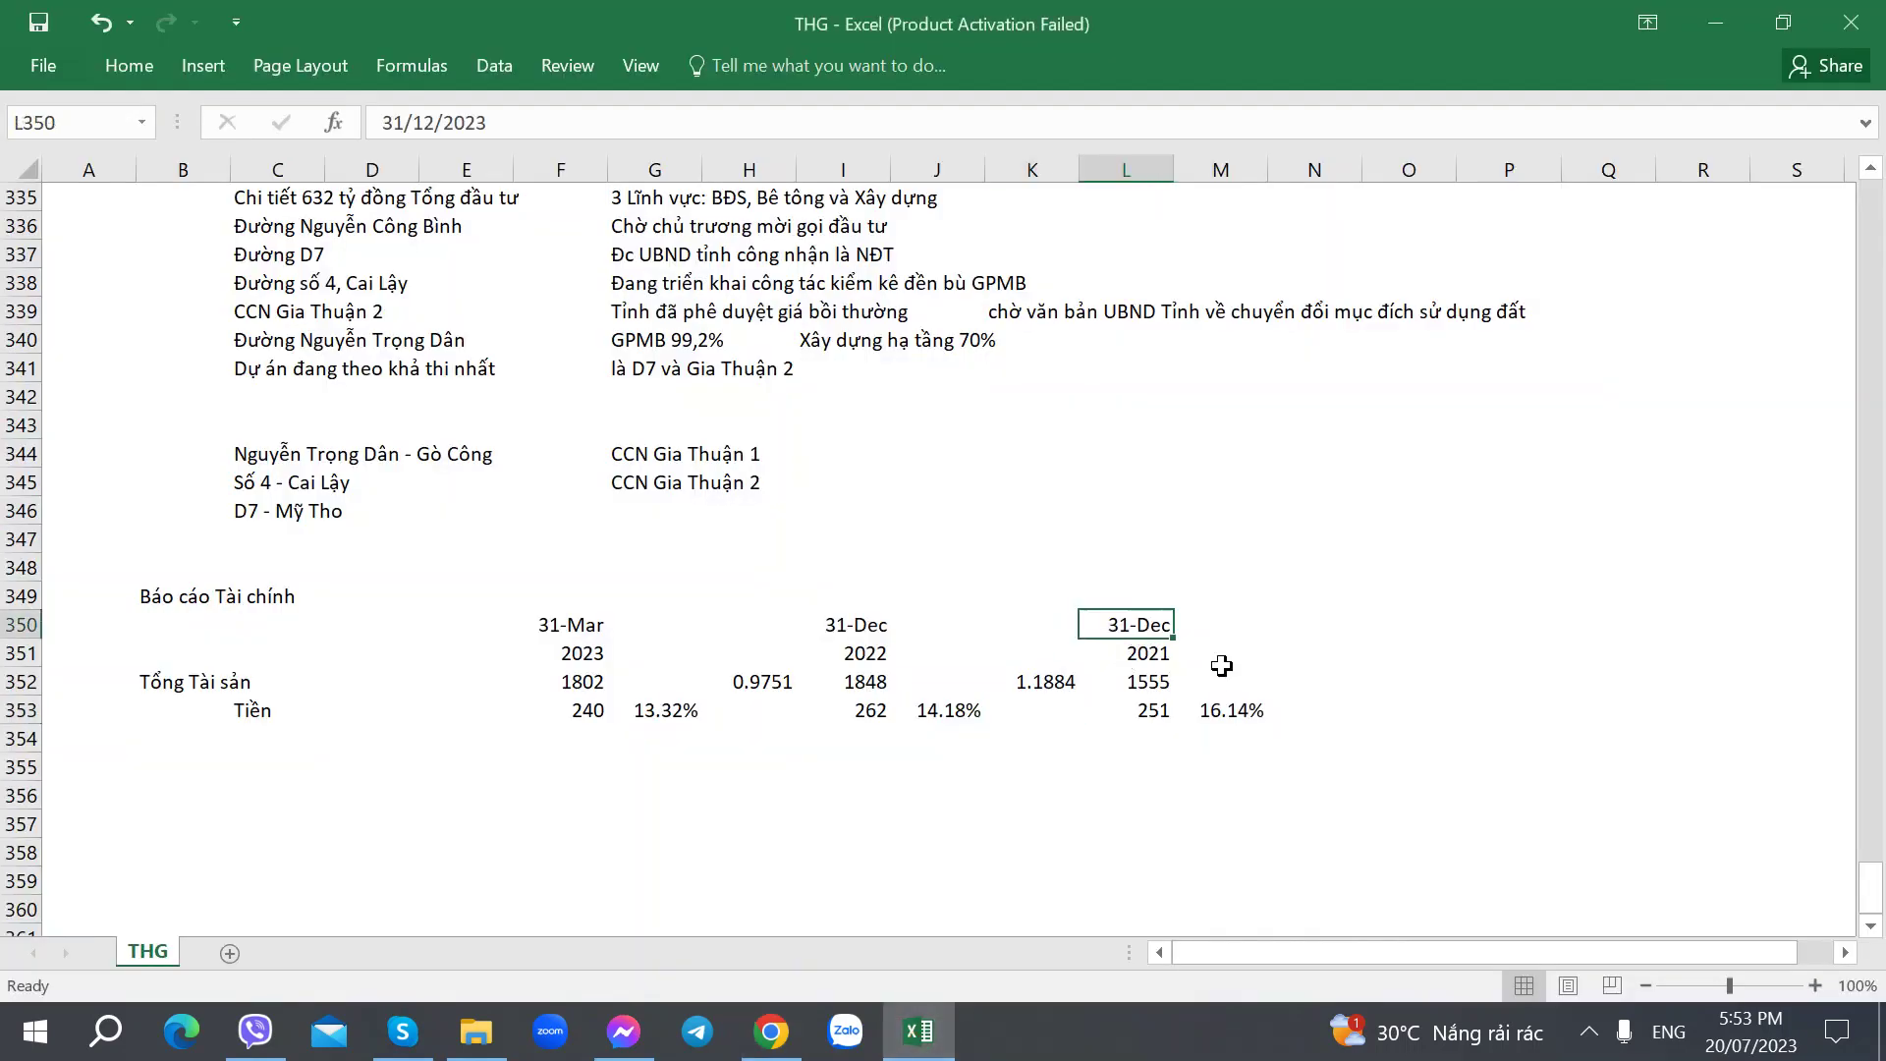
key(shift+Down)
key(ctrl+c)
key(Right)
key(Right)
key(Right)
key(ctrl+v)
key(Right)
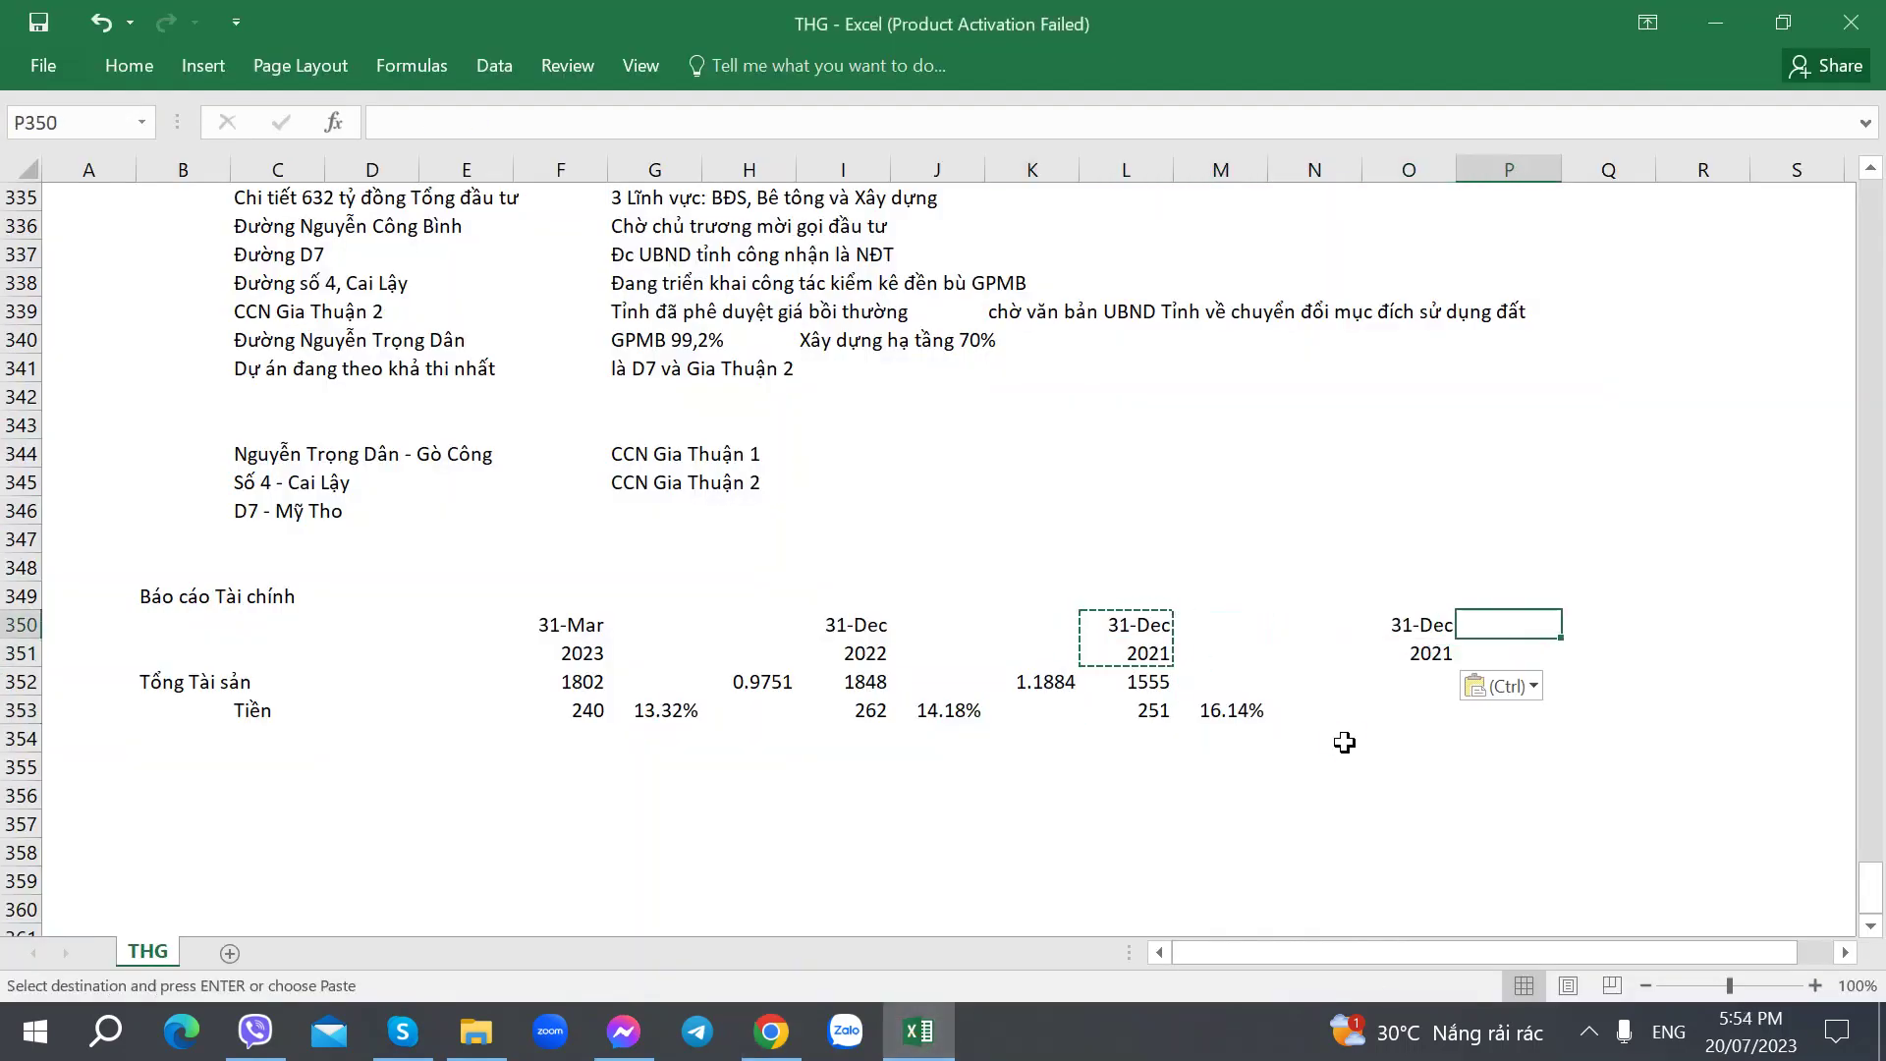
key(Right)
key(Right)
key(ctrl+v)
Step: Change the year in cell O351 to 2020 and the year in cell R351 to 2019
key(Down)
key(Left)
key(Left)
key(Left)
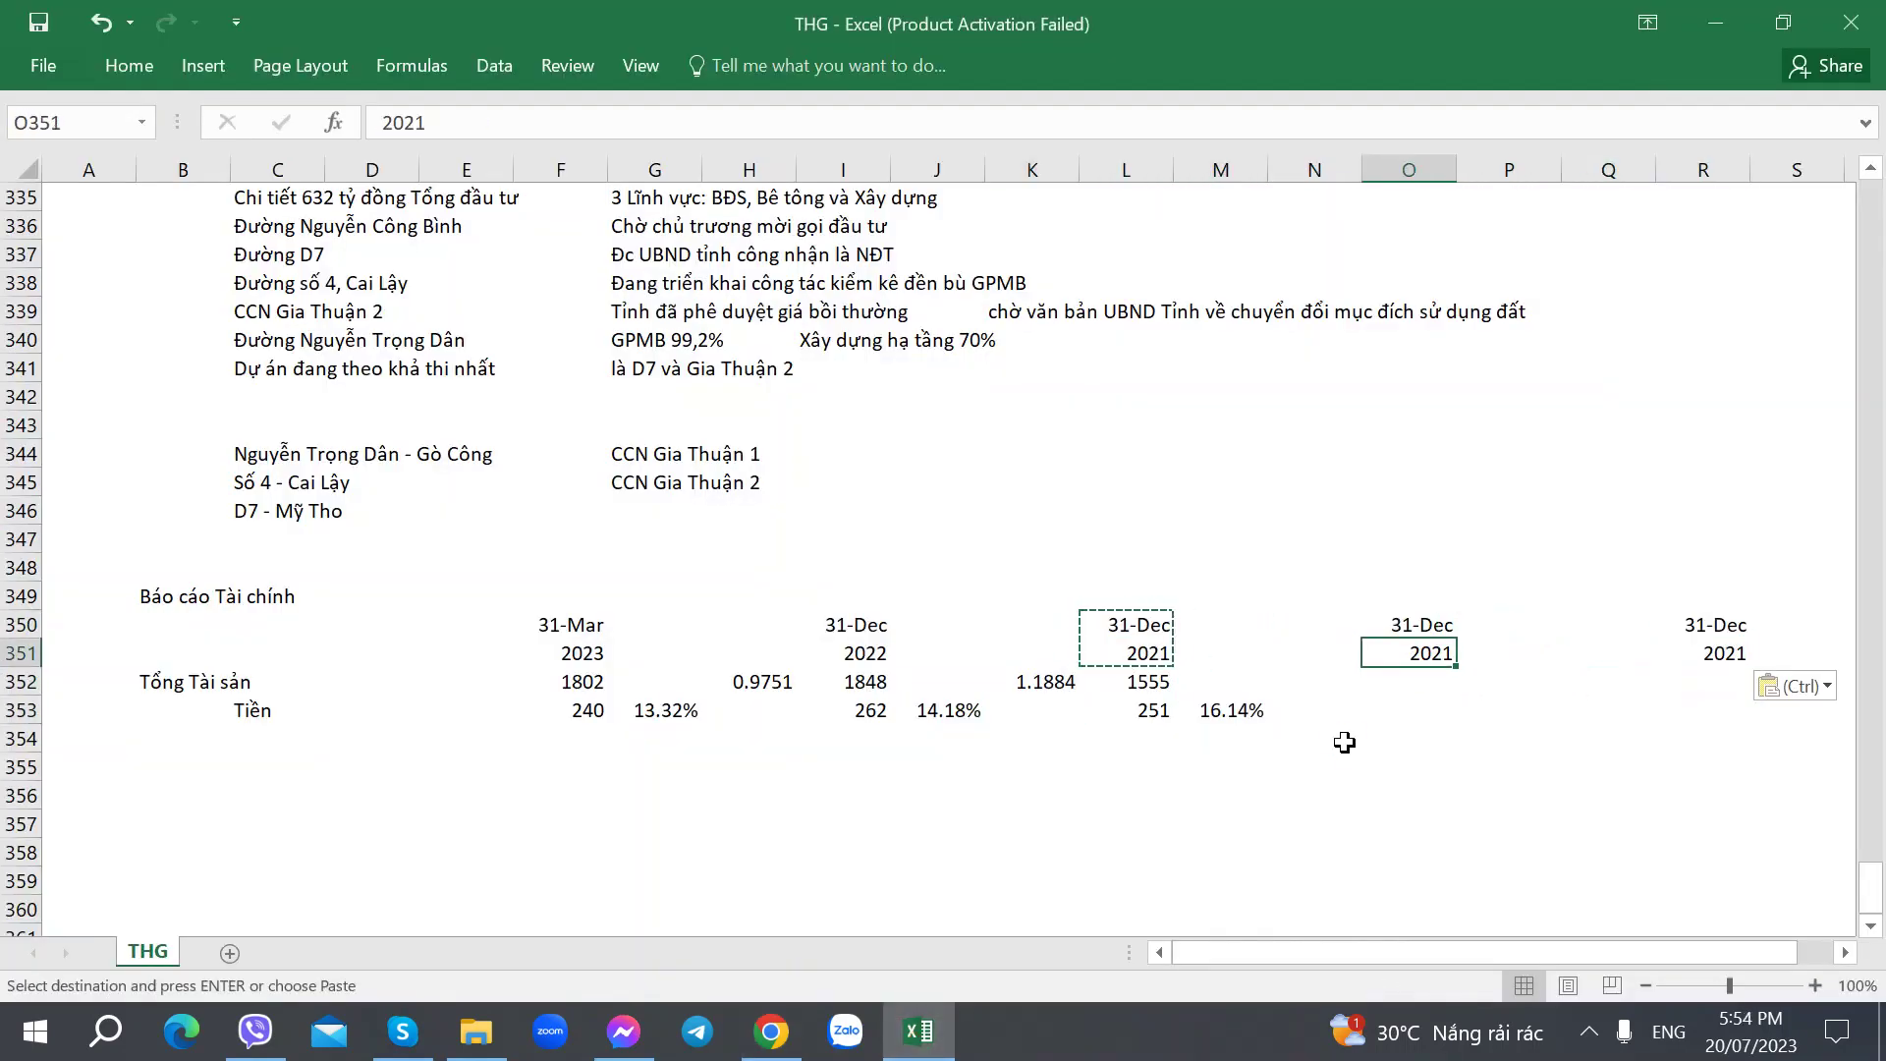
text(2020)
key(Tab)
key(Tab)
key(Tab)
text(2019)
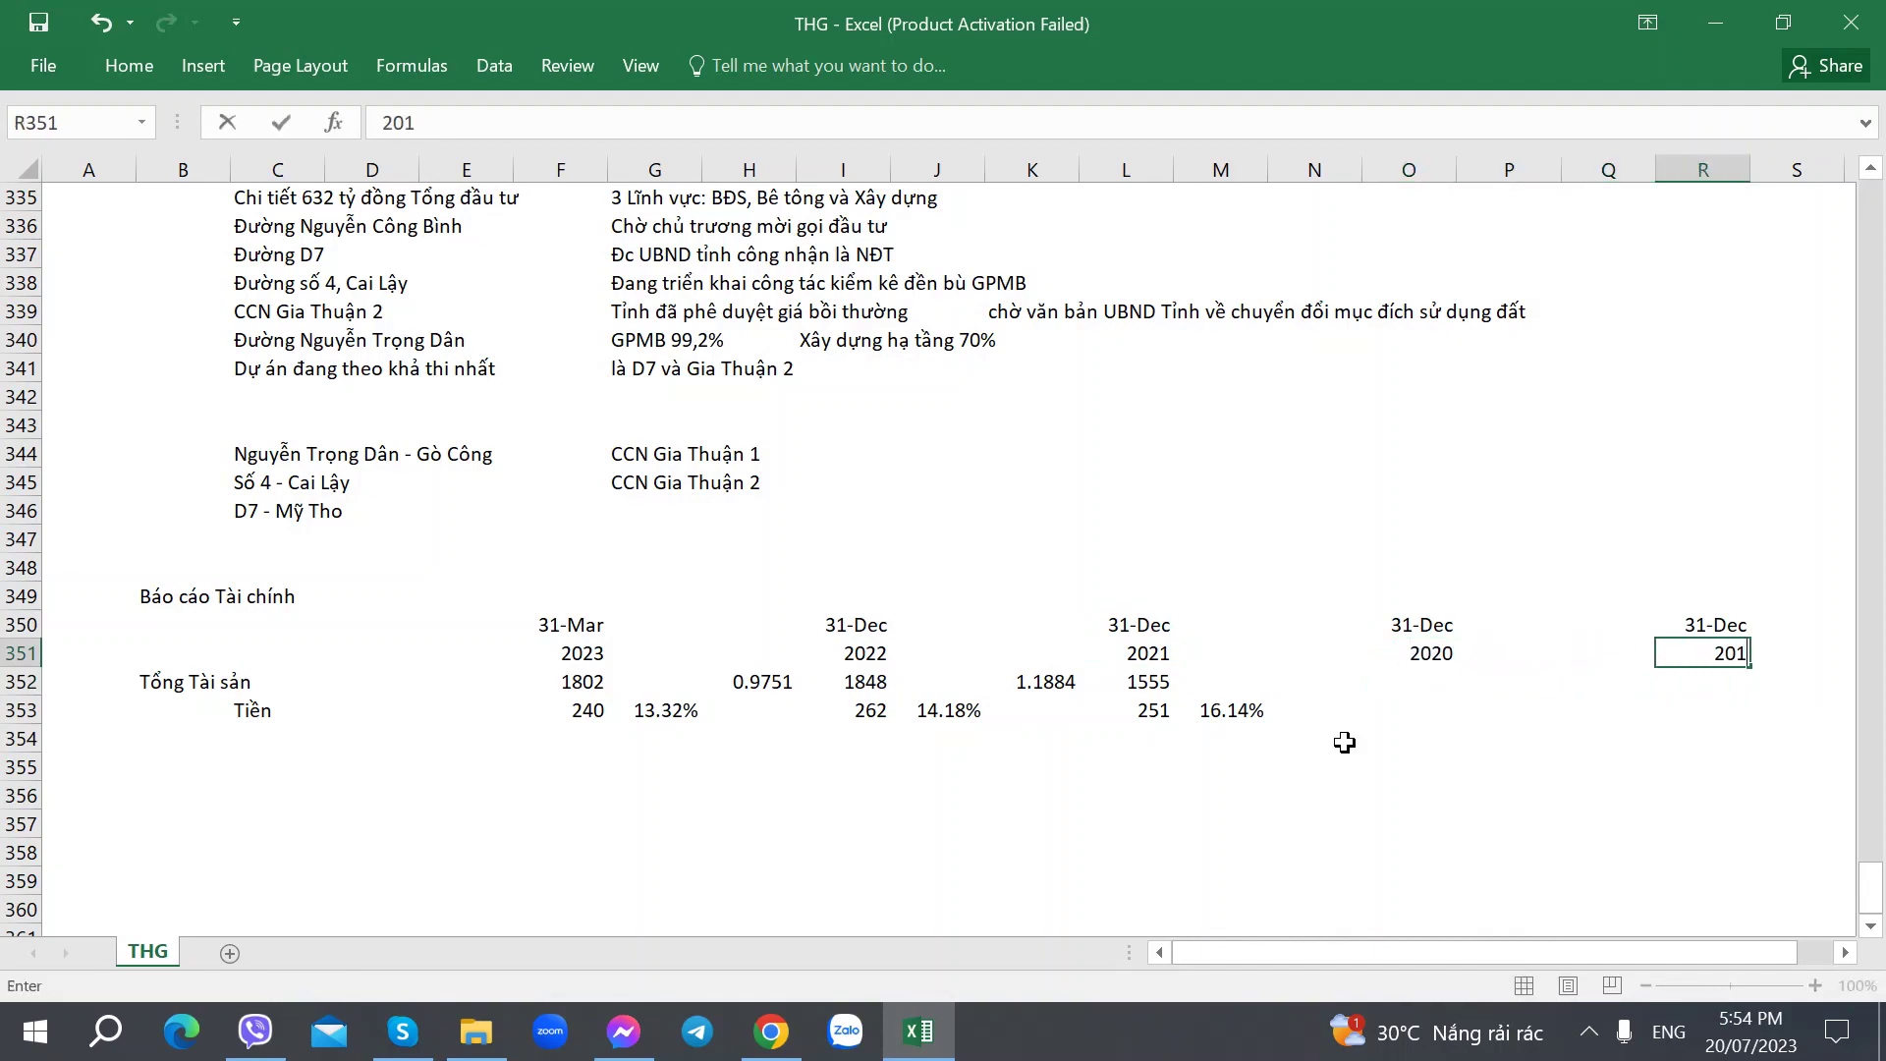
key(Return)
Step: Enter 1448 as the 2020 total assets in cell O352, using the closing balance in the 2020 report
key(alt+Tab)
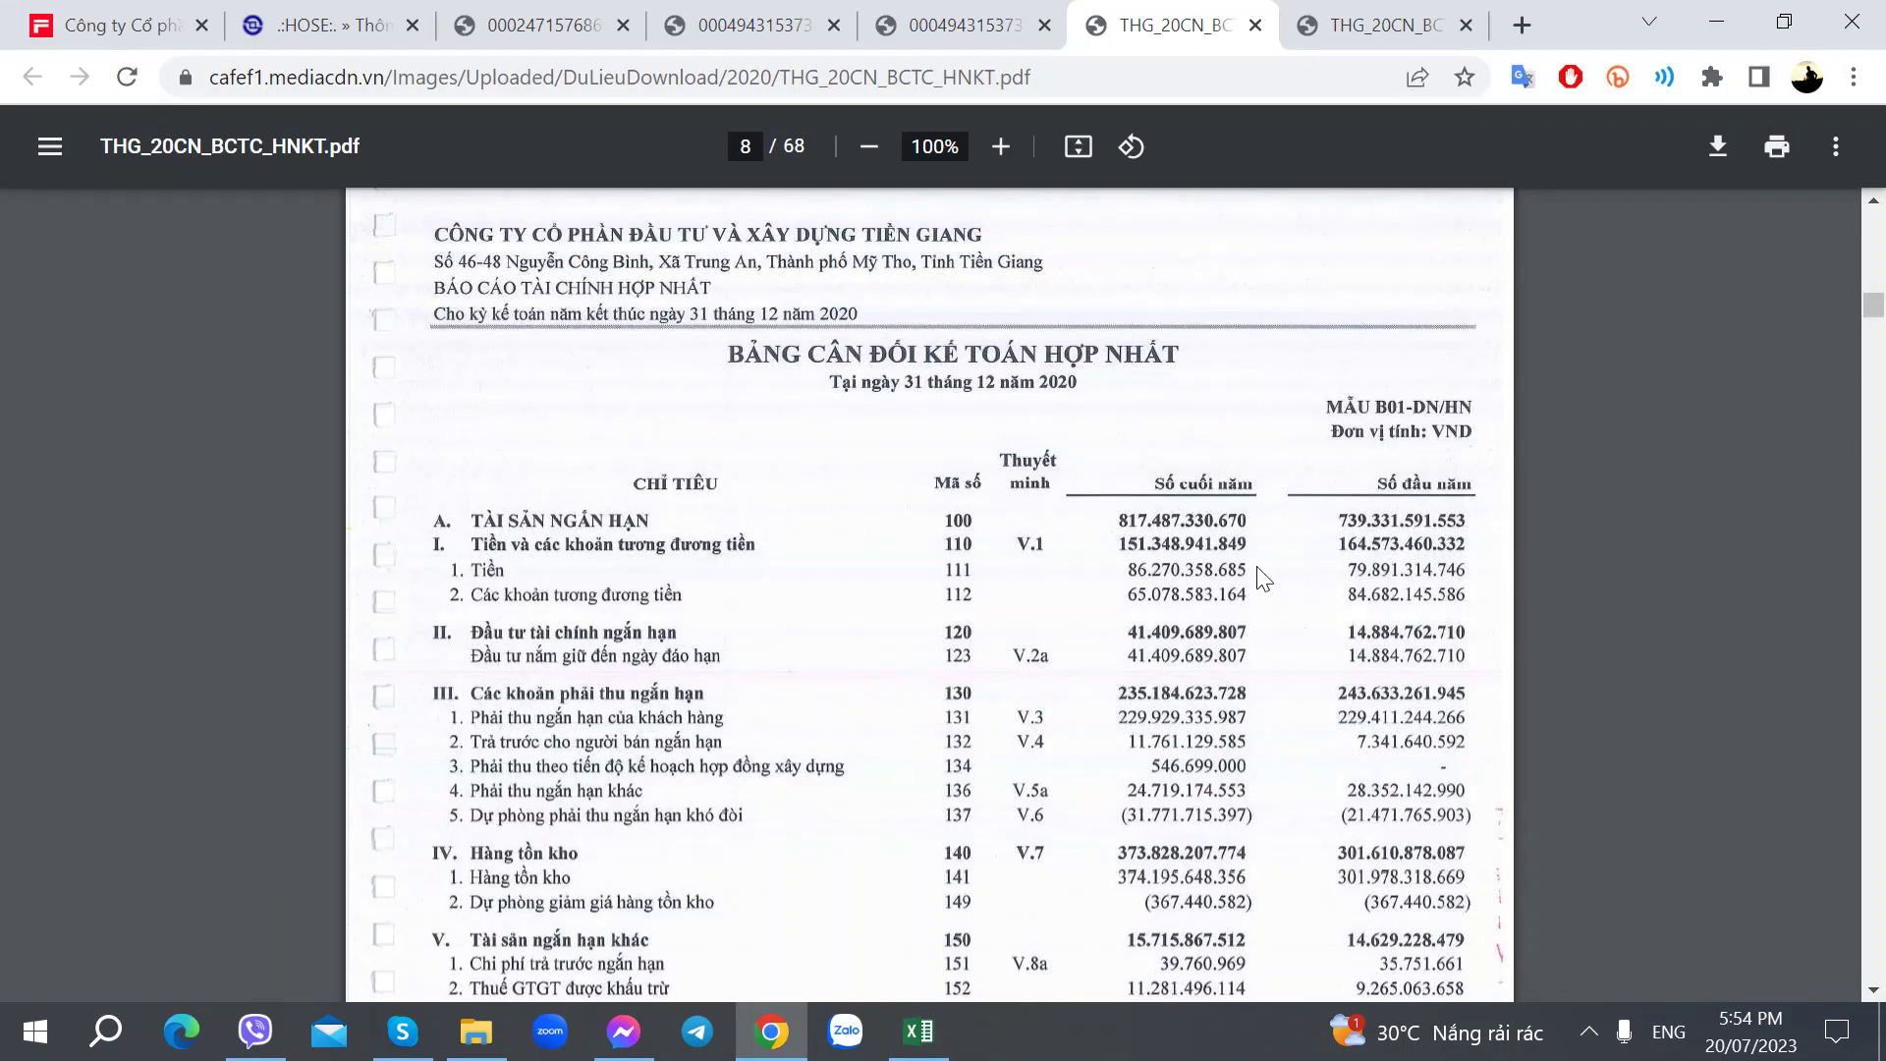
scroll(1247, 580, down, 15)
scroll(1241, 569, up, 4)
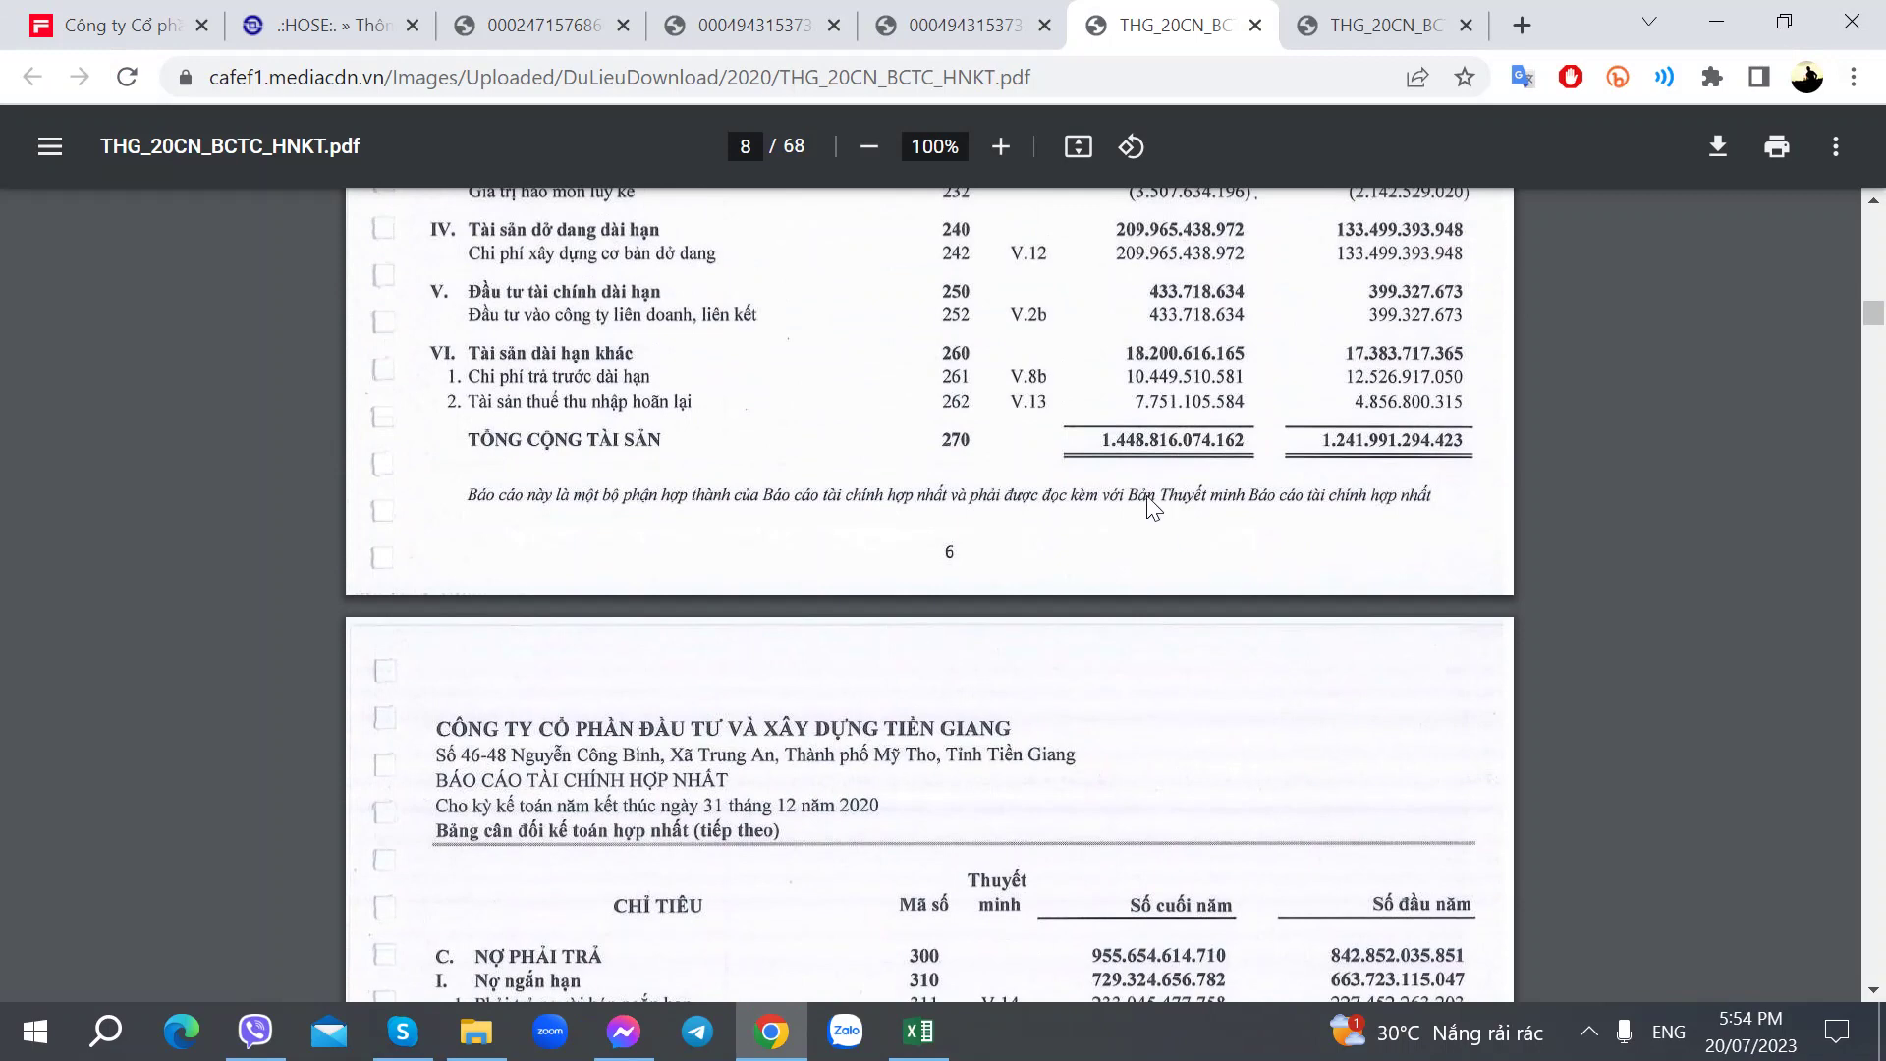
ctrl+scroll(1149, 506, up, 1)
scroll(1129, 589, up, 2)
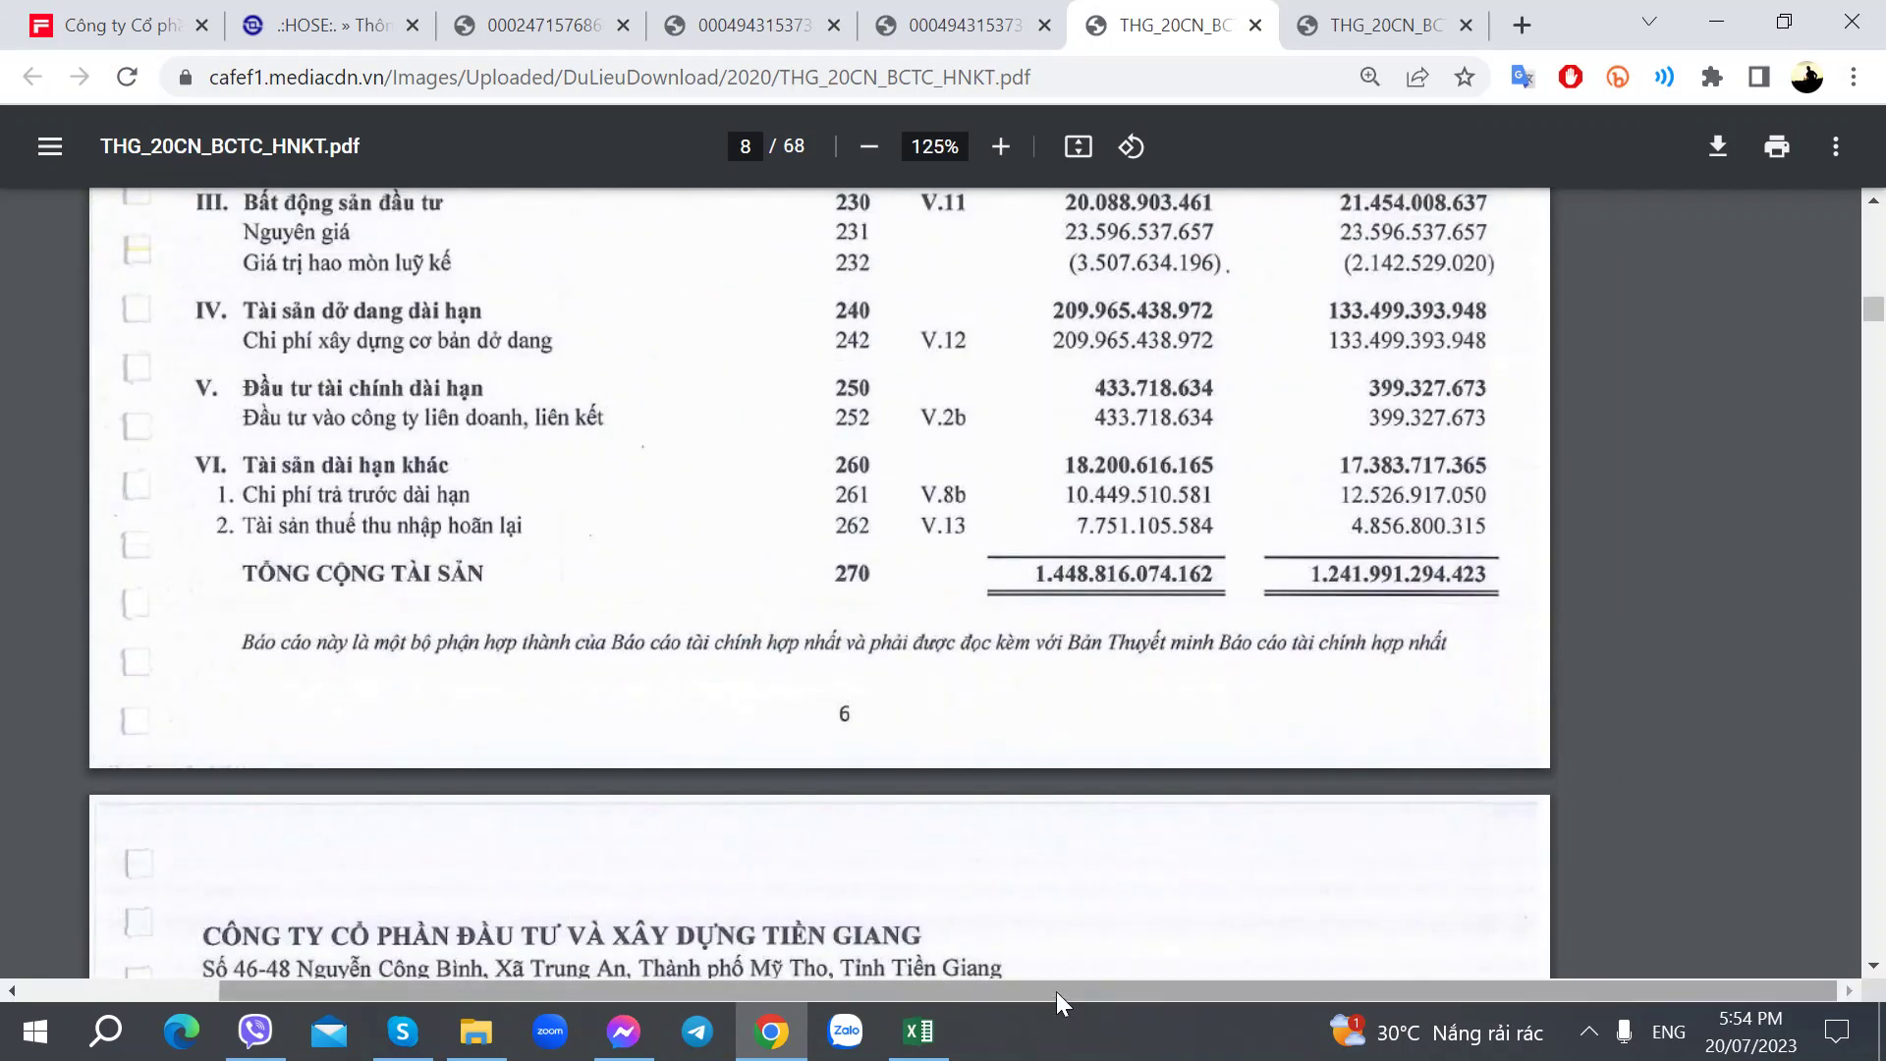
drag(1057, 992, 970, 982)
key(alt+Tab)
text(1448)
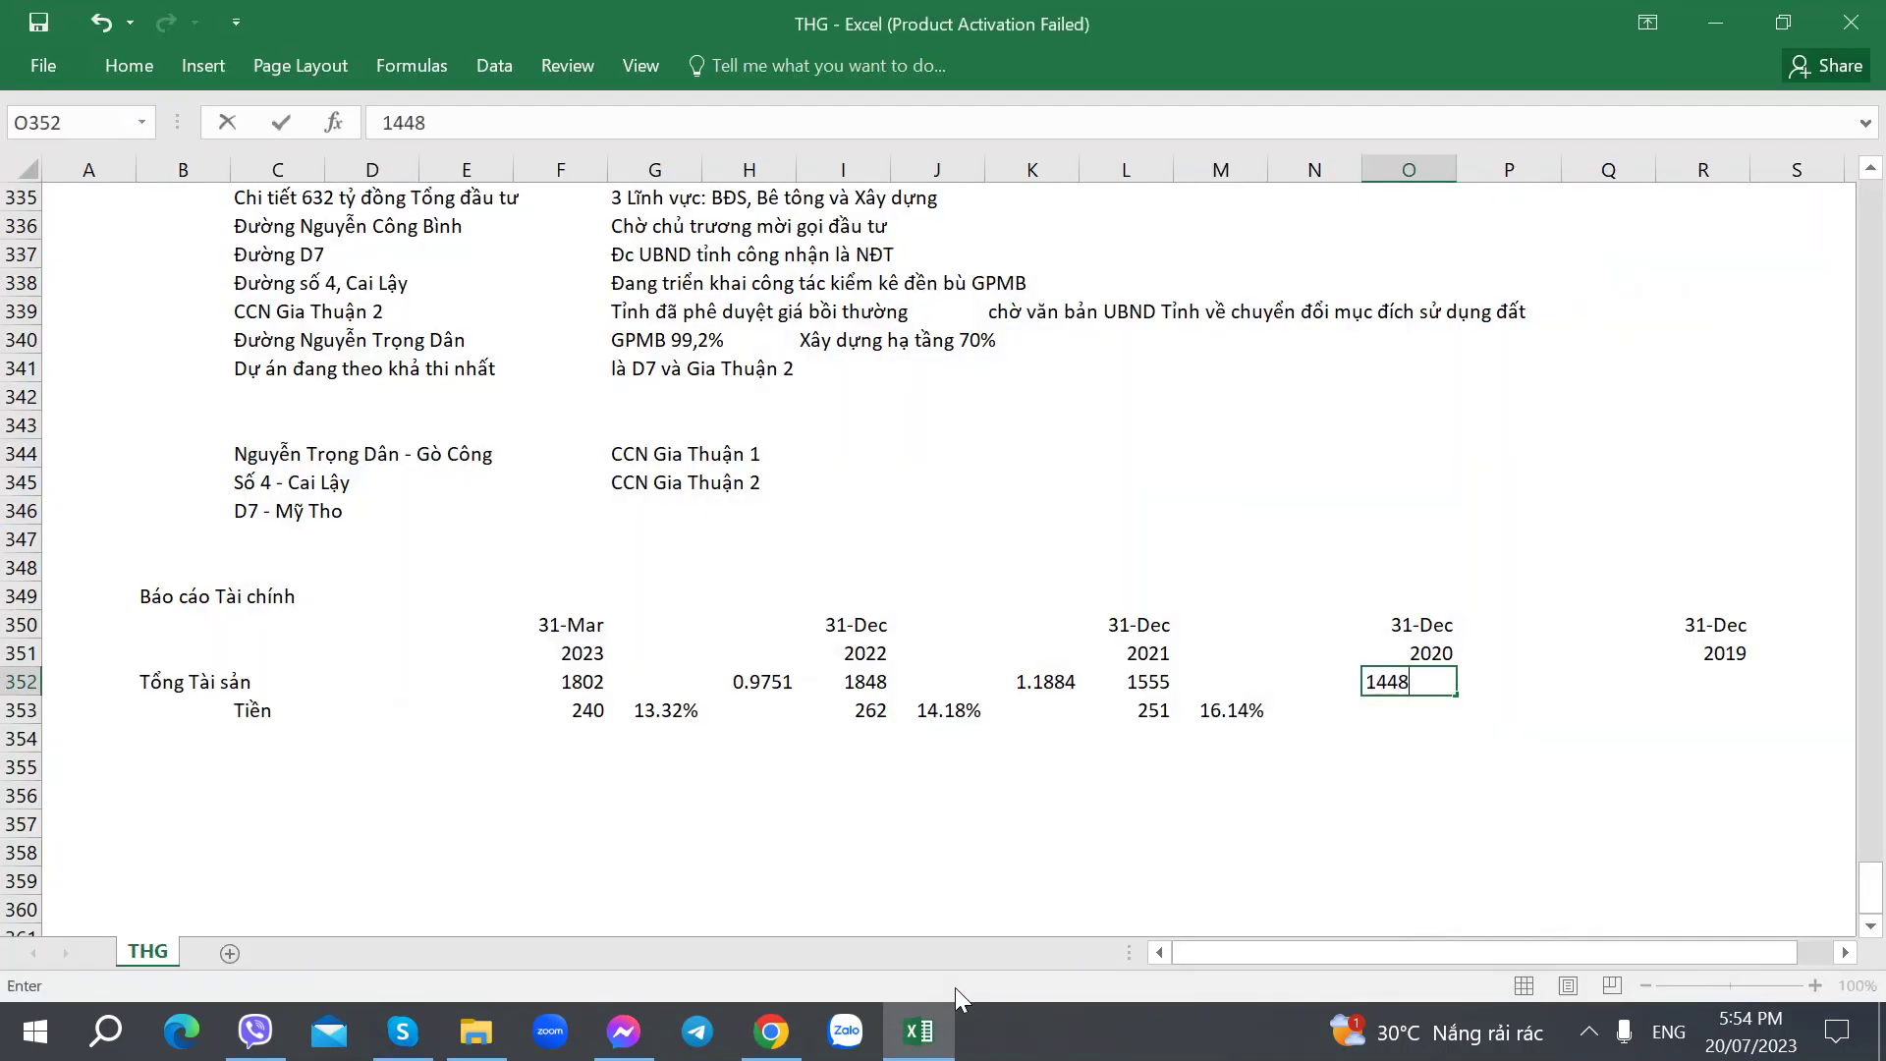
key(Tab)
Step: Enter 1241 as the 2019 total assets in cell R352, using the opening balance in the 2020 report
key(Tab)
key(Tab)
key(alt+Tab)
key(alt+Tab)
text(12)
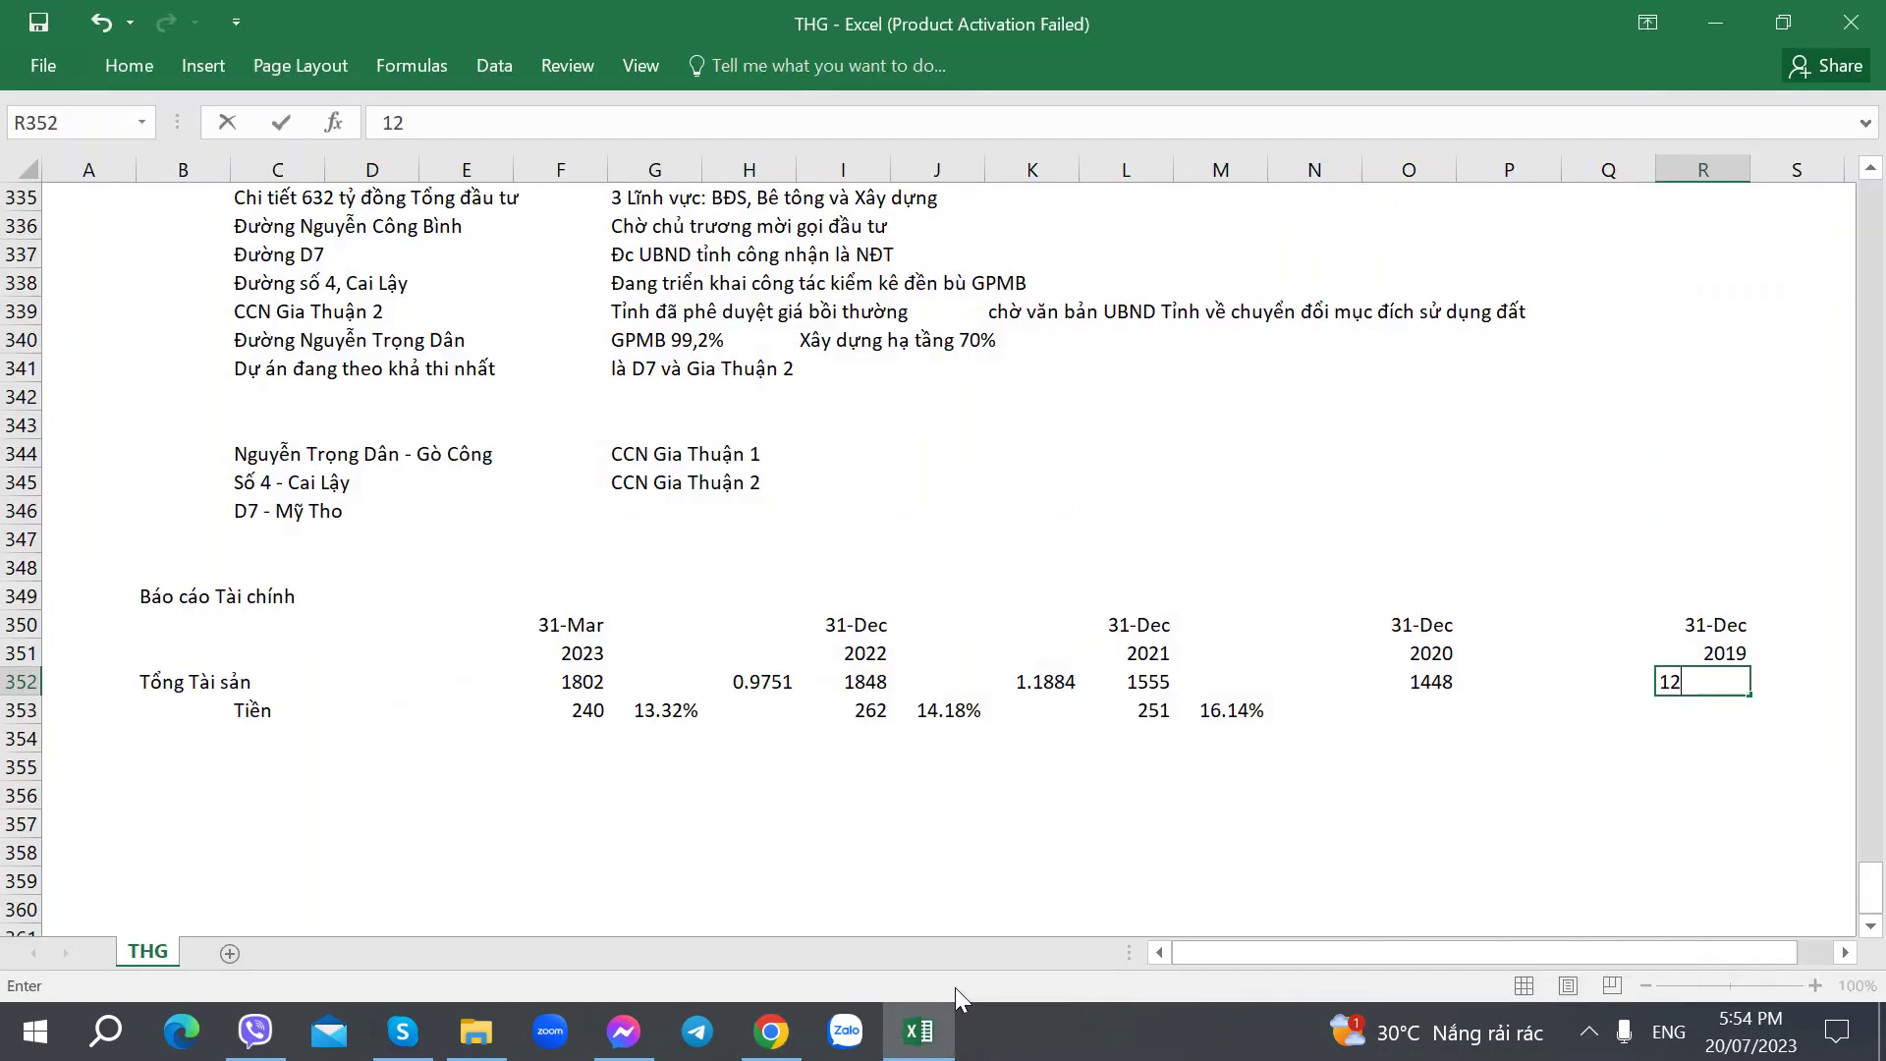
text(31)
key(BackSpace)
key(BackSpace)
text(41)
key(Return)
key(Left)
key(Left)
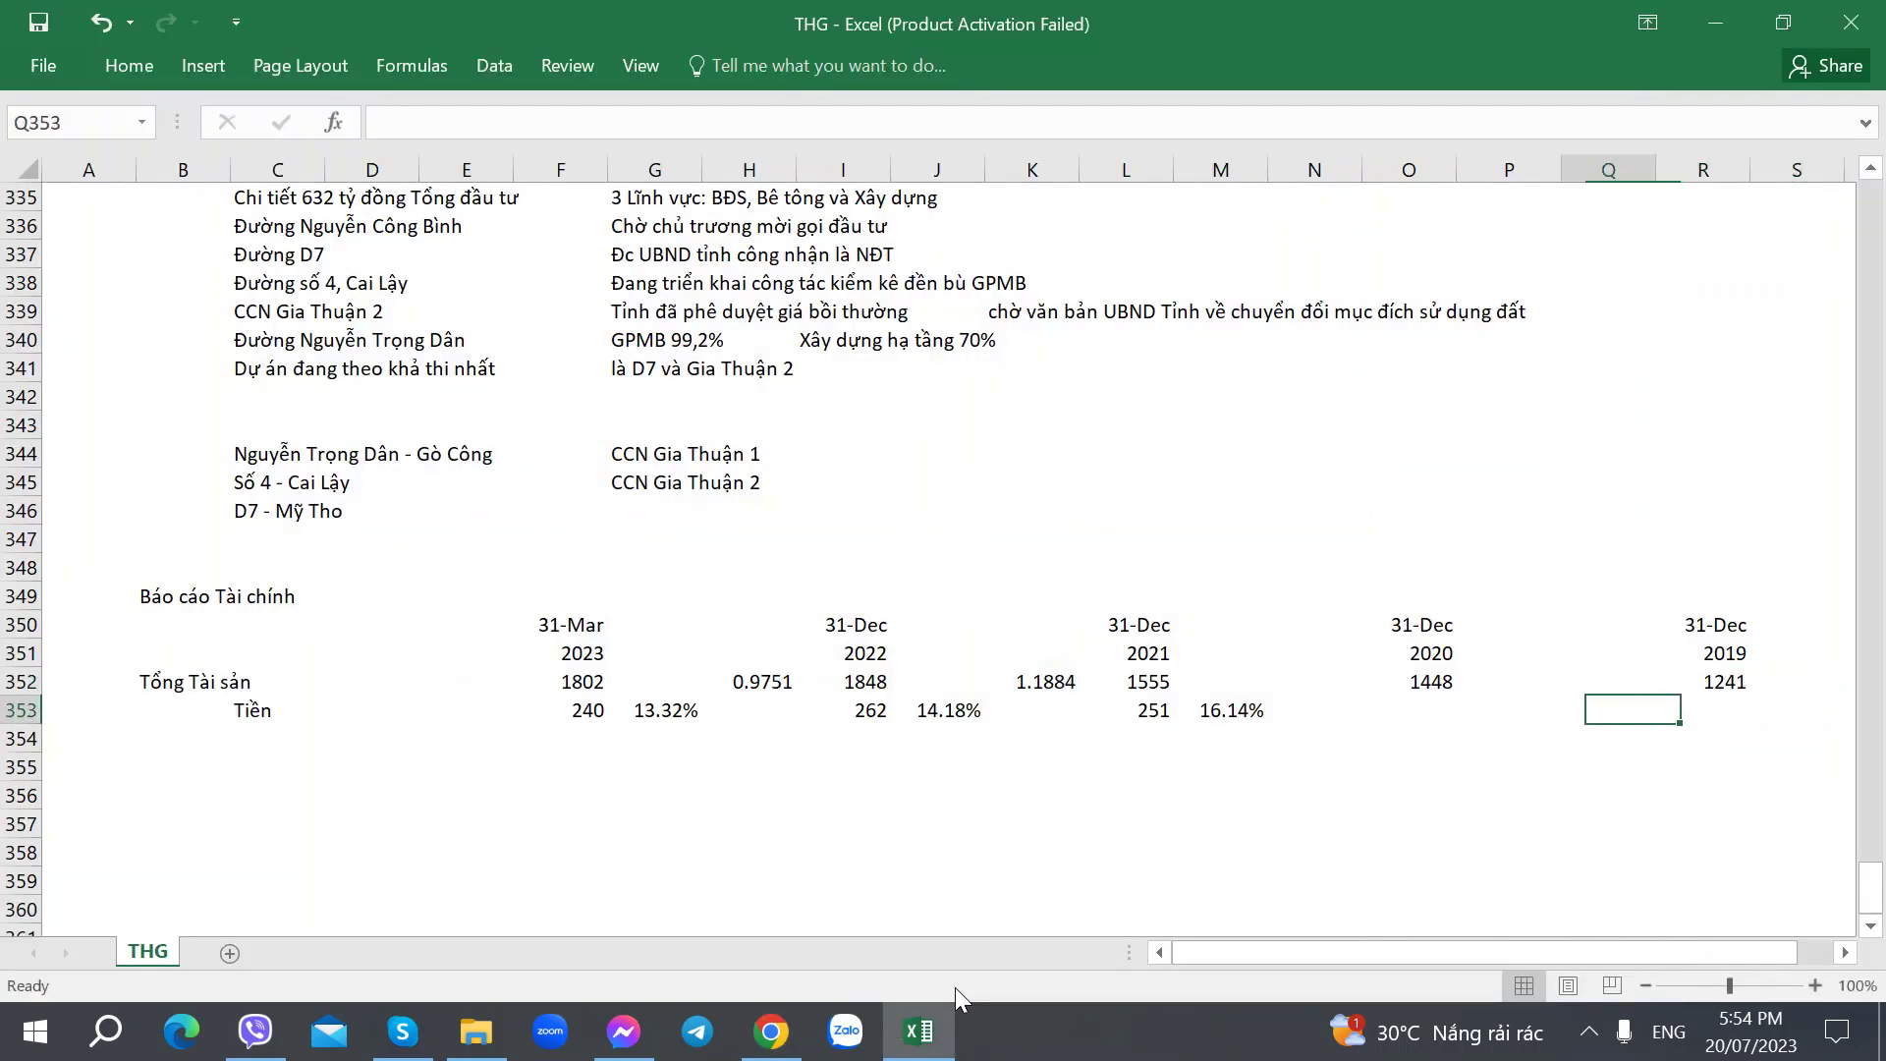
Step: Copy the total-assets growth ratio formula from K352 into N352 and Q352 for the 2021 and 2020 comparisons
key(Left)
key(Left)
key(Right)
key(Right)
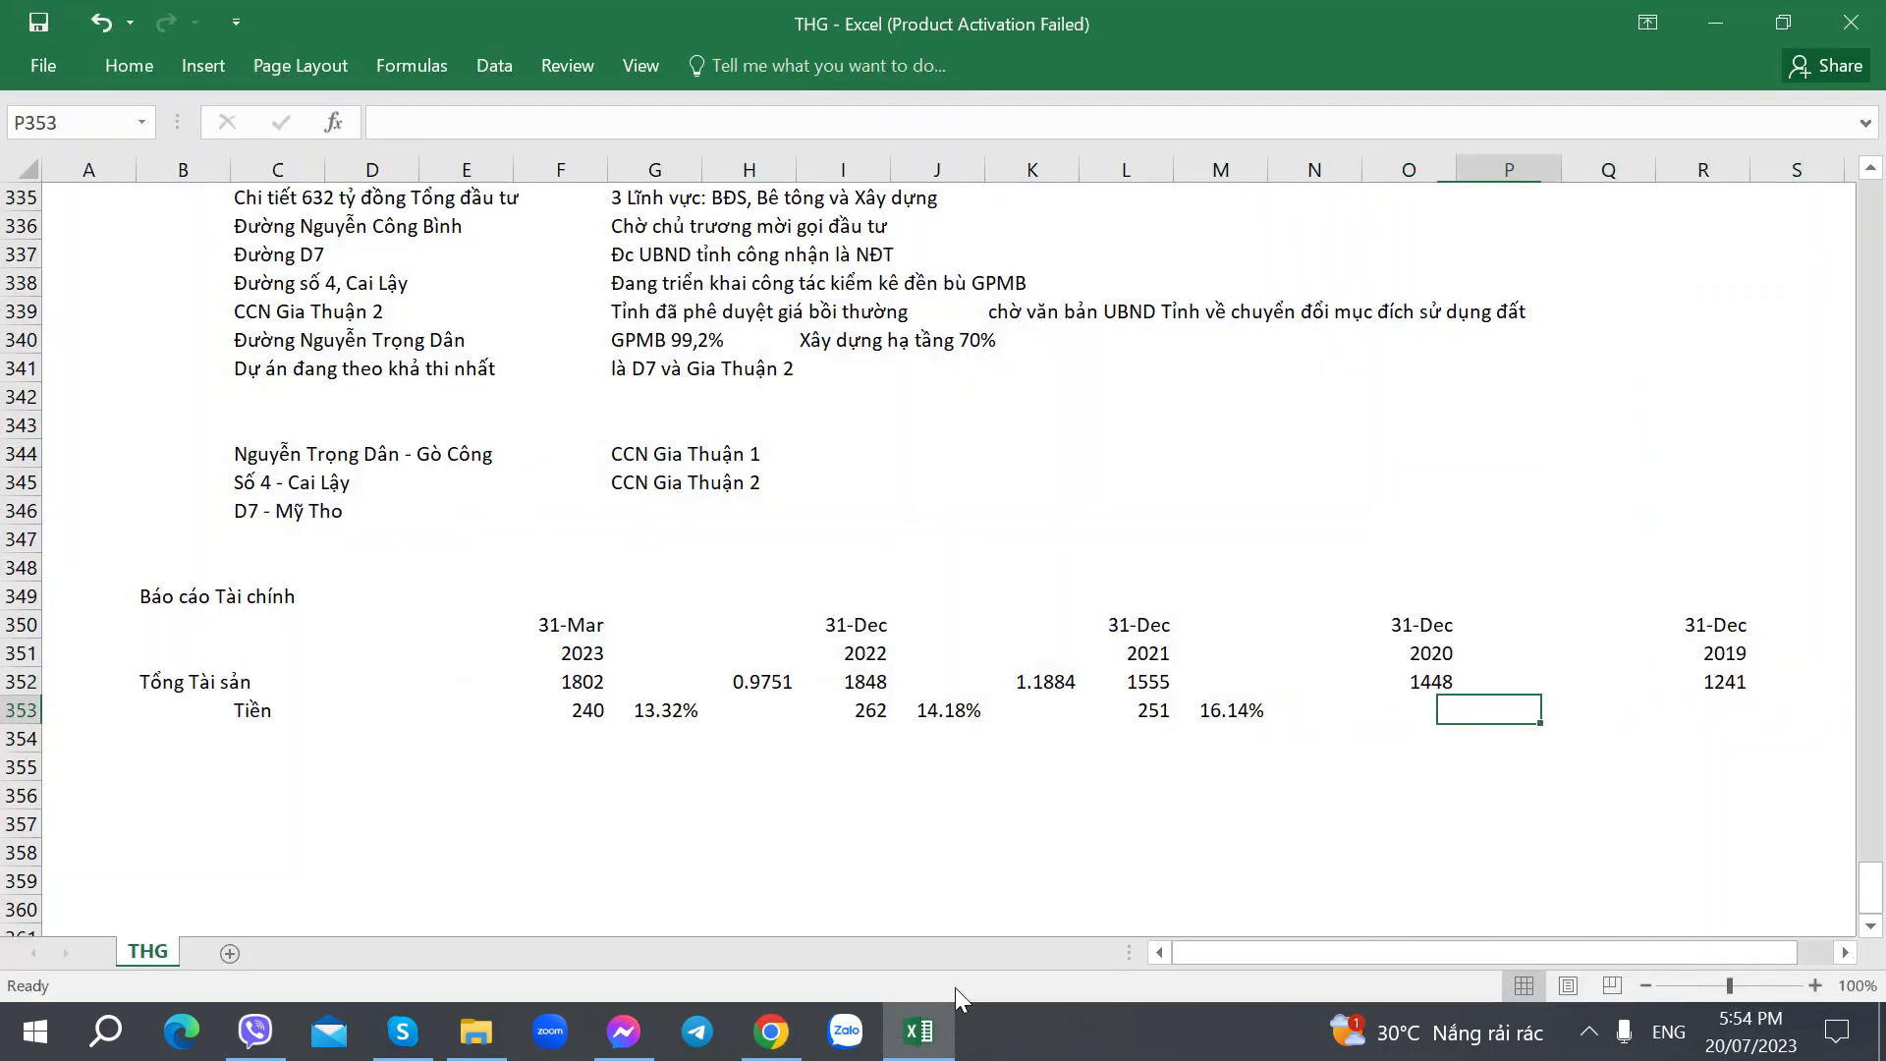
key(Left)
key(Left)
key(Left)
key(Left)
key(Left)
key(Up)
key(ctrl+c)
key(Right)
key(Right)
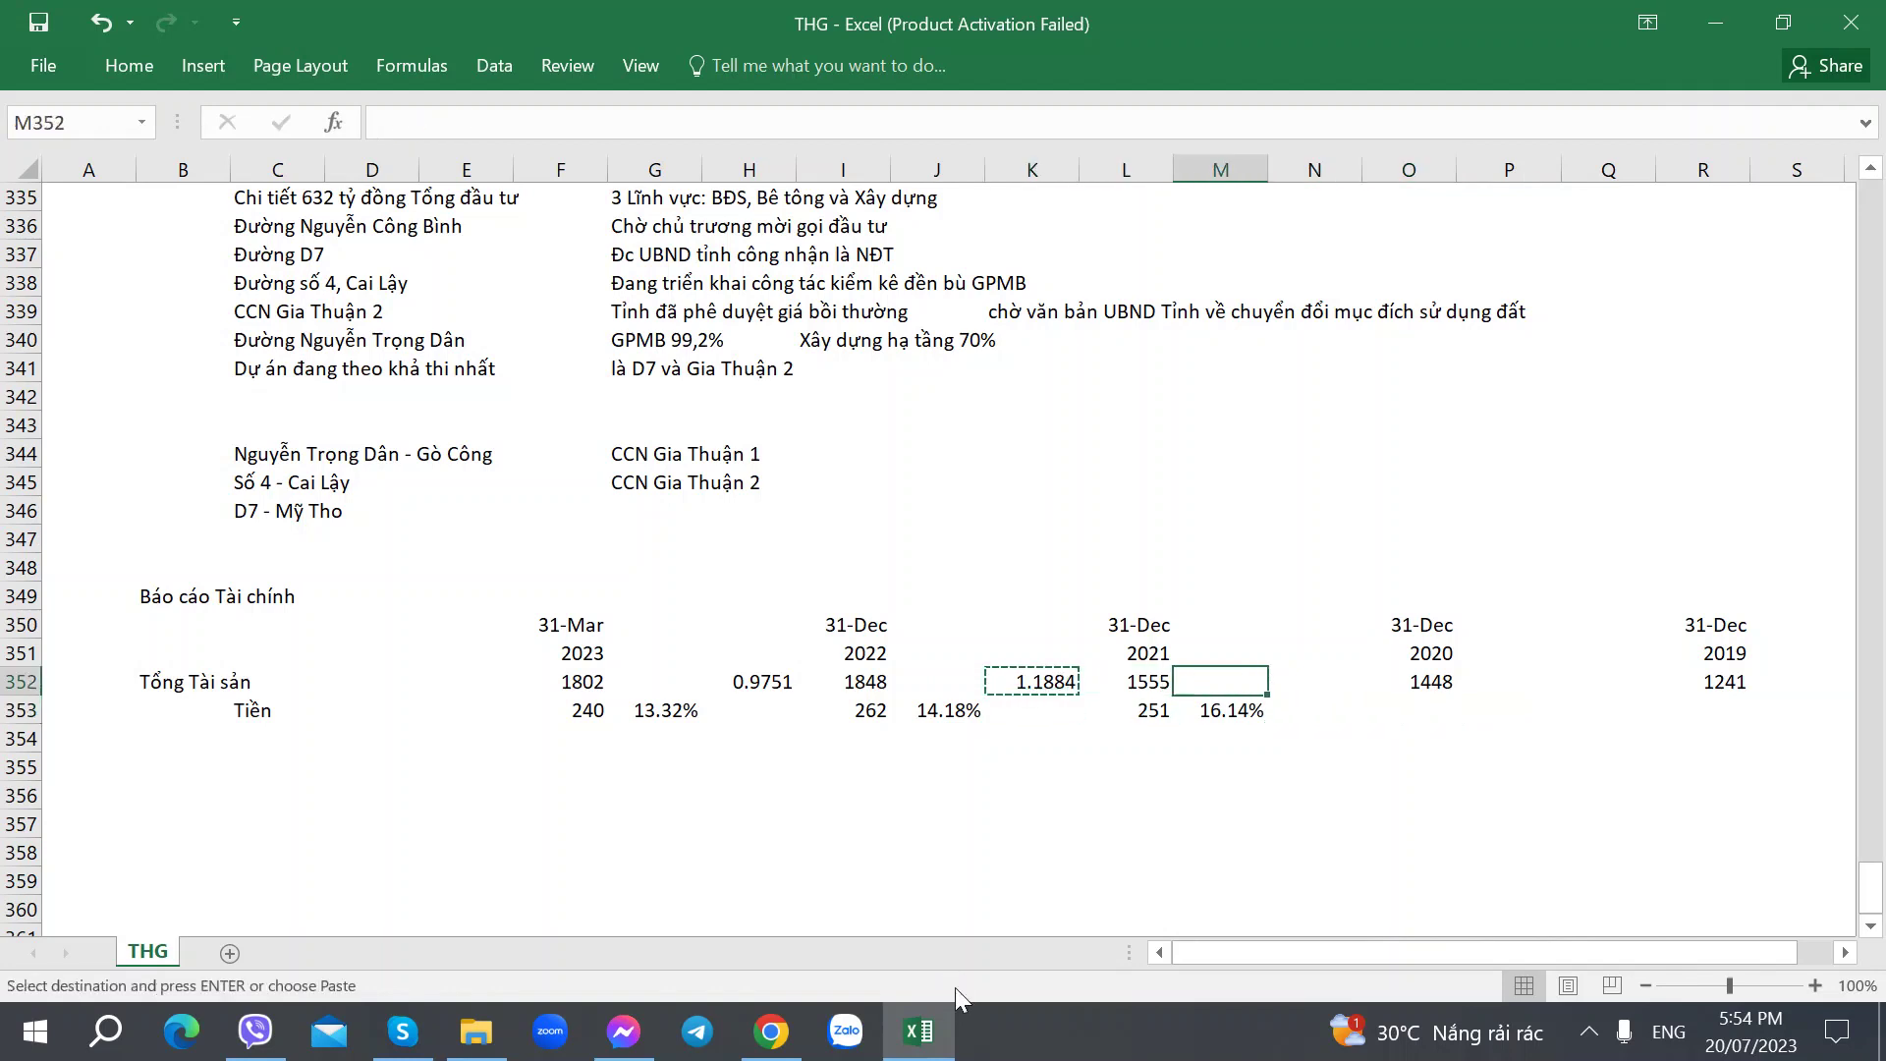
key(Right)
key(ctrl+v)
key(Right)
key(Right)
key(Right)
key(ctrl+v)
key(Down)
key(Down)
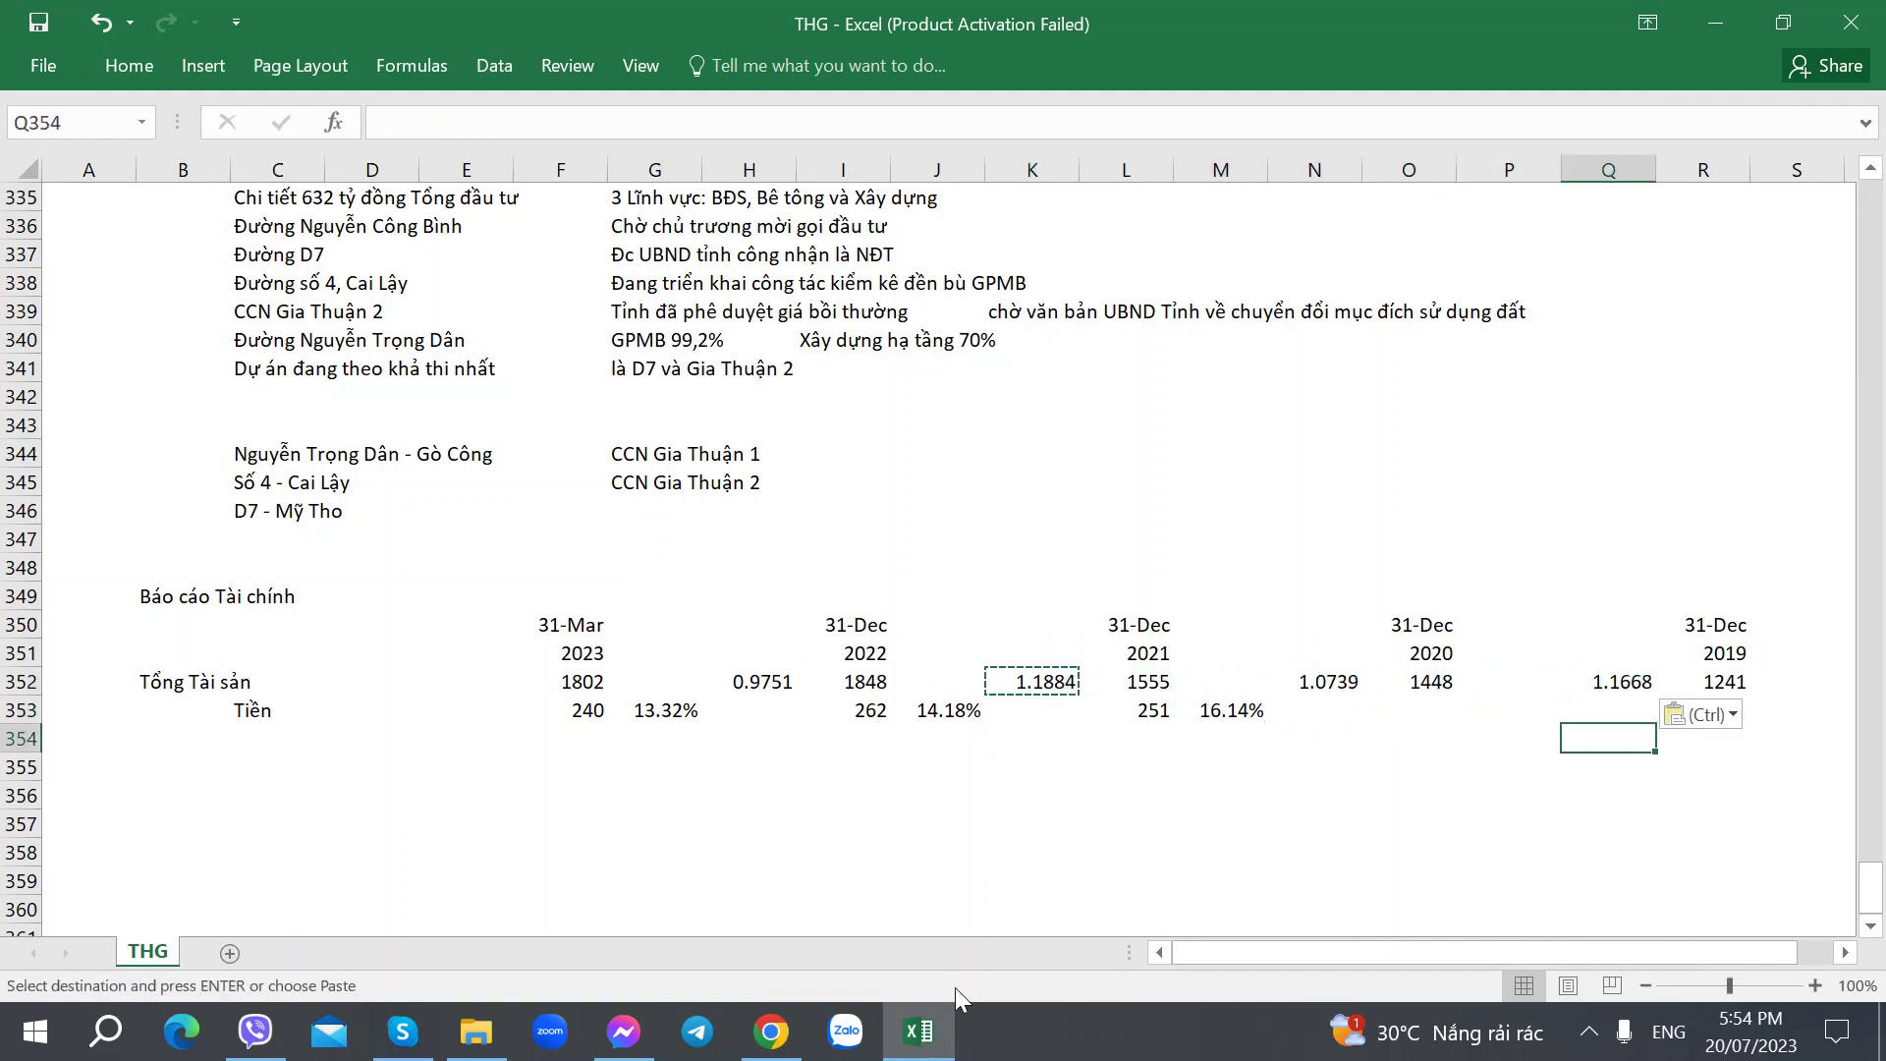
Step: Review the year-over-year total-assets ratio formulas in Q352, N352 and K352
key(Up)
key(Up)
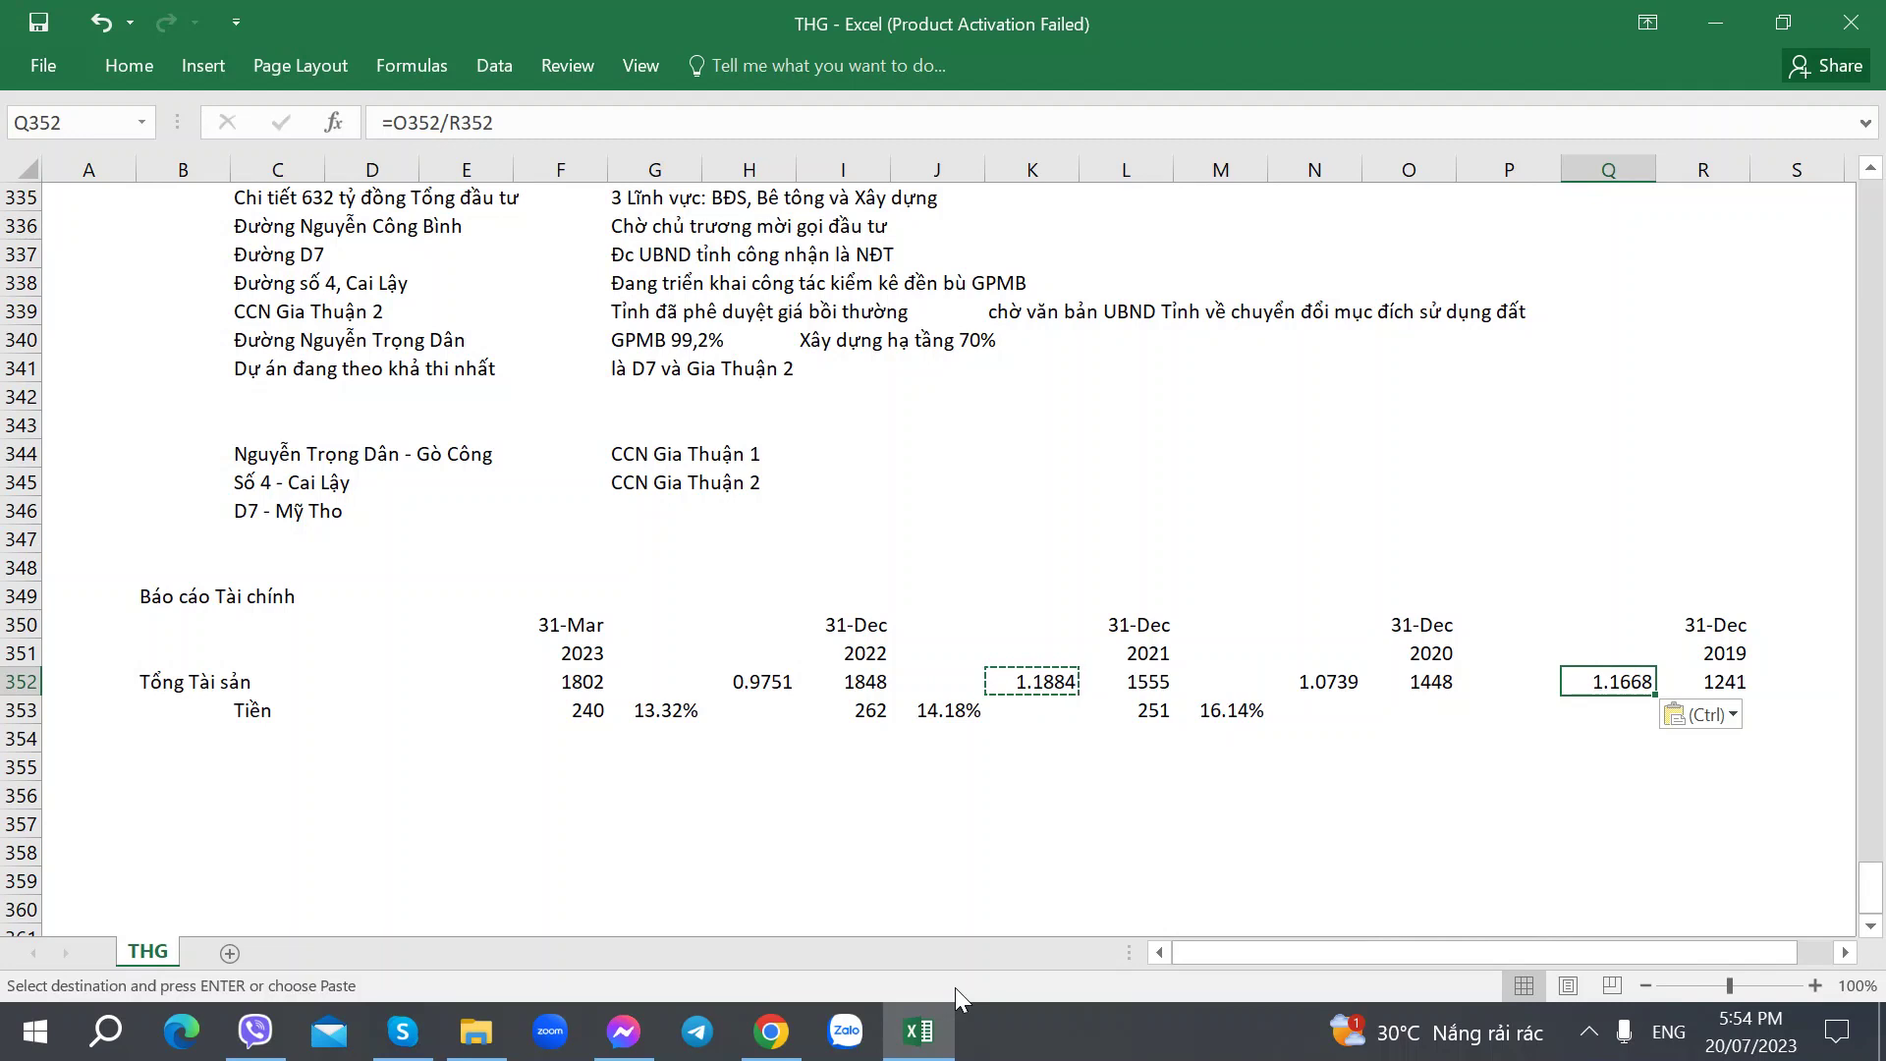
key(Left)
key(Left)
key(Left)
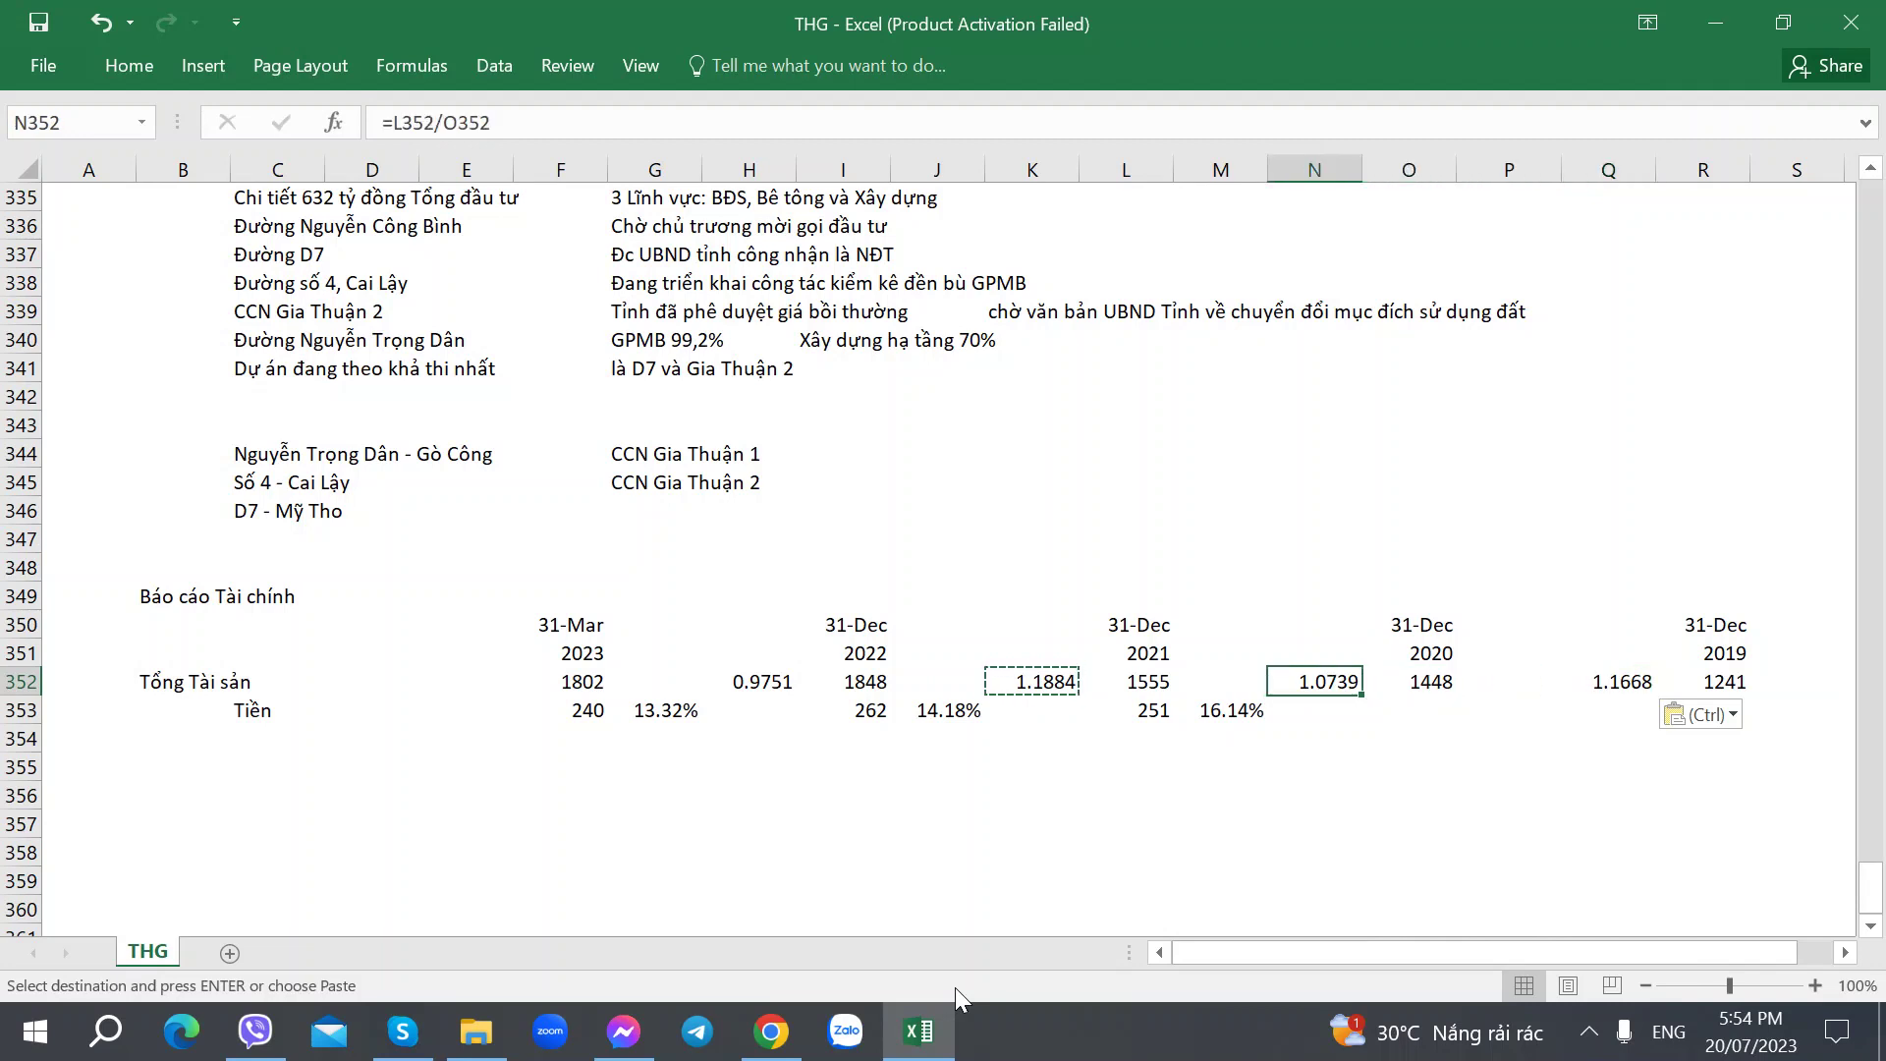
key(Left)
key(Left)
key(Left)
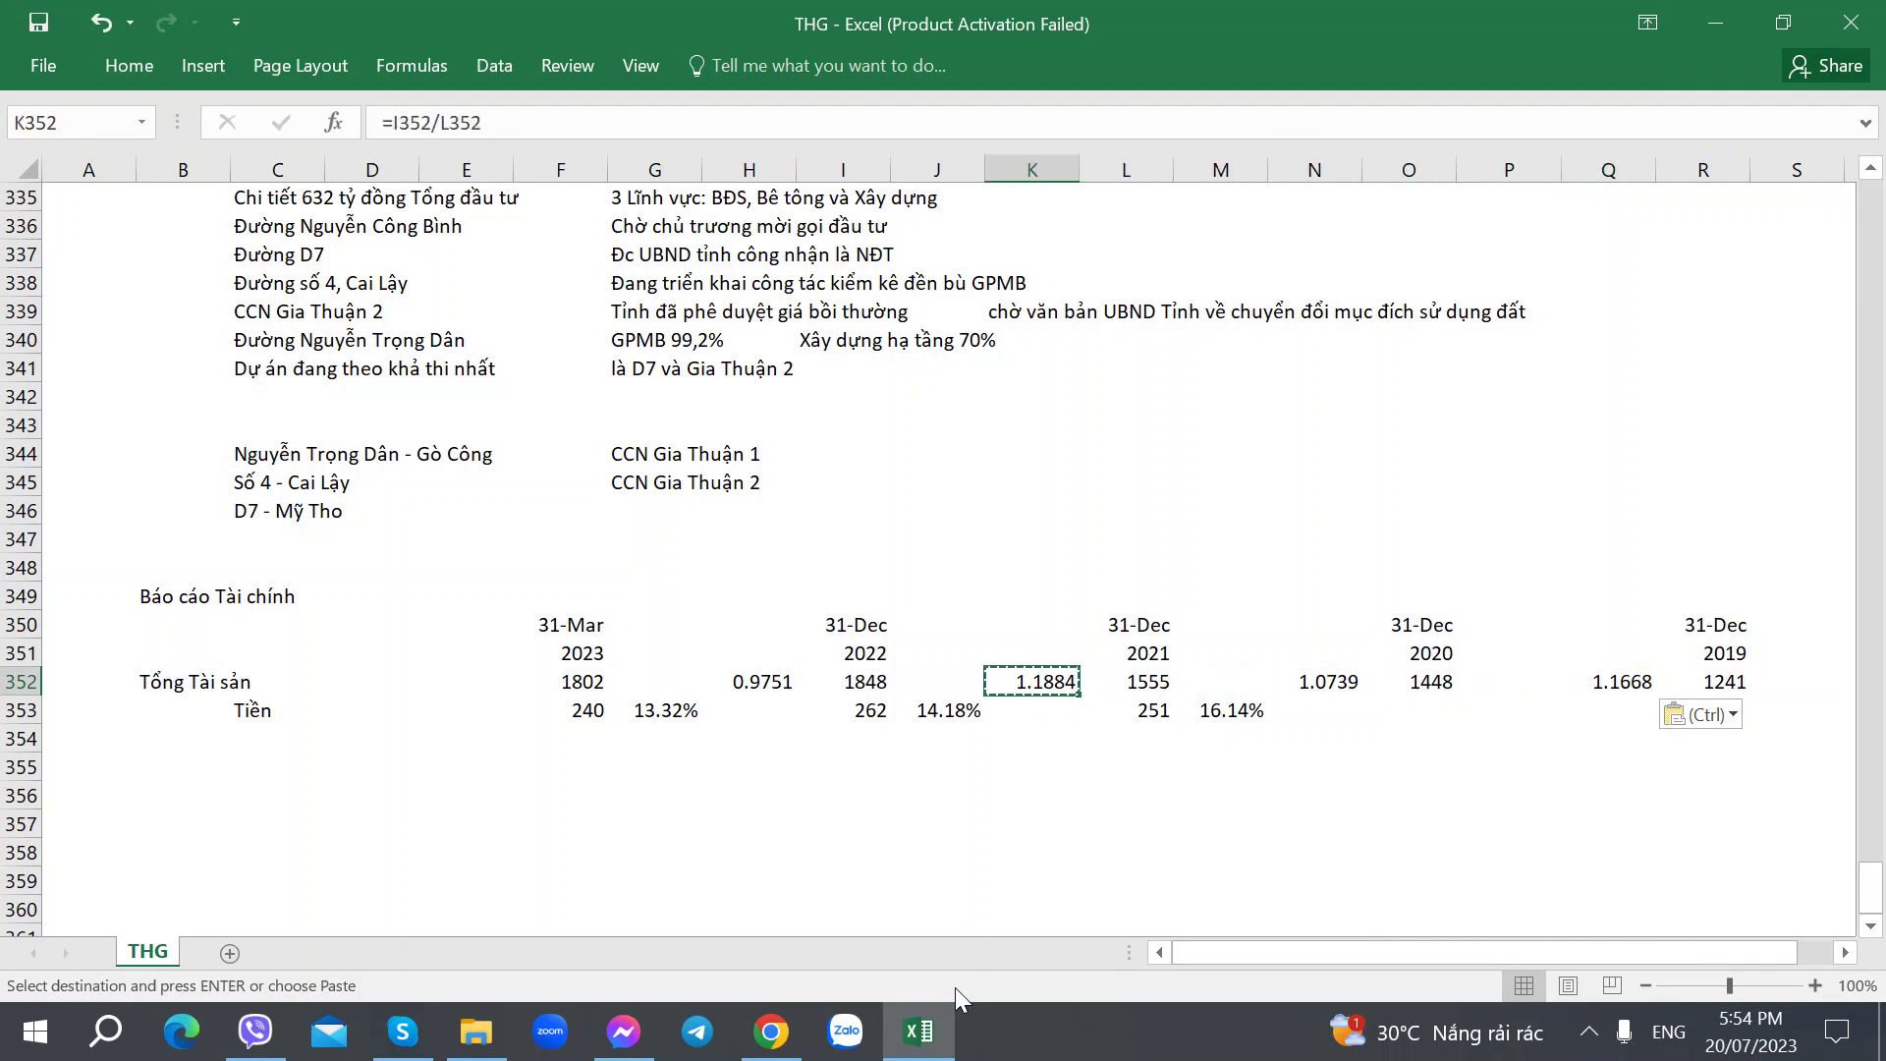
key(Down)
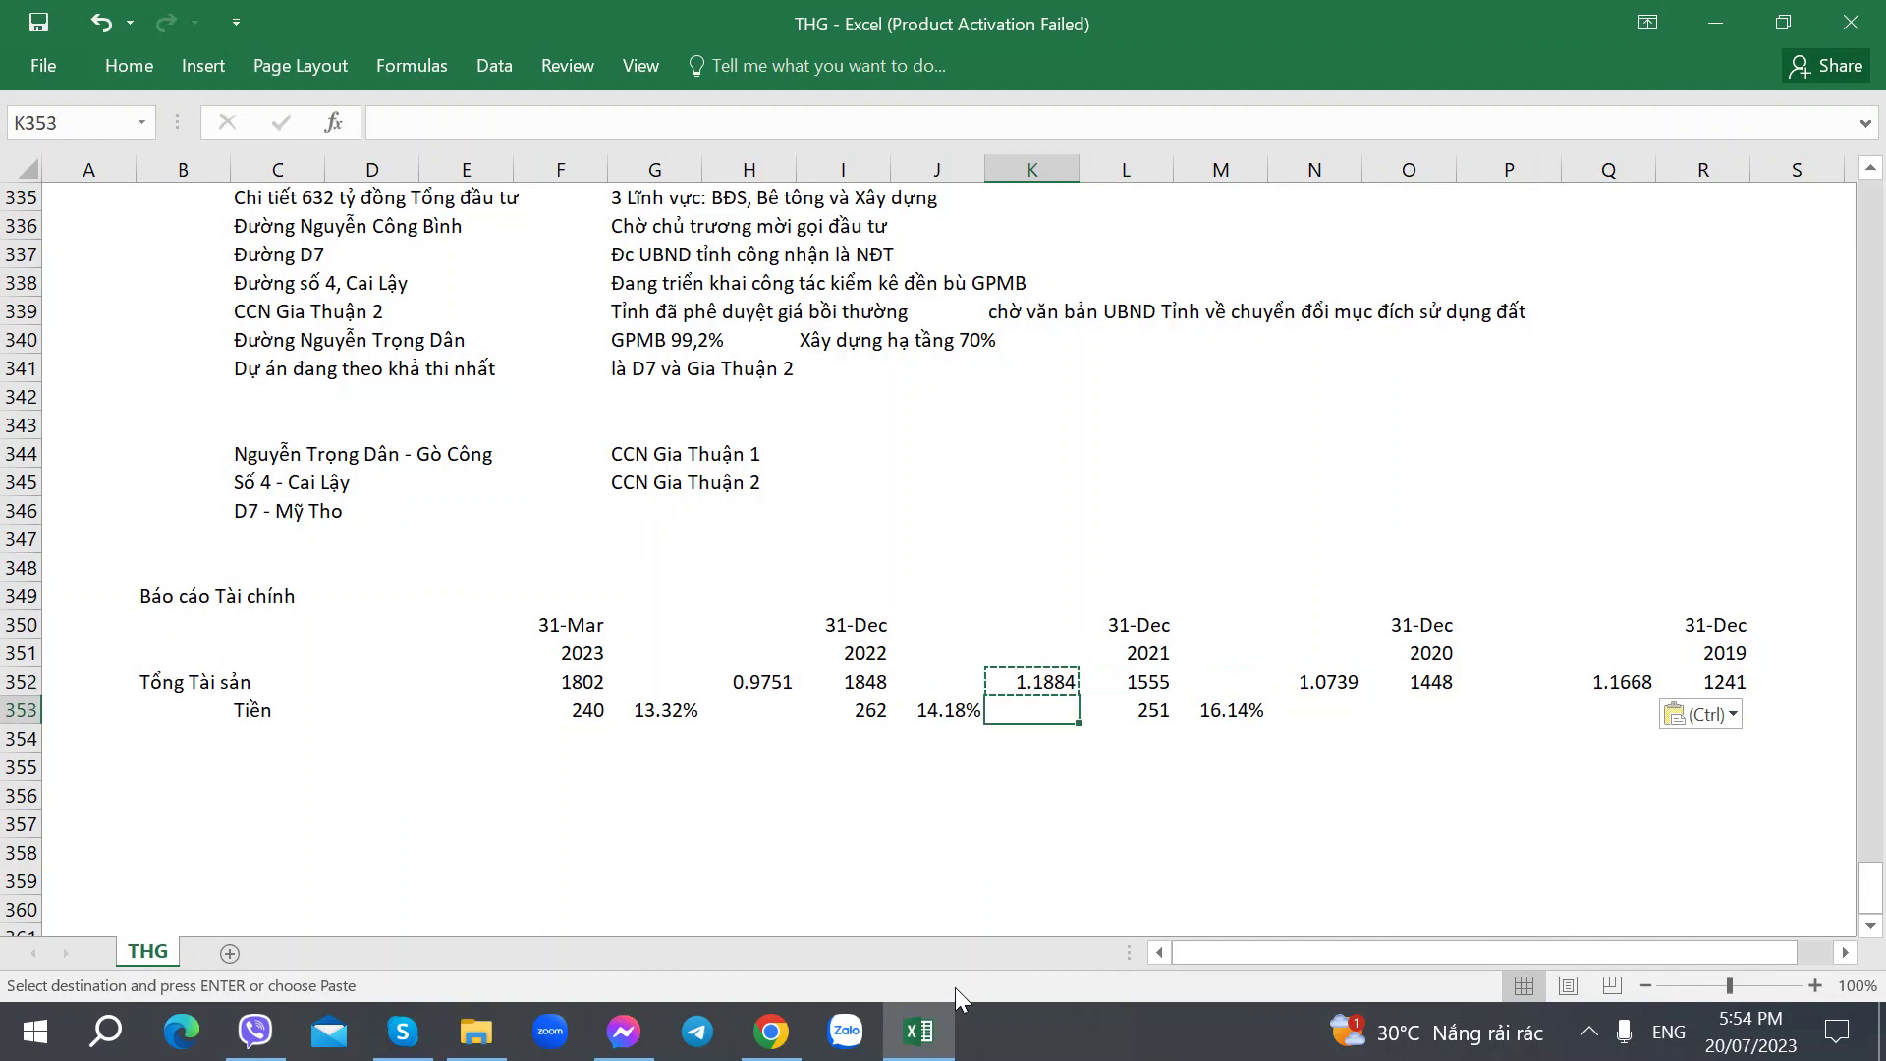
Step: Enter =151+41 as 2020 cash in cell O353, adding closing cash and short-term financial investments from the 2020 report
key(Right)
key(Right)
key(Right)
key(Right)
key(alt+Tab)
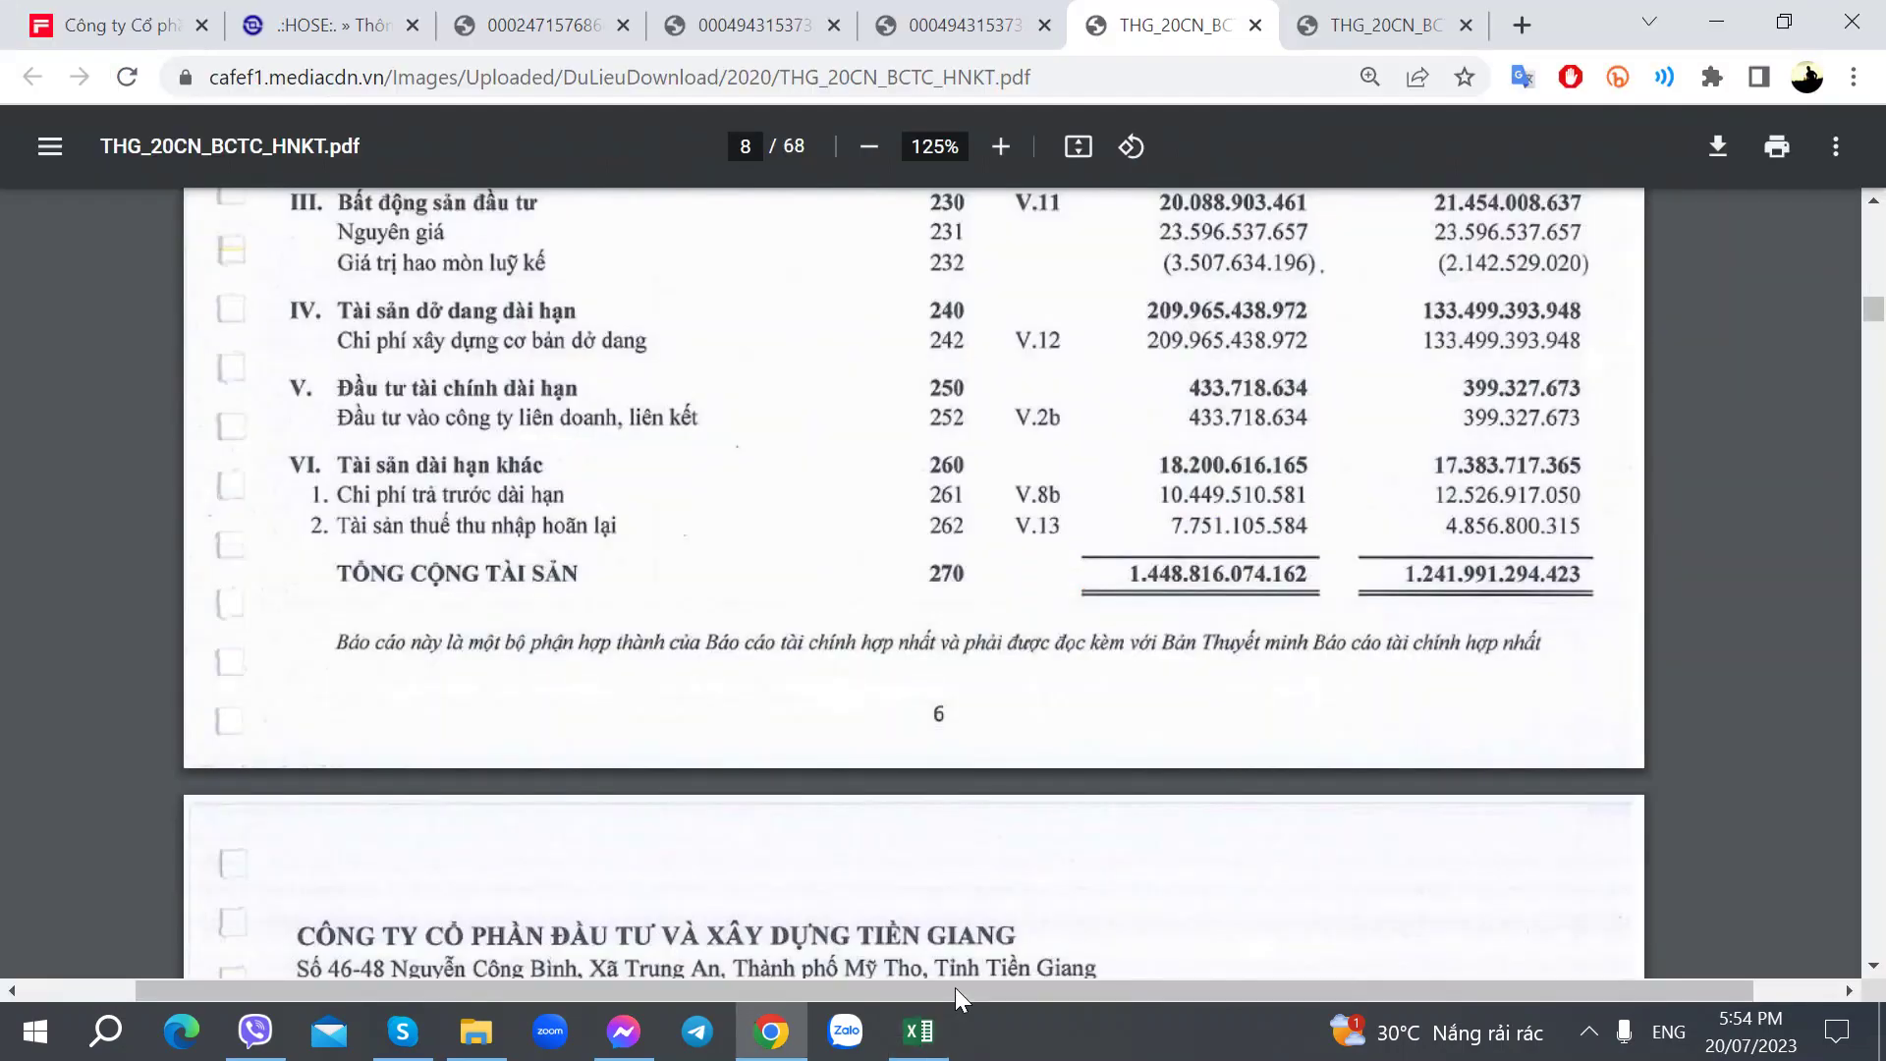
key(alt+Tab)
key(alt+Tab)
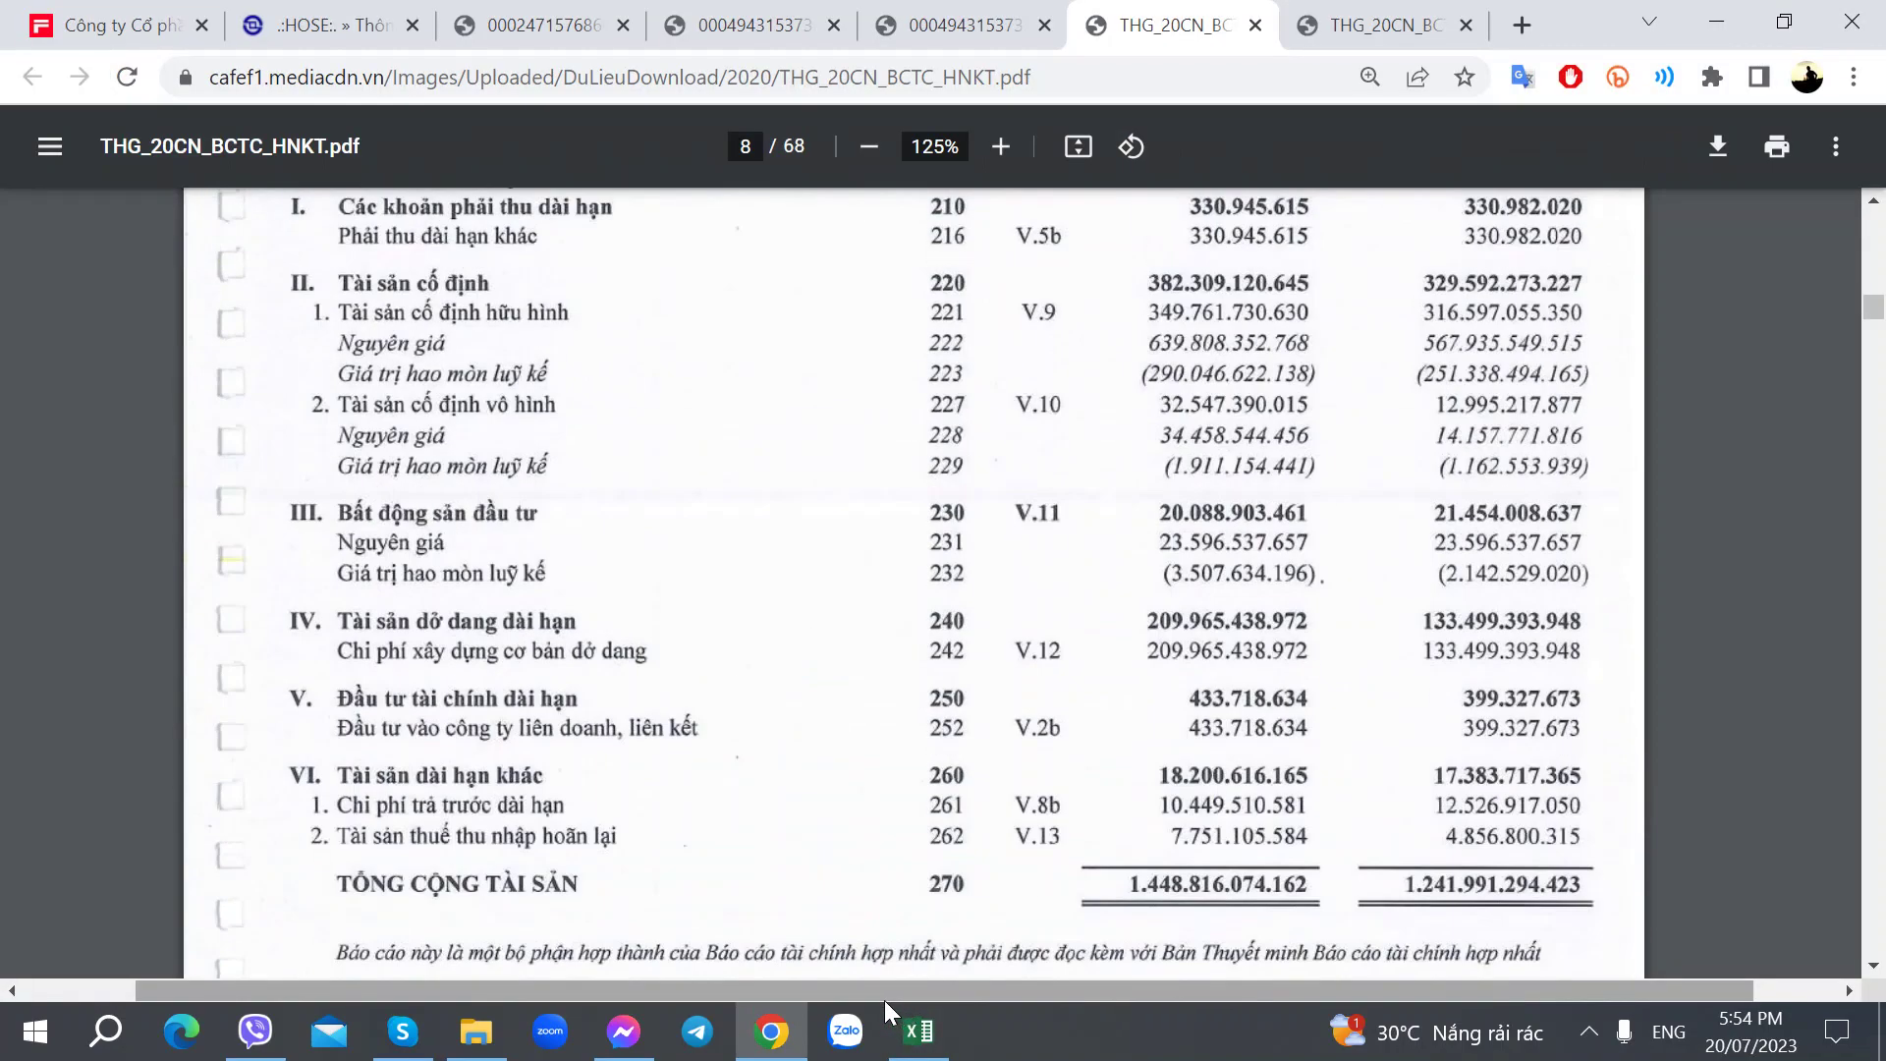
scroll(873, 1000, up, 10)
key(alt+Tab)
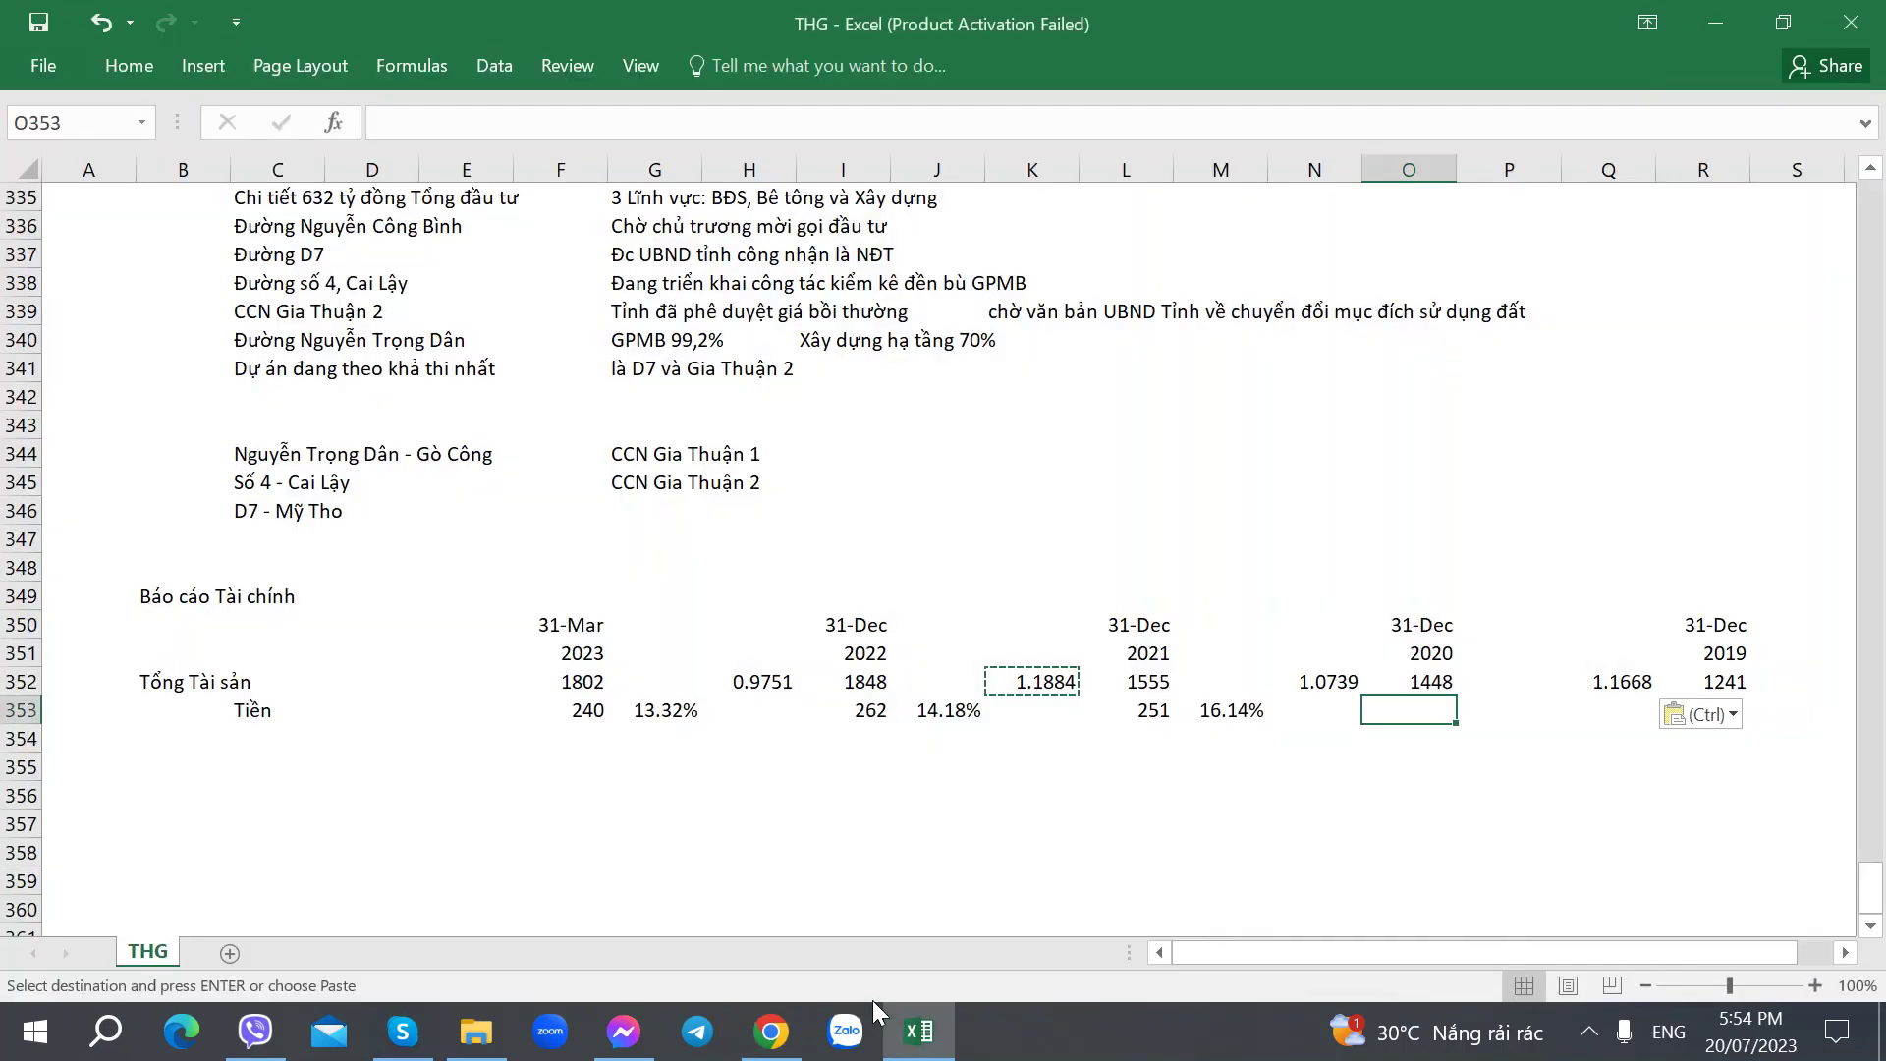
key(alt+Tab)
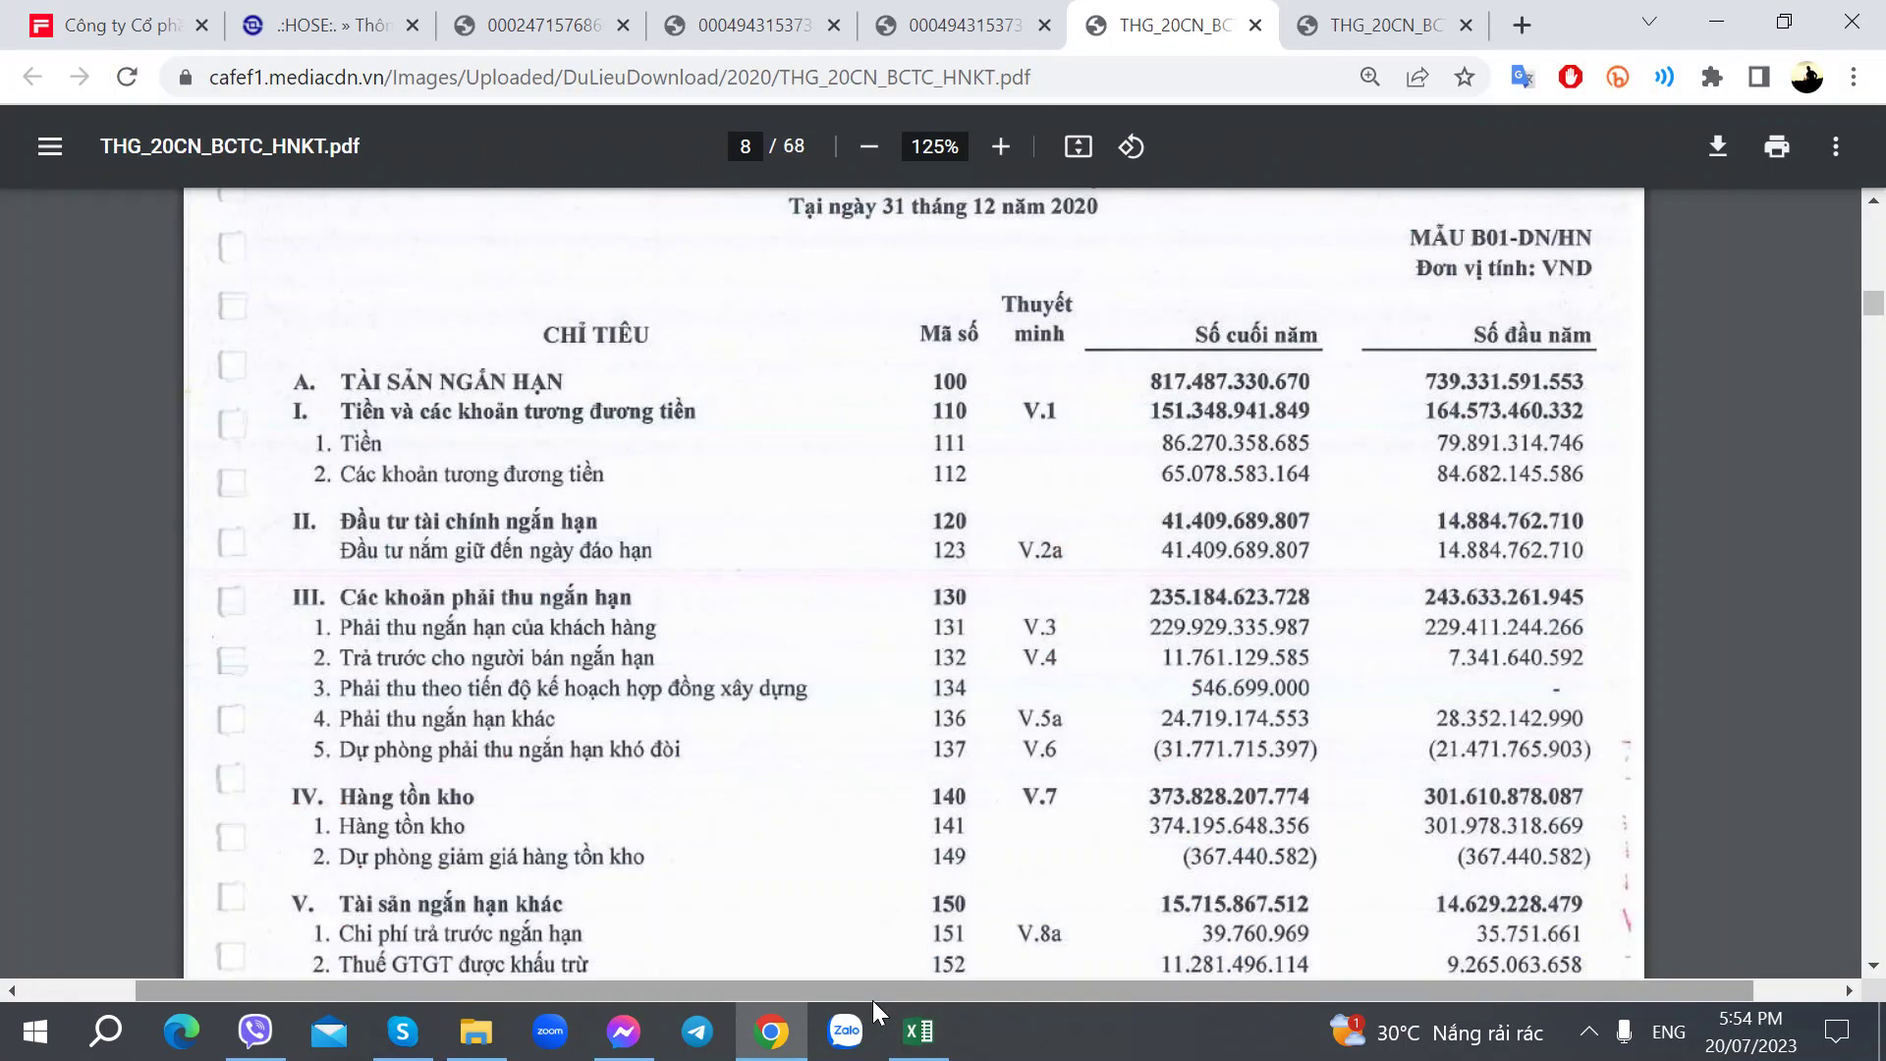
key(alt+Tab)
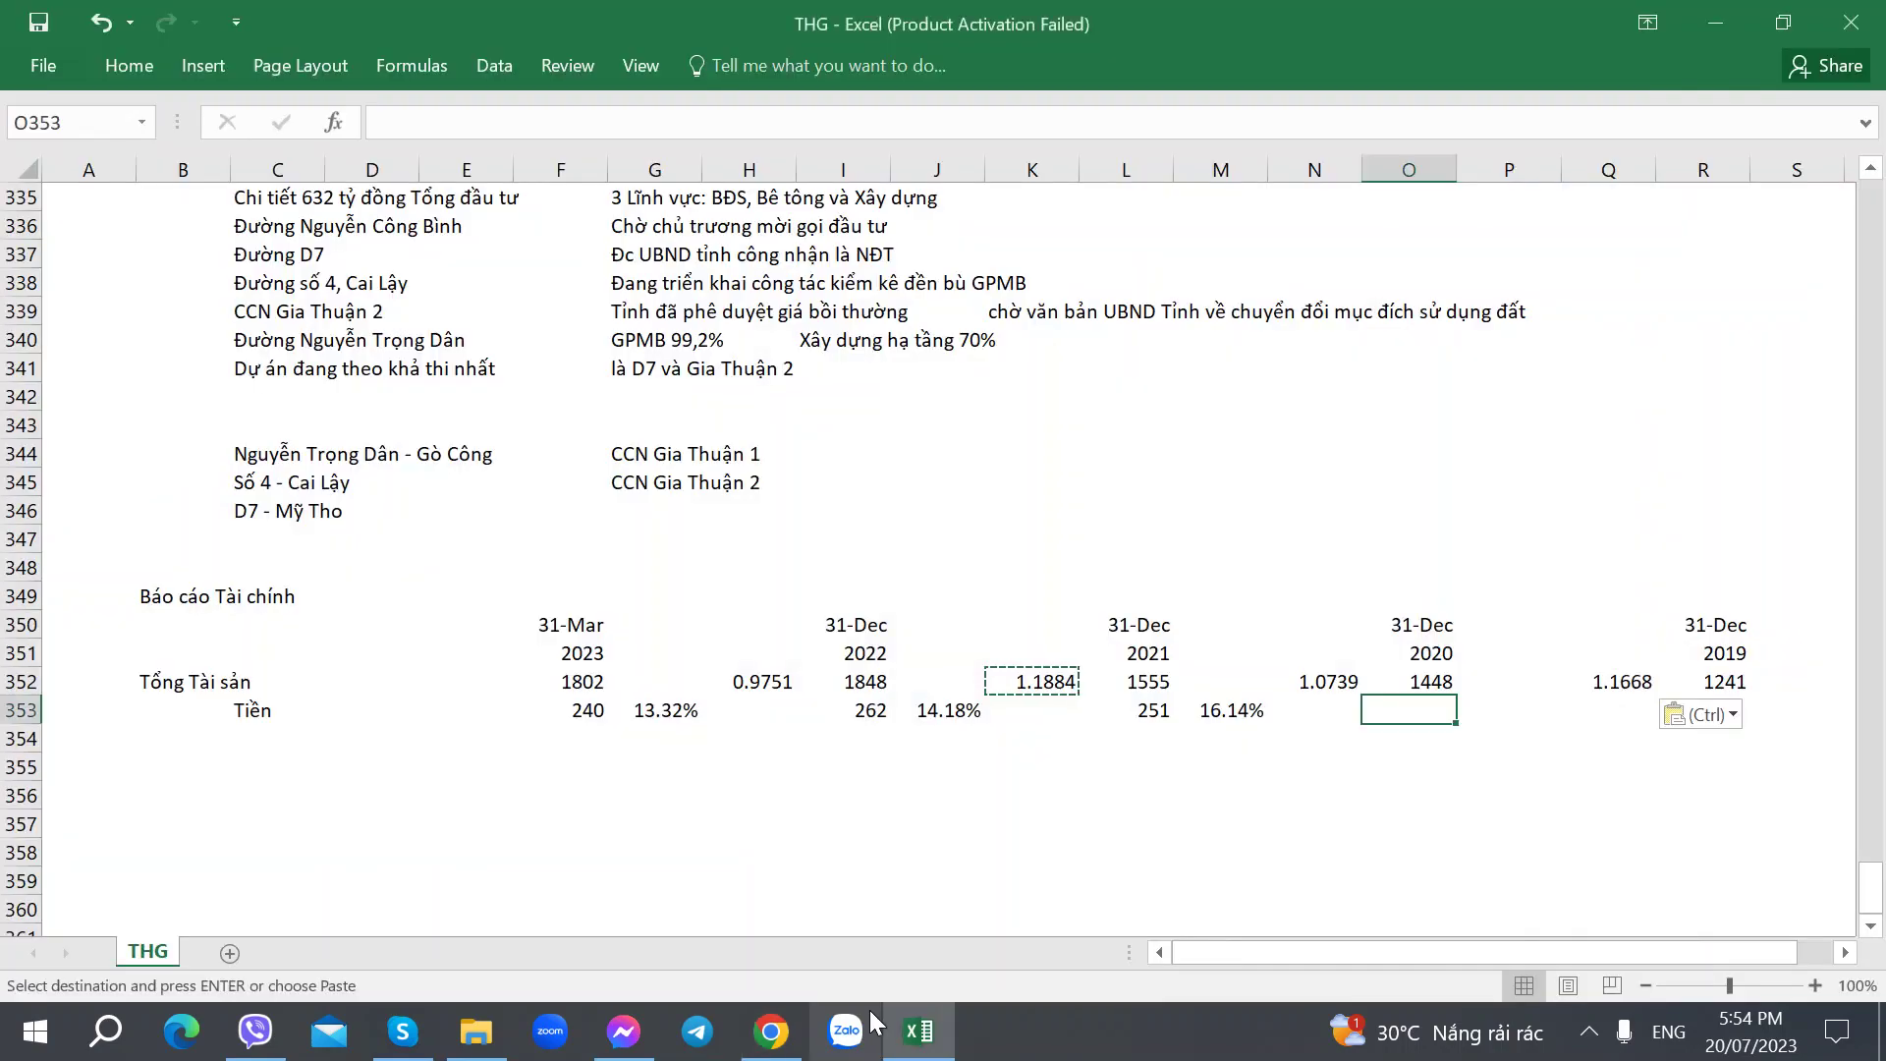
text(=151+)
key(alt+Tab)
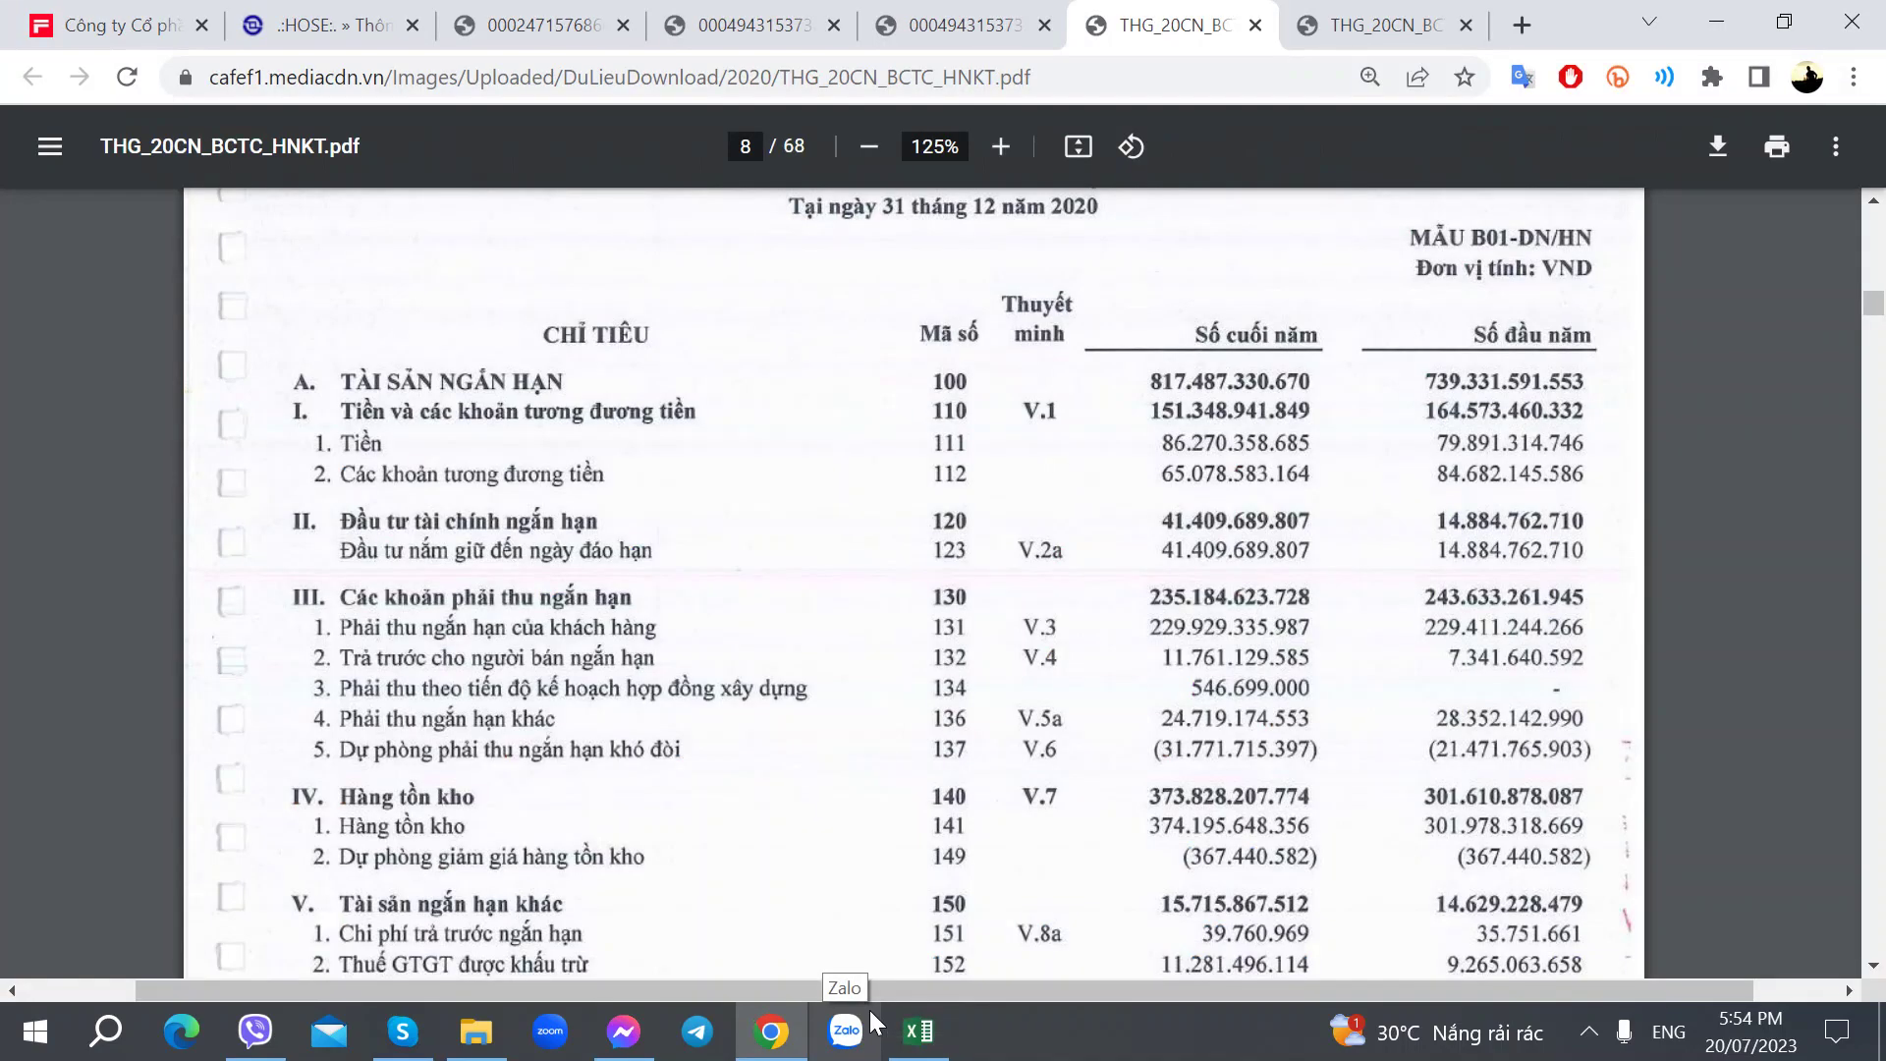
key(alt+Tab)
text(41)
key(Tab)
Step: Copy the cash share formula from M353 into P353 for 2020
key(Left)
key(Left)
key(Left)
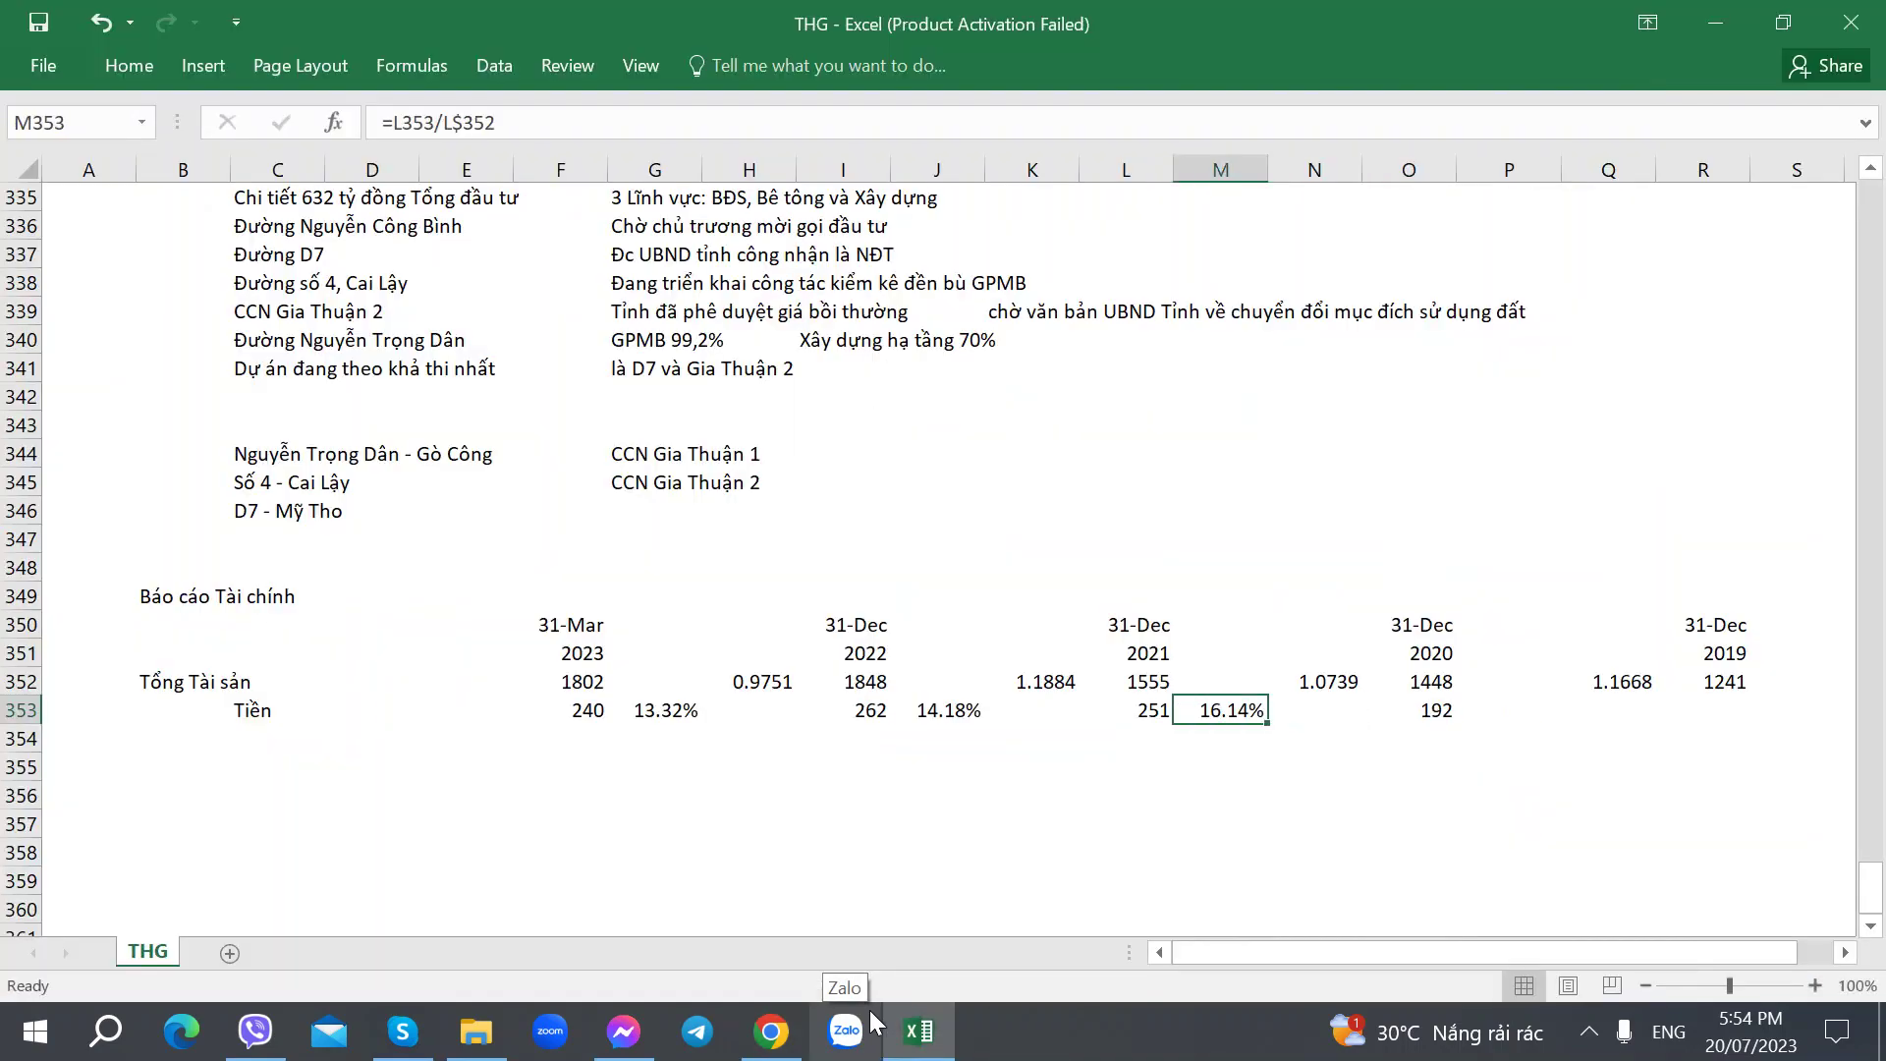
key(ctrl+c)
key(Right)
key(Right)
key(Right)
key(ctrl+v)
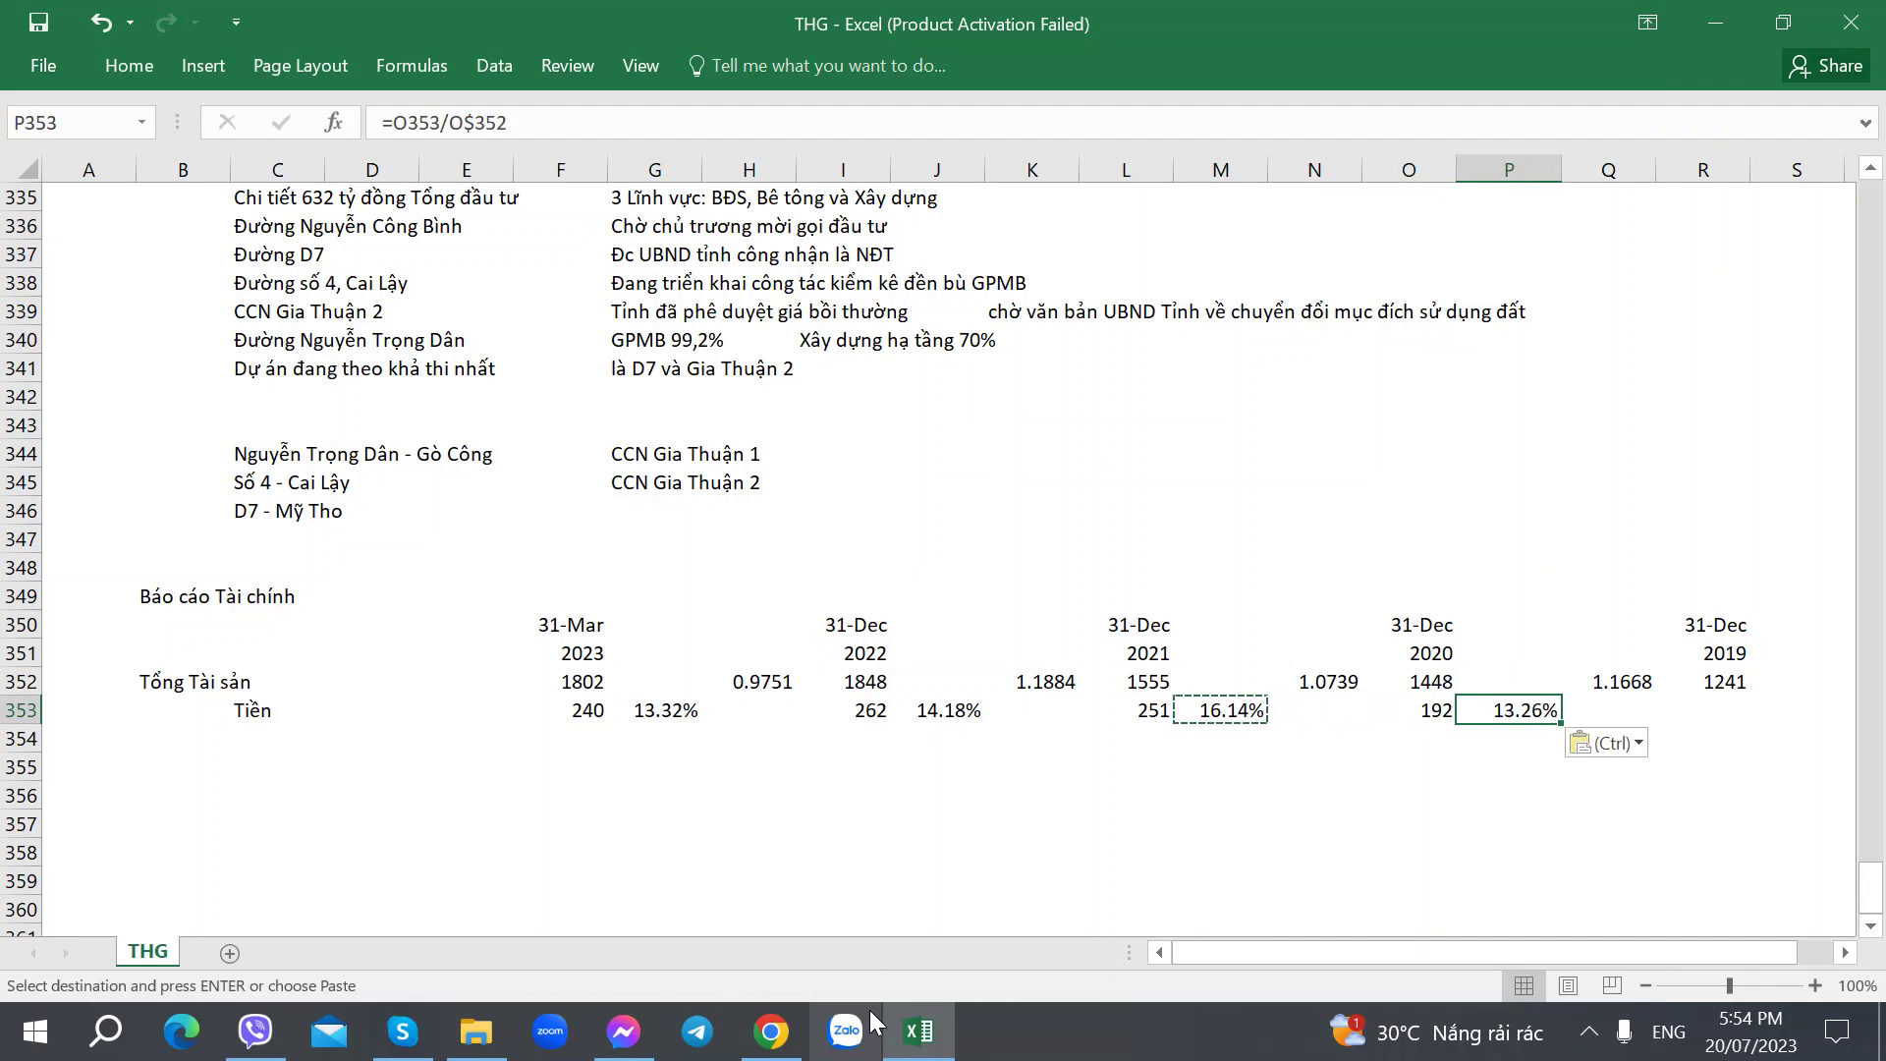
Step: Enter =164+14 as 2019 cash in cell R353, adding opening cash and short-term financial investments from the 2020 report
key(Right)
key(Right)
key(alt+Tab)
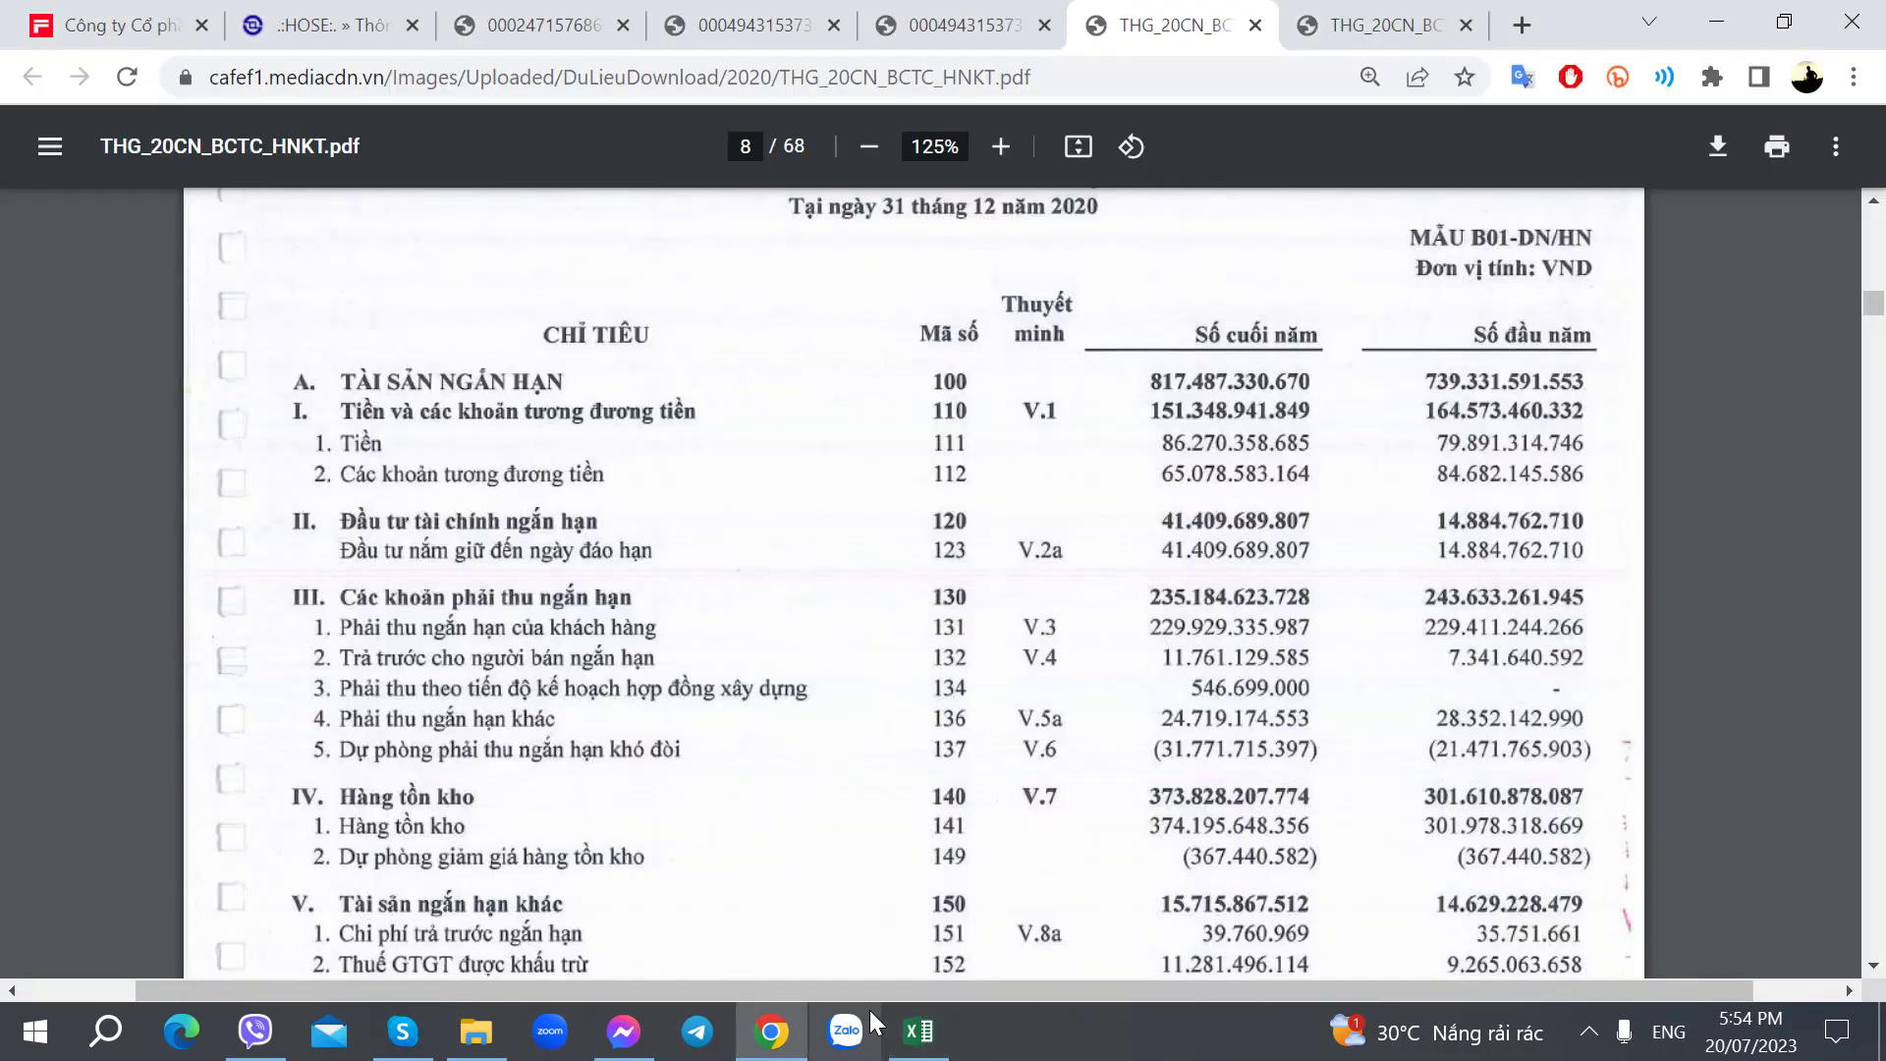
key(alt+Tab)
text(=164+)
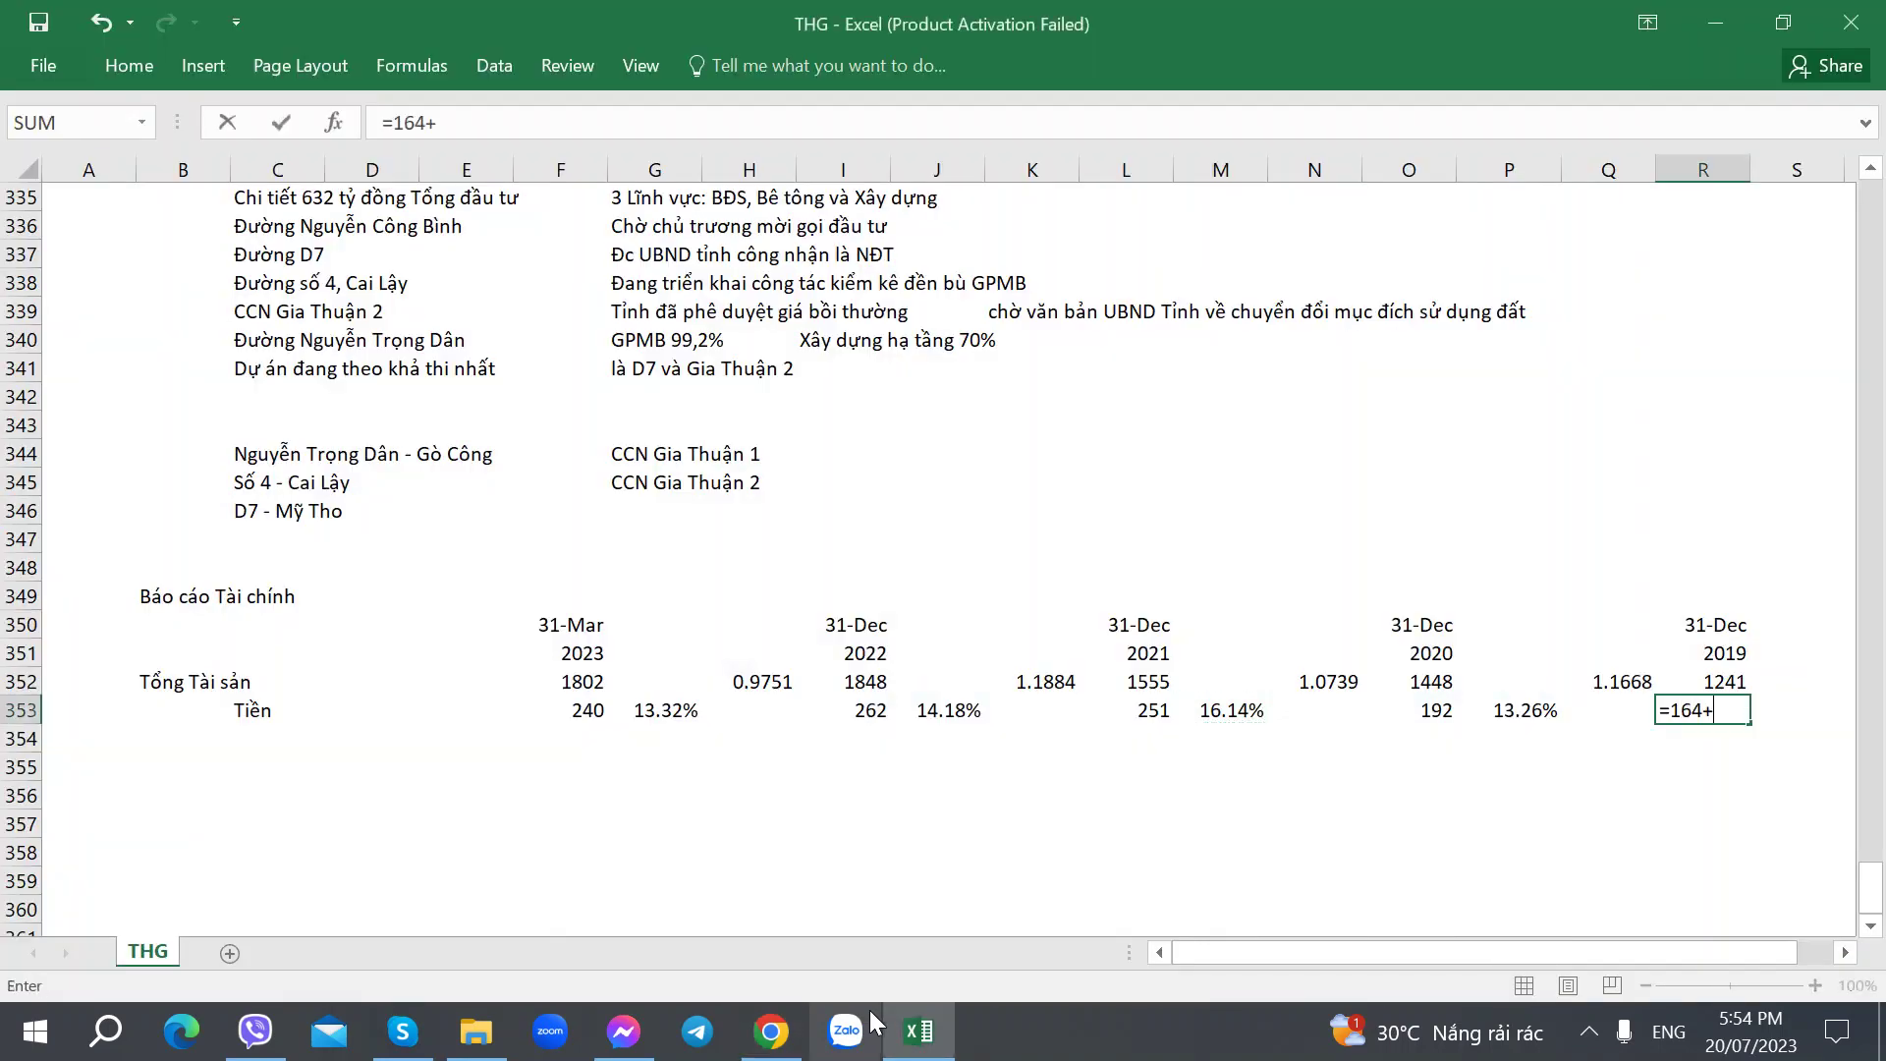
key(alt+Tab)
key(alt+Tab)
text(14)
key(Tab)
key(Left)
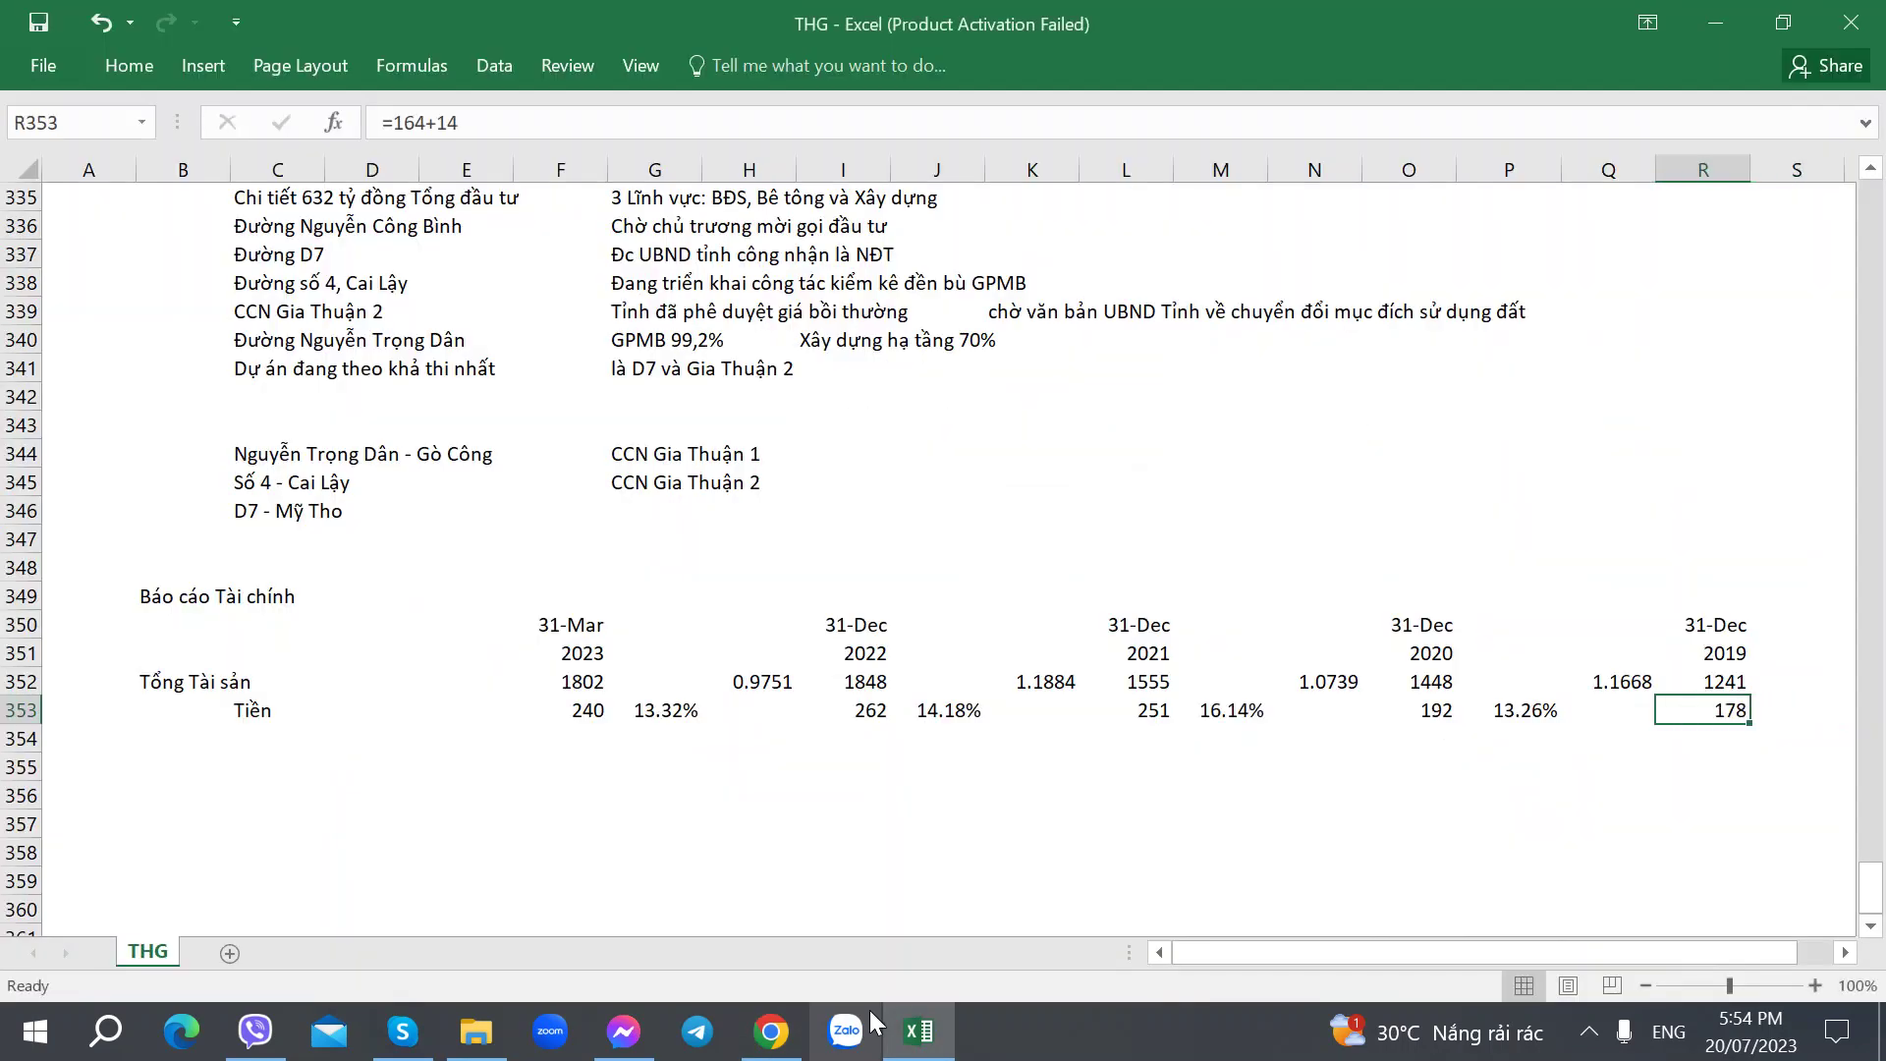
Step: Copy the cash share formula from P353 into S353 for 2019
key(Left)
key(Left)
key(ctrl+c)
key(Right)
key(Right)
key(Right)
key(ctrl+v)
key(Down)
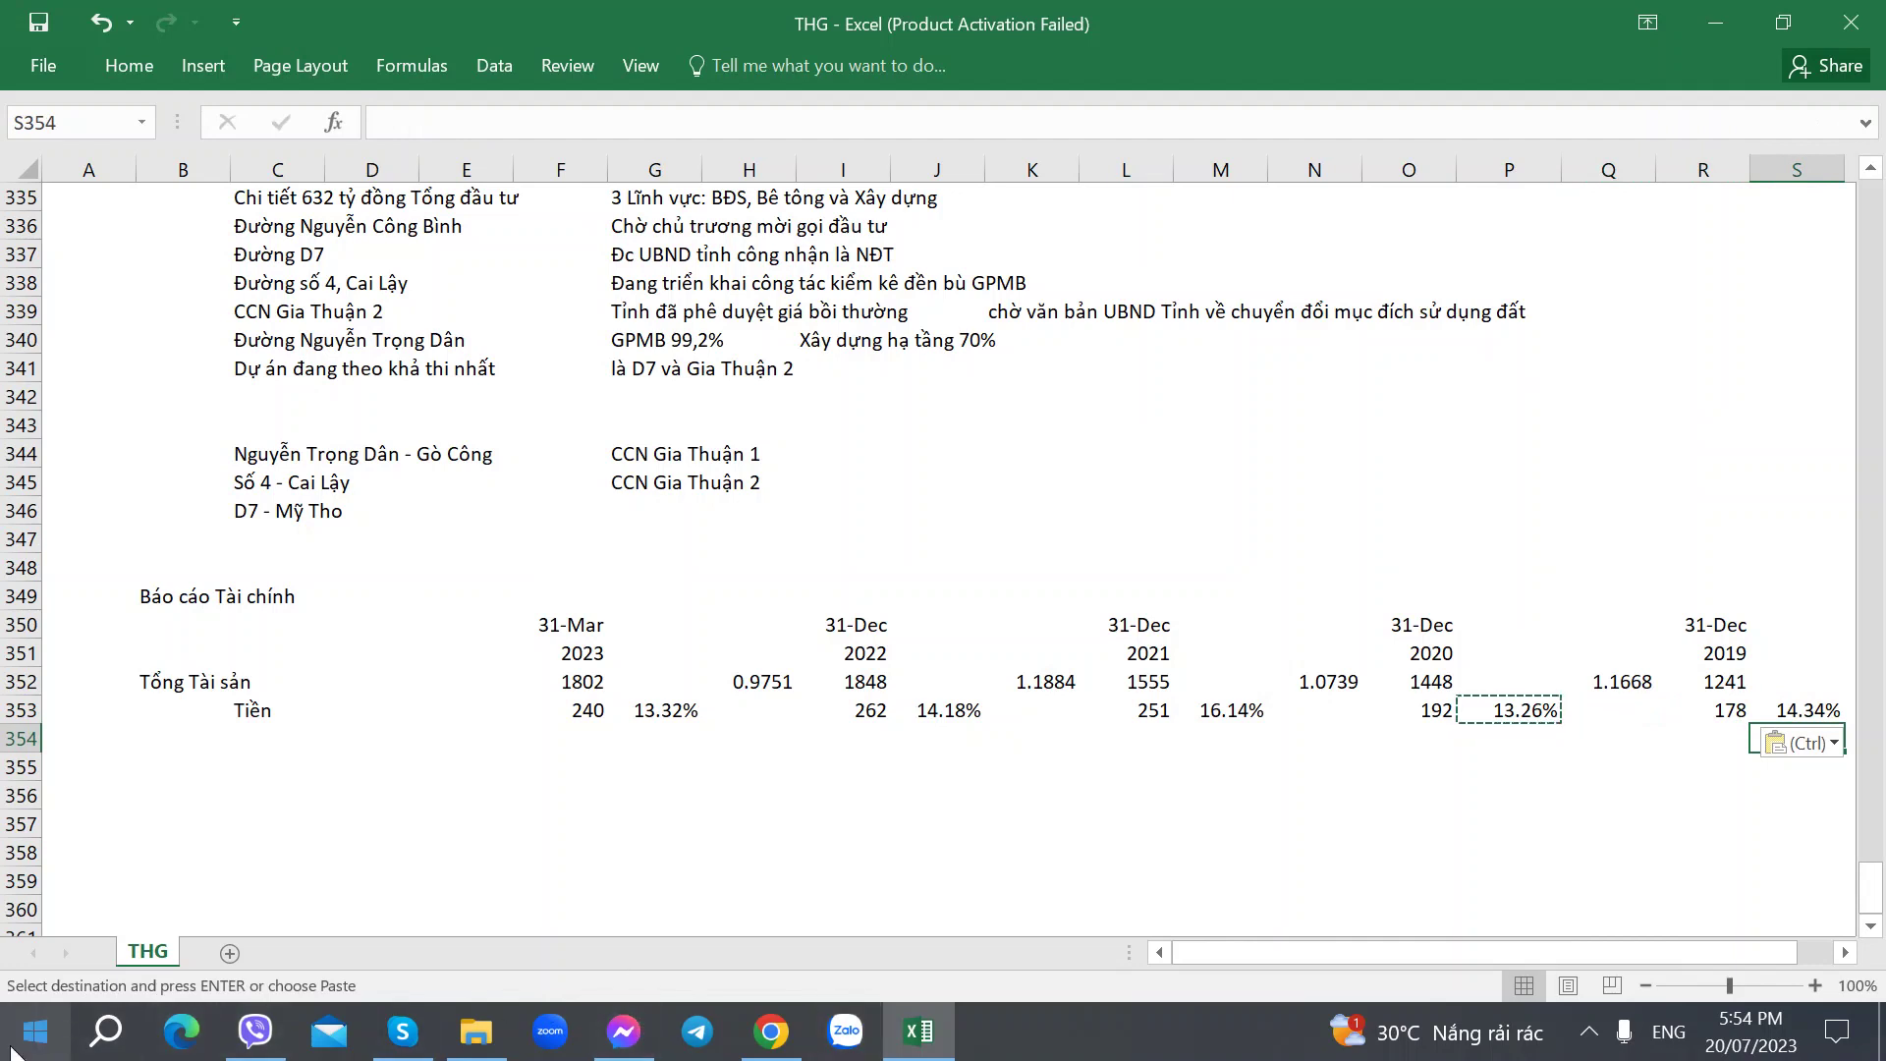
Step: Compare the cash share of total assets across the year columns in row 353
click(651, 710)
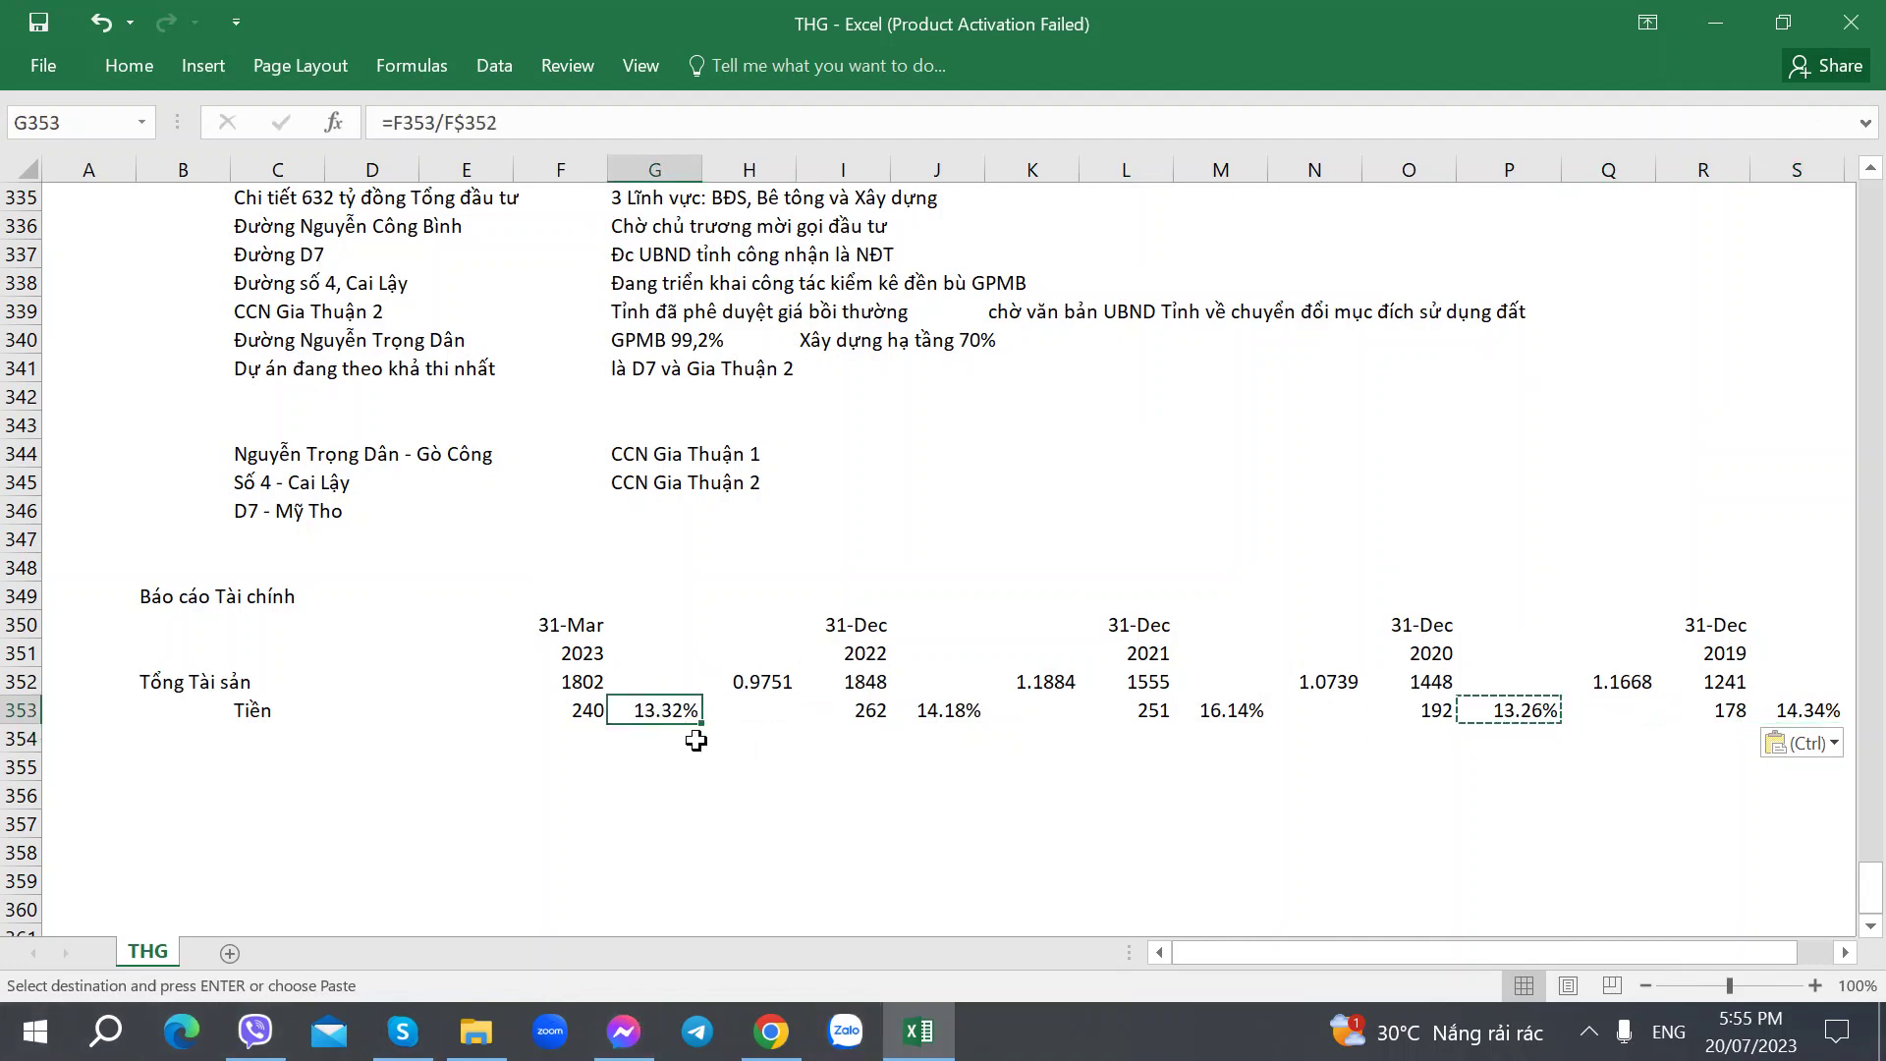
click(1803, 710)
click(1508, 710)
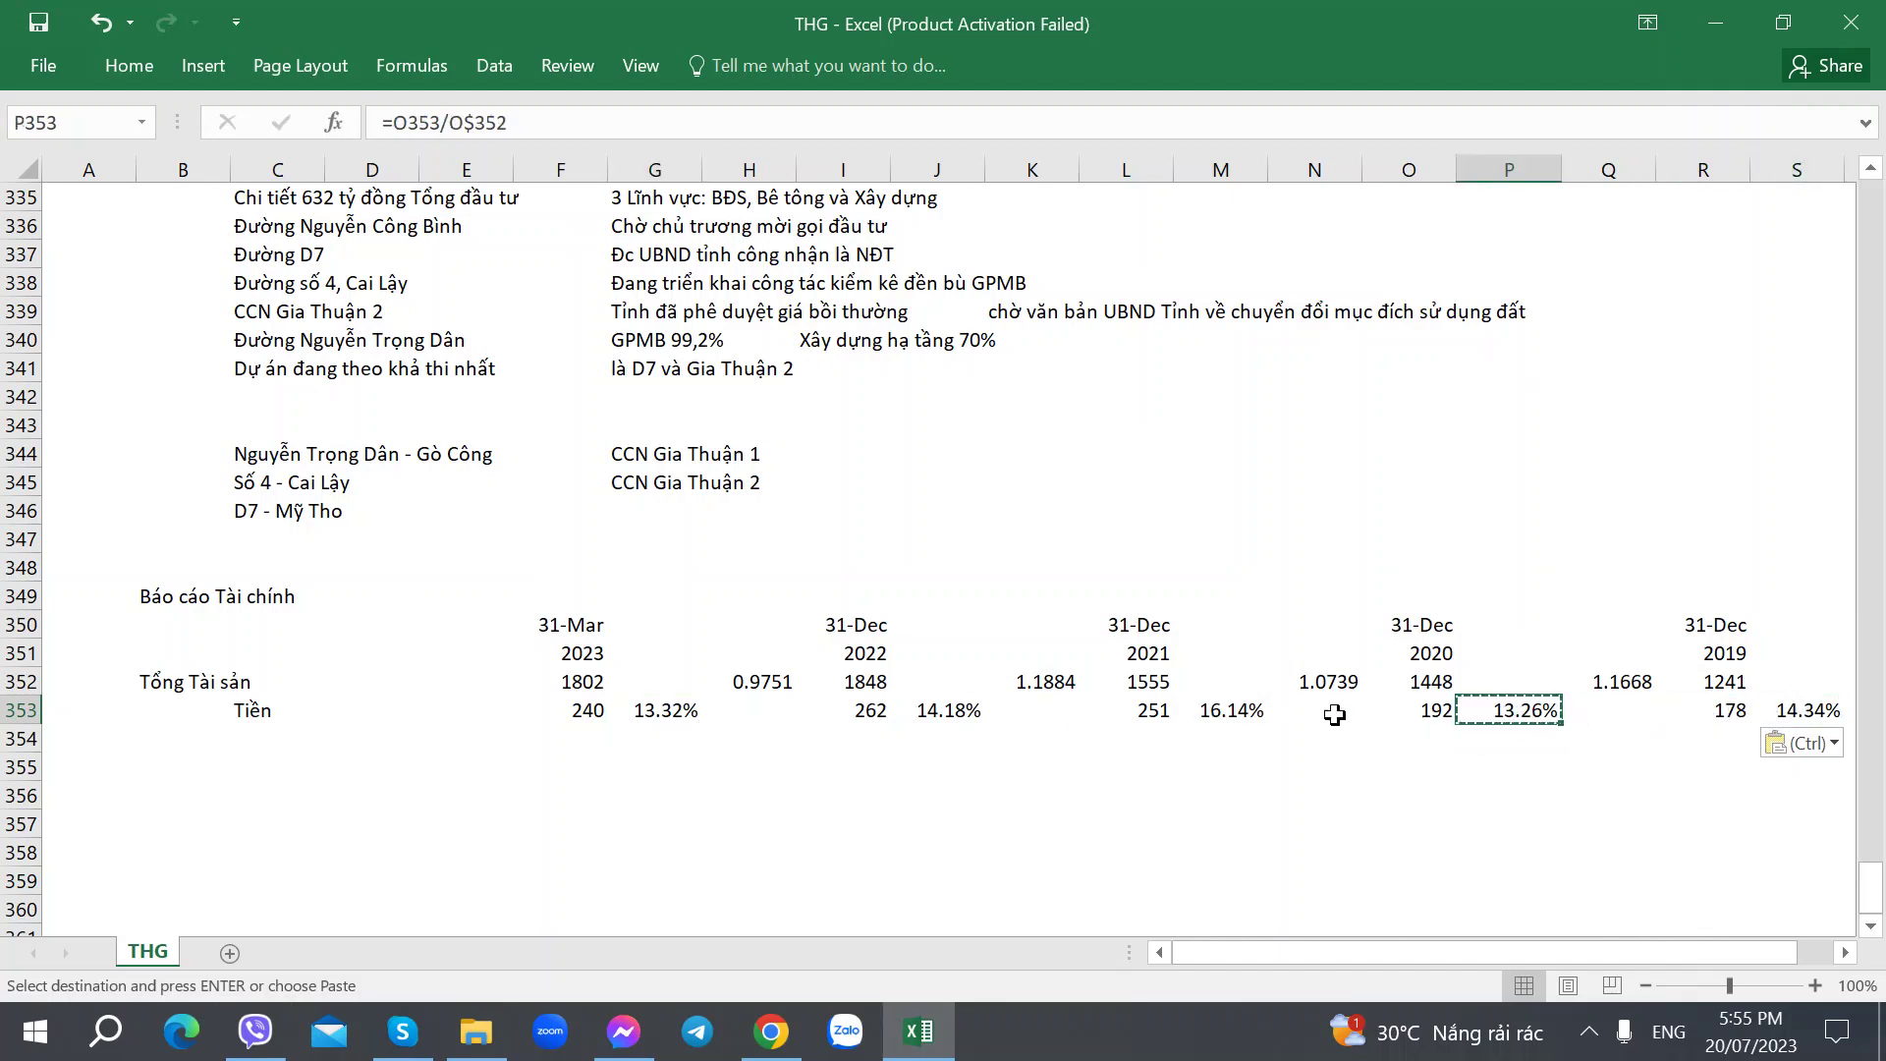
click(938, 711)
click(589, 713)
click(653, 717)
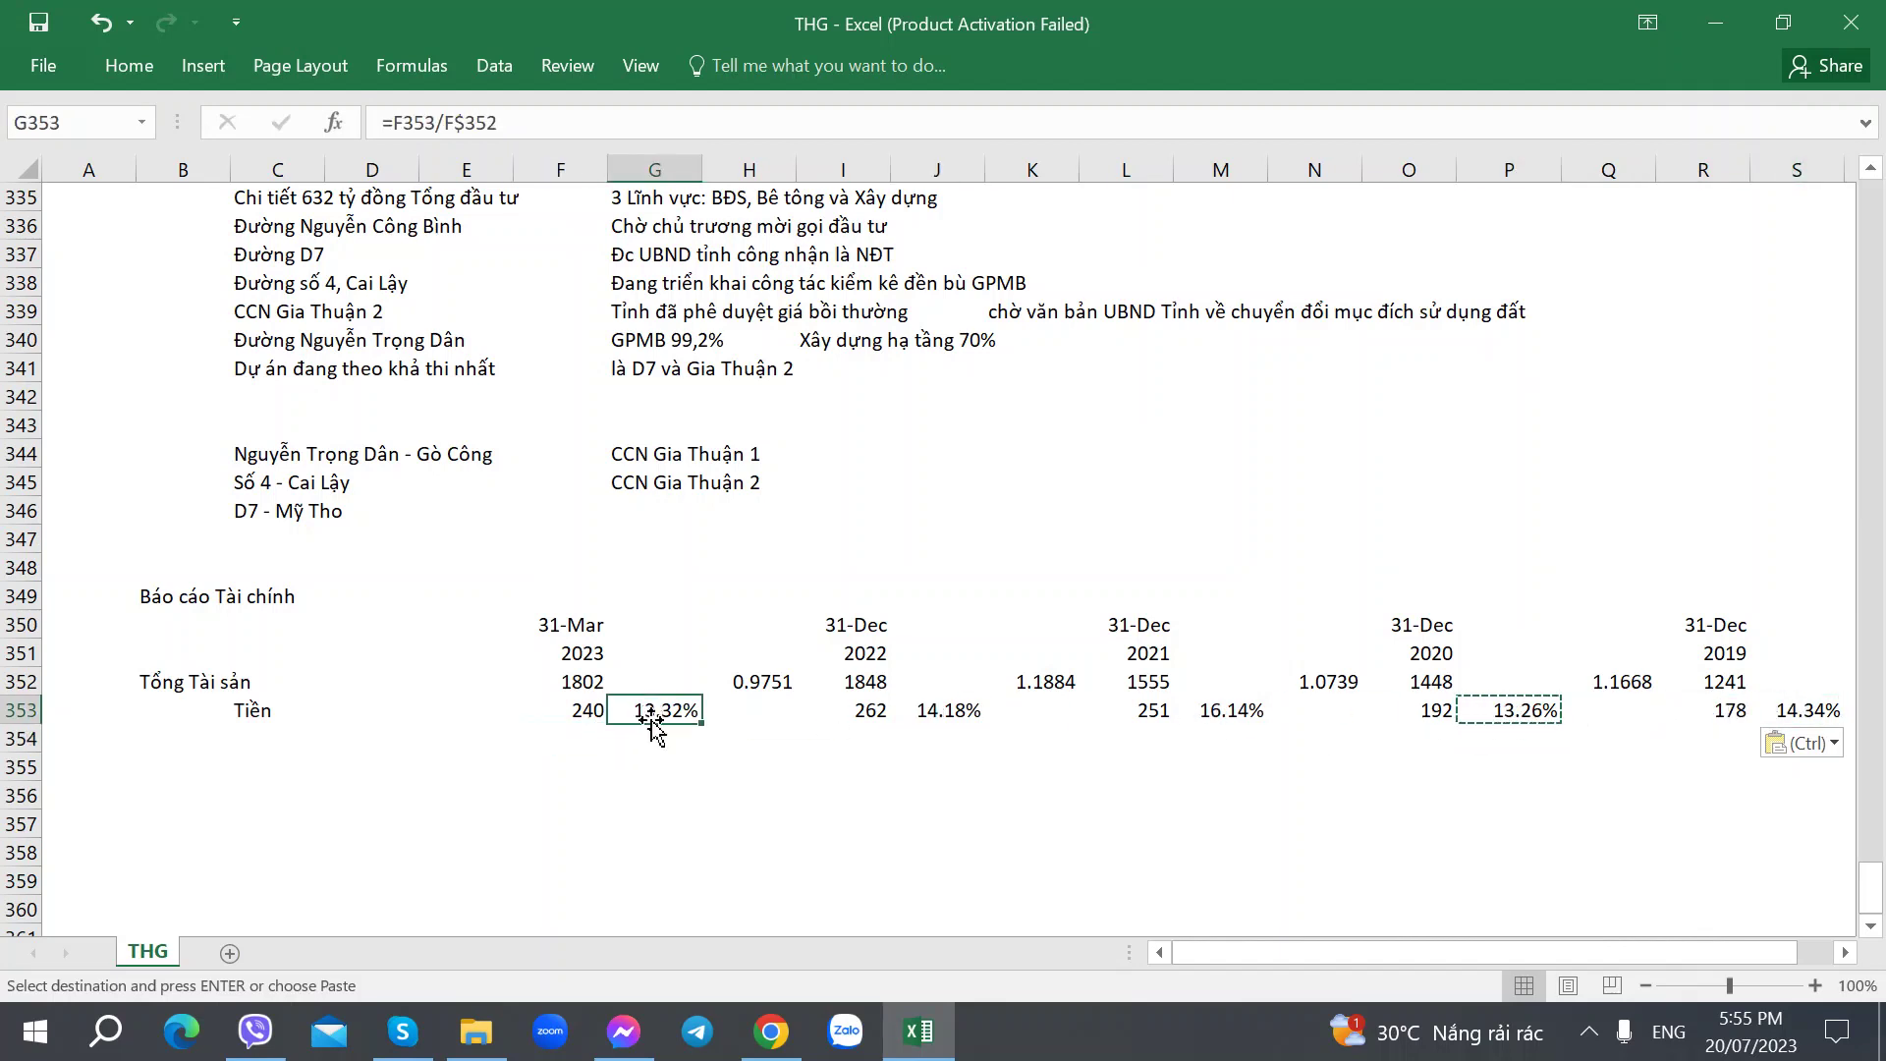
click(254, 724)
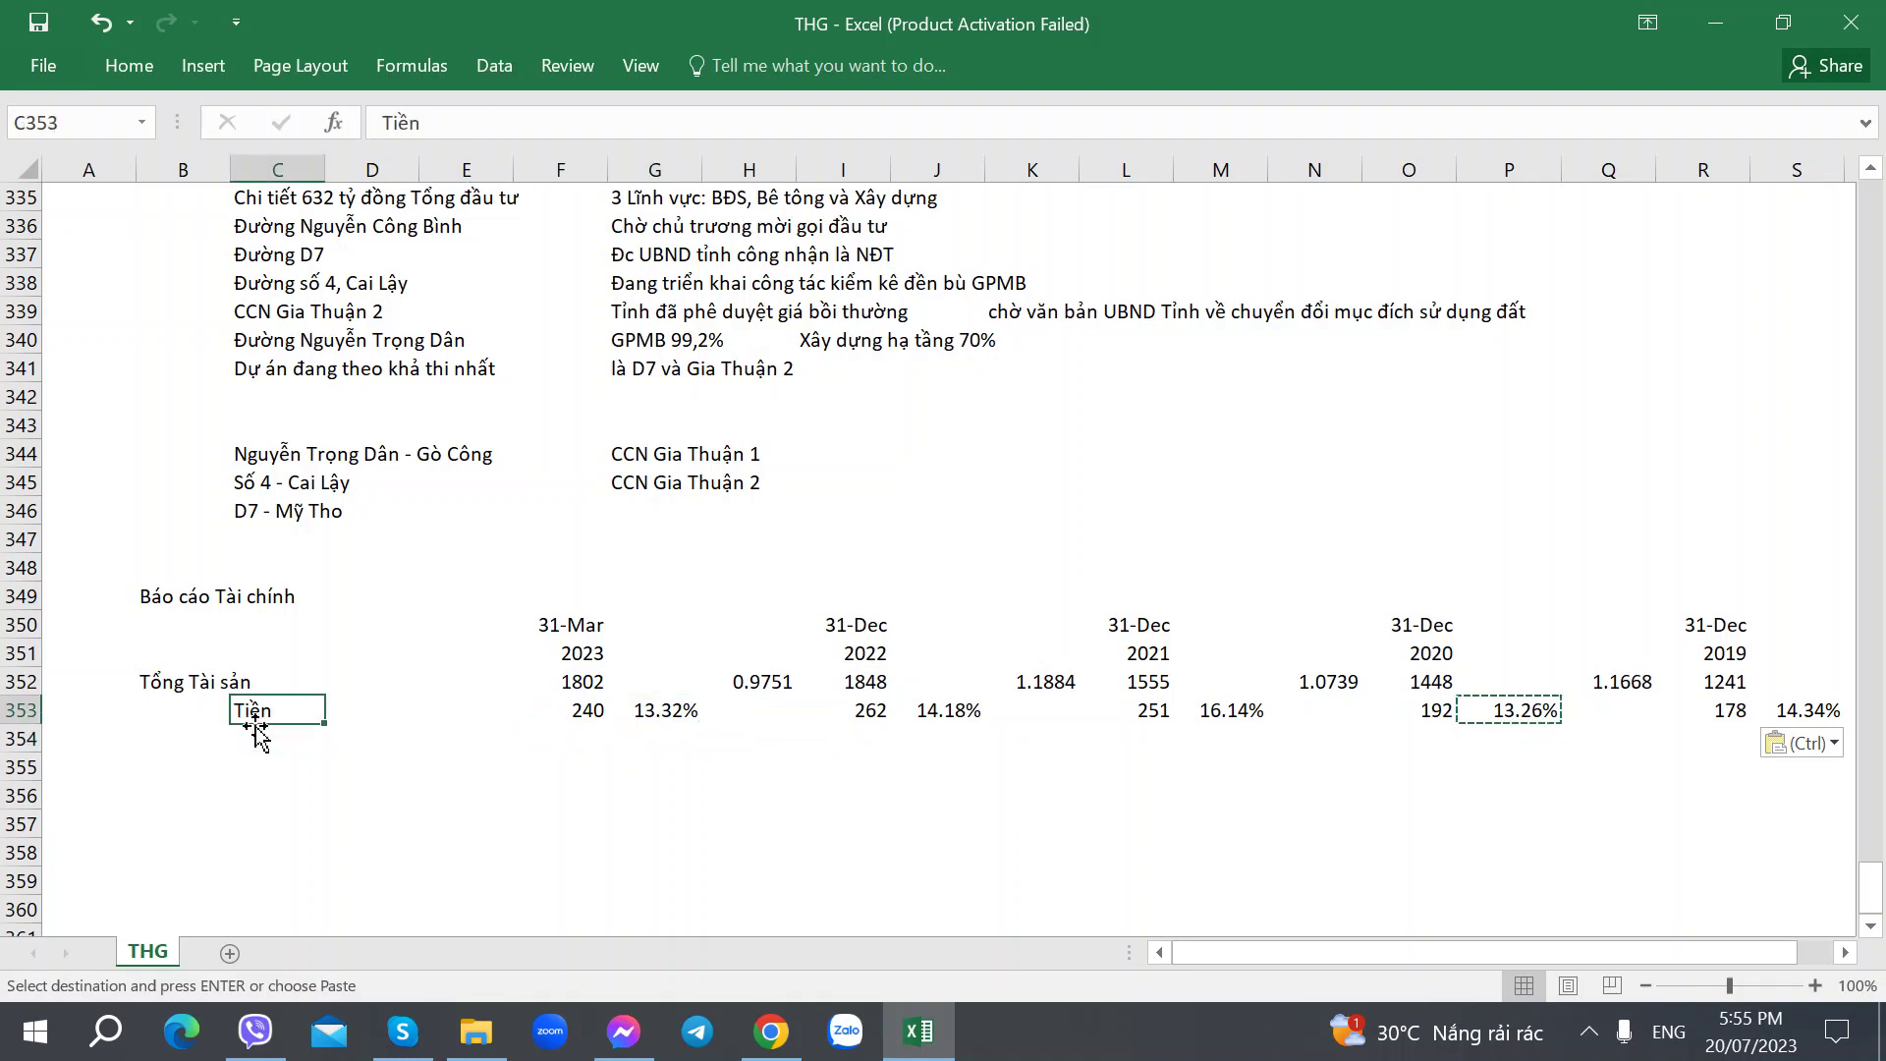
Step: Consult the receivables items in the 2022 report's balance sheet and add the row label "Phải thu" in cell C354
key(Escape)
click(235, 741)
key(alt+Tab)
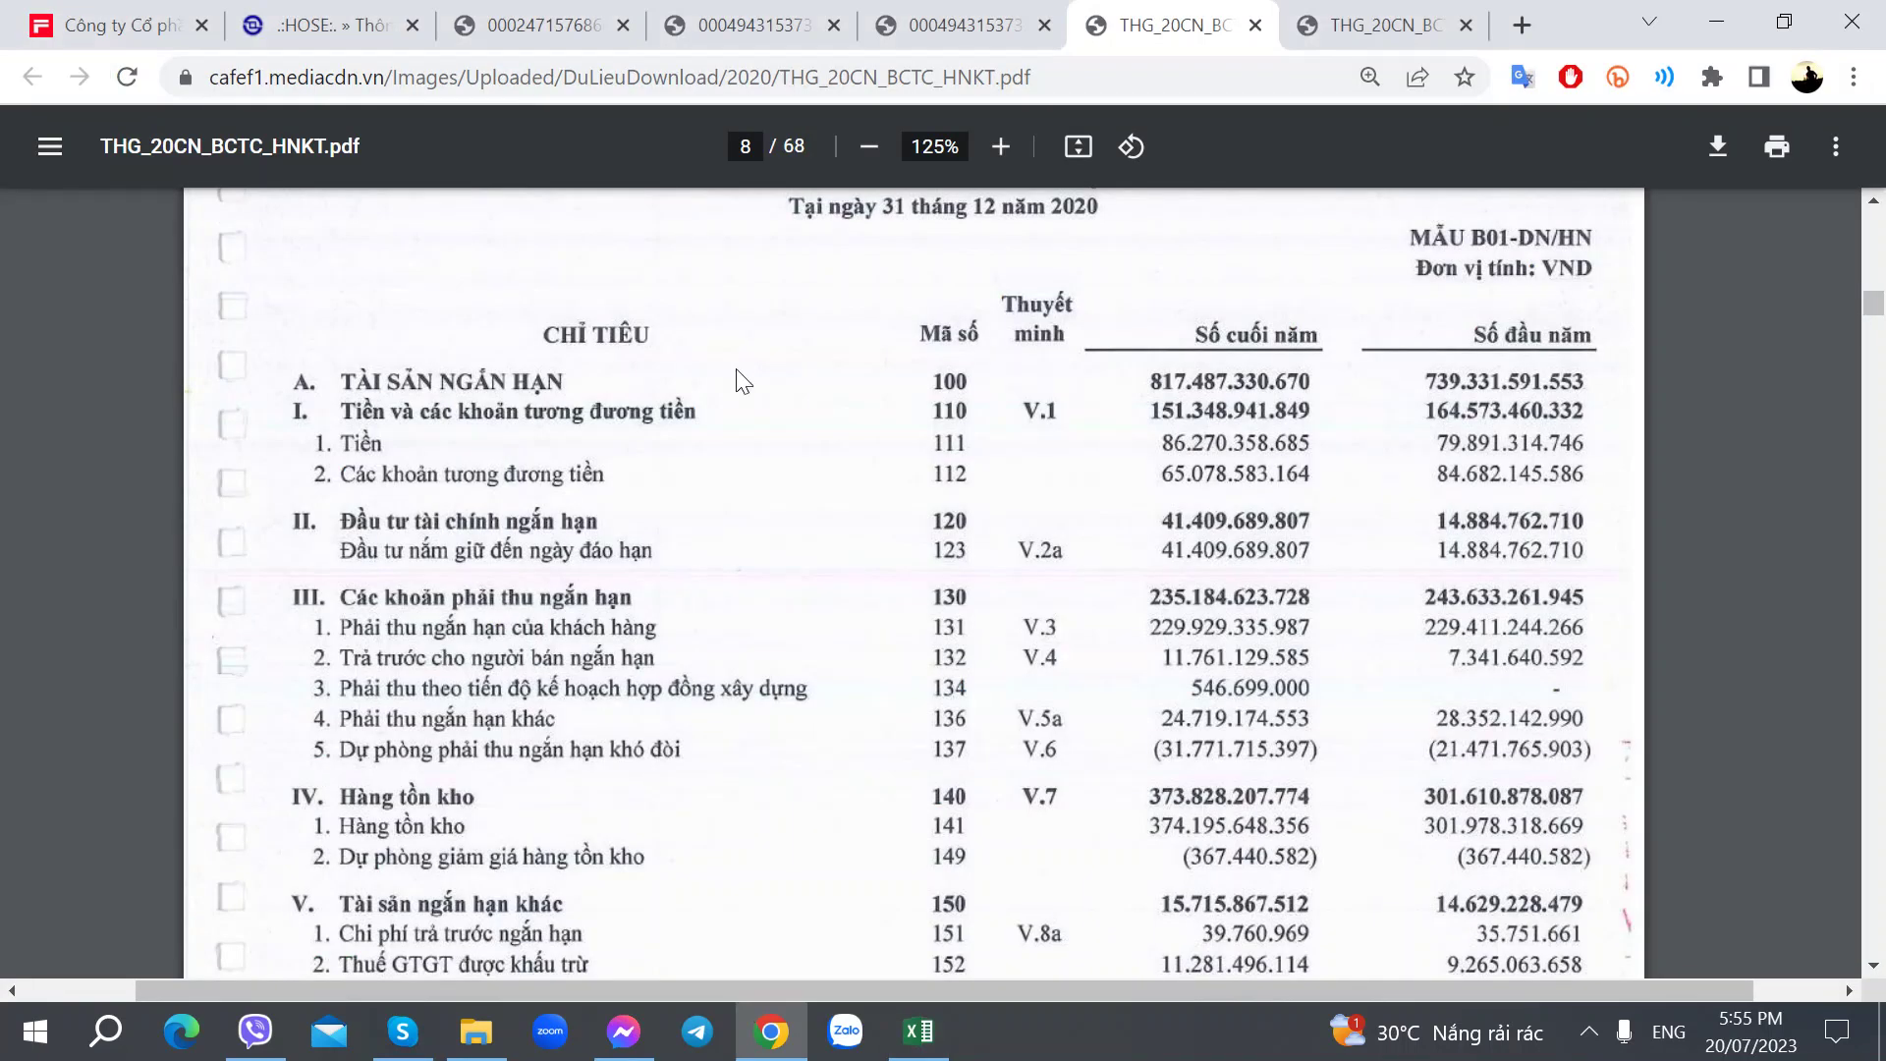
key(ctrl+4)
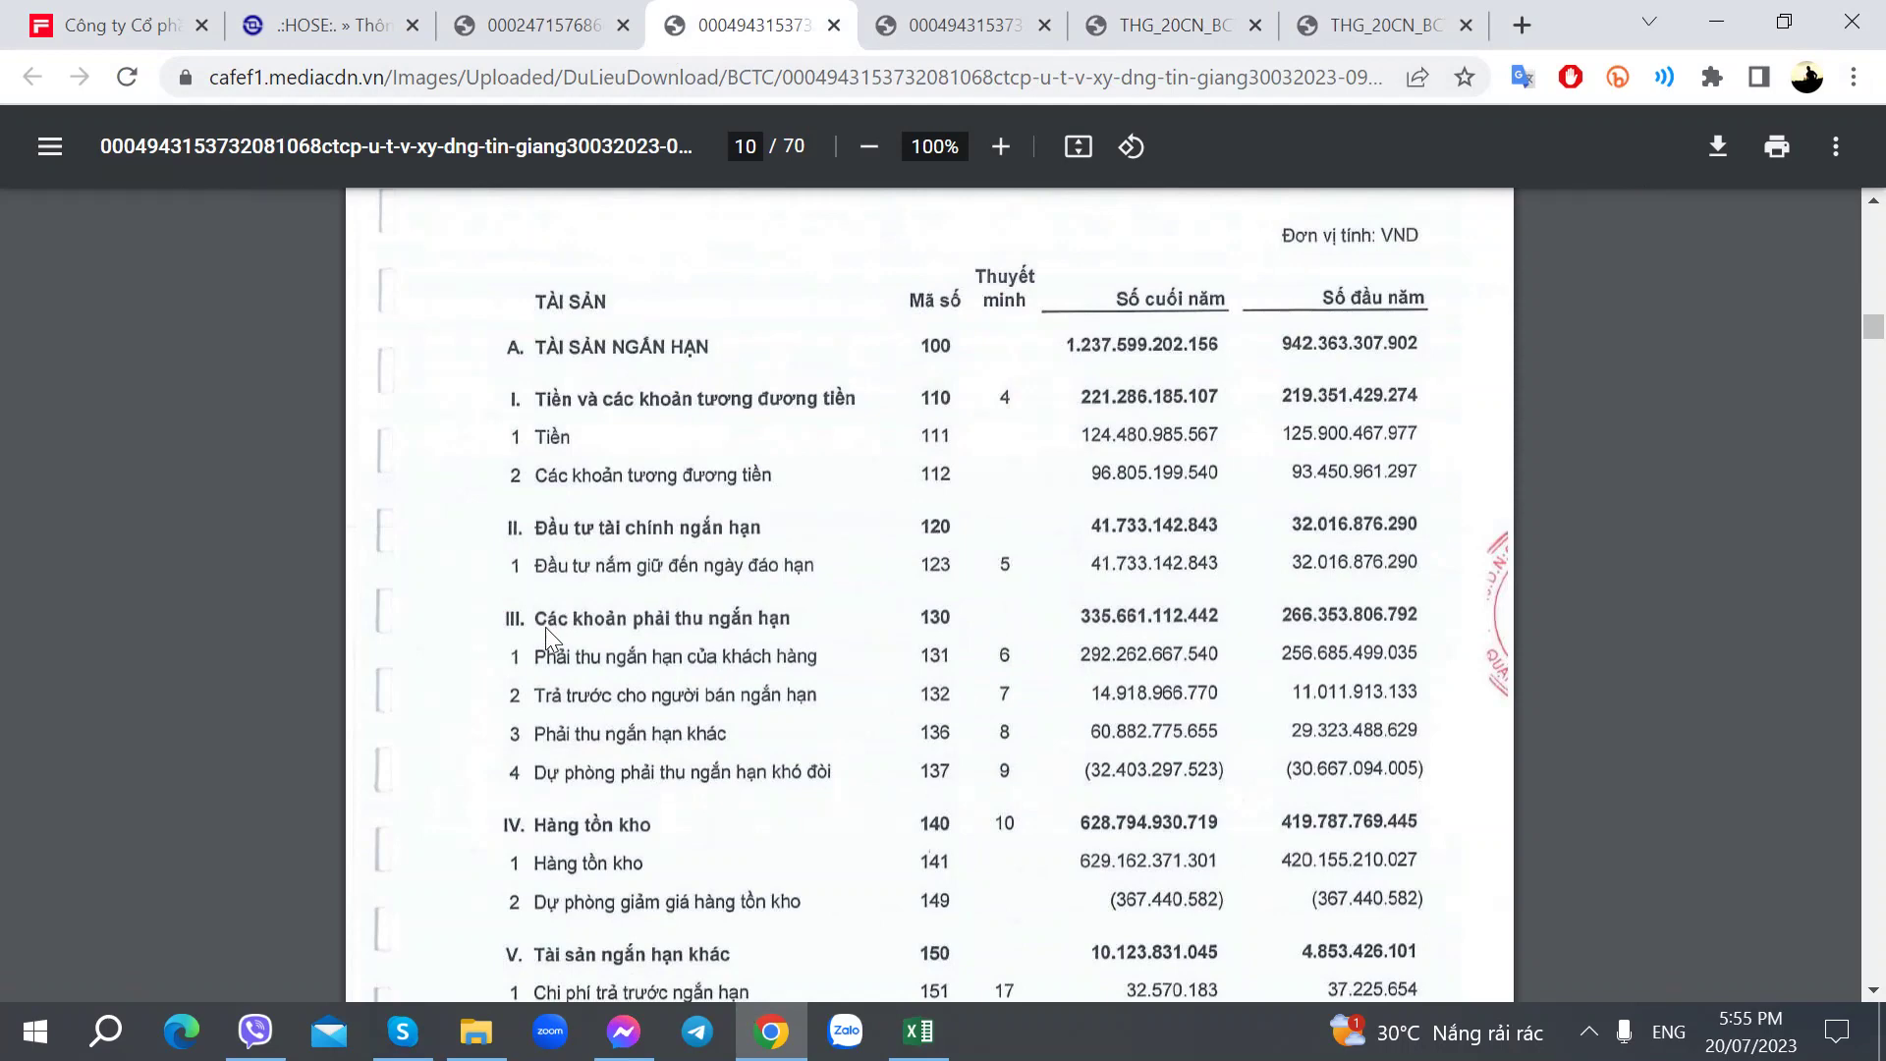
click(1130, 25)
click(711, 34)
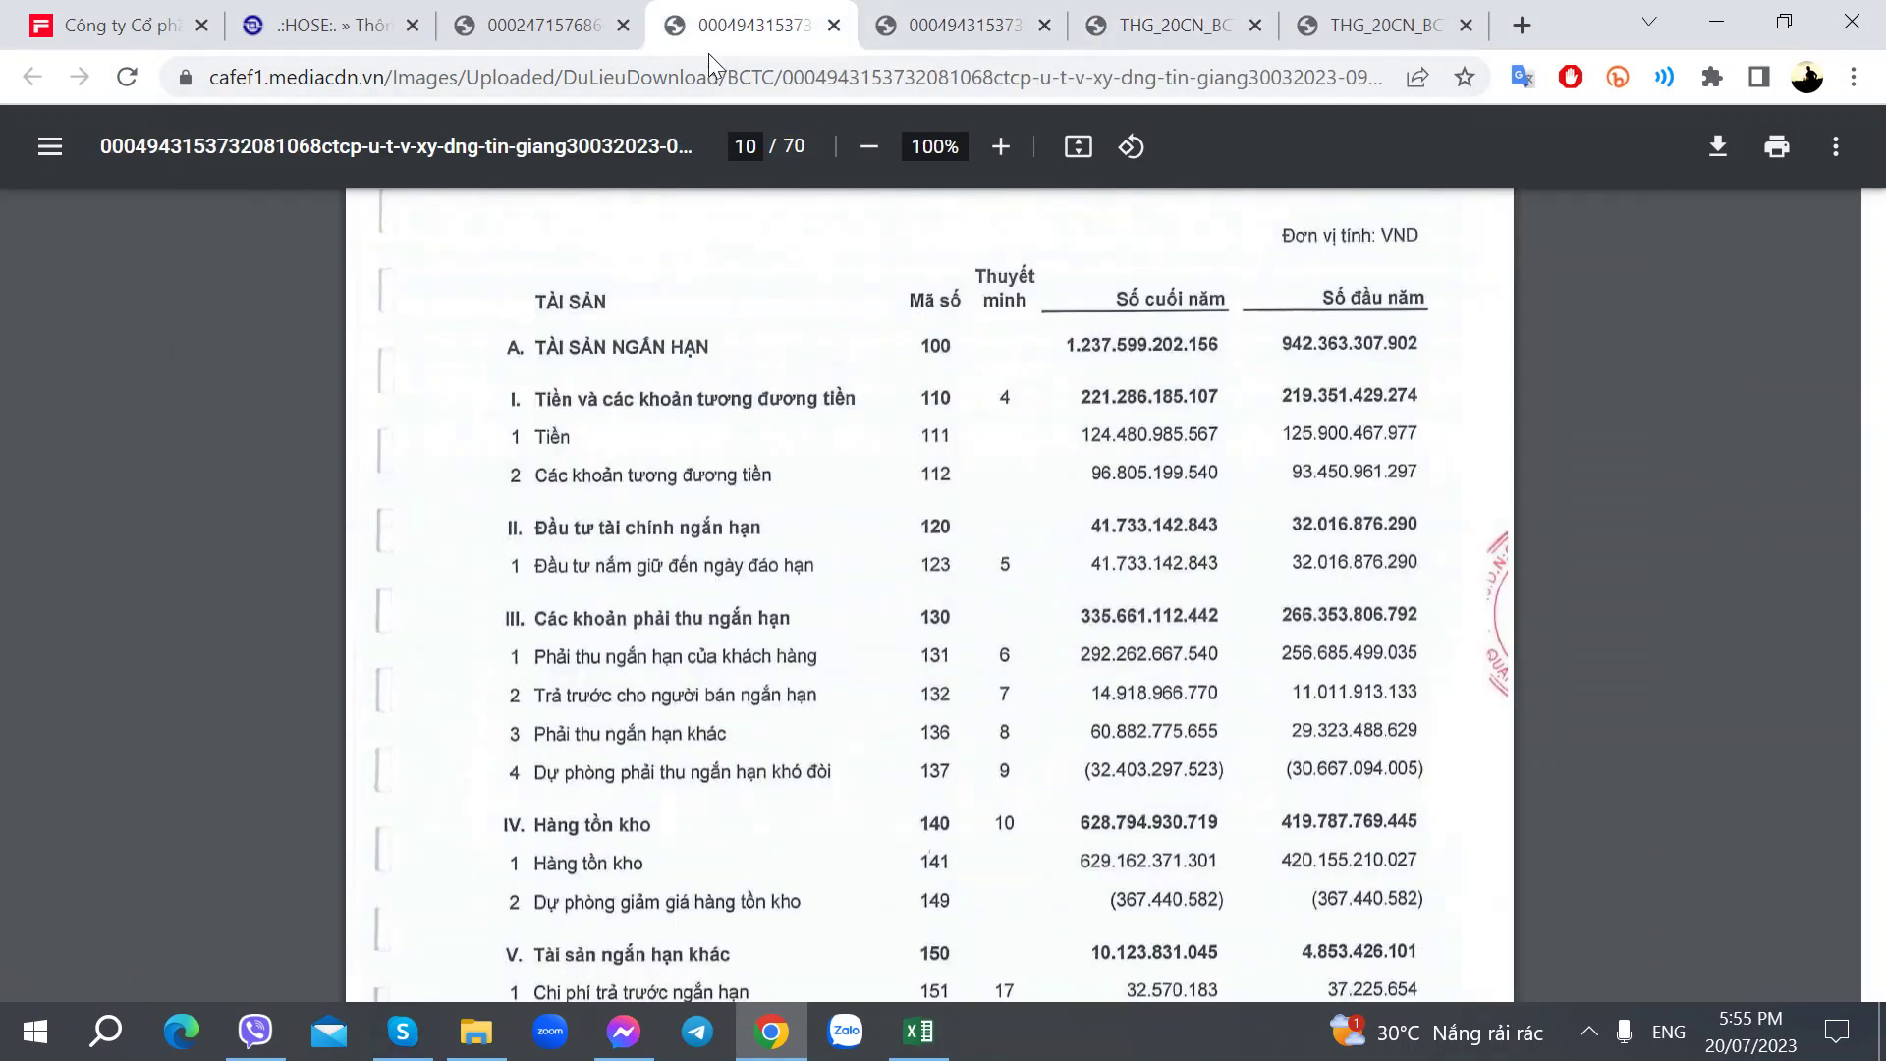
scroll(711, 567, down, 1)
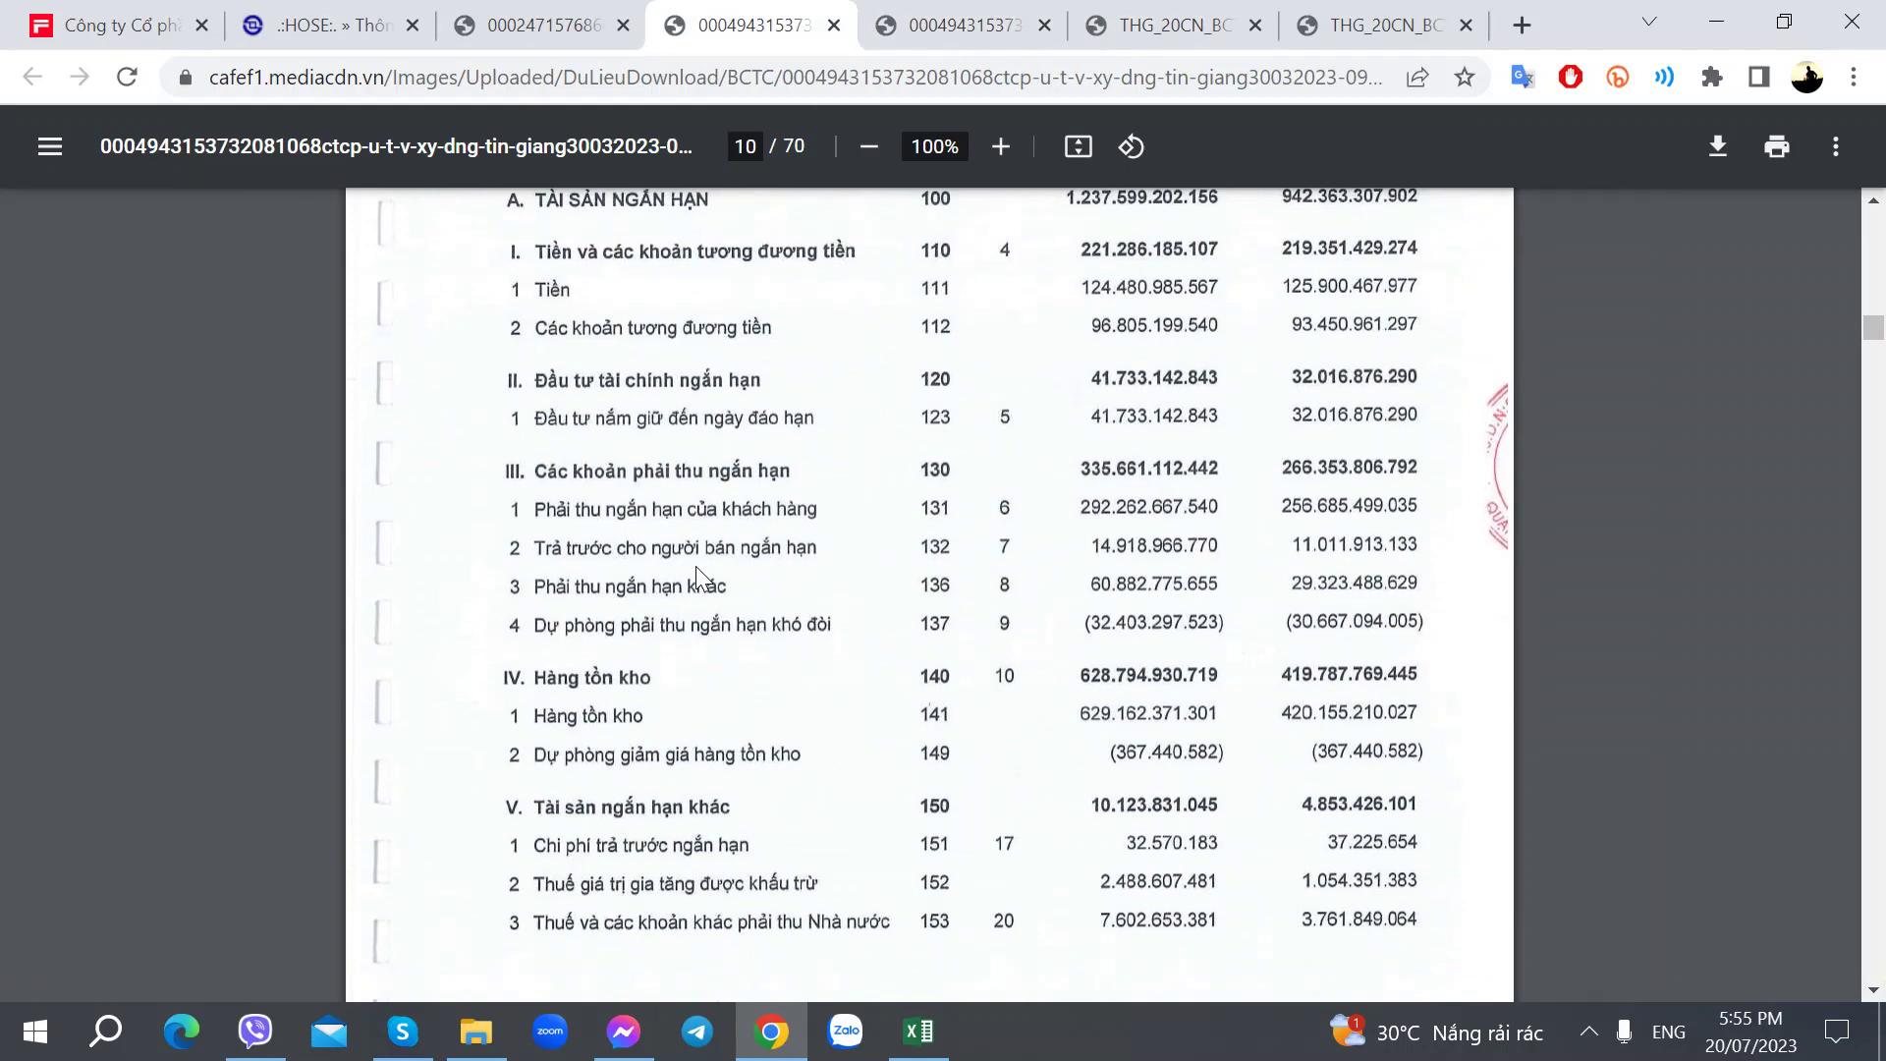
scroll(695, 566, down, 8)
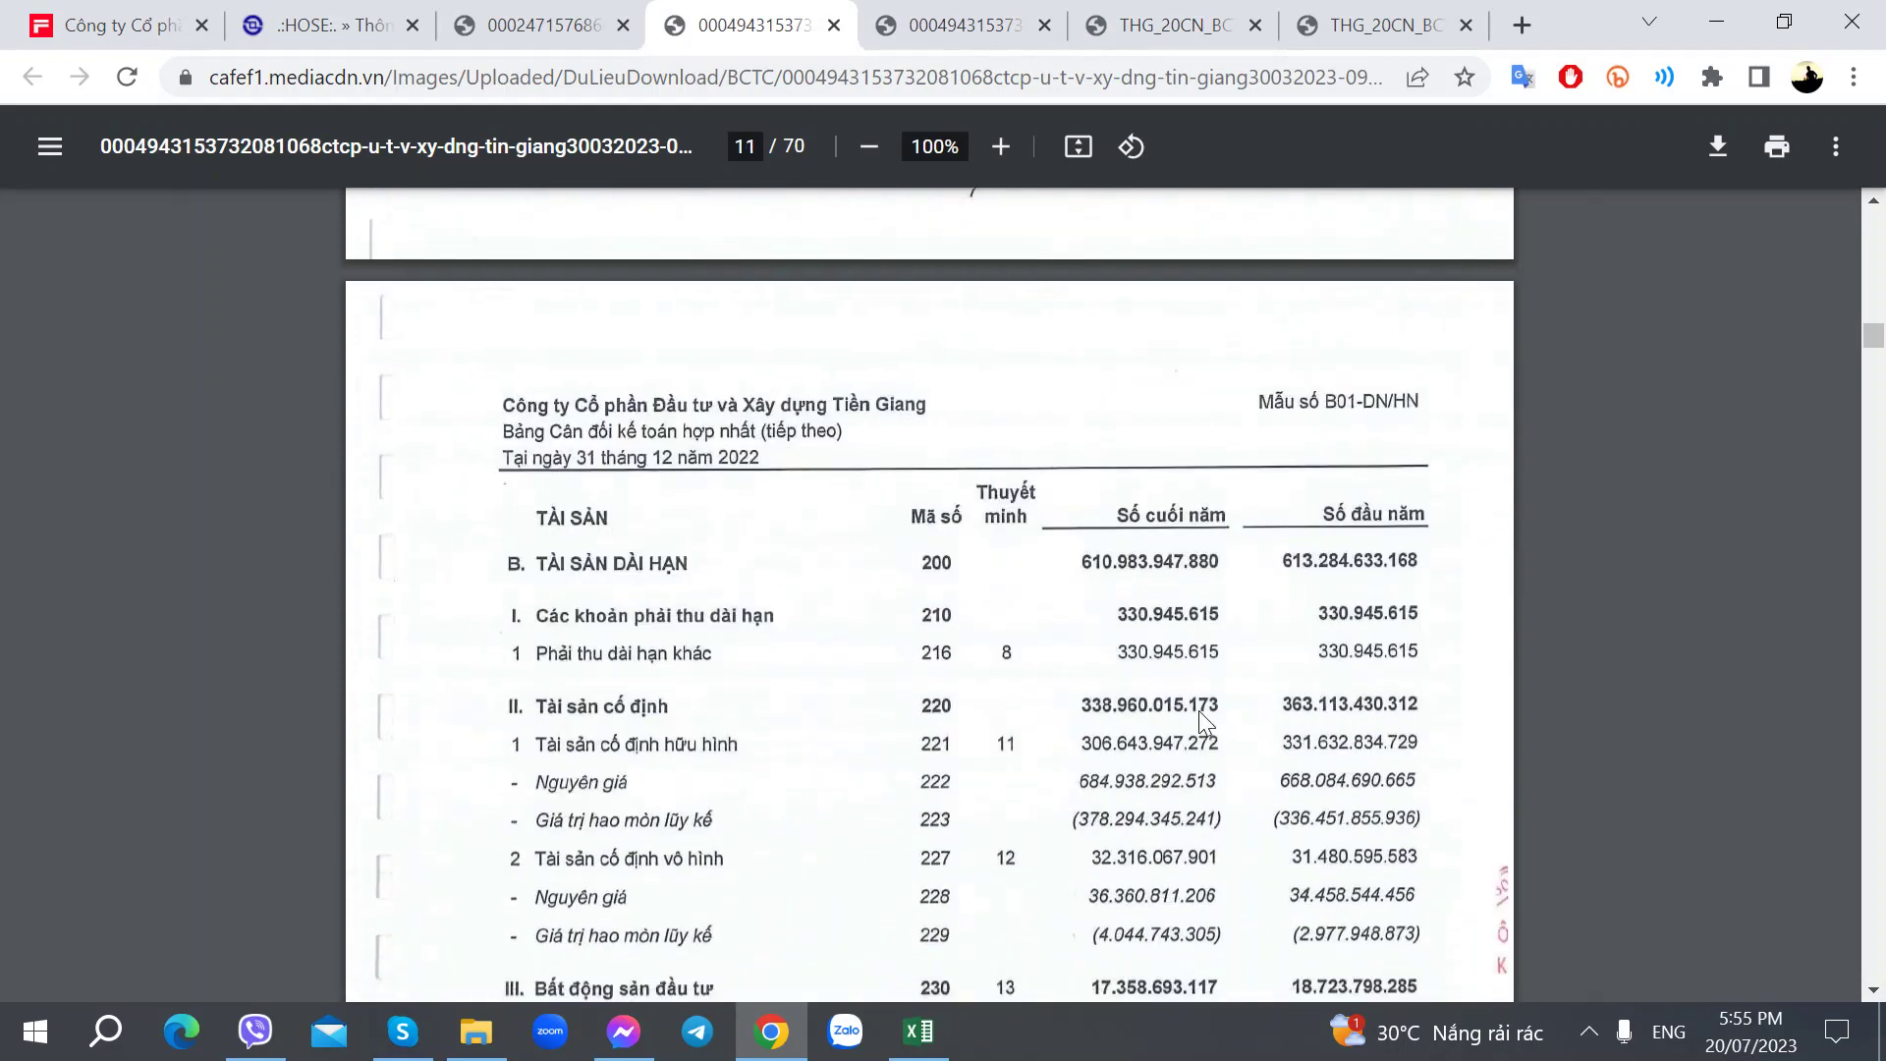
scroll(1161, 647, up, 8)
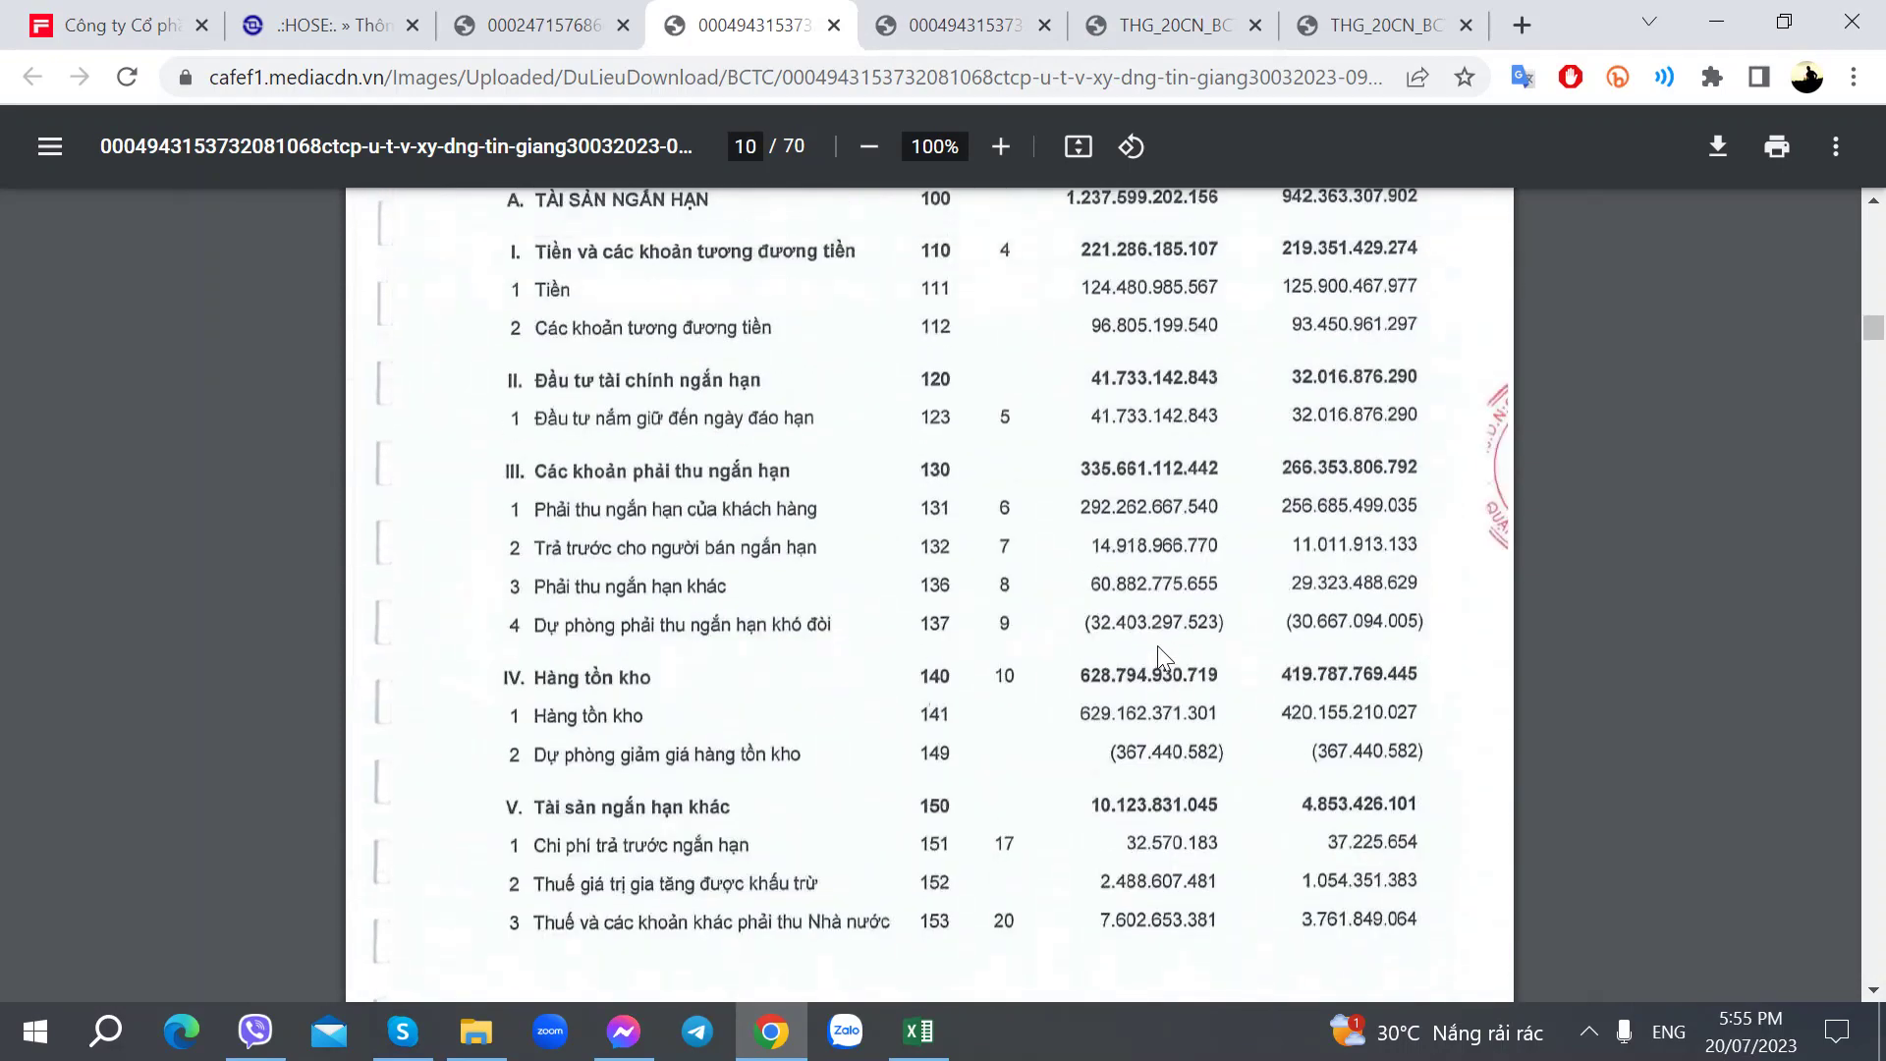
key(alt+Tab)
text(Phải)
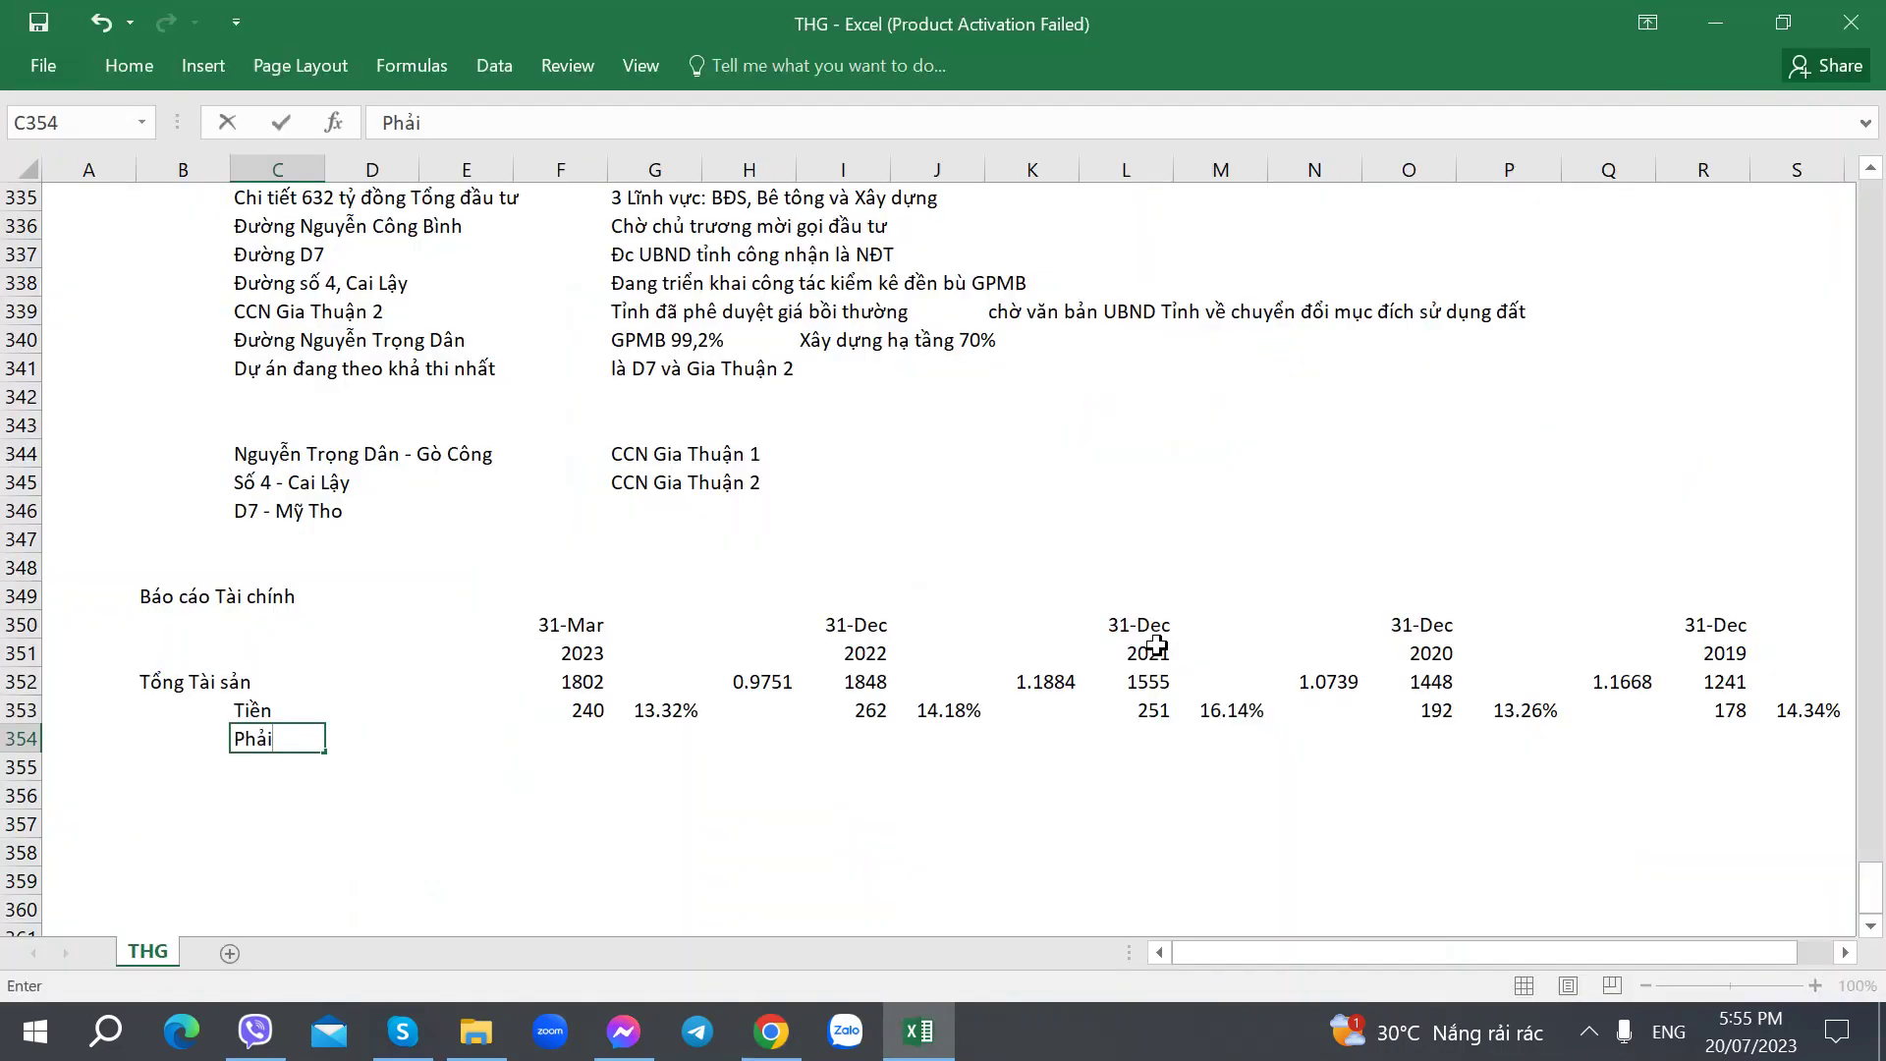
text( thu)
Step: Enter 335 as the 2022 receivables in cell I354, using the closing short-term receivables in the 2022 report
key(Right)
key(Right)
key(Right)
key(Right)
key(Right)
key(Right)
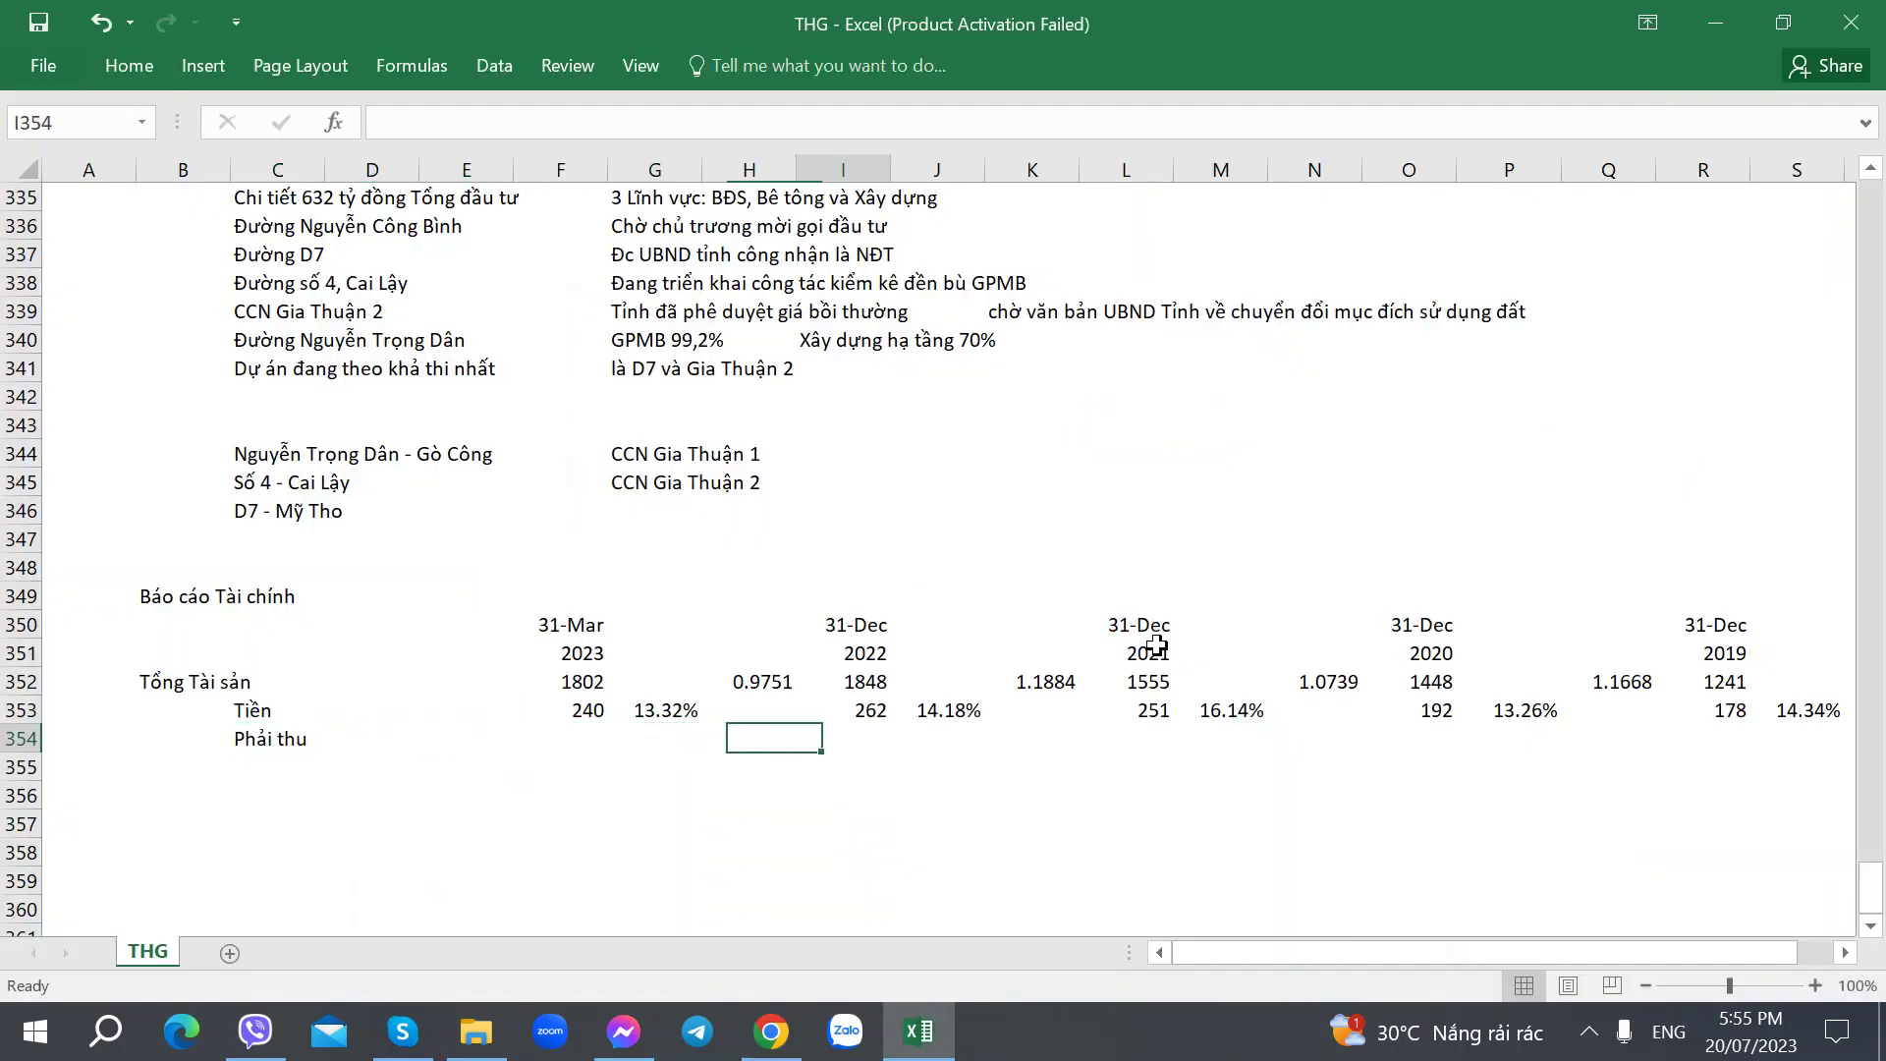
key(alt+Tab)
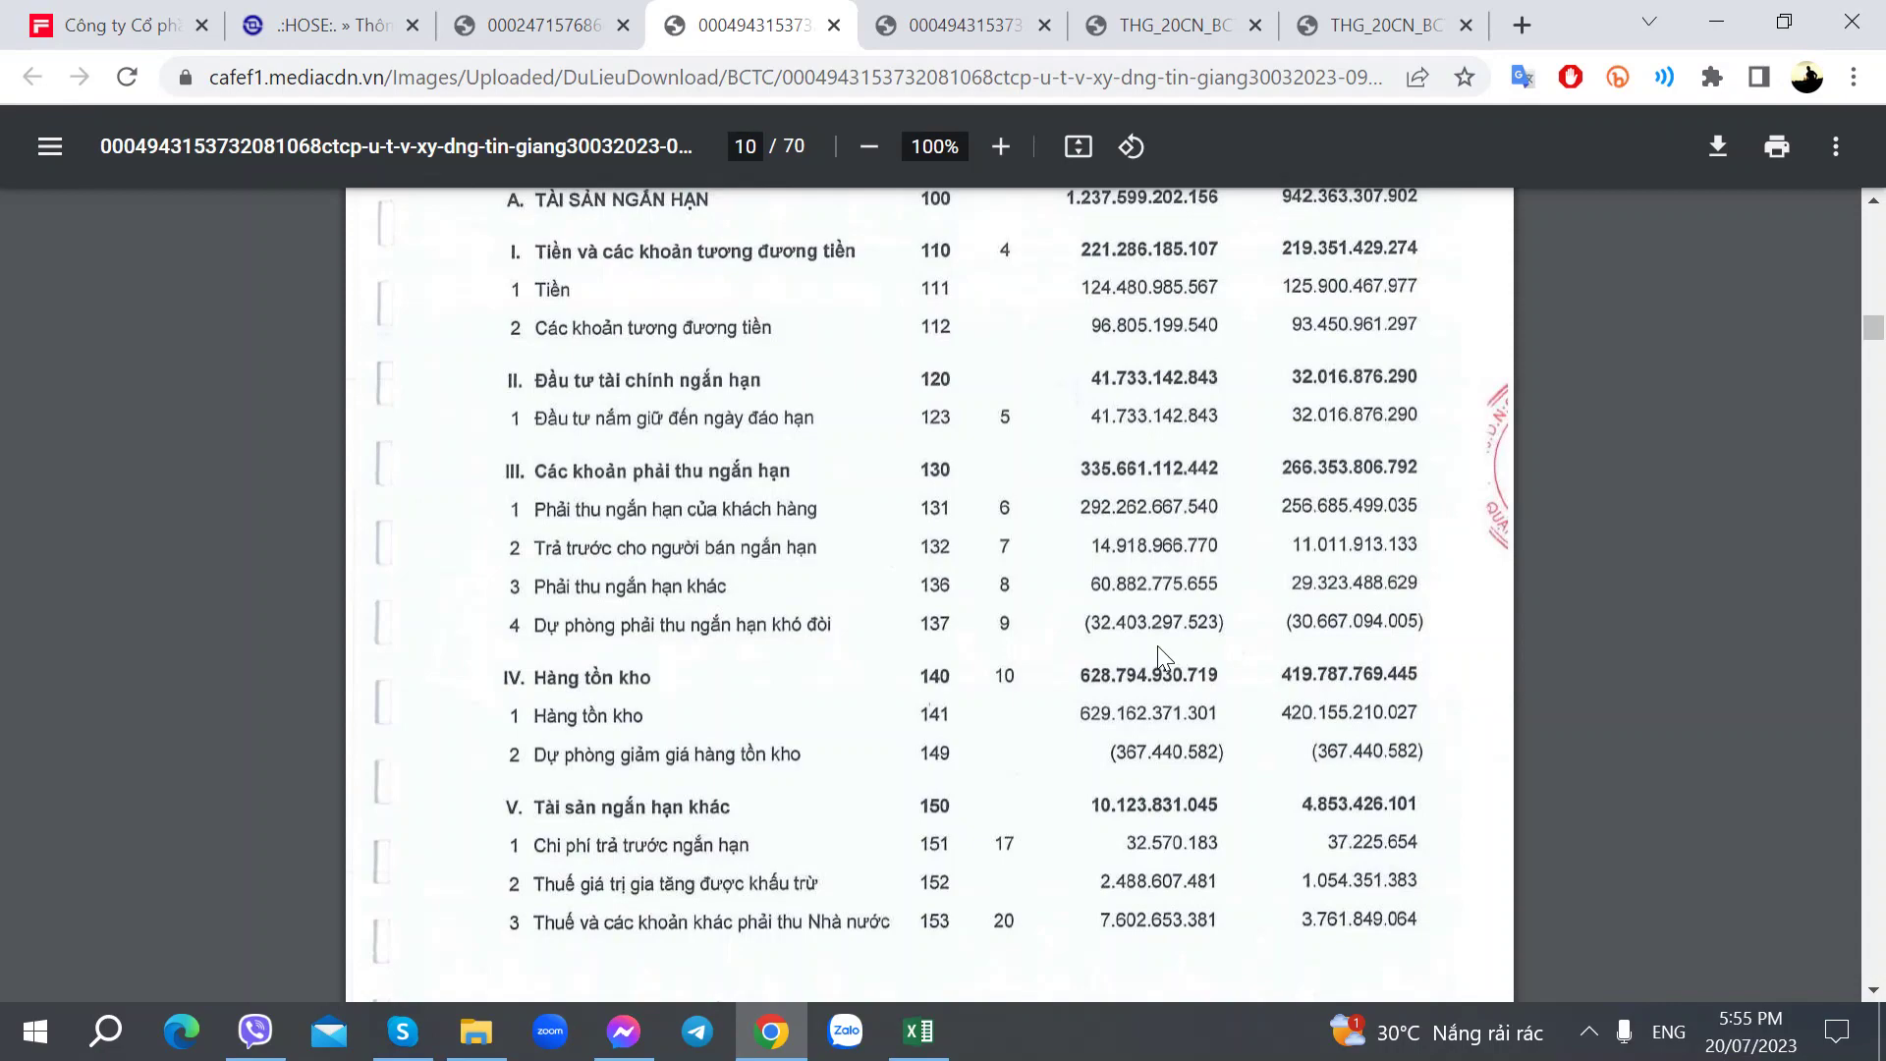
key(alt+Tab)
text(335)
key(Right)
key(Right)
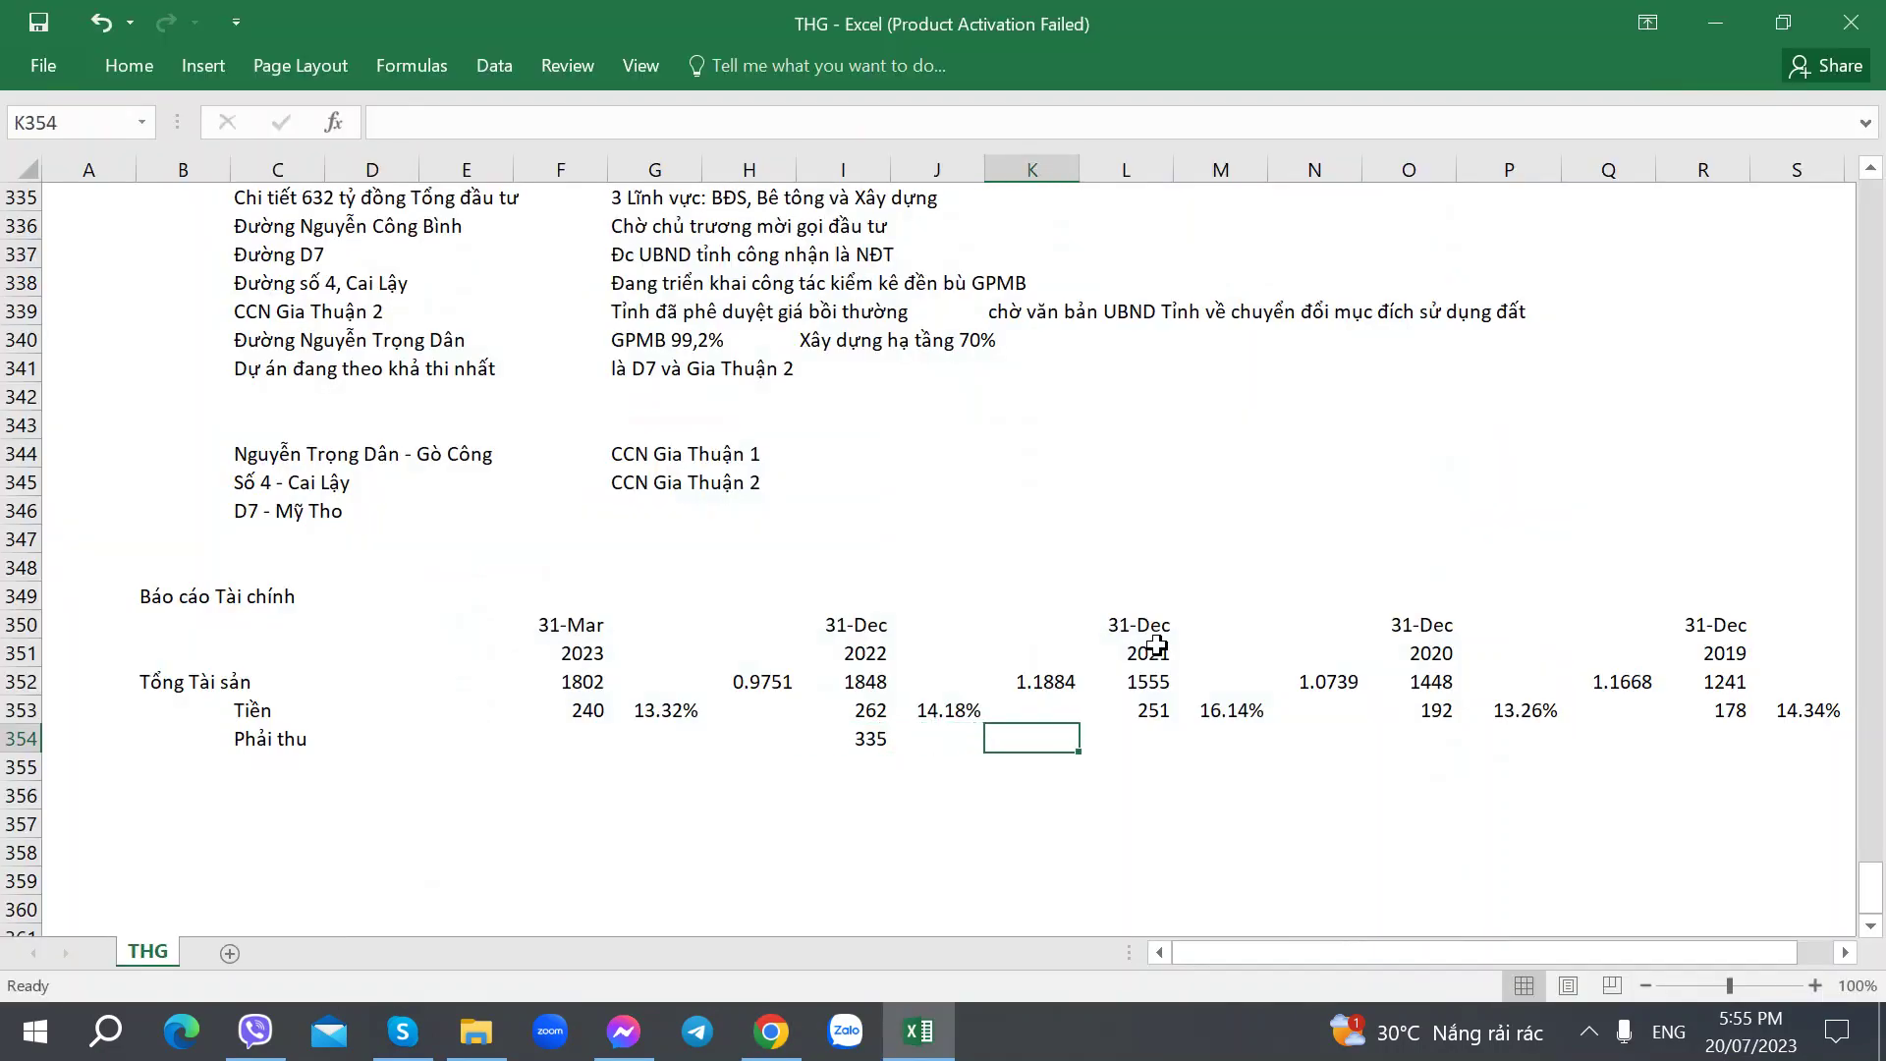
Step: Enter 266 as the 2021 receivables in cell L354, using the opening short-term receivables in the 2022 report
key(Right)
key(alt+Tab)
key(alt+Tab)
text(266)
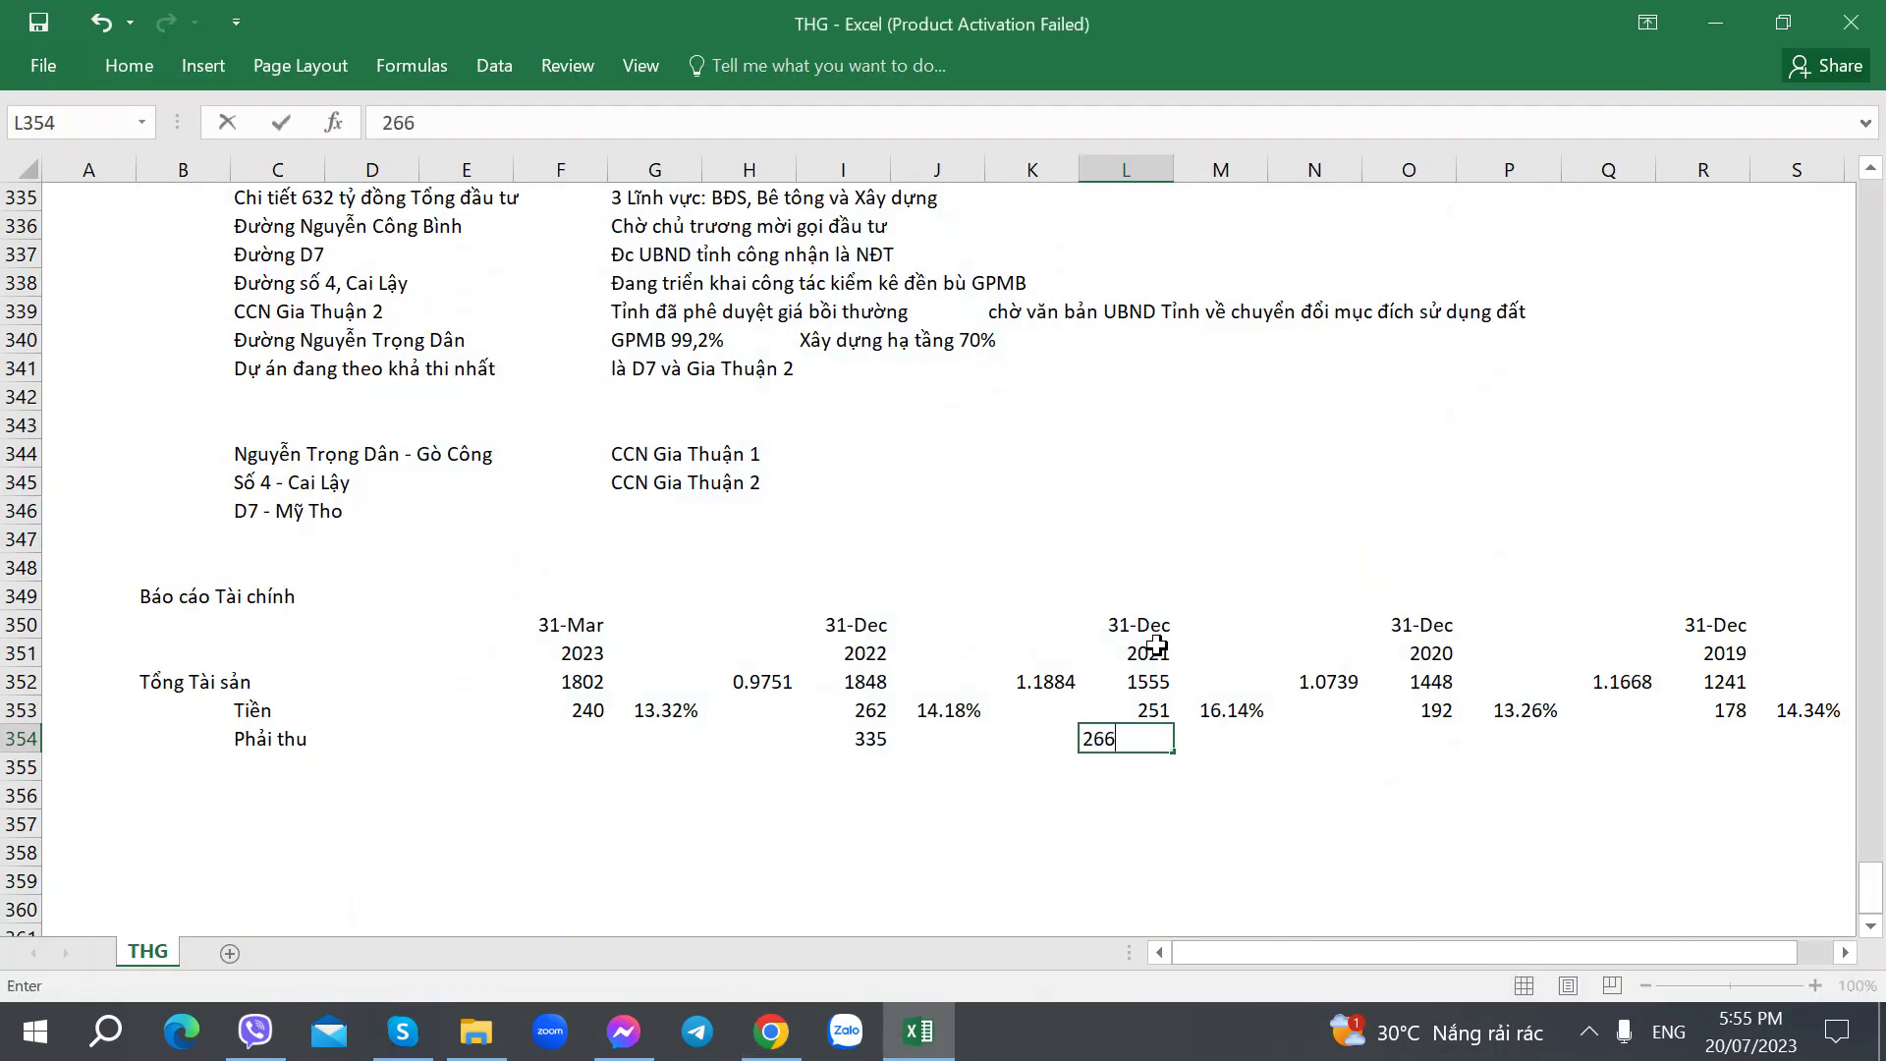
key(ctrl+Return)
Step: Calculate the 2022 receivables share of total assets in cell J354 by copying the cash share formula from J353
key(Left)
key(Left)
key(Up)
key(ctrl+c)
key(Down)
key(ctrl+v)
Step: Copy the 2021 cash share formula from M353 to M354 to calculate the receivables share of total assets
key(Right)
key(Right)
key(Right)
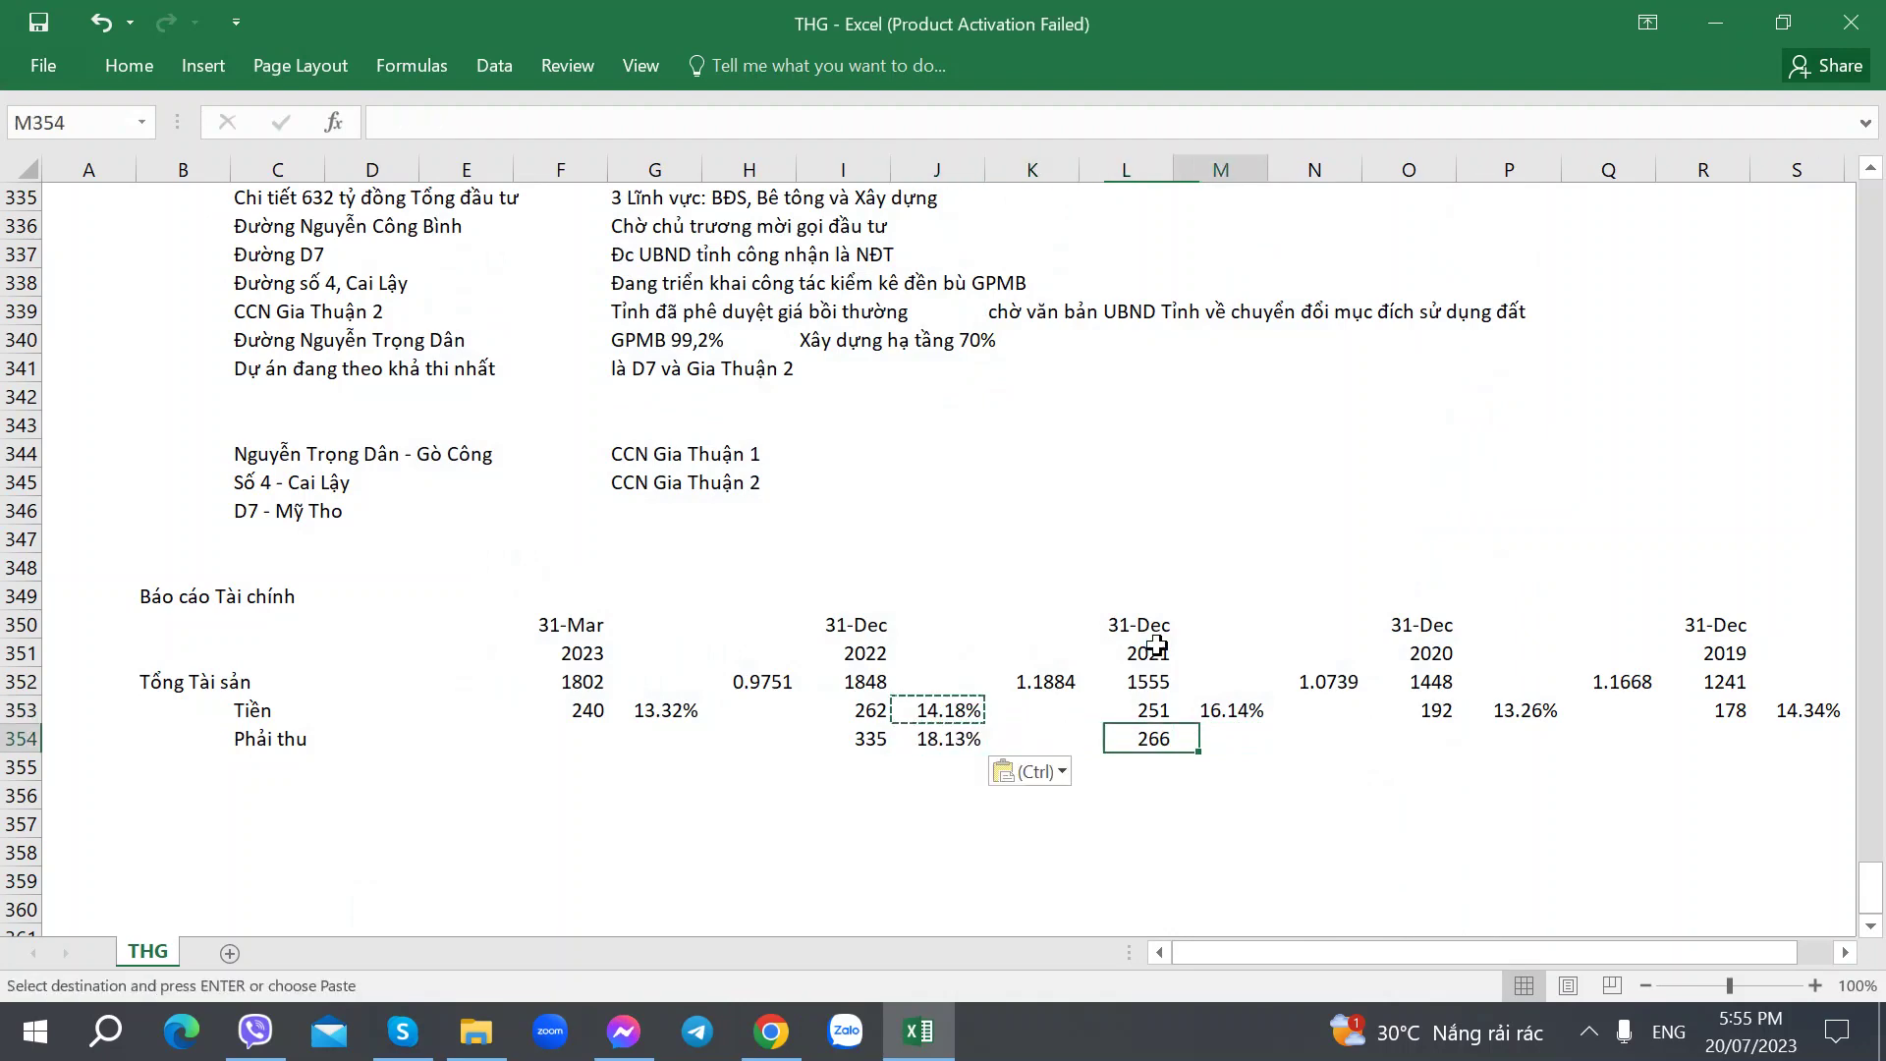
key(Up)
key(ctrl+c)
key(Down)
key(ctrl+v)
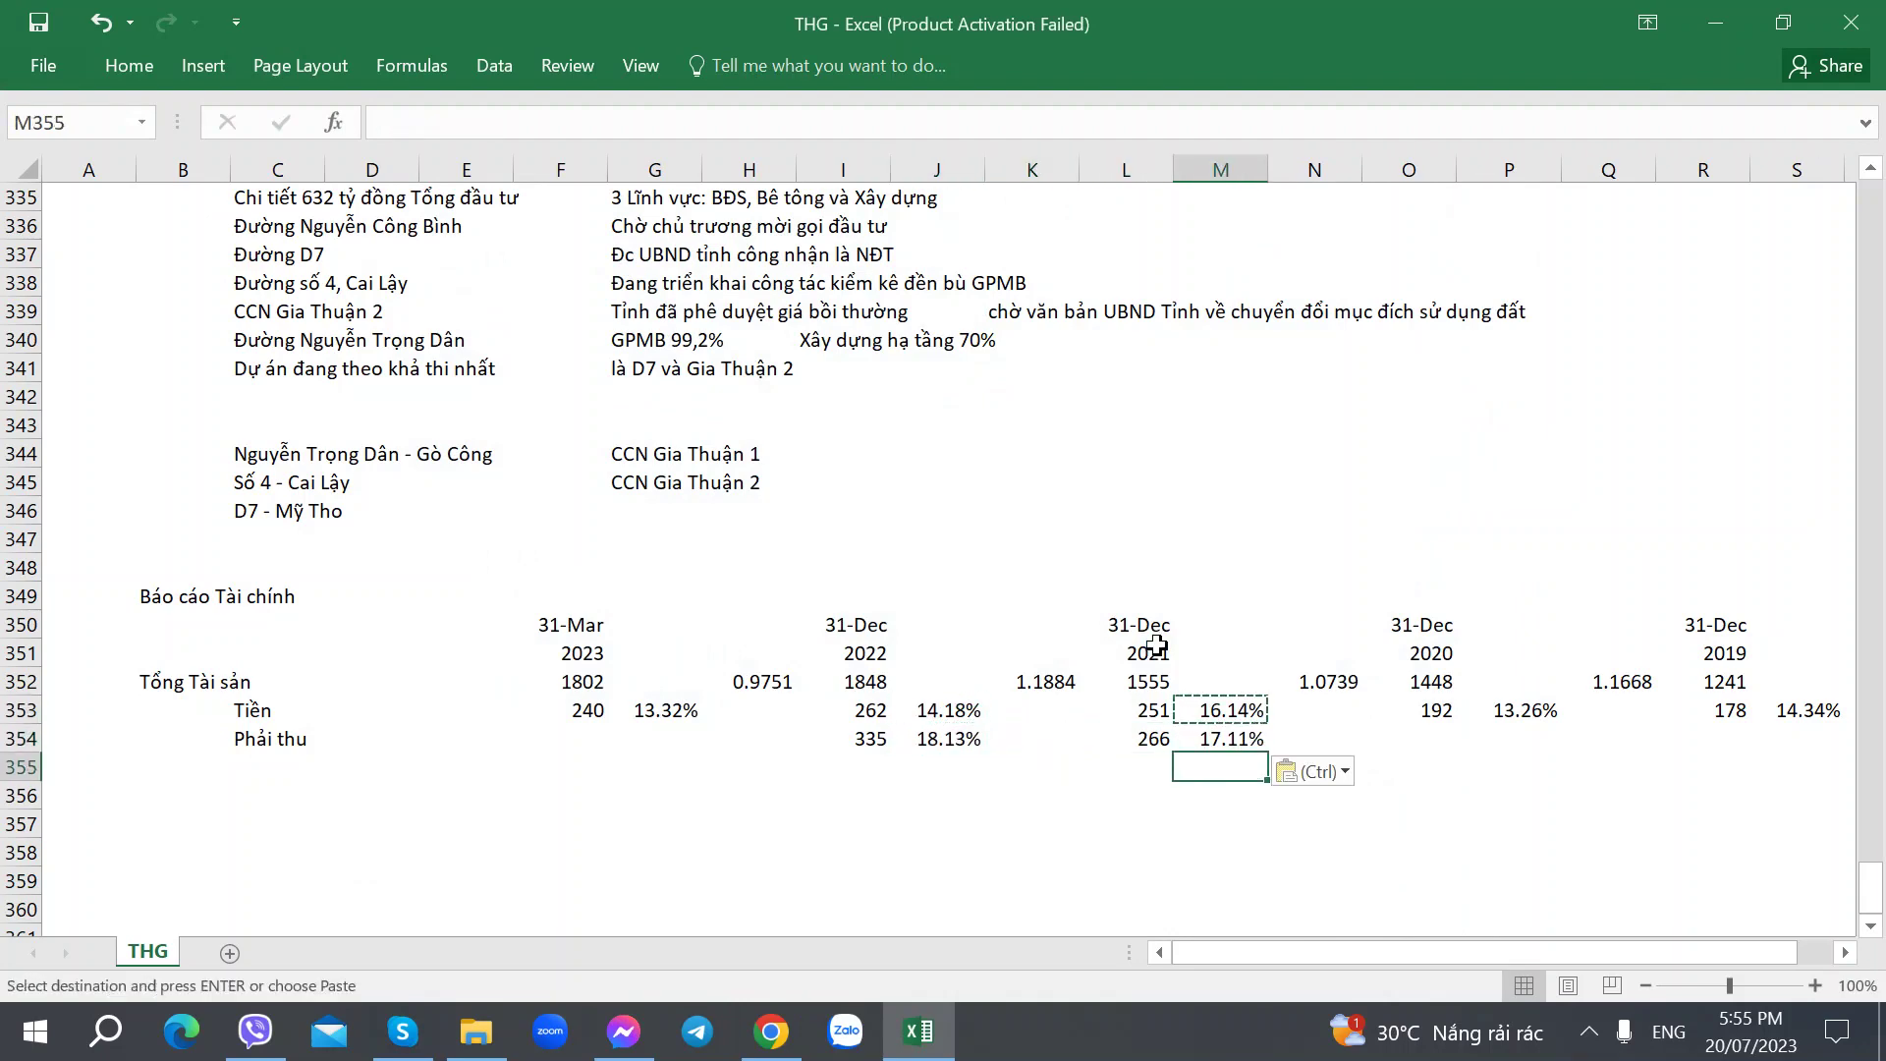
Step: Examine the 2022 report's short-term customer receivables in the balance sheet and in note 6, by activity and by customer
key(alt+Tab)
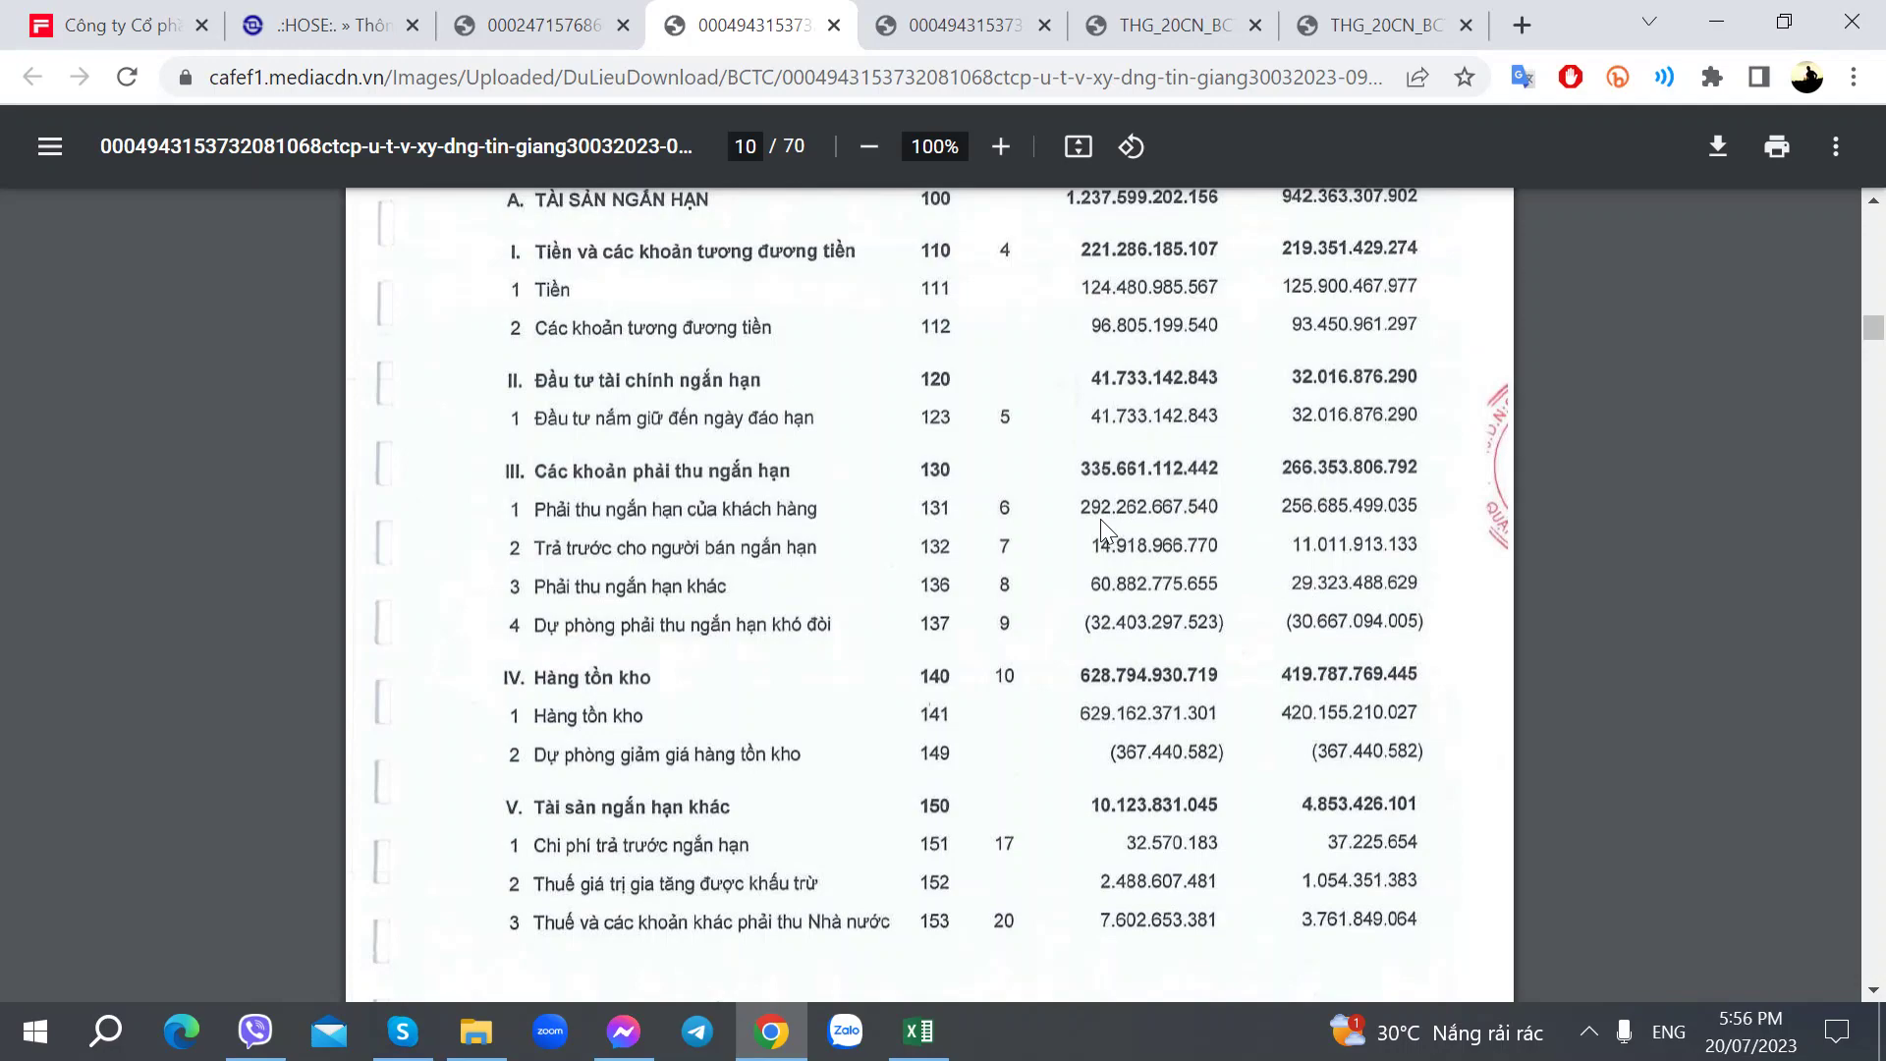
click(958, 25)
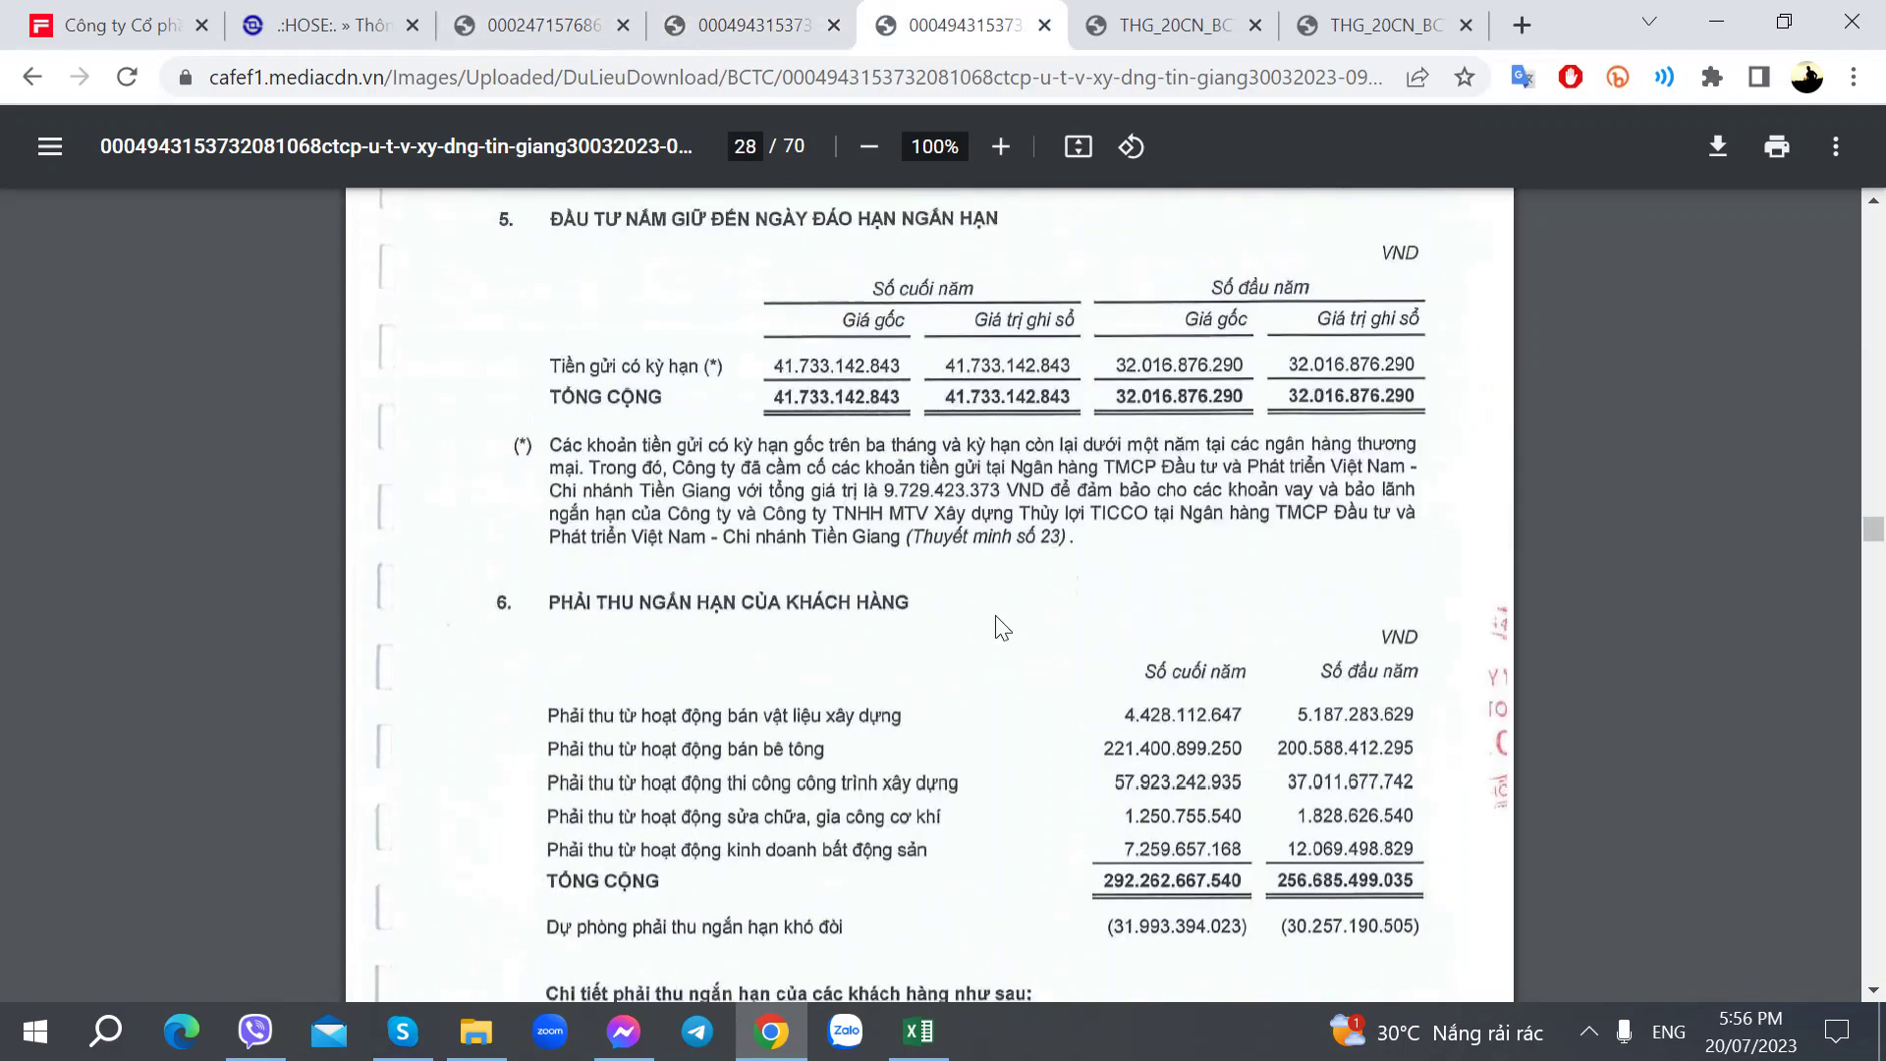
scroll(1002, 629, up, 3)
scroll(987, 618, down, 1)
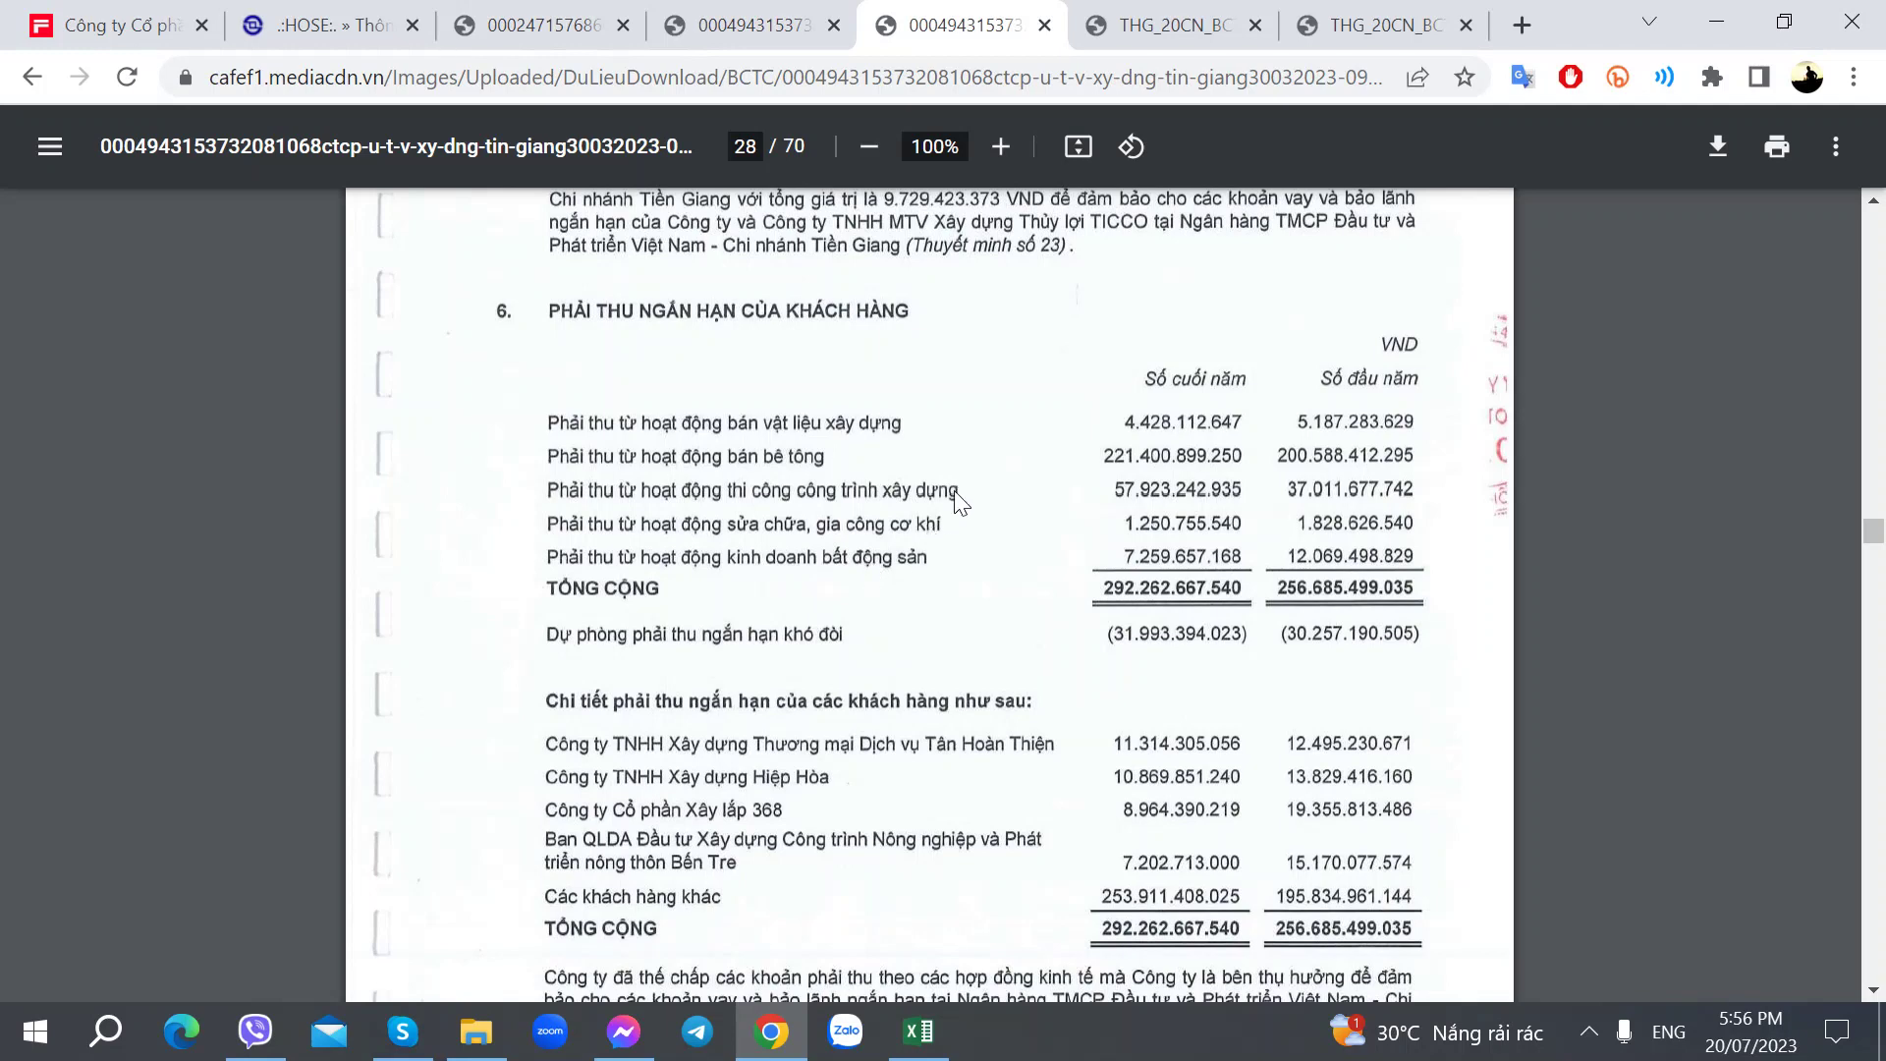
click(731, 22)
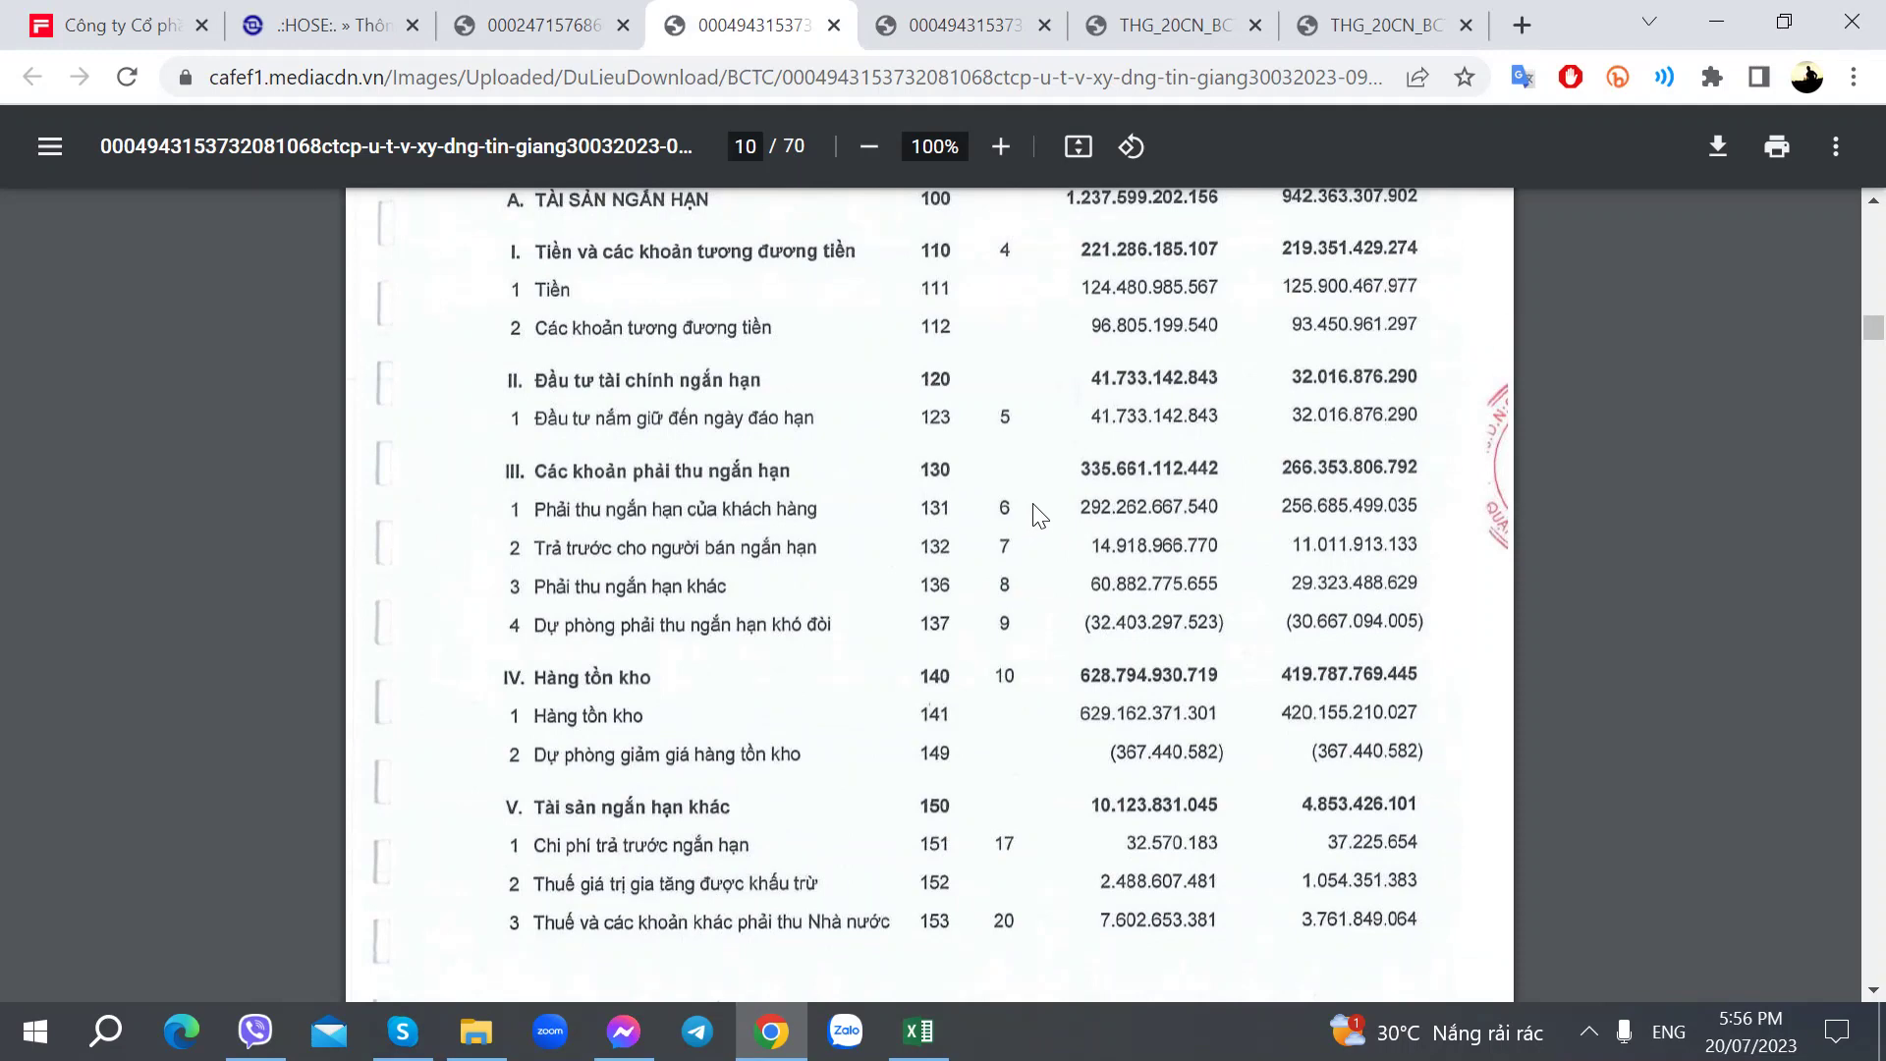
click(1026, 31)
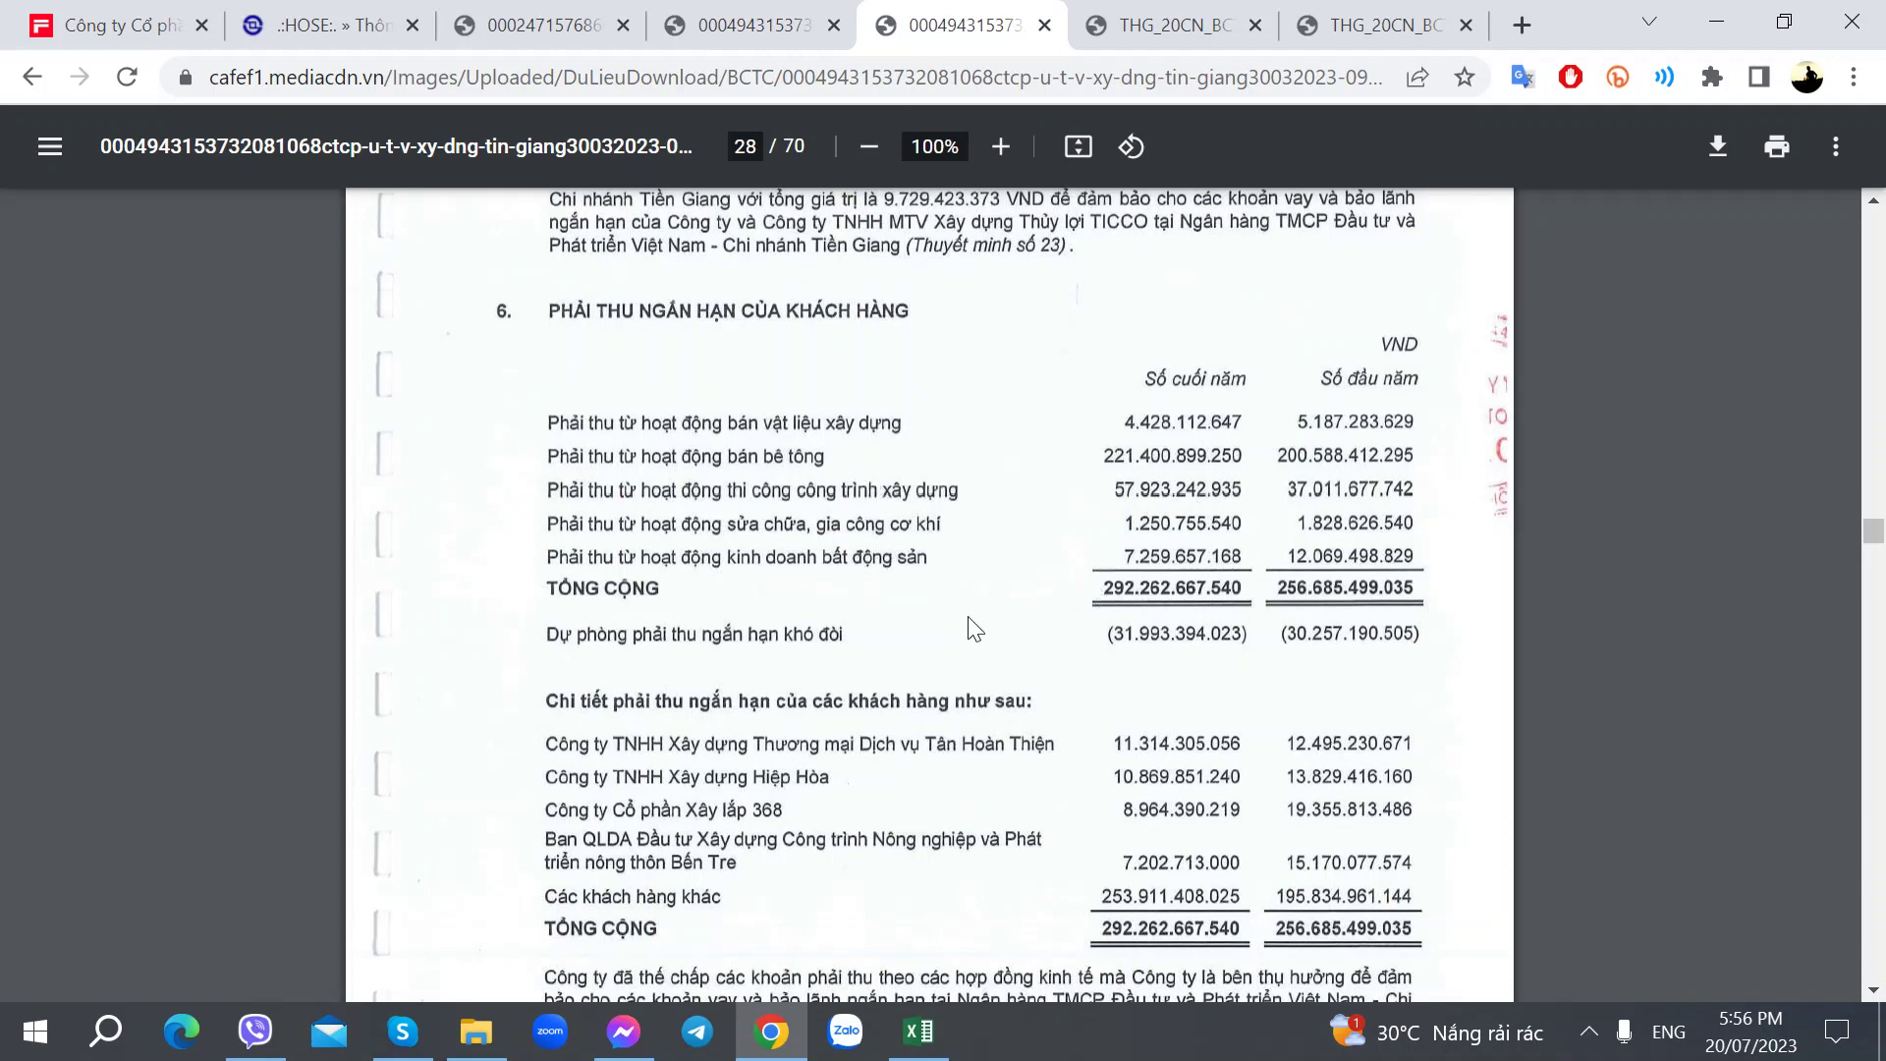
scroll(786, 668, down, 2)
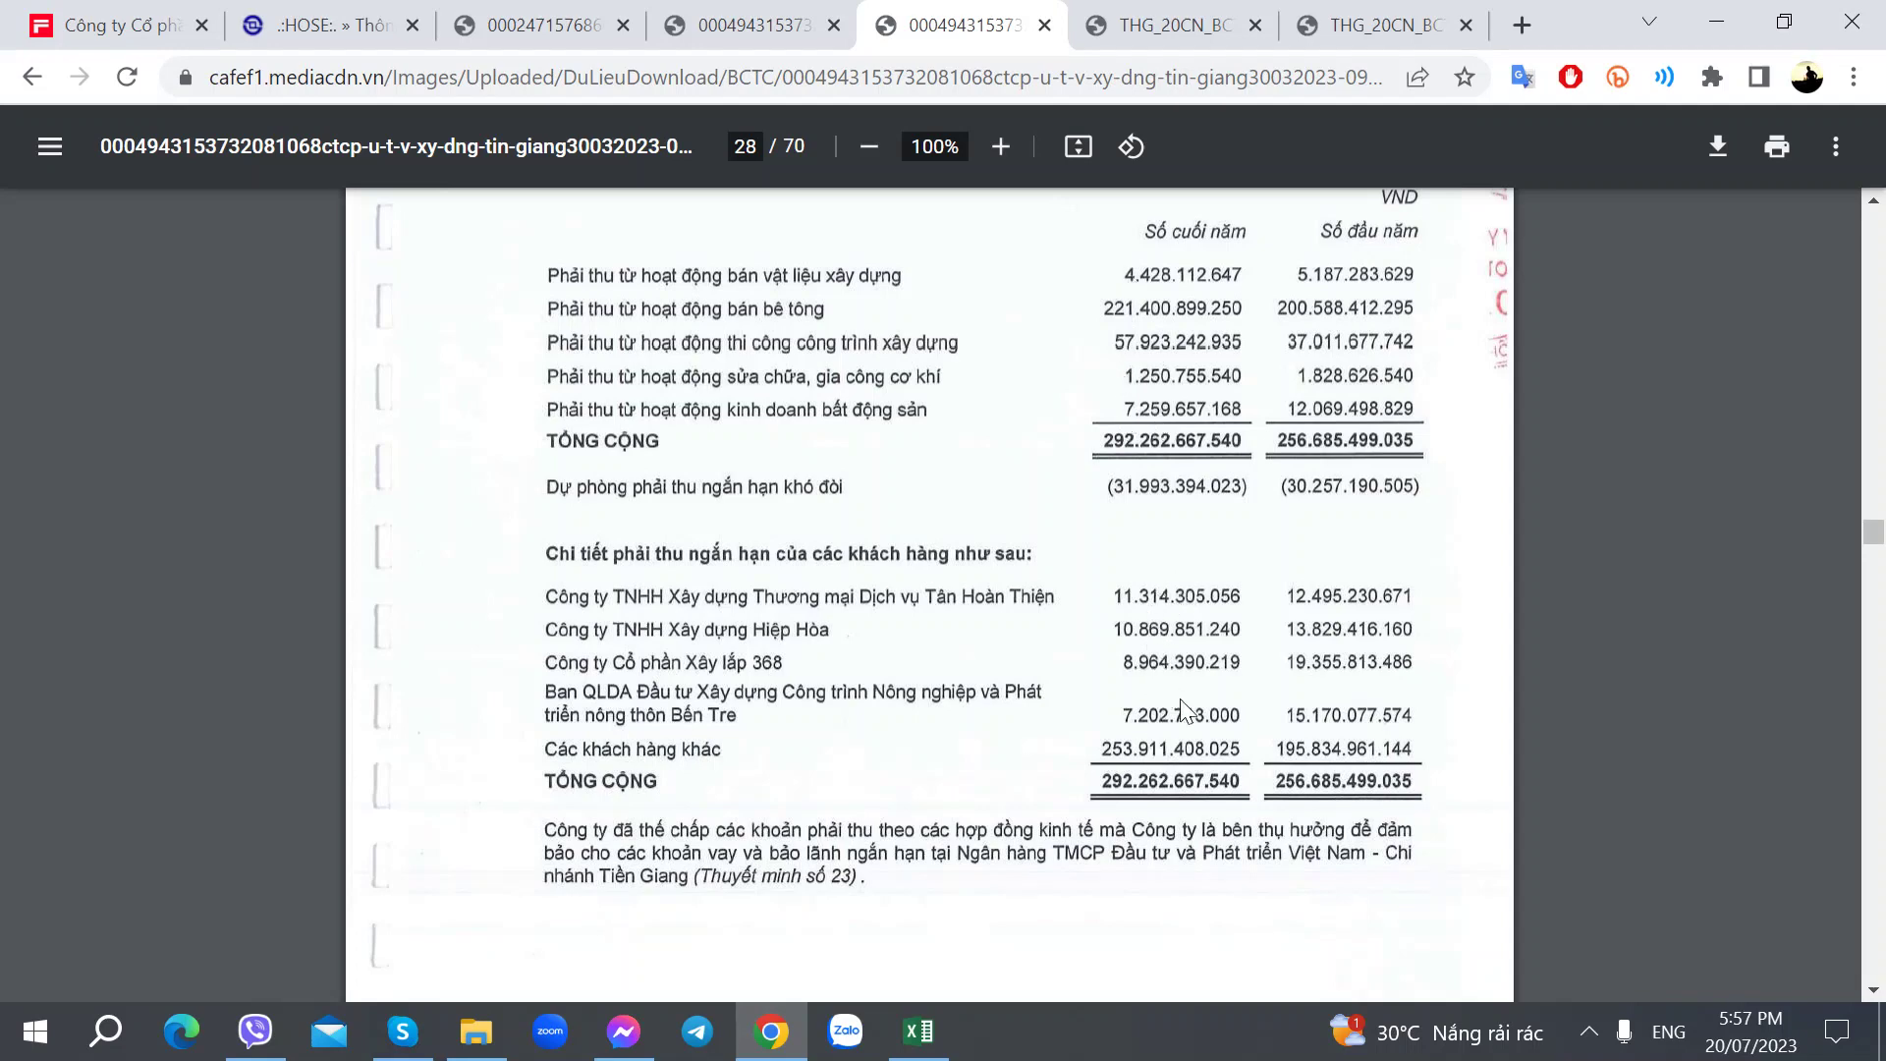
Step: Review the 2022 and 2021 receivables shares in row 354 alongside the breakdown by activity in note 6
key(alt+Tab)
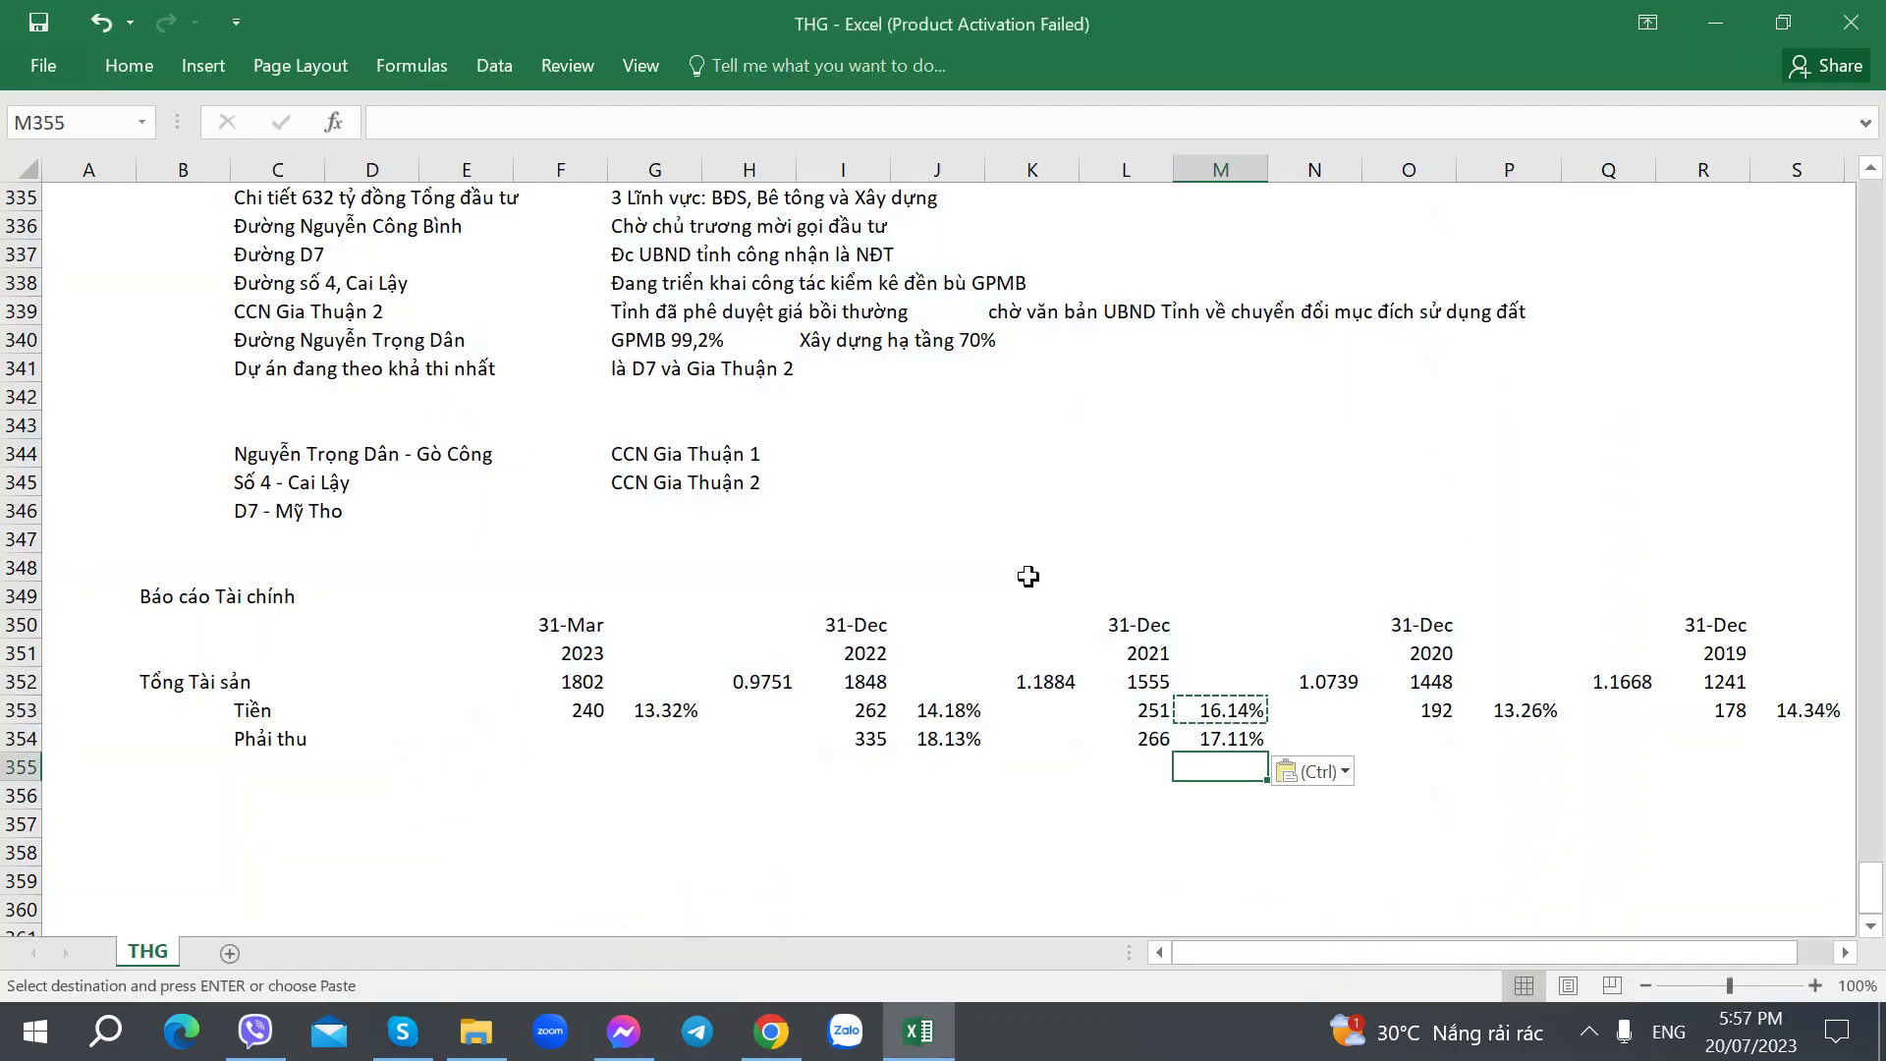
click(860, 762)
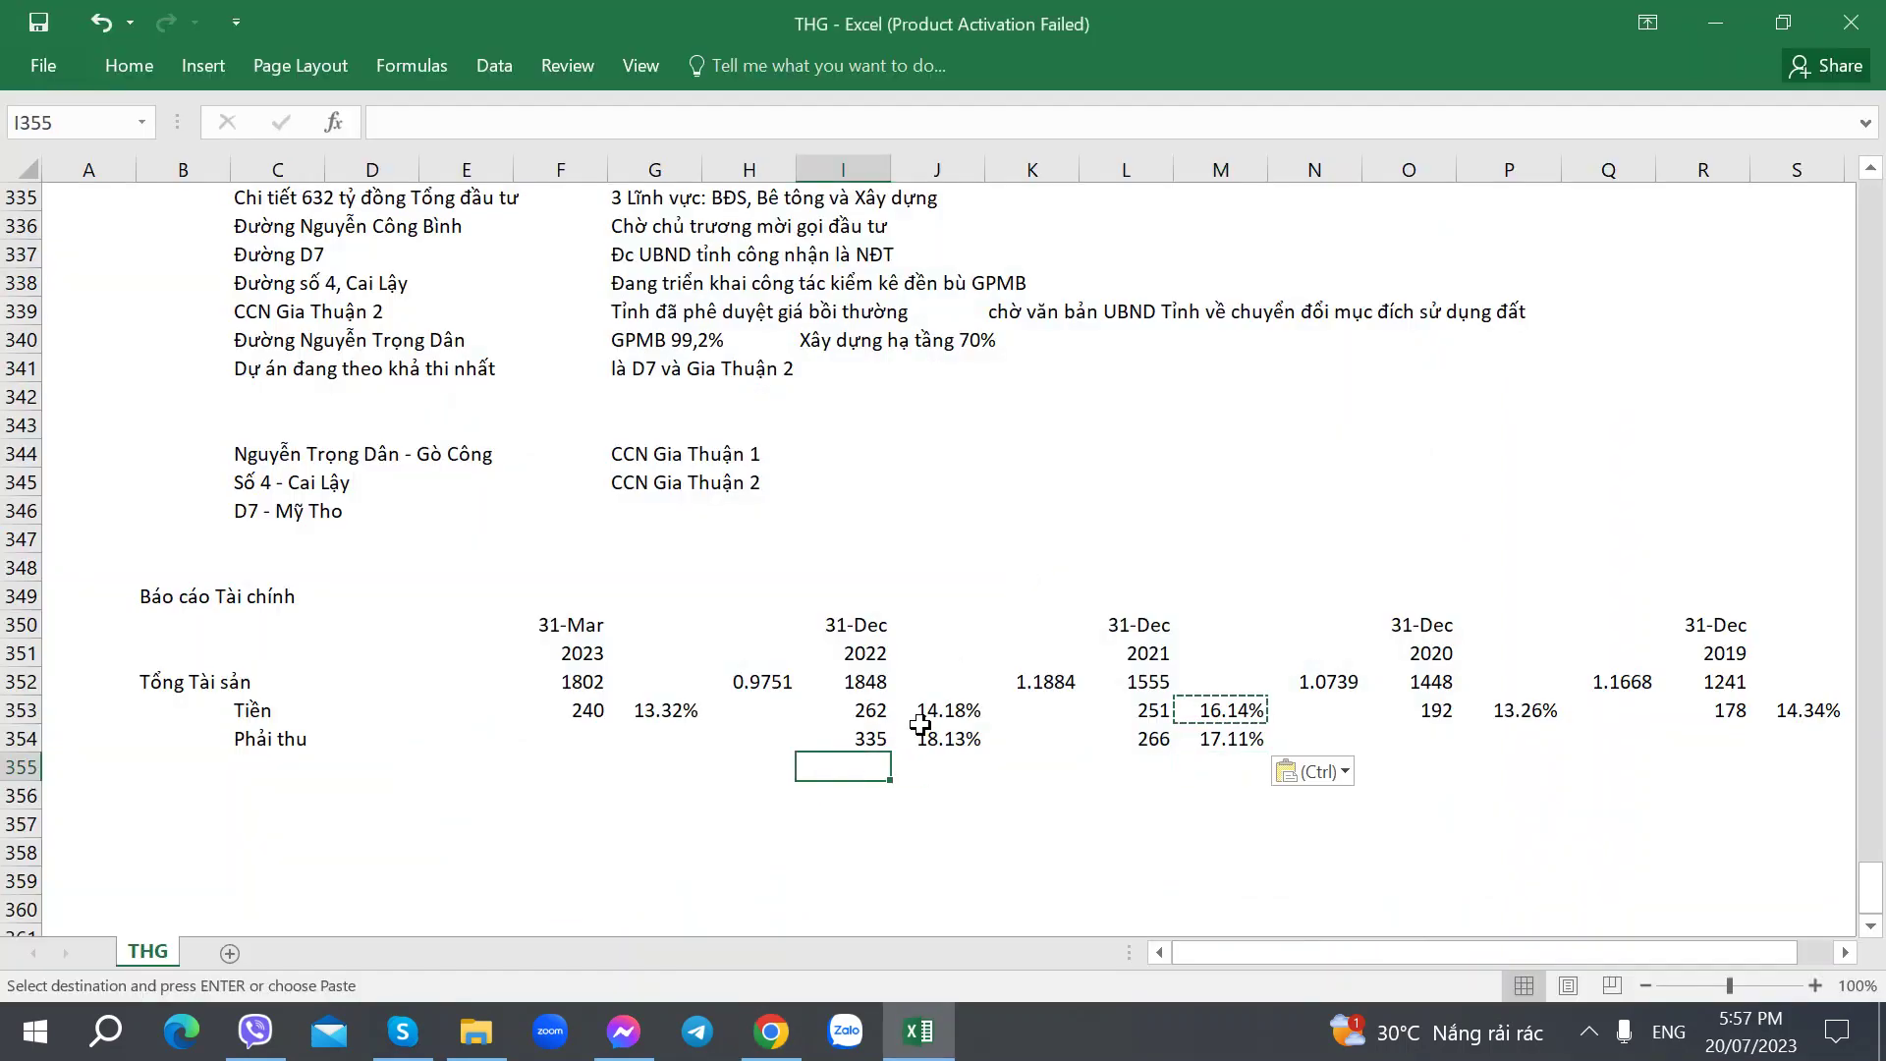
click(958, 737)
click(1064, 727)
key(Right)
key(alt+Tab)
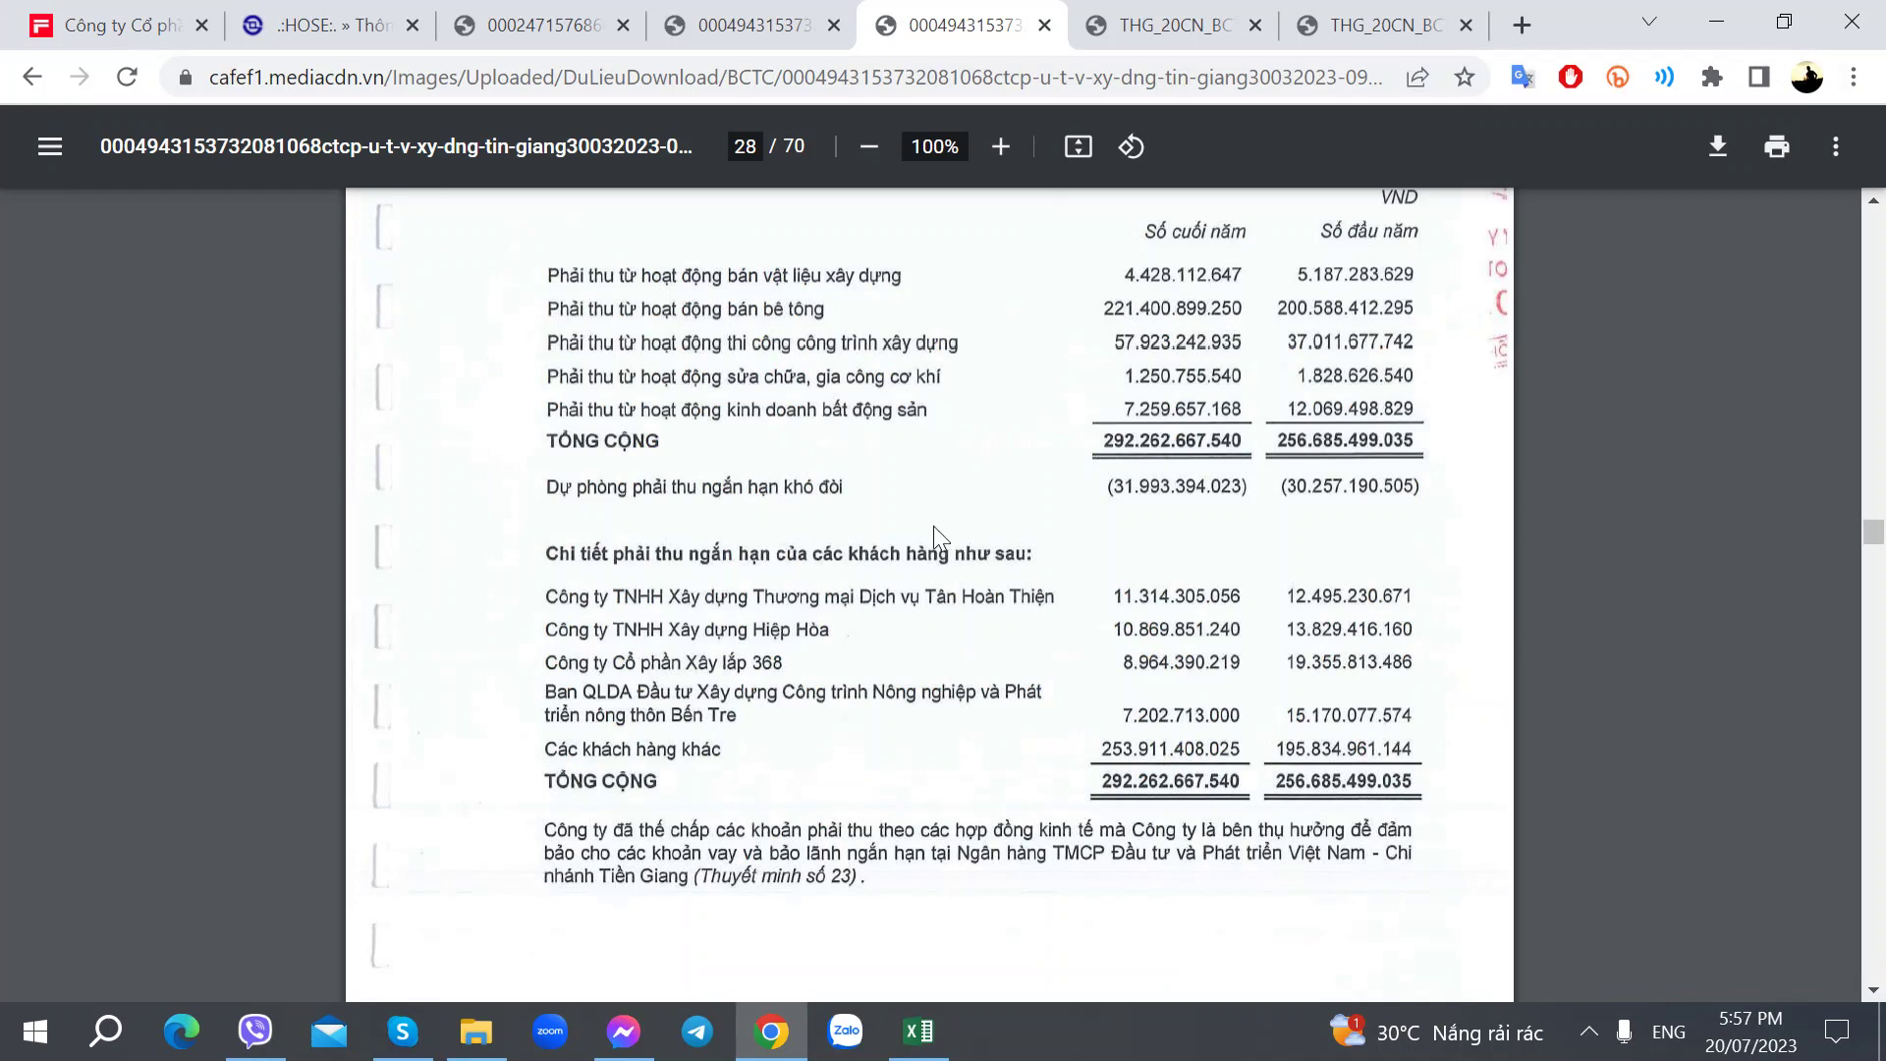
scroll(764, 494, up, 2)
key(alt+Tab)
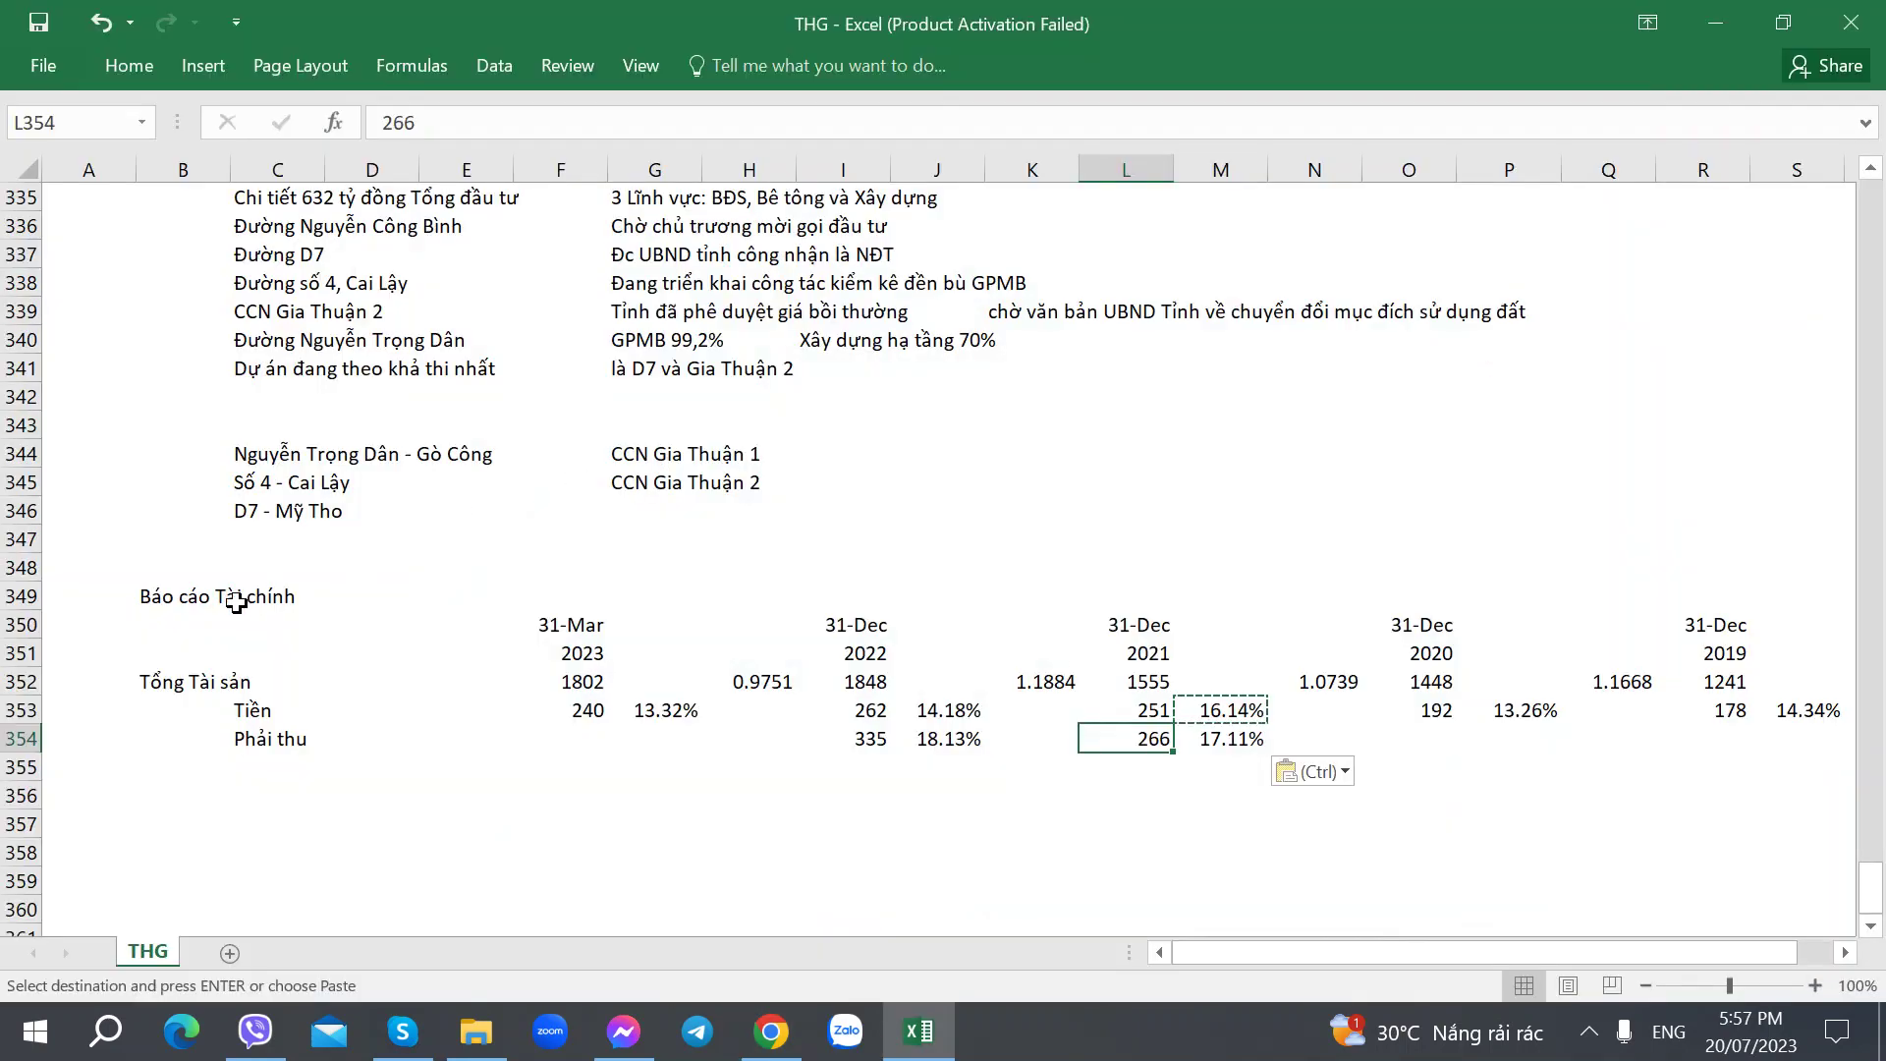
Step: Insert two blank rows between the "Báo cáo Tài chính" heading and the row of reporting dates
click(21, 653)
right_click(28, 625)
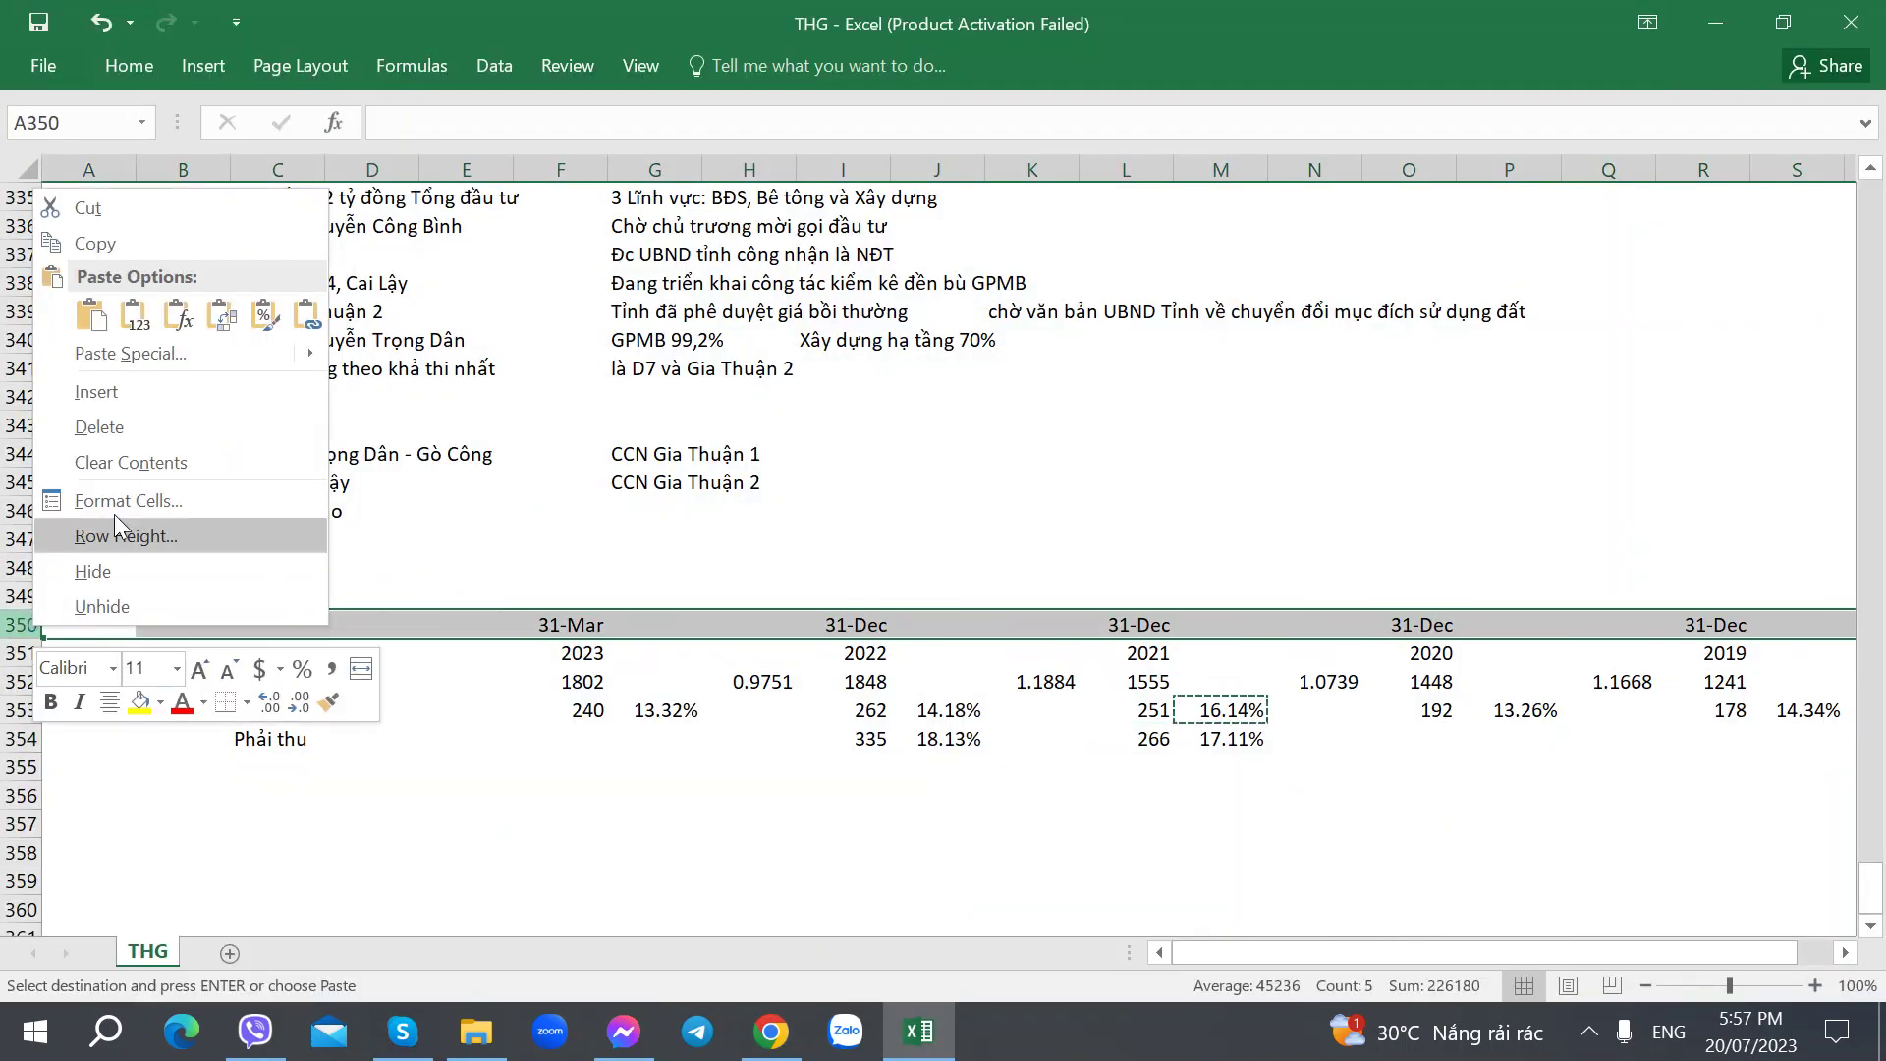
click(97, 392)
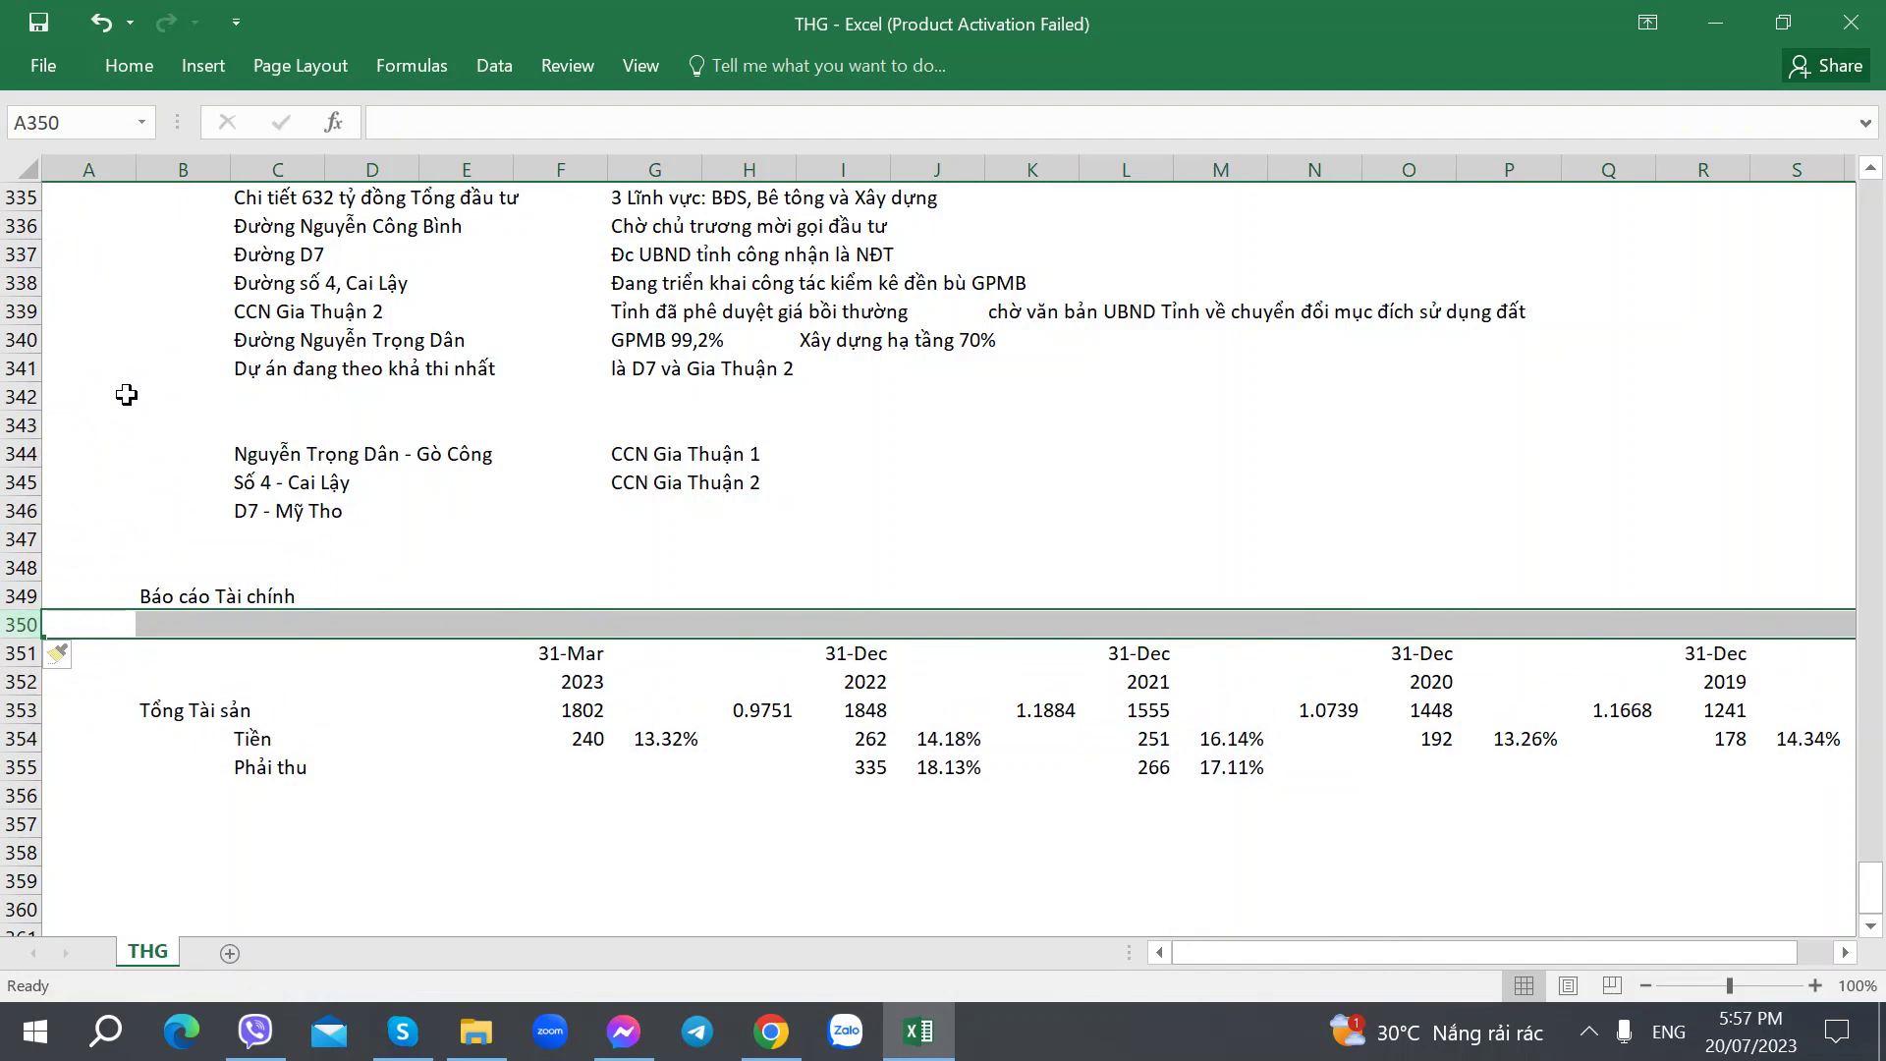
Step: Write the receivables note "Phải thu - Chủ đạo Bê tông (70%)," in cell C350, based on note 6 of the 2022 report
click(358, 629)
key(alt+Tab)
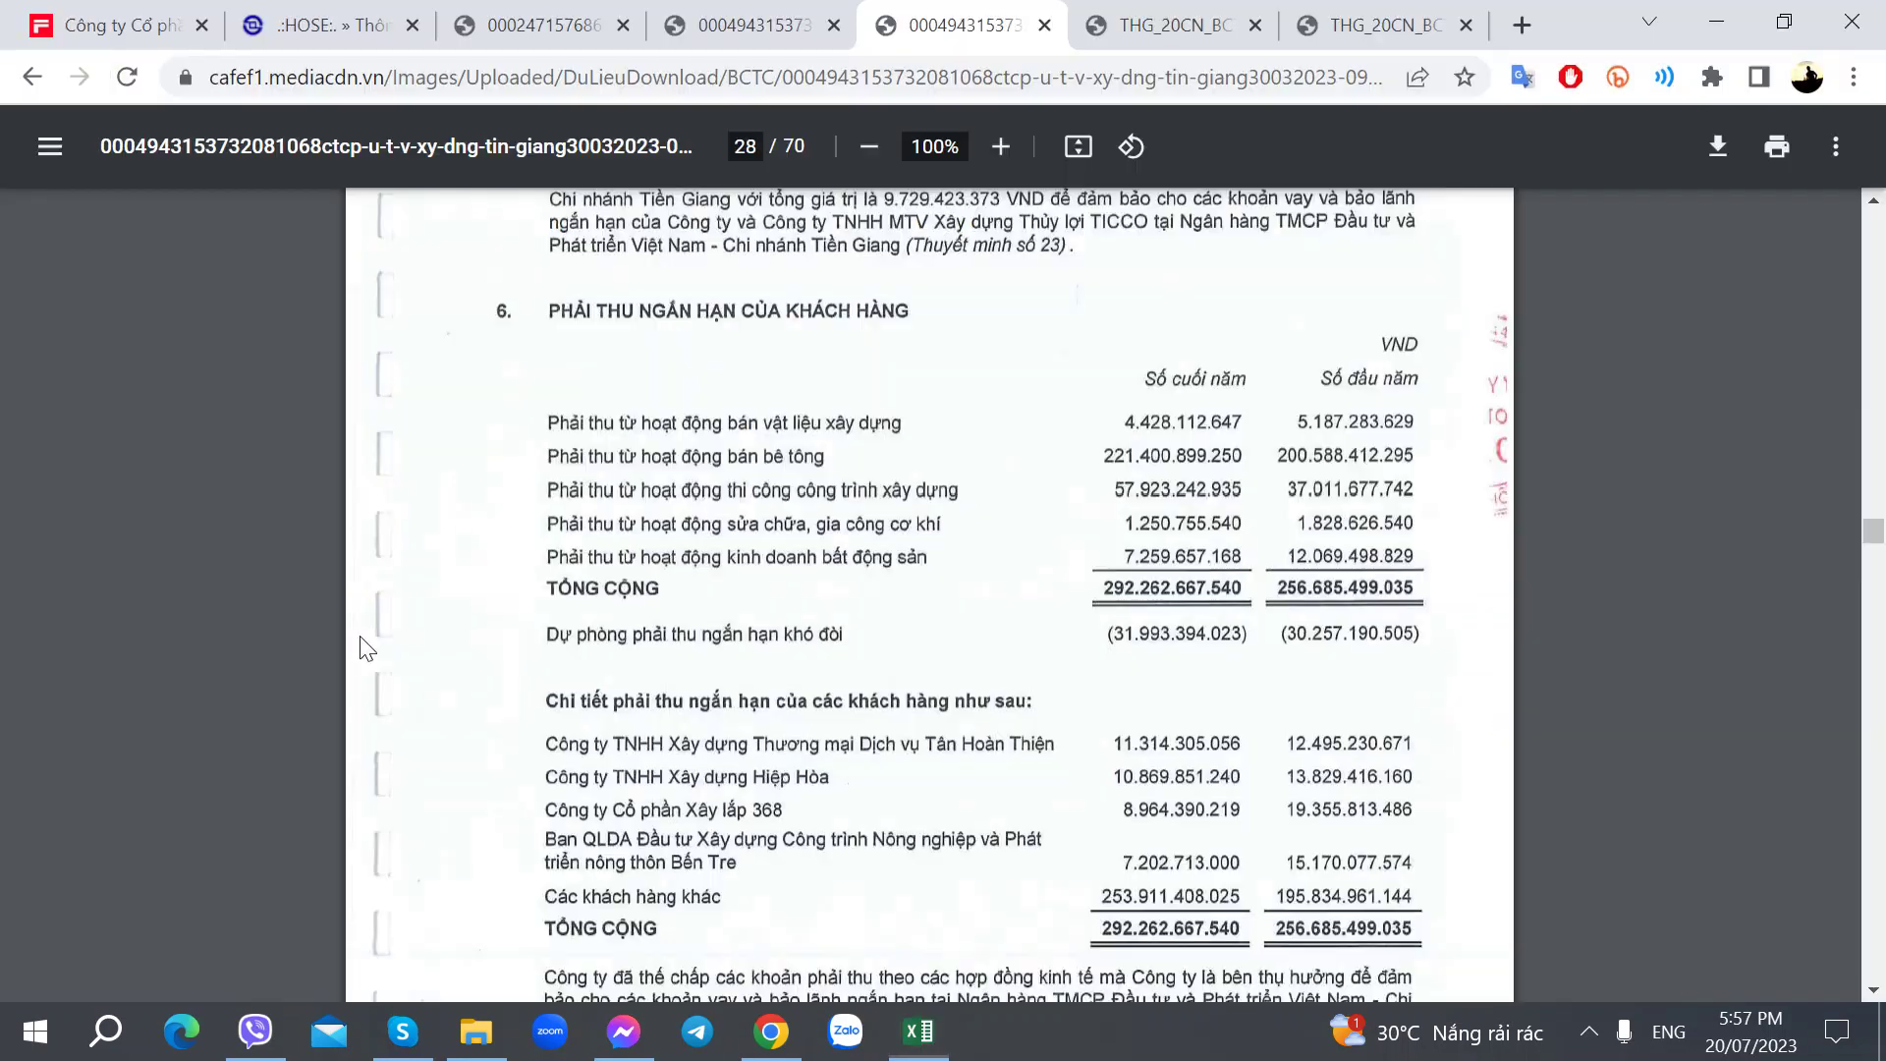
key(alt+Tab)
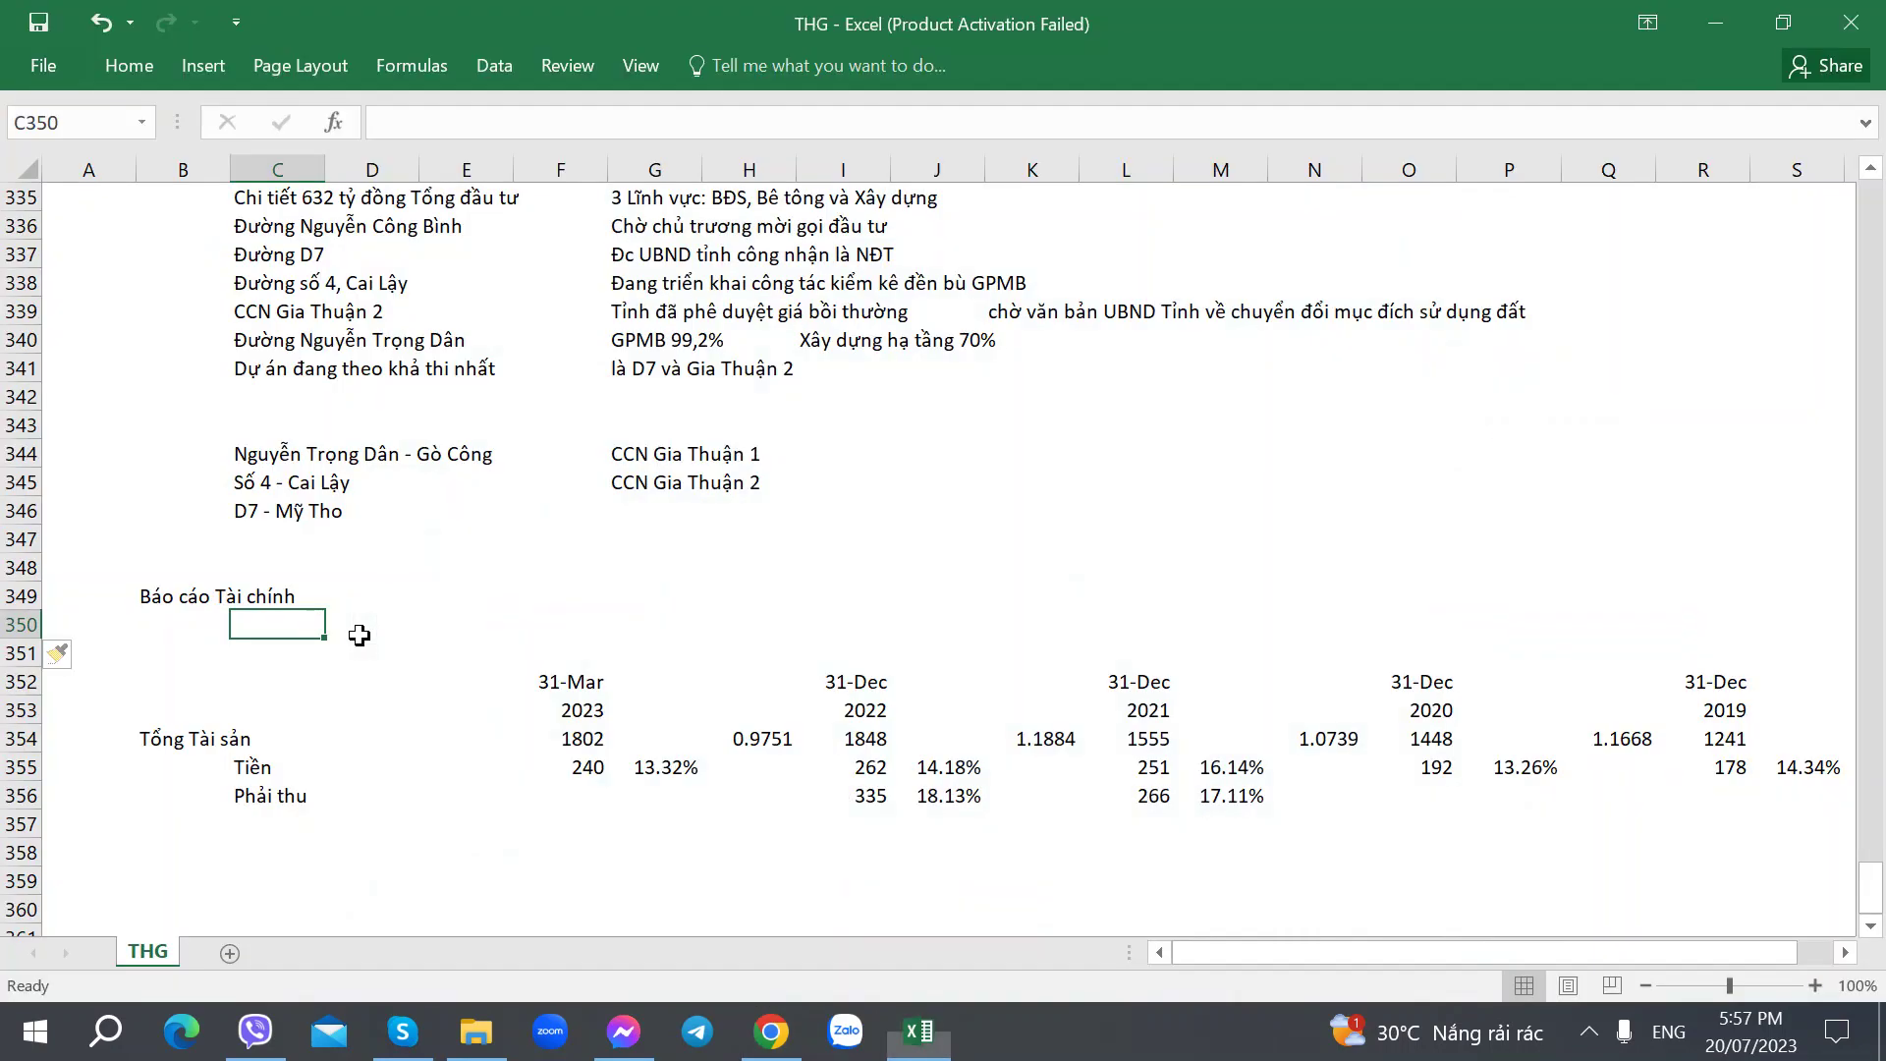
text(Phải thu -)
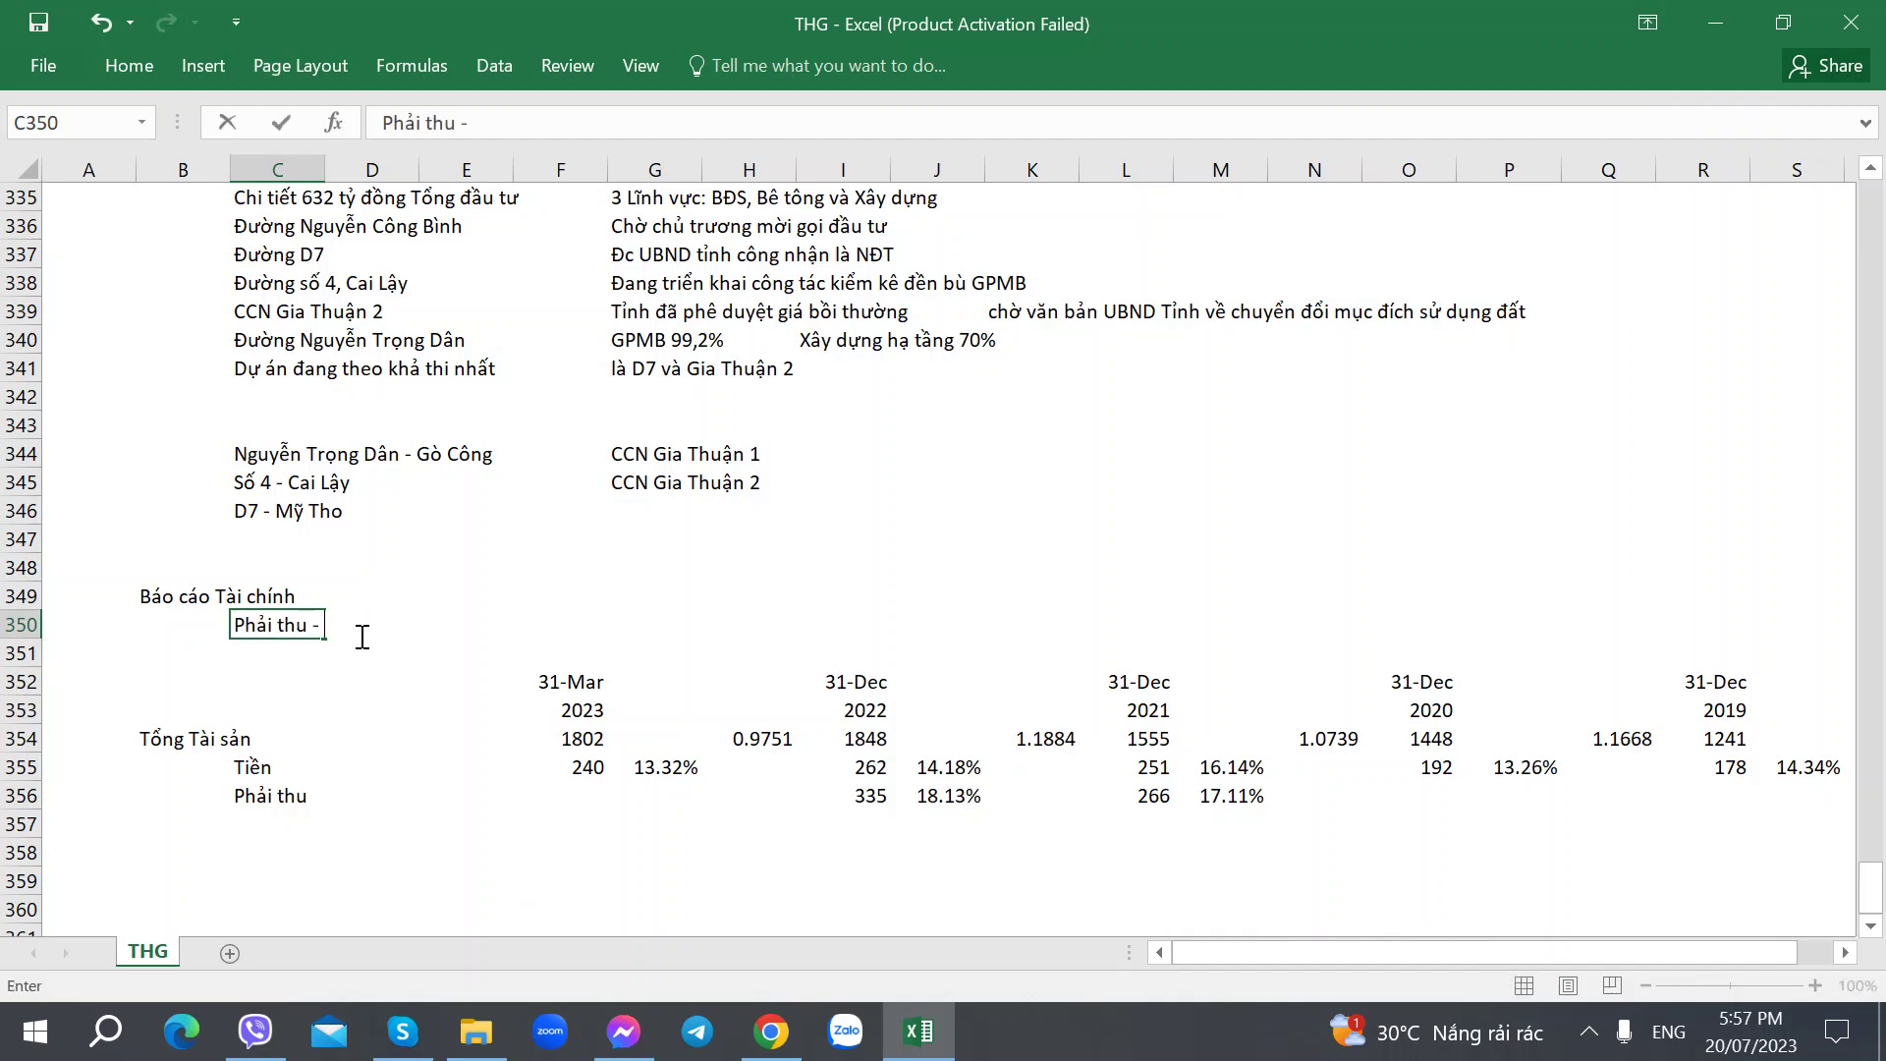
text( Chủ đạo be)
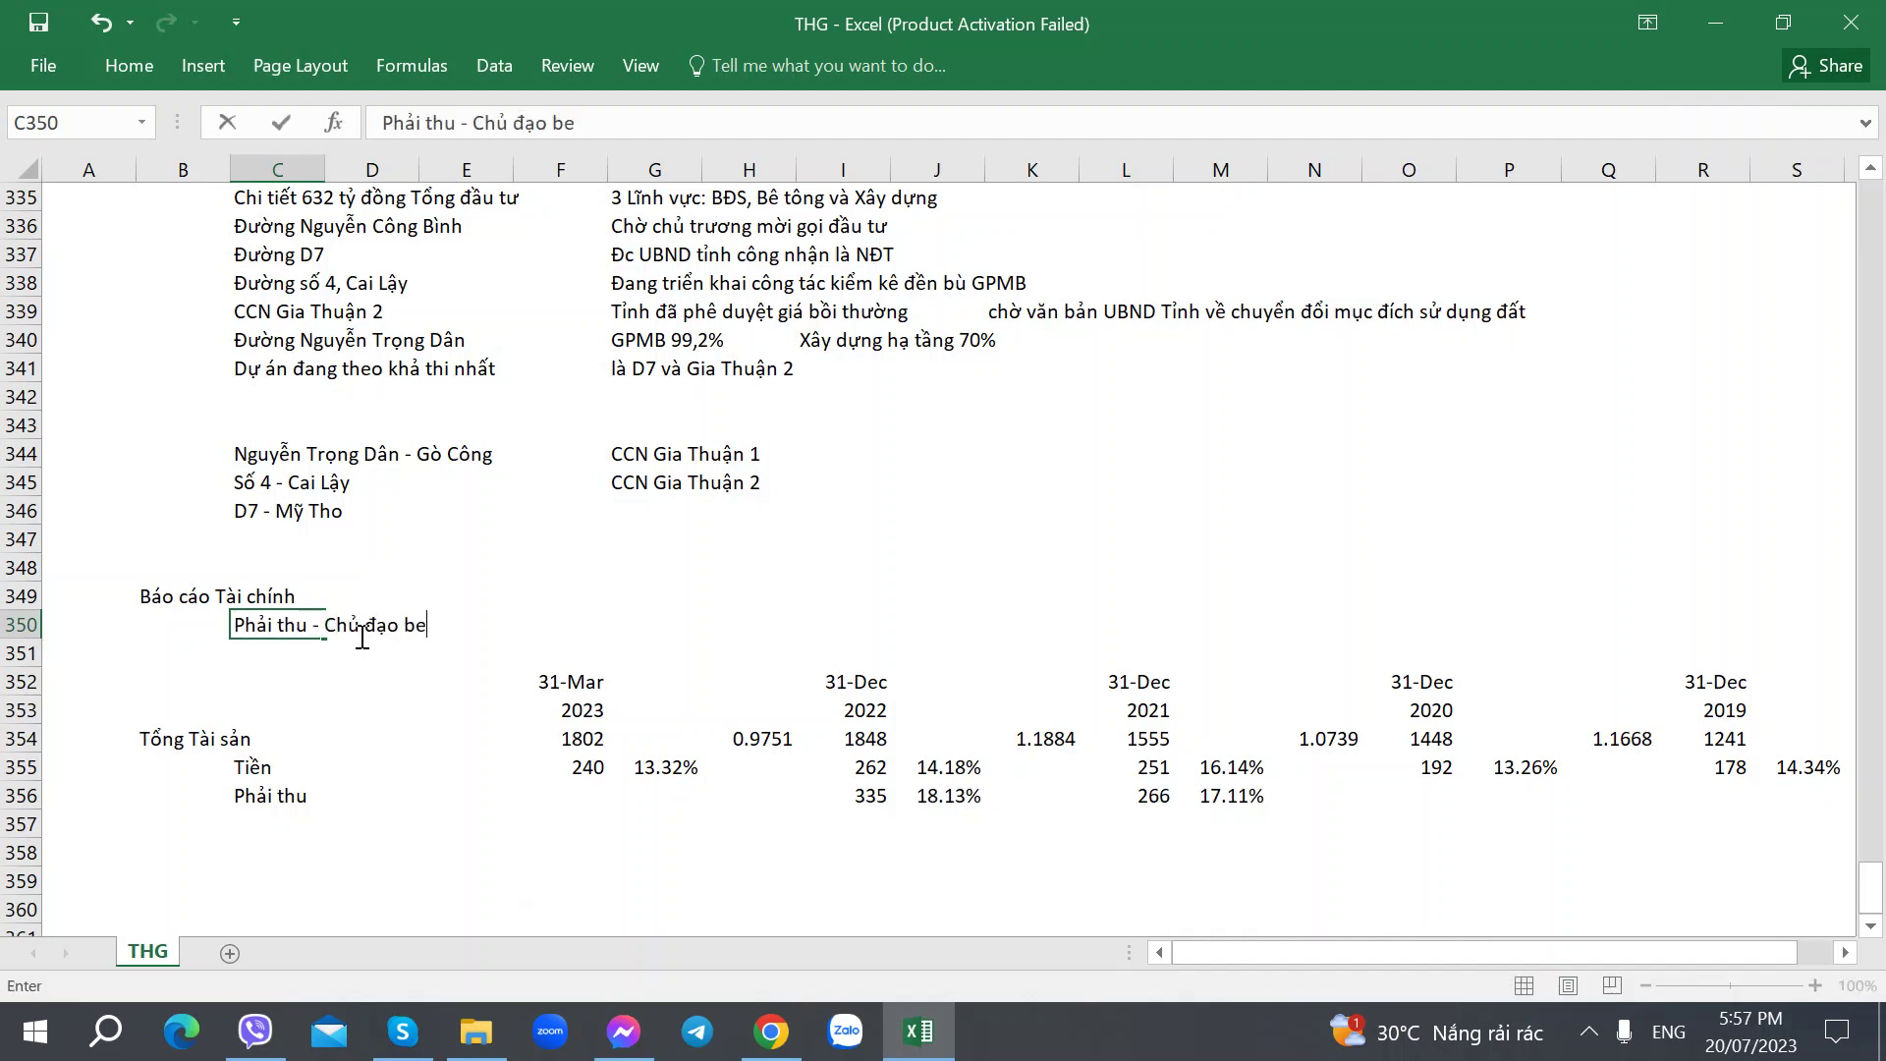
key(BackSpace)
key(BackSpace)
text(Bê tông)
key(alt+Tab)
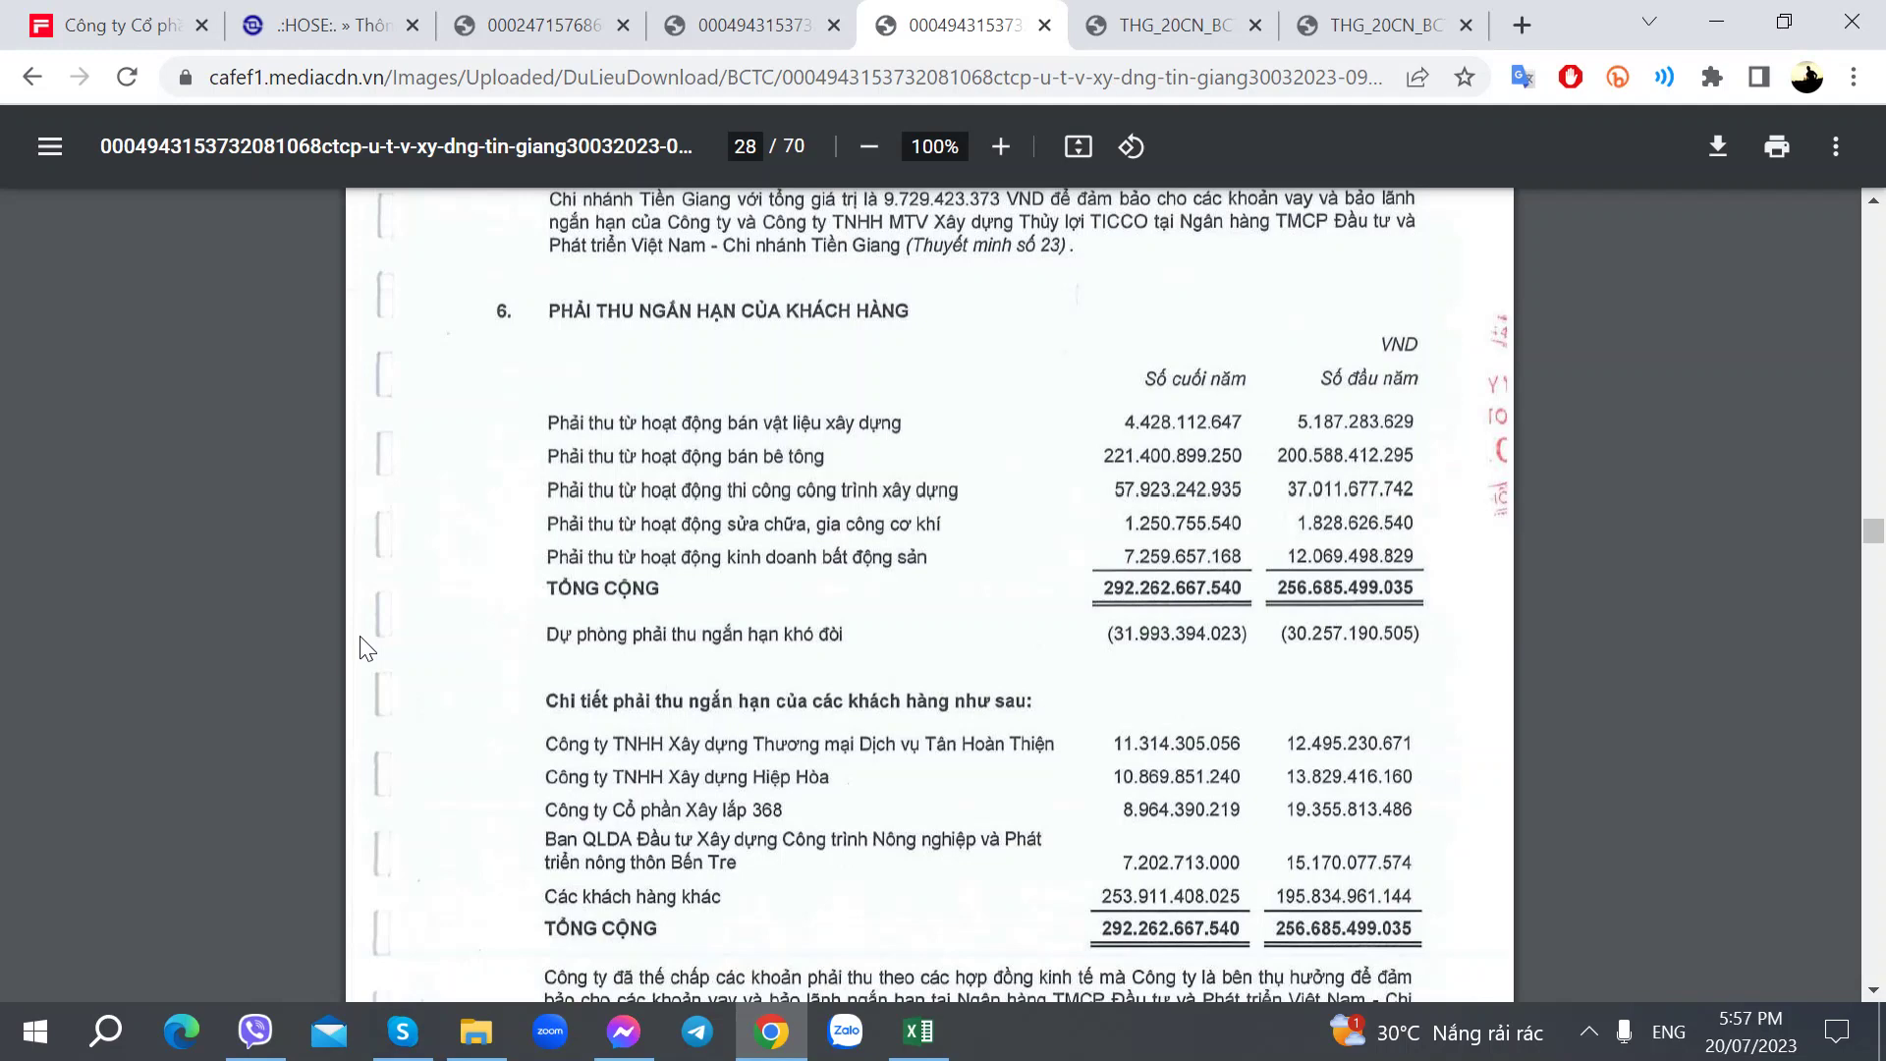
key(alt+Tab)
text(()
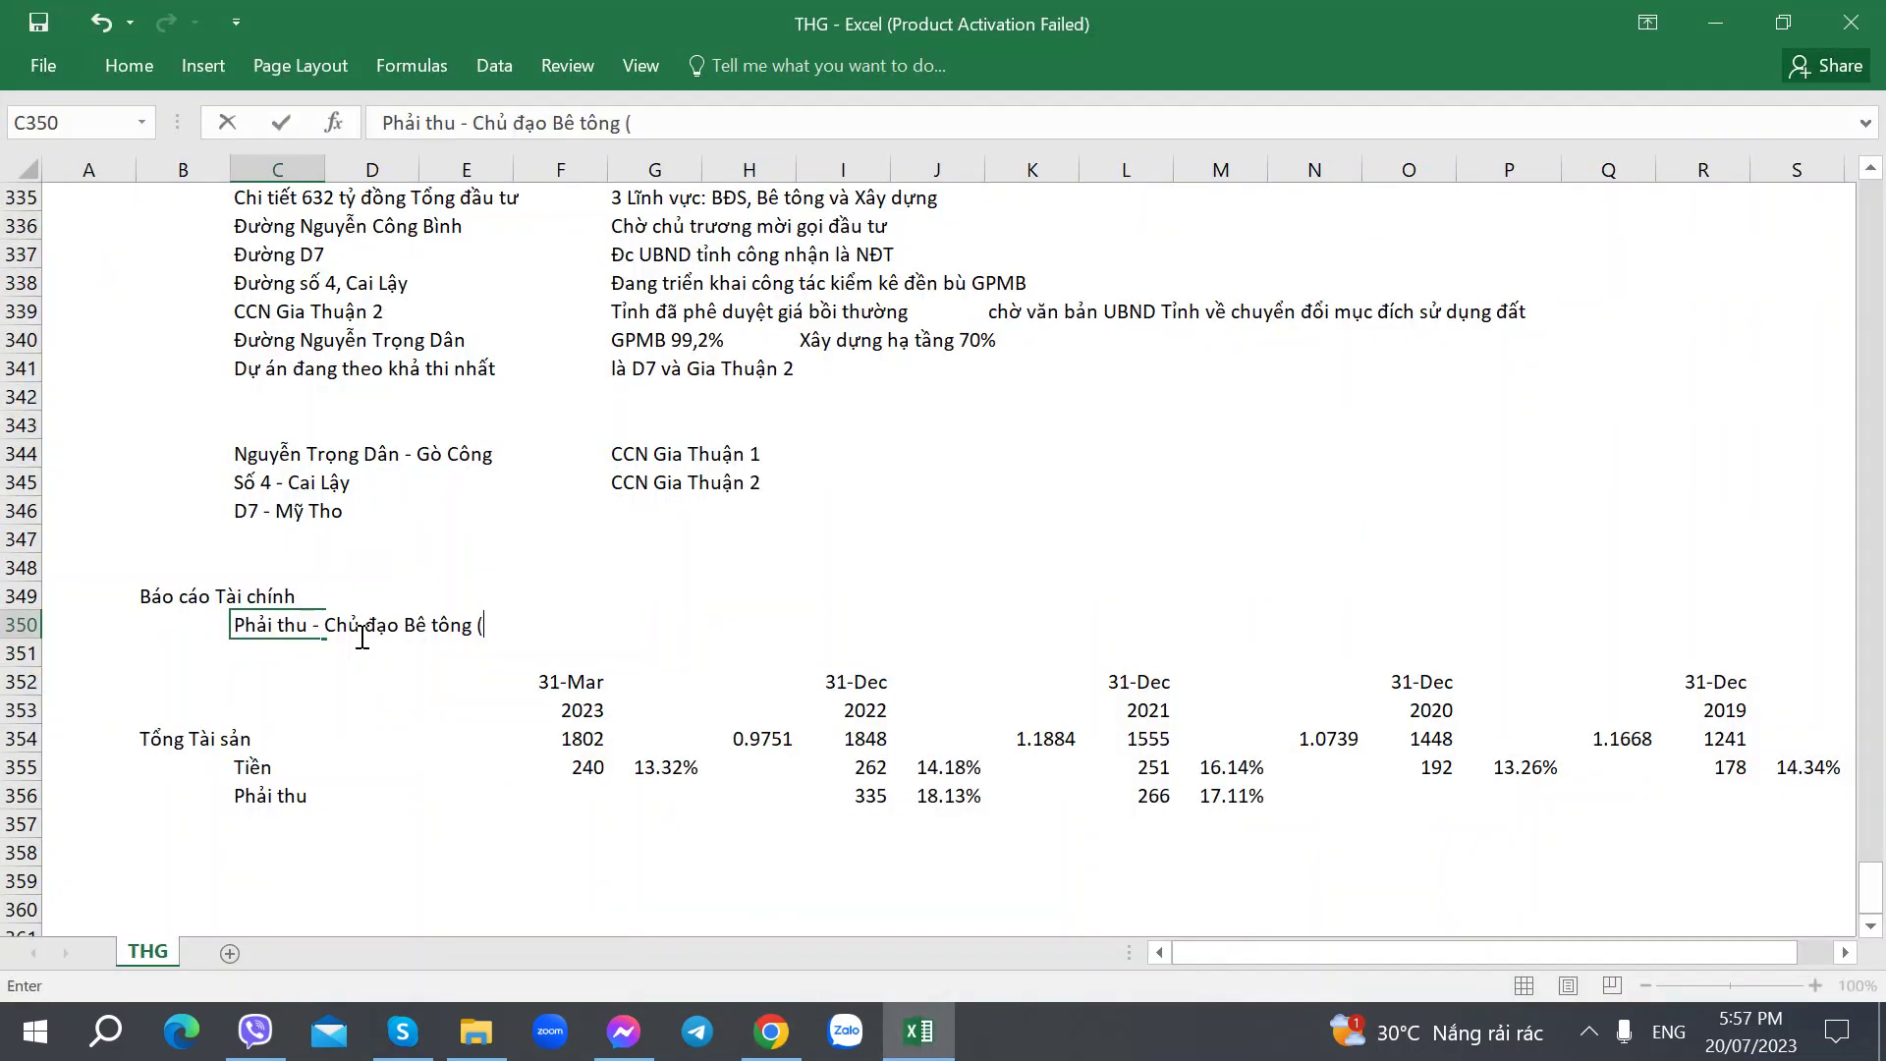
text(70%),)
Step: Complete the note in C350 with "Xây dựng (>20%)" after checking the construction receivables in note 6
key(alt+Tab)
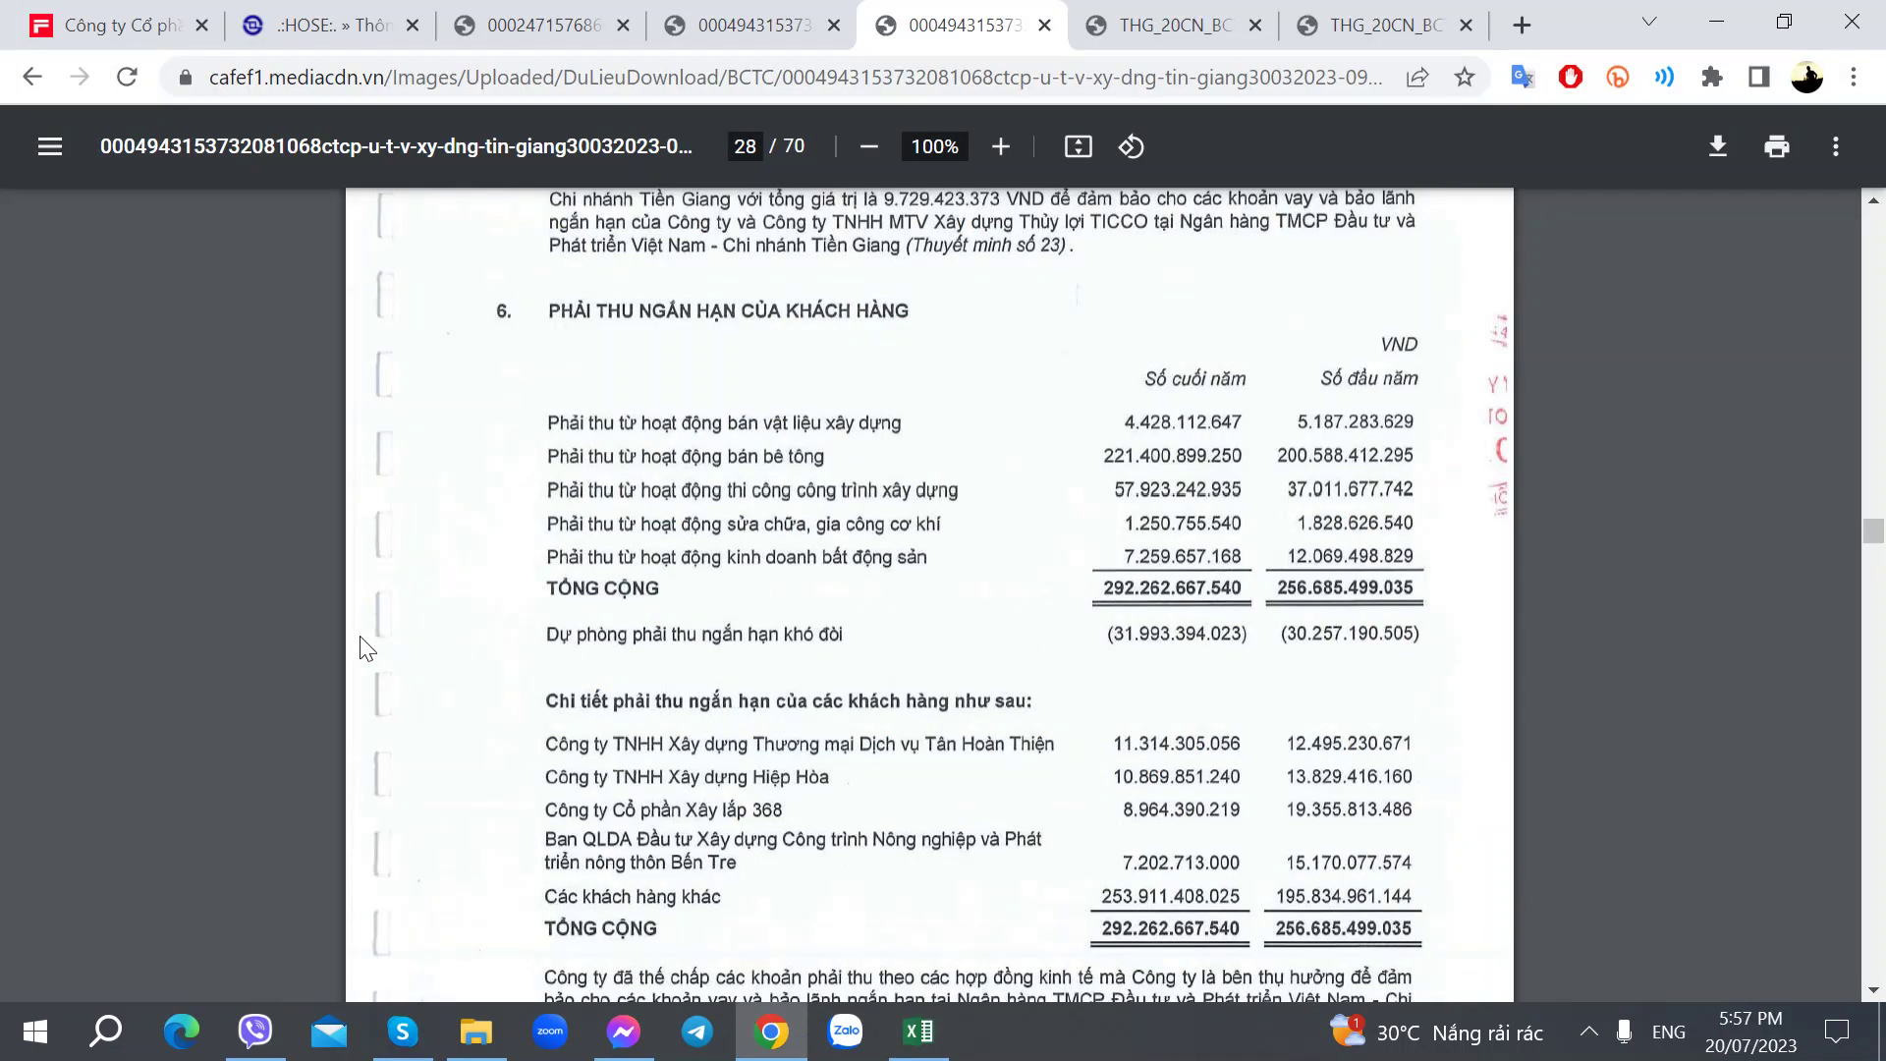
key(alt+Tab)
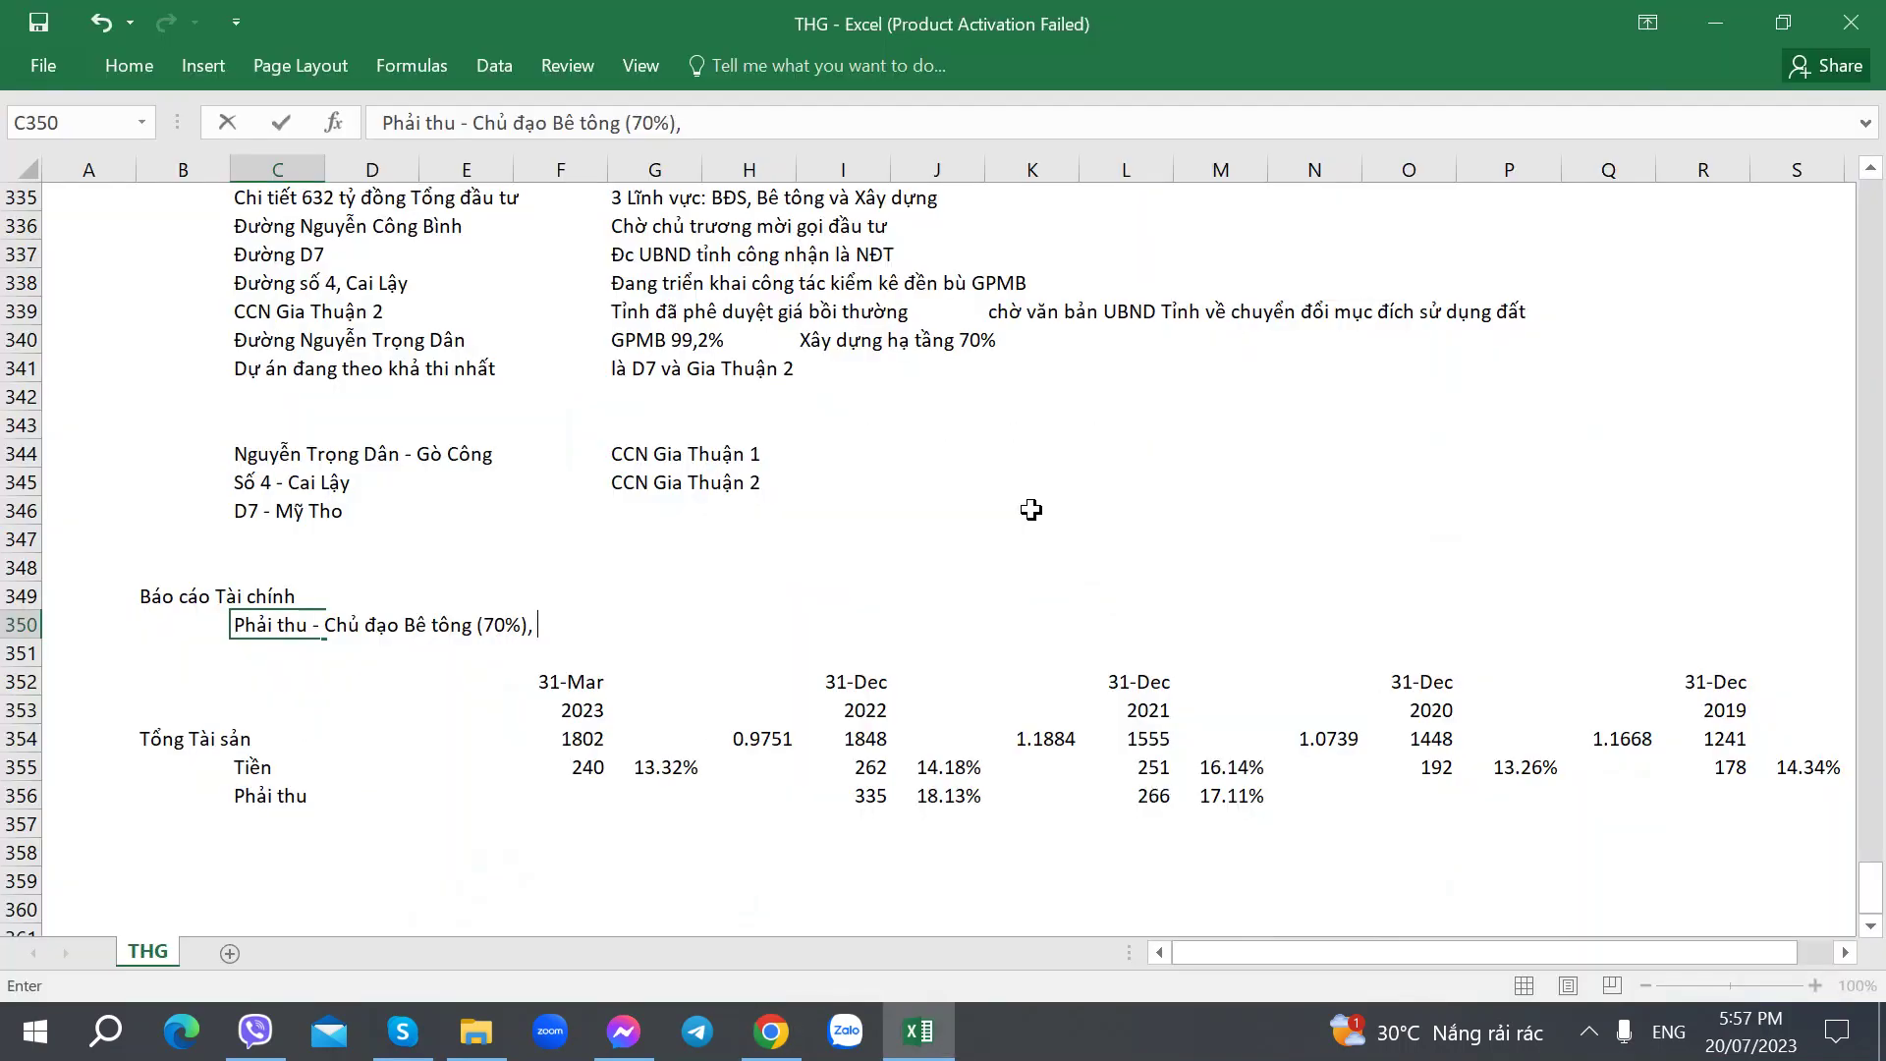
text(), Xây dựng)
key(alt+Tab)
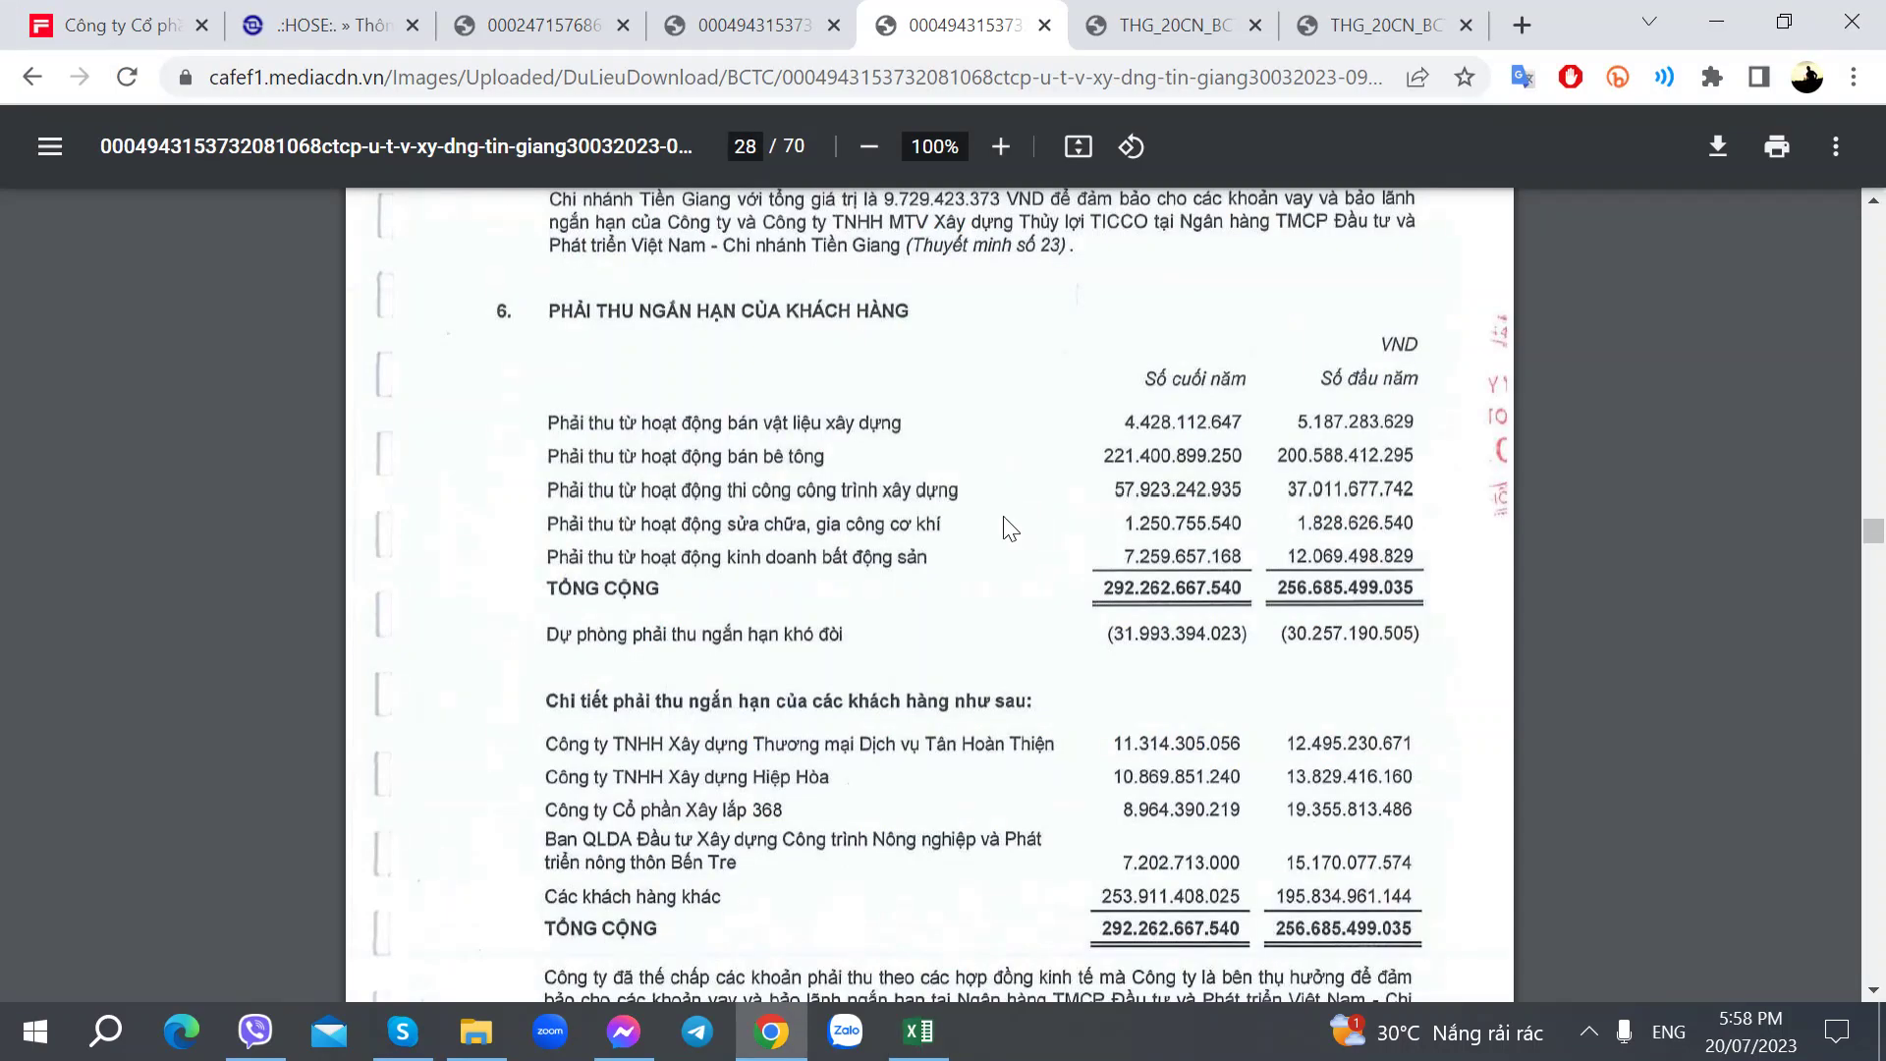
key(alt+Tab)
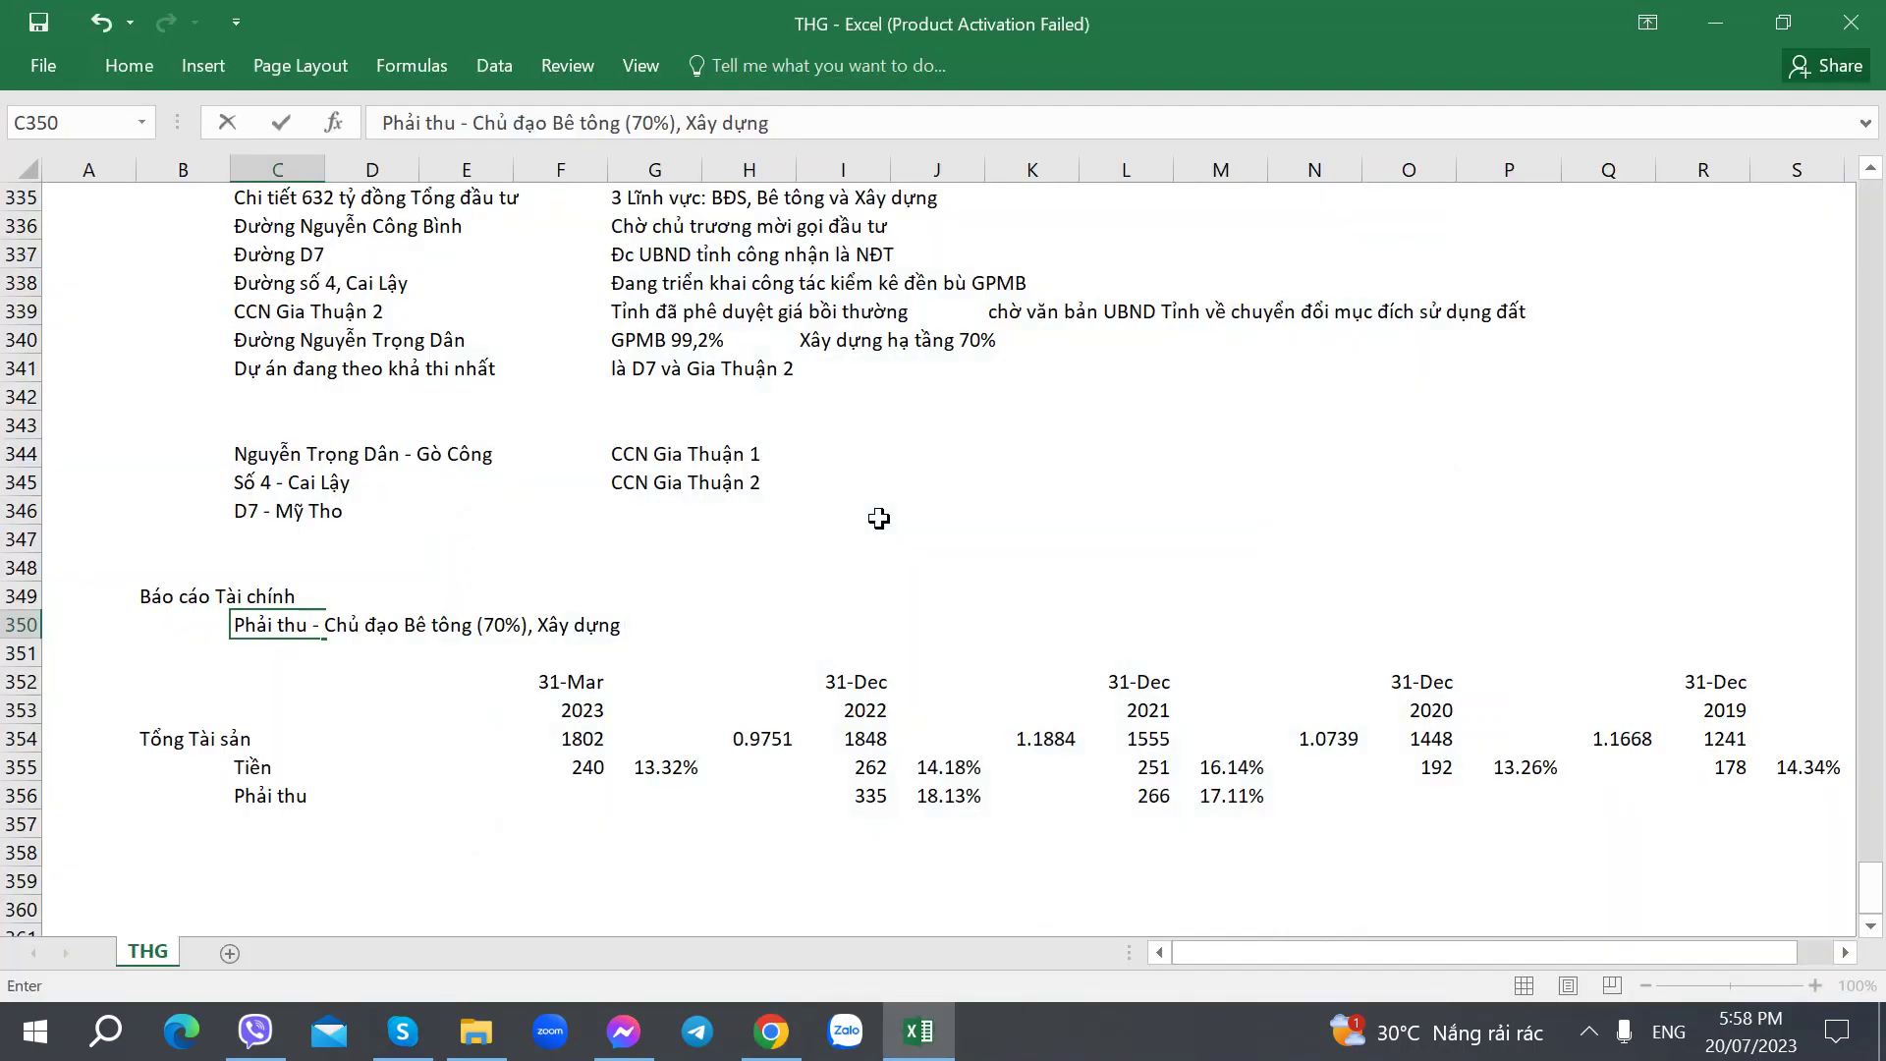
text((>20%))
key(alt+Tab)
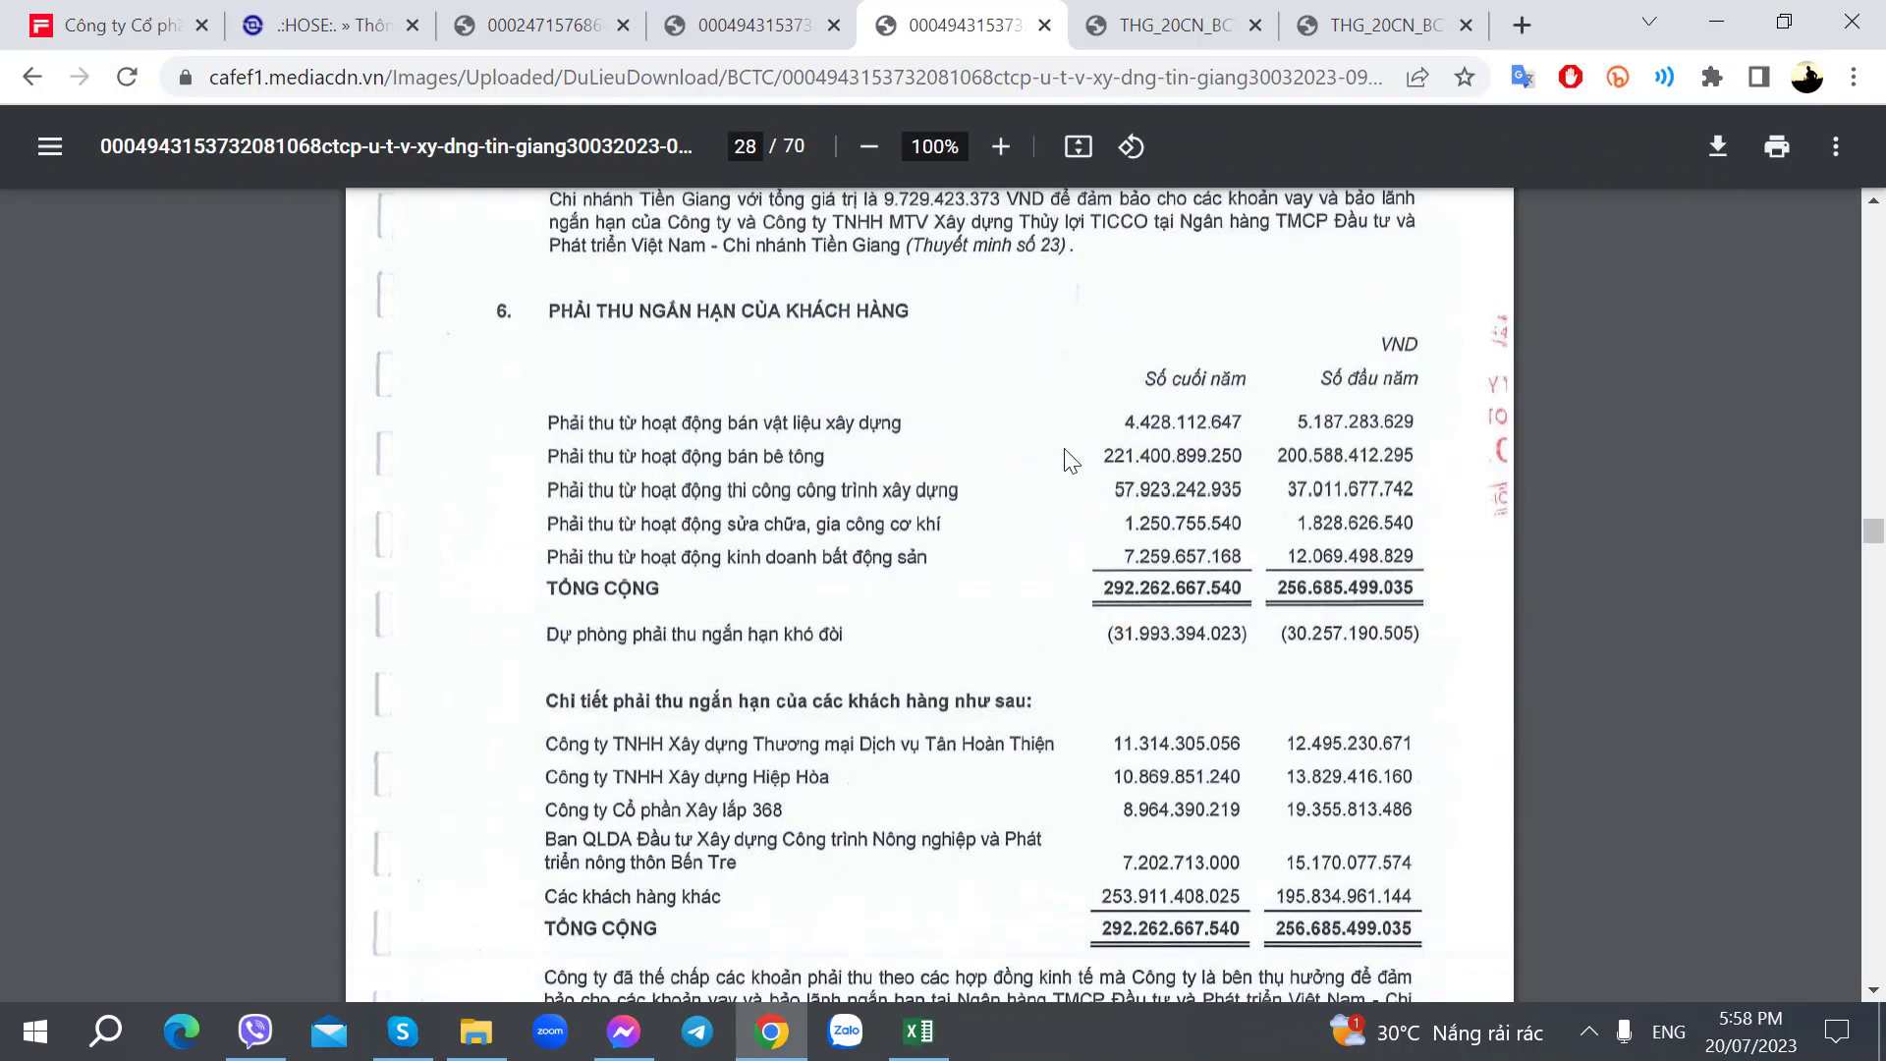
key(alt+Tab)
key(Right)
key(Right)
key(Right)
key(Right)
key(Right)
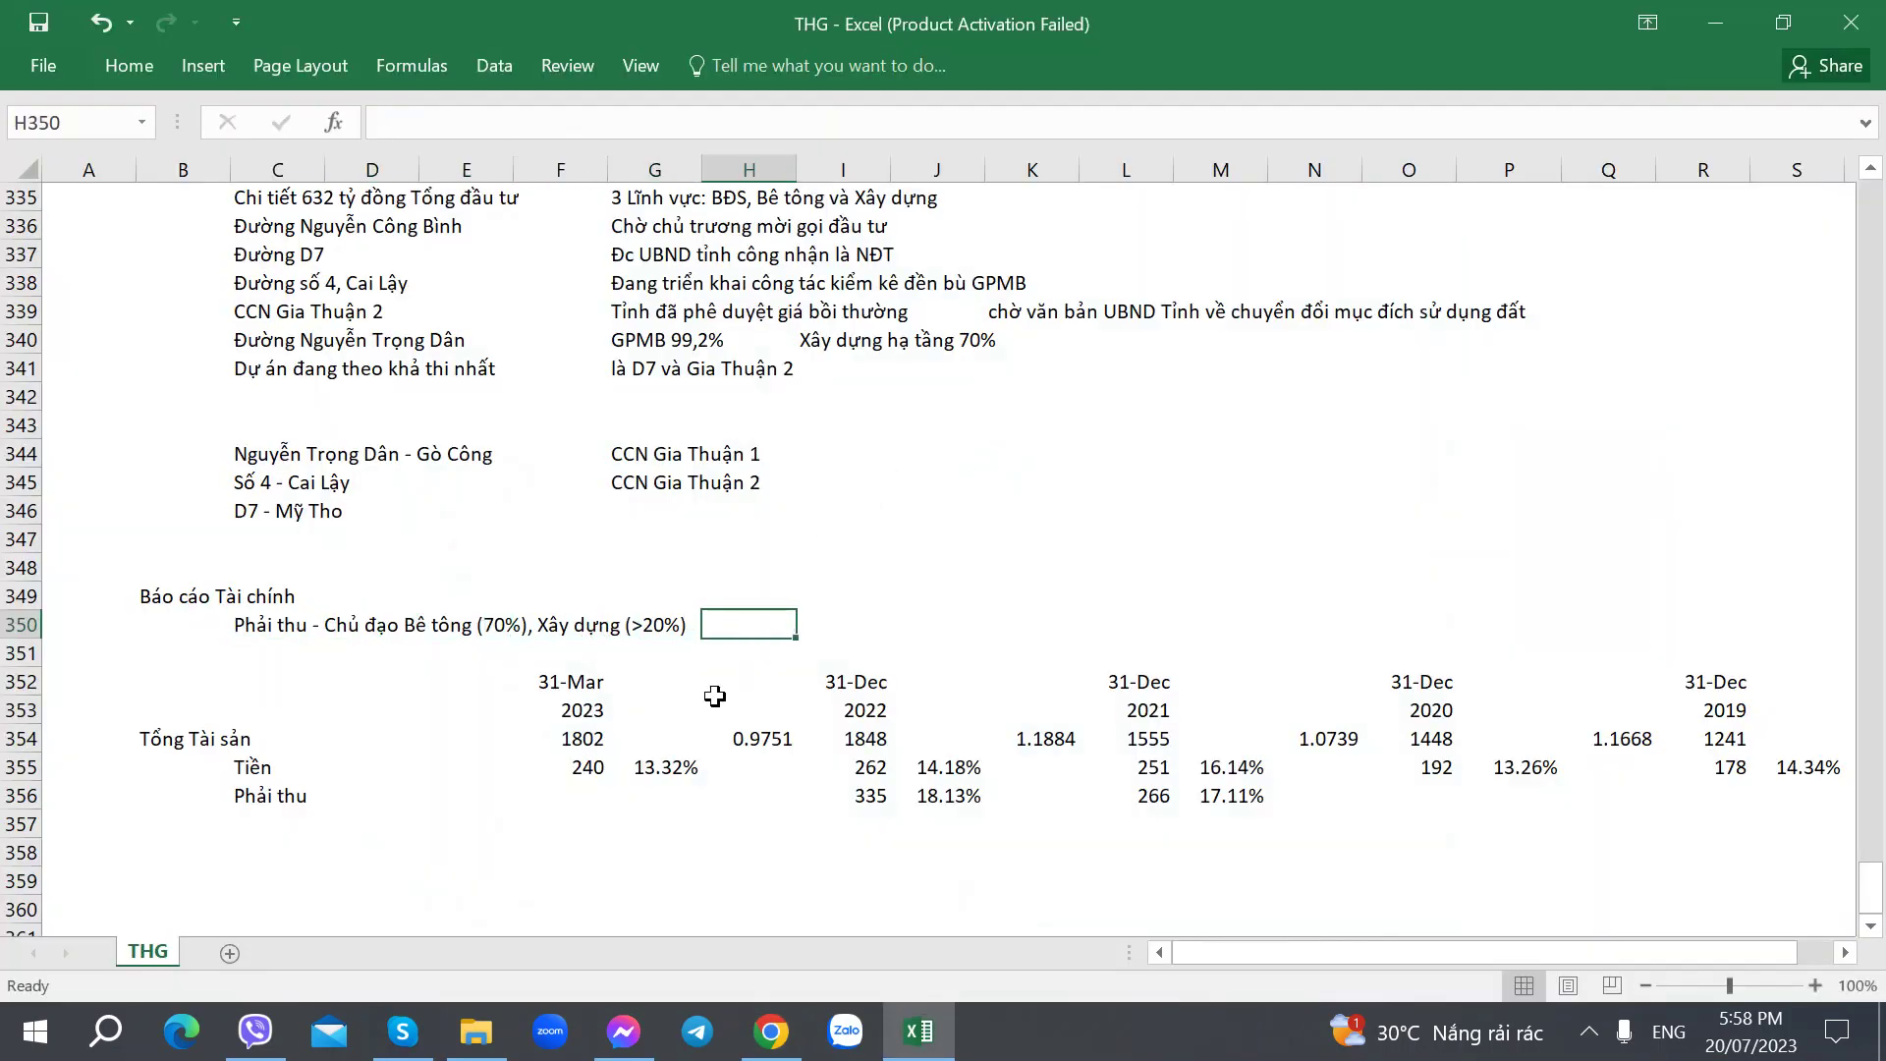
Step: Recheck the construction receivables in note 6, try setting their share in the C350 note to 20%, and undo the edit
key(alt+Tab)
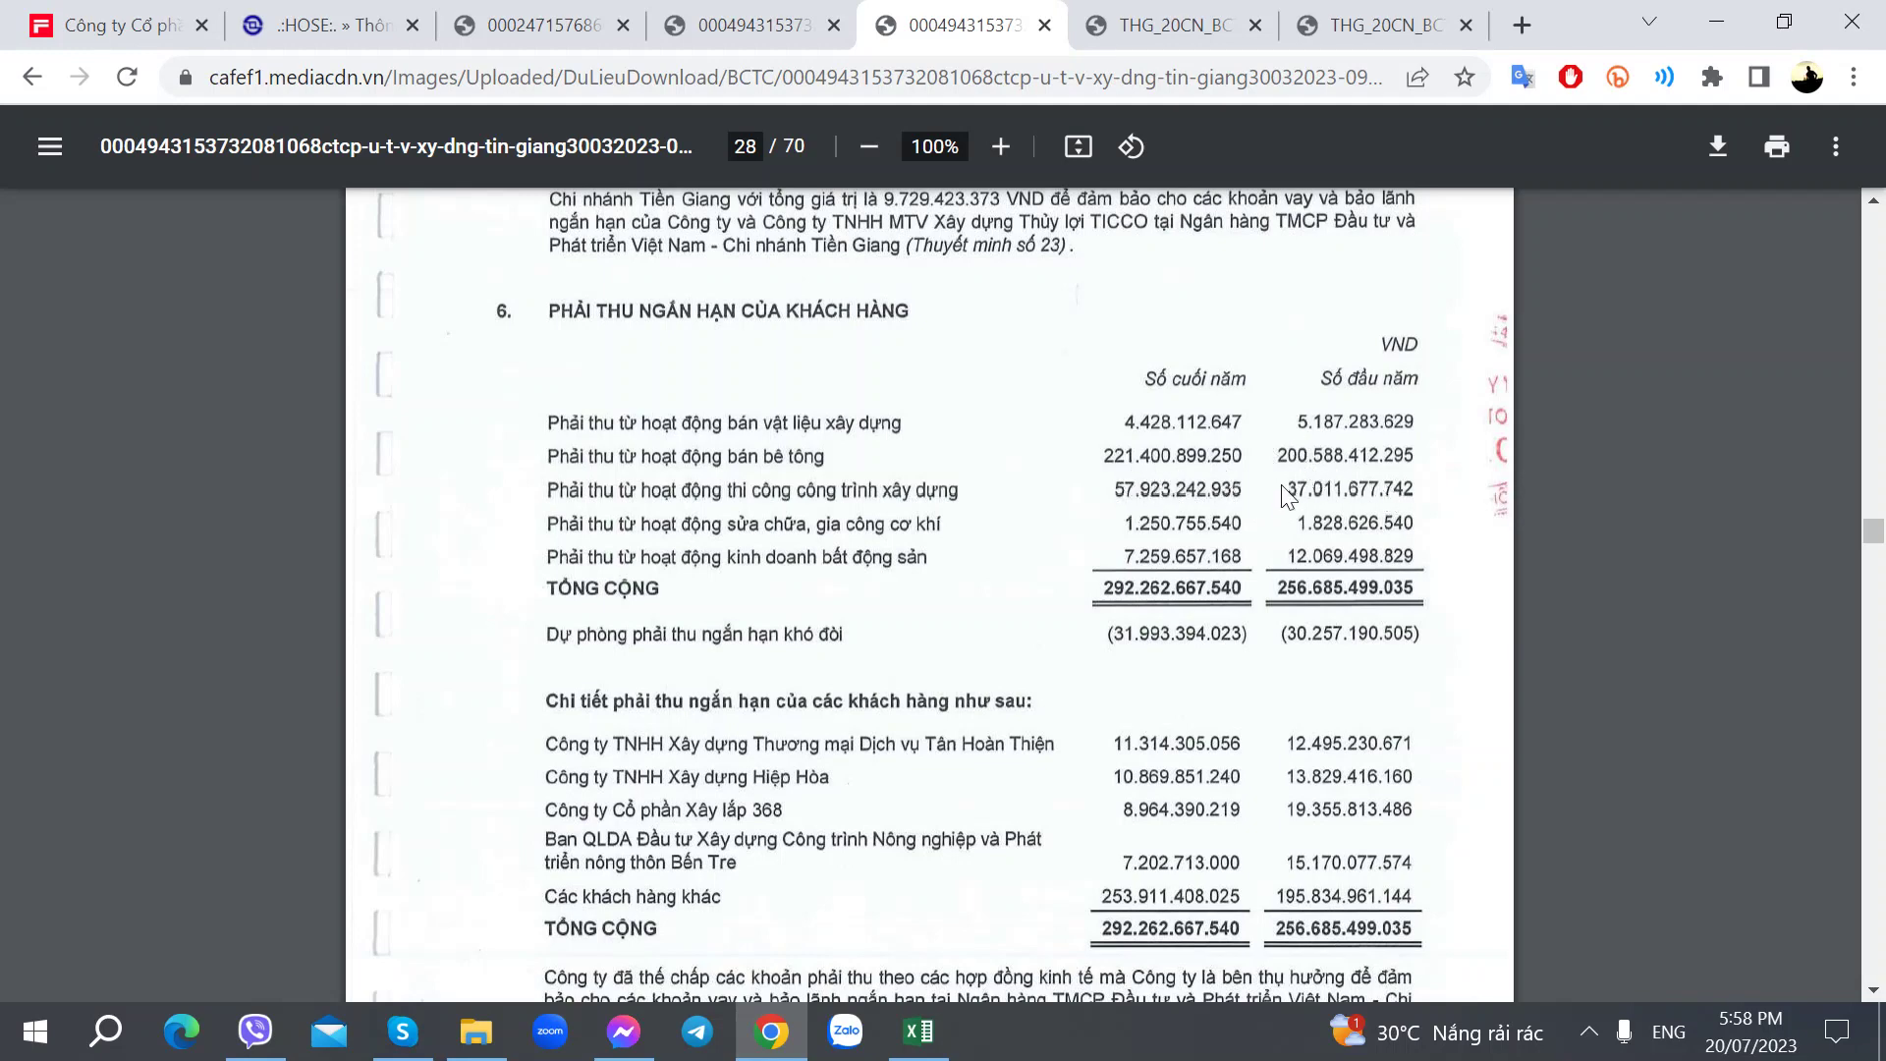
key(alt+Tab)
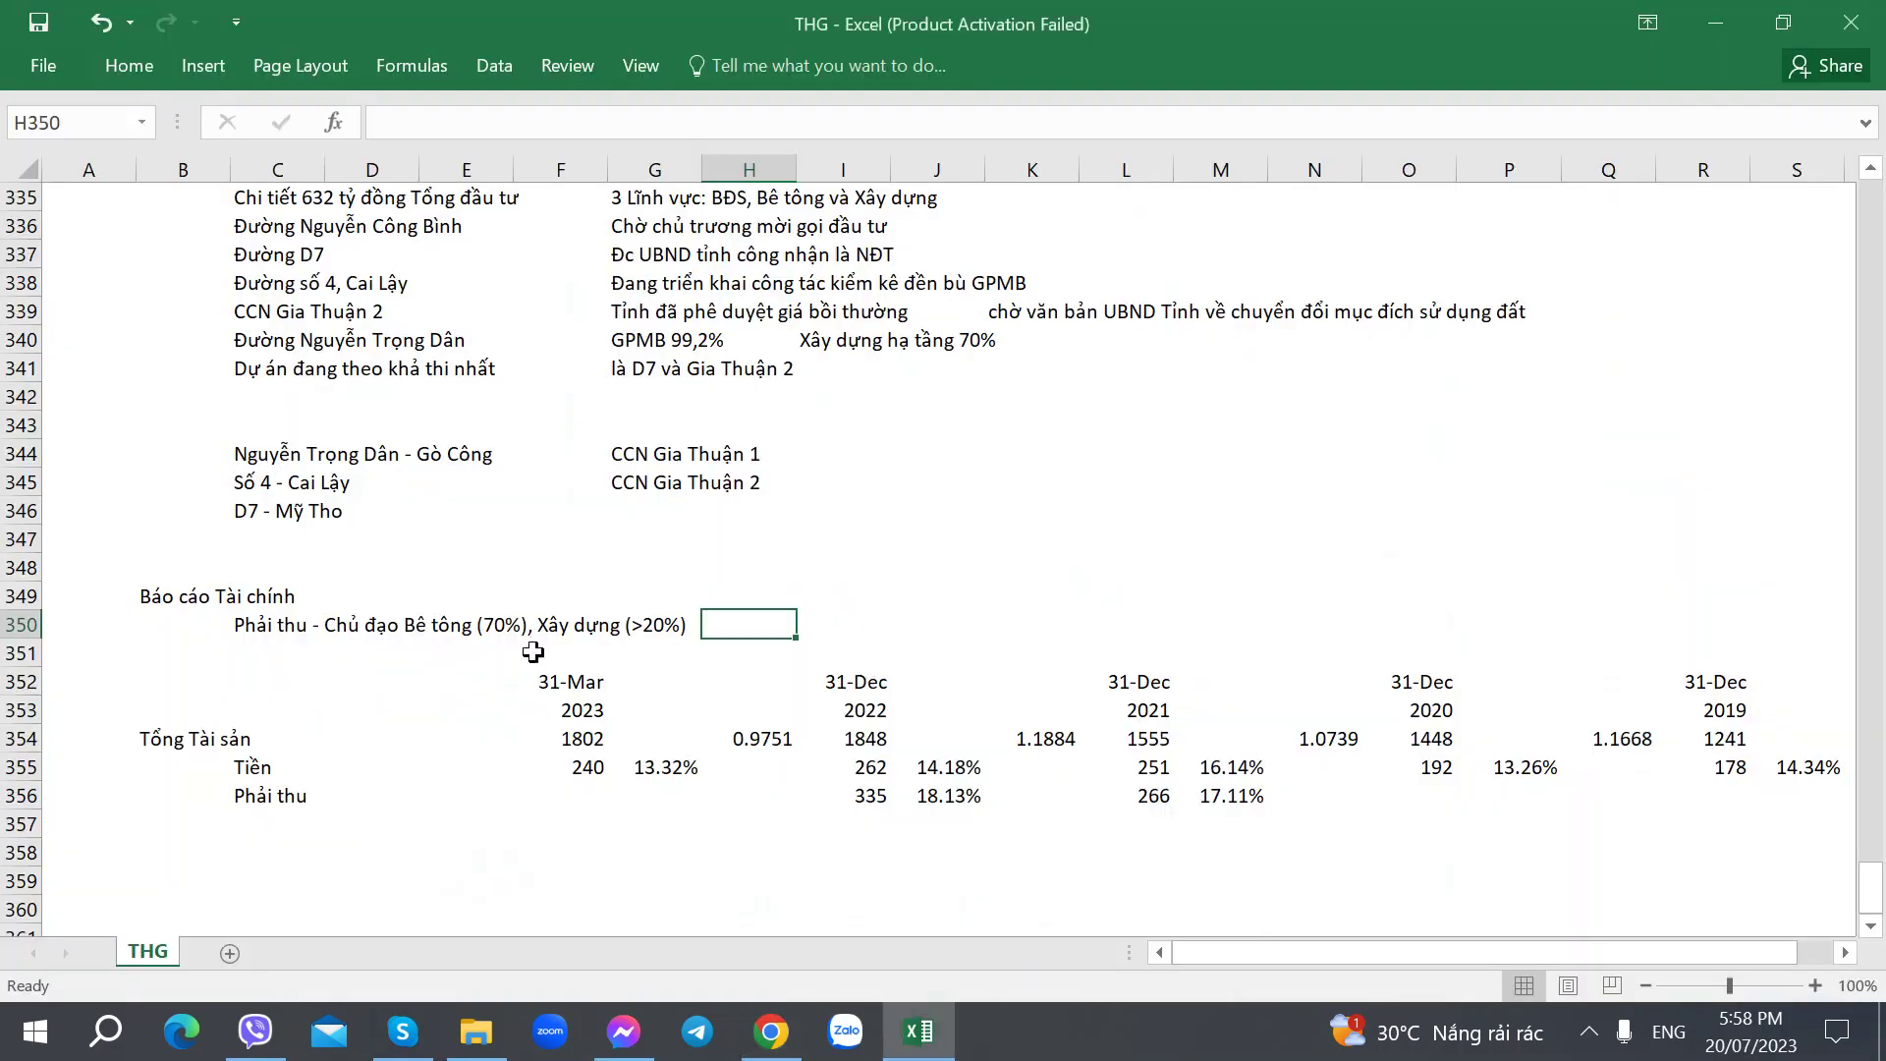
click(532, 652)
click(425, 617)
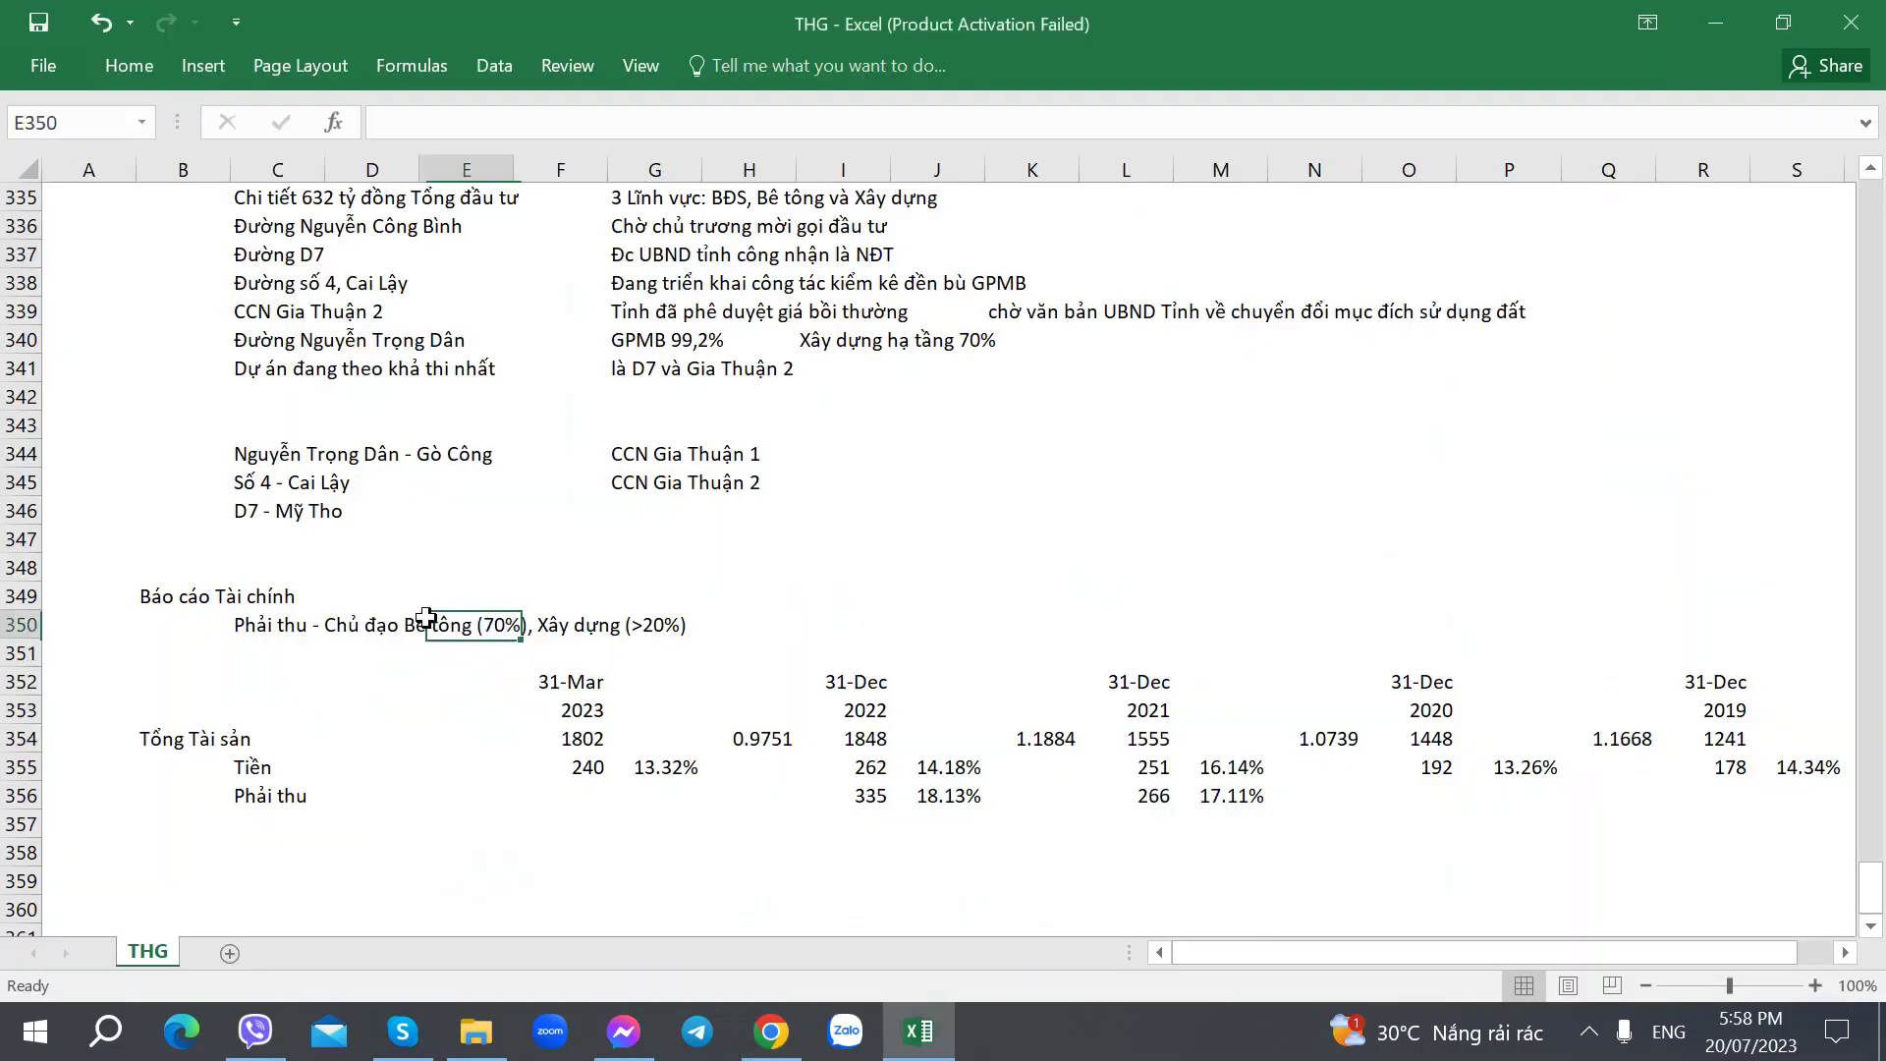
click(272, 620)
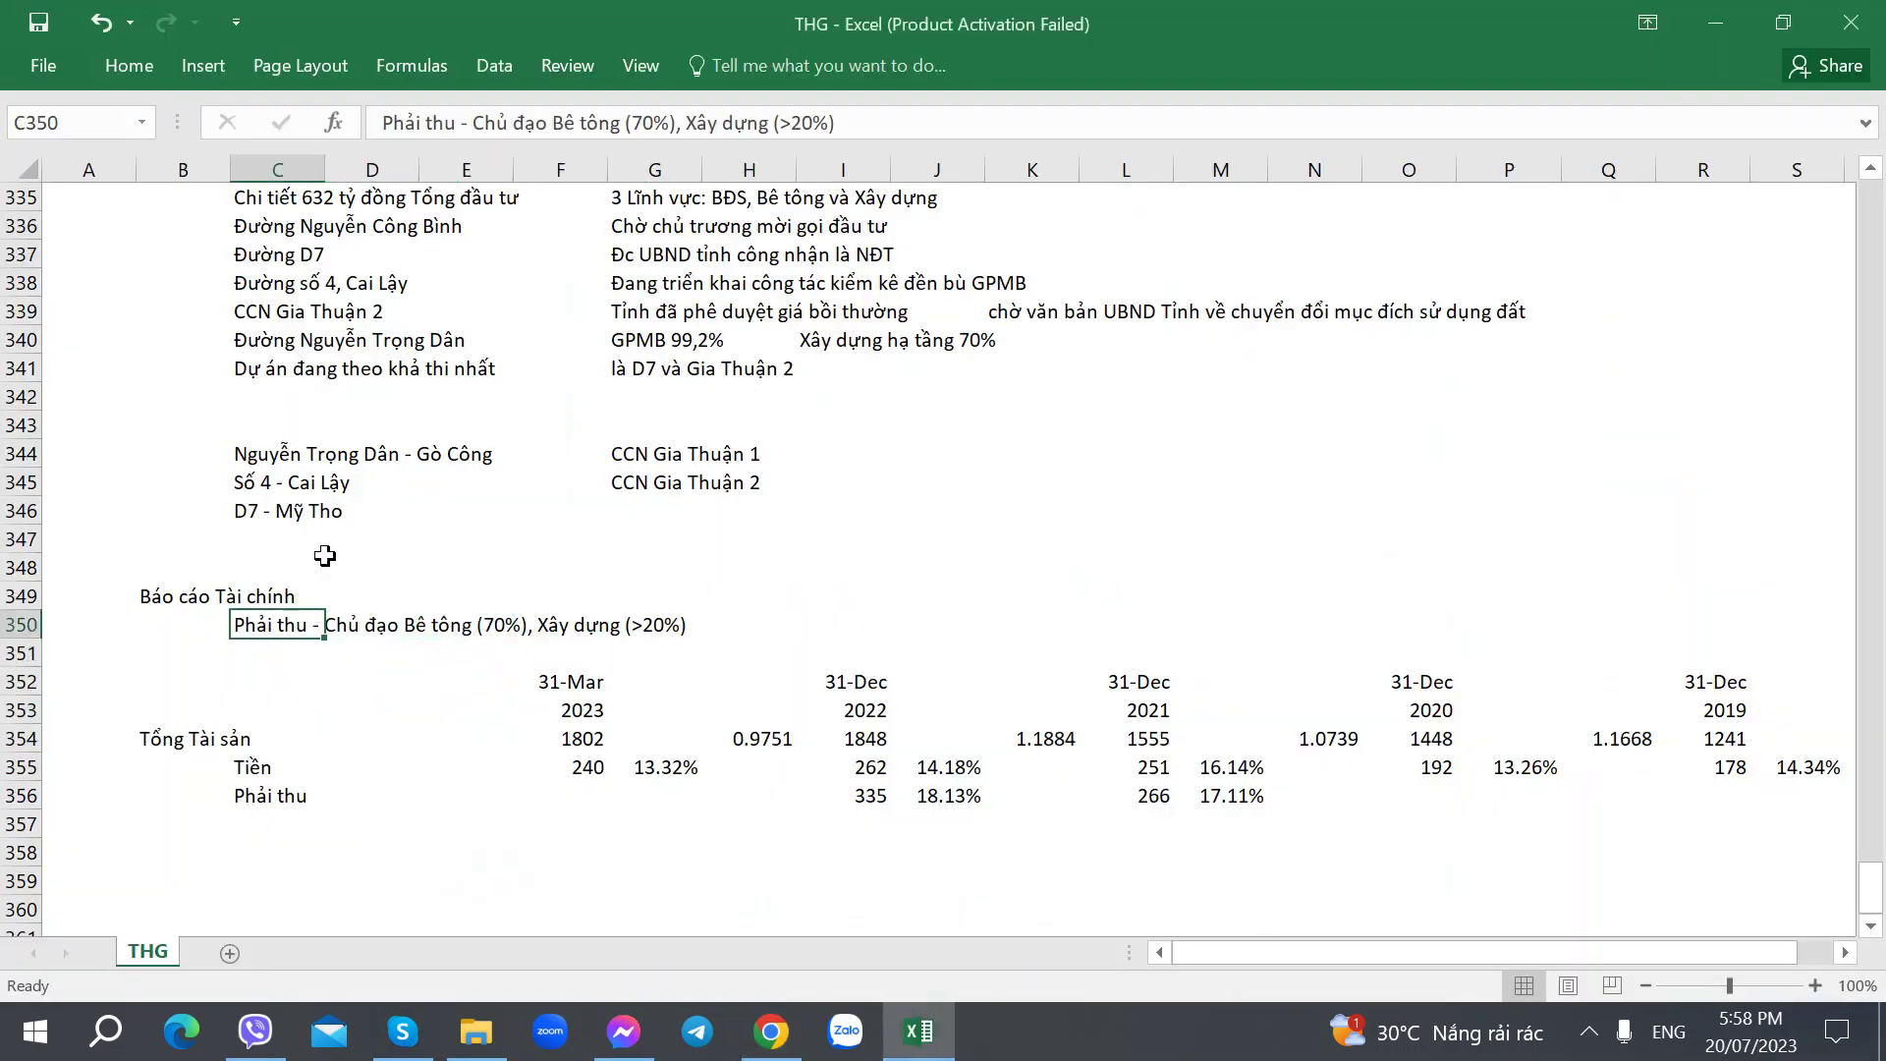
click(788, 124)
key(BackSpace)
key(Return)
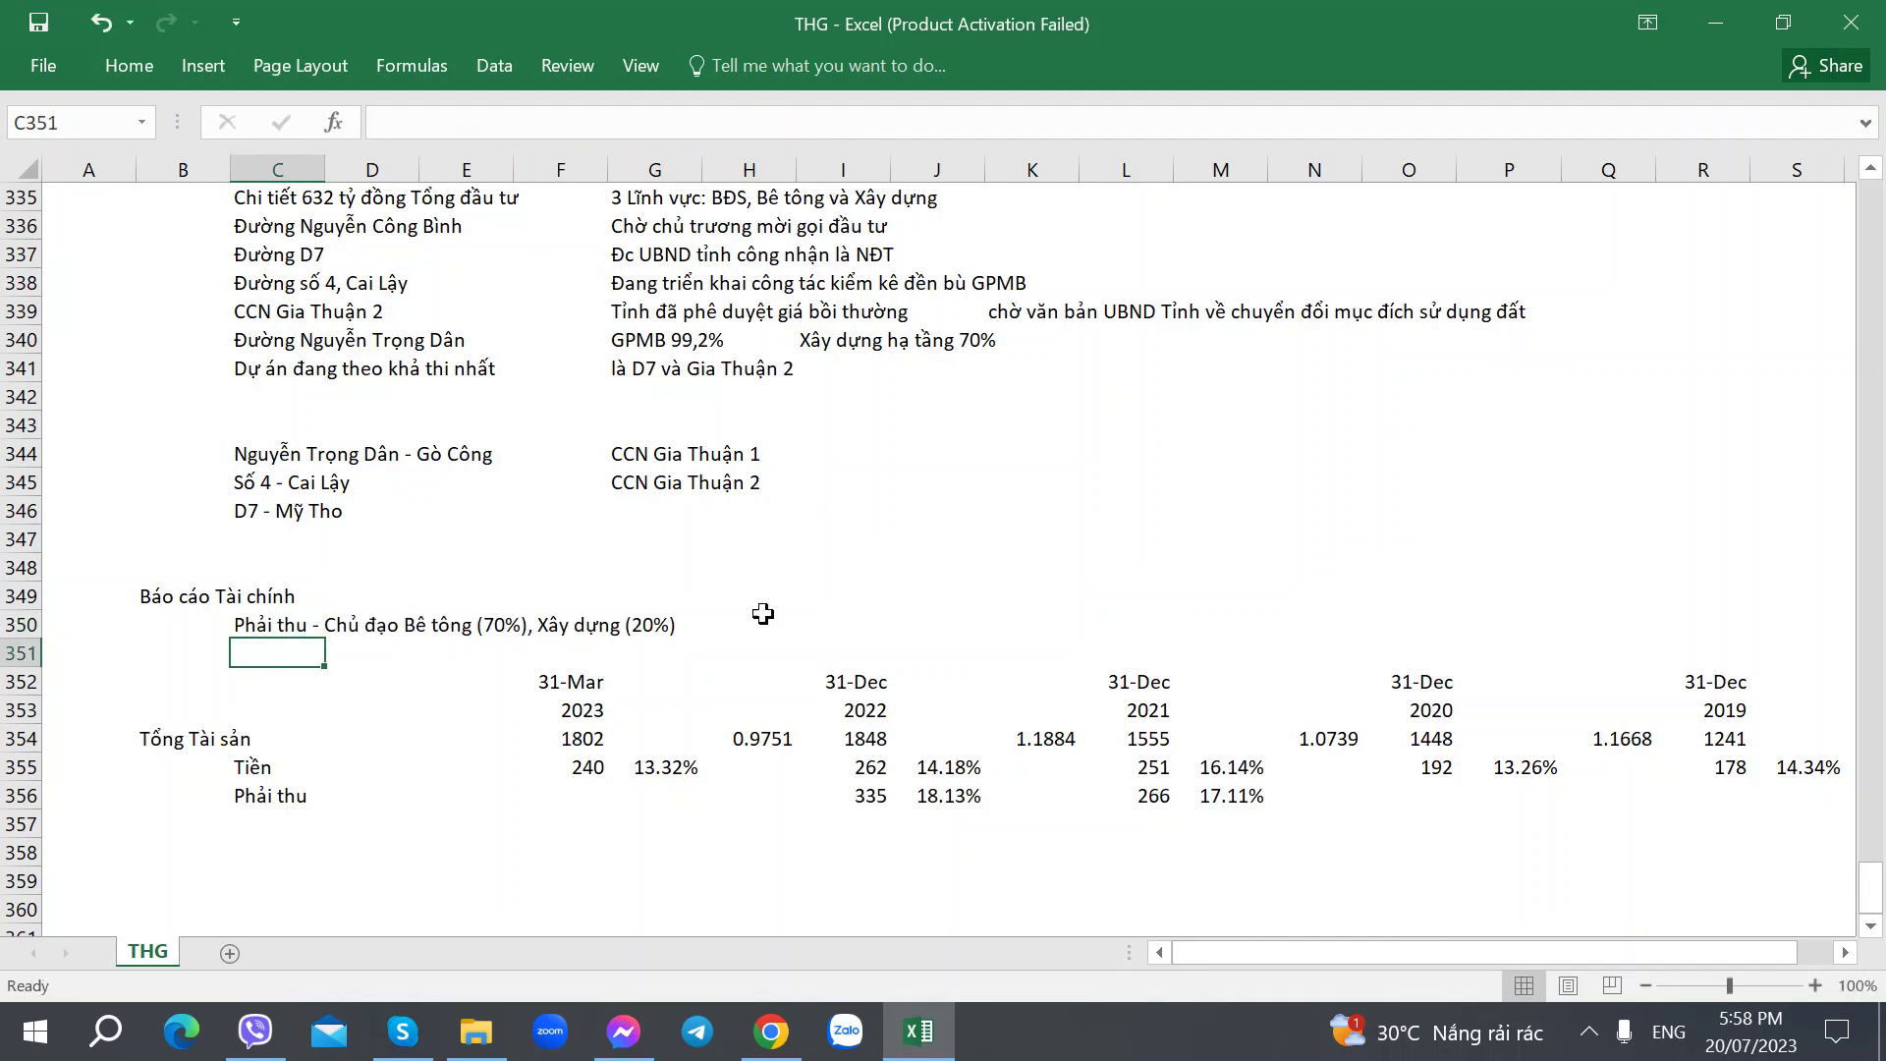
key(ctrl+z)
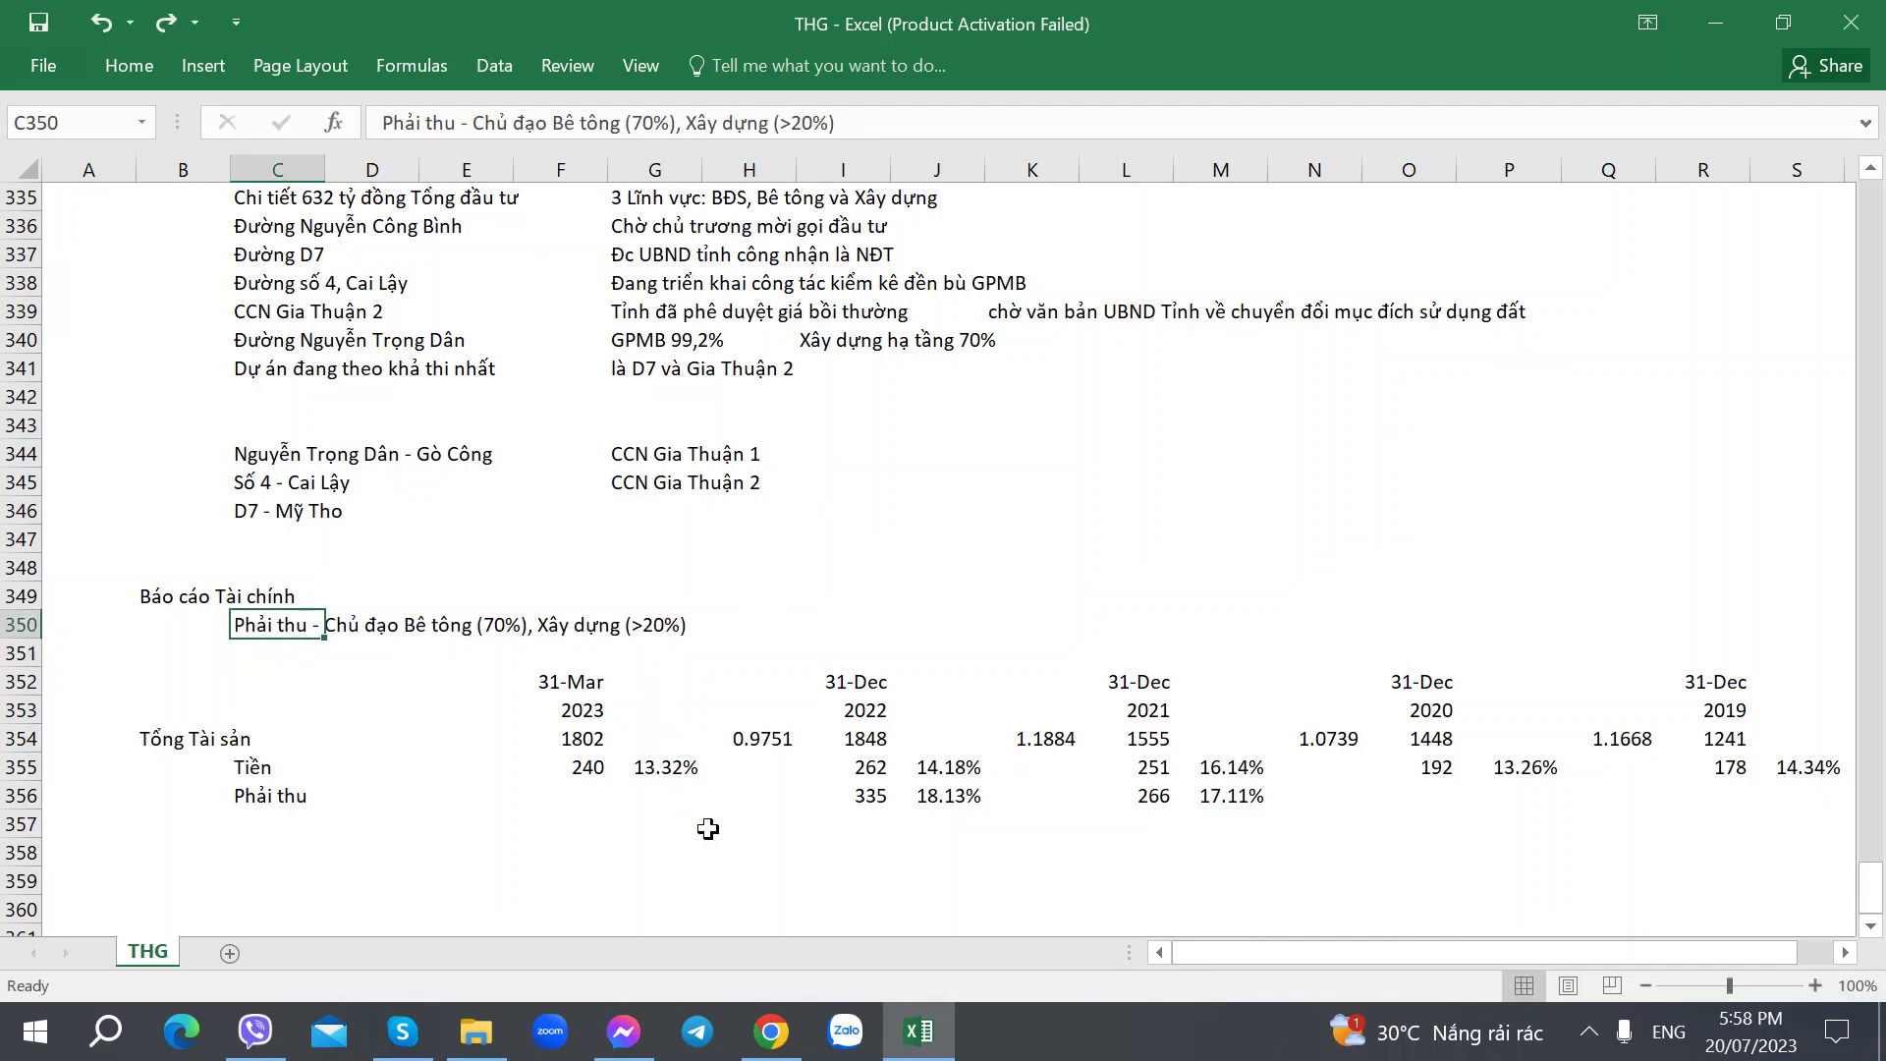
Step: Switch to the 2020 annual report in the browser and examine note 3 on customer receivables by activity and by customer
key(alt+Tab)
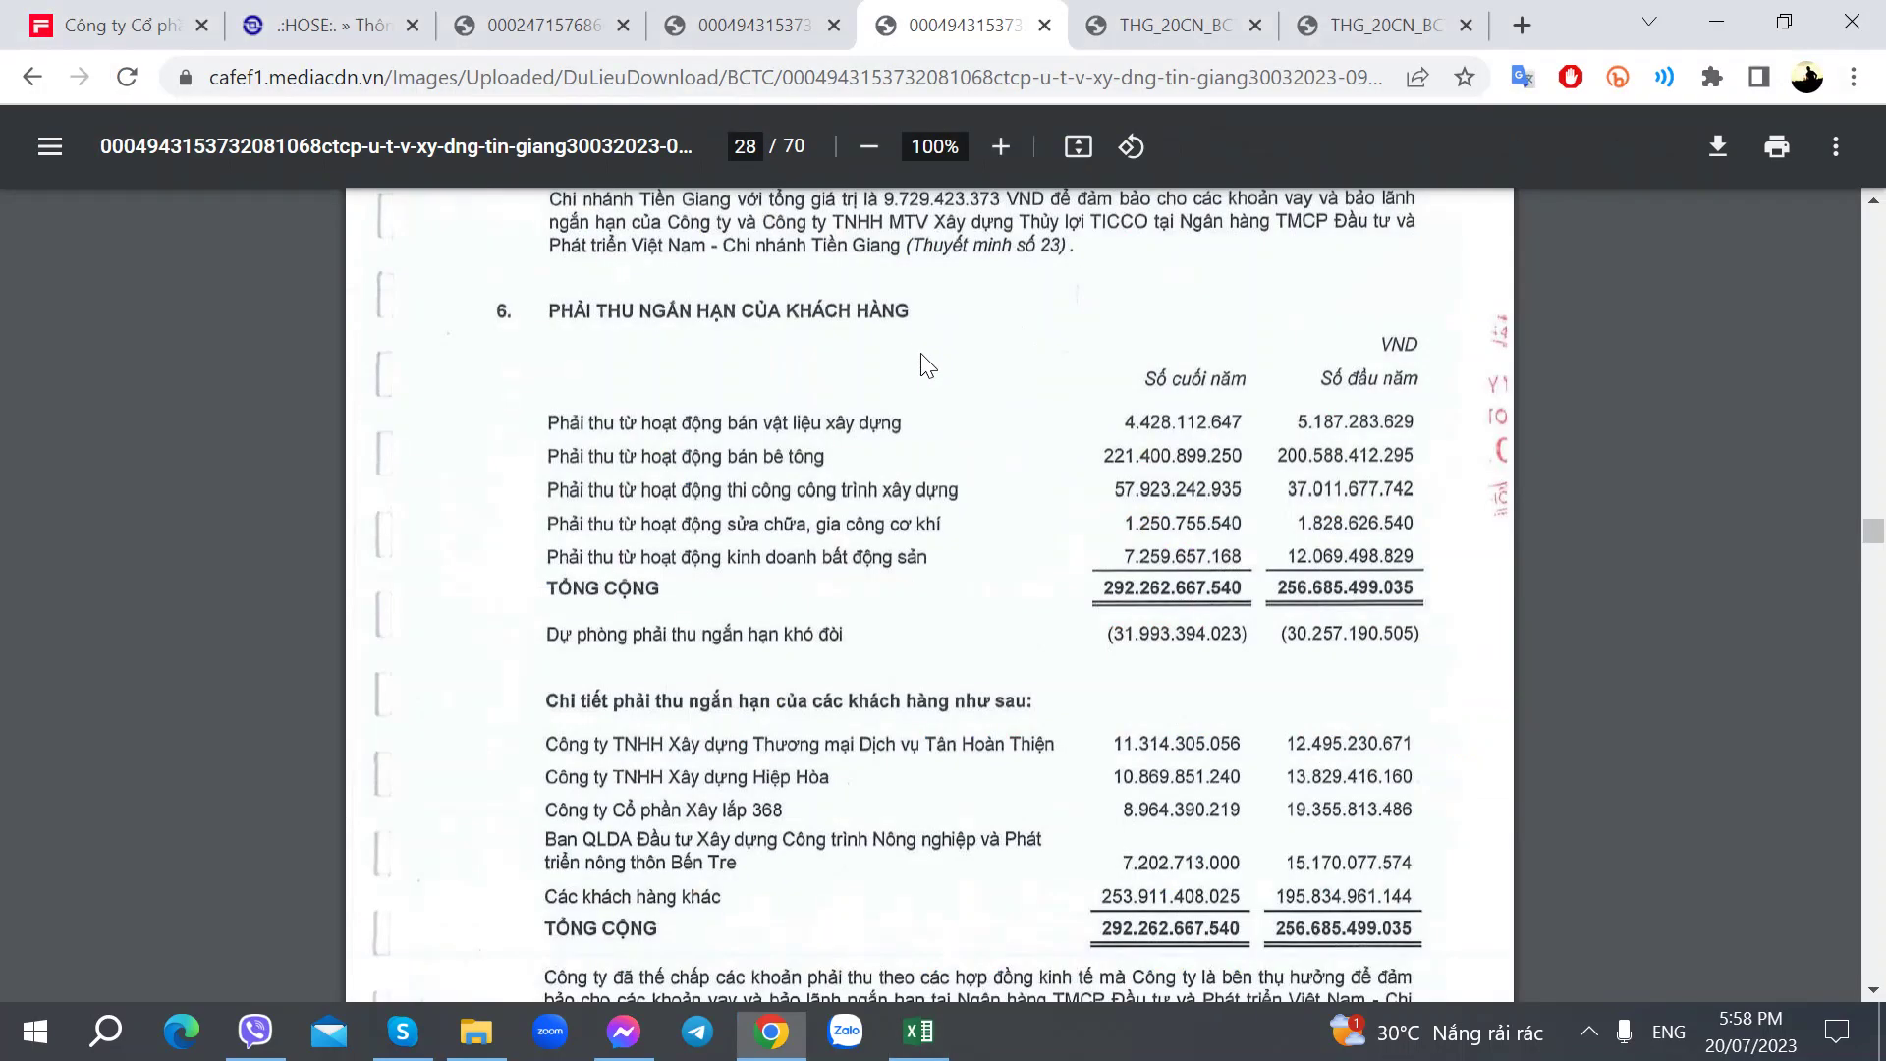
key(ctrl+Tab)
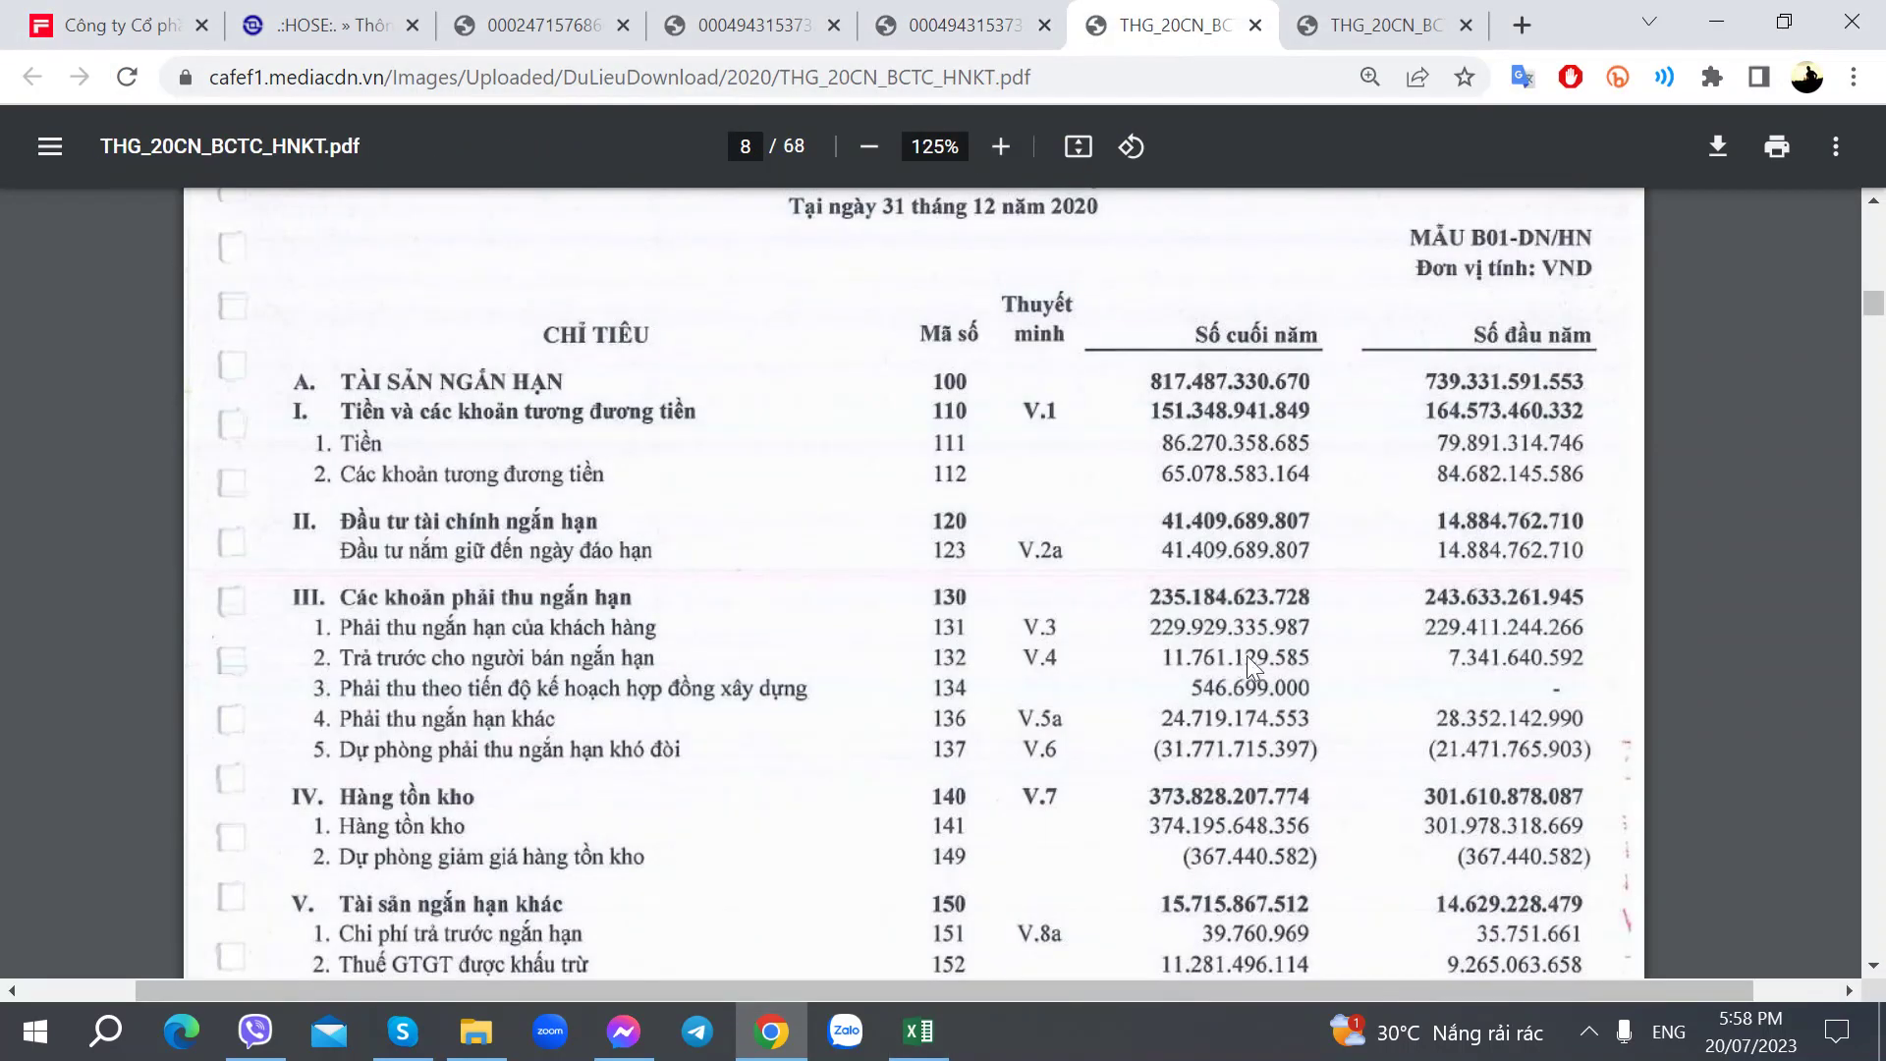
click(1350, 11)
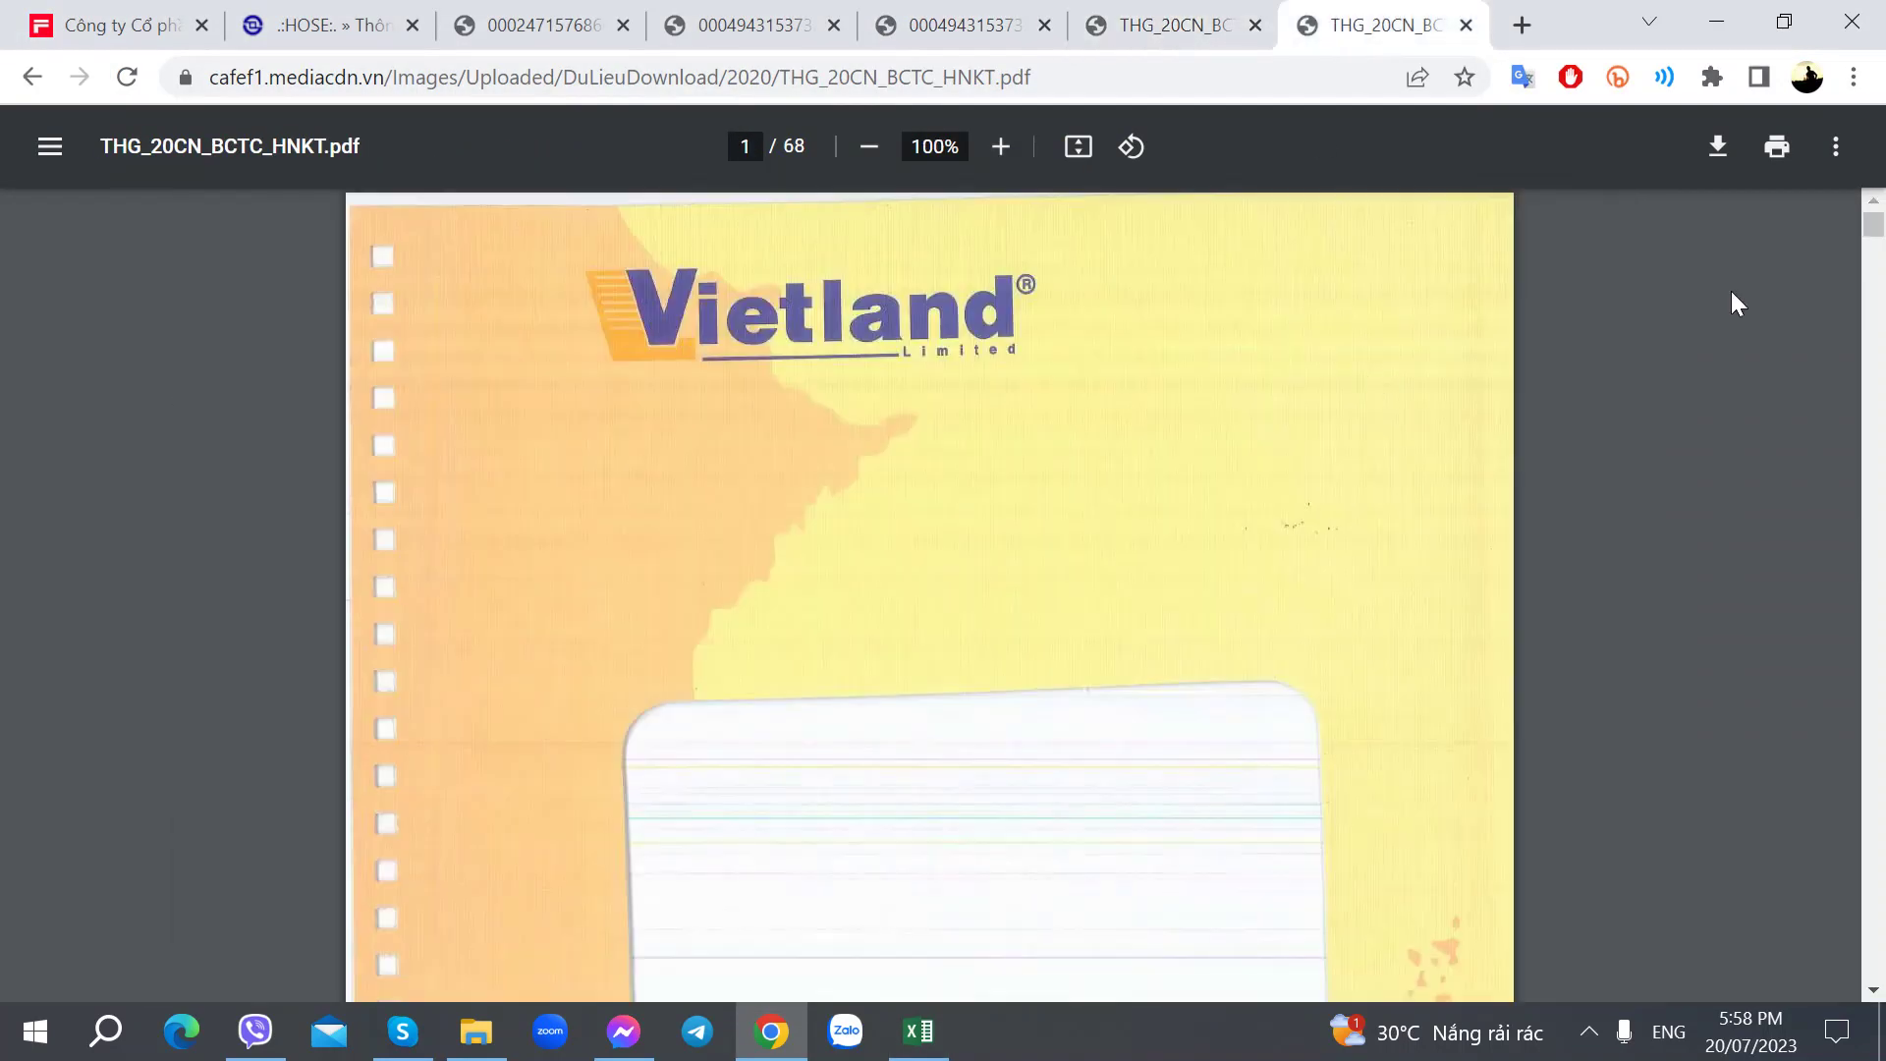
drag(1873, 230, 1595, 599)
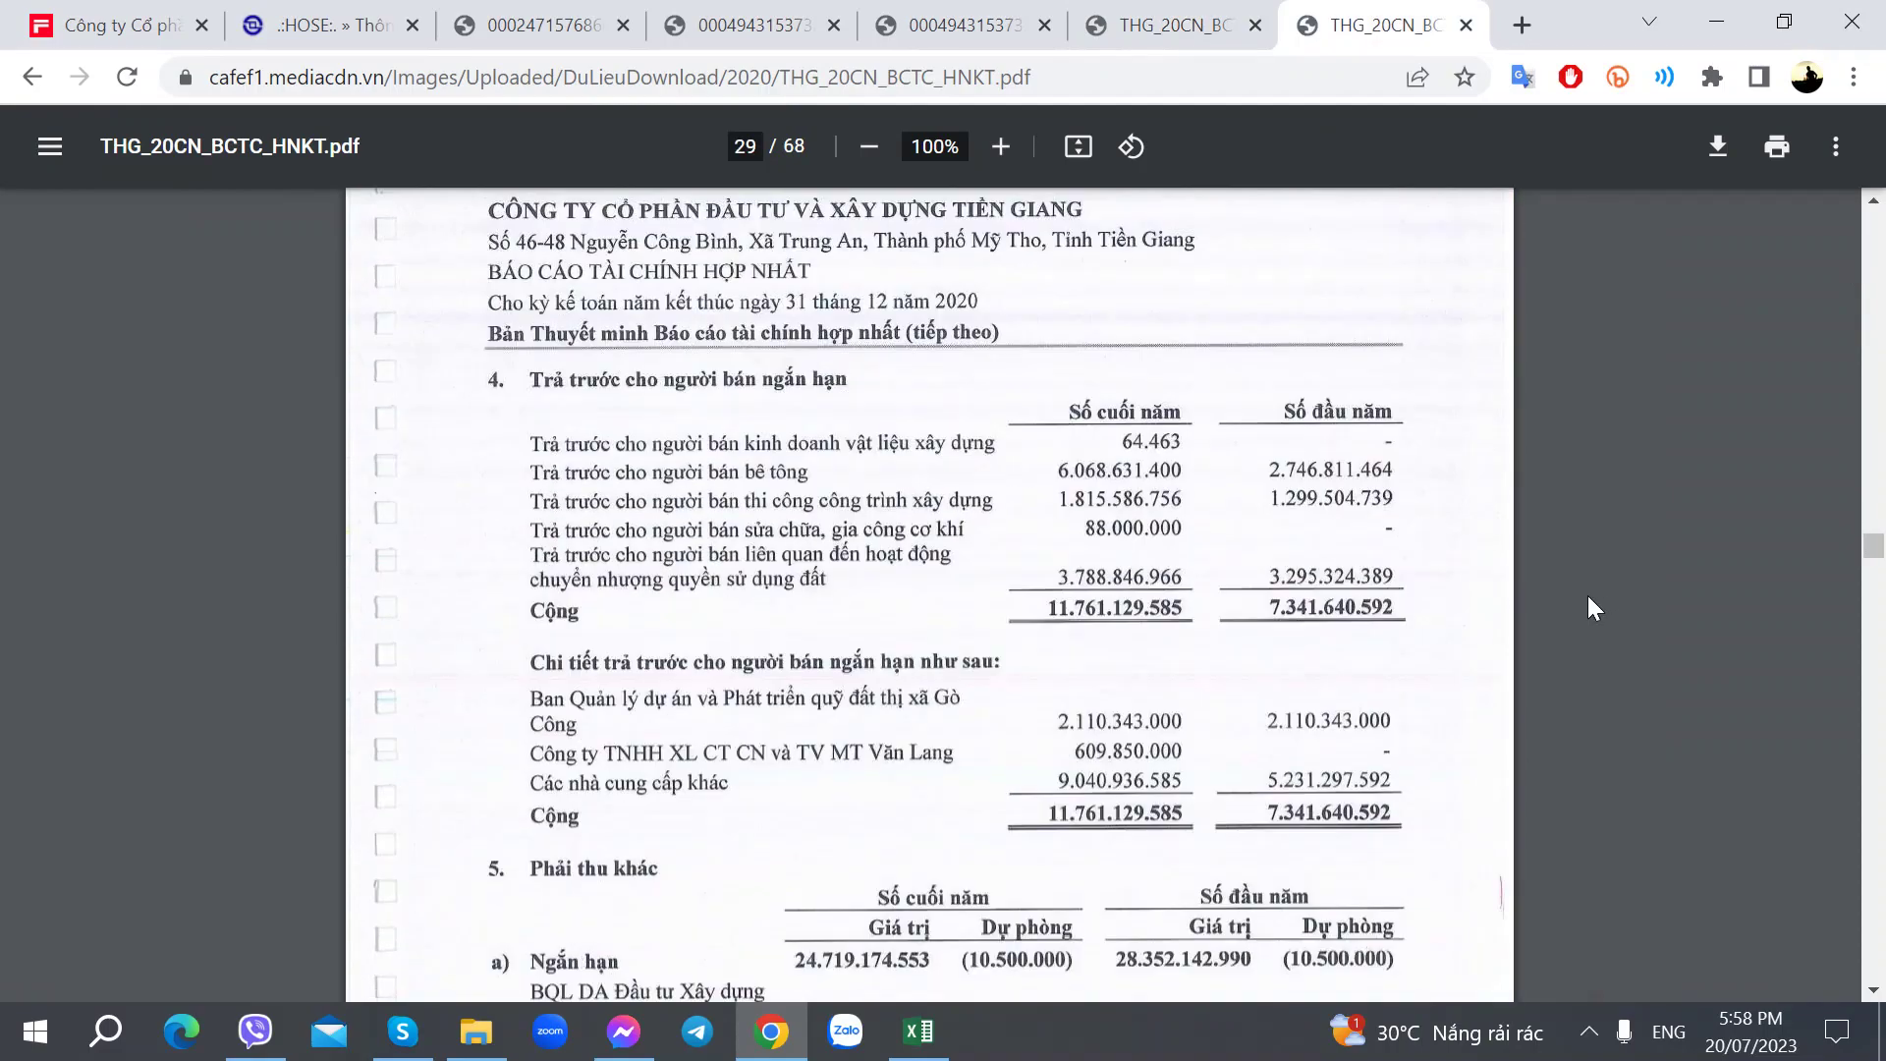
scroll(1511, 580, up, 10)
scroll(1500, 578, up, 3)
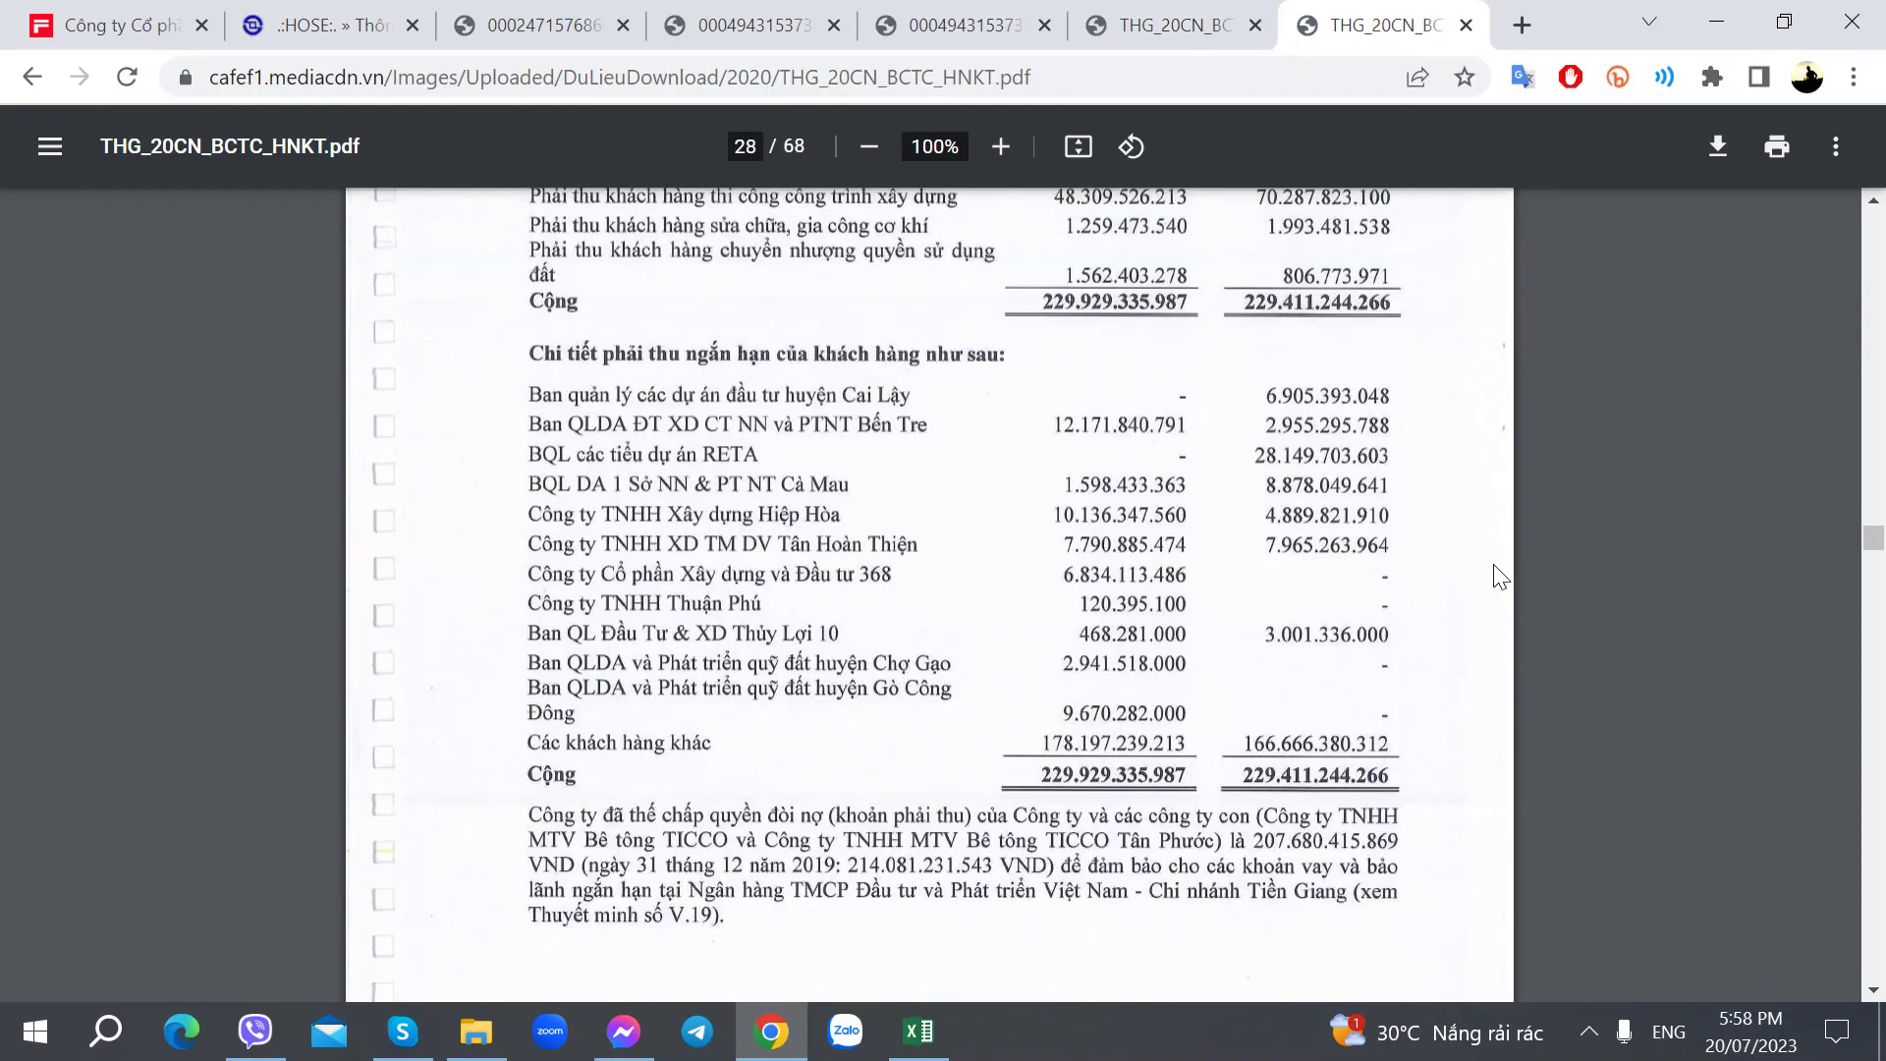
scroll(1499, 577, up, 5)
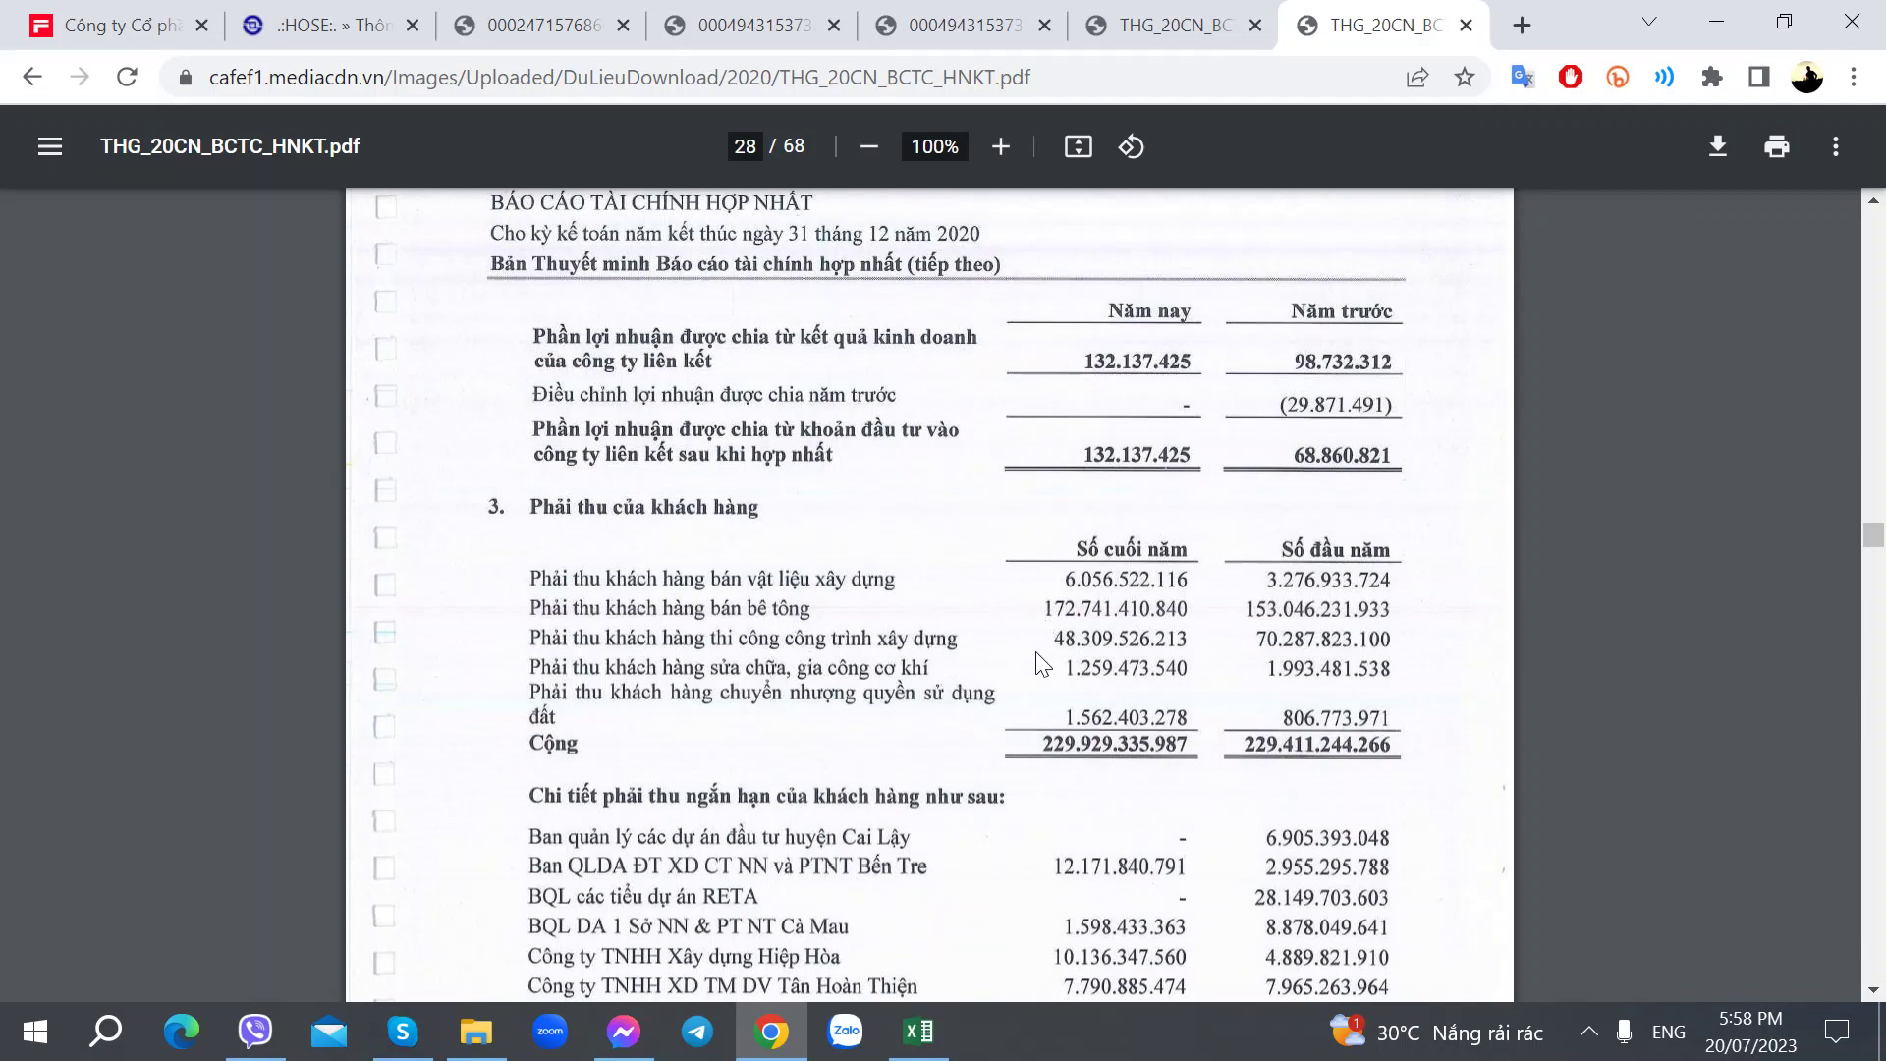
scroll(1041, 666, down, 3)
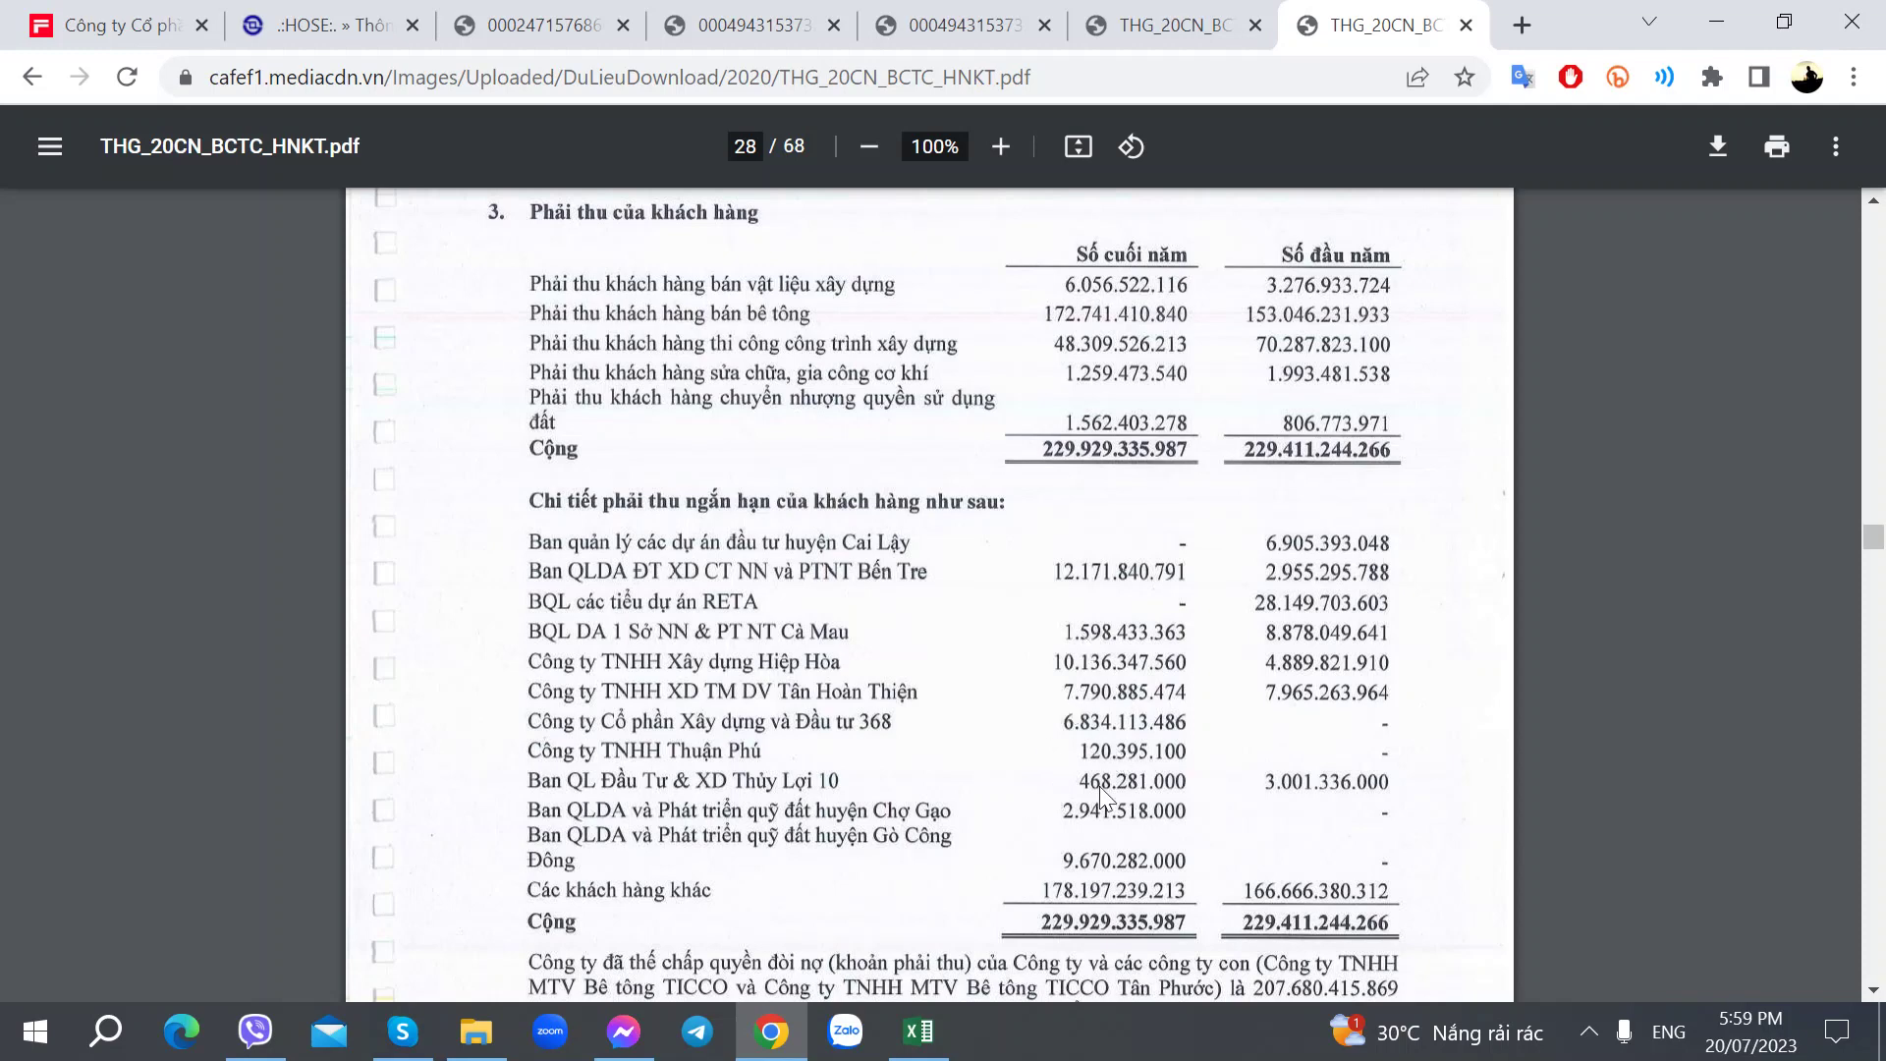
click(1137, 12)
click(1385, 18)
scroll(1056, 589, down, 10)
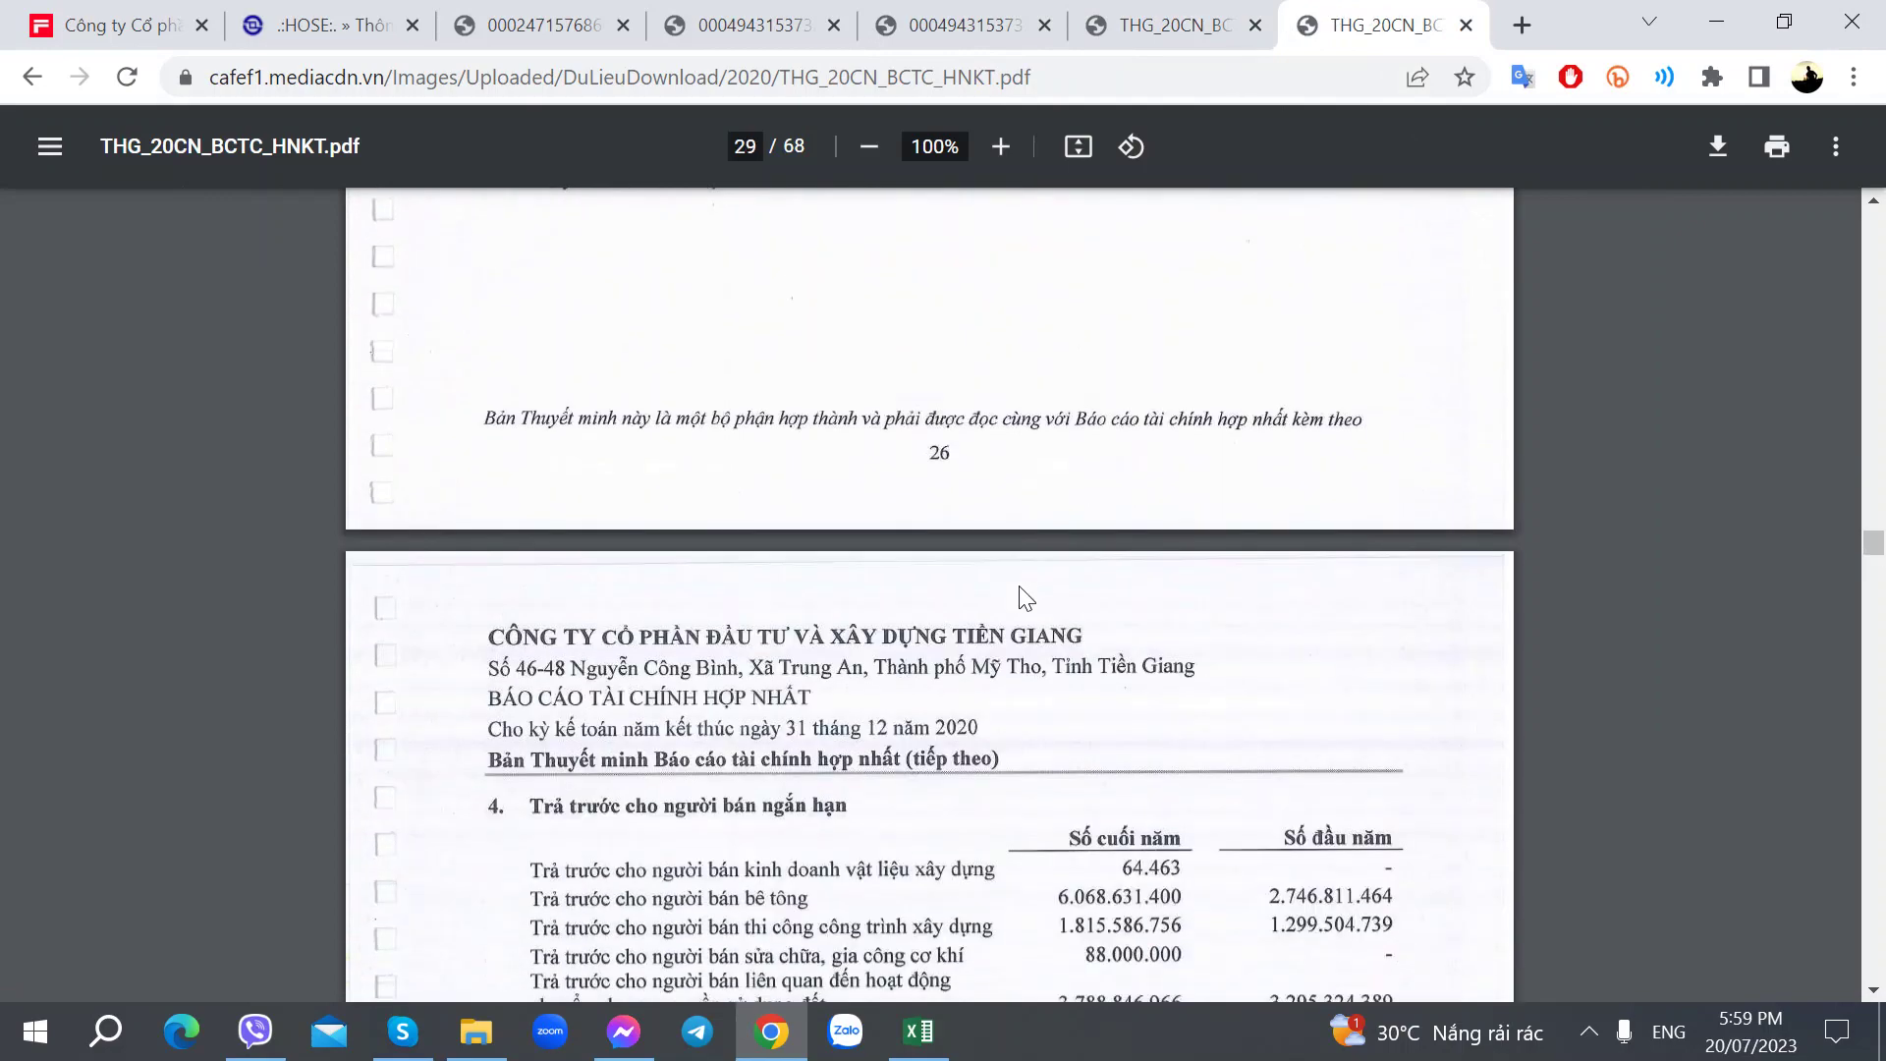
scroll(1031, 474, up, 10)
Step: Examine notes 6, 7 and 8 of the 2022 report on customer receivables, supplier prepayments and other receivables
click(961, 14)
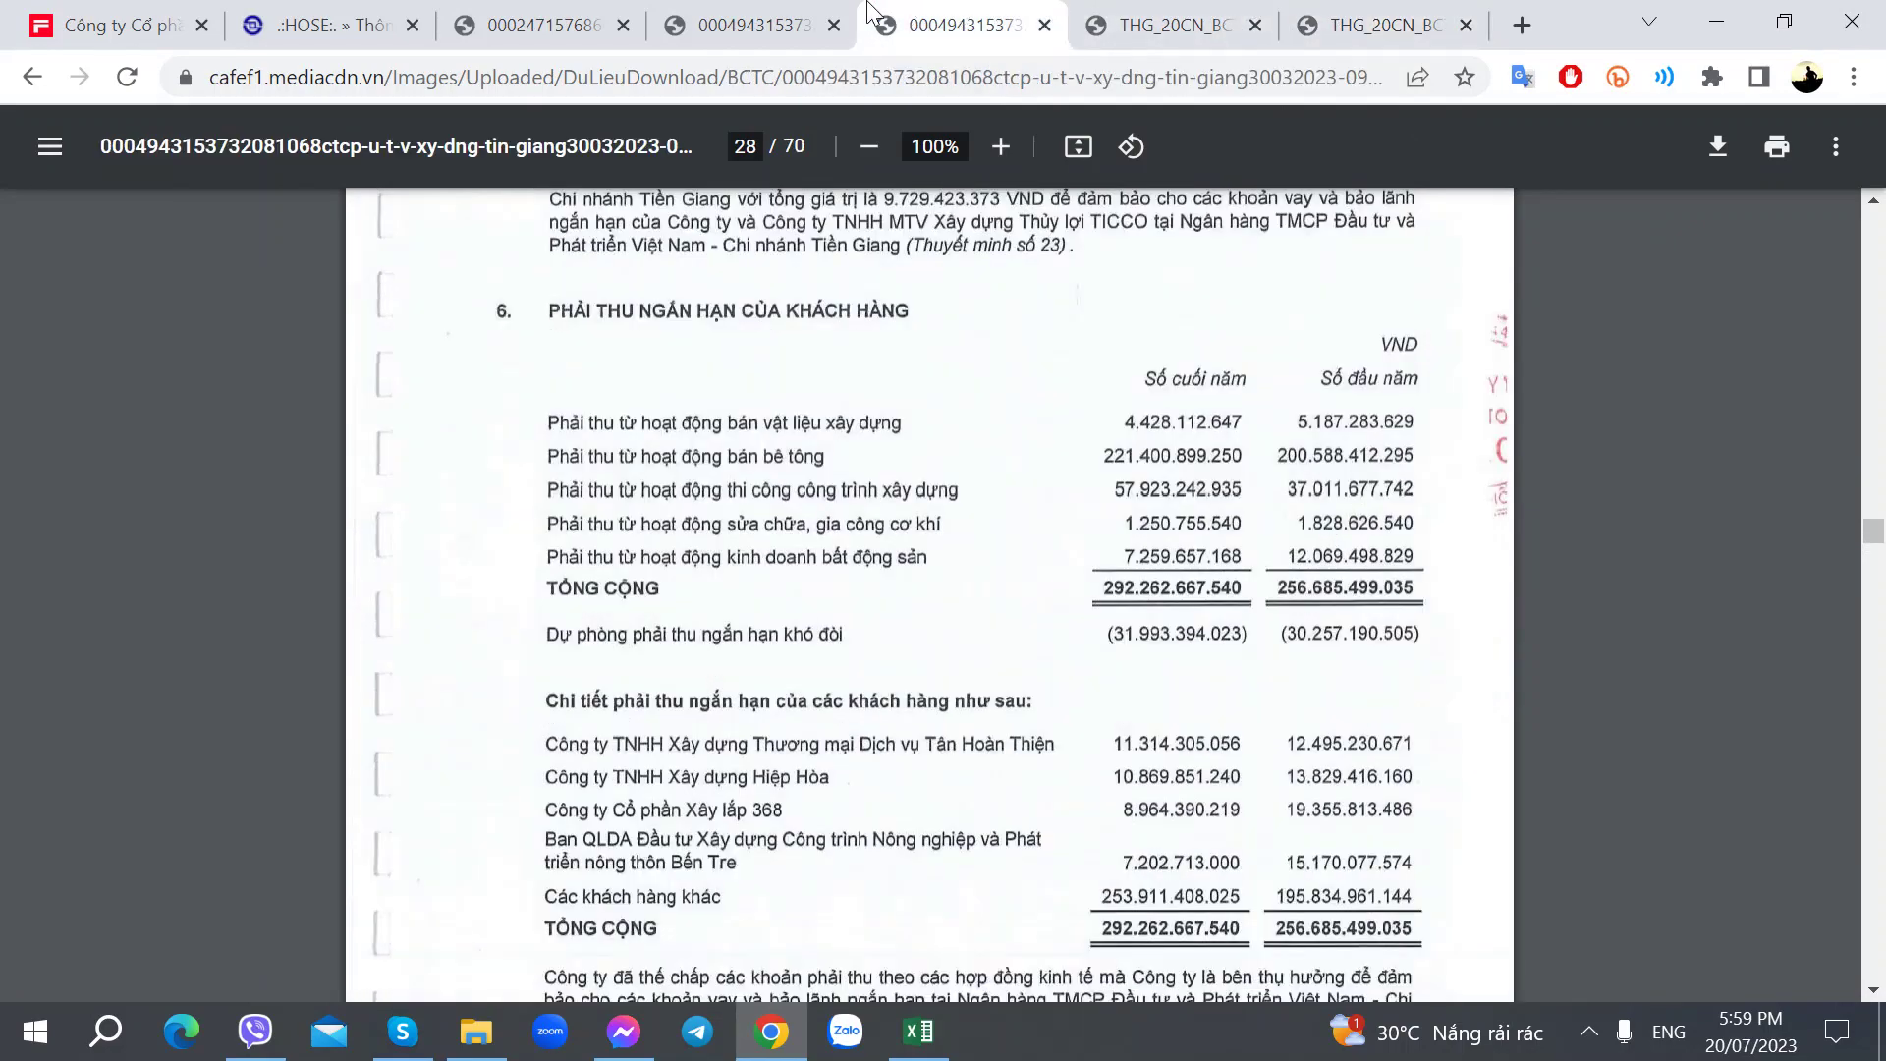
click(792, 12)
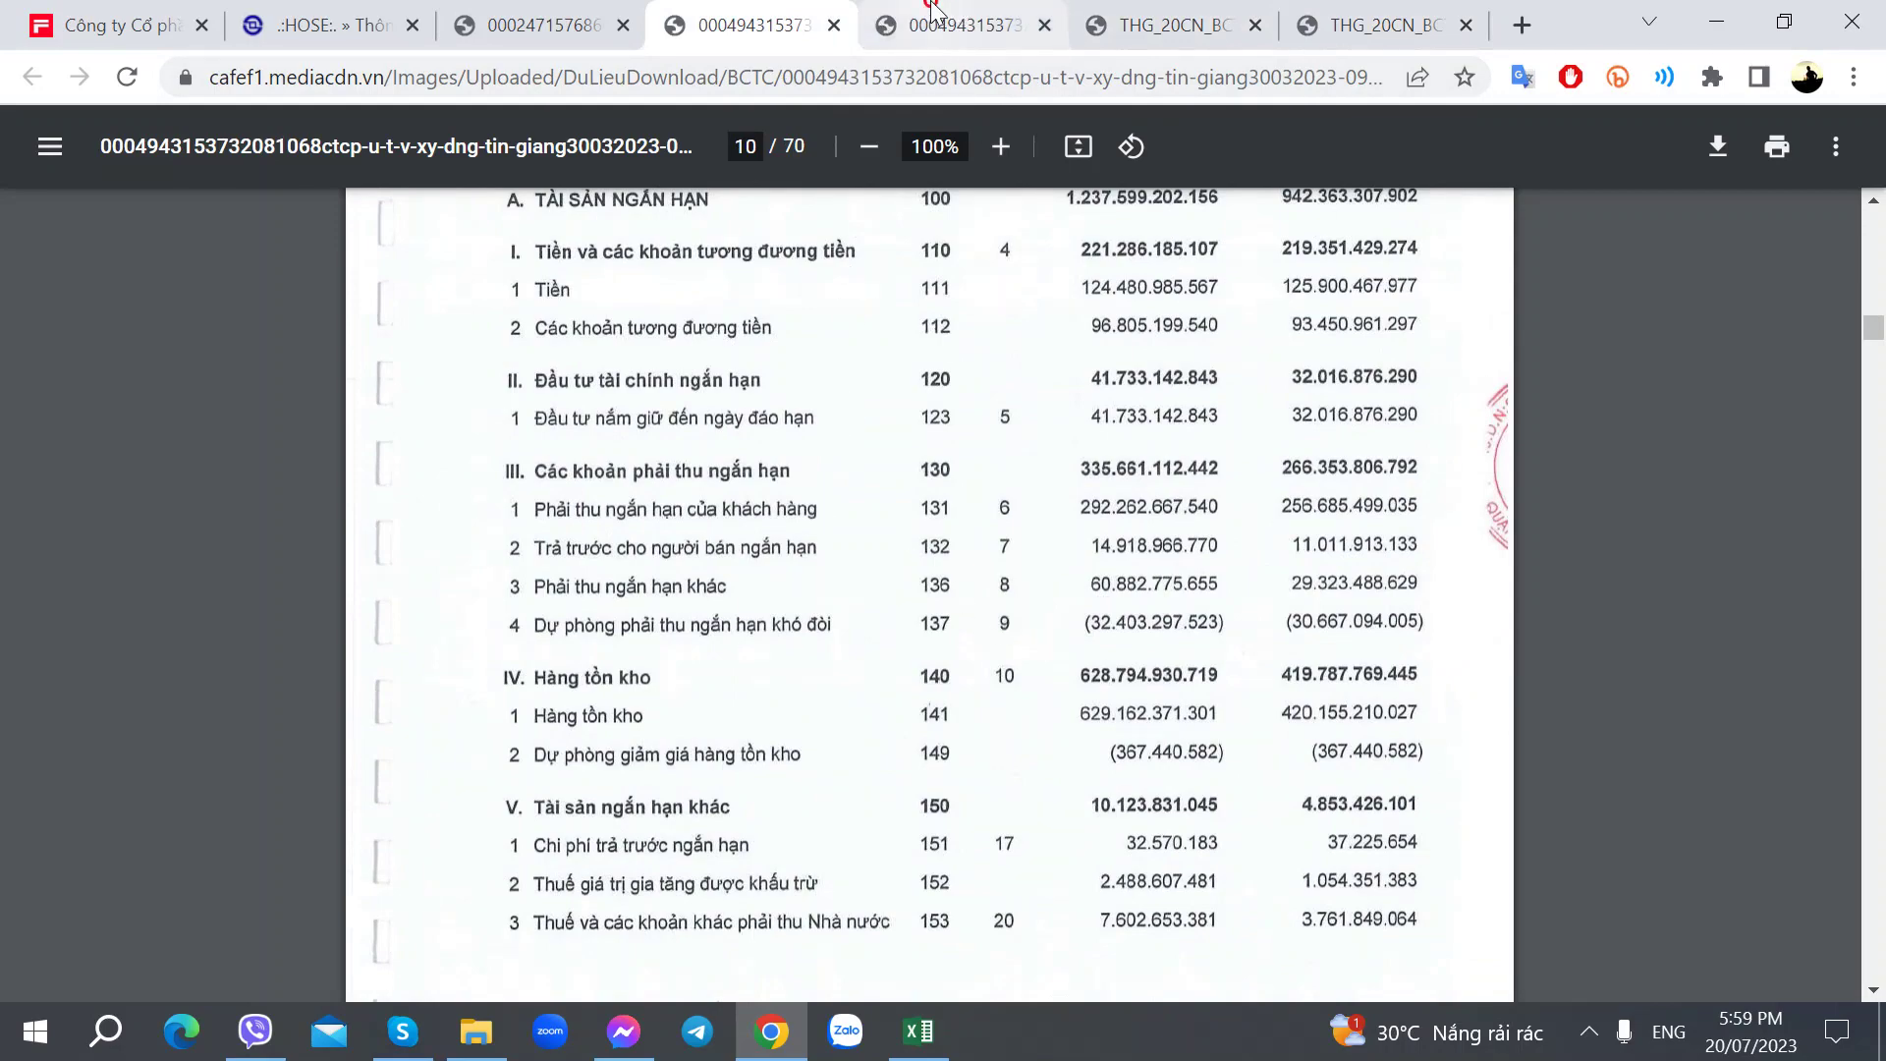
key(ctrl+Tab)
scroll(868, 643, down, 3)
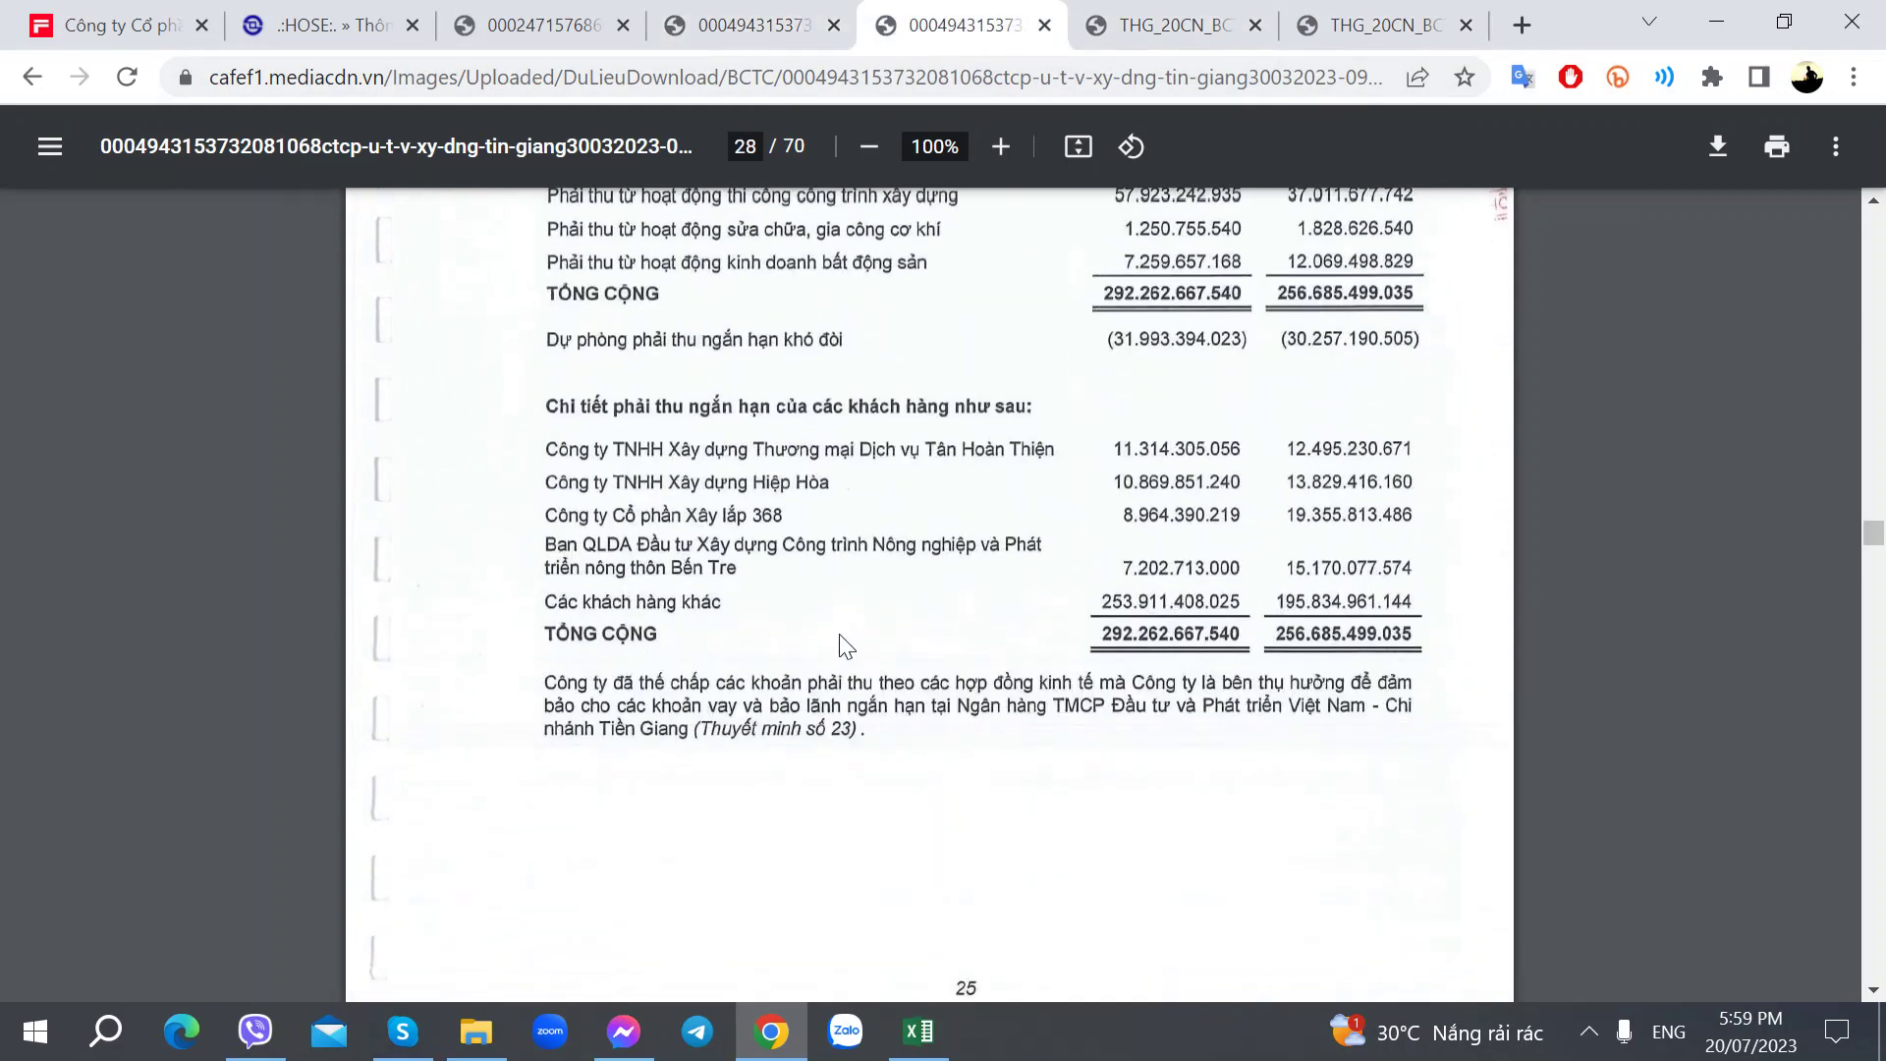
scroll(847, 645, down, 5)
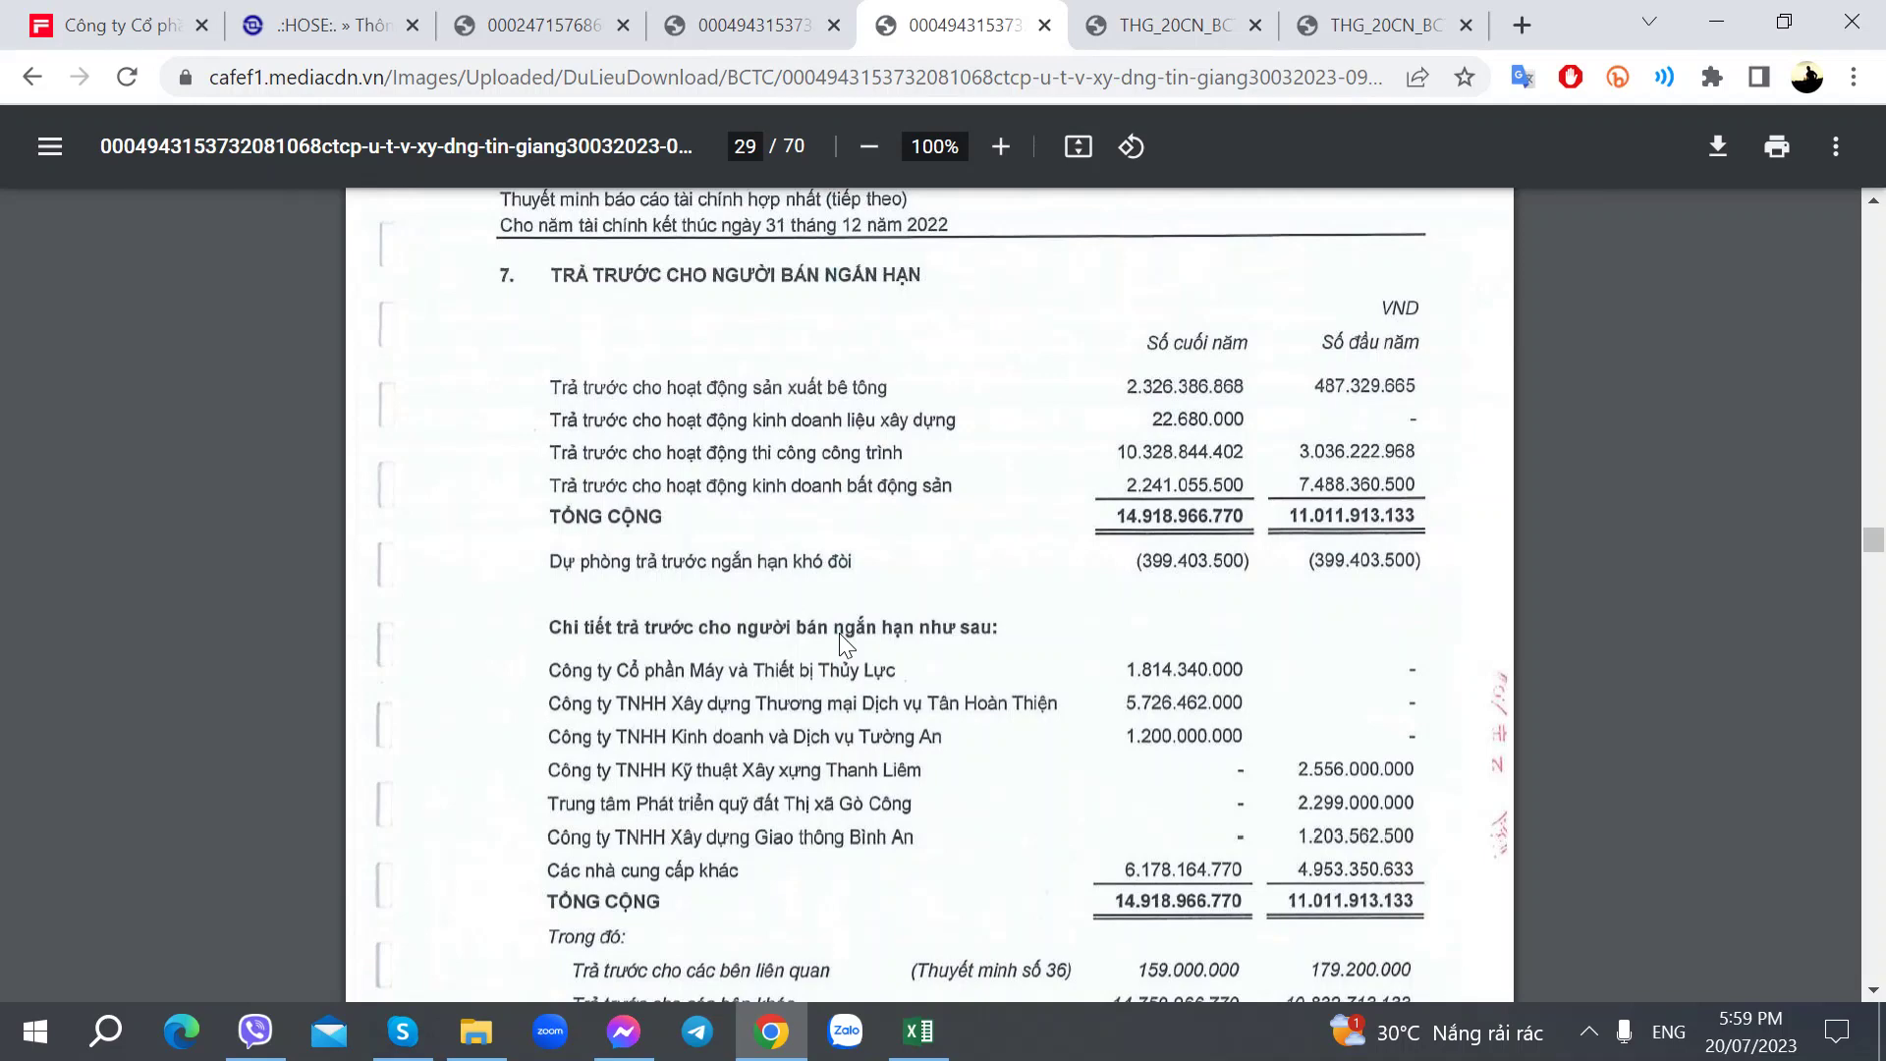
scroll(830, 720, up, 10)
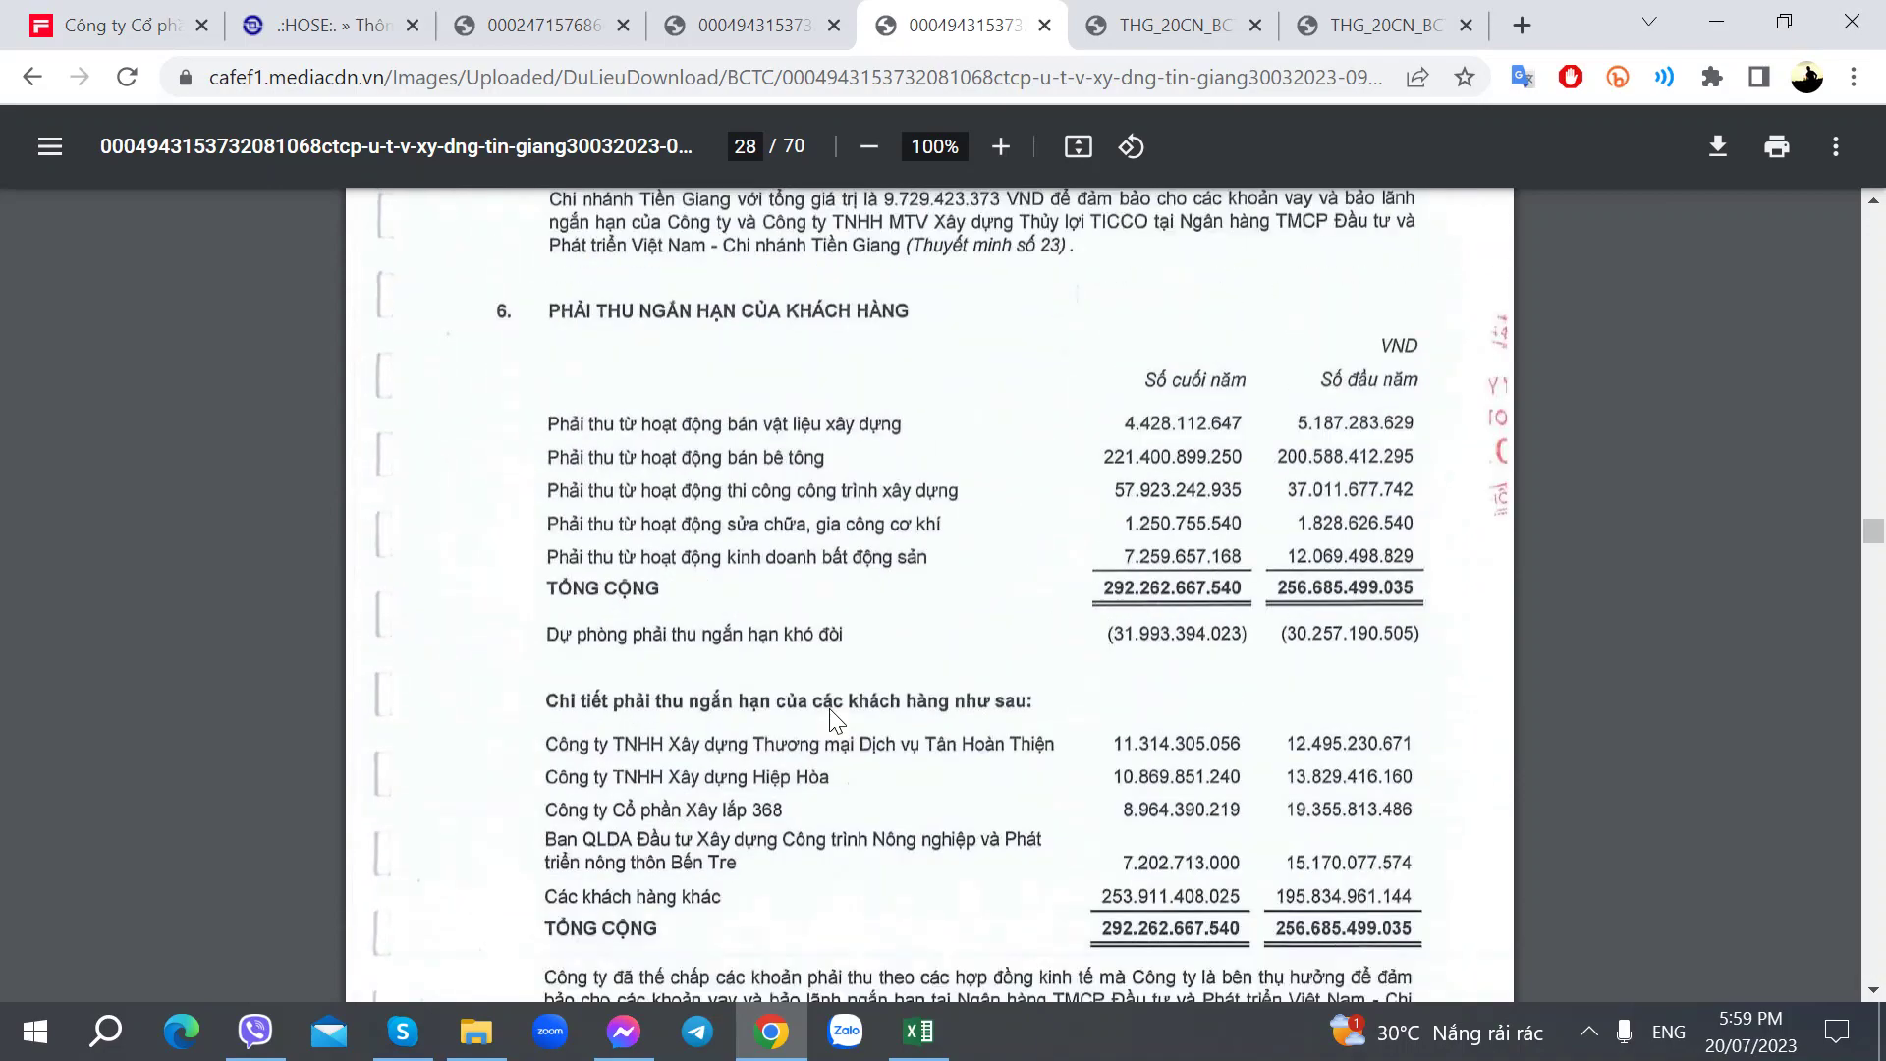
scroll(829, 720, down, 12)
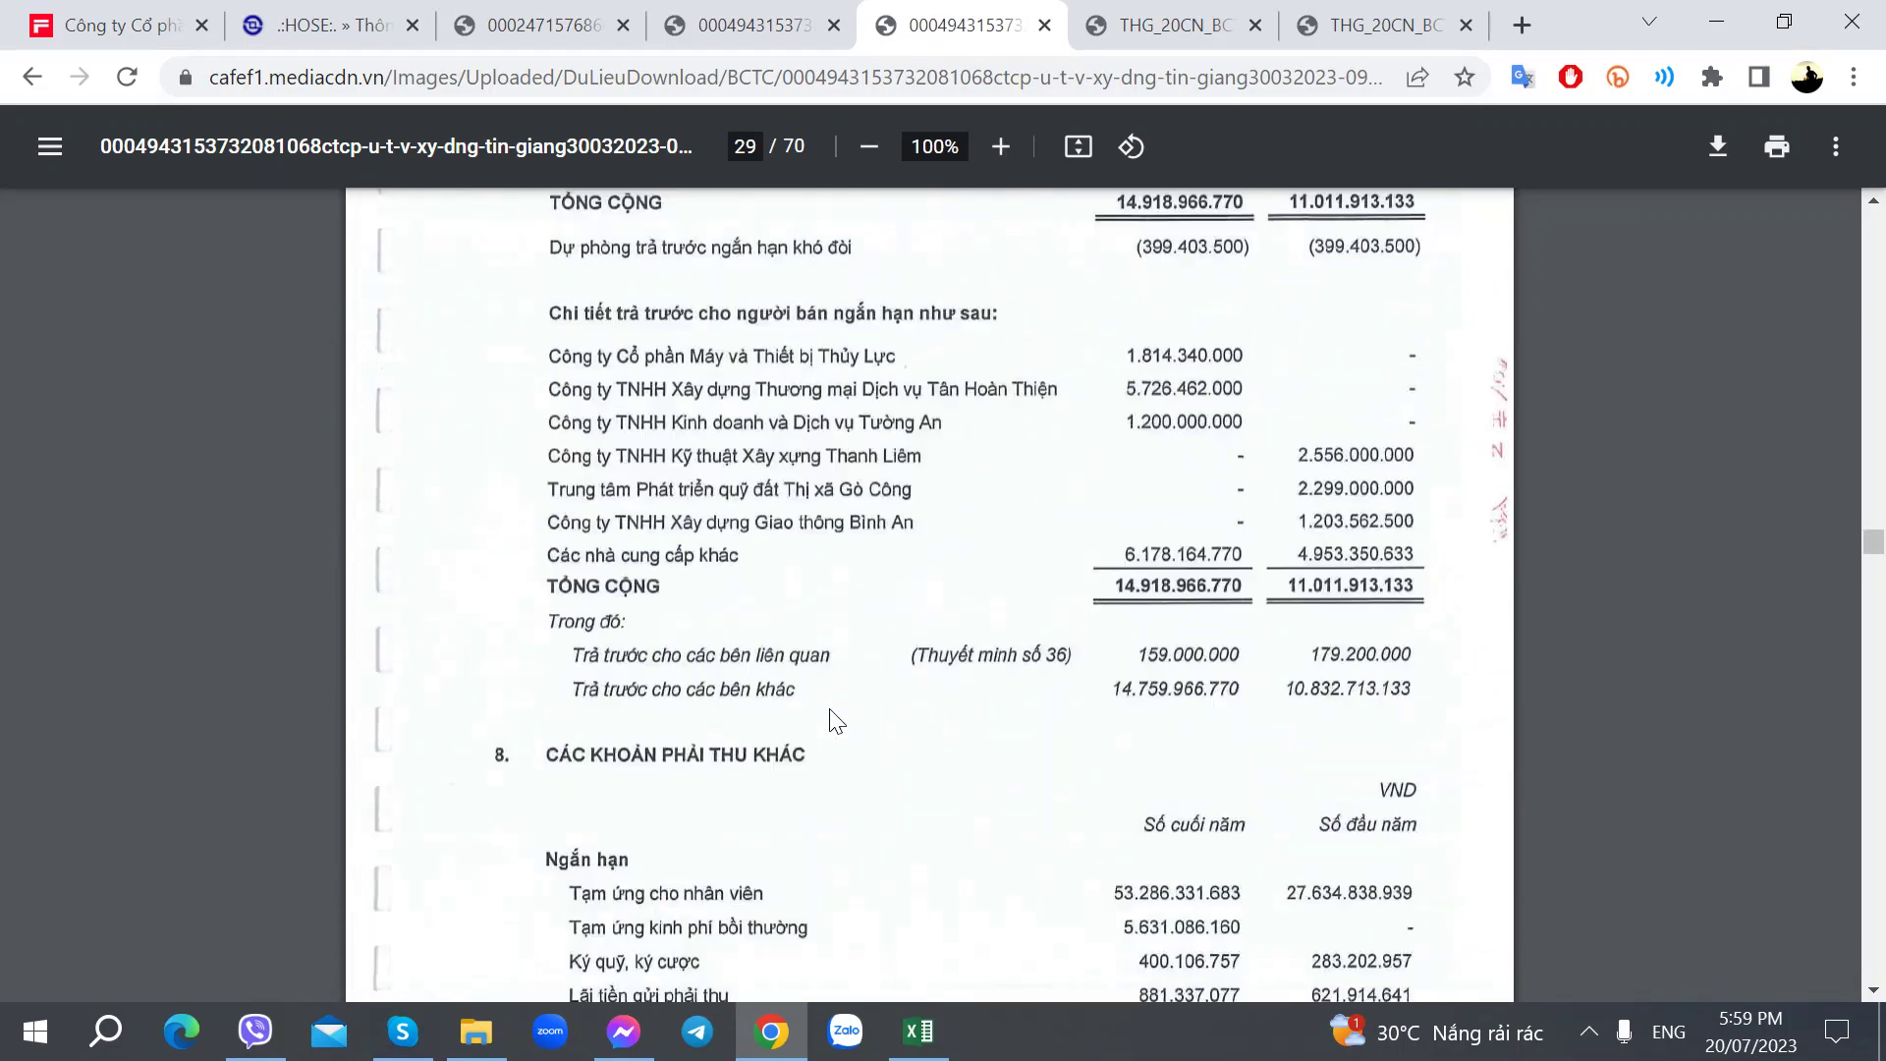
scroll(830, 720, up, 3)
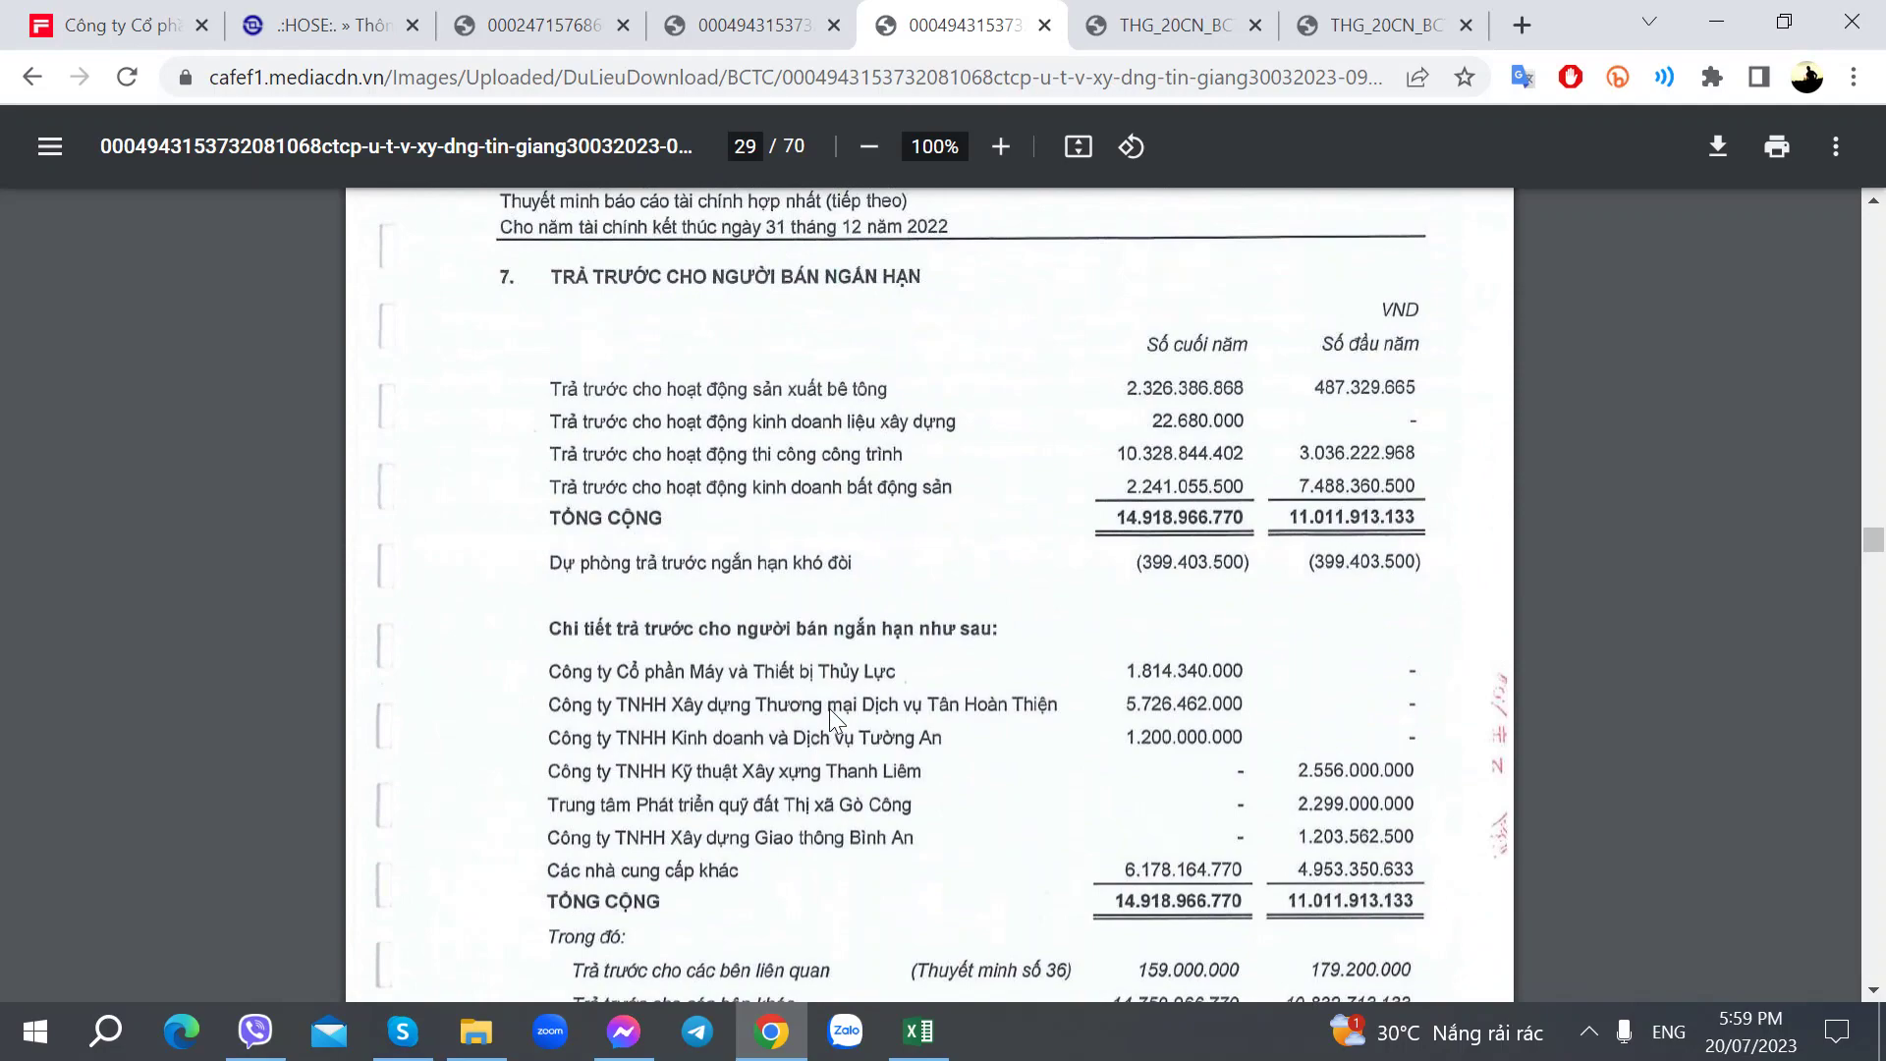
scroll(830, 720, up, 9)
scroll(833, 719, down, 10)
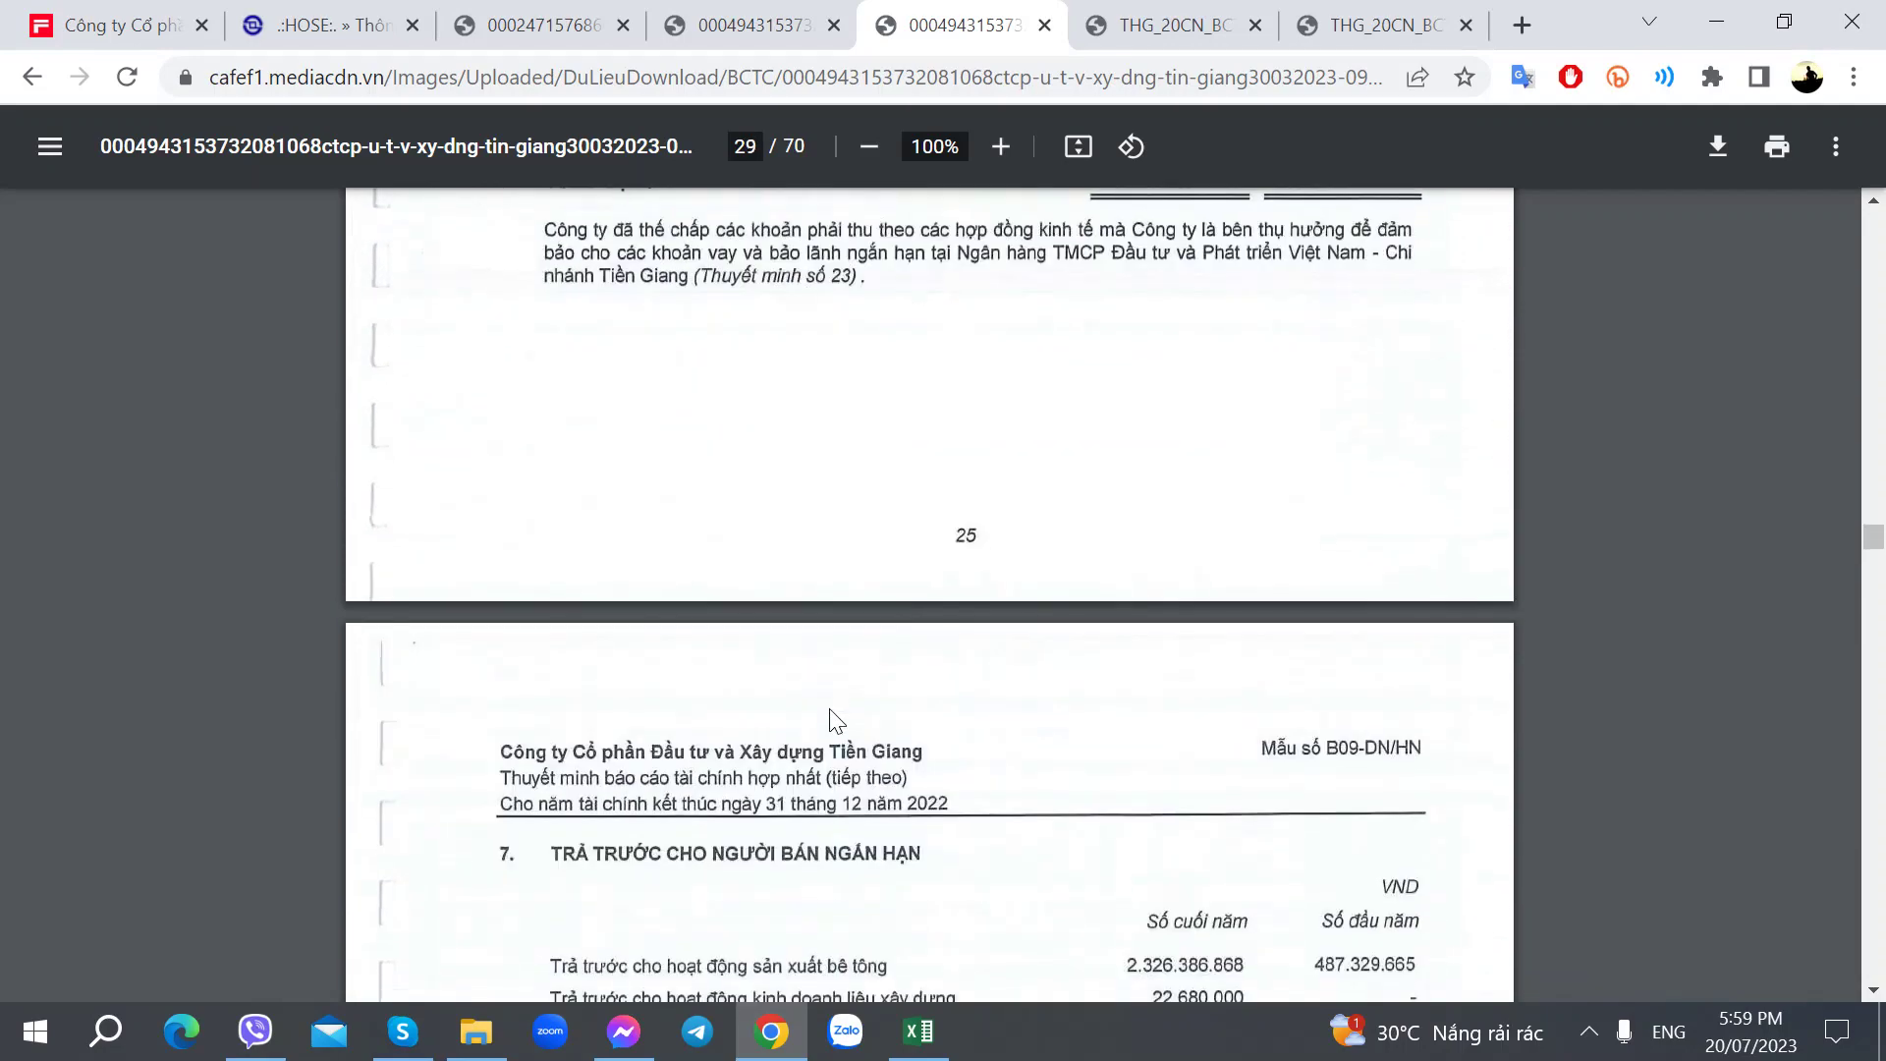
scroll(835, 720, down, 3)
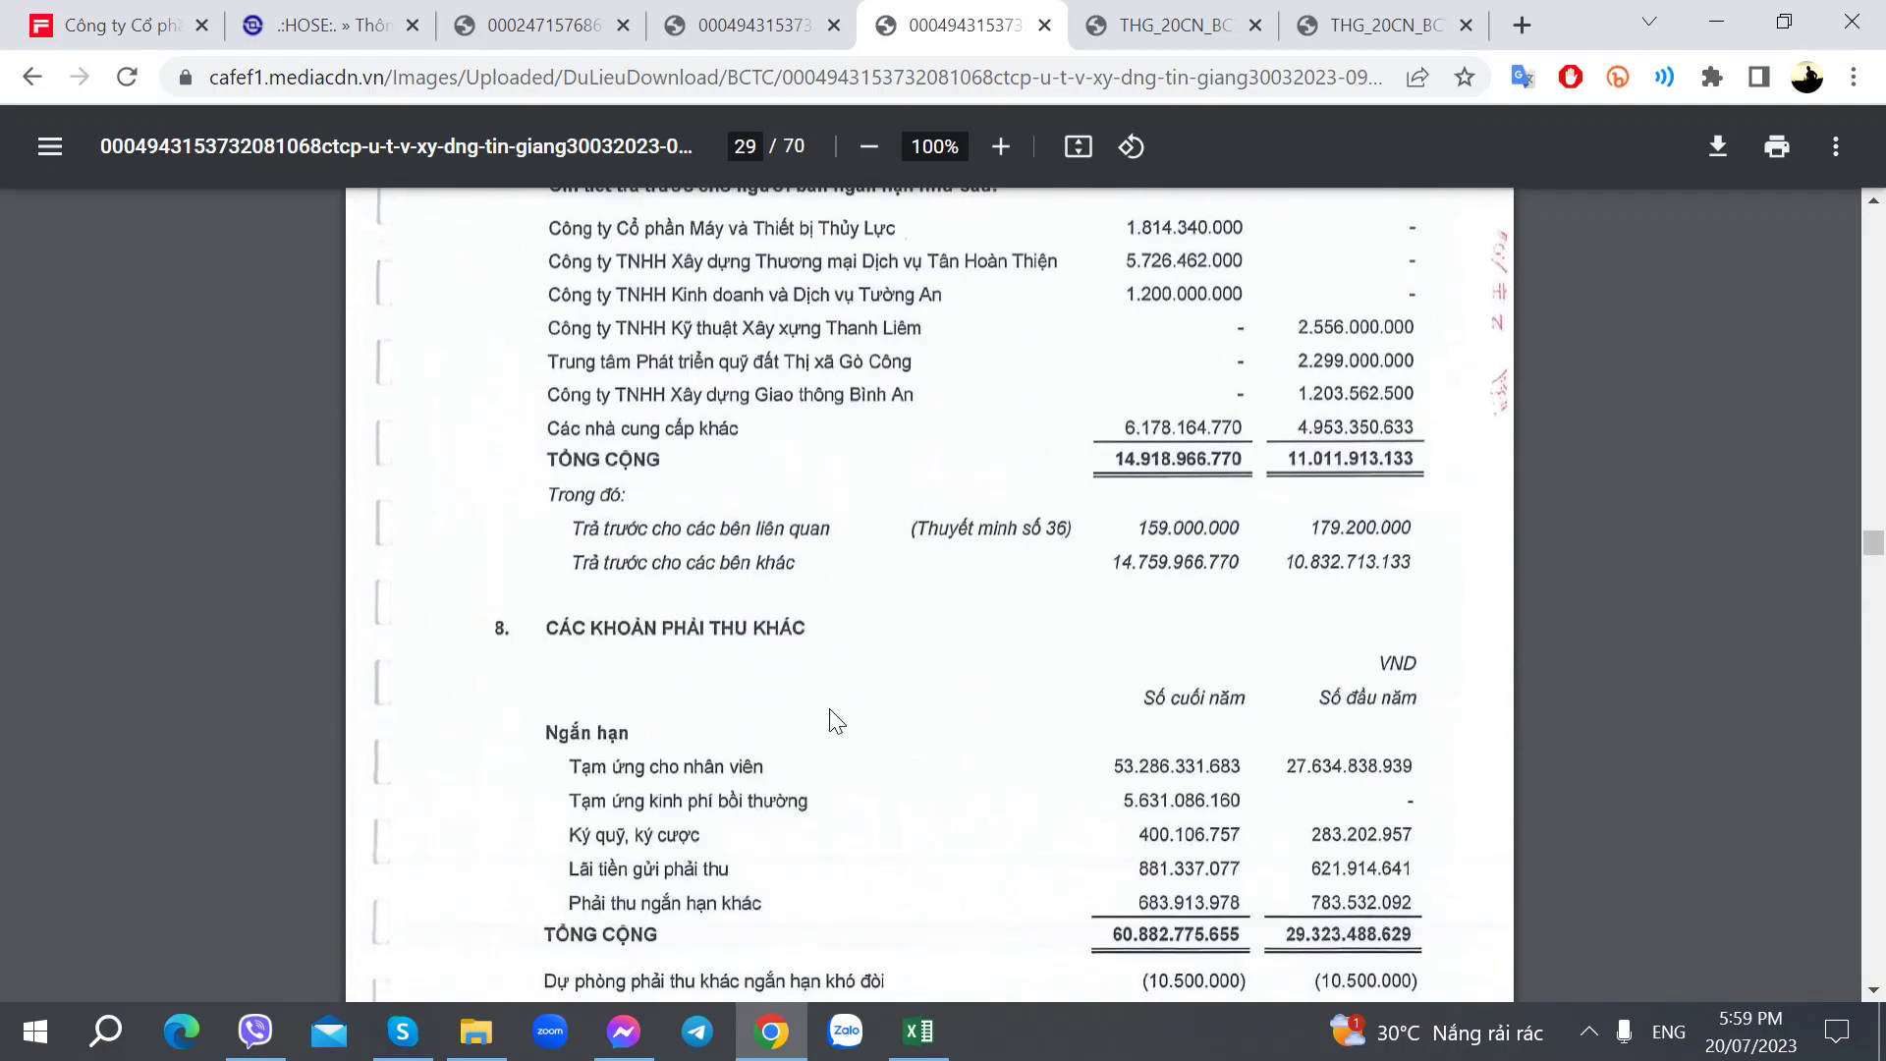
scroll(832, 720, up, 12)
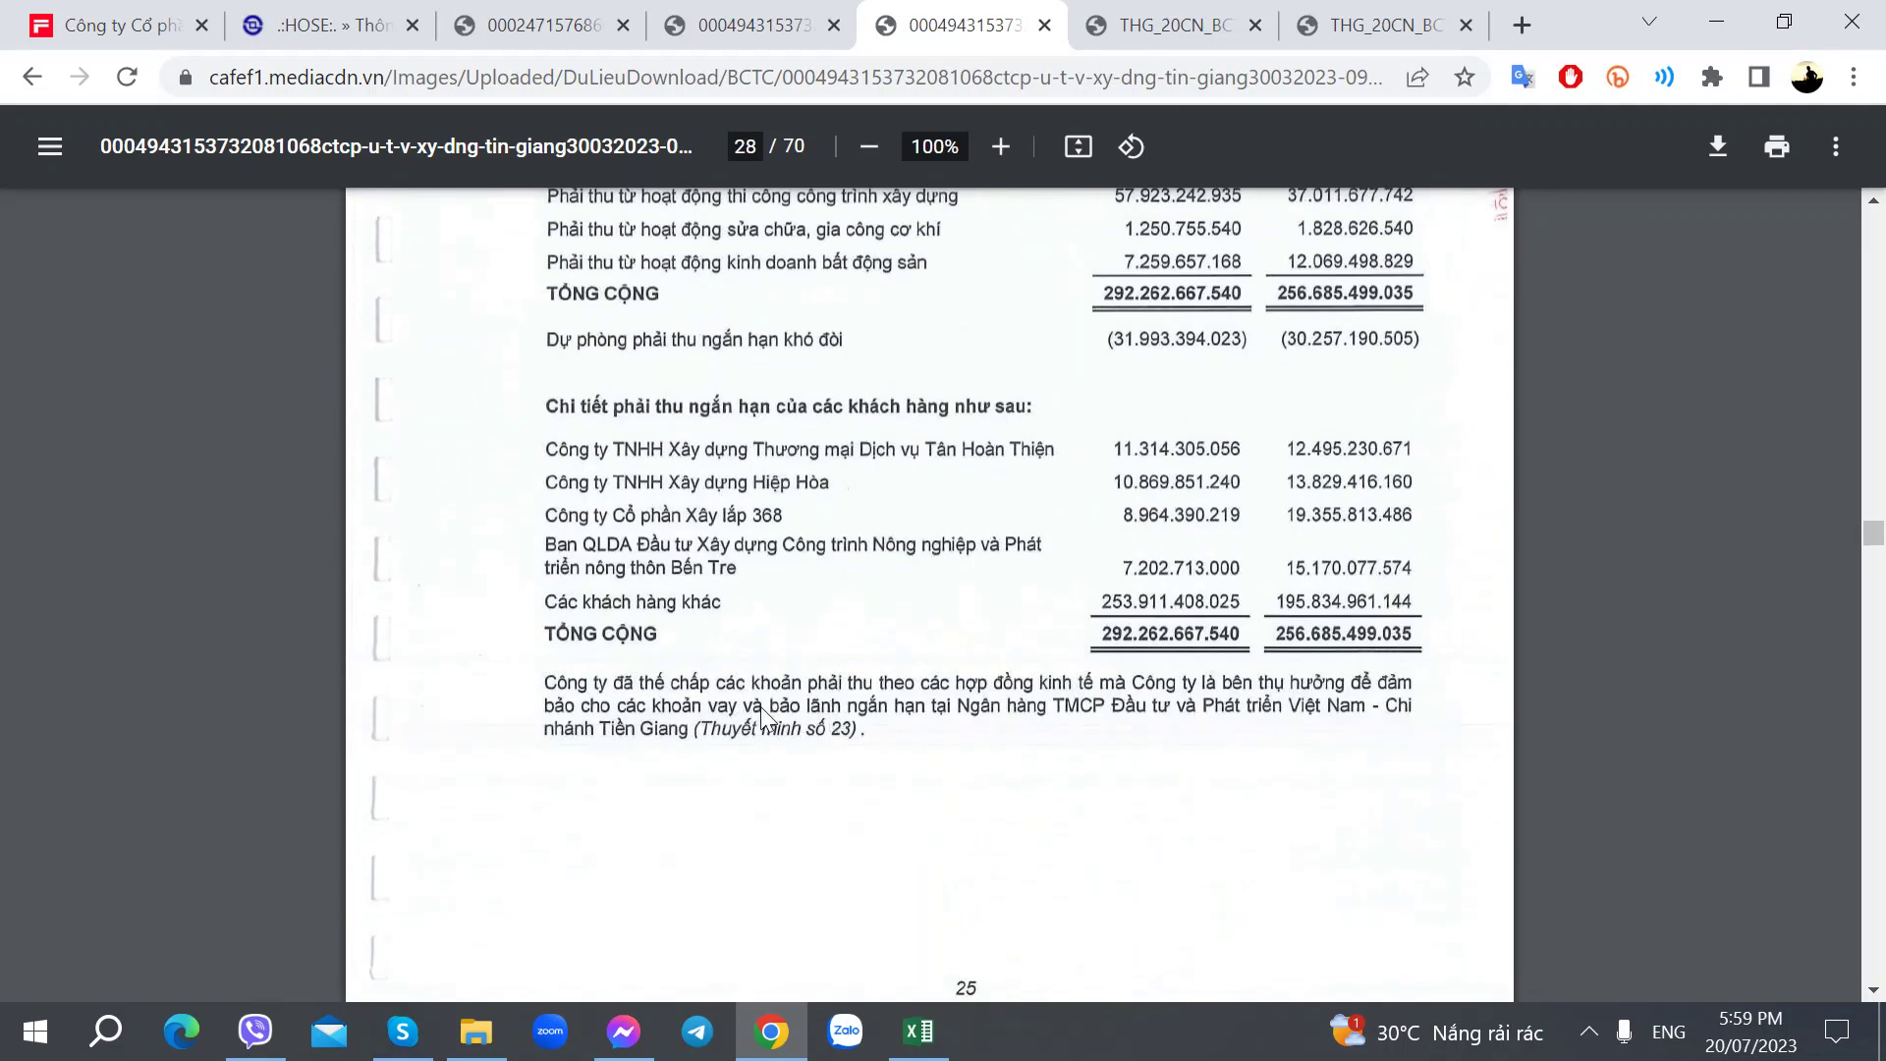
scroll(738, 616, up, 4)
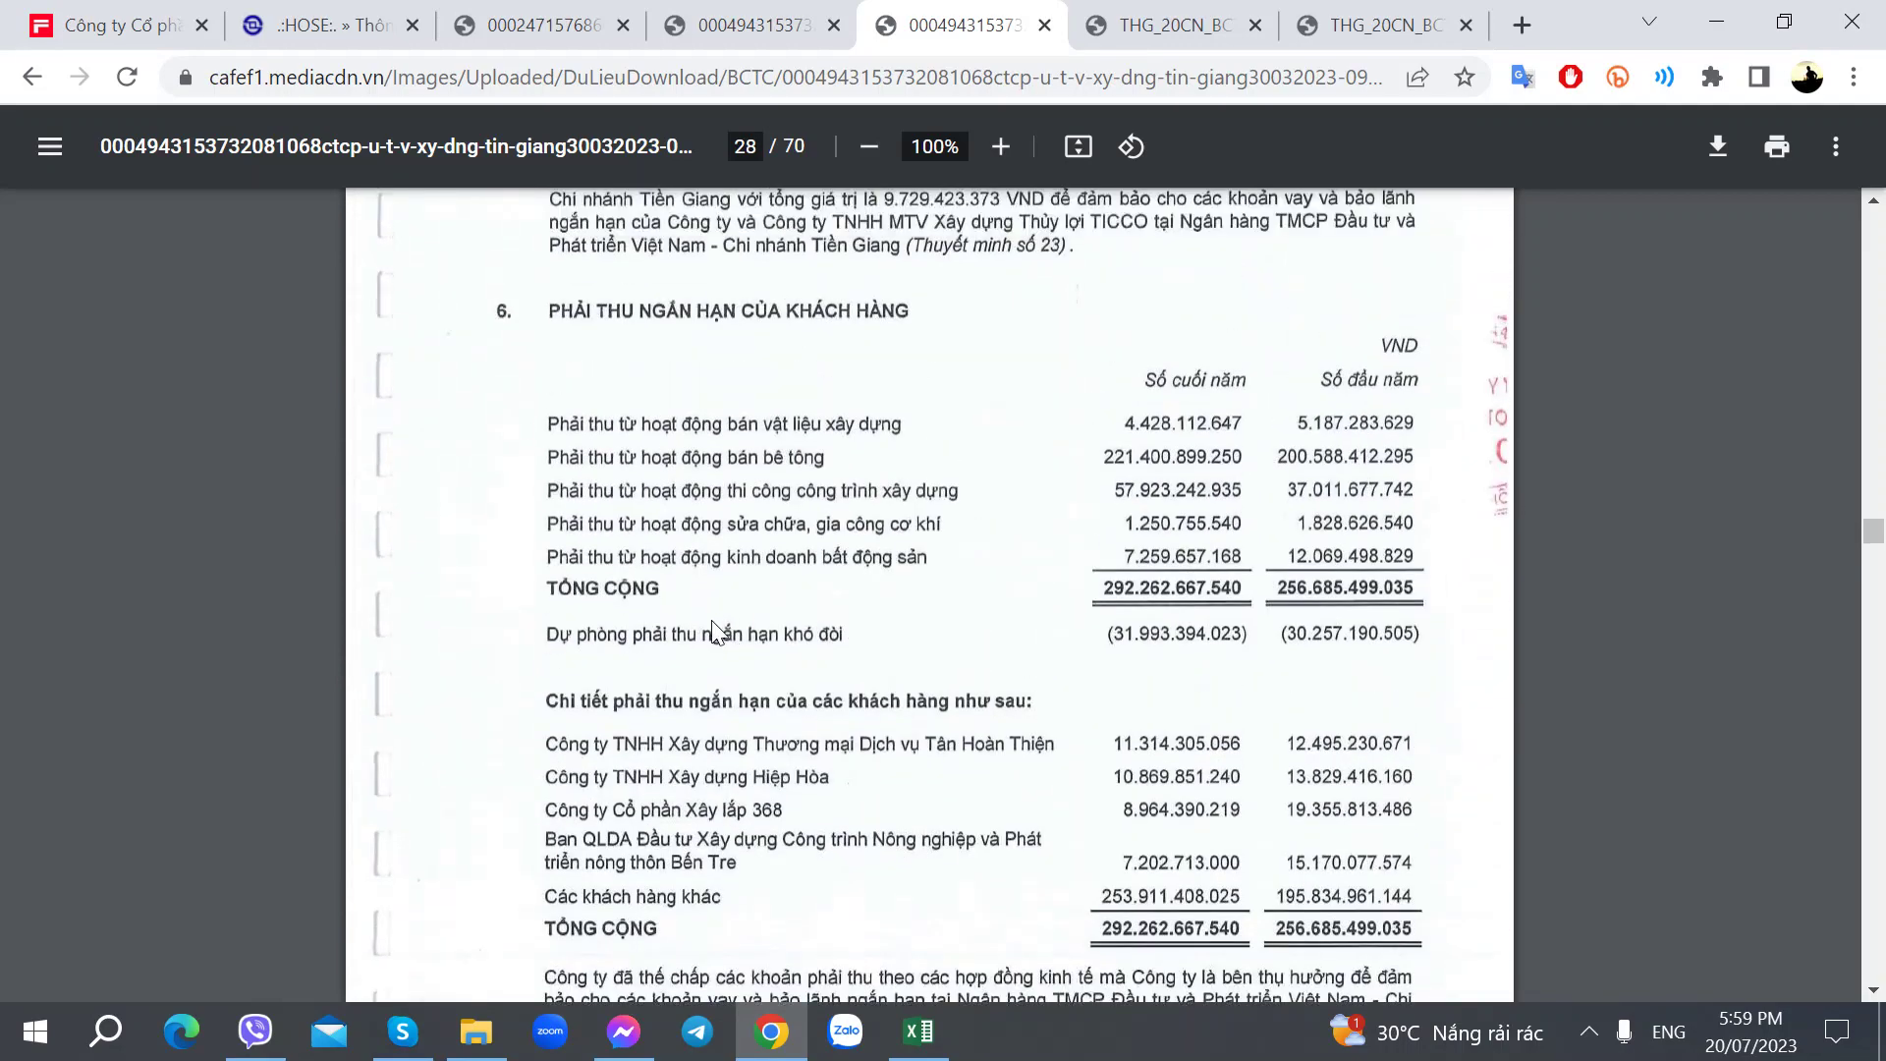
scroll(697, 723, down, 9)
scroll(697, 723, down, 9)
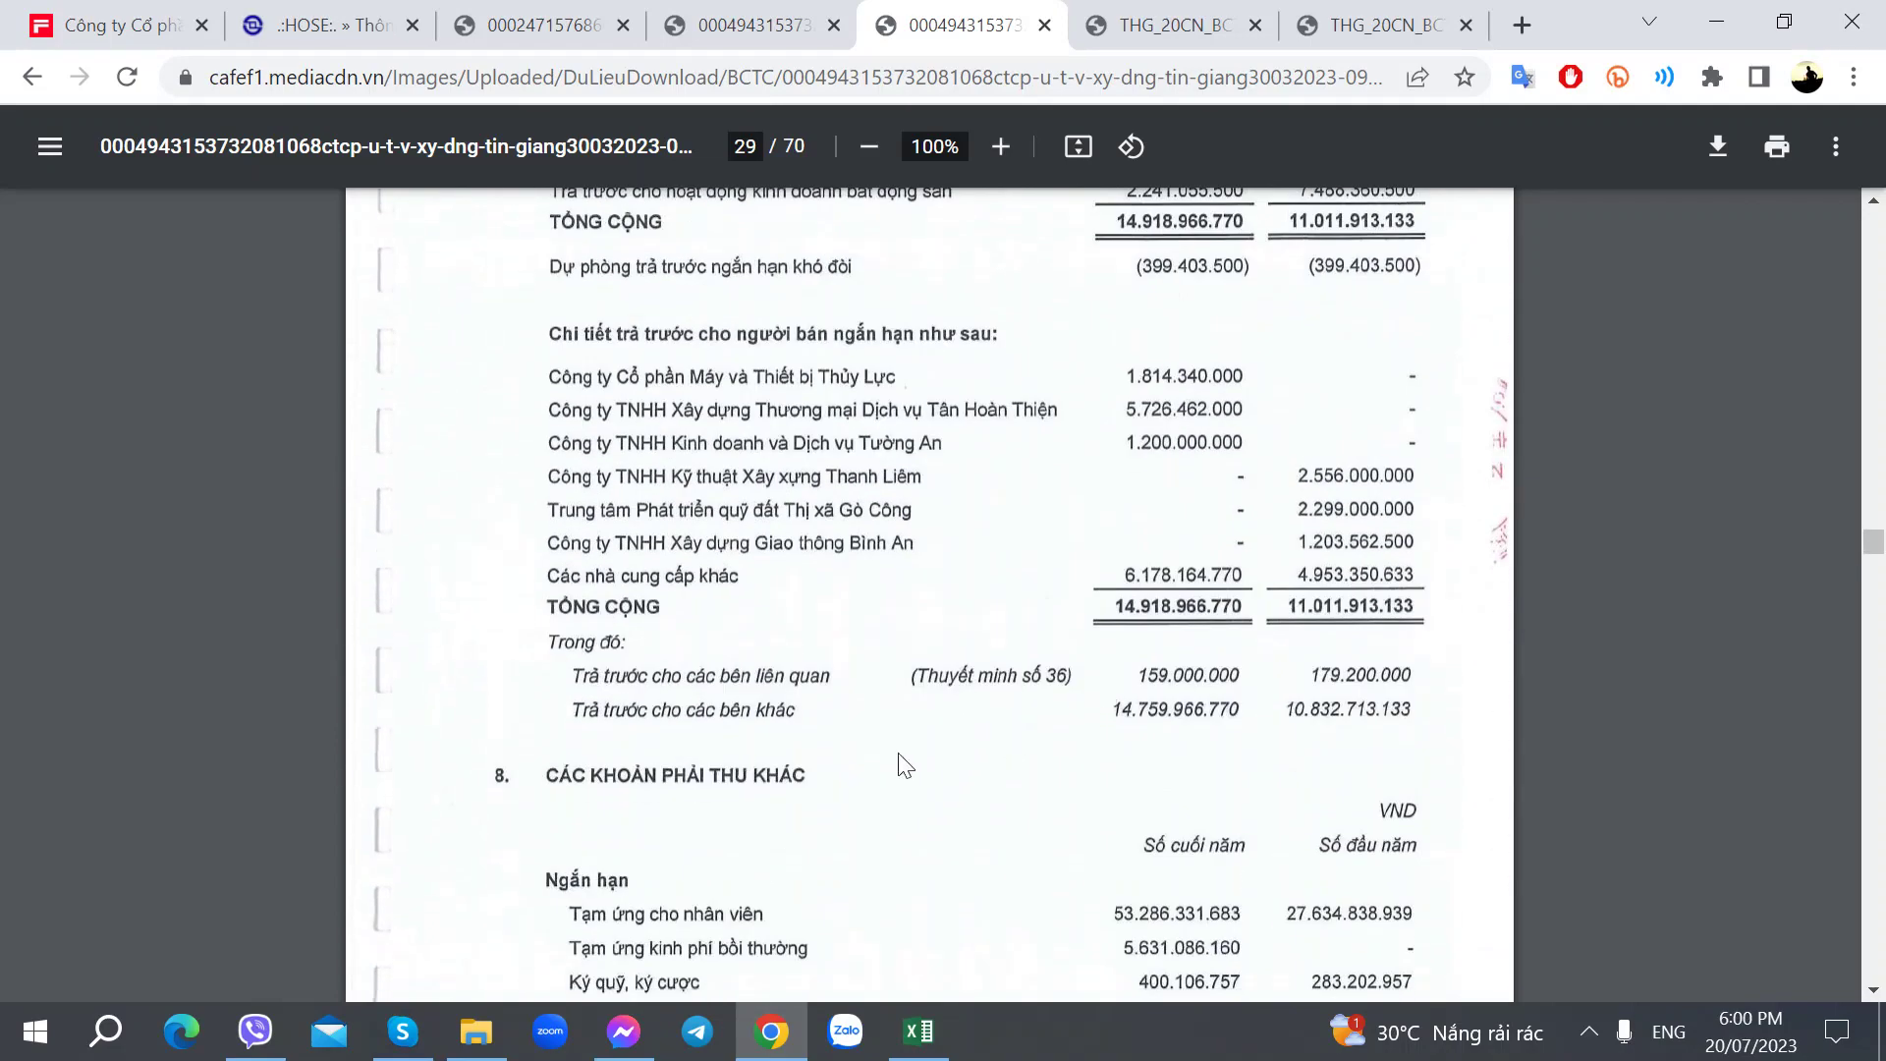
scroll(897, 763, down, 3)
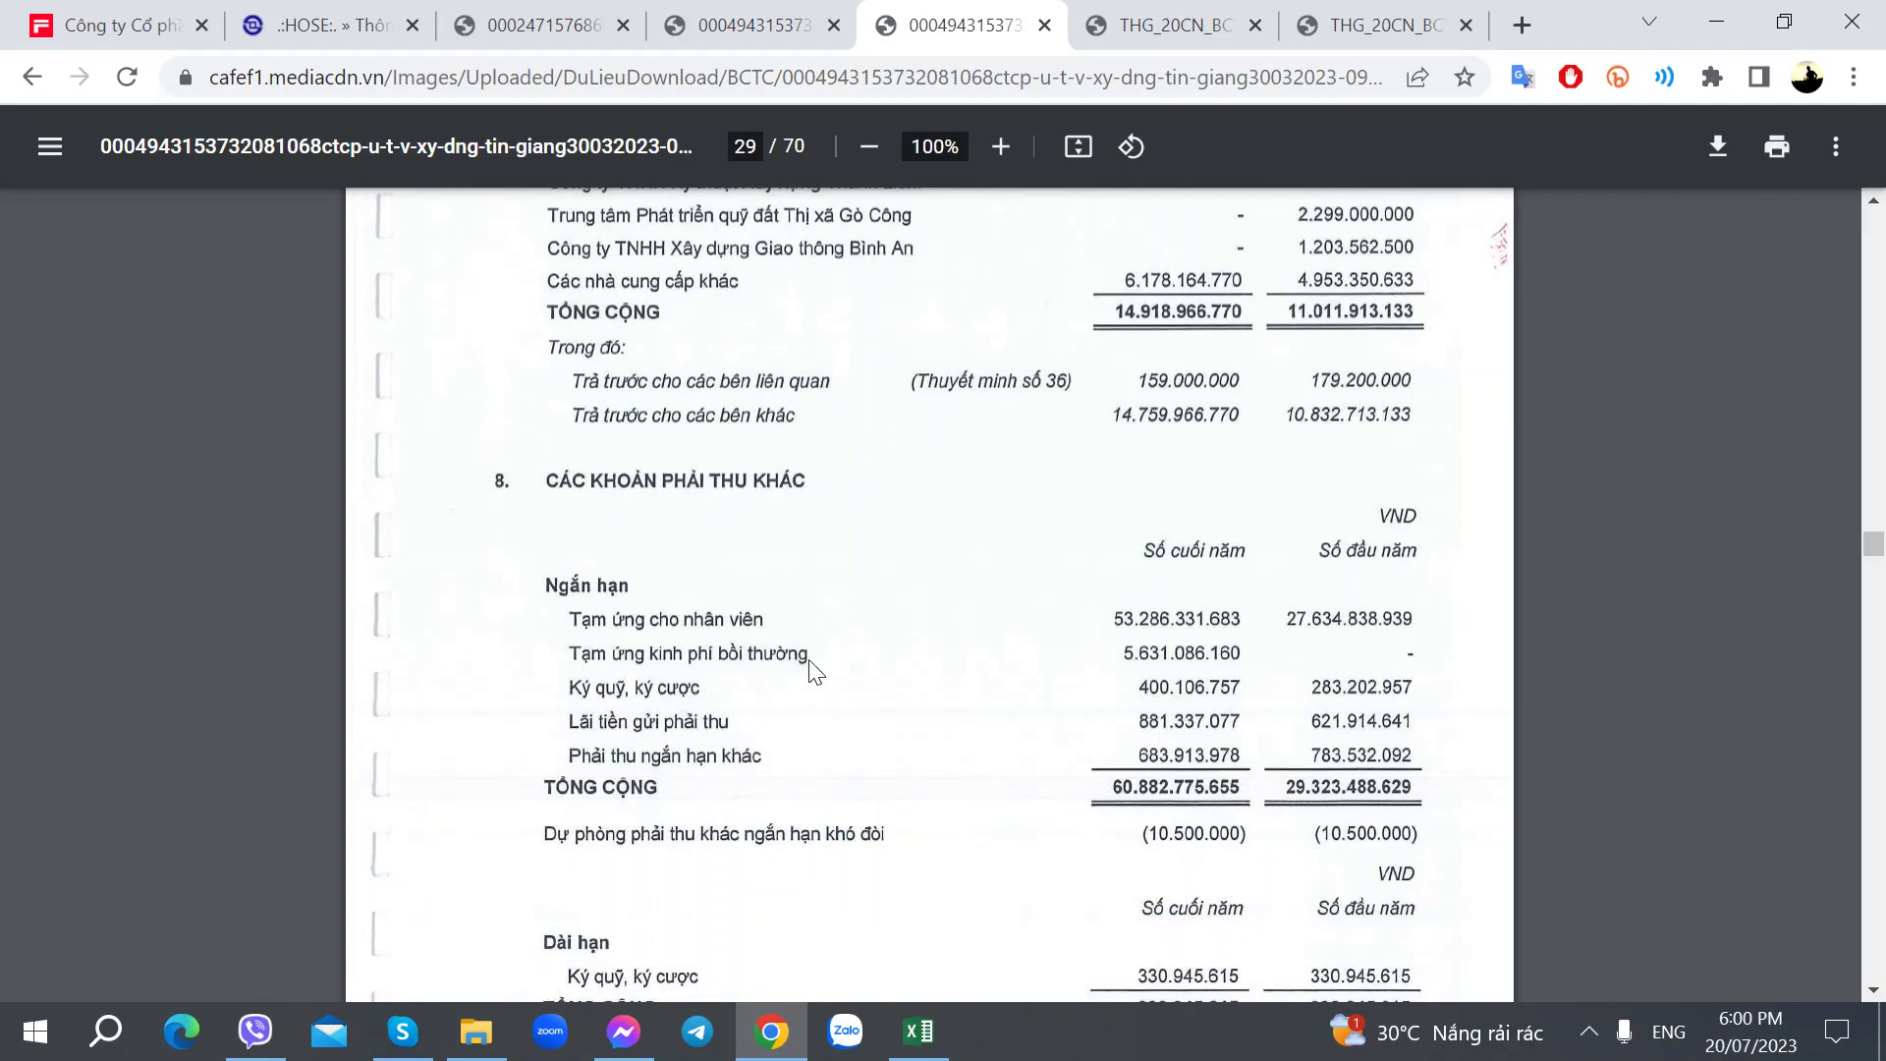
Step: Write the bad-debt note "Nợ xấu - Bê tông là chính" in cell I350, based on note 9 of the 2022 report
scroll(809, 660, down, 10)
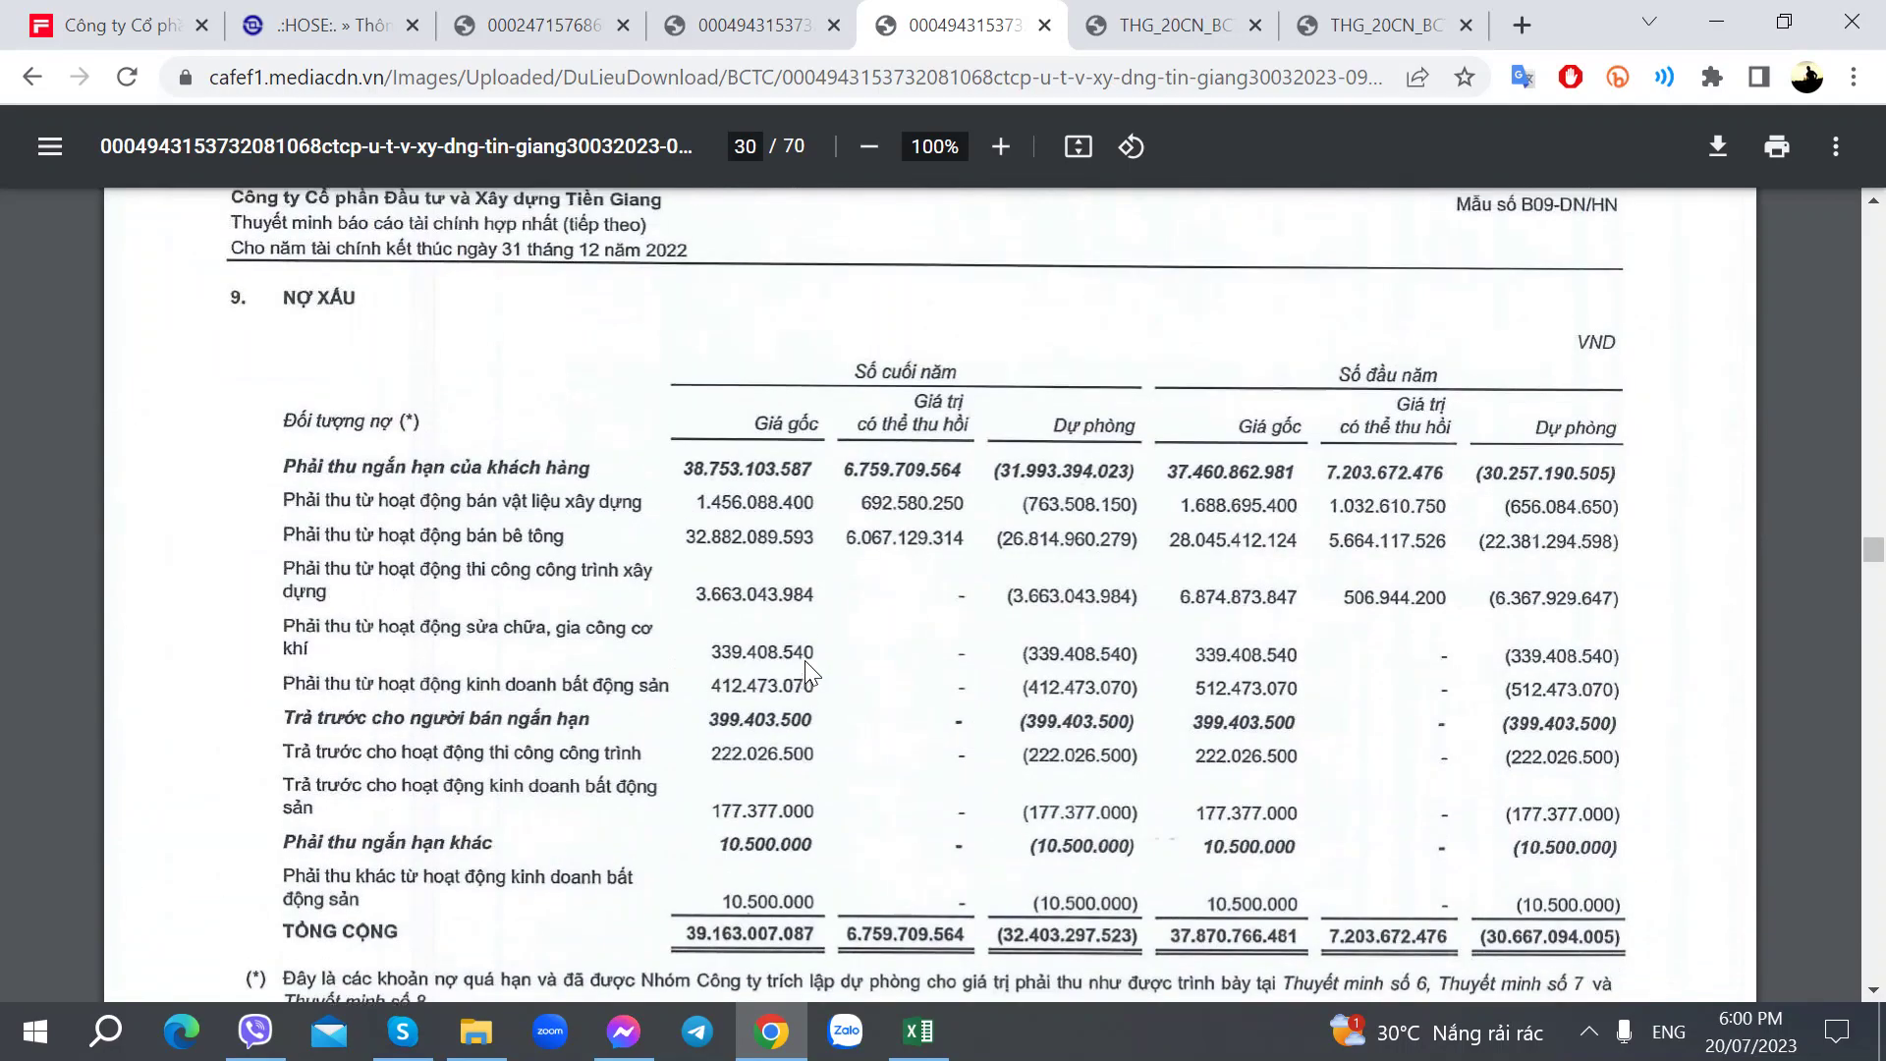
scroll(805, 660, up, 7)
scroll(579, 471, down, 4)
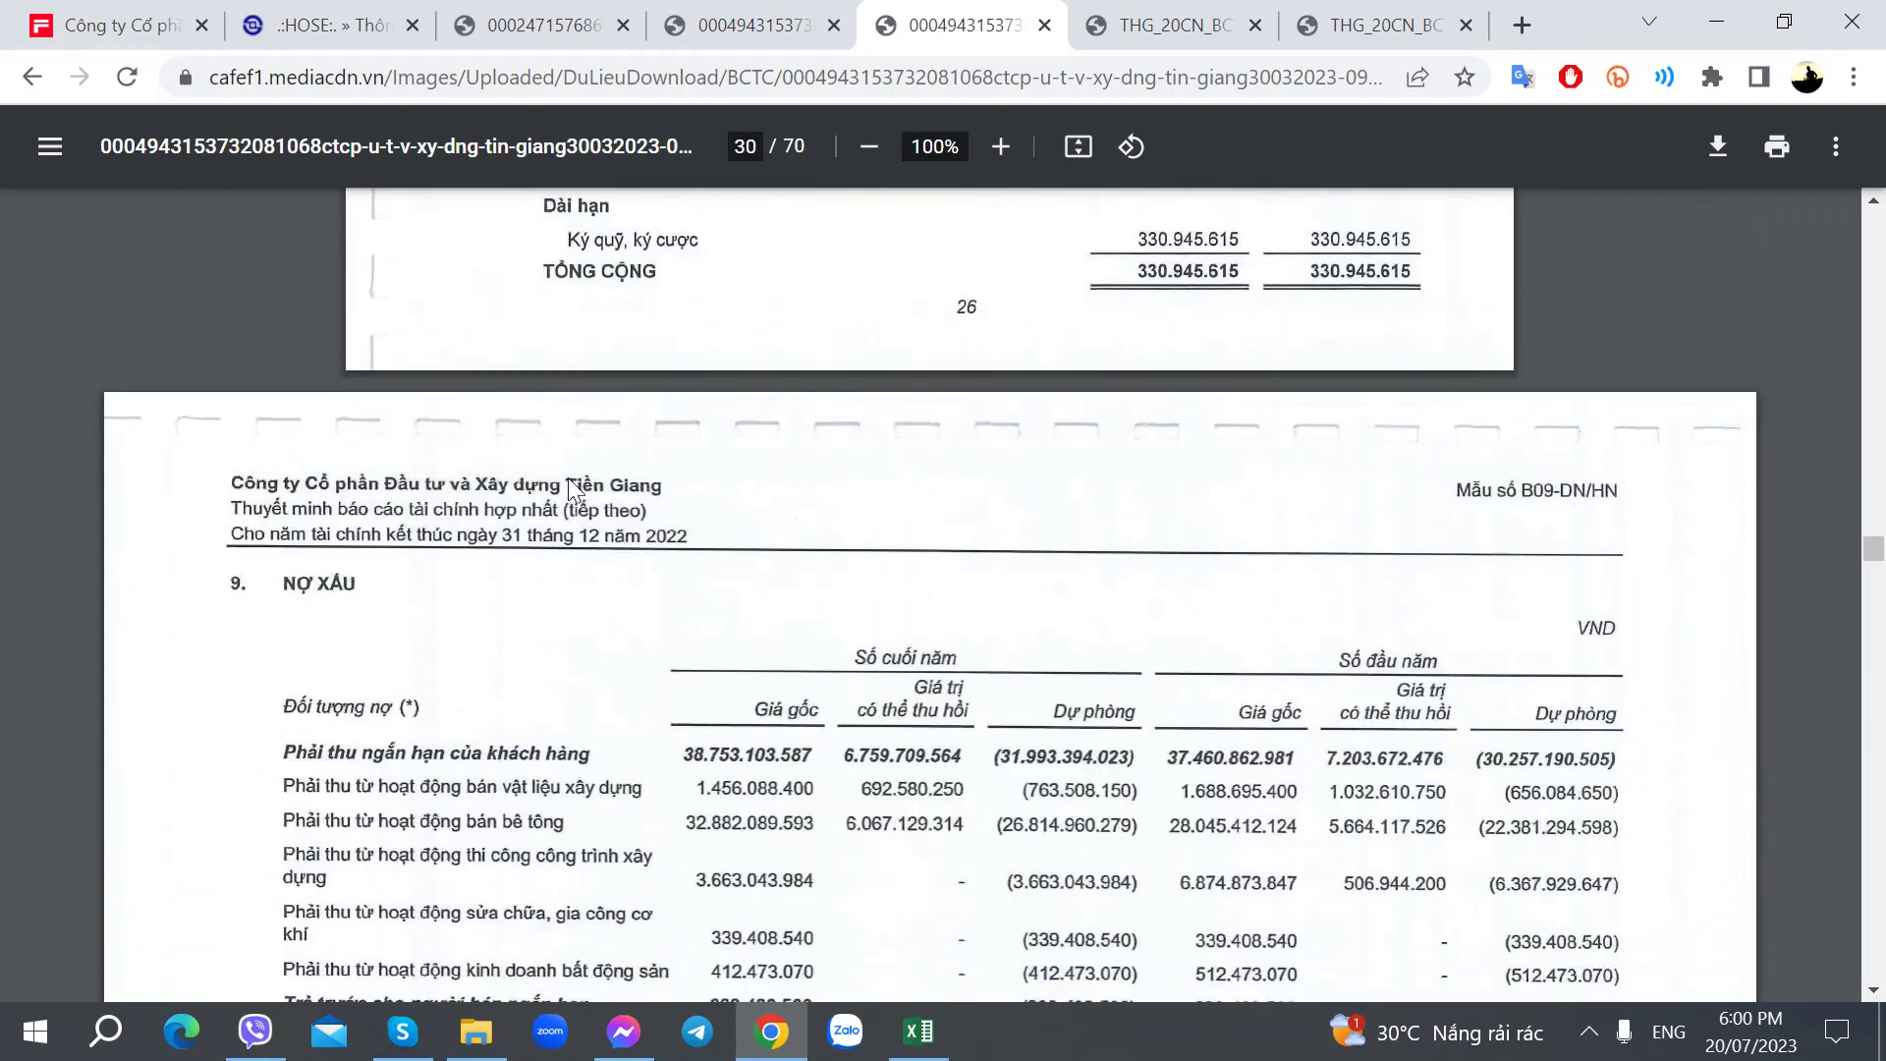
scroll(568, 478, down, 4)
scroll(574, 486, up, 1)
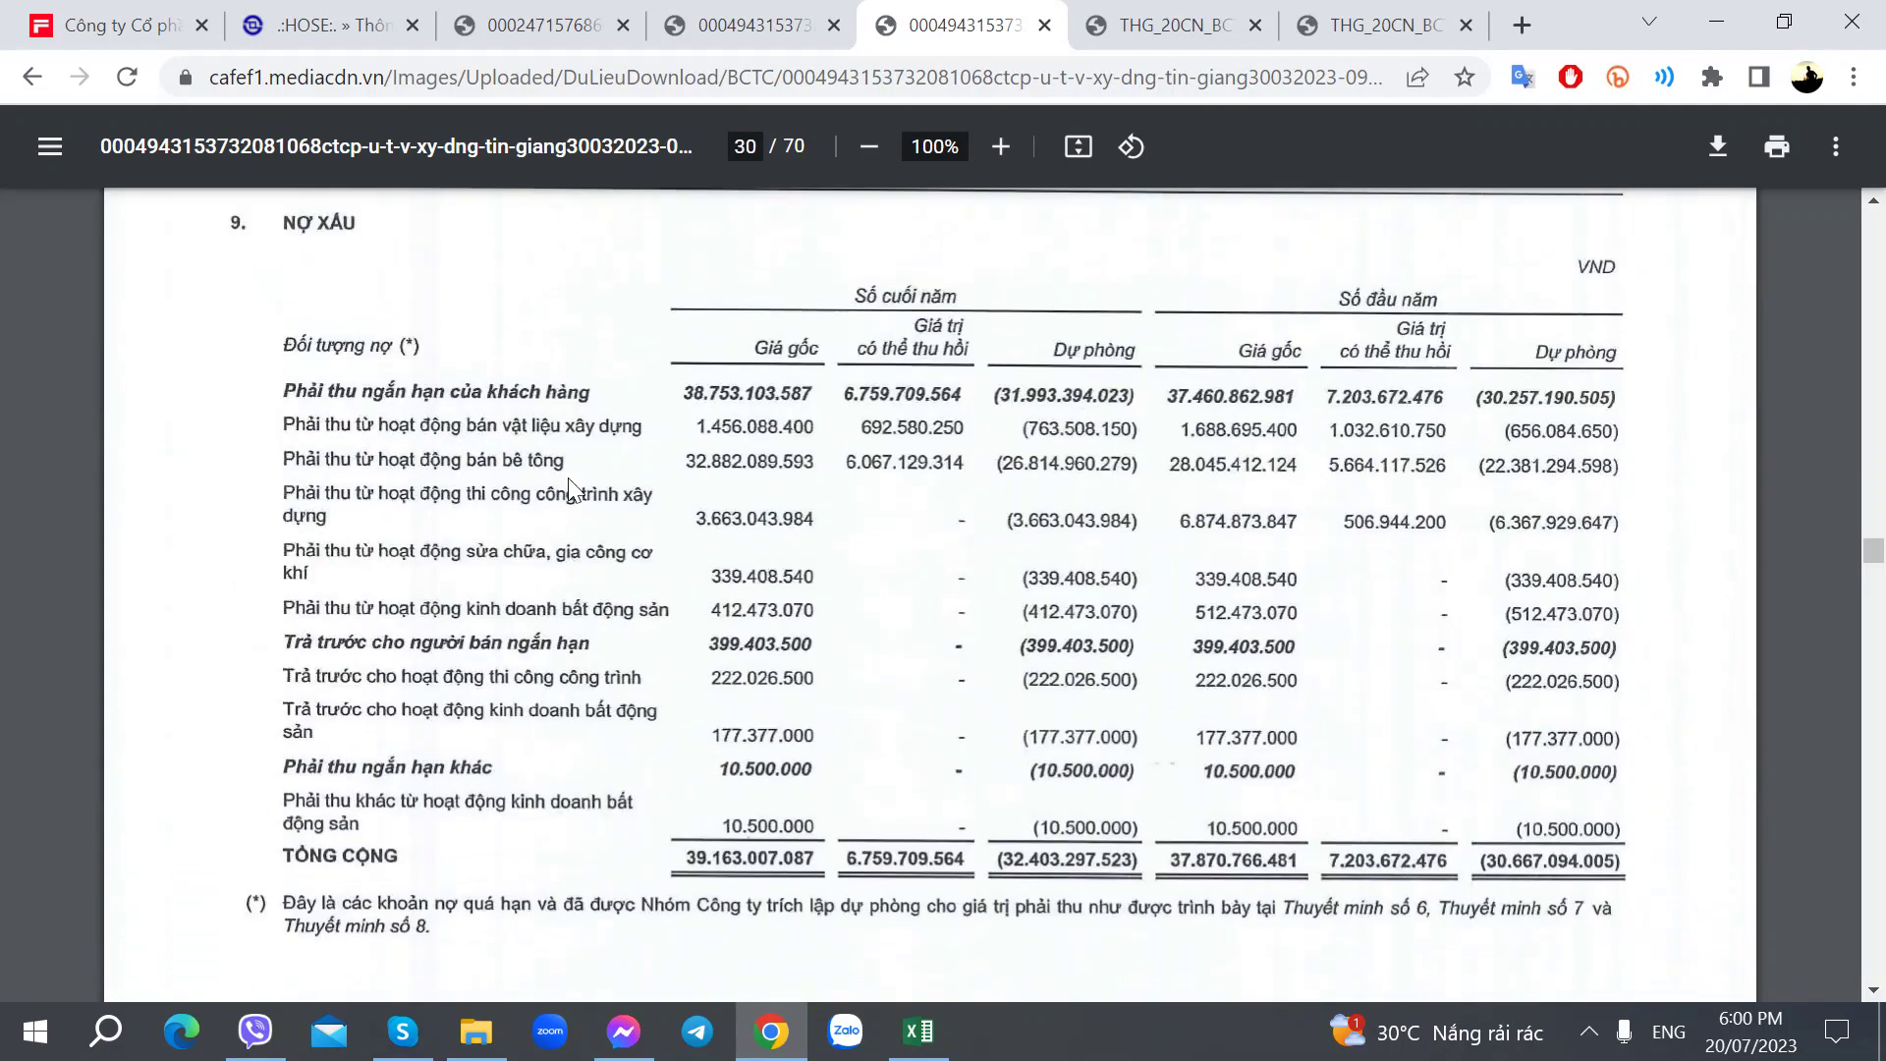
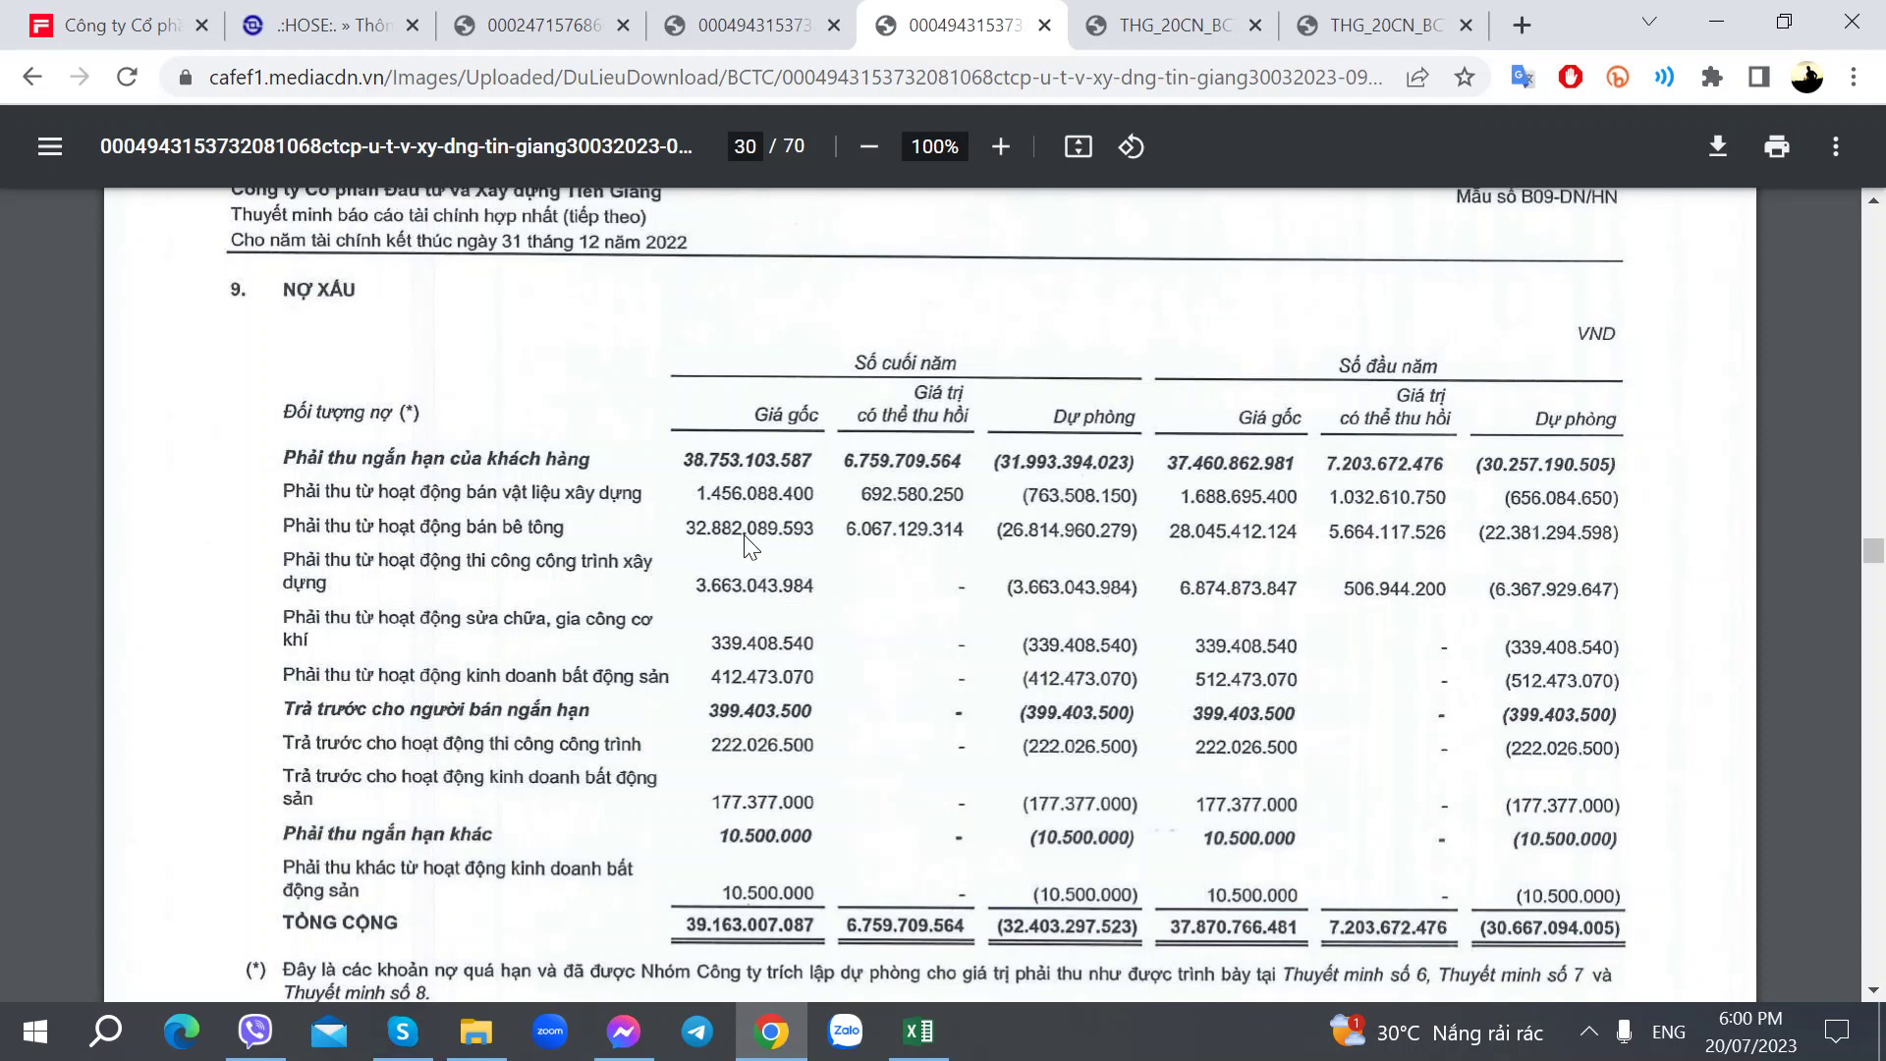
key(alt+Tab)
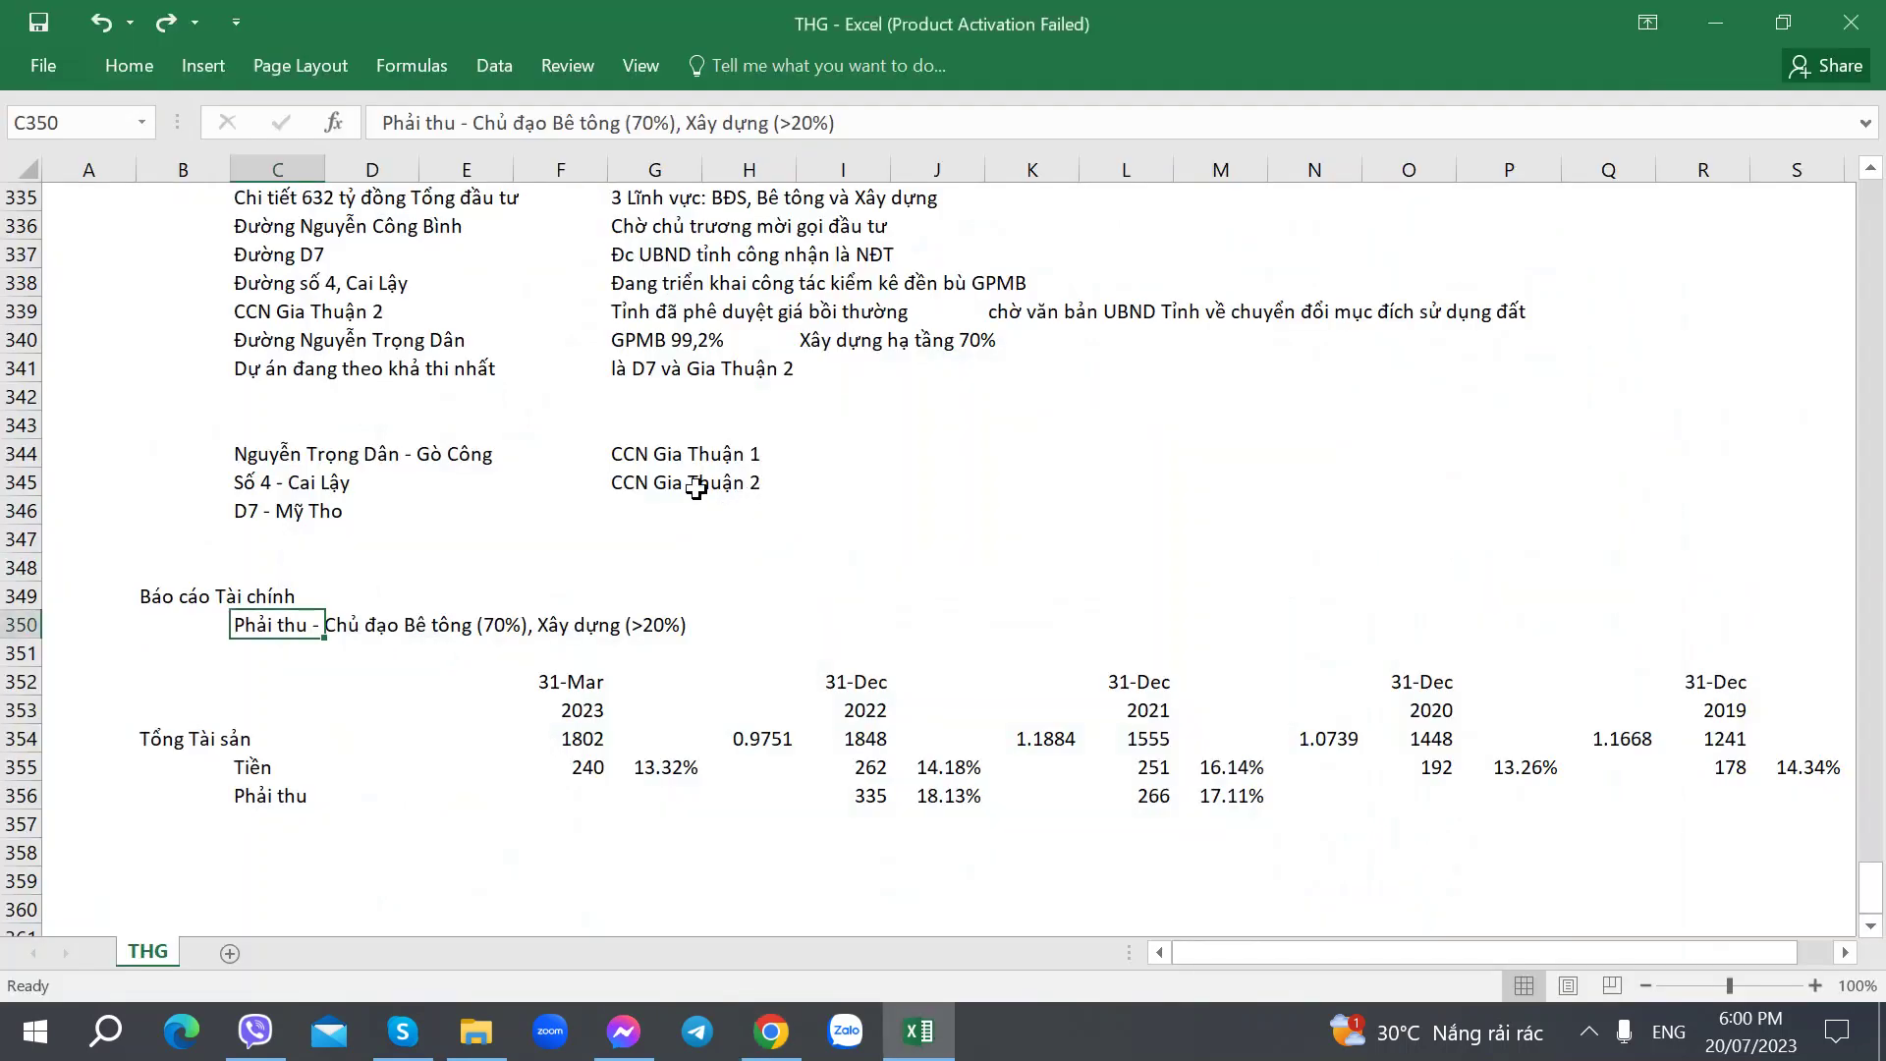
click(840, 599)
click(807, 629)
text(Nợ xấu - B)
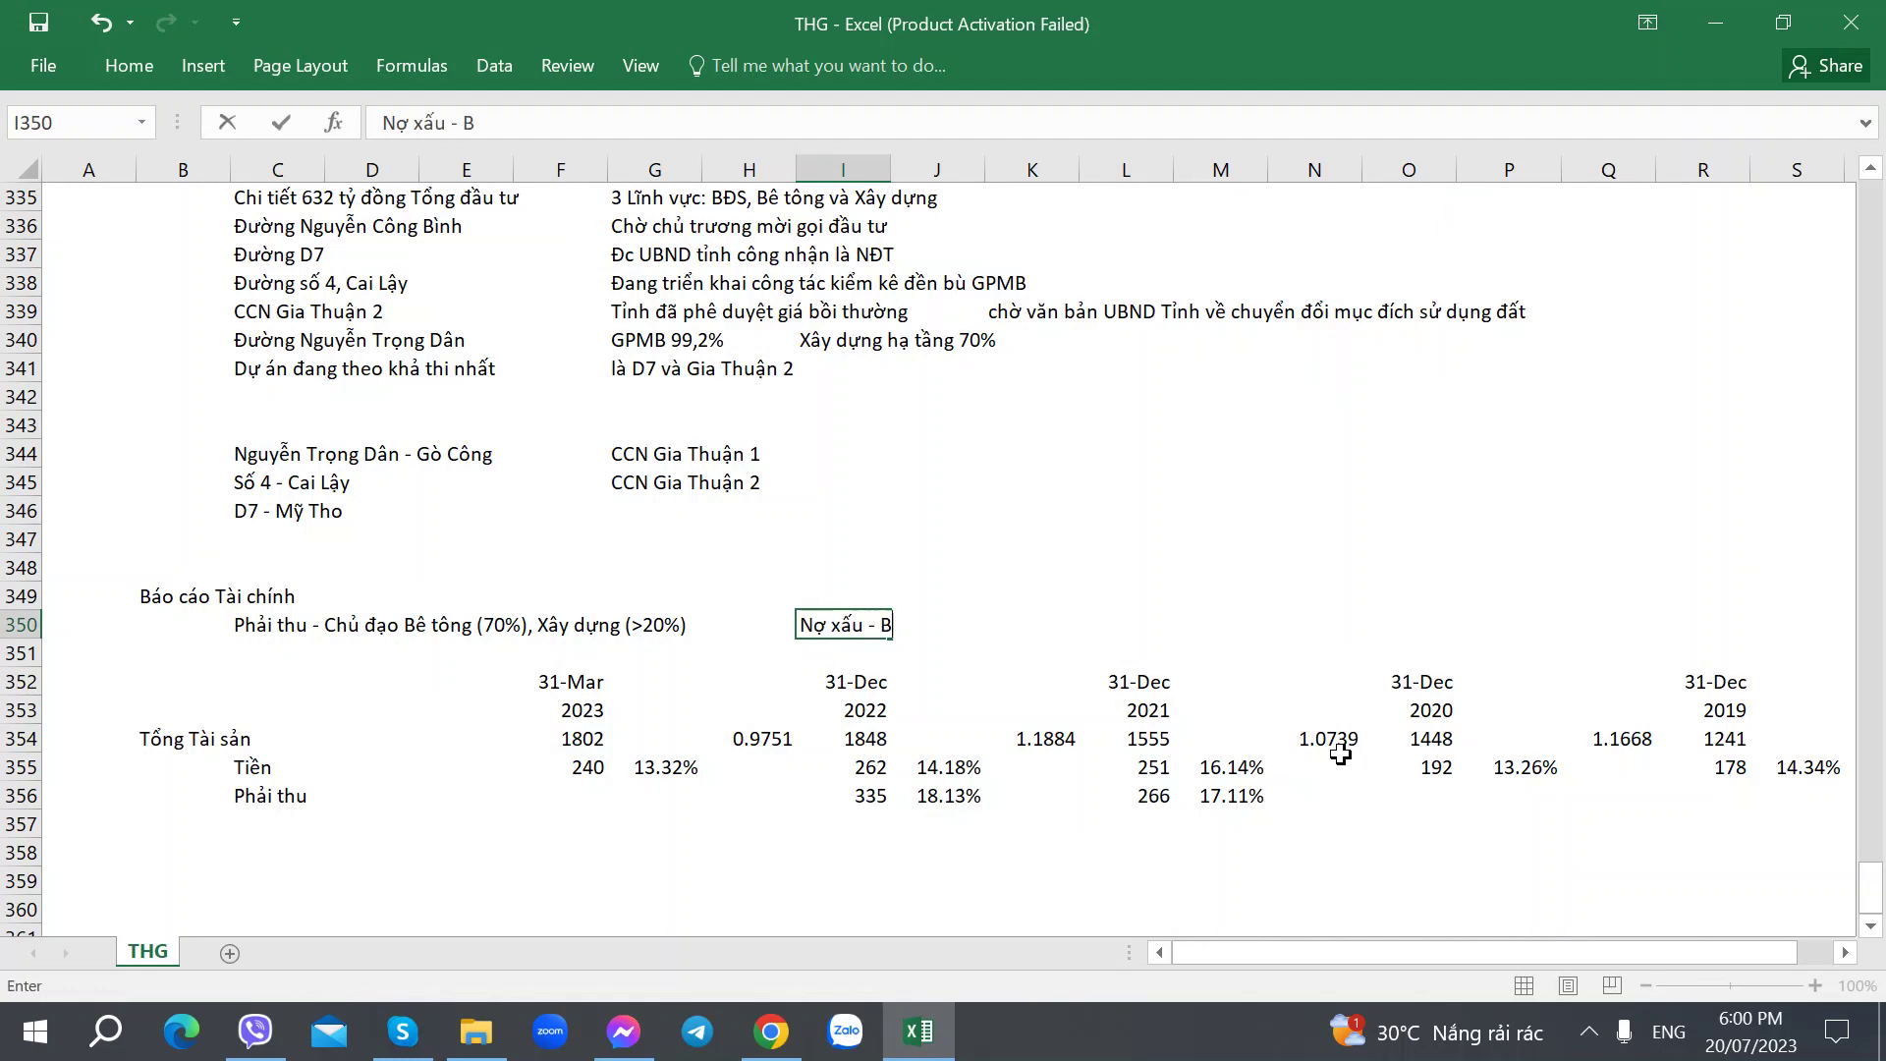
text(ê tông là c)
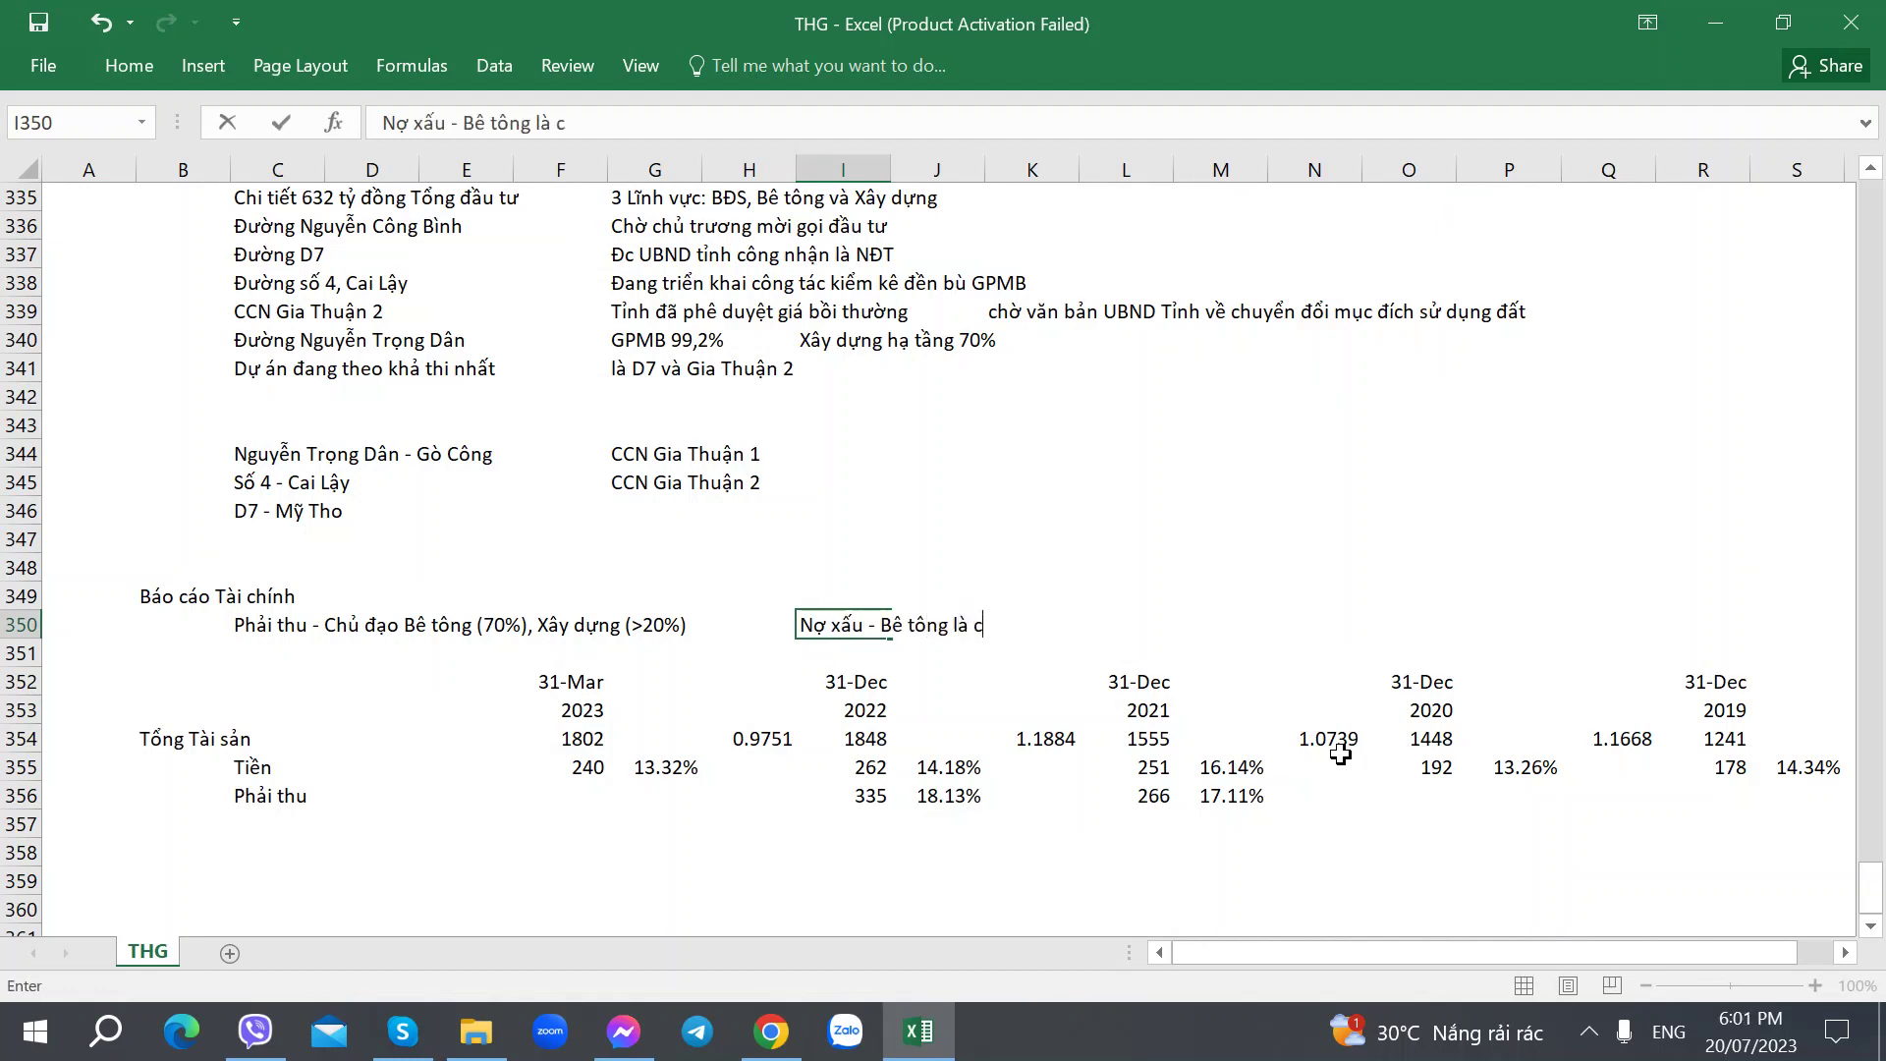
text(hính)
key(Return)
Step: Review bad-debt note 9, inventory note 10 and the short-term assets in the 2022 report, and return to the THG worksheet
key(alt+Tab)
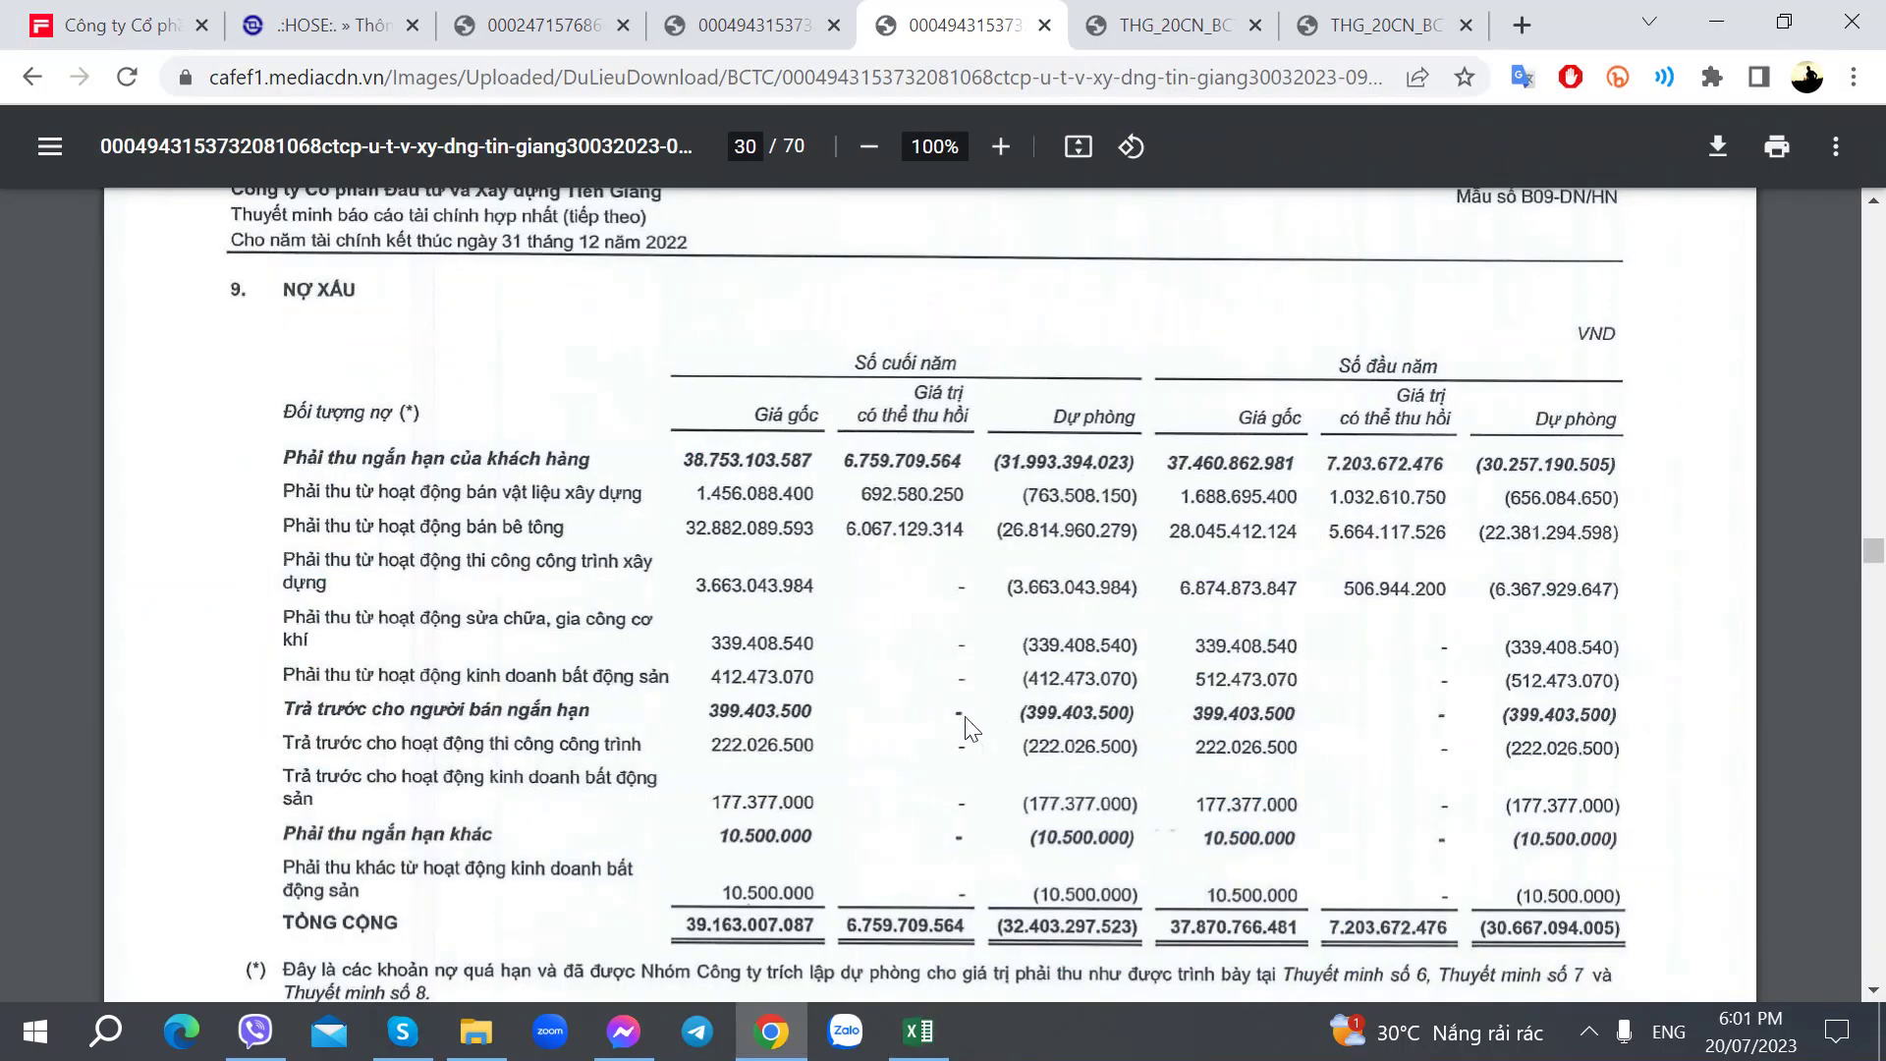
scroll(967, 727, down, 10)
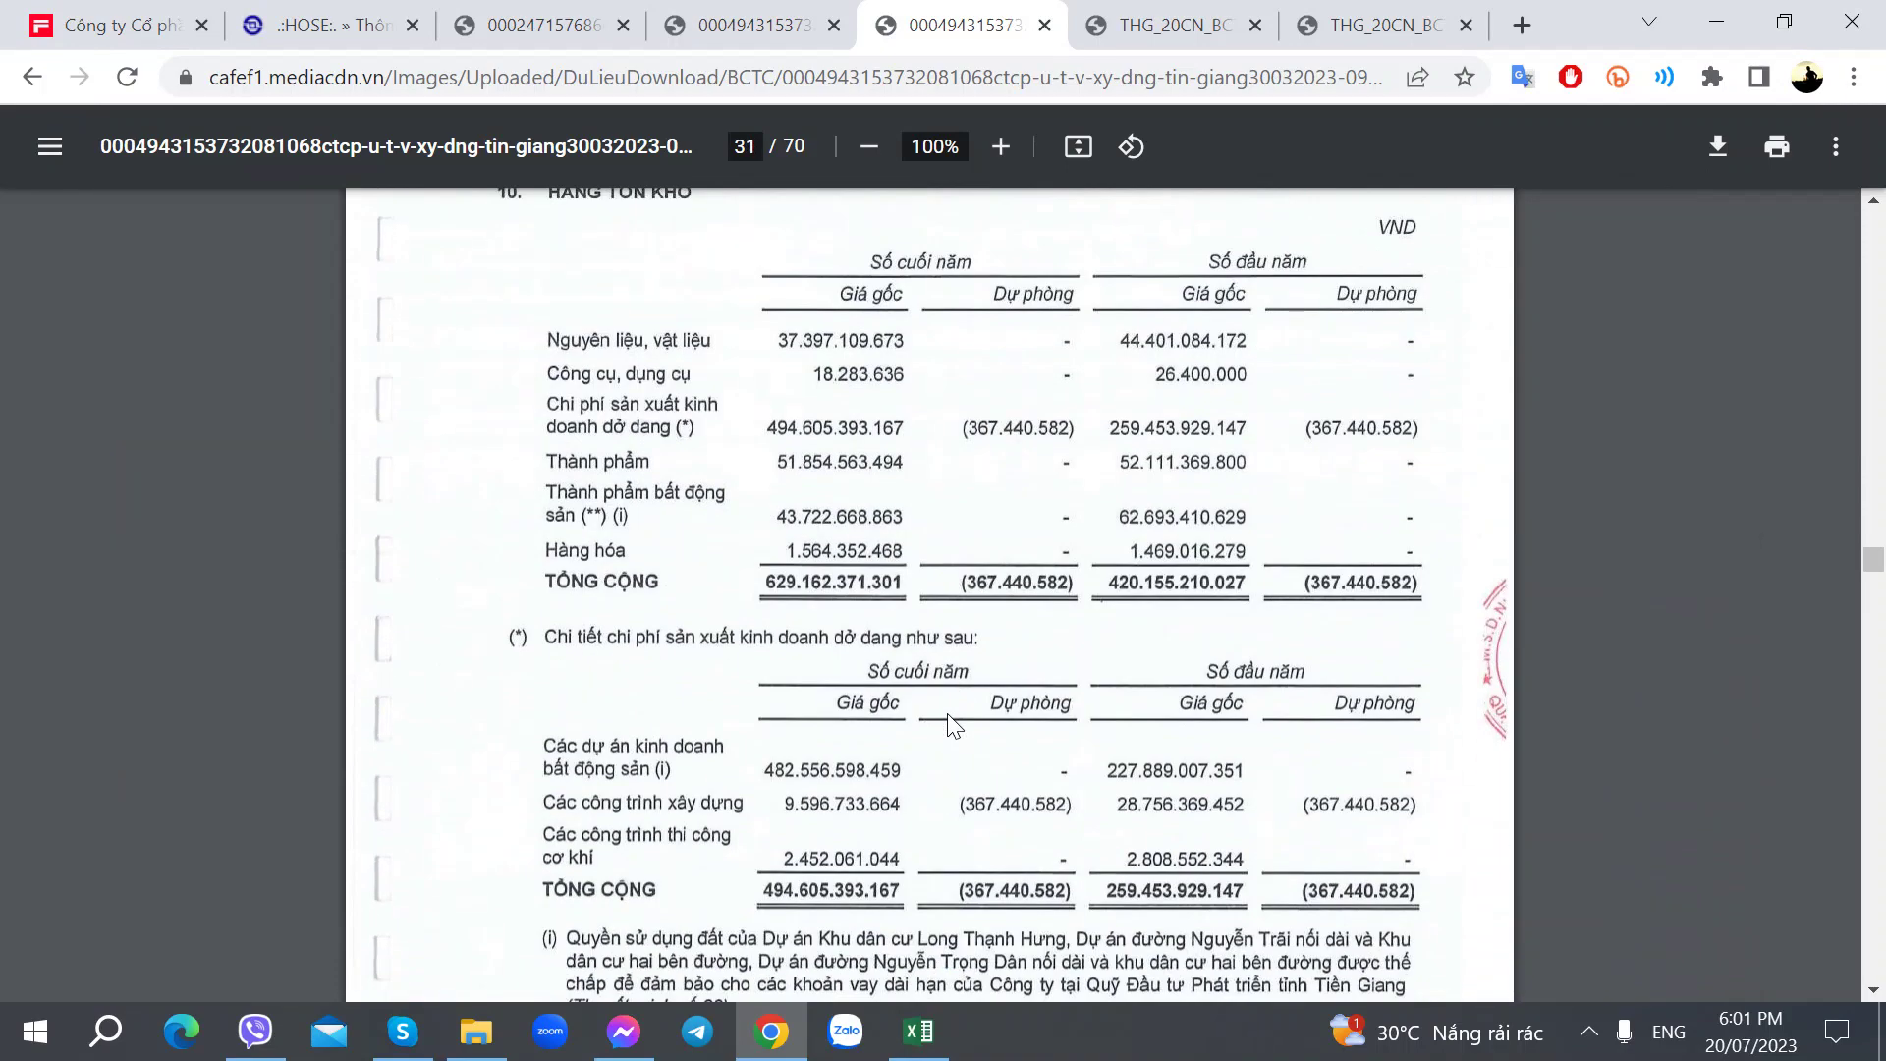
scroll(951, 724, up, 8)
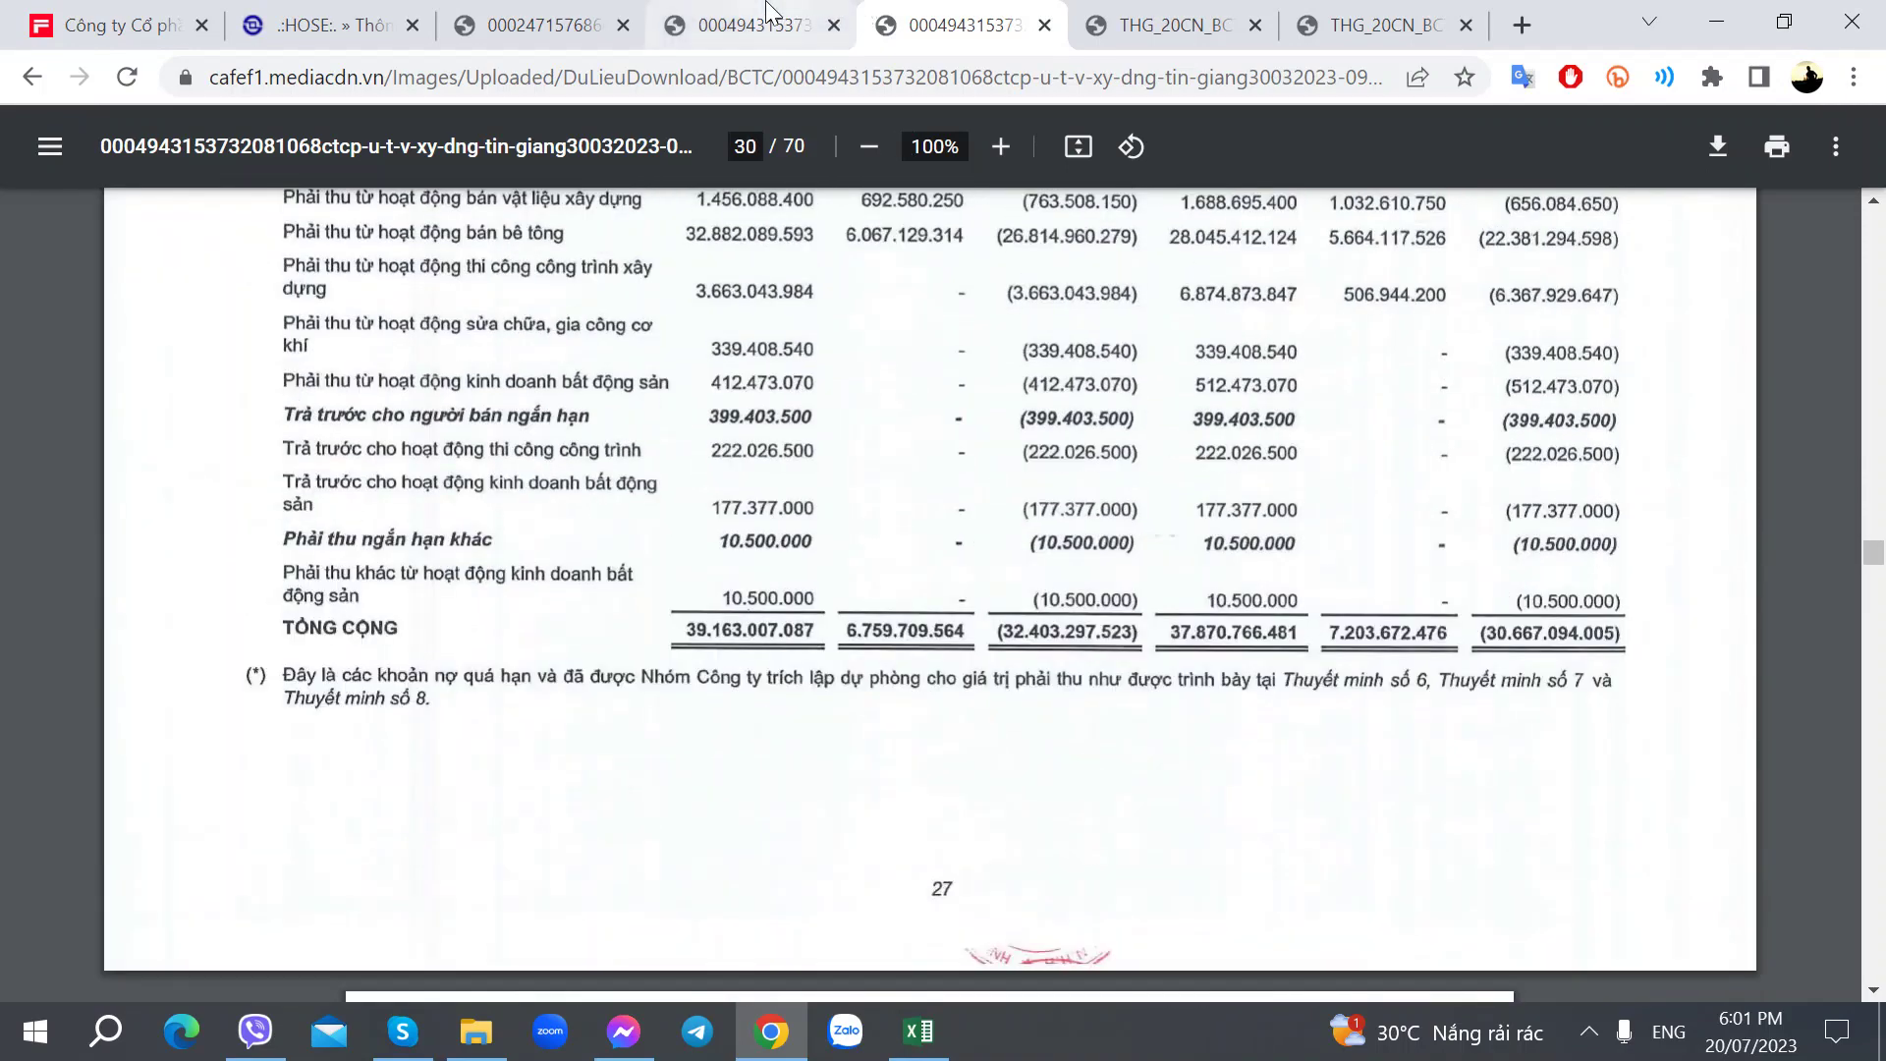
scroll(933, 417, down, 8)
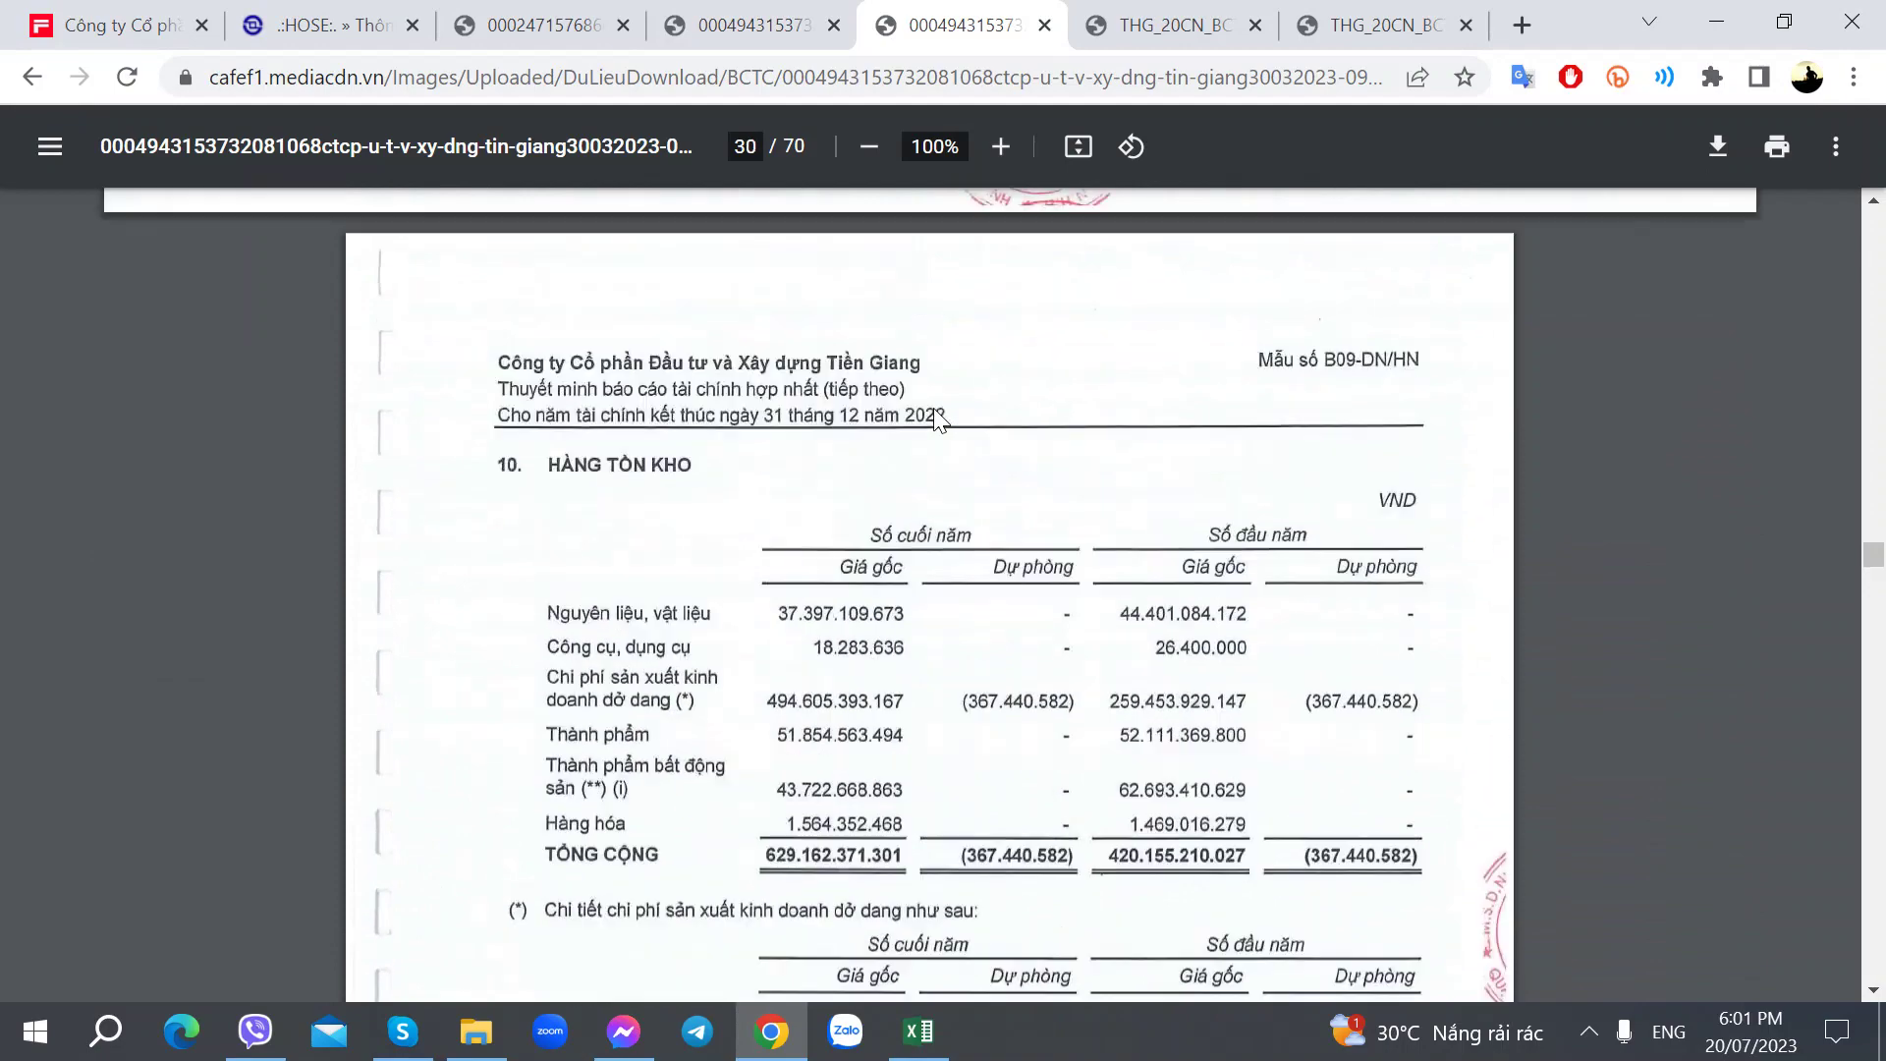
scroll(933, 413, up, 10)
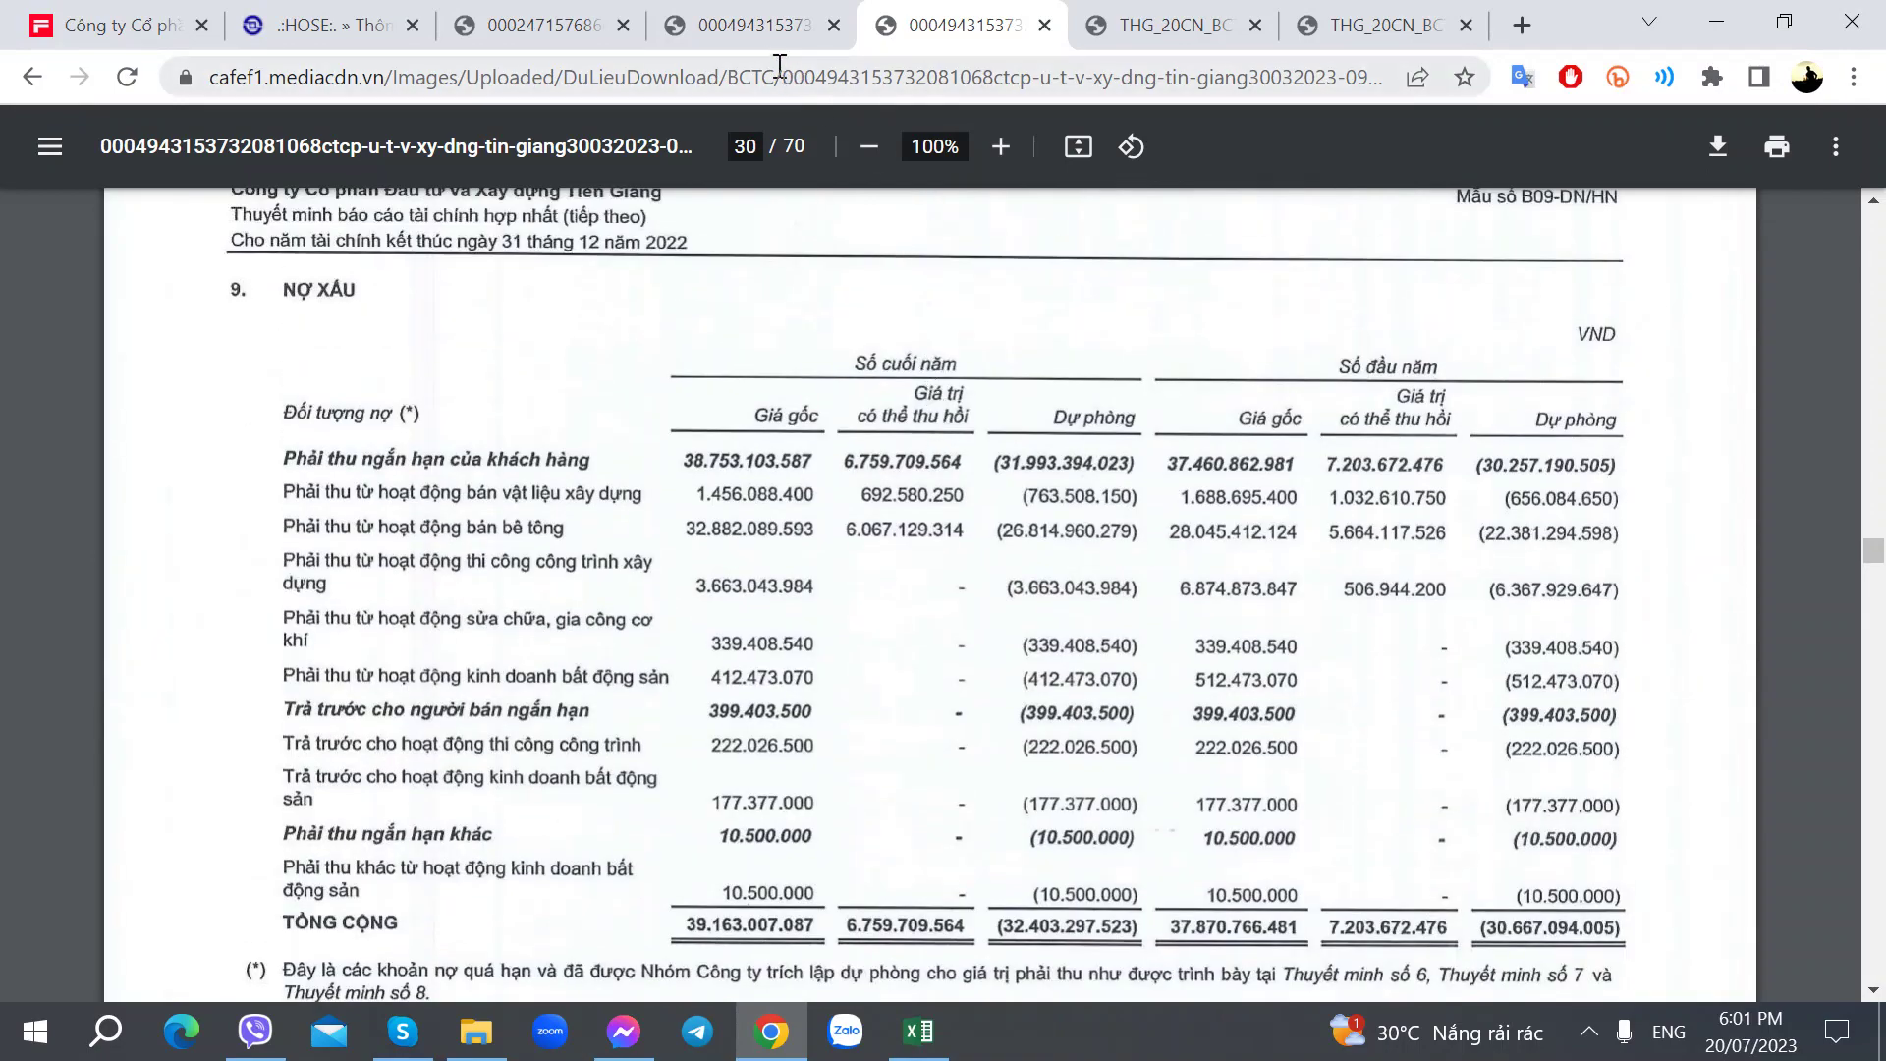
click(769, 11)
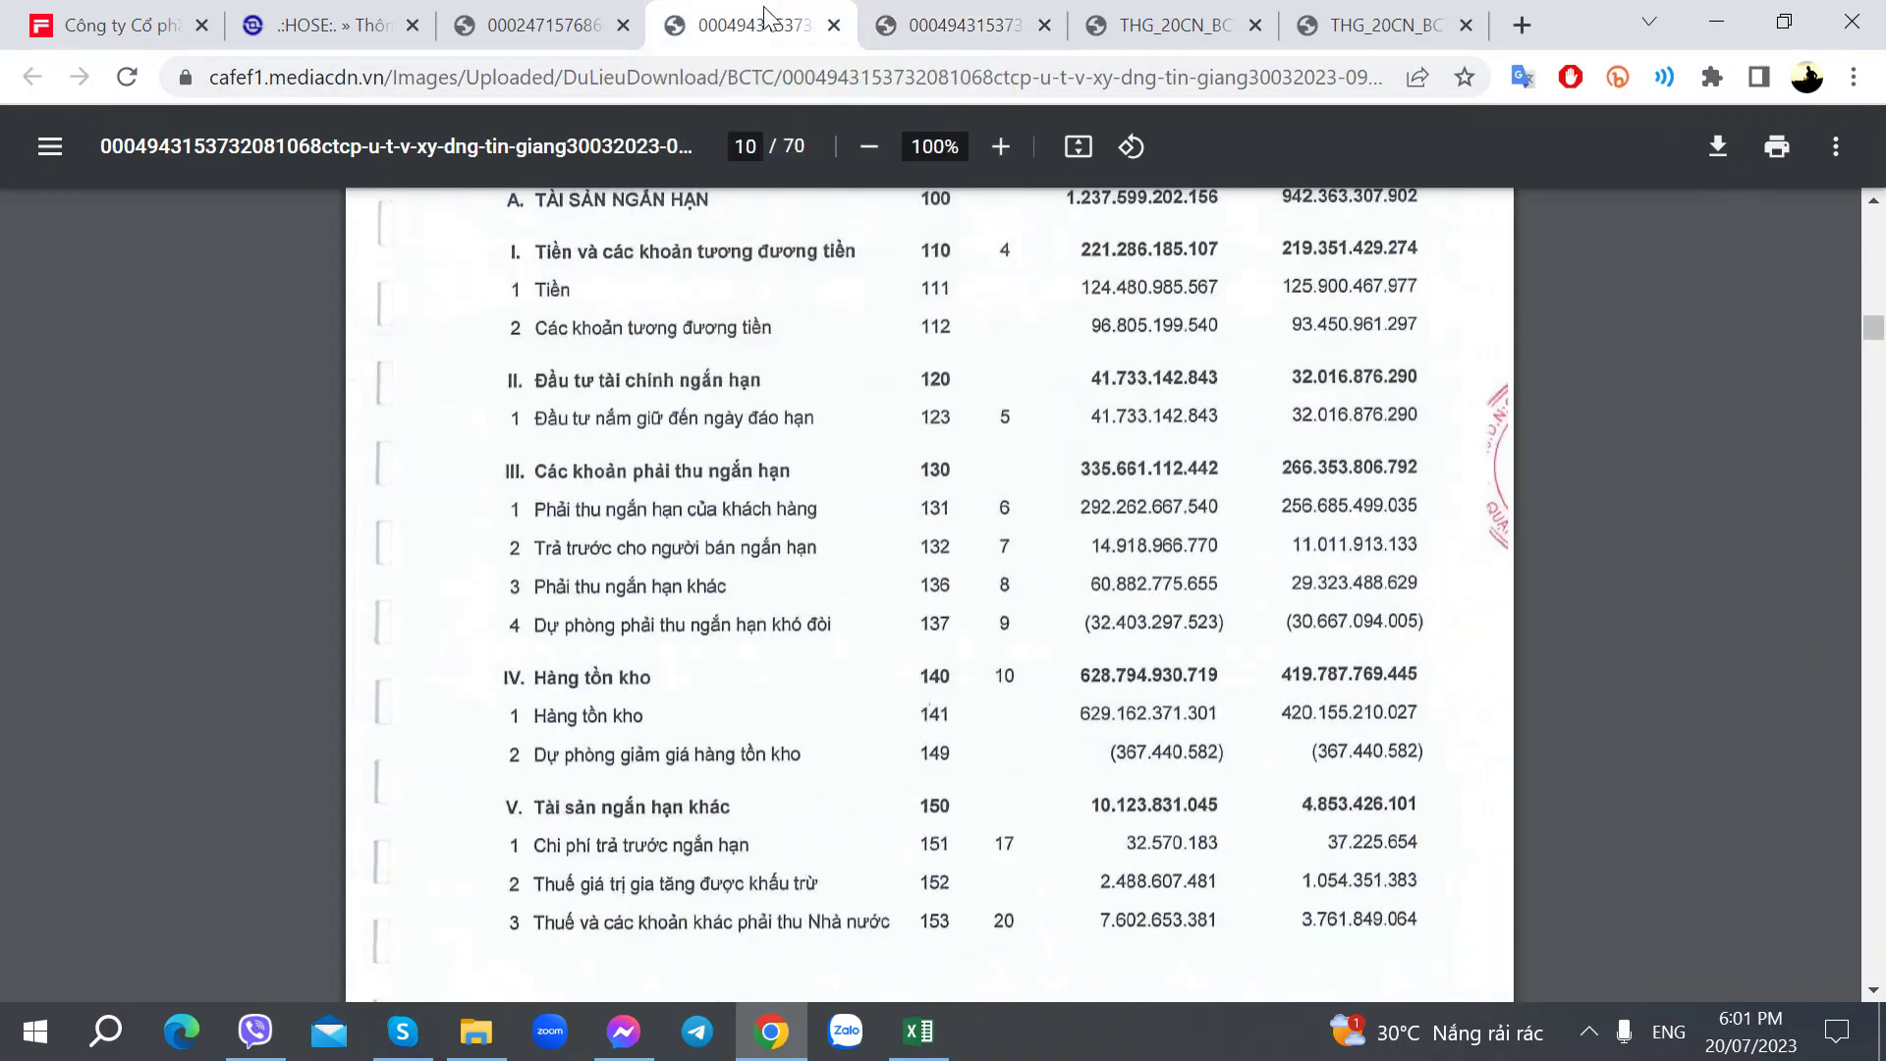
key(alt+Tab)
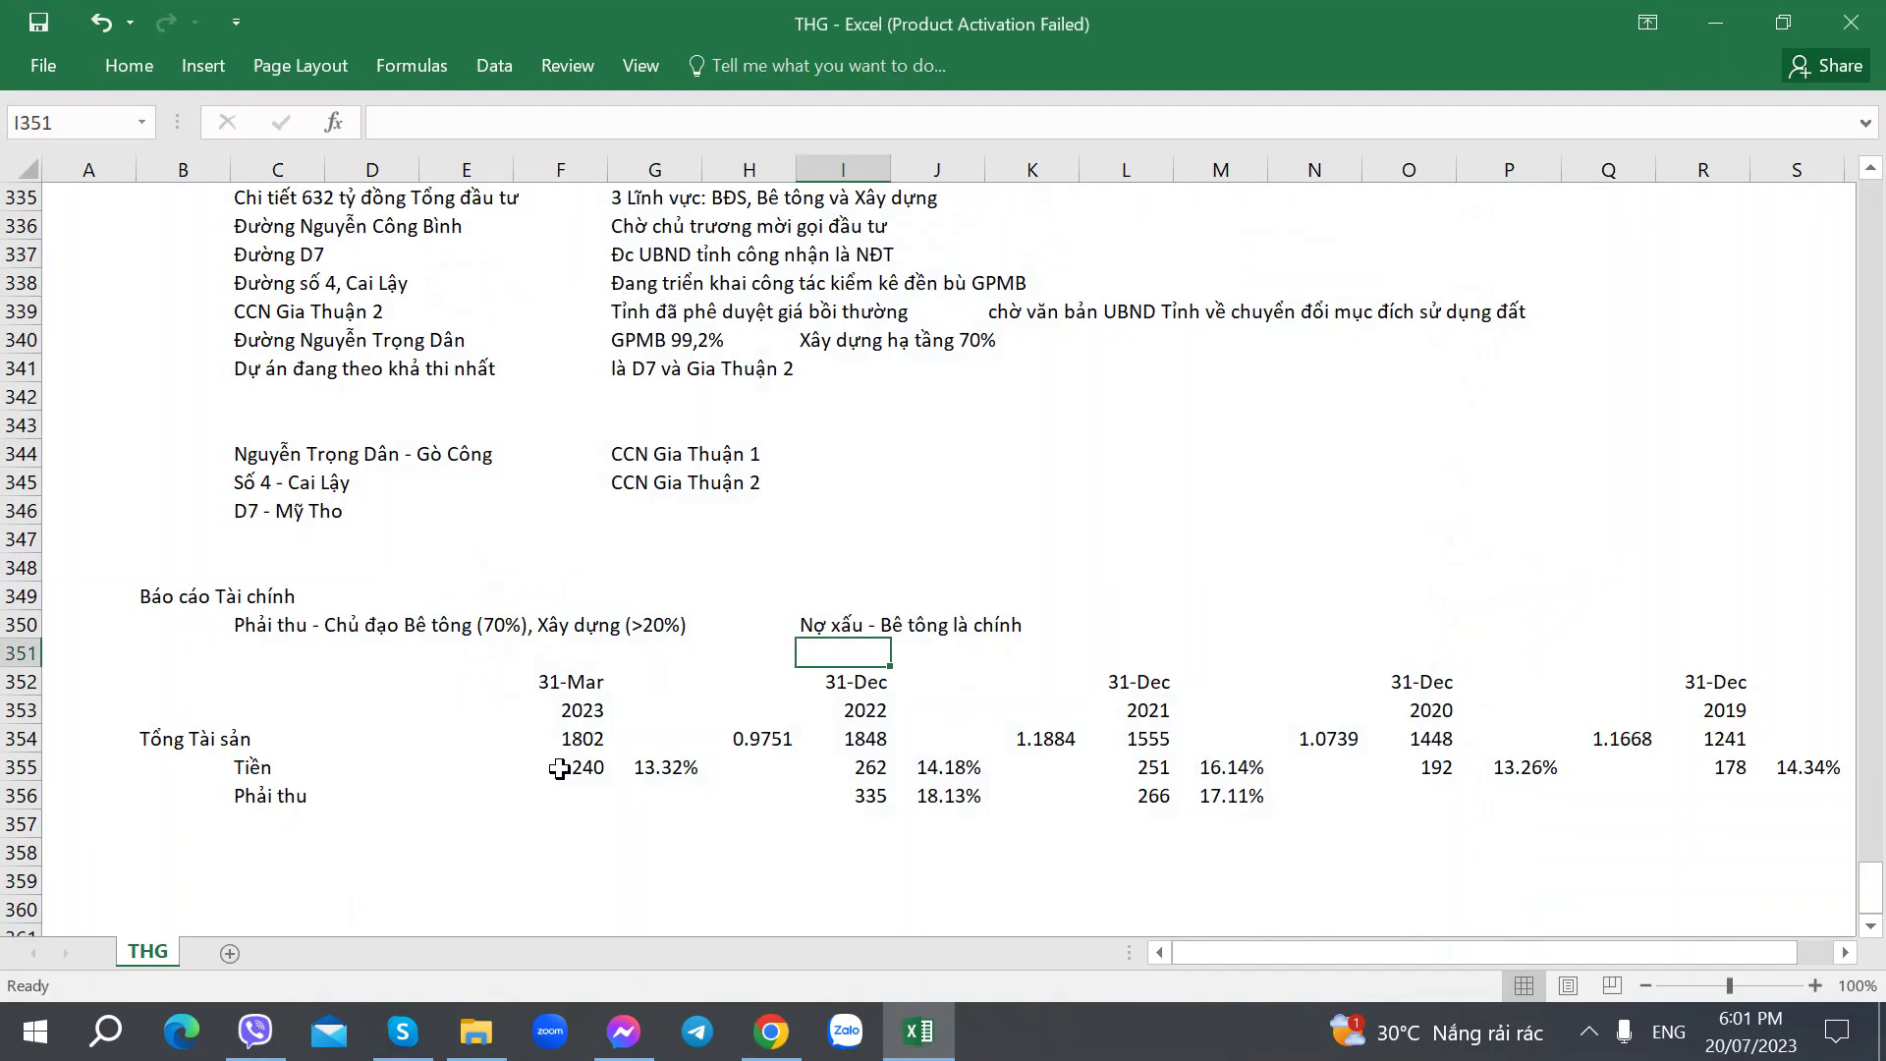
Step: Enter 235 as the December 2020 receivables (Phải thu) in cell O356, taken from the 2020 annual report's balance sheet
click(608, 791)
scroll(610, 770, down, 1)
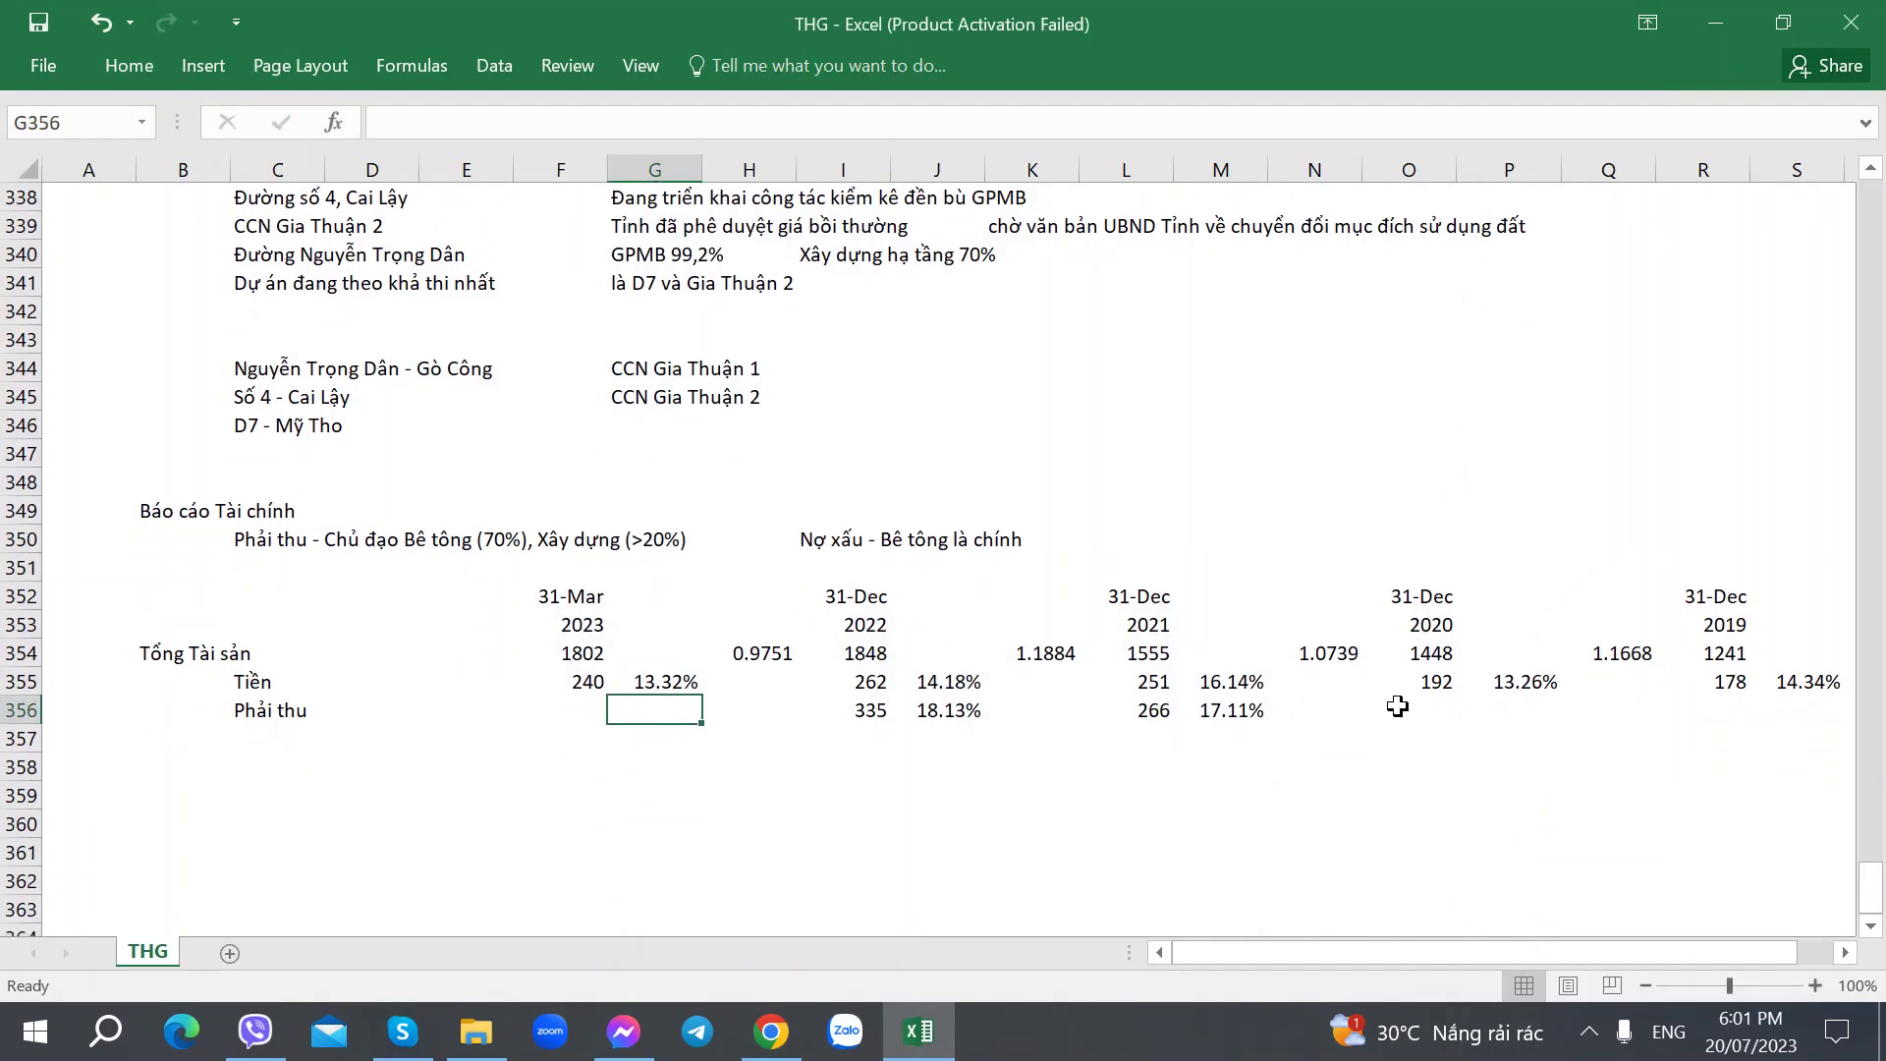
click(1426, 715)
key(alt+Tab)
click(1169, 24)
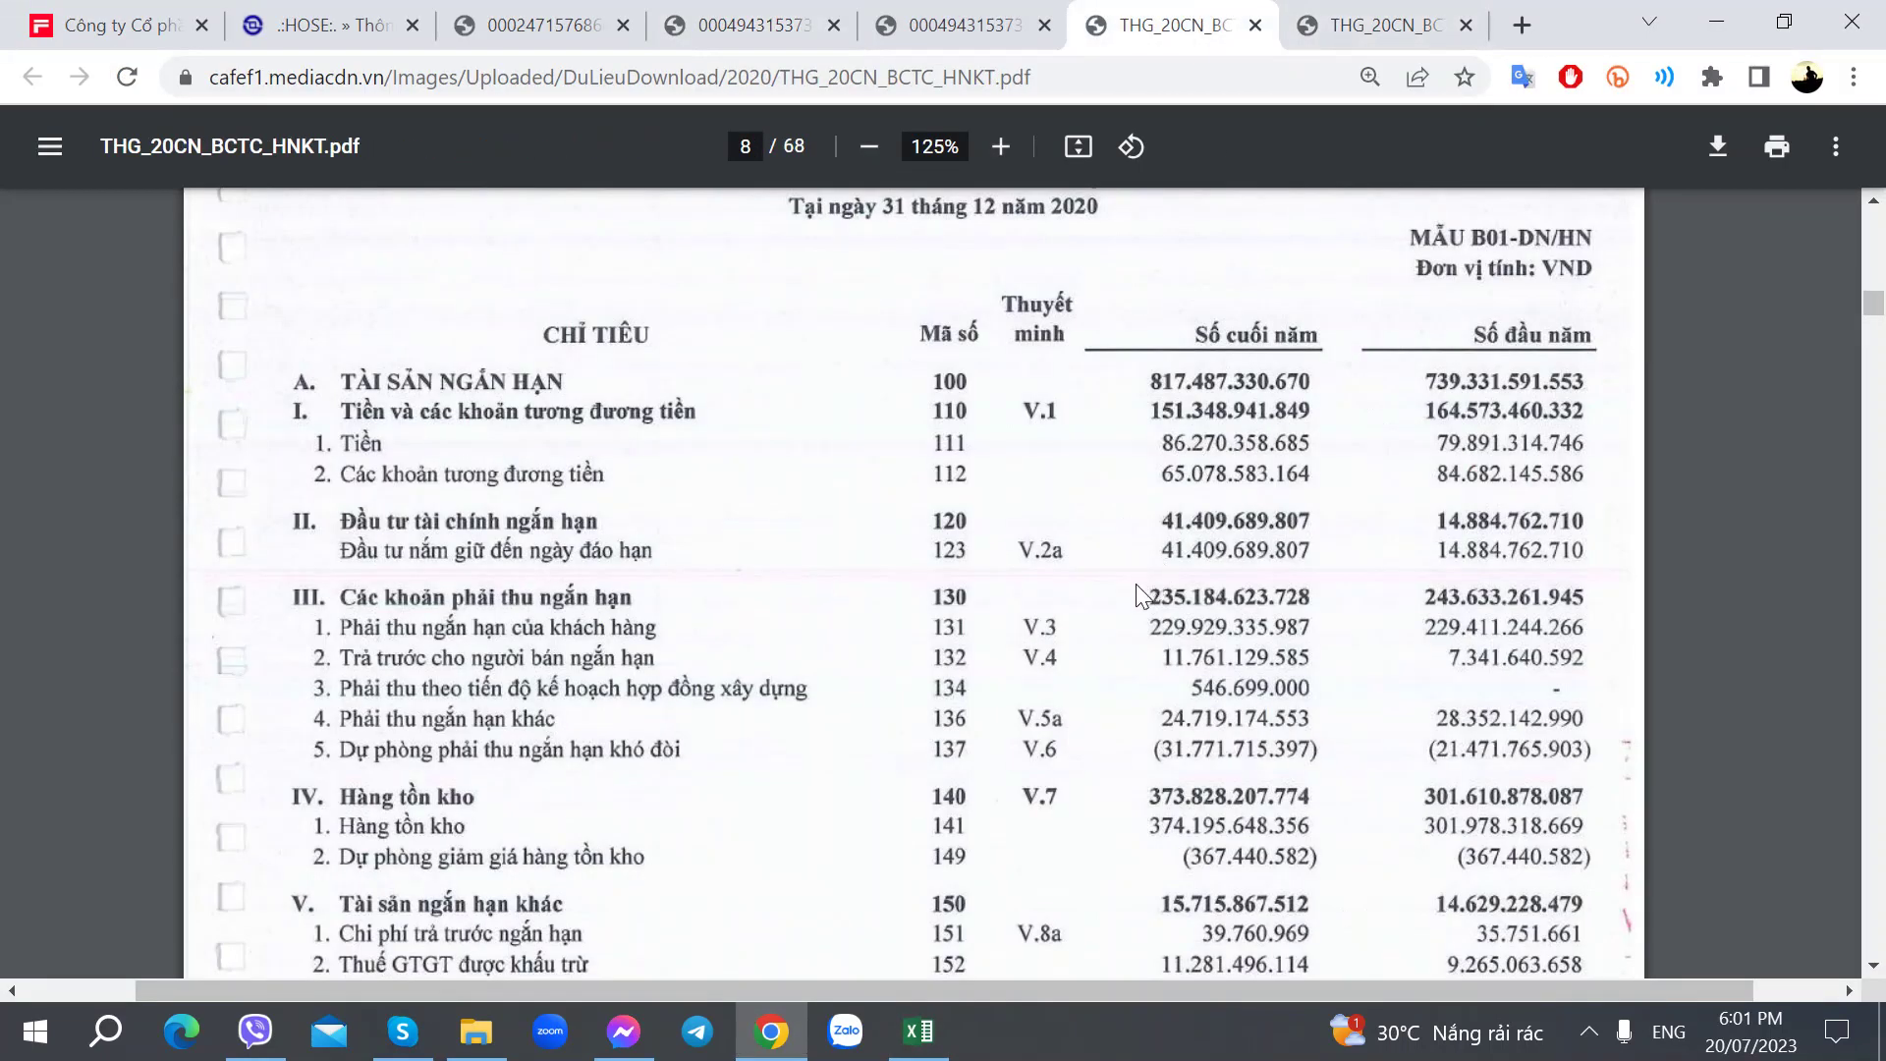
scroll(1136, 595, down, 1)
key(alt+Tab)
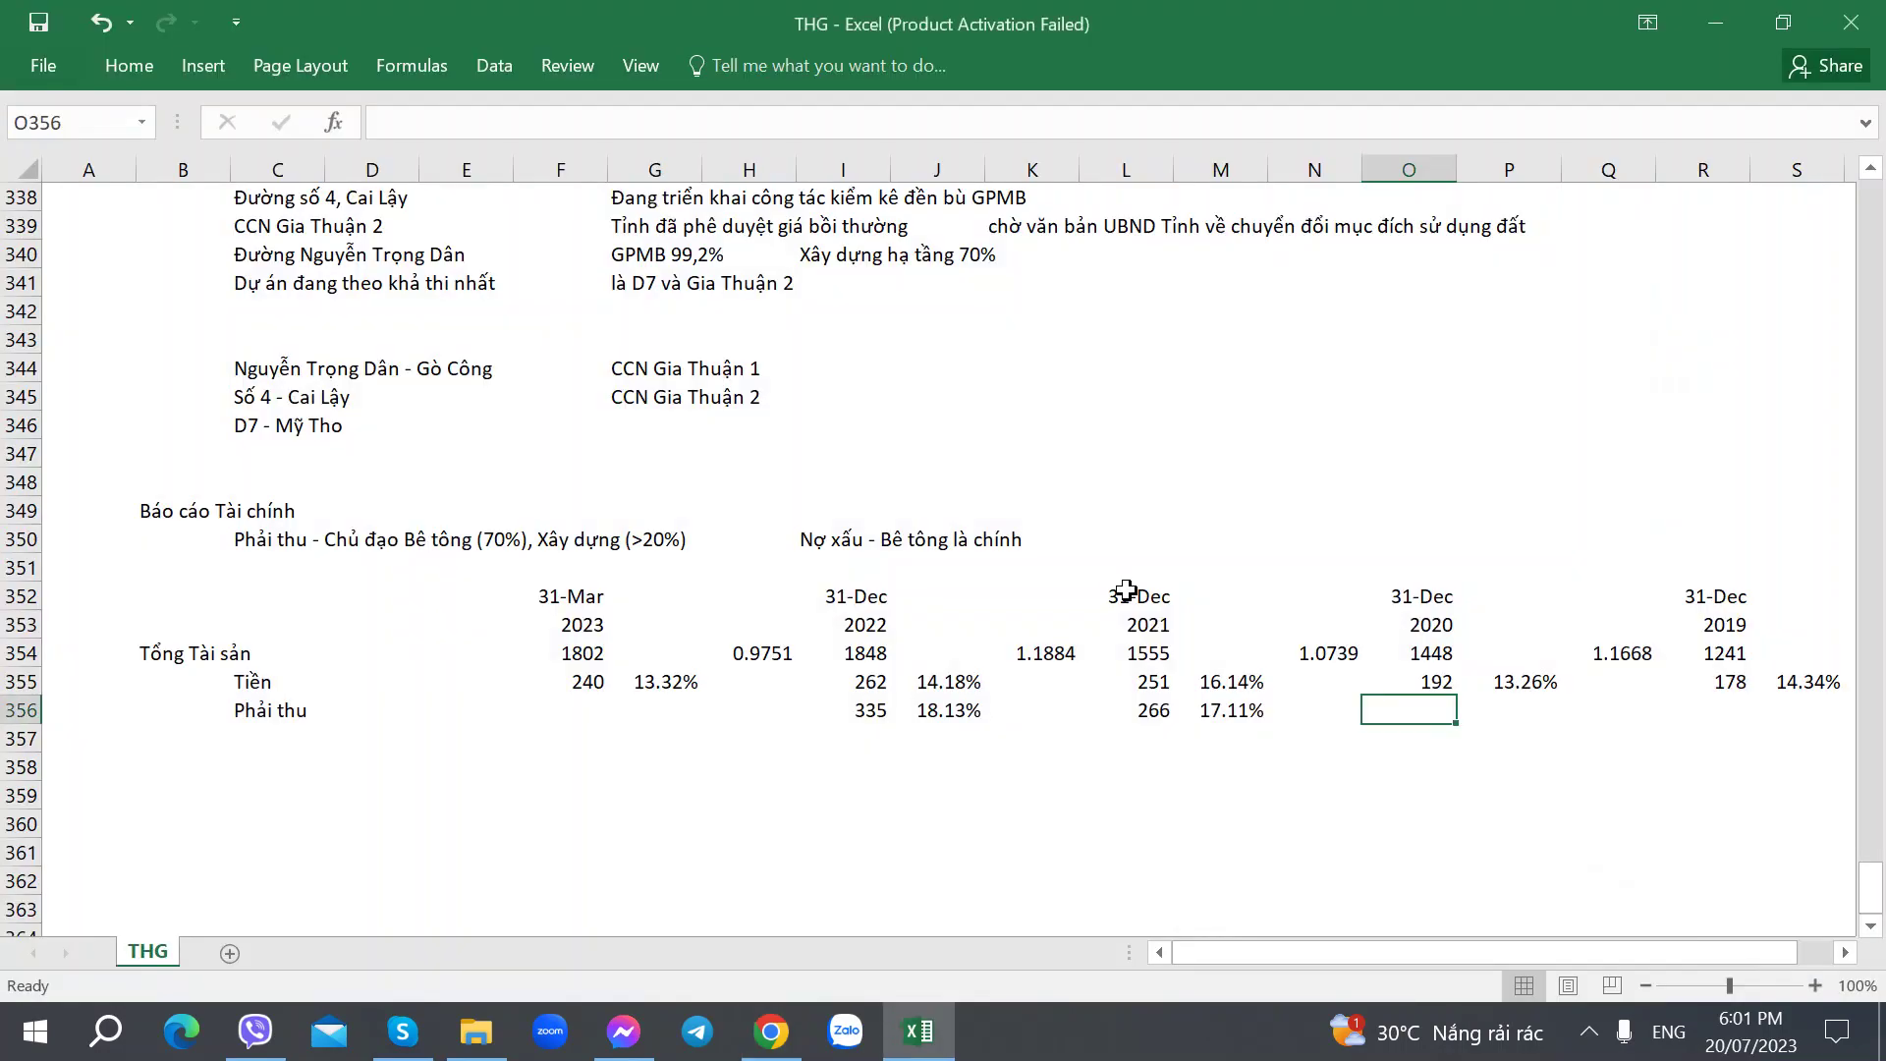
text(=235)
Step: Enter 243 as the December 2019 receivables in cell R356, using the opening-balance column of the 2020 report
key(Right)
key(Right)
key(Right)
text(2)
key(alt+Tab)
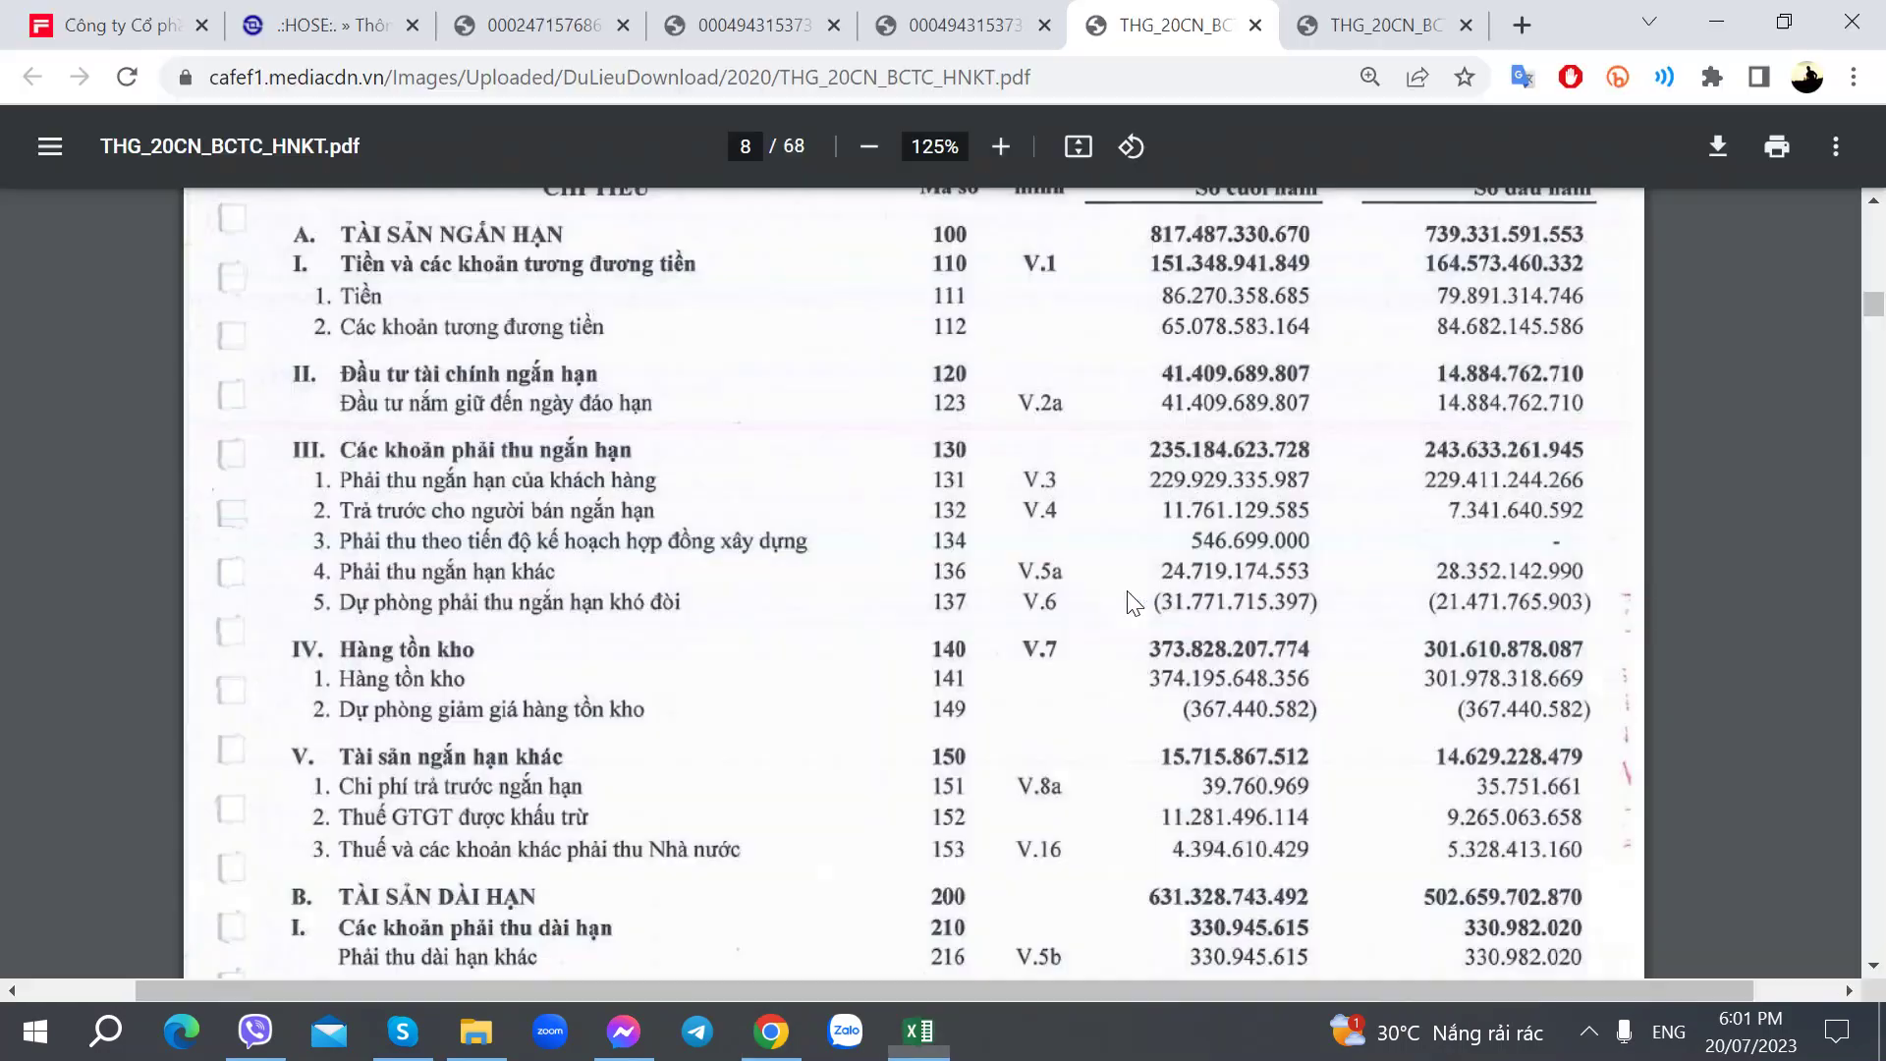
key(alt+Tab)
text(43)
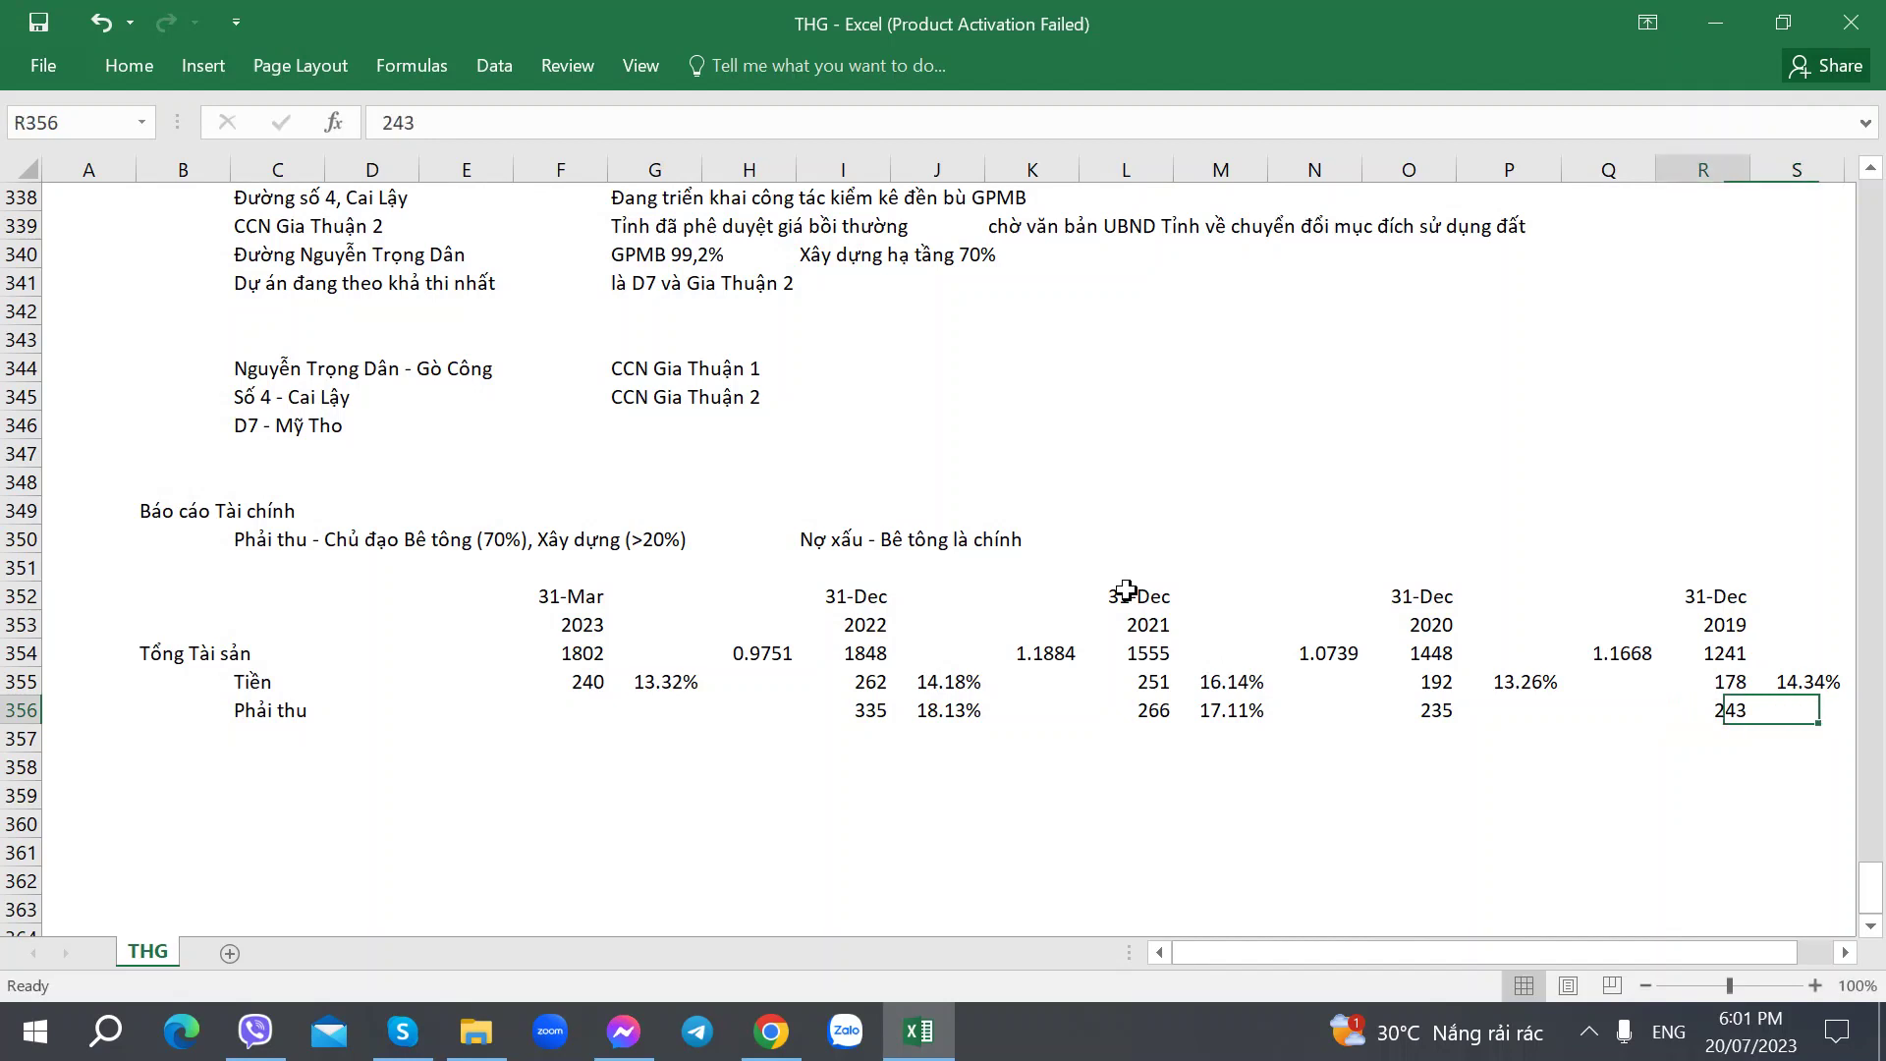
Step: Copy the asset-share formula from P355 into P356 and S356 for the 2020 and 2019 receivables
key(Left)
key(Left)
key(Up)
key(ctrl+c)
key(Down)
key(ctrl+v)
key(Right)
key(Right)
key(Right)
key(ctrl+v)
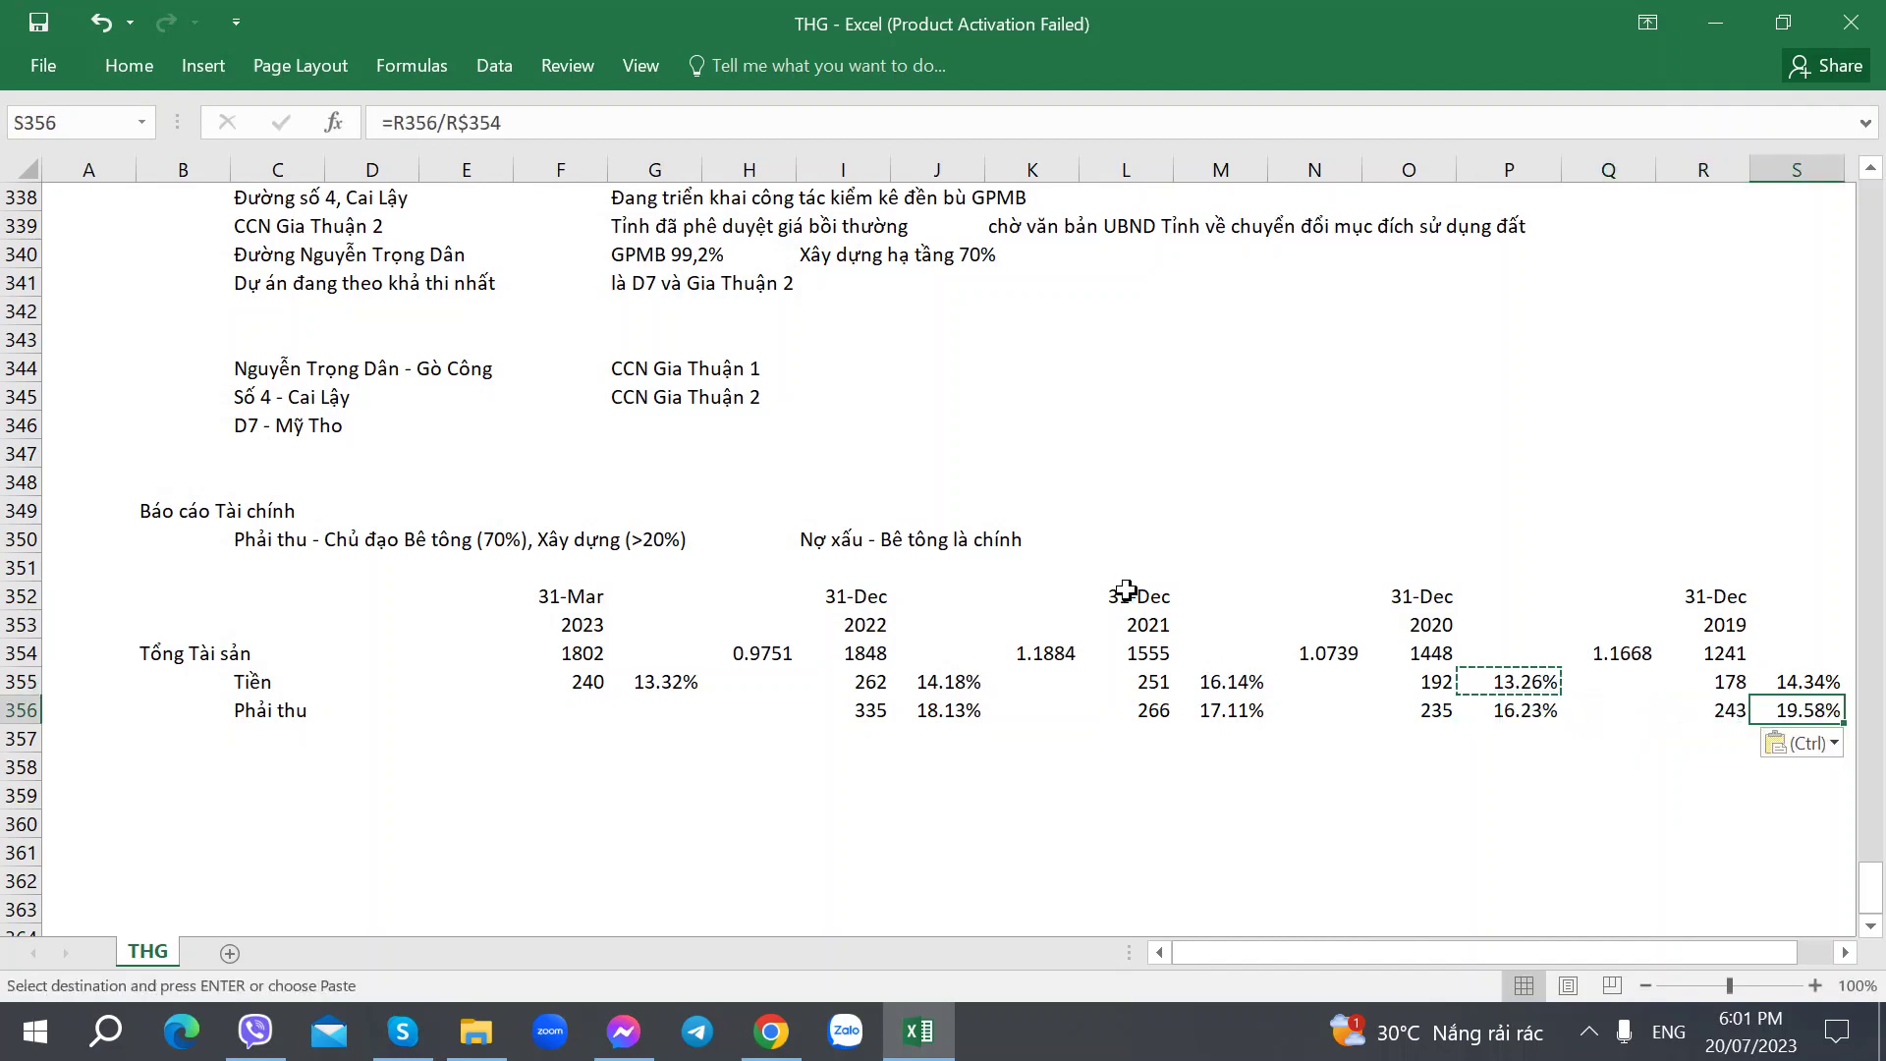
Step: Enter 283 as the March 2023 receivables in cell F356, taken from the Q1 2023 balance sheet
key(Down)
key(Left)
key(Up)
key(Up)
key(Left)
key(Down)
key(Left)
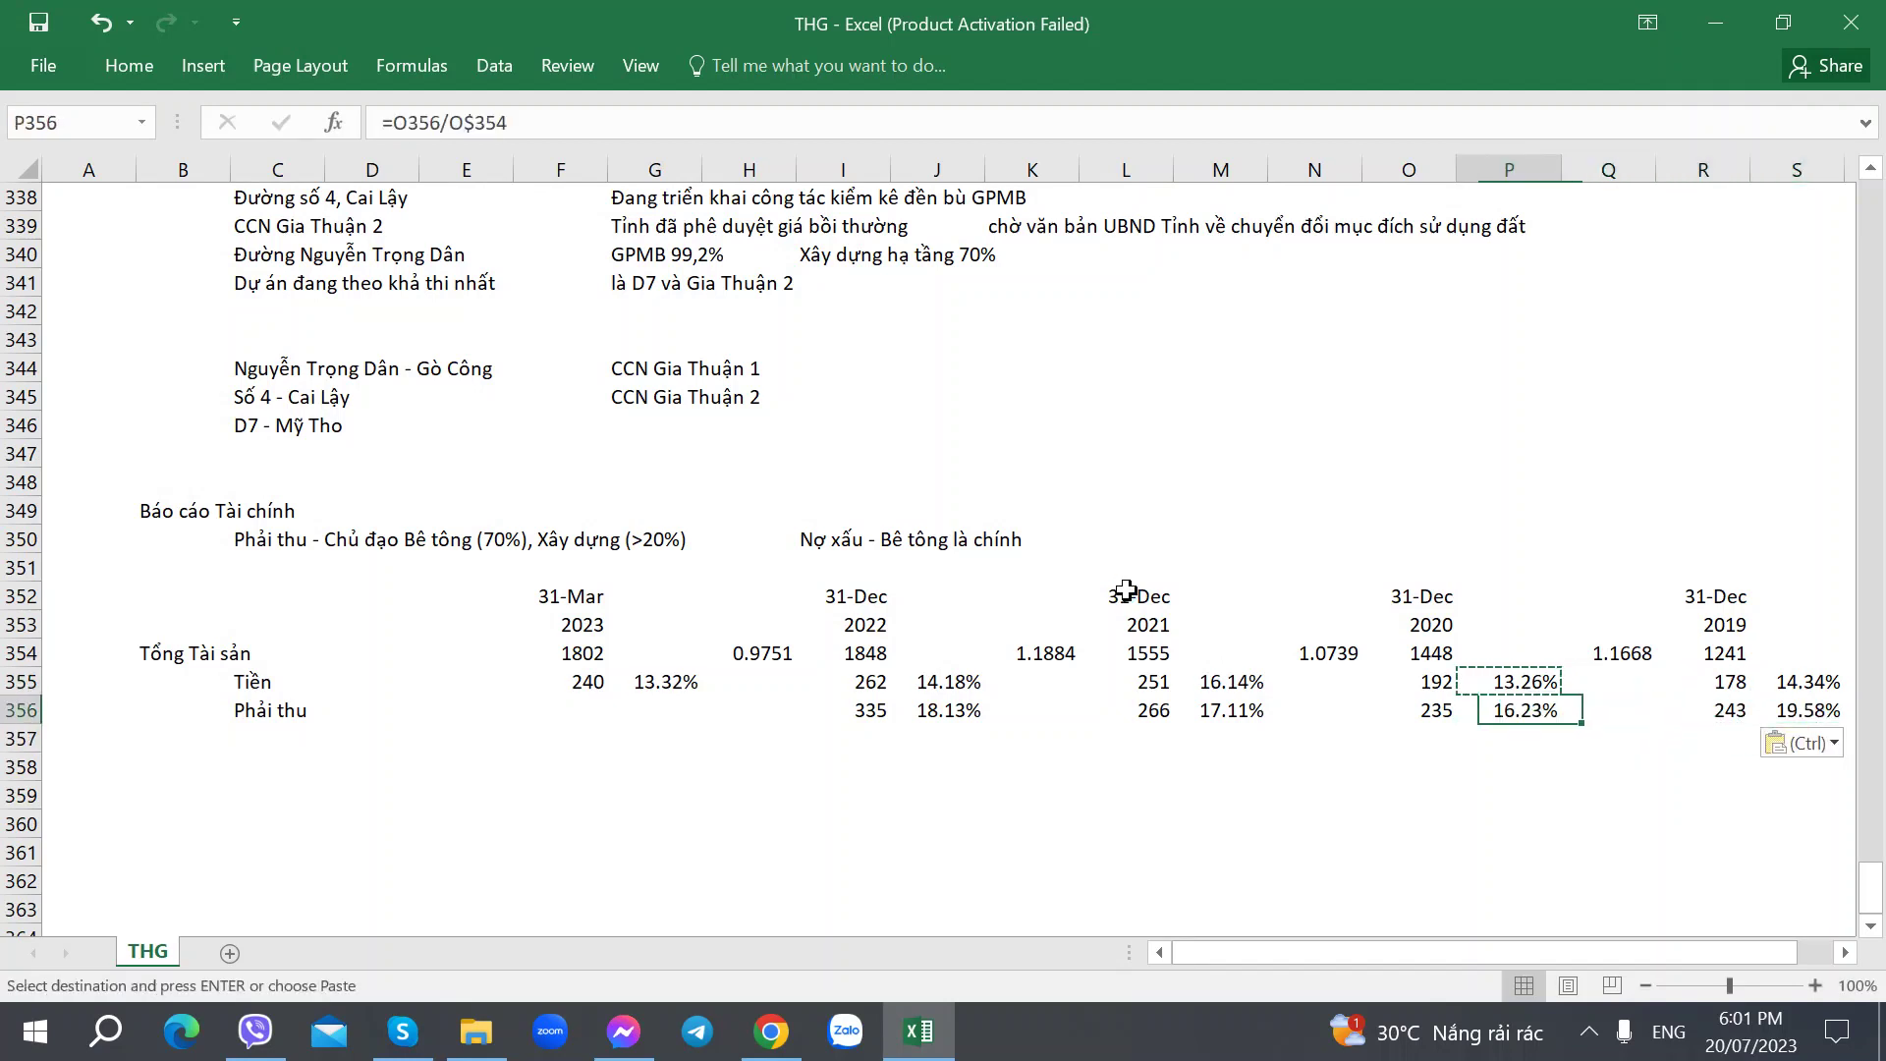
key(Left)
key(Left)
key(Left)
key(Left)
key(Left)
key(Left)
key(Left)
key(Left)
key(Left)
key(Left)
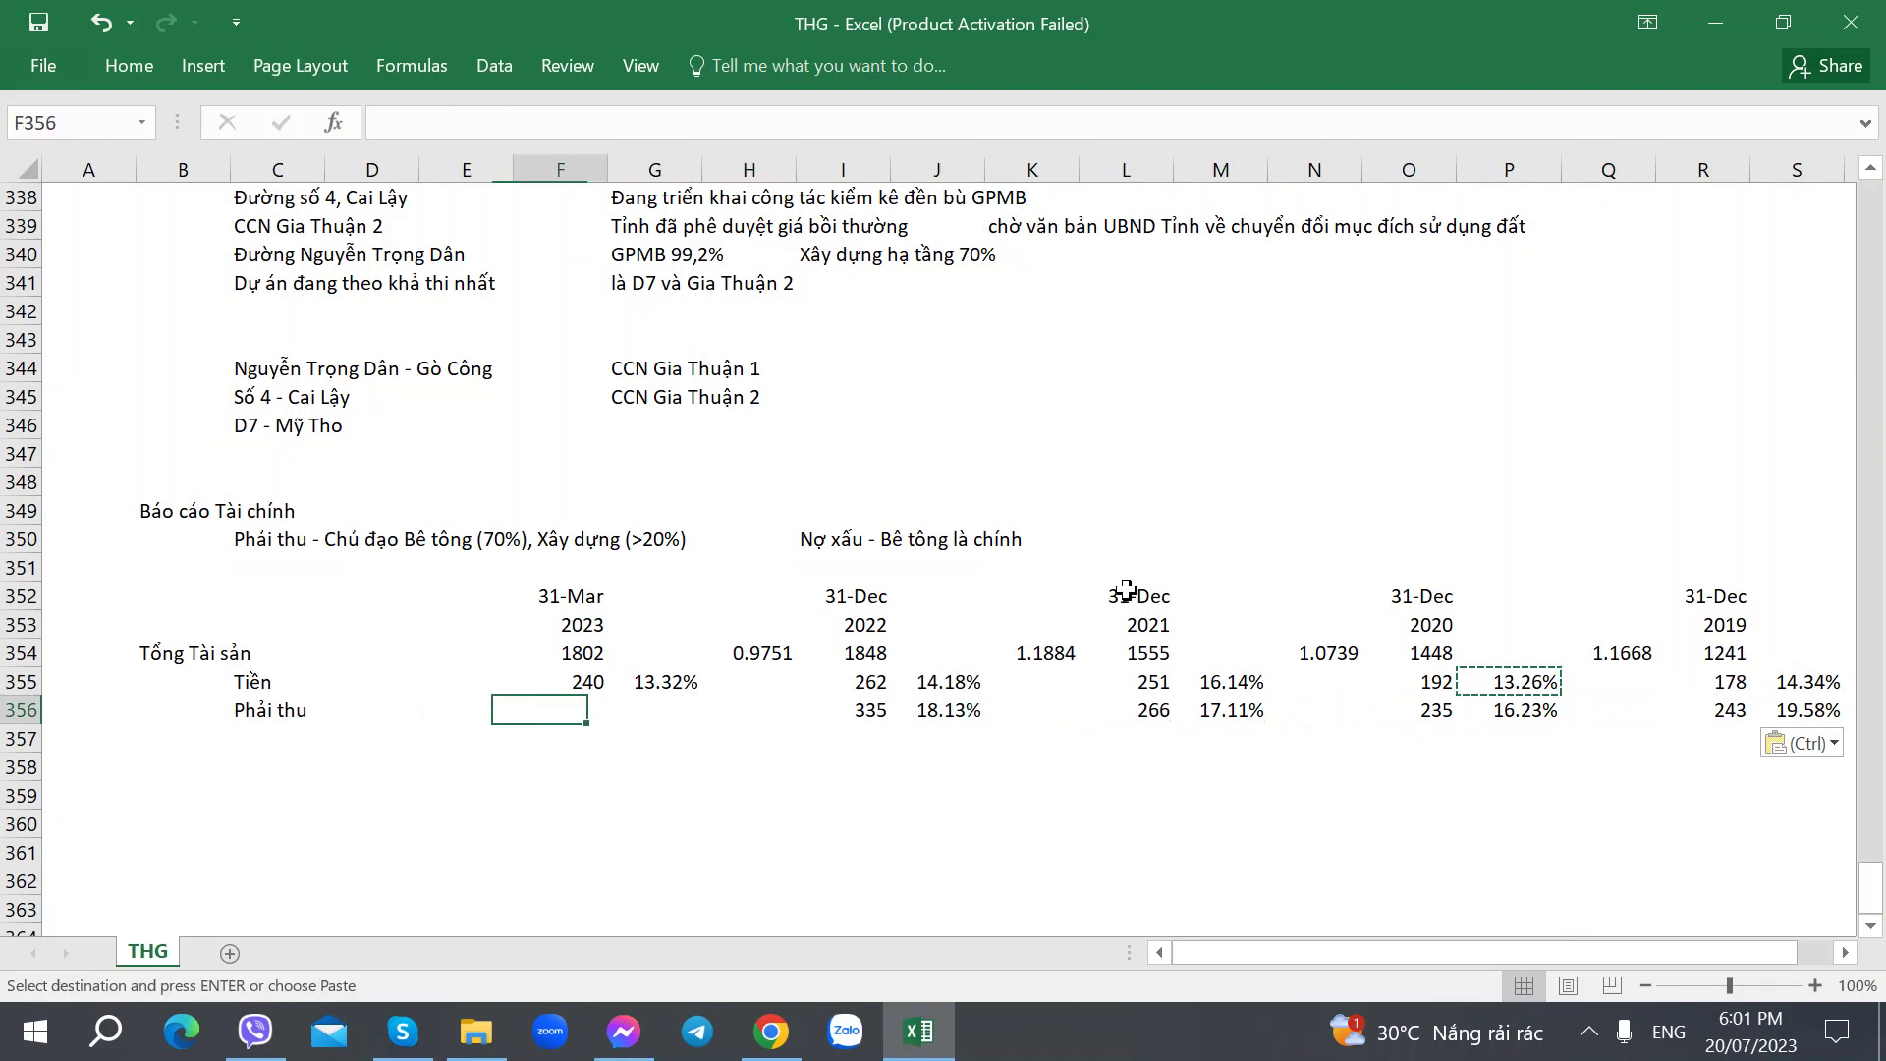
key(alt+Tab)
click(513, 22)
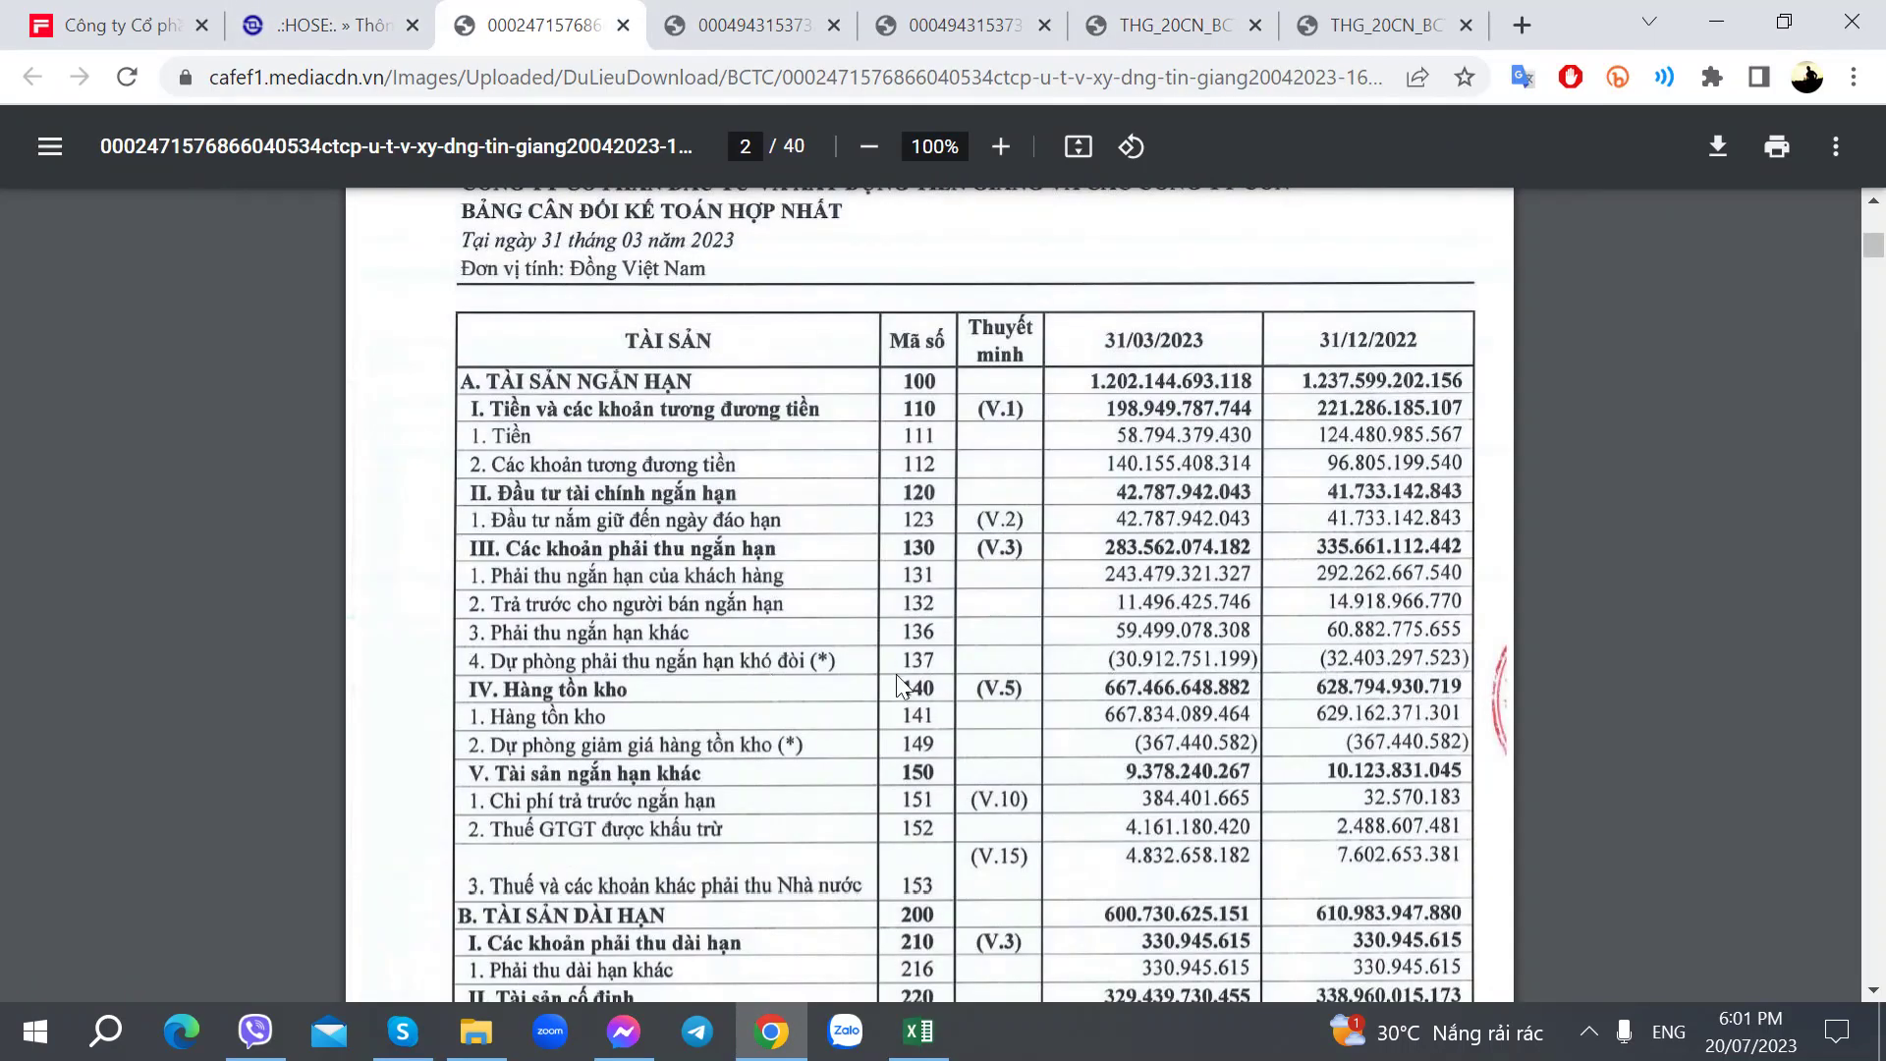
key(alt+Tab)
text(283)
Step: Copy the share formula from G355 into G356 for the March 2023 receivables
key(Tab)
key(Up)
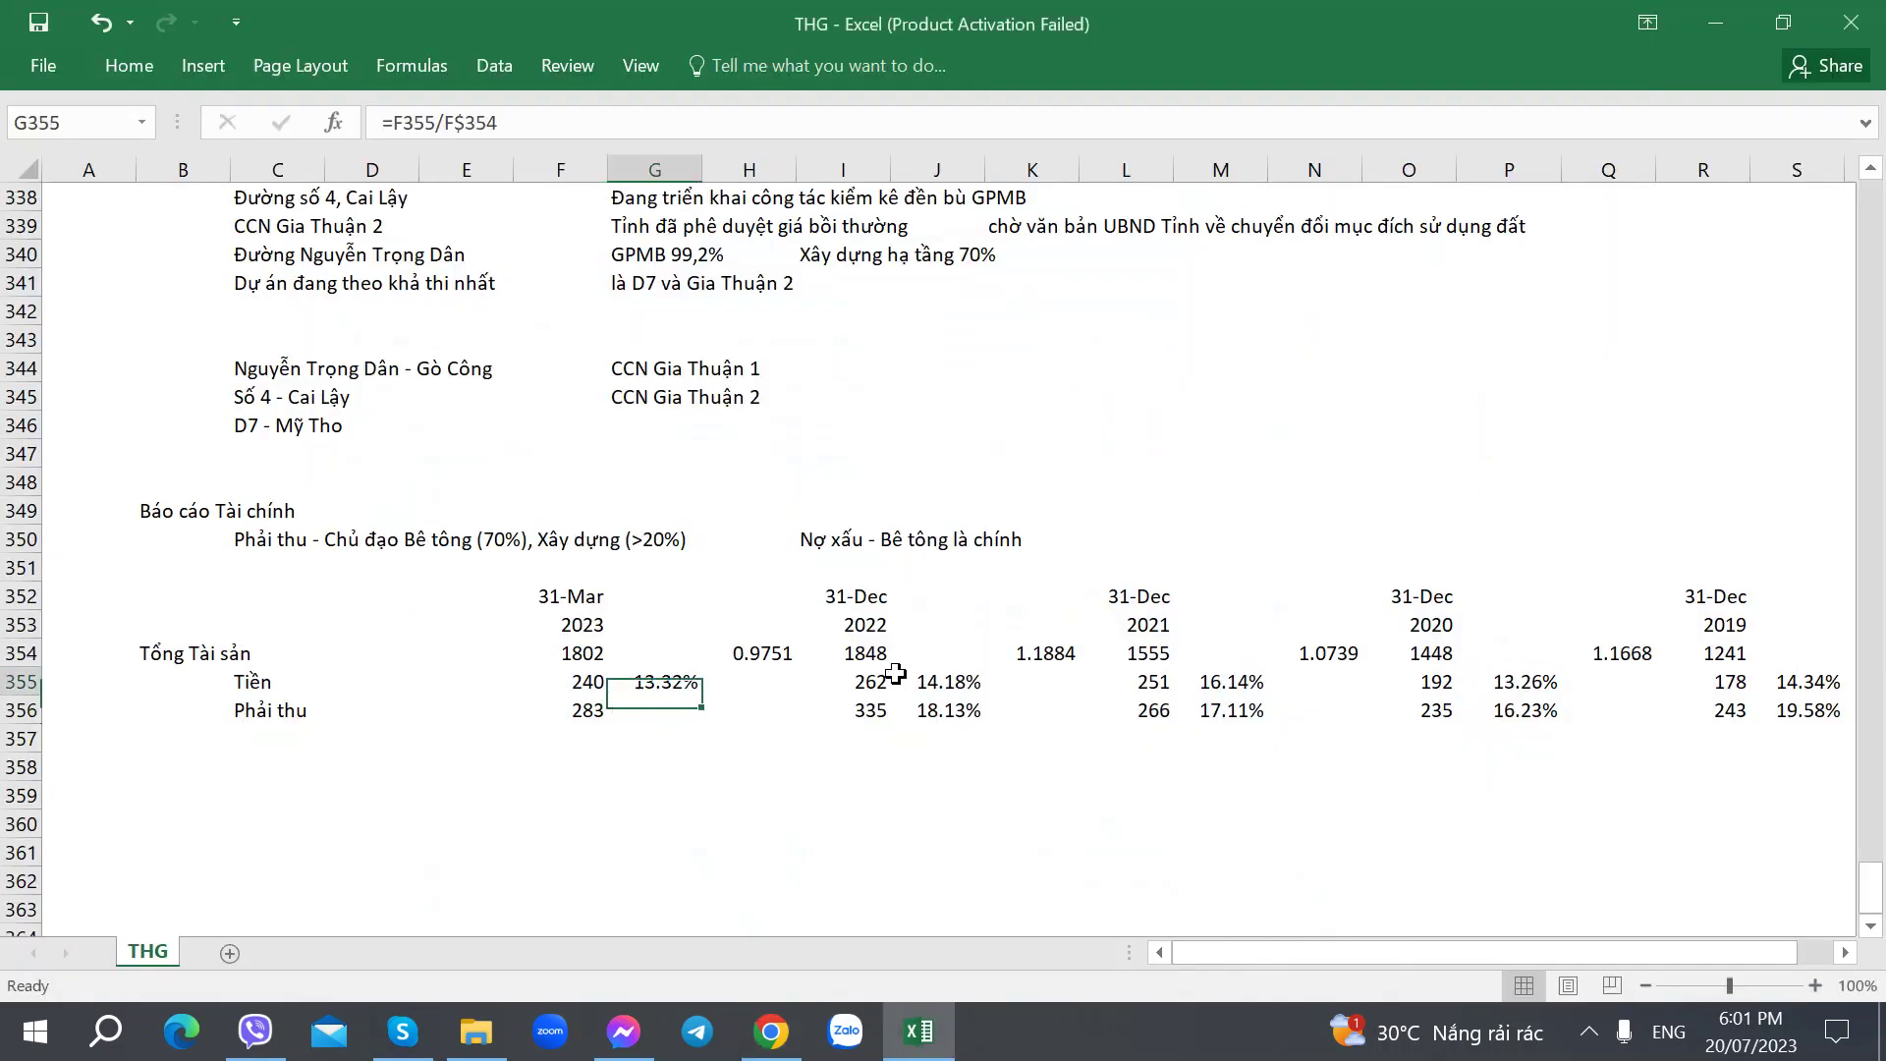
key(Down)
key(Up)
key(ctrl+c)
key(Down)
key(ctrl+v)
key(Down)
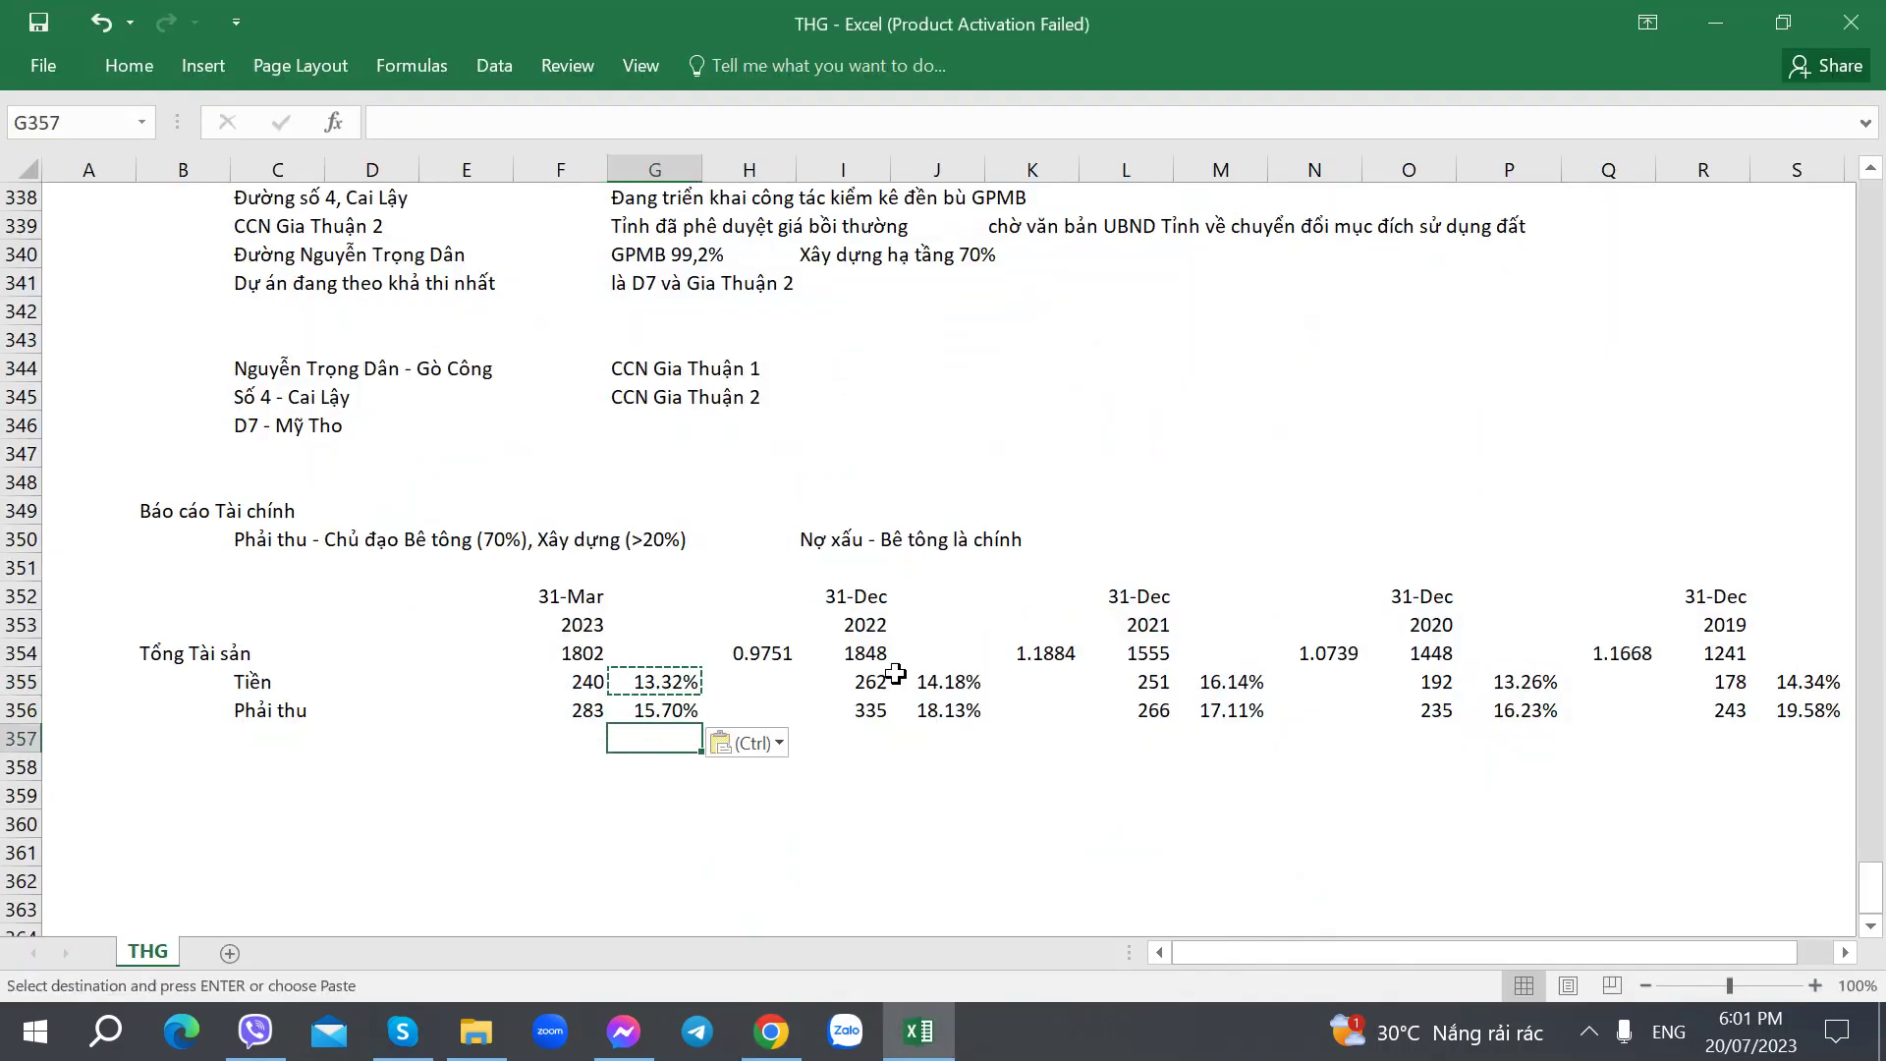
Step: Check the inventory item in the Q1 2023 balance sheet and add the row label "Hàng tồn kho" in cell C357
click(771, 1031)
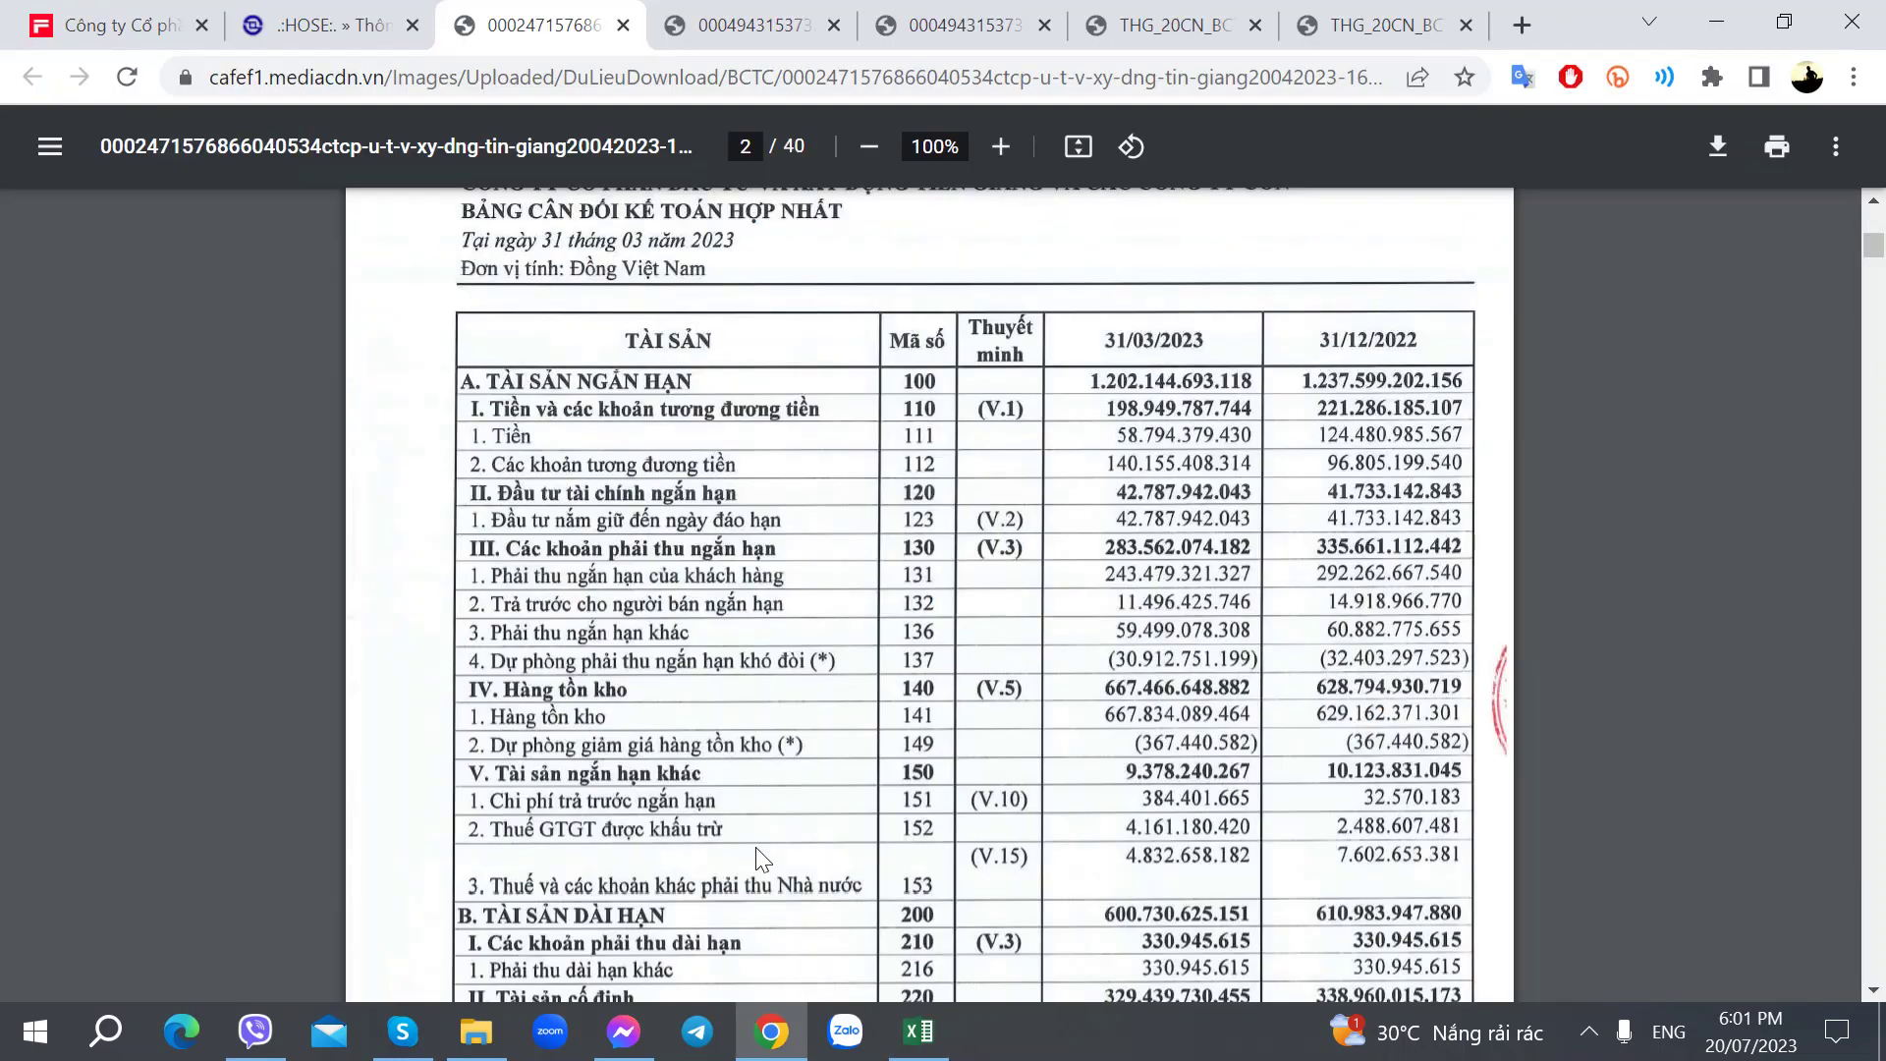
scroll(751, 835, down, 2)
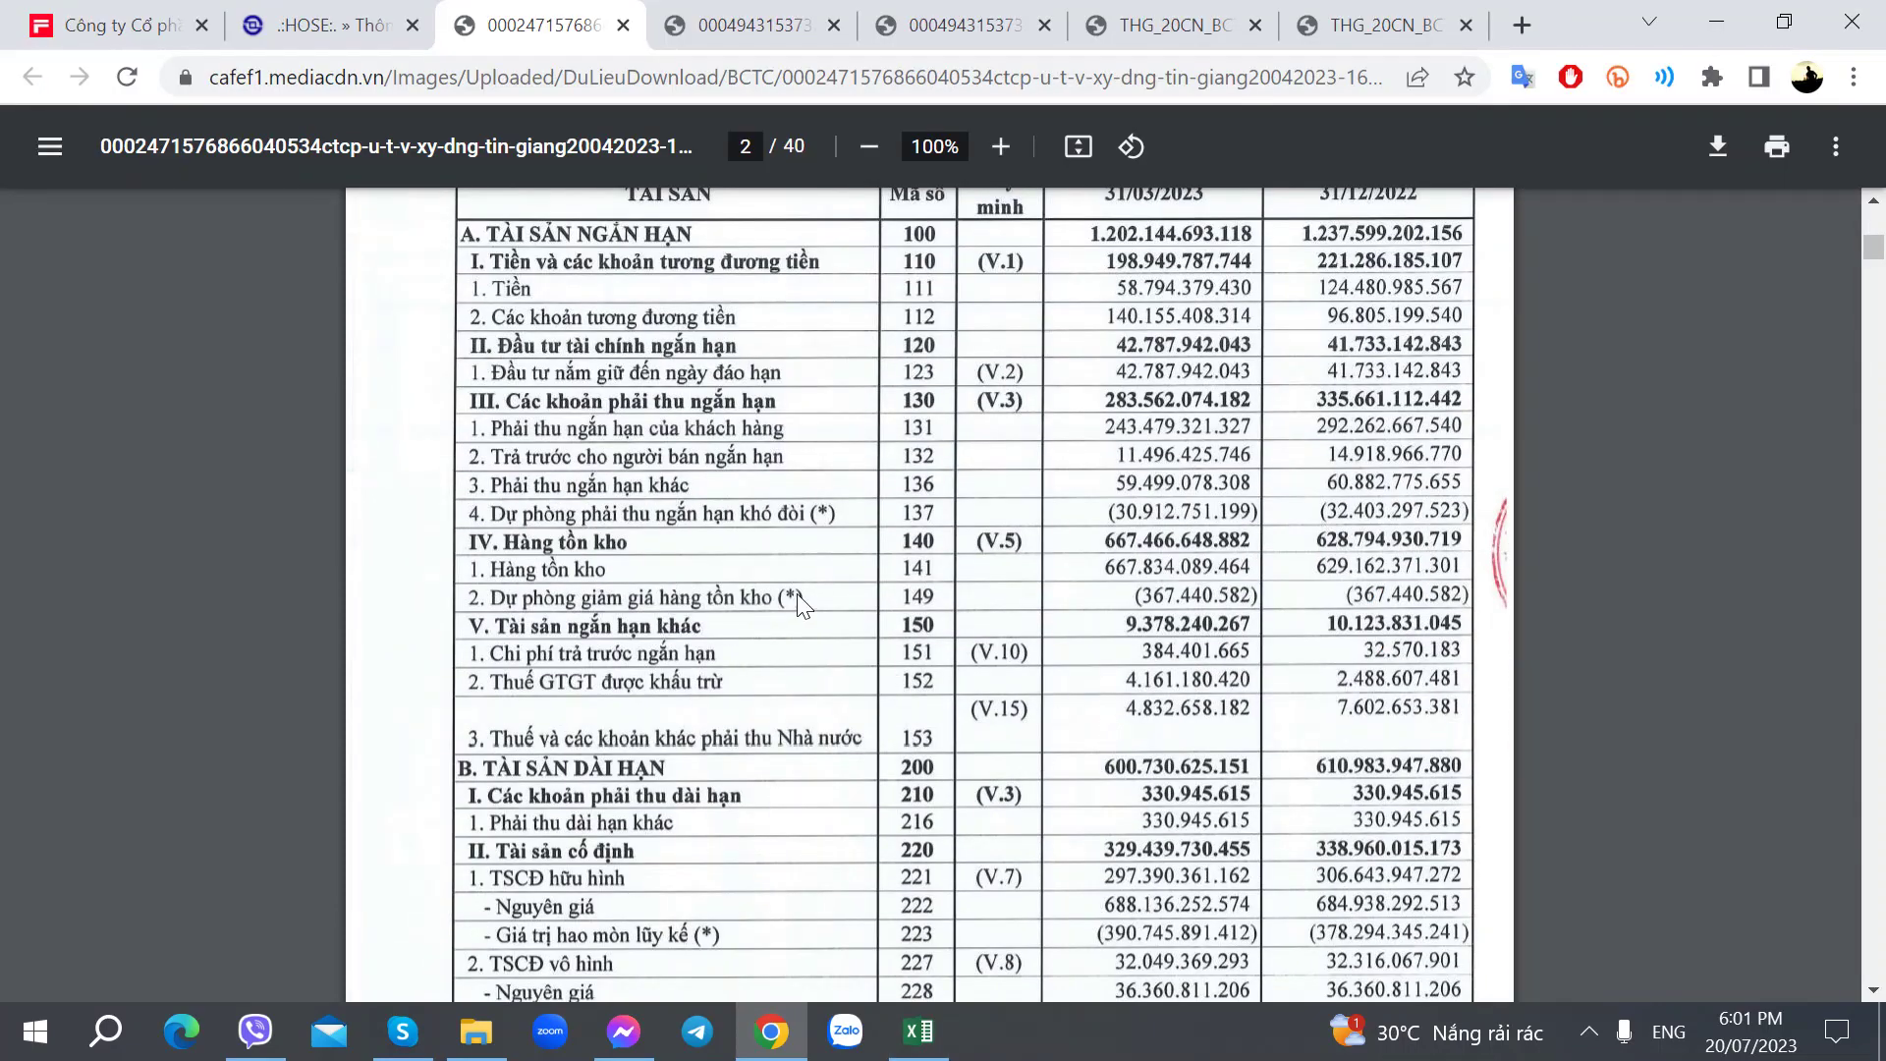
key(alt+Tab)
click(267, 746)
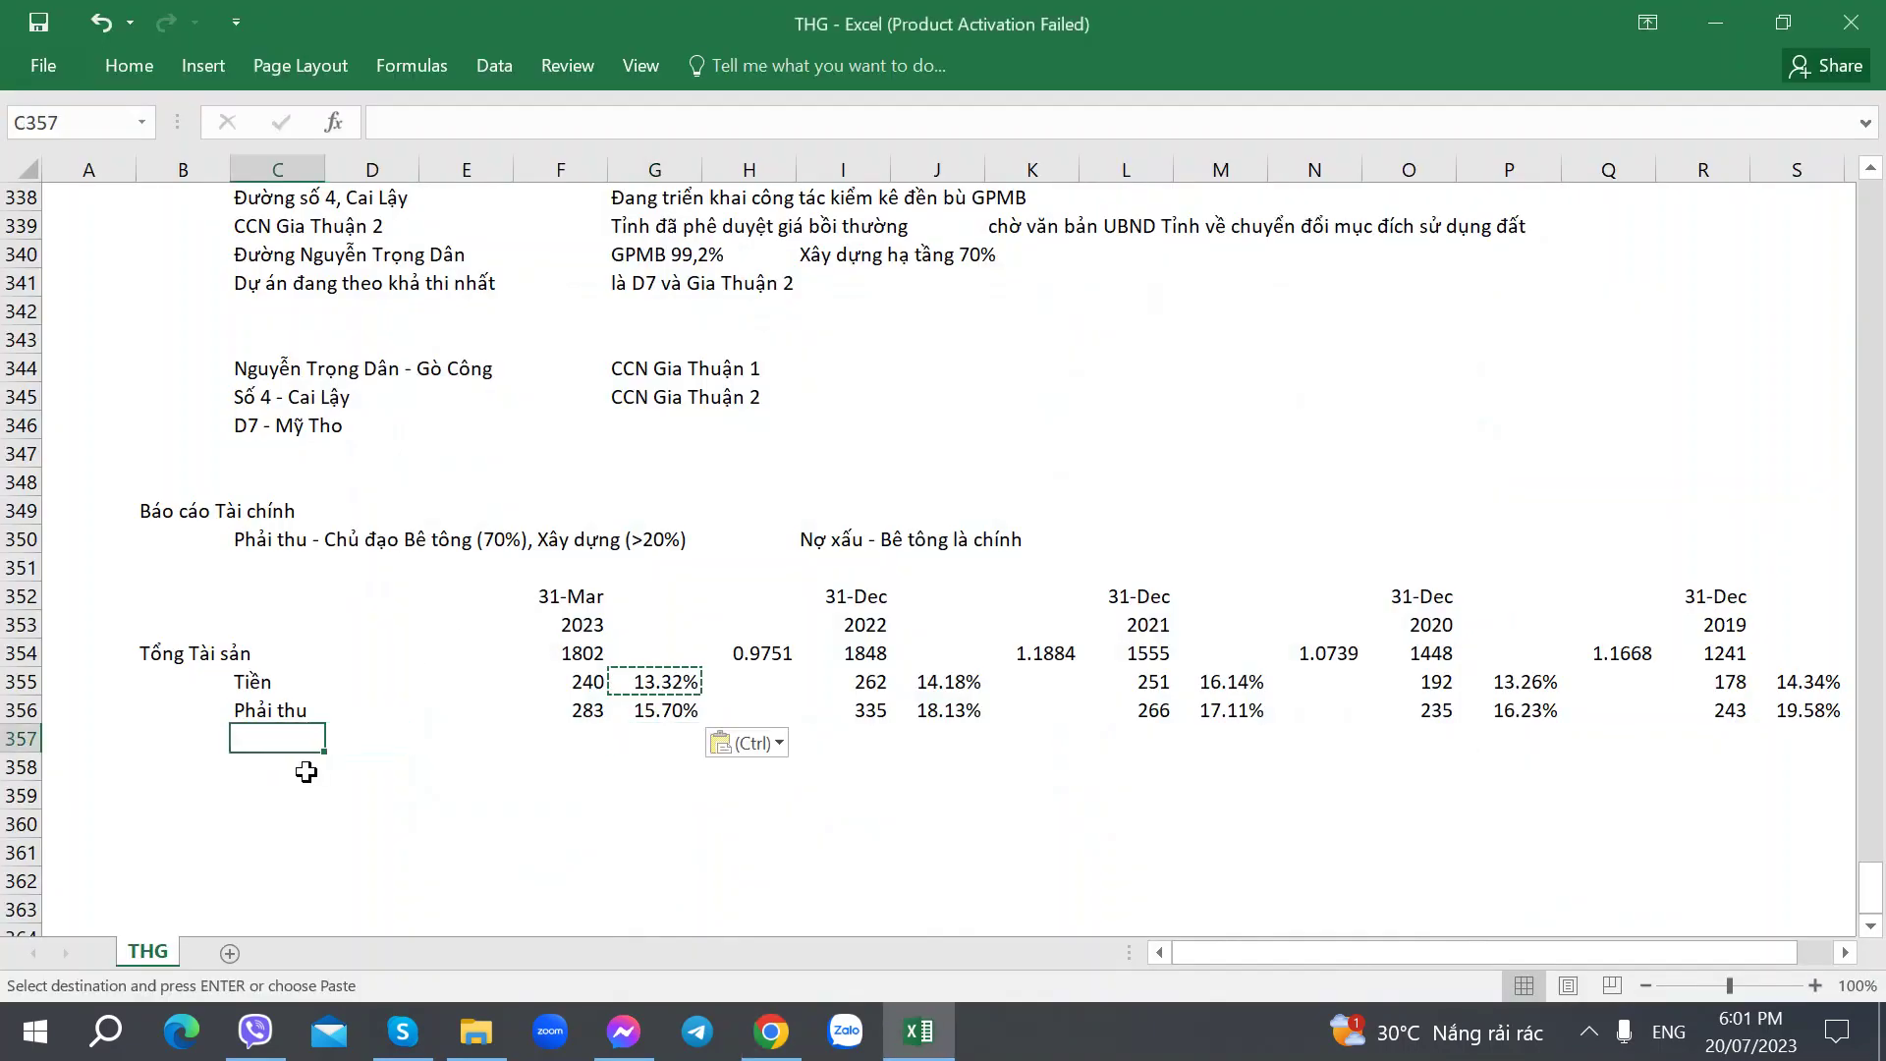
text(Hàng t)
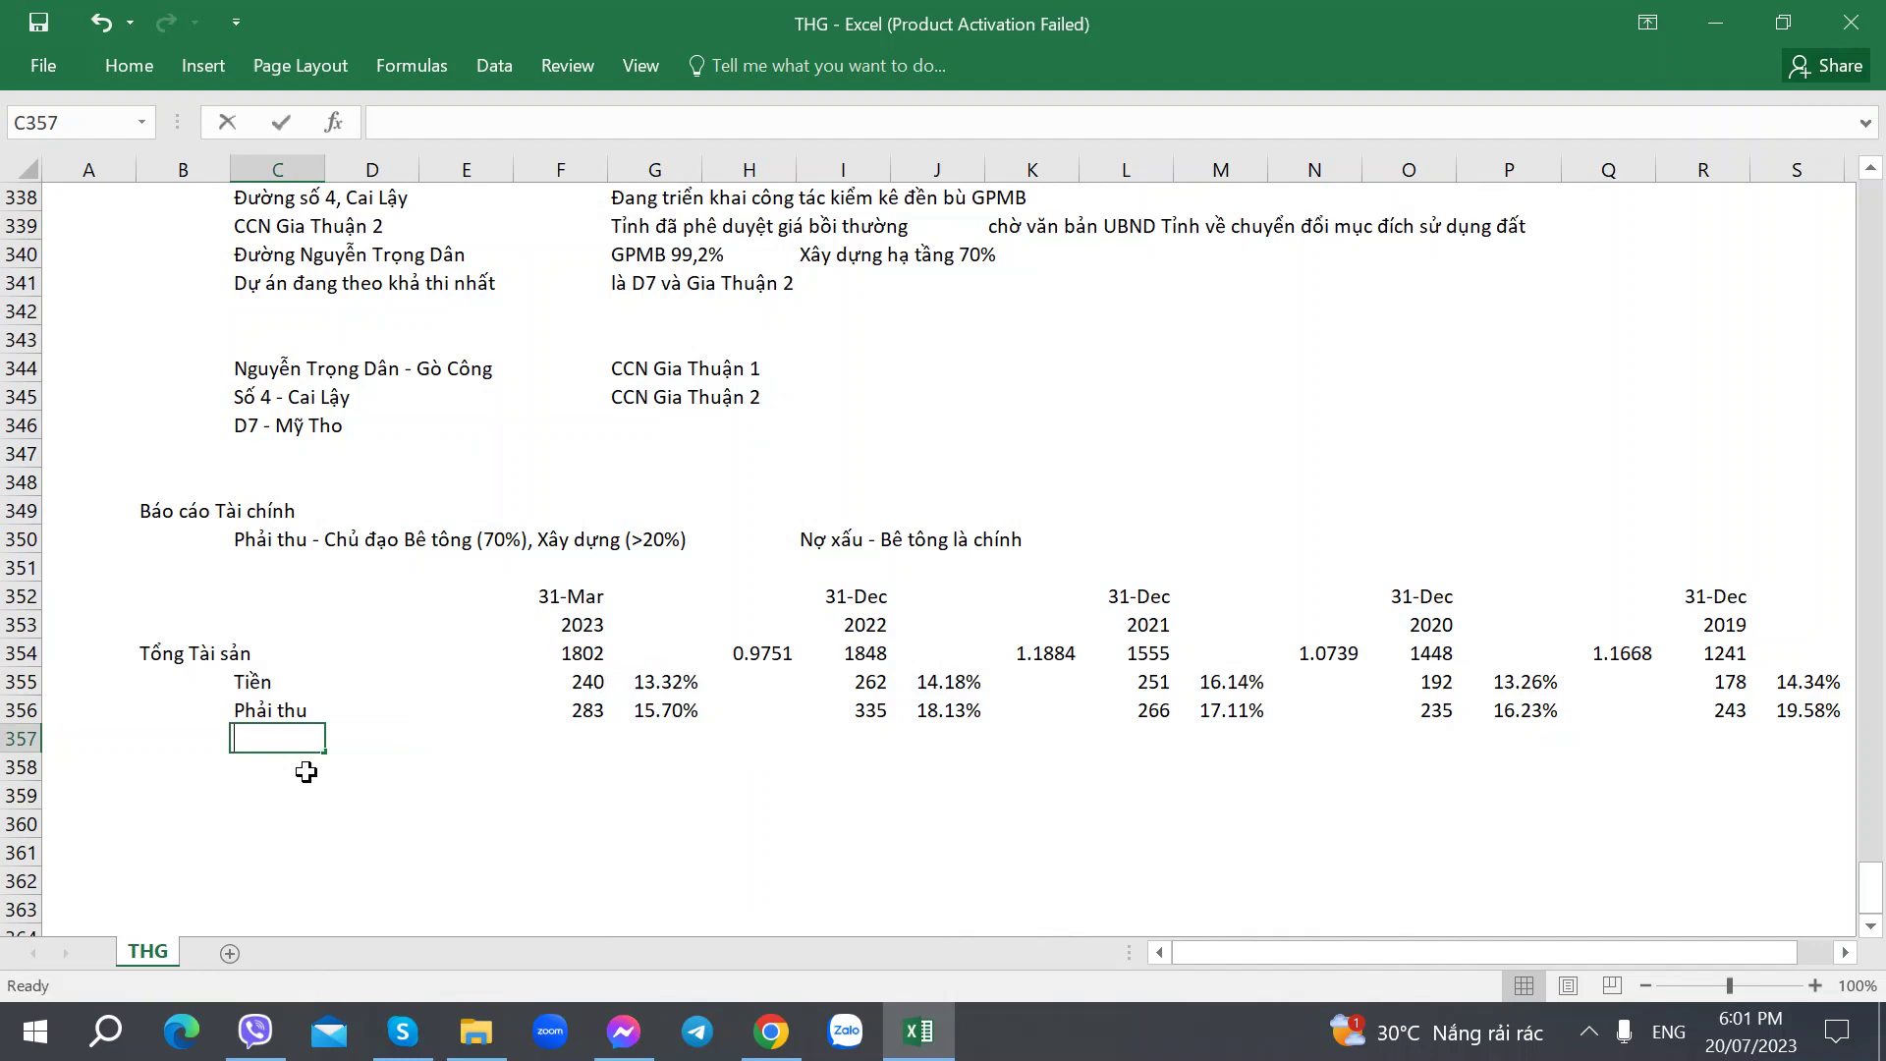
text(ồn kho)
key(Tab)
key(Tab)
key(Tab)
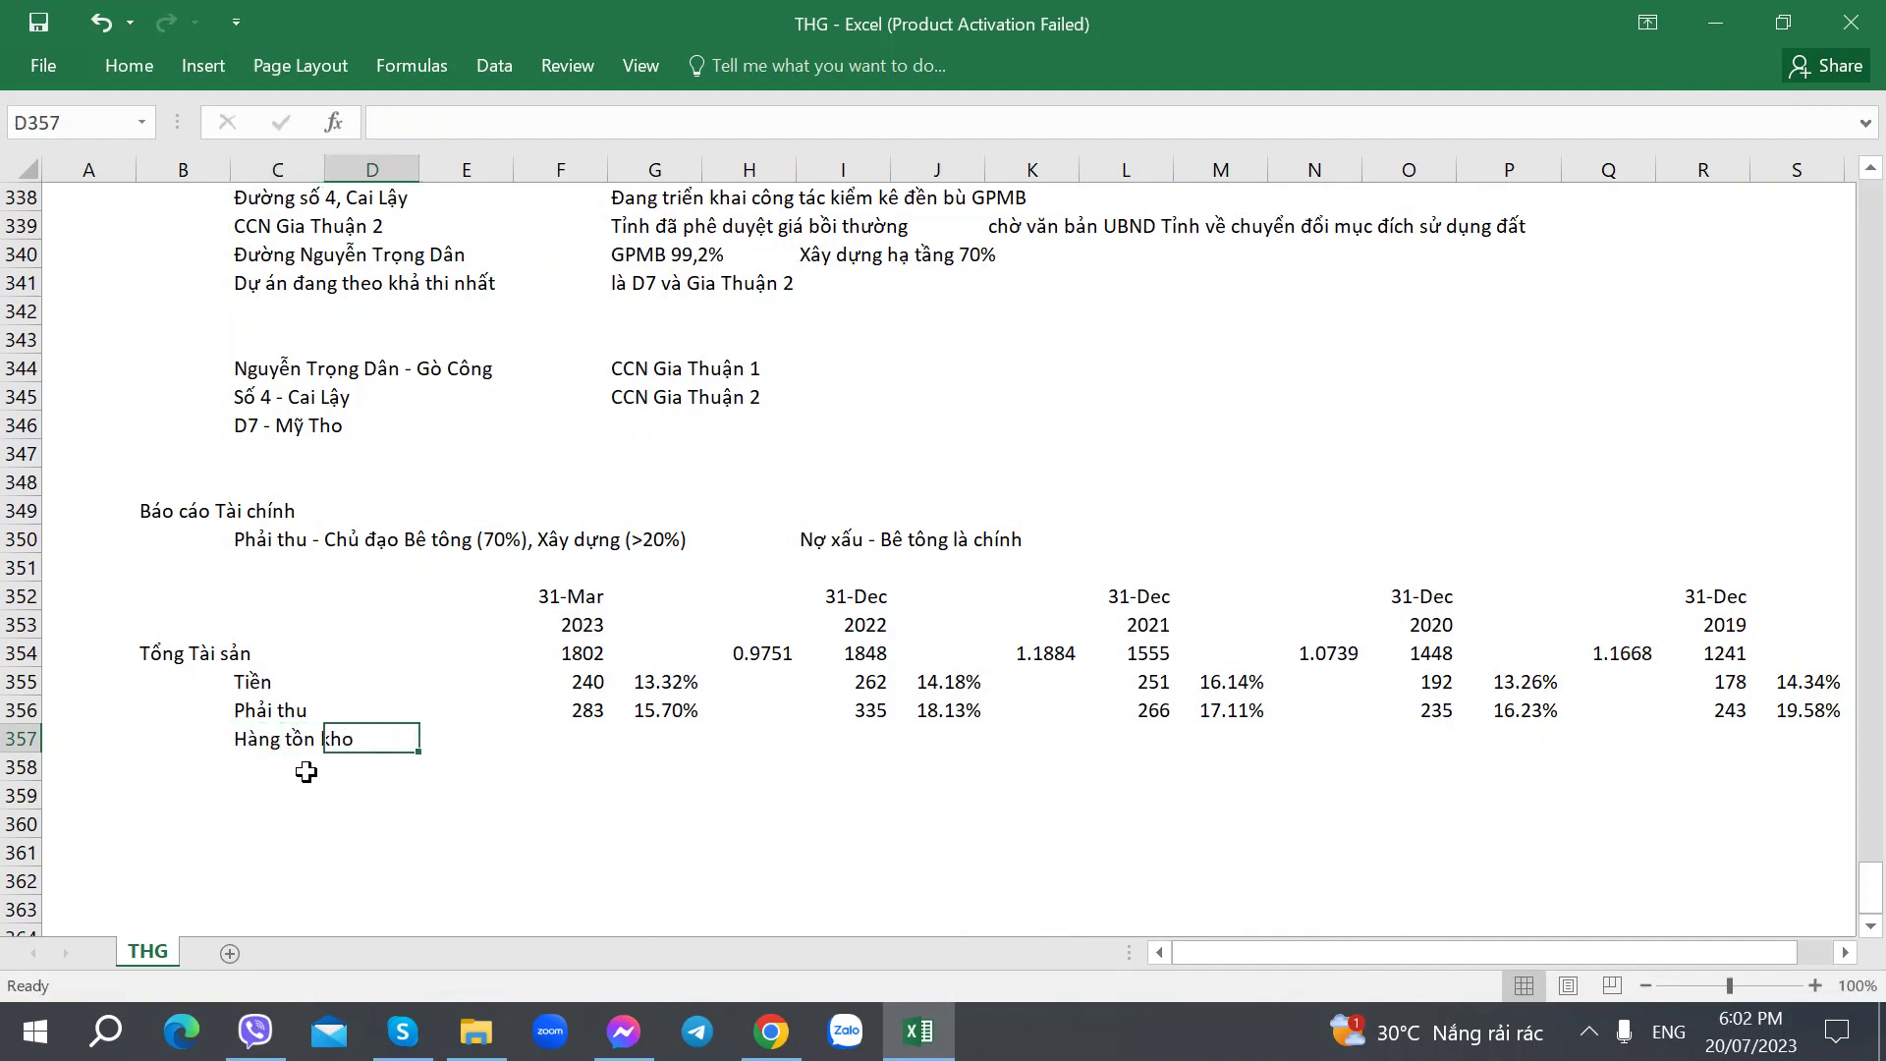
Step: Enter 667 as the March 2023 inventory in F357 and copy the share formula from G356 into G357
key(alt+Tab)
key(alt+Tab)
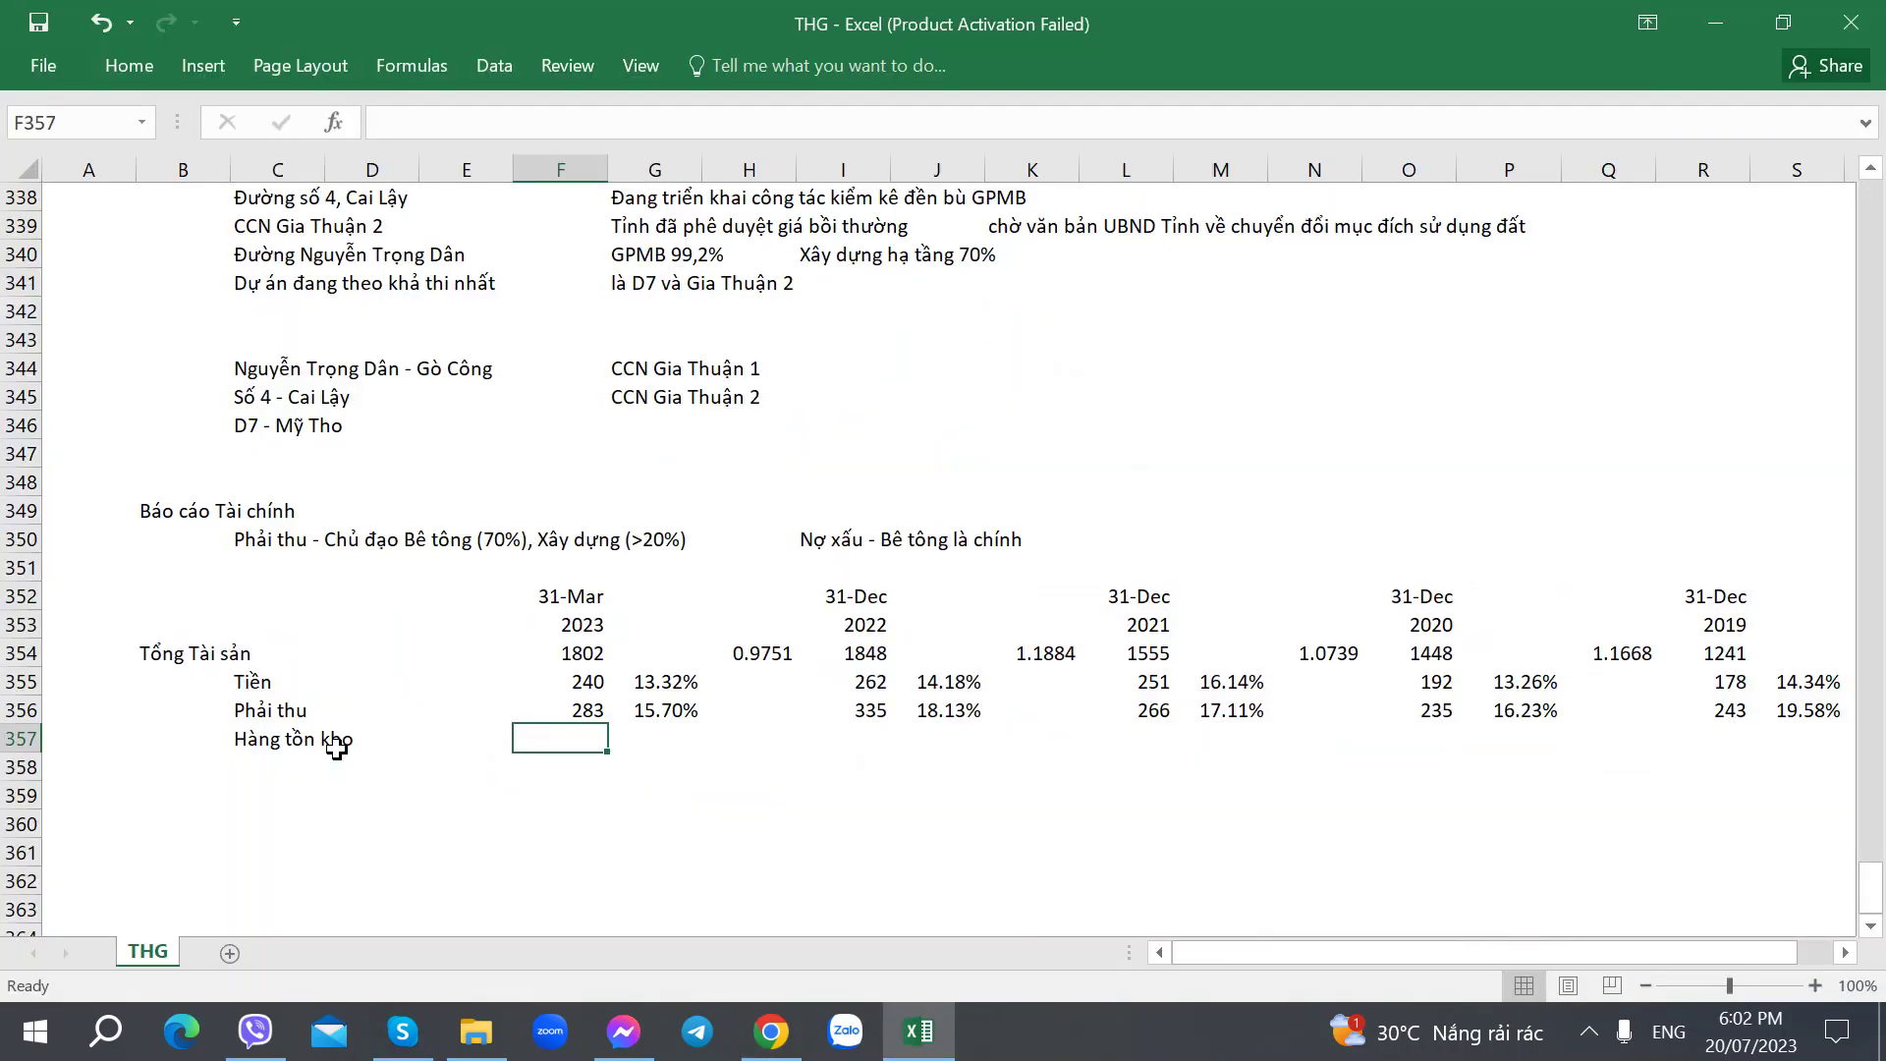
text(667)
key(Tab)
key(Up)
key(ctrl+c)
key(Down)
key(ctrl+v)
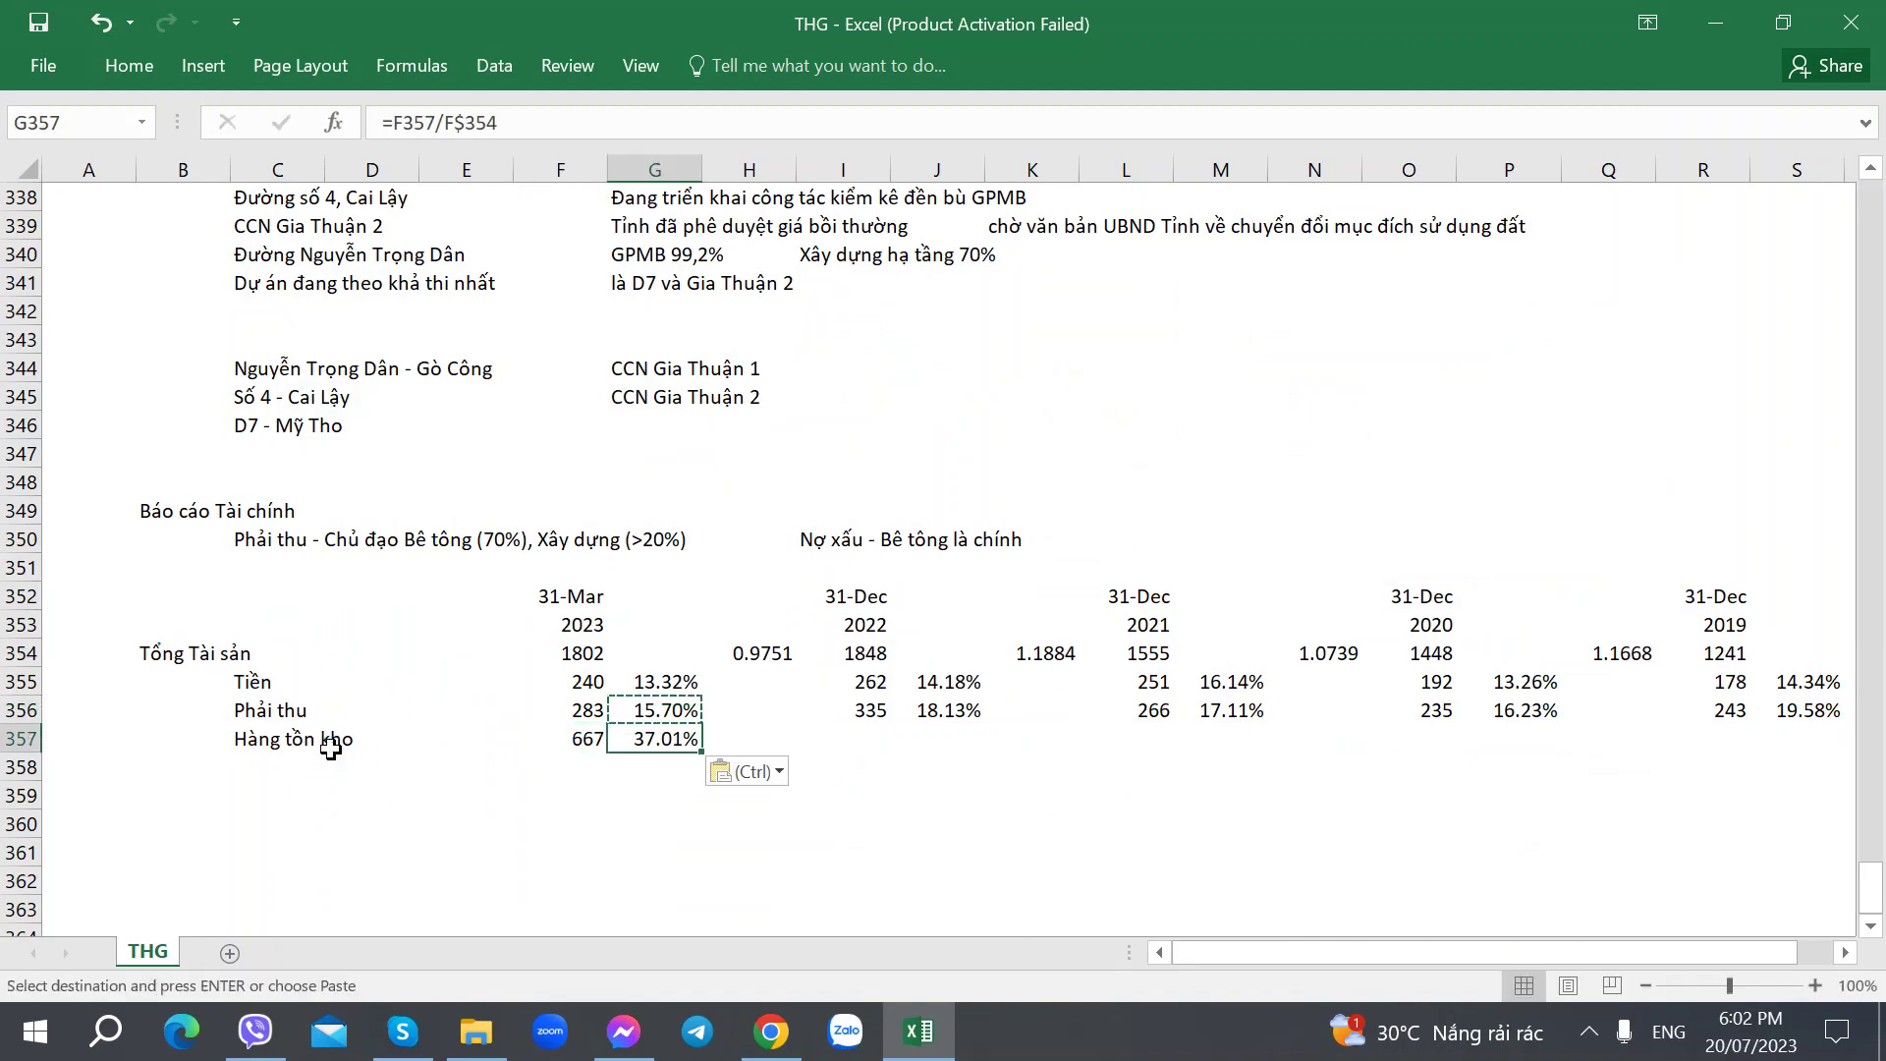
Step: Check the Q1 2023 and 2022 balance sheets and enter 628 as the December 2022 inventory in cell I357
key(alt+Tab)
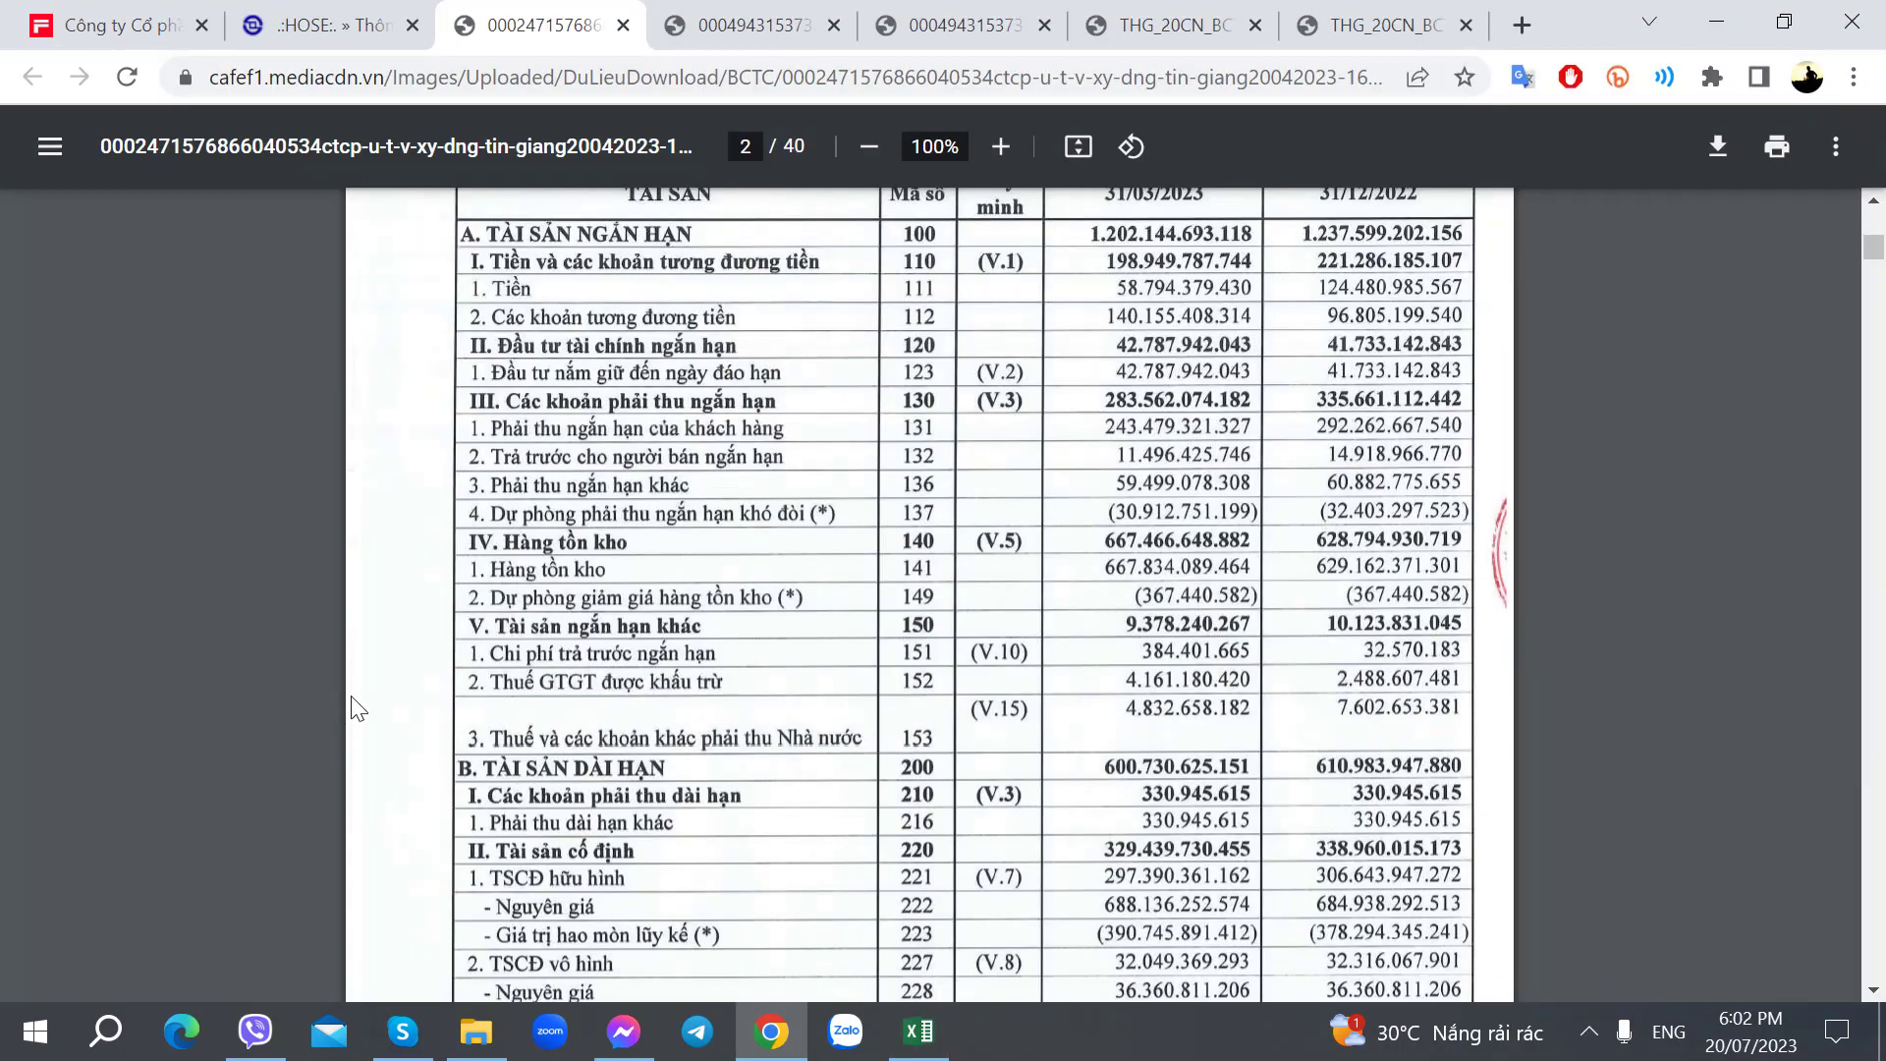
scroll(475, 688, down, 5)
scroll(587, 656, down, 4)
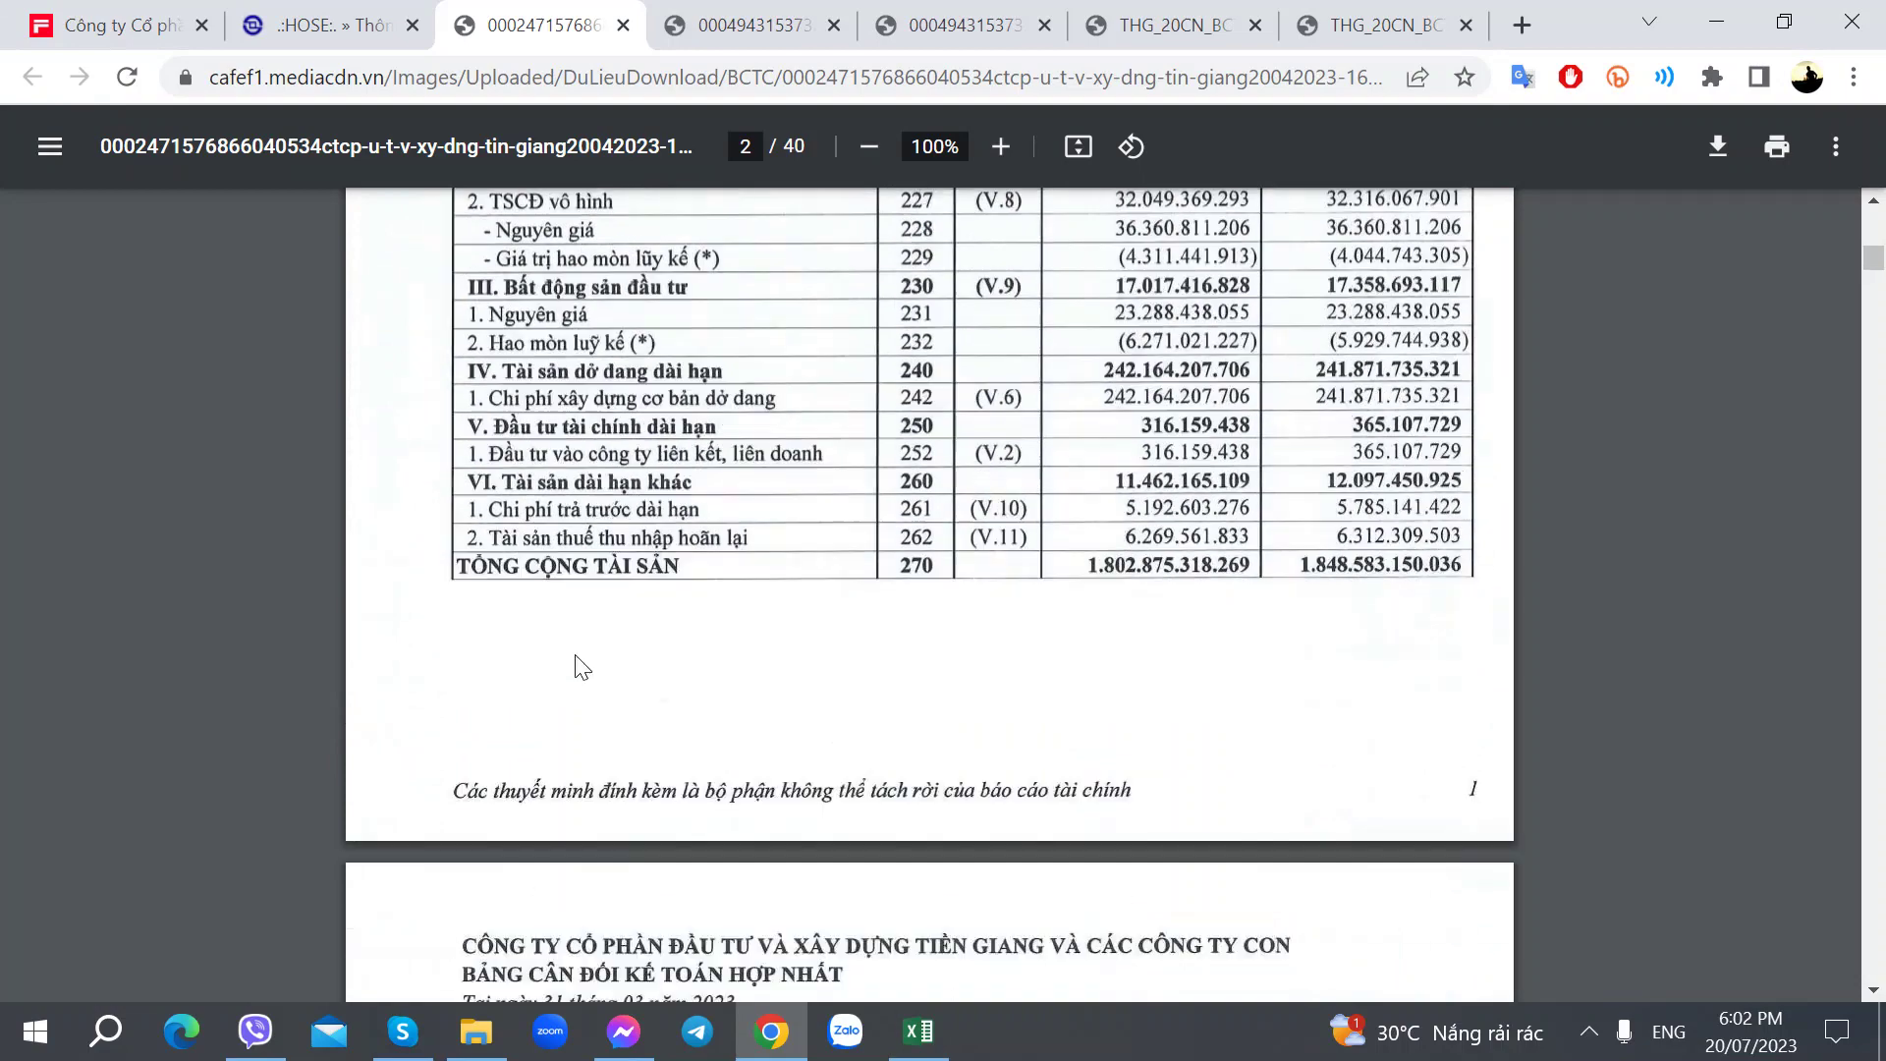
scroll(575, 655, up, 11)
key(alt+Tab)
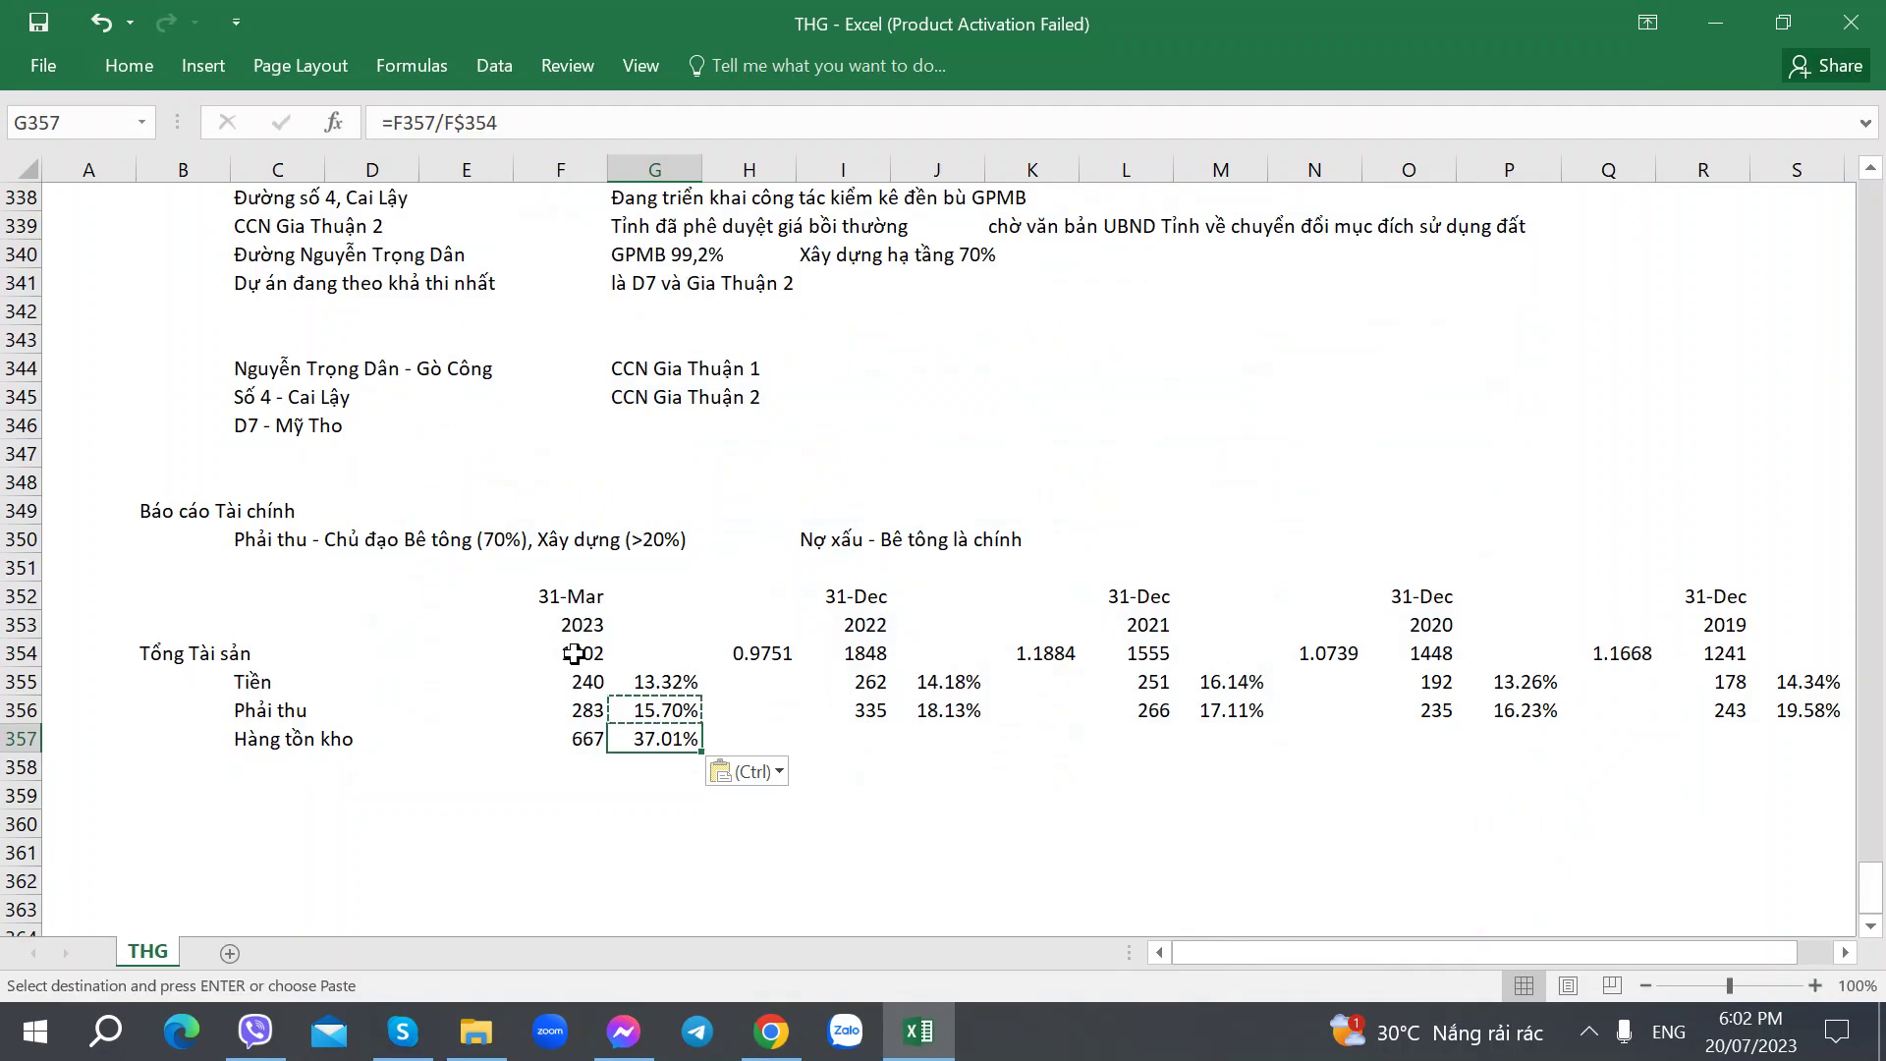
click(843, 746)
key(alt+Tab)
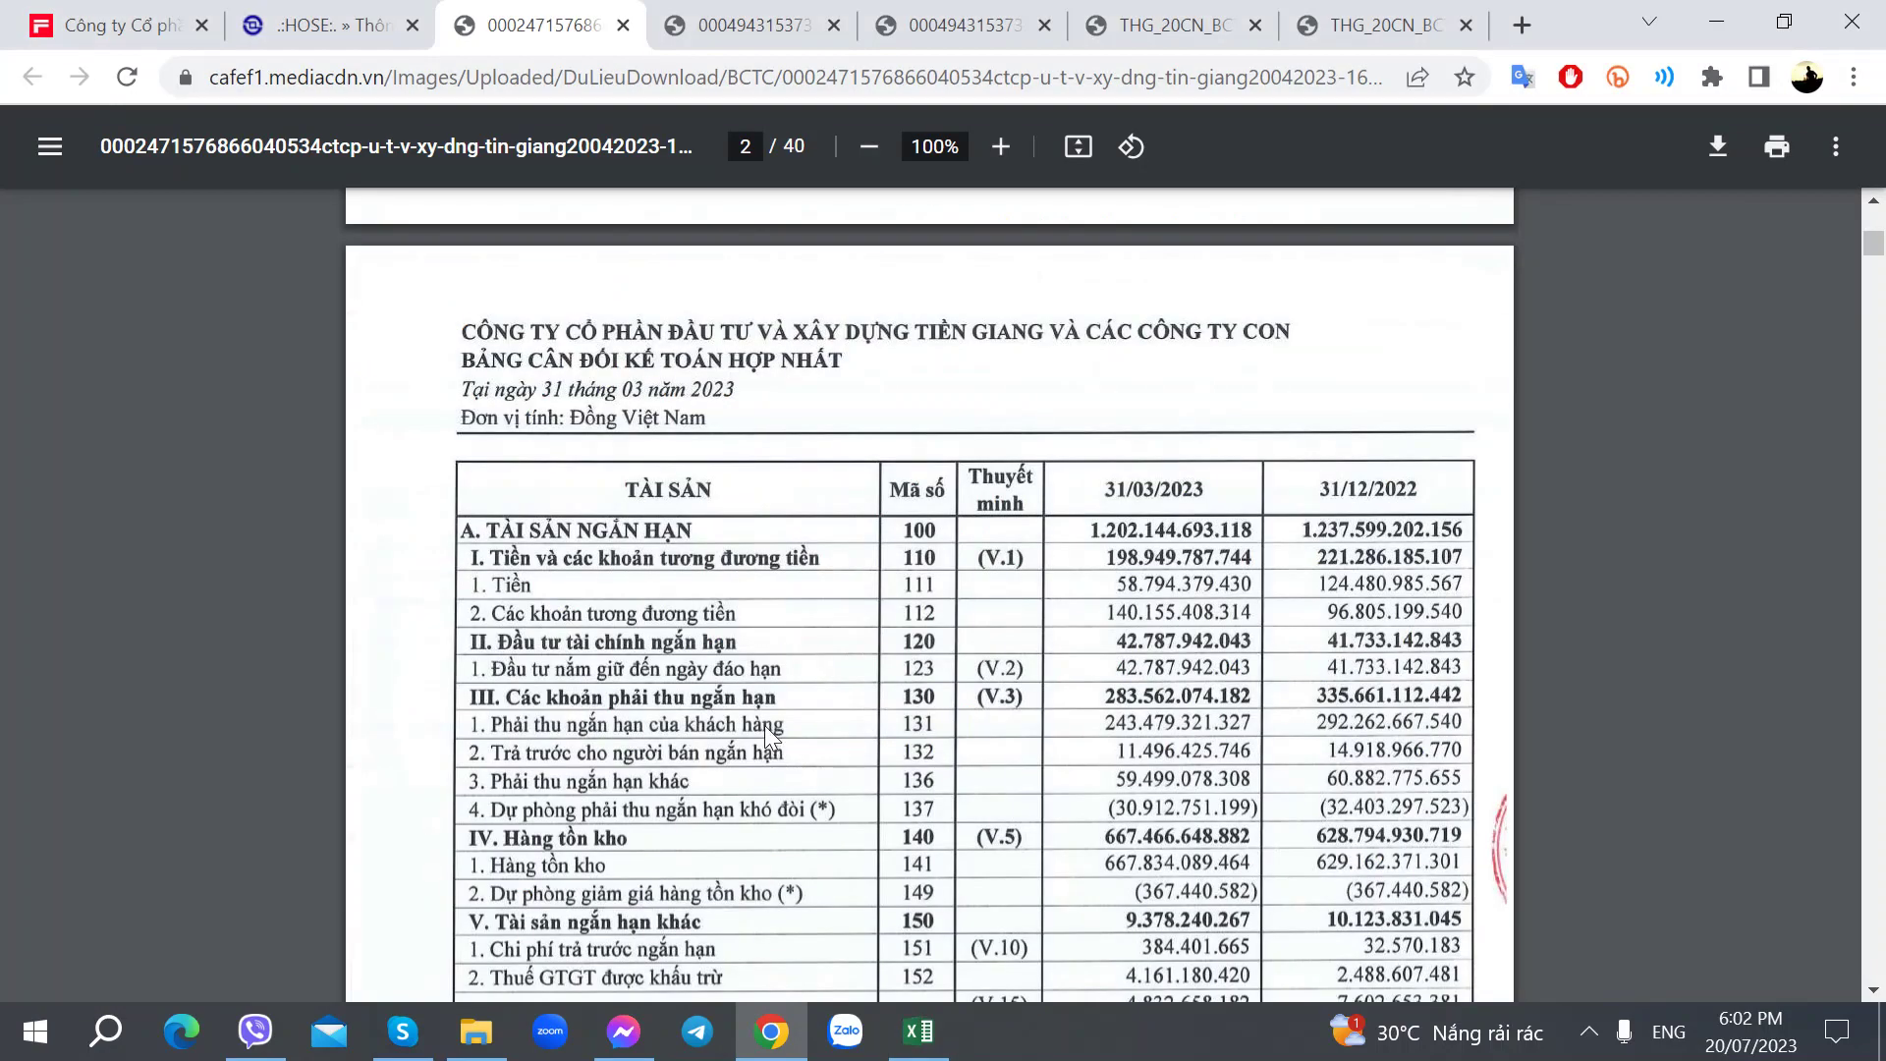
scroll(757, 713, down, 5)
key(alt+Tab)
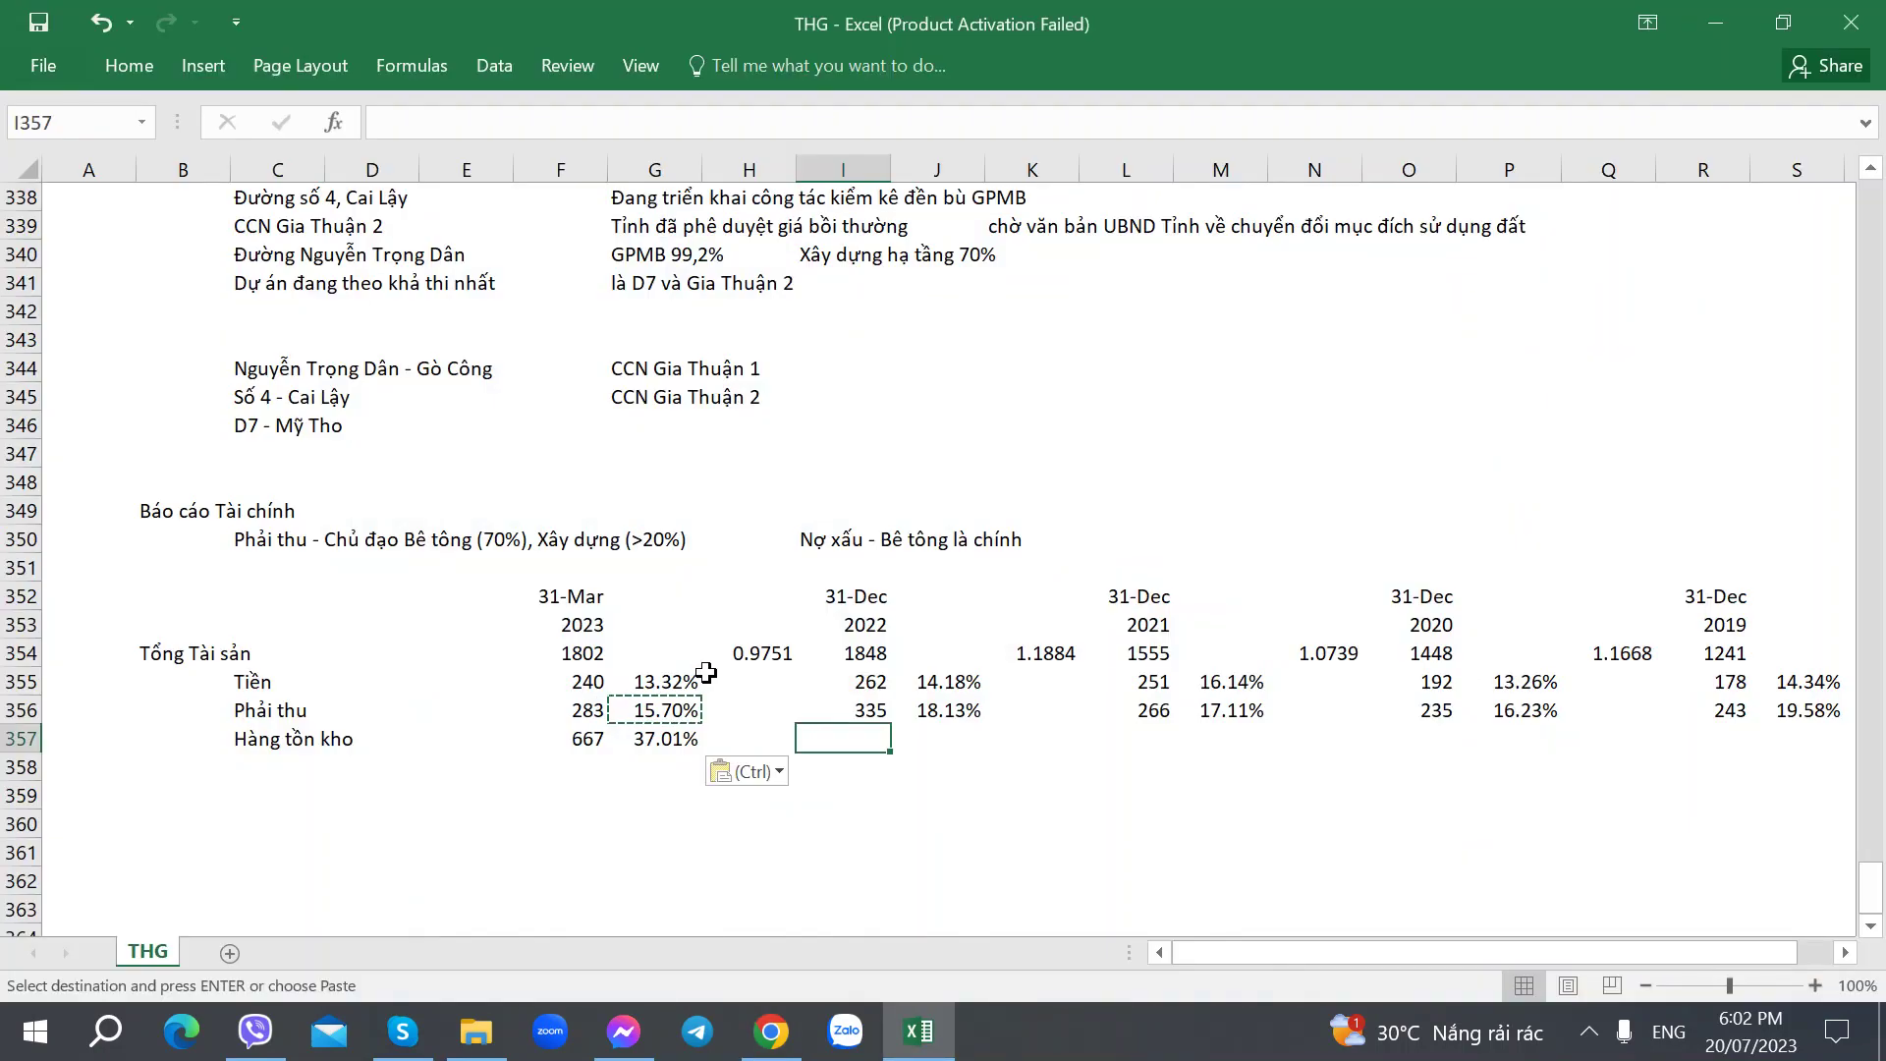
key(alt+Tab)
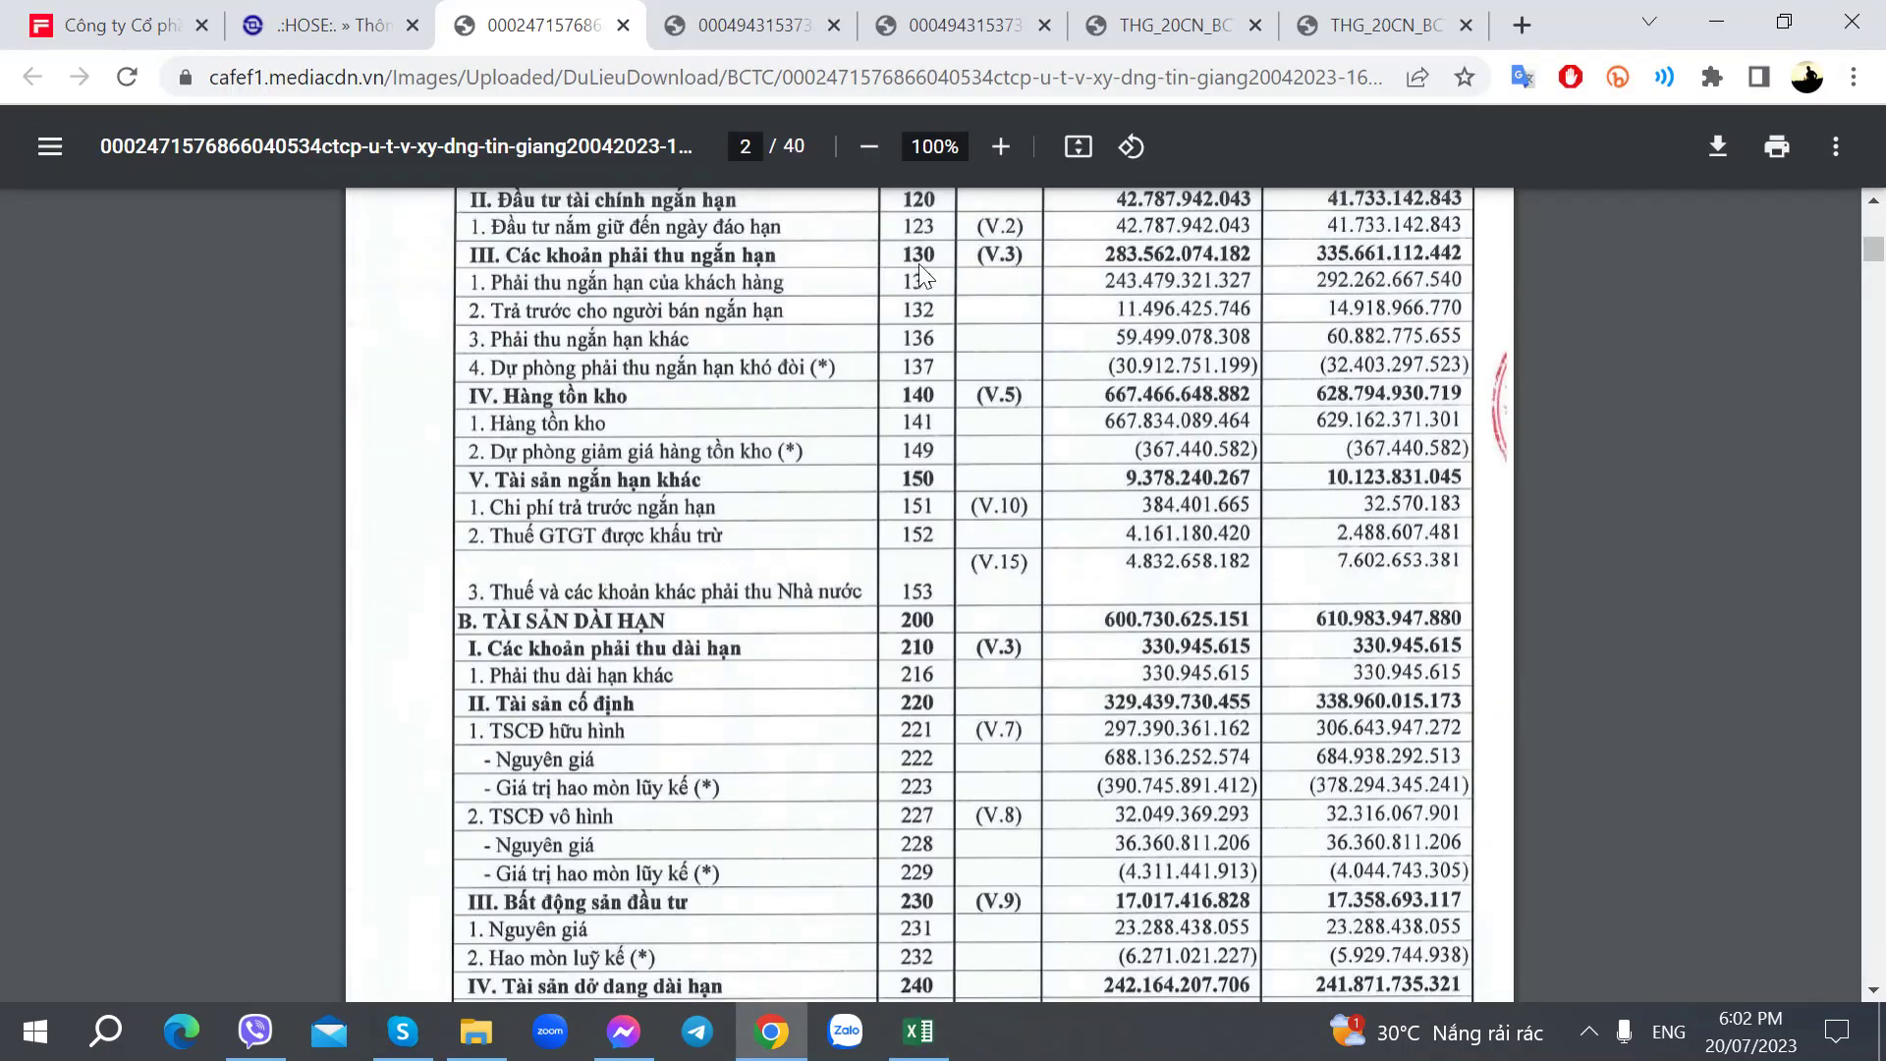
click(766, 11)
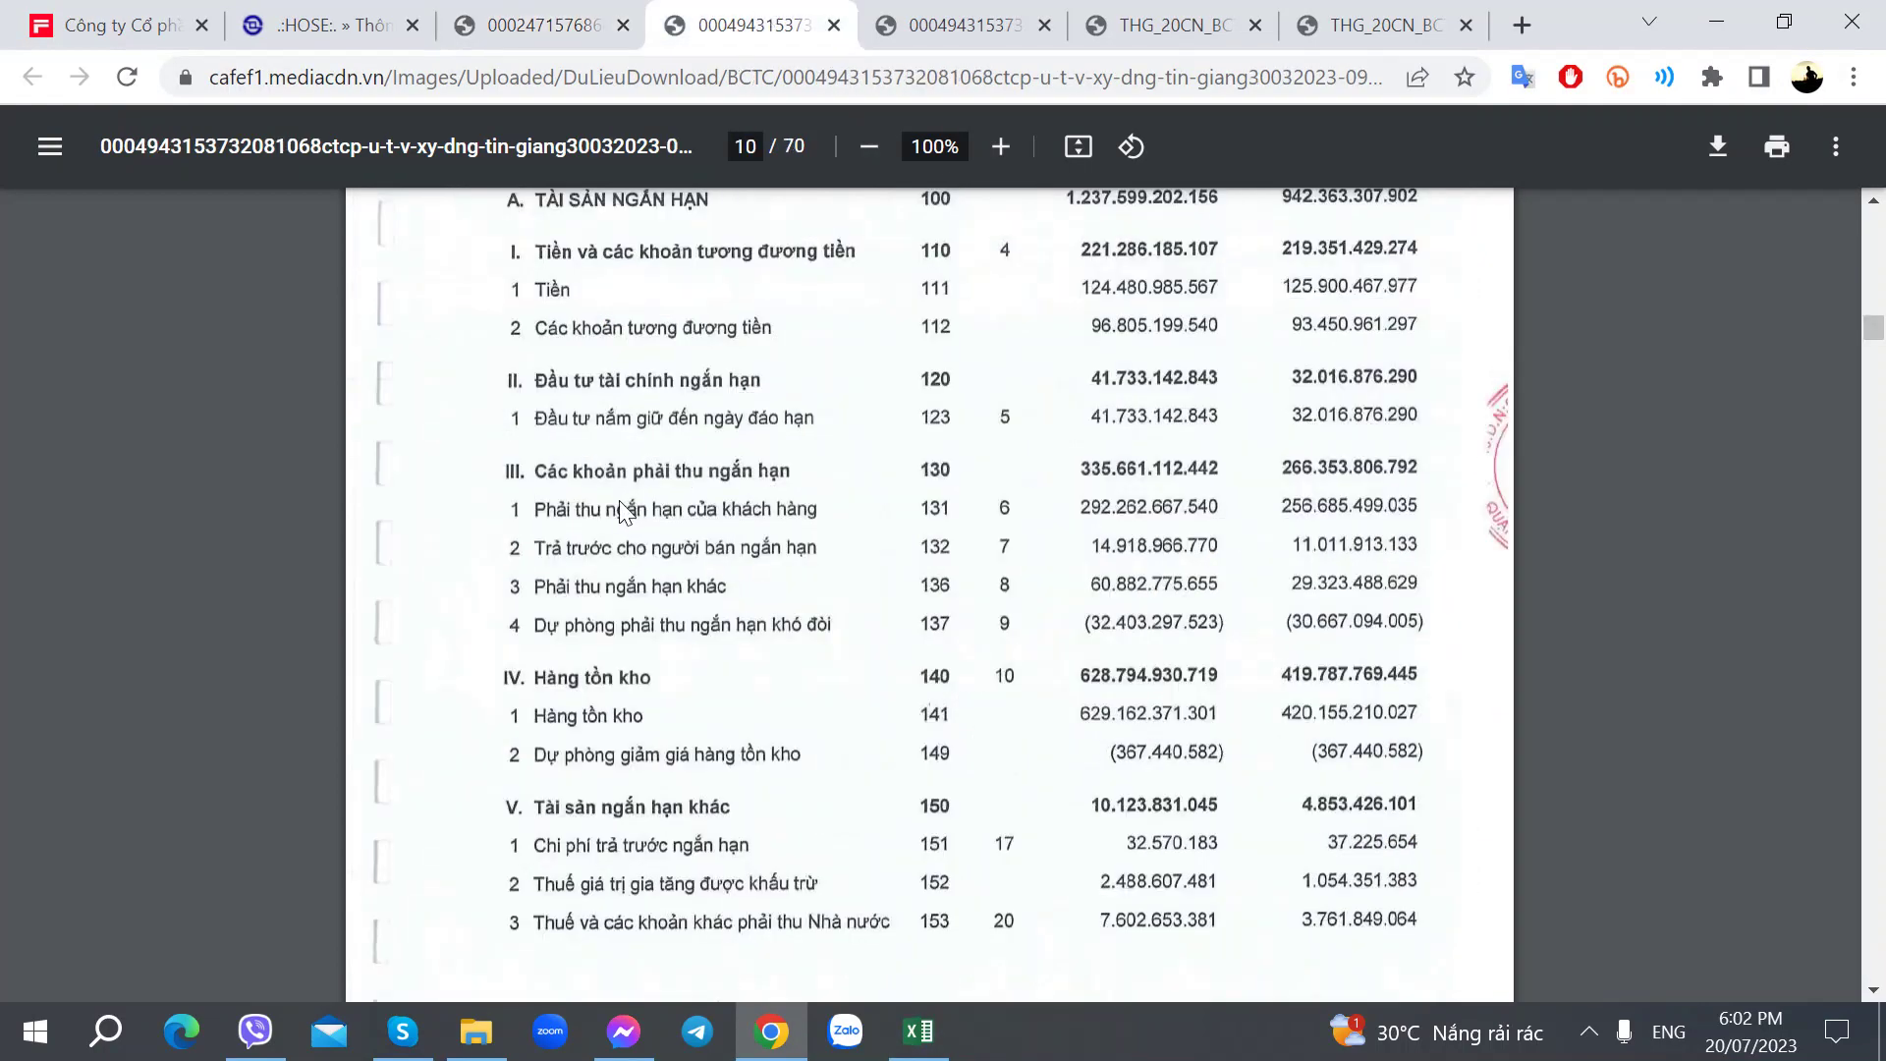
key(alt+Tab)
key(alt+Tab)
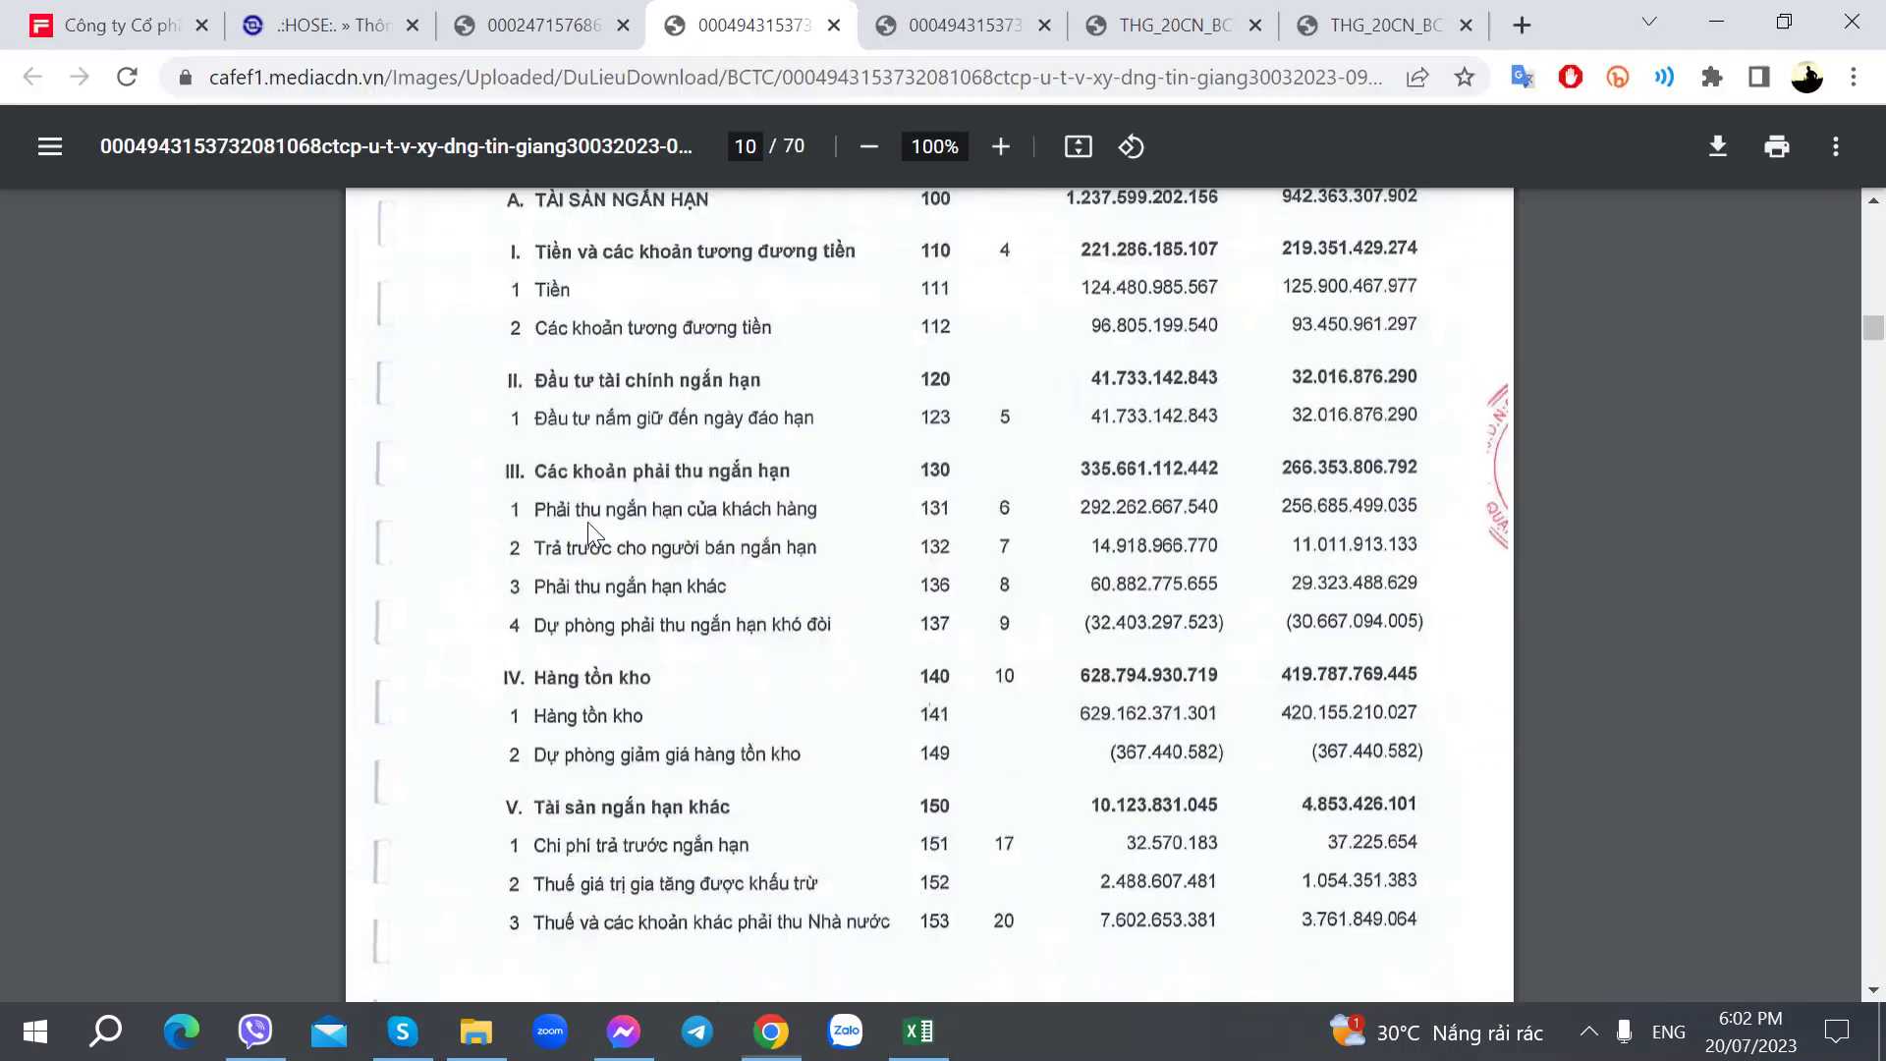
key(alt+Tab)
text(628)
Step: Copy the share formula from J356 into J357 for the December 2022 inventory
key(Right)
key(Right)
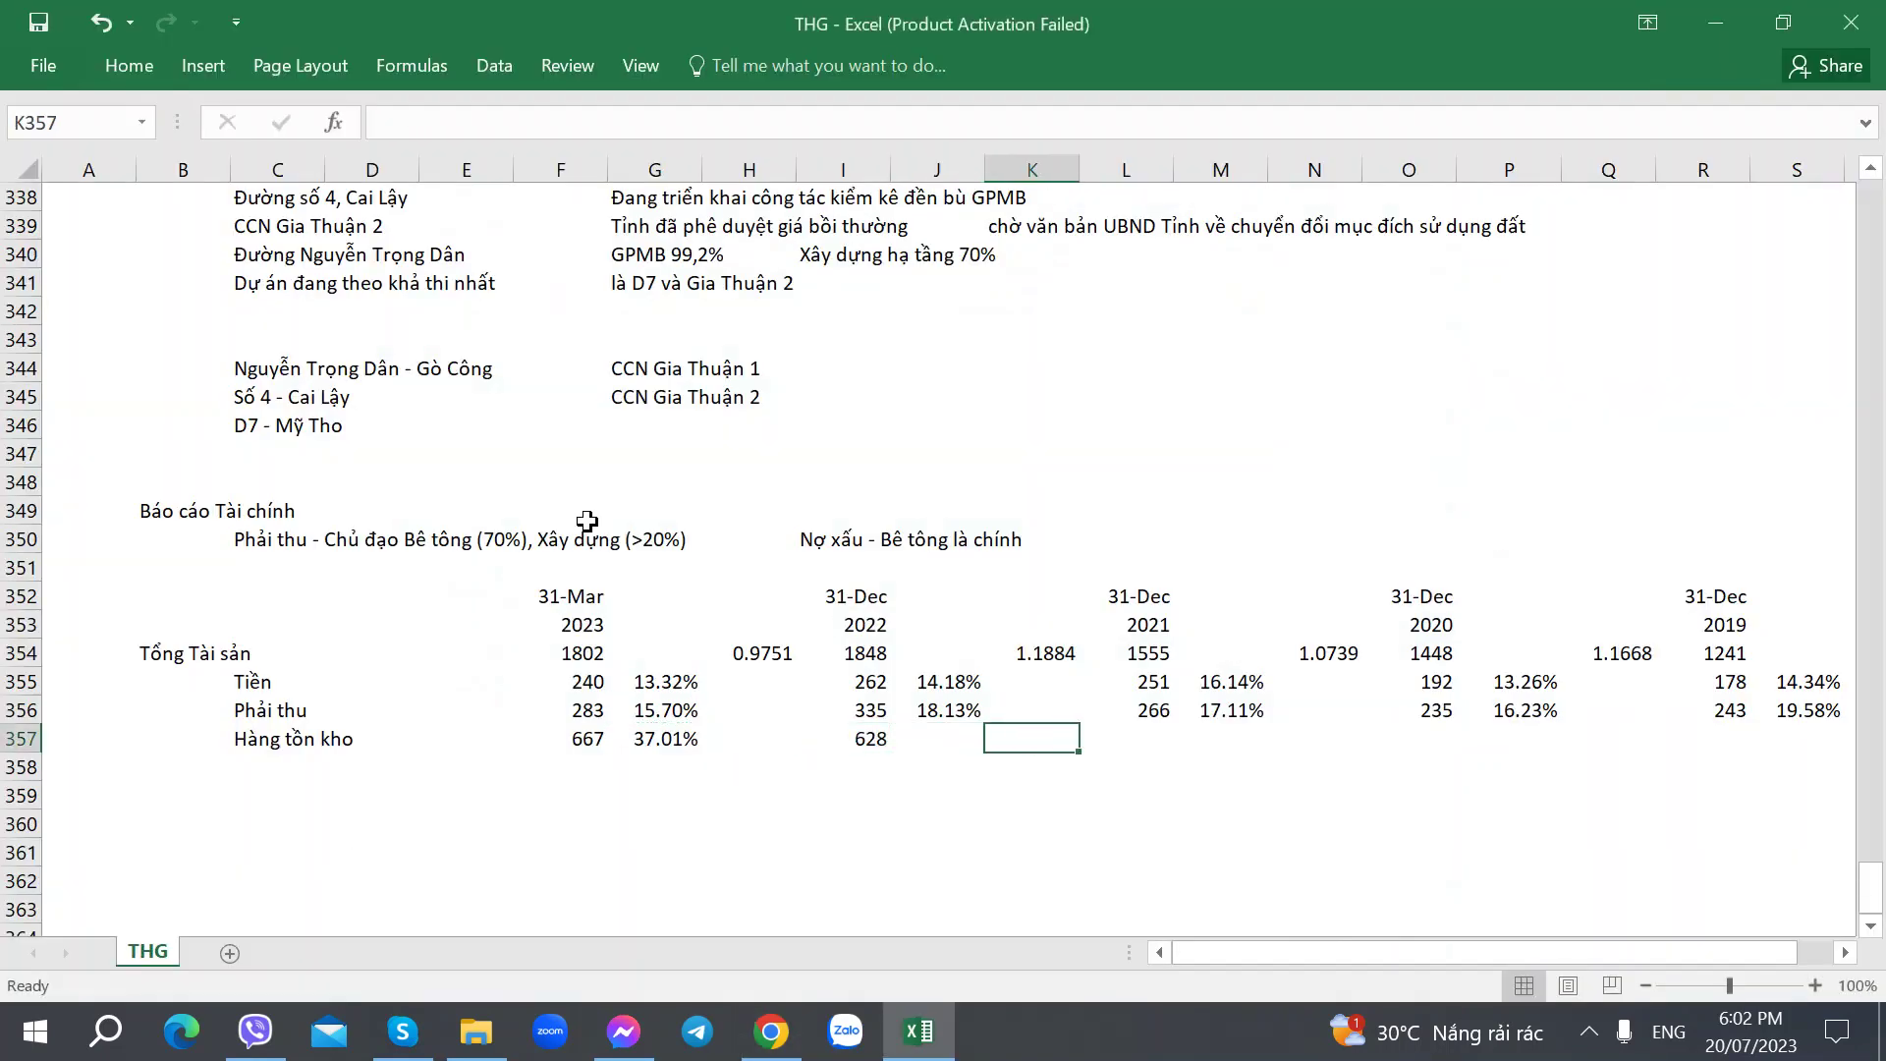
key(Right)
key(Up)
key(Down)
key(Left)
key(Left)
key(Up)
key(ctrl+c)
key(Down)
key(ctrl+v)
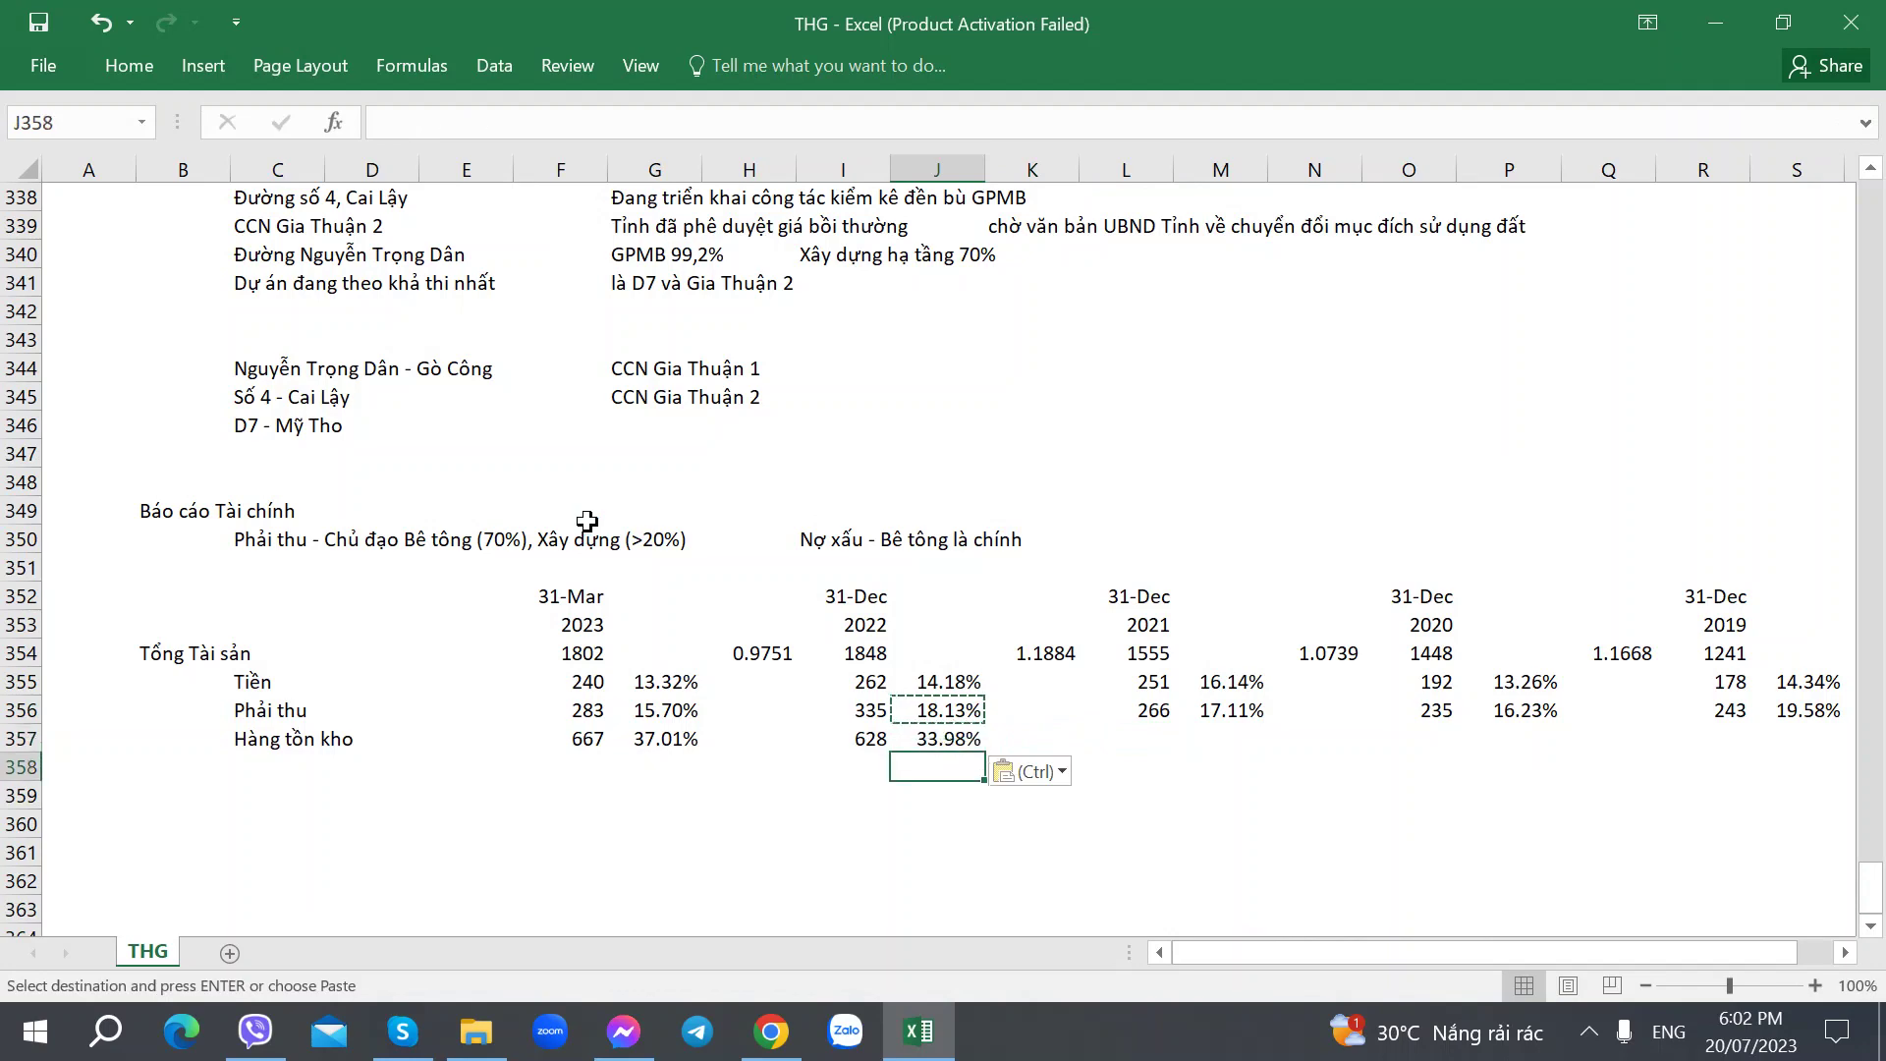
Step: Enter 419 as the December 2021 inventory in L357 from the 2022 report, and copy the share formula from M356 into M357
key(Right)
key(Right)
key(alt+Tab)
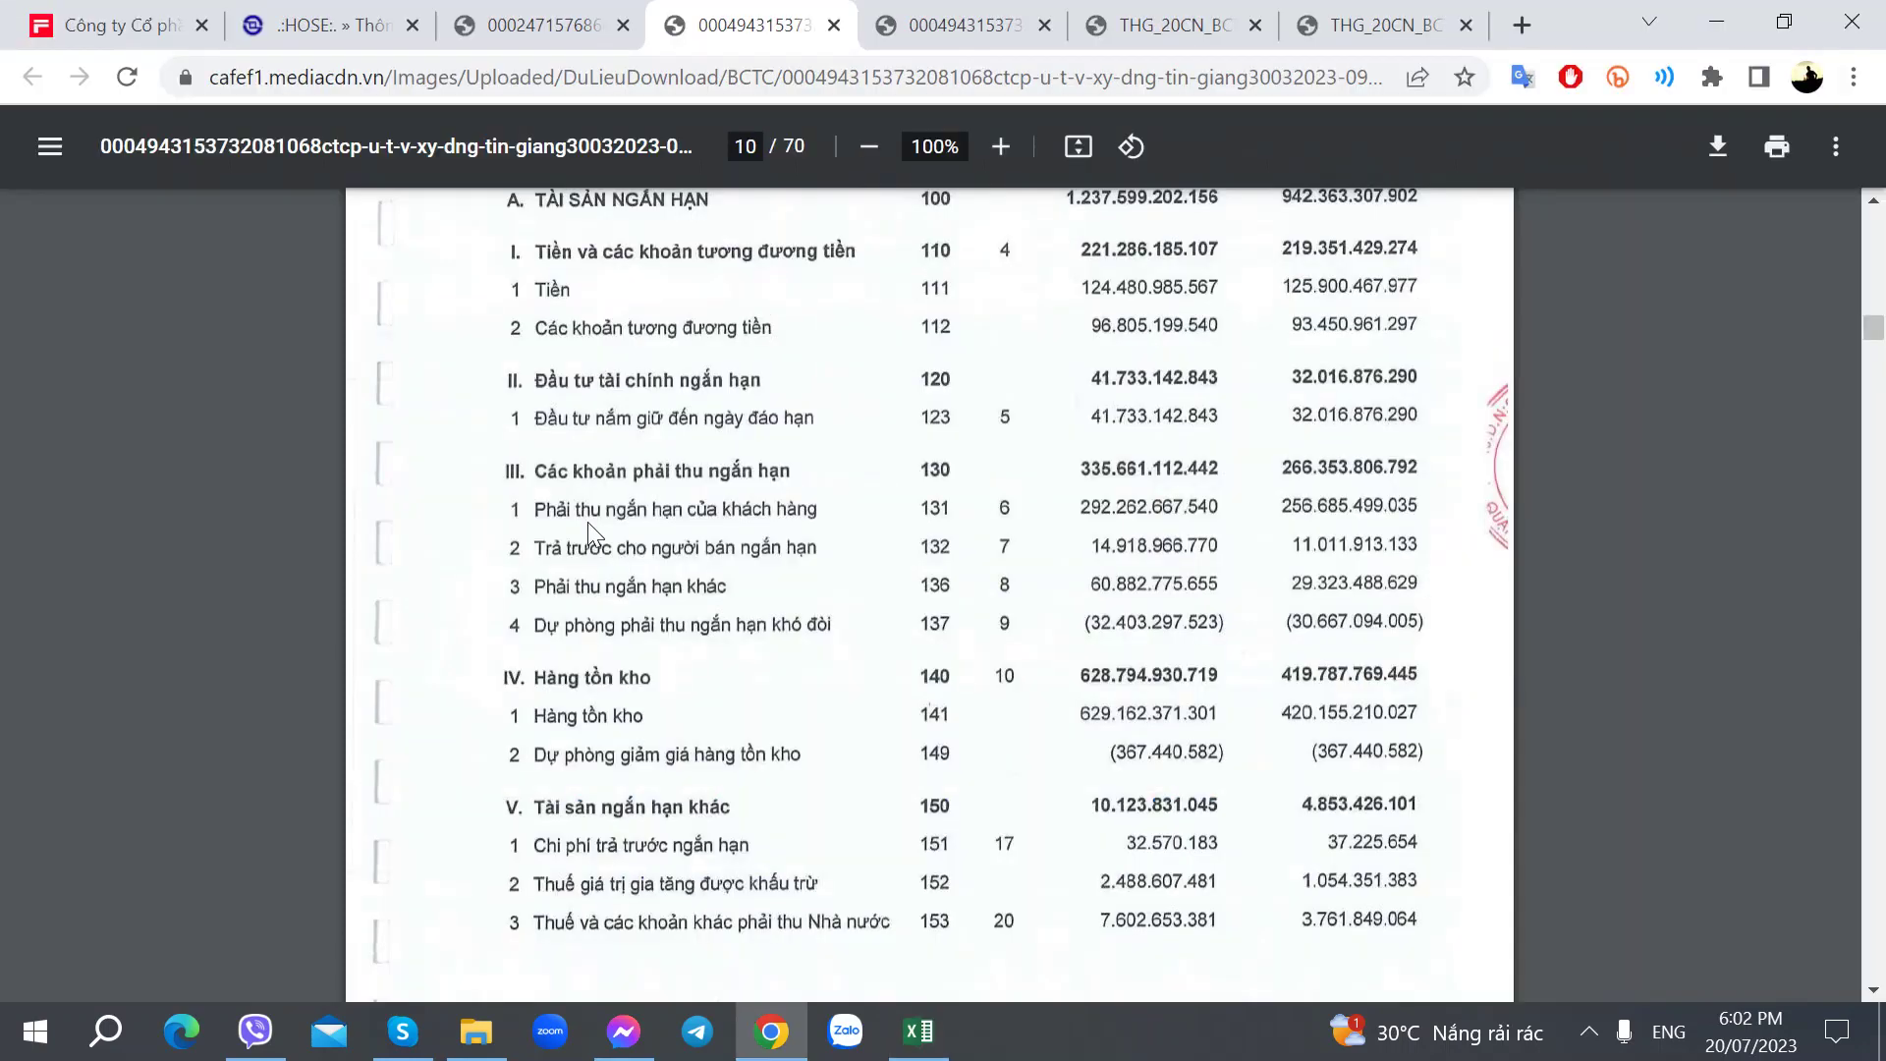
key(alt+Tab)
text(419)
key(Right)
key(Up)
key(ctrl+c)
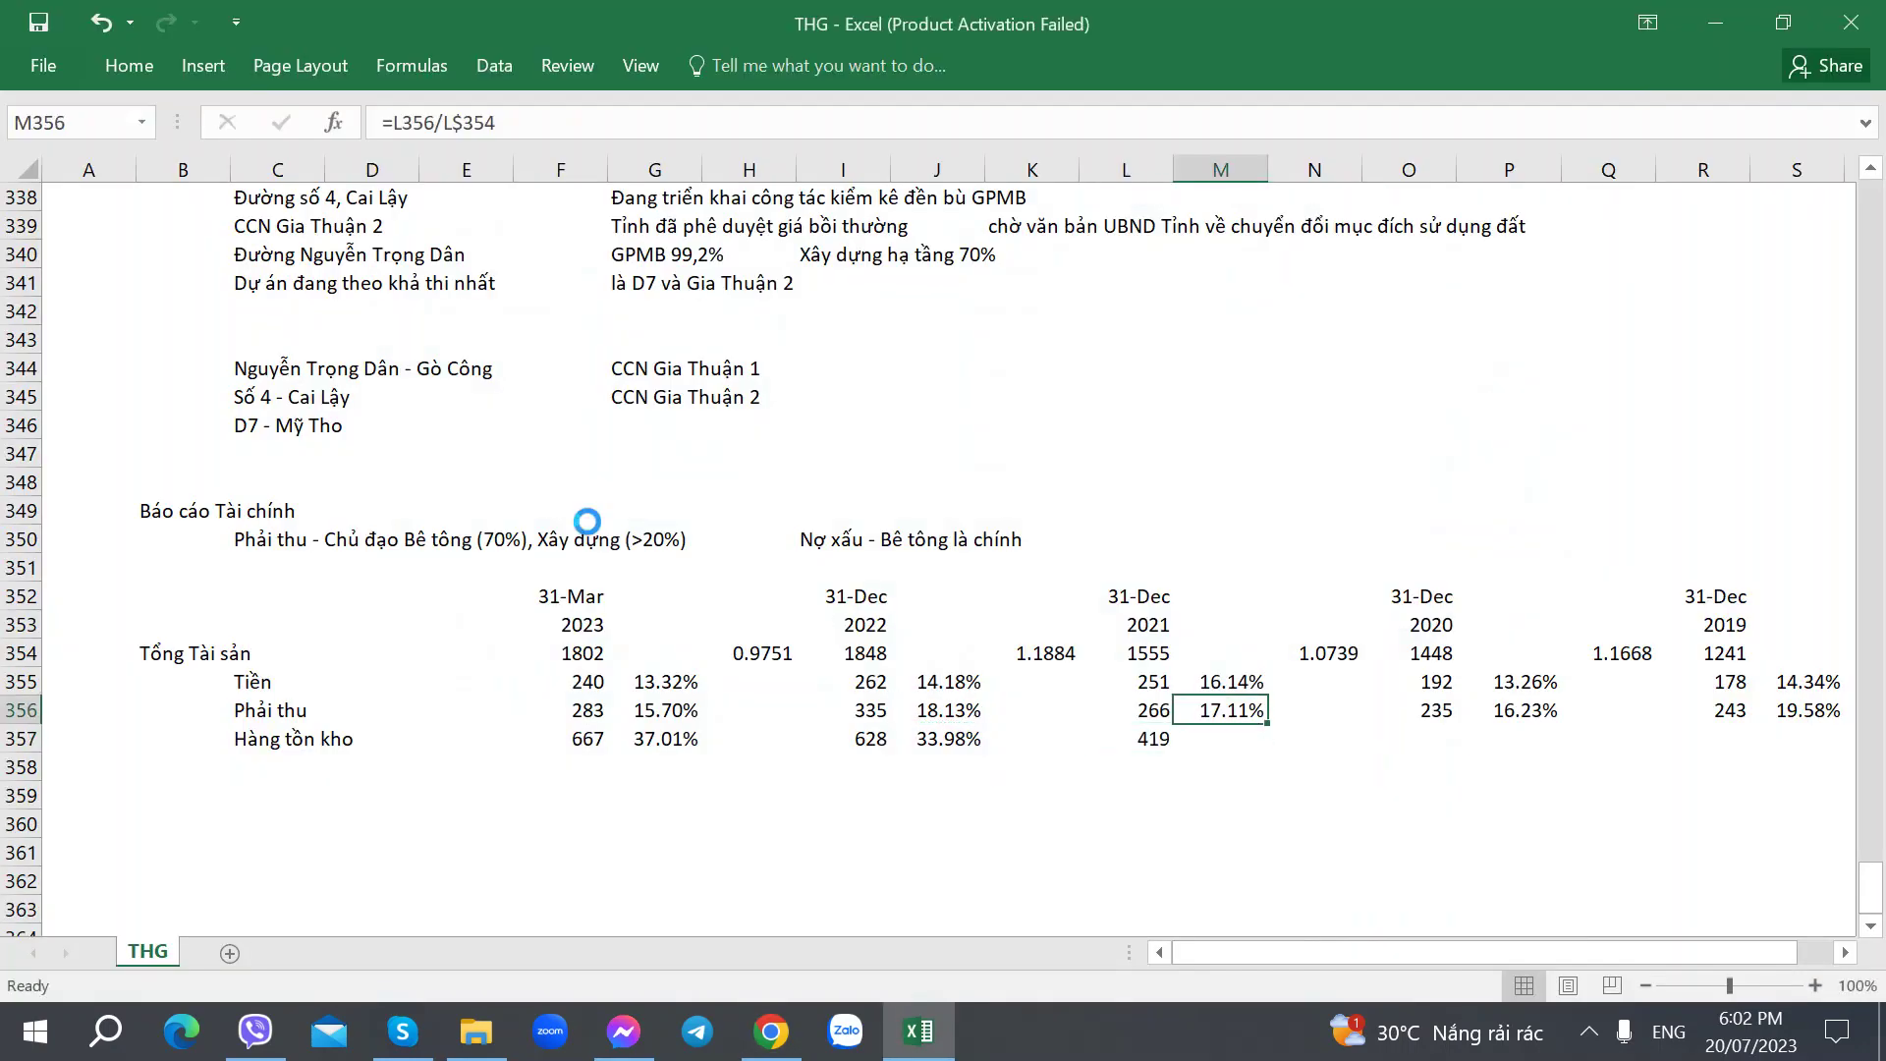
key(Down)
key(ctrl+v)
key(Down)
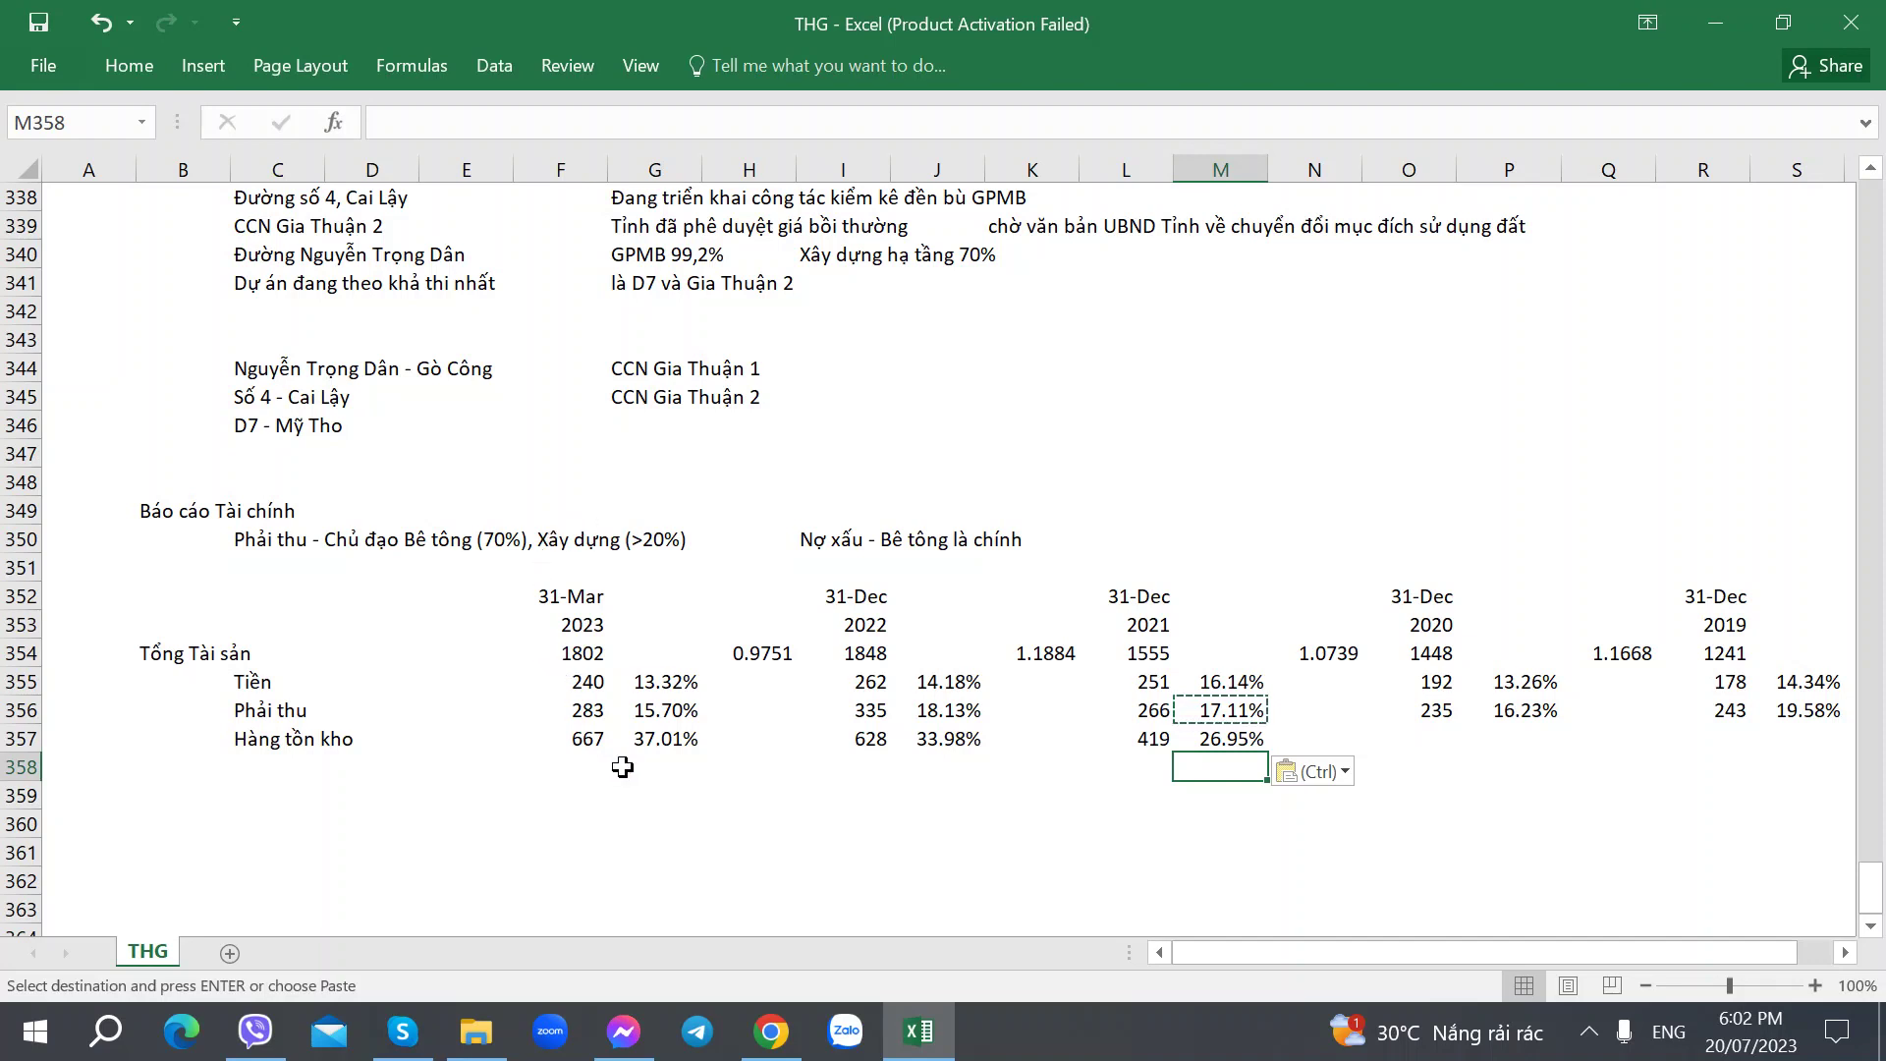
Step: Examine the yearly investment capital (Vốn Đầu tư) from 2018 to 2022 in the indicator table in rows 188 to 195
scroll(1114, 646, up, 20)
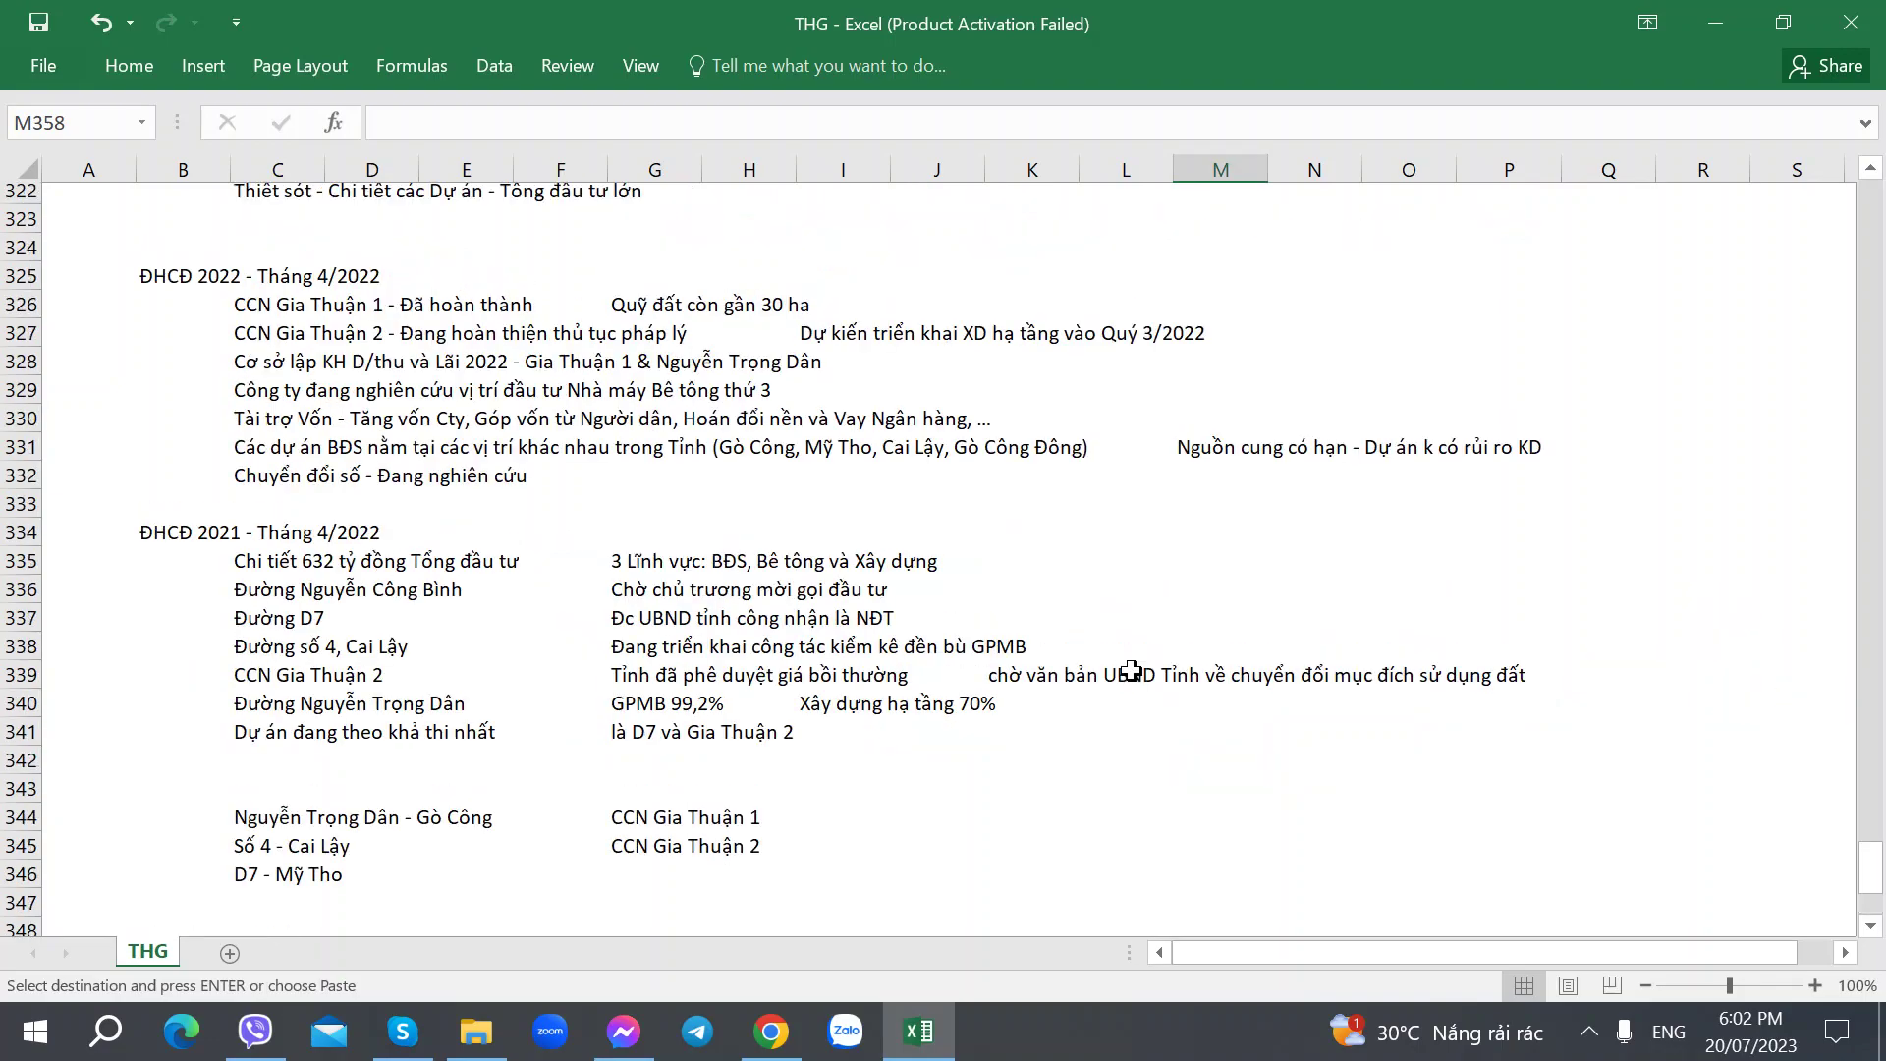
scroll(1114, 647, up, 20)
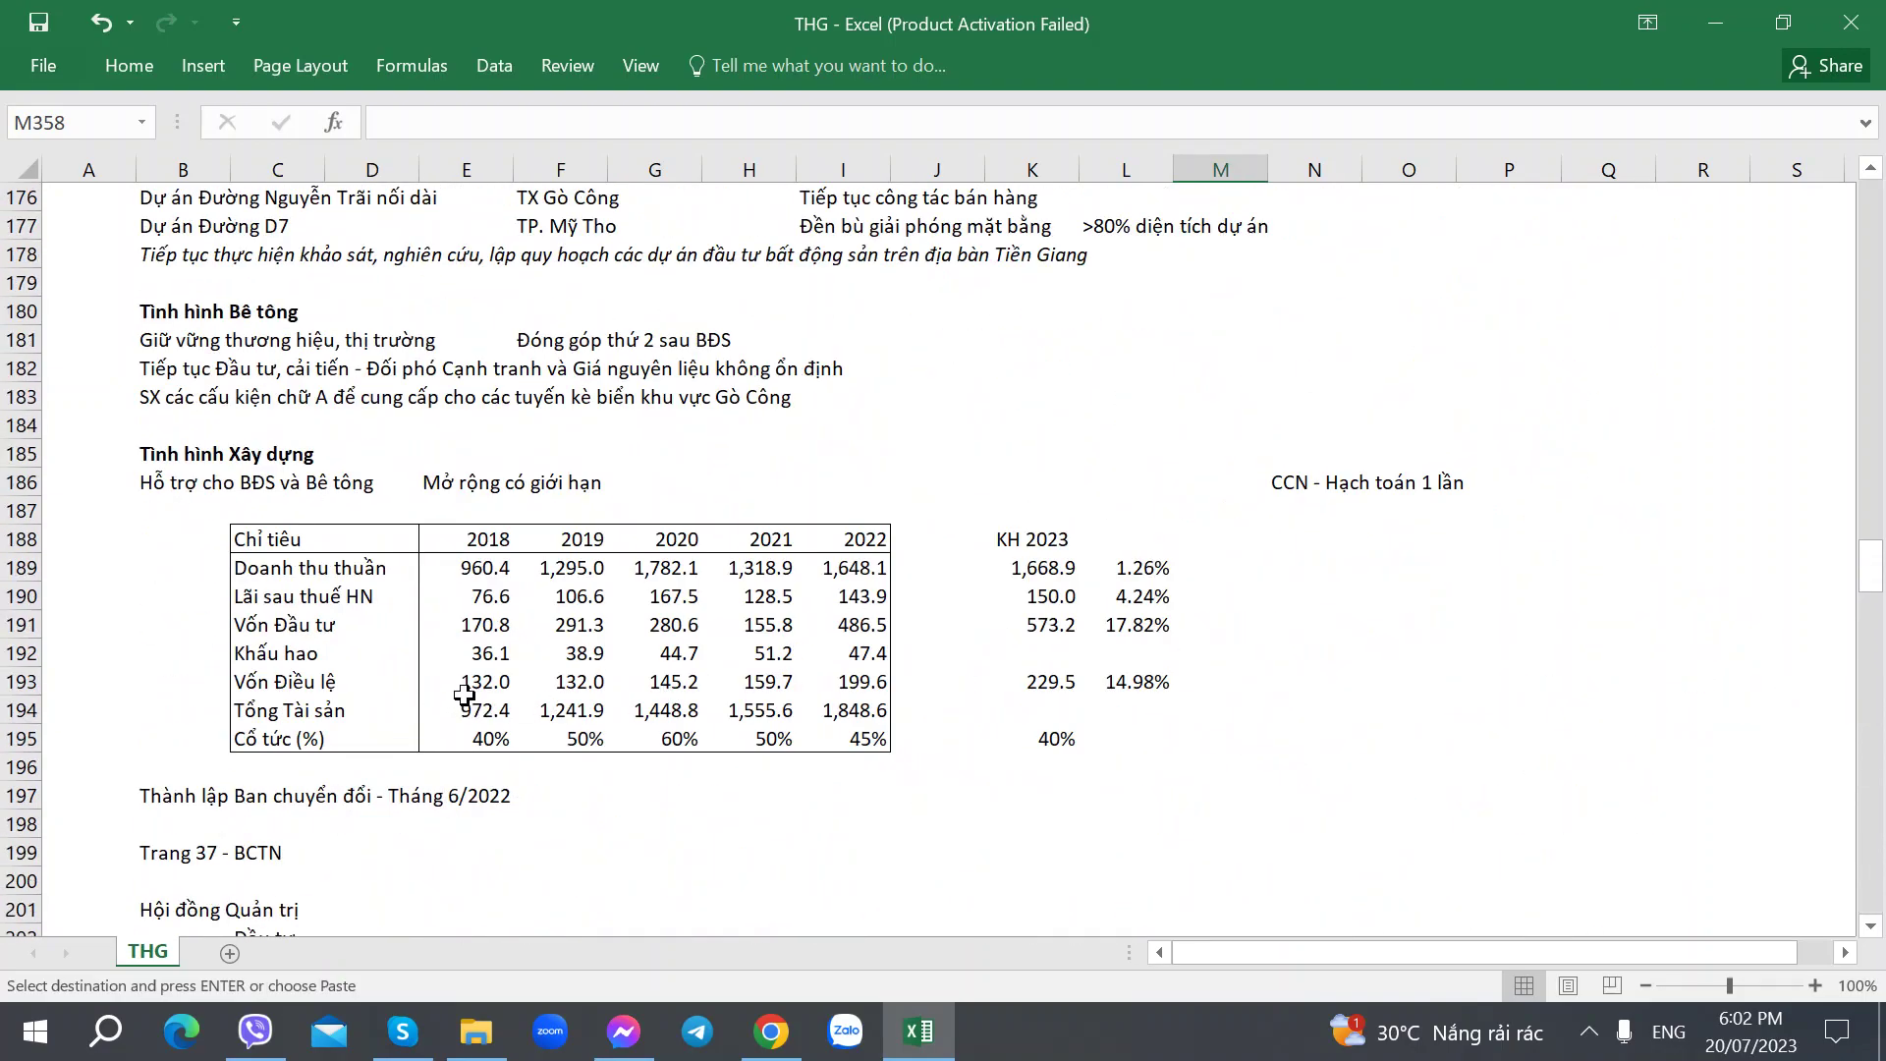
click(468, 630)
click(594, 627)
click(678, 626)
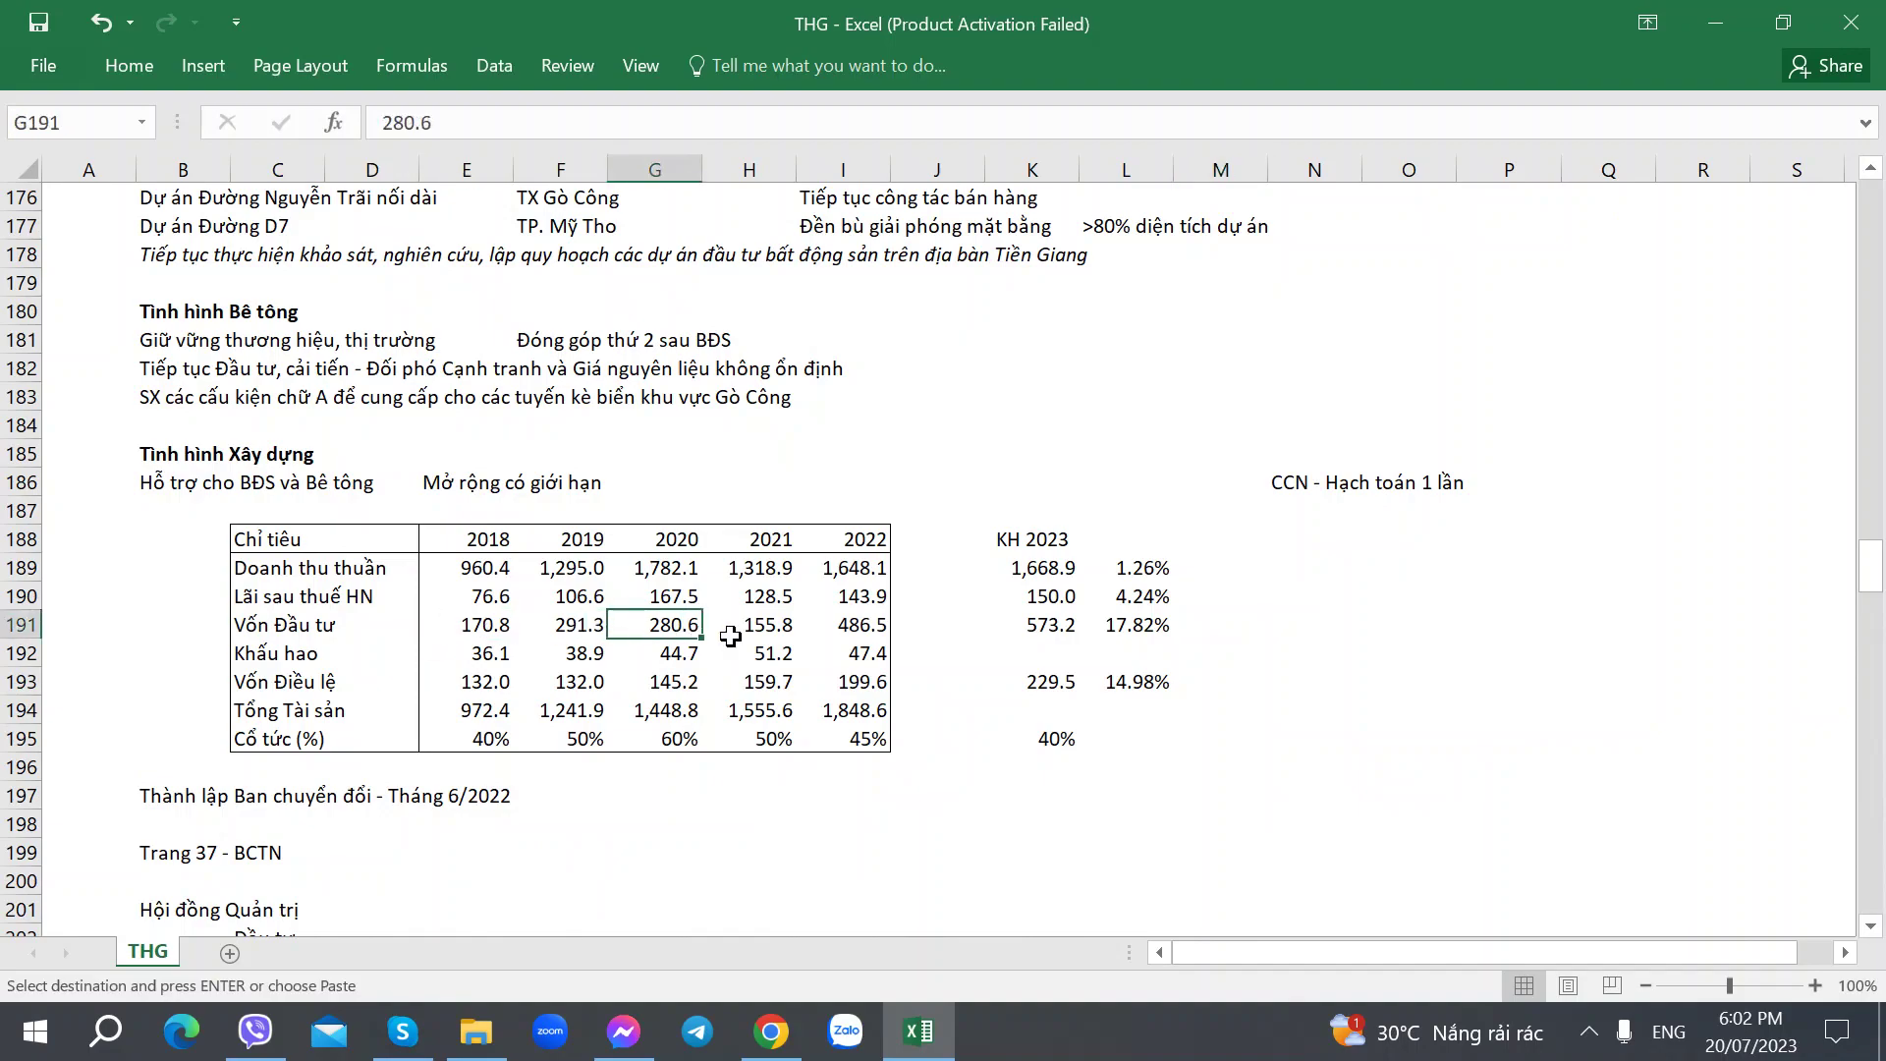
click(768, 630)
click(840, 632)
scroll(1117, 731, down, 20)
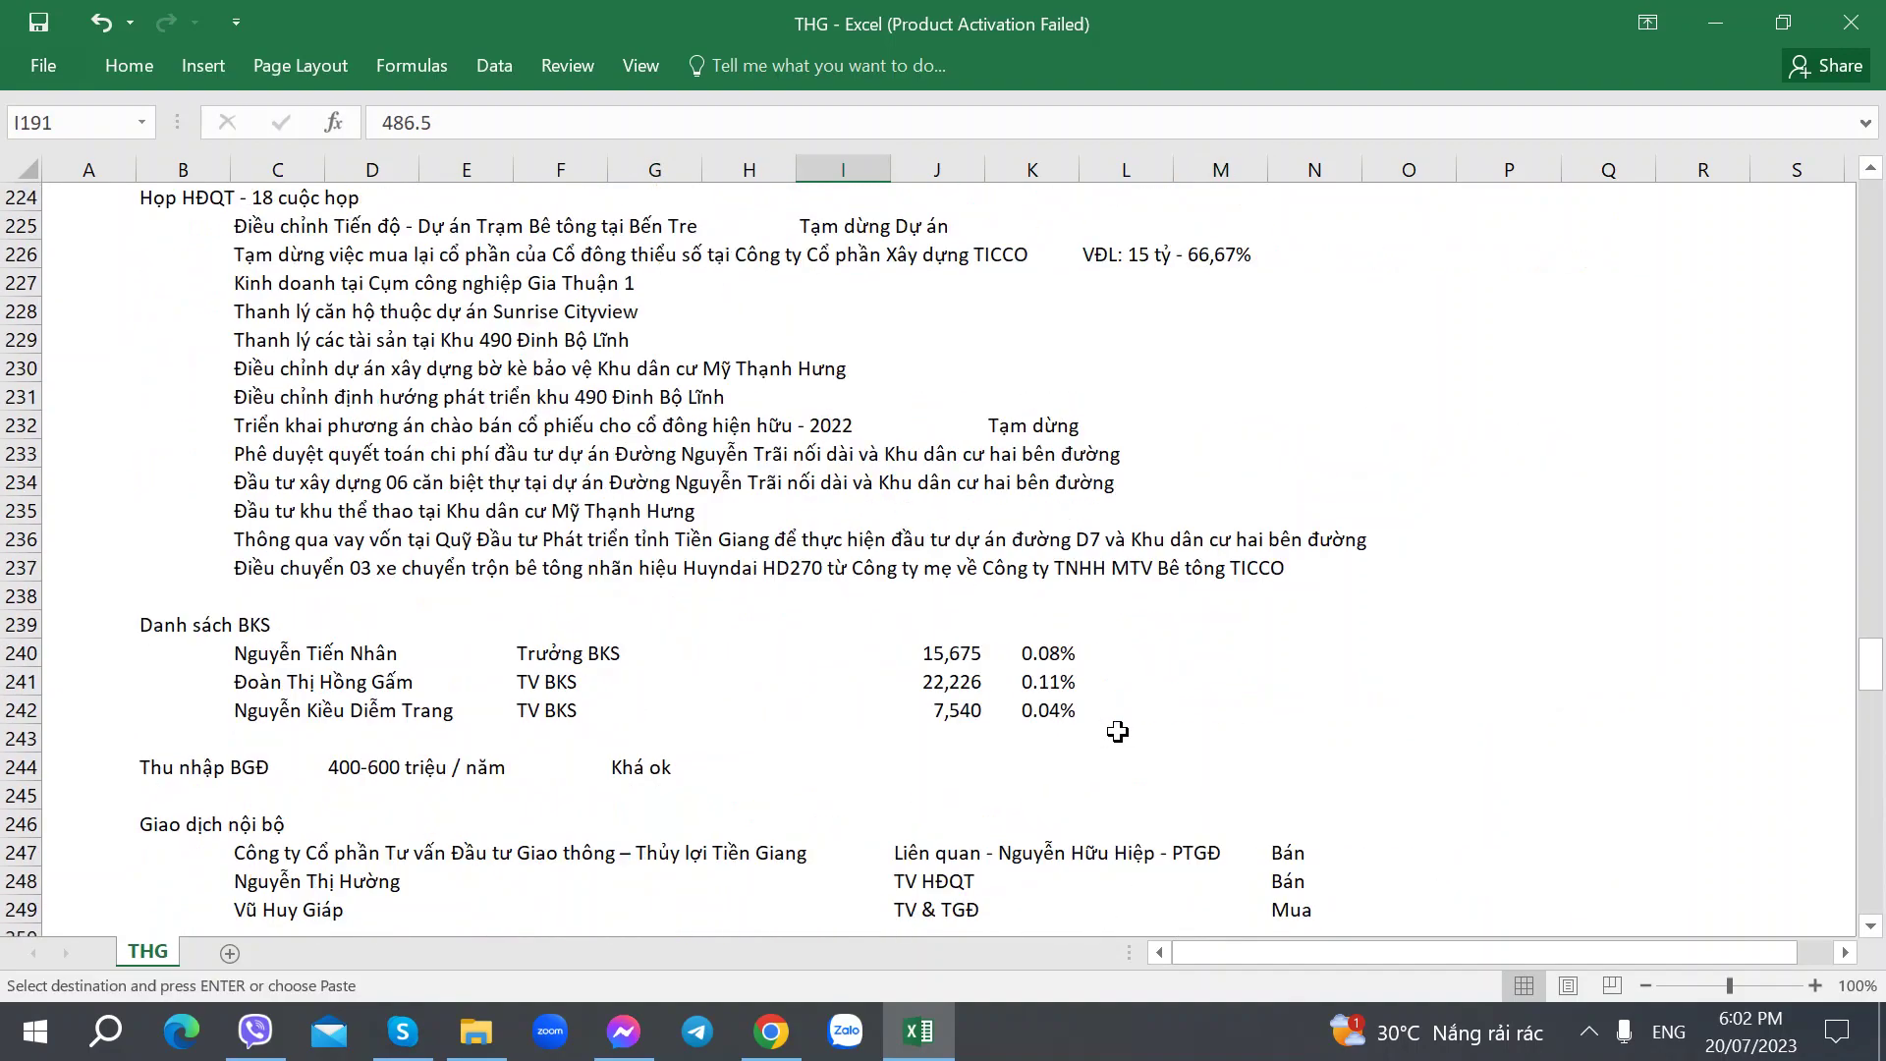
Step: Examine note 10 (Hàng tồn kho) in the 2022 annual report, including the work-in-progress breakdown and the real-estate project details
scroll(1116, 732, down, 10)
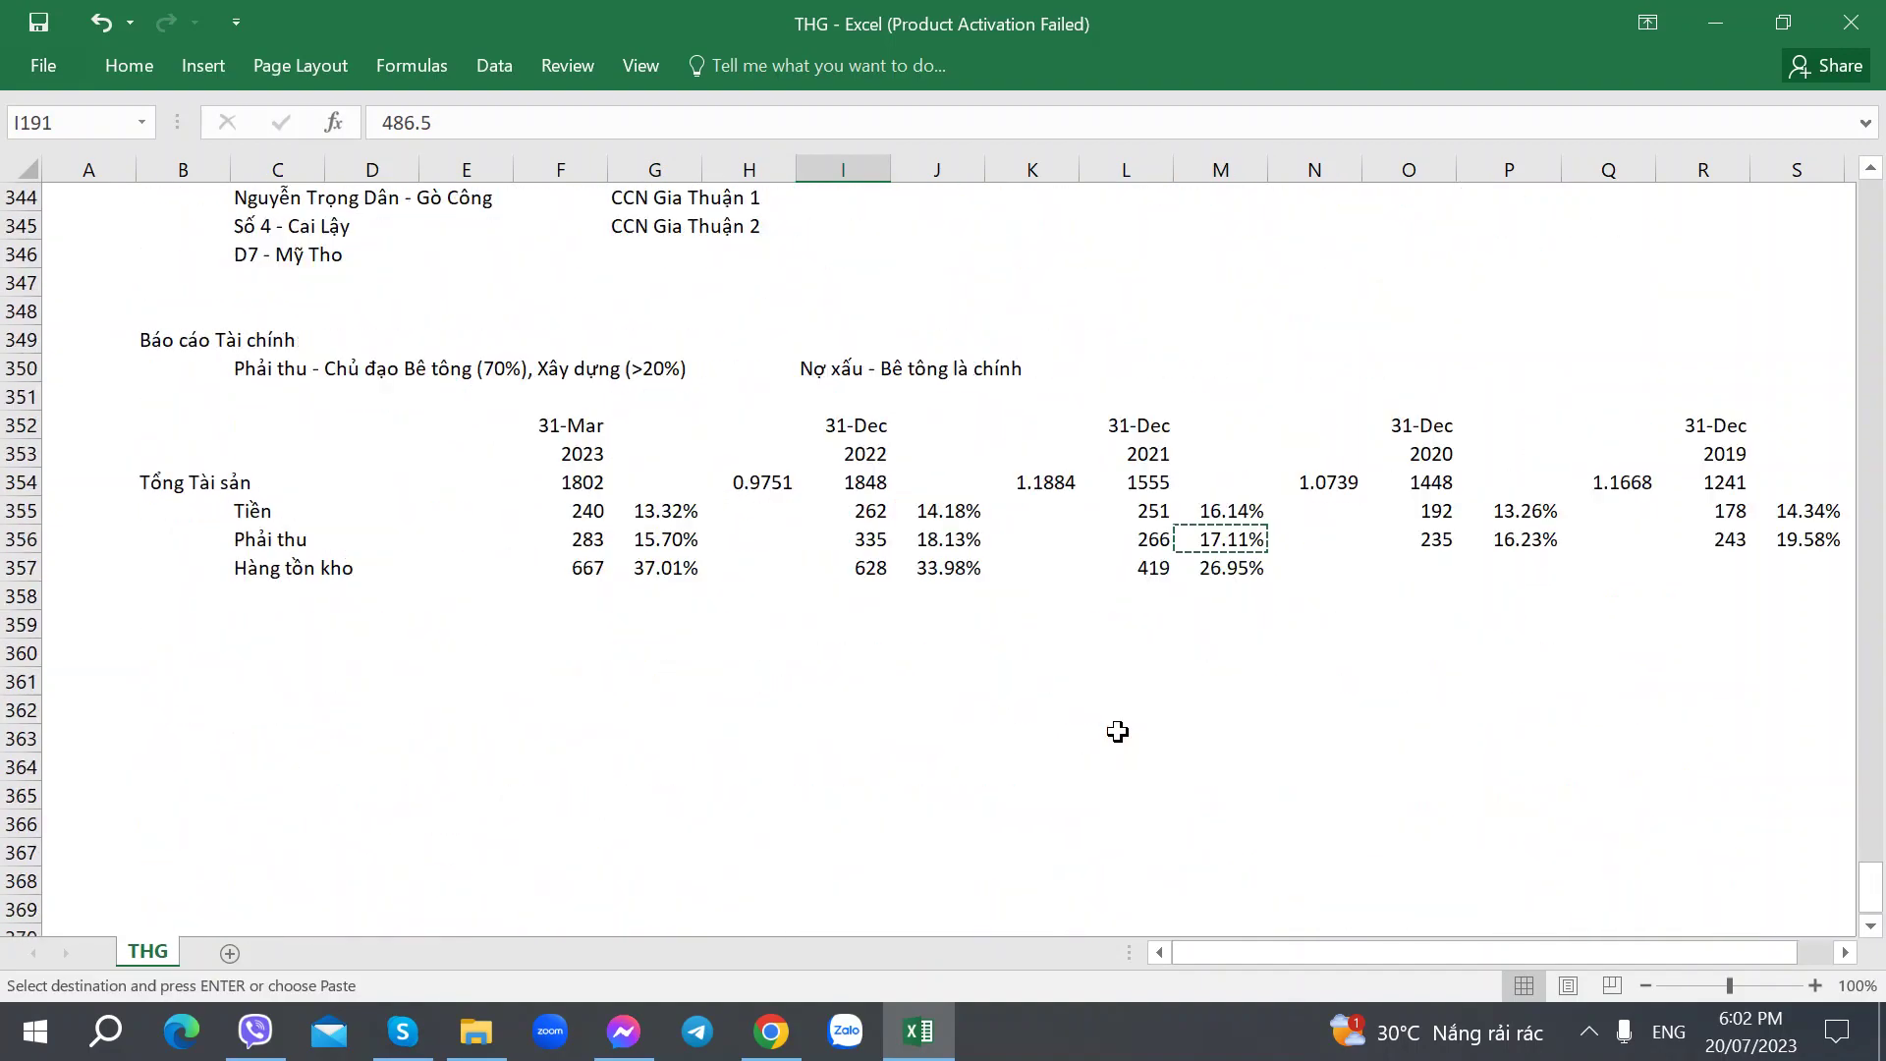
key(alt+Tab)
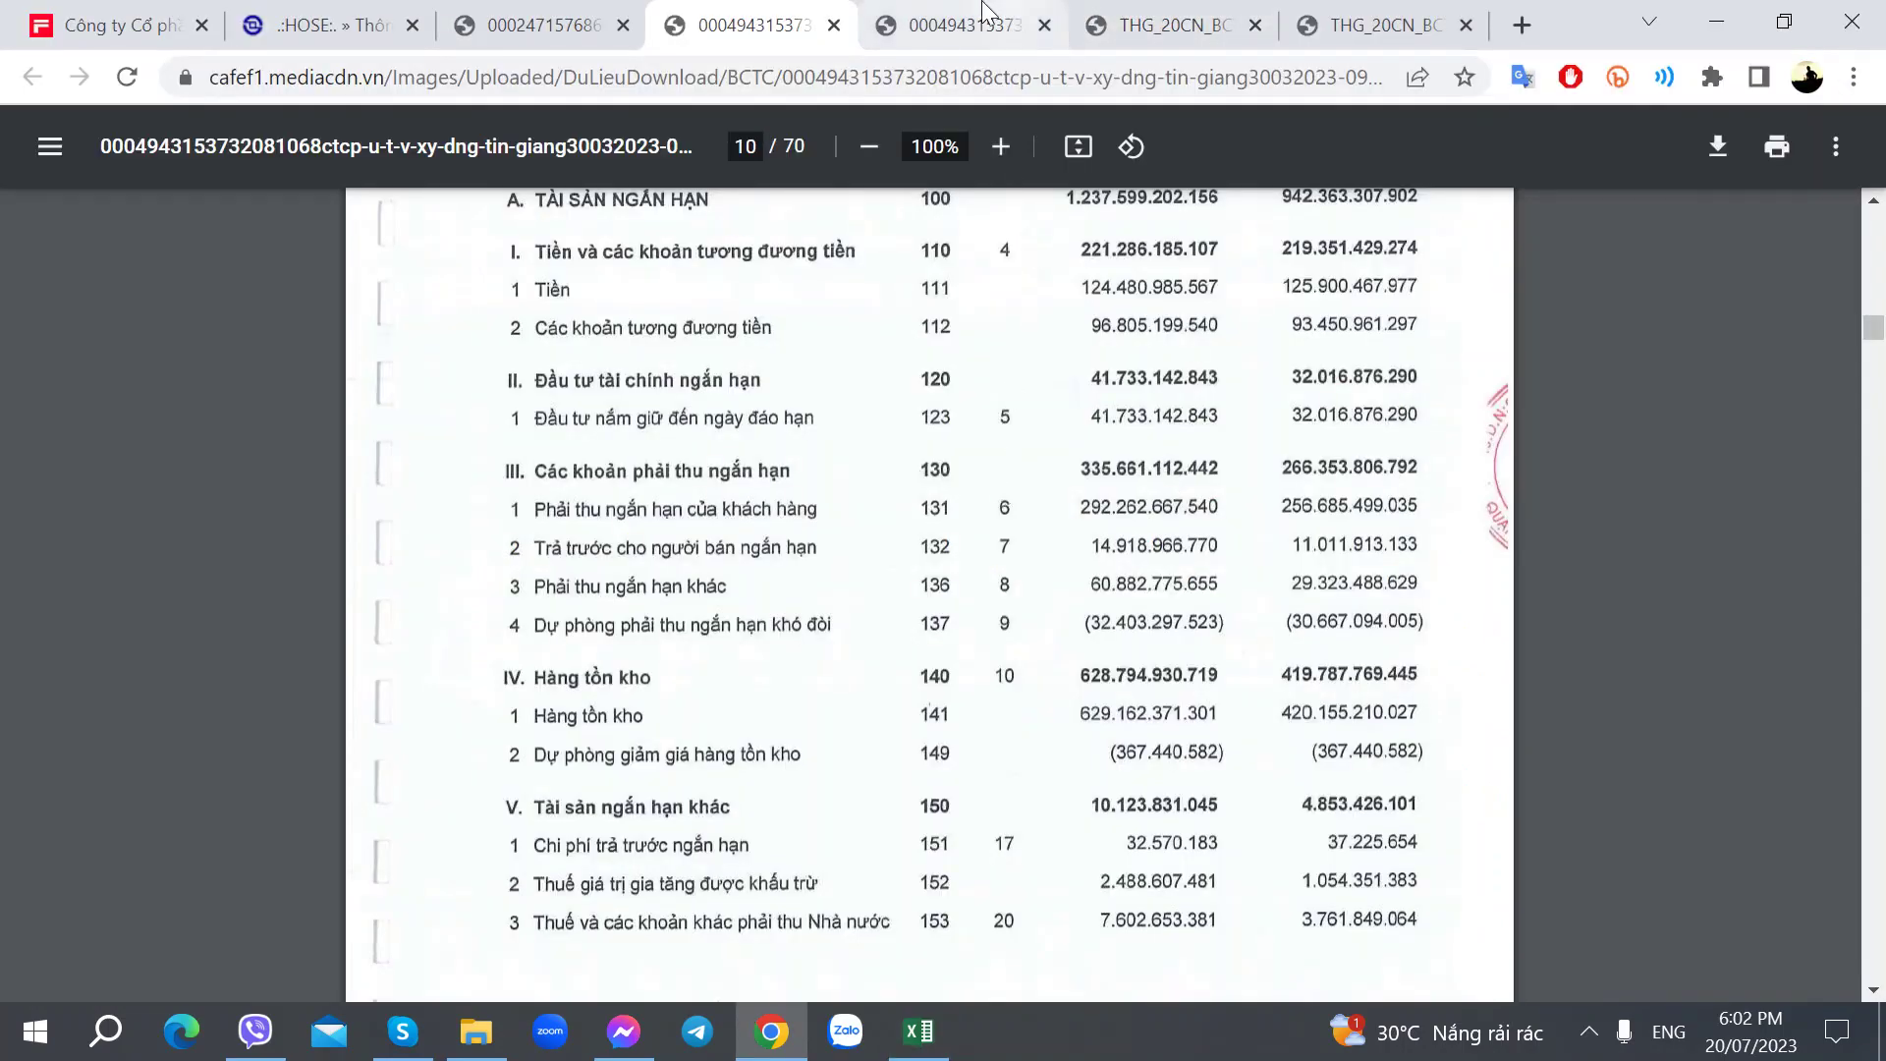
click(958, 25)
scroll(902, 449, down, 10)
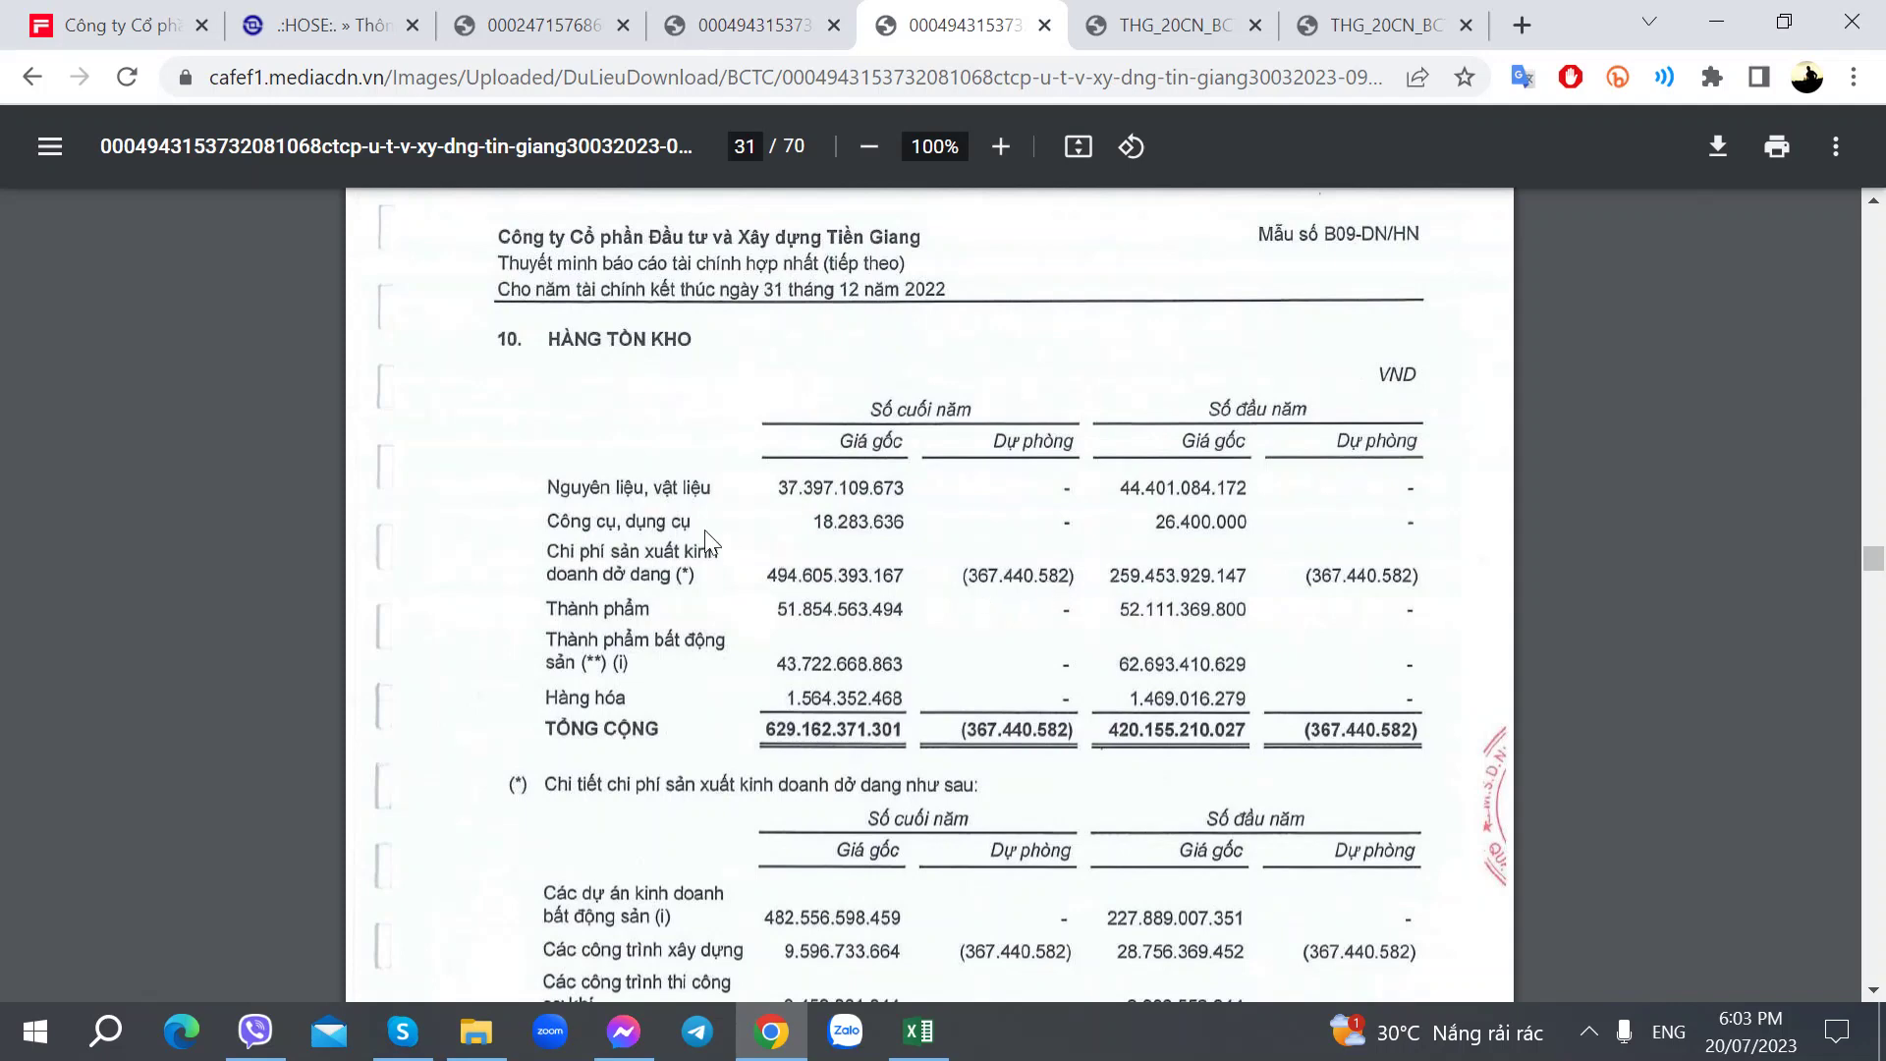
ctrl+scroll(1072, 550, up, 1)
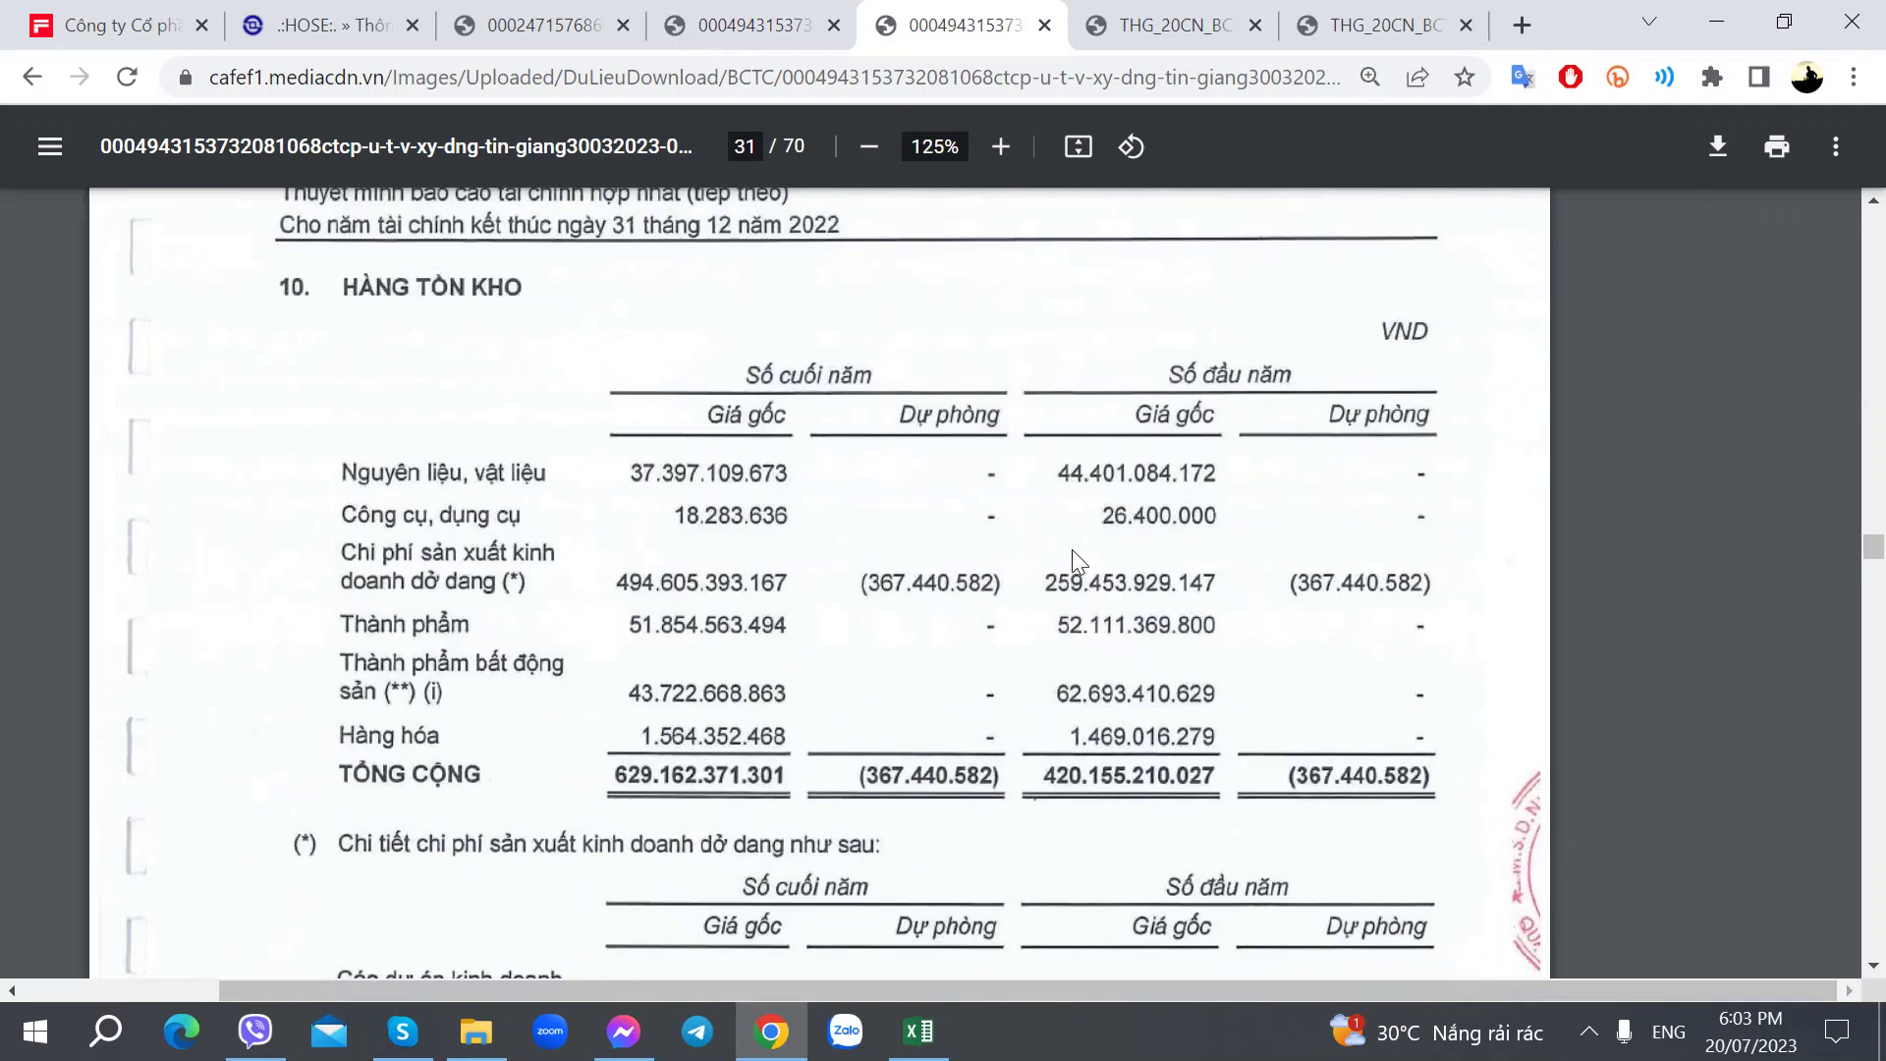
scroll(1129, 988, left, 2)
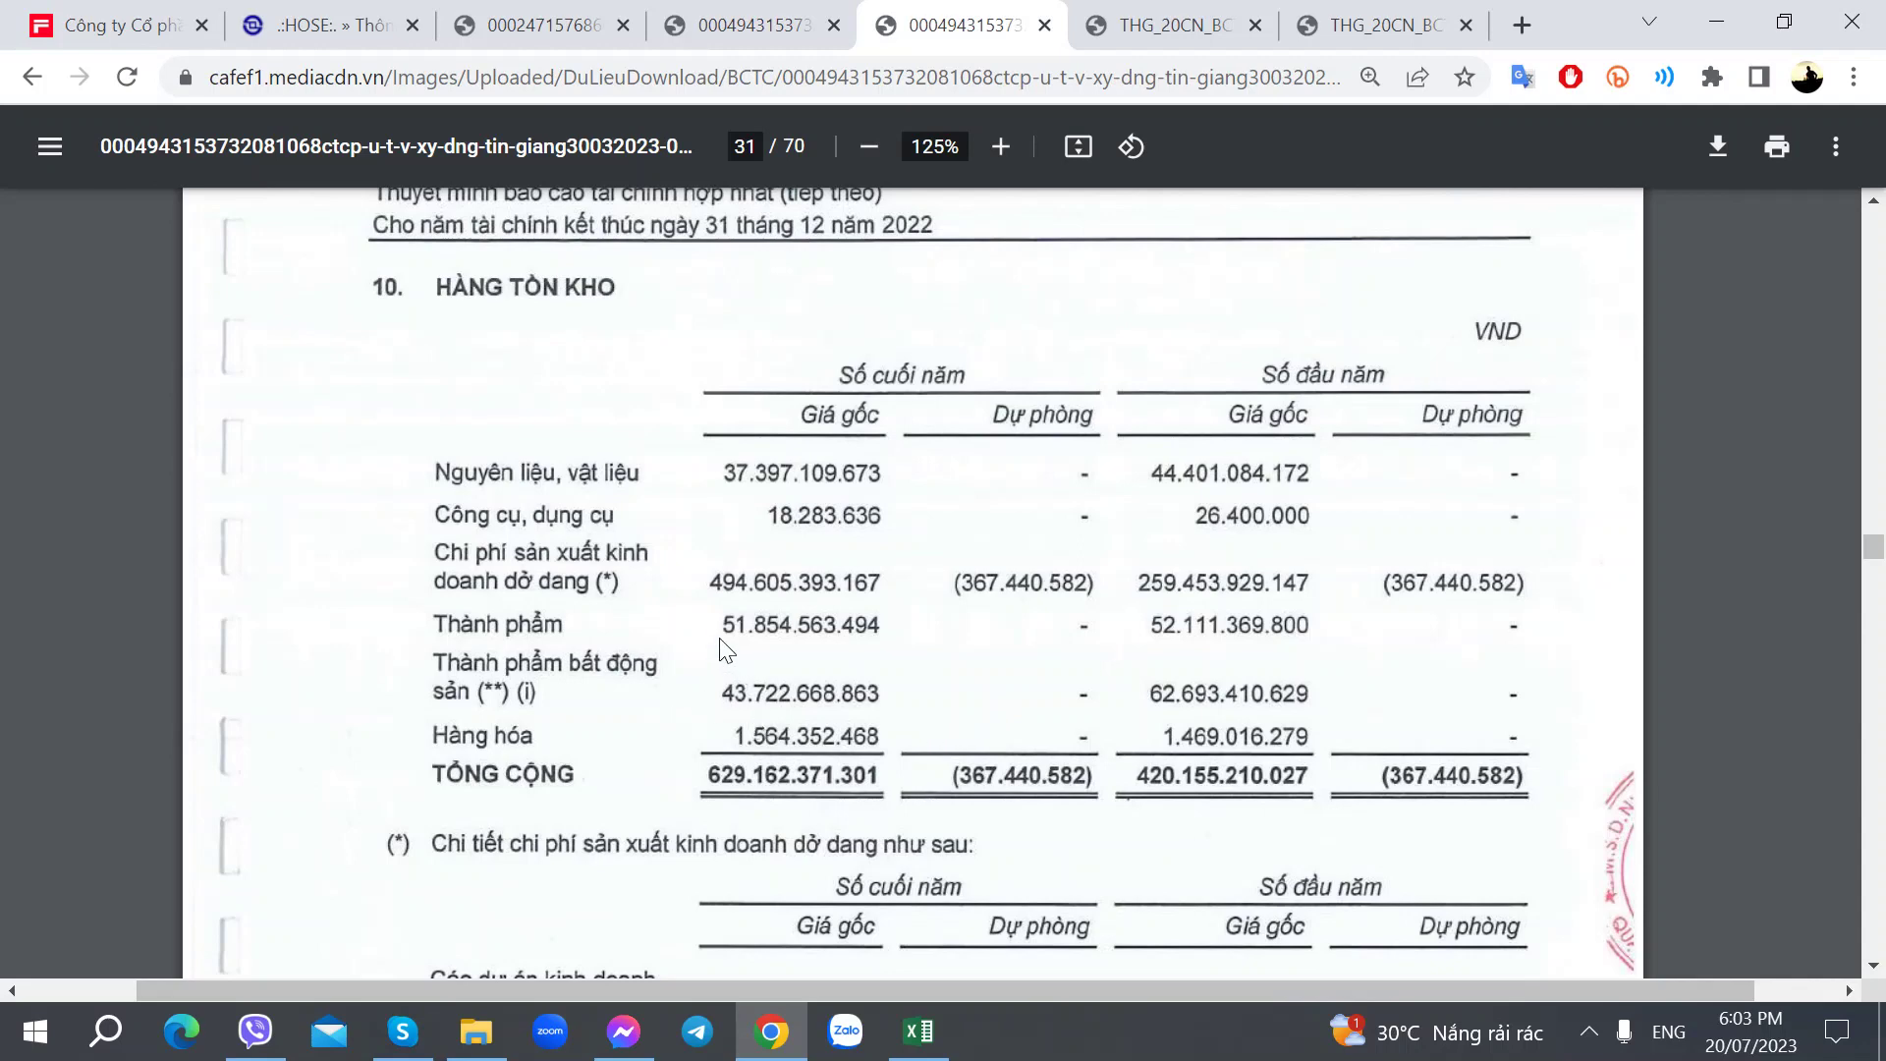
scroll(725, 648, down, 5)
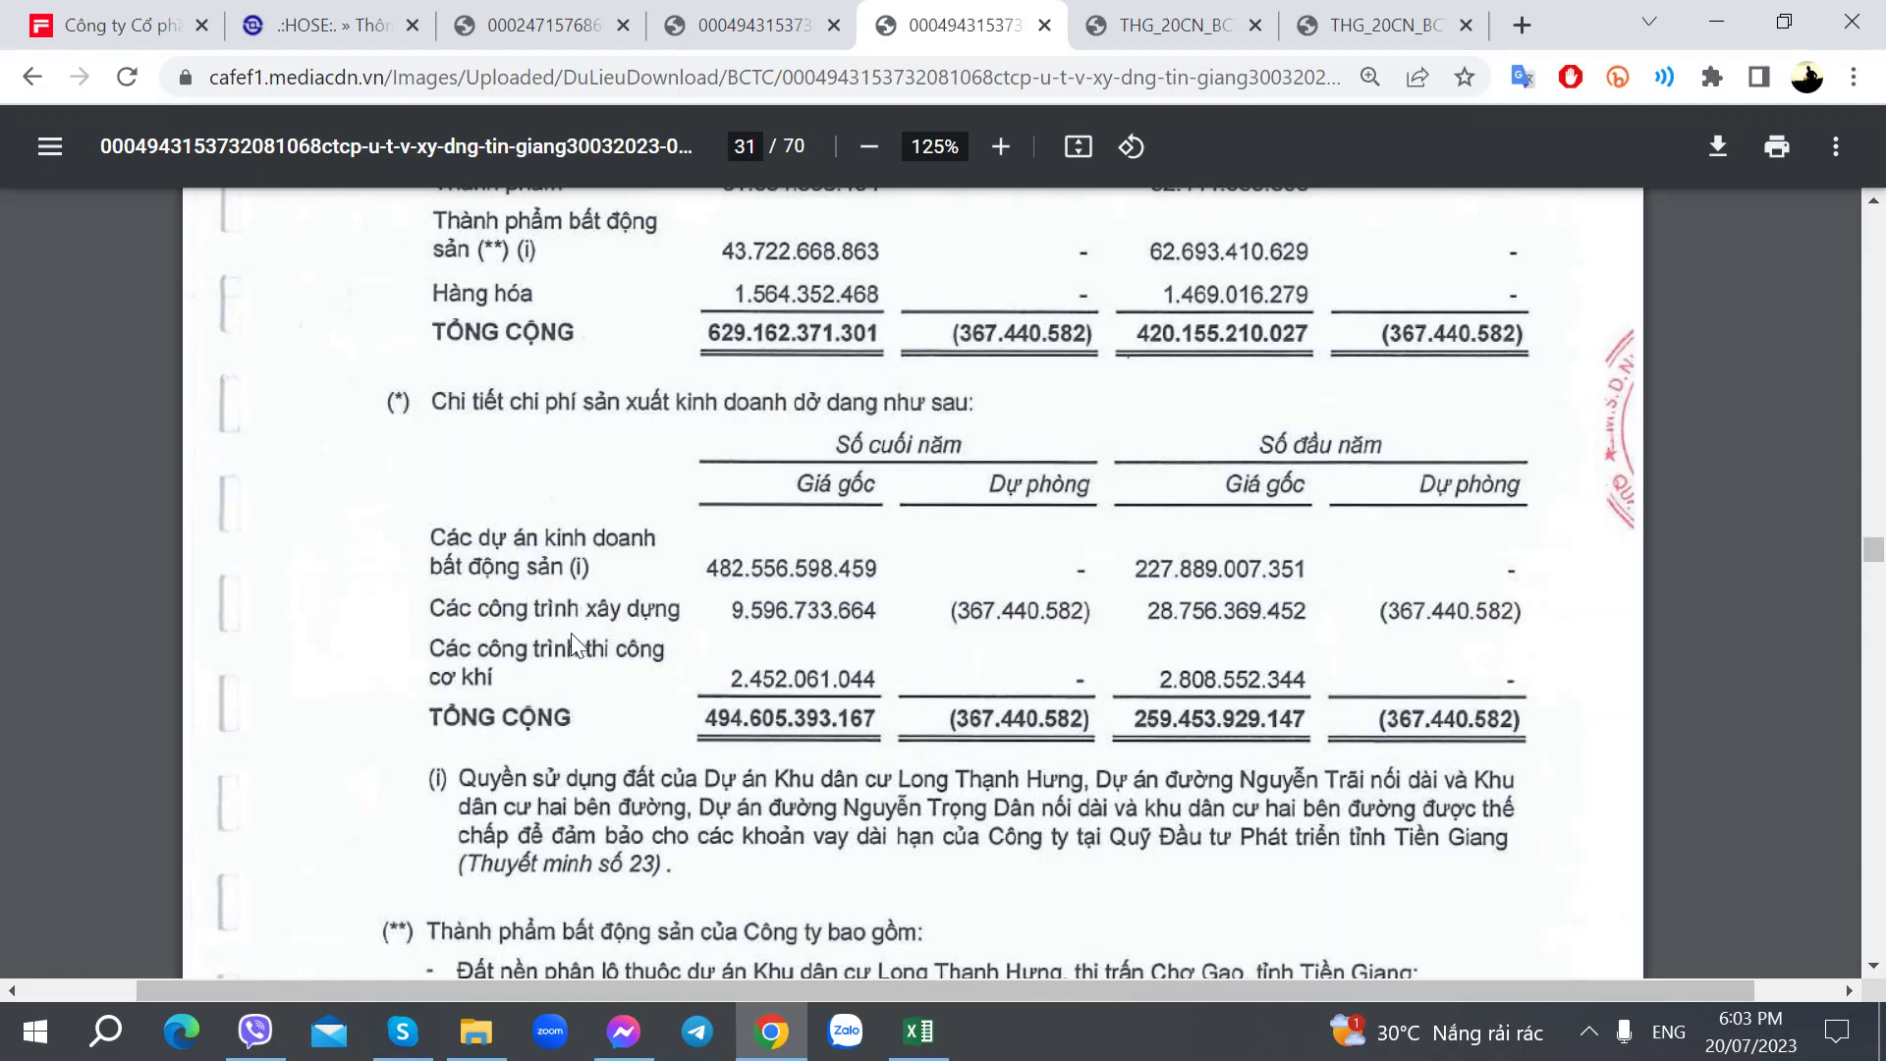
scroll(575, 646, up, 5)
scroll(491, 619, down, 5)
scroll(406, 592, down, 1)
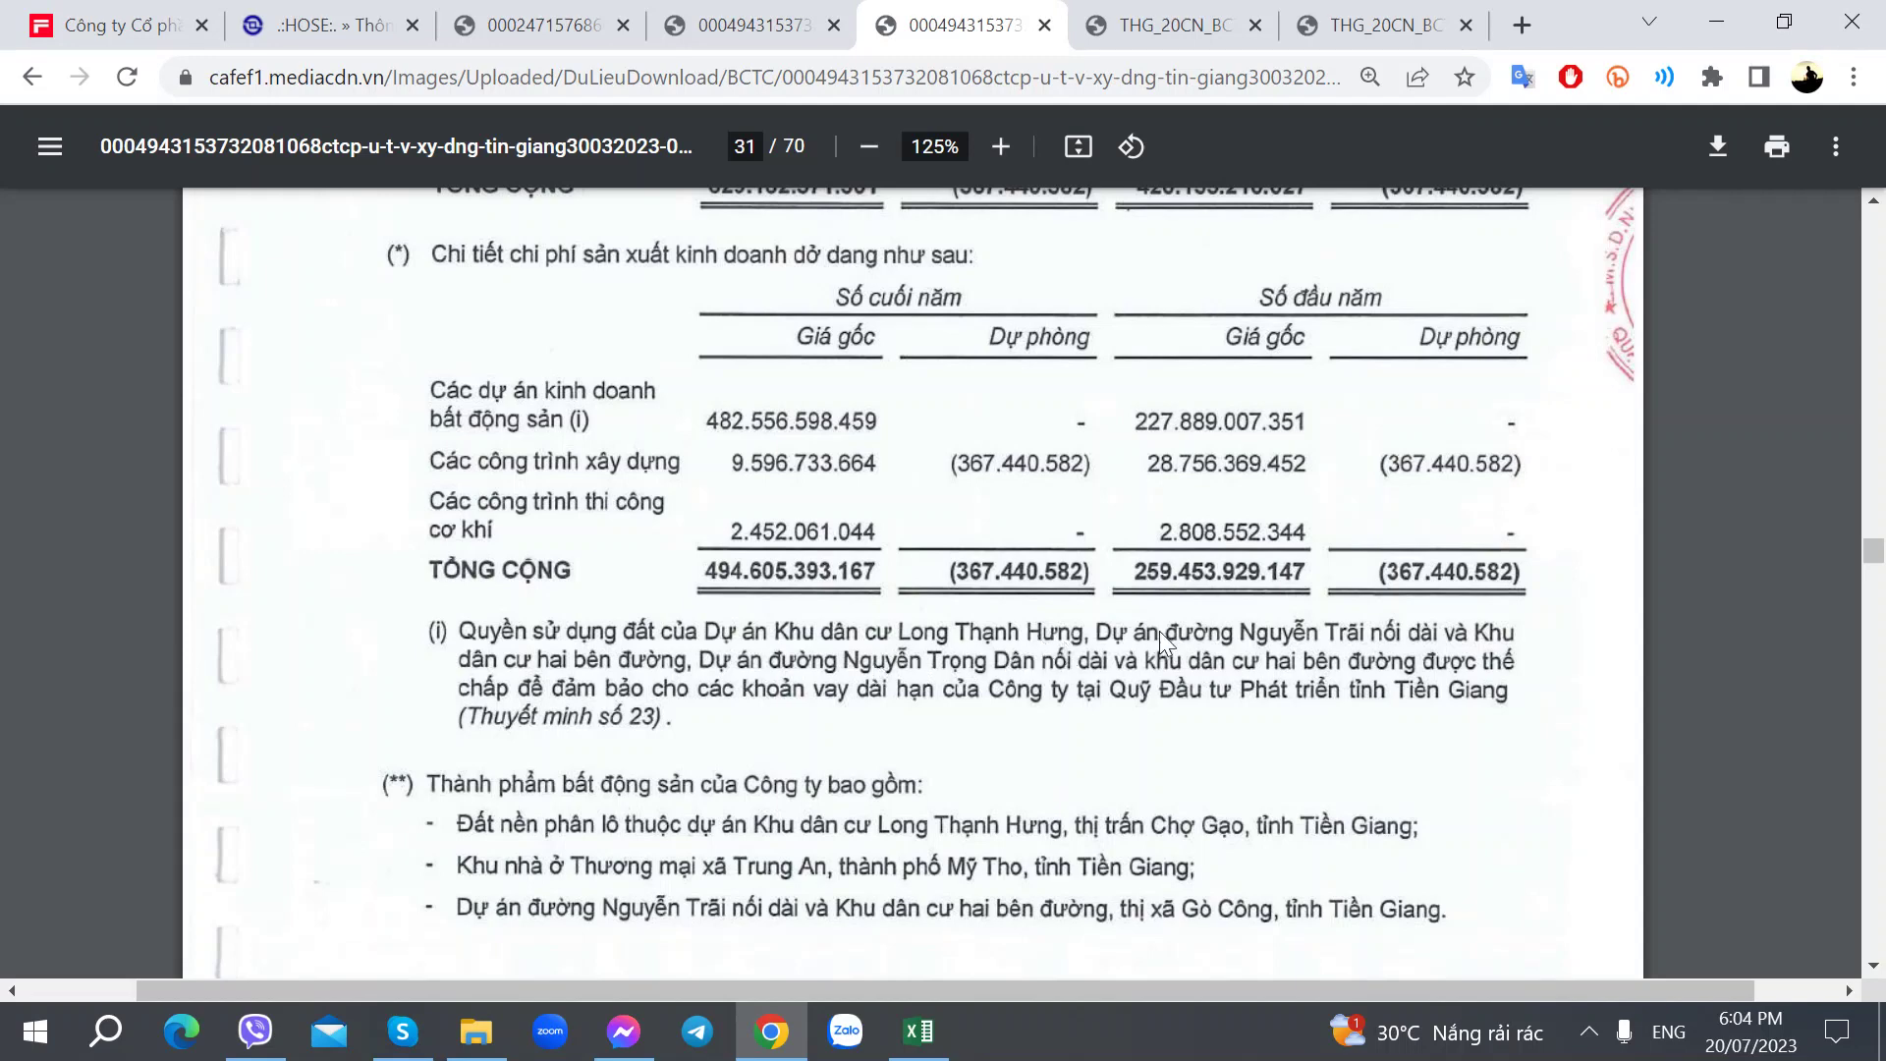
Step: Insert a blank row at row 351 of the THG sheet, beneath the receivables note
key(alt+Tab)
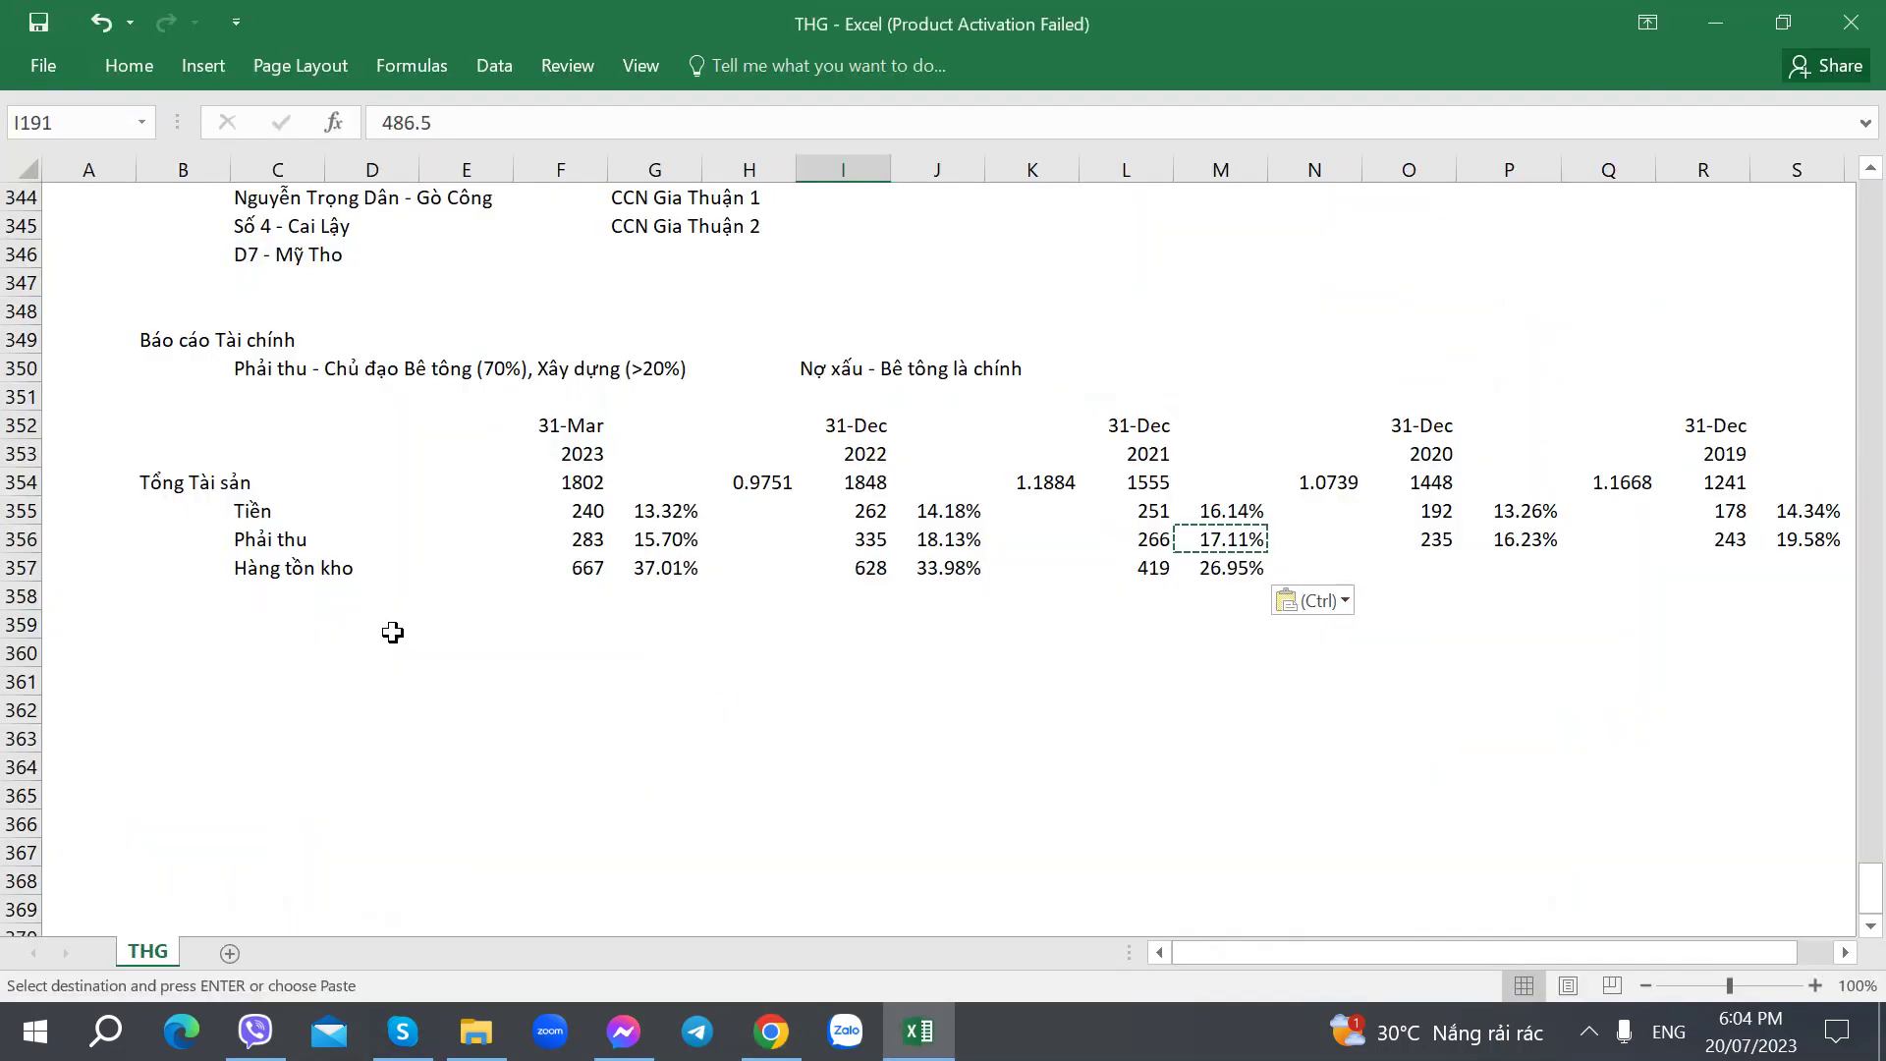
click(383, 619)
key(alt+Tab)
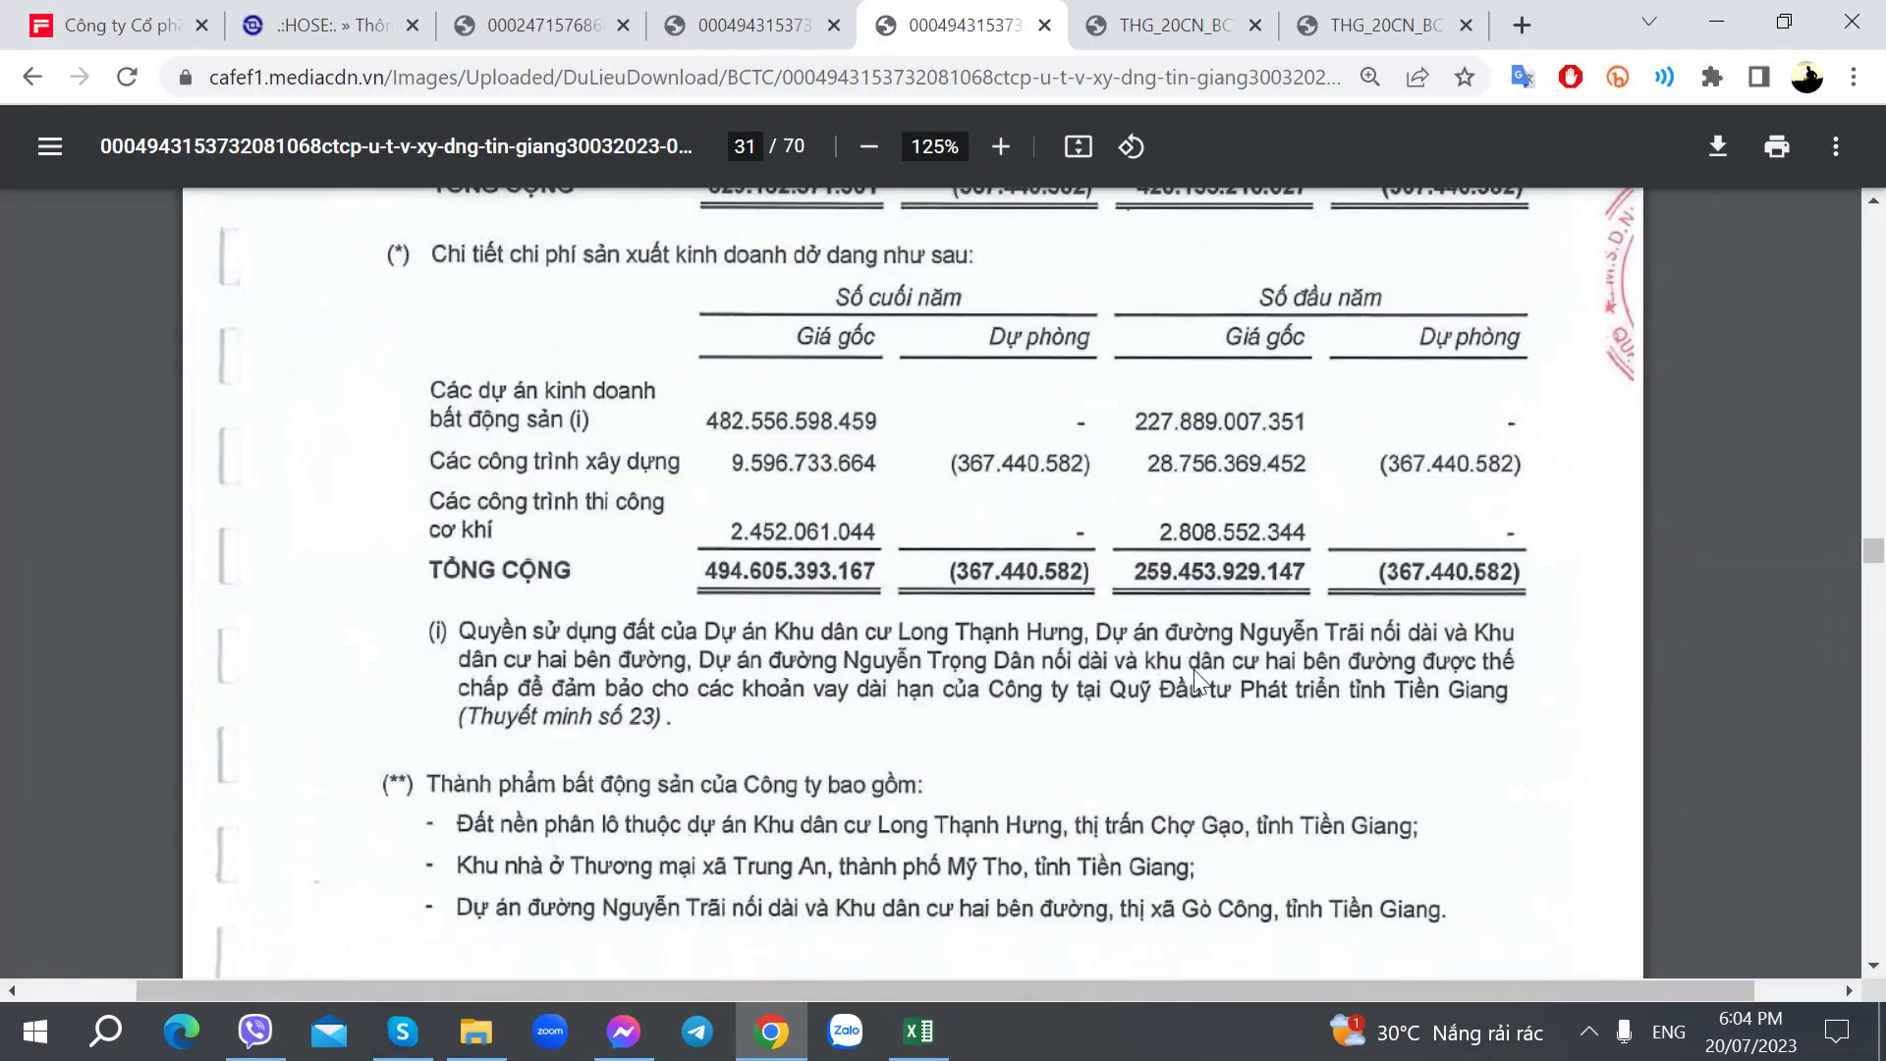
key(alt+Tab)
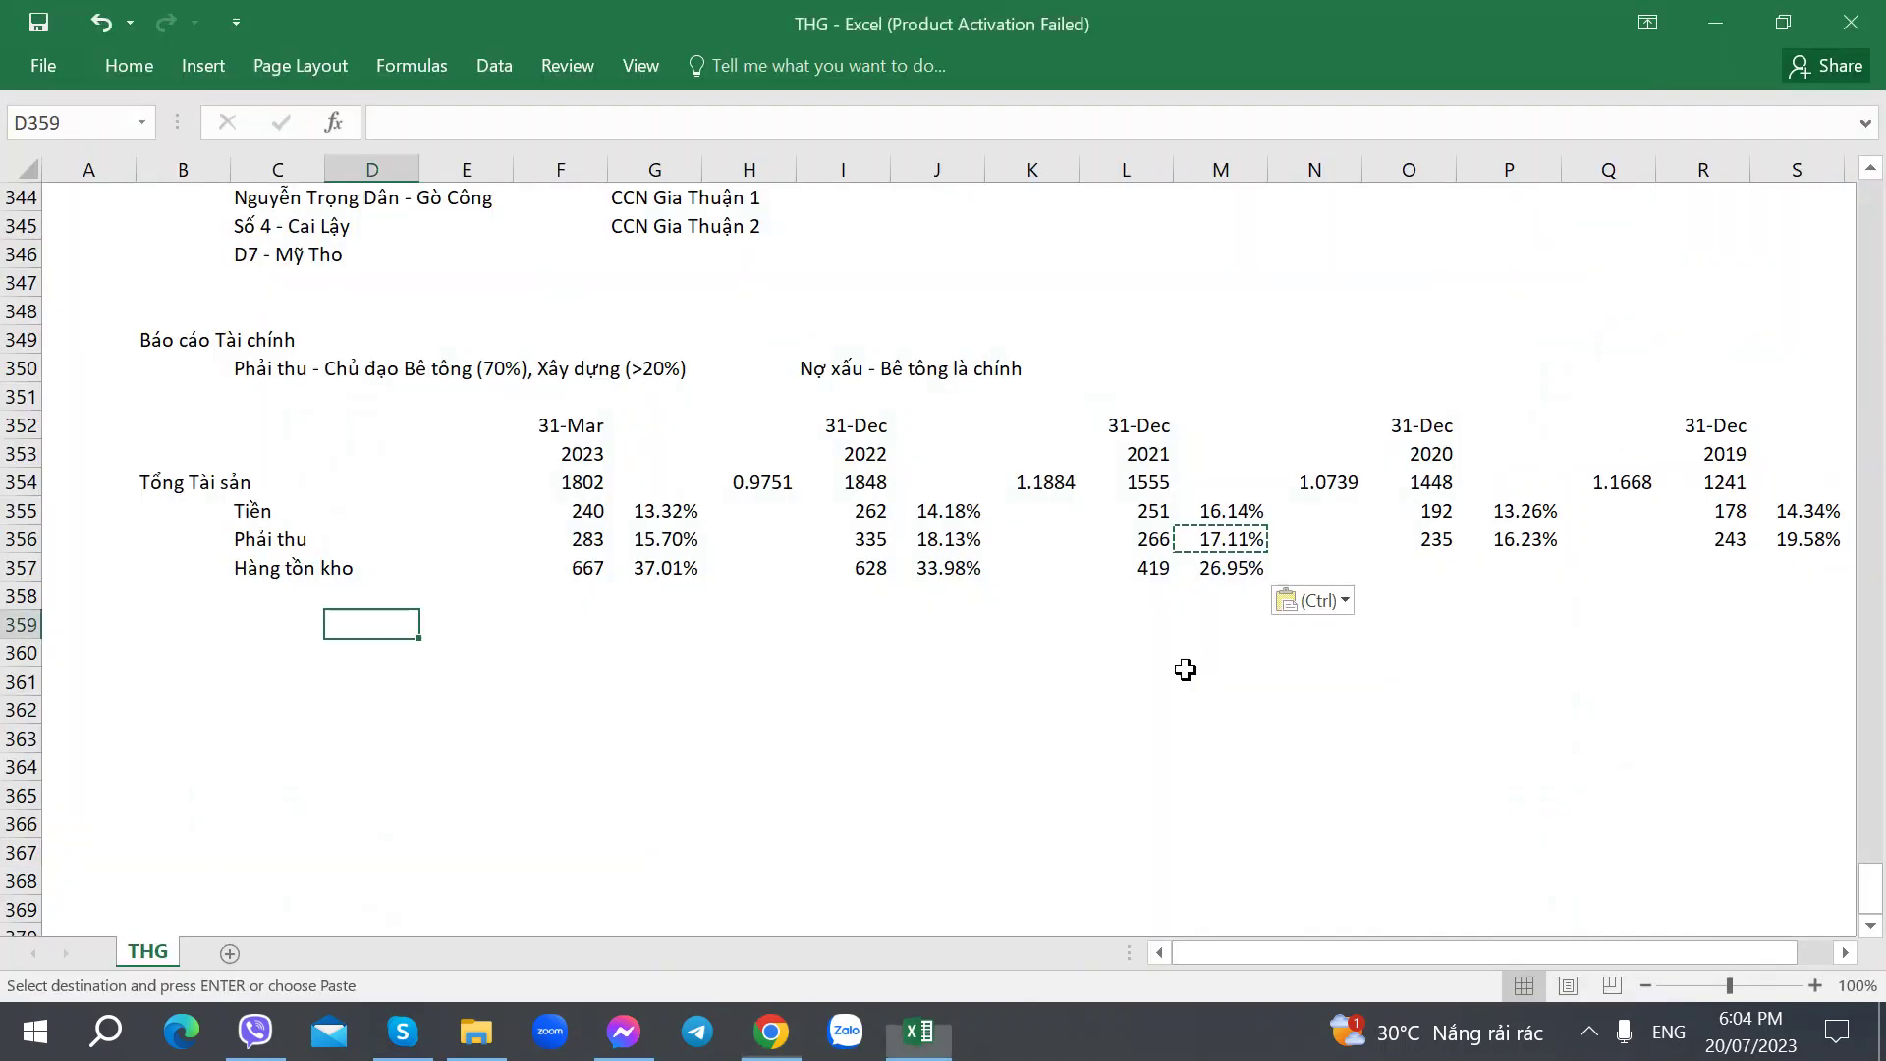
right_click(30, 398)
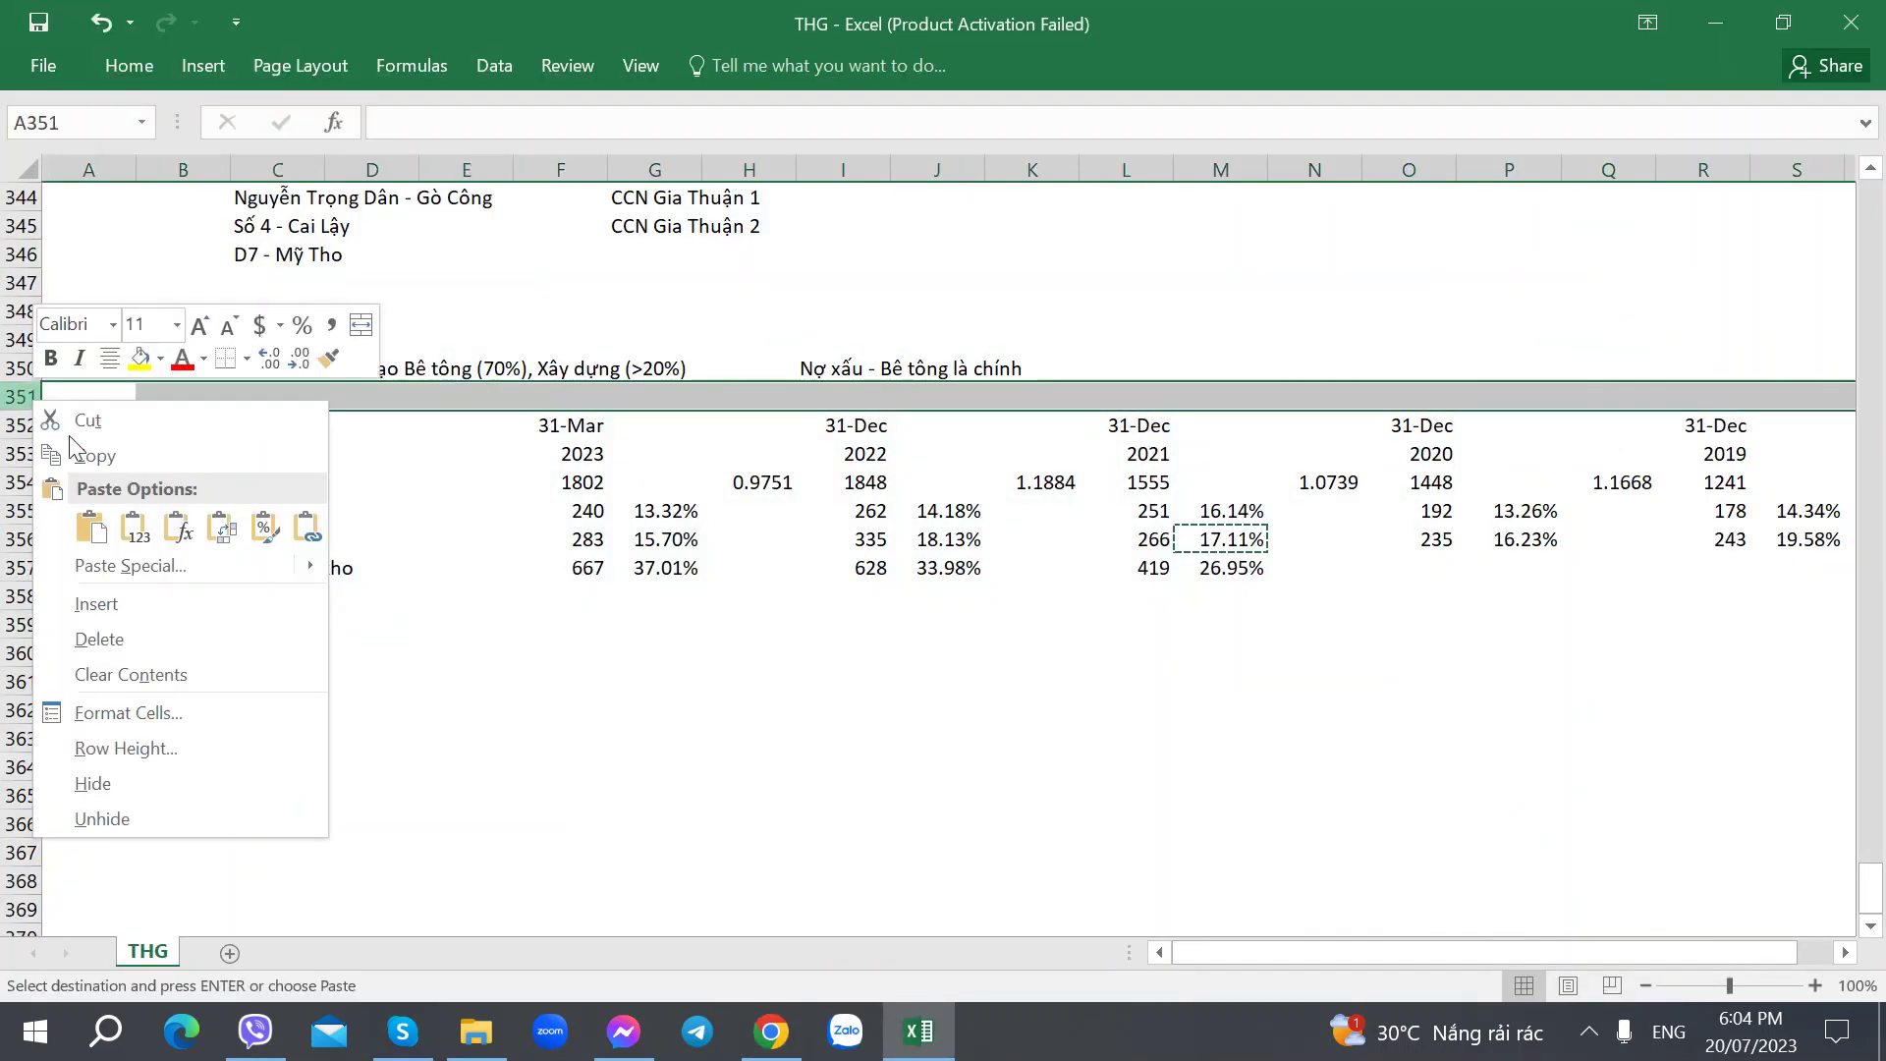
click(139, 609)
click(173, 619)
Step: Begin an inventory note in C351 with "Hàng tồn kho - Chủ yếu BĐS -", using the report's work-in-progress details
click(270, 381)
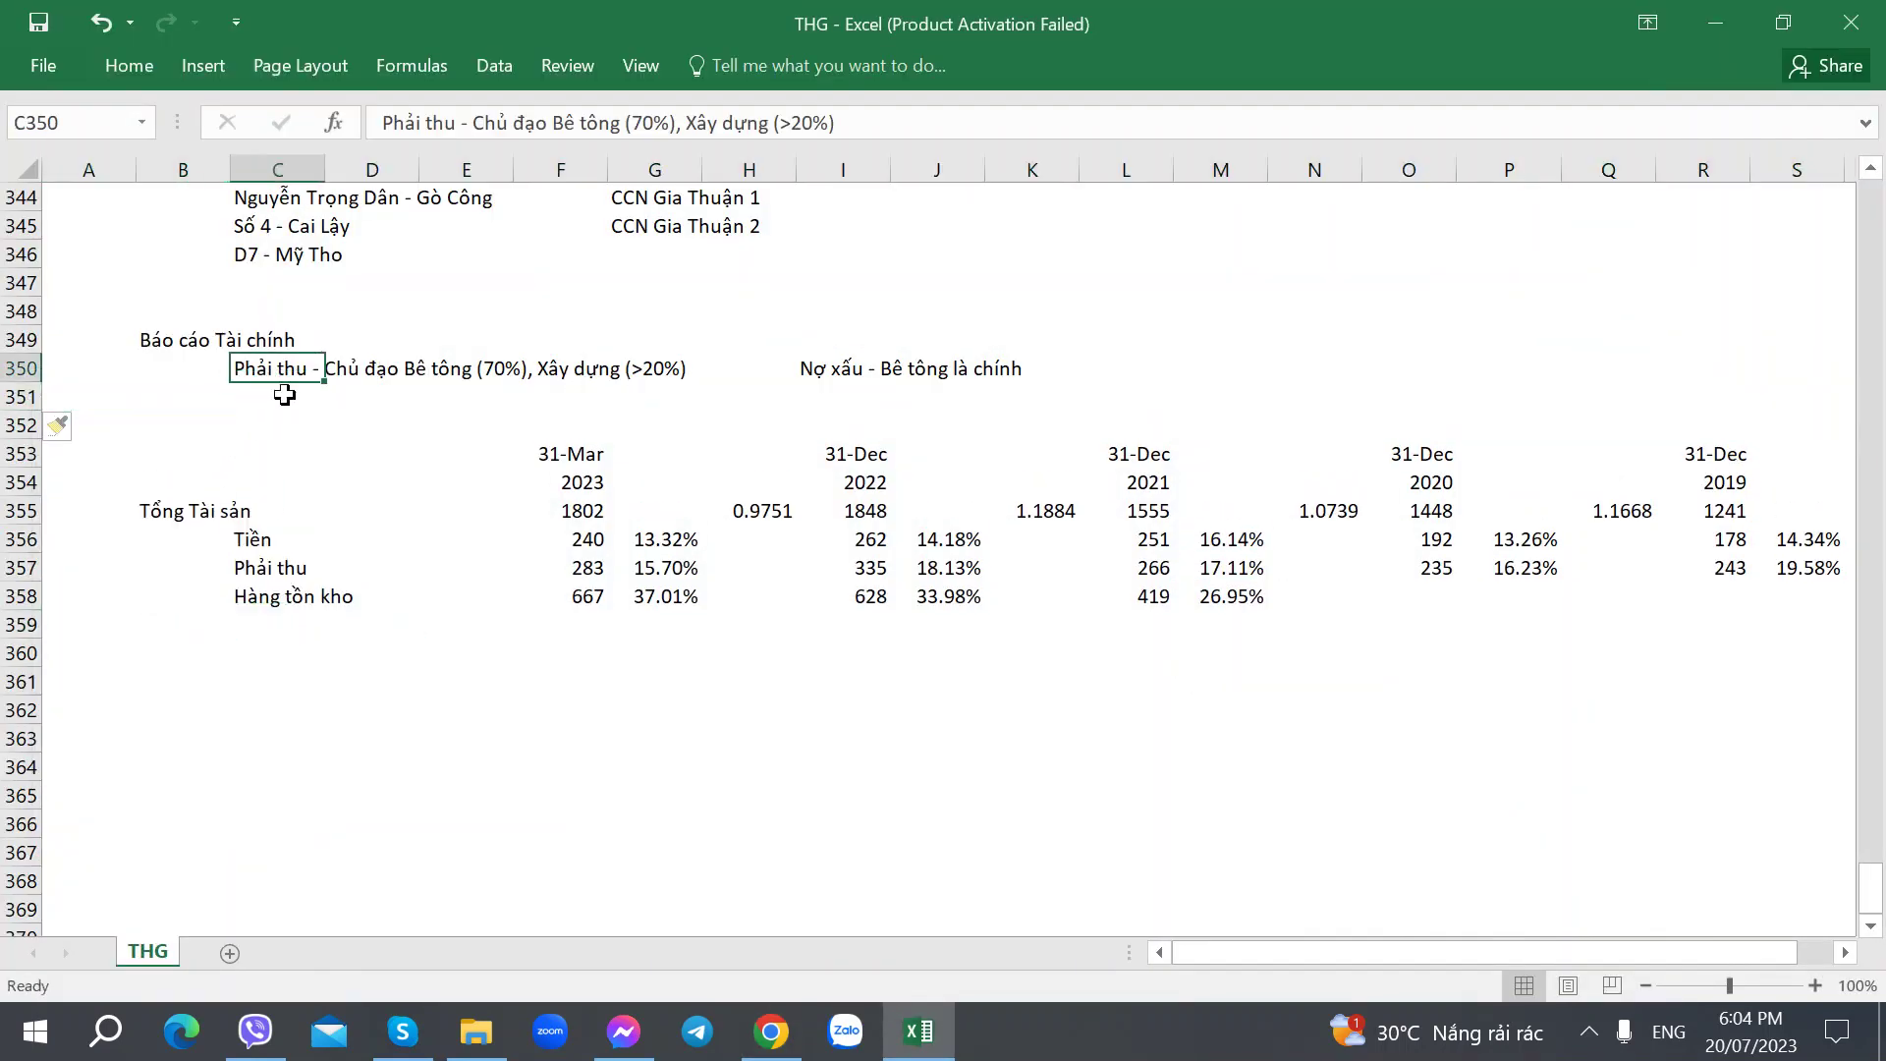
click(271, 391)
text(Hàng tồn kho )
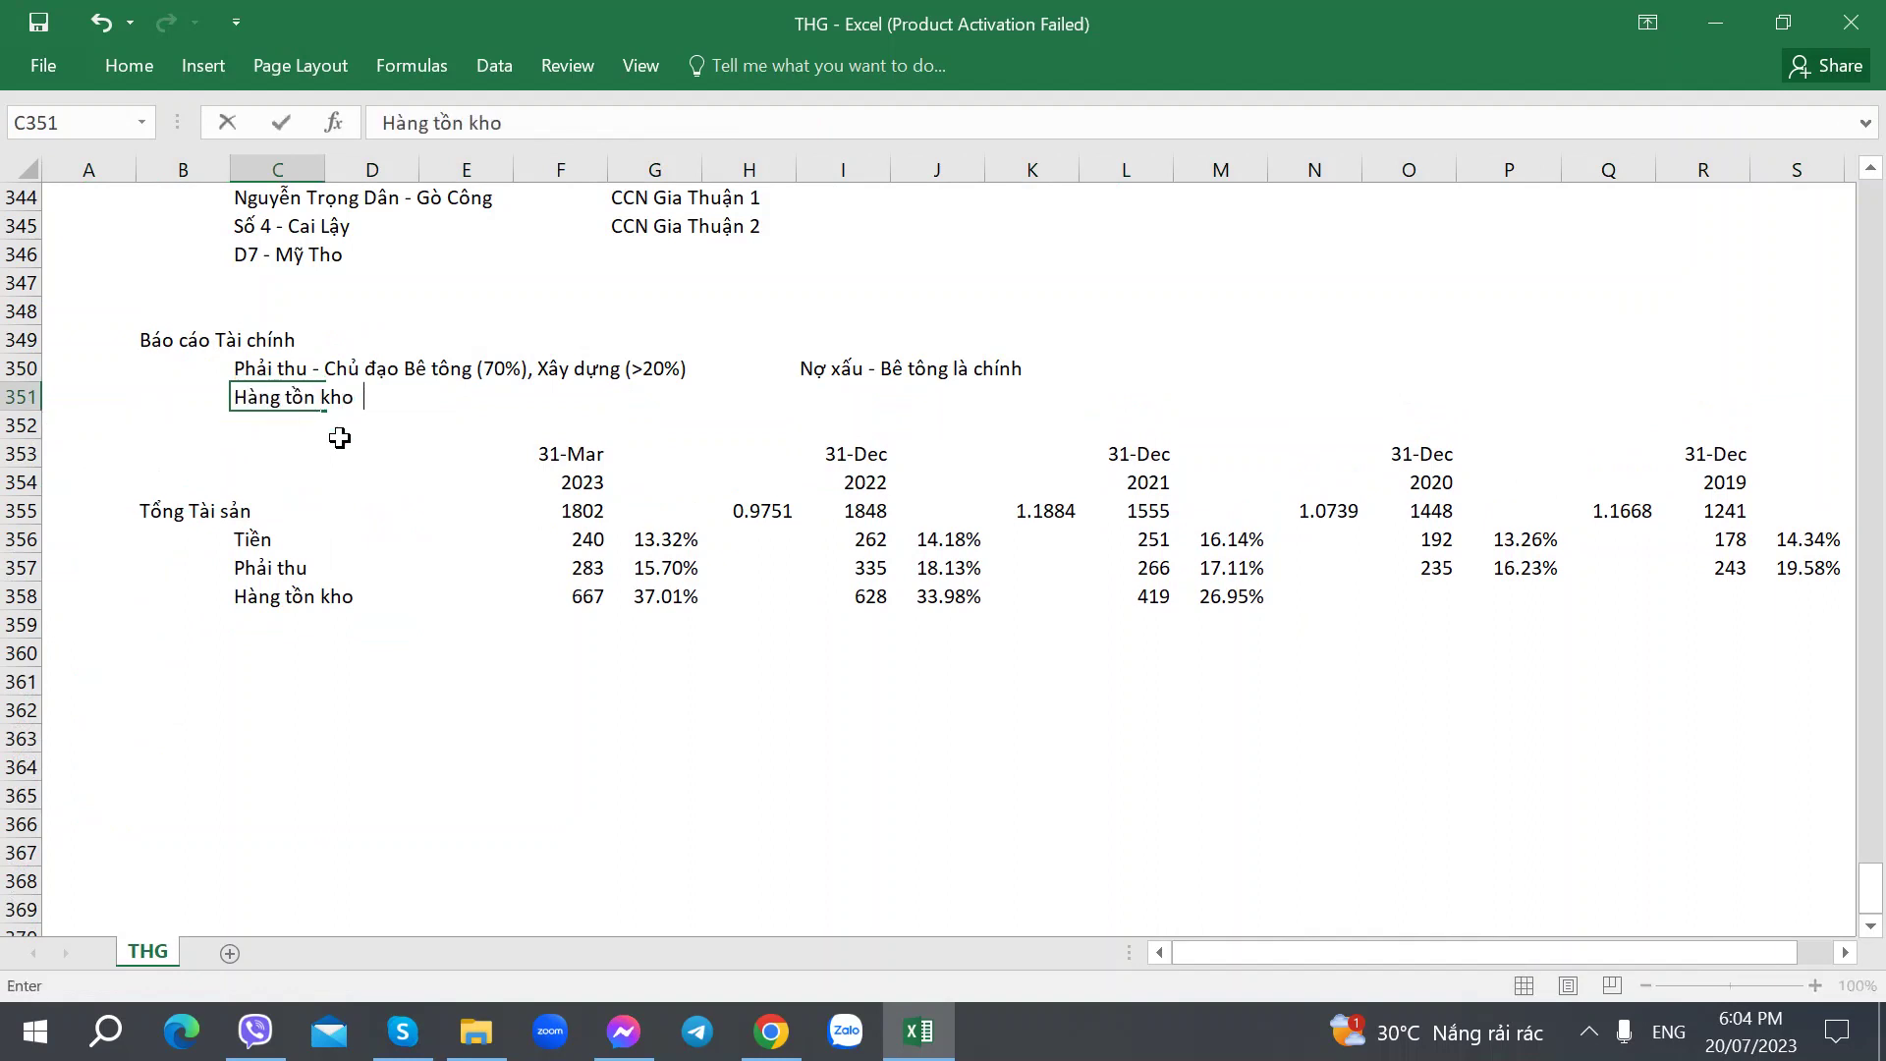
text(- Chủ yếu BĐS -)
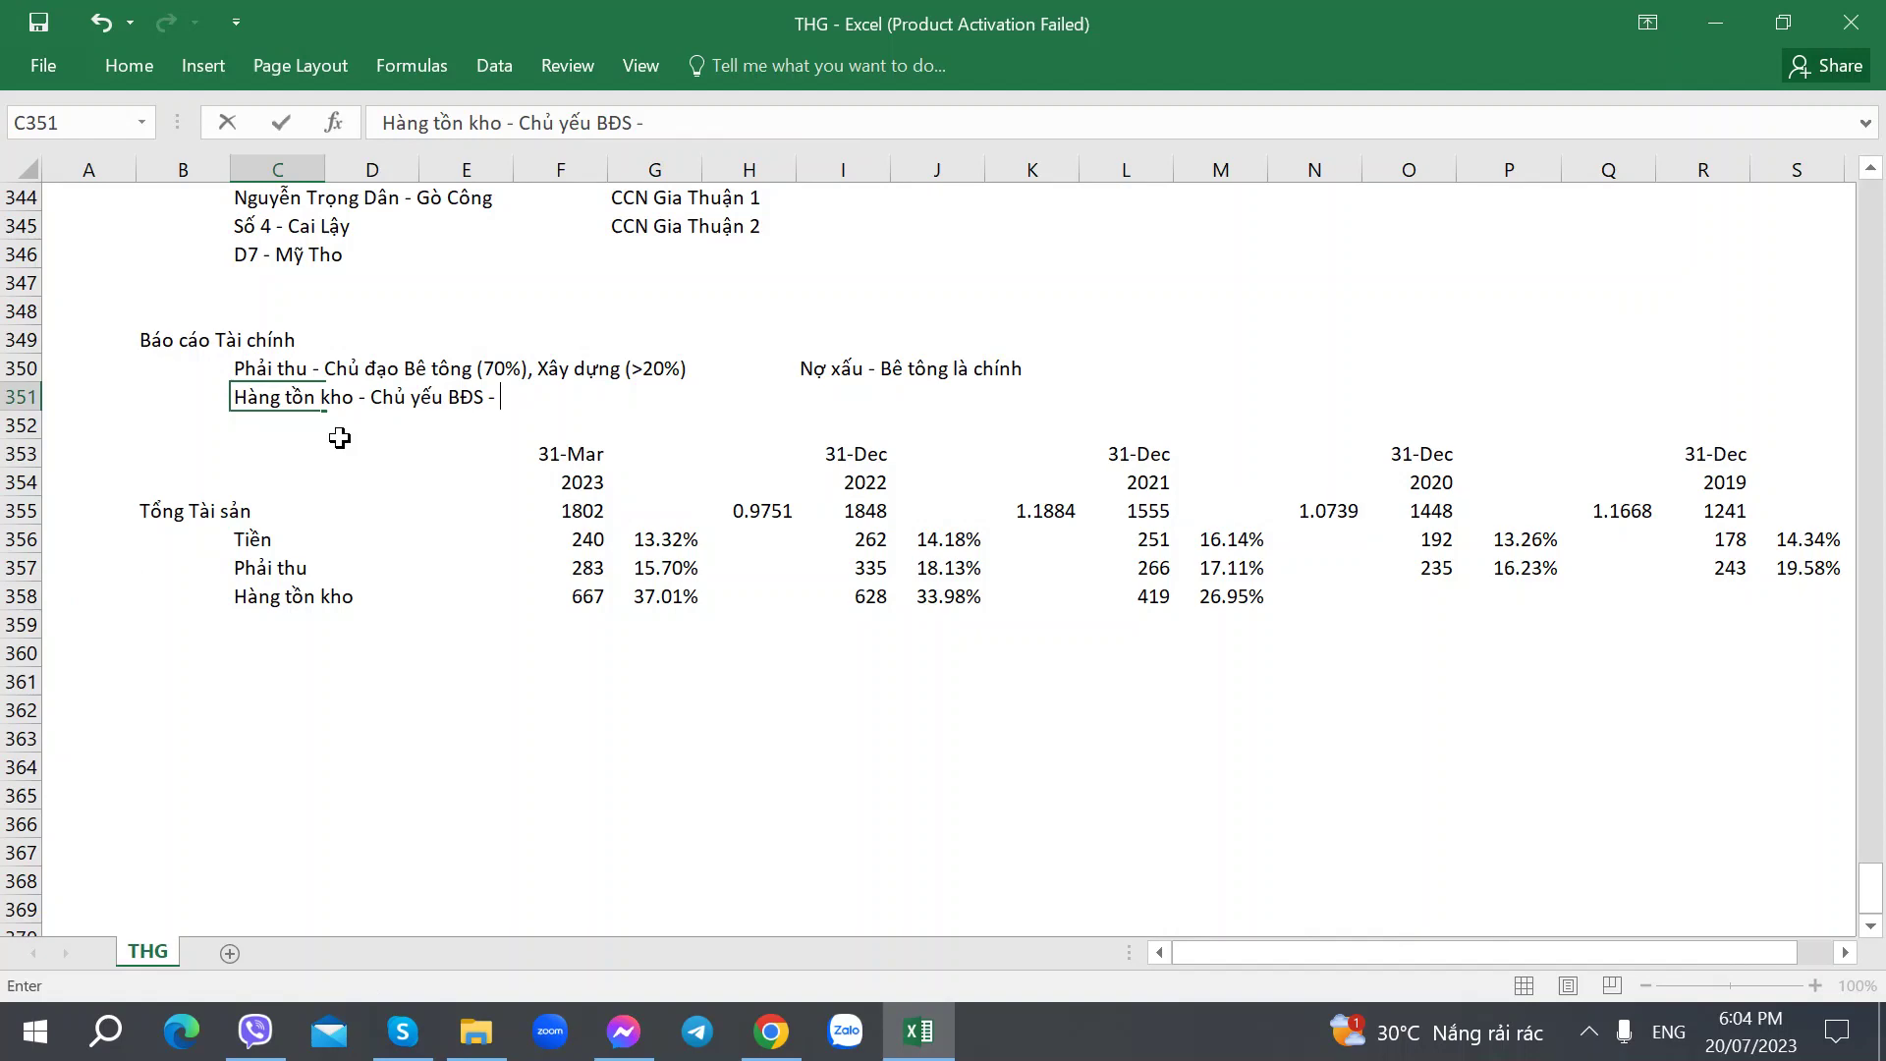
key(alt+Tab)
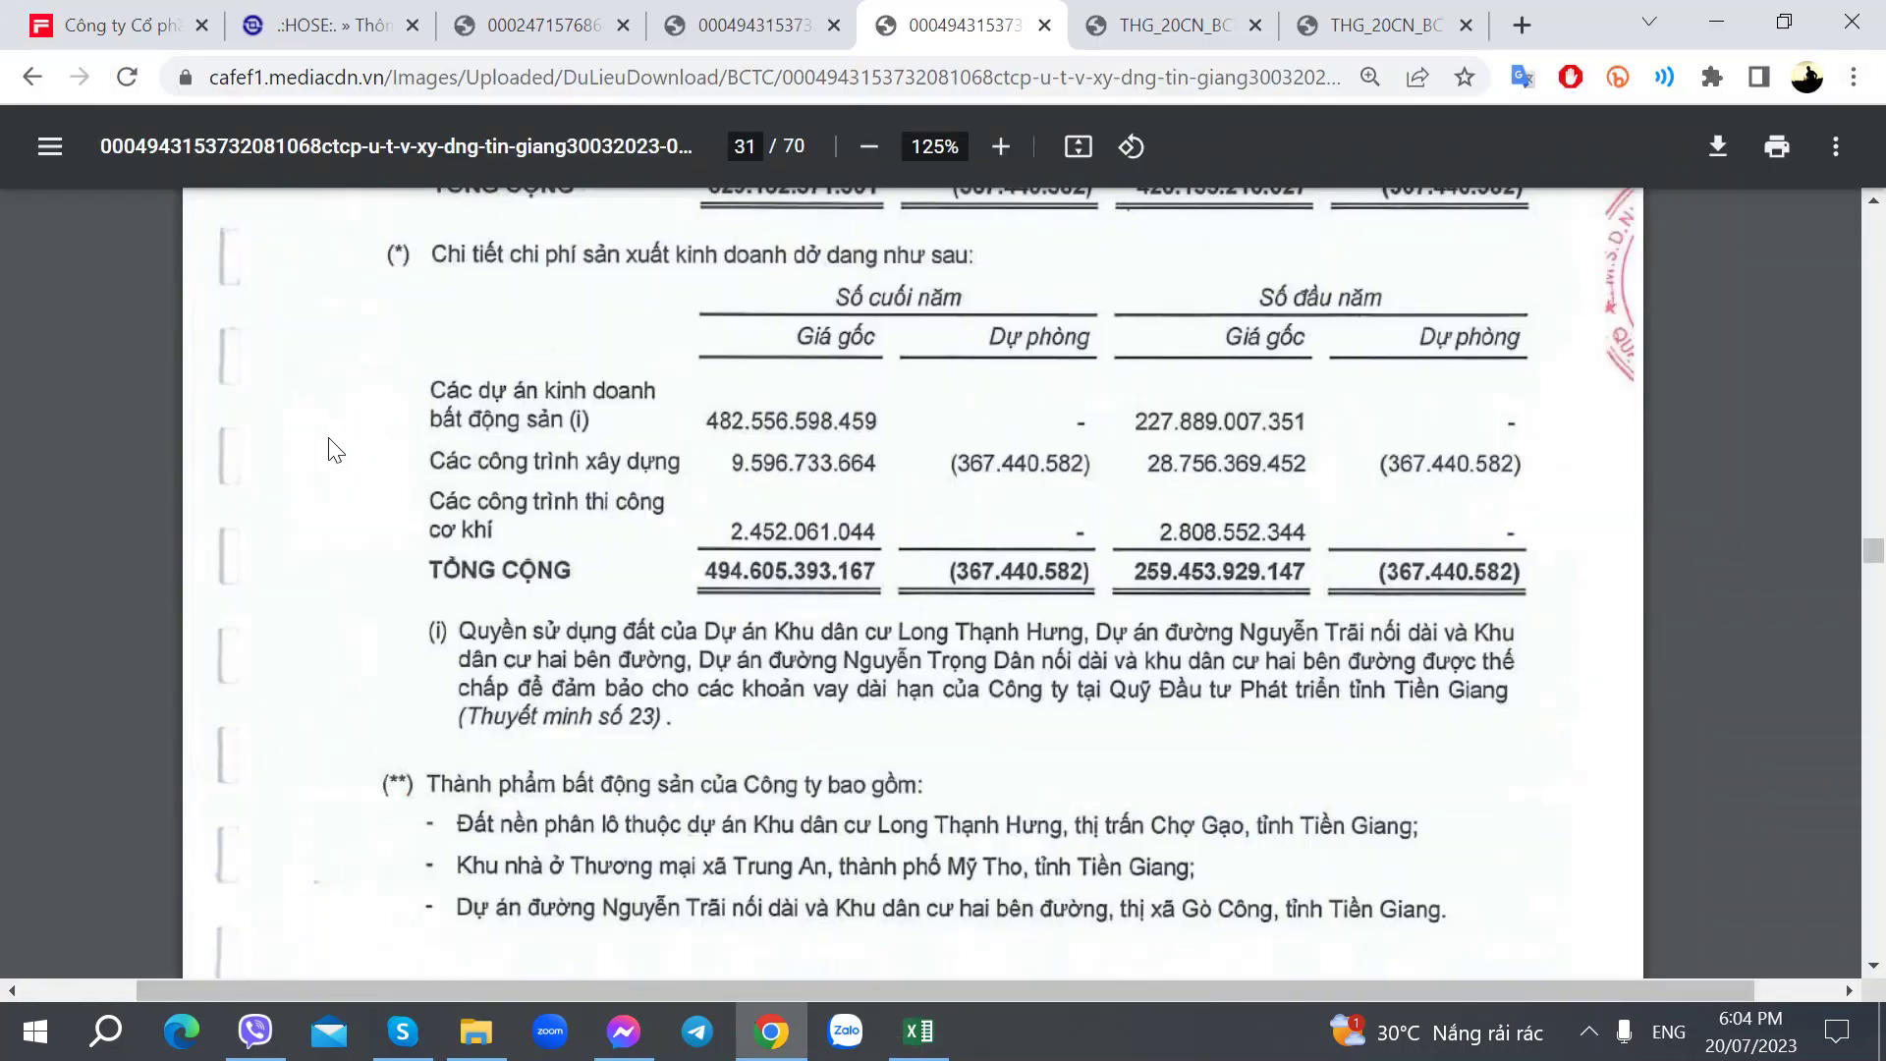
key(alt+Tab)
text(- )
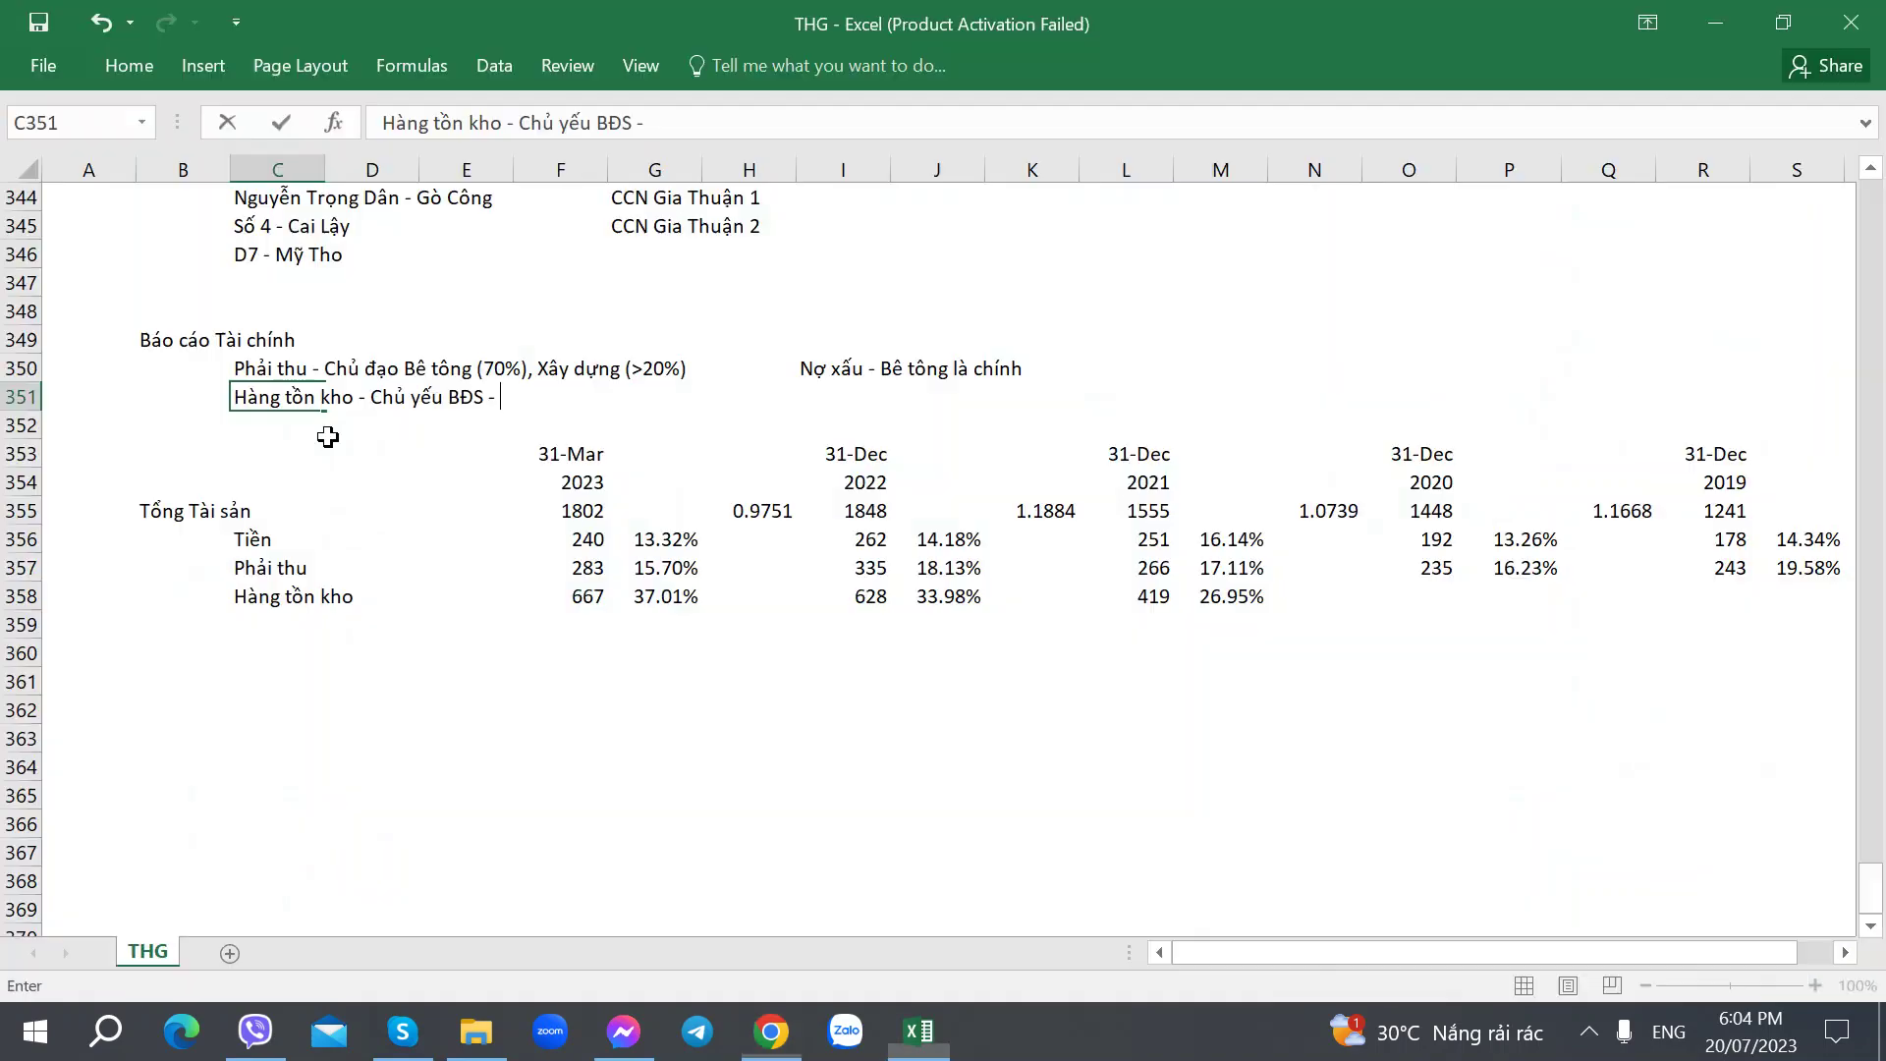
Step: Continue the inventory note in C351 with "Quyền sử dụng đất"
text(Quyền s)
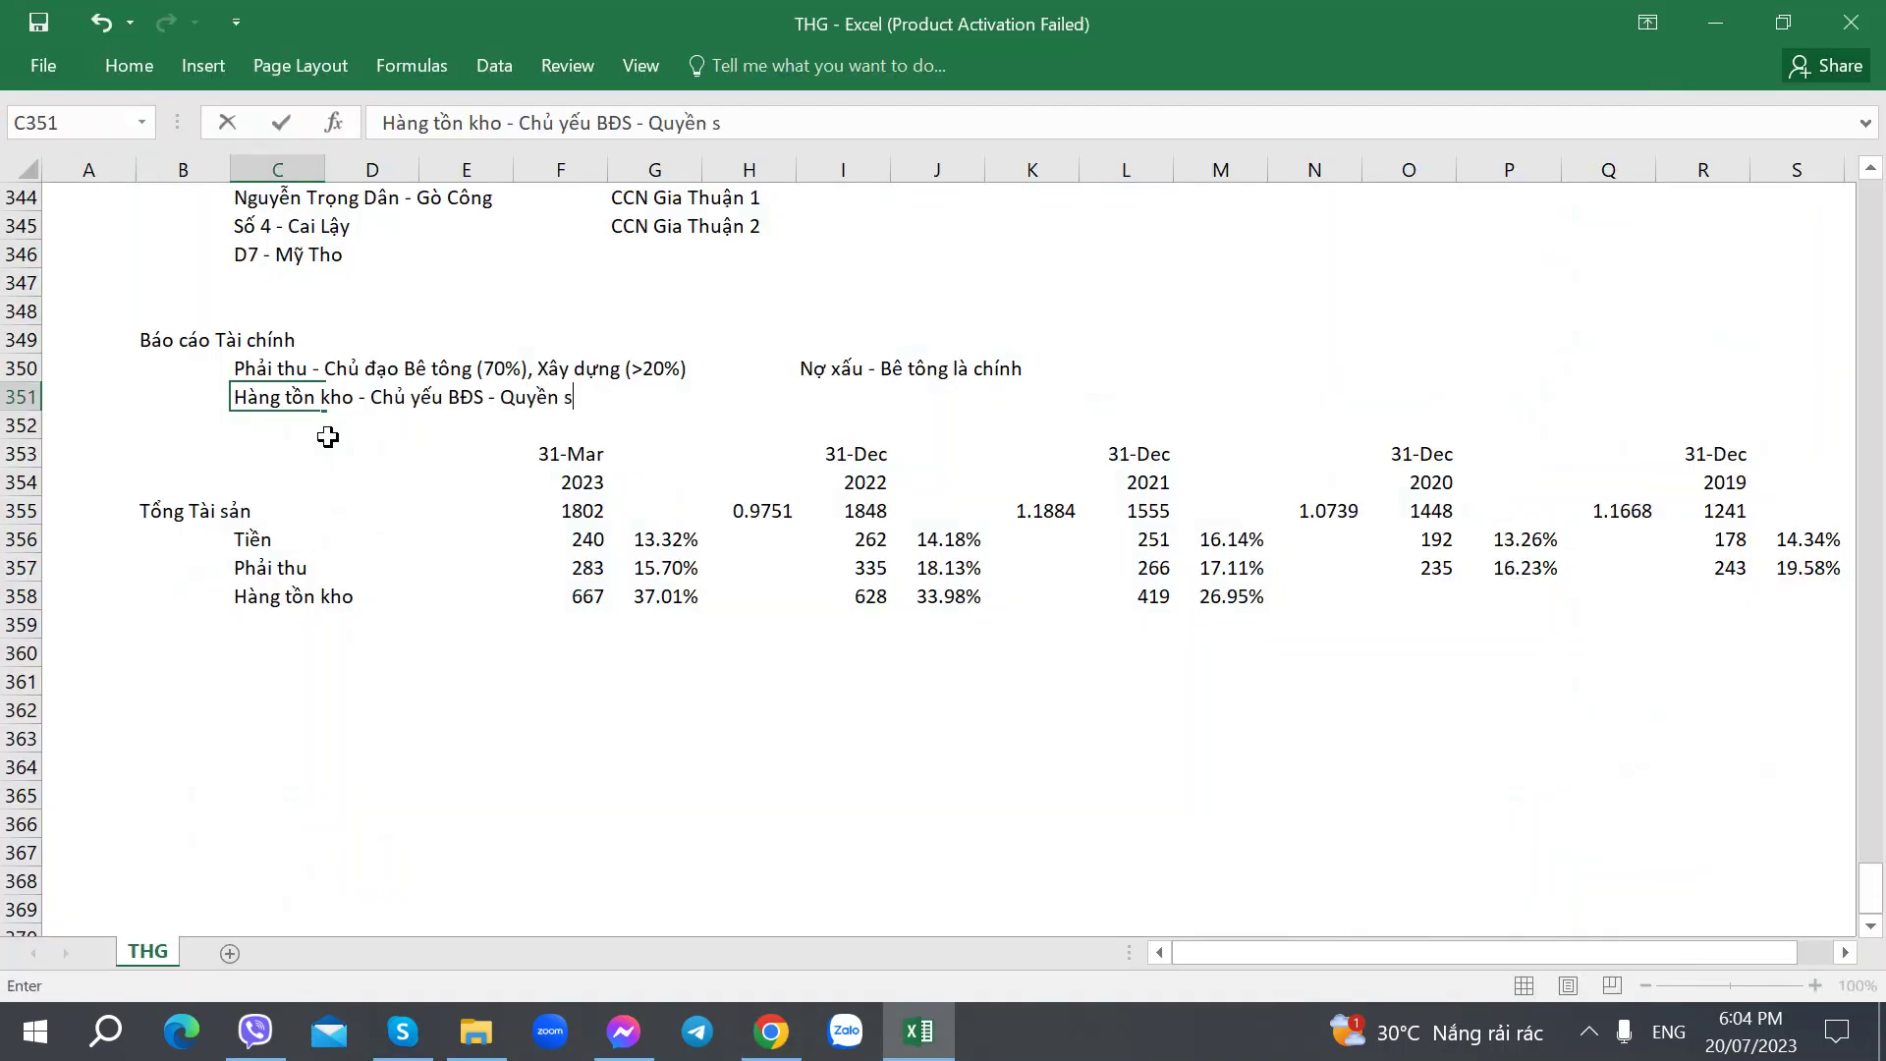
text(ử dụng ddast)
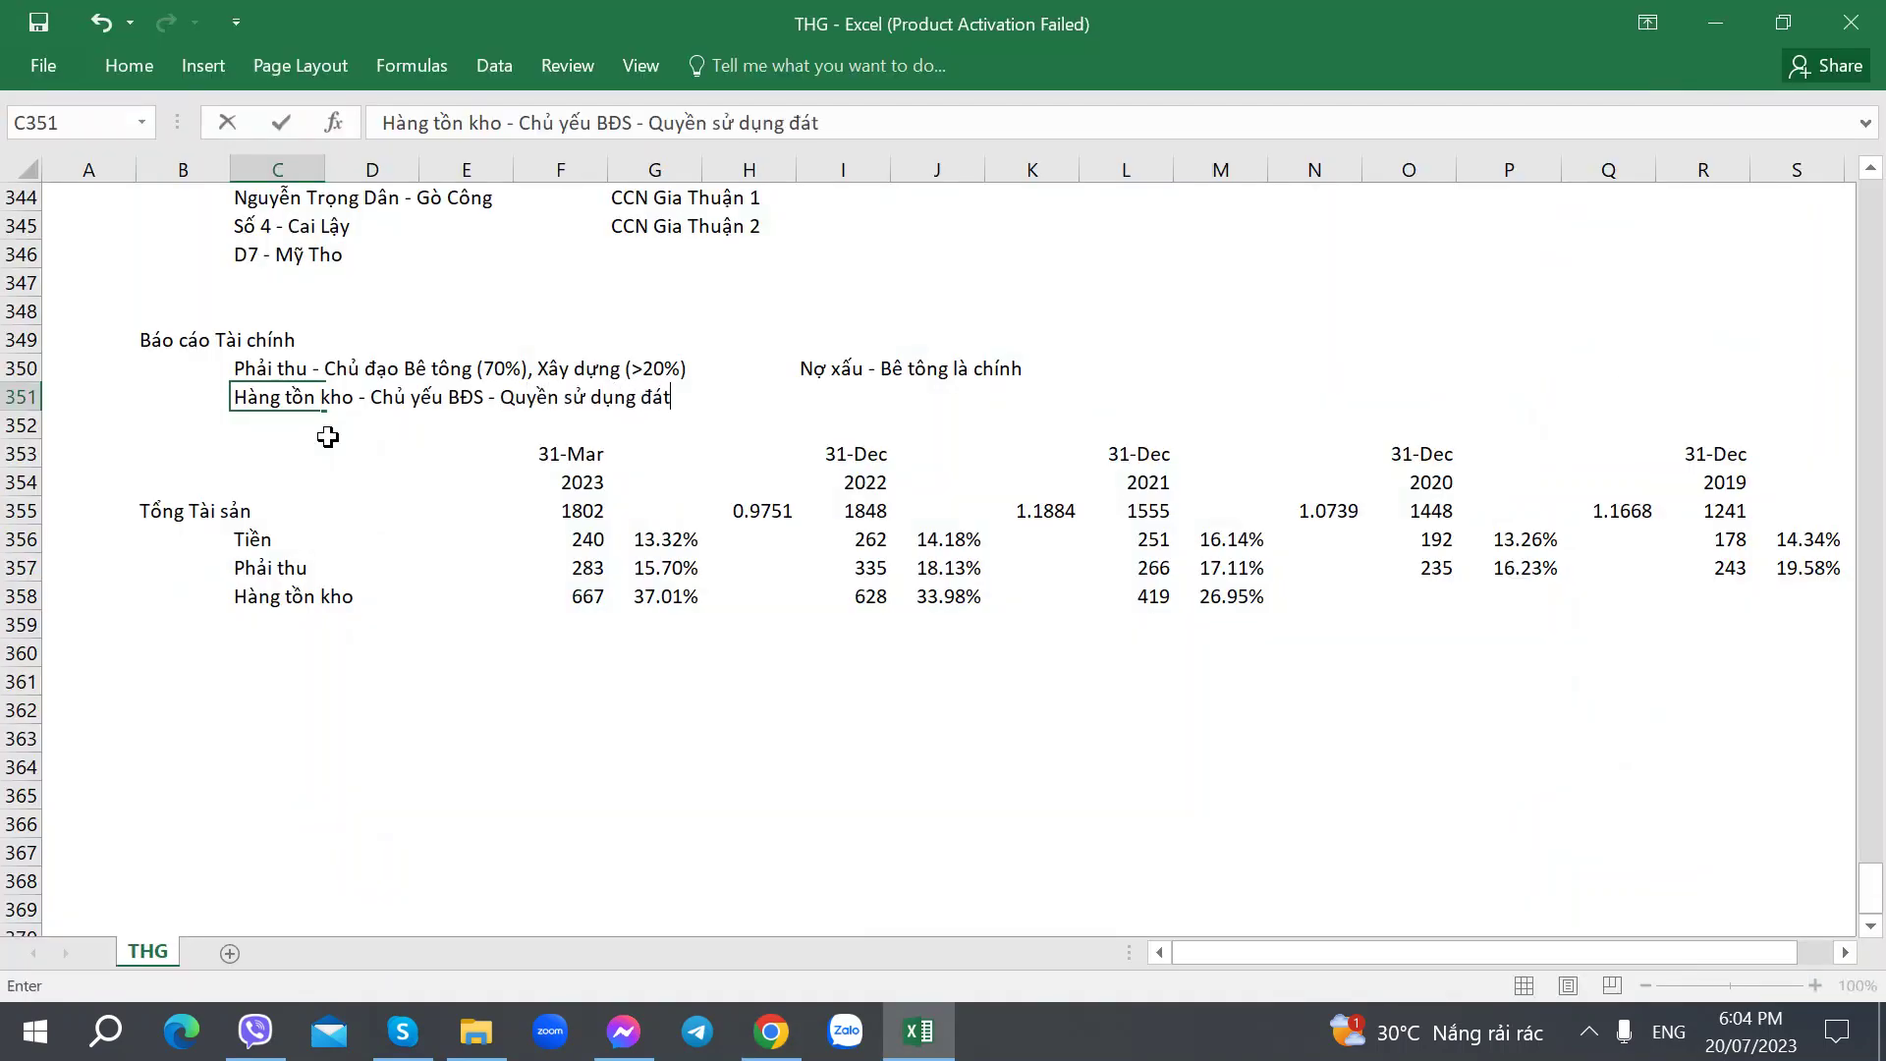
key(alt+Tab)
key(alt+Tab)
text(a)
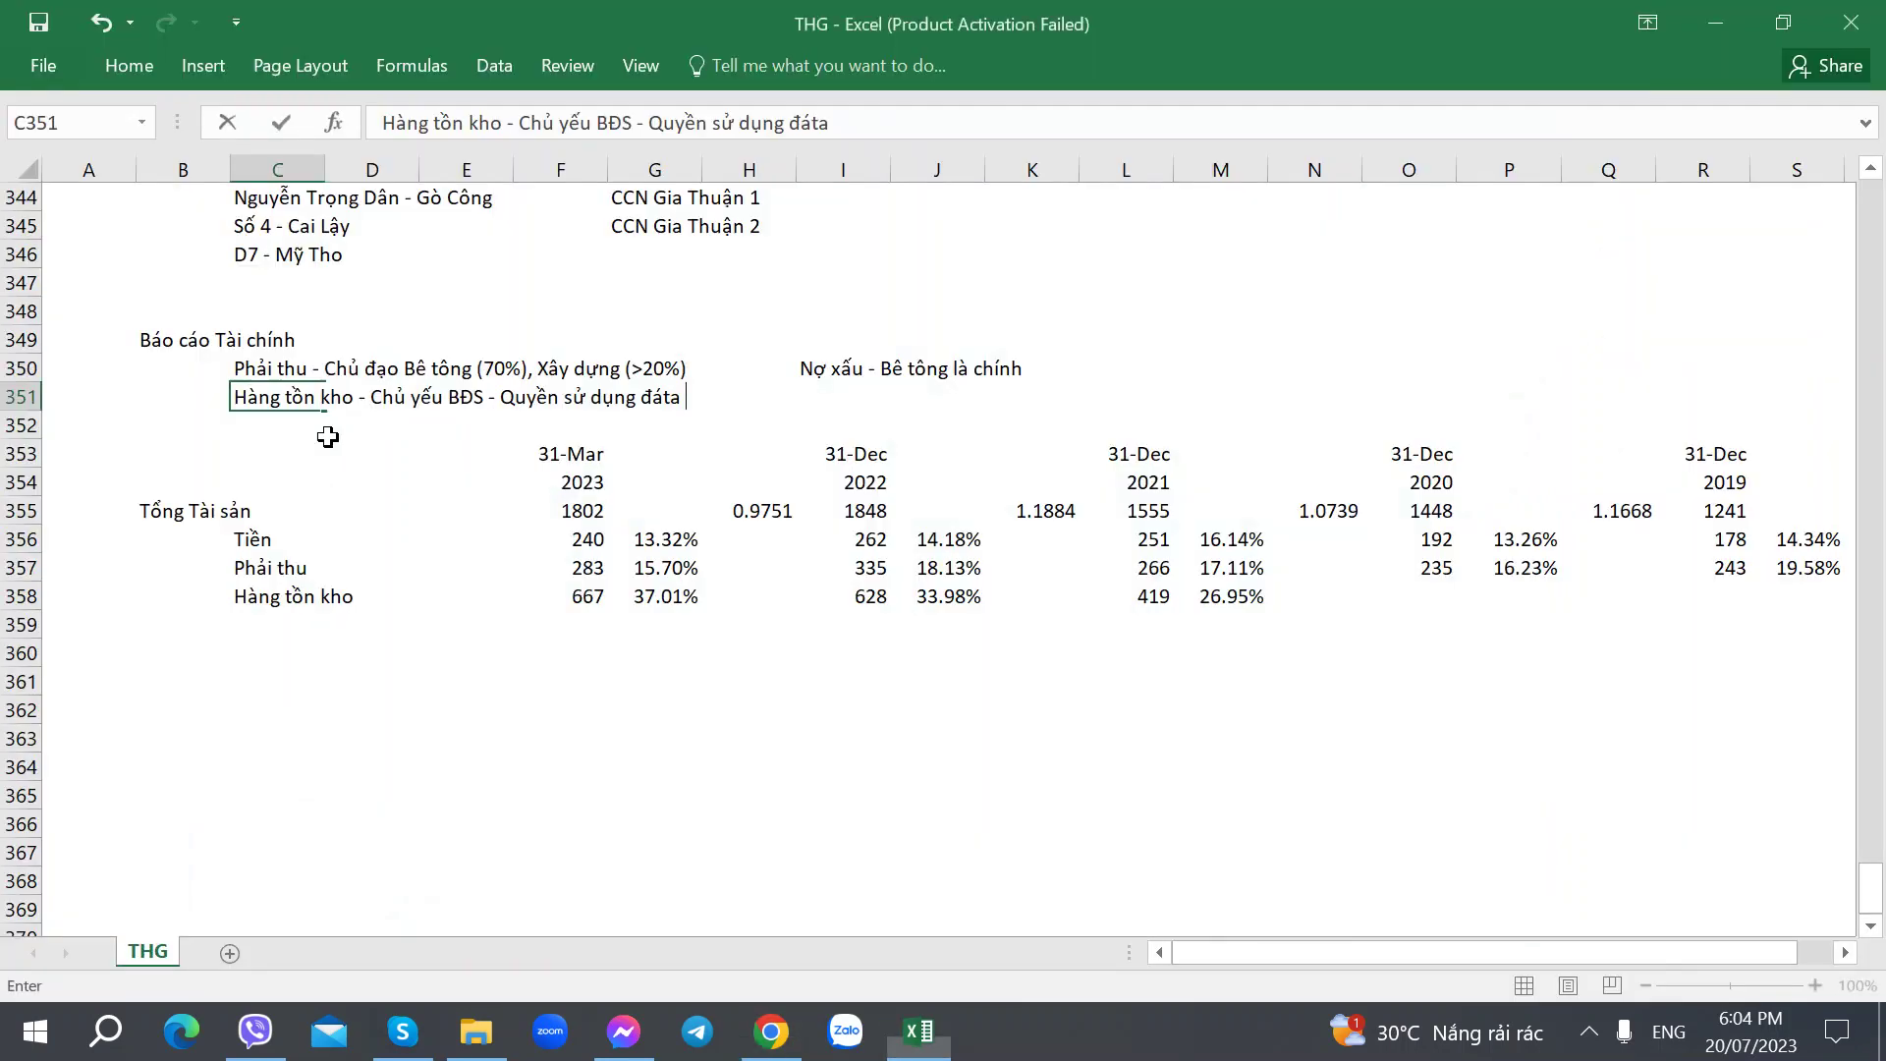
key(BackSpace)
key(BackSpace)
key(BackSpace)
key(BackSpace)
text(ất)
Step: Complete the C351 note with "KDC Long Thạnh Hưng, Đường Nguyễn Trãi & KDC 2 bên đường, Đường Nguyễn Trọng Dân & KDC 2 bên đường"
key(alt+Tab)
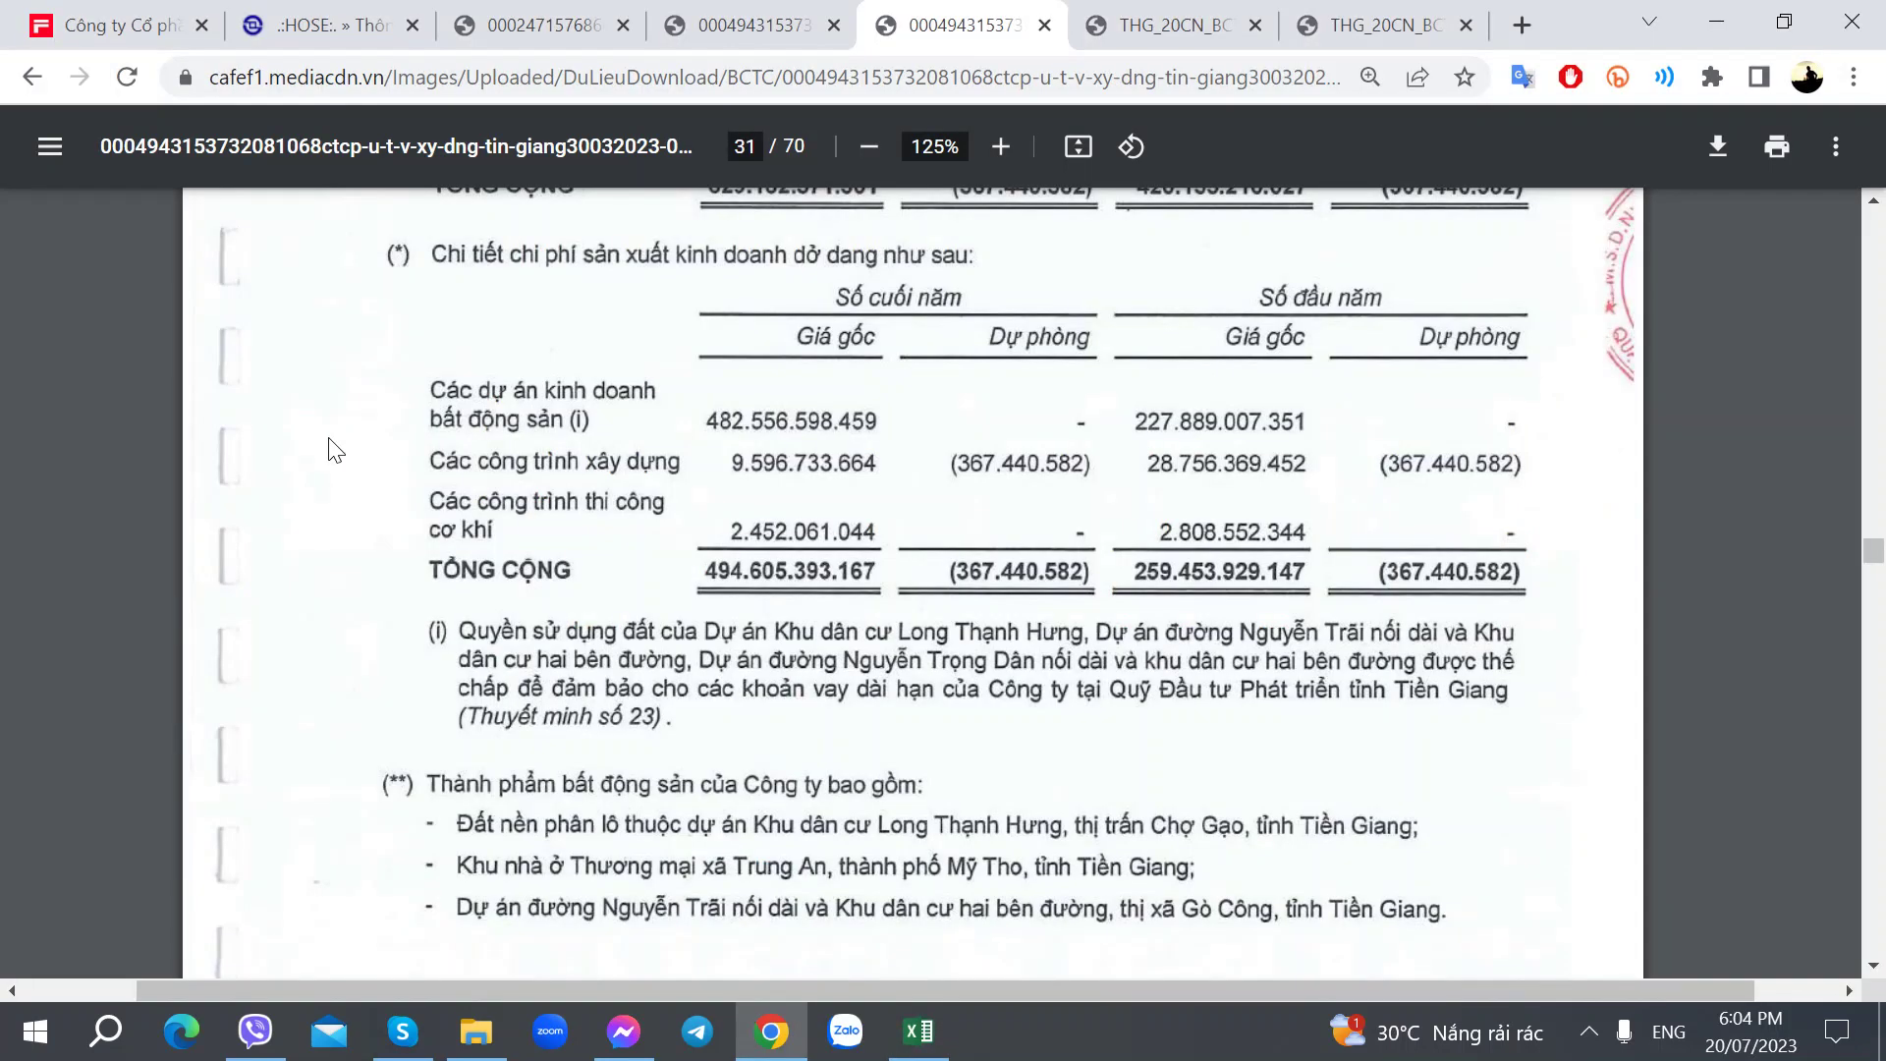
key(alt+Tab)
text(KDC)
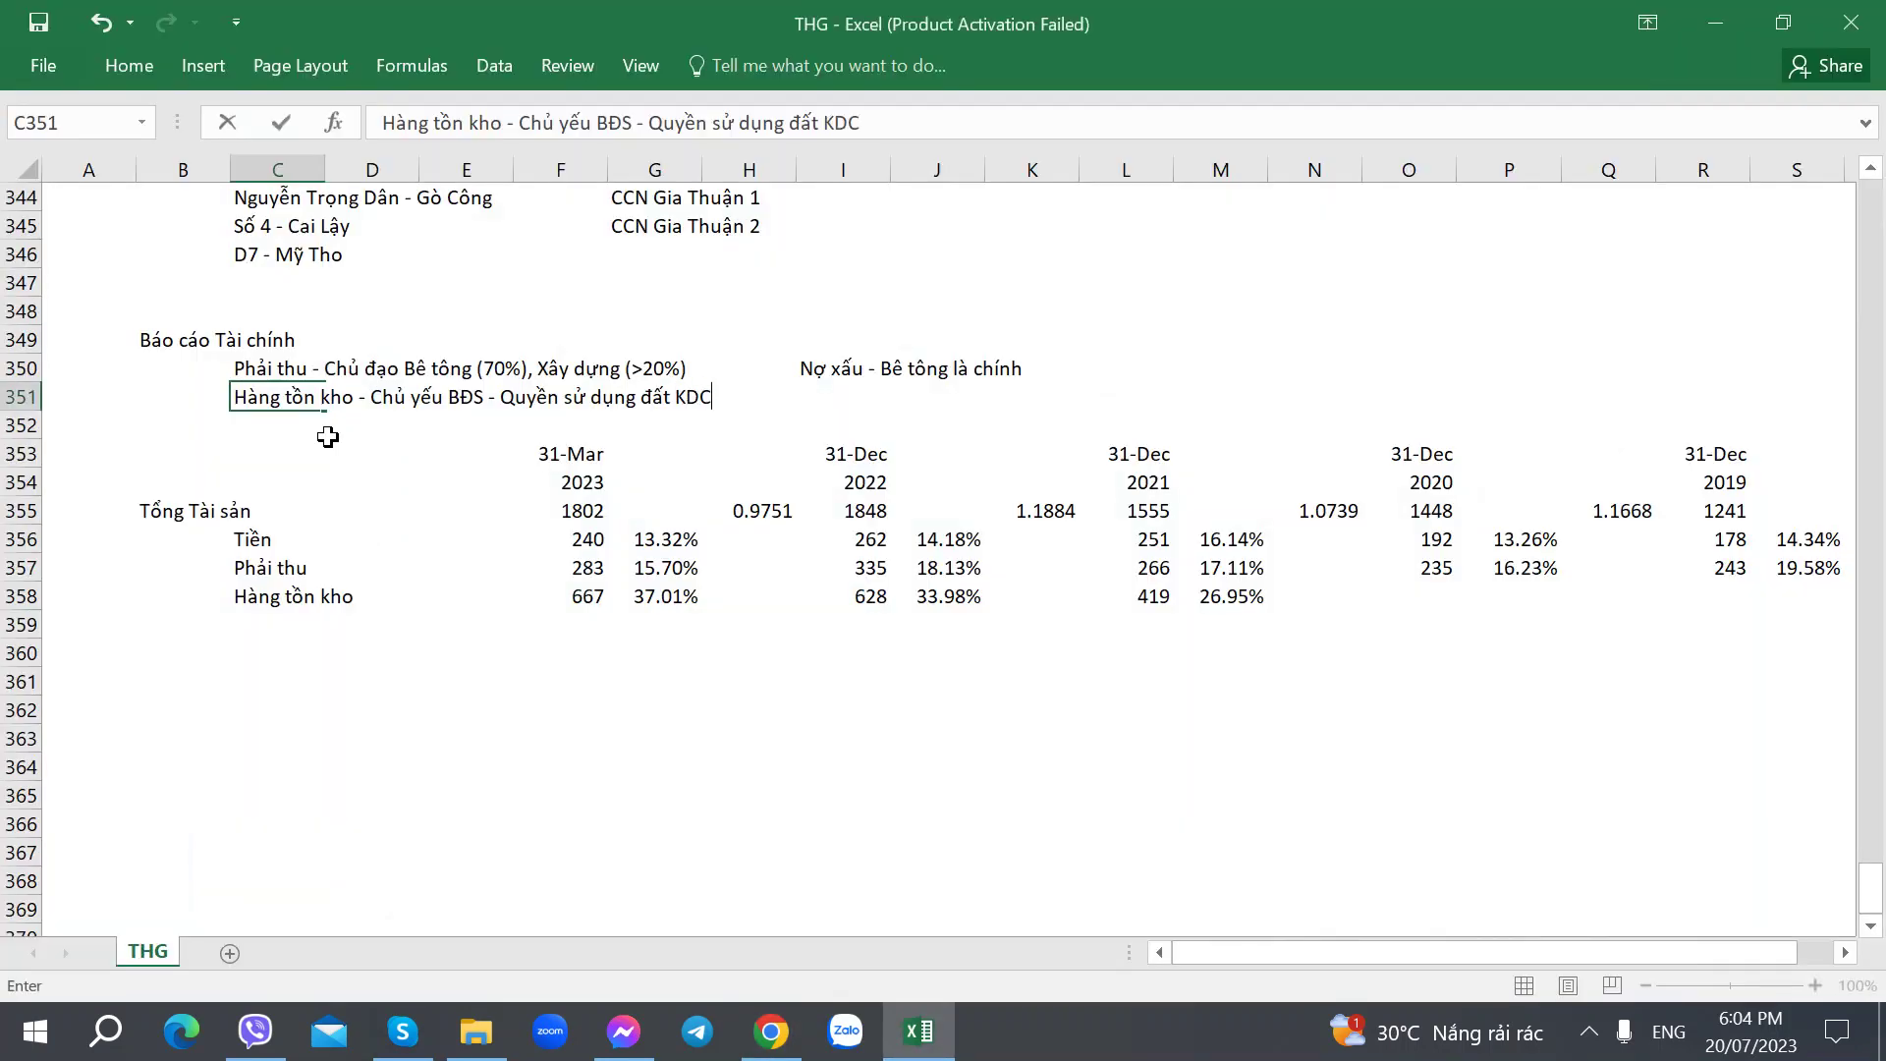
key(Tab)
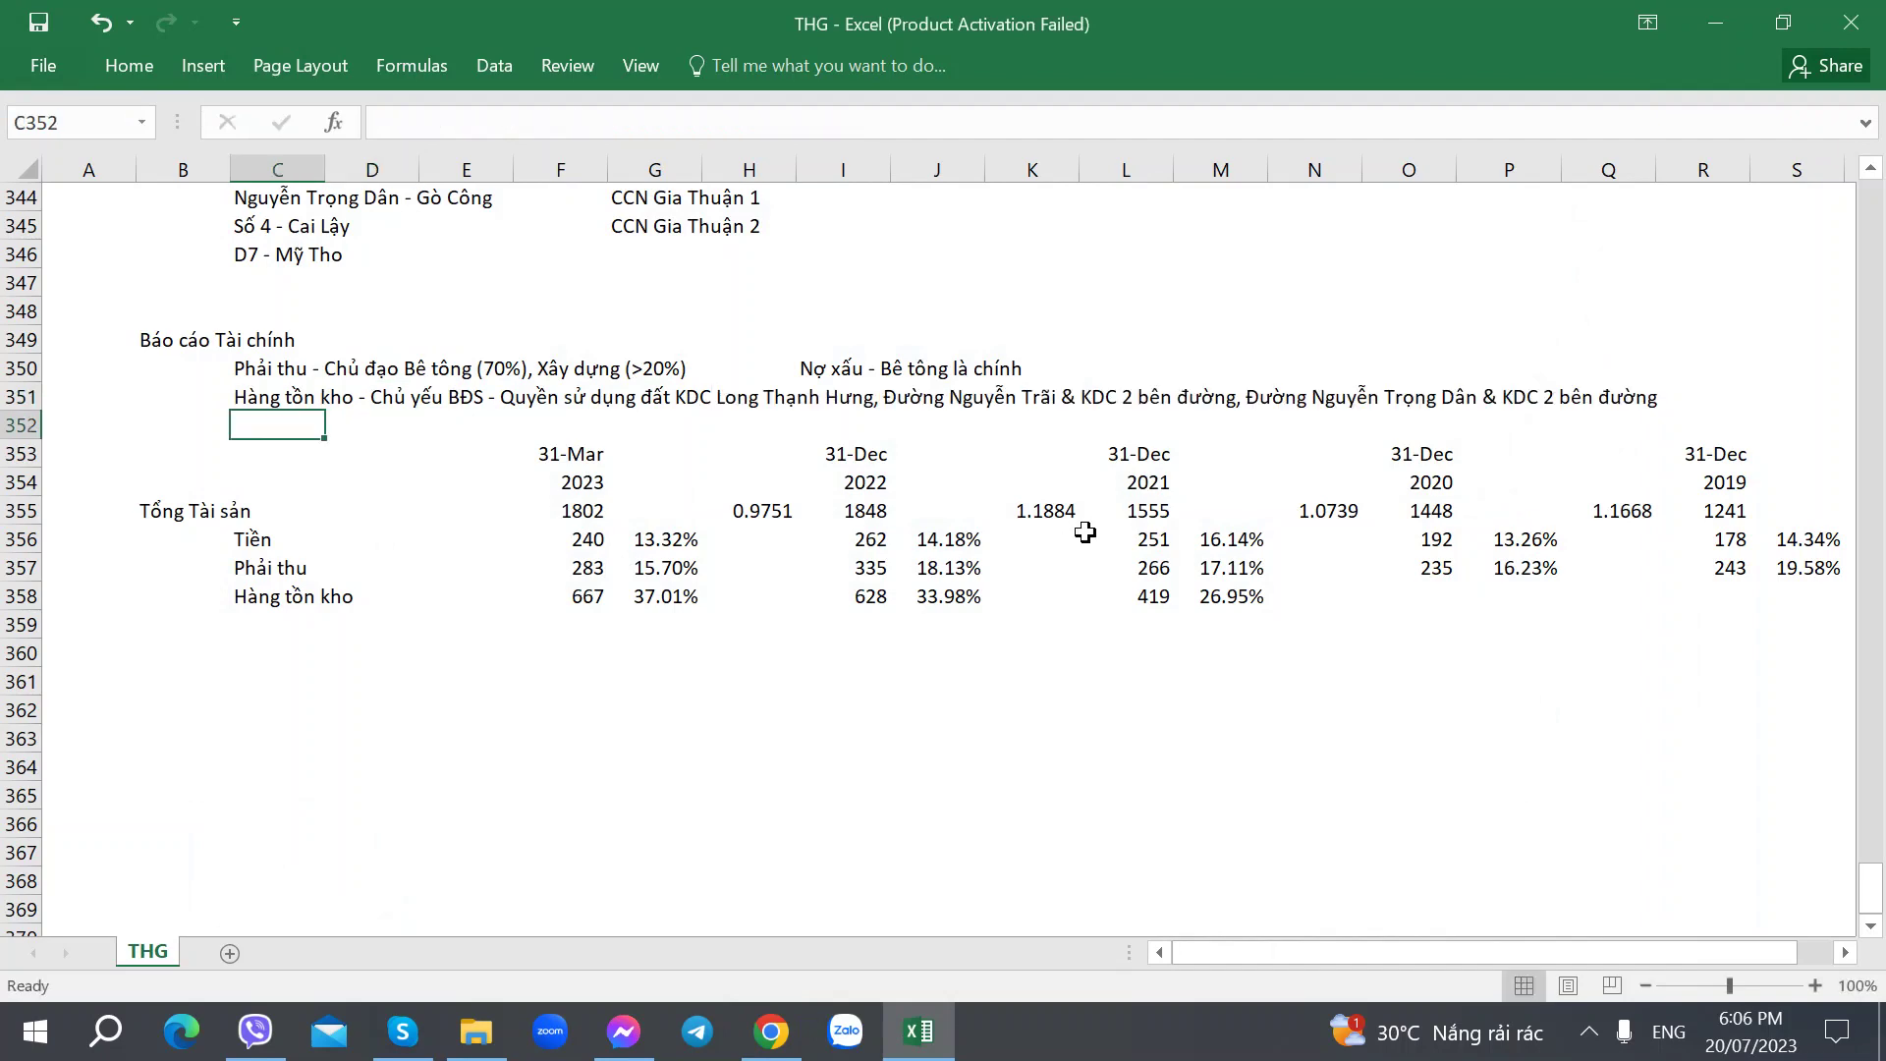
Step: Review the finished real-estate items in the 2022 inventory note and locate Chợ Gạo on the Tiền Giang district map
click(1322, 403)
key(alt+Tab)
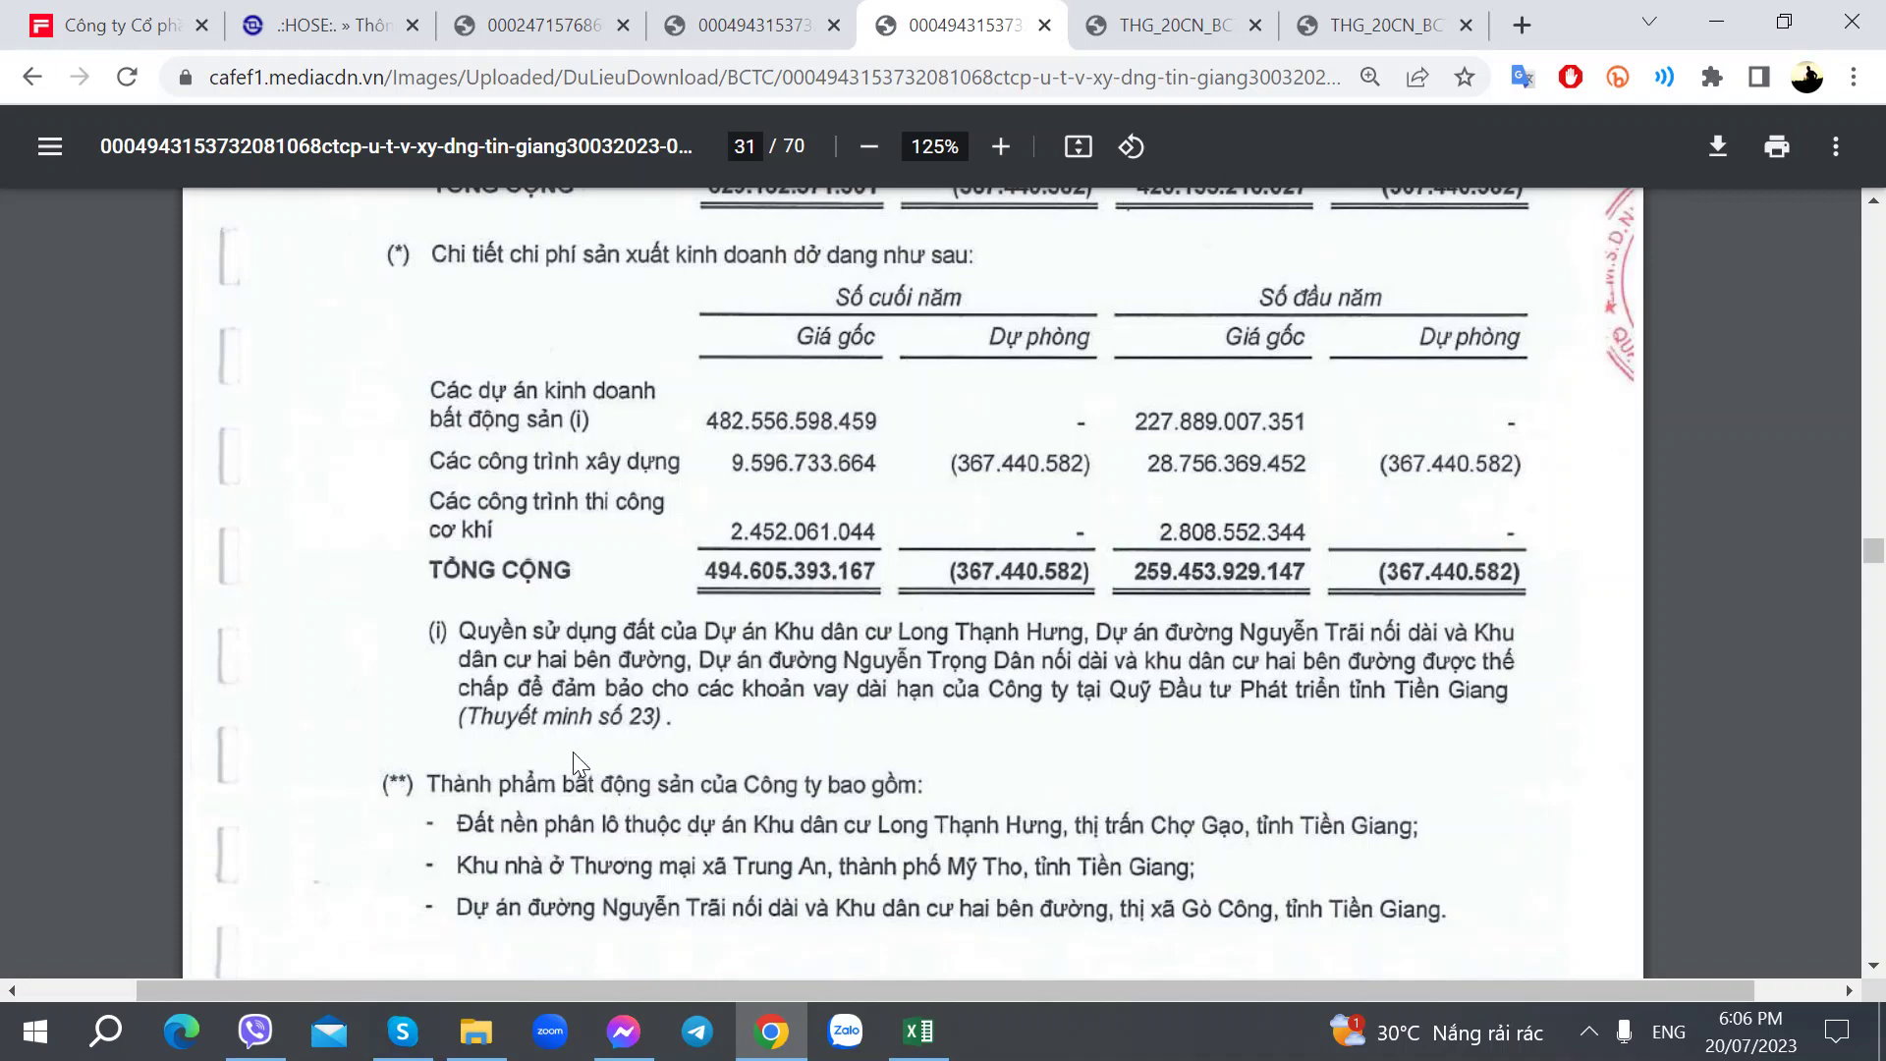
scroll(580, 764, down, 1)
scroll(497, 698, up, 4)
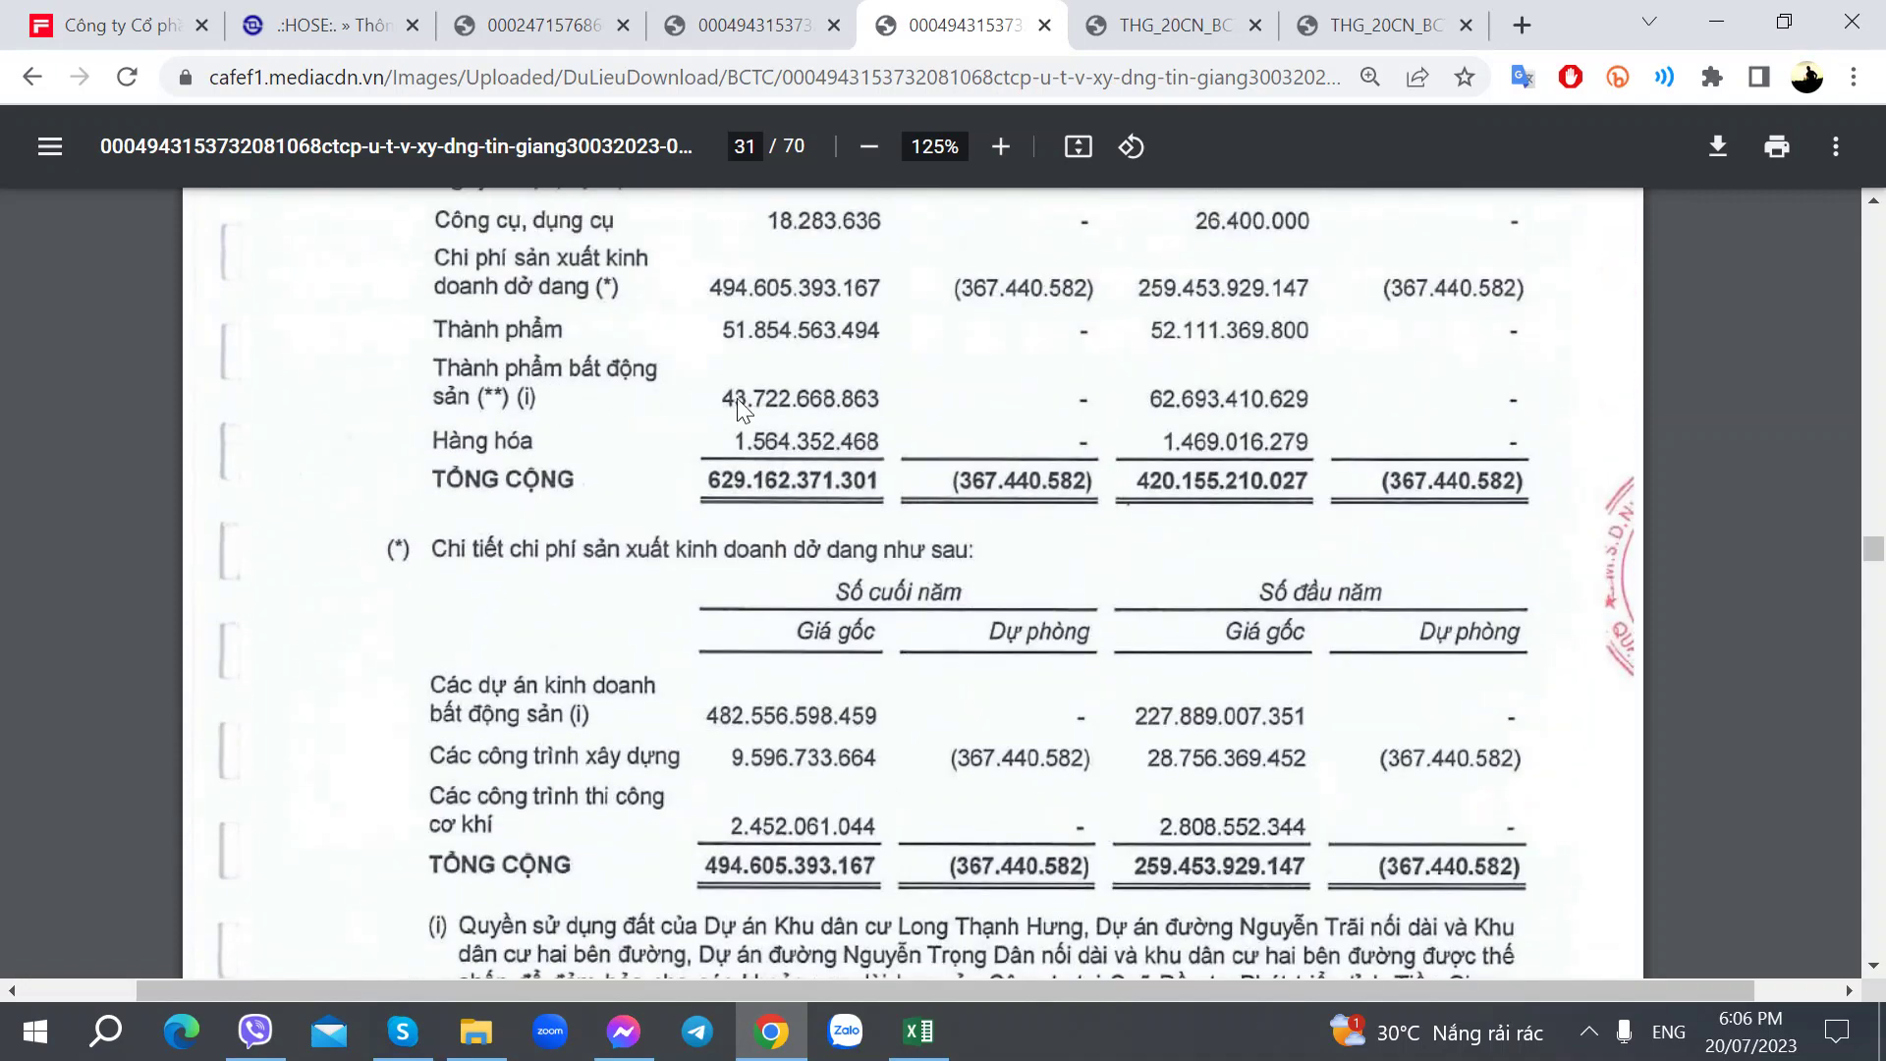
scroll(560, 874, down, 3)
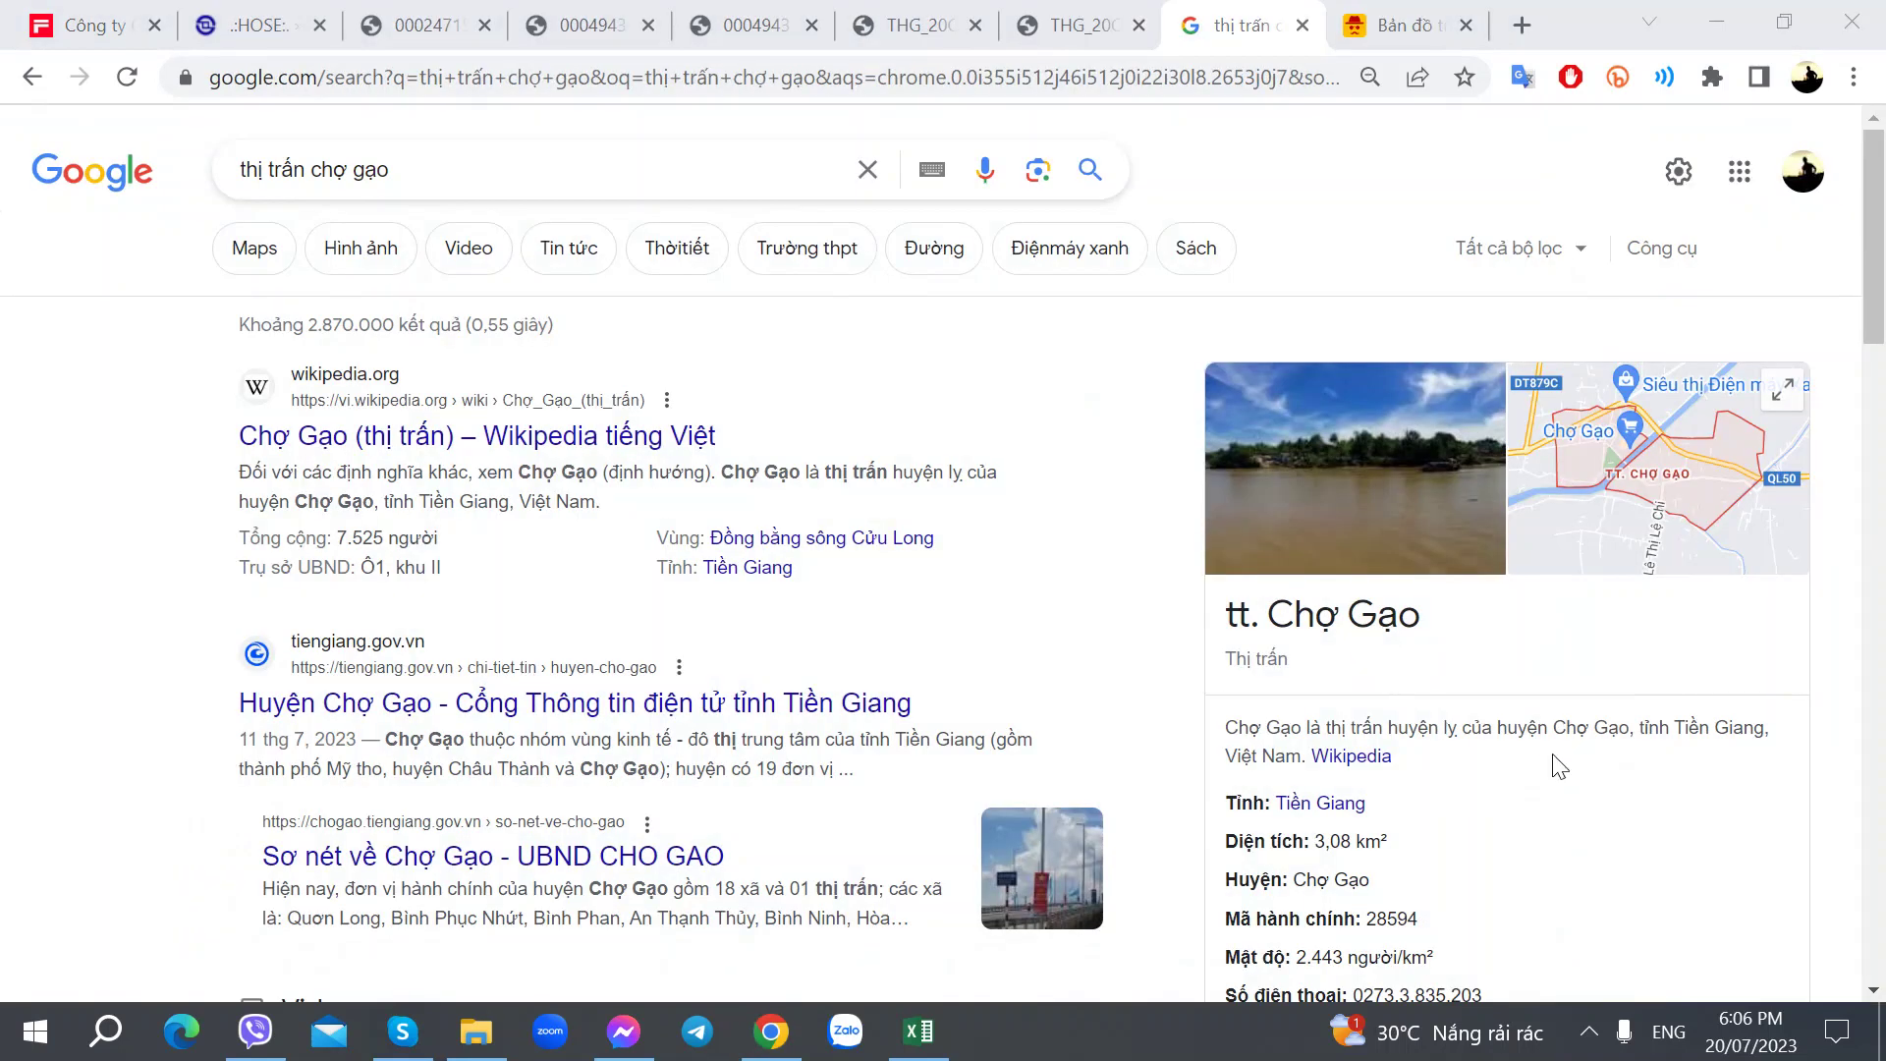
click(1404, 25)
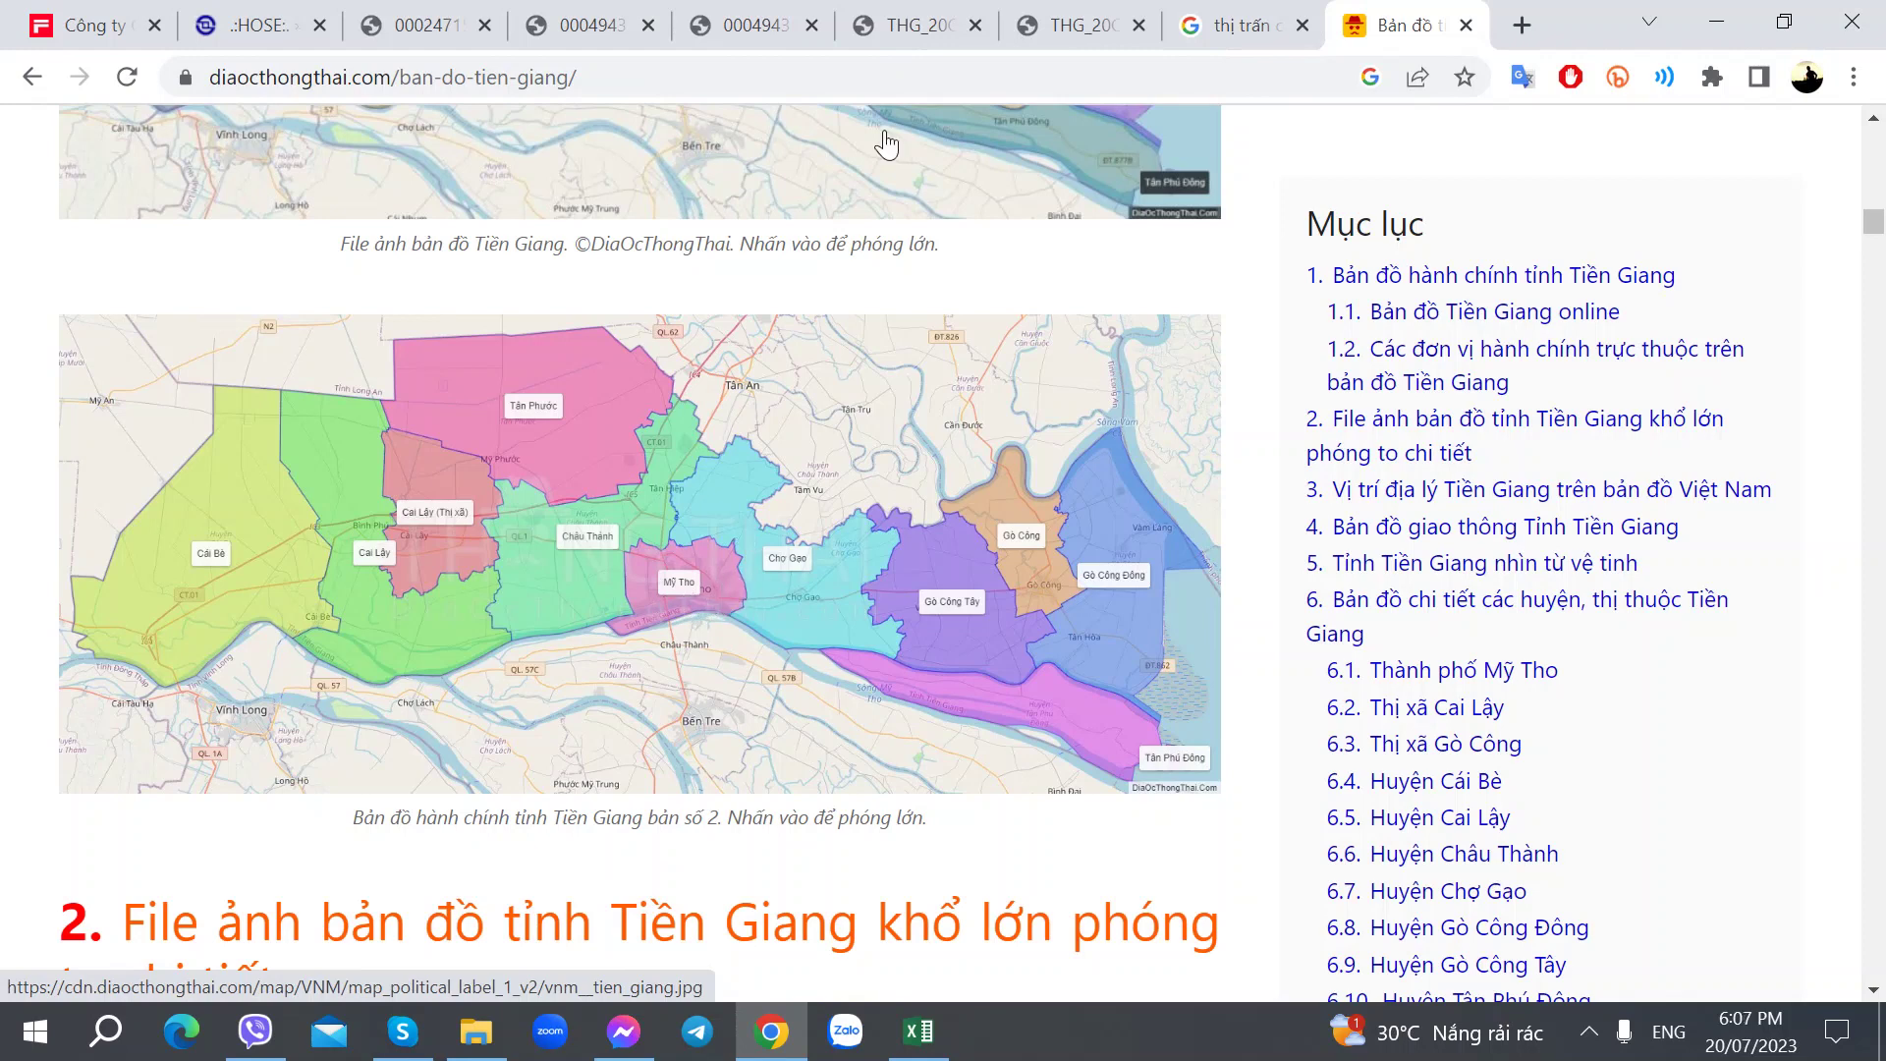
click(496, 20)
click(560, 12)
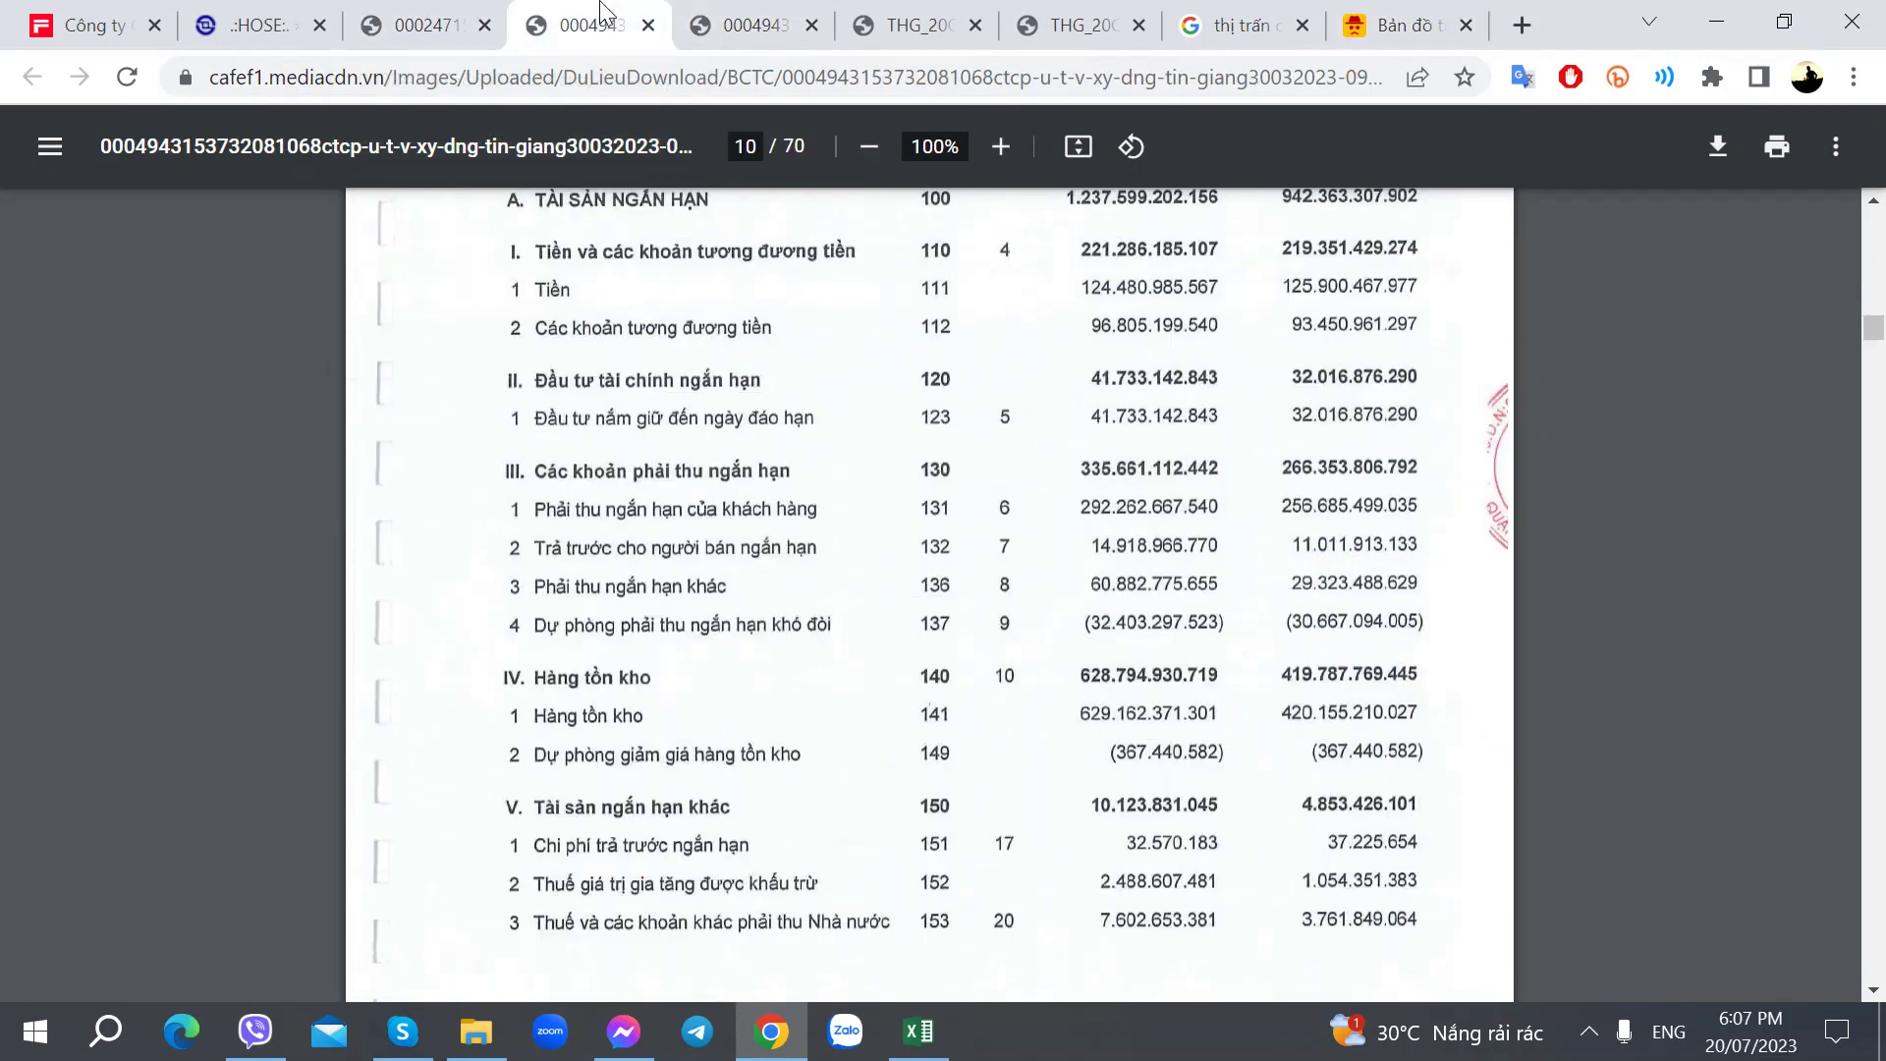
click(769, 14)
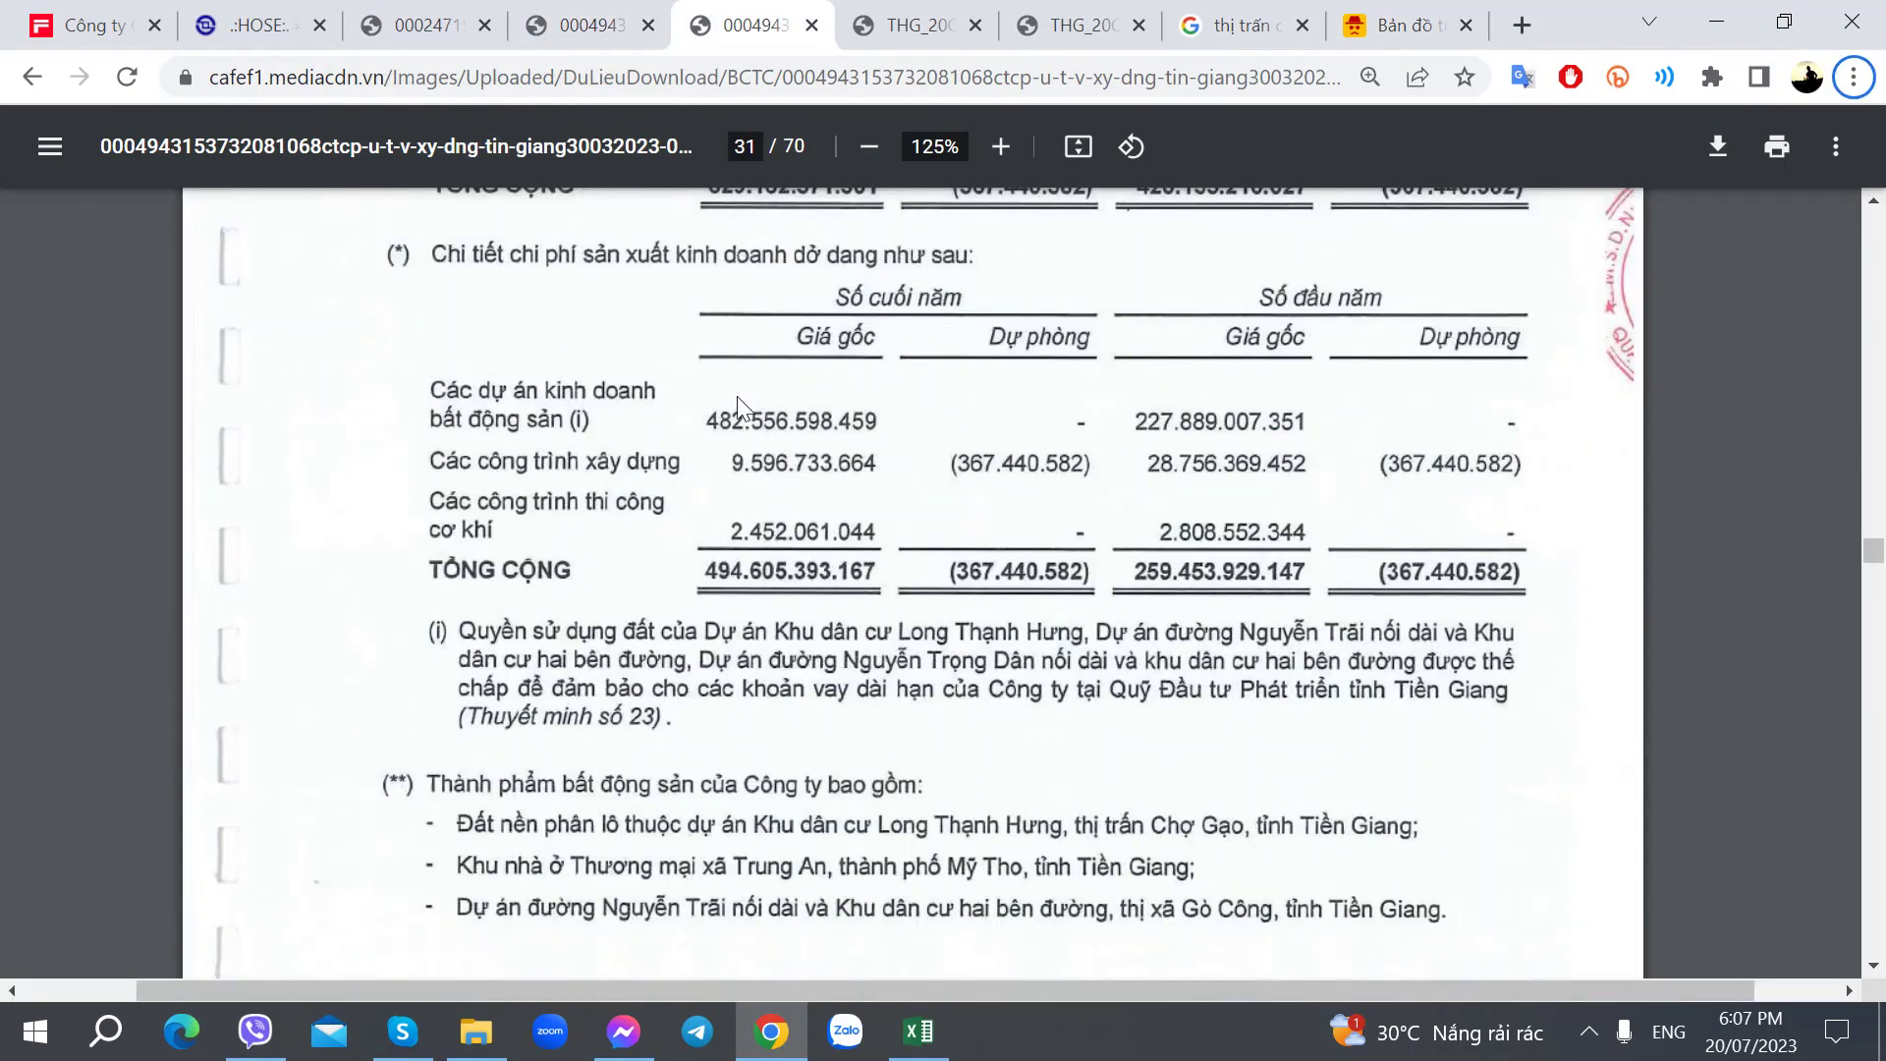
Step: Compare the inventory note in row 351 with the report's mortgaged projects and finished real-estate locations
key(alt+Tab)
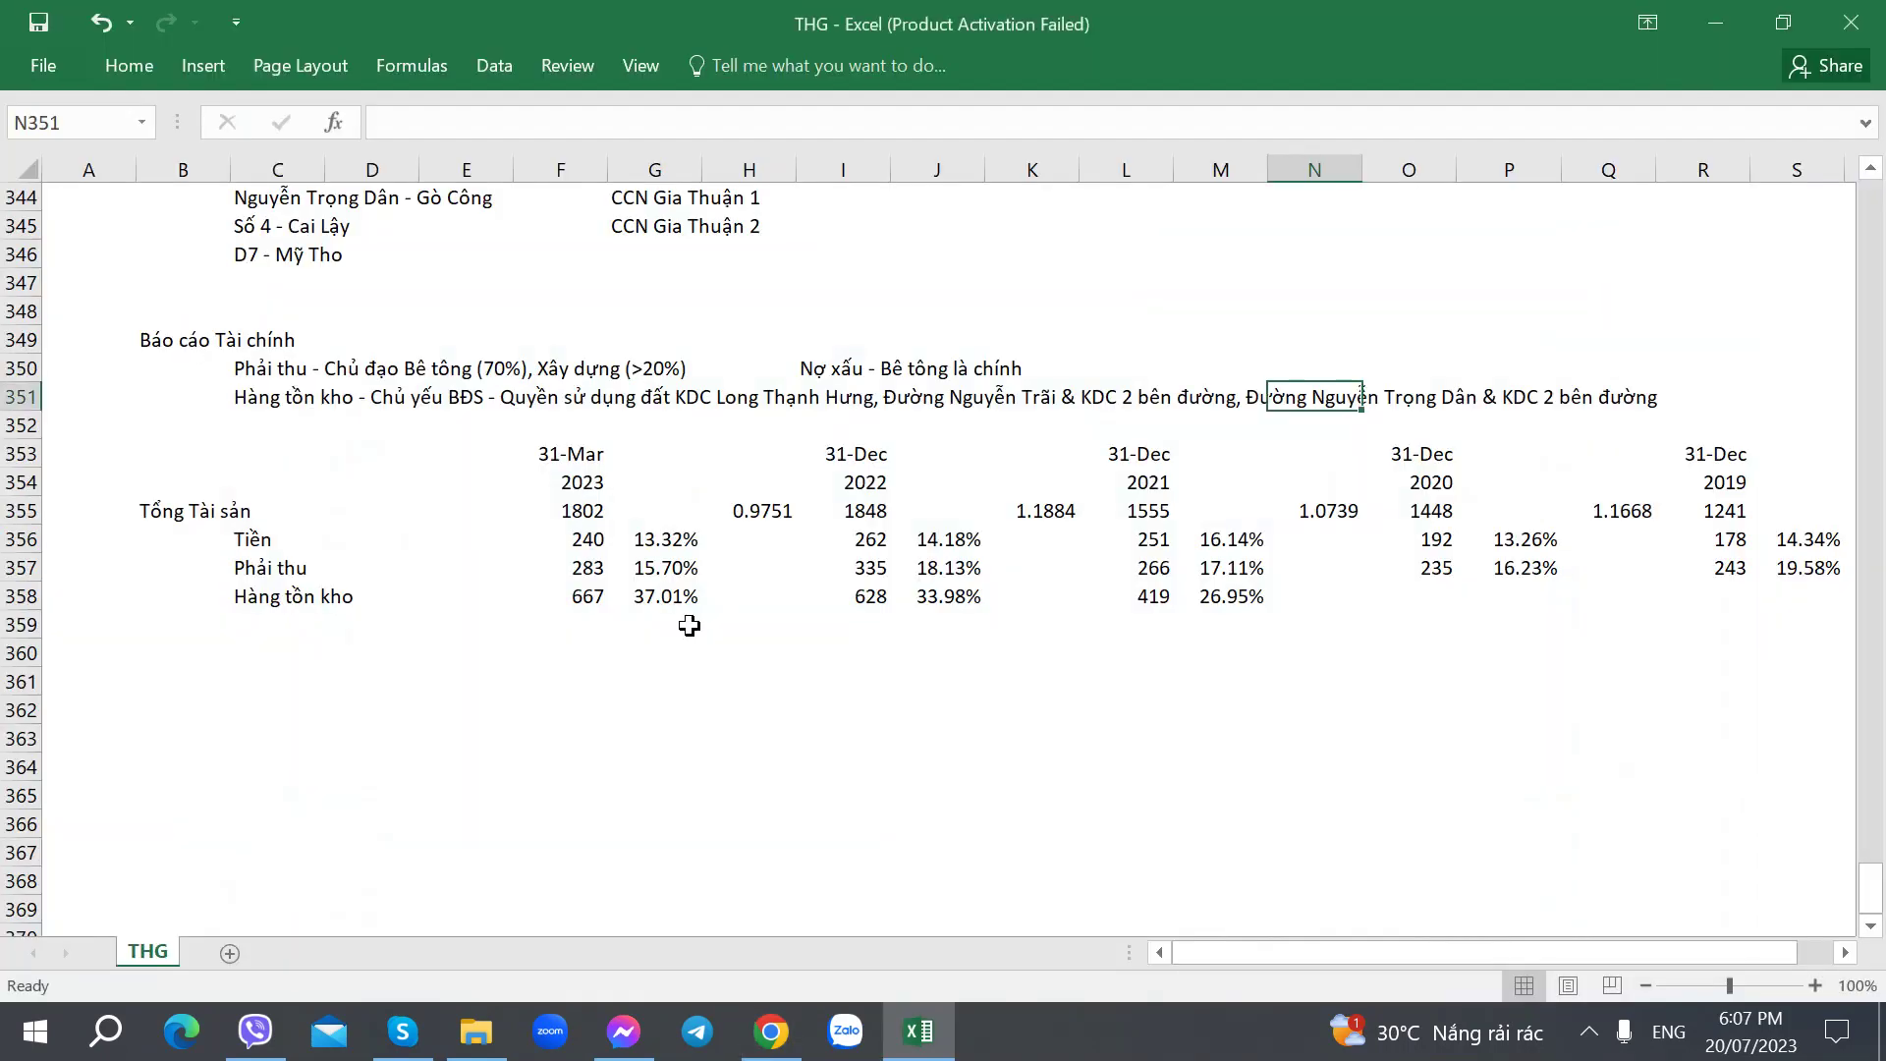
click(675, 402)
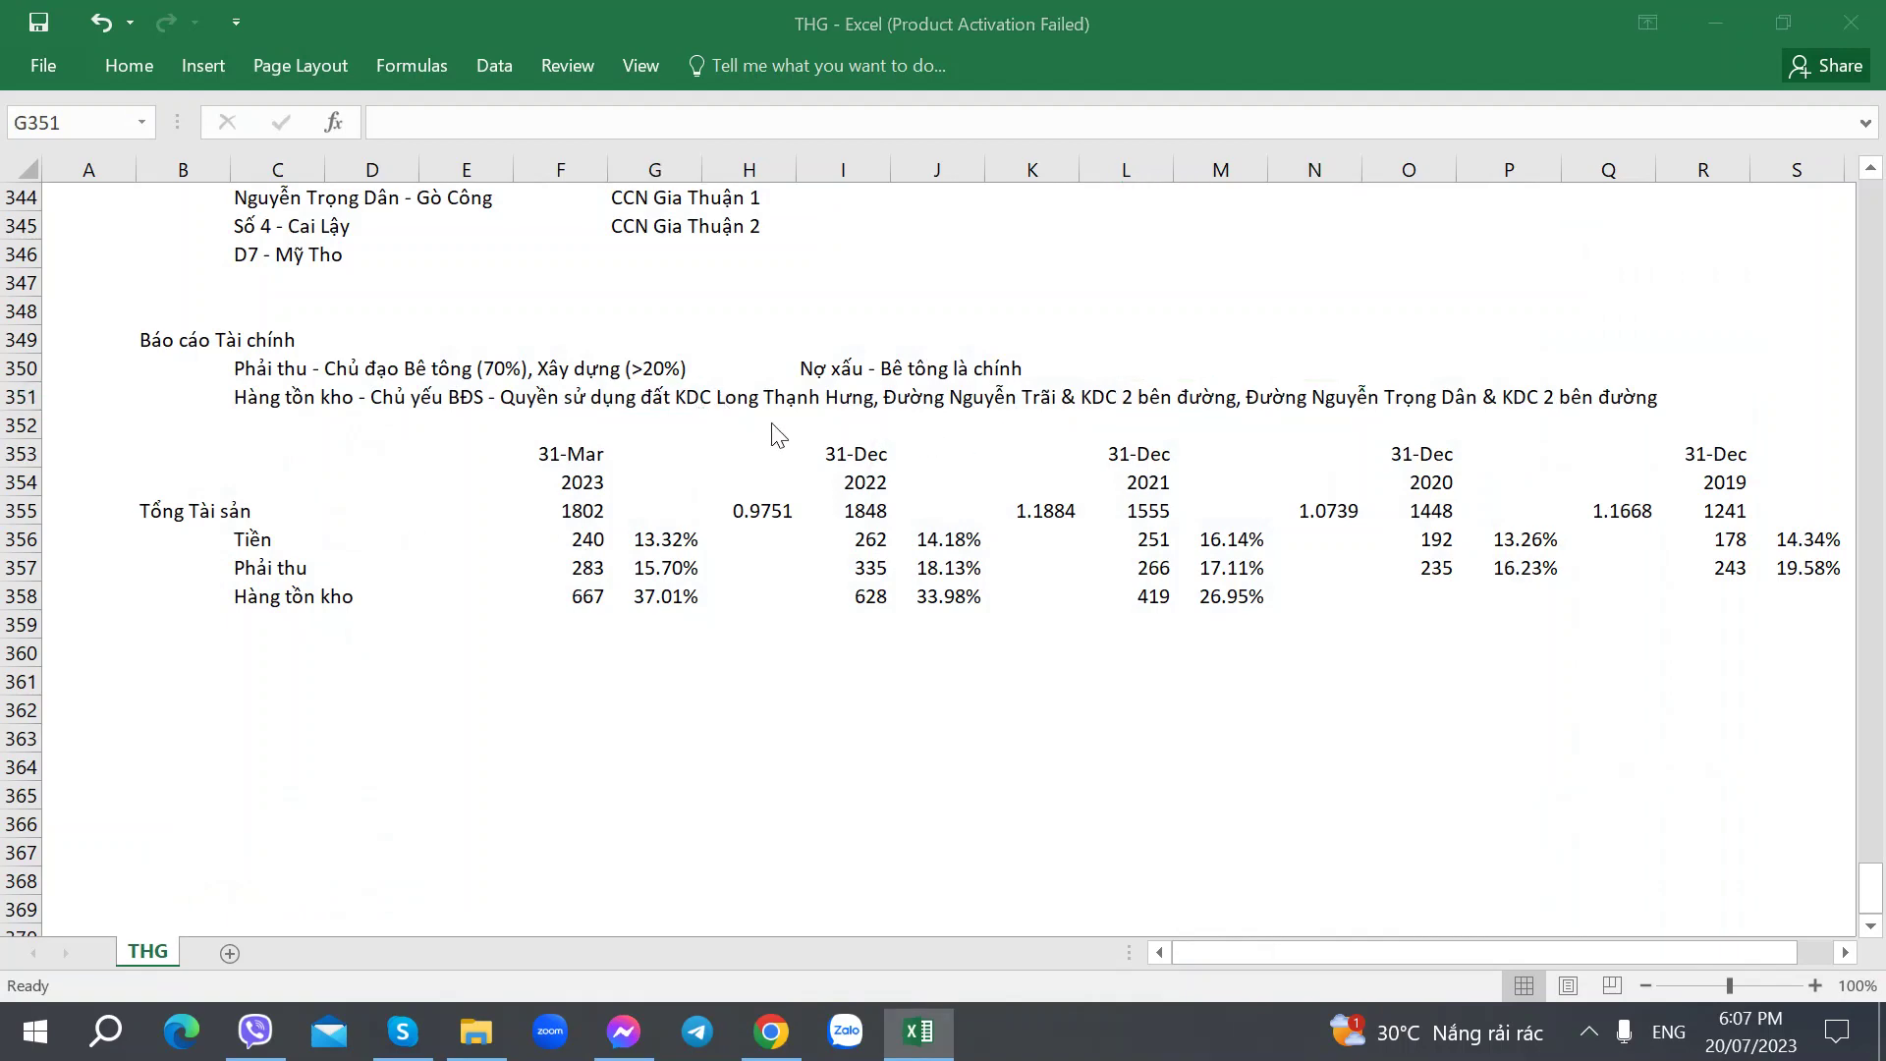
key(alt+Tab)
key(alt+Tab)
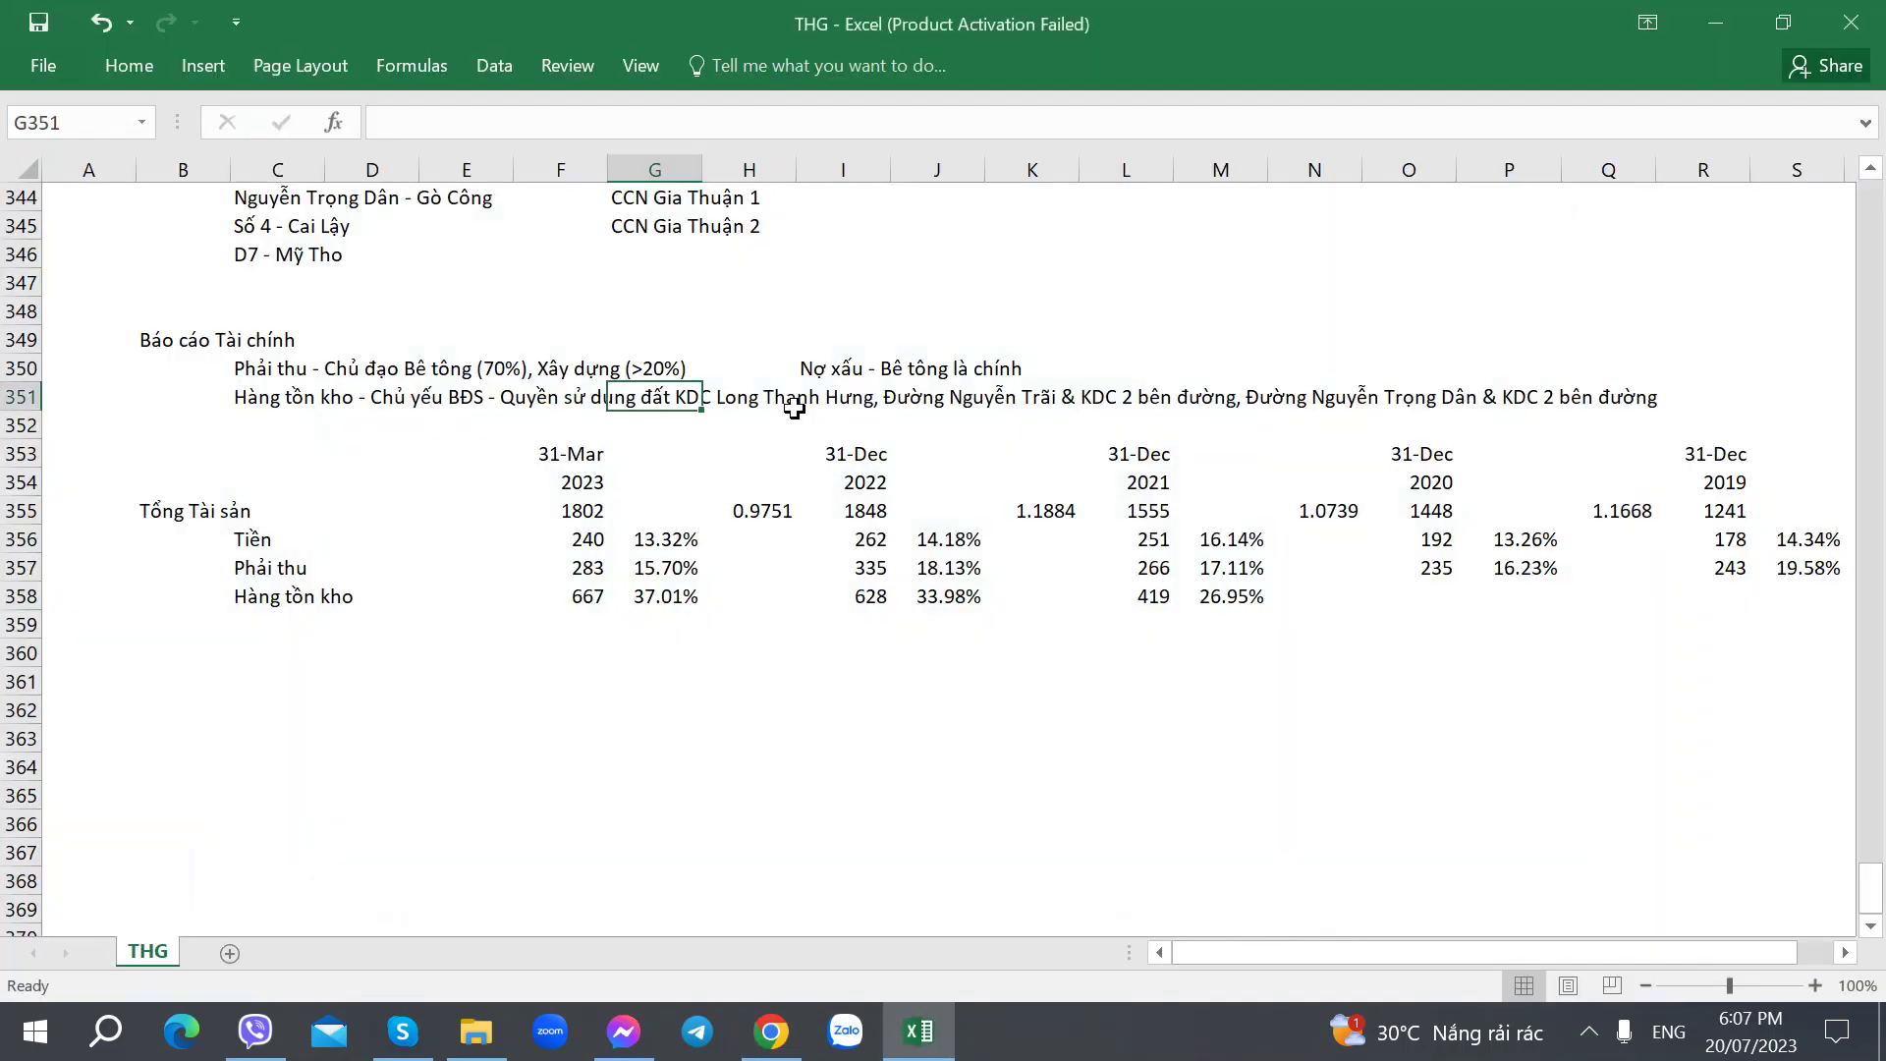
key(alt+Tab)
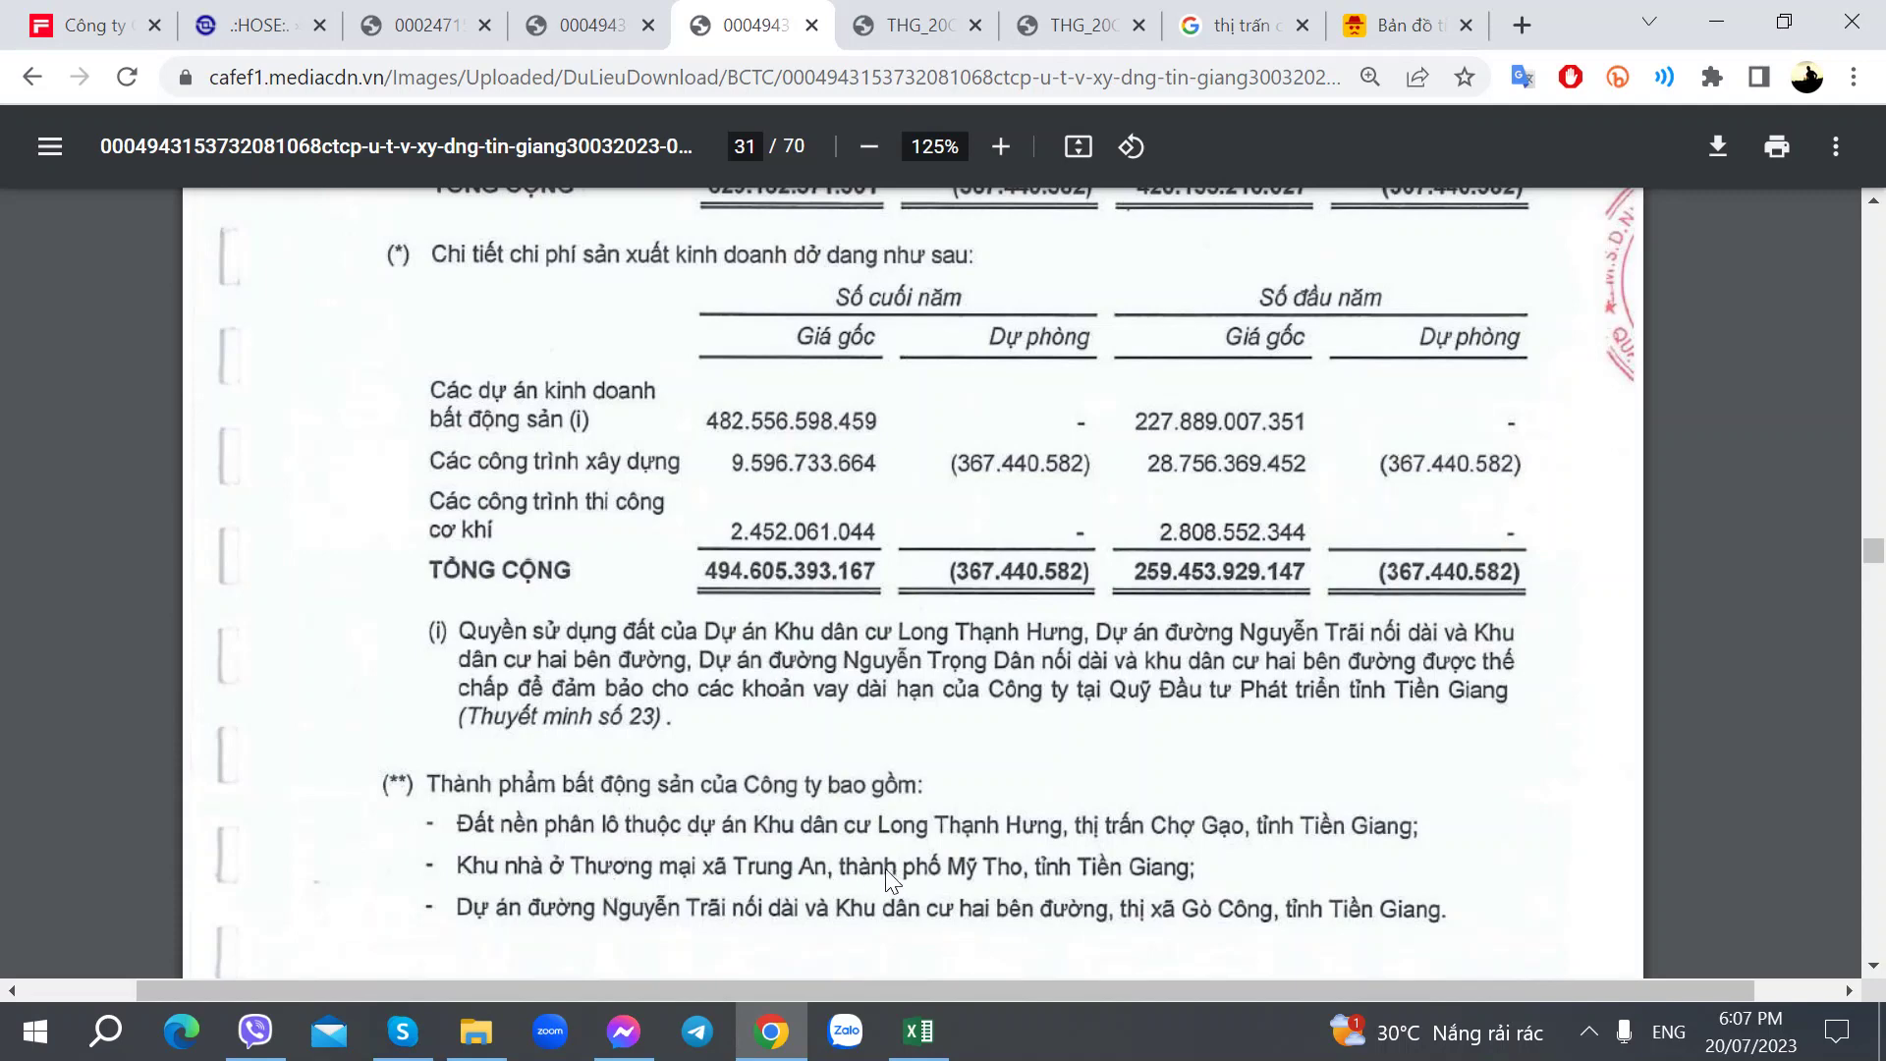
scroll(706, 864, down, 2)
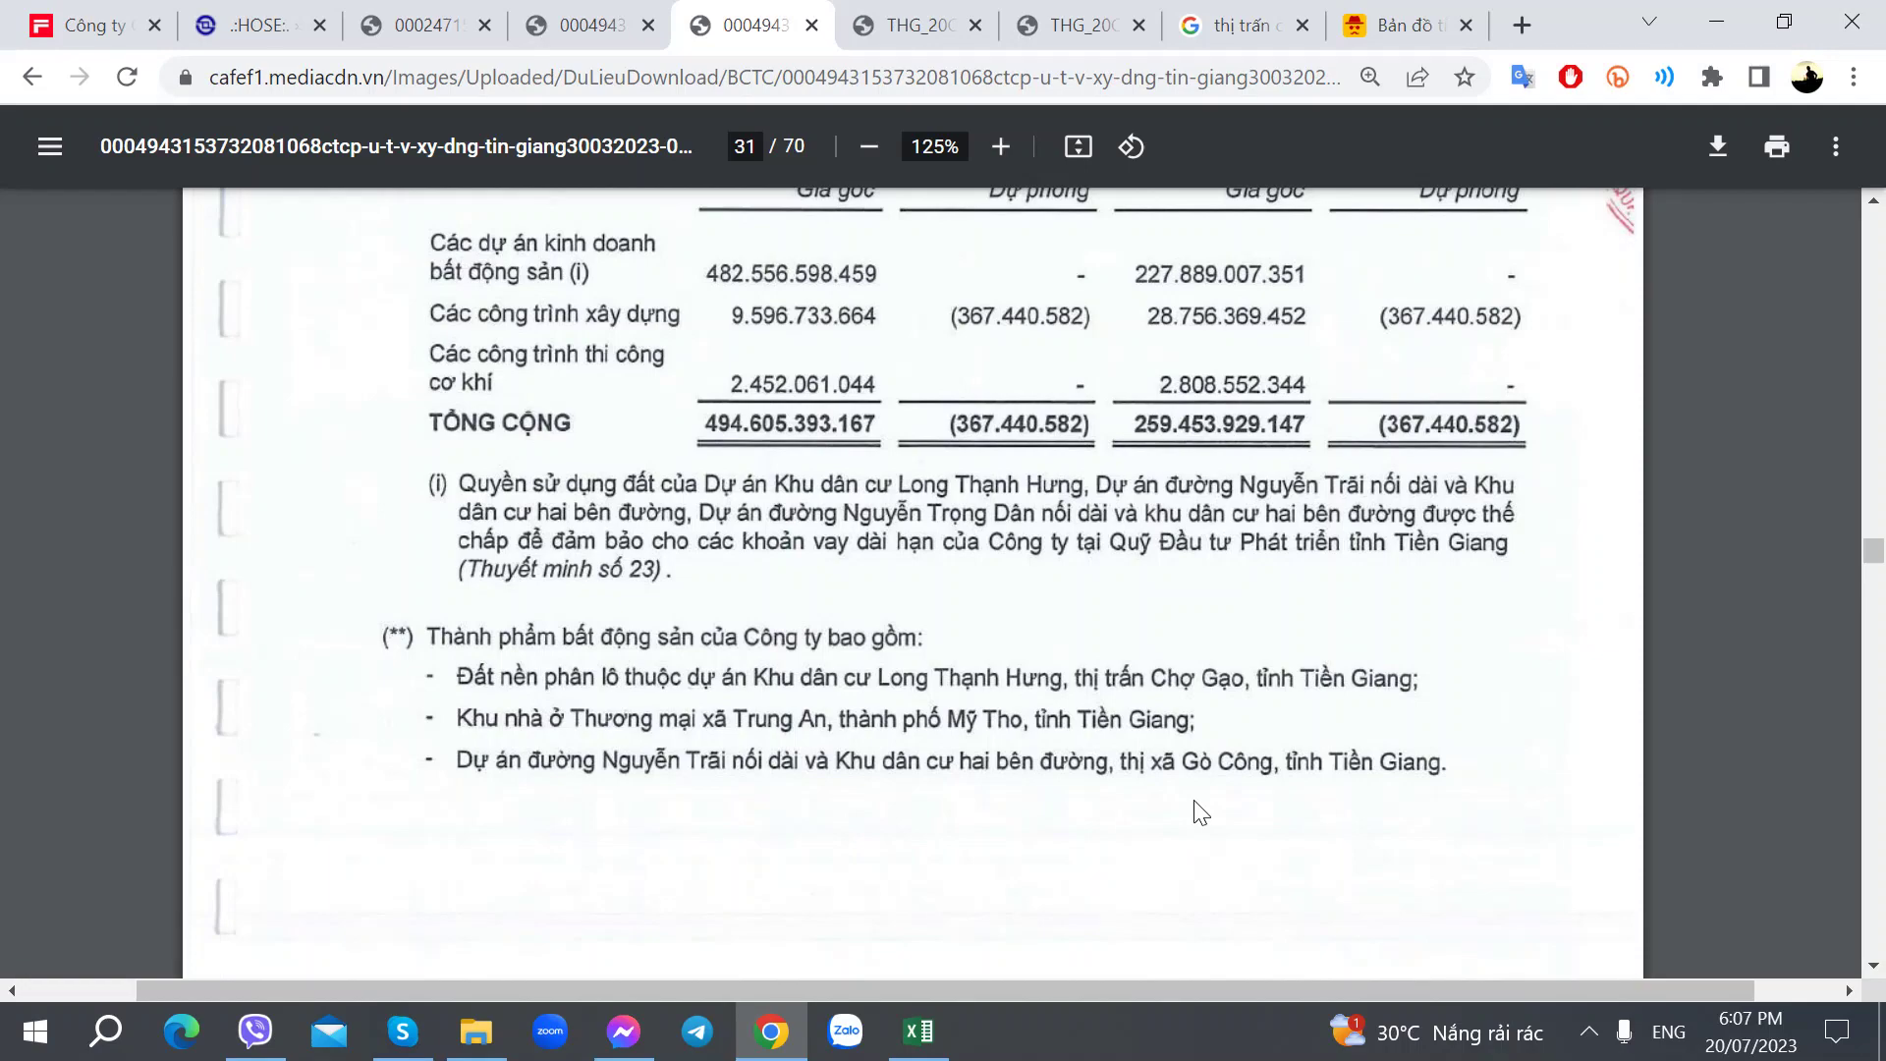
scroll(982, 798, up, 6)
scroll(774, 787, down, 3)
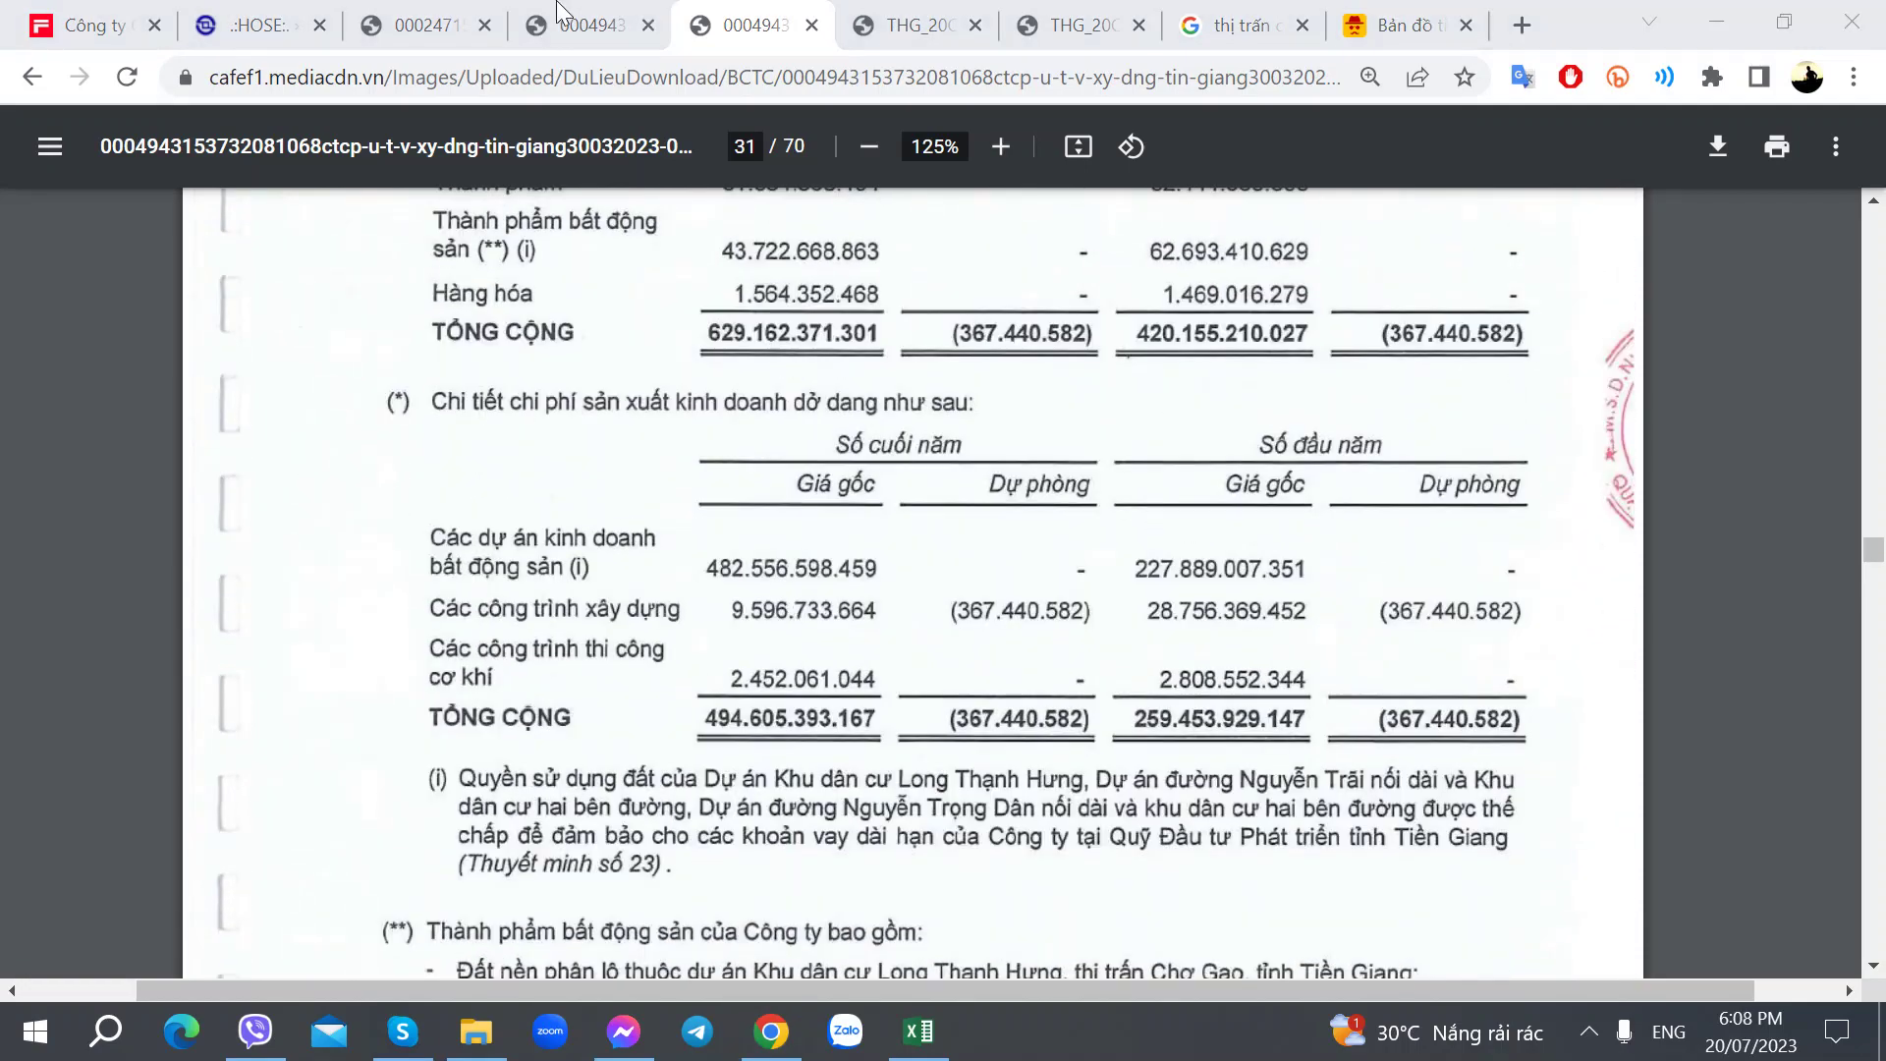
Step: Compare the Hàng tồn kho amounts and asset shares in row 358 across the 2019 to March 2023 columns
click(468, 4)
click(975, 6)
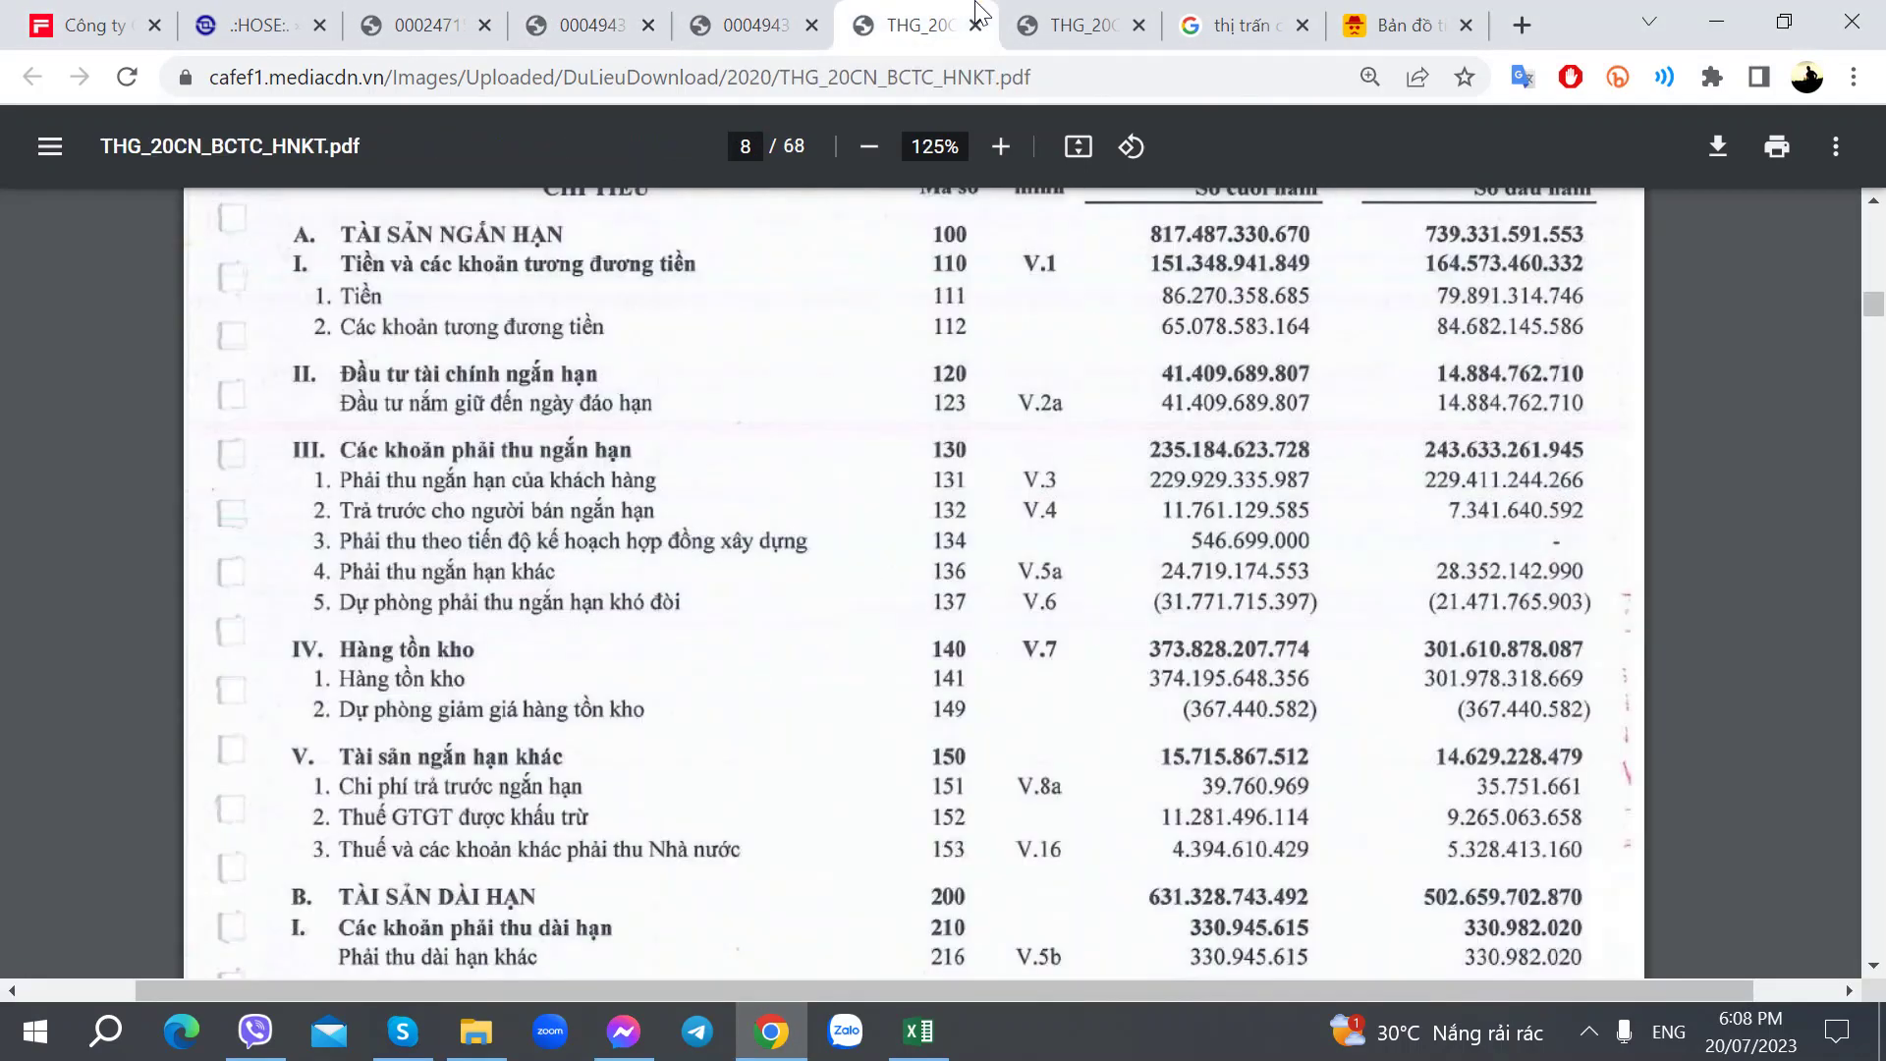
key(alt+Tab)
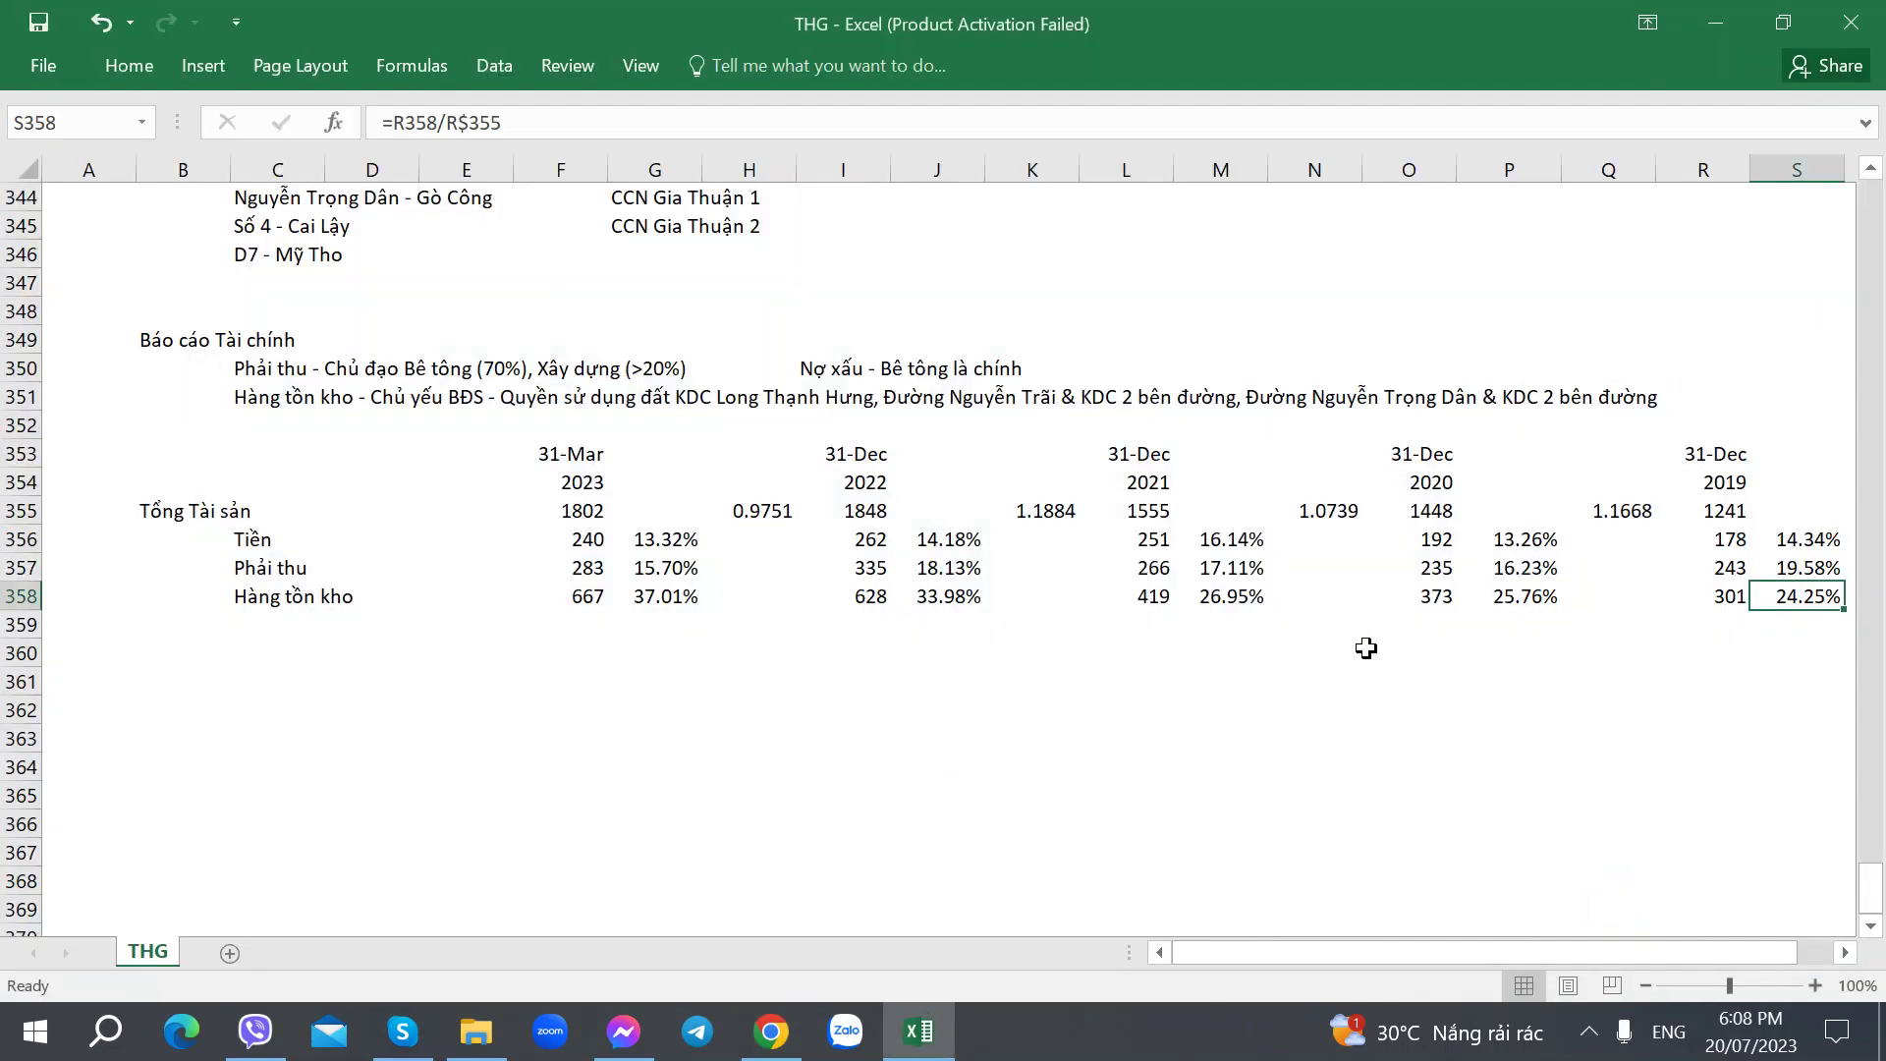
key(alt+Tab)
key(alt+Tab)
click(1434, 597)
click(1139, 596)
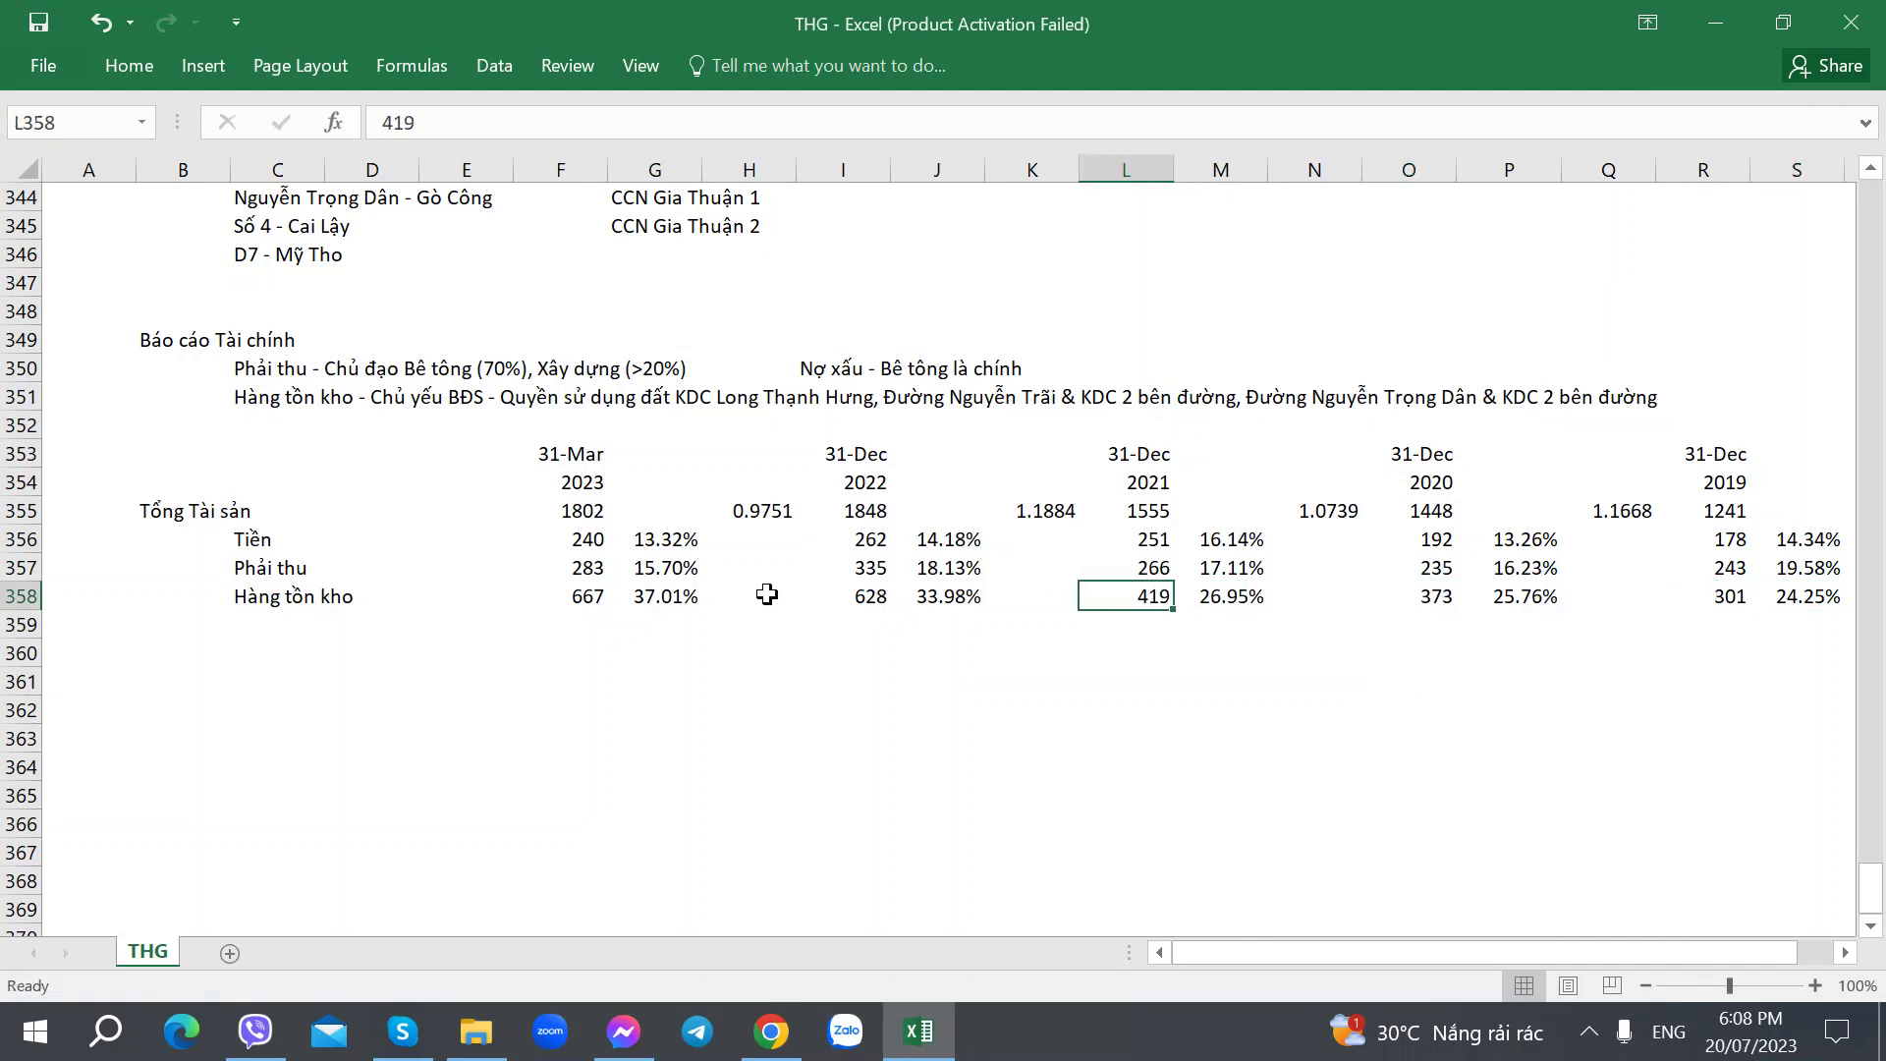
click(747, 596)
click(653, 596)
click(583, 596)
click(849, 596)
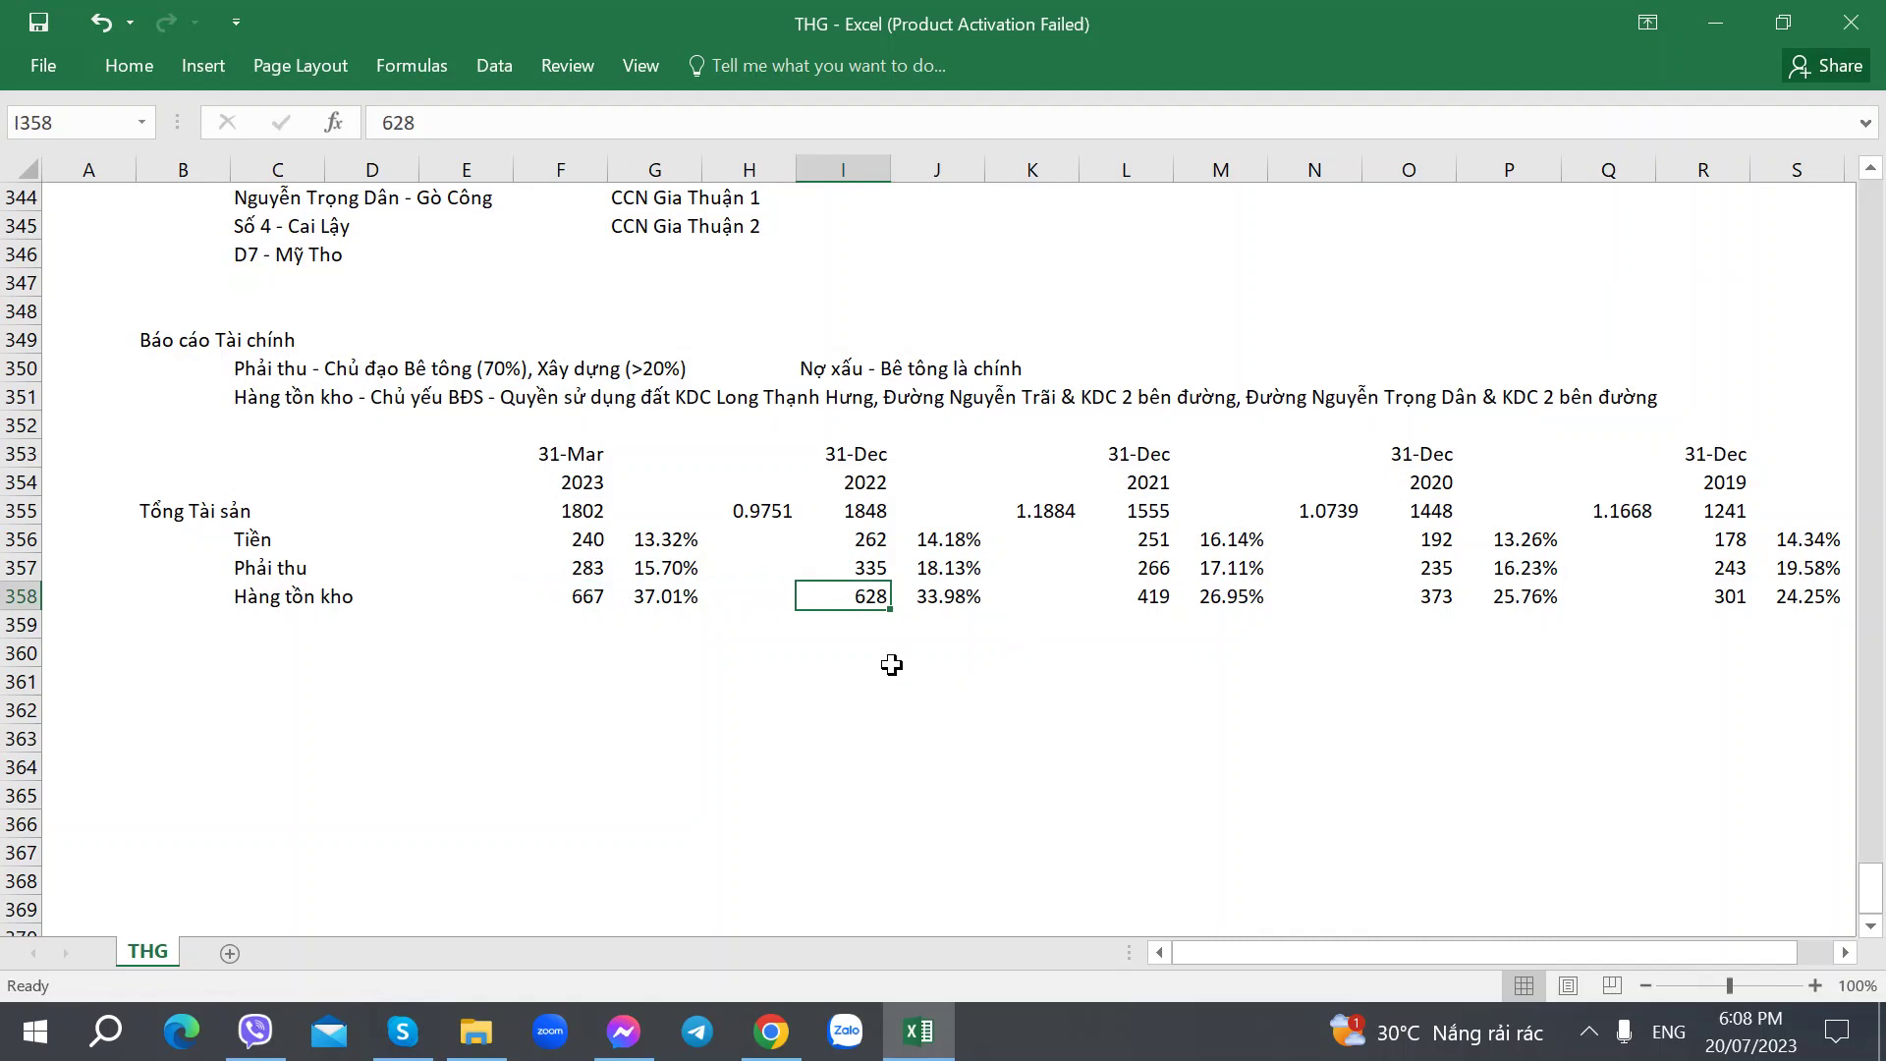
key(Right)
key(Right)
key(Right)
key(Right)
key(Right)
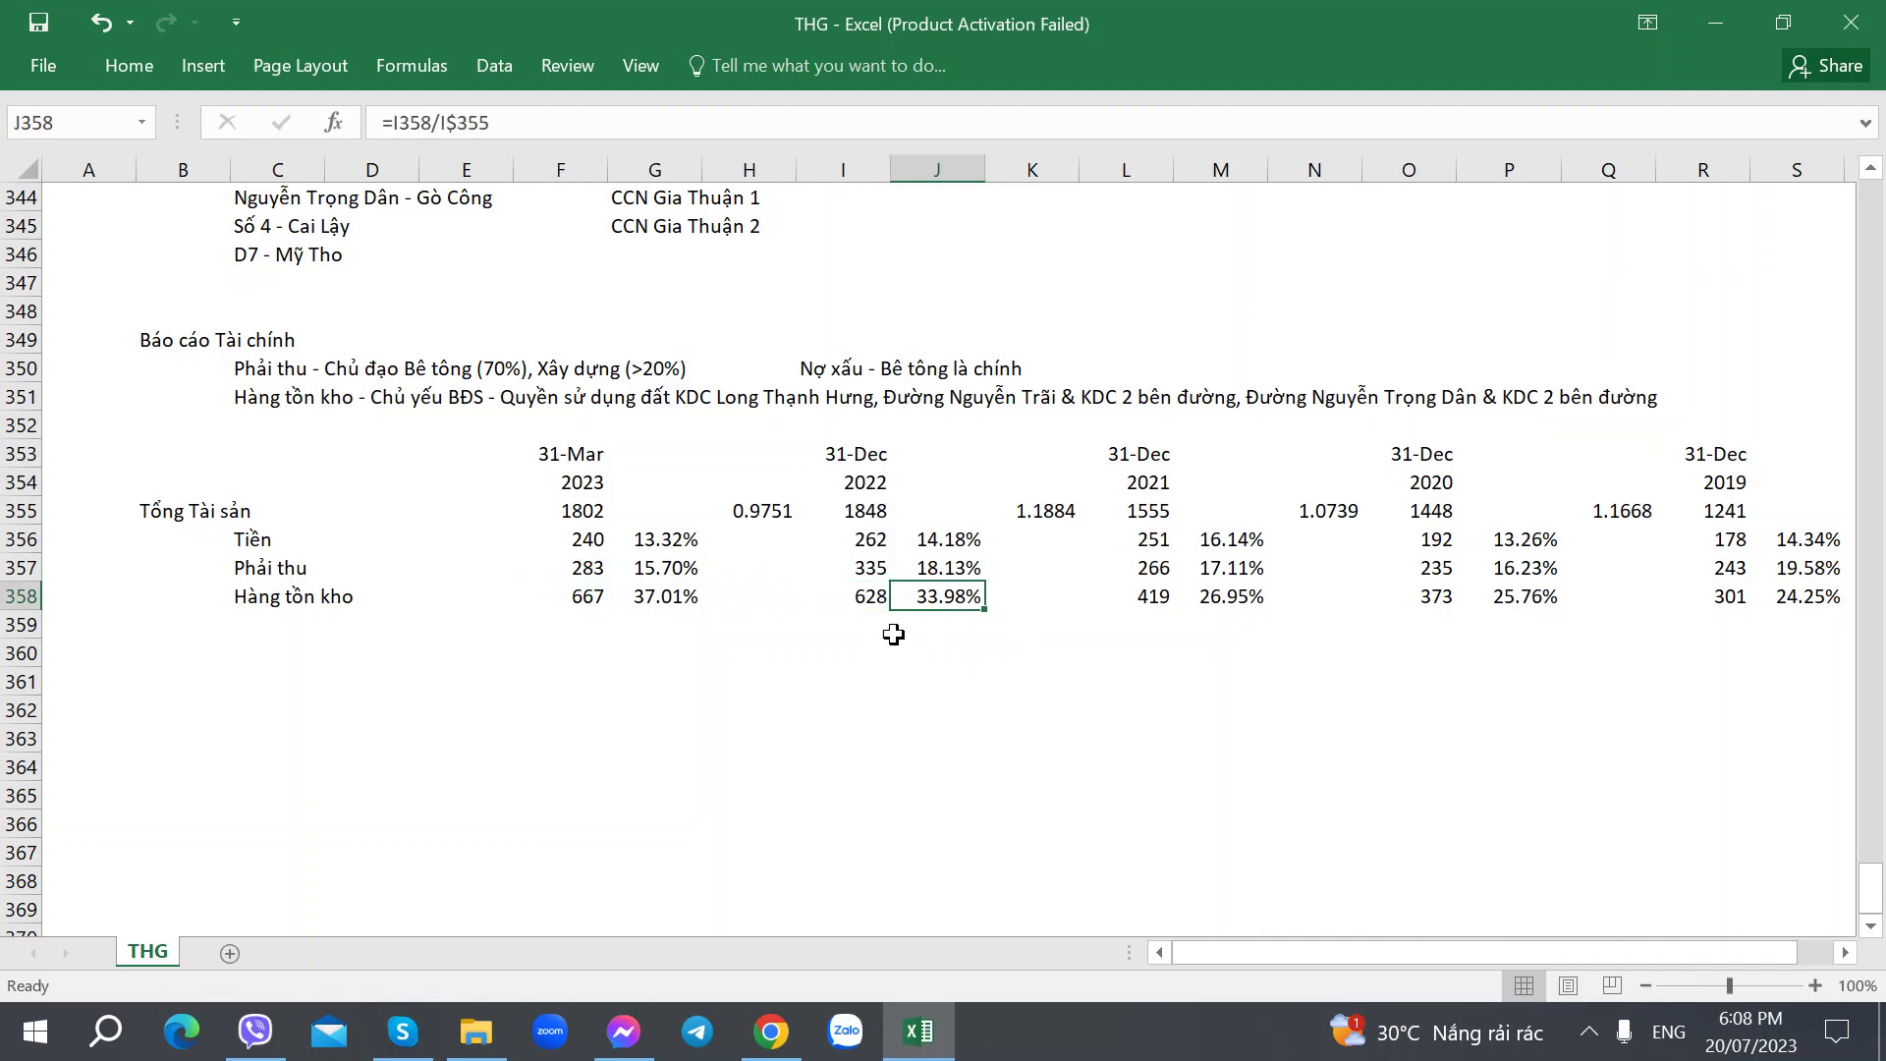
Step: Review the supplier prepayment, other receivables and bad-debt notes in the 2020 consolidated report in the browser
key(alt+Tab)
key(ctrl+Tab)
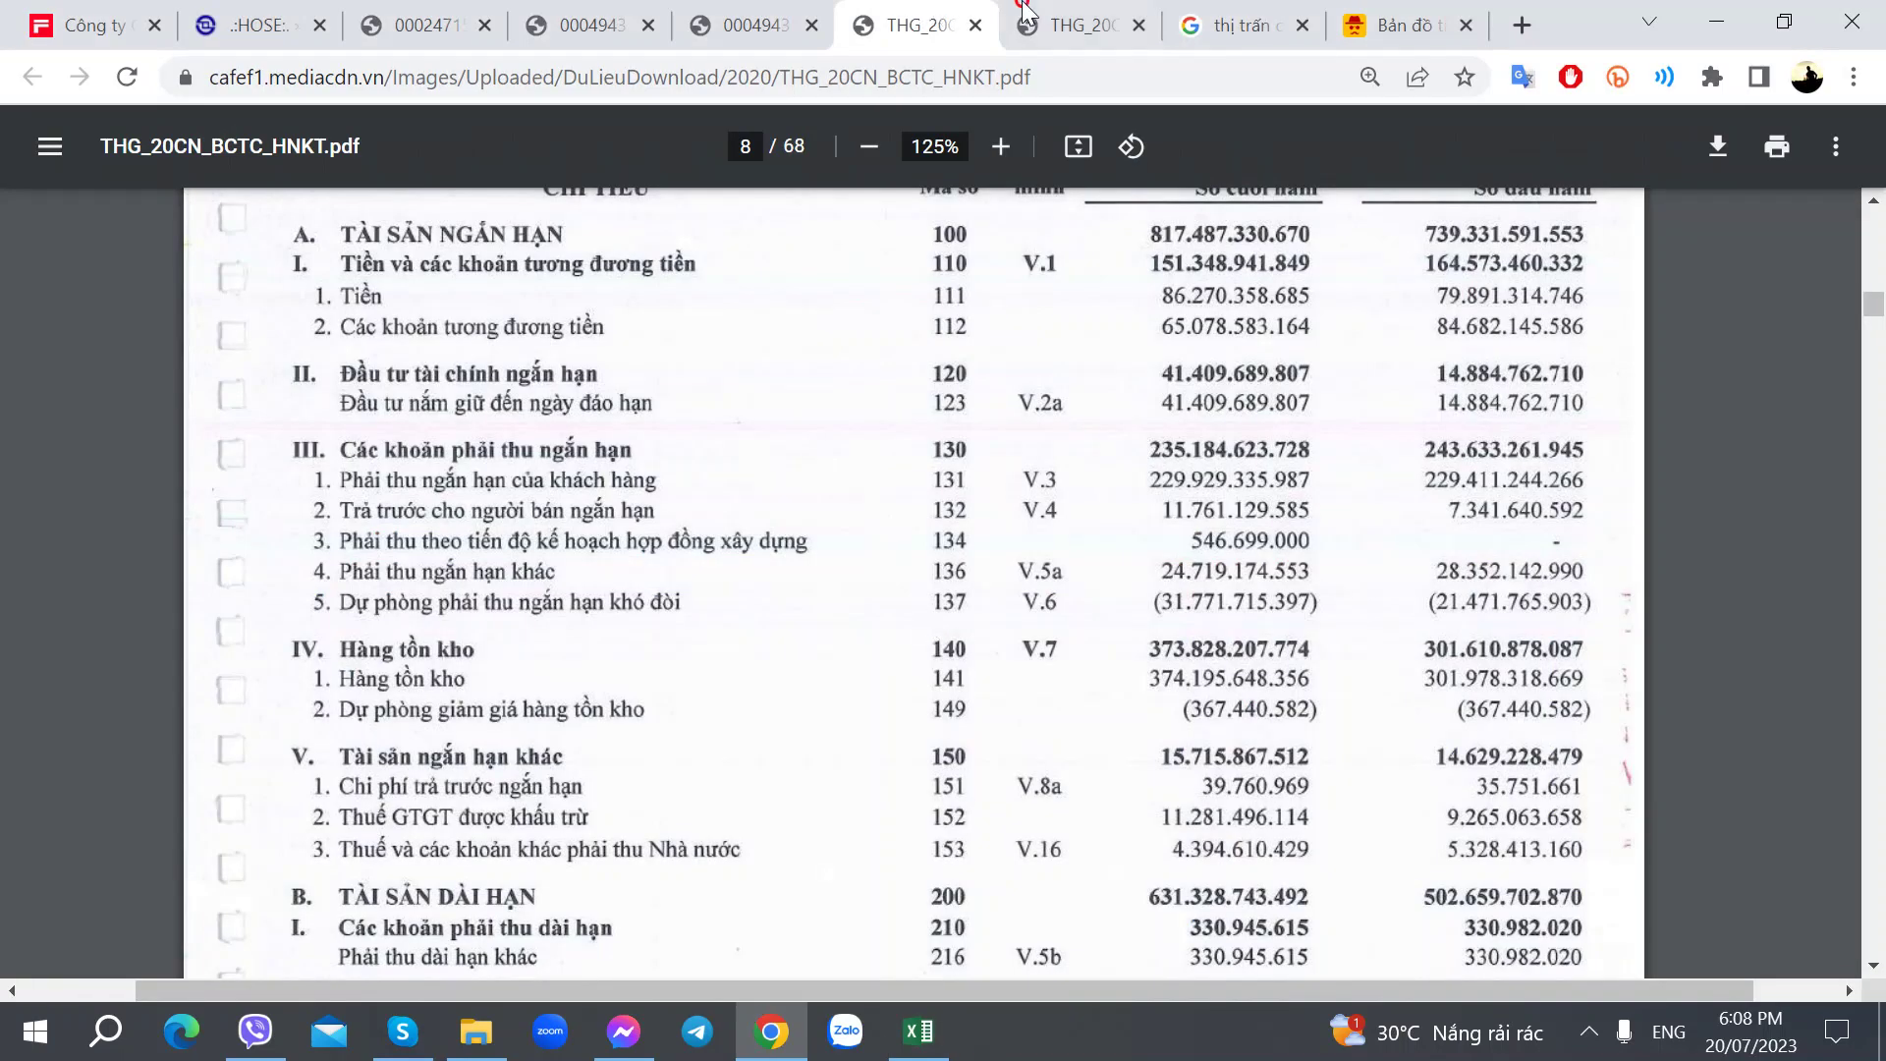
scroll(929, 499, up, 3)
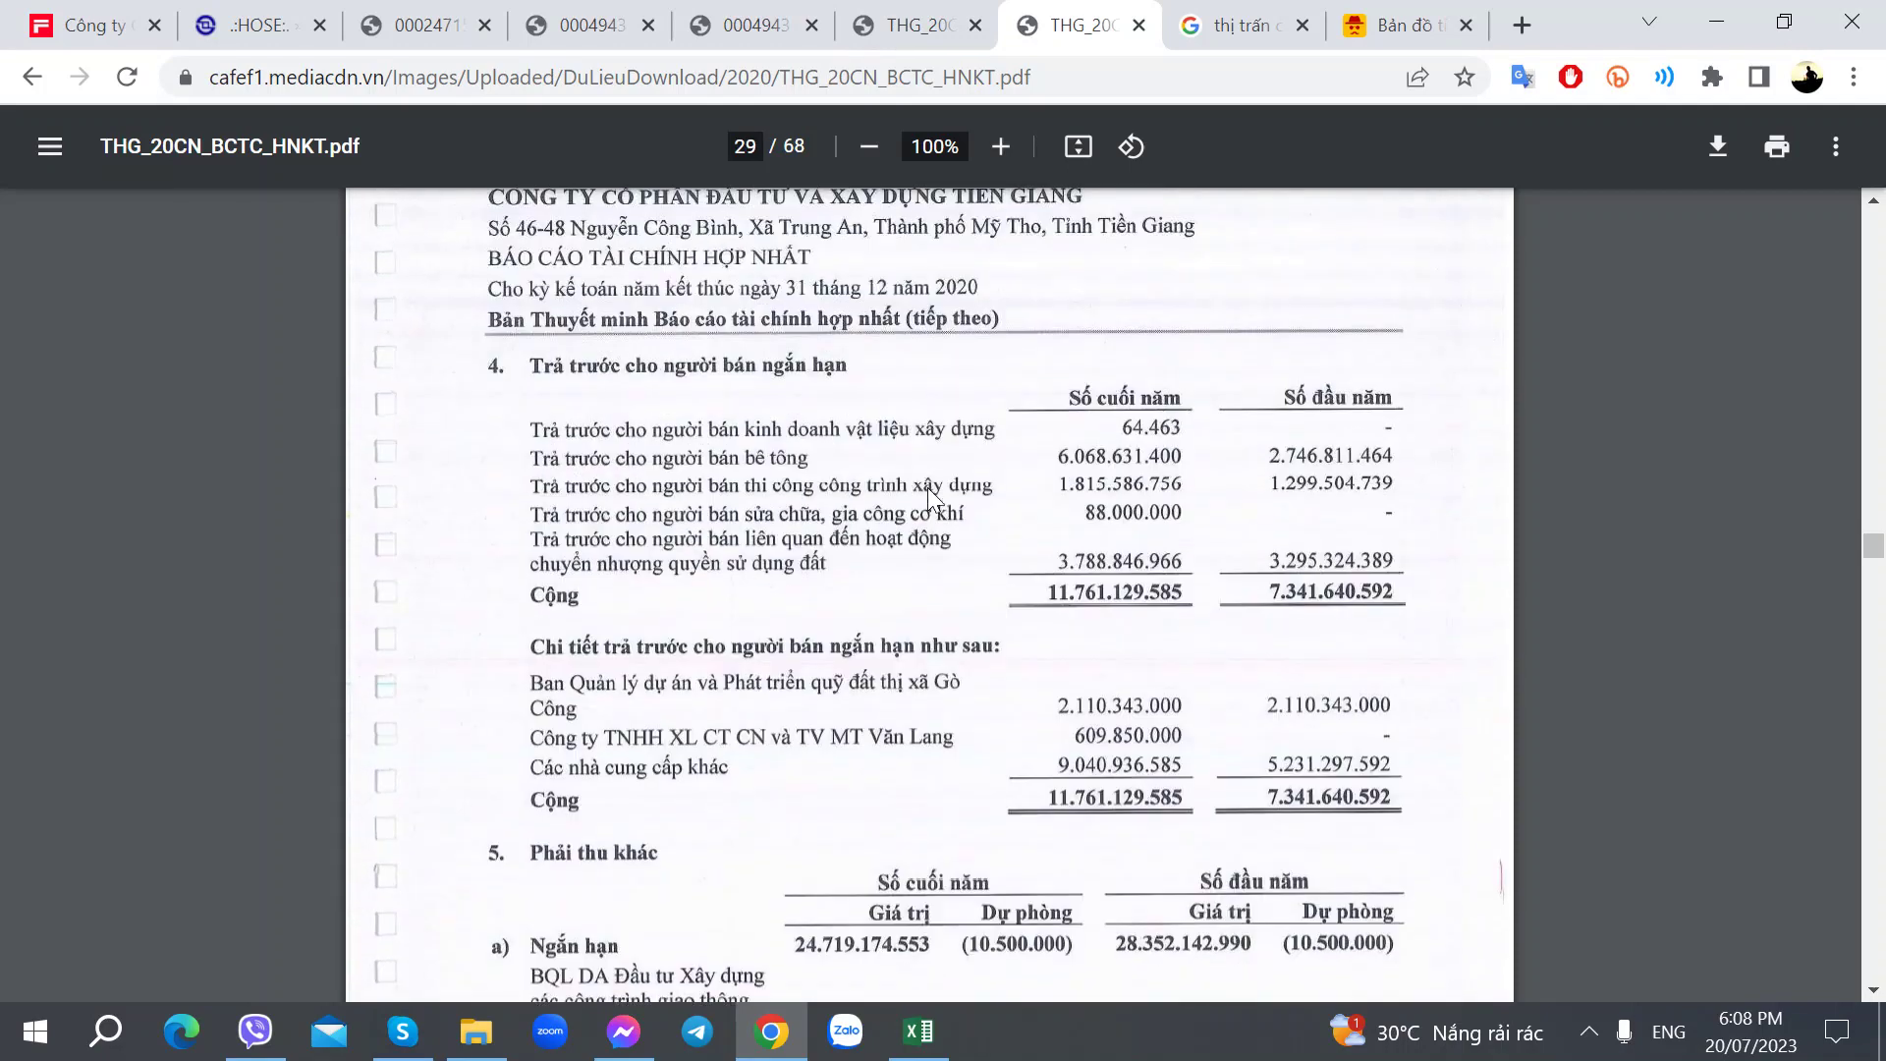
scroll(929, 499, down, 5)
scroll(629, 762, down, 1)
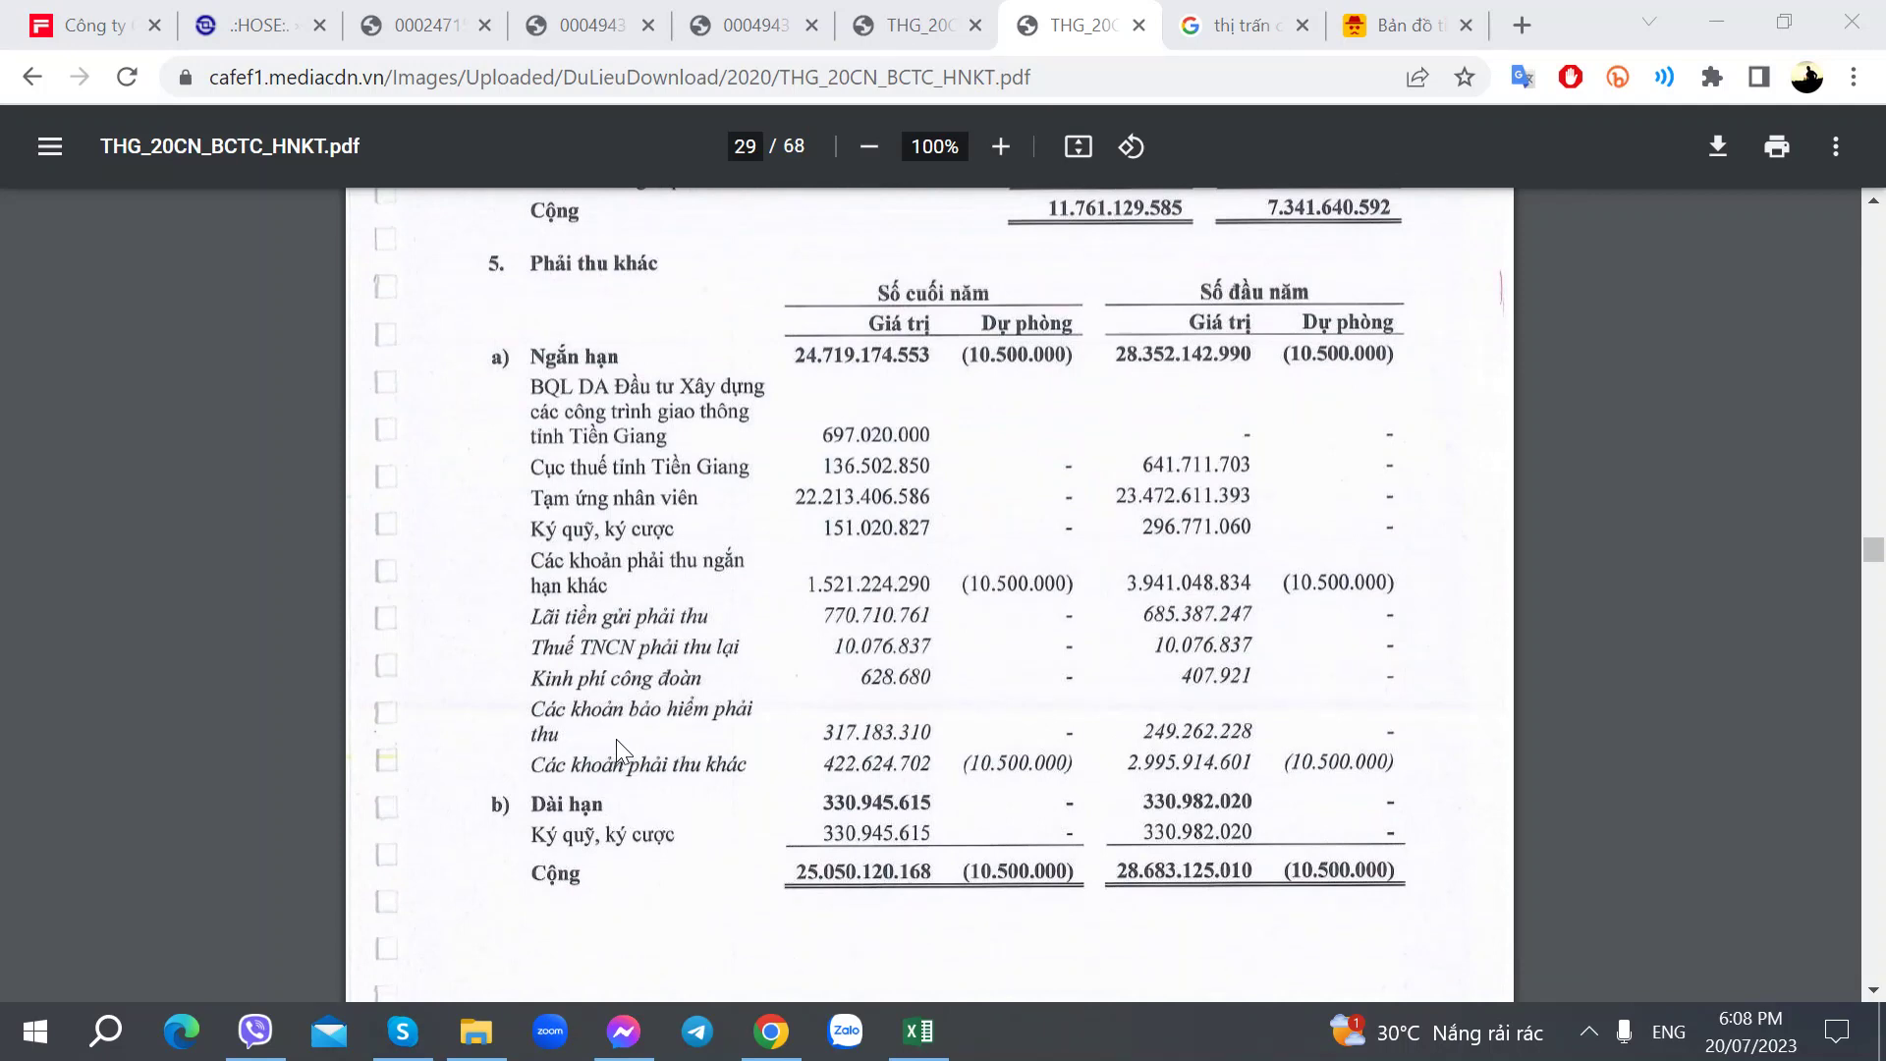
scroll(616, 739, down, 8)
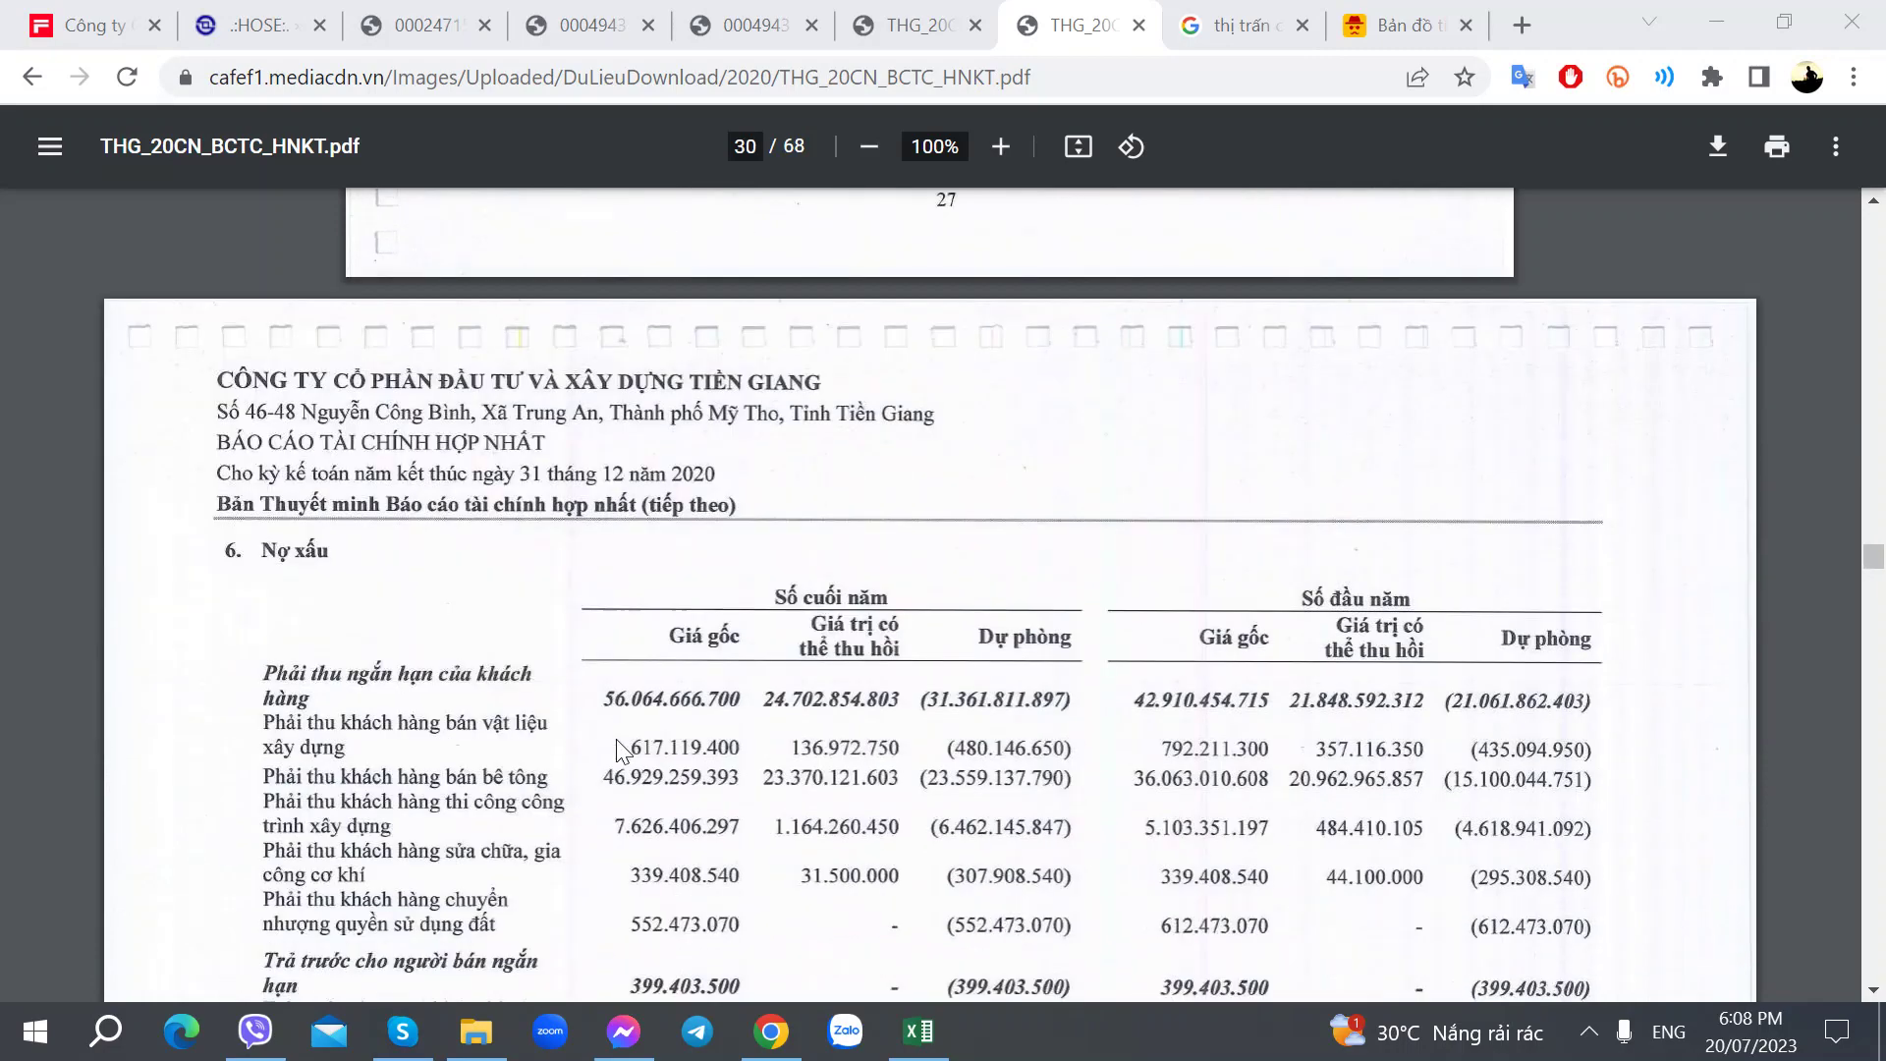
scroll(618, 751, down, 3)
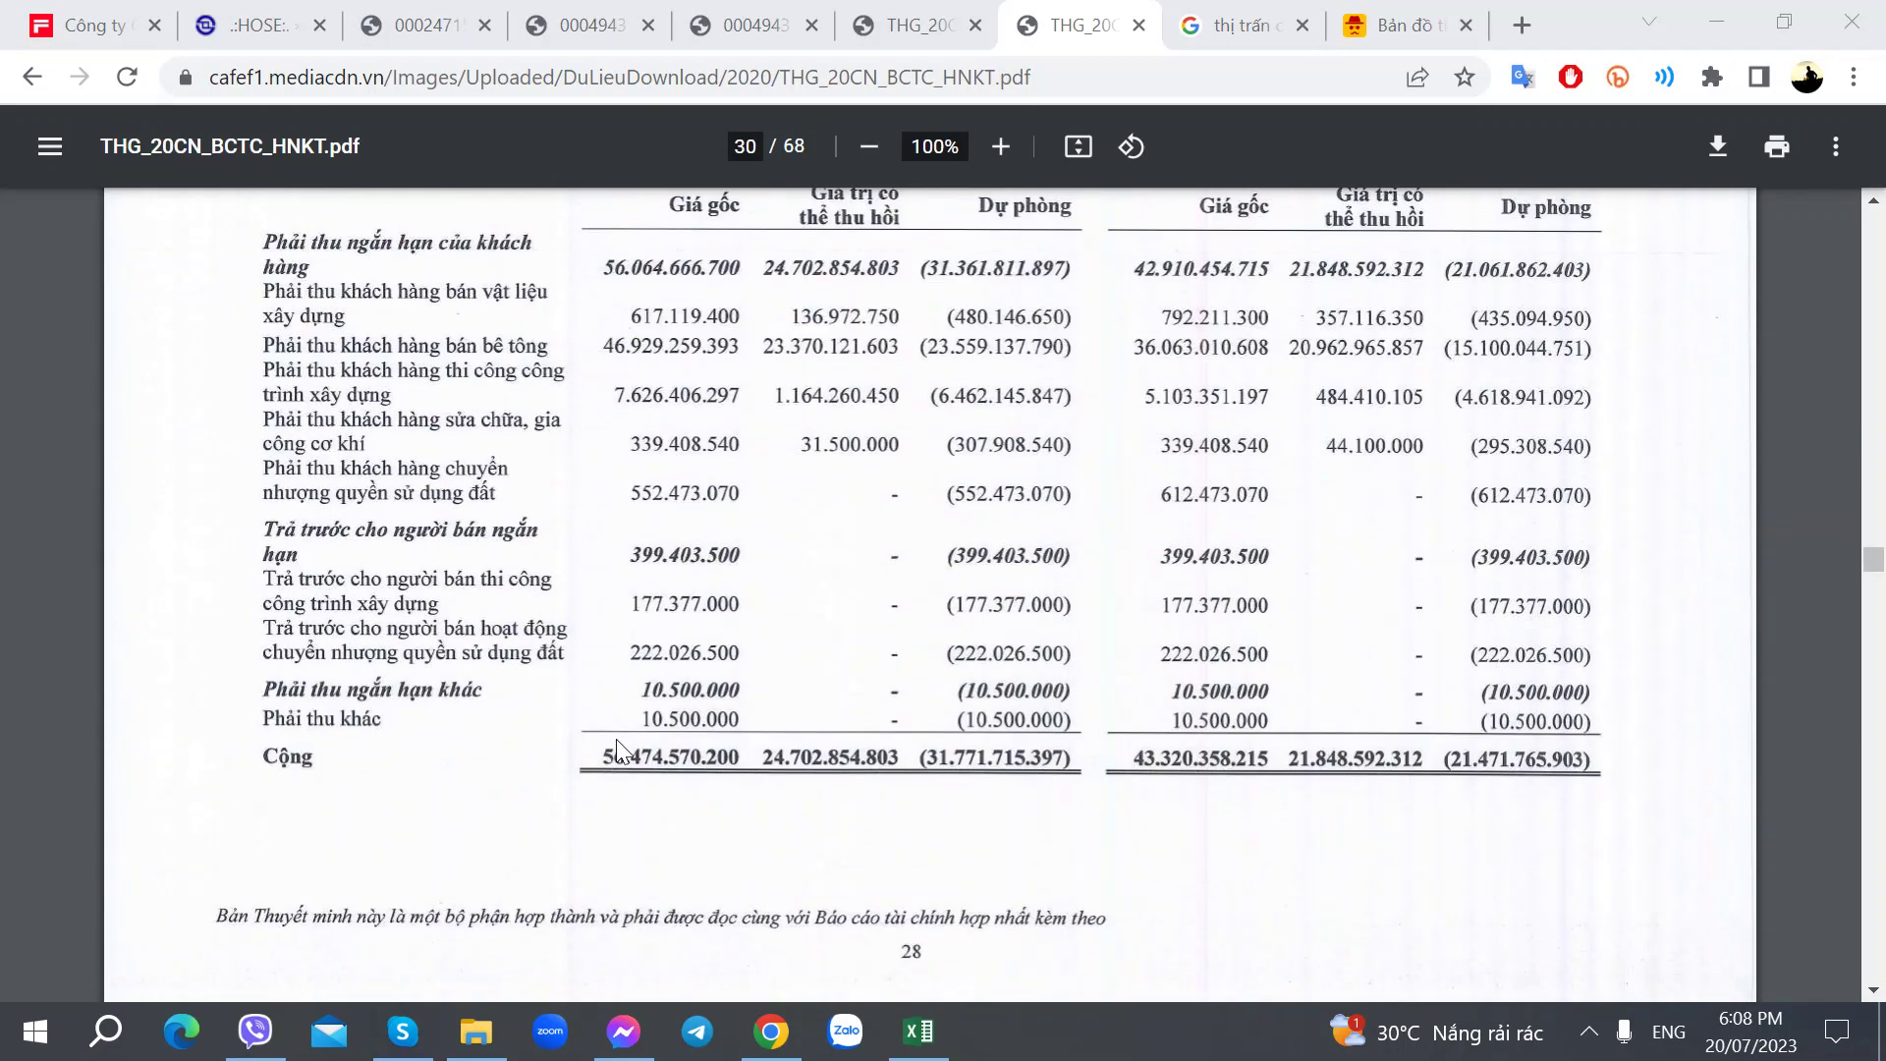
scroll(615, 739, down, 14)
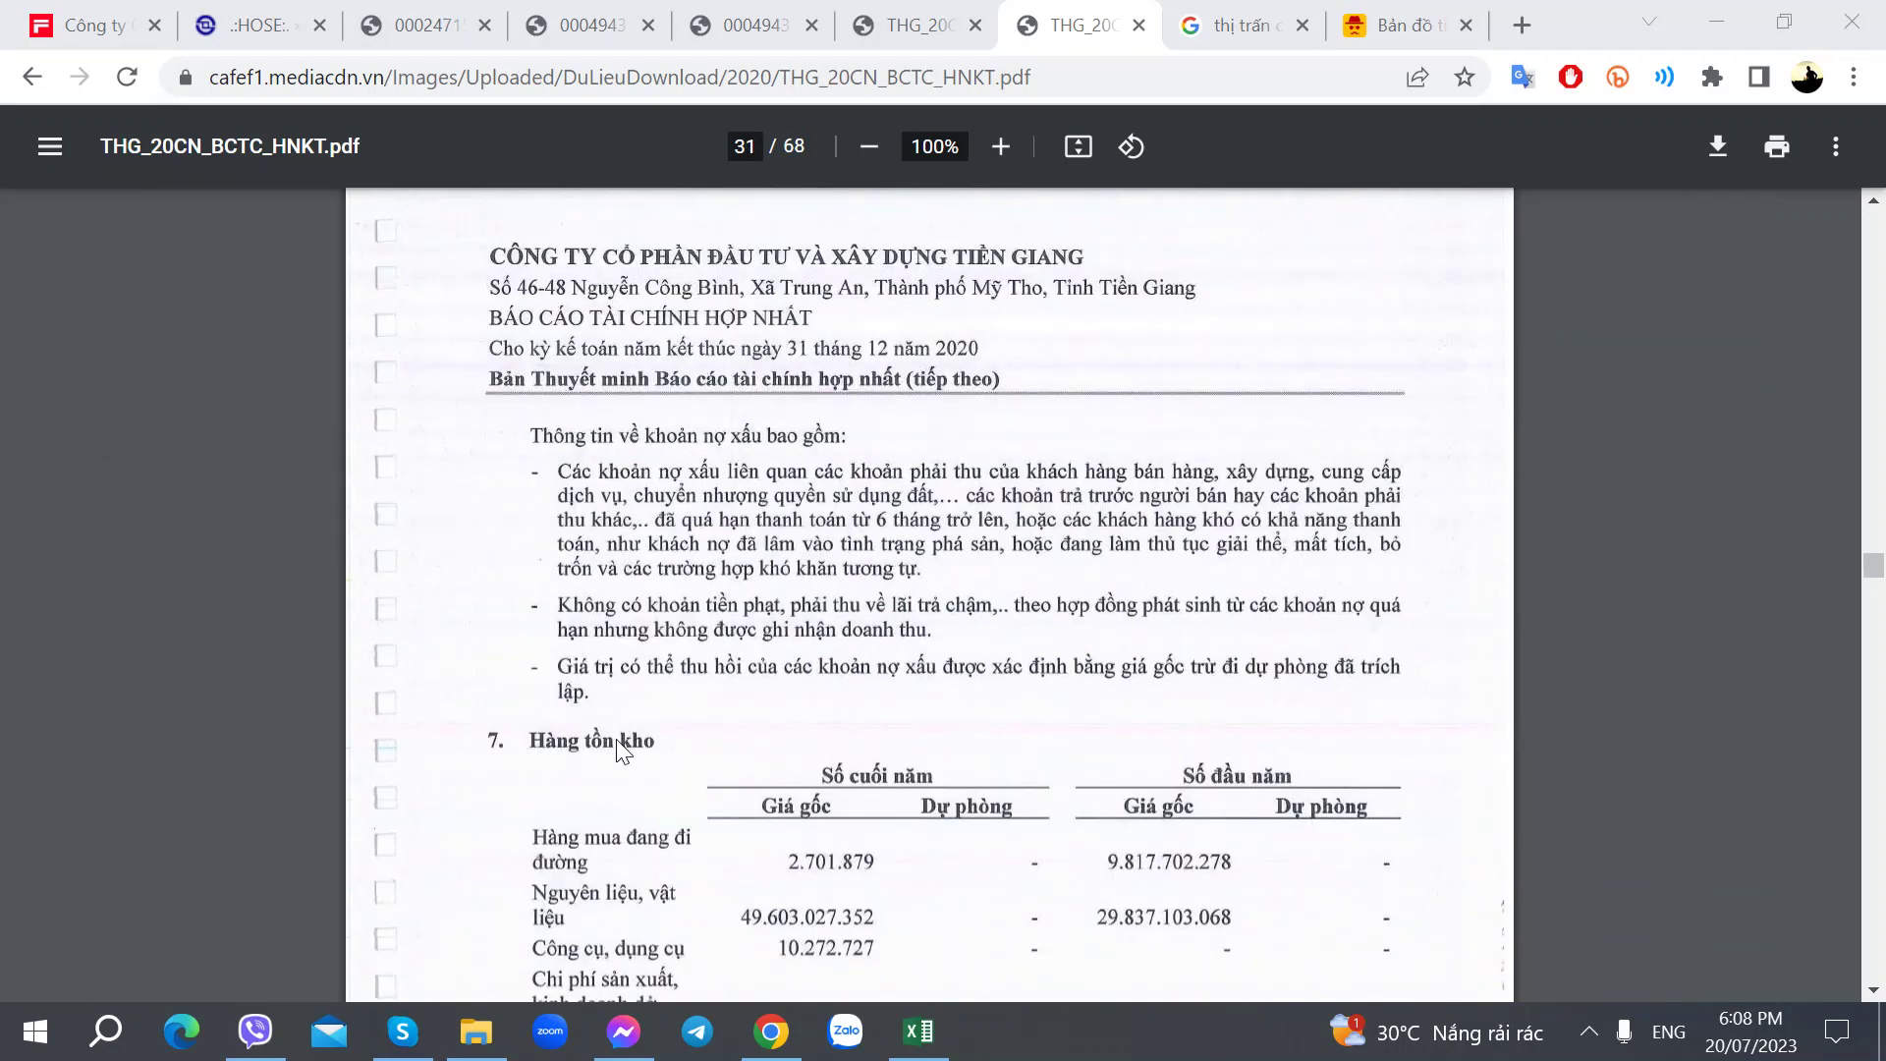
Step: Examine inventory note 7 in the 2020 report, including work in progress, finished real estate and mortgaged projects
scroll(618, 751, down, 2)
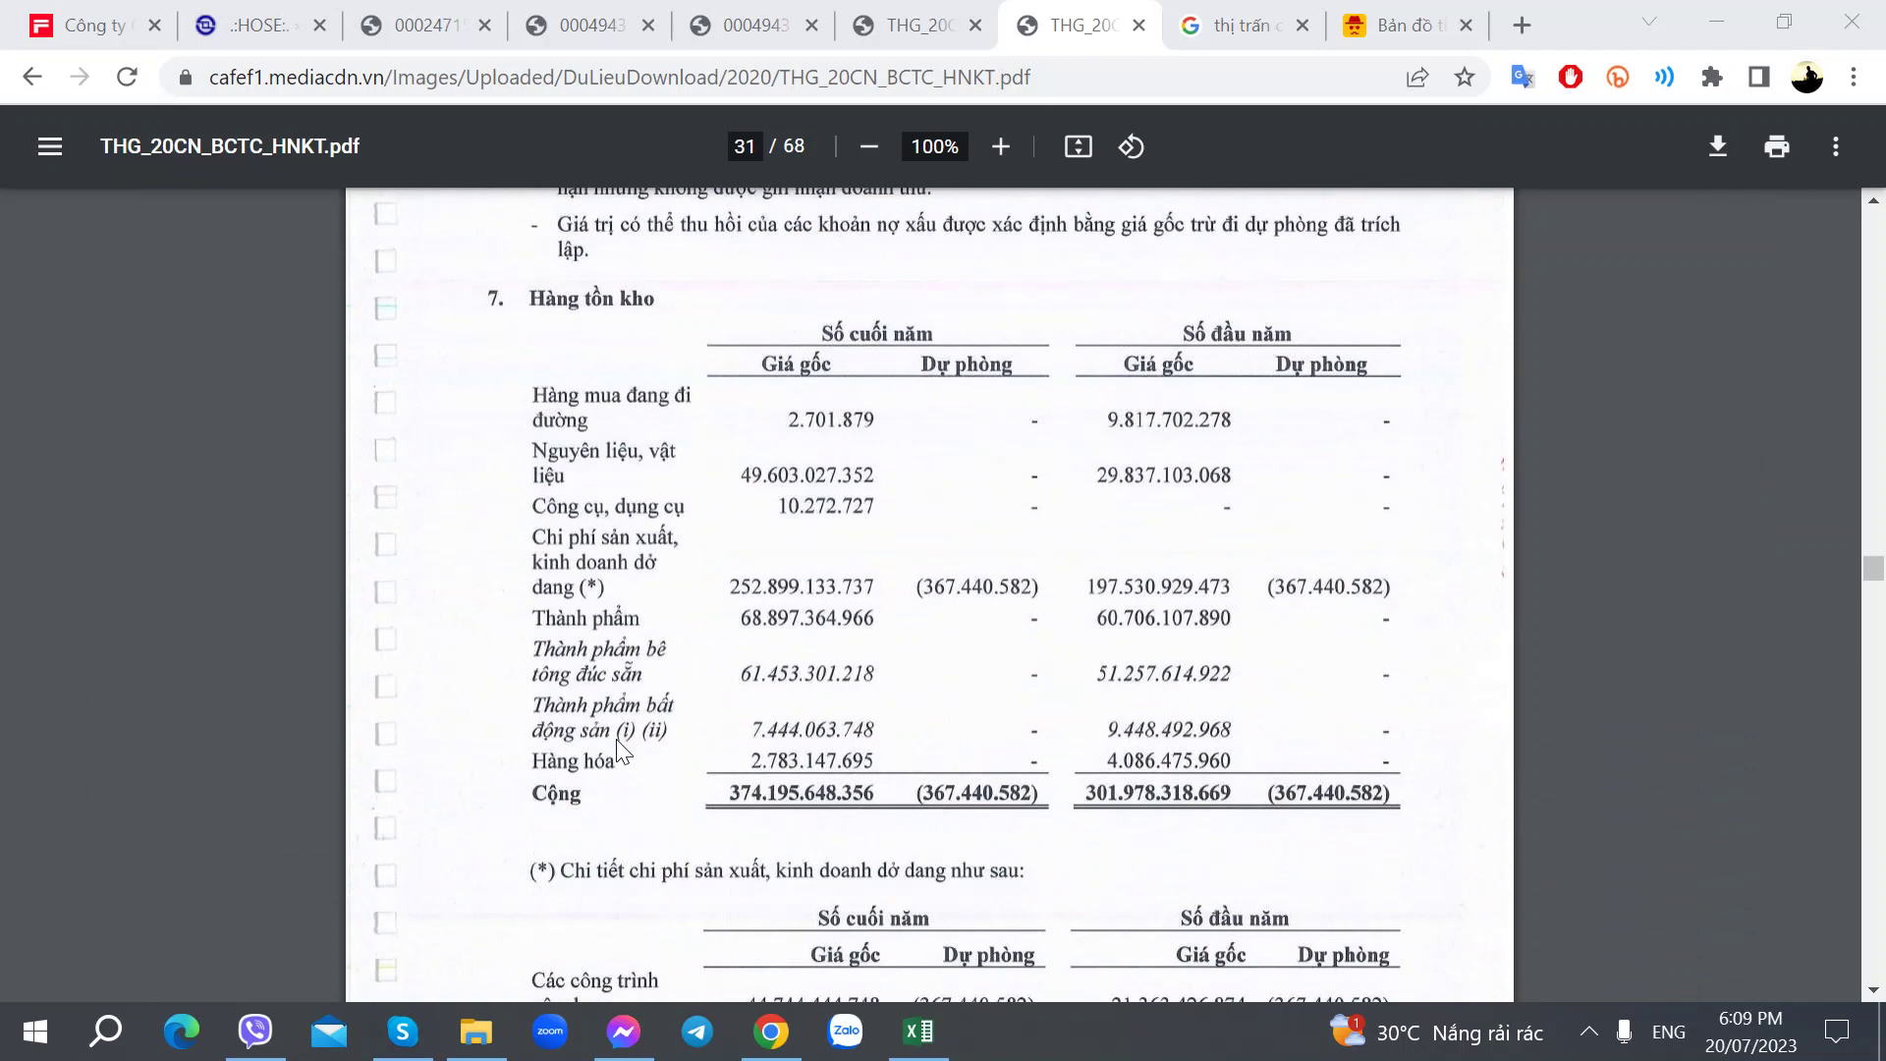
scroll(693, 632, down, 6)
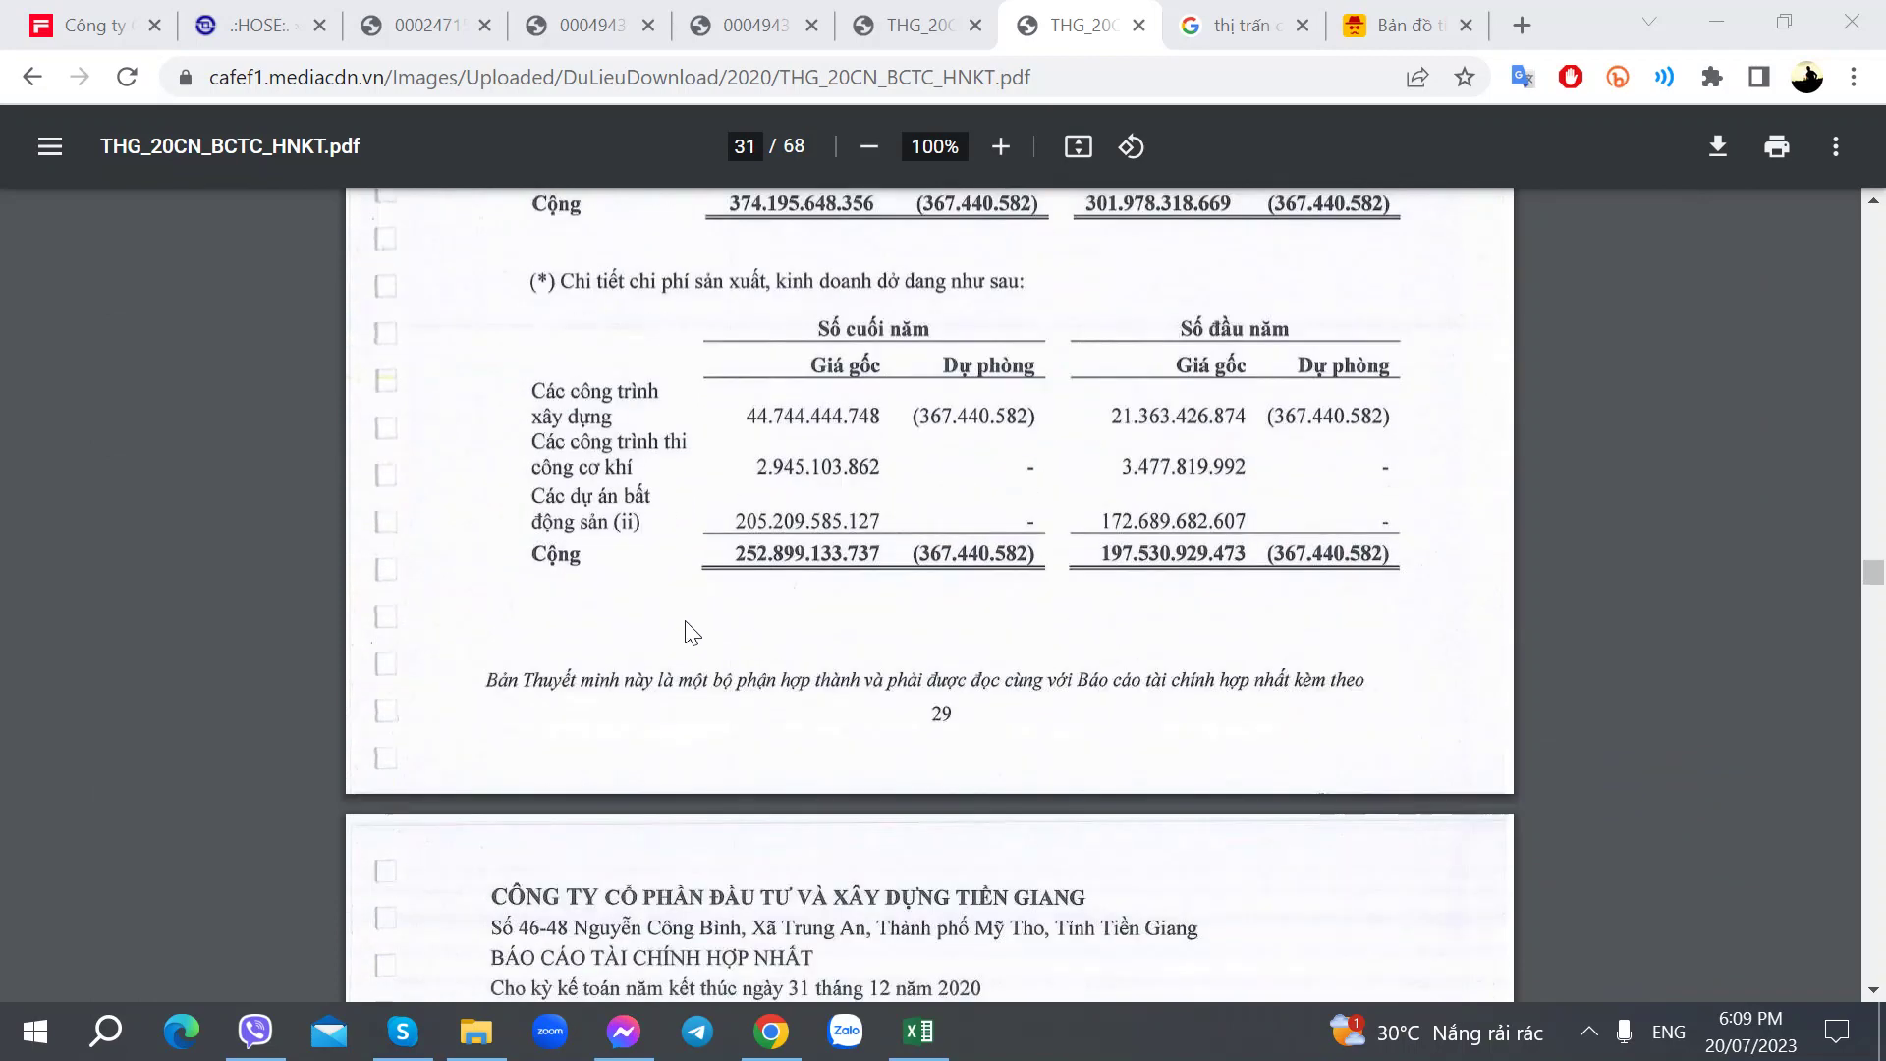
scroll(693, 632, up, 5)
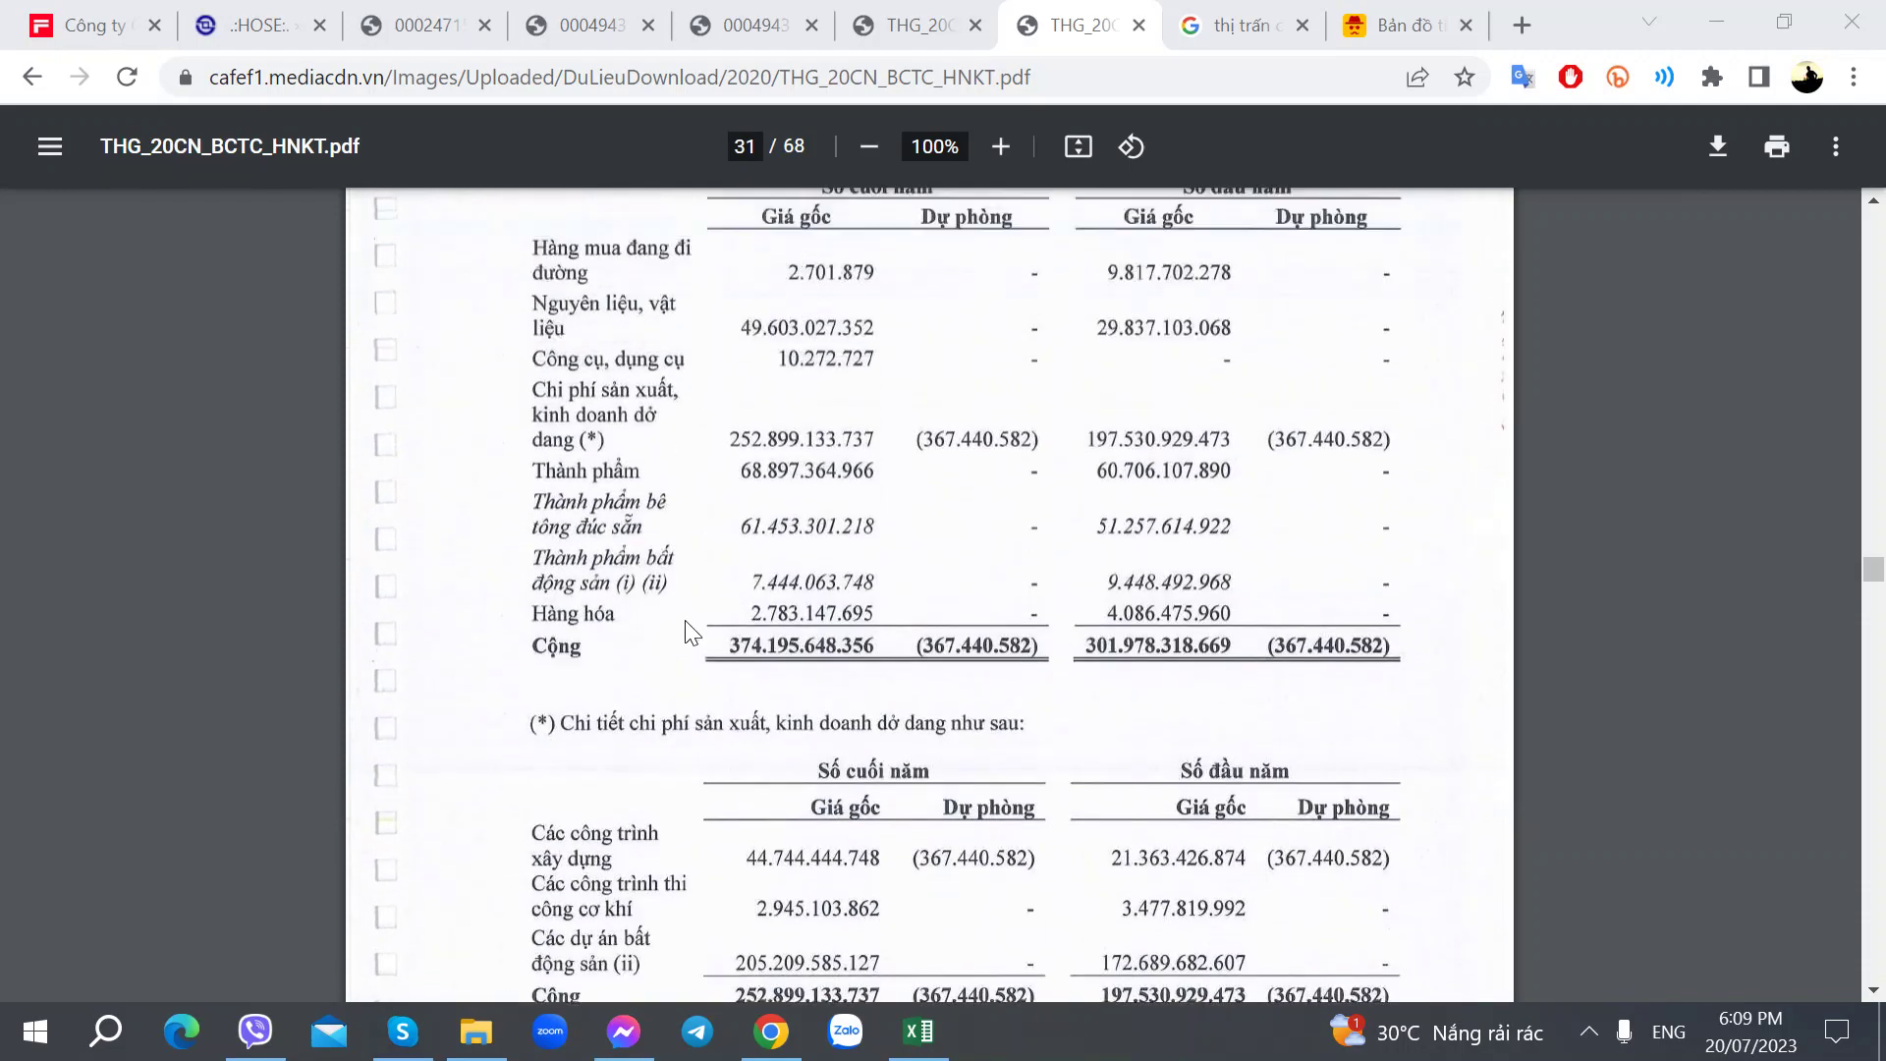
scroll(693, 631, up, 1)
scroll(668, 604, down, 9)
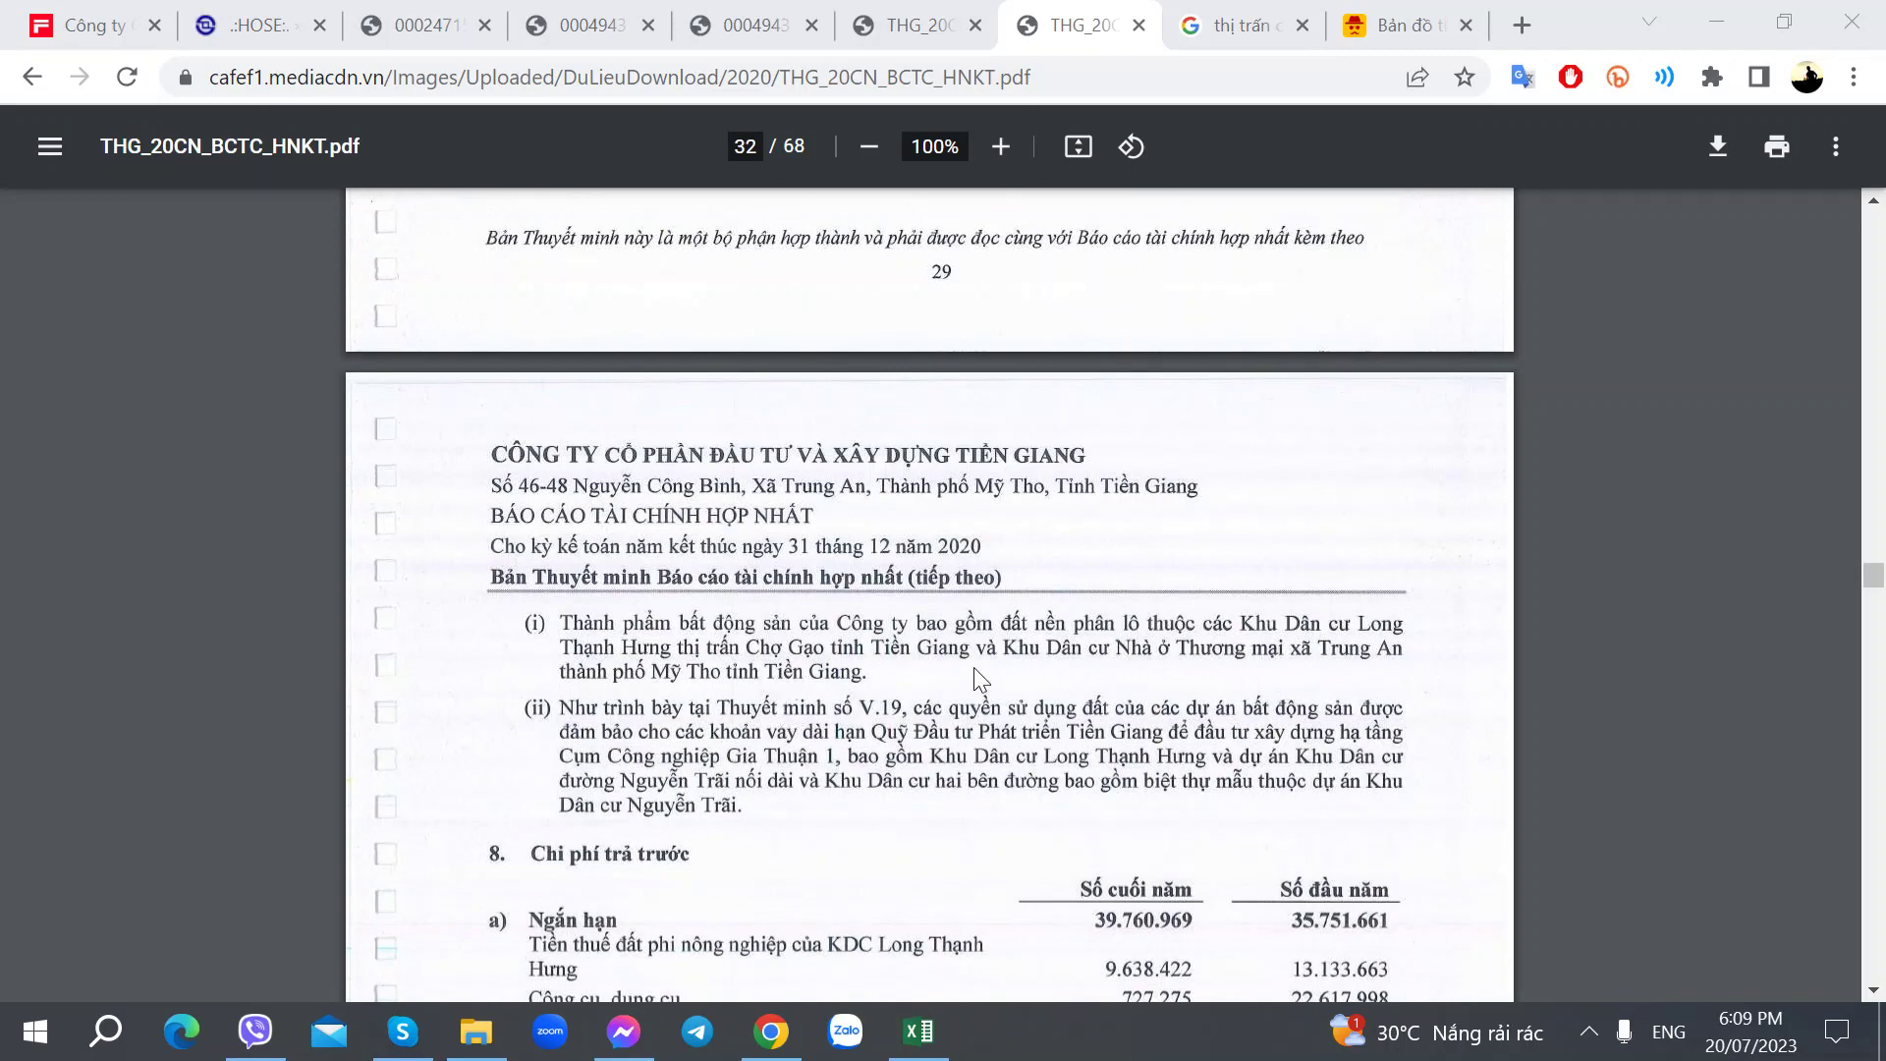
click(914, 649)
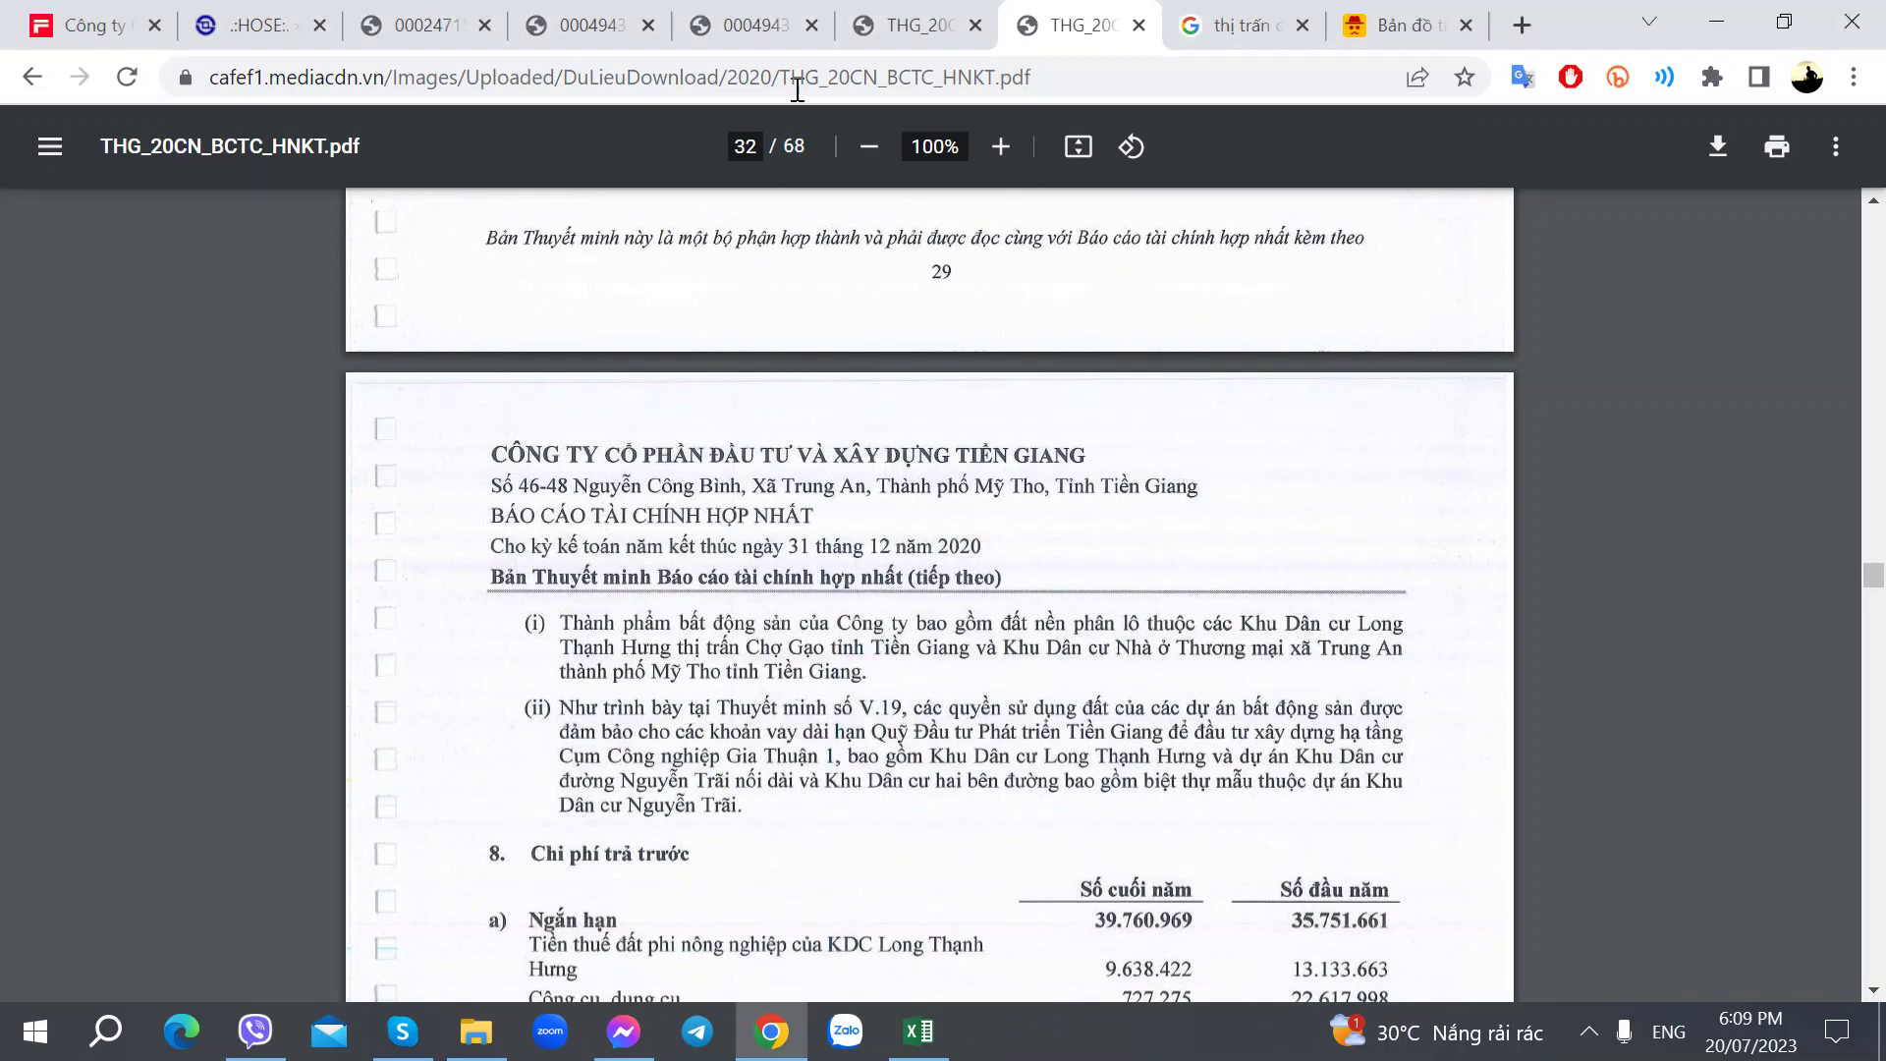
Step: Compare the work-in-progress breakdown and real-estate project notes between the 2022 and 2020 reports
key(ctrl+5)
scroll(851, 640, up, 1)
scroll(851, 638, up, 1)
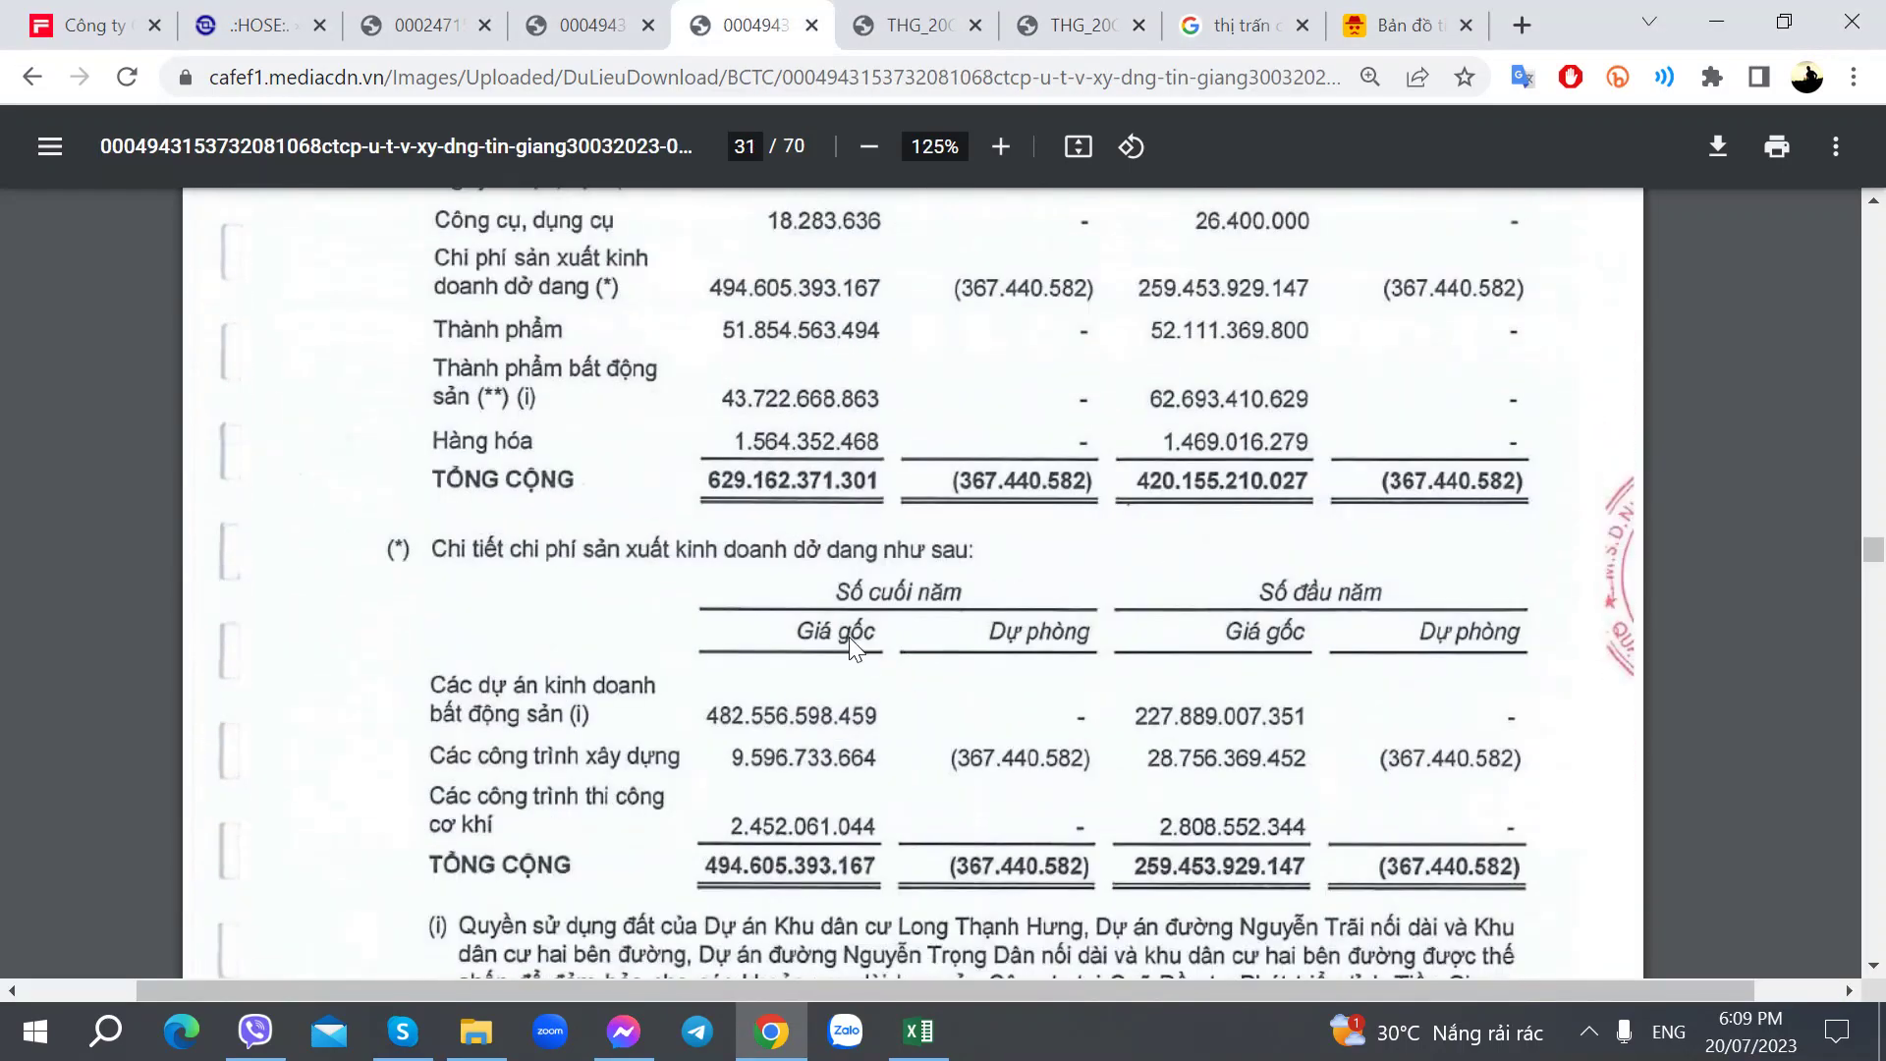
scroll(850, 638, down, 1)
key(ctrl+7)
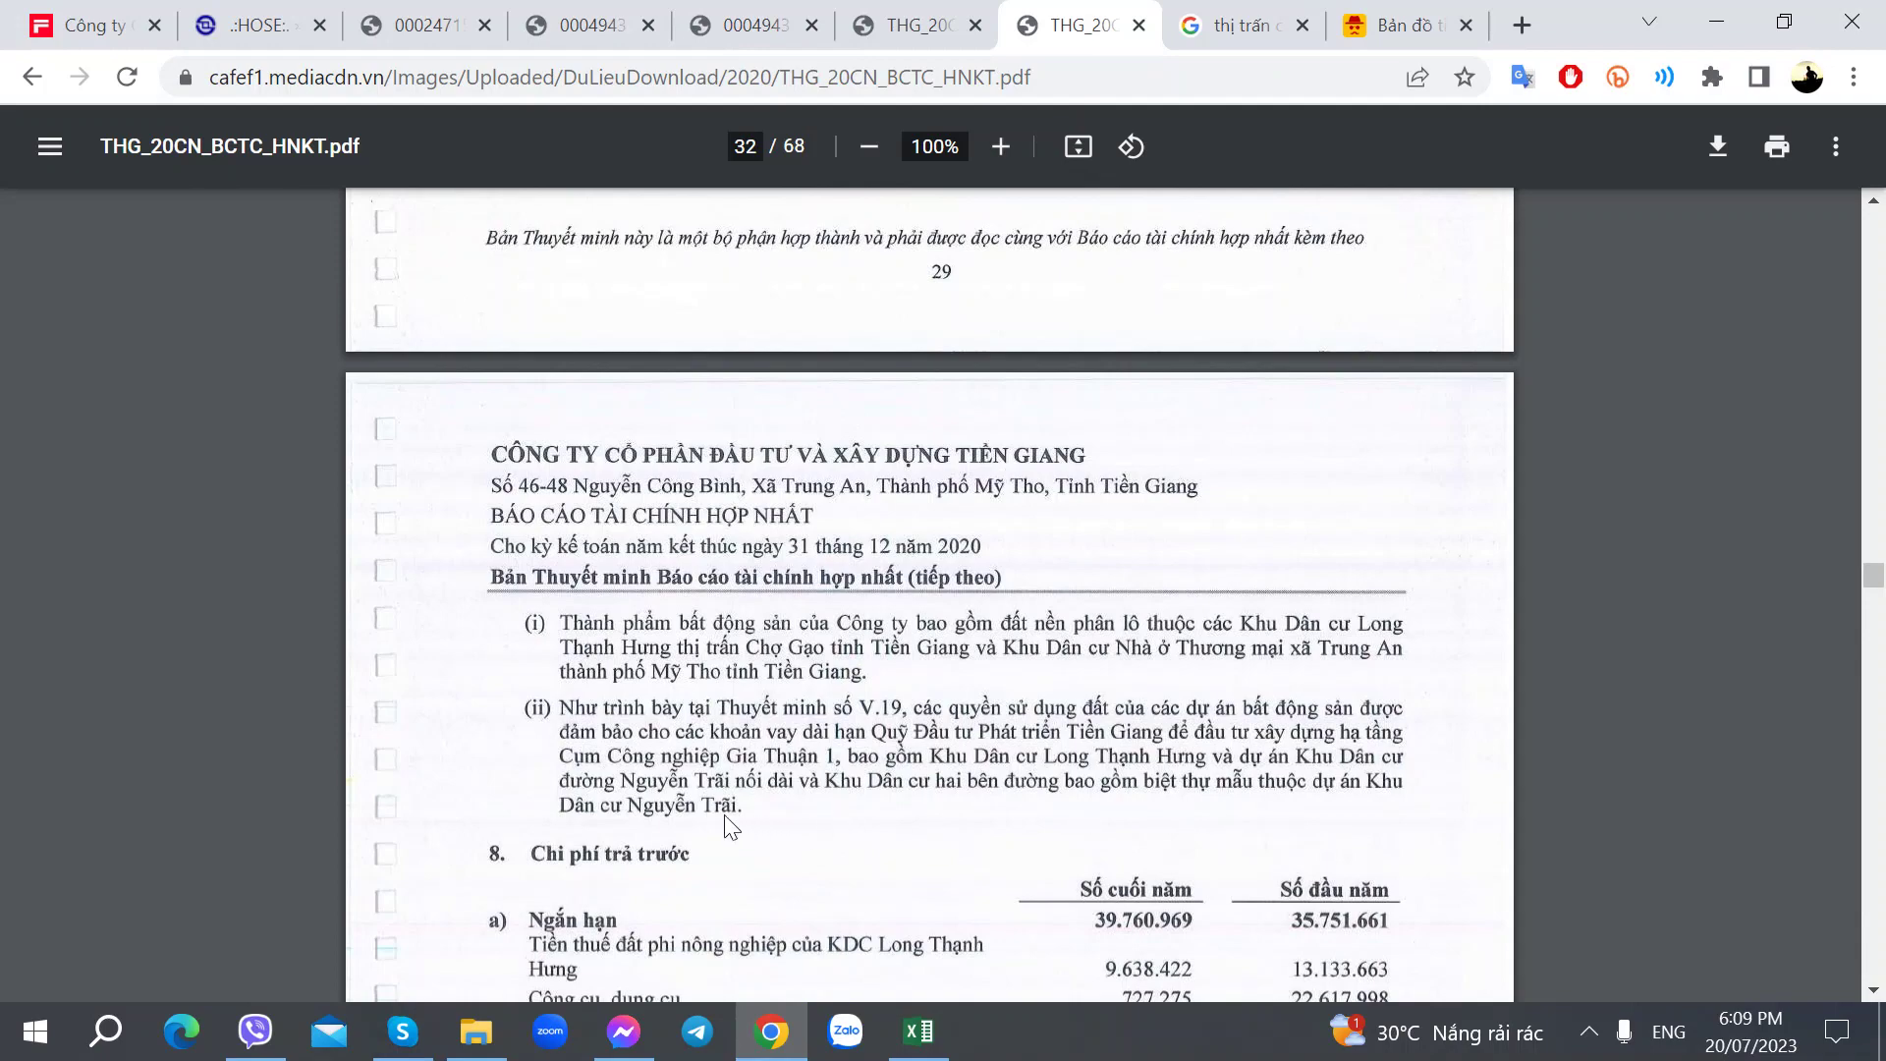
scroll(888, 798, up, 6)
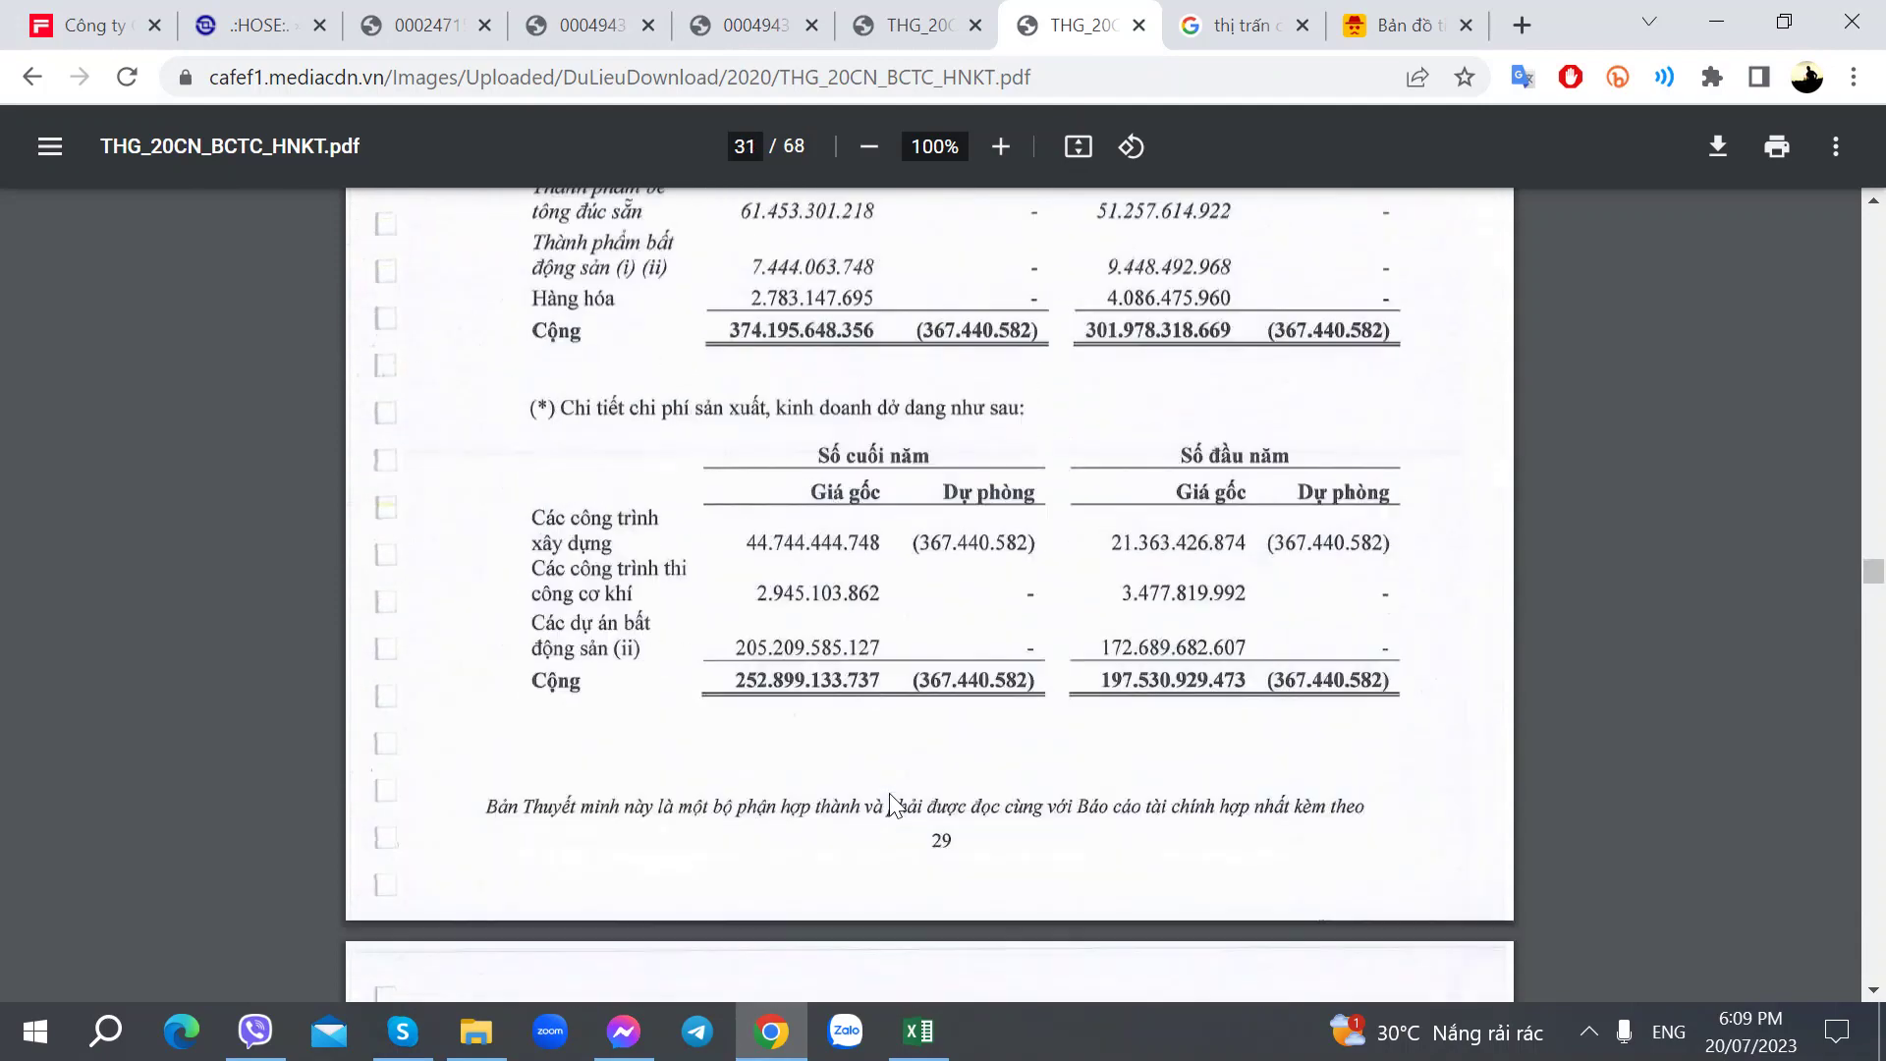
scroll(888, 793, down, 5)
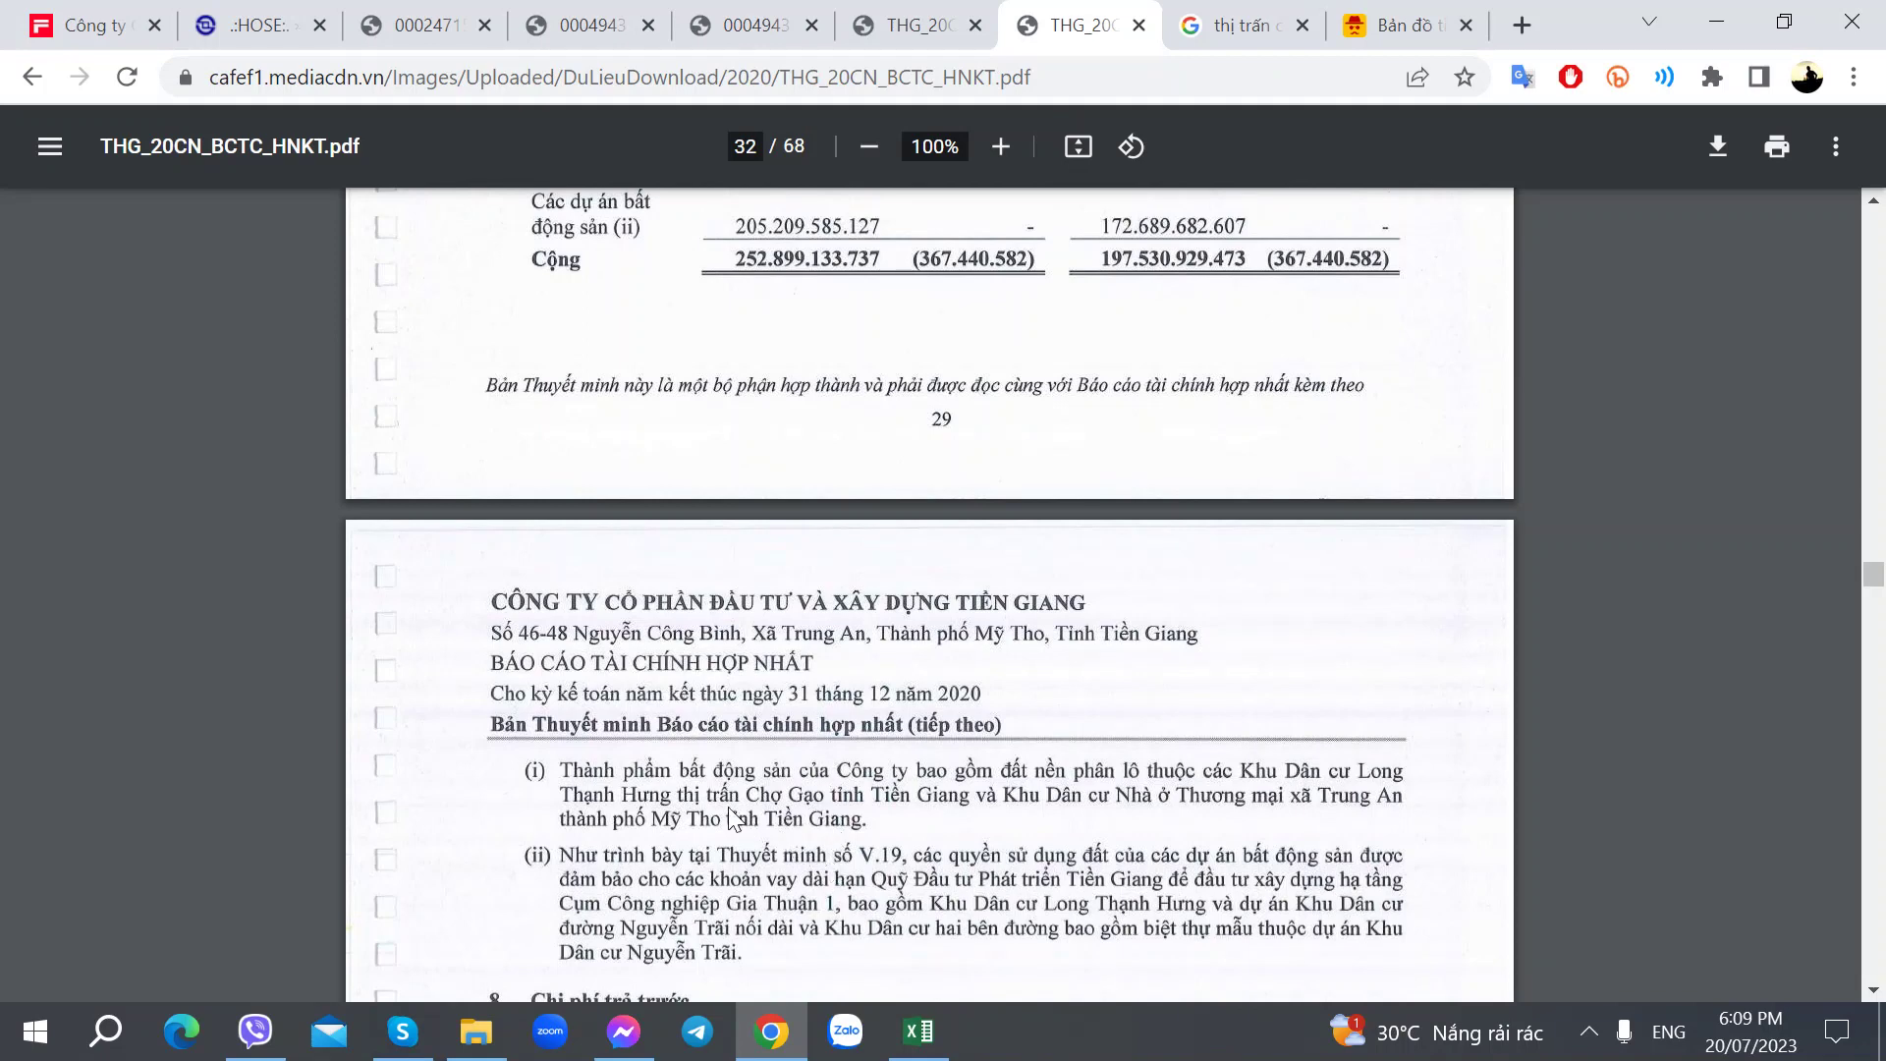
scroll(732, 817, up, 6)
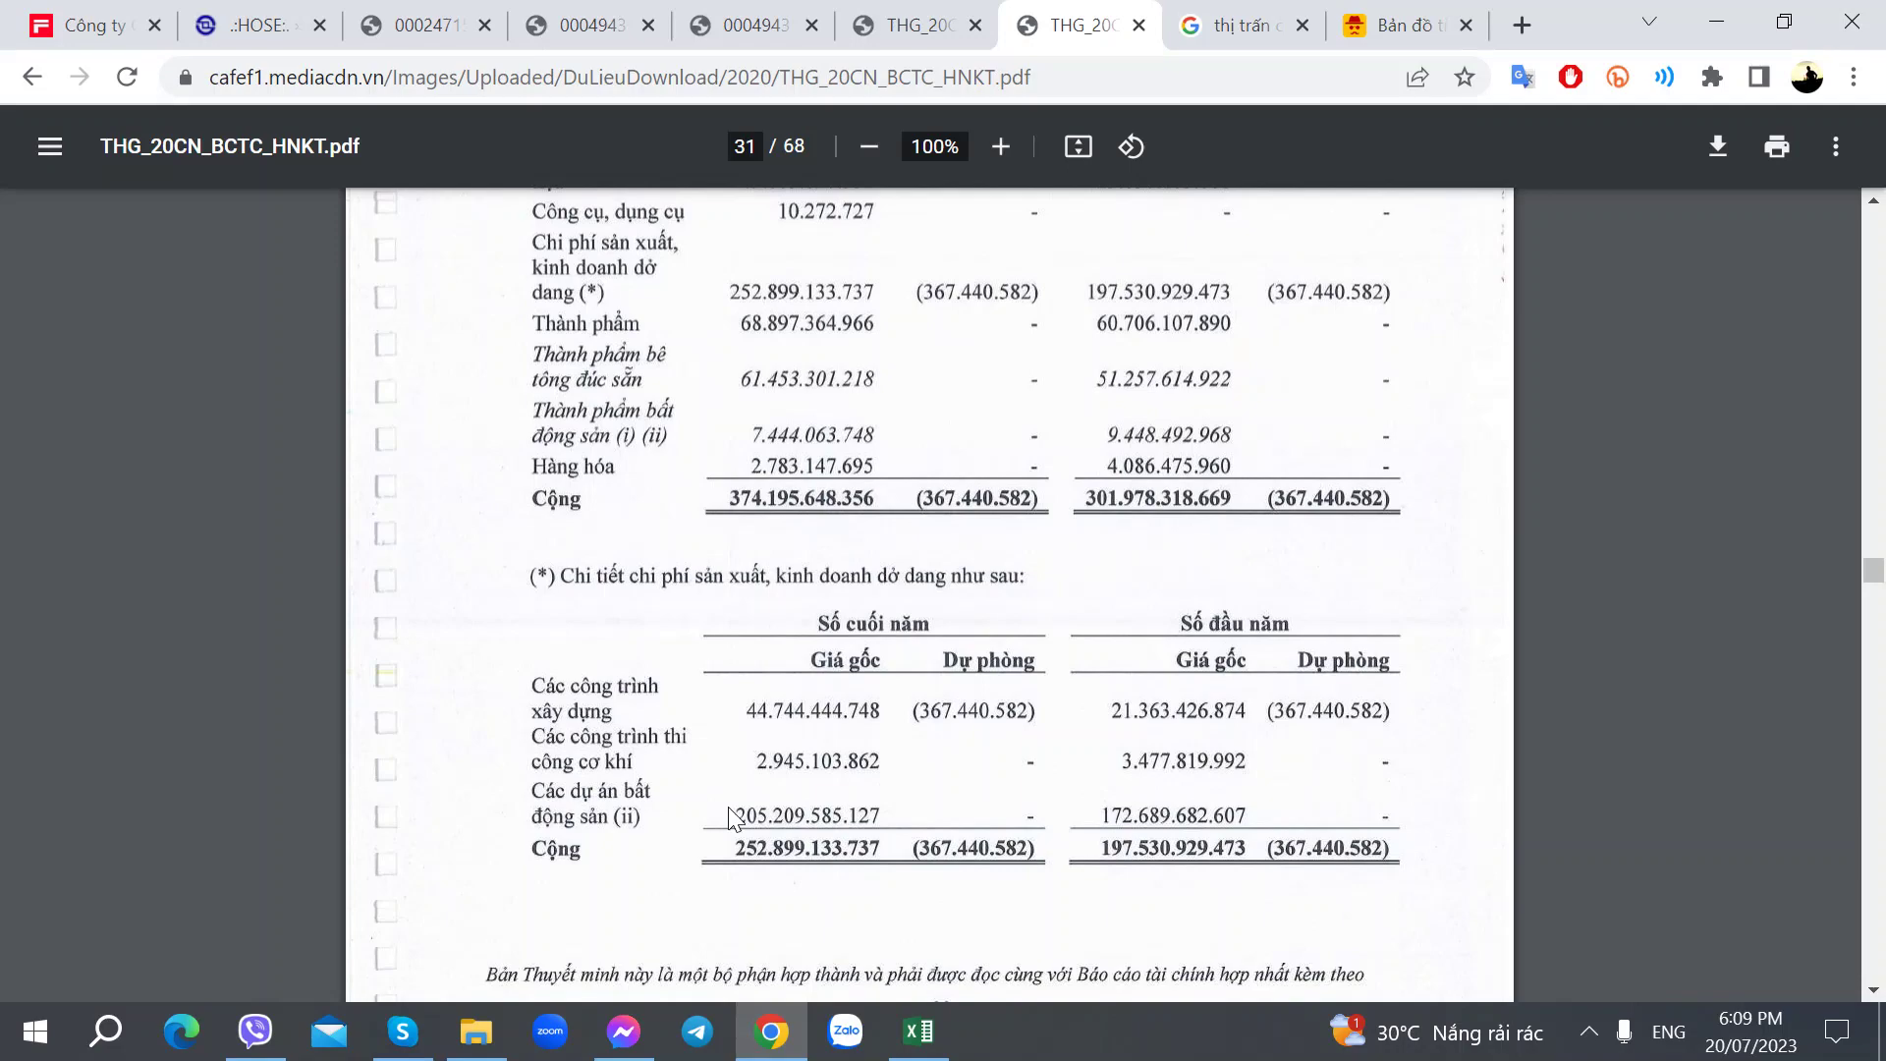
Step: Review the customer receivables and the inventory note with its finished real-estate projects in the Q1 2023 report
key(ctrl+3)
scroll(682, 734, up, 10)
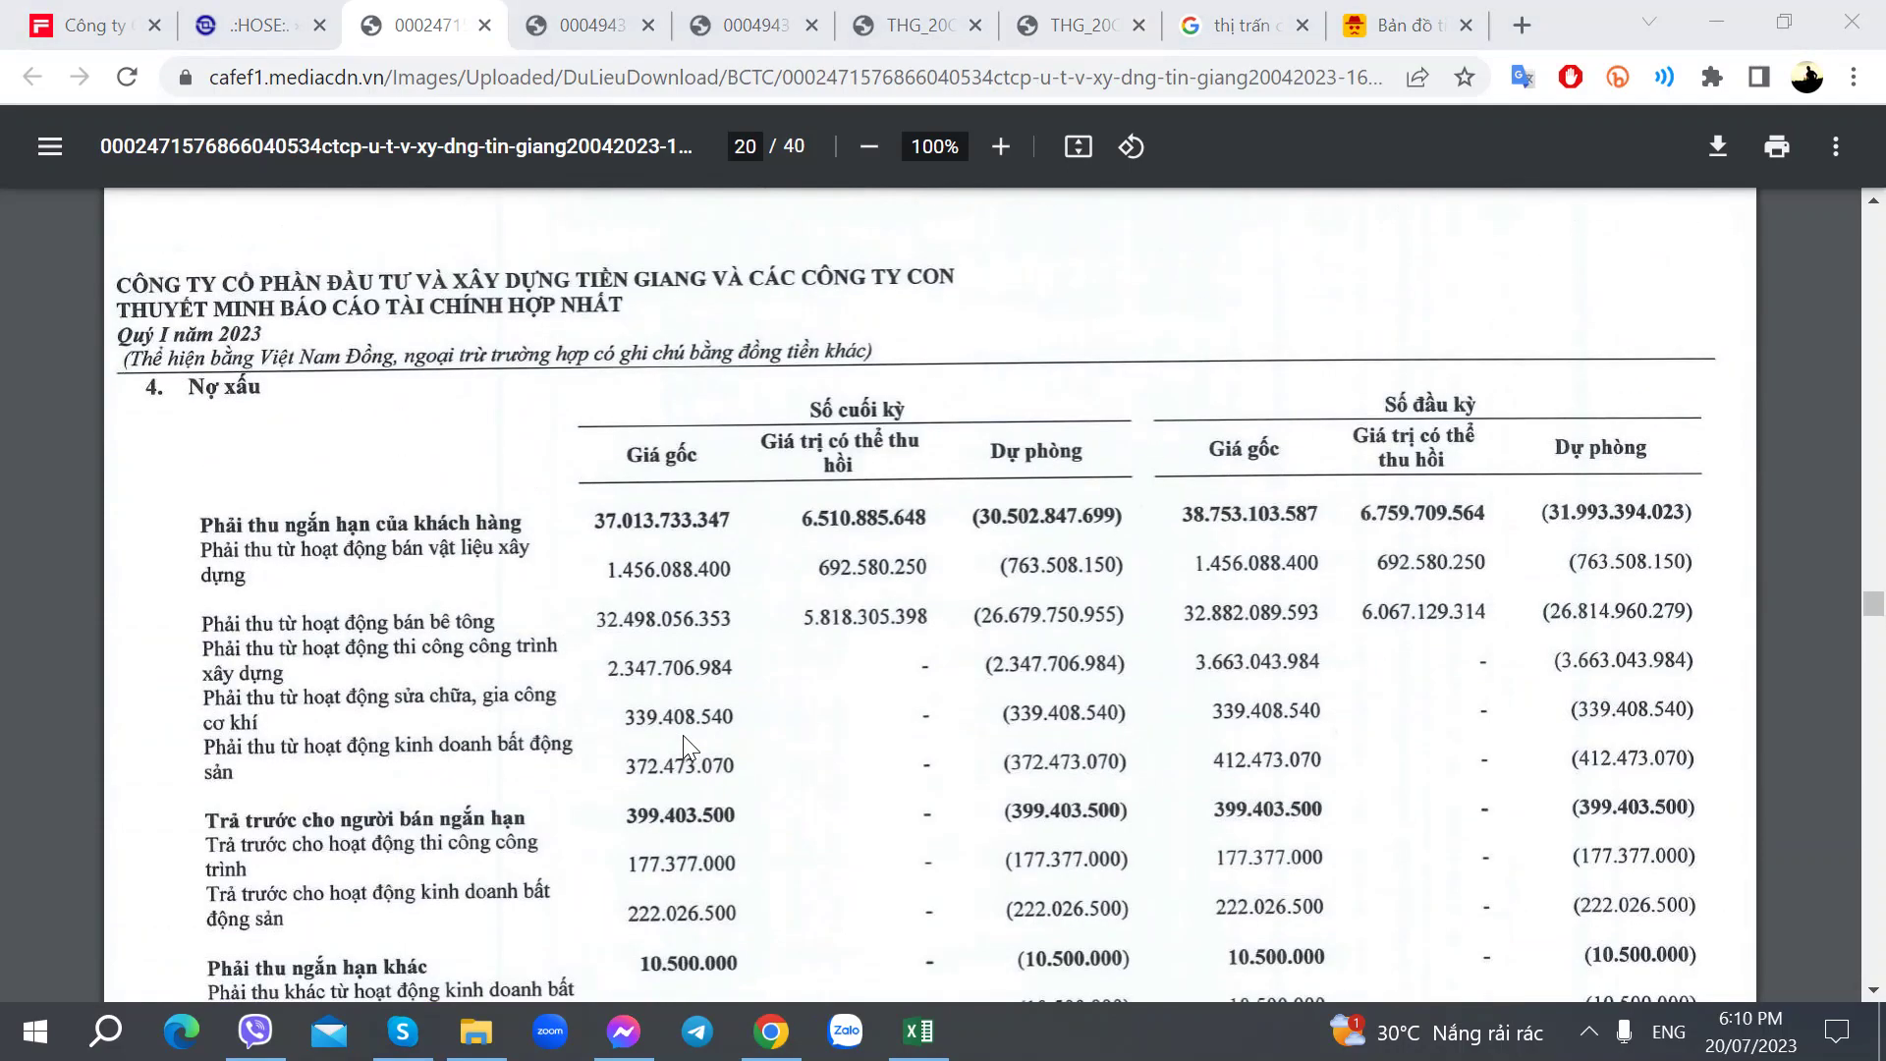
scroll(683, 736, up, 20)
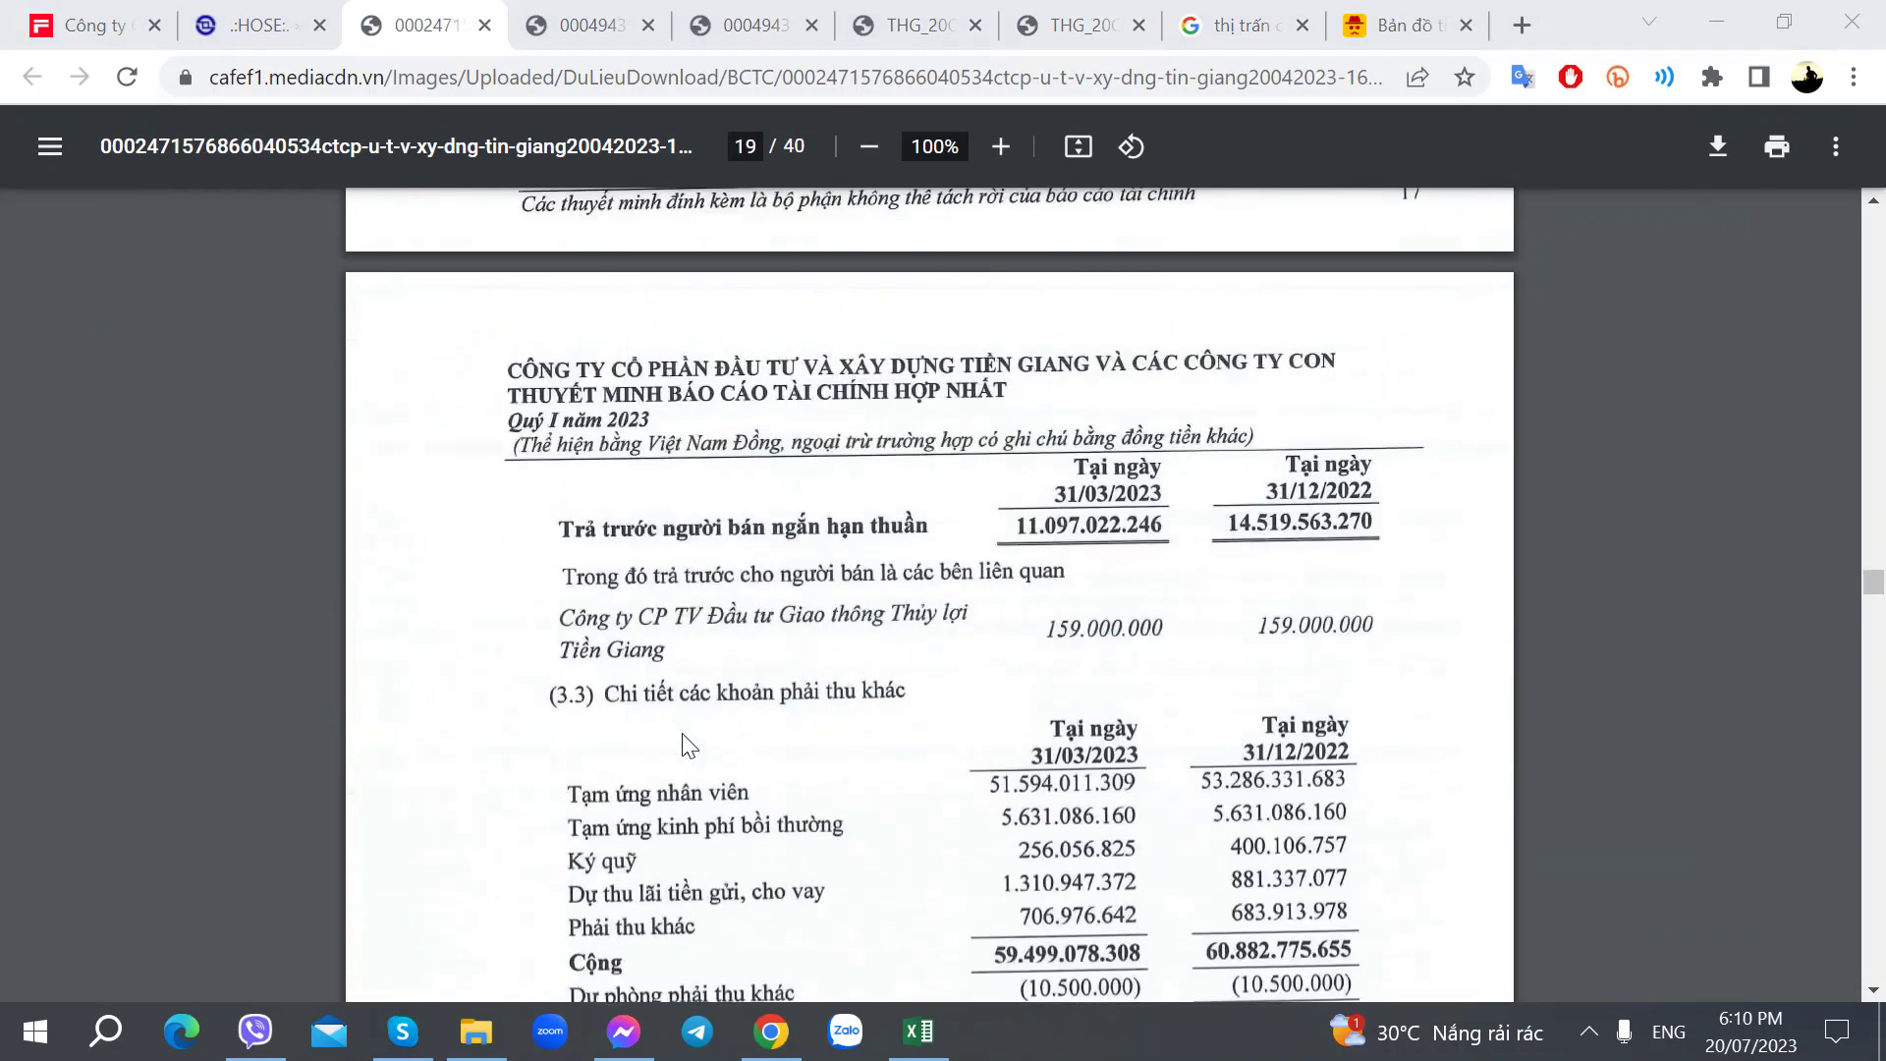
scroll(683, 746, up, 11)
scroll(684, 744, up, 3)
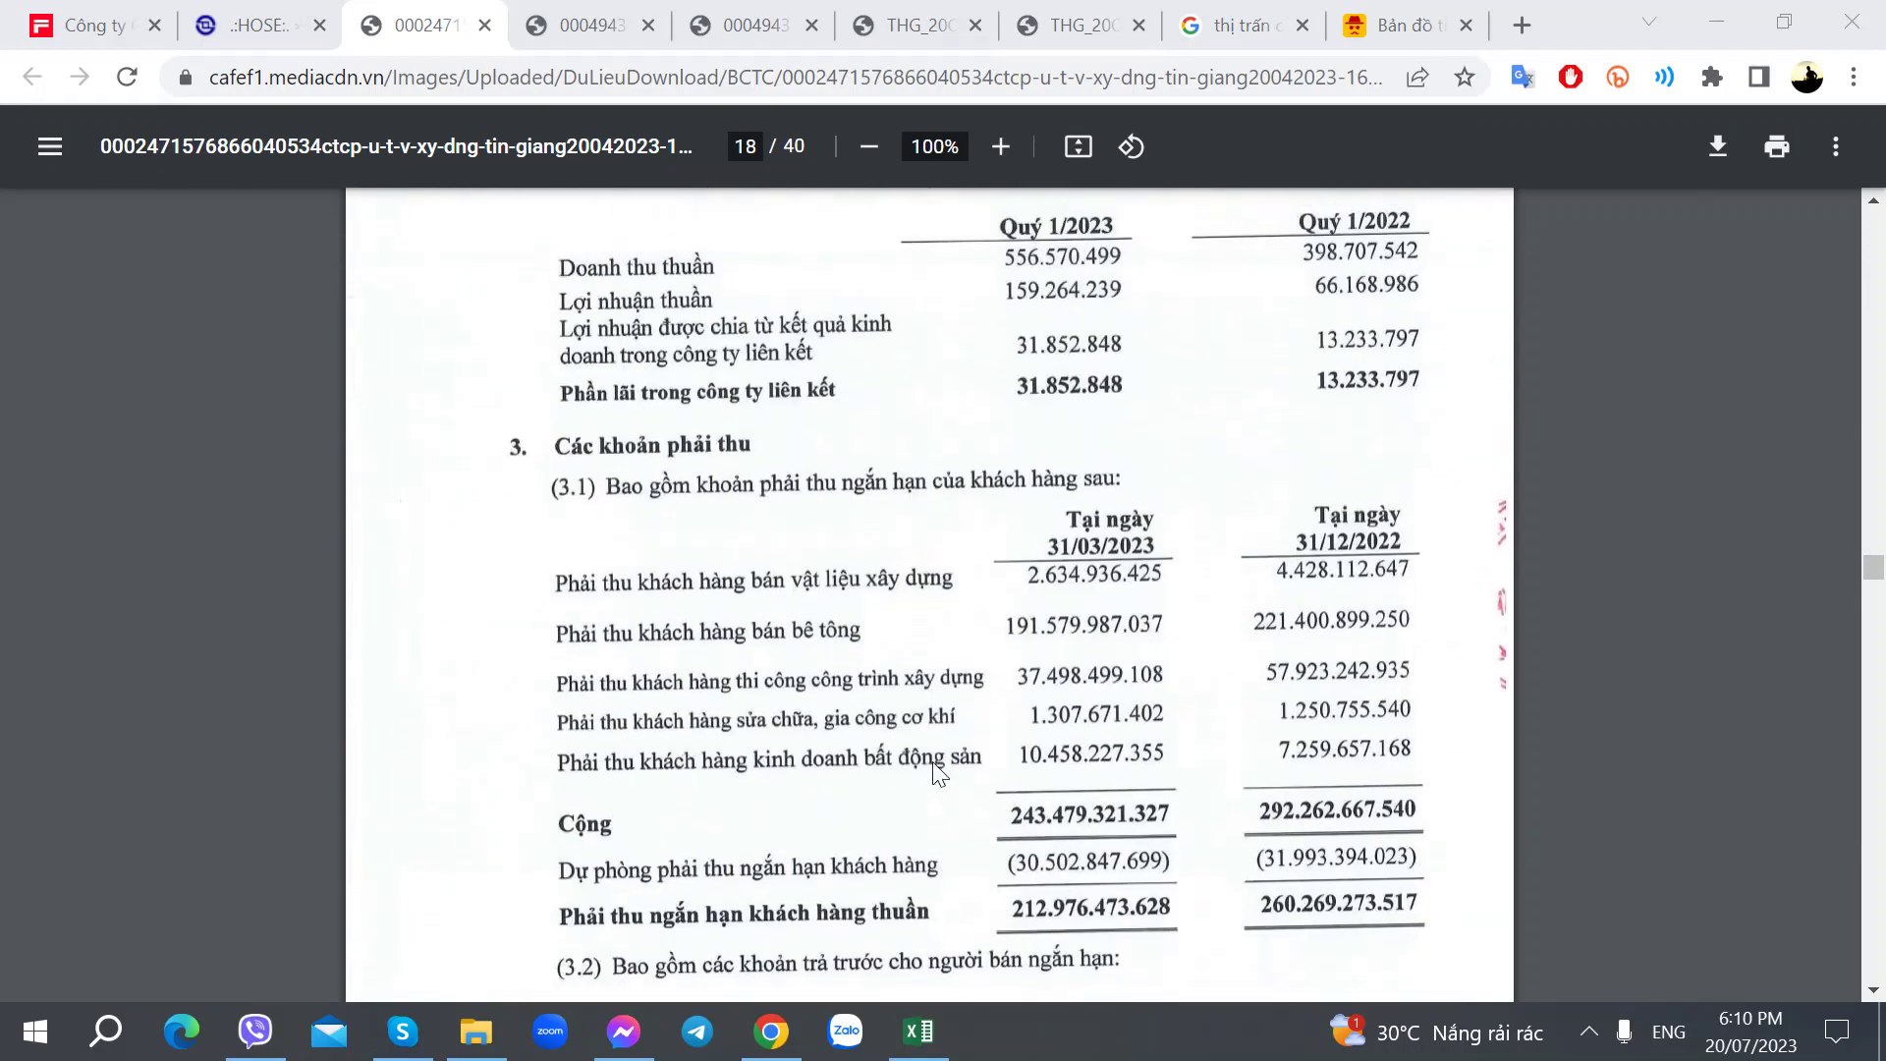
scroll(782, 658, down, 20)
scroll(782, 658, down, 15)
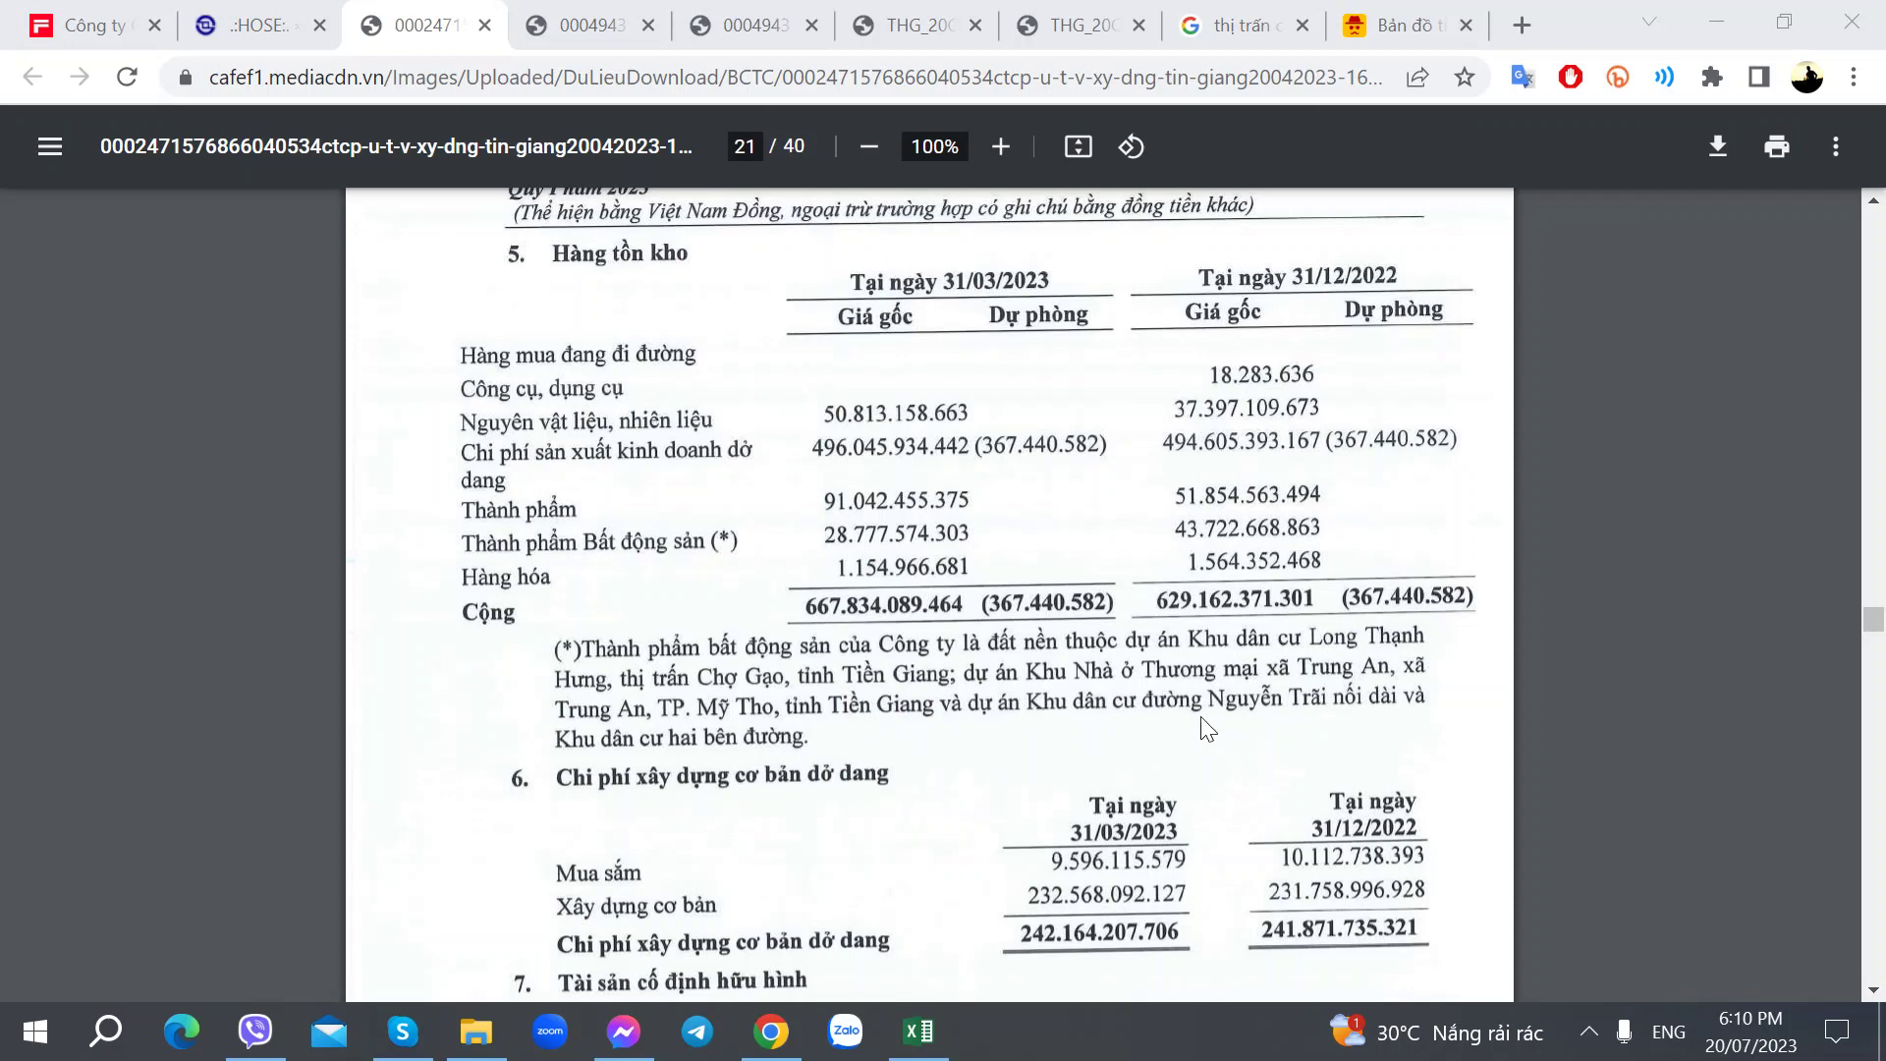
Step: Recheck the 2022 report's inventory note for real-estate work in progress, mortgaged land-use rights and finished property locations
click(751, 22)
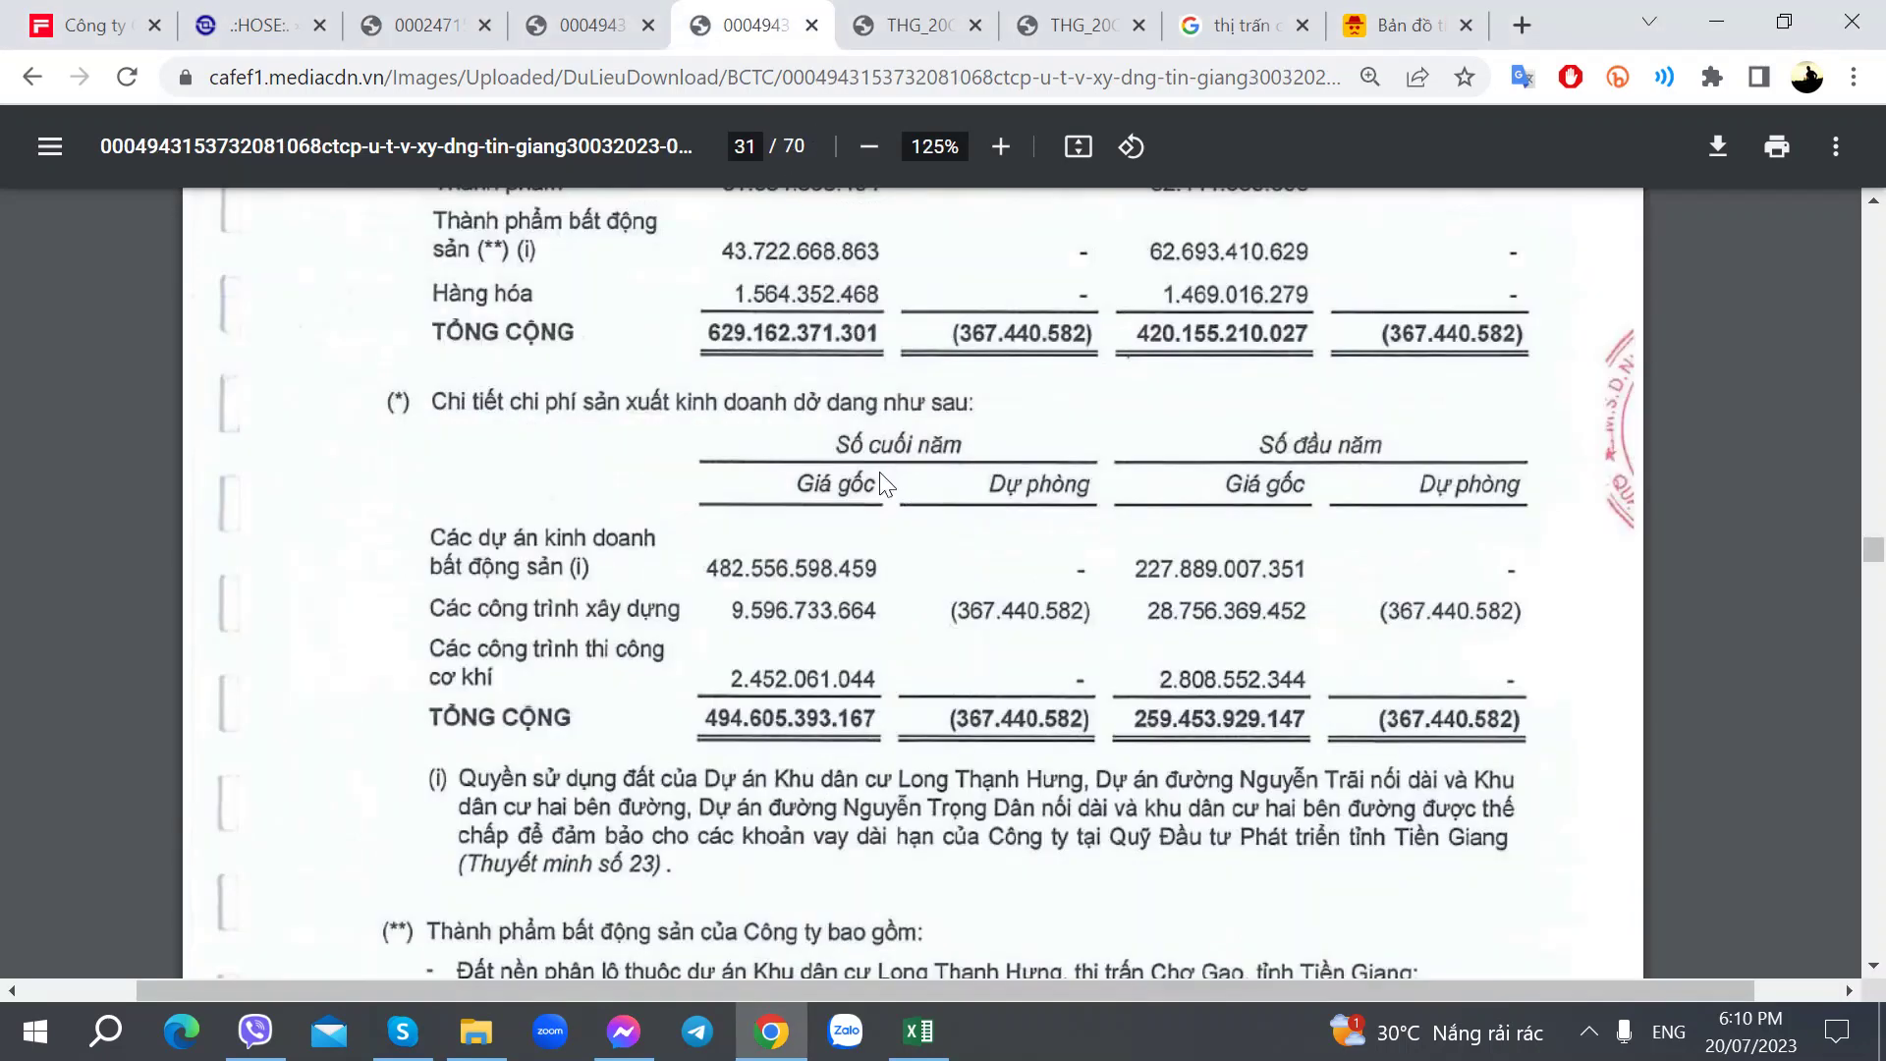
scroll(881, 475, up, 15)
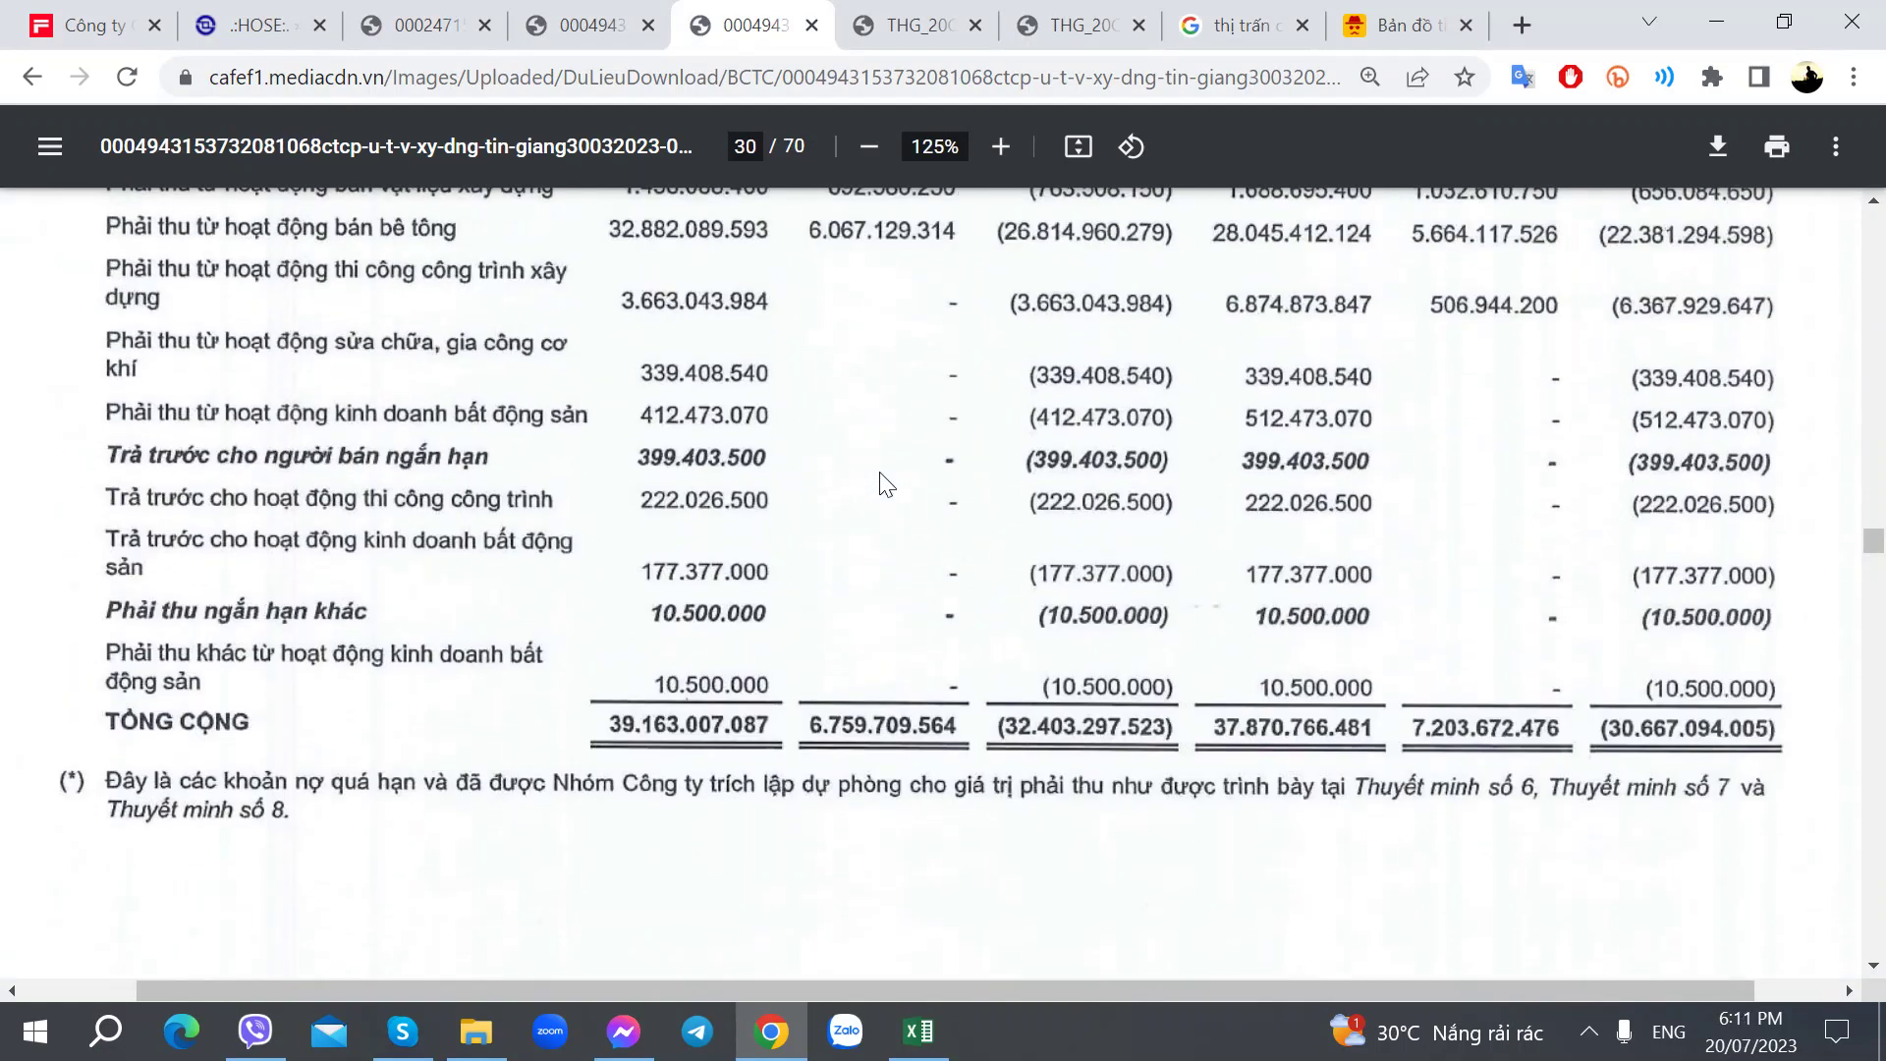
scroll(792, 773, down, 10)
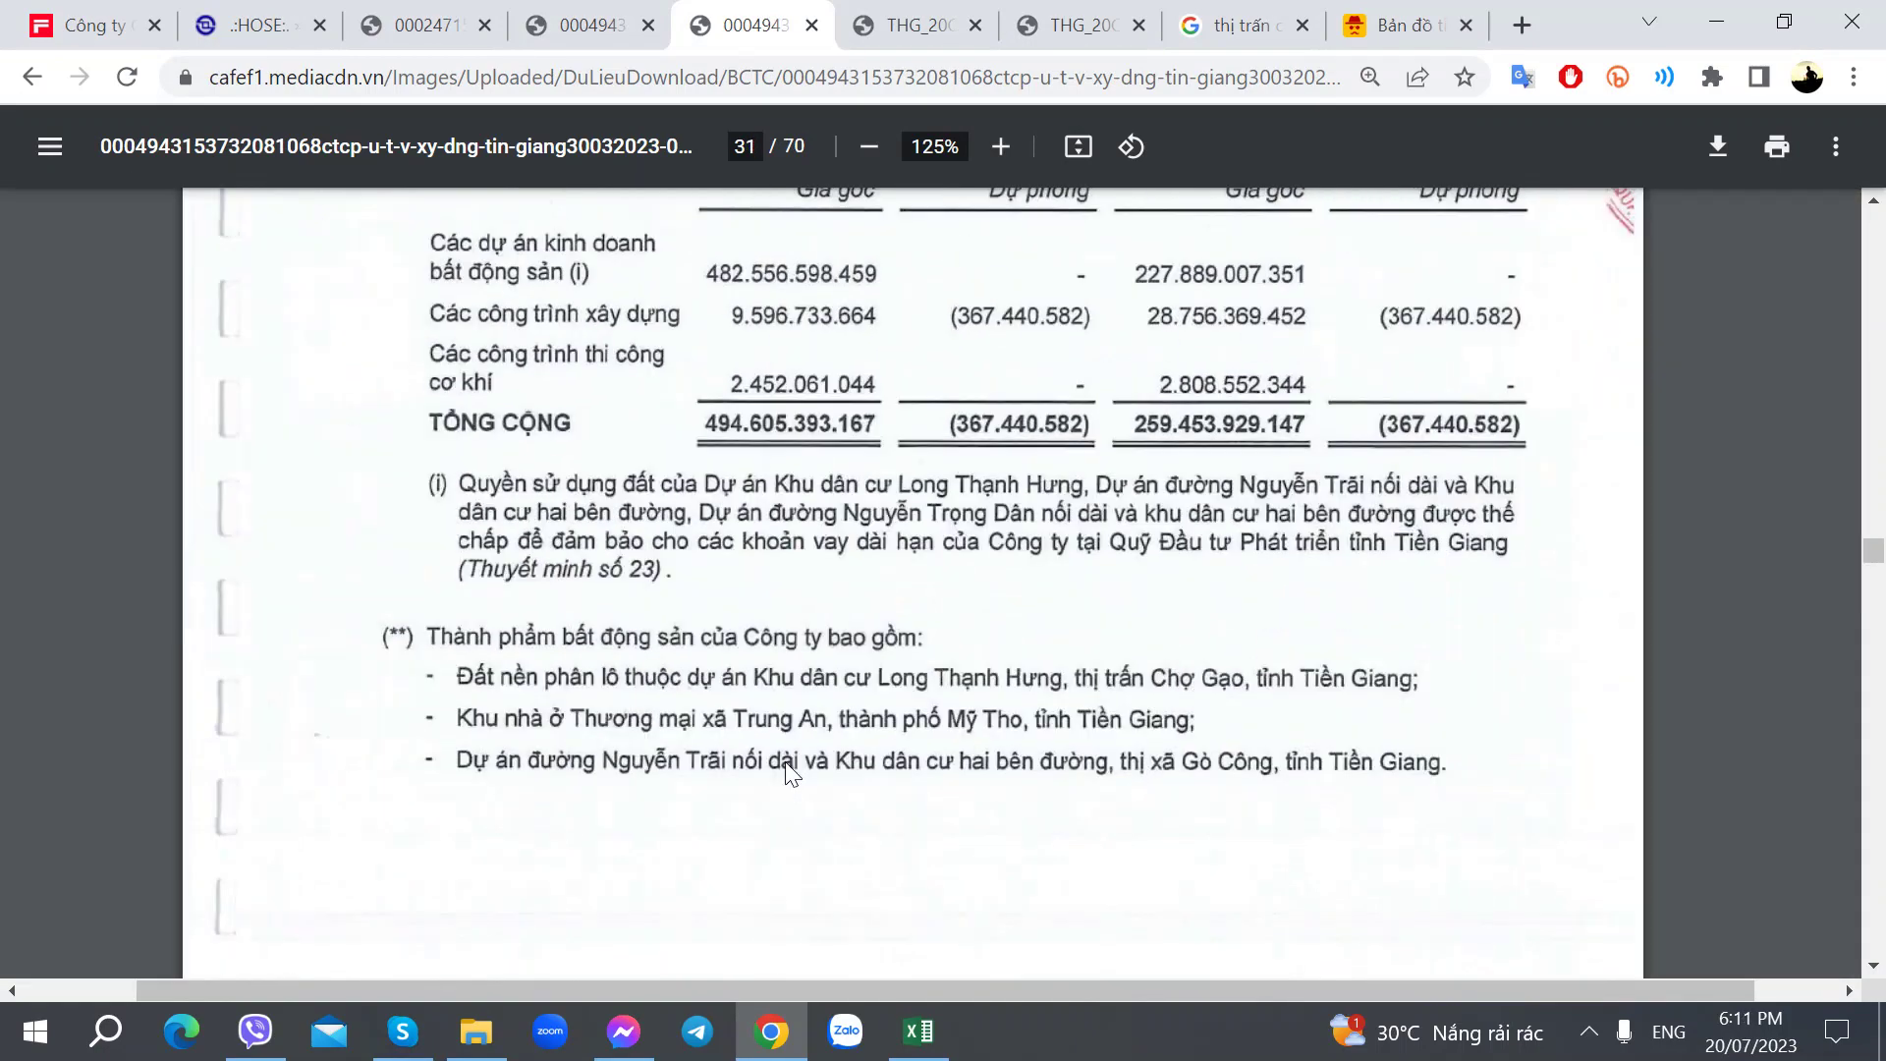
scroll(785, 764, up, 5)
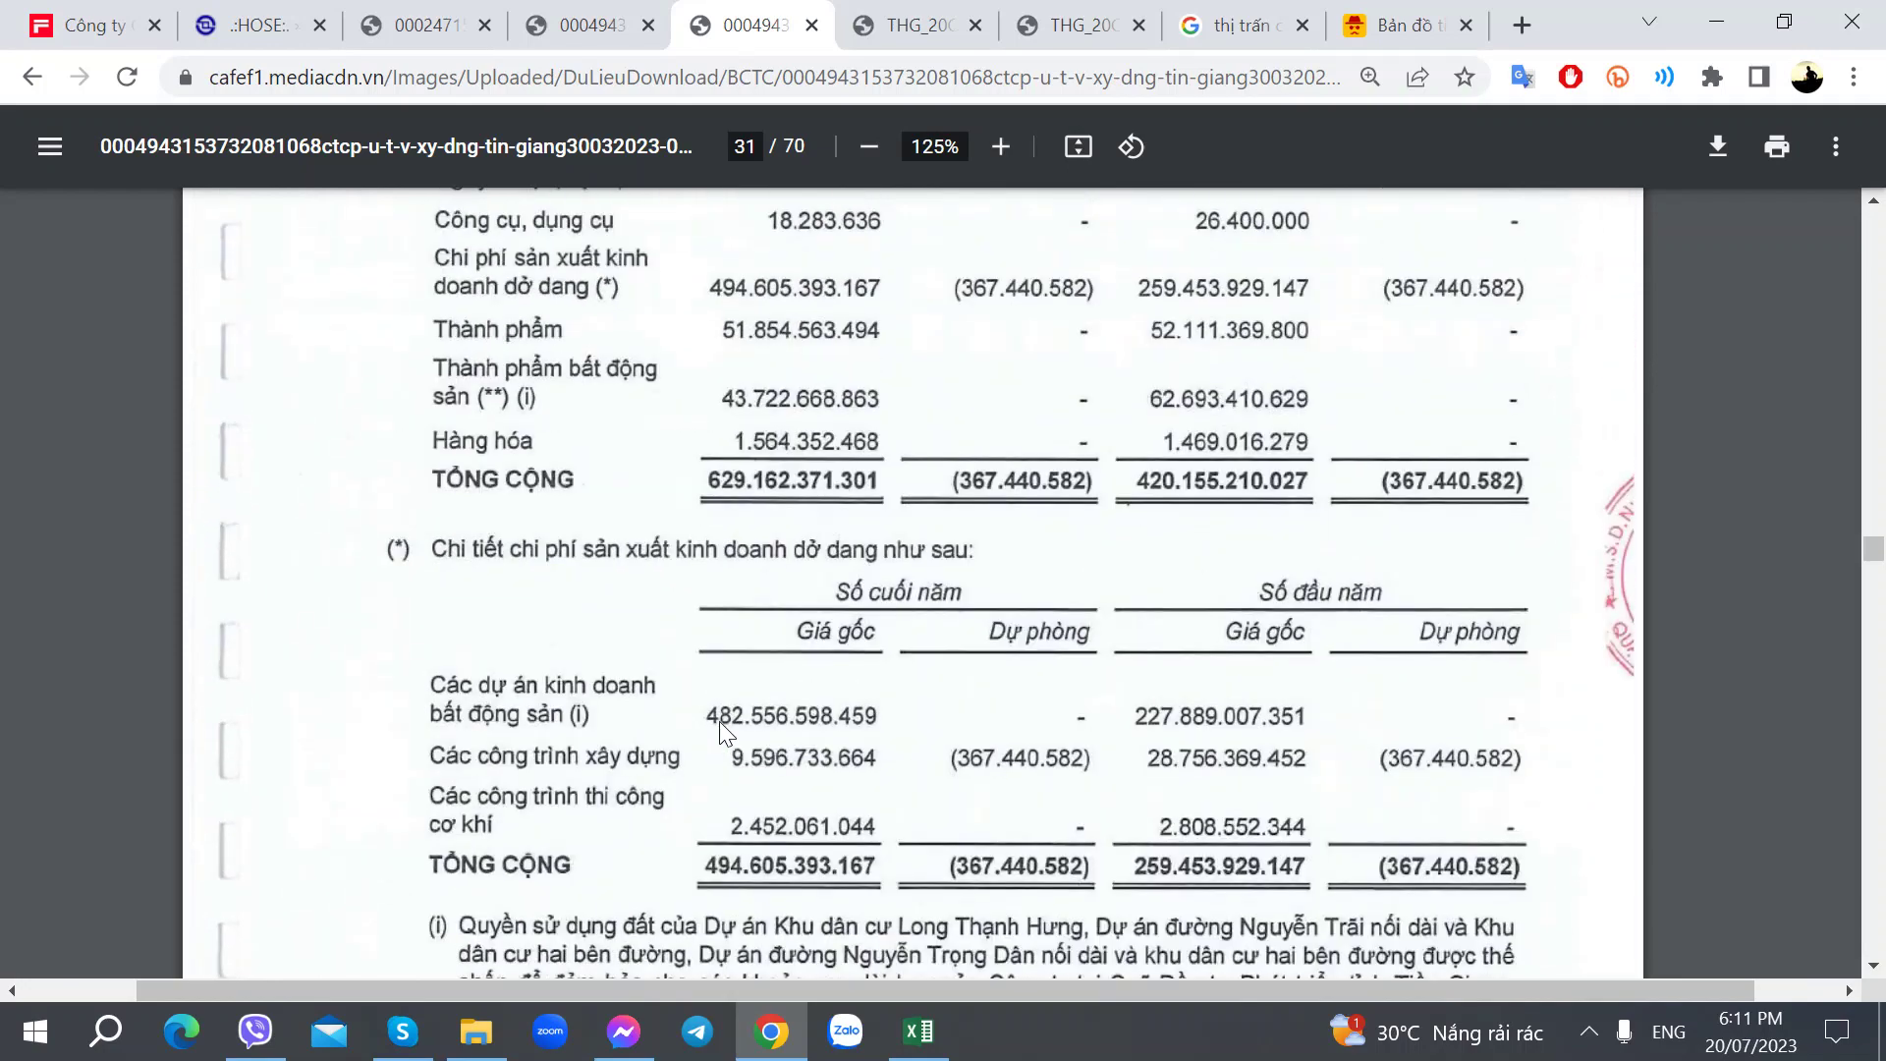
scroll(724, 733, down, 5)
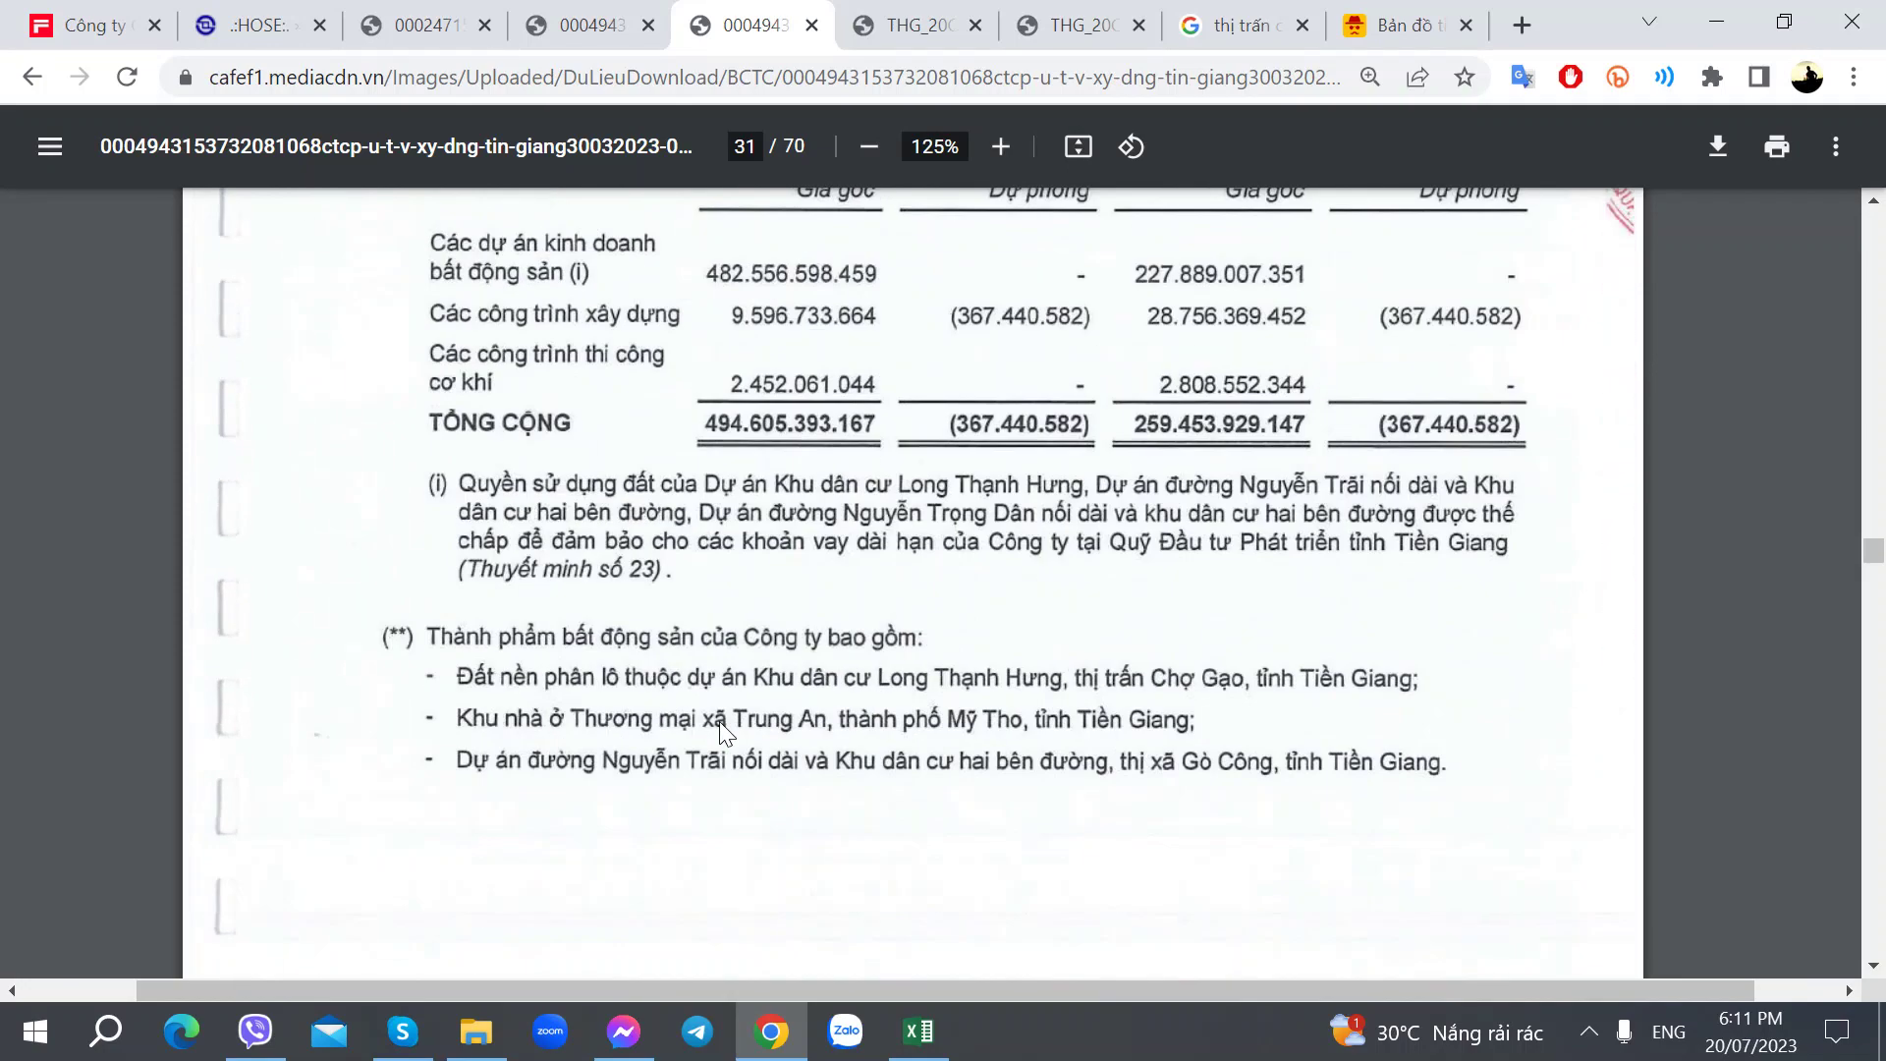
scroll(724, 733, up, 2)
scroll(586, 743, up, 6)
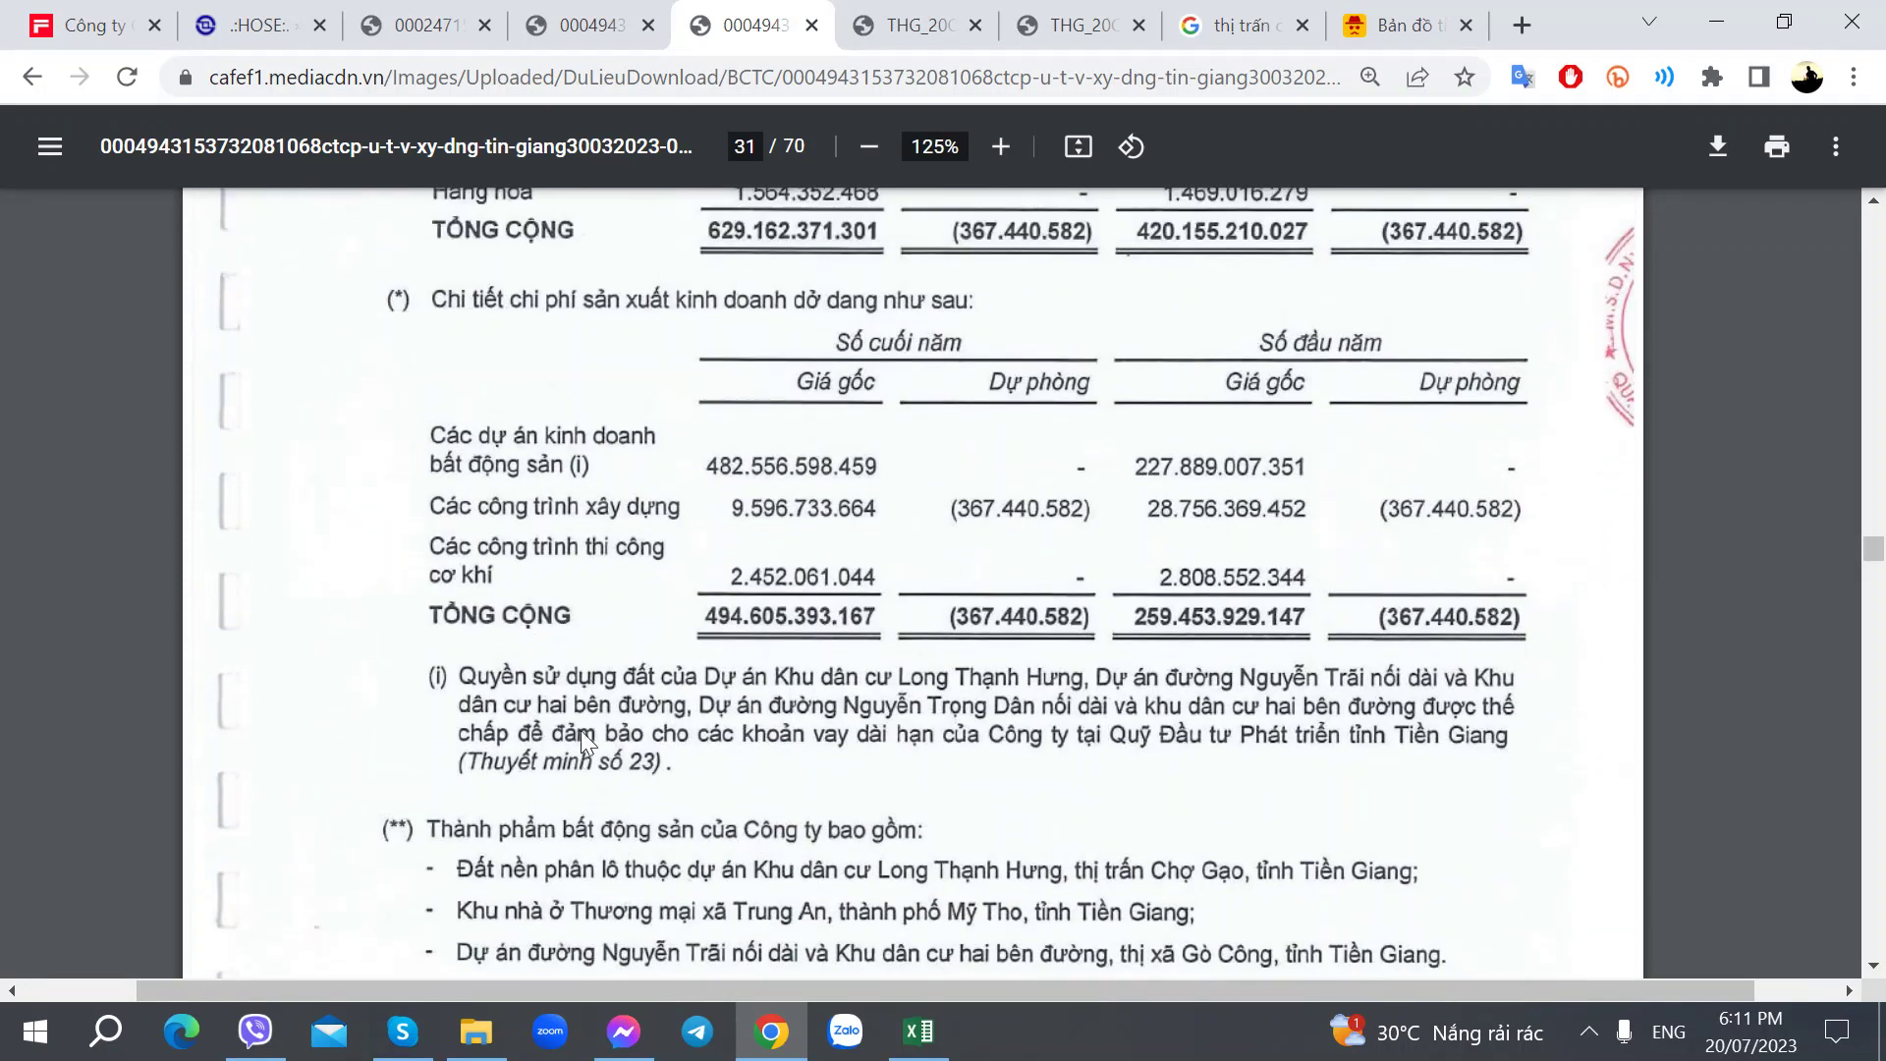
scroll(570, 628, down, 5)
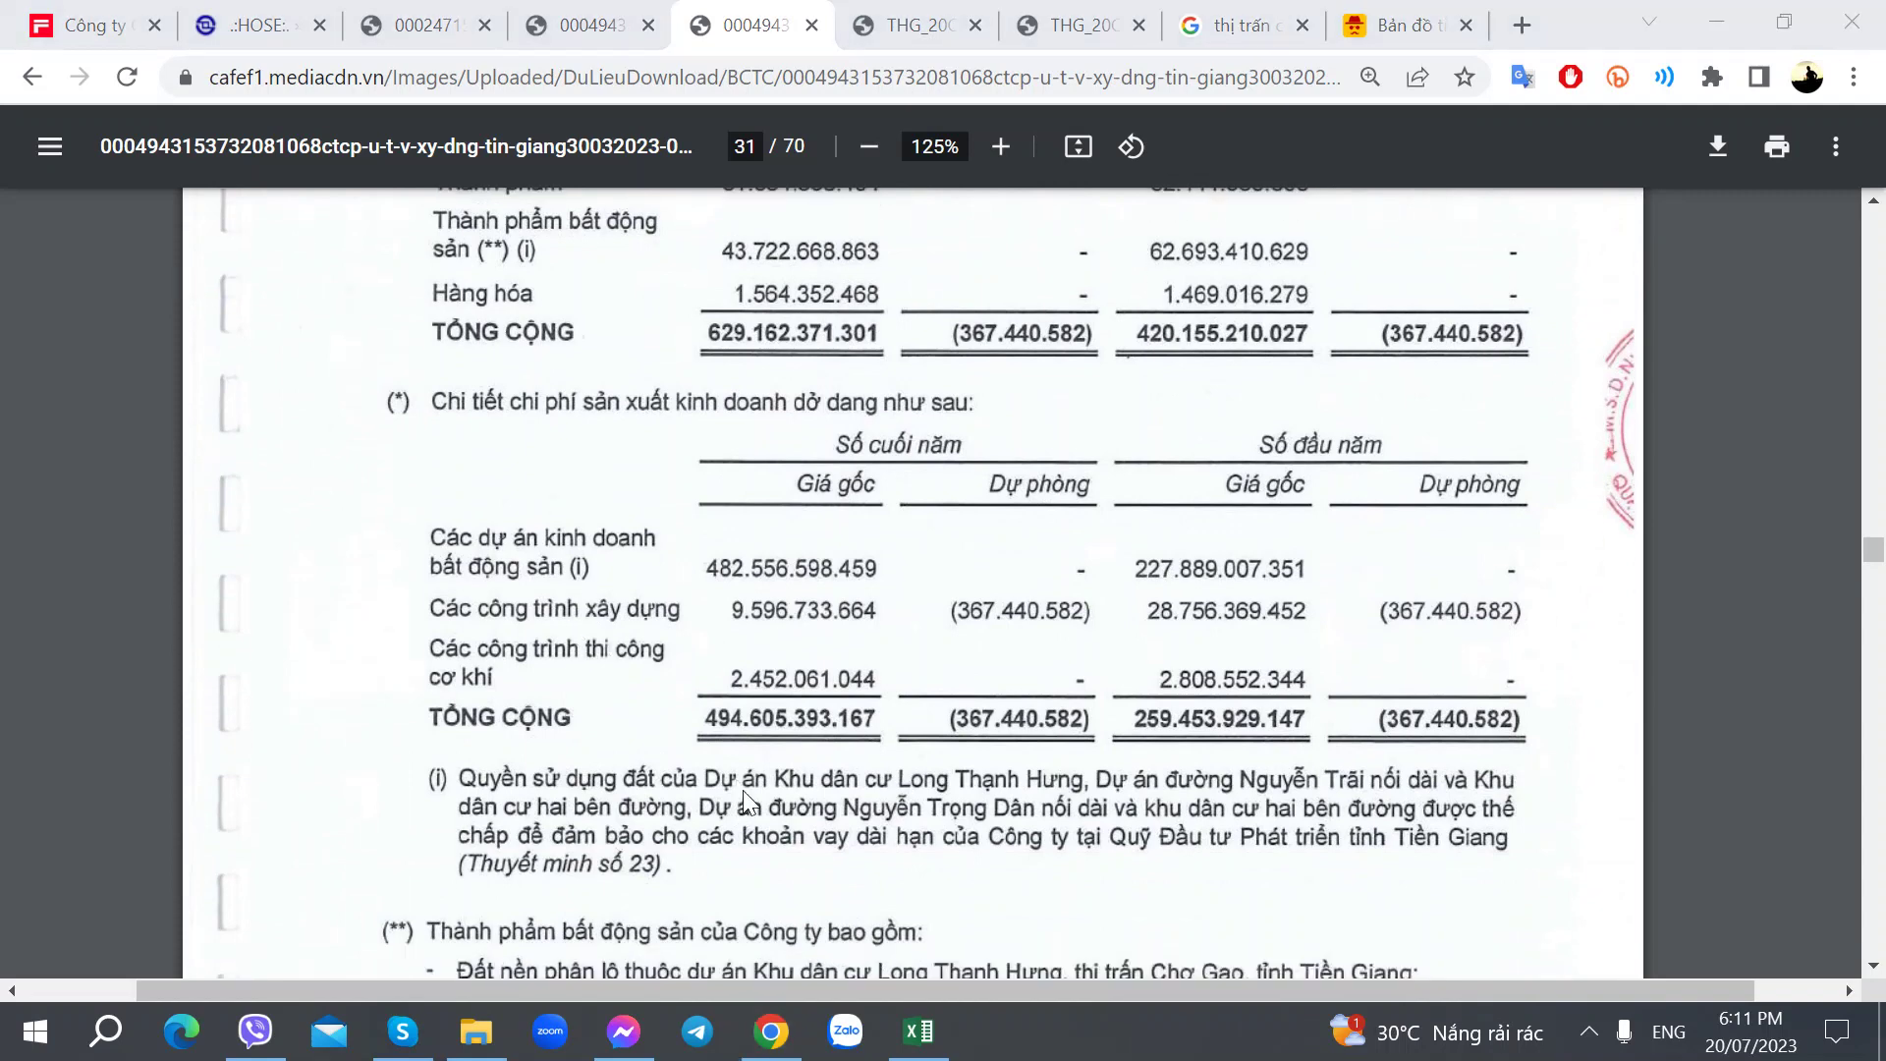
Step: Switch to the Excel sheet and compare the 2022 and March 2023 inventory figures with the project list in rows 338–346
click(919, 1030)
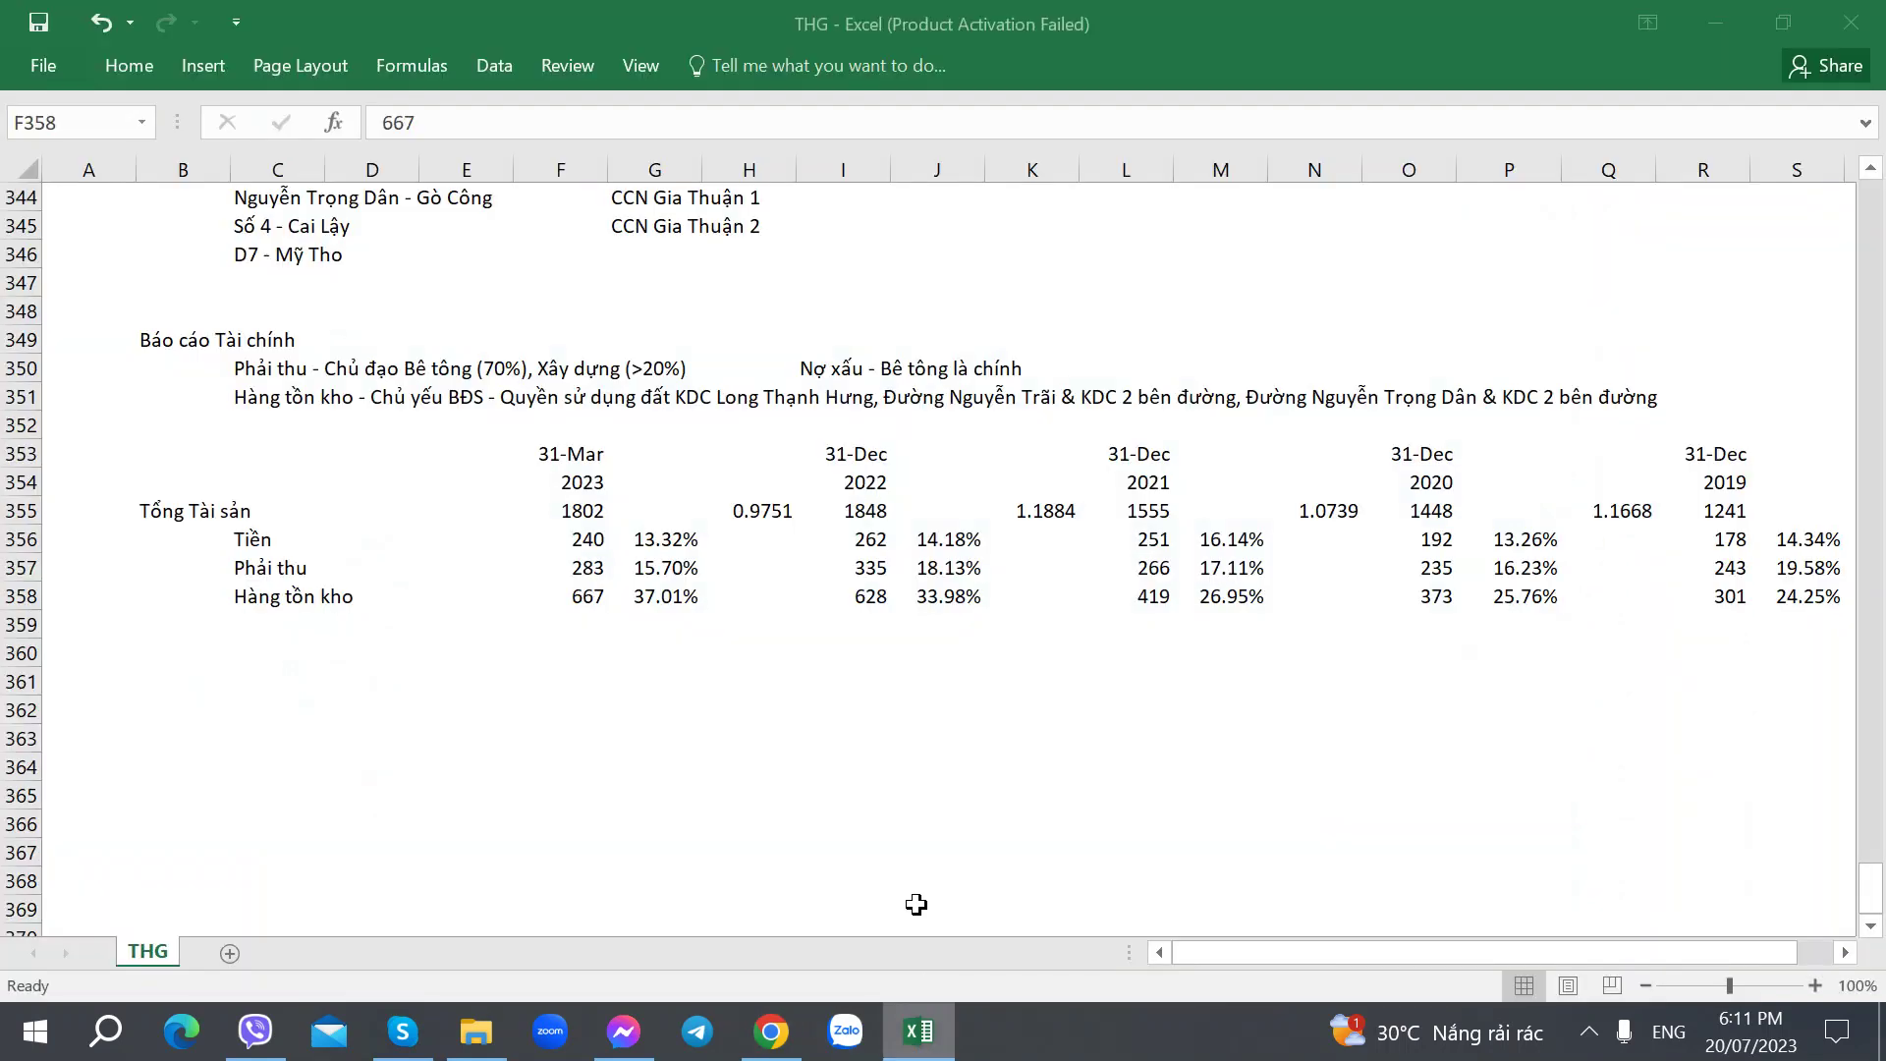
click(671, 656)
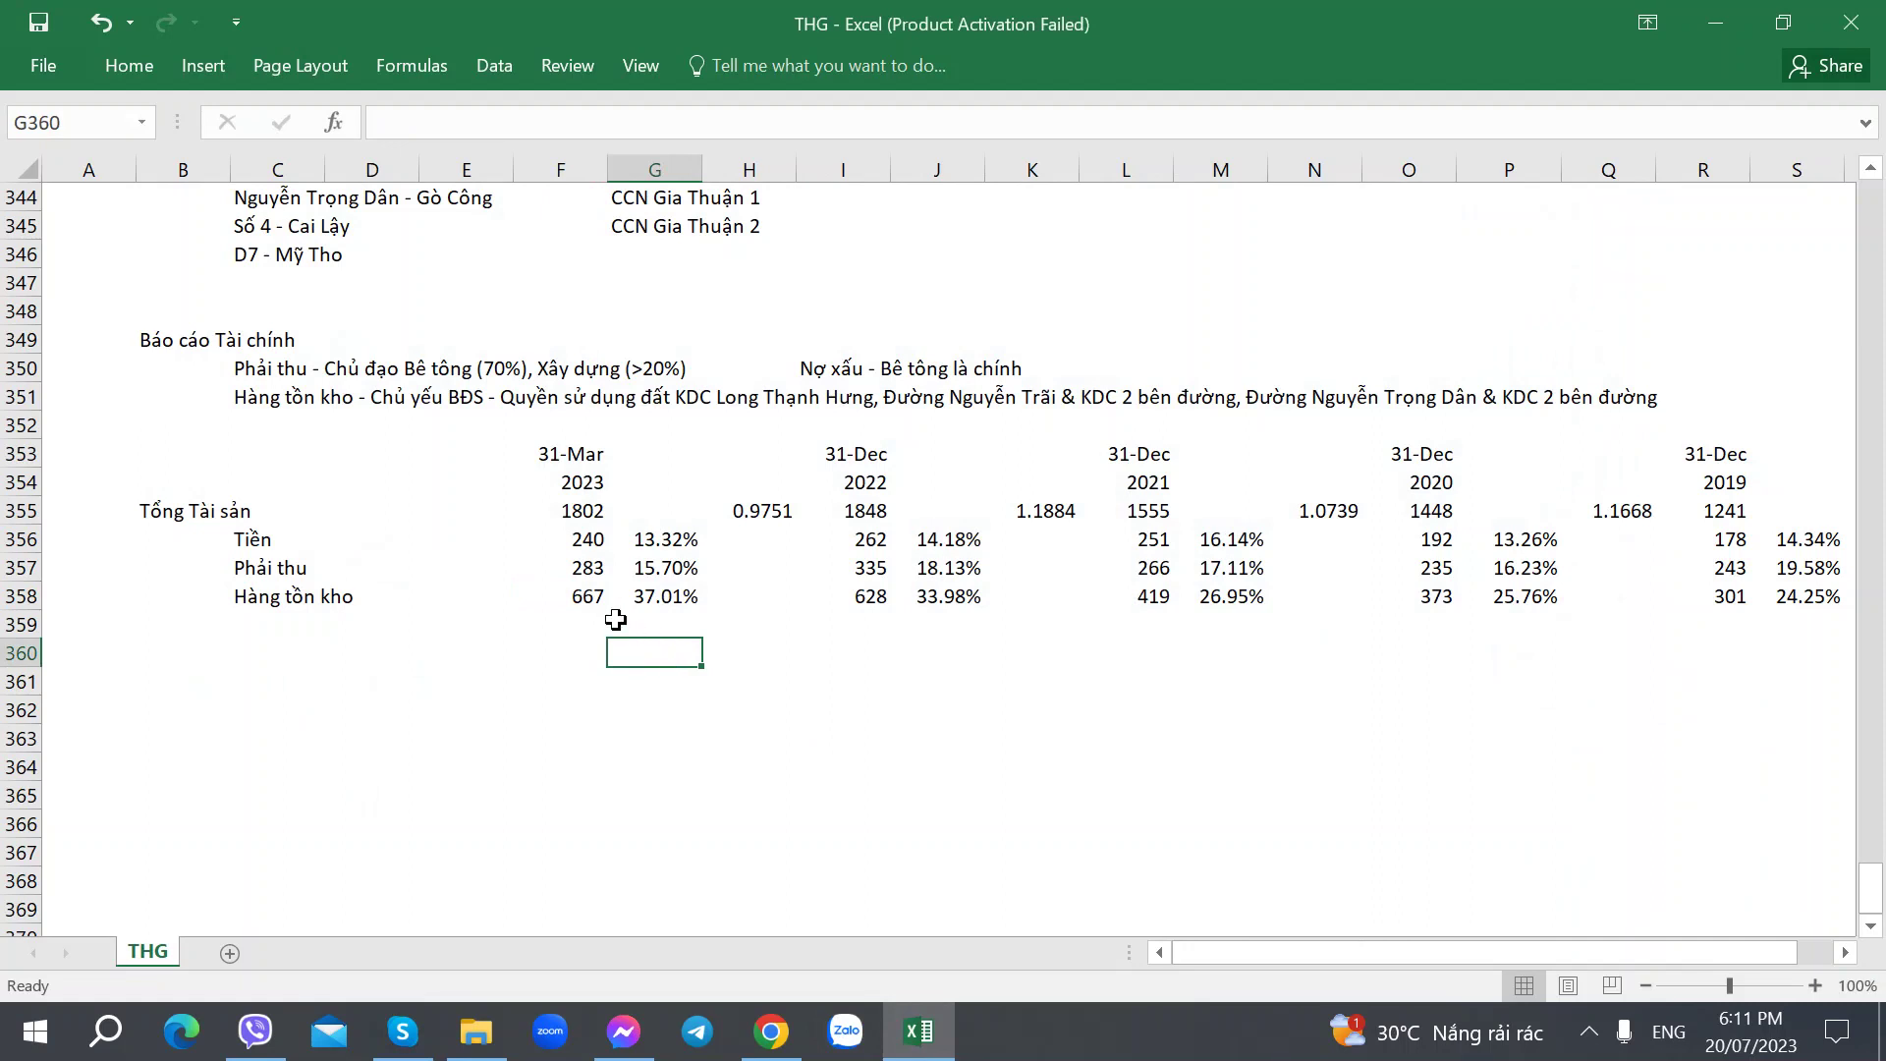
click(624, 599)
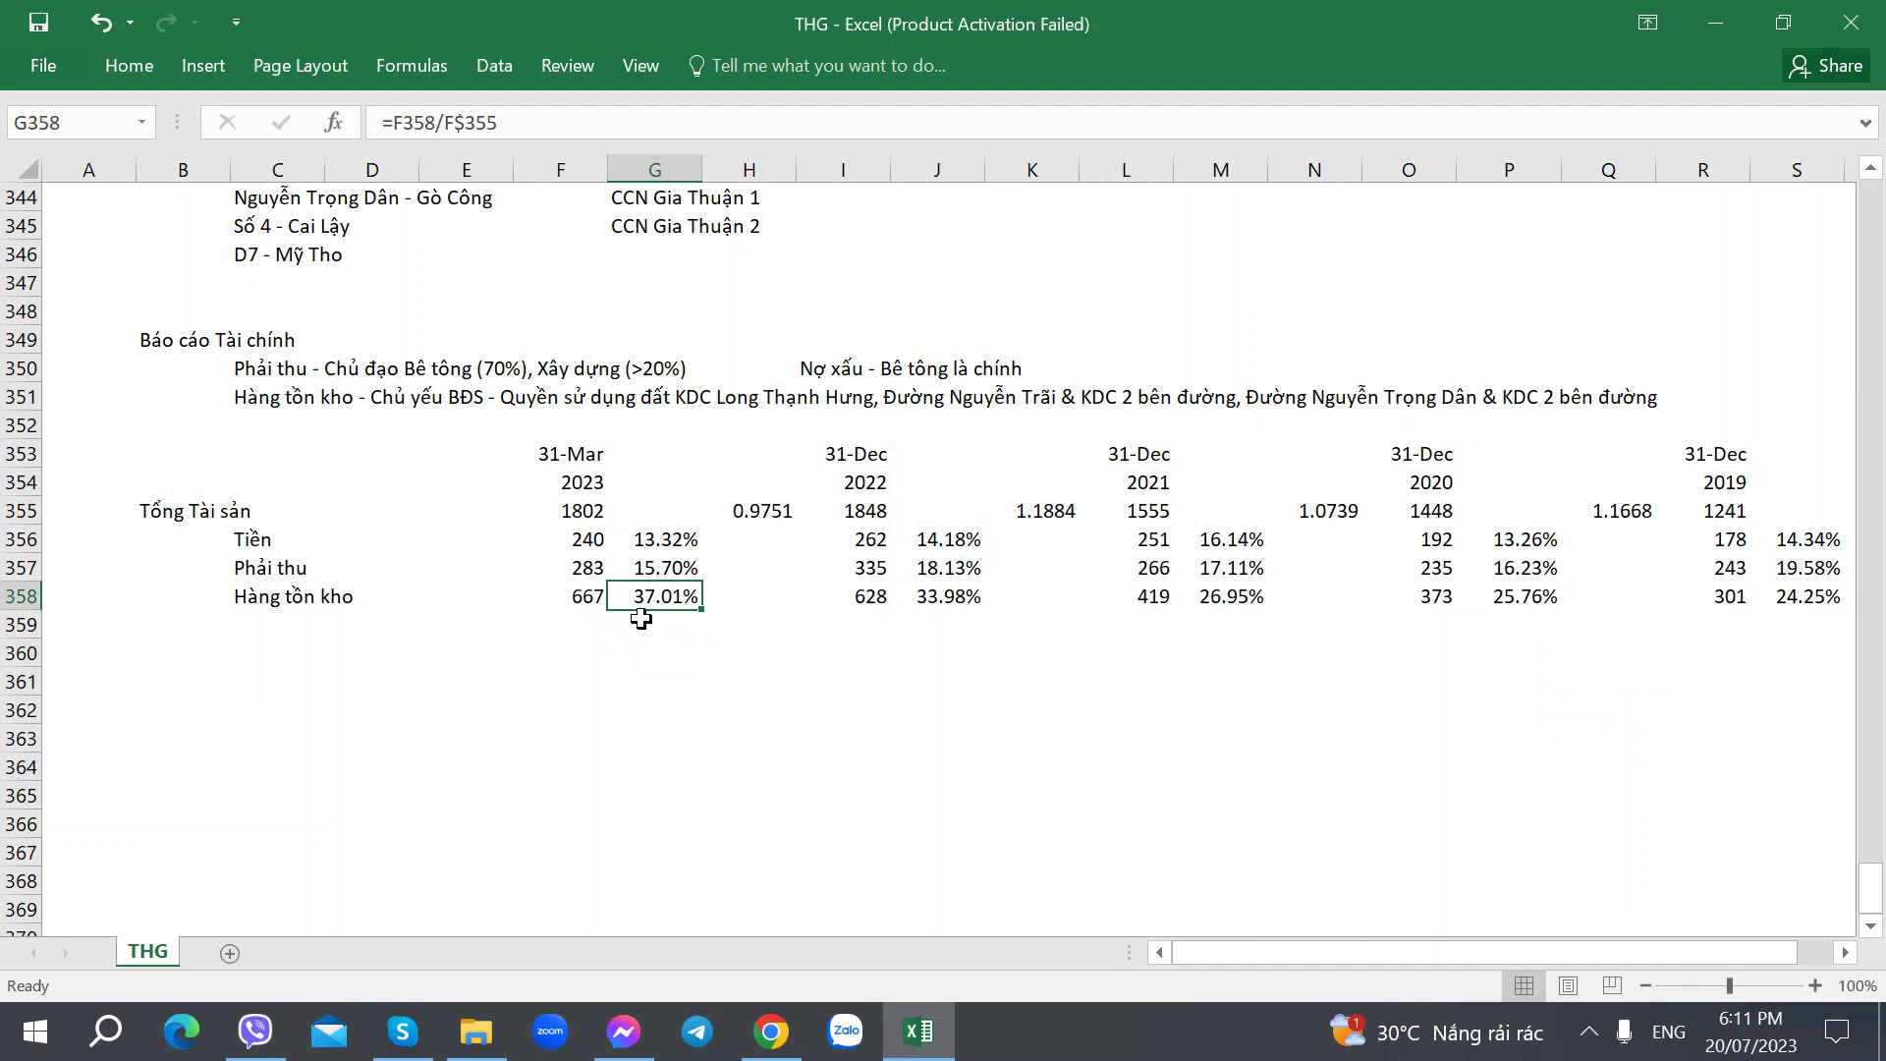
click(880, 597)
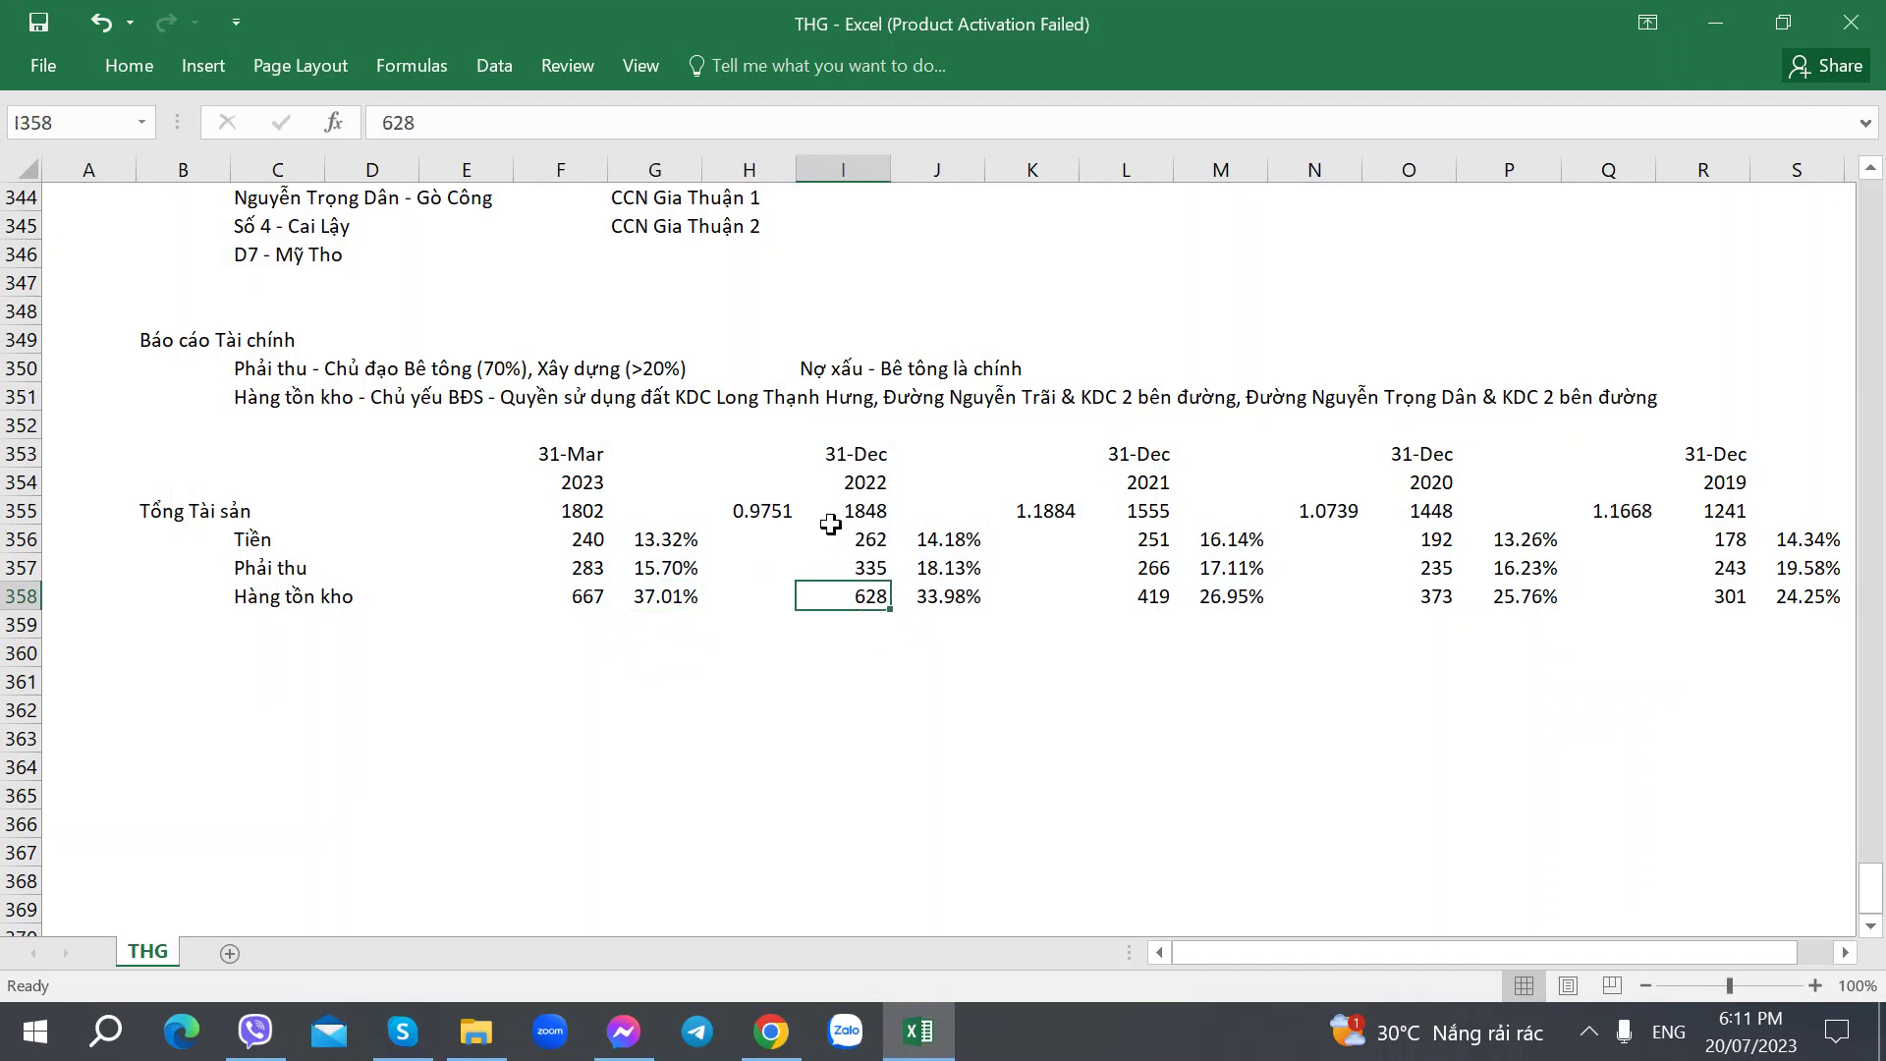
scroll(828, 528, up, 1)
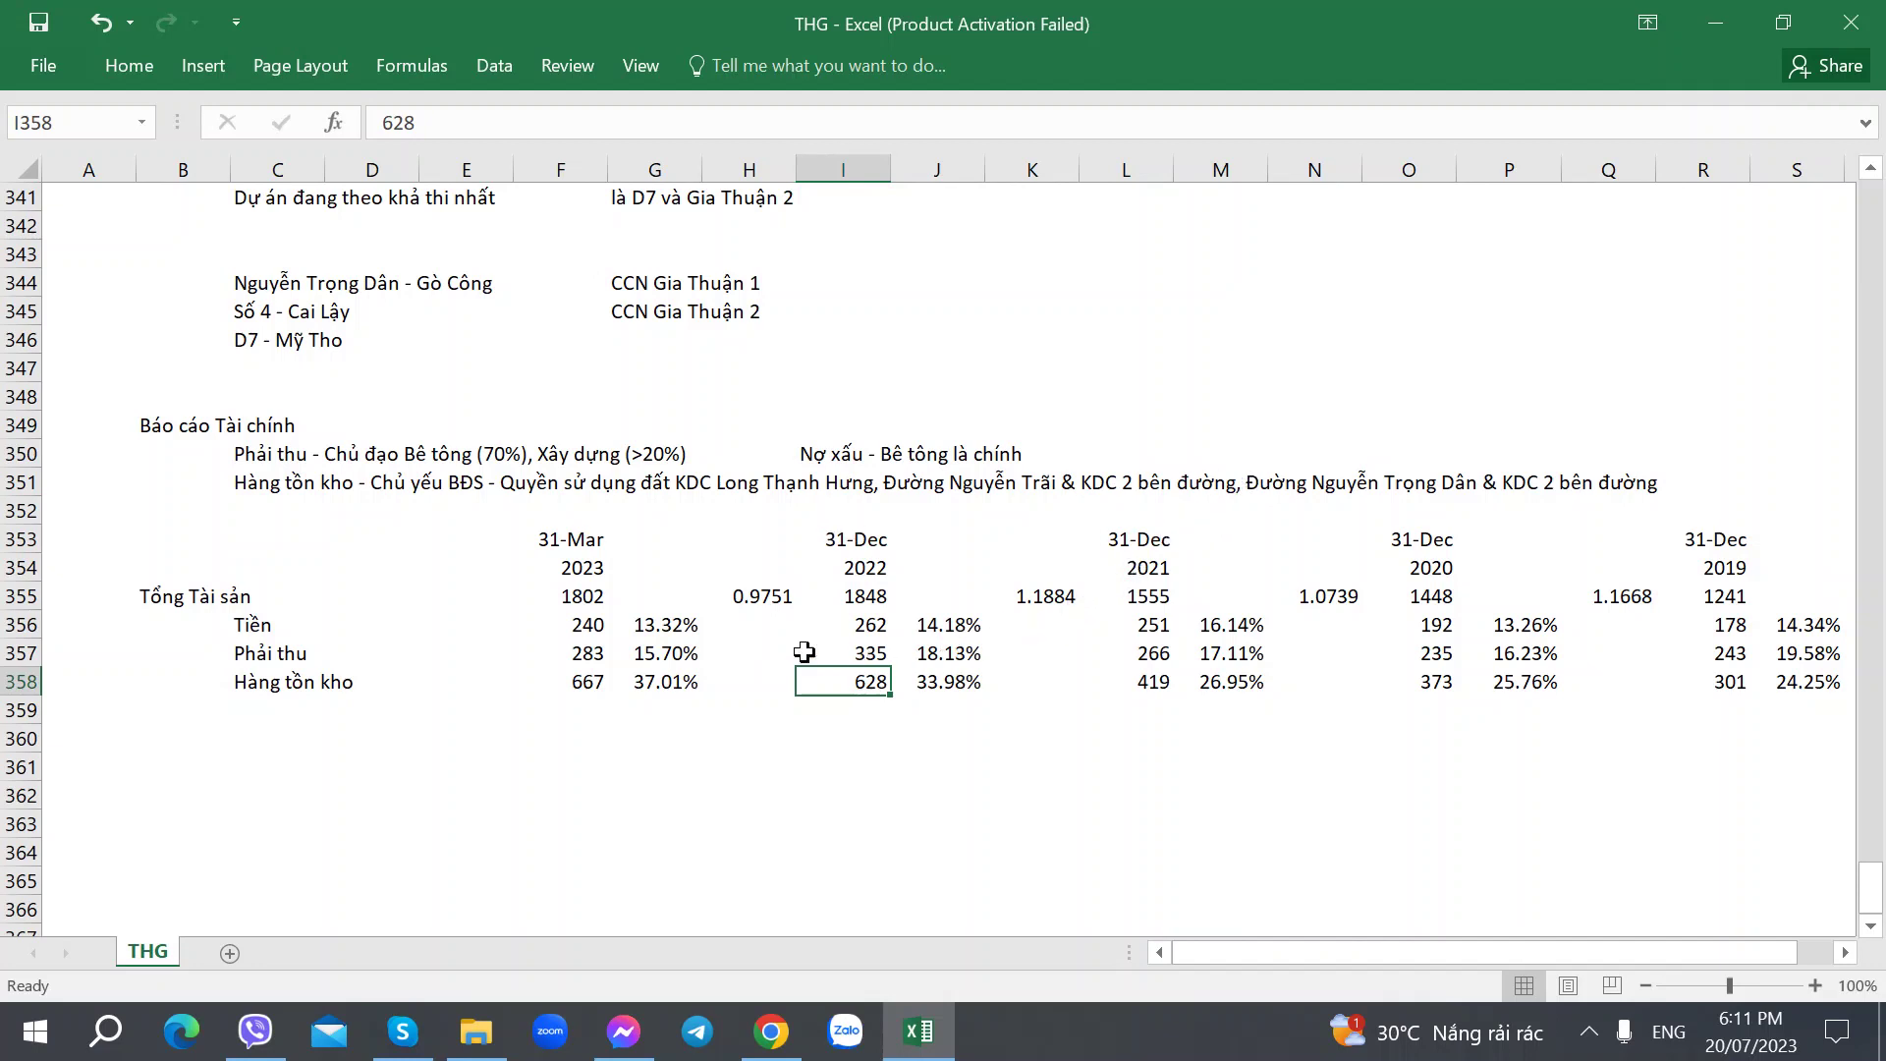
scroll(871, 510, up, 2)
scroll(471, 580, down, 1)
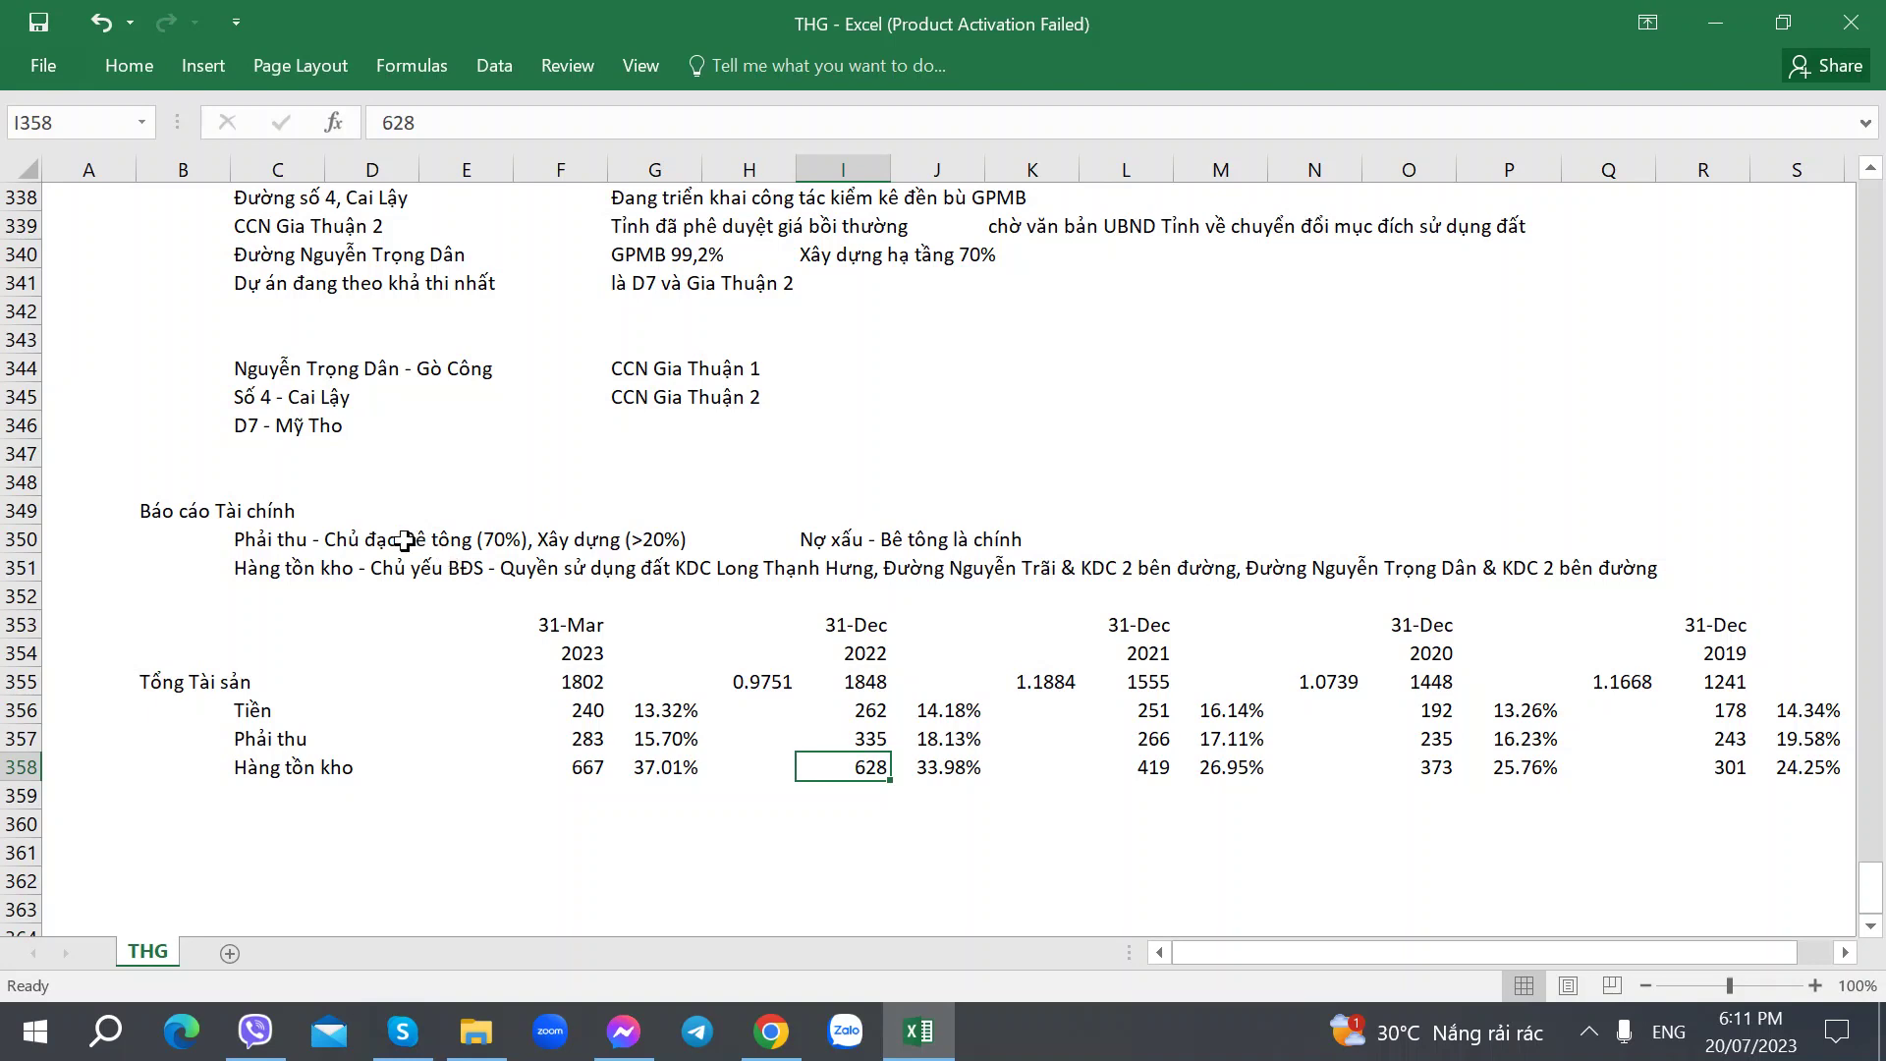
drag(263, 399, 254, 422)
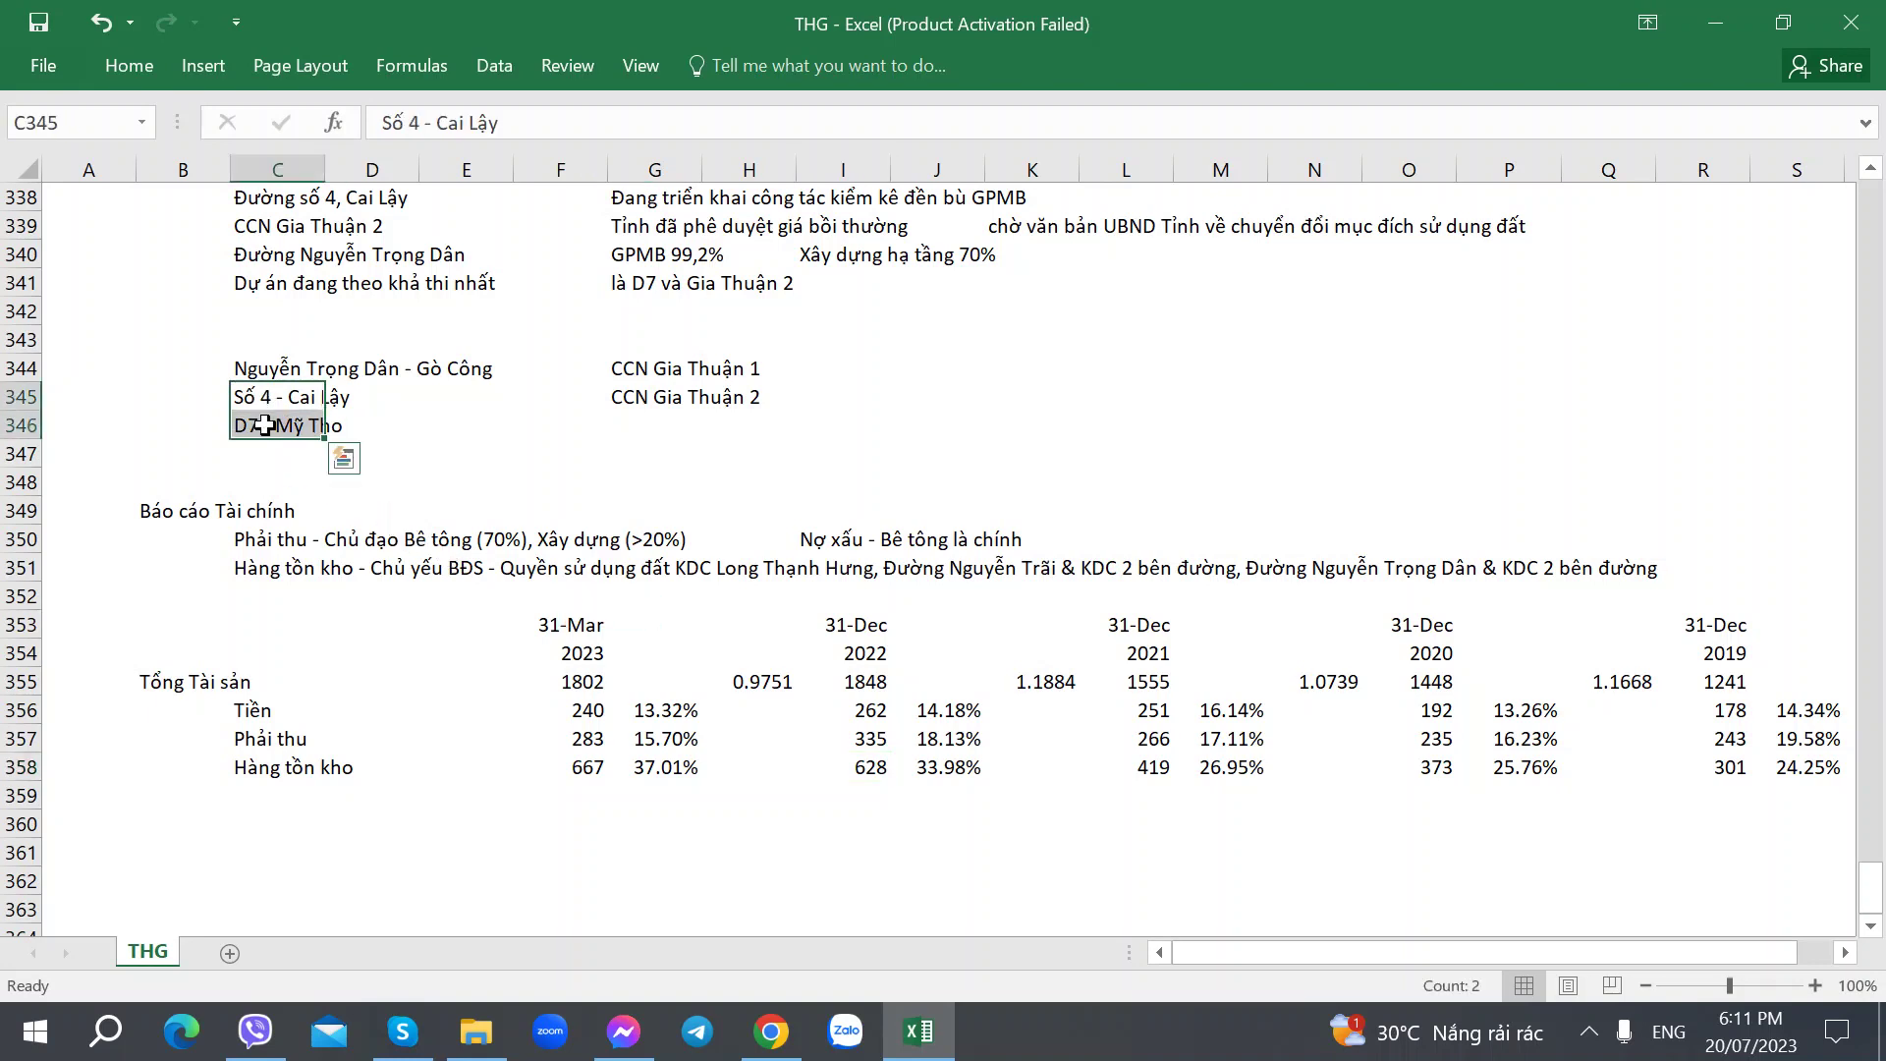
click(577, 772)
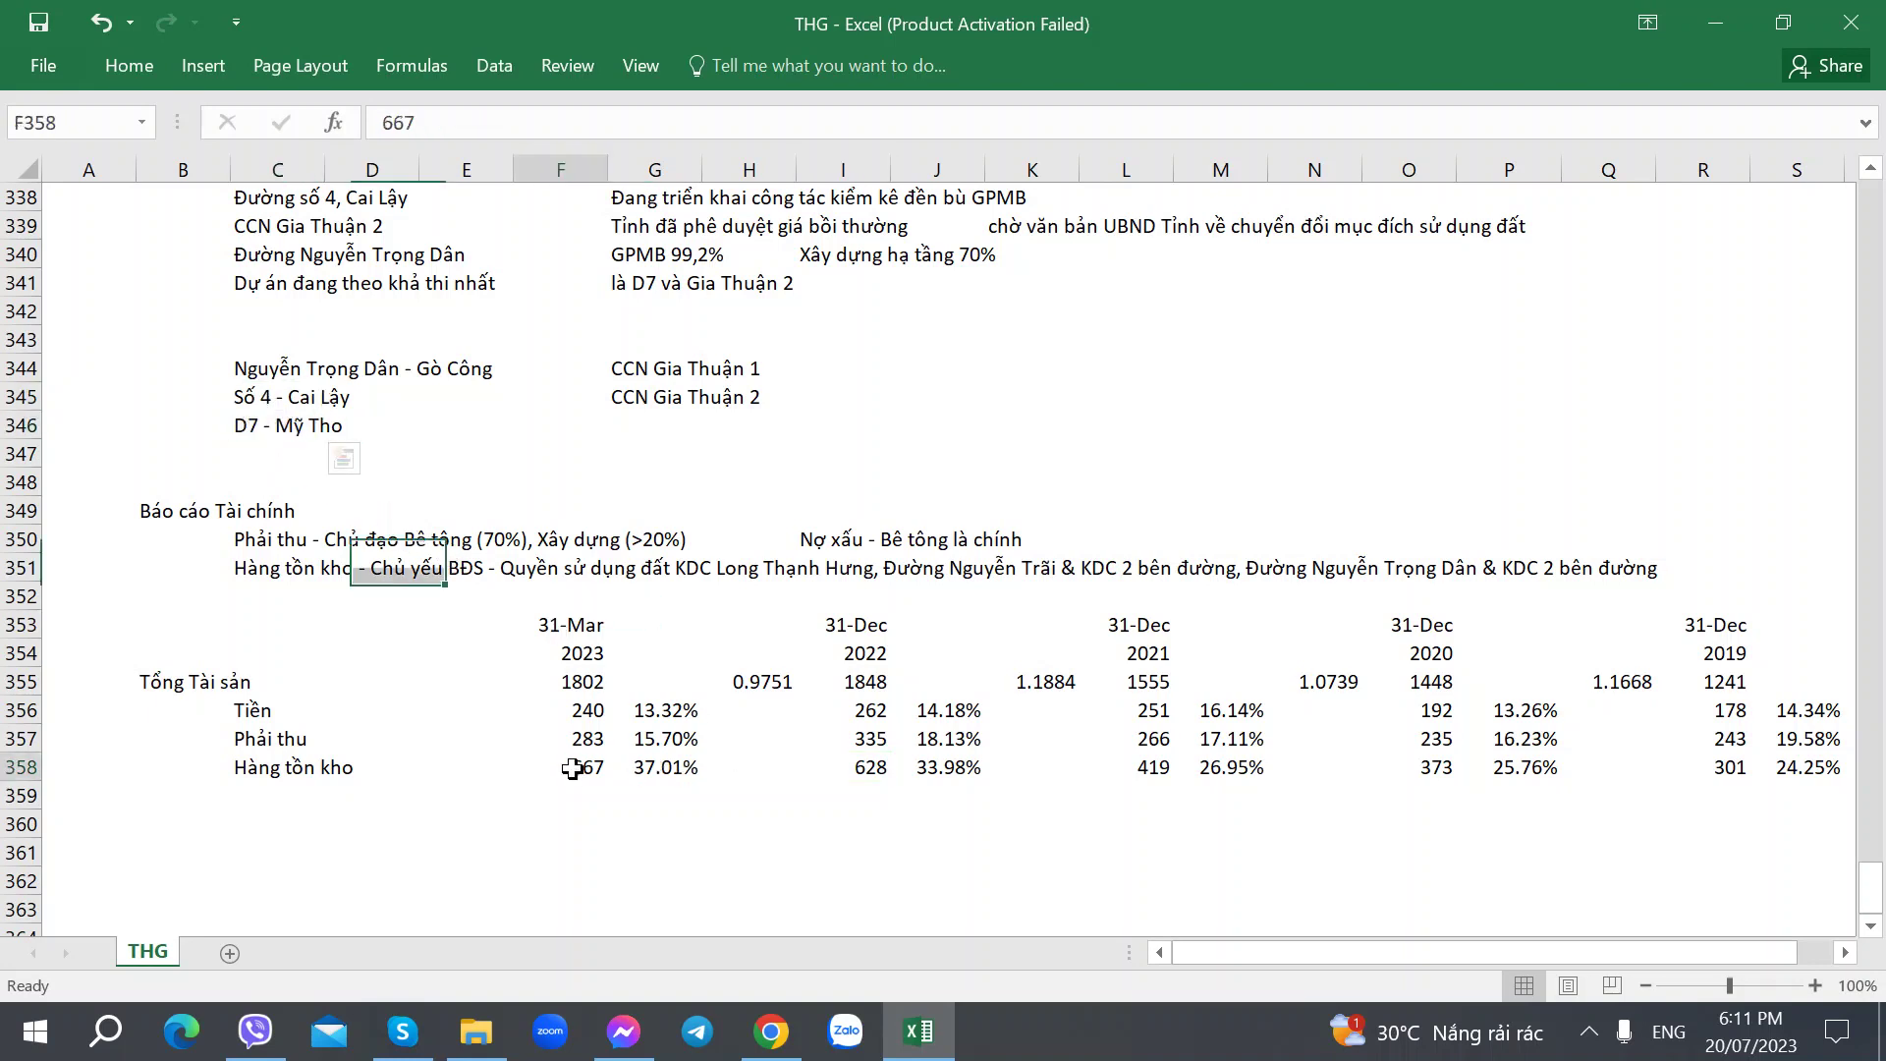